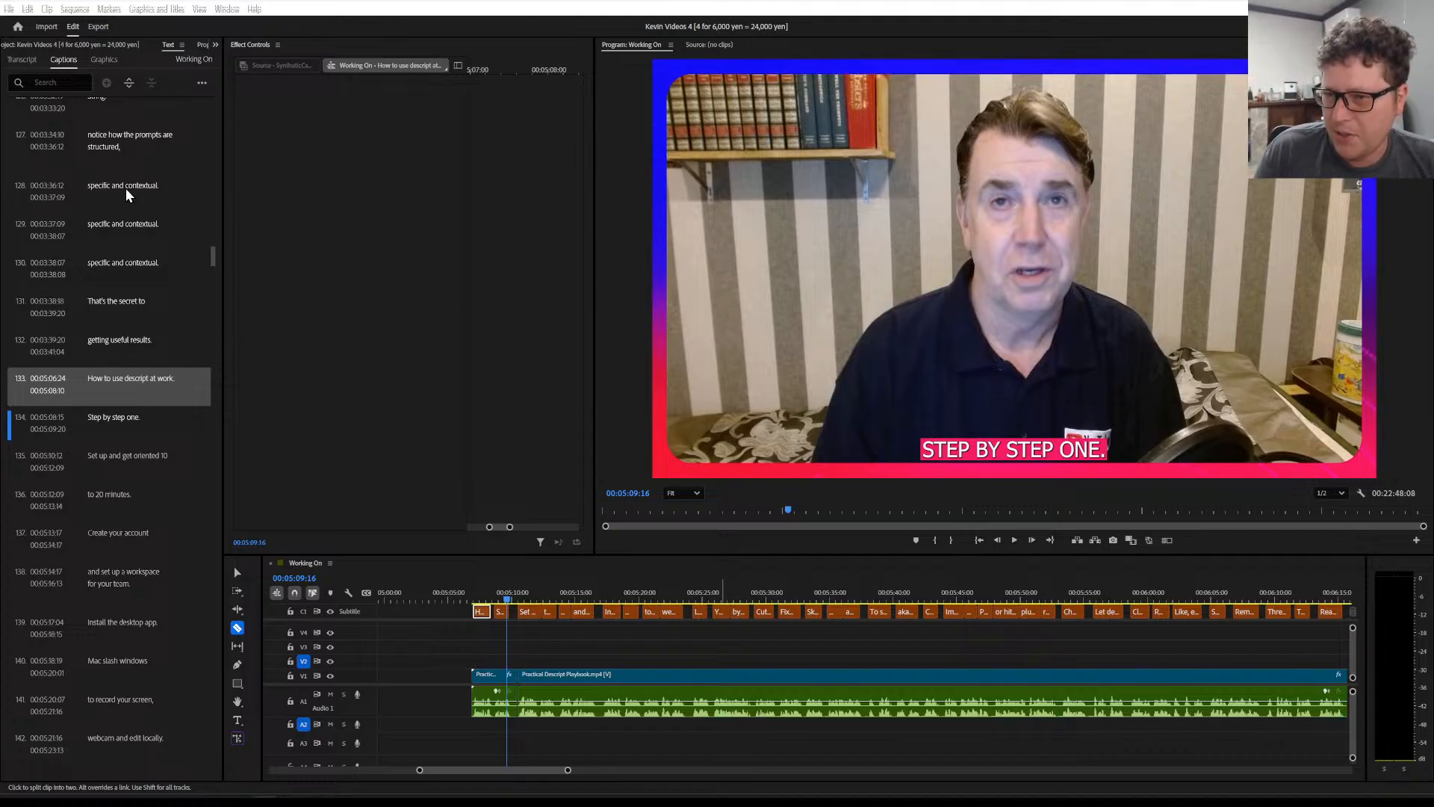
# Examine how the DeepSeek, Practical Descript Playbook and Copy.ai sections are cut and spaced along the Working On sequence
pyautogui.scroll(1, 139, 277)
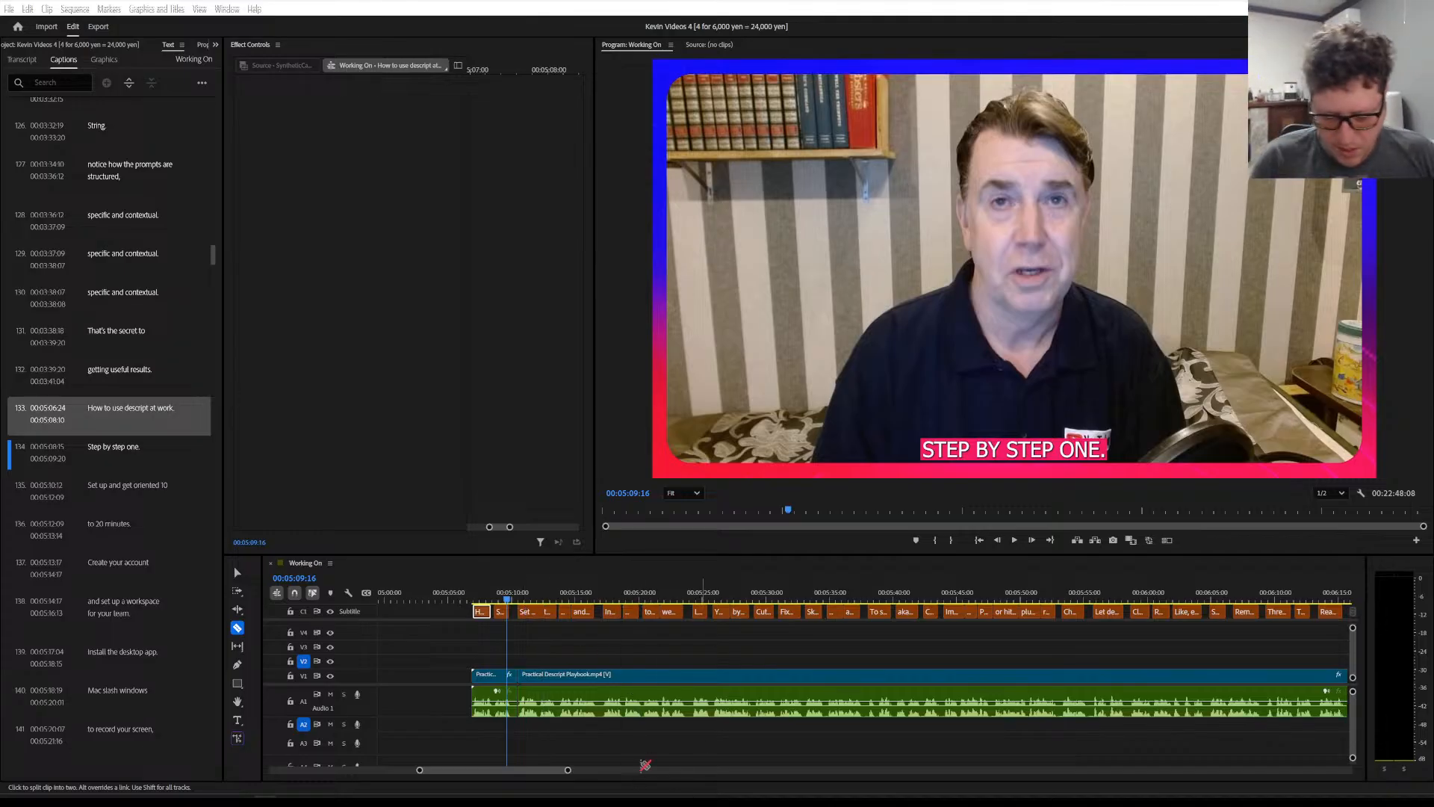
pyautogui.press('-')
pyautogui.press('-')
pyautogui.press('-')
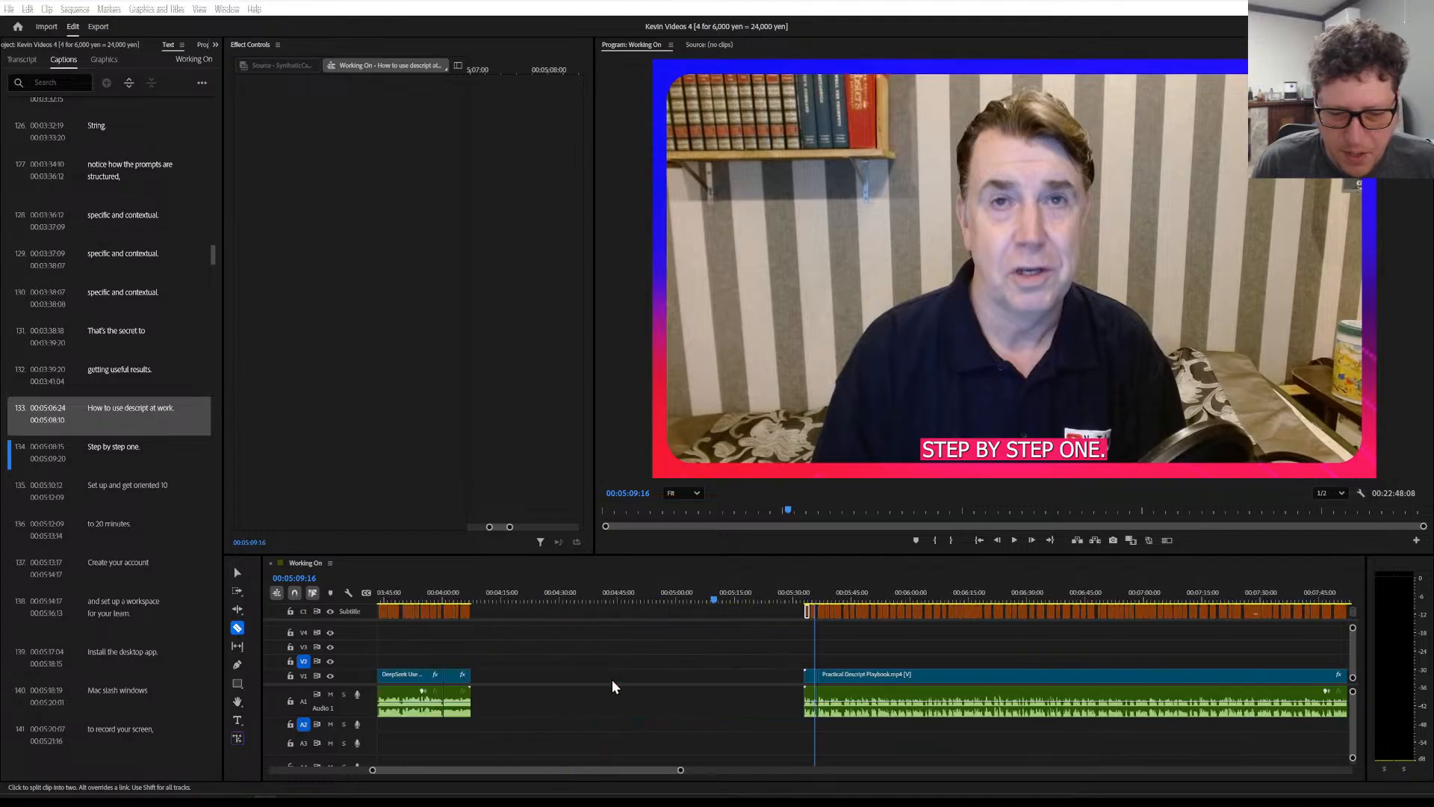
pyautogui.scroll(5, 612, 687)
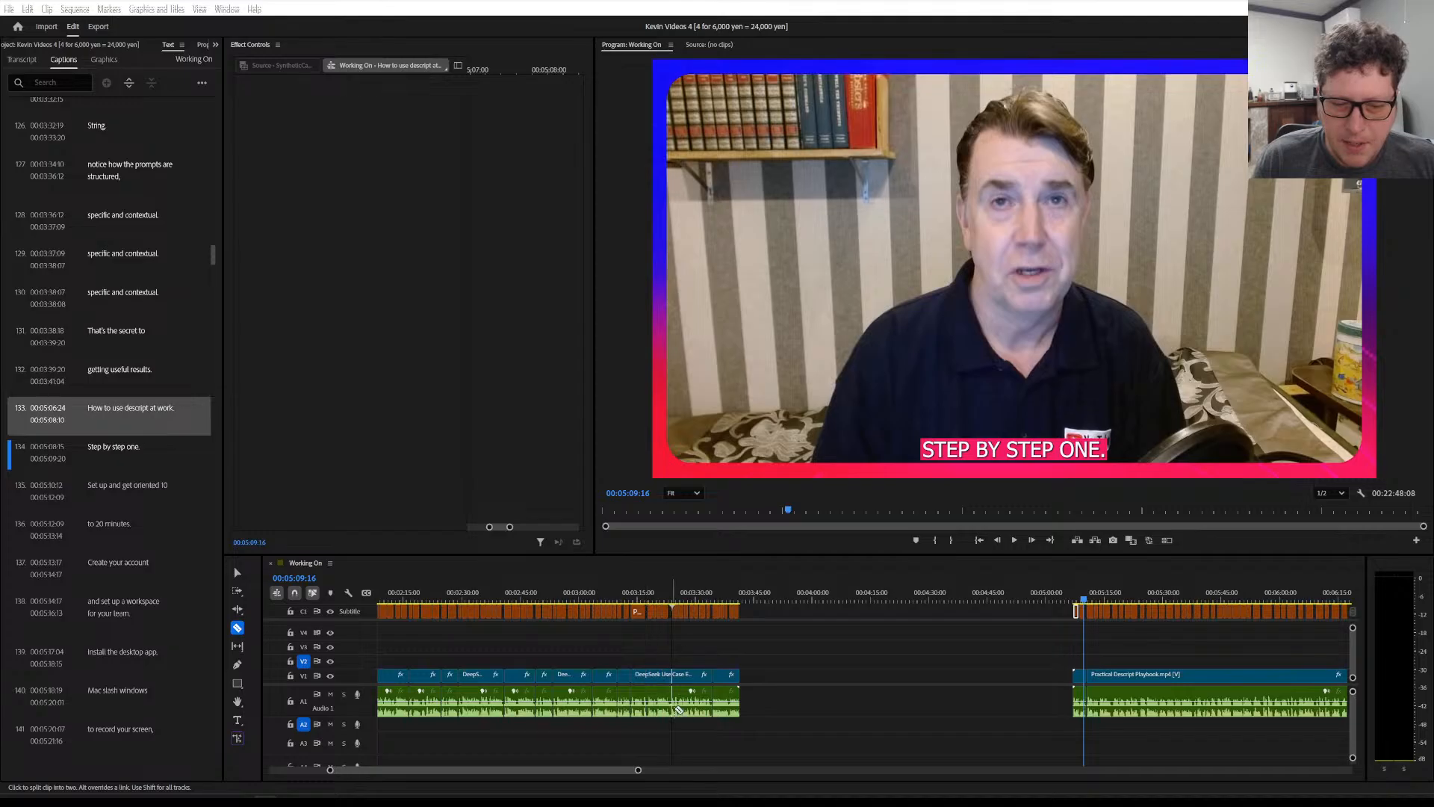
pyautogui.scroll(4, 704, 672)
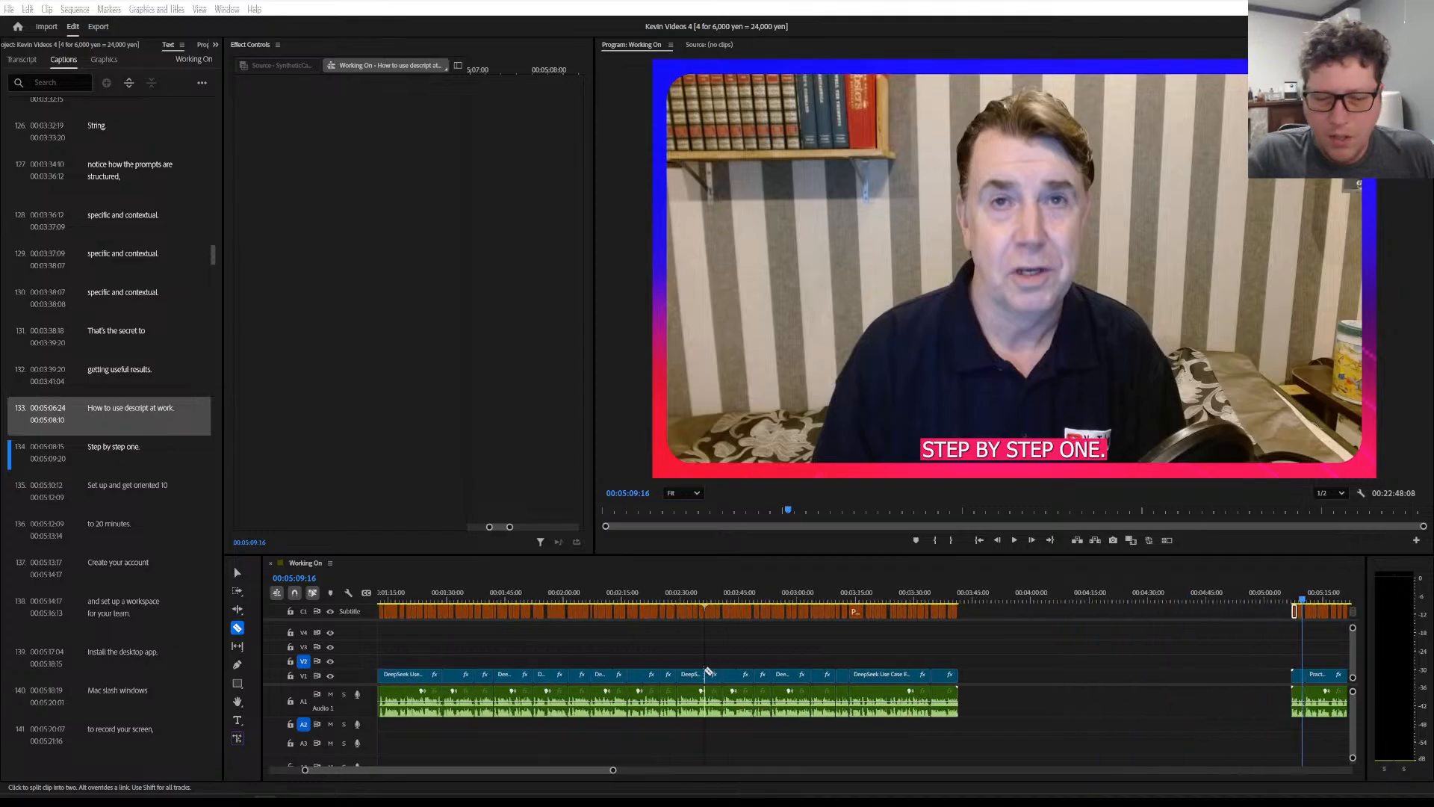
pyautogui.scroll(4, 707, 672)
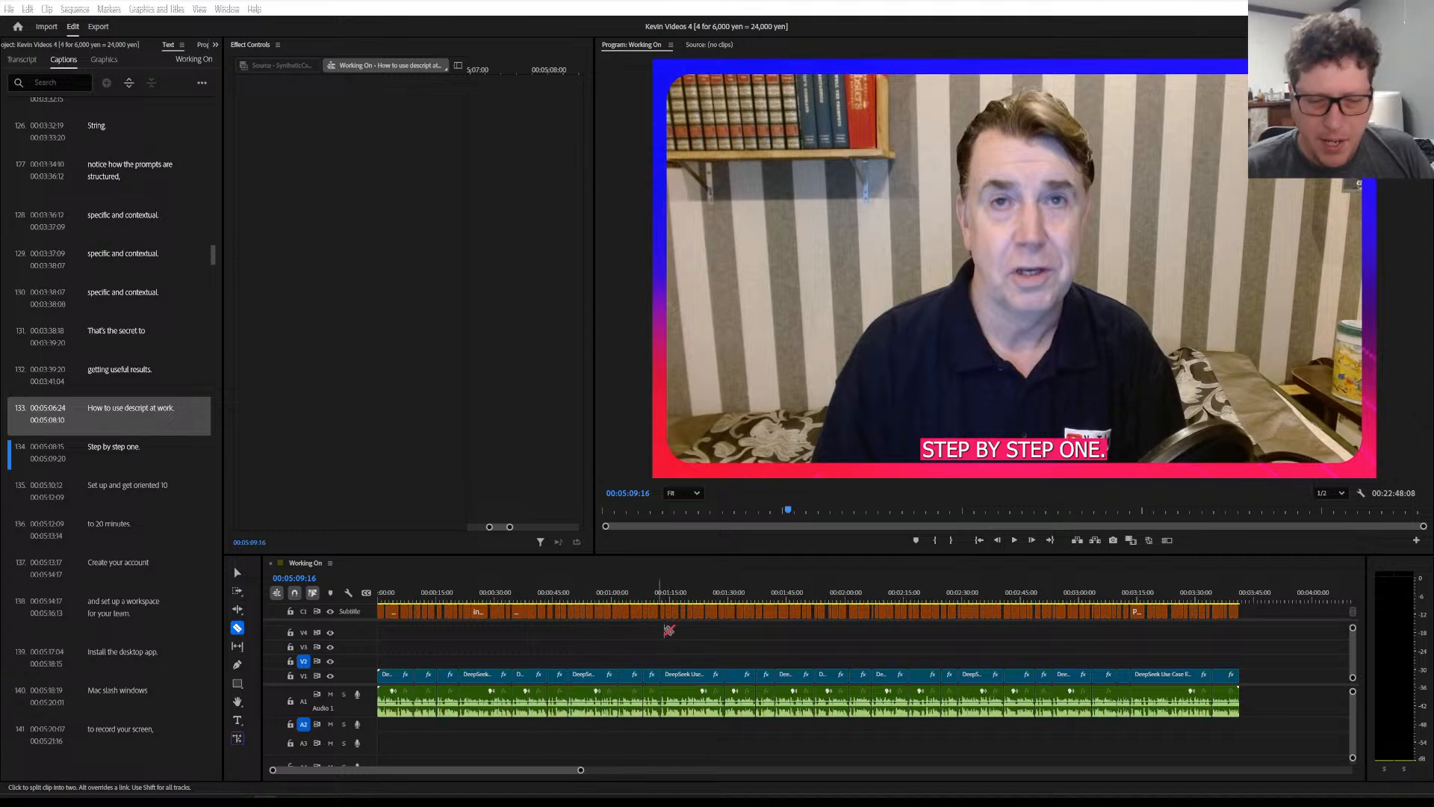
pyautogui.scroll(-10, 674, 661)
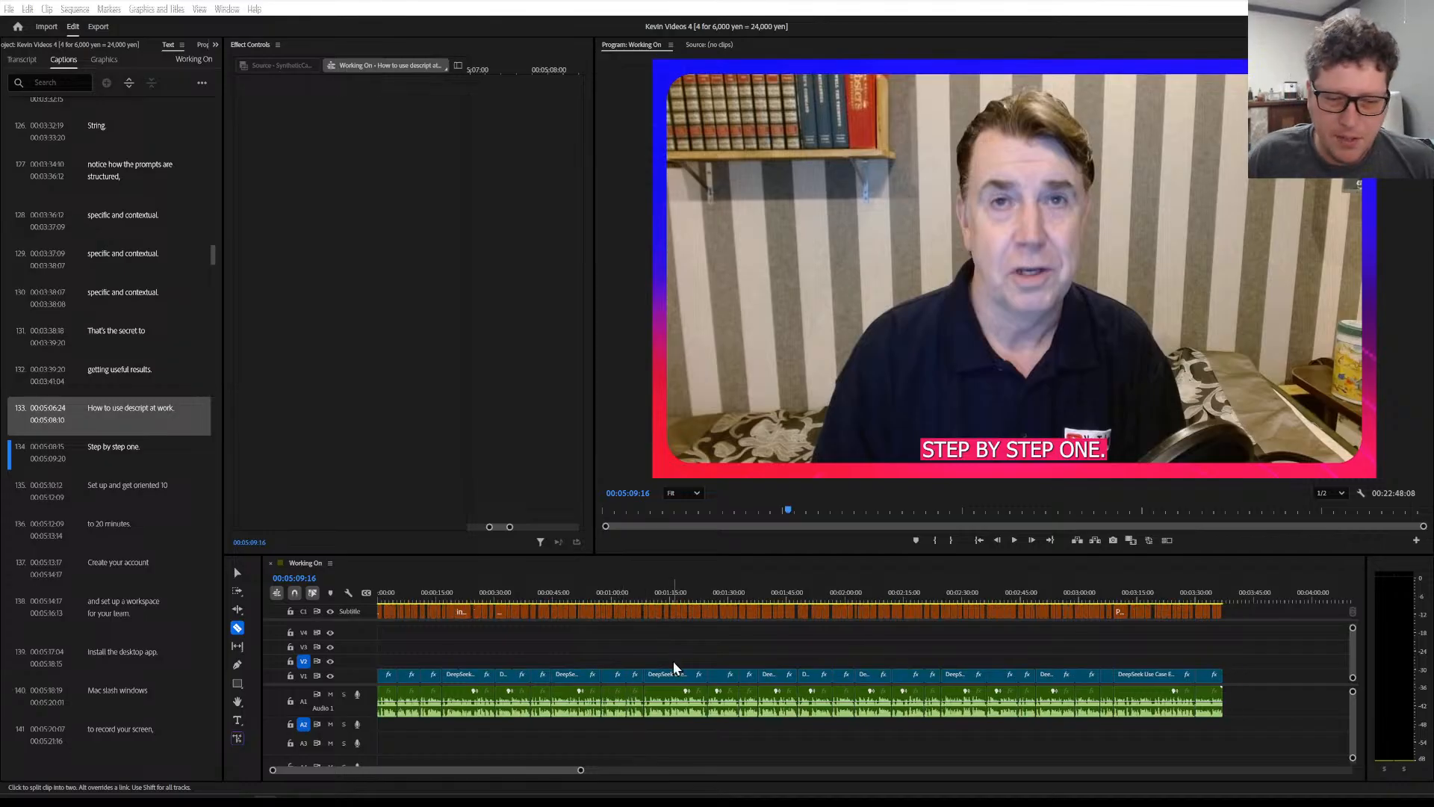
pyautogui.scroll(-4, 674, 661)
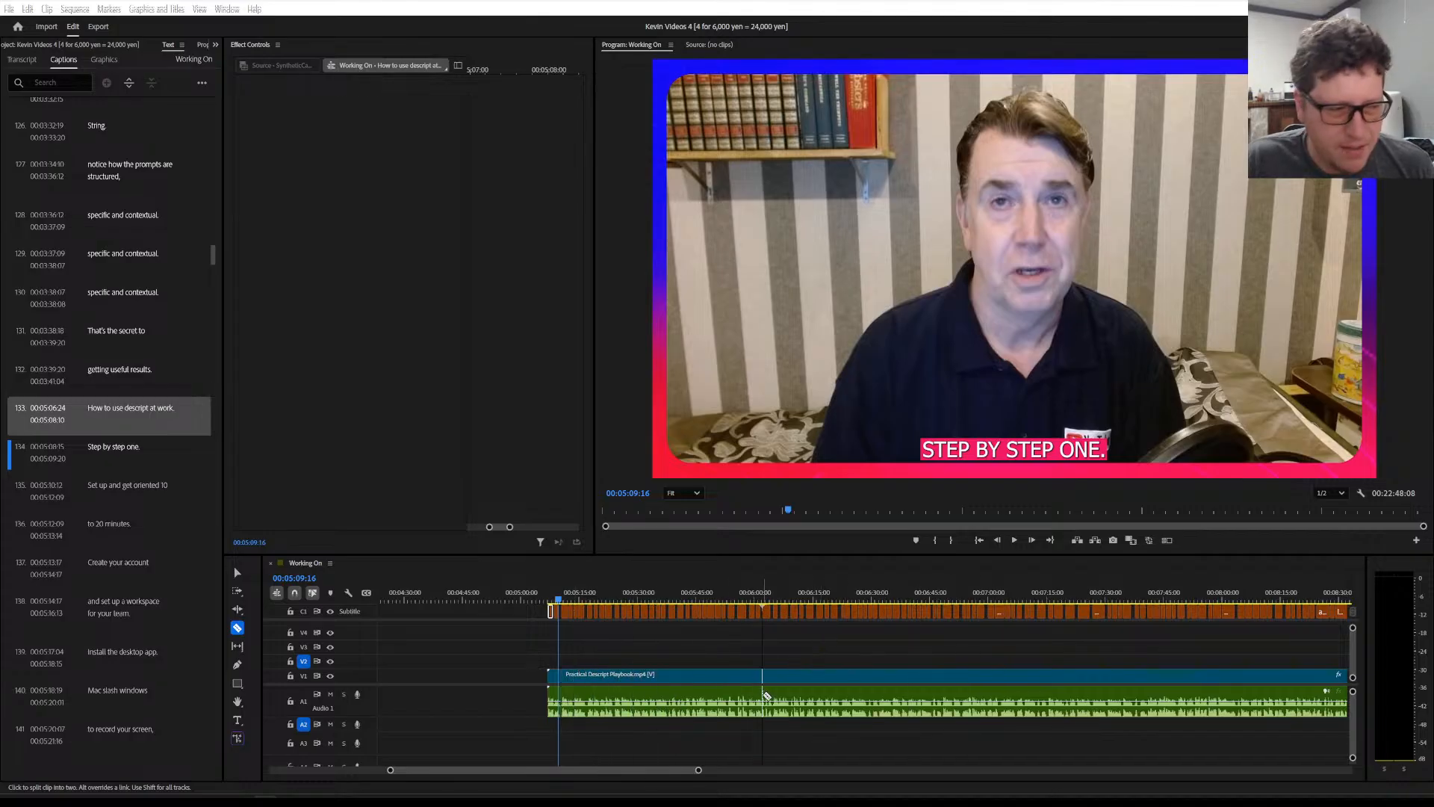
pyautogui.scroll(1, 764, 679)
pyautogui.scroll(-6, 760, 678)
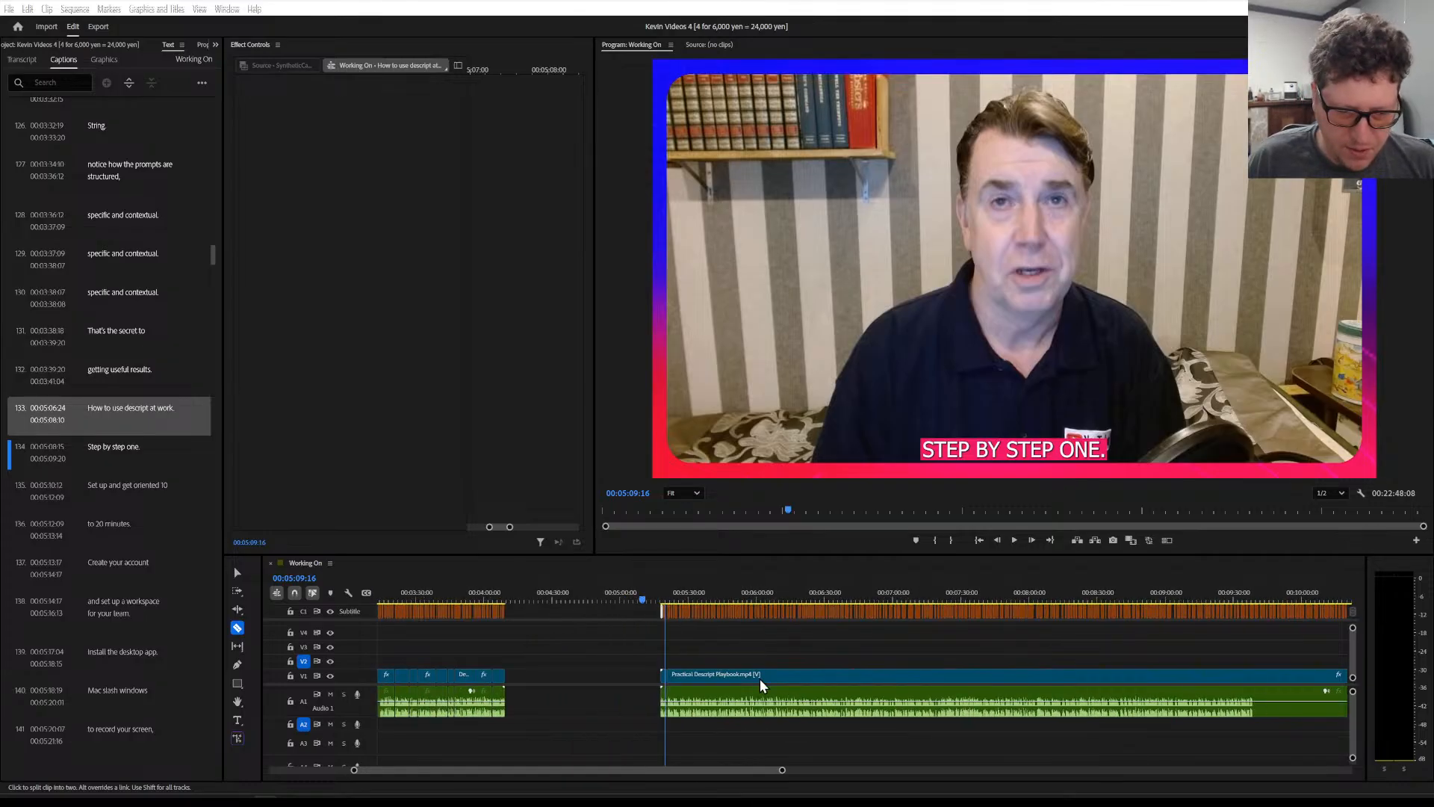
pyautogui.scroll(-2, 901, 645)
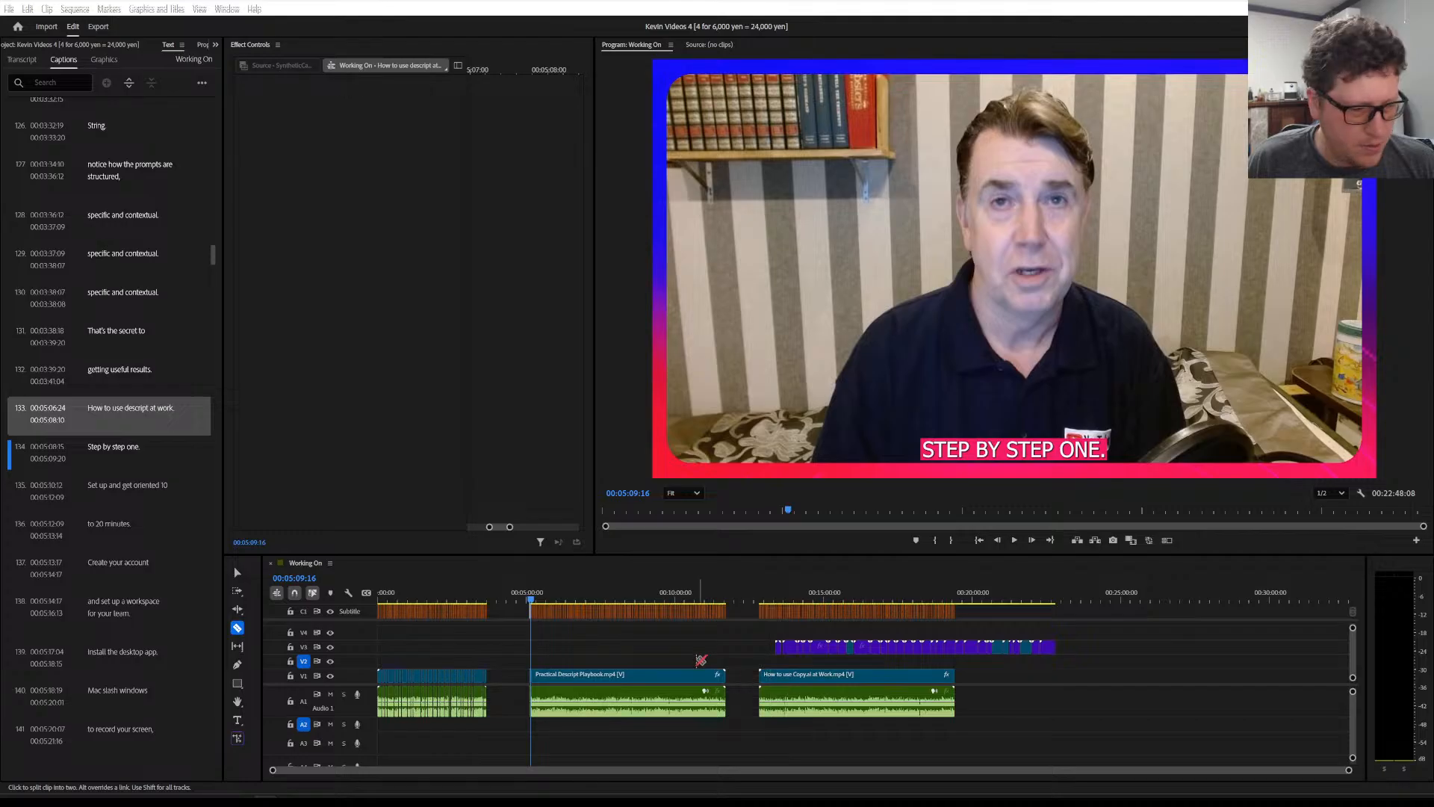
pyautogui.scroll(8, 541, 670)
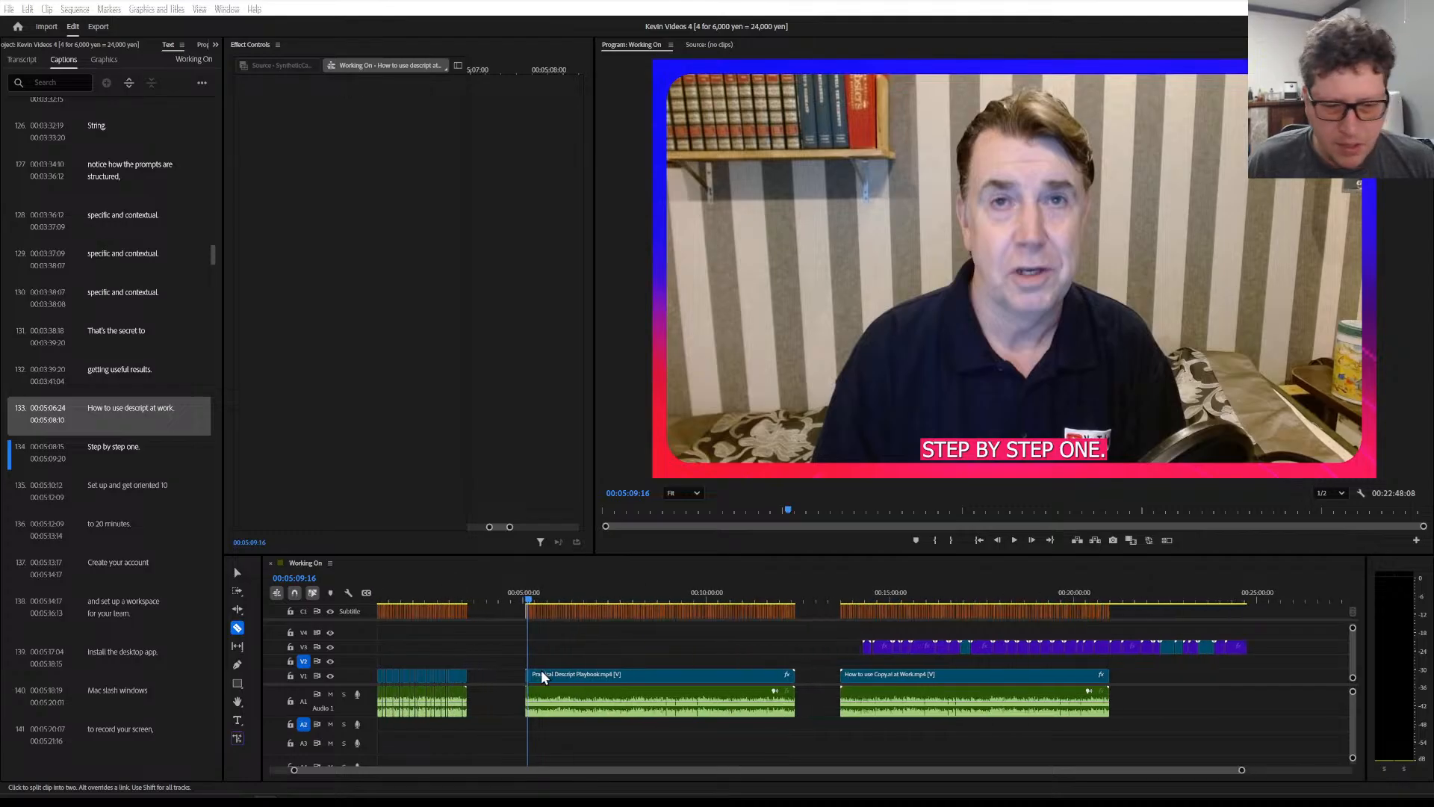
pyautogui.scroll(2, 541, 670)
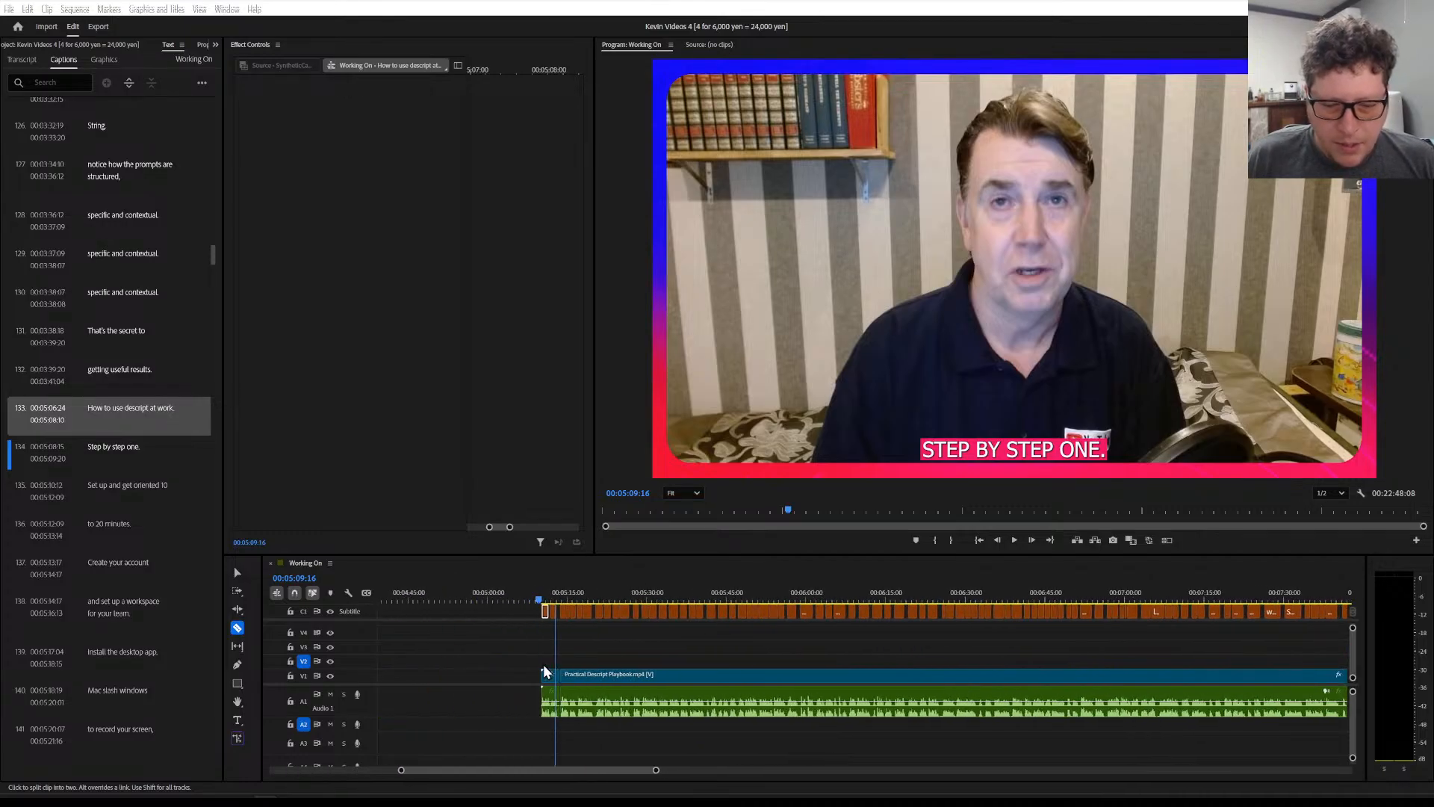
pyautogui.scroll(3, 580, 644)
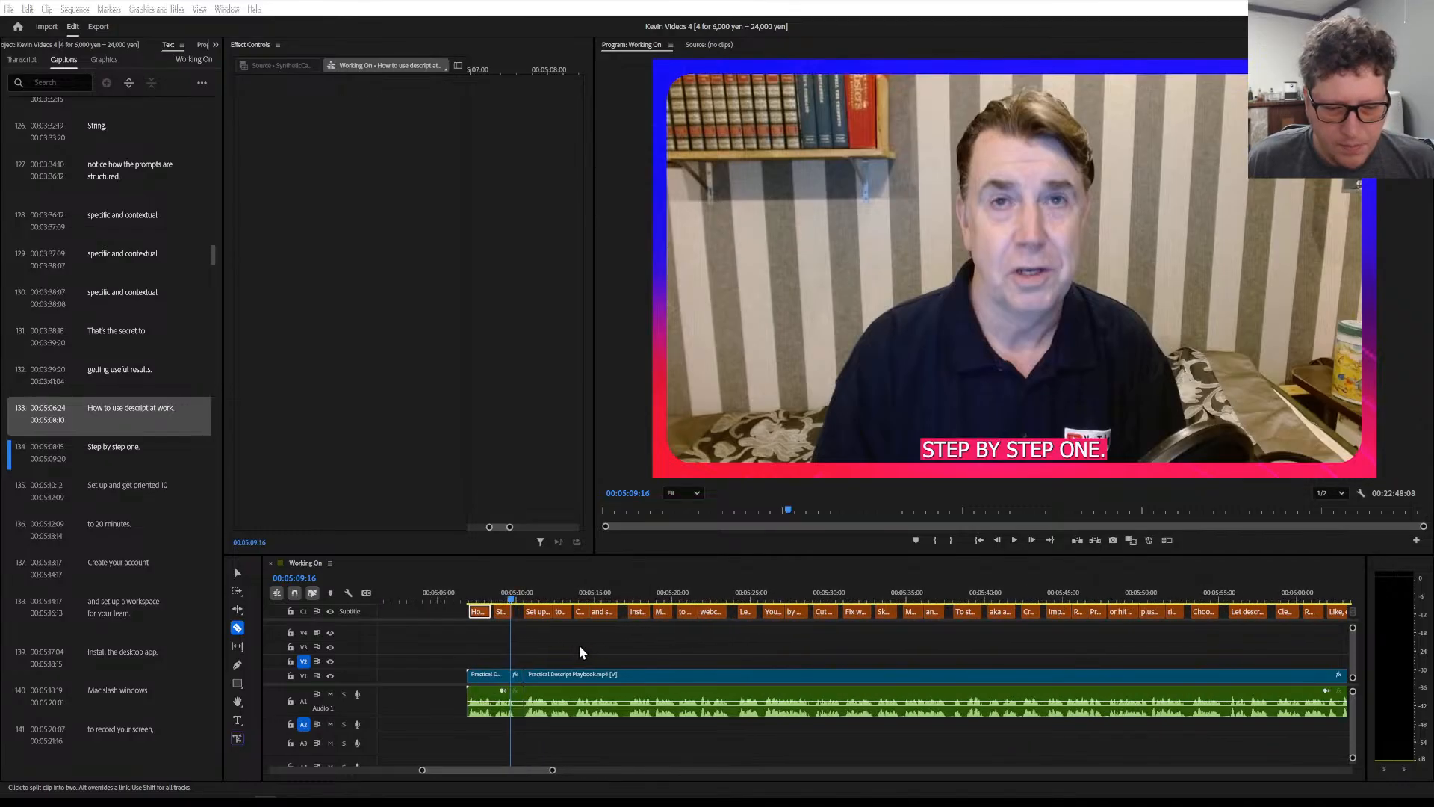
# Play back the opening line "How to use descript at work" of the Practical Descript Playbook clip twice
pyautogui.click(560, 596)
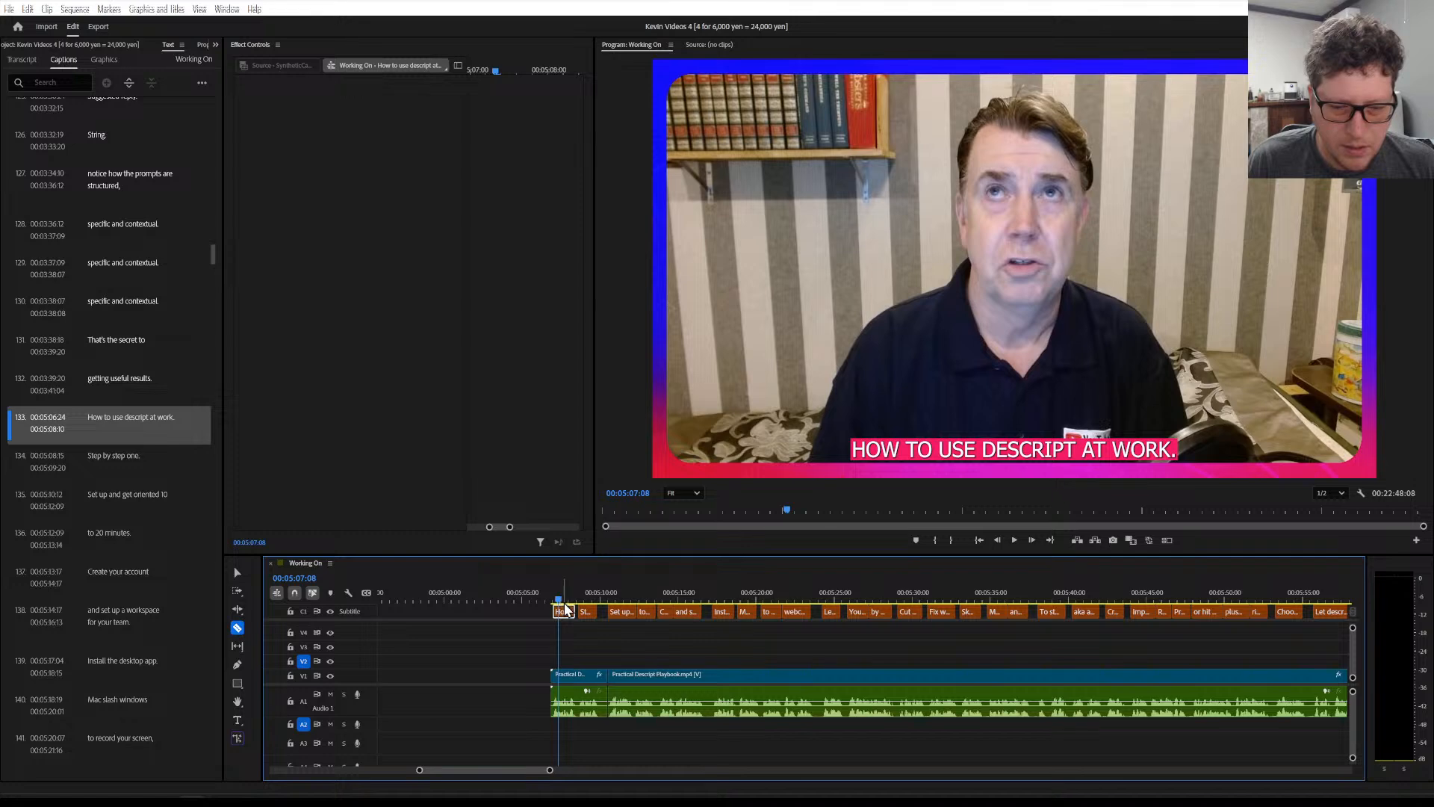
pyautogui.press('space')
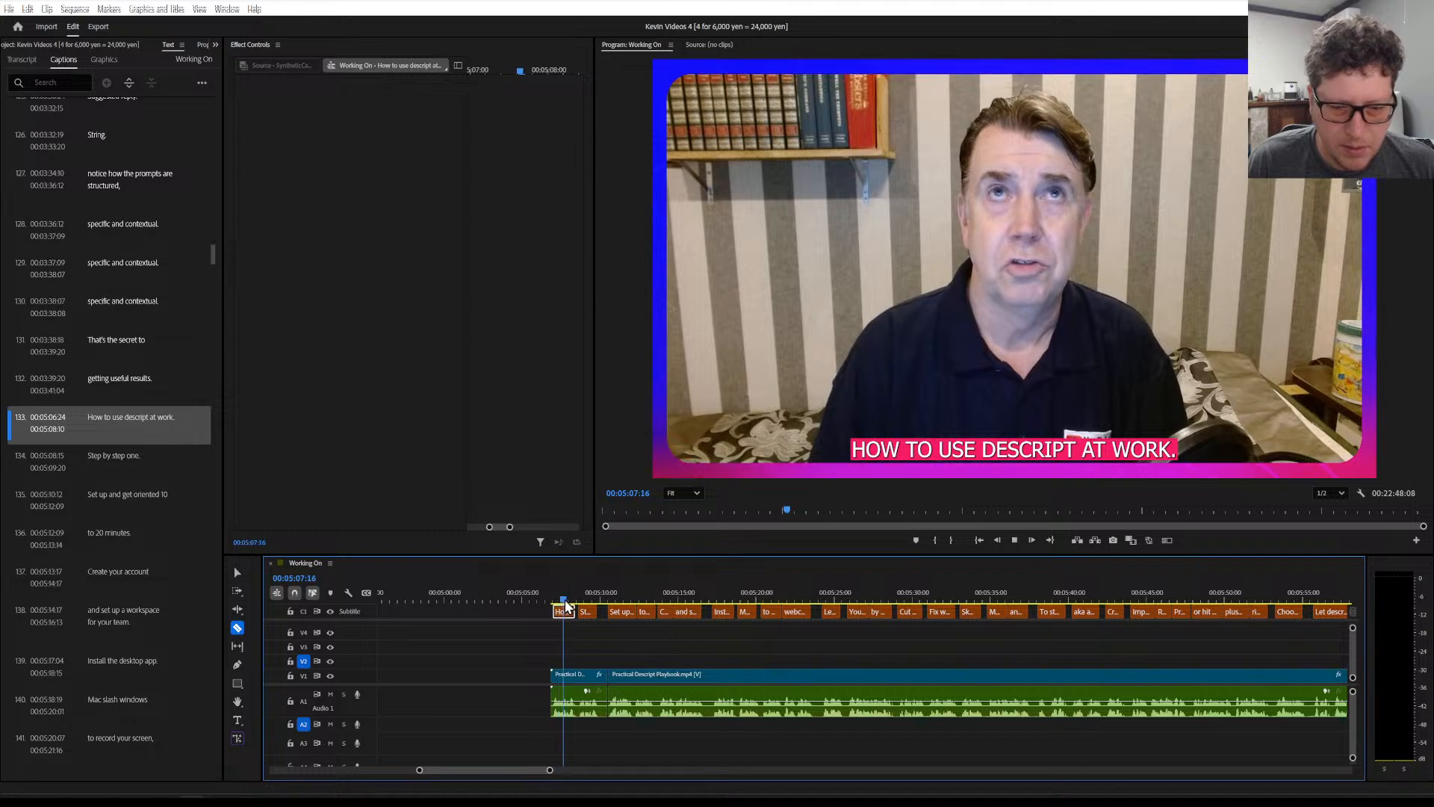
pyautogui.press('space')
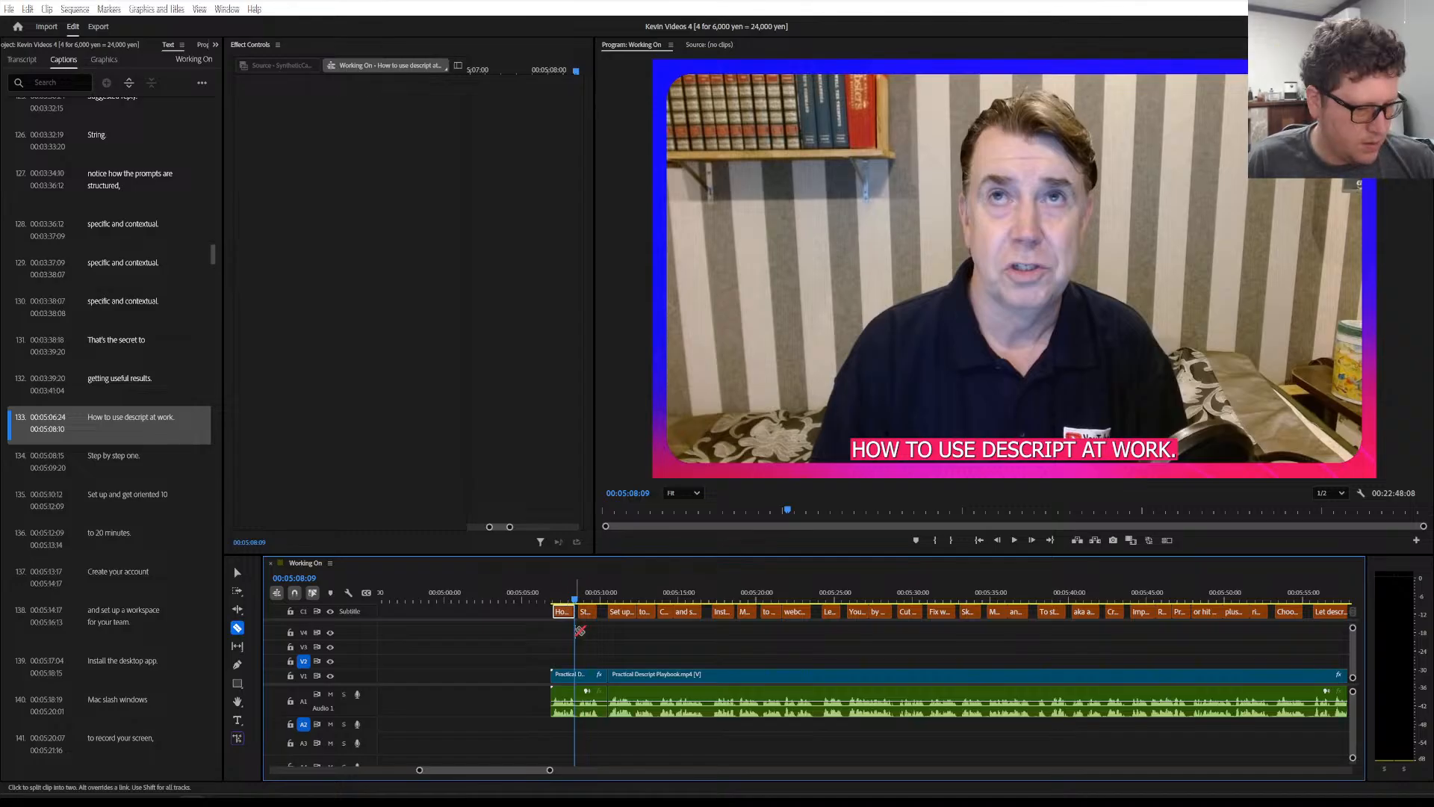
pyautogui.click(559, 589)
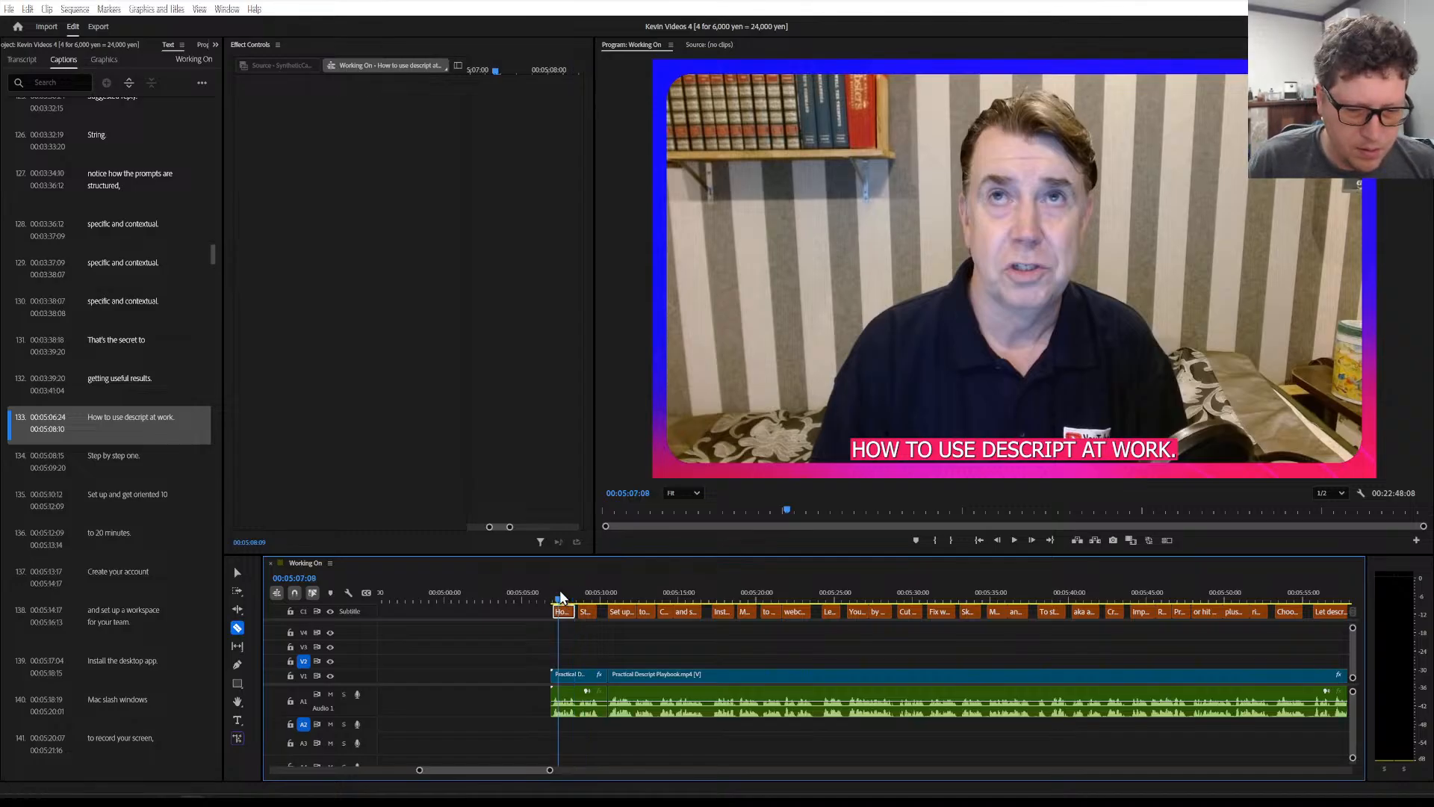
pyautogui.press('space')
pyautogui.press('space')
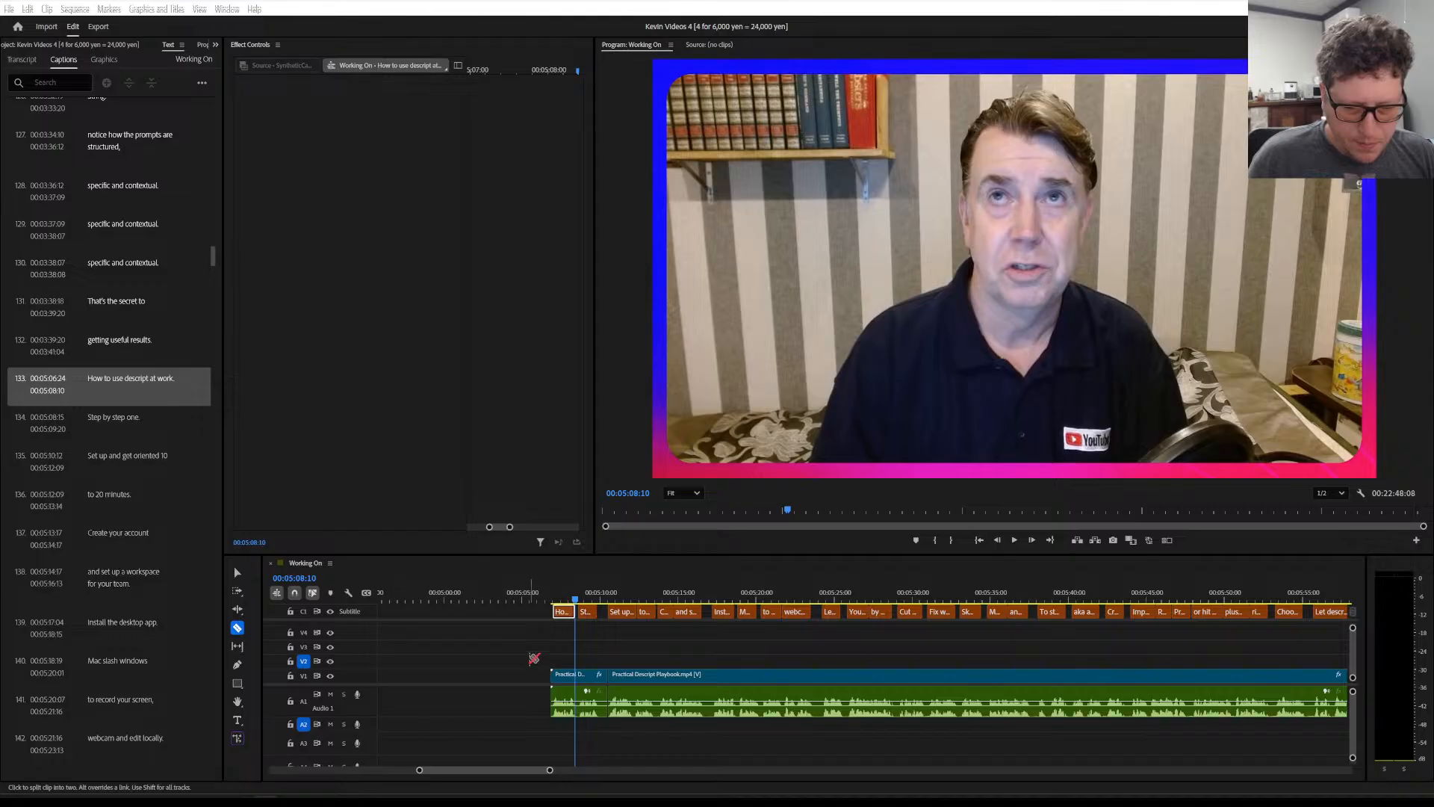
# Play the Practical Descript Playbook section from its opening line through to the "Install the desktop app" caption
pyautogui.scroll(-2, 635, 661)
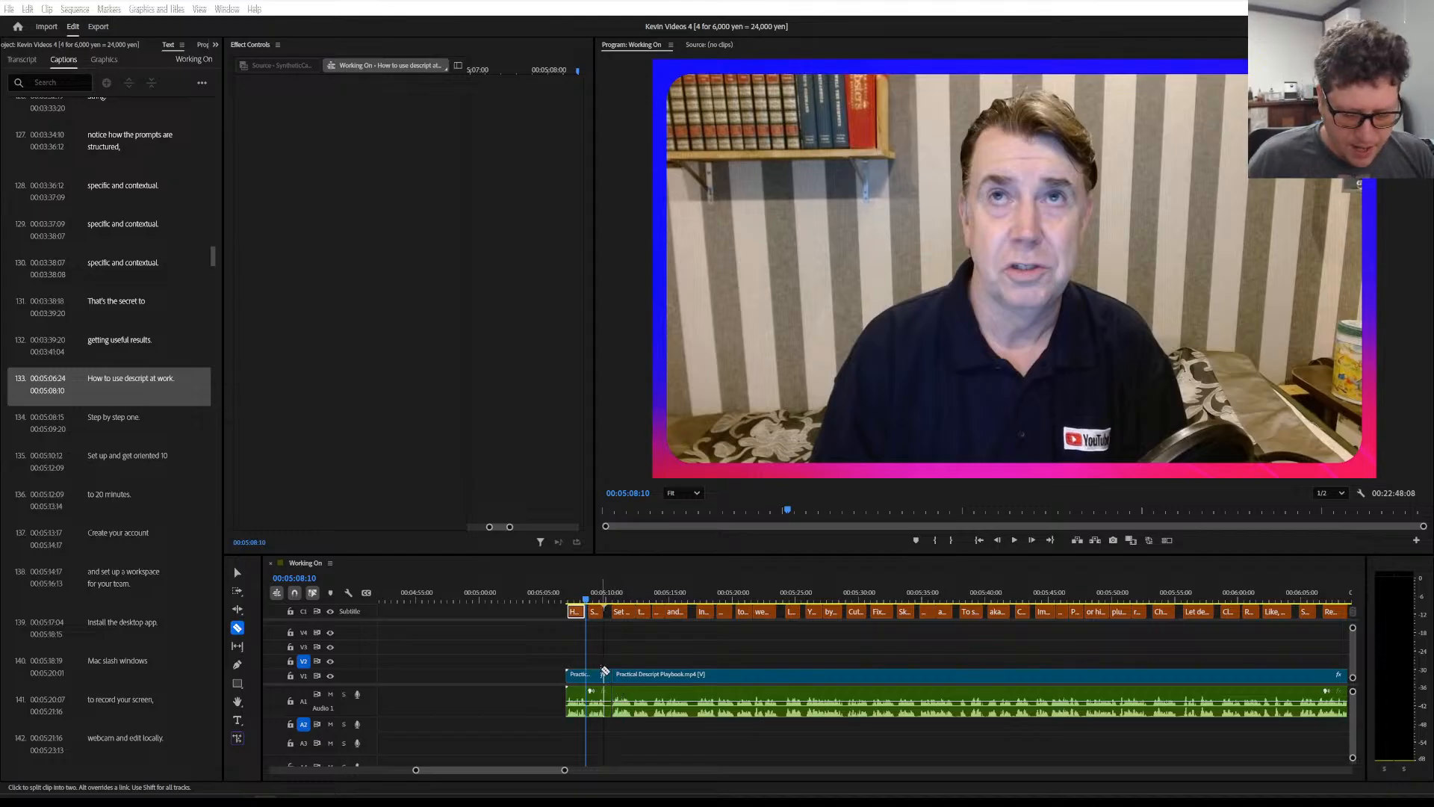
pyautogui.scroll(5, 602, 670)
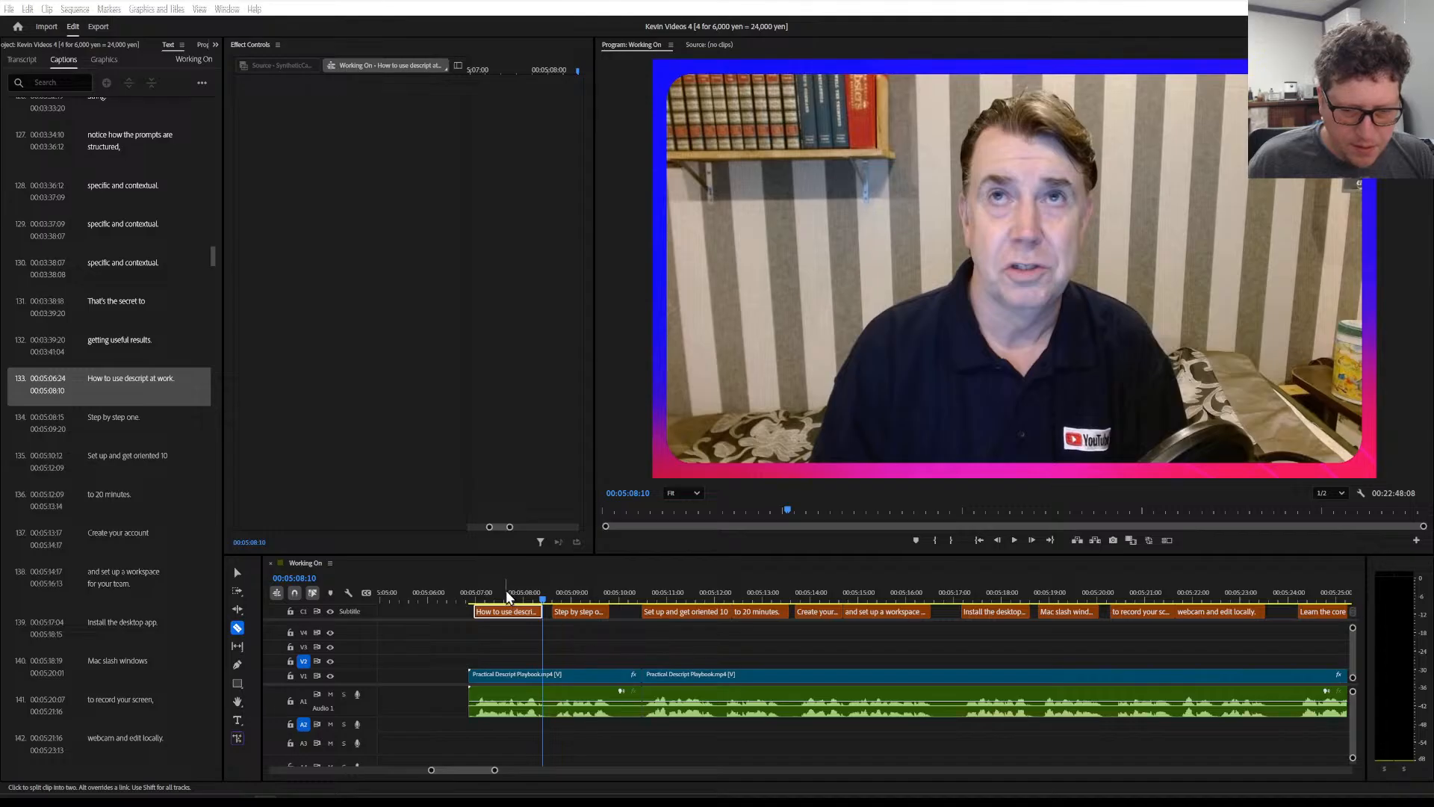
pyautogui.click(504, 590)
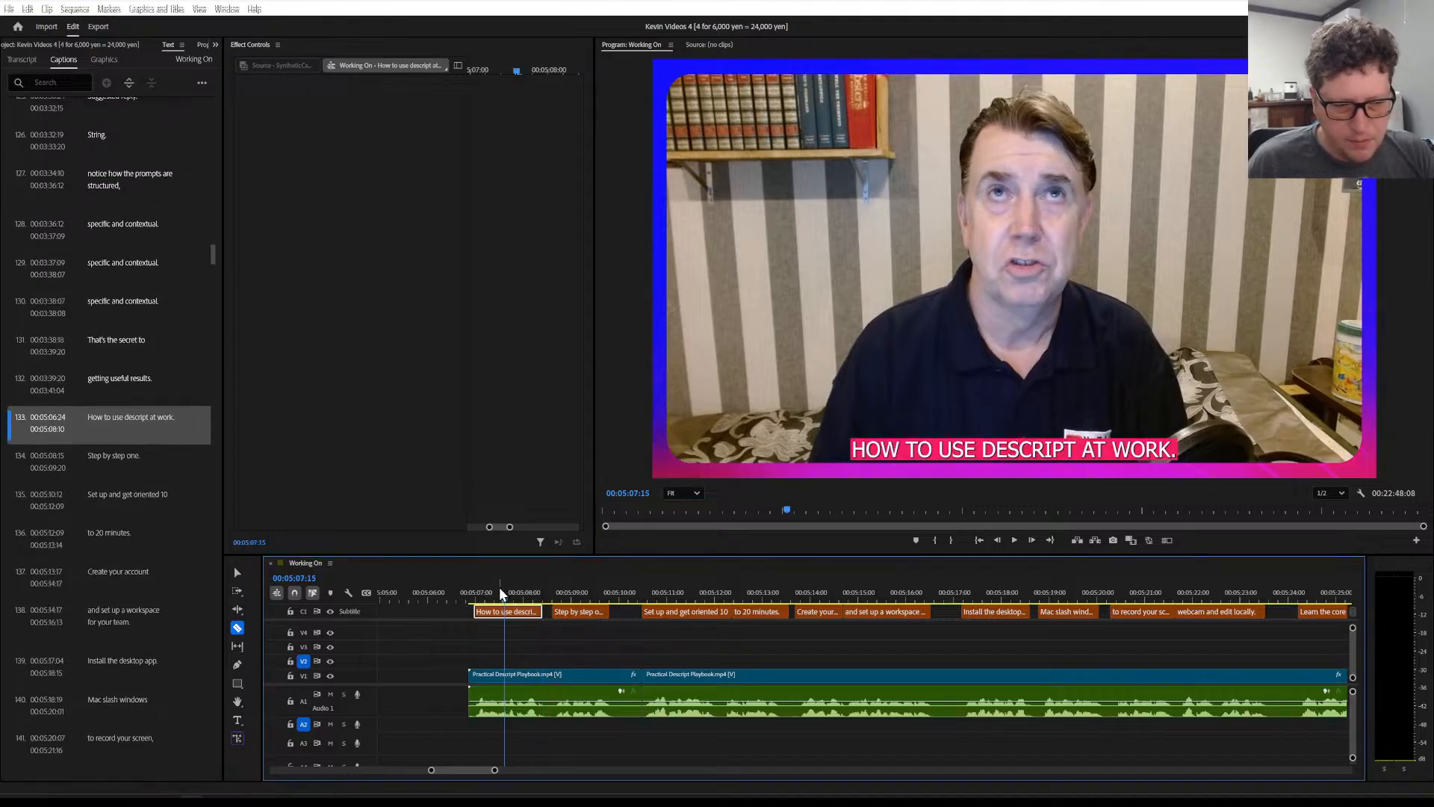
pyautogui.press('space')
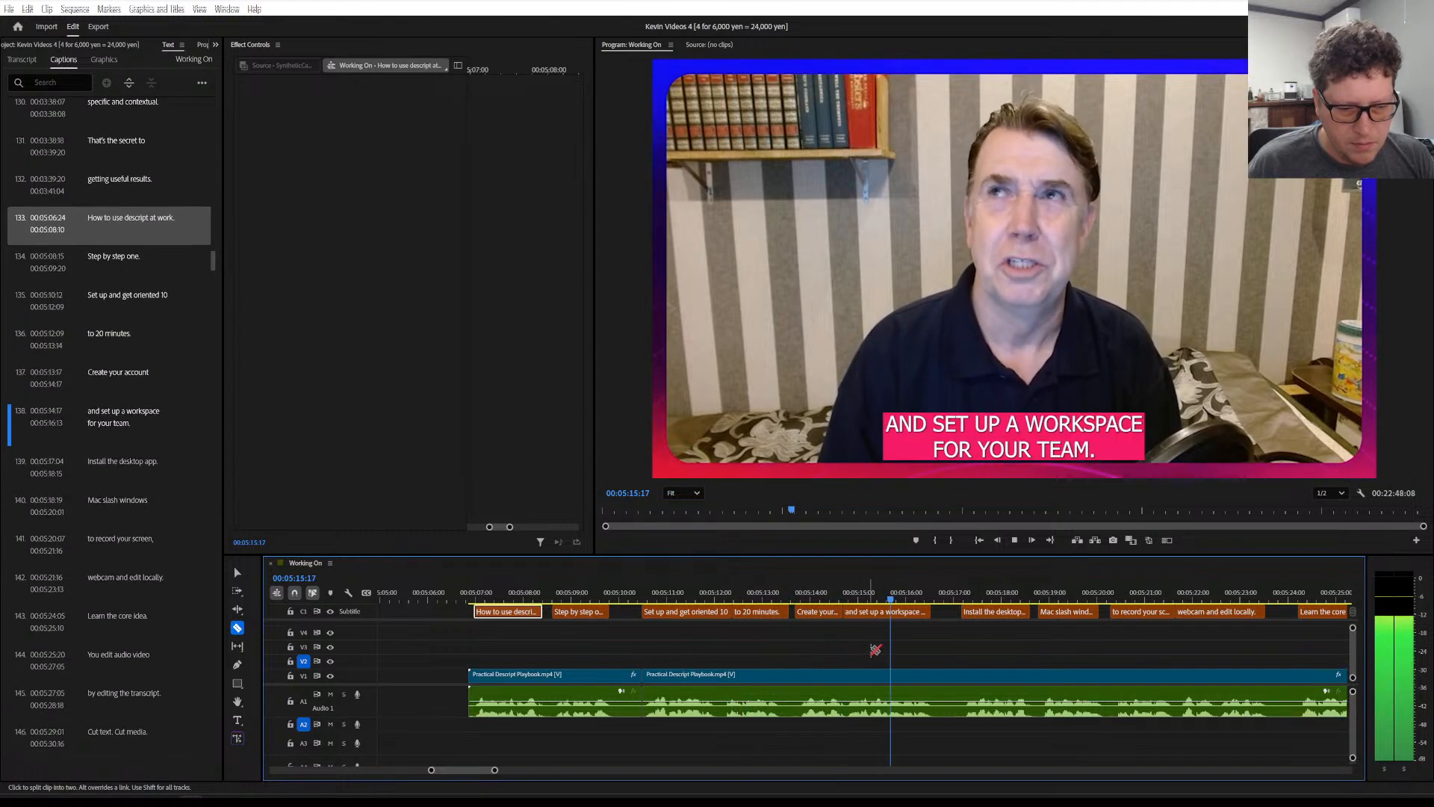
pyautogui.press('space')
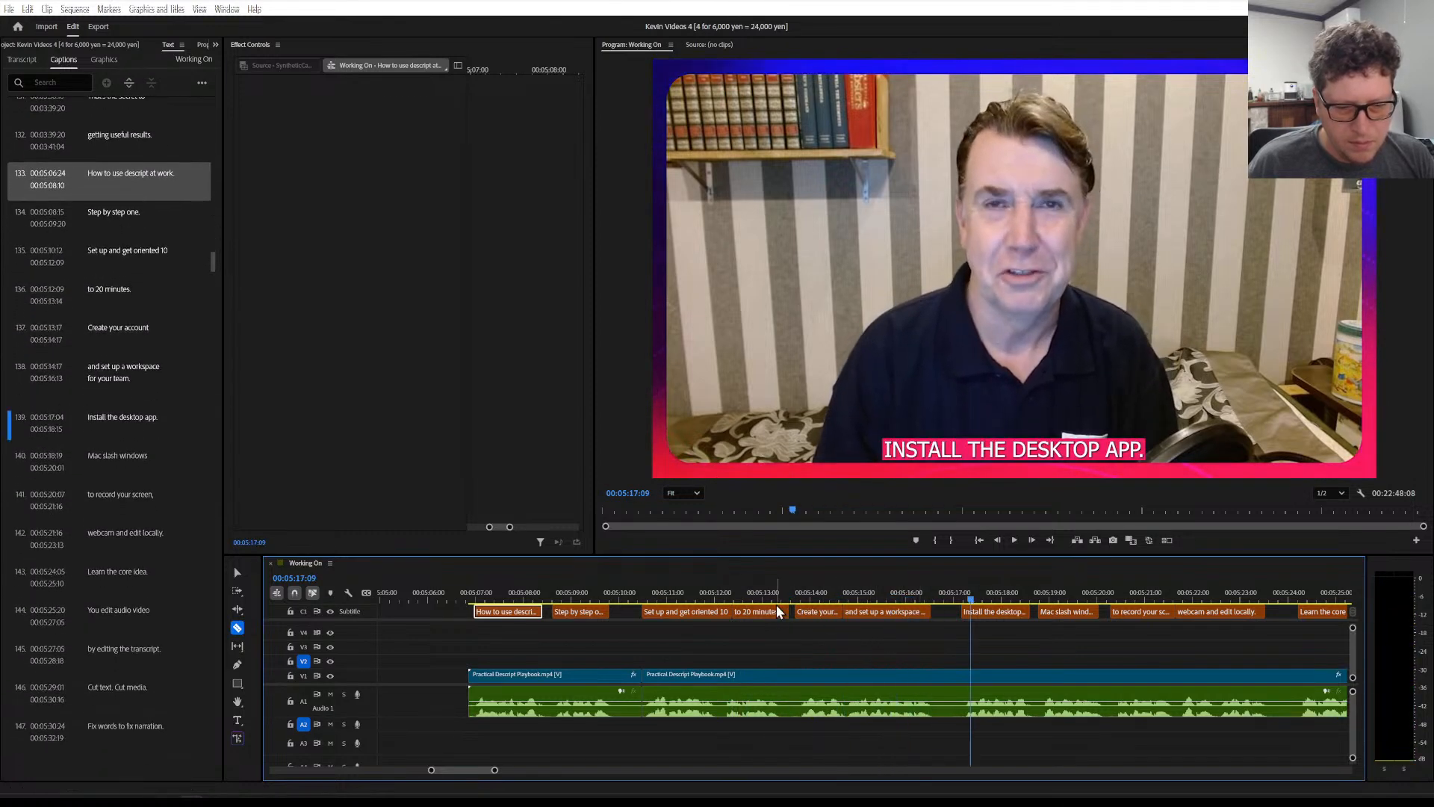
# Split the Practical Descript Playbook clip at the starts of the "Create your account" and "Install the desktop app" captions
pyautogui.moveTo(749, 600); pyautogui.dragTo(776, 598)
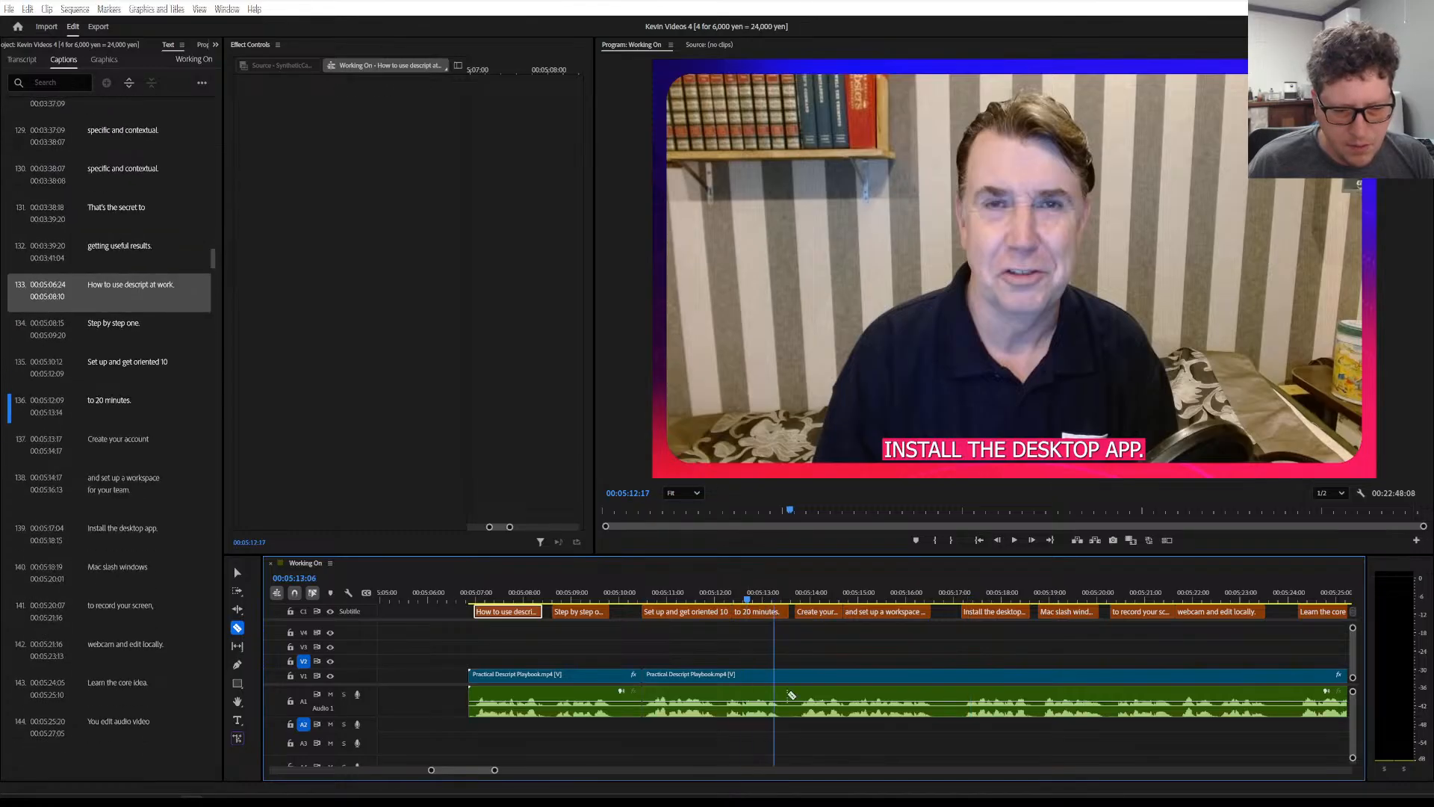
pyautogui.click(798, 676)
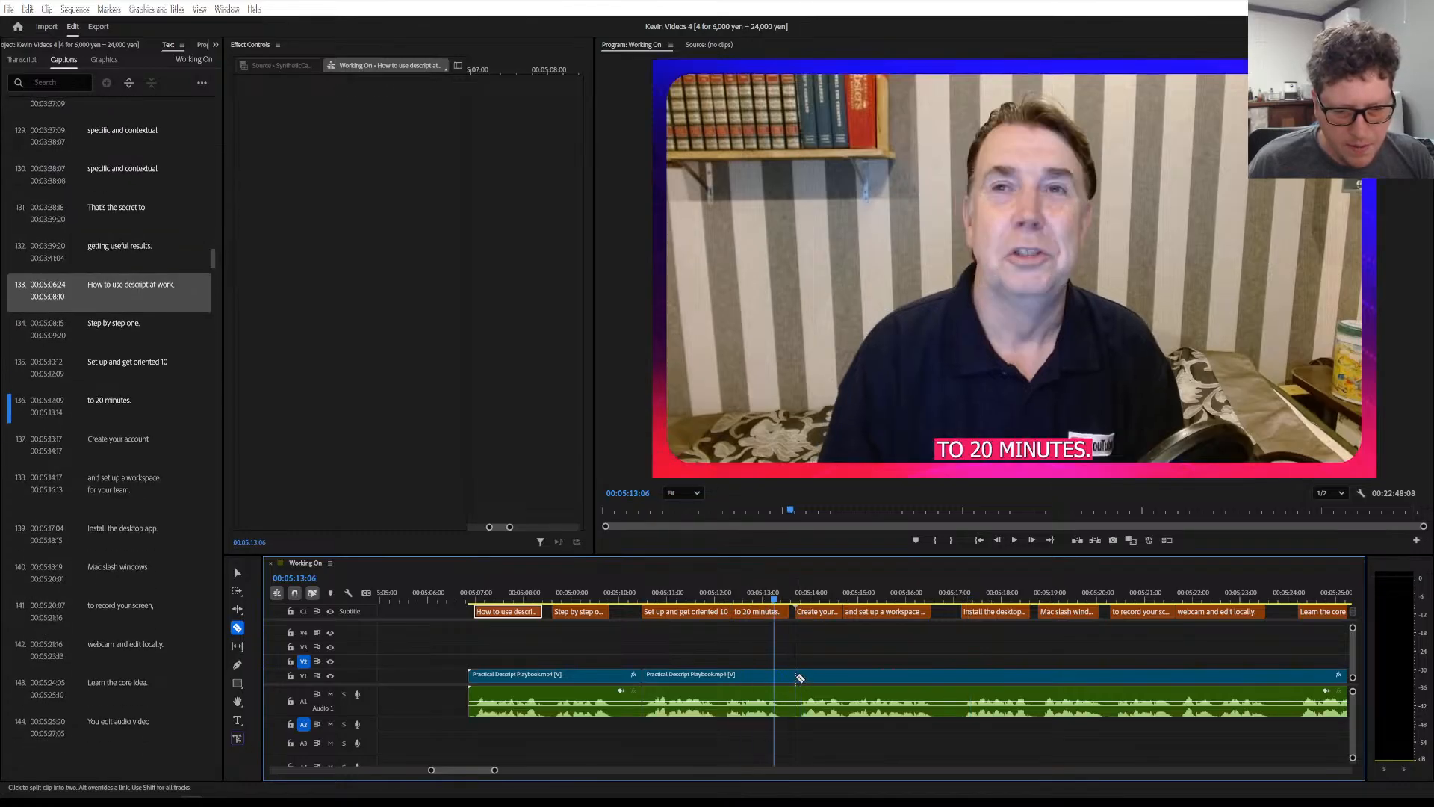
pyautogui.hscroll(3, 803, 677)
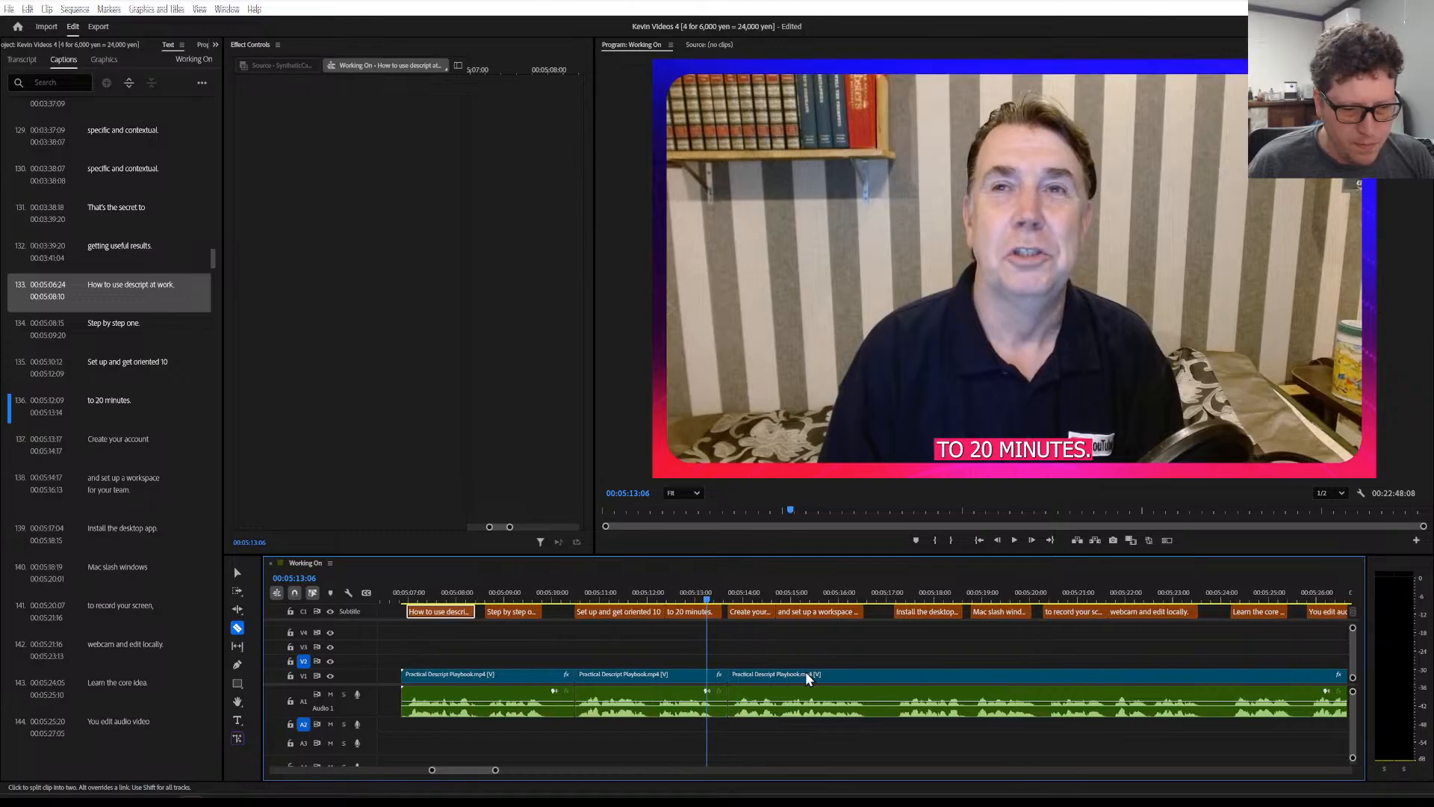
pyautogui.hscroll(2, 805, 676)
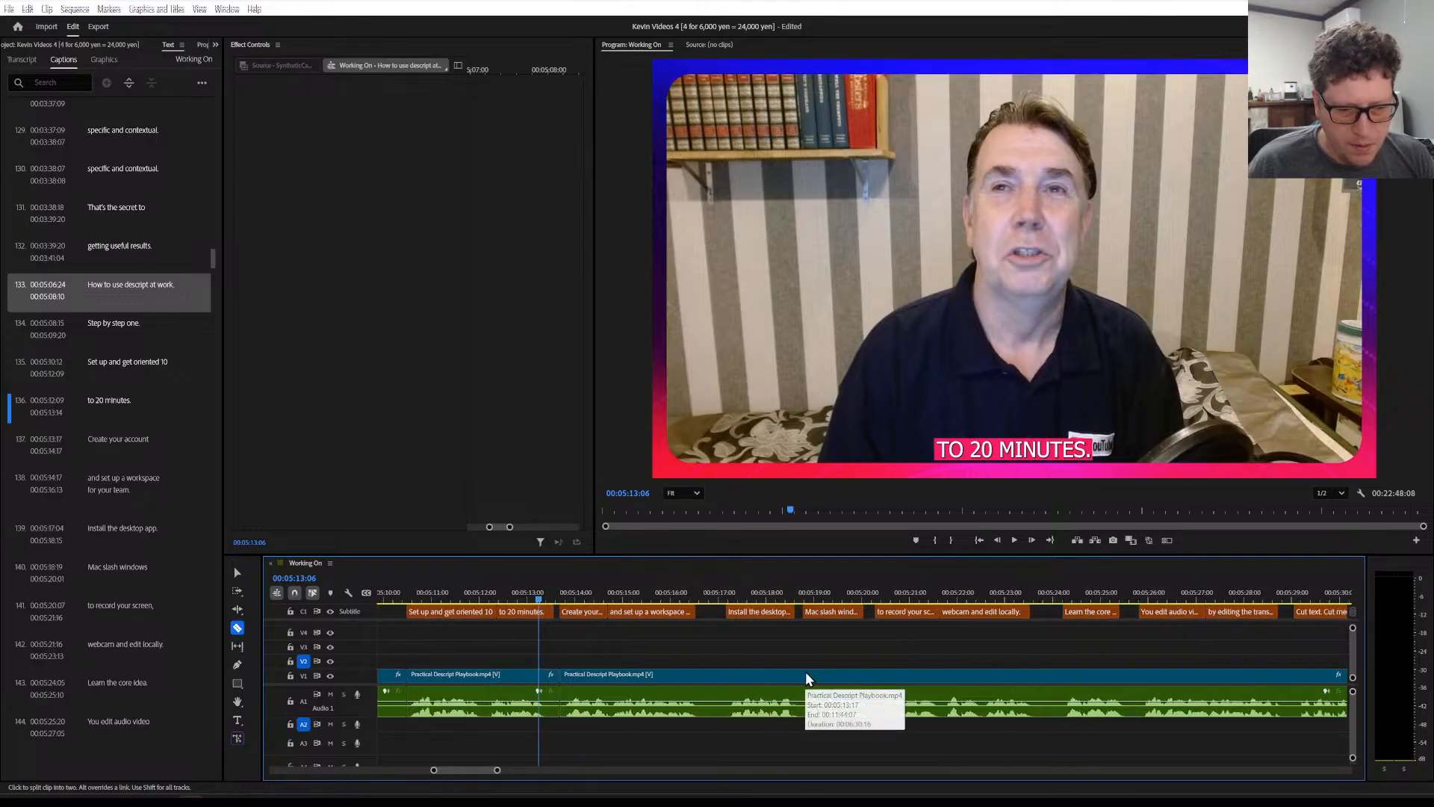
pyautogui.click(728, 677)
pyautogui.hscroll(3, 728, 680)
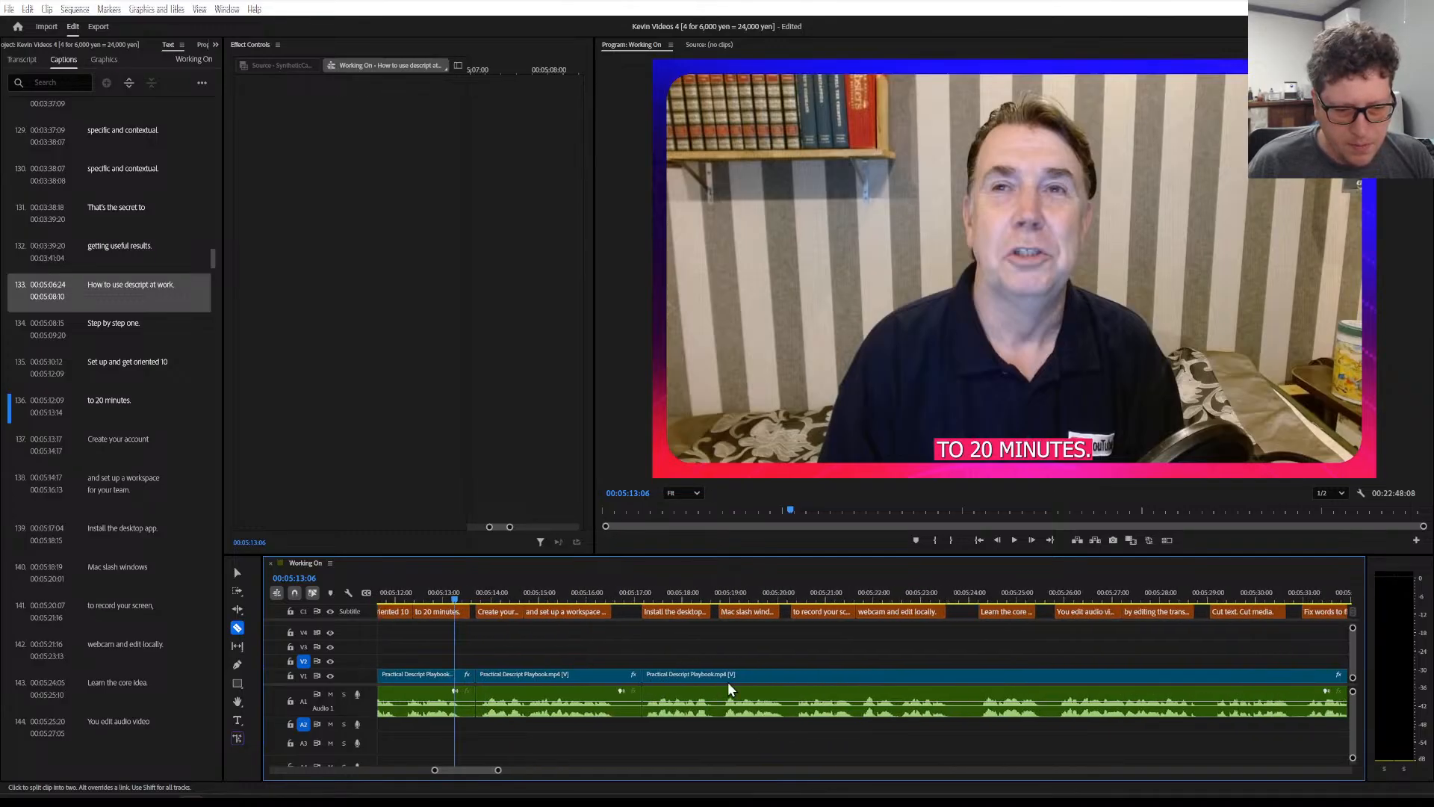
# Play on from "Install the desktop app" and split the clip at the start of the "Learn the core idea" caption
pyautogui.click(570, 592)
pyautogui.press('space')
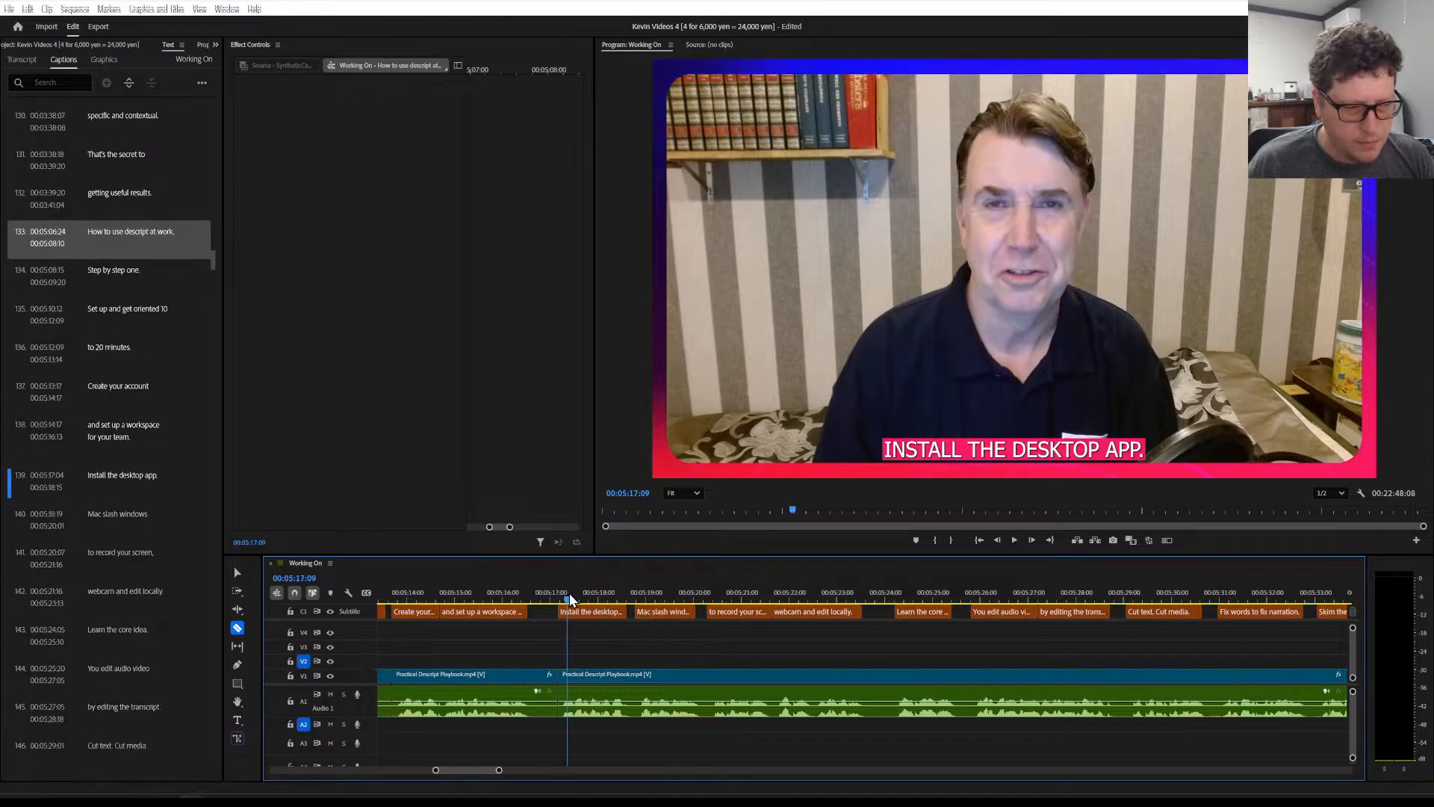
pyautogui.hscroll(1, 587, 669)
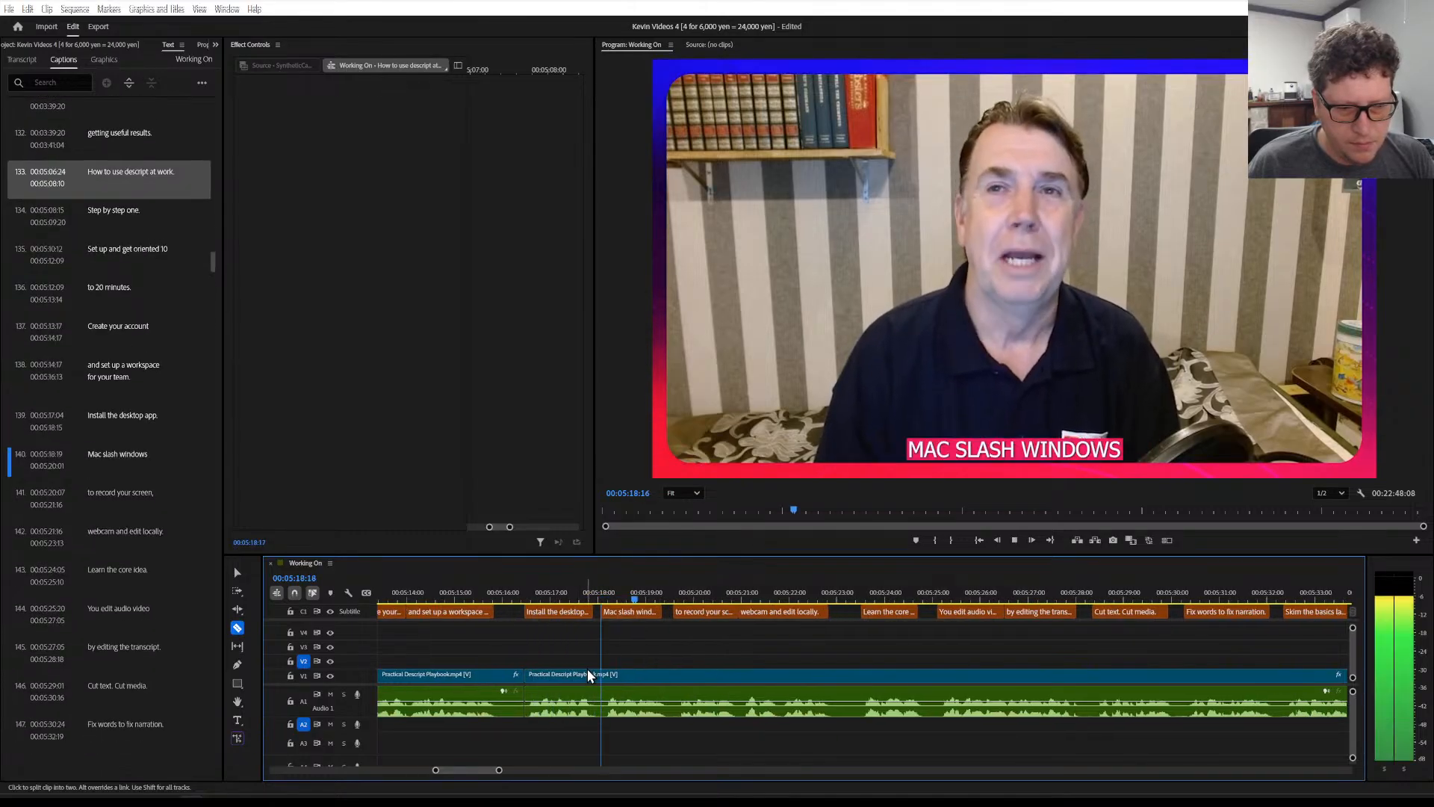
pyautogui.hscroll(1, 631, 635)
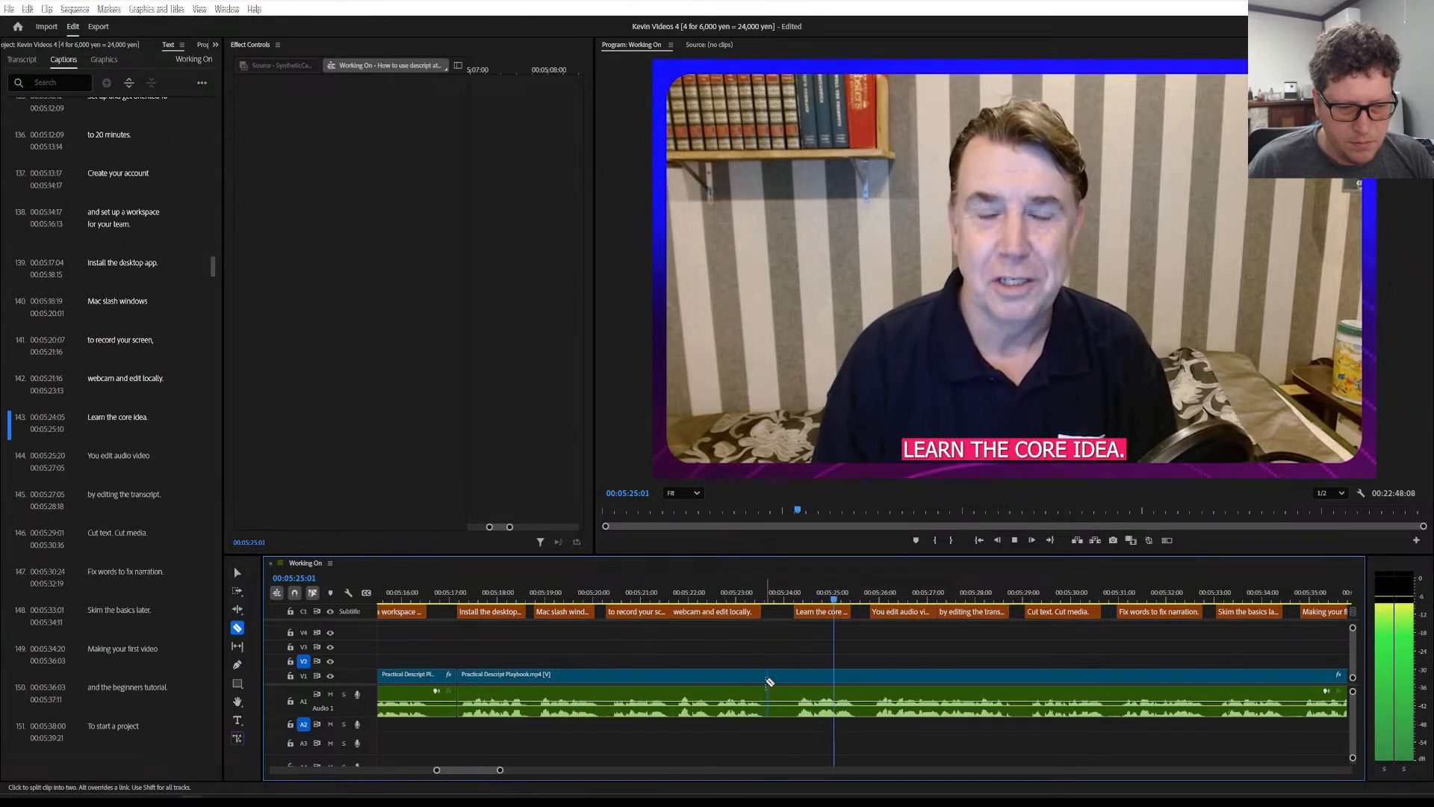
pyautogui.press('space')
pyautogui.click(795, 676)
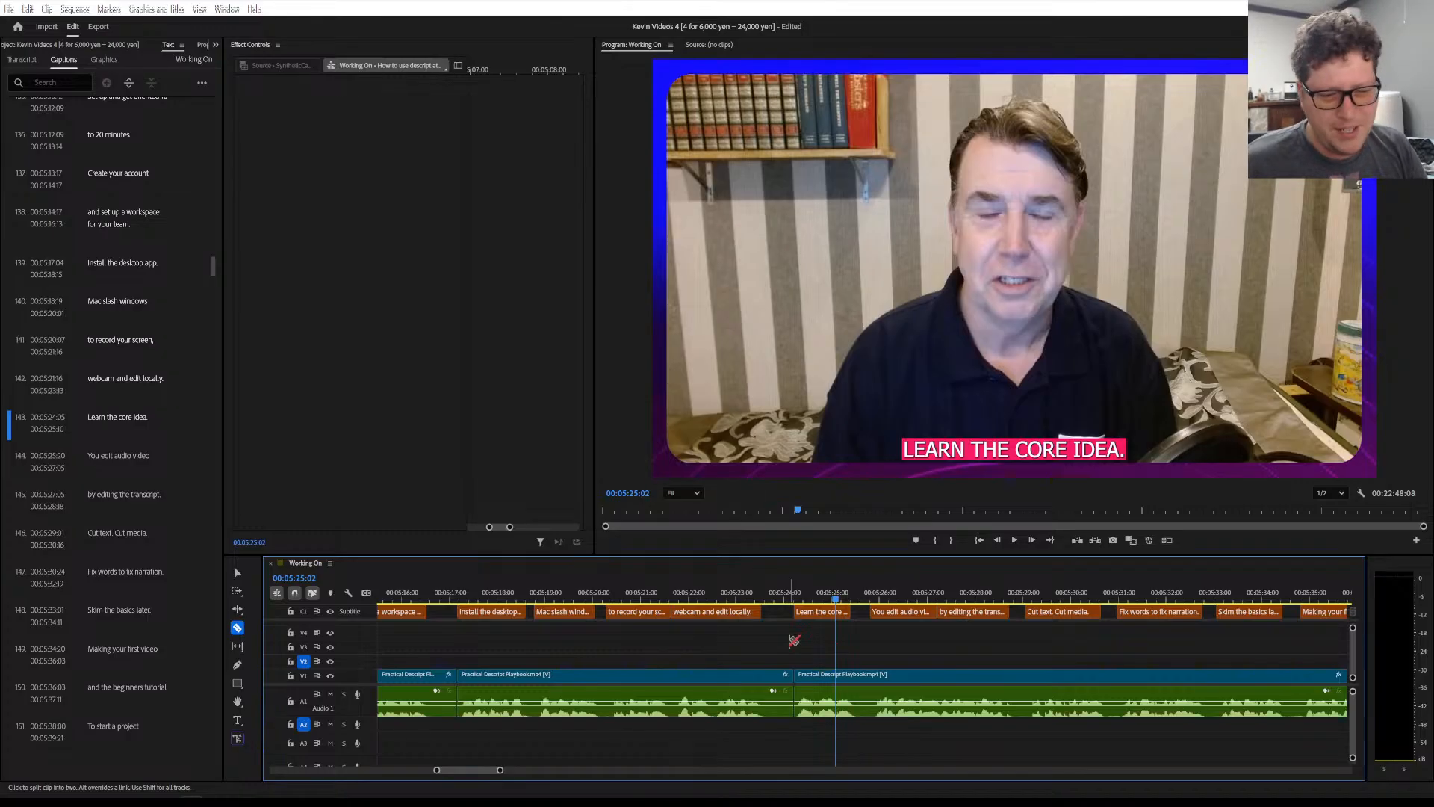
# Play on from the "Learn the core idea" caption and split the clip at the start of "Cut text. Cut media."
pyautogui.scroll(-5, 794, 650)
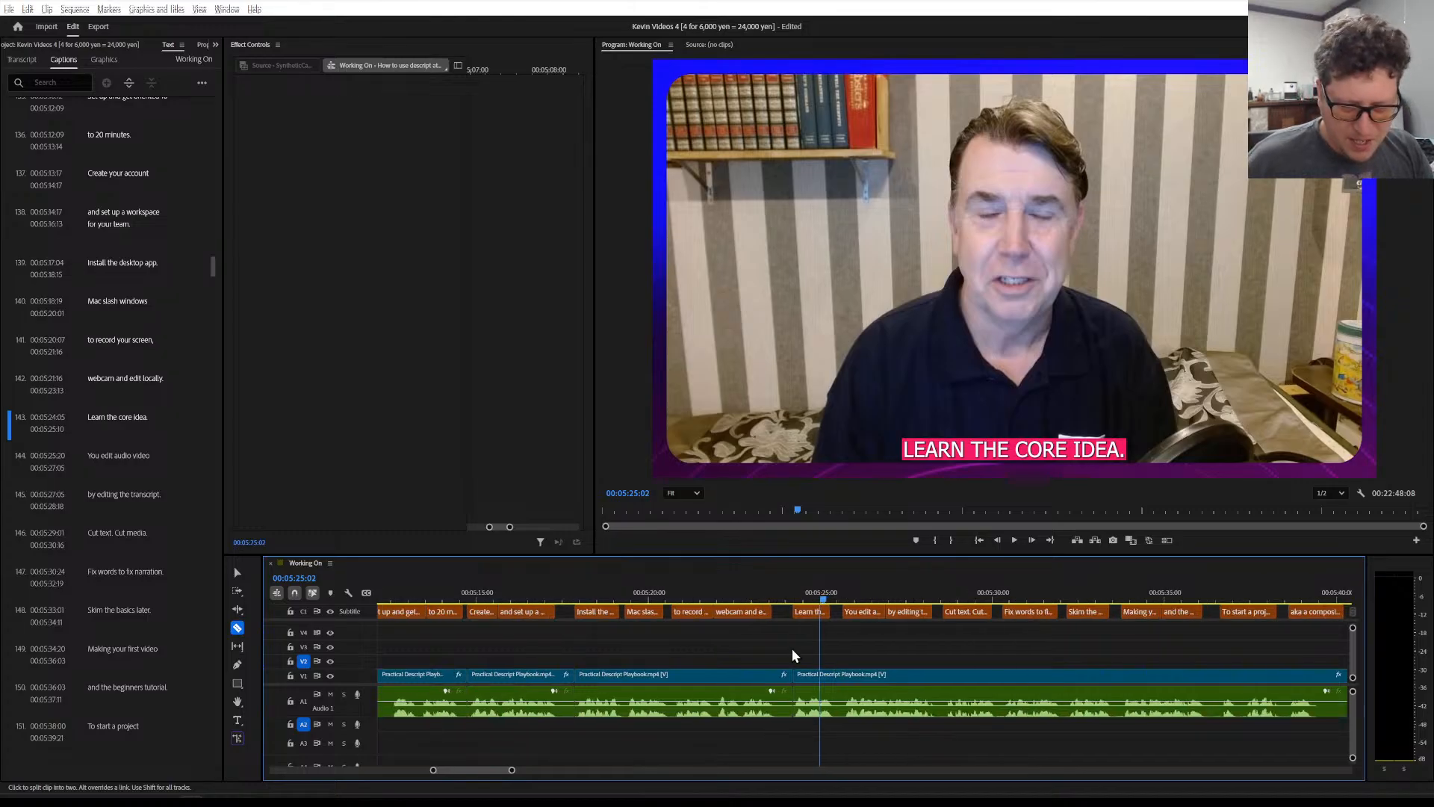
pyautogui.scroll(-1, 788, 656)
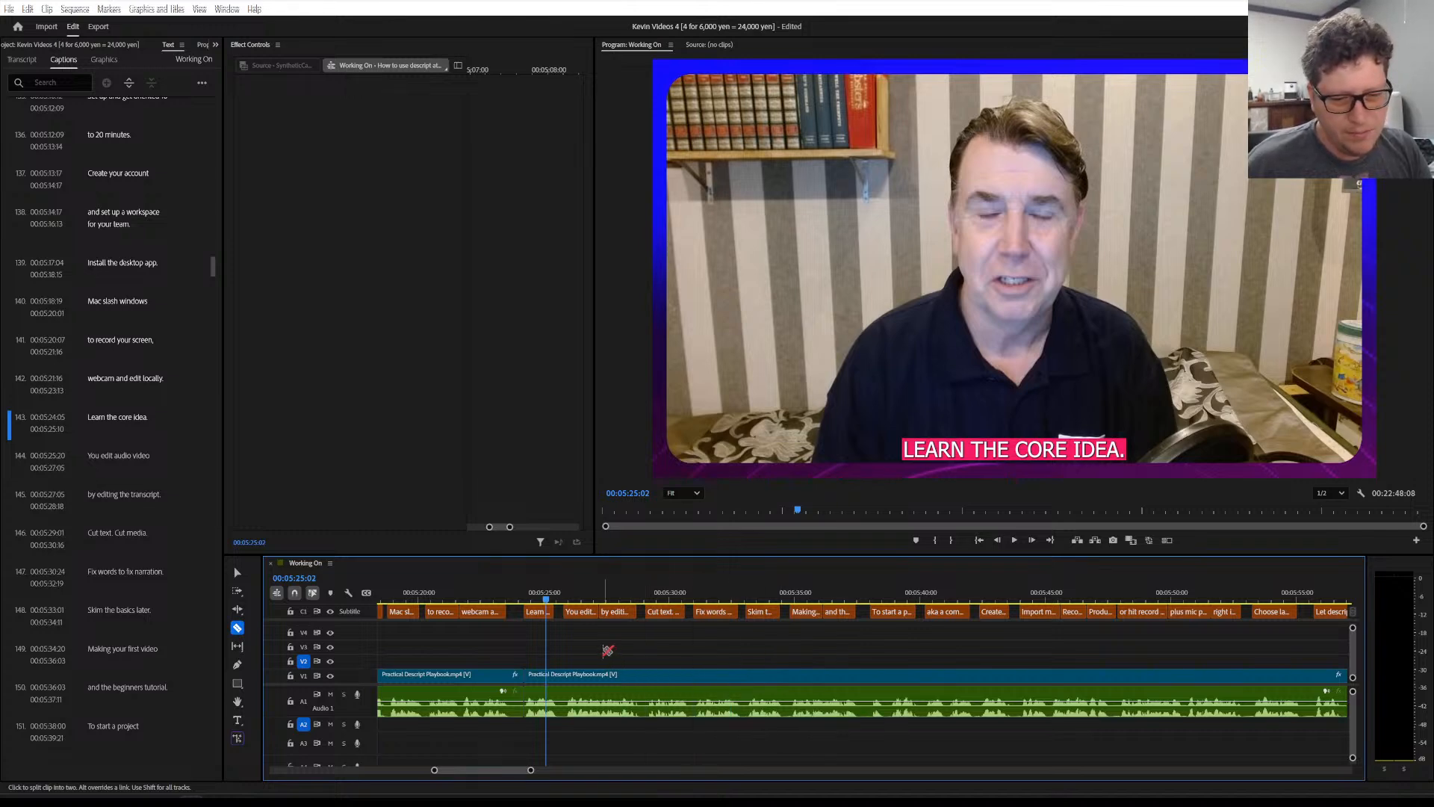
pyautogui.click(522, 601)
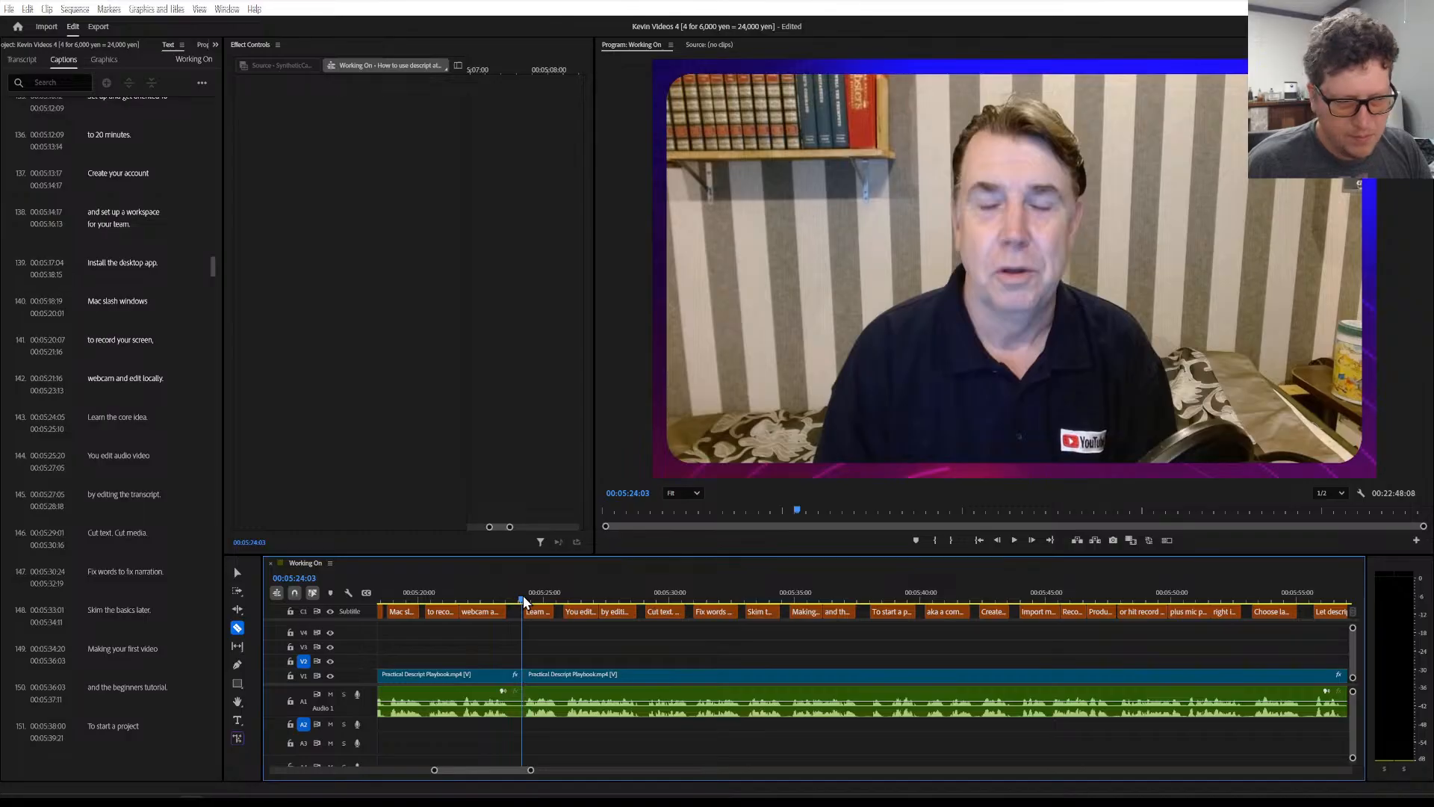
pyautogui.press('space')
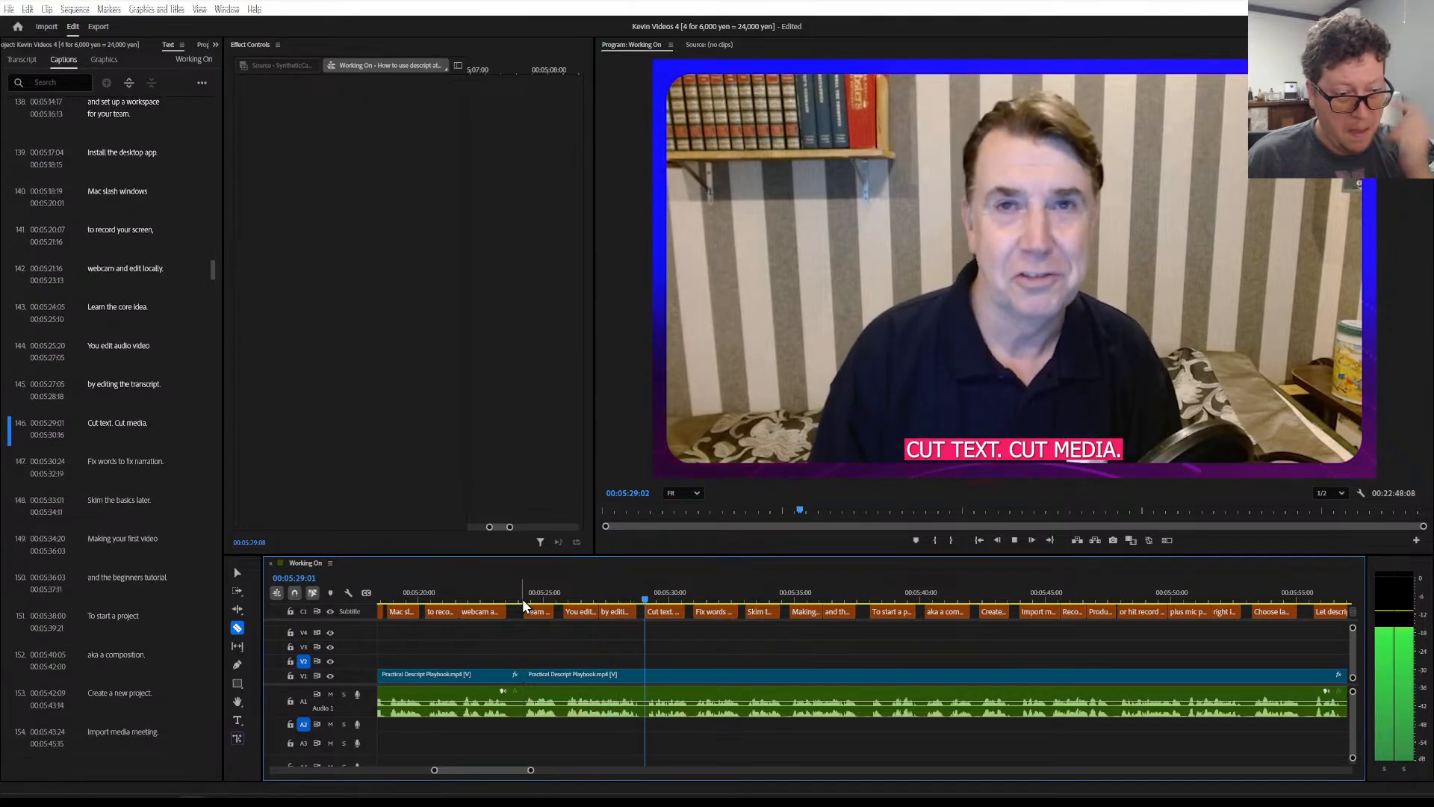
pyautogui.press('space')
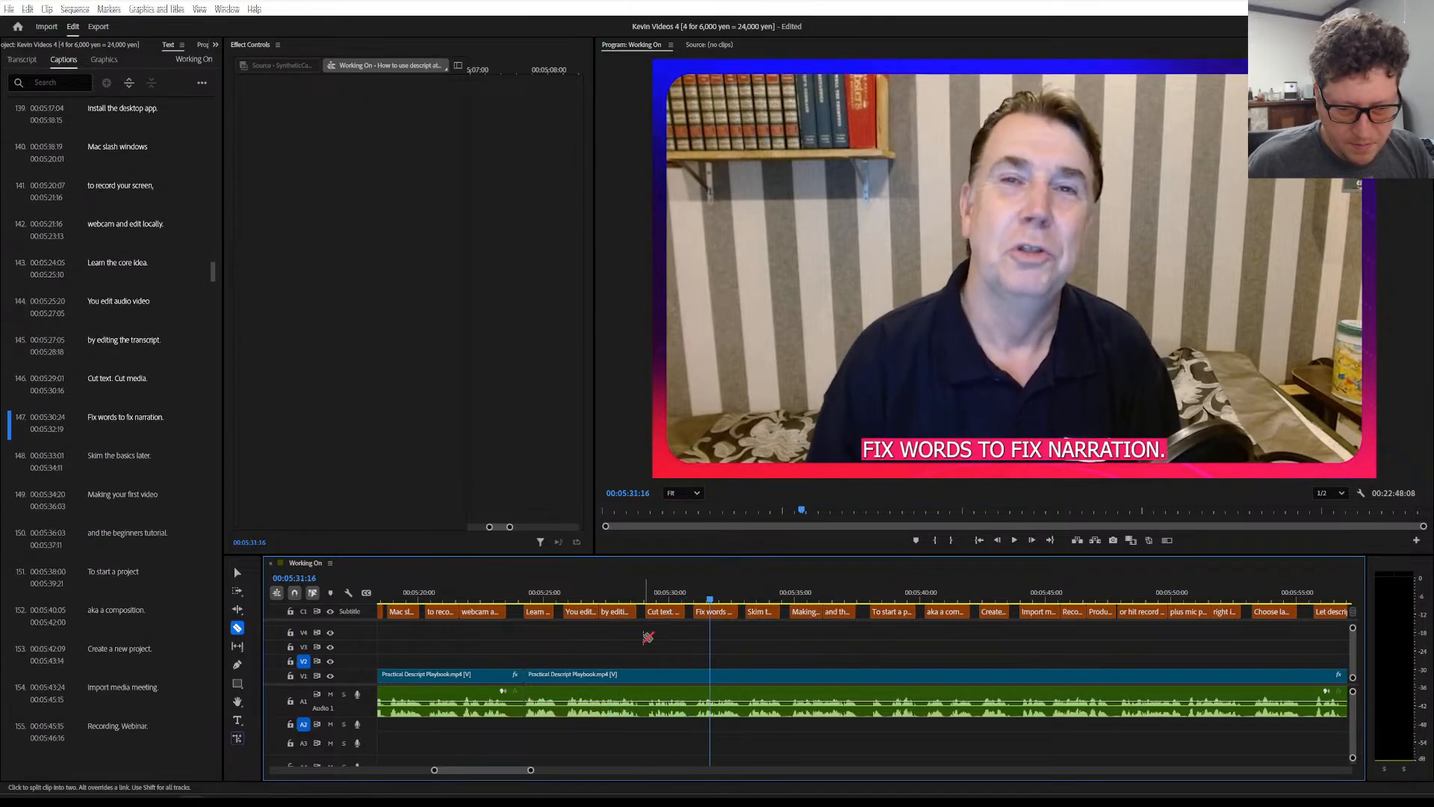
pyautogui.click(647, 677)
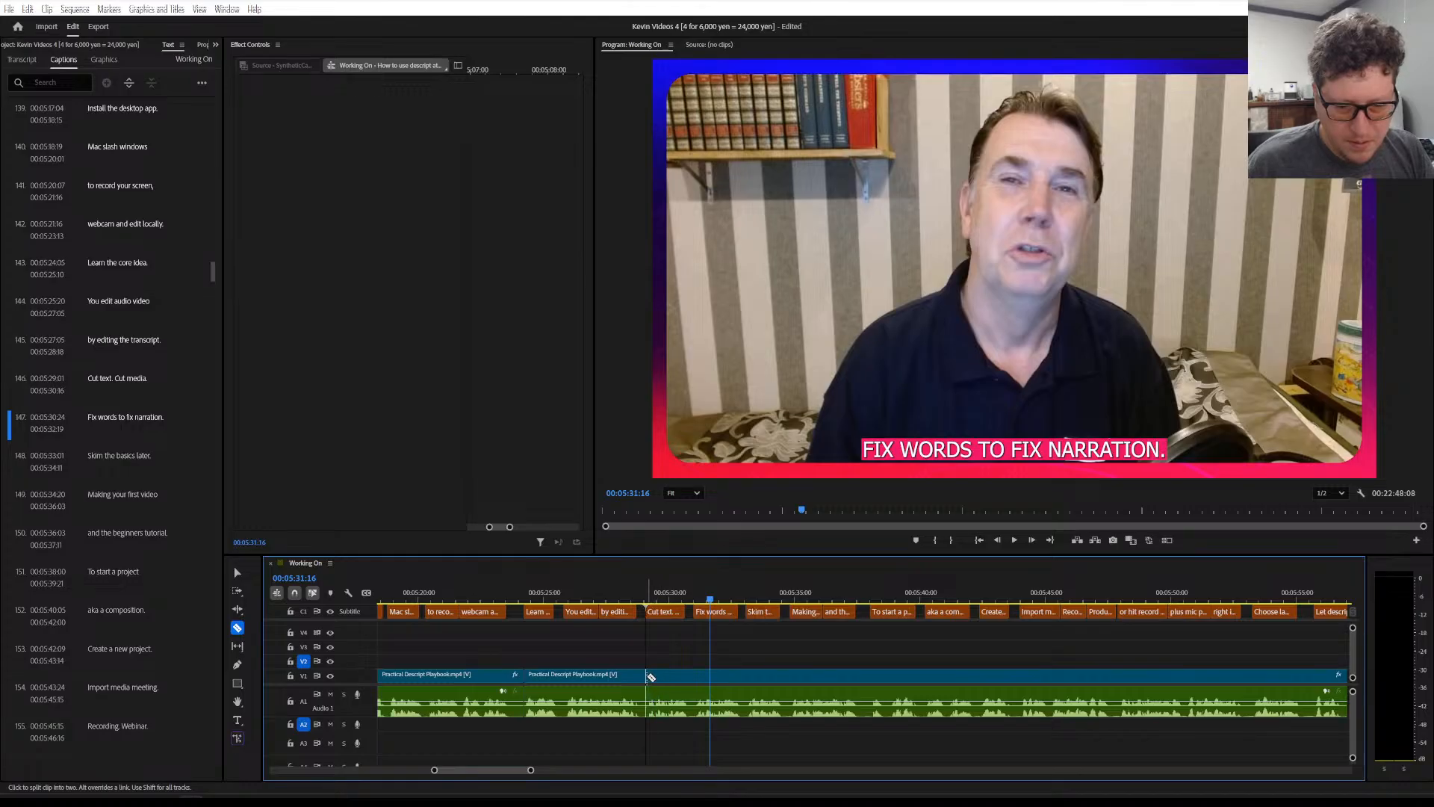
# Play on through the next captions and split the clip at the start of "Making your first video"
pyautogui.press('space')
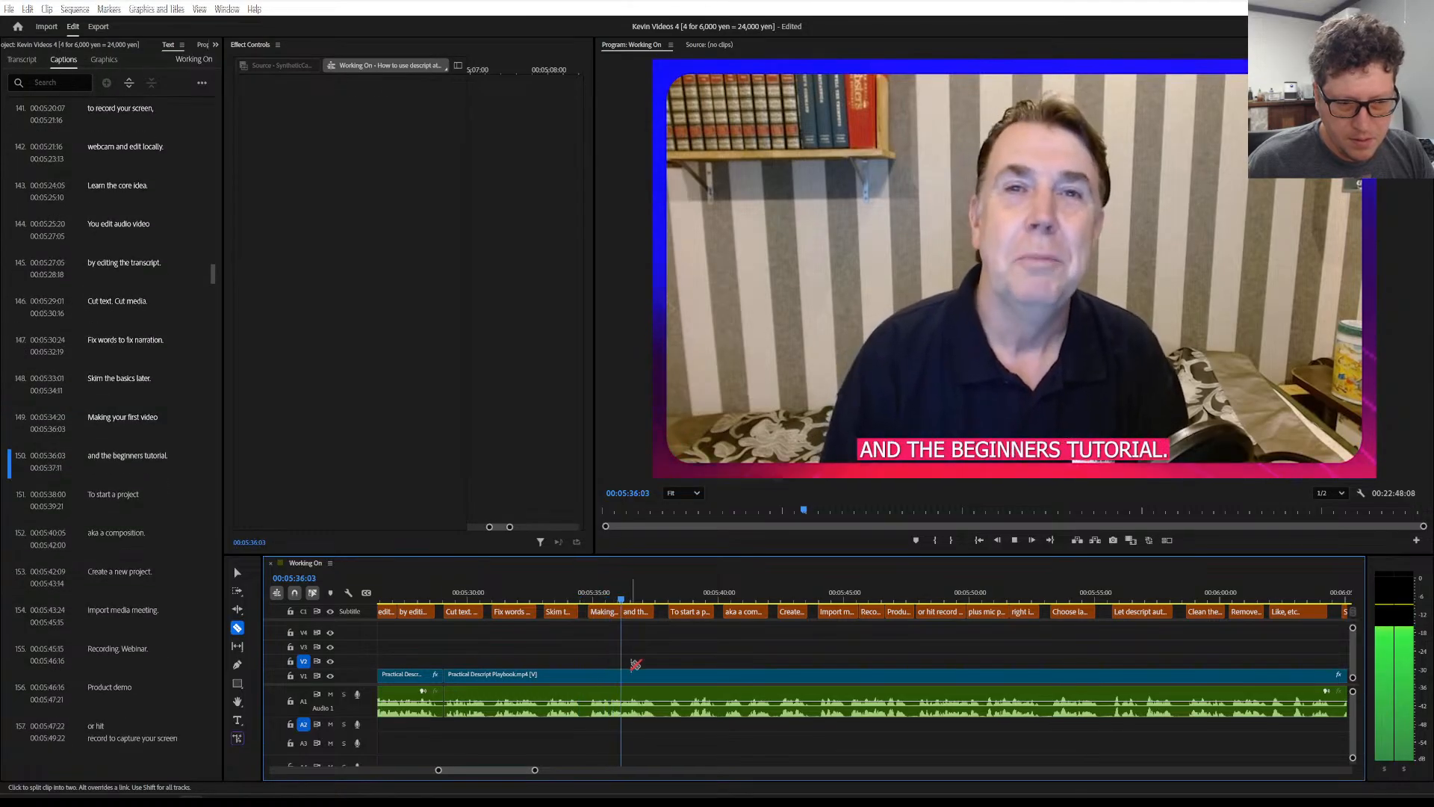
pyautogui.press('space')
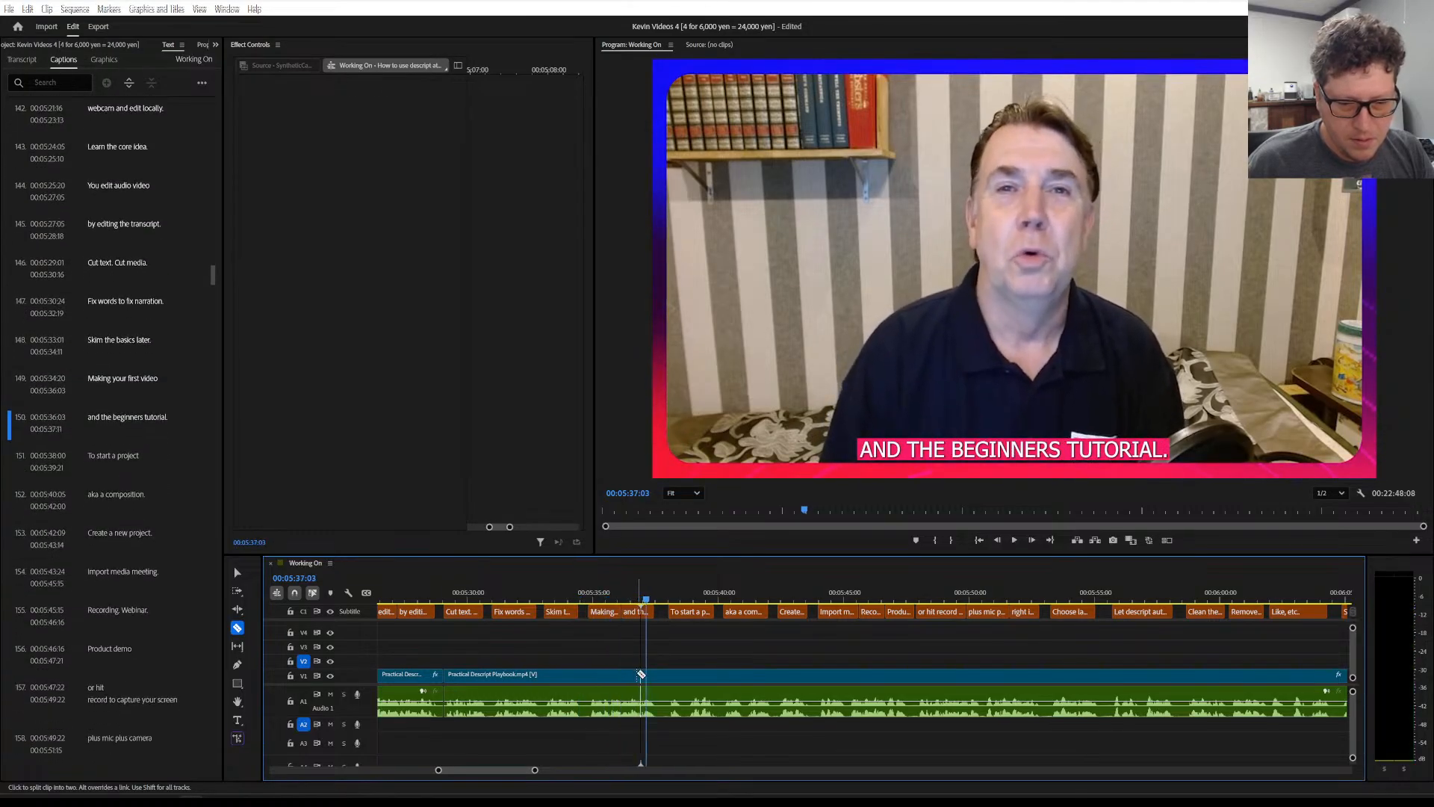
pyautogui.click(594, 676)
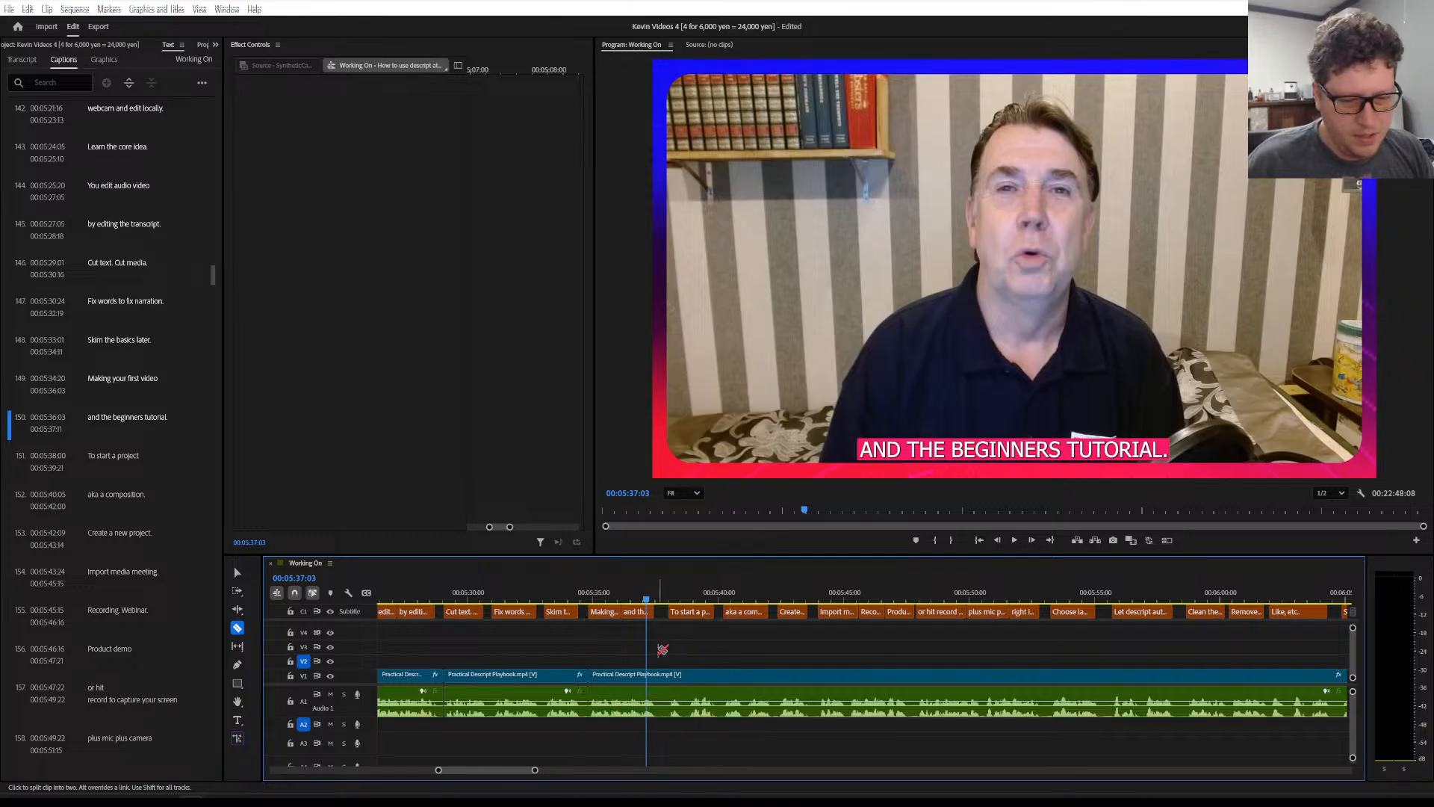
# Continue playback and split the clip at the start of the "To start a project" caption
pyautogui.hscroll(3, 657, 650)
pyautogui.press('space')
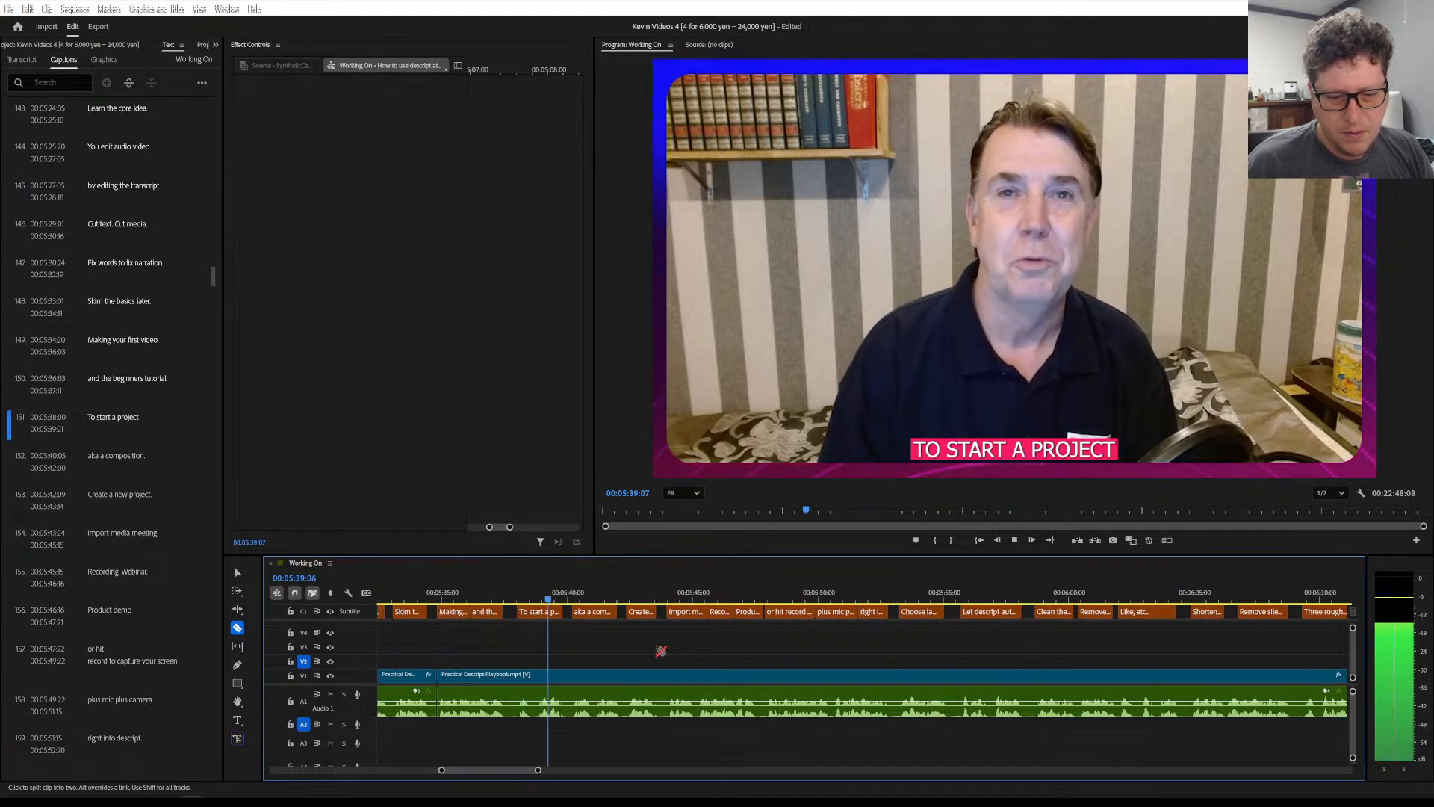
pyautogui.press('space')
pyautogui.click(523, 675)
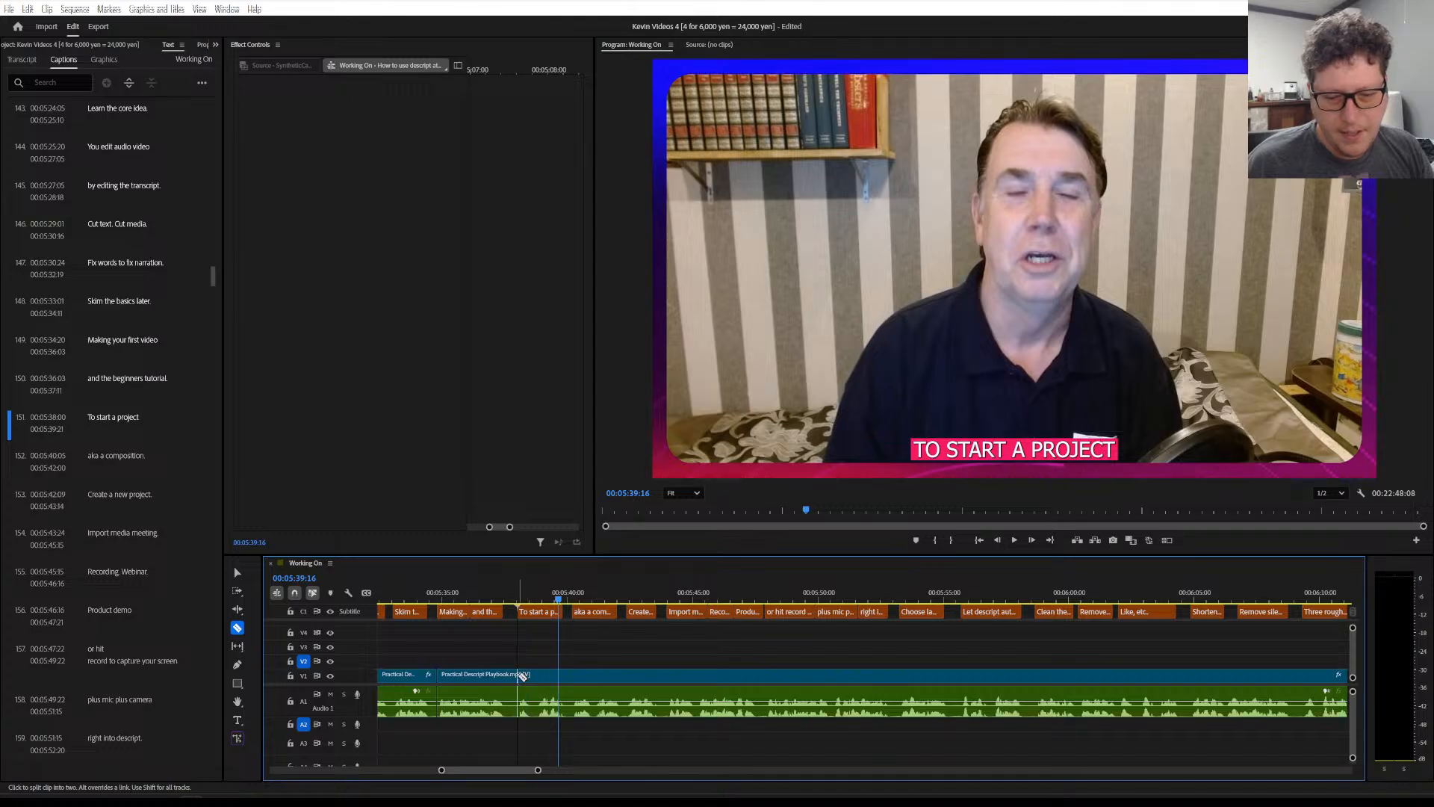
# Change the caption "To start a project" to "Two start a project"
pyautogui.click(97, 420)
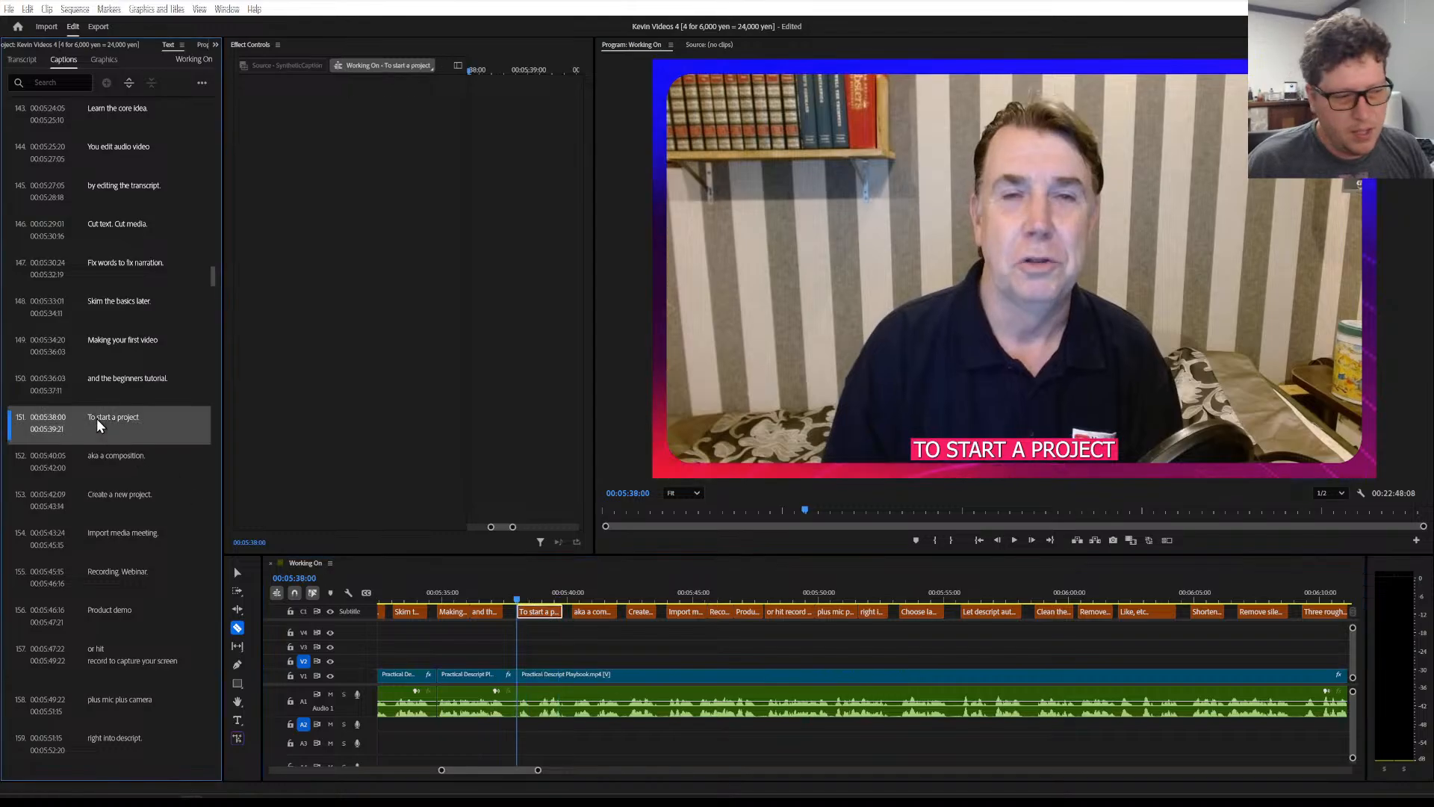
pyautogui.click(97, 418)
pyautogui.click(99, 422)
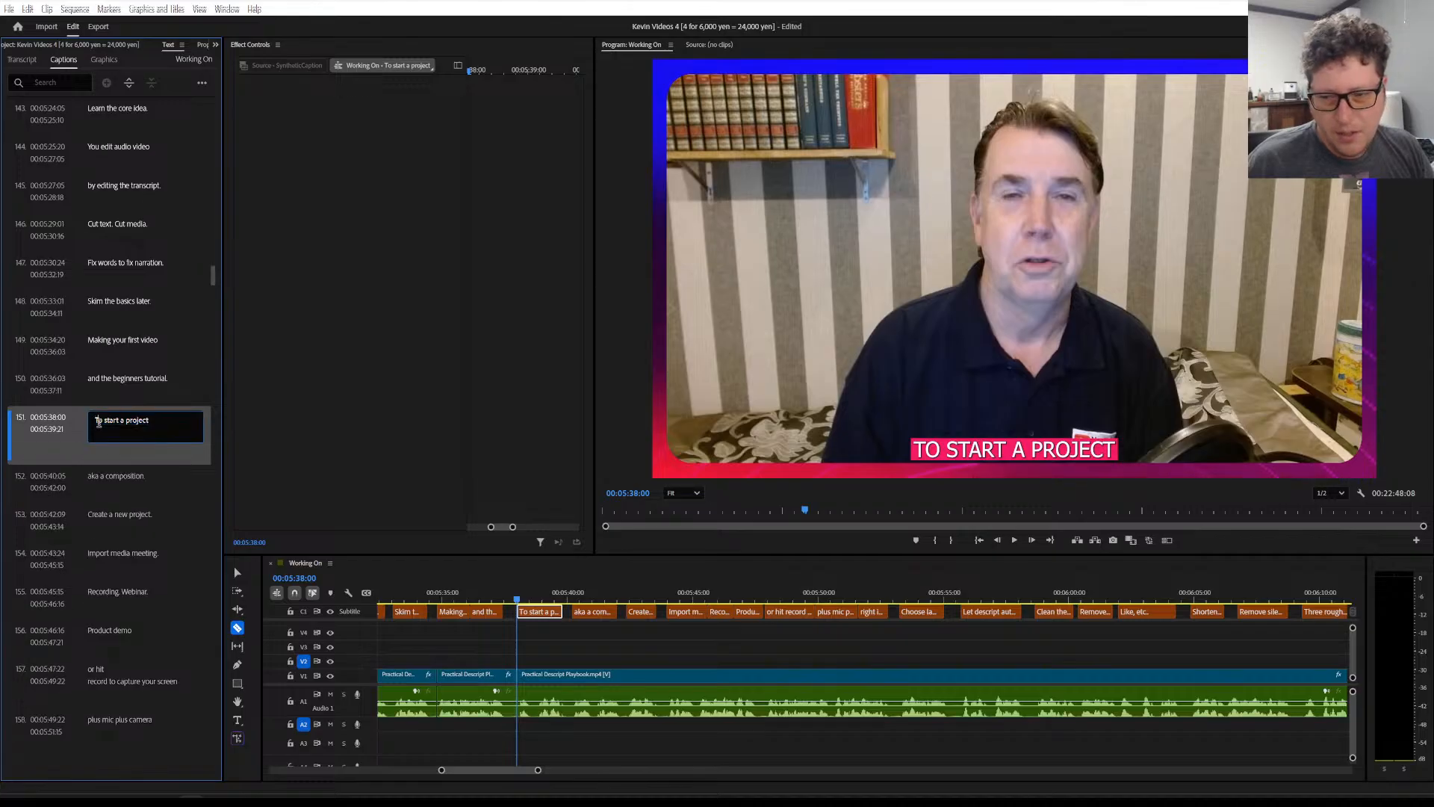
pyautogui.write('w')
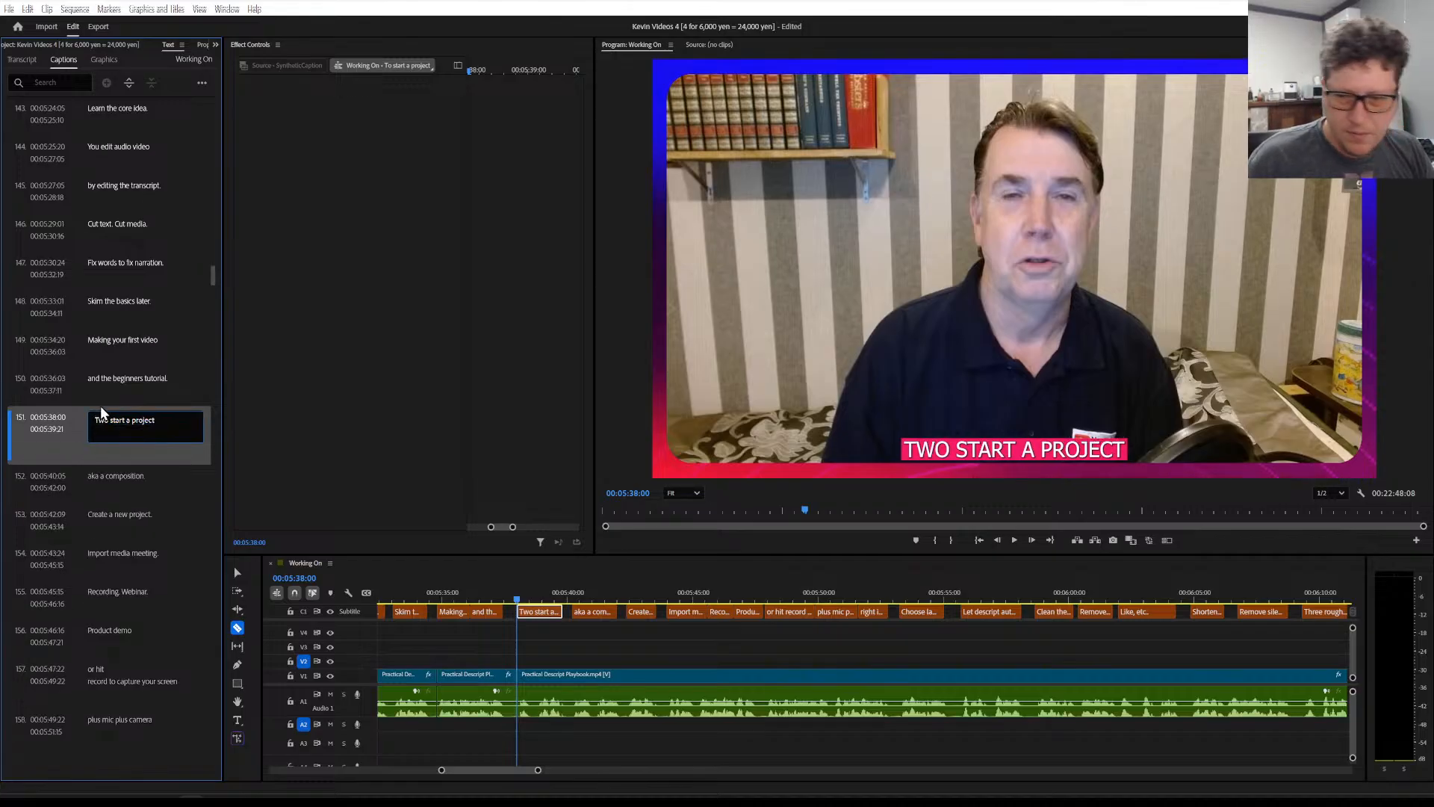
pyautogui.click(108, 387)
pyautogui.click(107, 423)
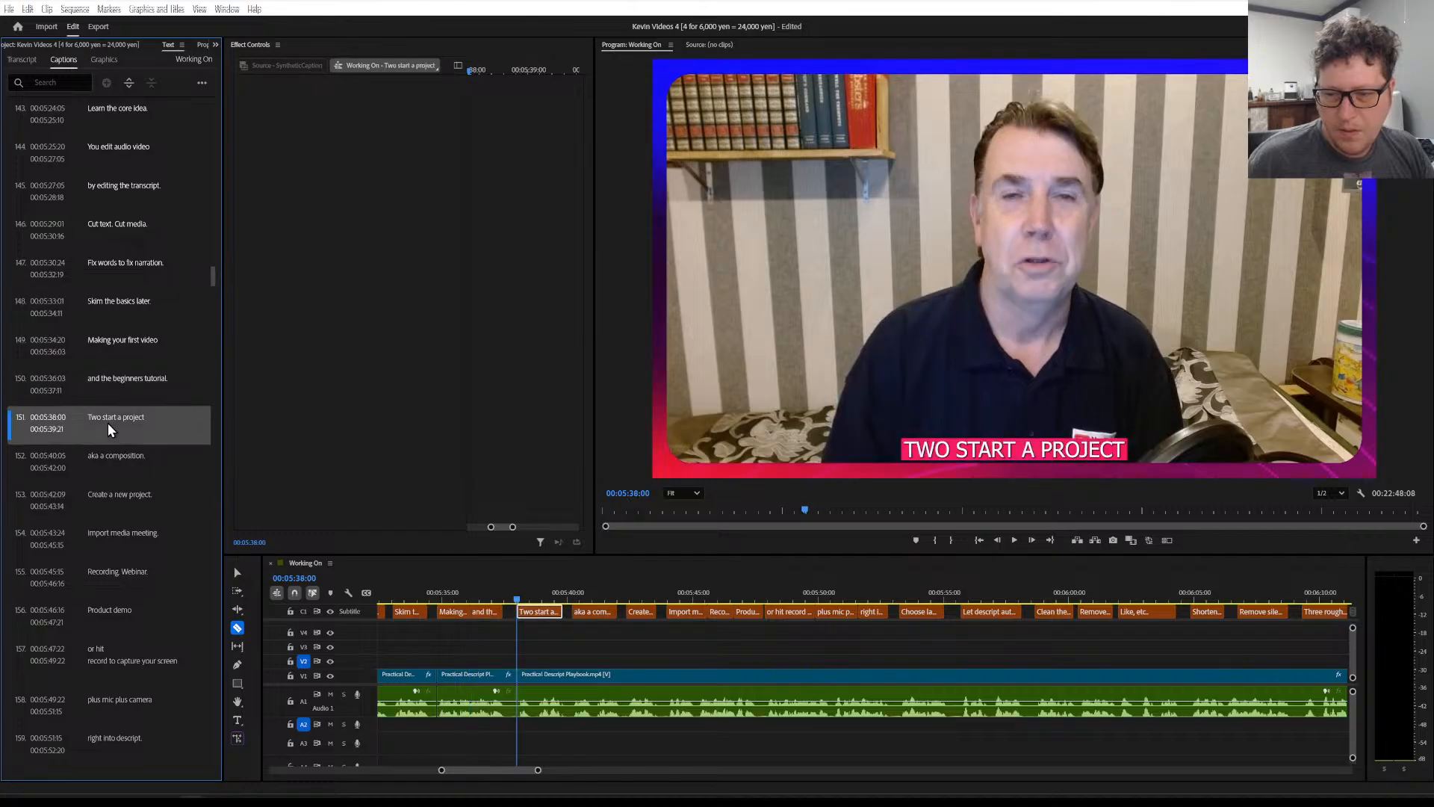
# Go back to the "Step by step one." caption and replay the section from its opening line to check the wording
pyautogui.scroll(7, 119, 387)
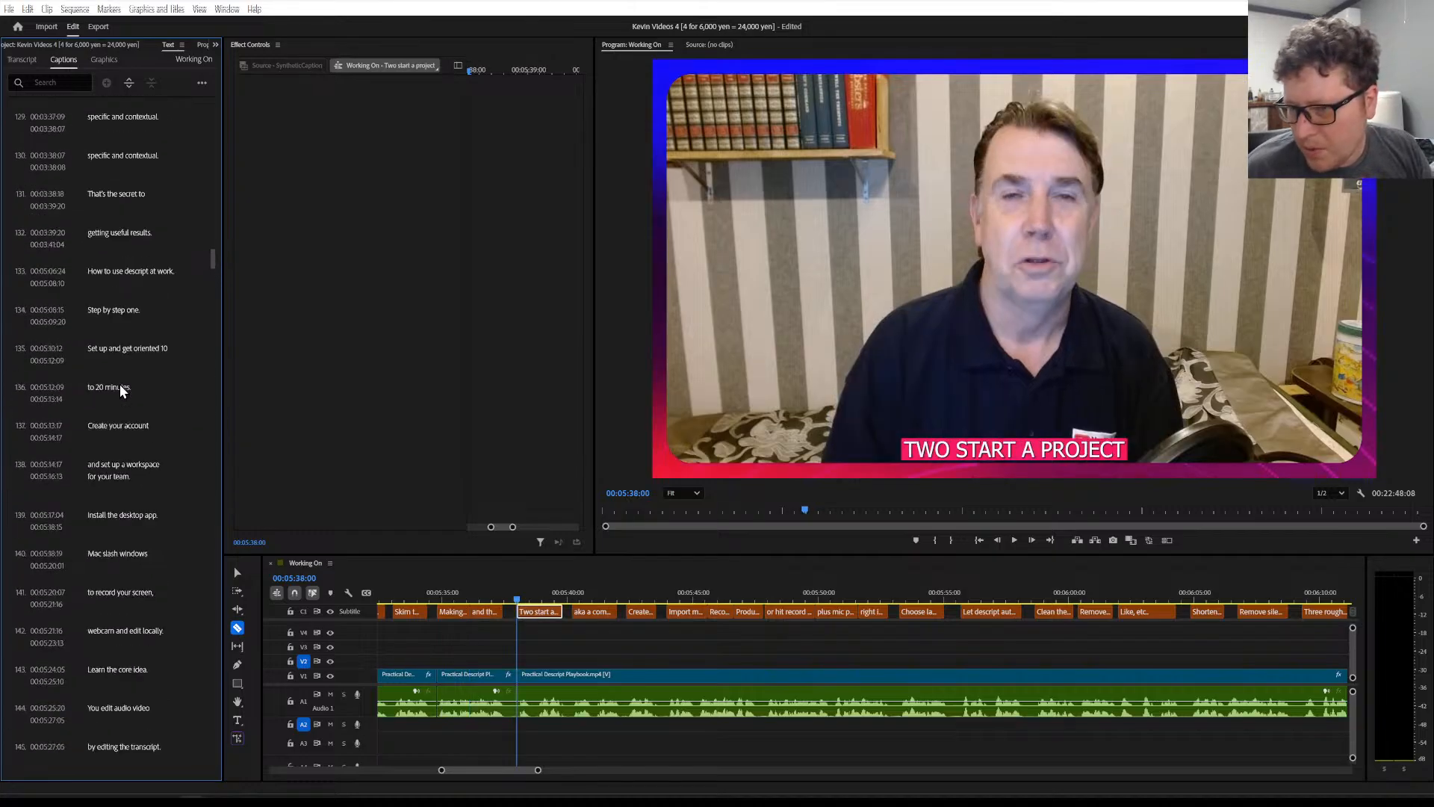
pyautogui.click(119, 308)
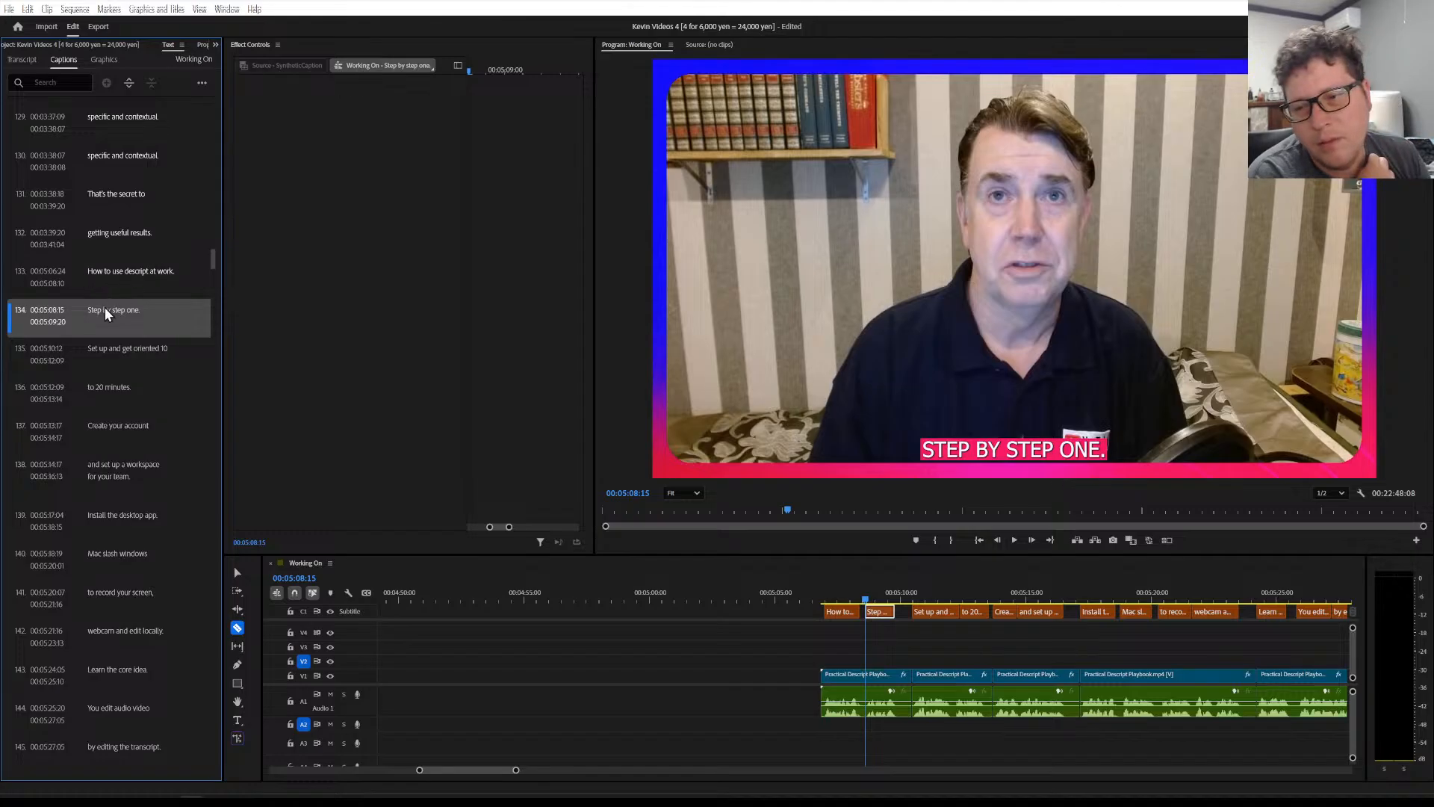
pyautogui.click(822, 595)
pyautogui.press('space')
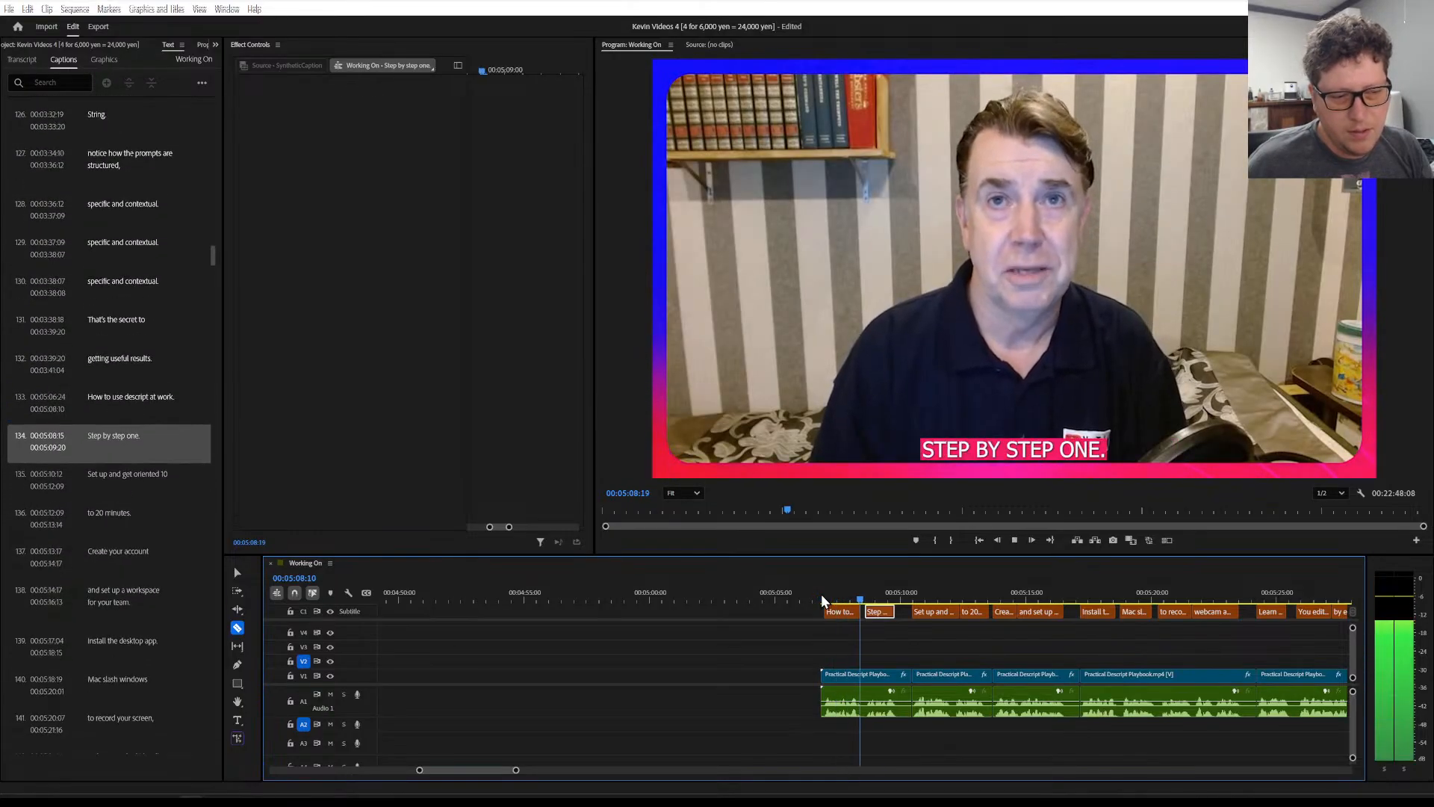
pyautogui.press('space')
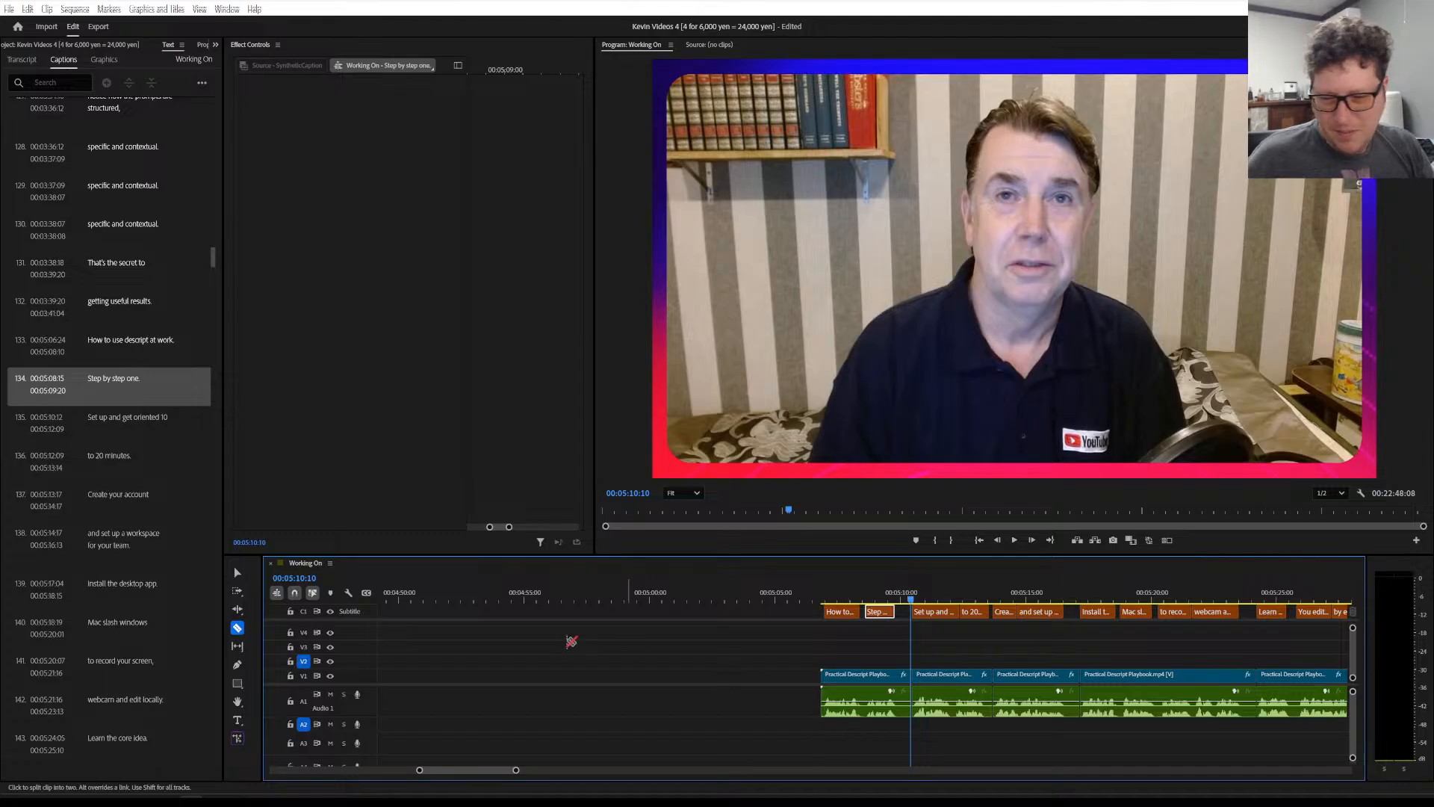
# Return to the "Two start a project" caption and look over the remaining uncut Practical Descript Playbook clip
pyautogui.scroll(-5, 151, 638)
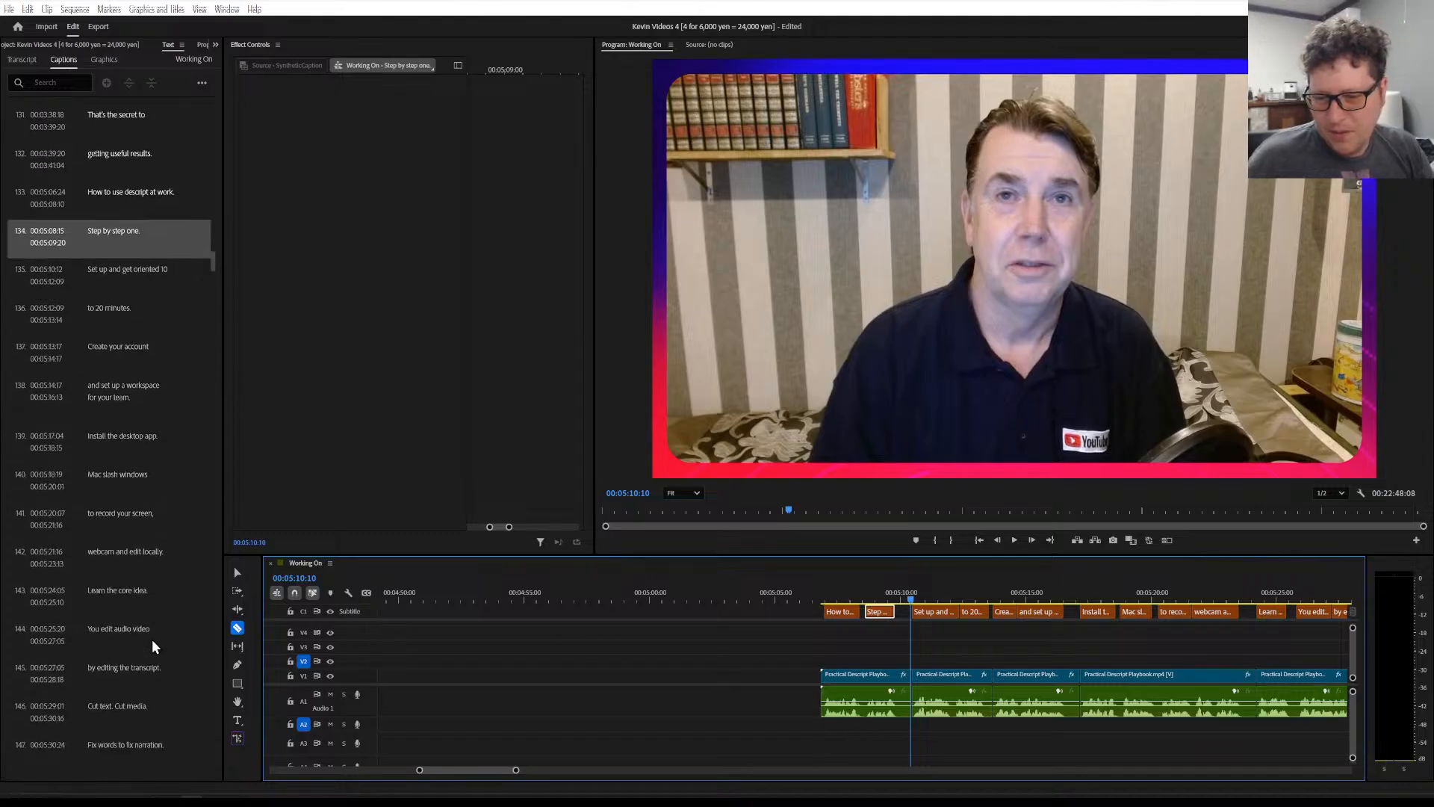
pyautogui.scroll(-1, 152, 641)
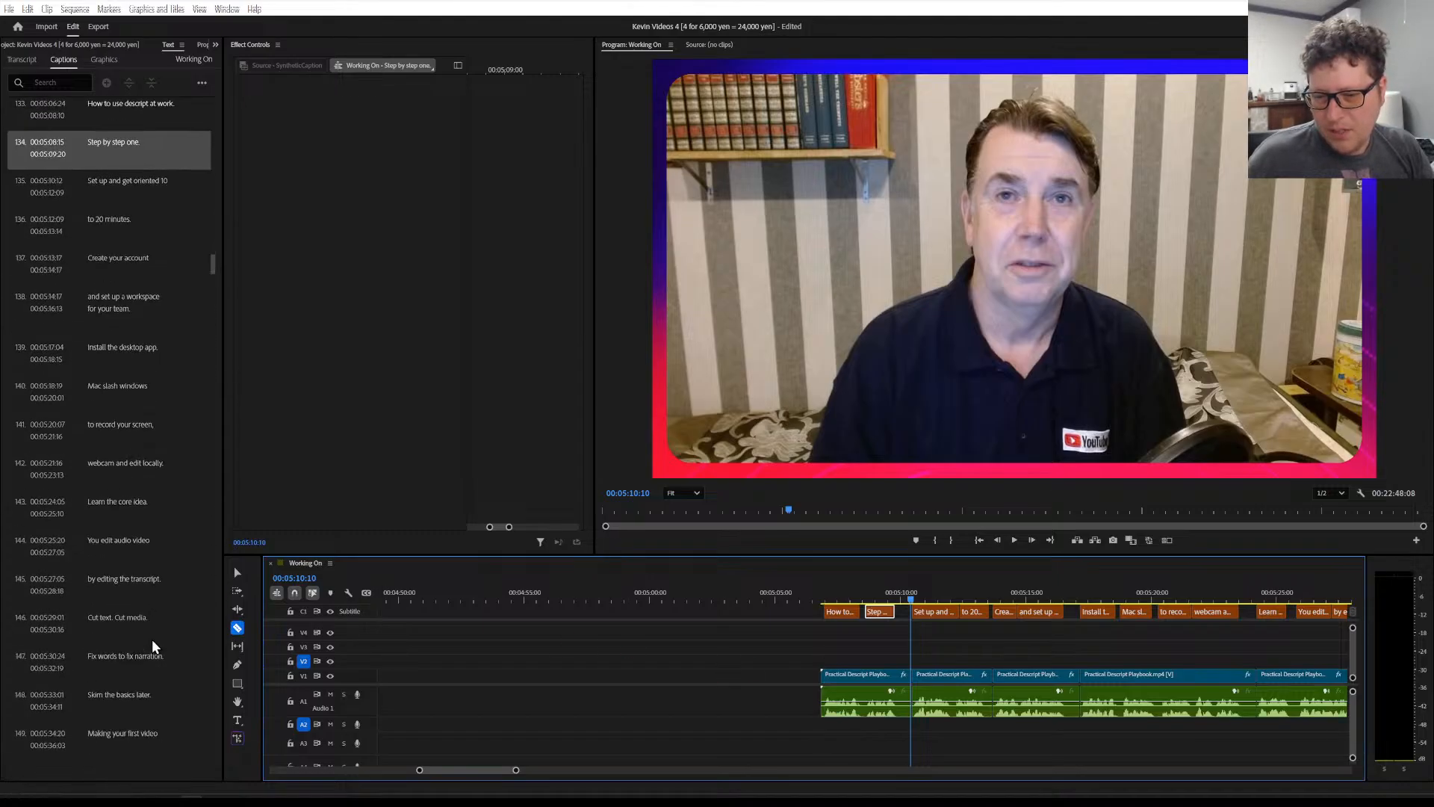
pyautogui.scroll(-4, 151, 640)
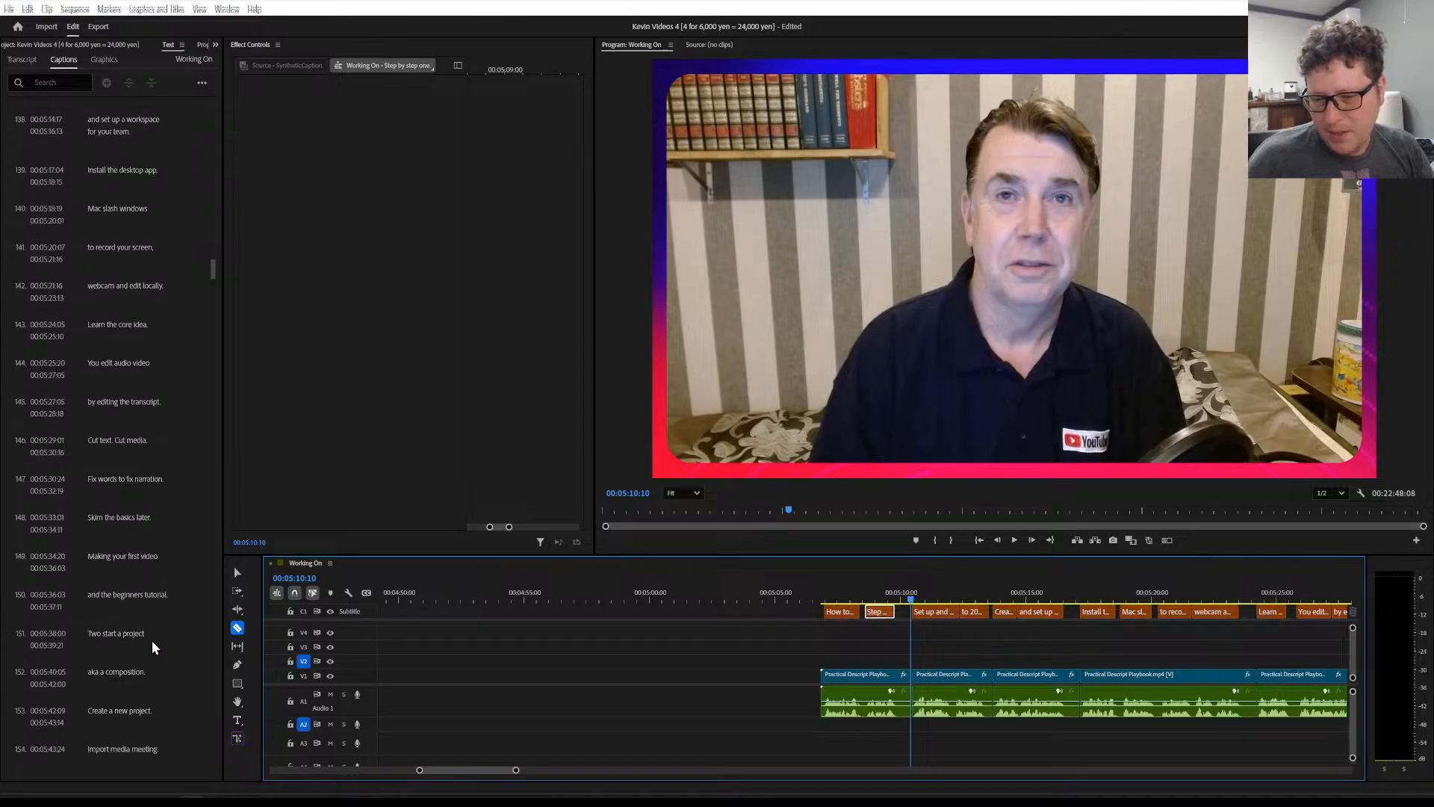
pyautogui.click(120, 634)
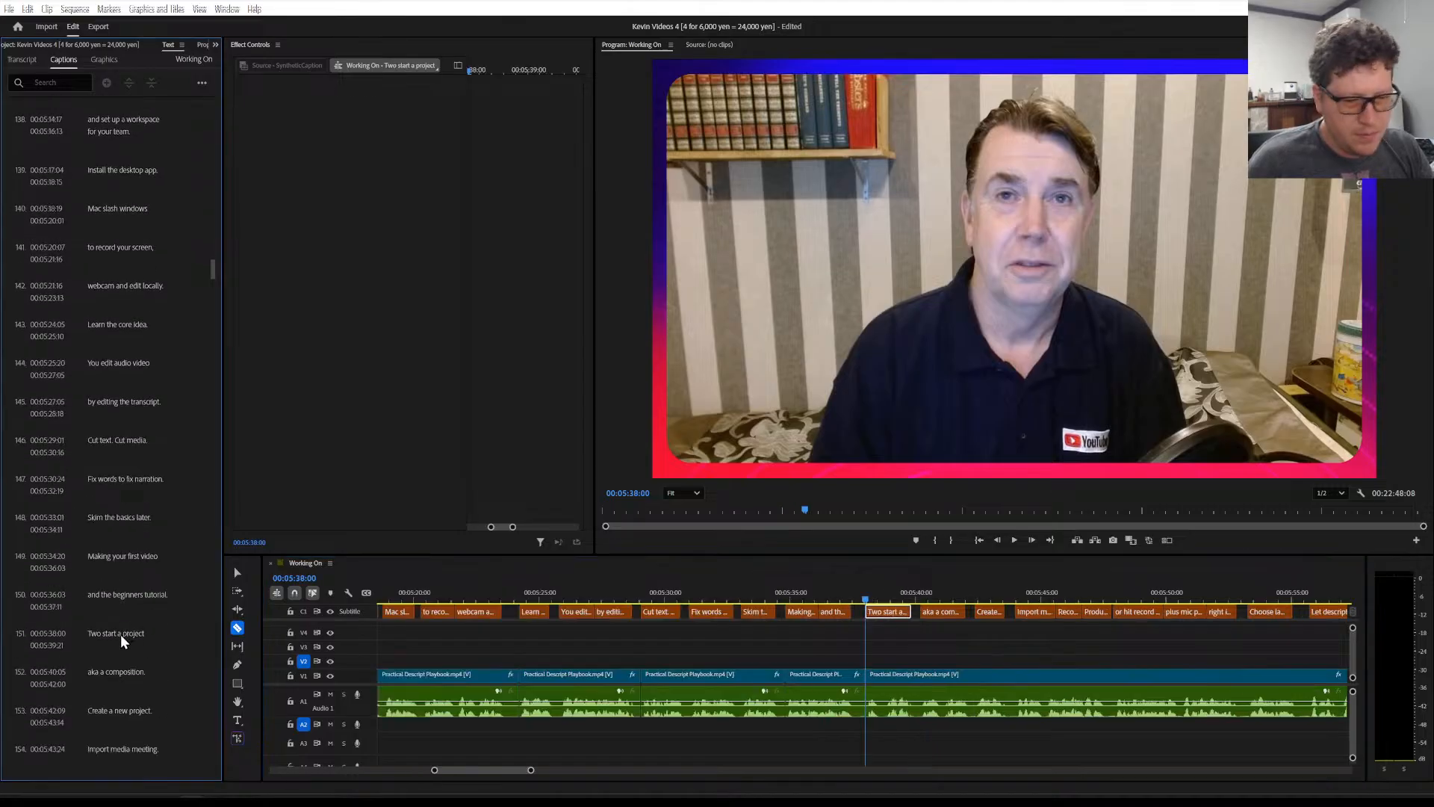
pyautogui.scroll(-5, 895, 615)
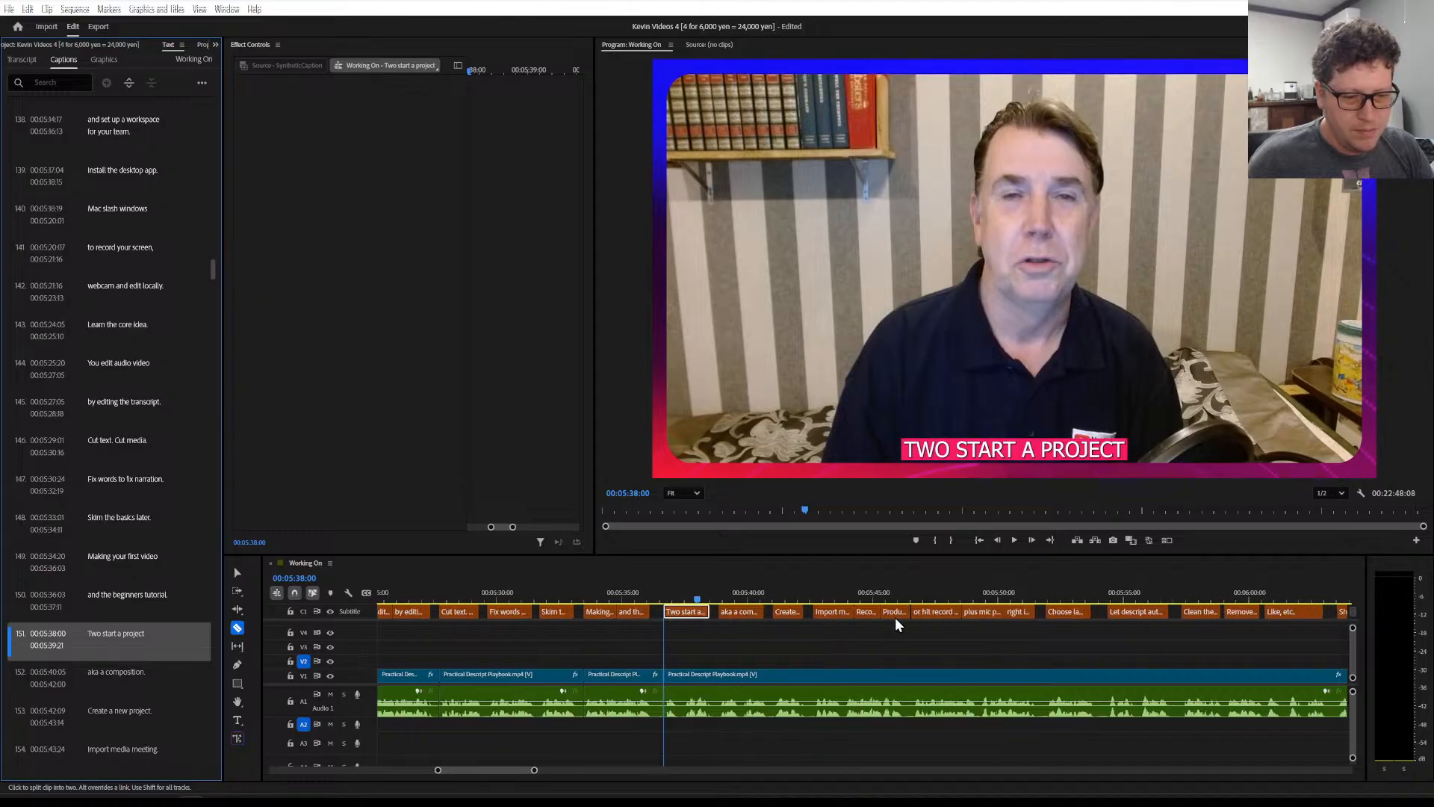
pyautogui.scroll(-6, 872, 649)
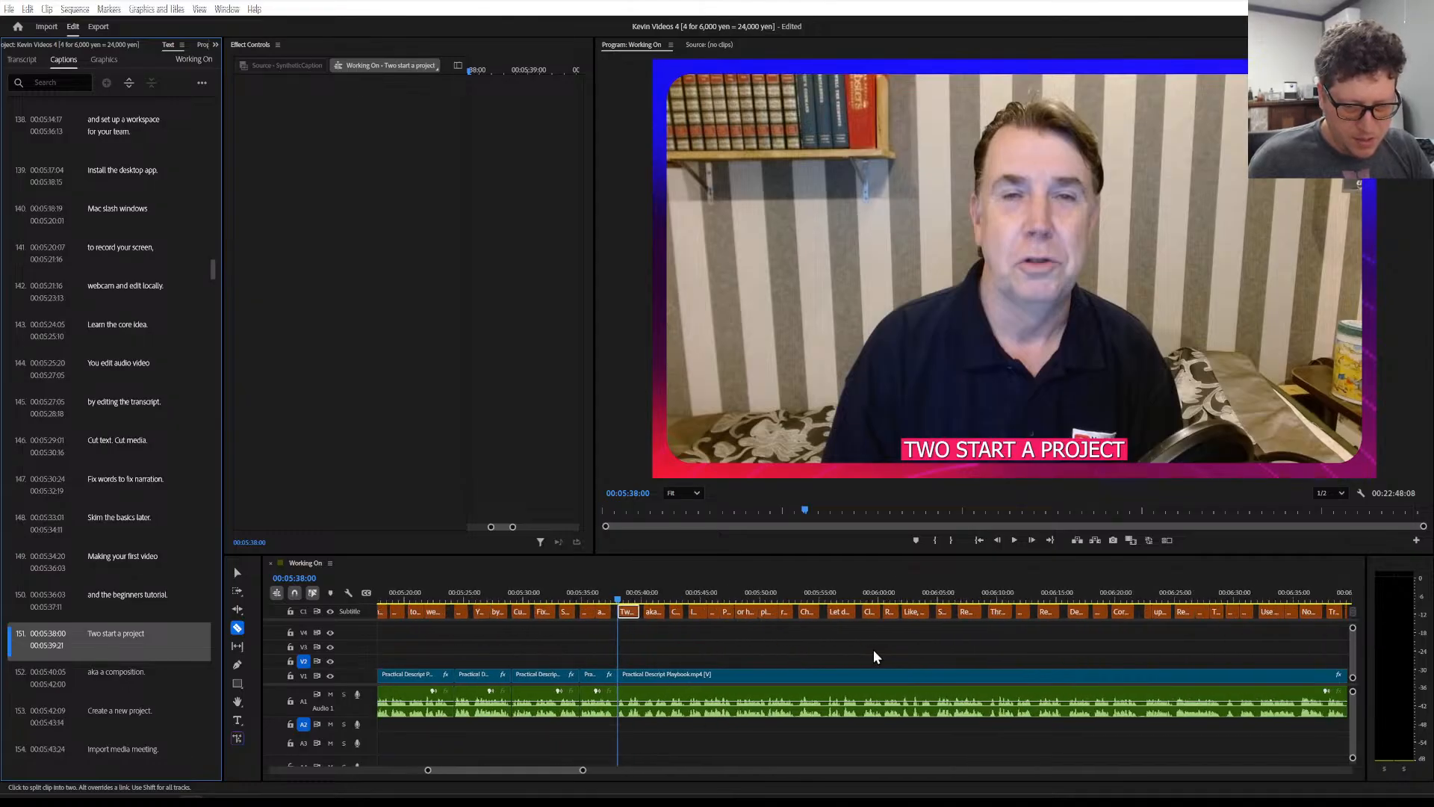
pyautogui.scroll(-4, 873, 650)
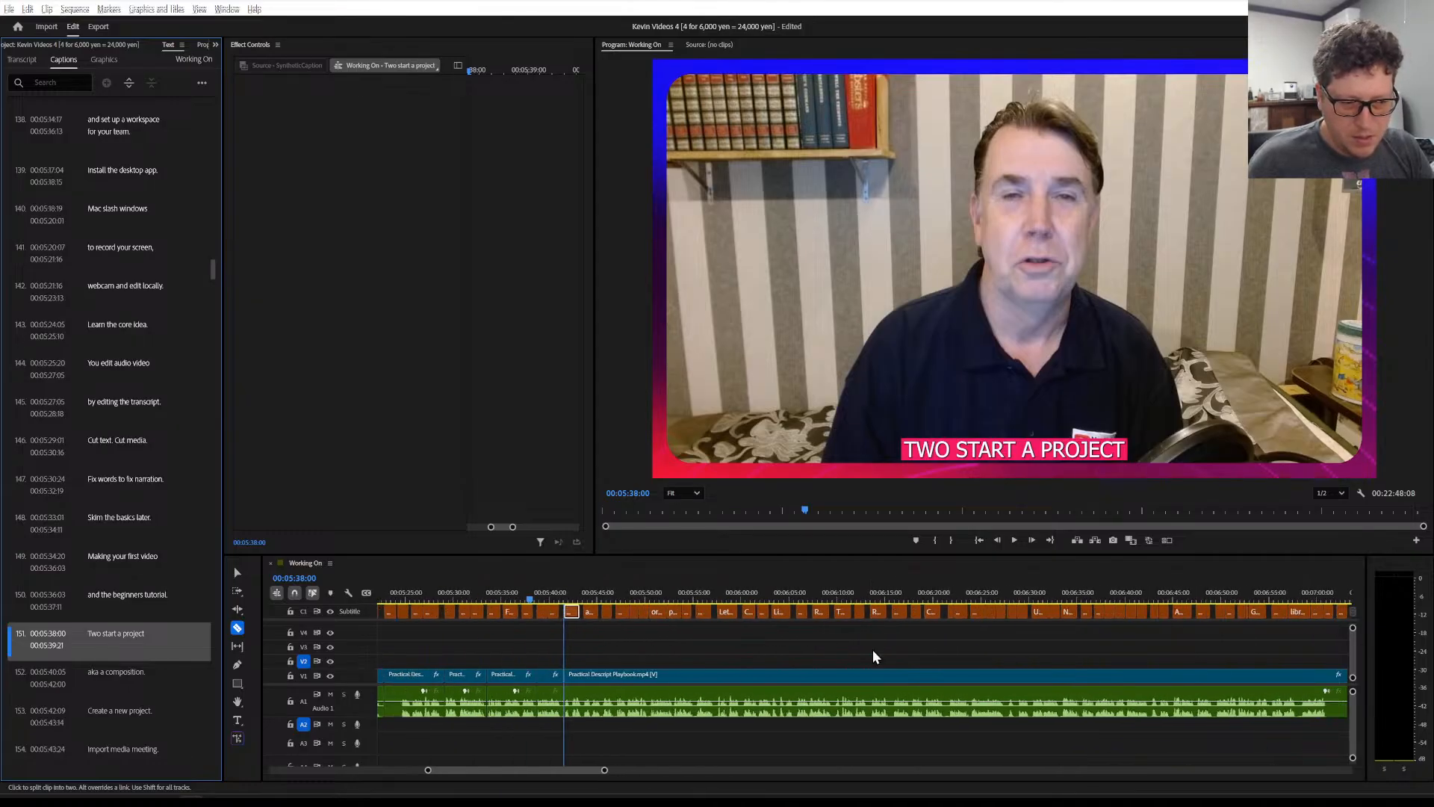
pyautogui.scroll(-2, 873, 651)
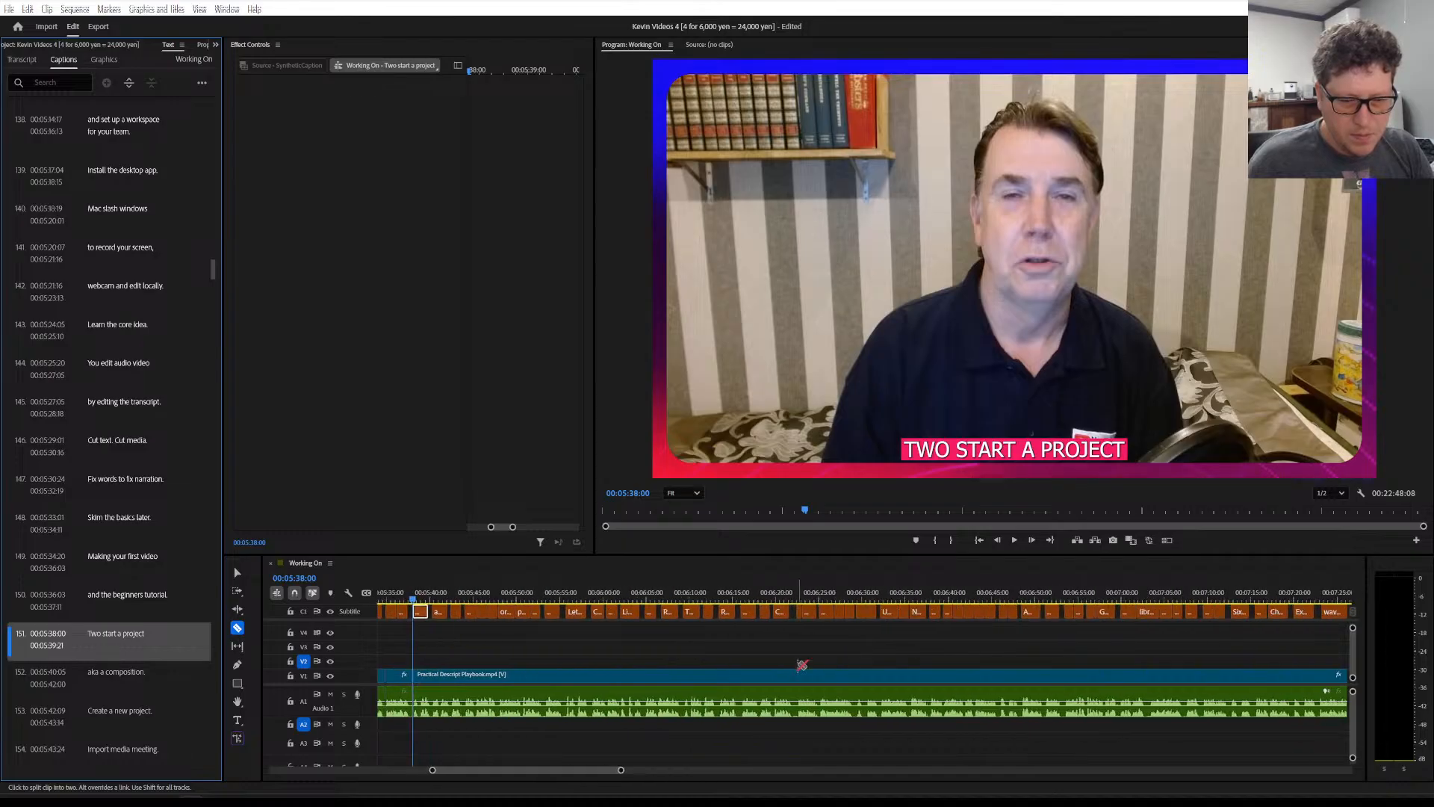
pyautogui.scroll(-5, 738, 660)
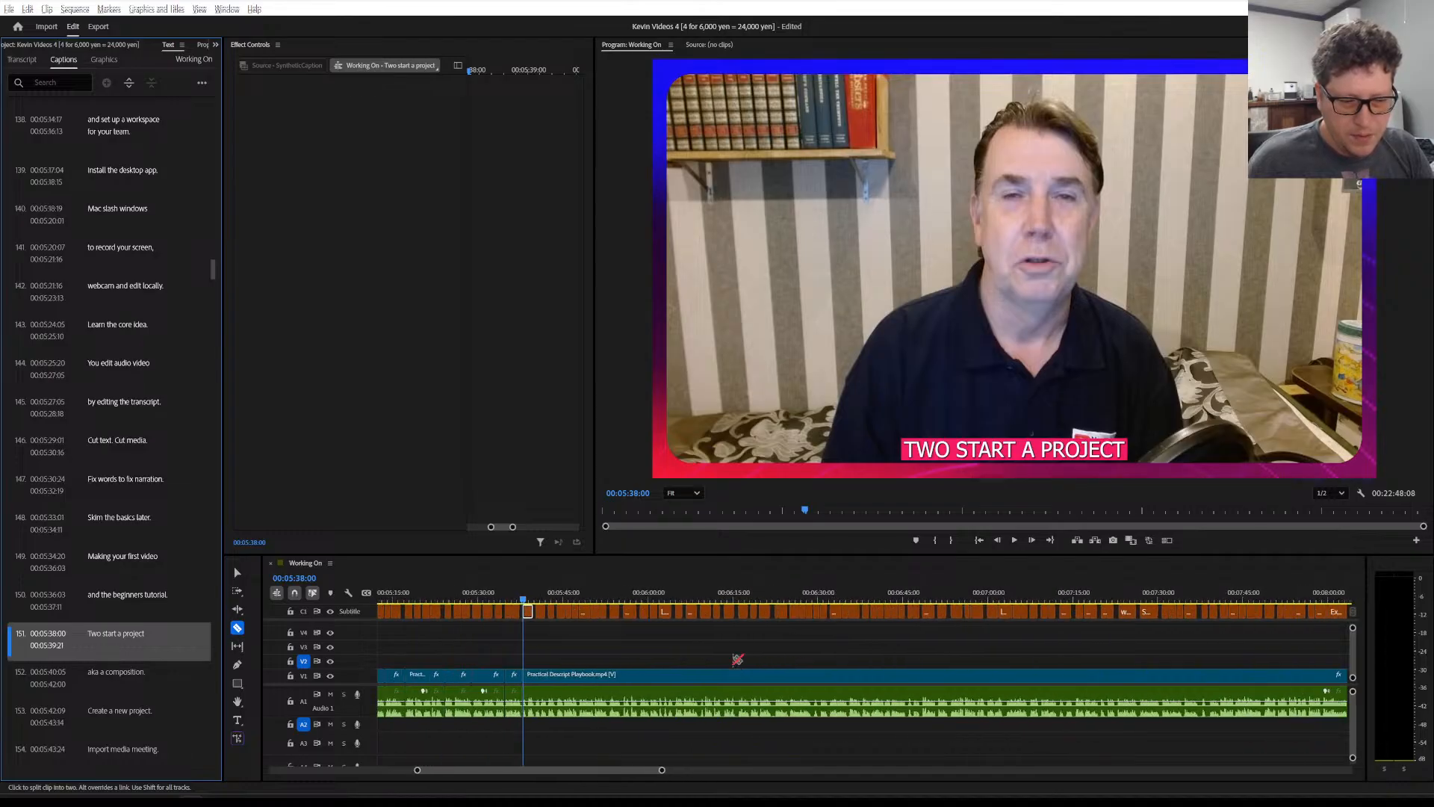
pyautogui.scroll(-1, 737, 660)
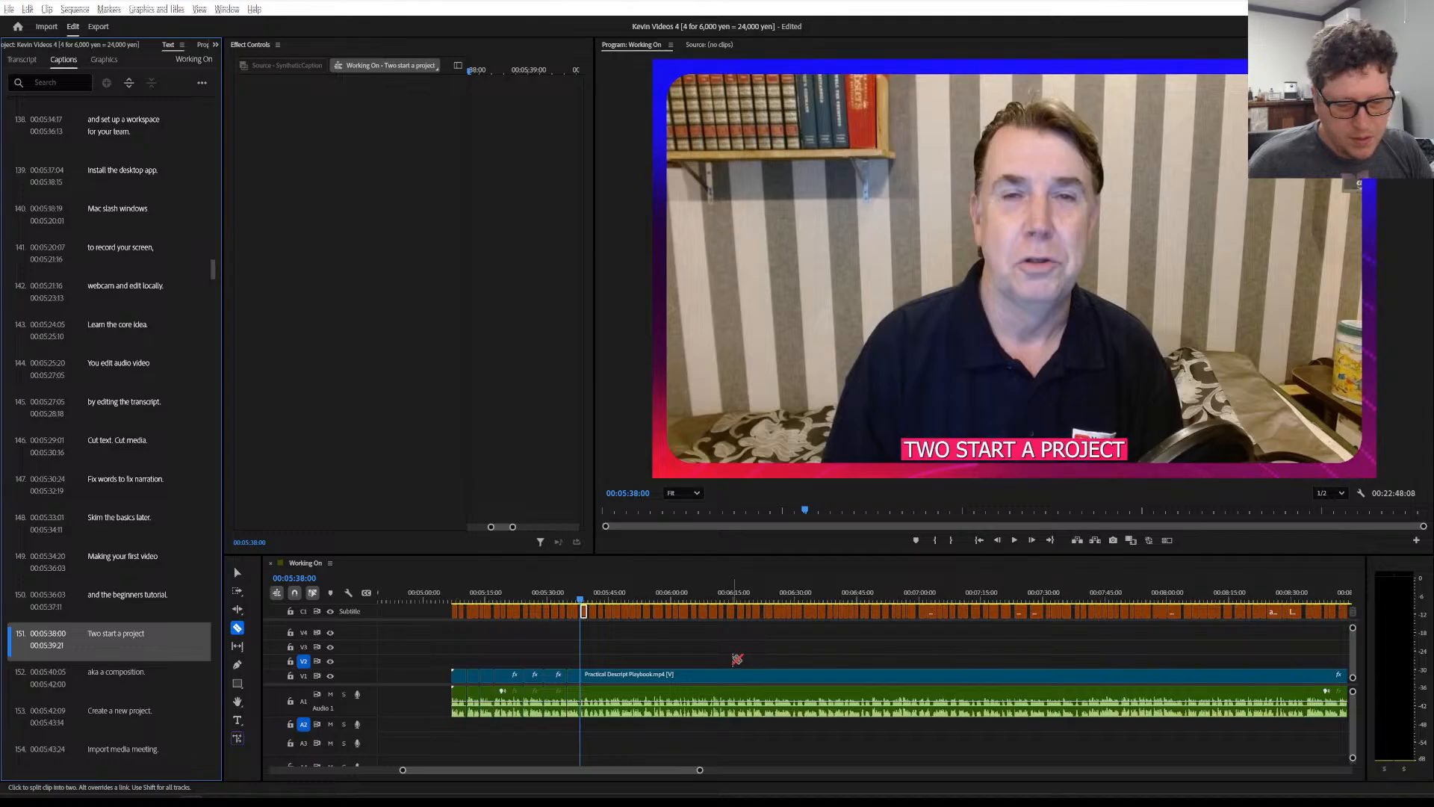
pyautogui.scroll(-5, 738, 659)
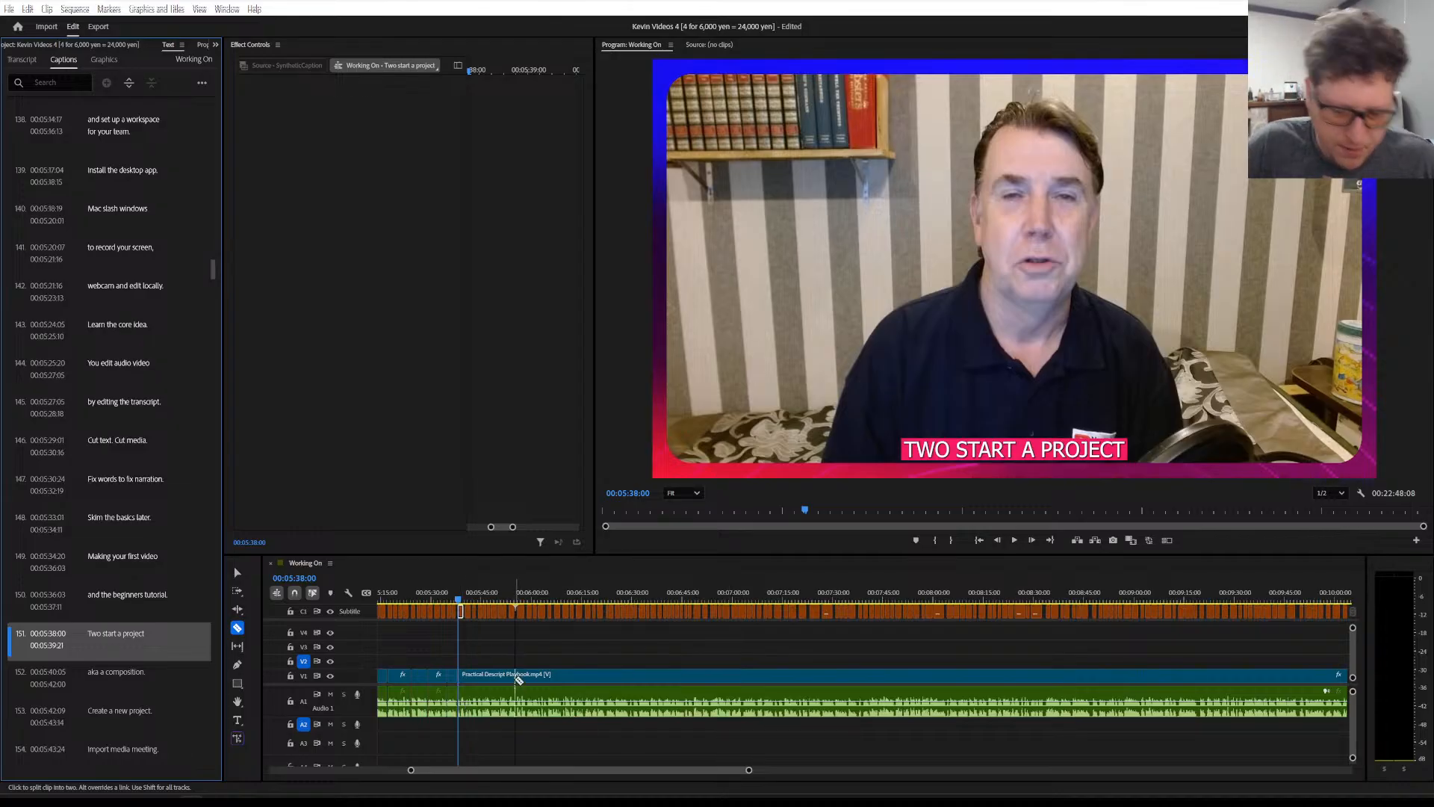
# Split the clip at the end of the "right into descript" caption and at the start of the "Choose lan..." caption
pyautogui.scroll(1, 514, 706)
pyautogui.scroll(4, 508, 702)
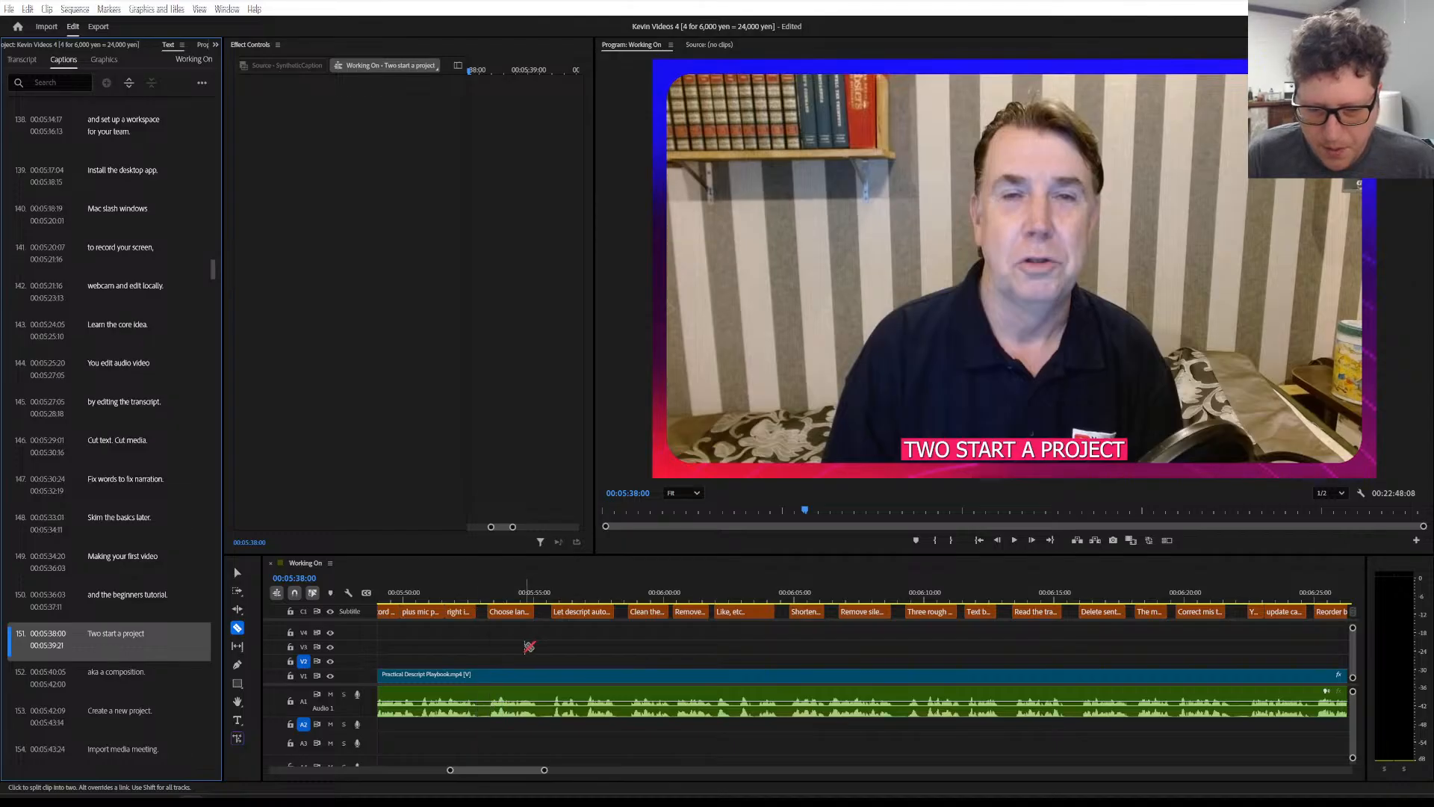
pyautogui.click(479, 675)
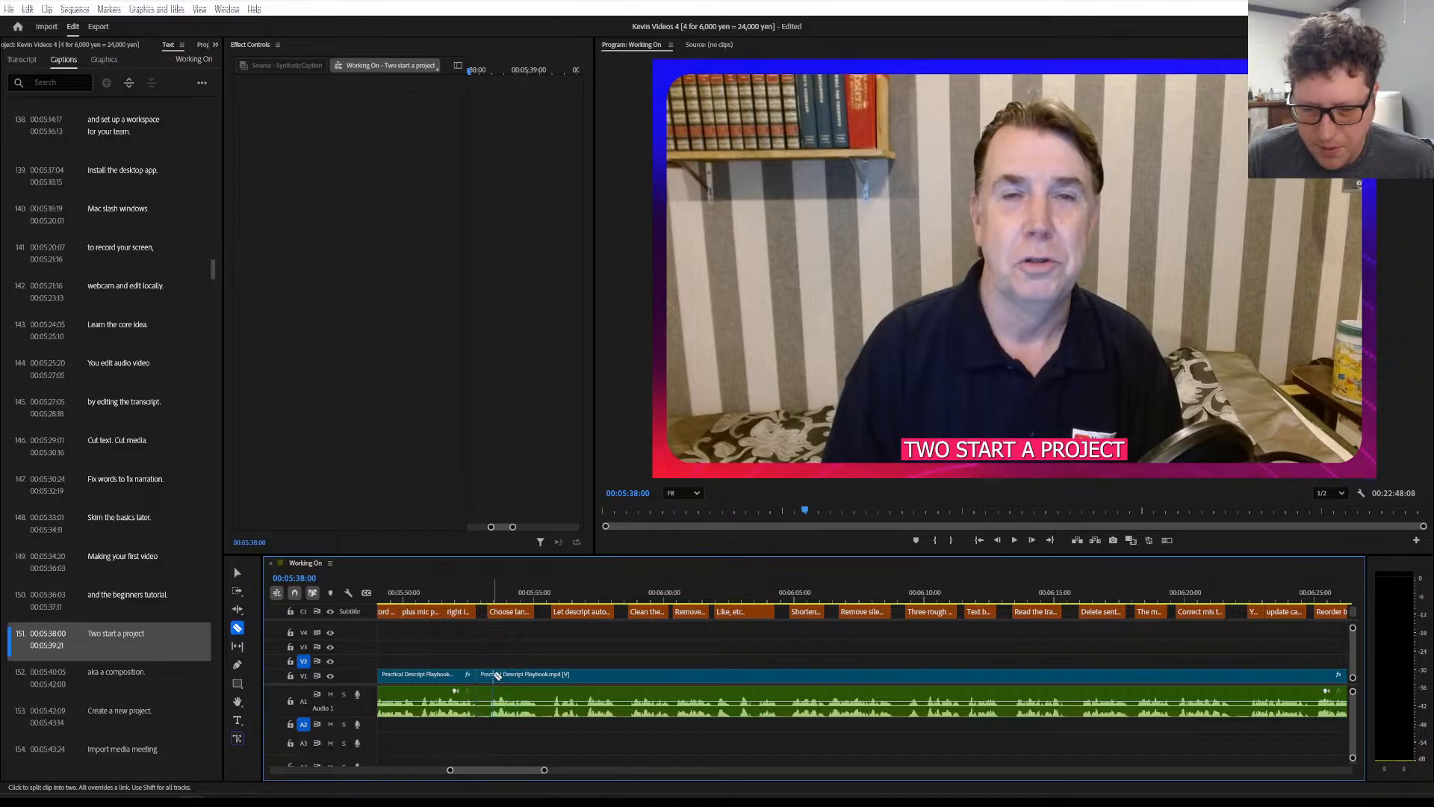
pyautogui.click(491, 675)
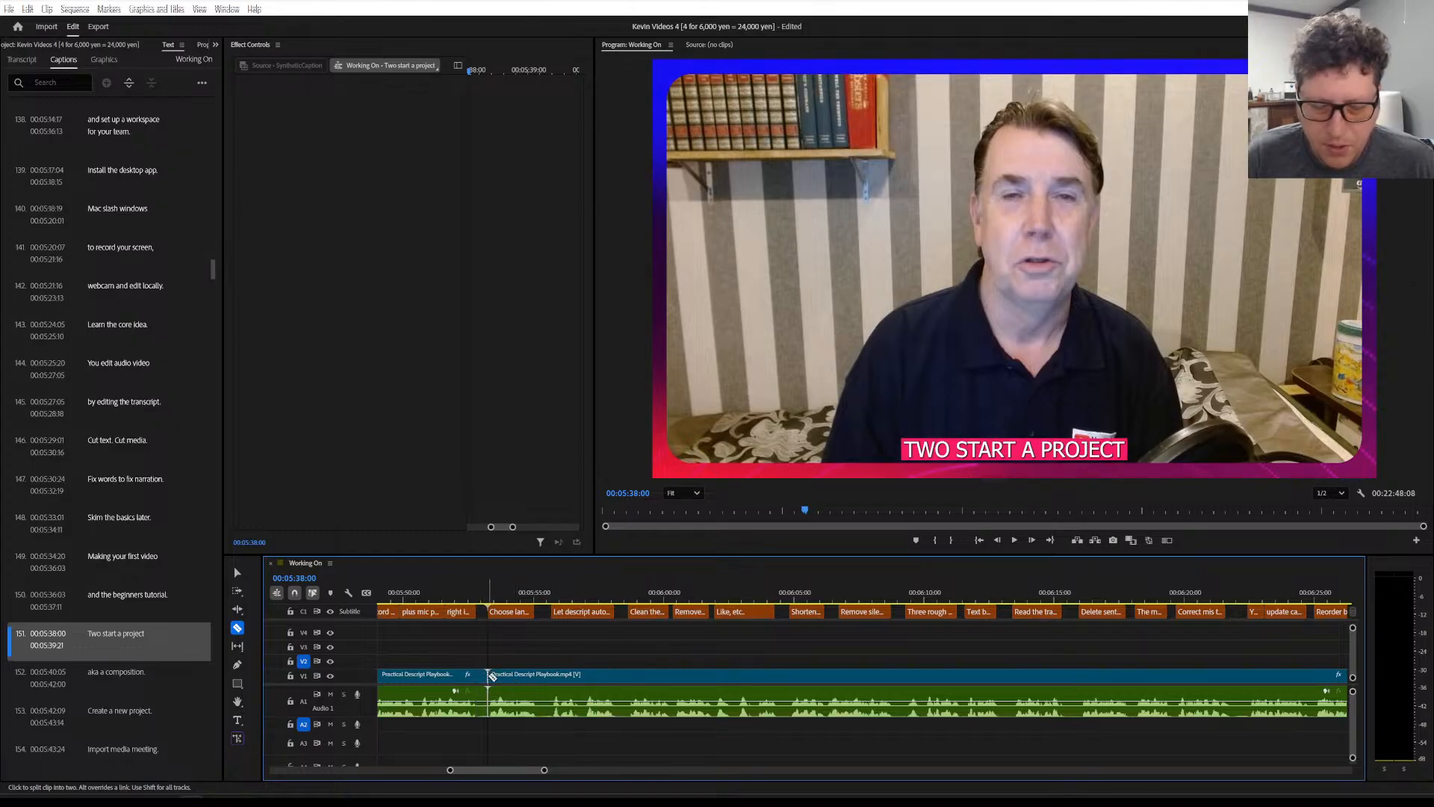
# Try to ripple delete the short segment before the "Choose language and speaker names." caption, and undo back past the cuts around it
pyautogui.click(237, 572)
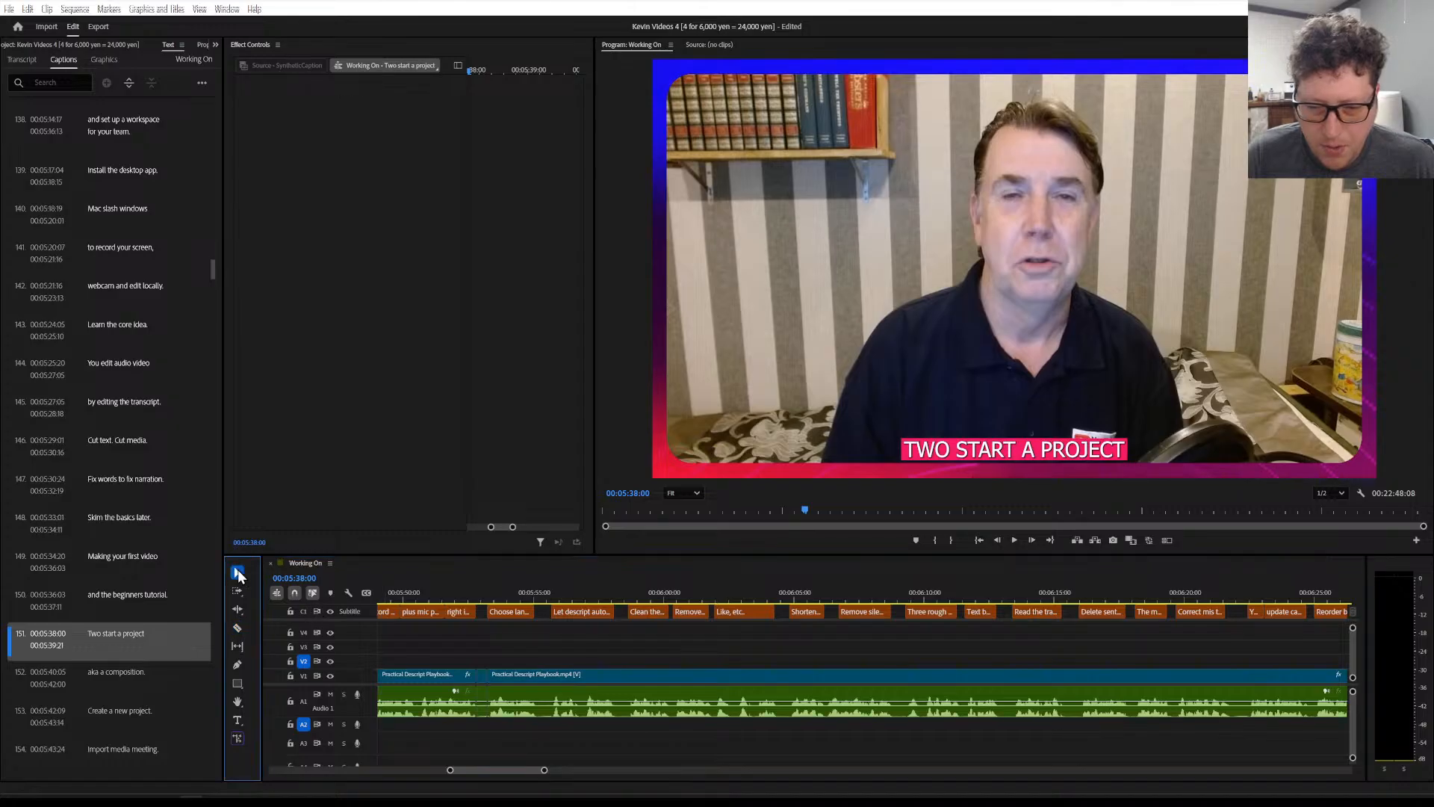
pyautogui.click(483, 676)
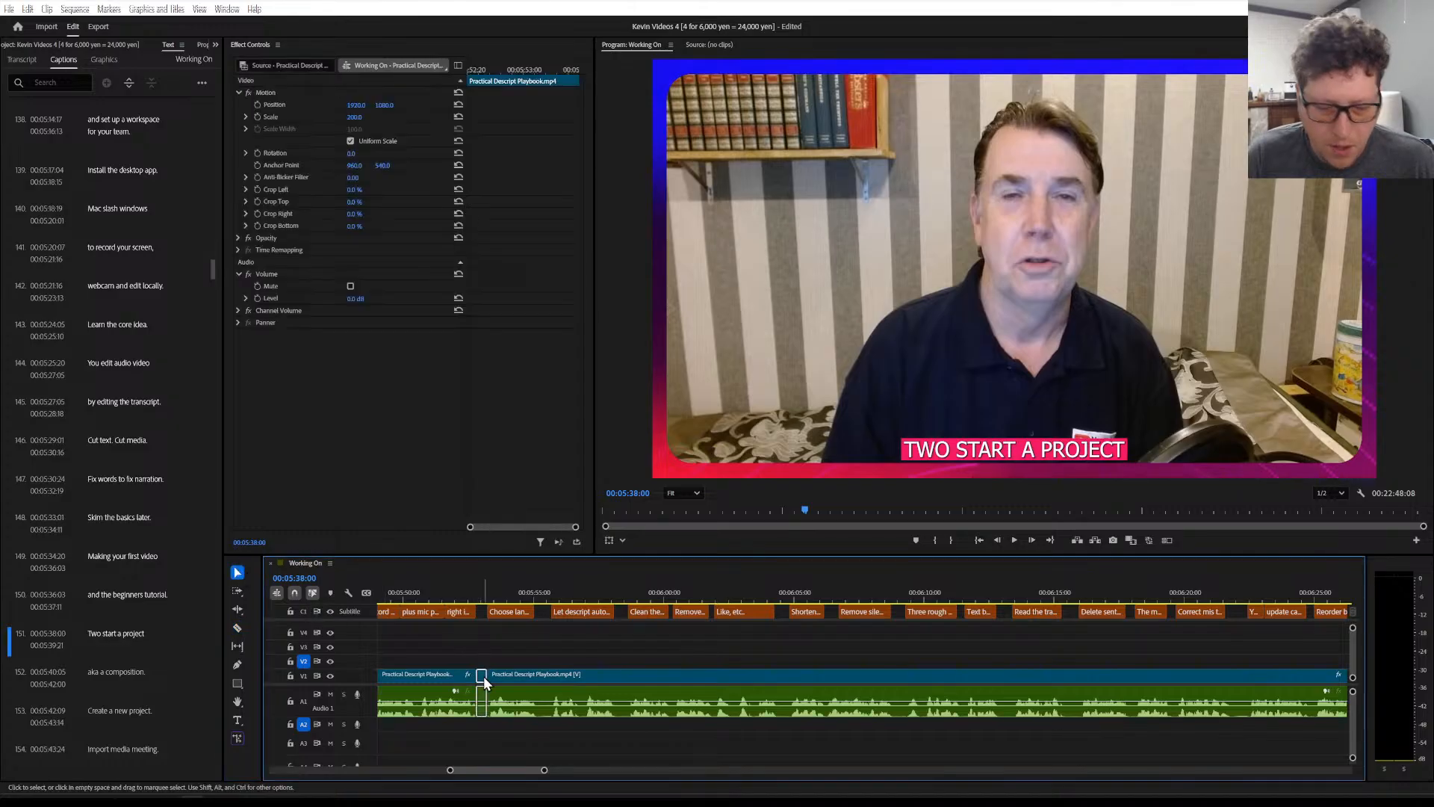
pyautogui.hotkey('shift', 'Delete')
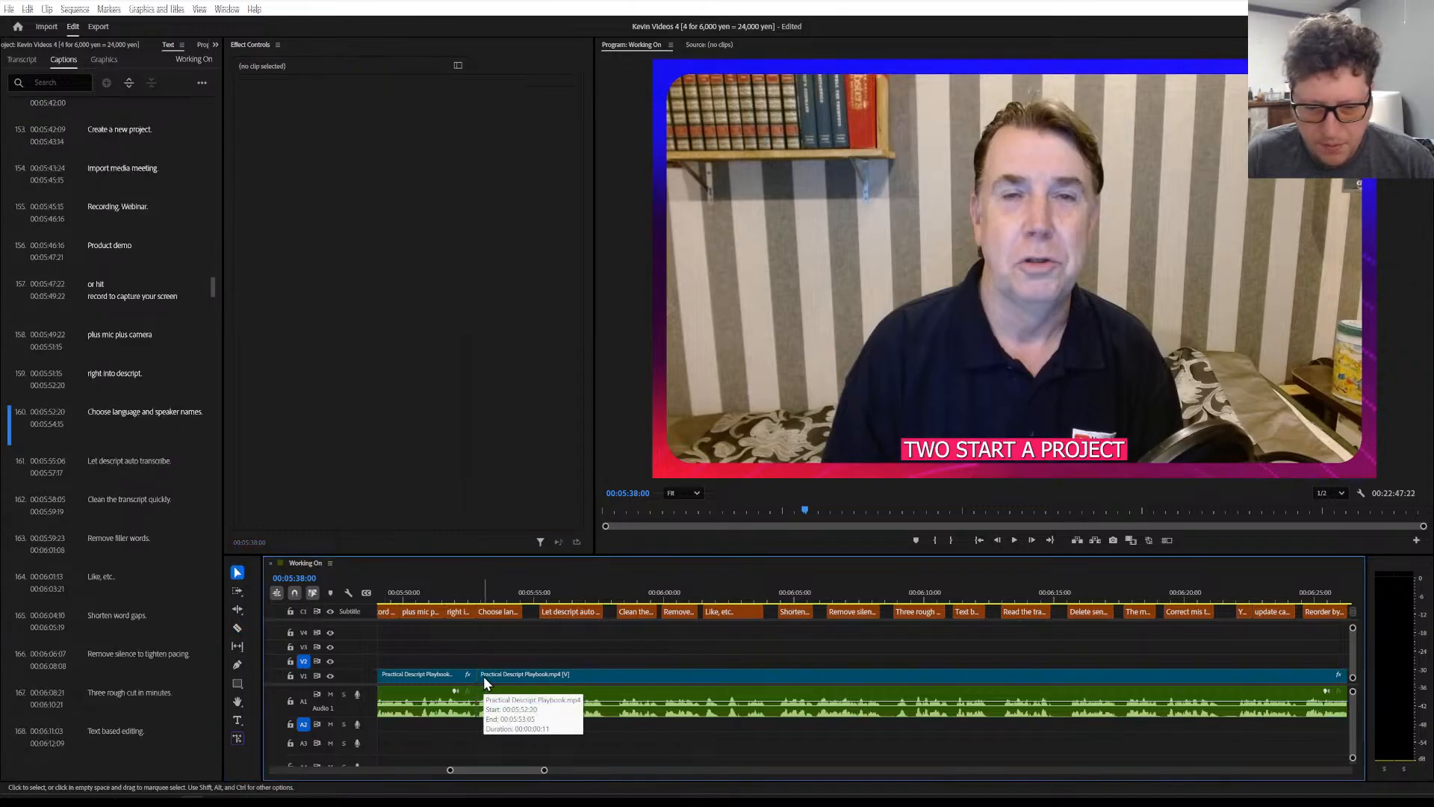
pyautogui.press('Down')
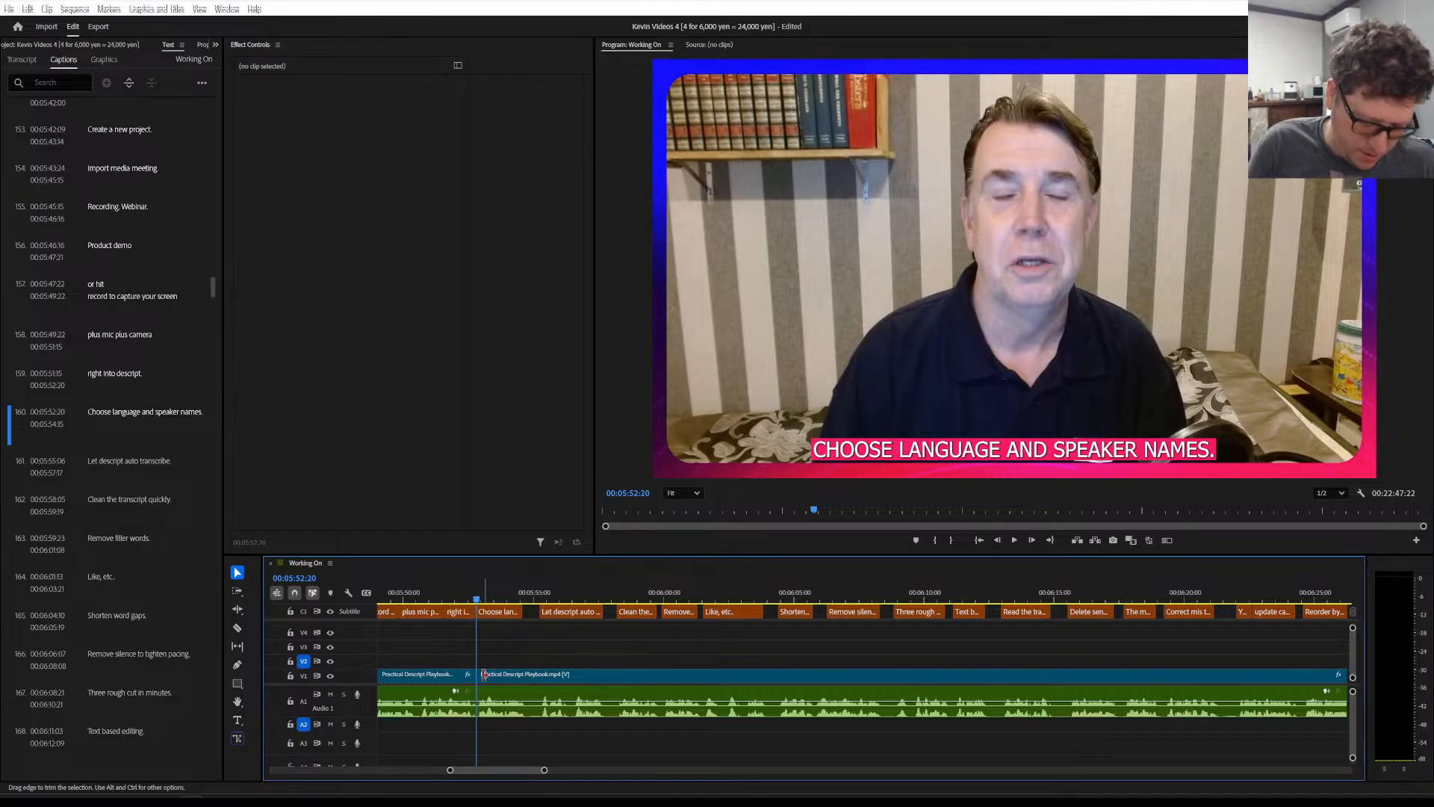
pyautogui.hotkey('ctrl', 'z')
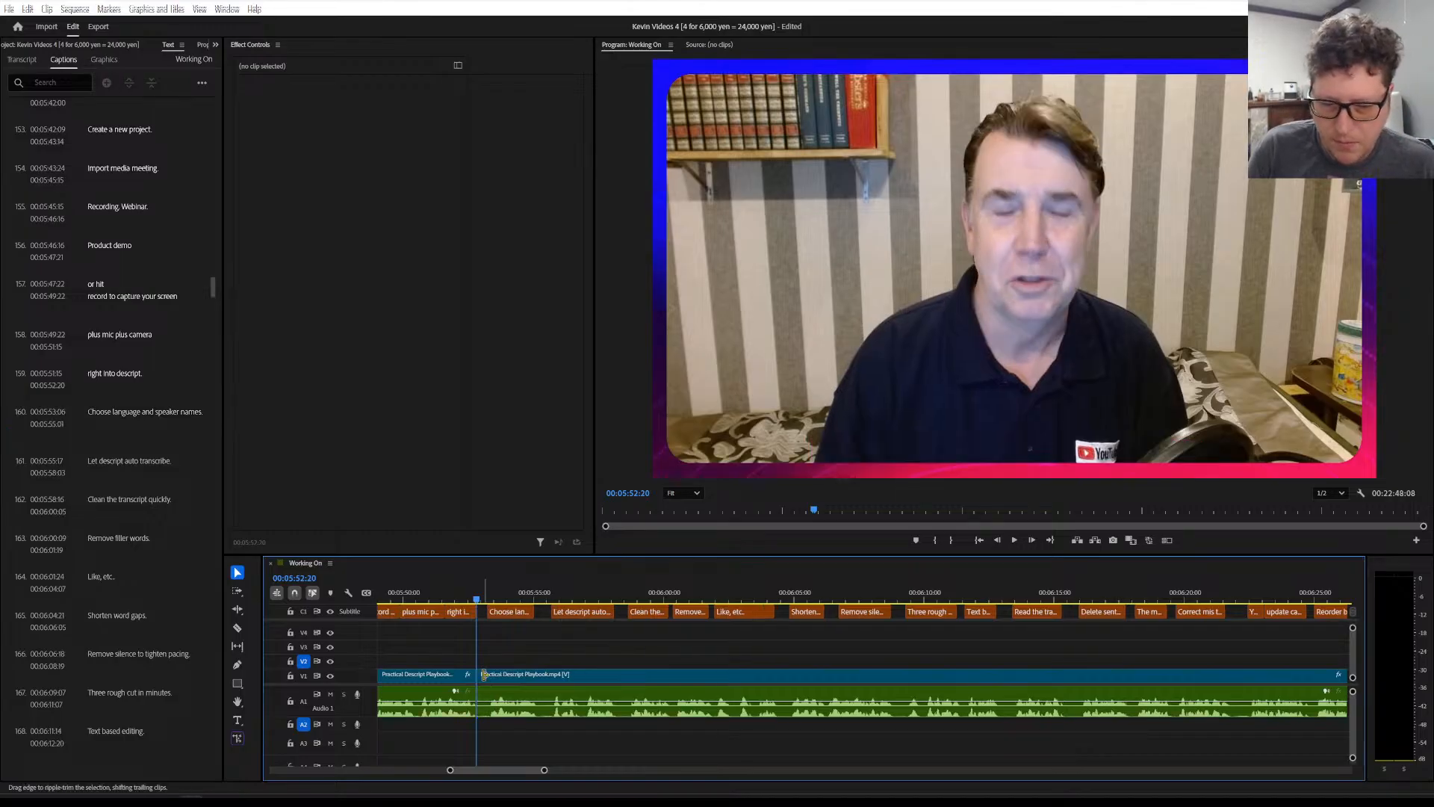
pyautogui.hotkey('ctrl', 'z')
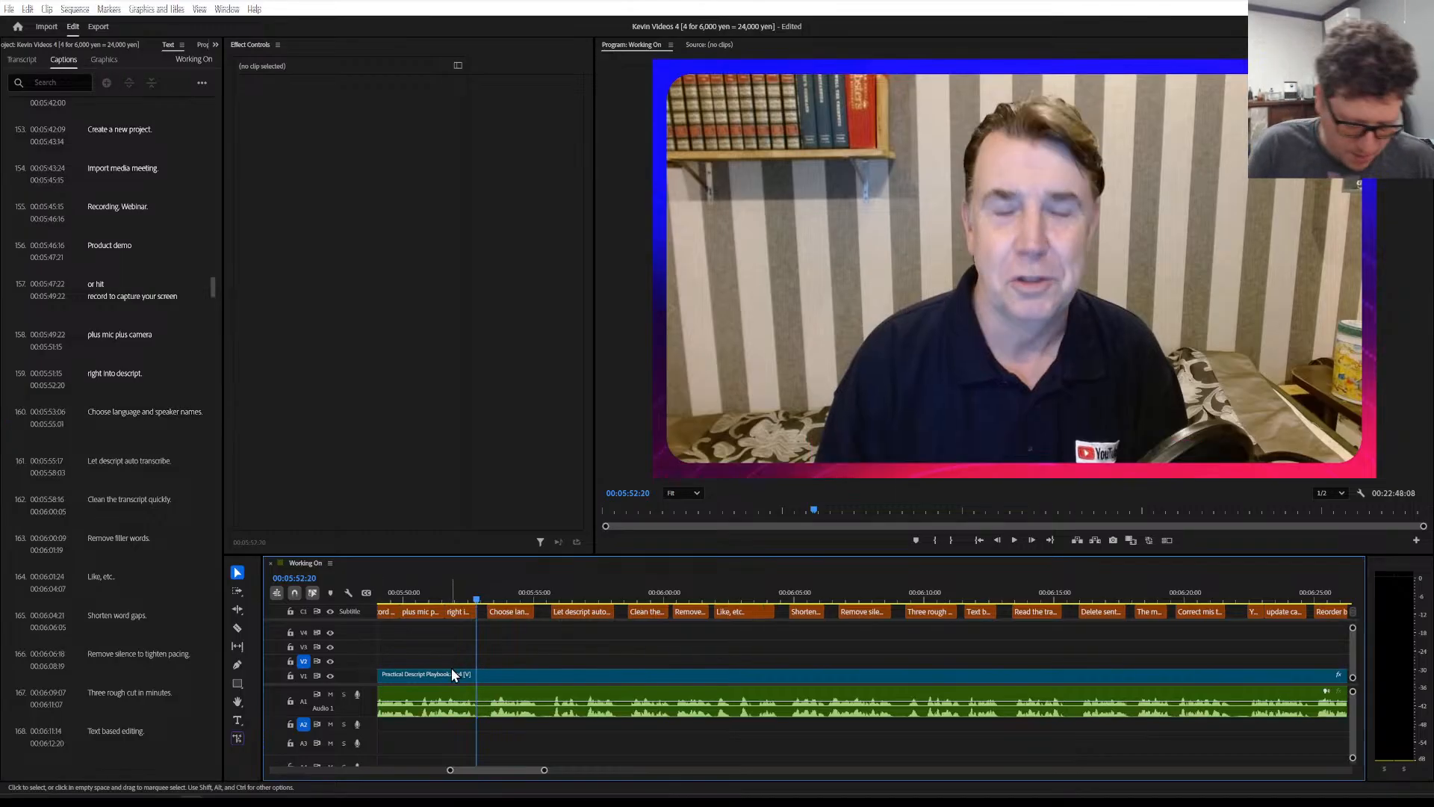
# Try to cut the clip at 00:05:52:20 and 00:05:53:04 and ripple delete the piece between, and undo these edits
pyautogui.hotkey('ctrl', 'k')
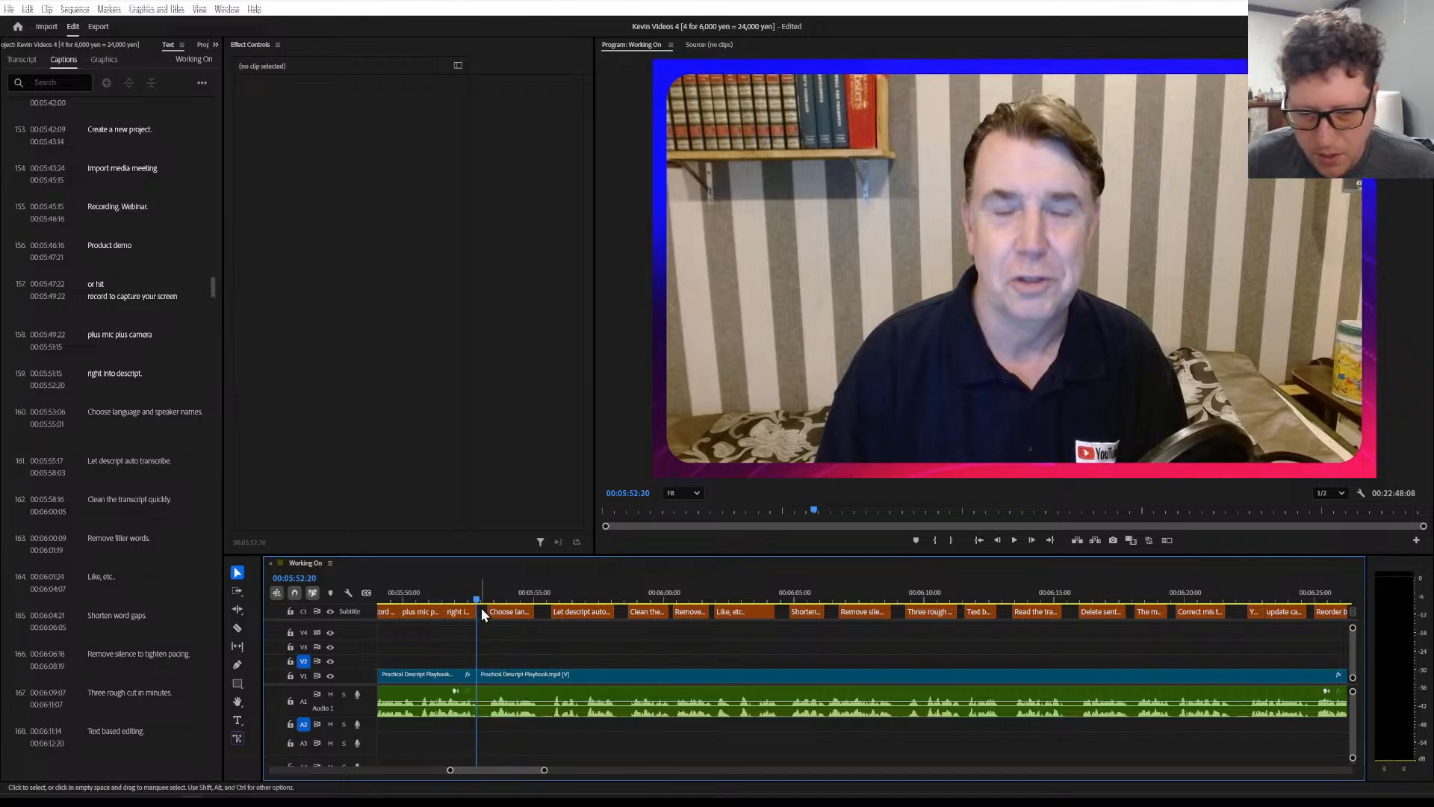
pyautogui.moveTo(477, 600); pyautogui.dragTo(486, 607)
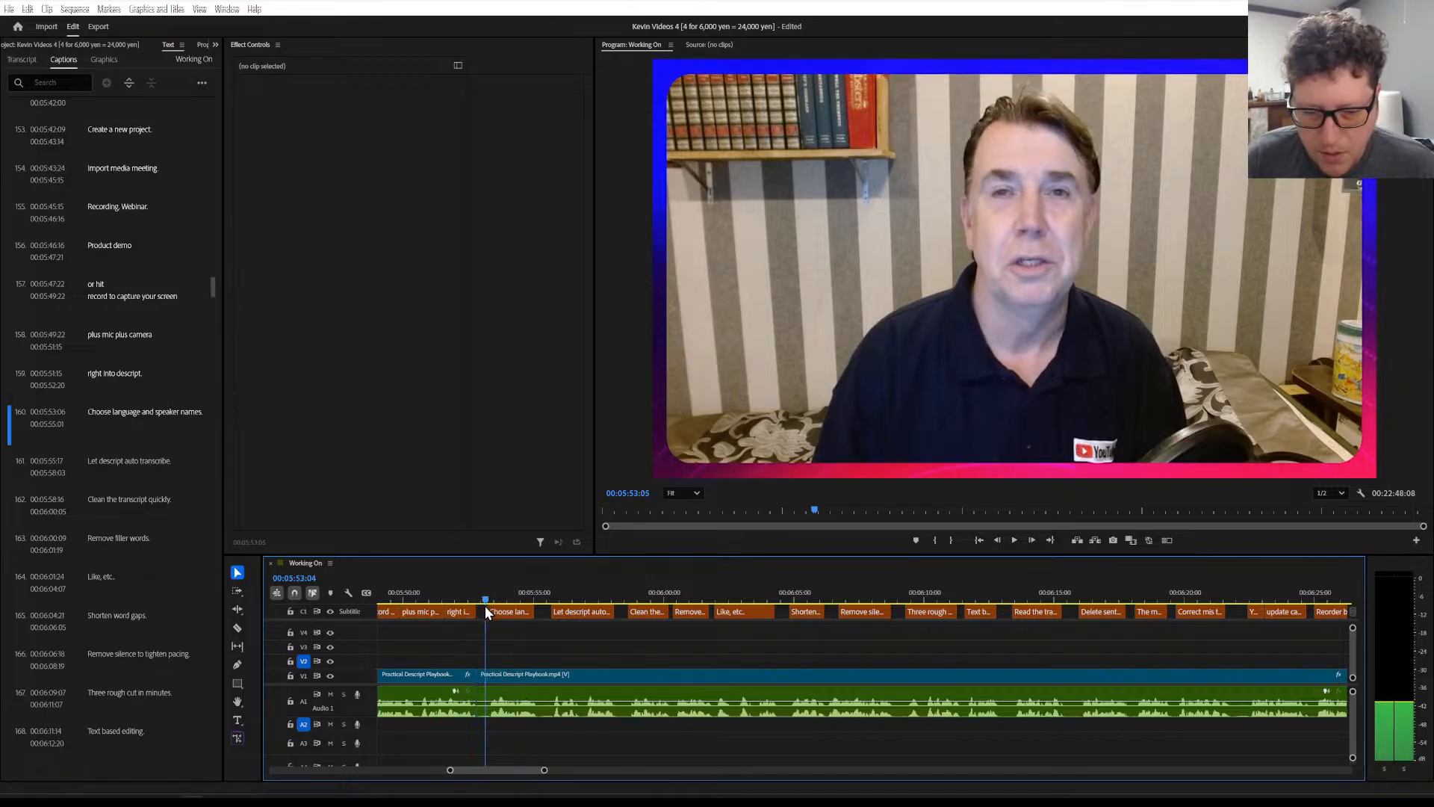
pyautogui.hotkey('ctrl', 'k')
pyautogui.click(481, 681)
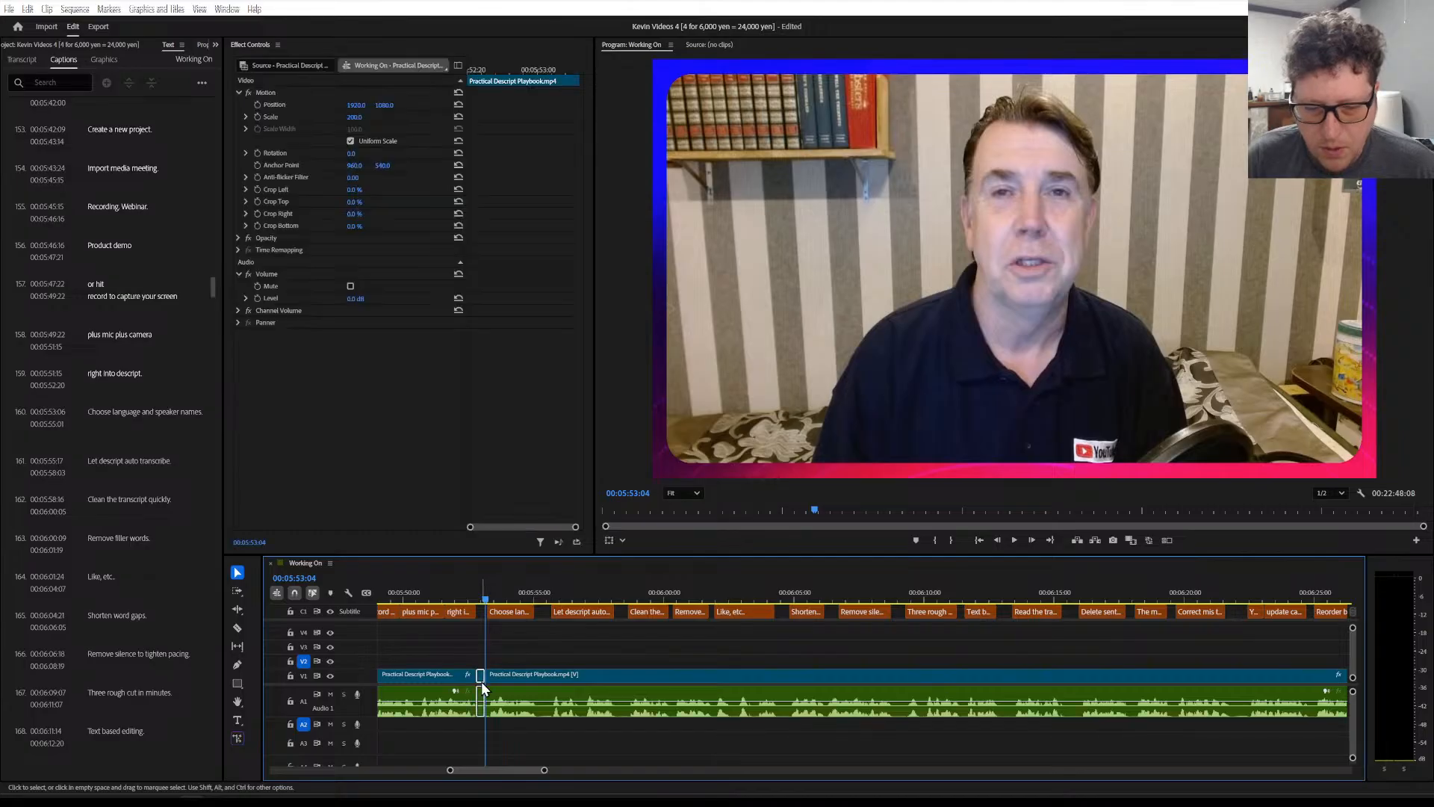
pyautogui.hotkey('shift', 'Delete')
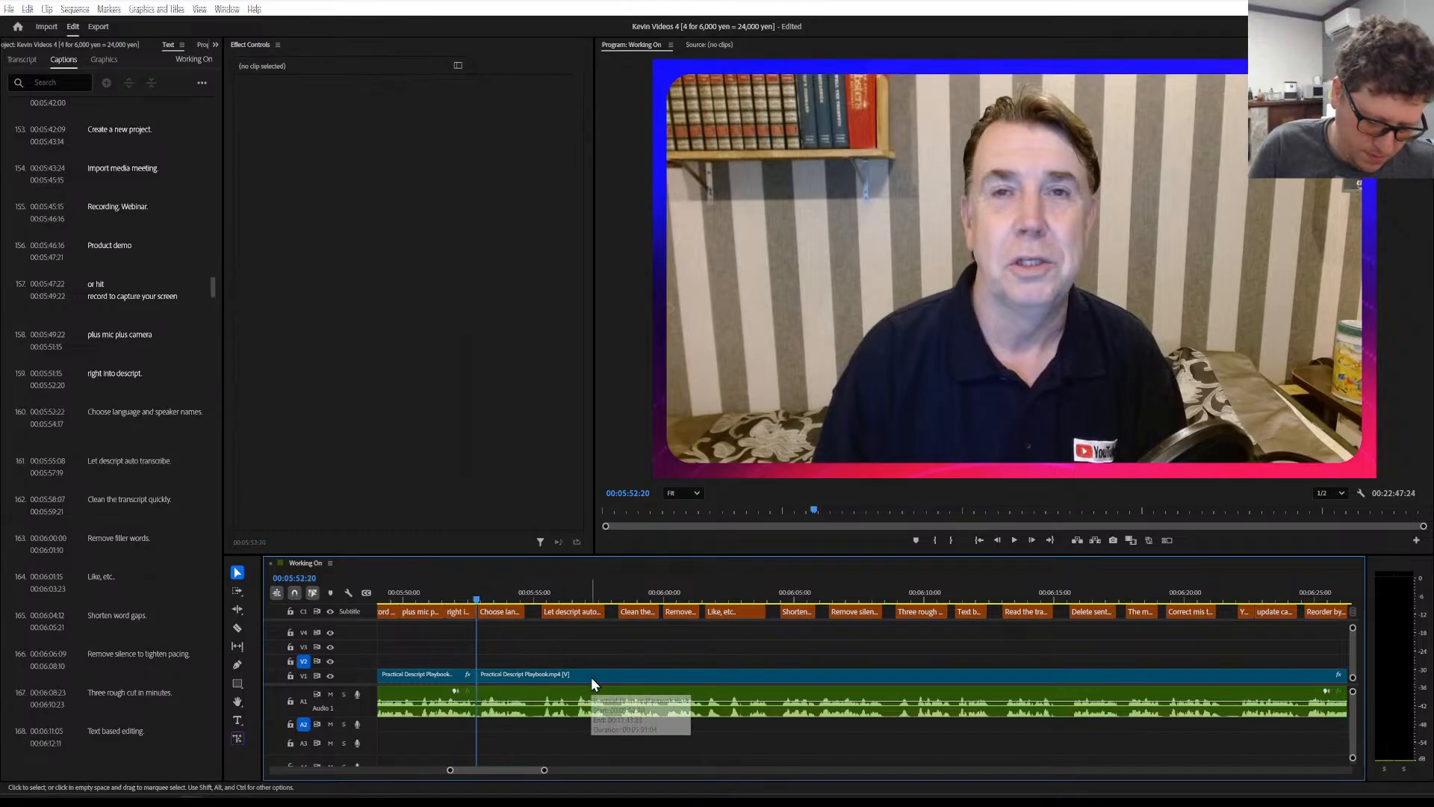
pyautogui.hotkey('ctrl', 'z')
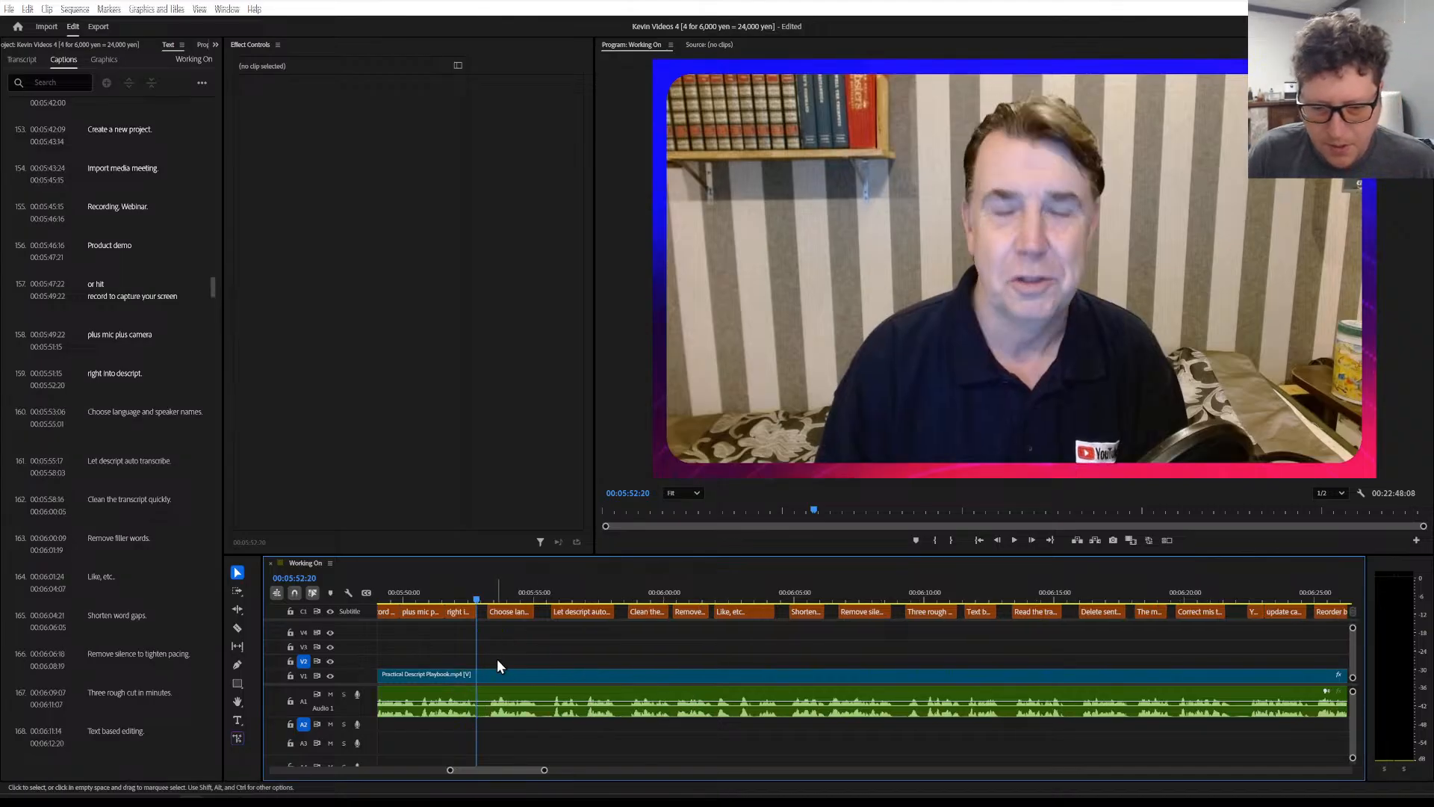
# Redo the cut at the end of the "right into descript." caption and undo it again
pyautogui.click(40, 15)
pyautogui.moveTo(27, 15)
pyautogui.click(38, 42)
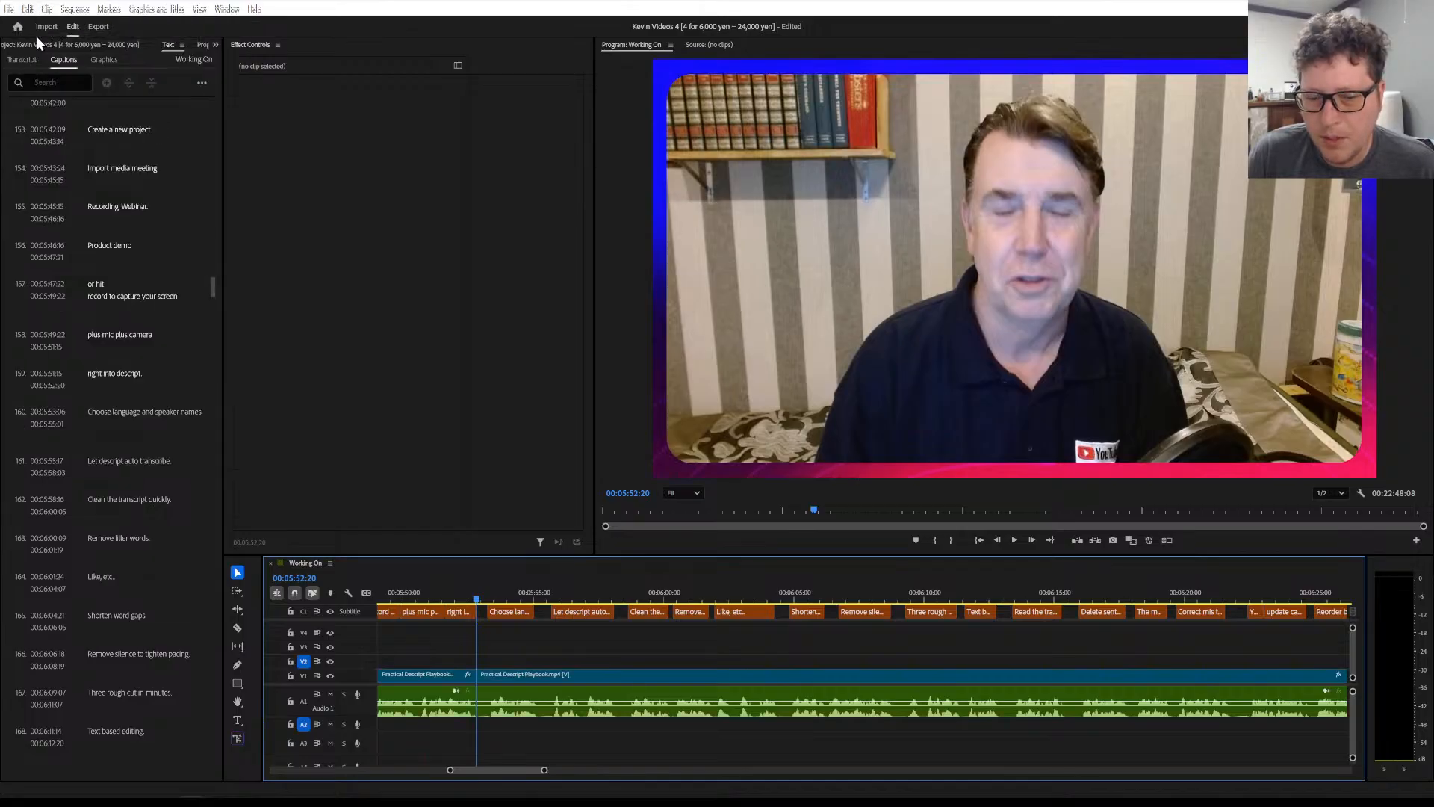
pyautogui.click(35, 9)
pyautogui.click(39, 24)
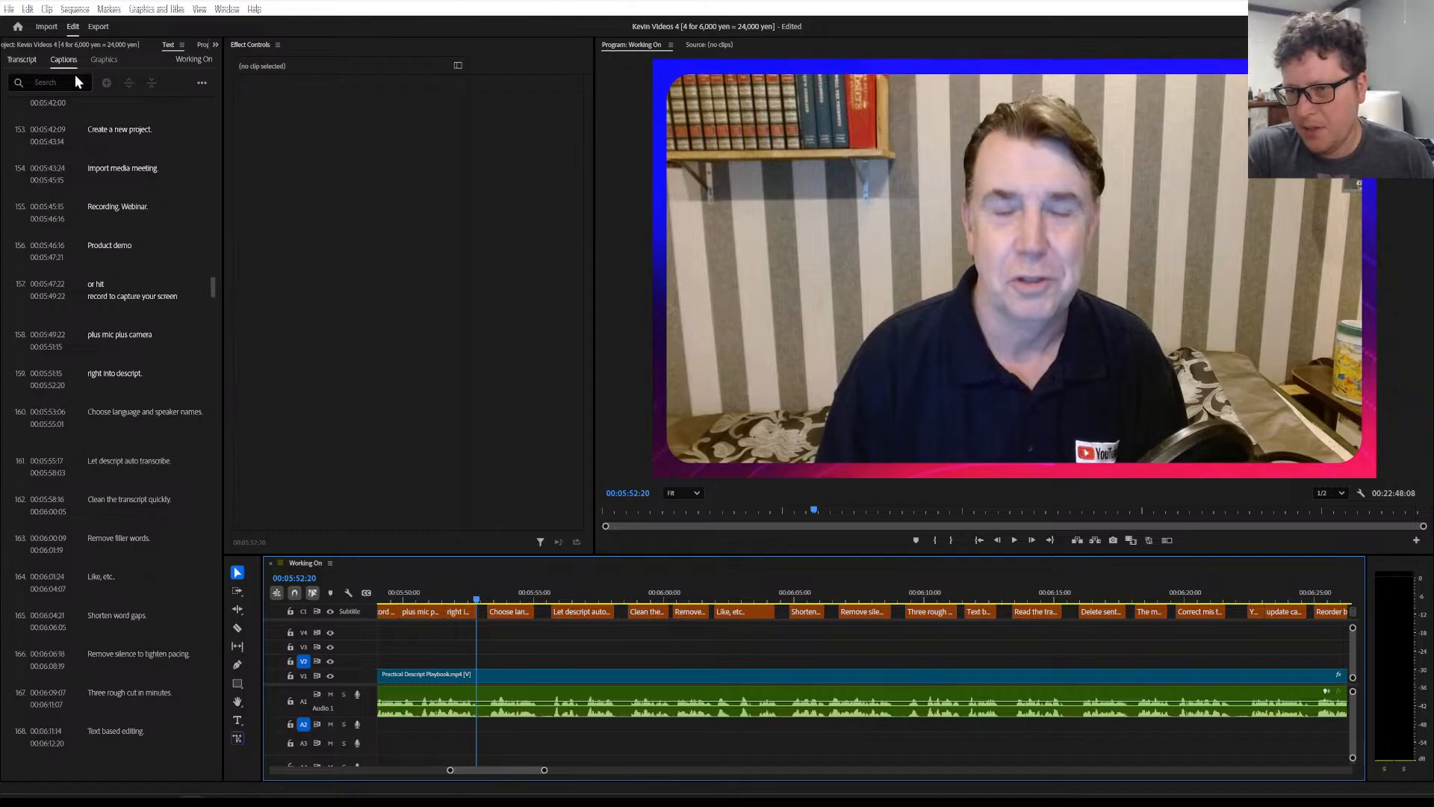
# Look over the sequence's transcript and its search filter options, and save the project with the captions list showing again
pyautogui.click(23, 59)
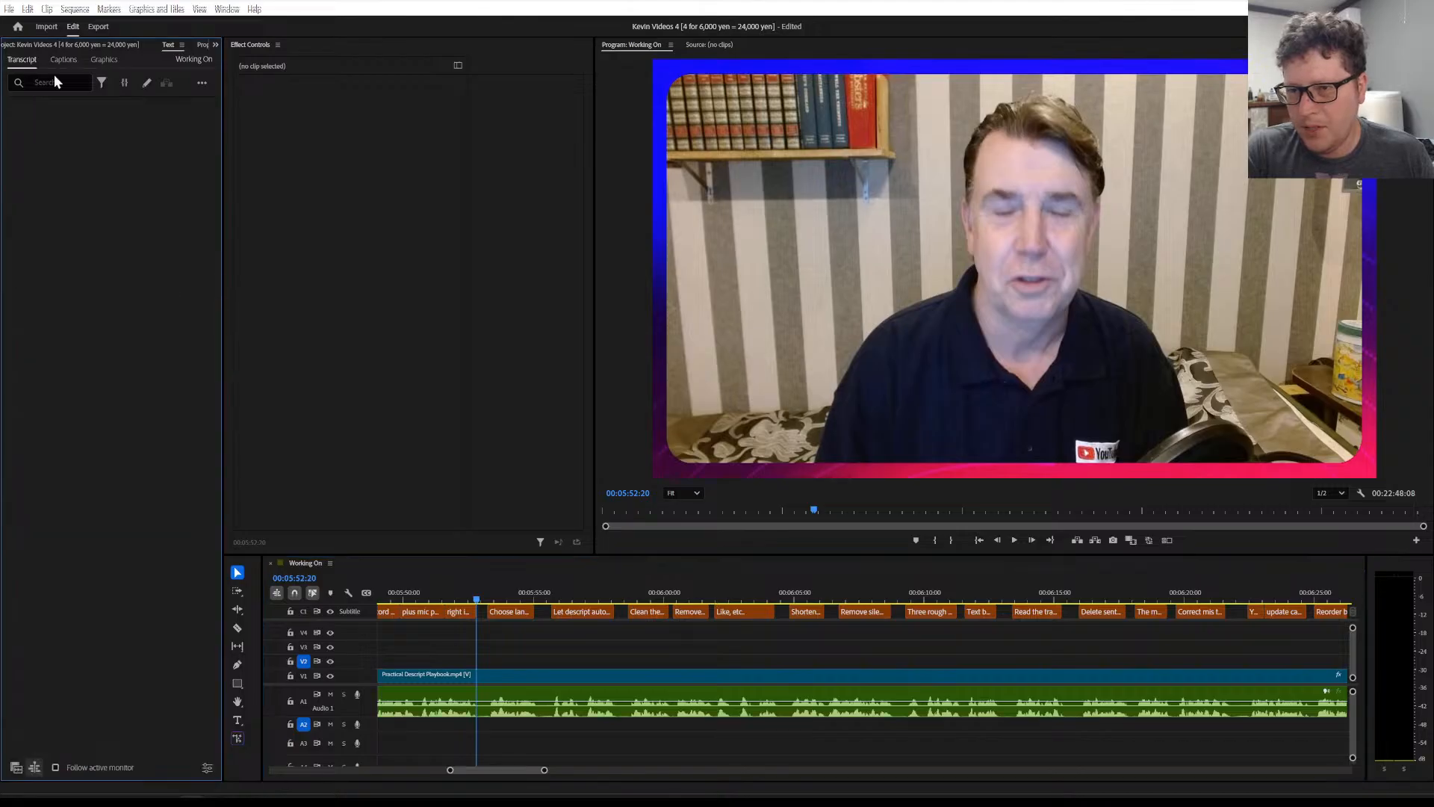
pyautogui.click(101, 83)
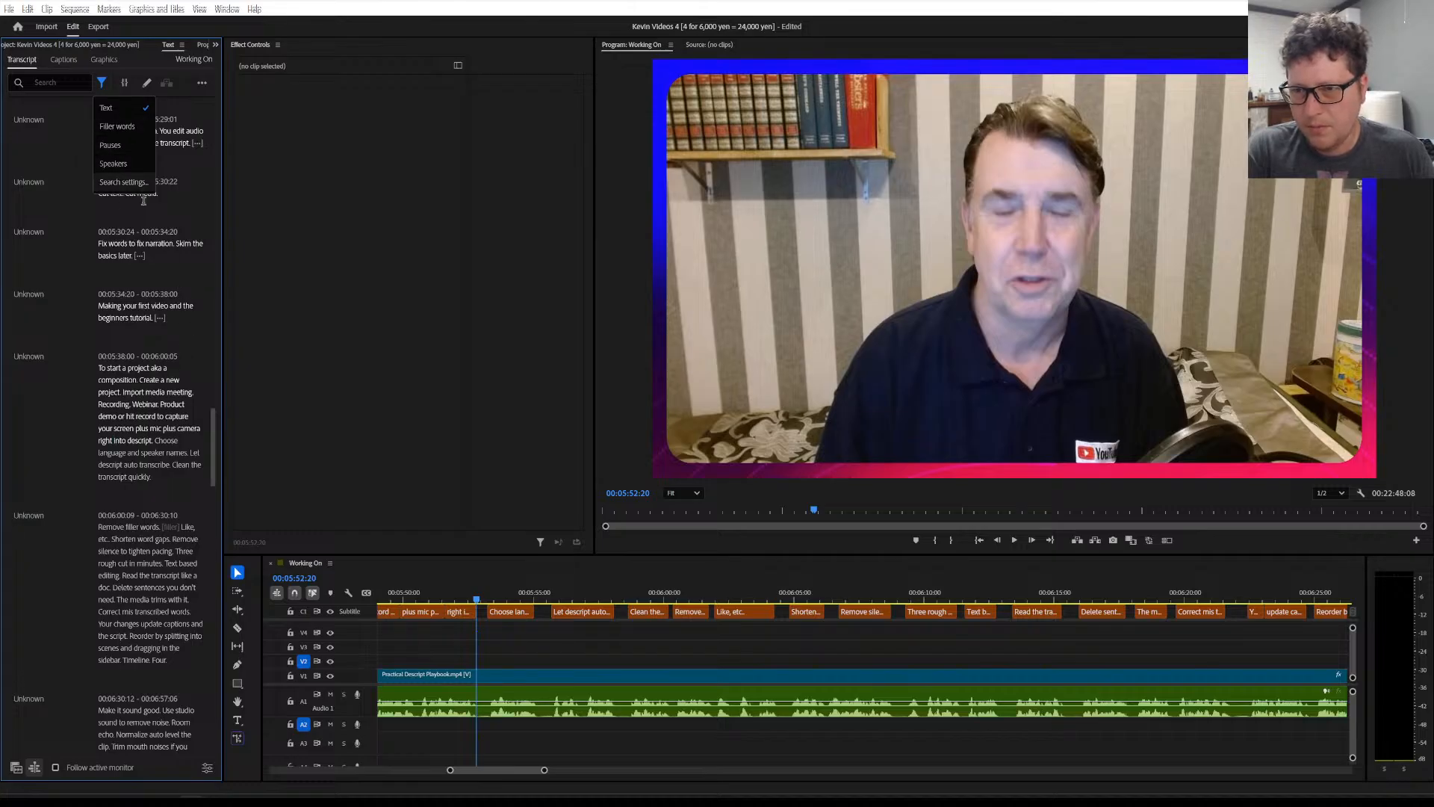
pyautogui.click(101, 83)
pyautogui.click(64, 60)
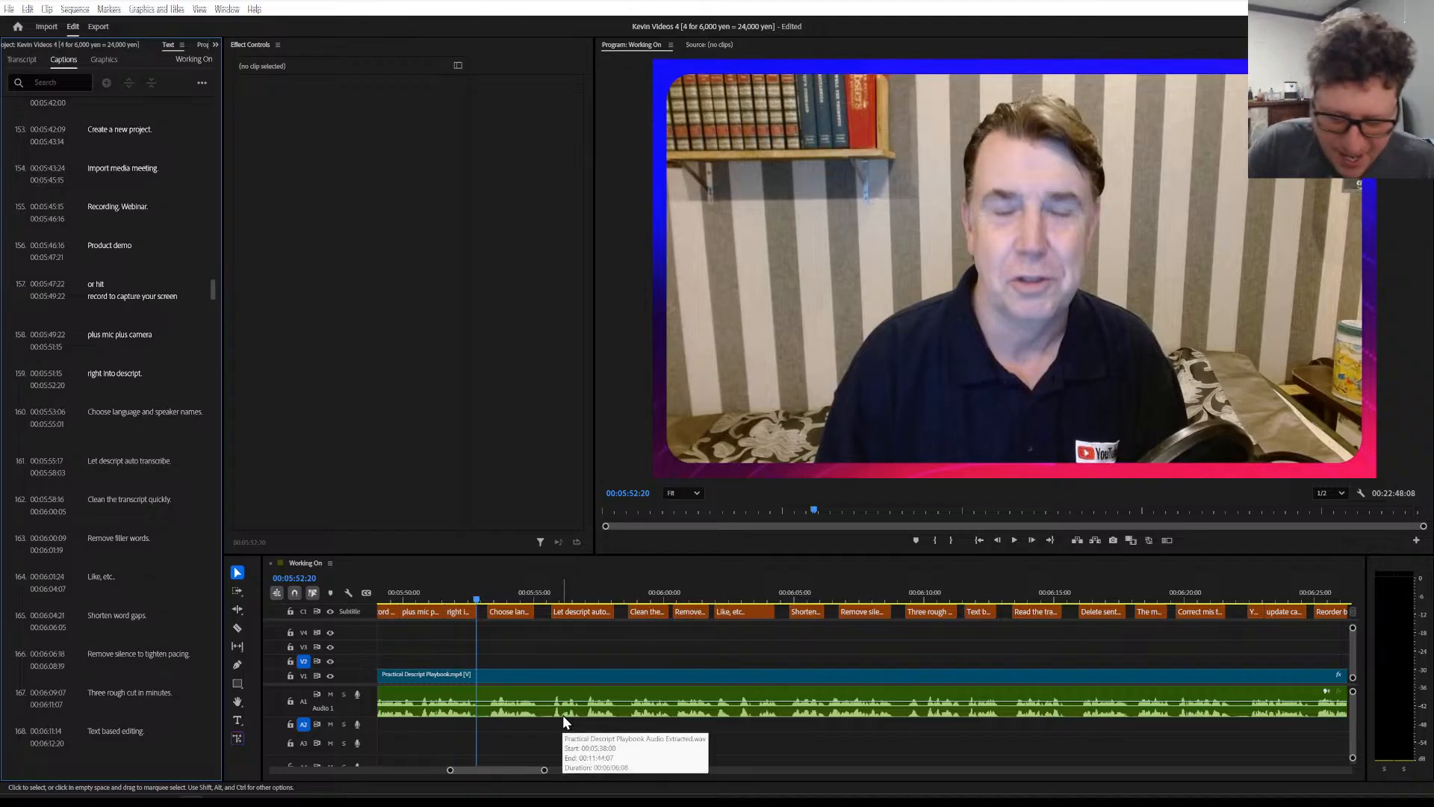
pyautogui.hotkey('ctrl', 's')
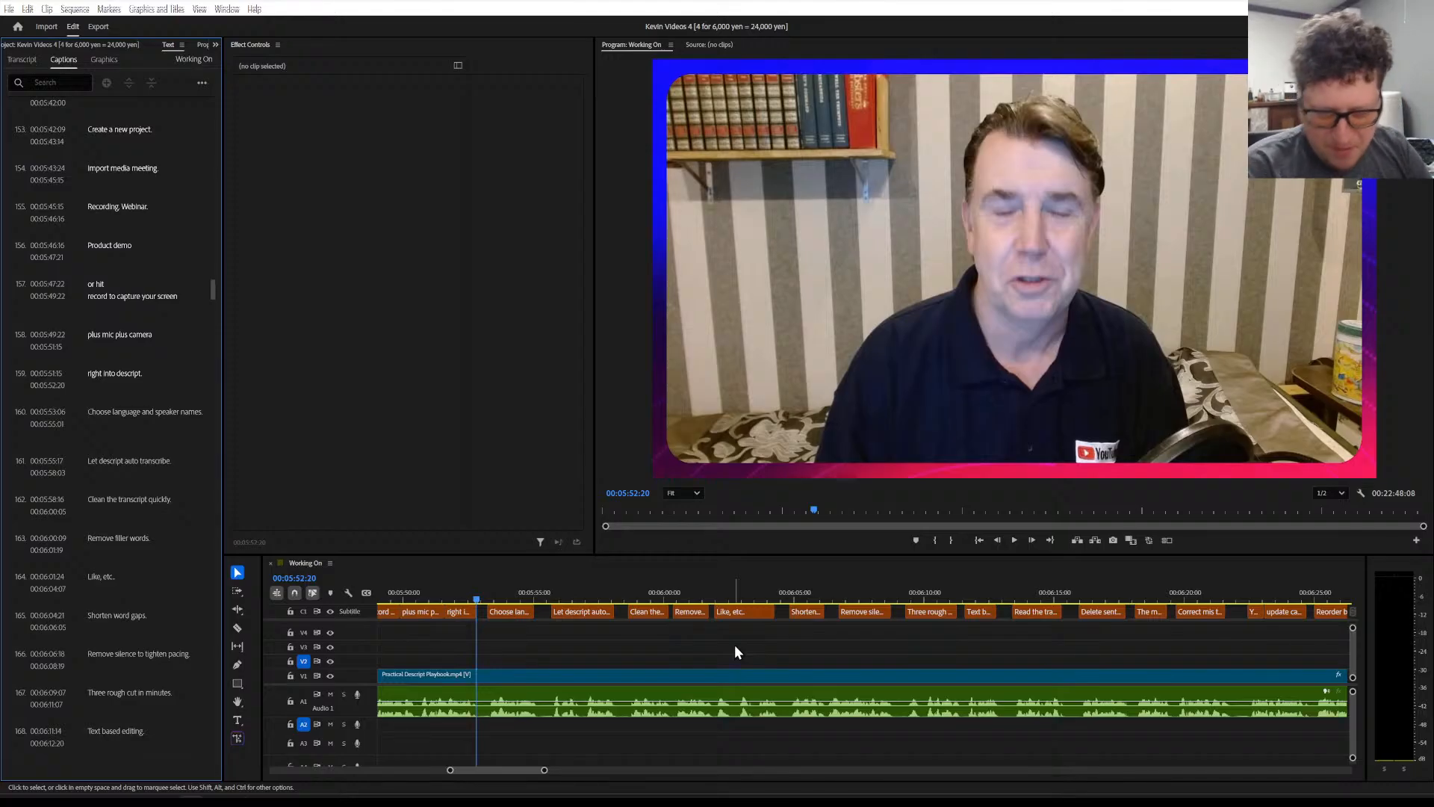
# Play the "right into descript." passage, and replay from just before "Two start a project" to check where the topics break
pyautogui.click(456, 594)
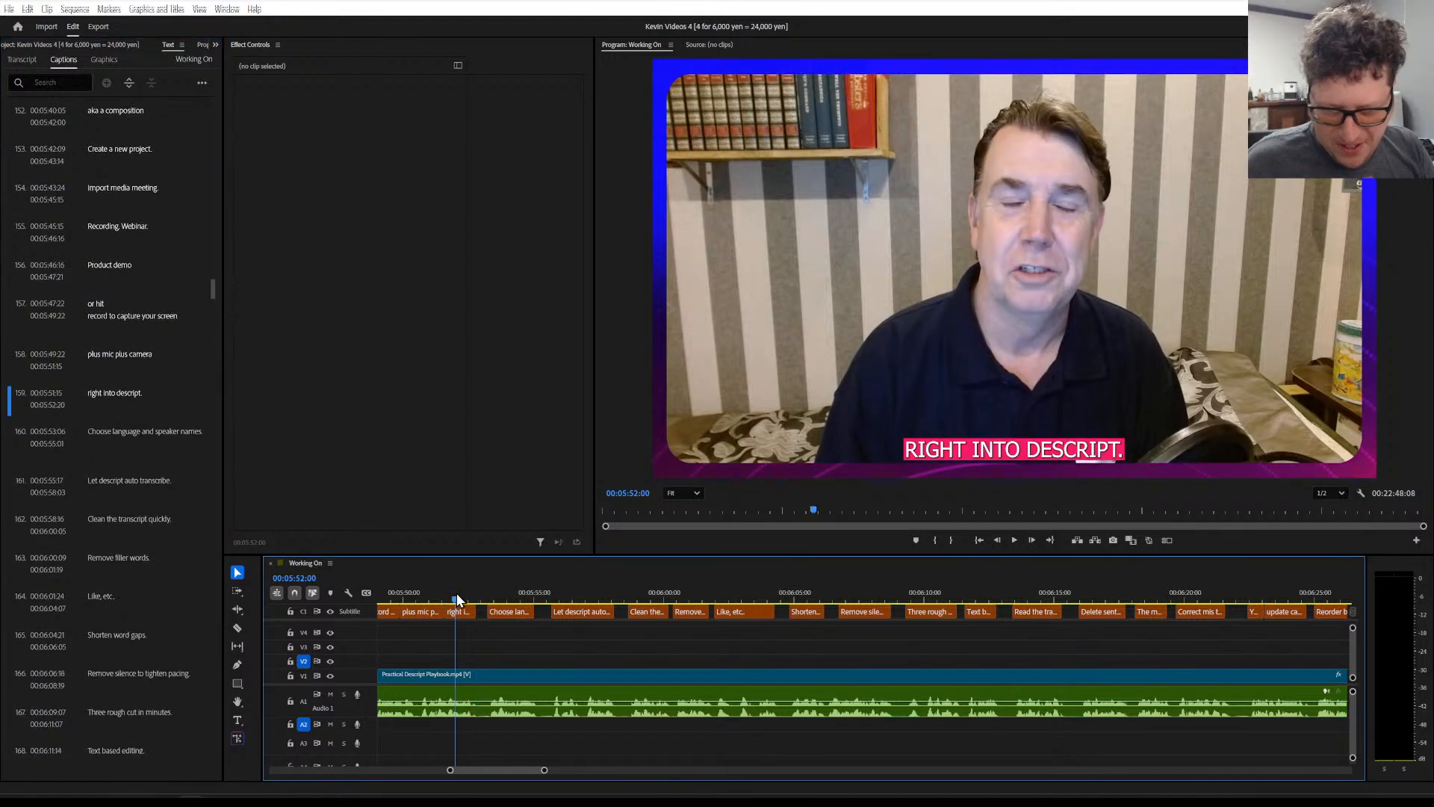
pyautogui.press('space')
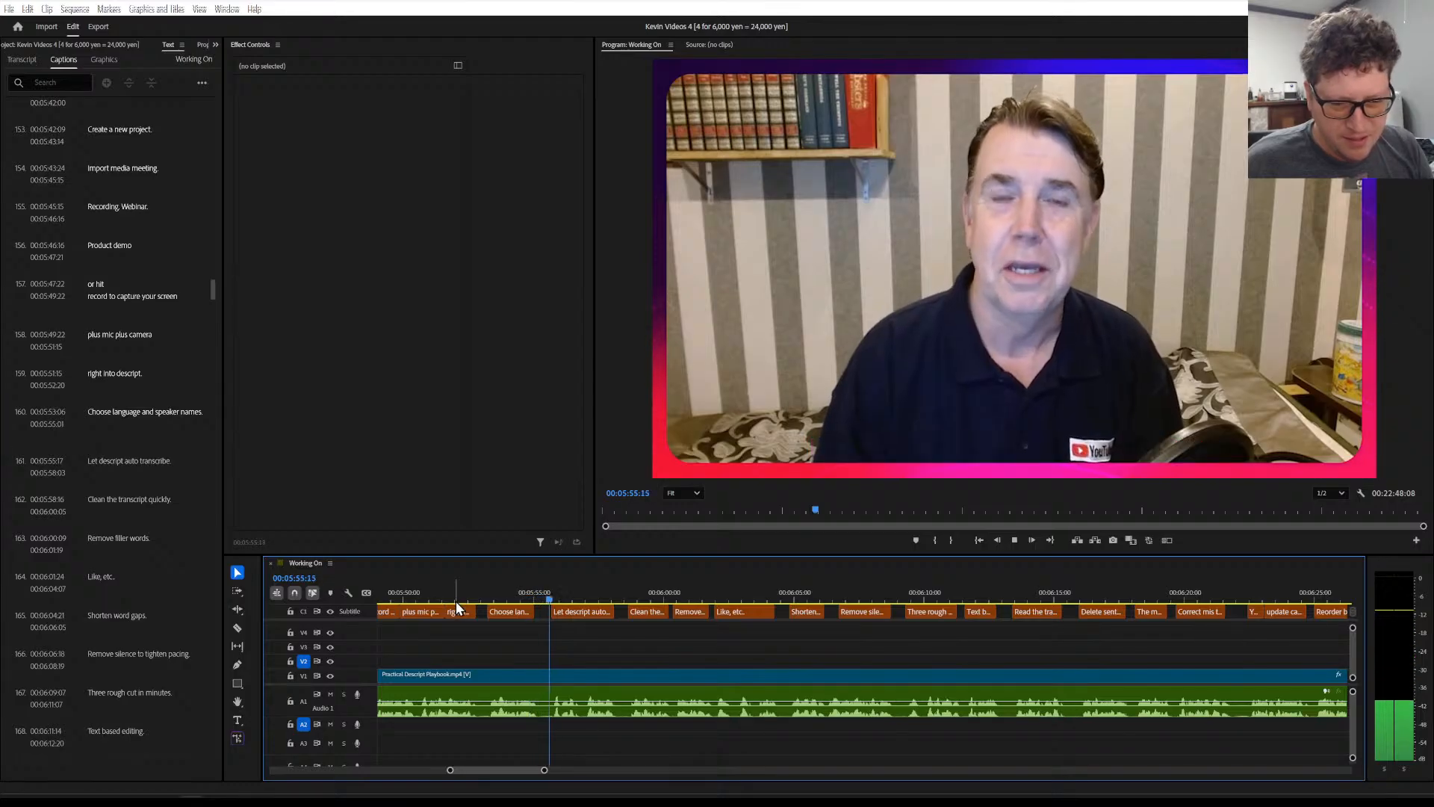
pyautogui.press('space')
pyautogui.scroll(3, 478, 633)
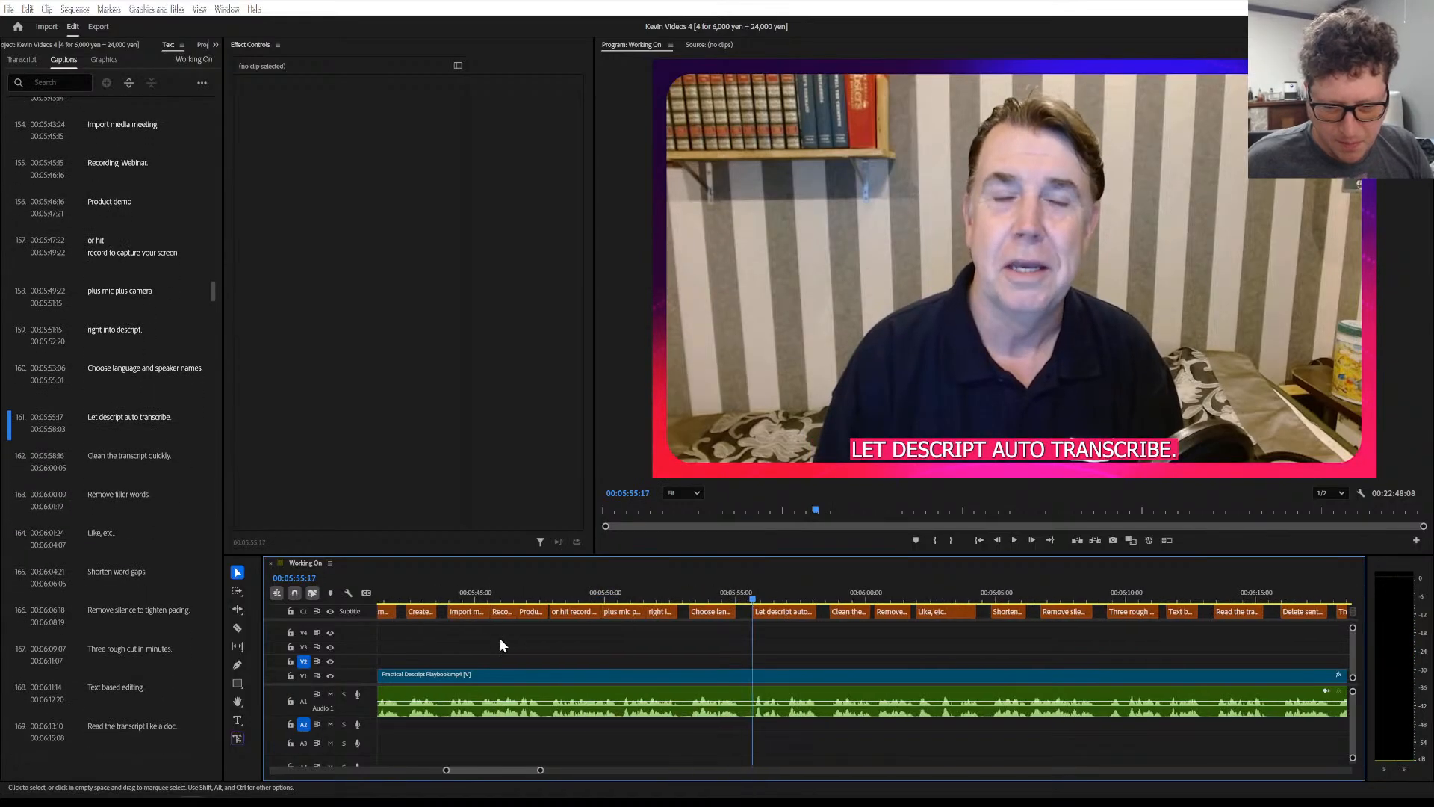
pyautogui.scroll(3, 500, 638)
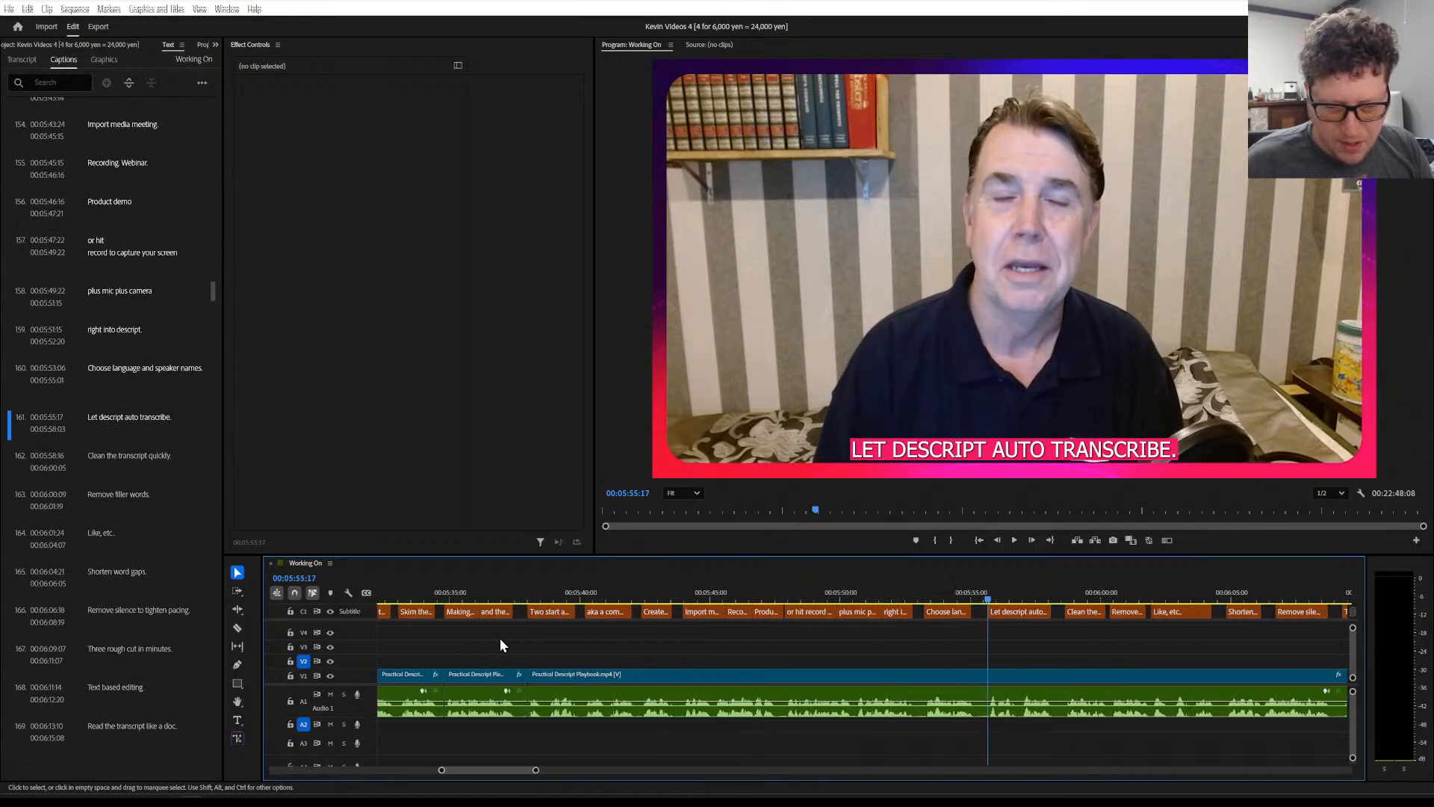
pyautogui.click(520, 592)
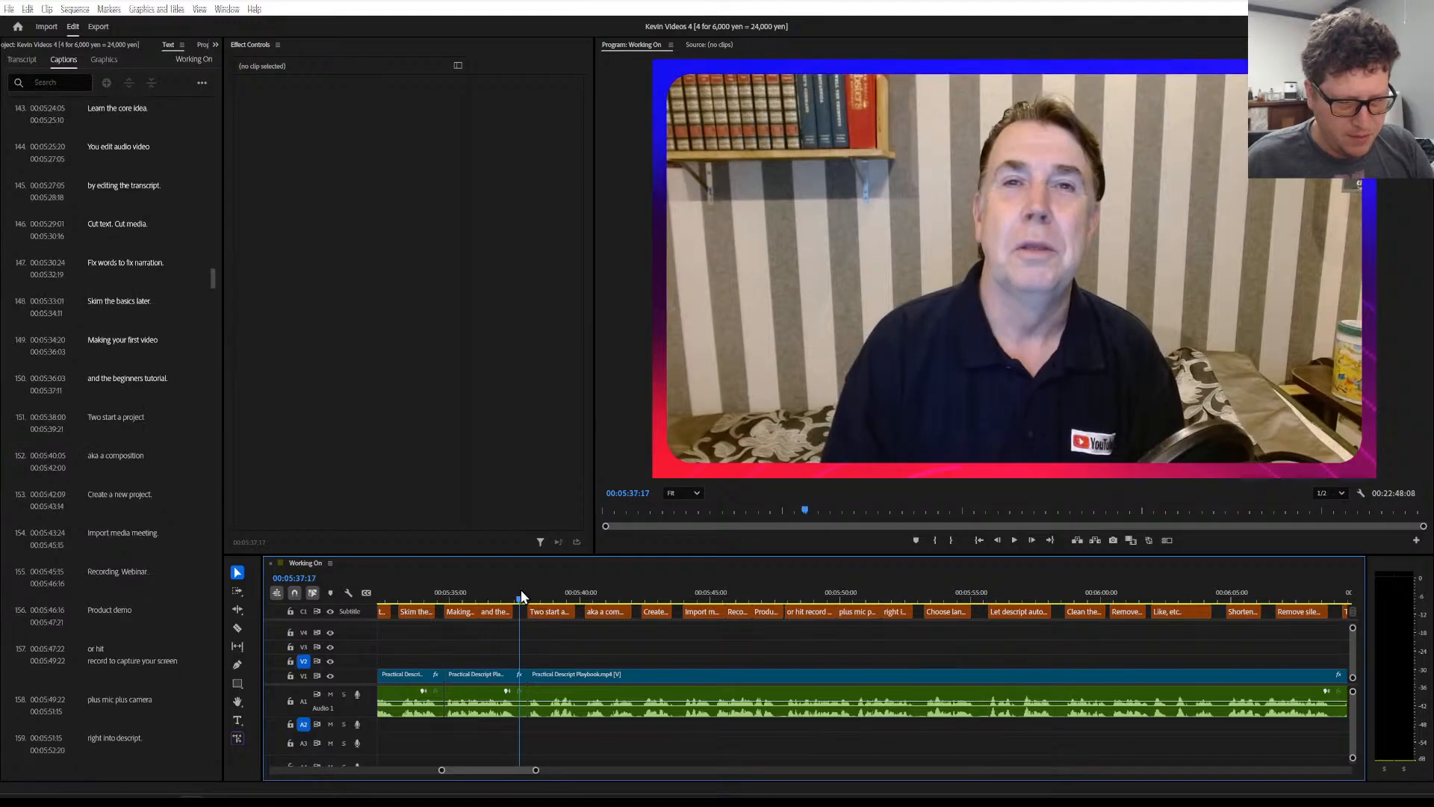
pyautogui.press('space')
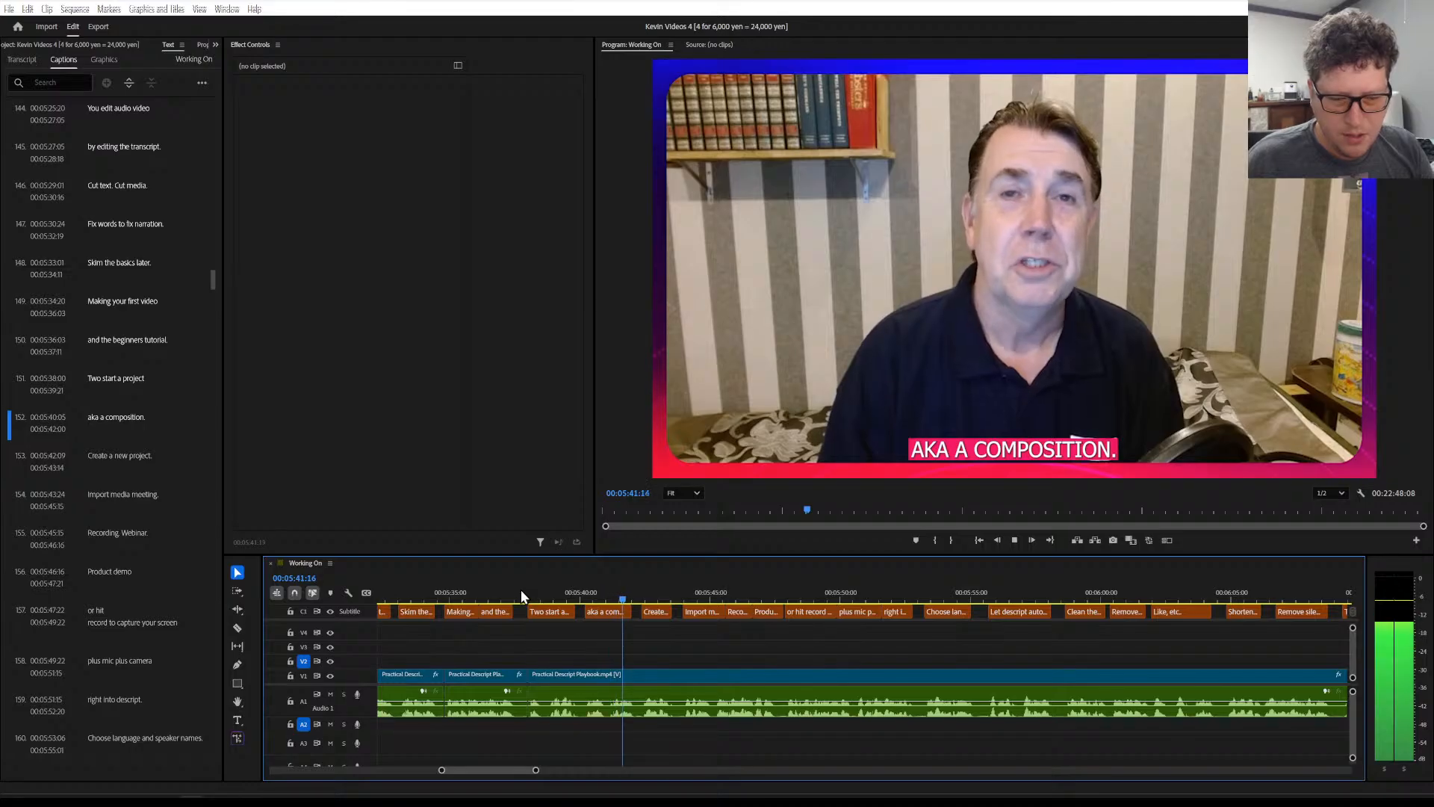
pyautogui.press('space')
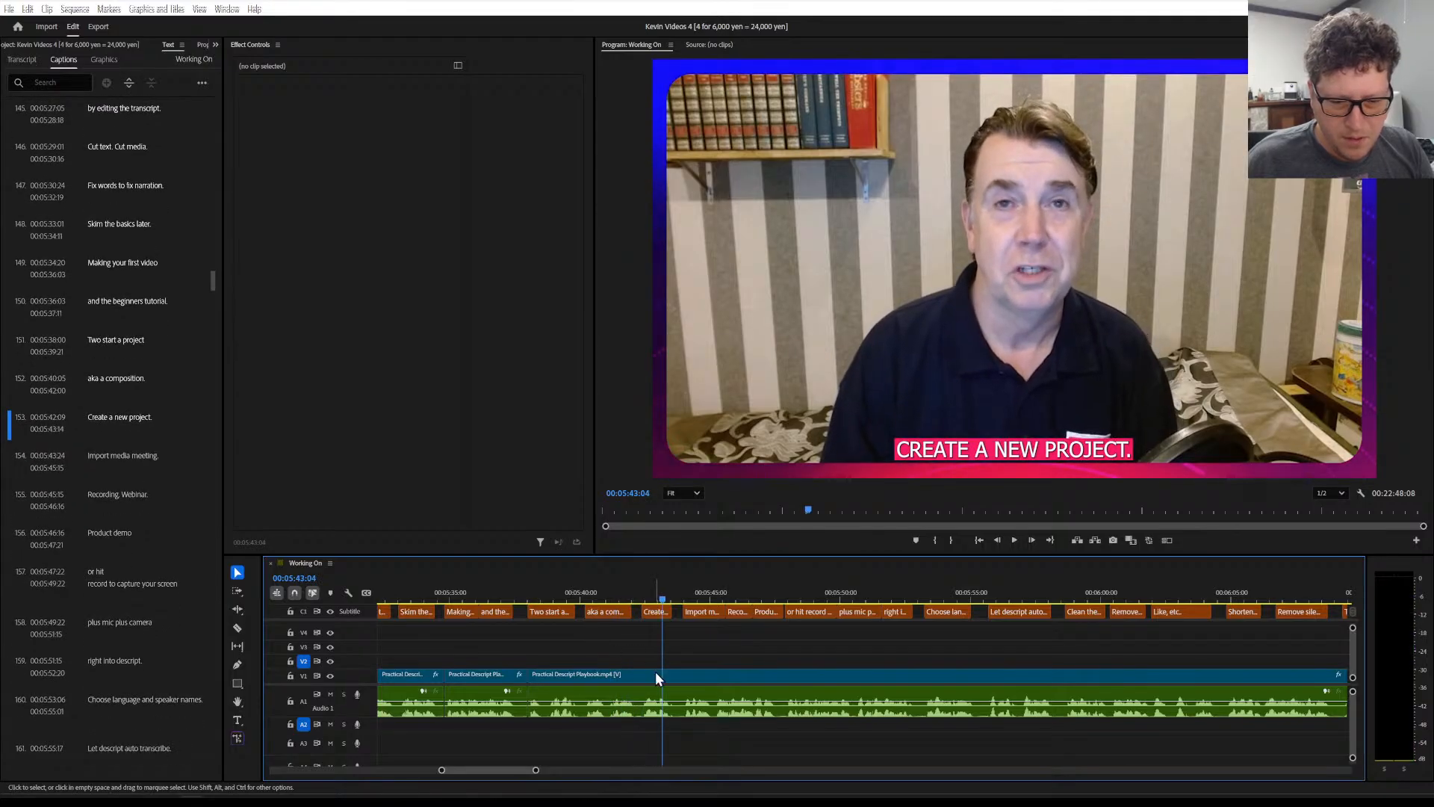
# Try to split all tracks at 00:05:42:12 in the "Create a new project." caption, and undo the split
pyautogui.click(241, 628)
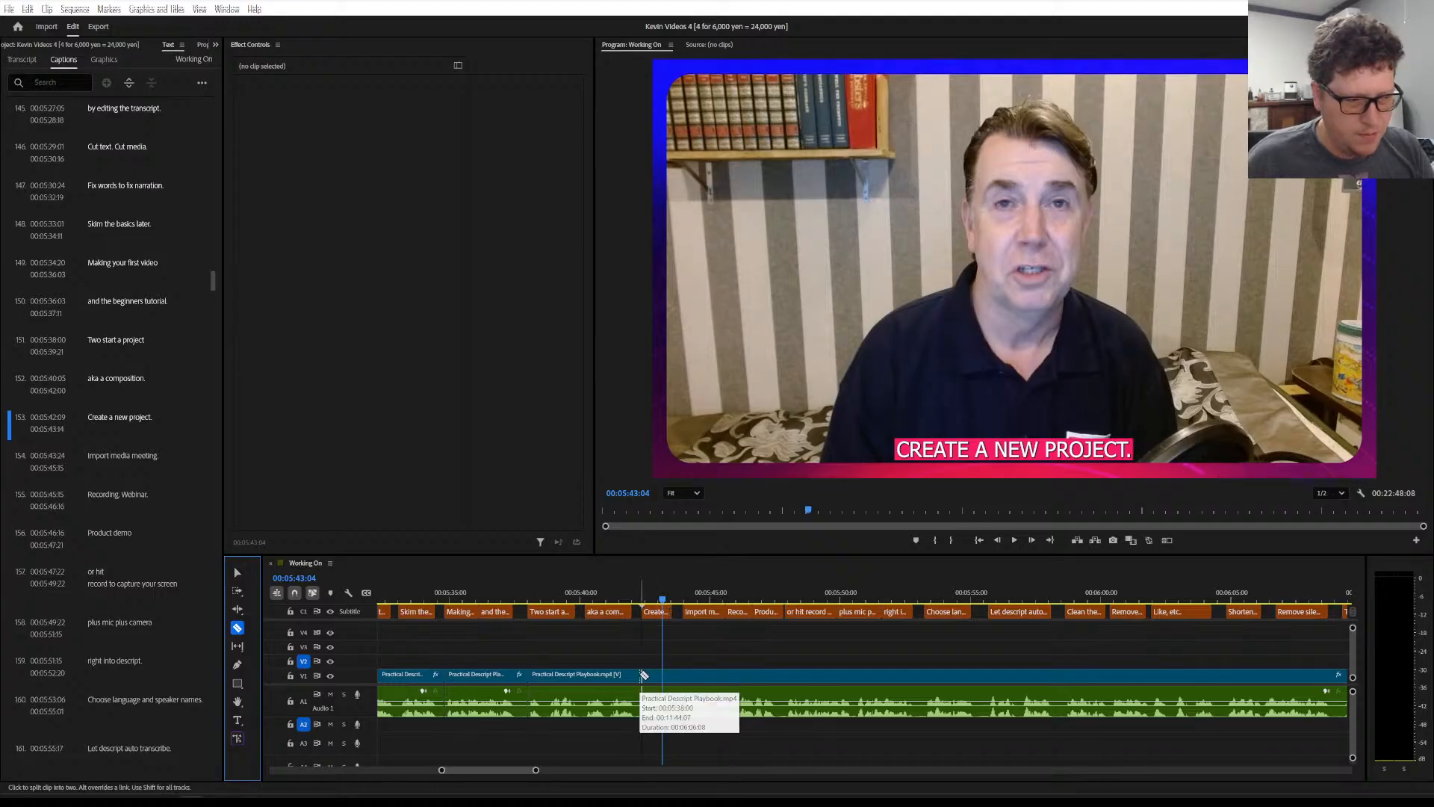
pyautogui.click(640, 595)
pyautogui.moveTo(640, 591); pyautogui.dragTo(646, 605)
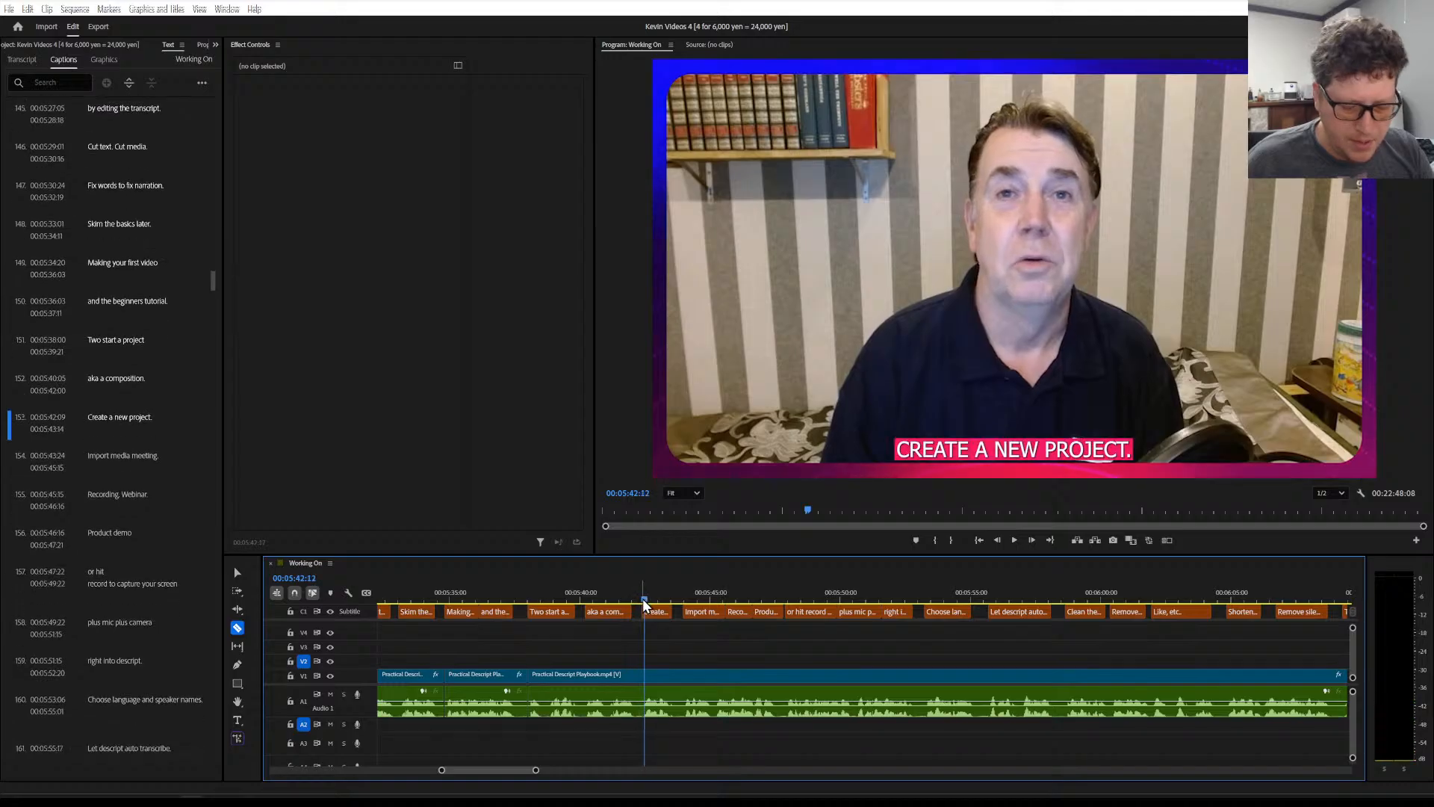
pyautogui.keyDown('shift'); pyautogui.click(661, 632); pyautogui.keyUp('shift')
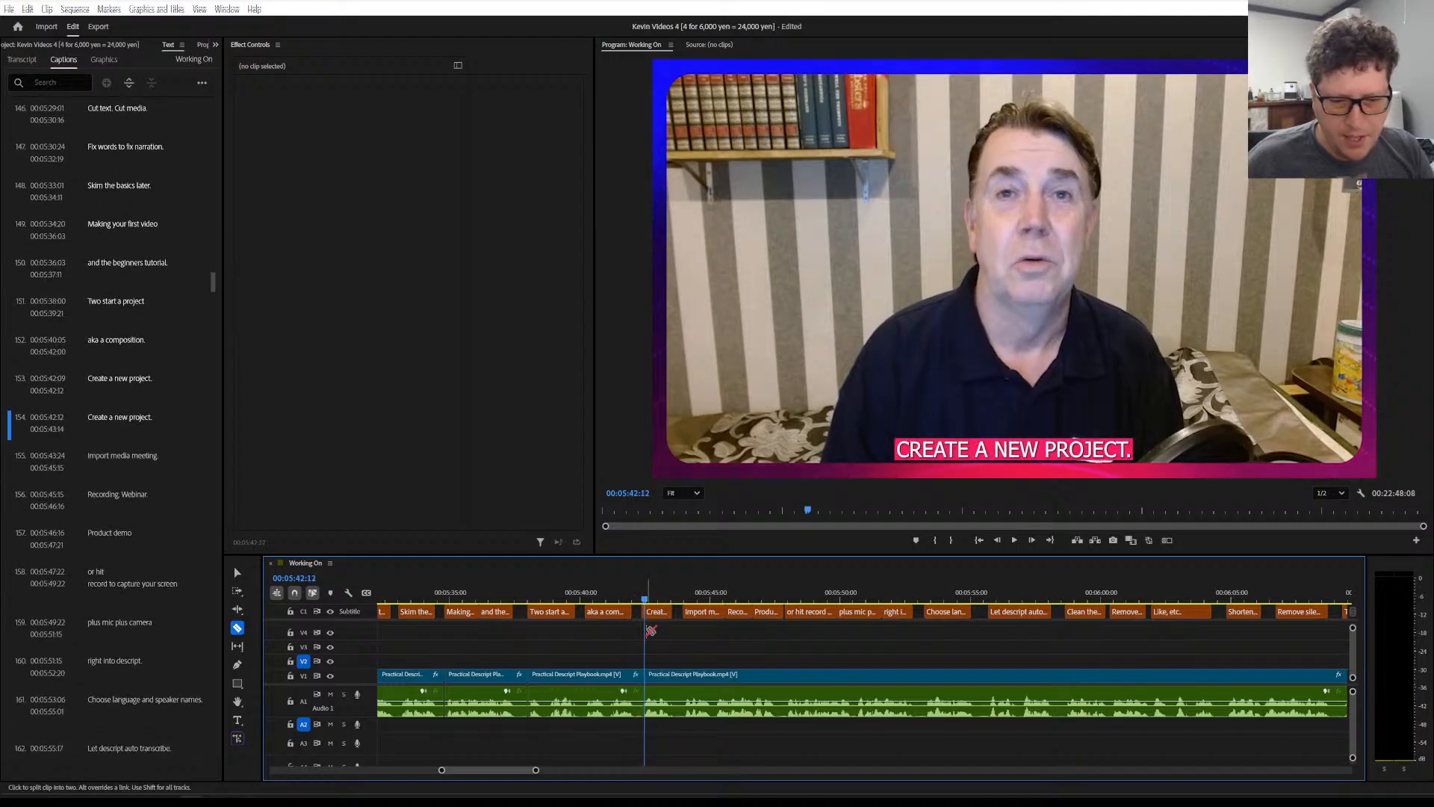
pyautogui.press('=')
pyautogui.press('=')
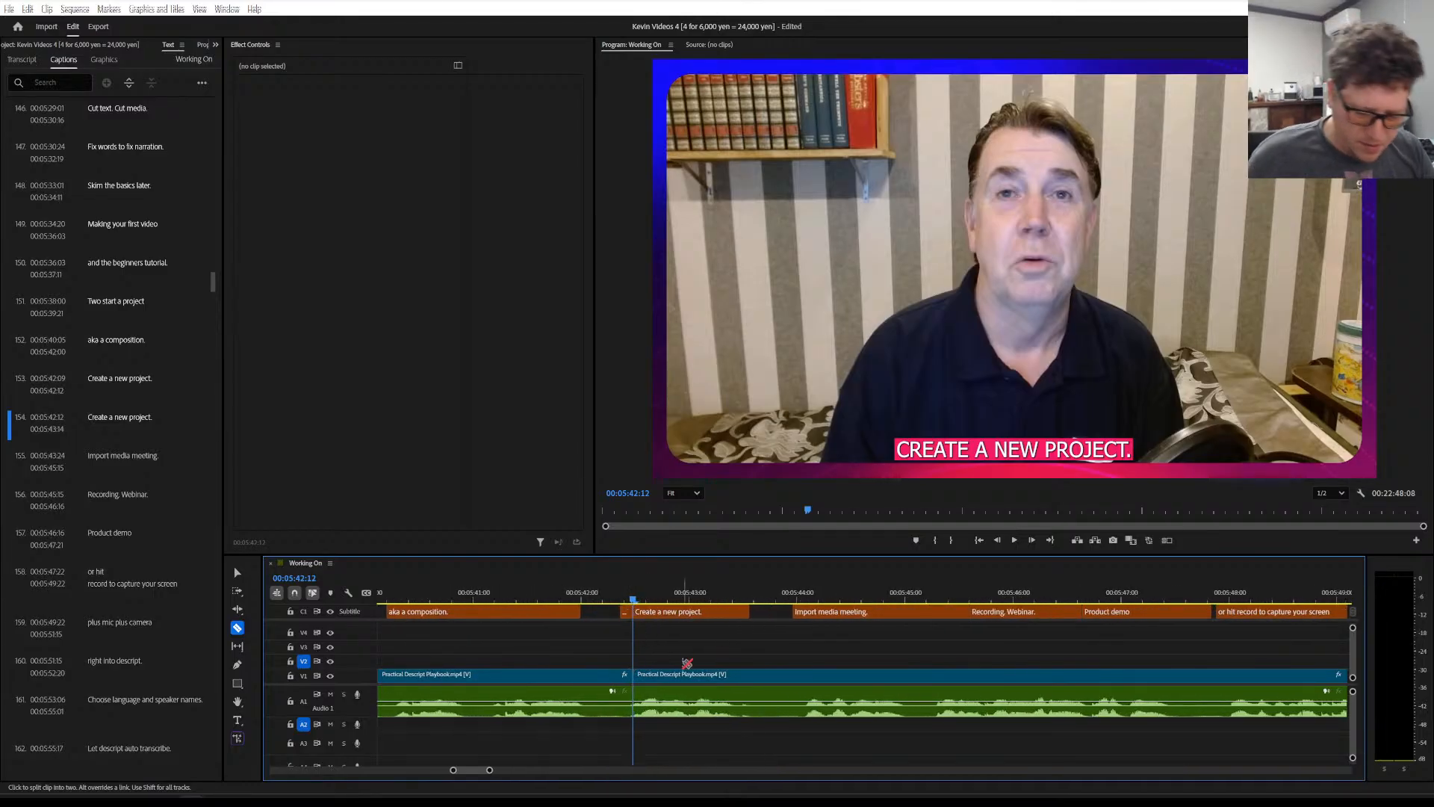
pyautogui.hotkey('ctrl', 'z')
pyautogui.press('-')
pyautogui.press('-')
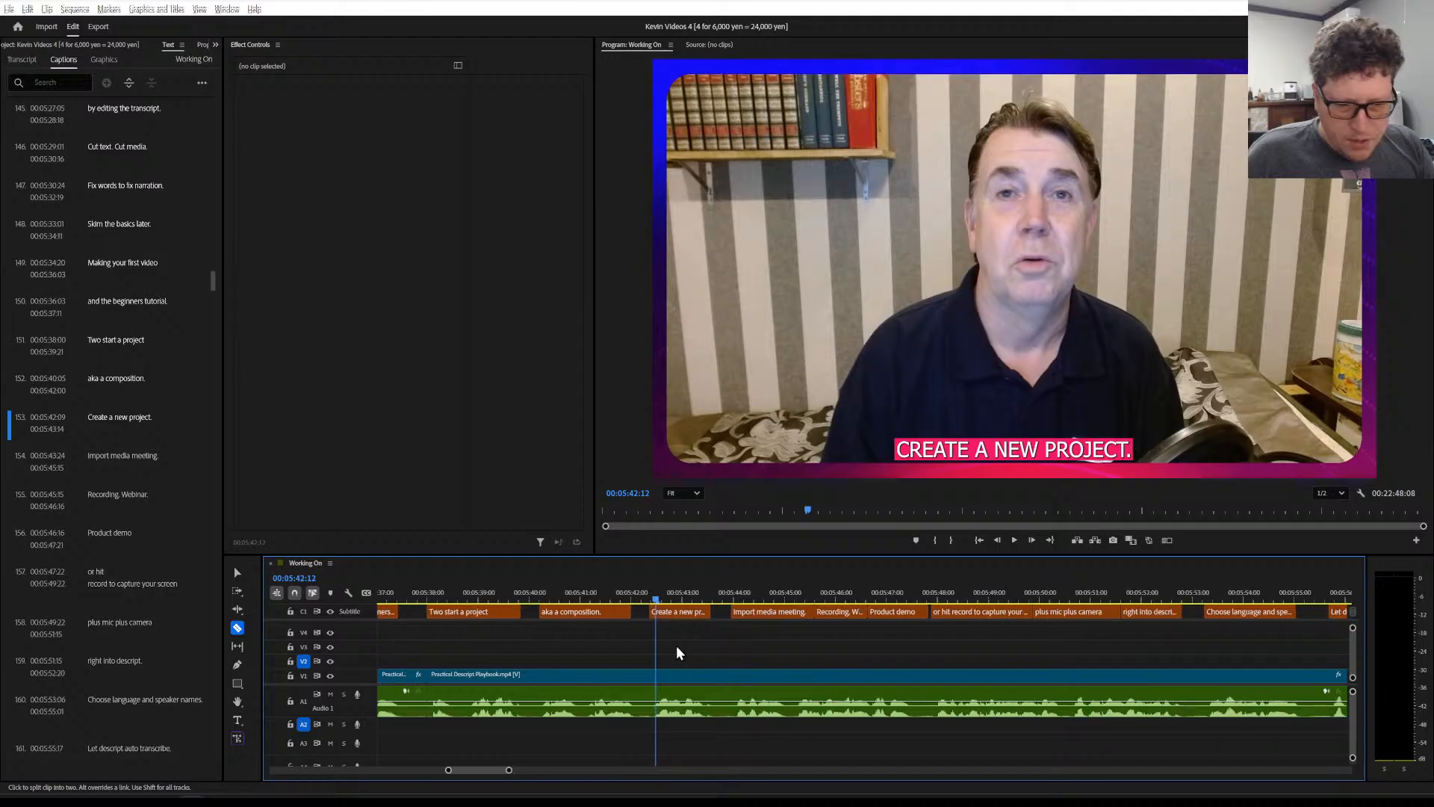
# Split the Practical Descript Playbook clip at the start of the "Create a new project." caption and save the project
pyautogui.click(632, 590)
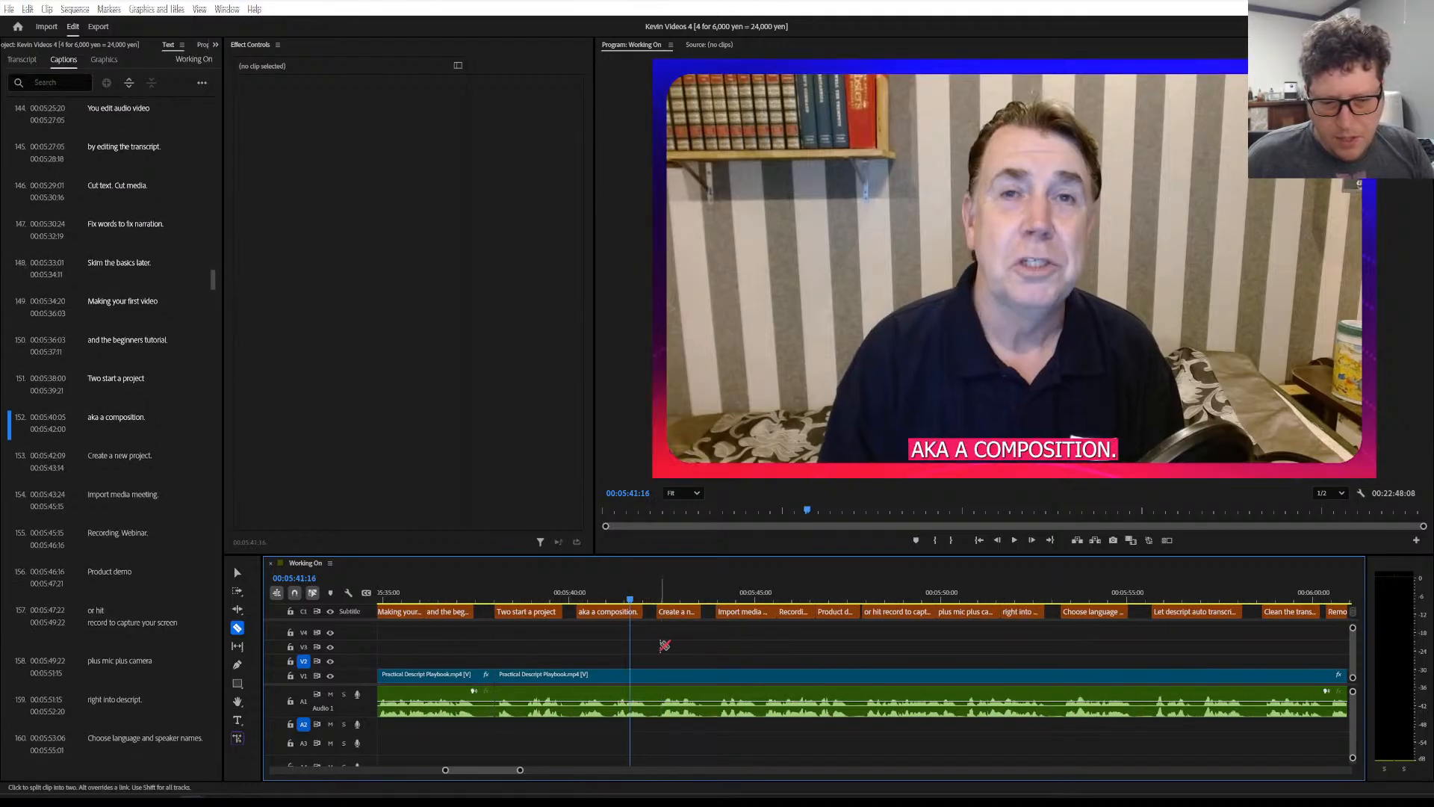
pyautogui.click(647, 602)
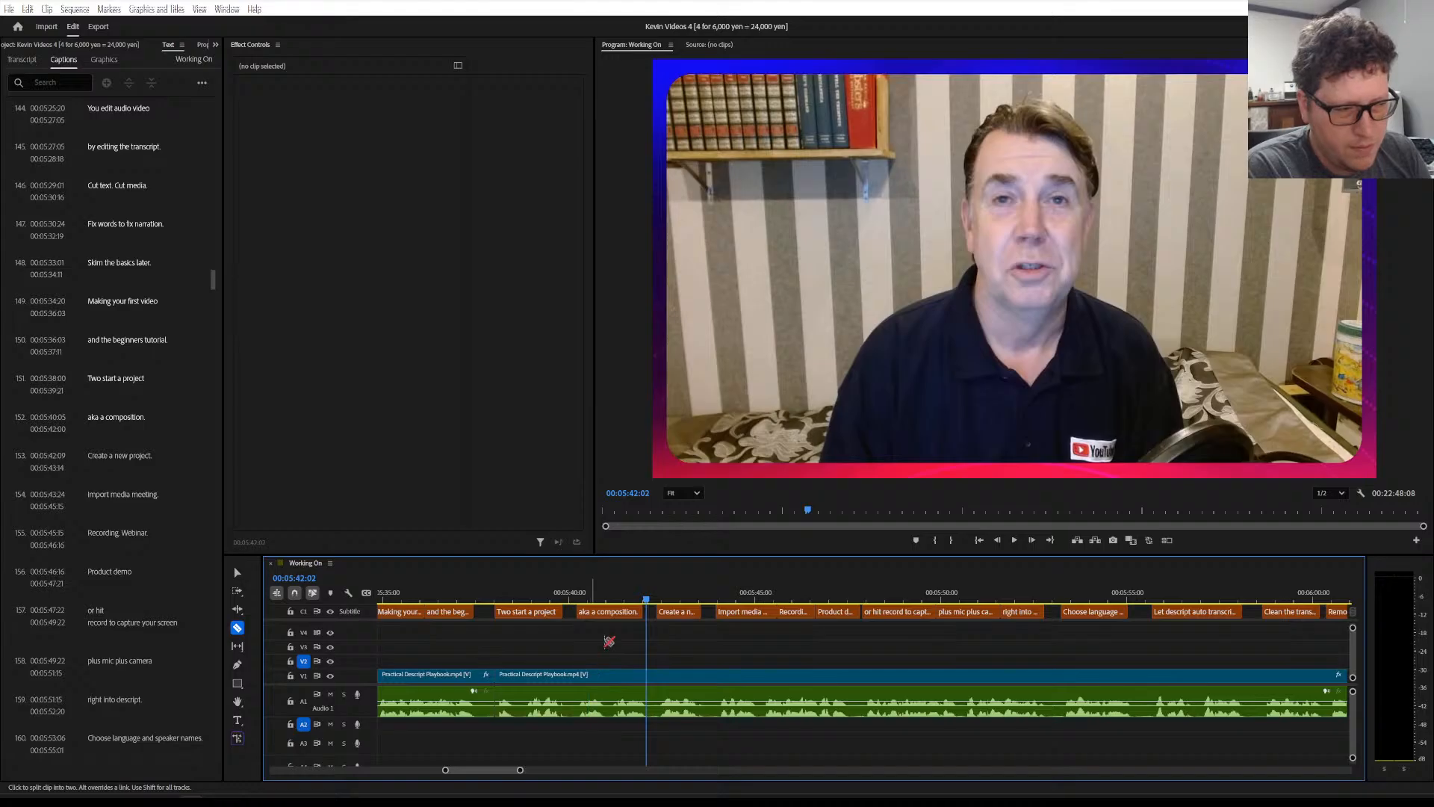
pyautogui.click(617, 589)
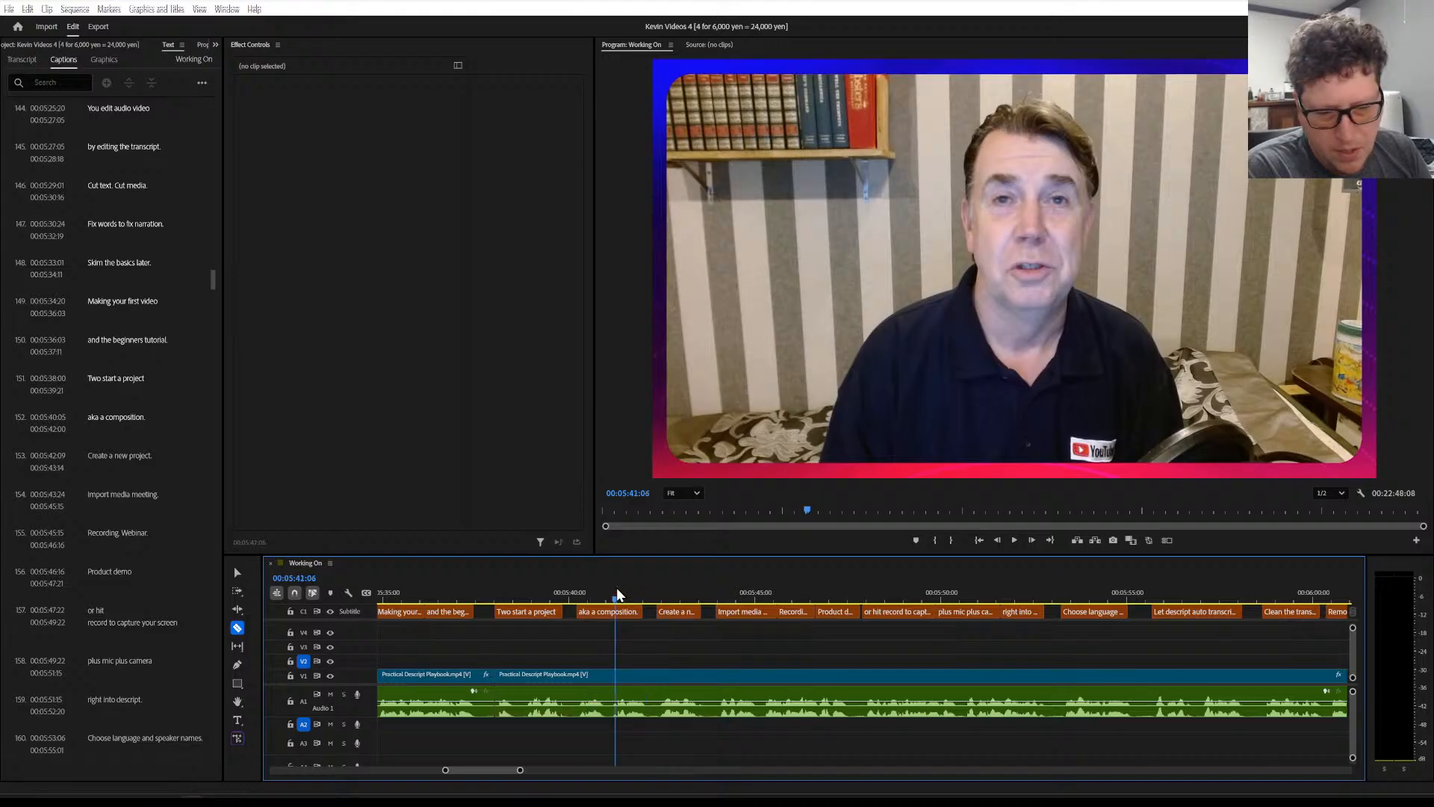
pyautogui.click(658, 675)
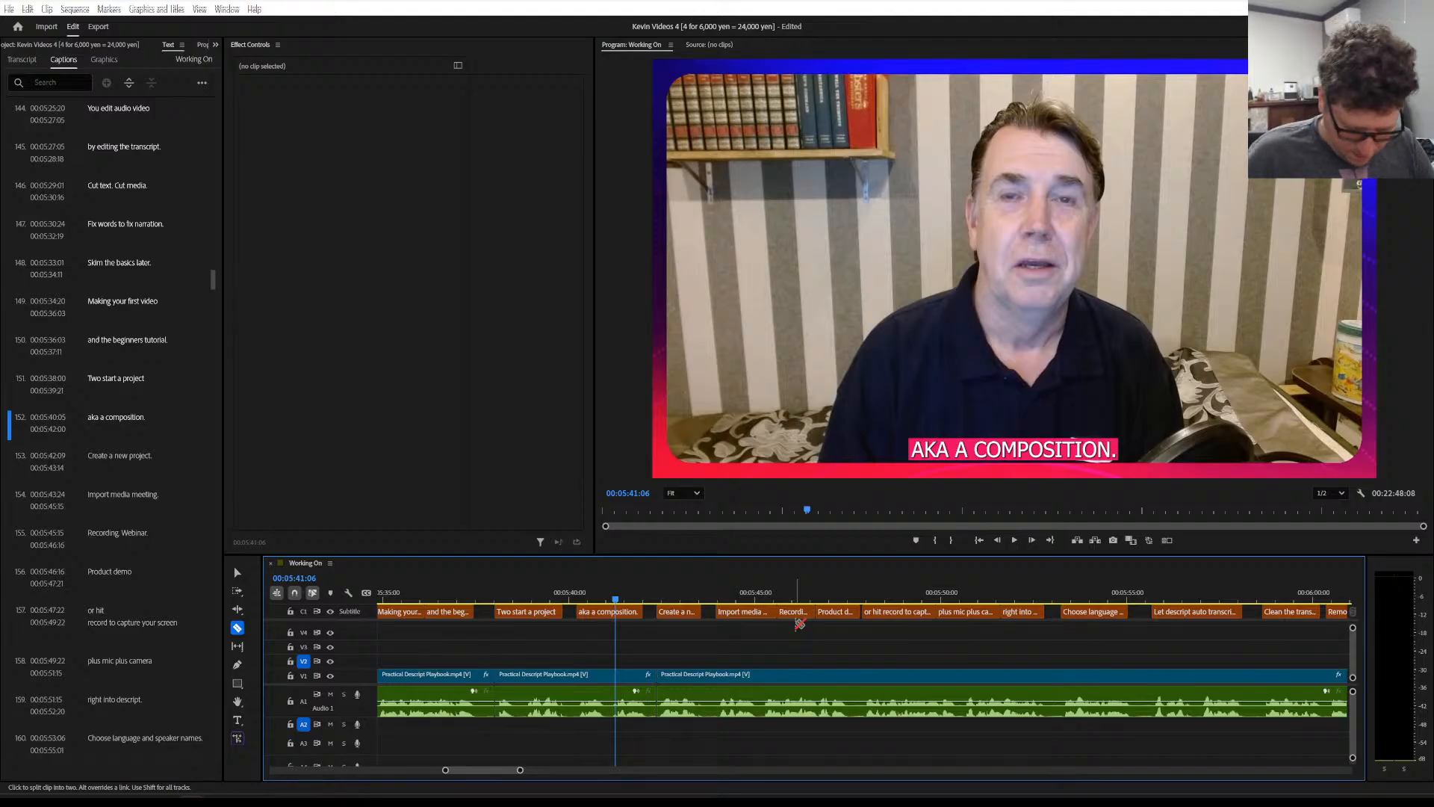
pyautogui.hotkey('ctrl', 's')
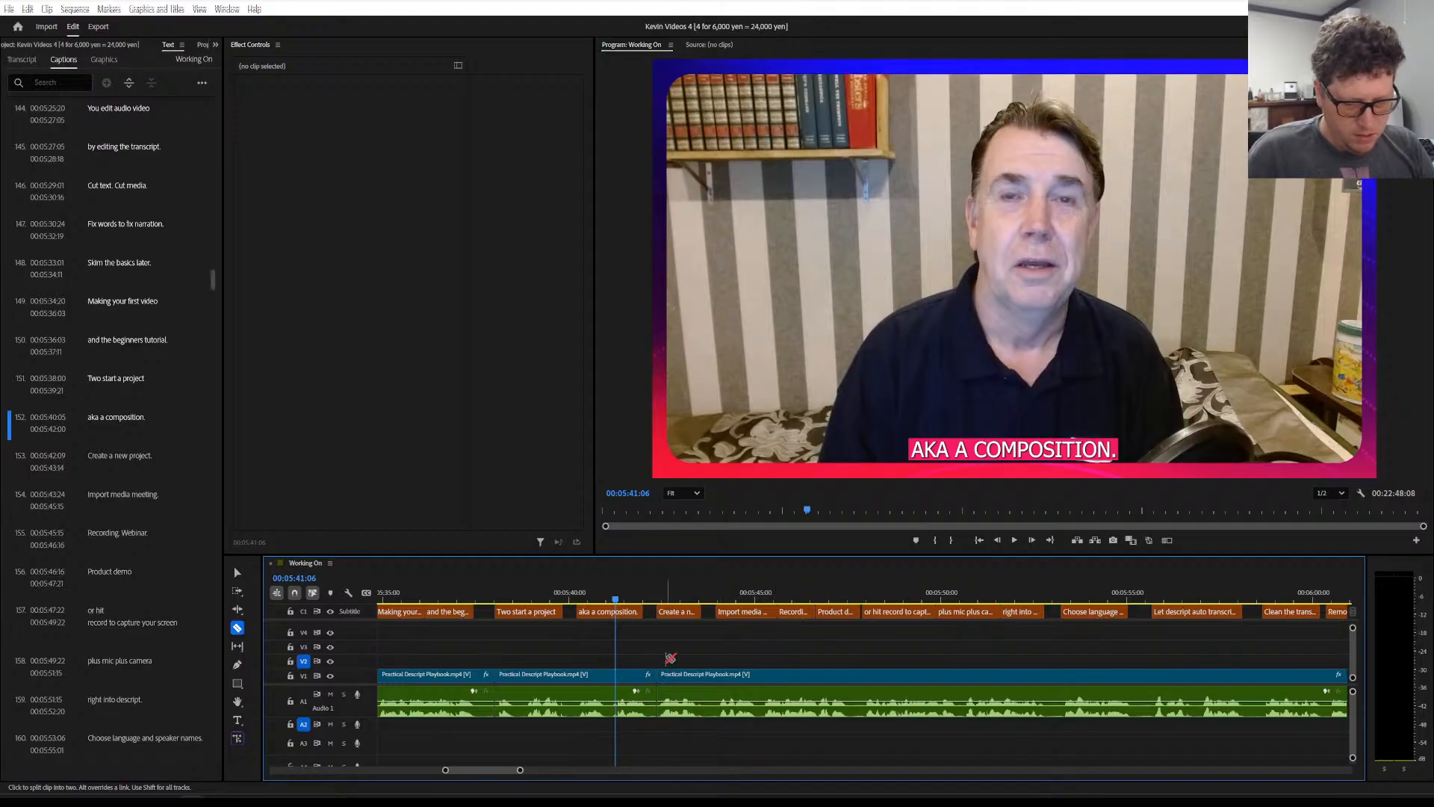
pyautogui.scroll(-3, 668, 660)
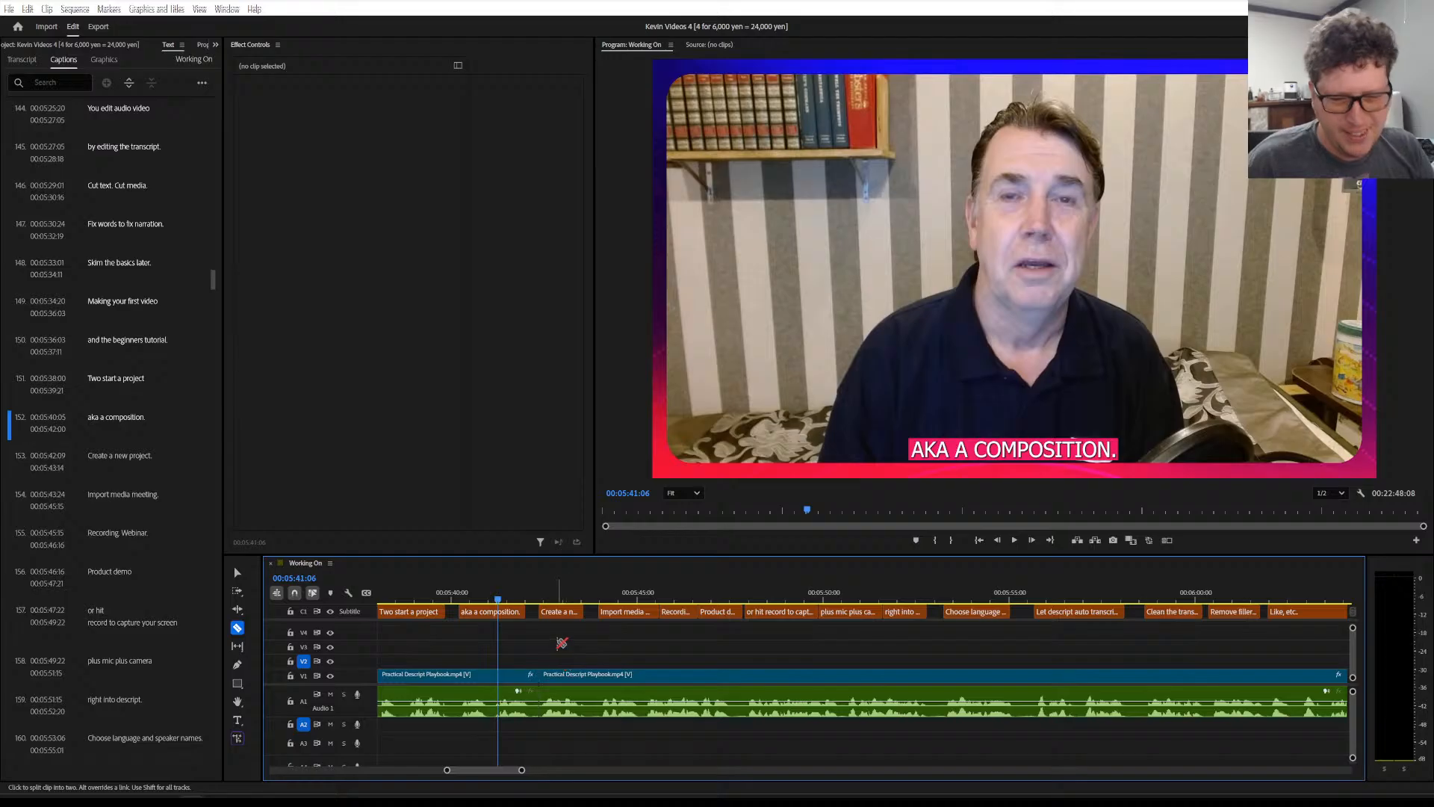
# Play the passage from "Create a new project." through "right into descript." to check where the topics break
pyautogui.click(535, 594)
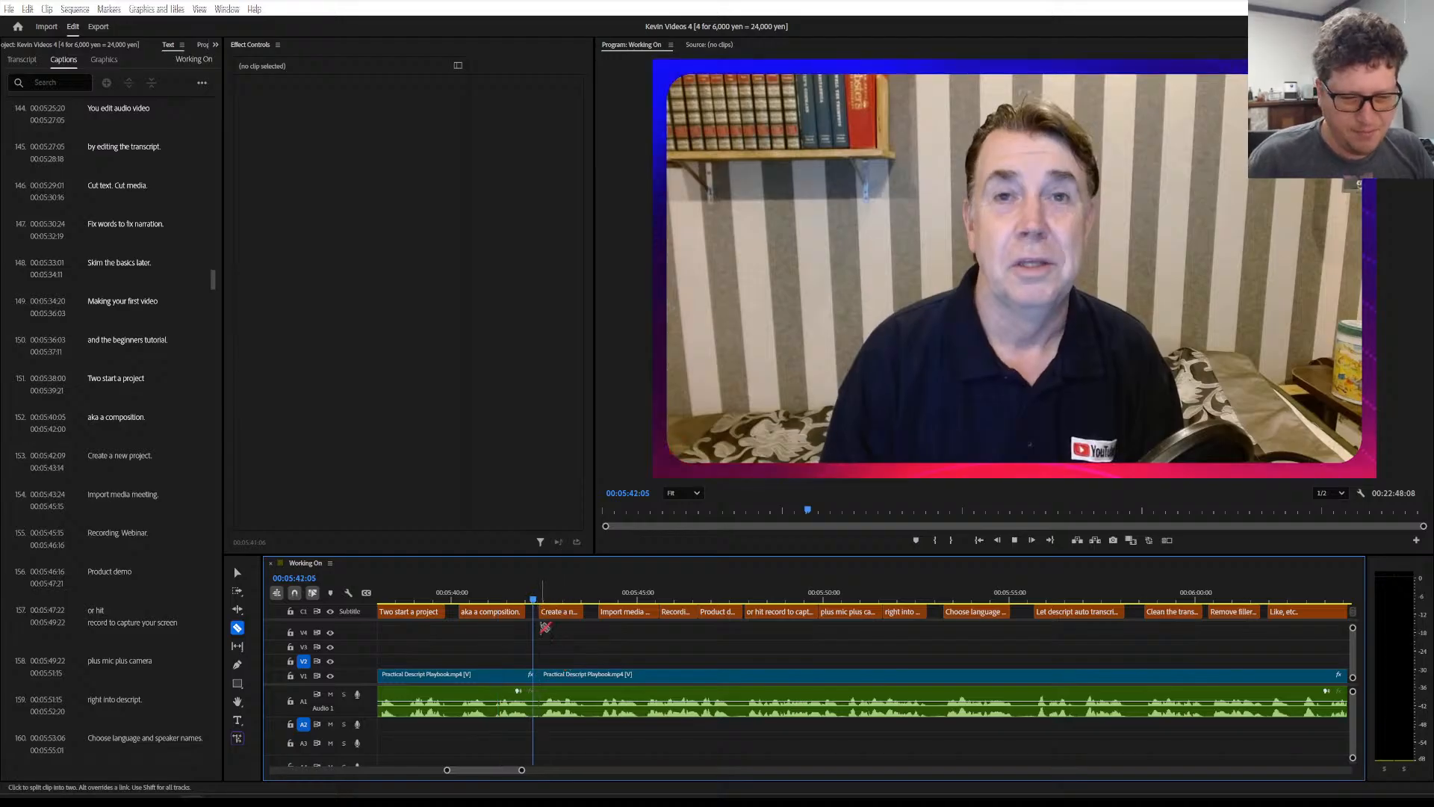
pyautogui.press('space')
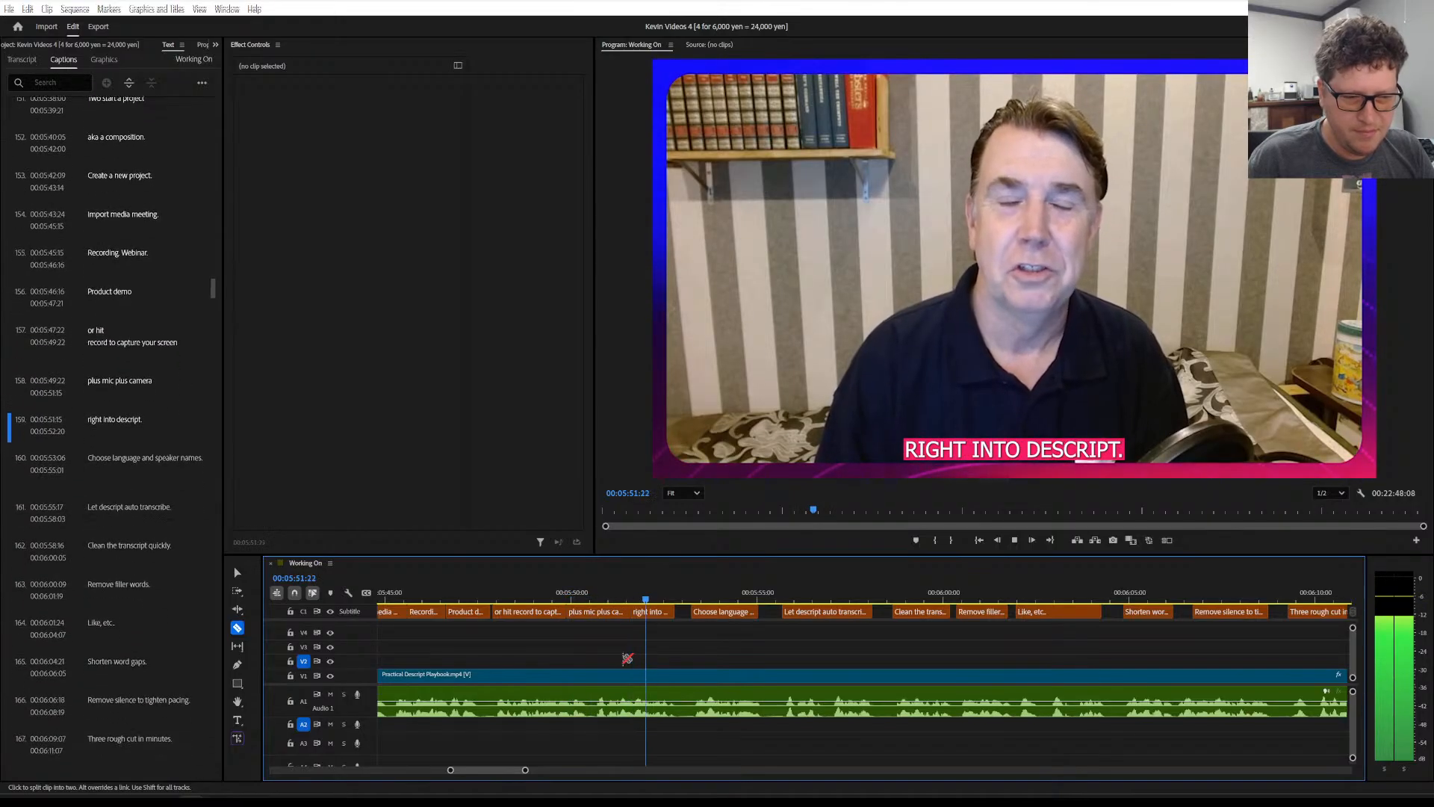
pyautogui.press('space')
pyautogui.scroll(5, 618, 658)
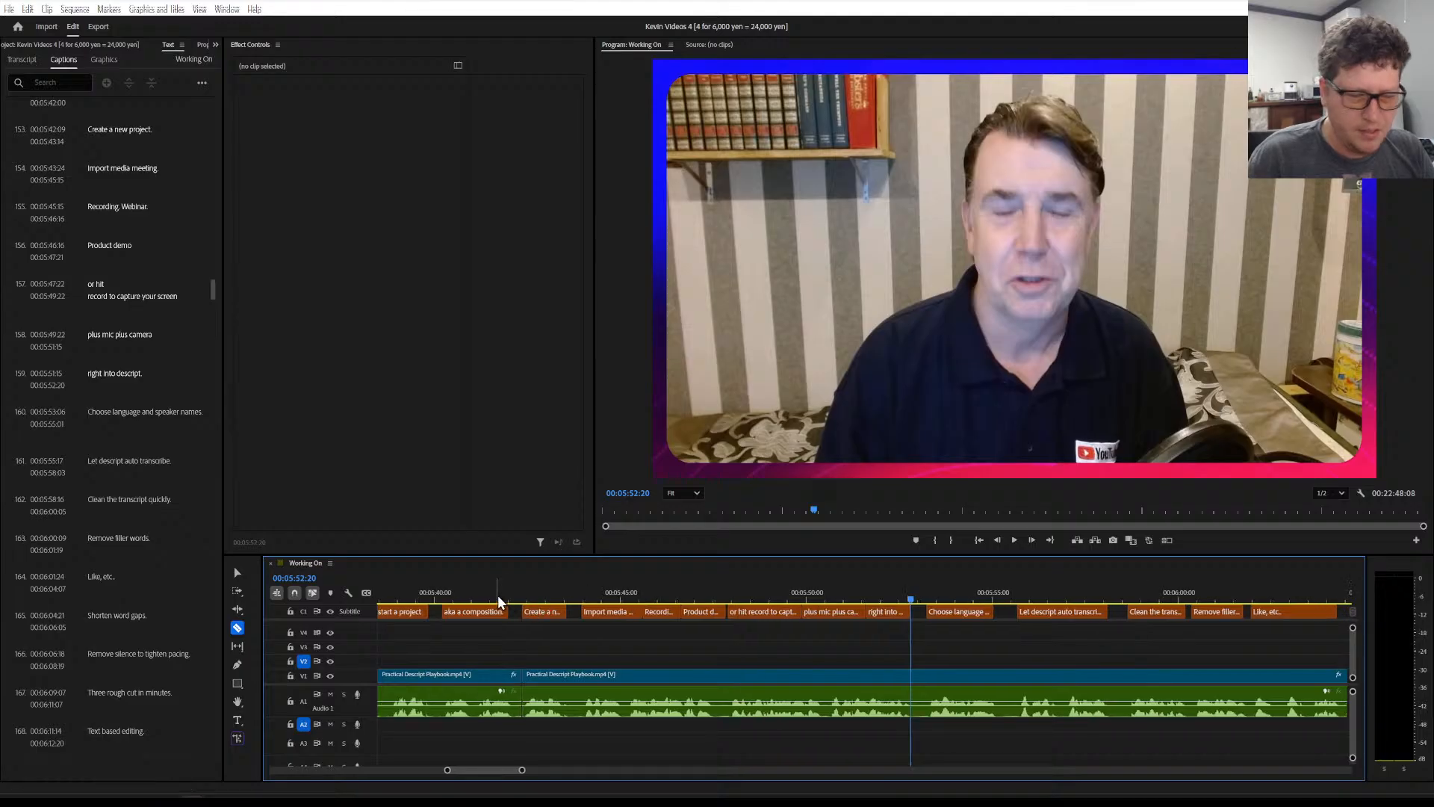
# Replay from "Create a new project." and split the clip at the starts of the "Import media meeting." and "or hit record to capture your screen" captions
pyautogui.click(531, 592)
pyautogui.press('space')
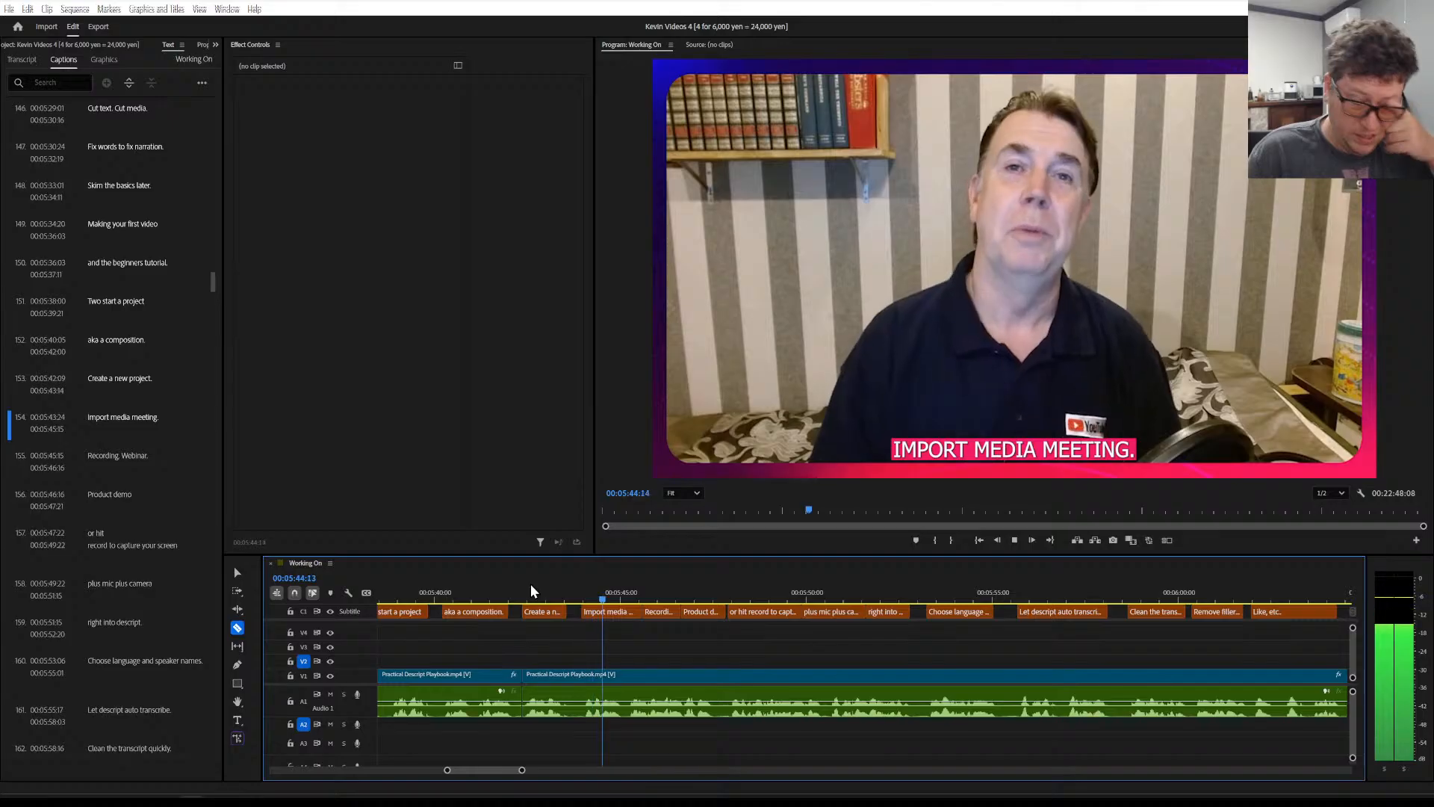
pyautogui.press('space')
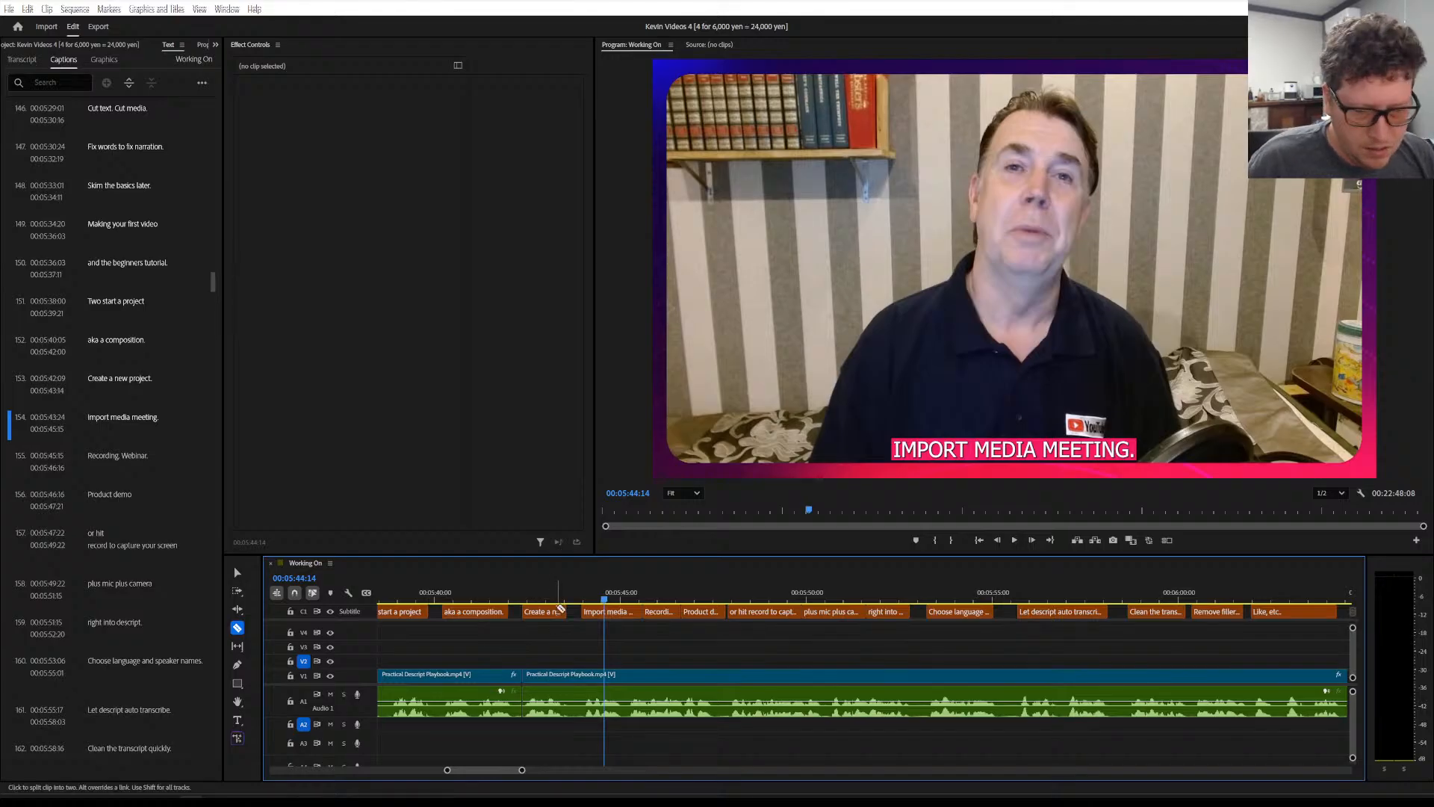
pyautogui.press('space')
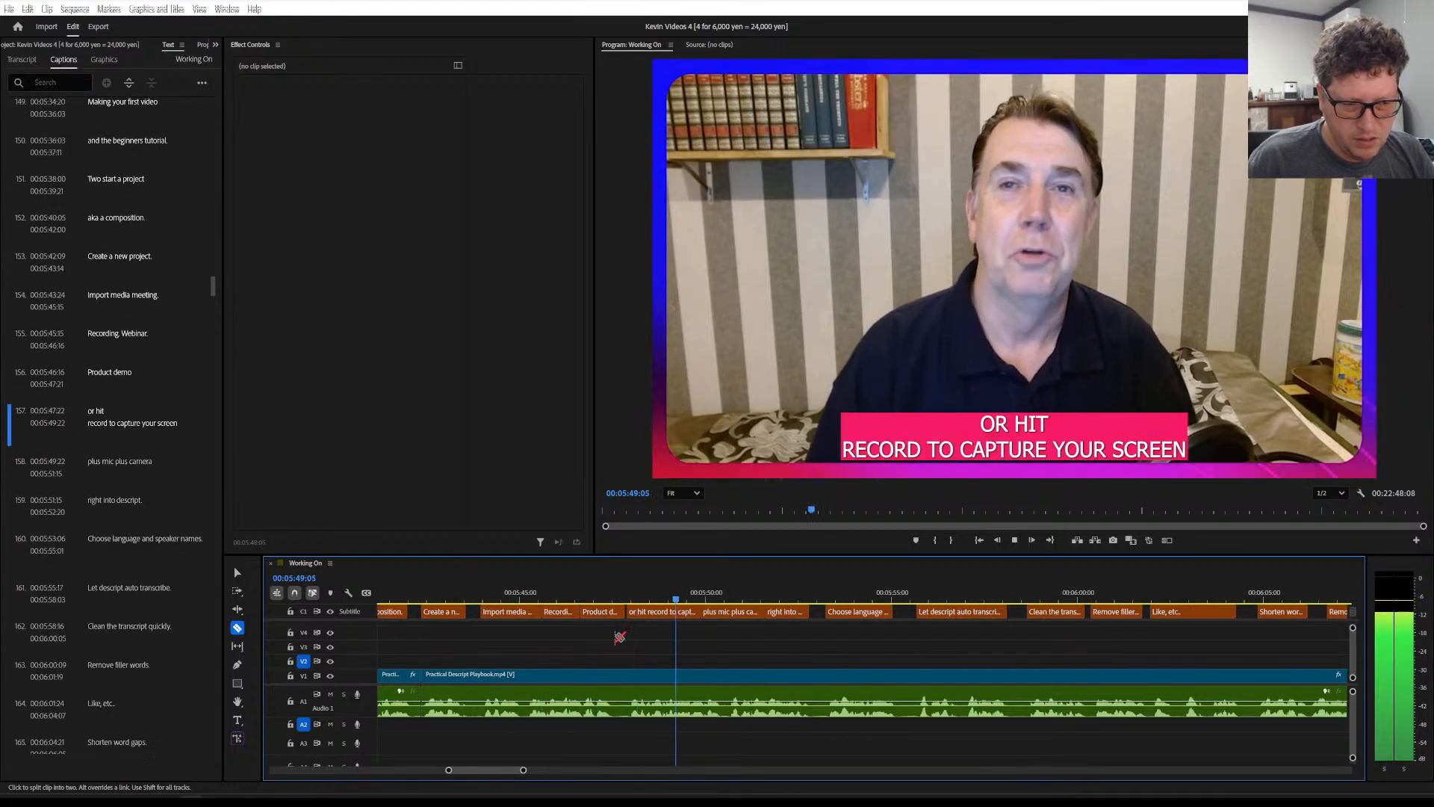
pyautogui.press('space')
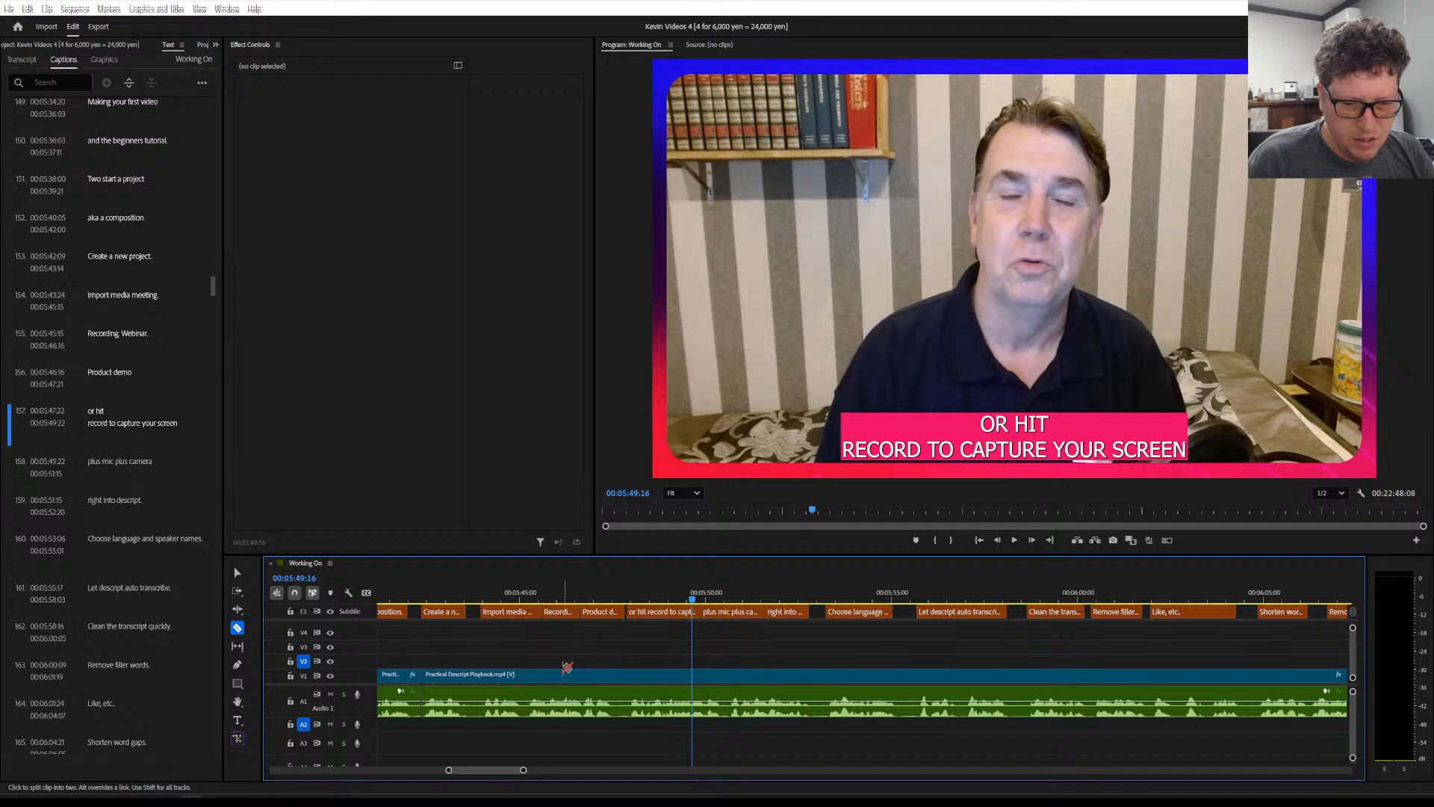
pyautogui.click(483, 675)
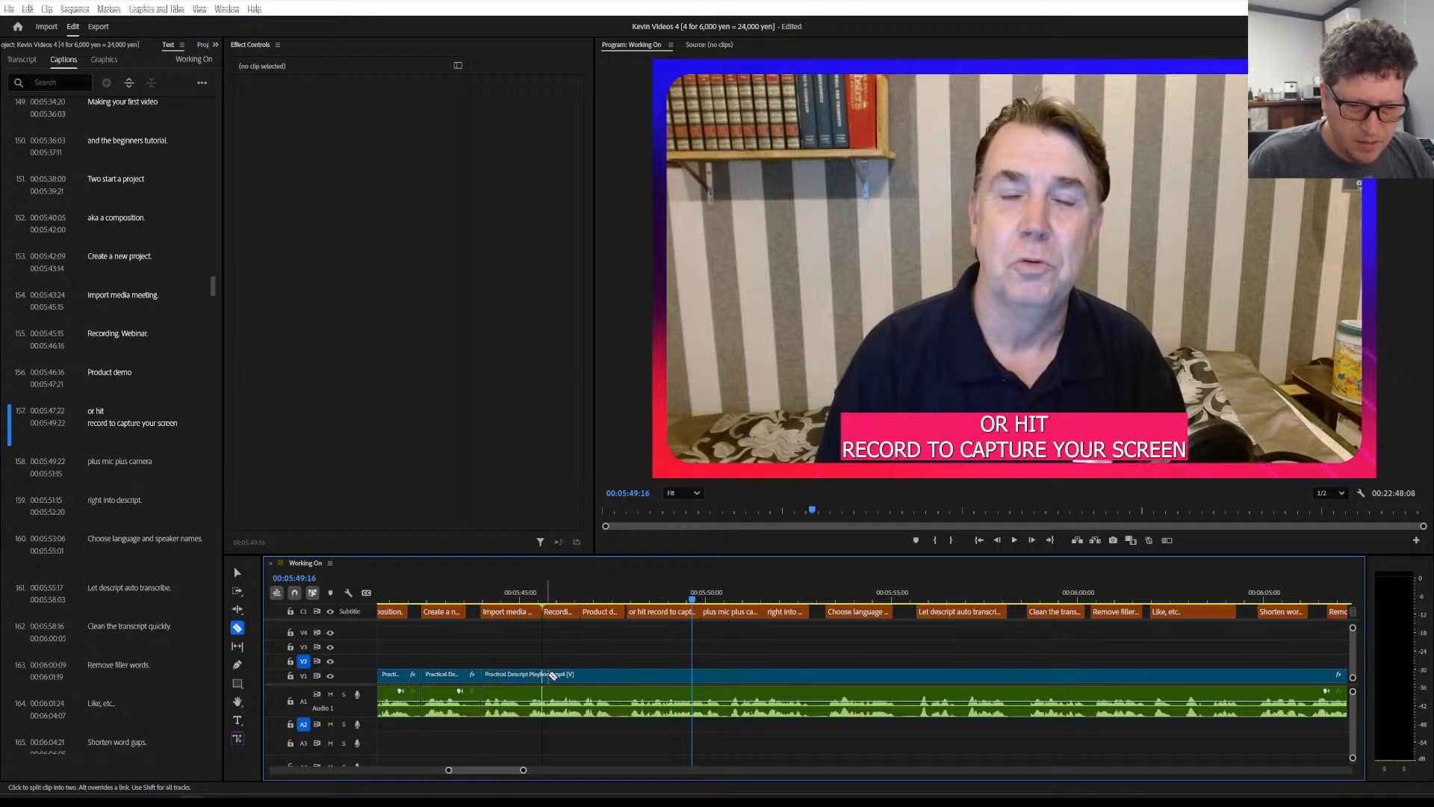
pyautogui.click(633, 675)
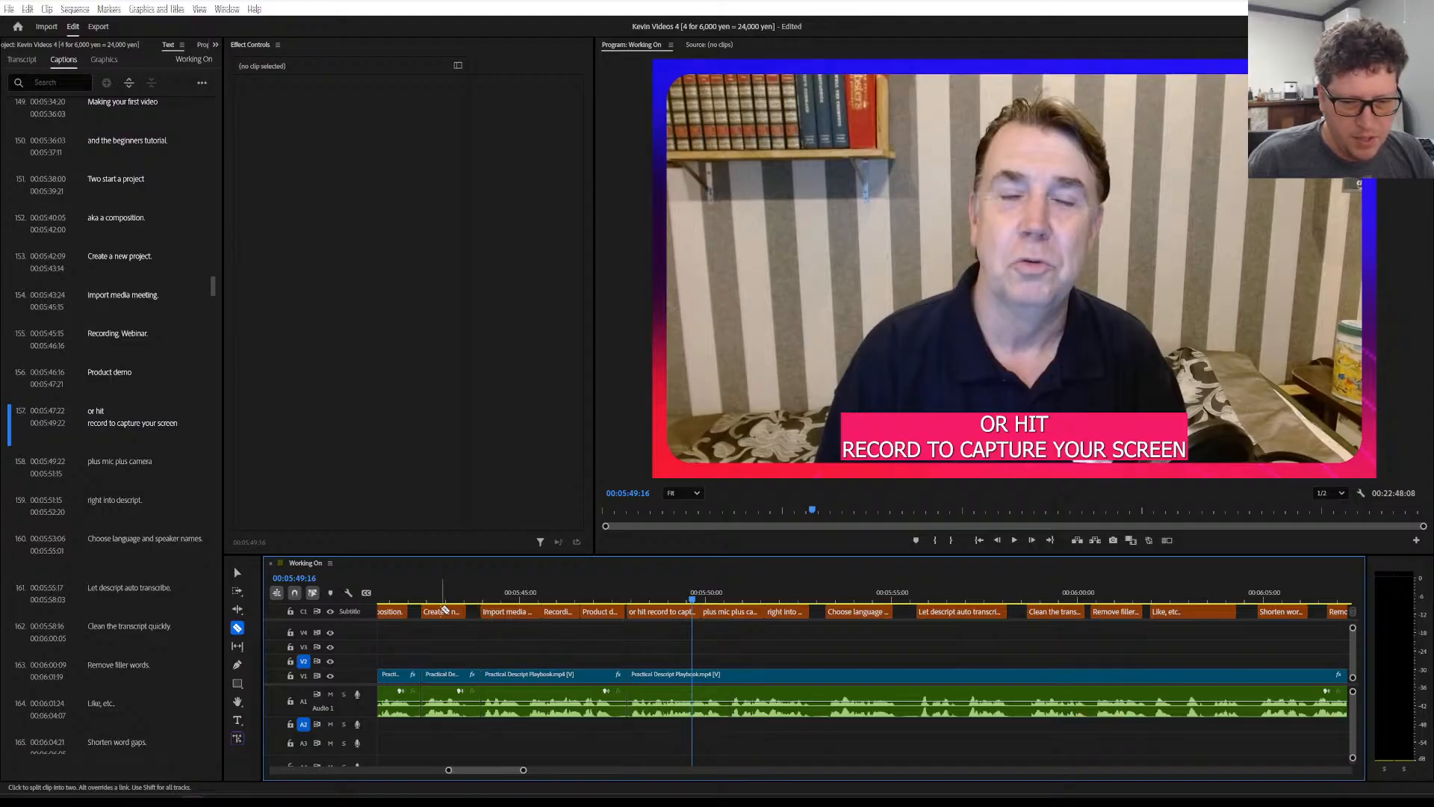
# Check the new segments, play on from "or hit record to capture your screen", and split the clip at the start of "Choose language and speaker names."
pyautogui.click(442, 595)
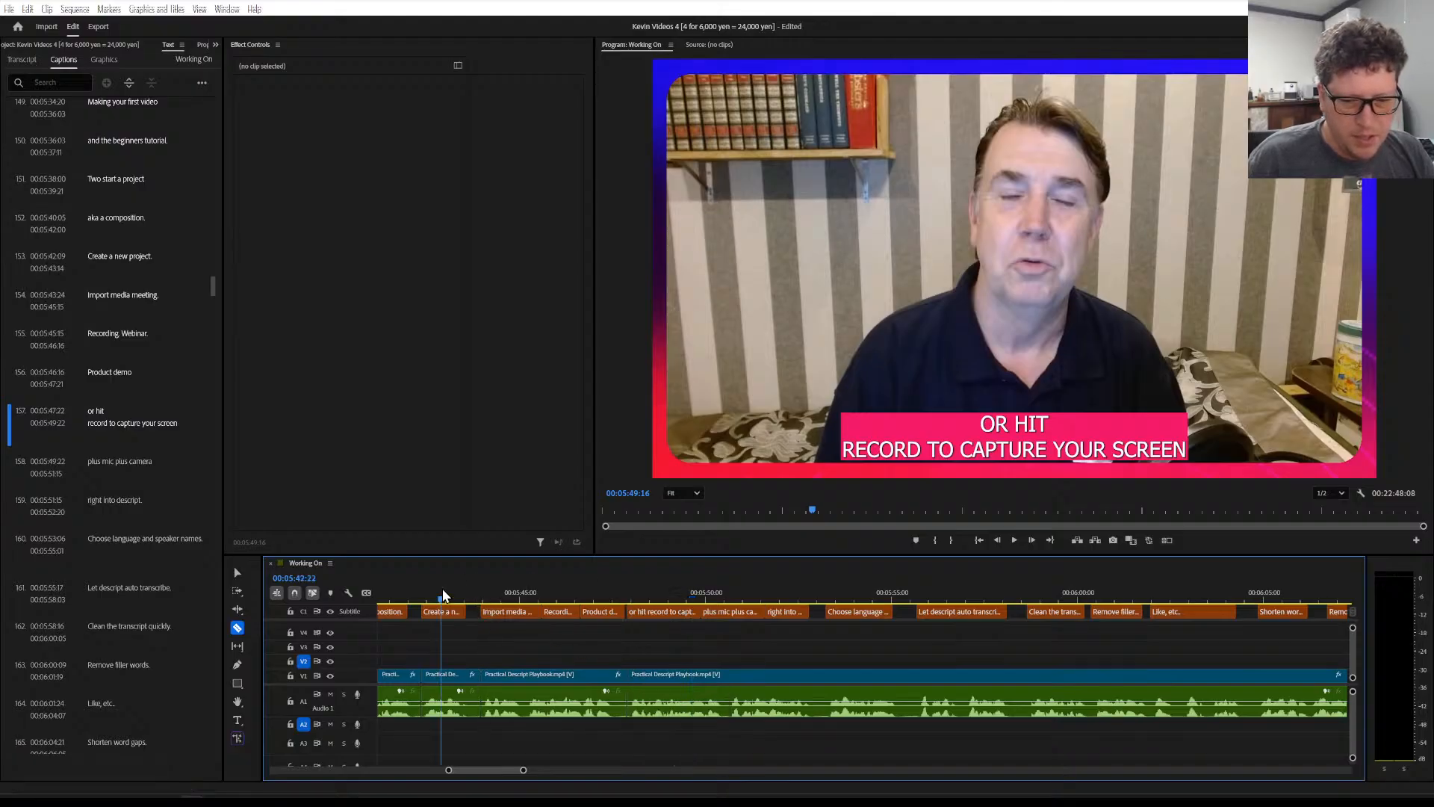
pyautogui.click(498, 592)
pyautogui.click(654, 591)
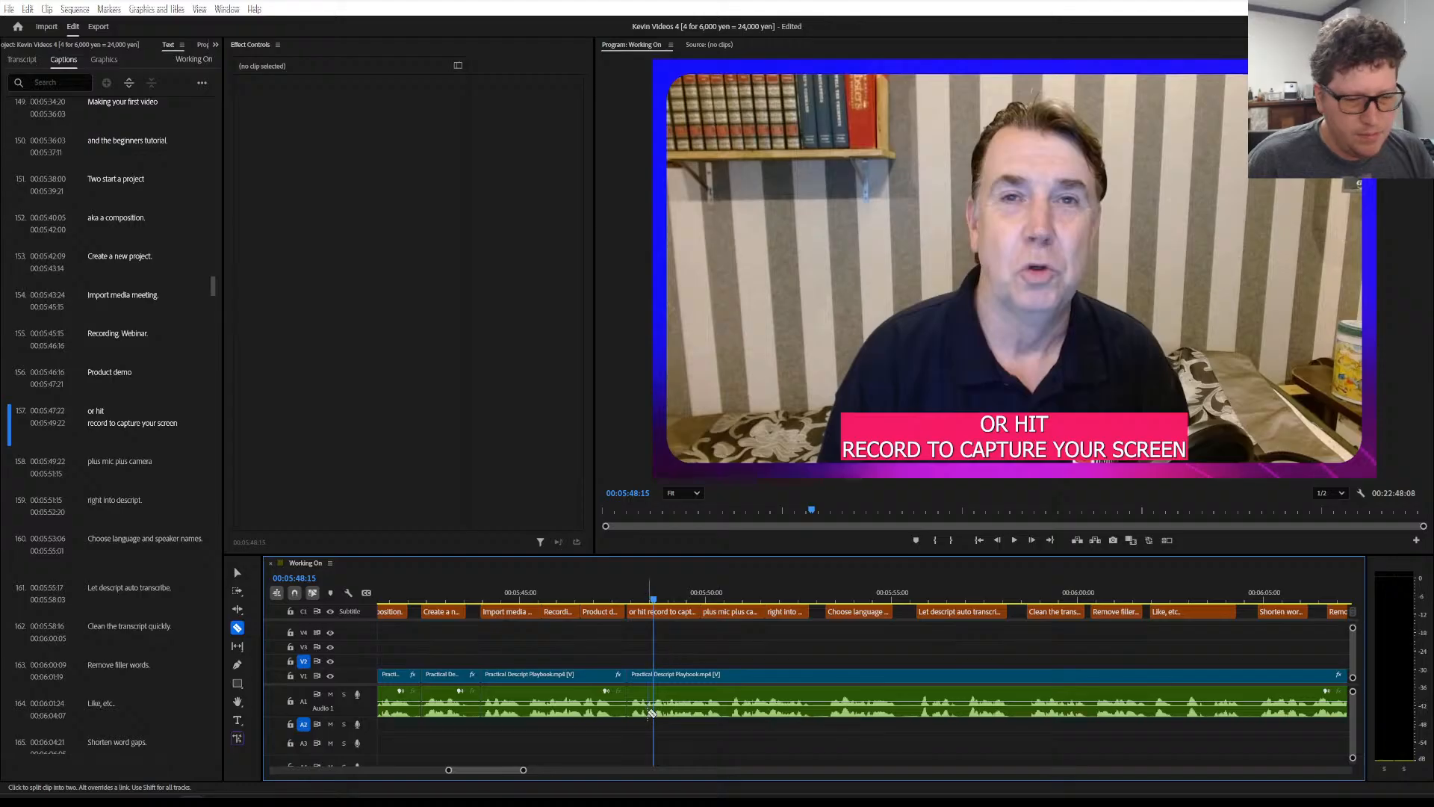
pyautogui.scroll(-3, 670, 692)
pyautogui.press('space')
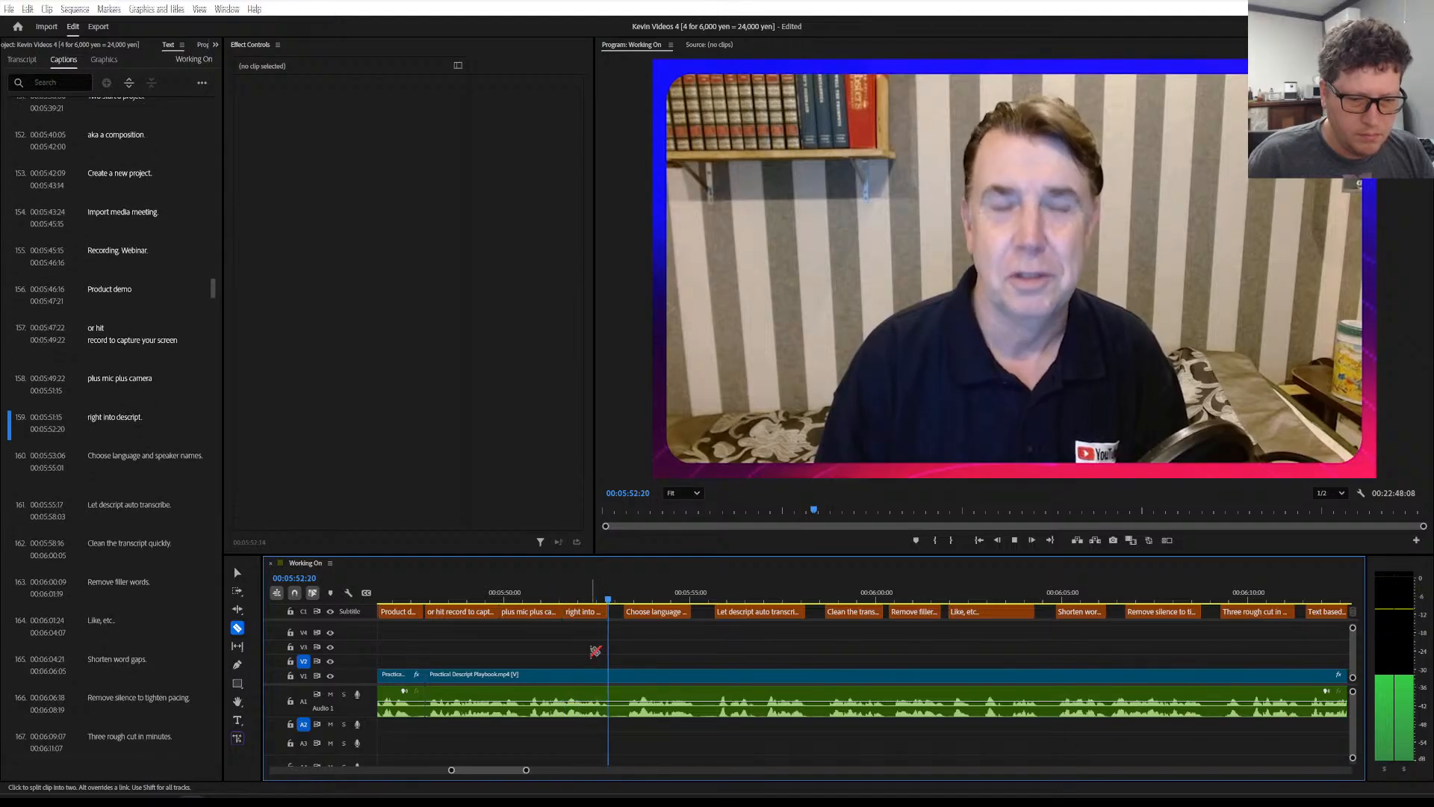
pyautogui.press('space')
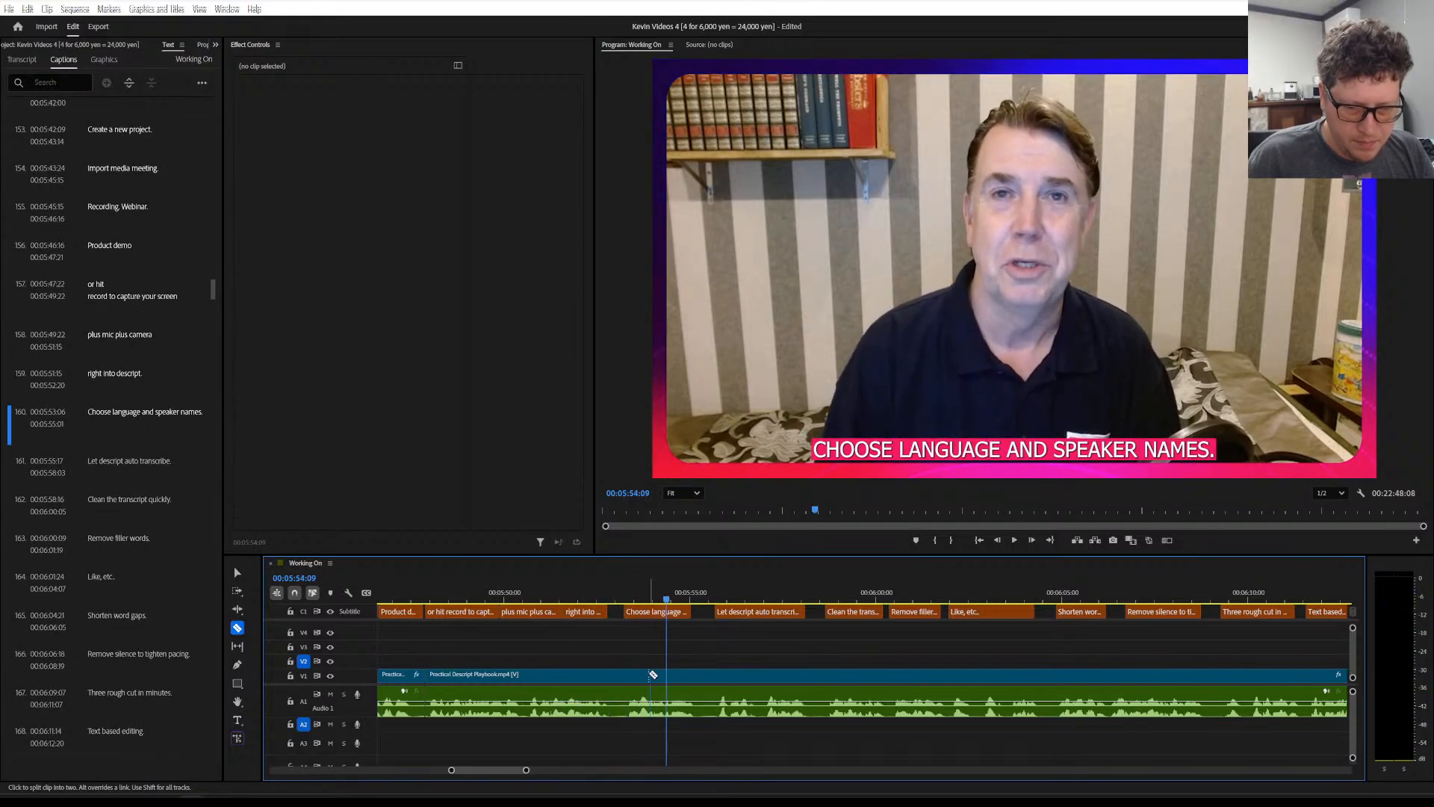
pyautogui.click(631, 675)
# Play and replay the following passage, and split the clip at the starts of the "Let descript auto transcribe." and "Clean the transcript quickly." captions
pyautogui.scroll(-3, 641, 676)
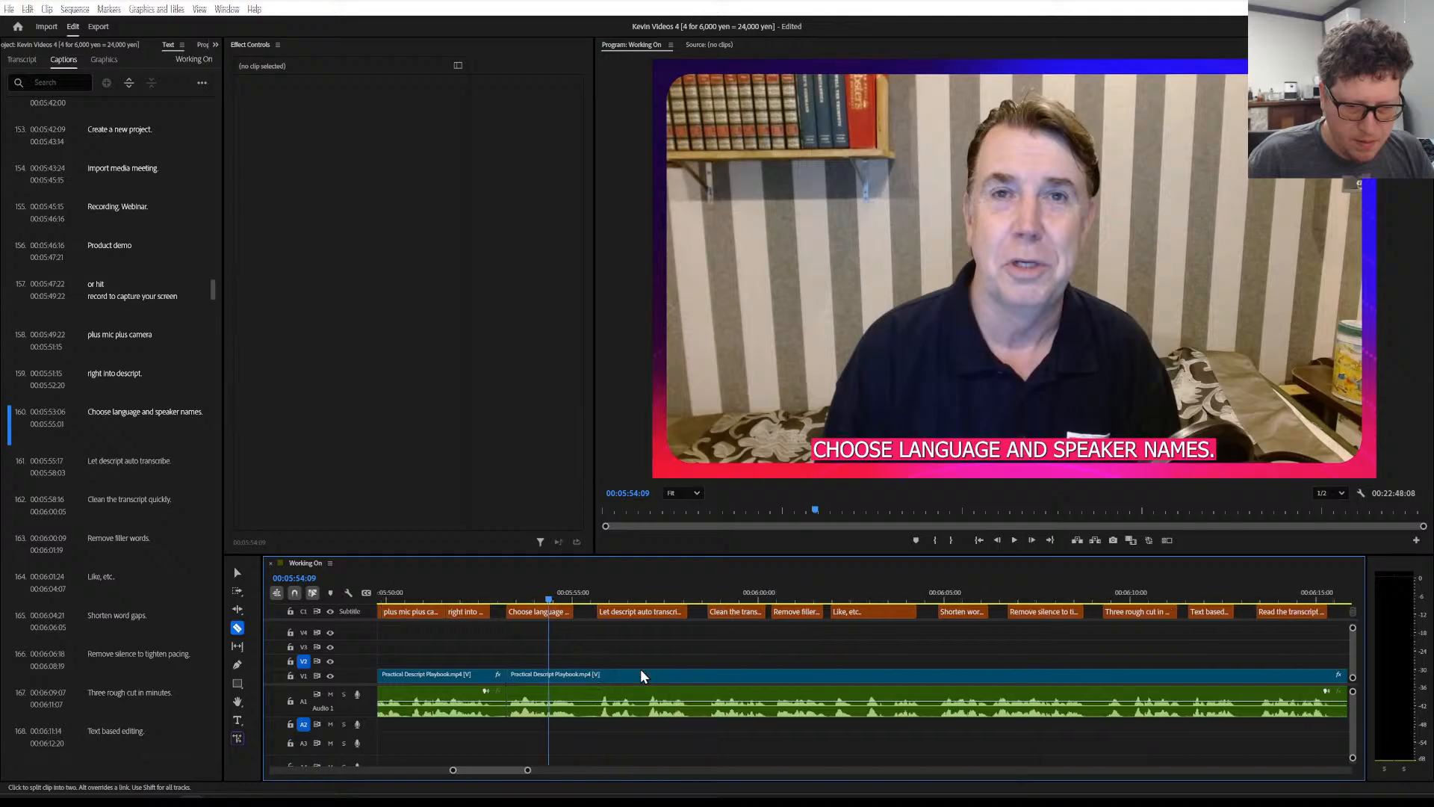
pyautogui.press('space')
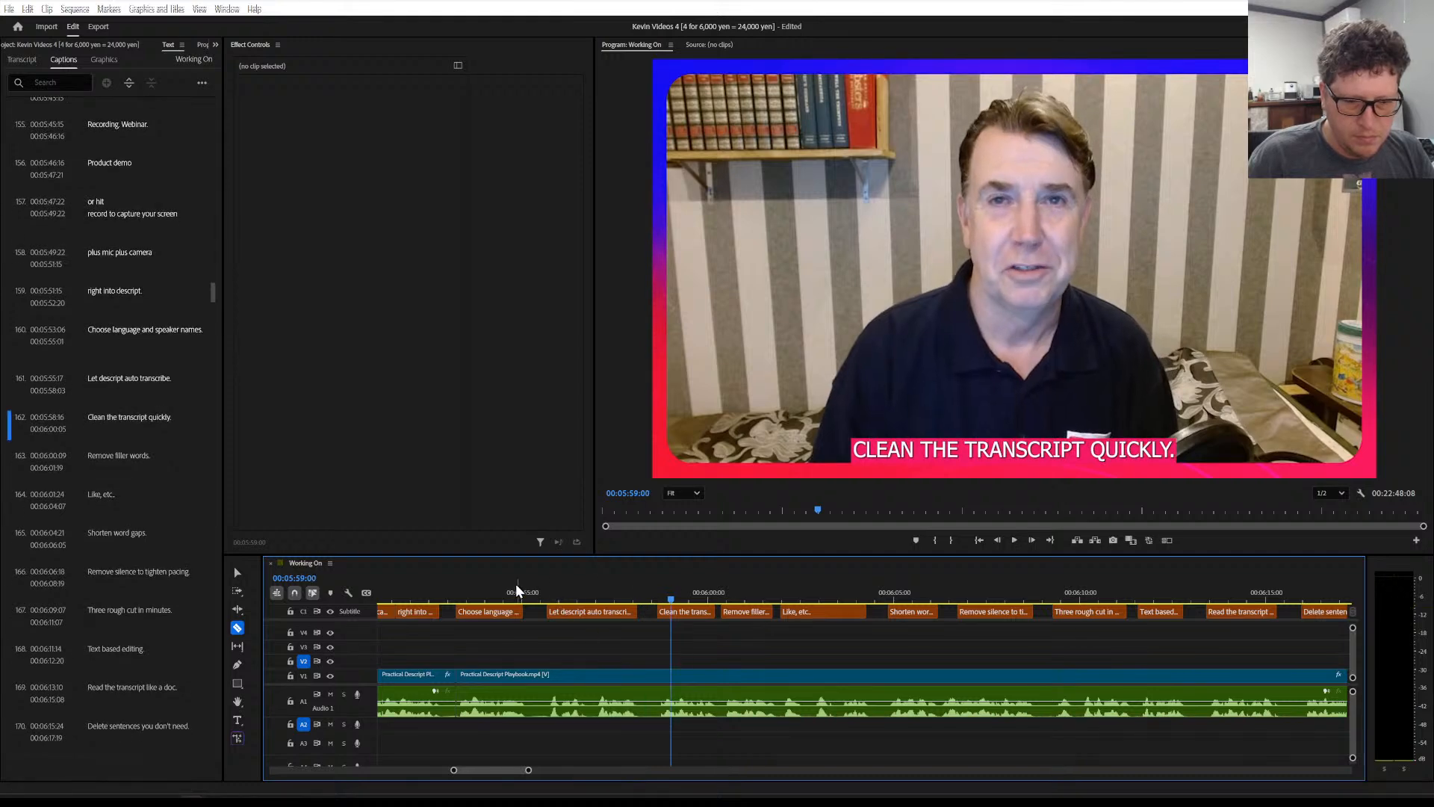
pyautogui.moveTo(516, 590); pyautogui.dragTo(499, 590)
pyautogui.press('space')
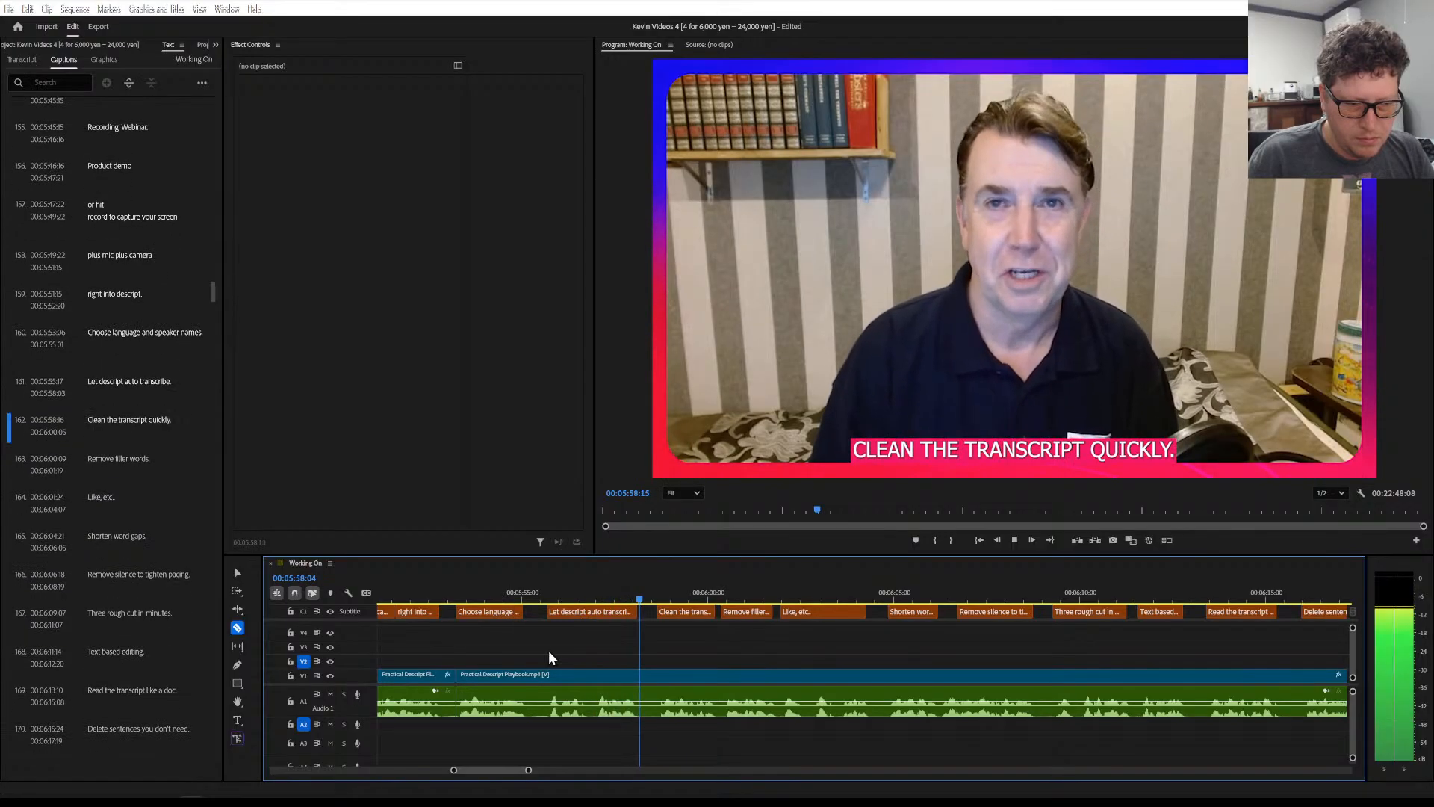
pyautogui.press('space')
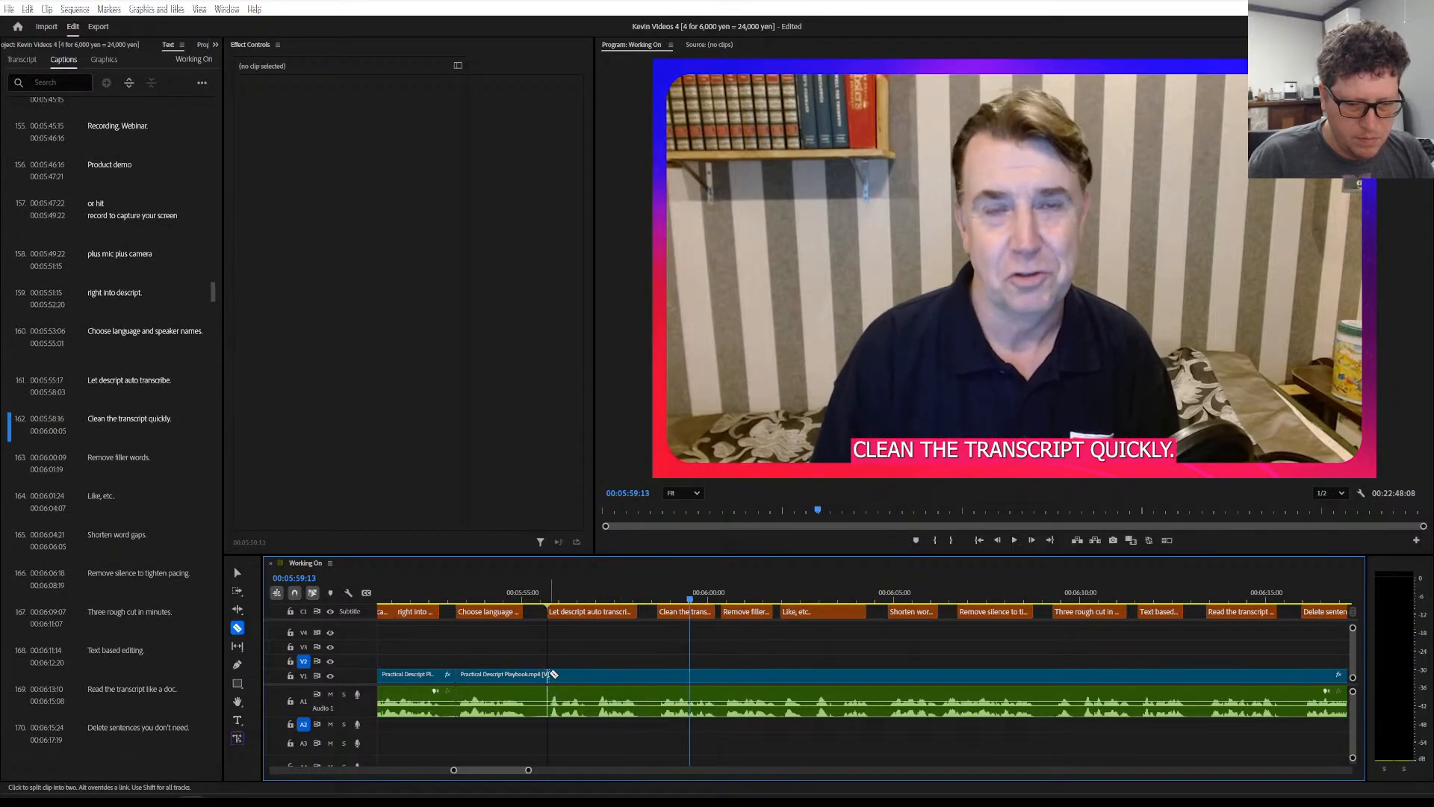
pyautogui.click(547, 675)
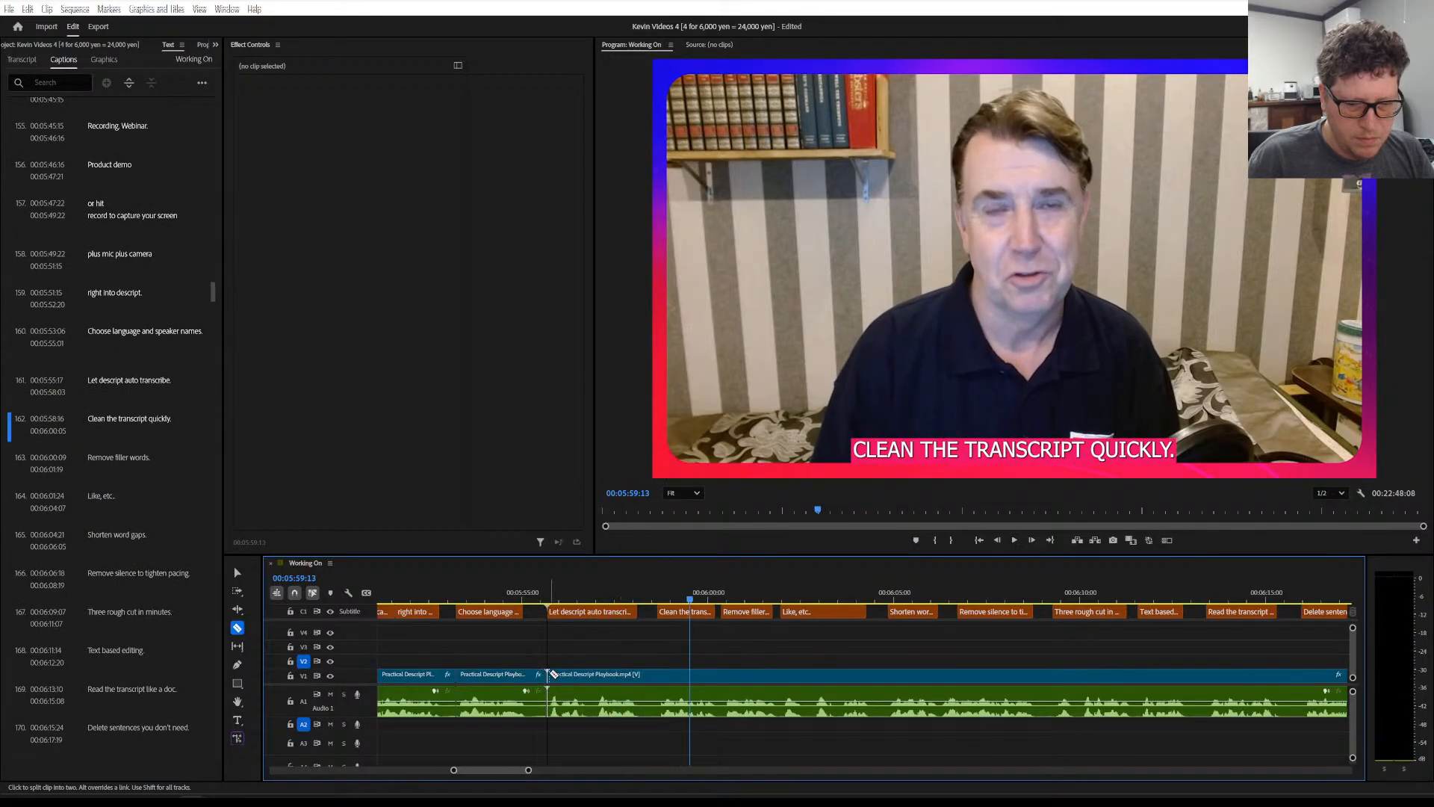
pyautogui.click(657, 679)
# Play onward and split the clip at the starts of the "Shorten word gaps." and "Three rough cut in minutes." captions
pyautogui.scroll(-2, 659, 680)
pyautogui.press('space')
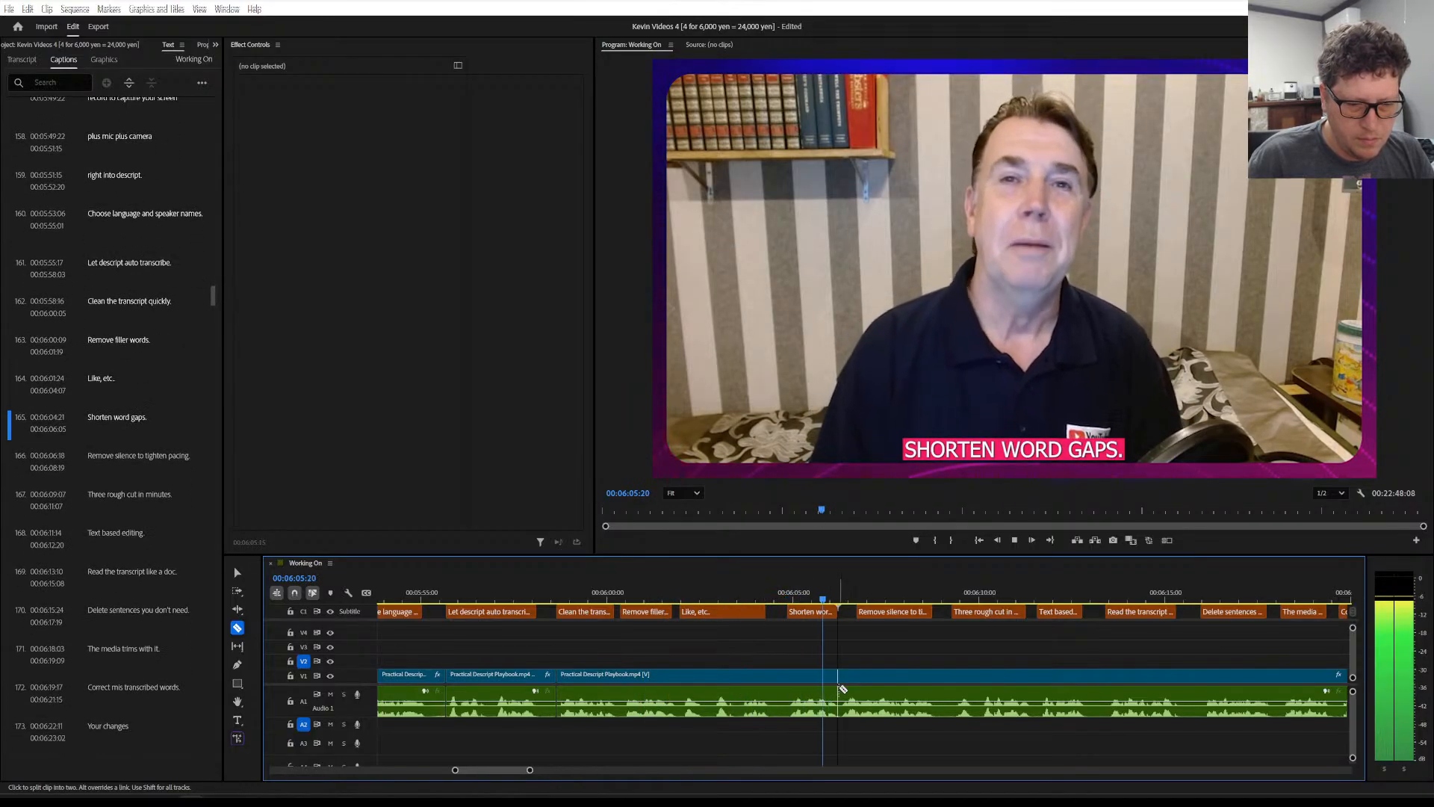
pyautogui.press('space')
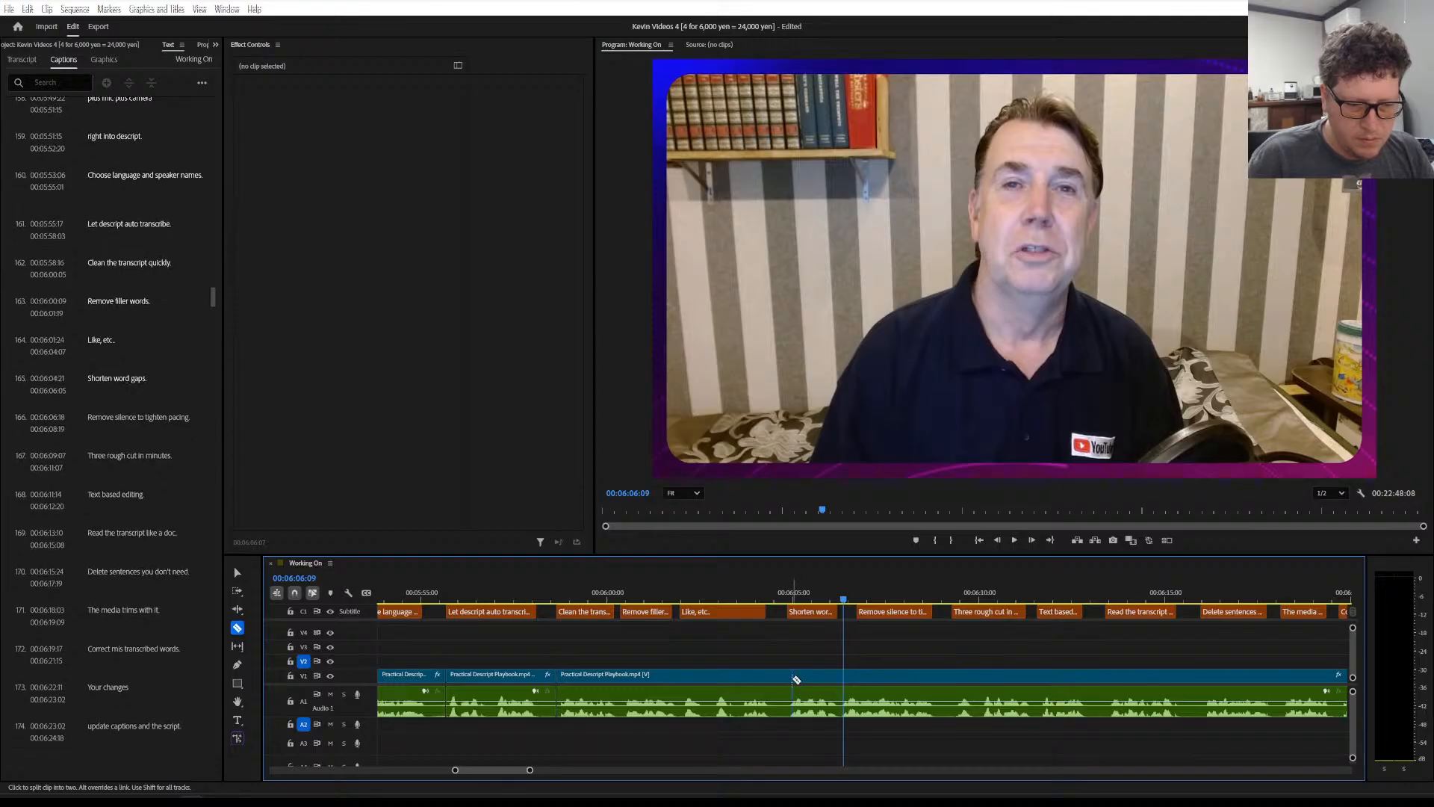
pyautogui.click(789, 676)
pyautogui.scroll(-3, 792, 672)
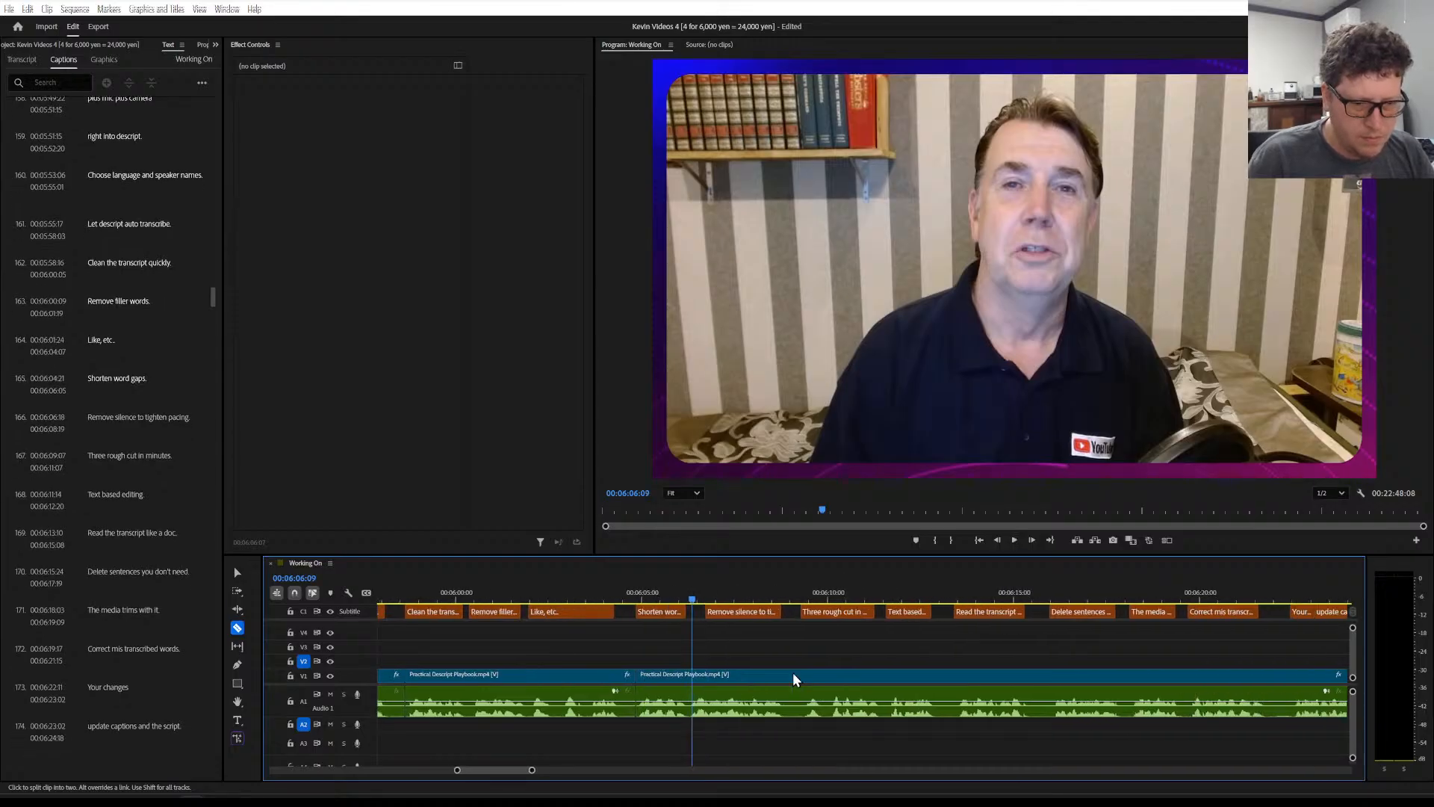
pyautogui.press('space')
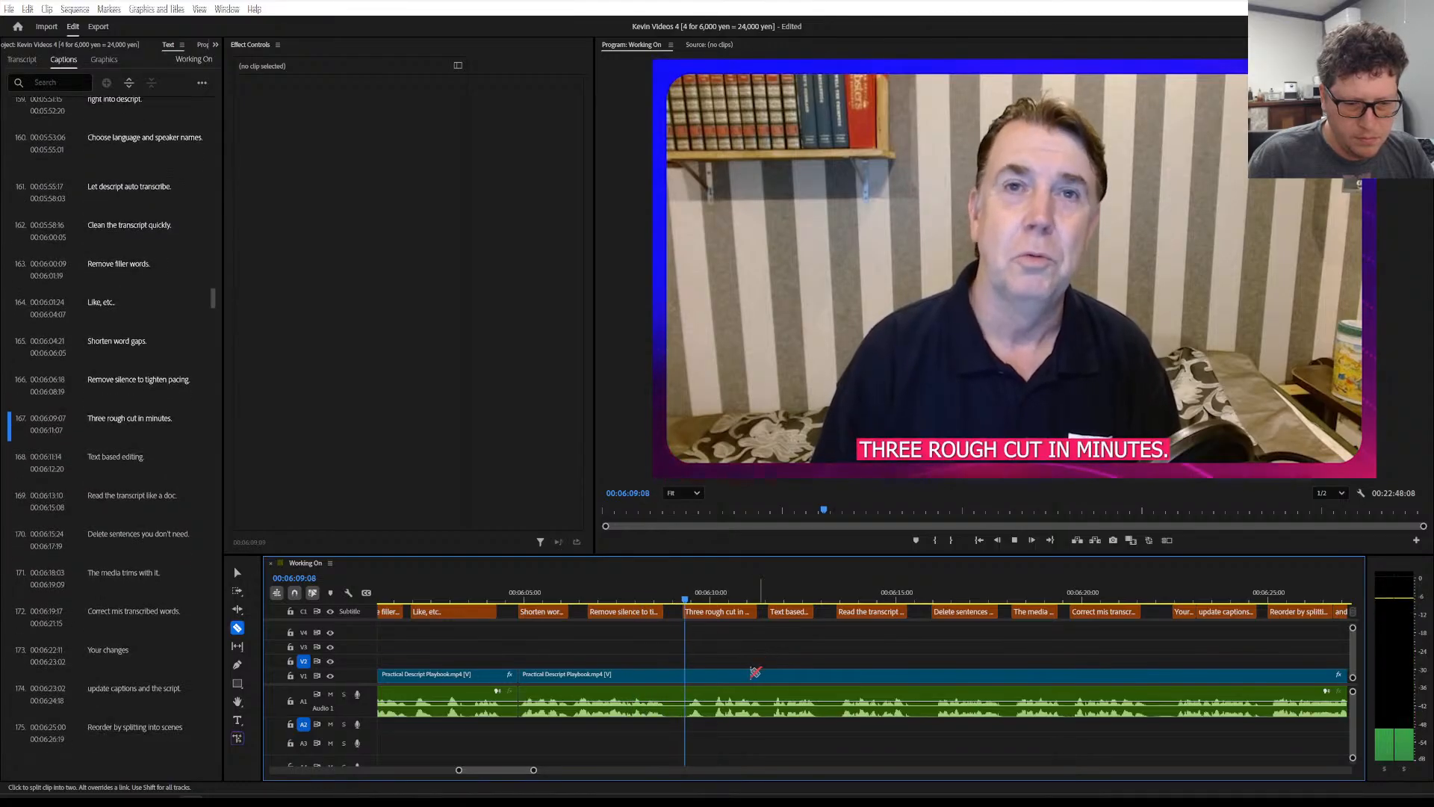
pyautogui.press('space')
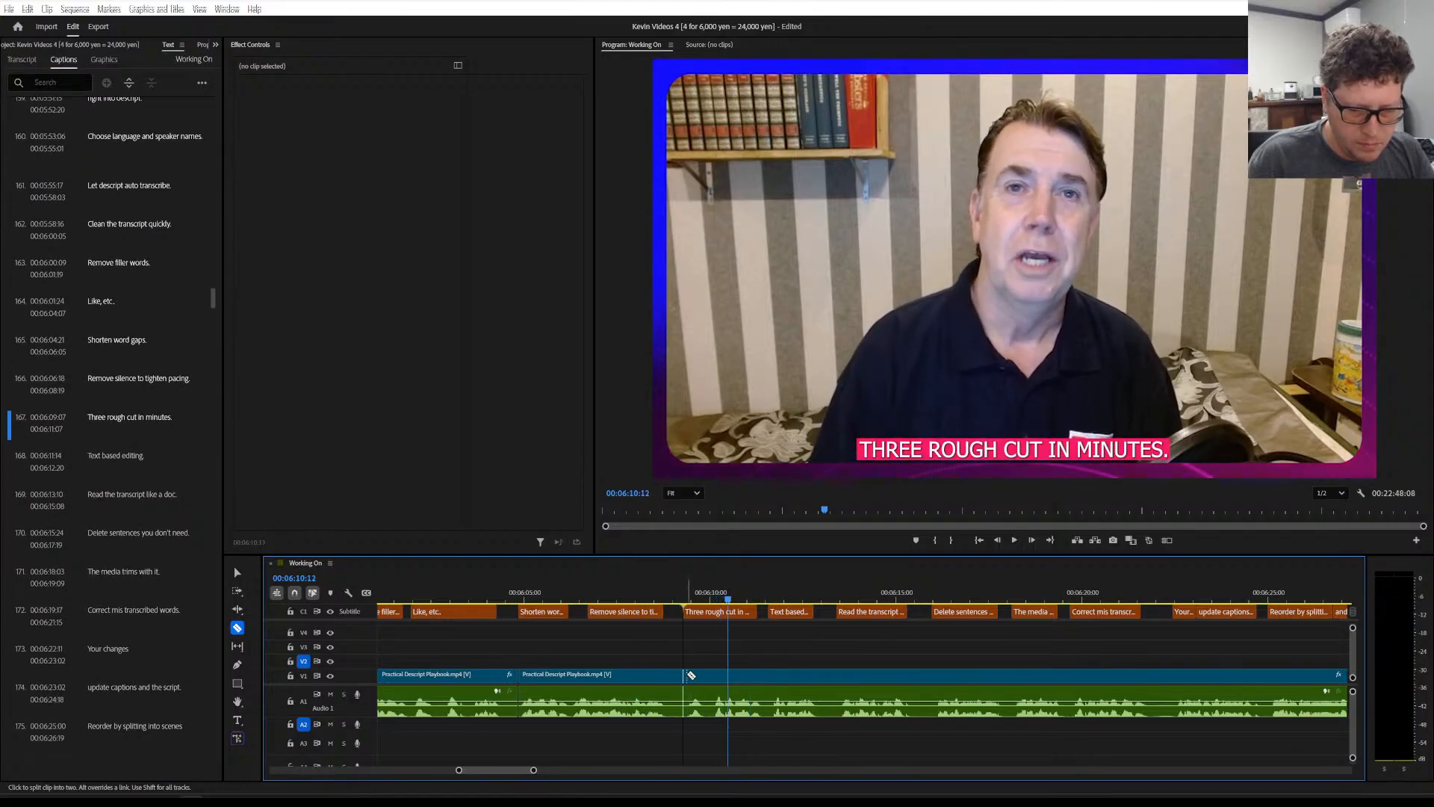
pyautogui.click(690, 675)
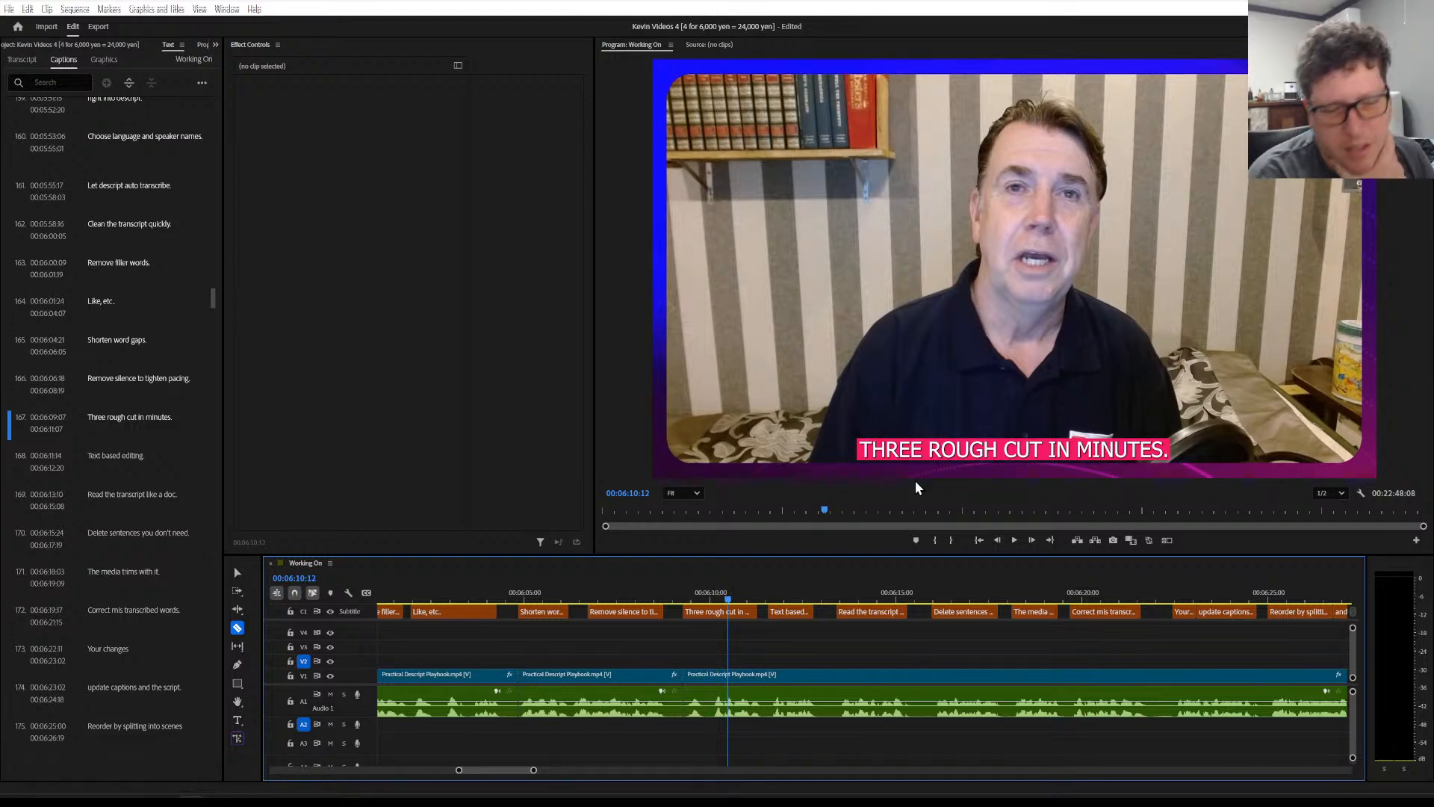
# Set the Program monitor's zoom level back to Fit and save the project
pyautogui.scroll(-3, 916, 481)
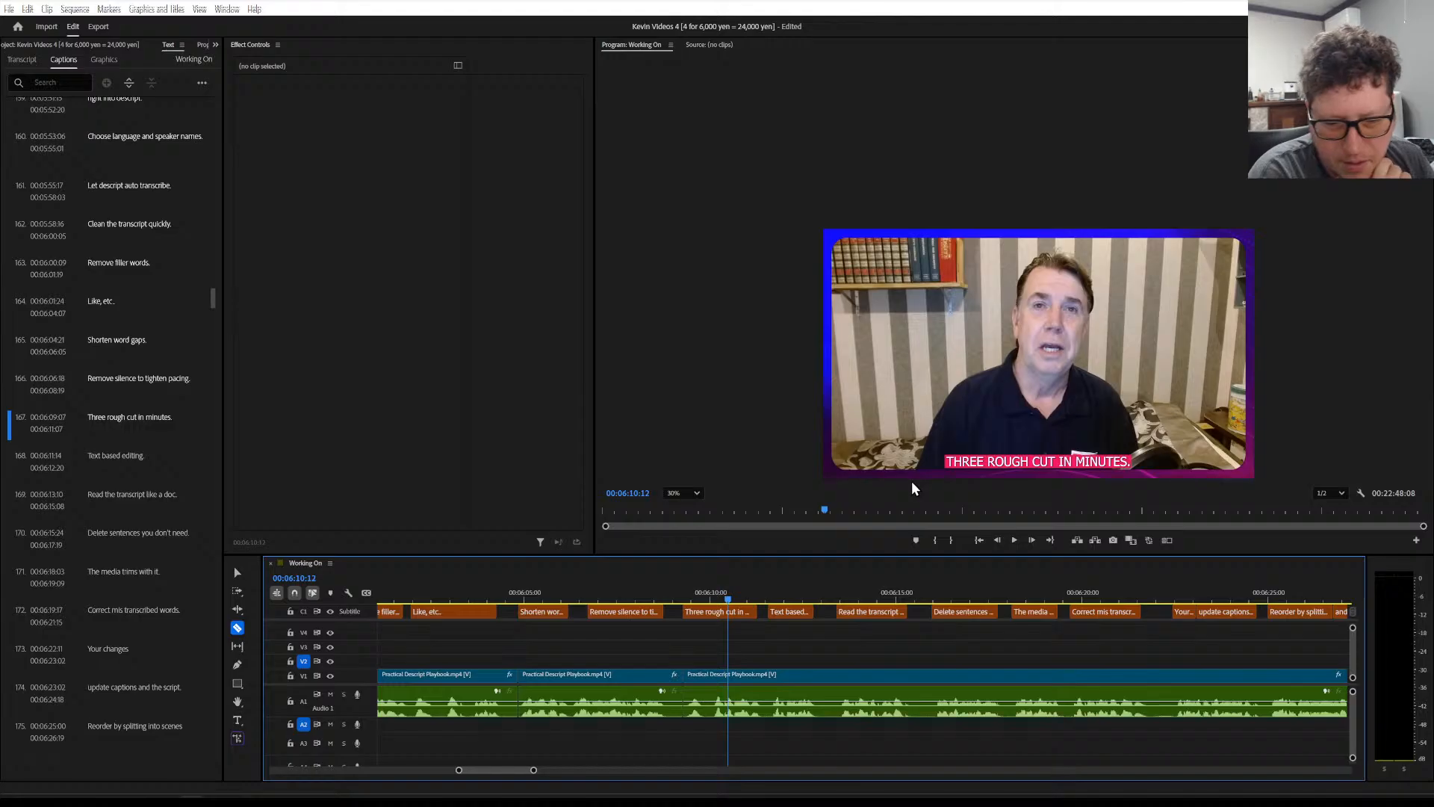
pyautogui.click(687, 494)
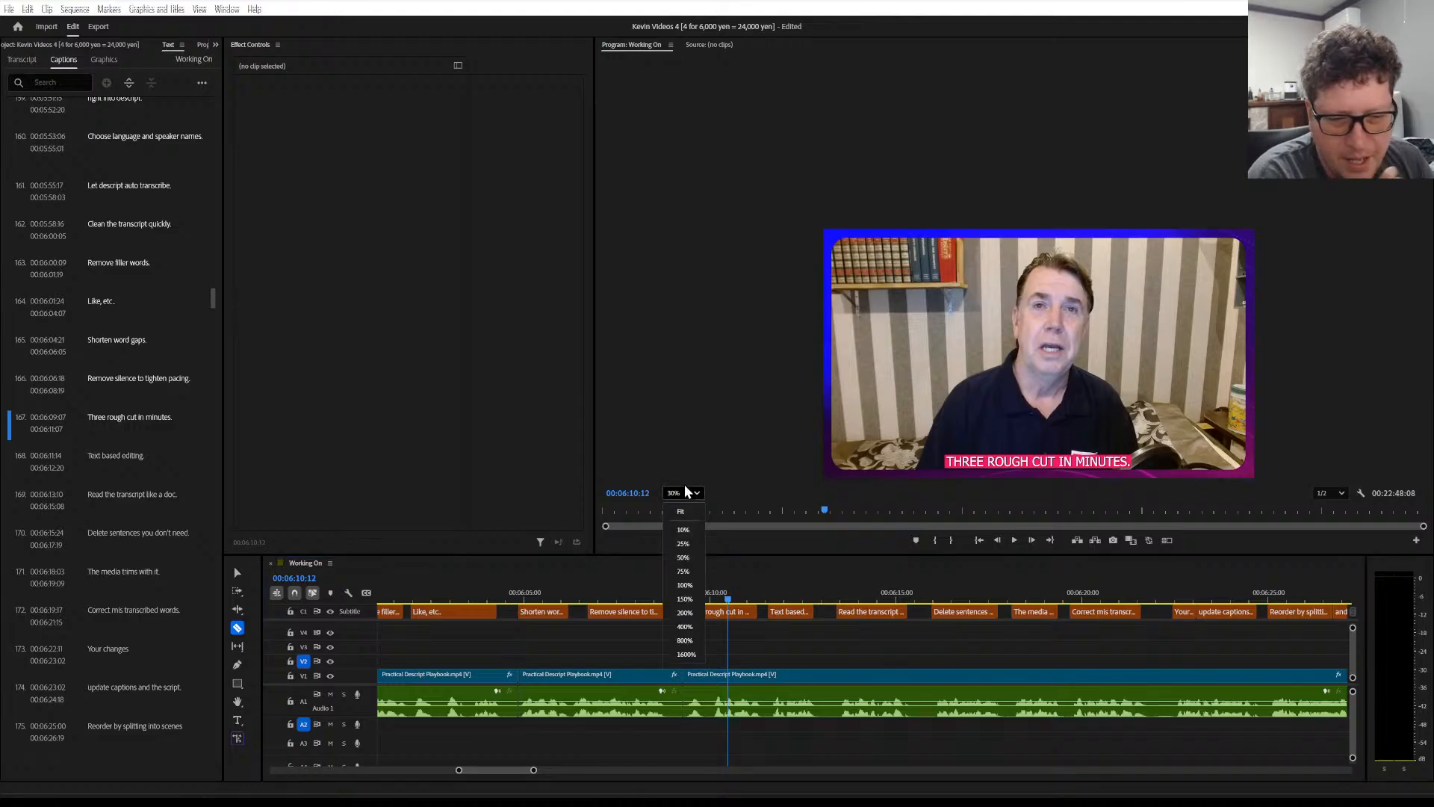
pyautogui.click(688, 513)
pyautogui.scroll(-3, 728, 654)
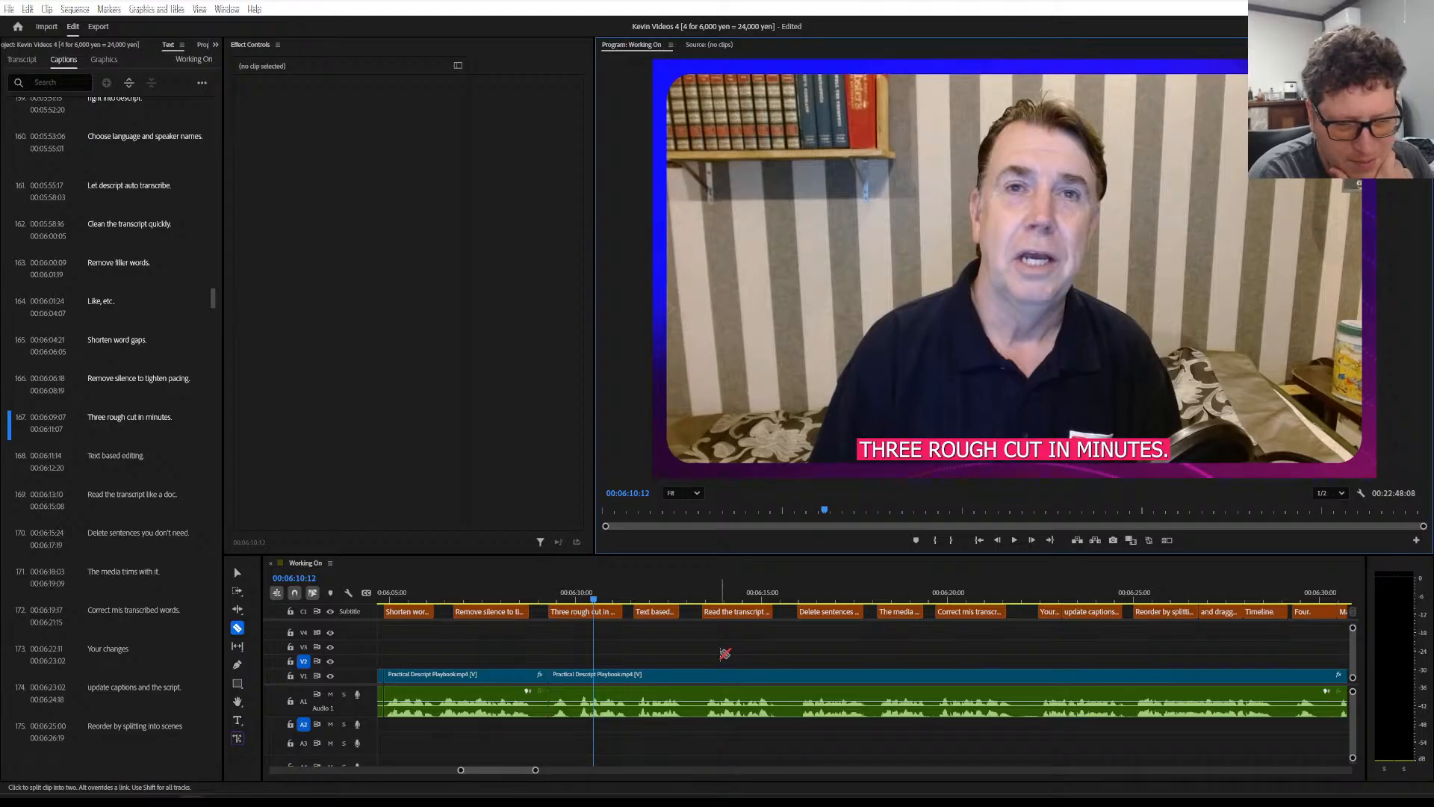
pyautogui.scroll(-1, 725, 654)
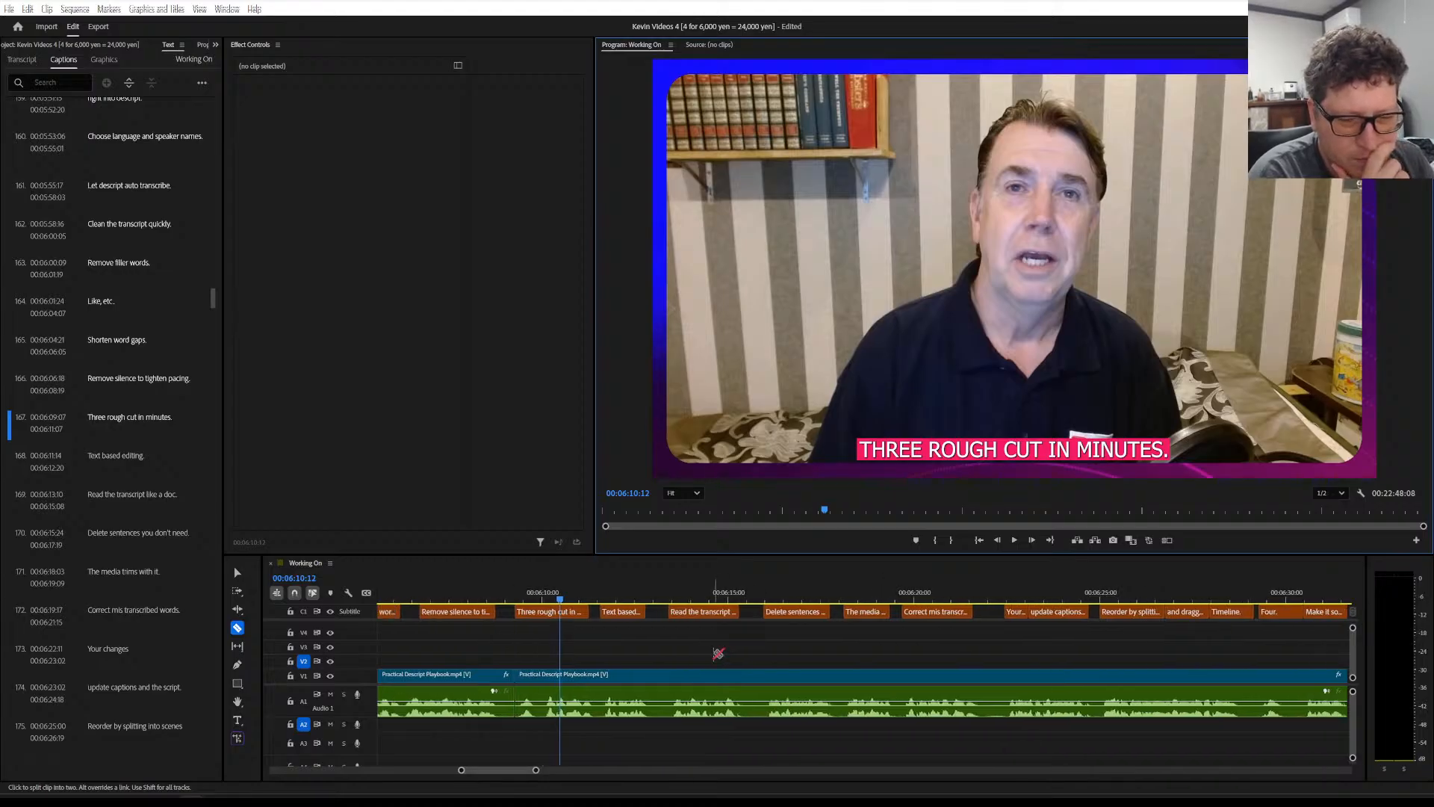
pyautogui.scroll(1, 718, 654)
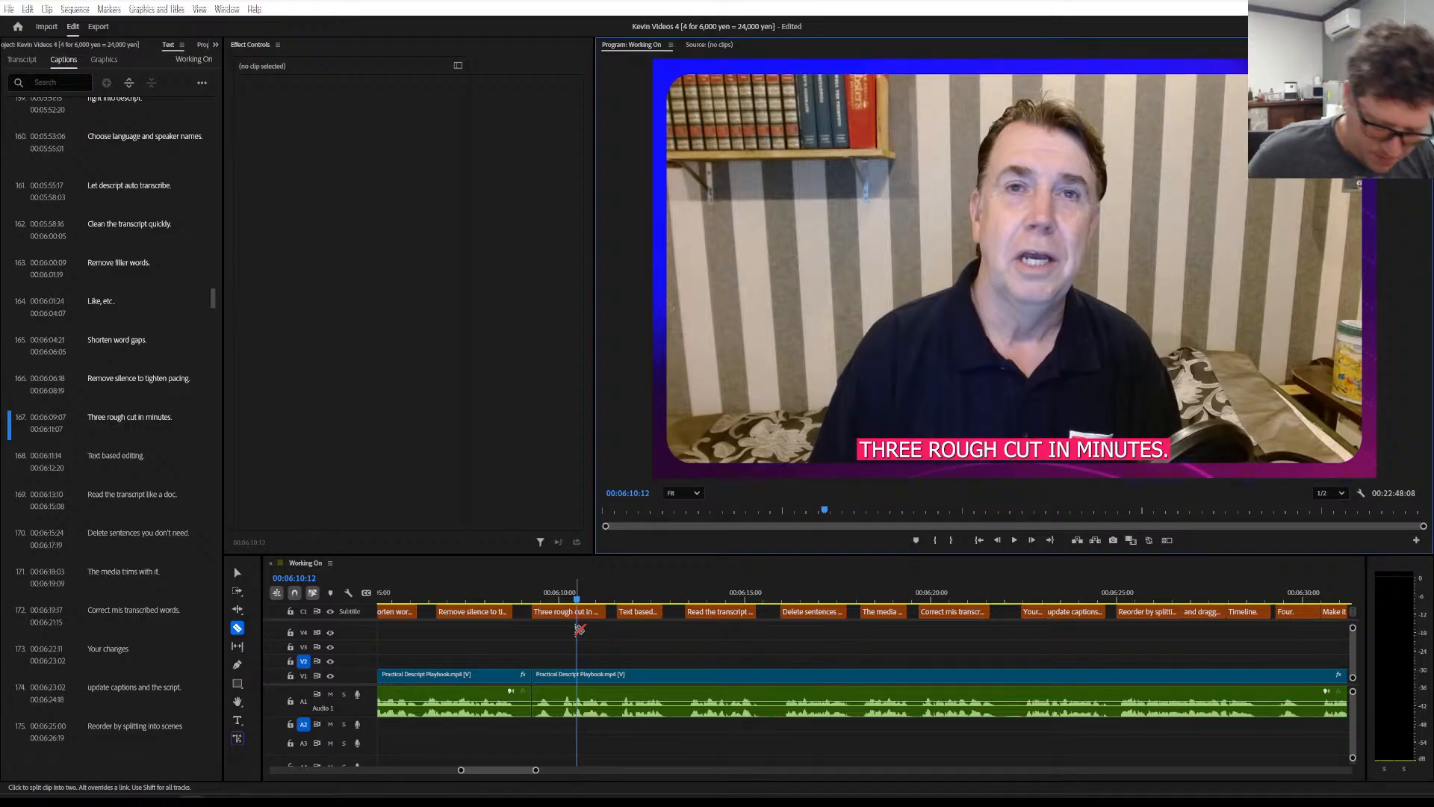
pyautogui.hotkey('ctrl', 's')
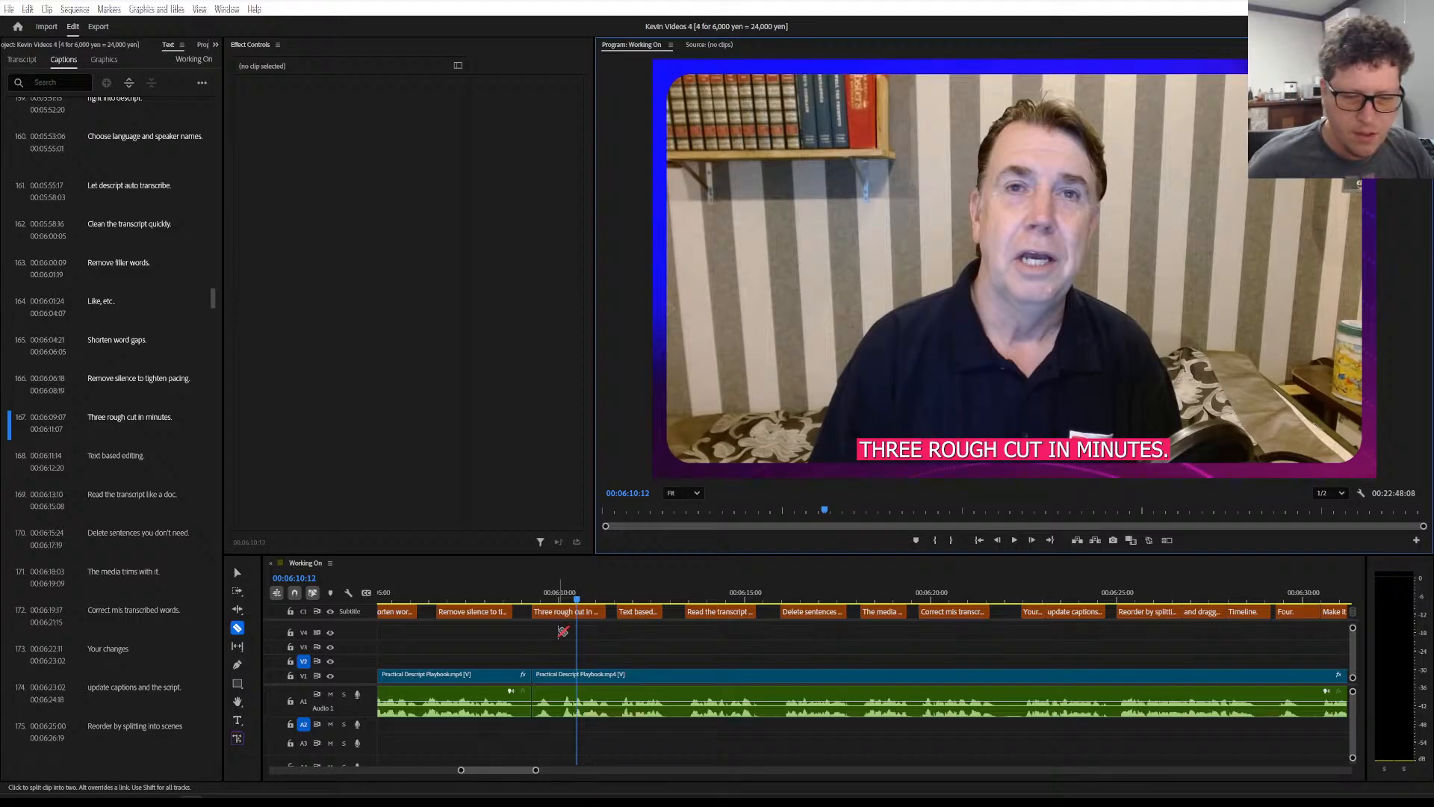
# Play through "Delete sentences you don't need." and split the clip at the start of the "Read the transcript like a doc." caption
pyautogui.scroll(-2, 561, 630)
pyautogui.press('space')
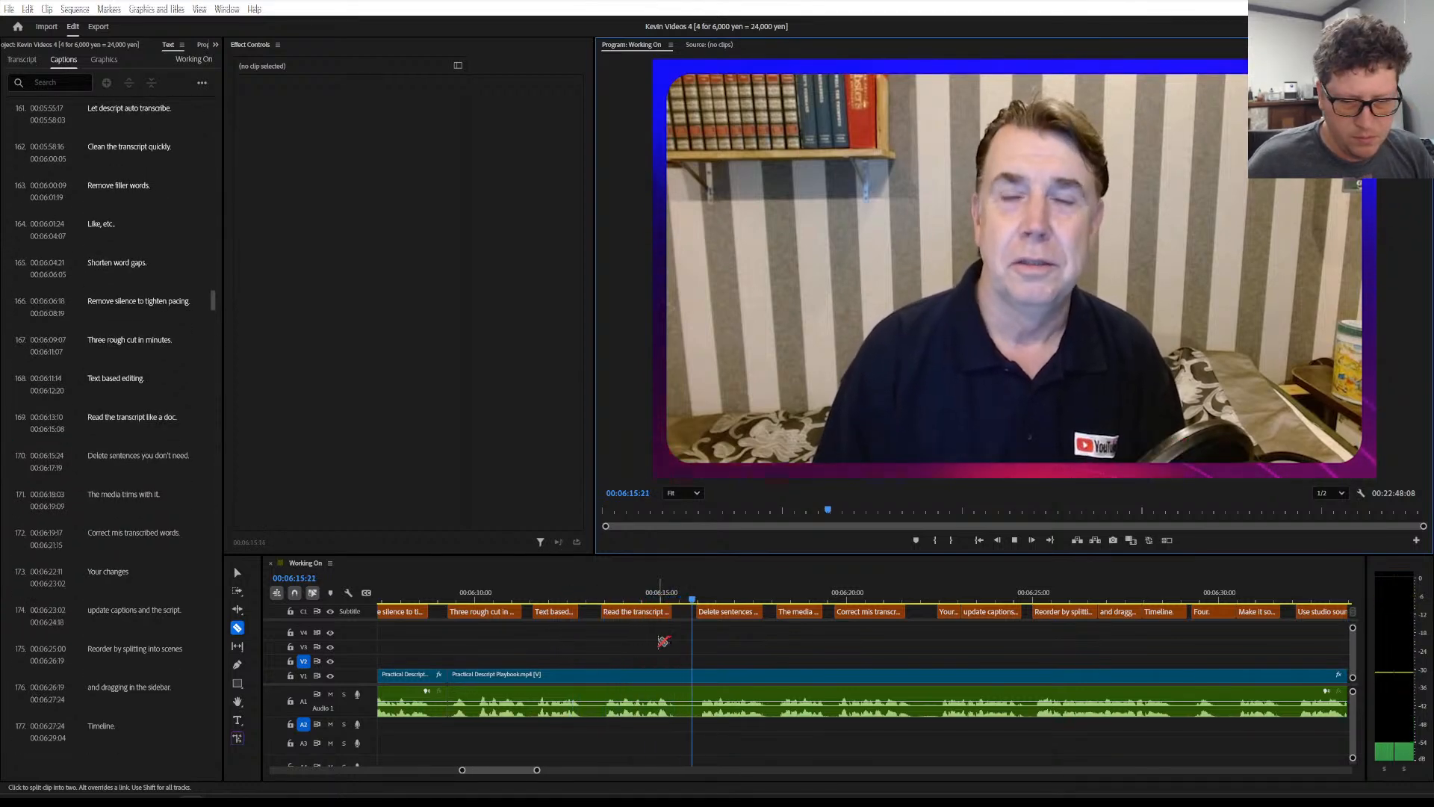
pyautogui.press('space')
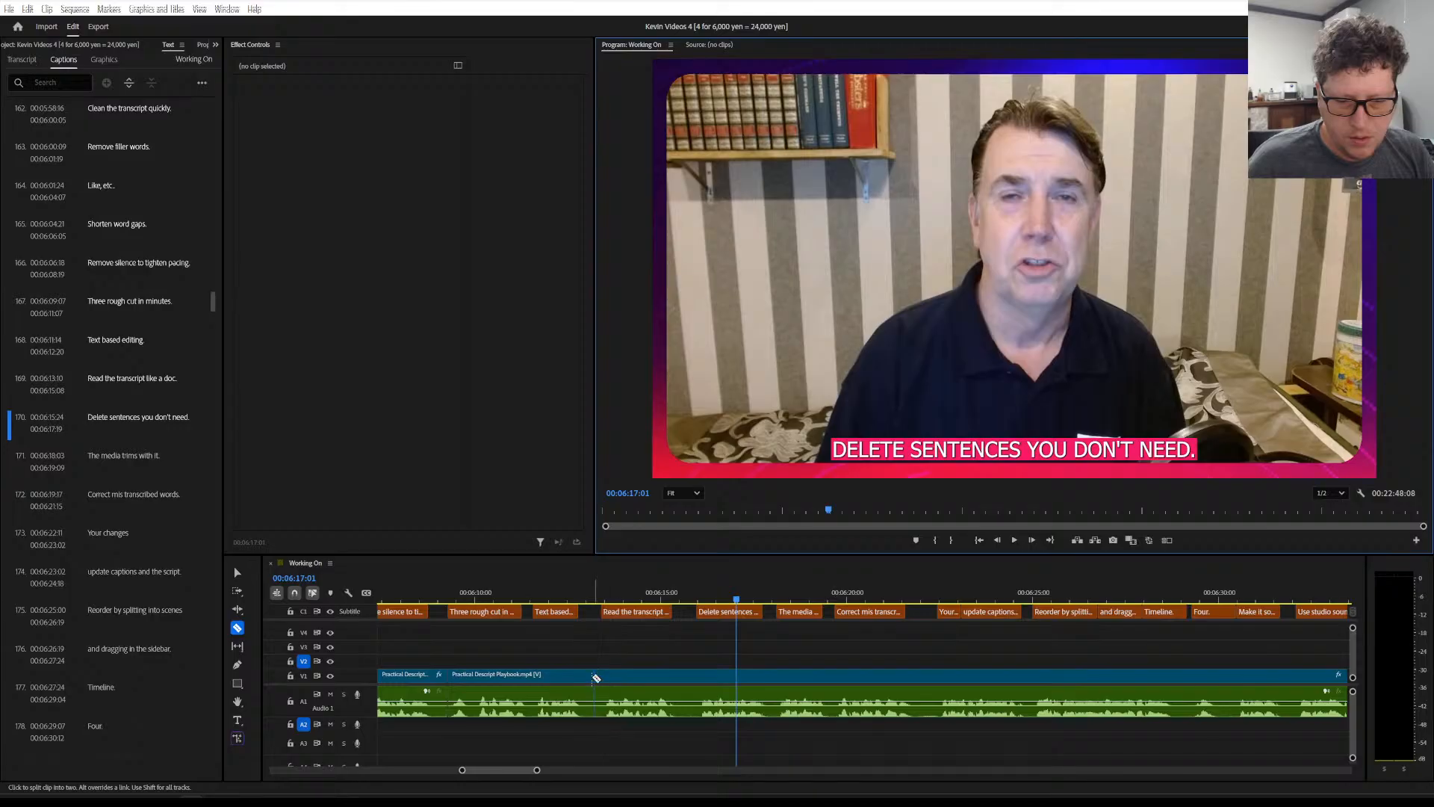
pyautogui.click(564, 595)
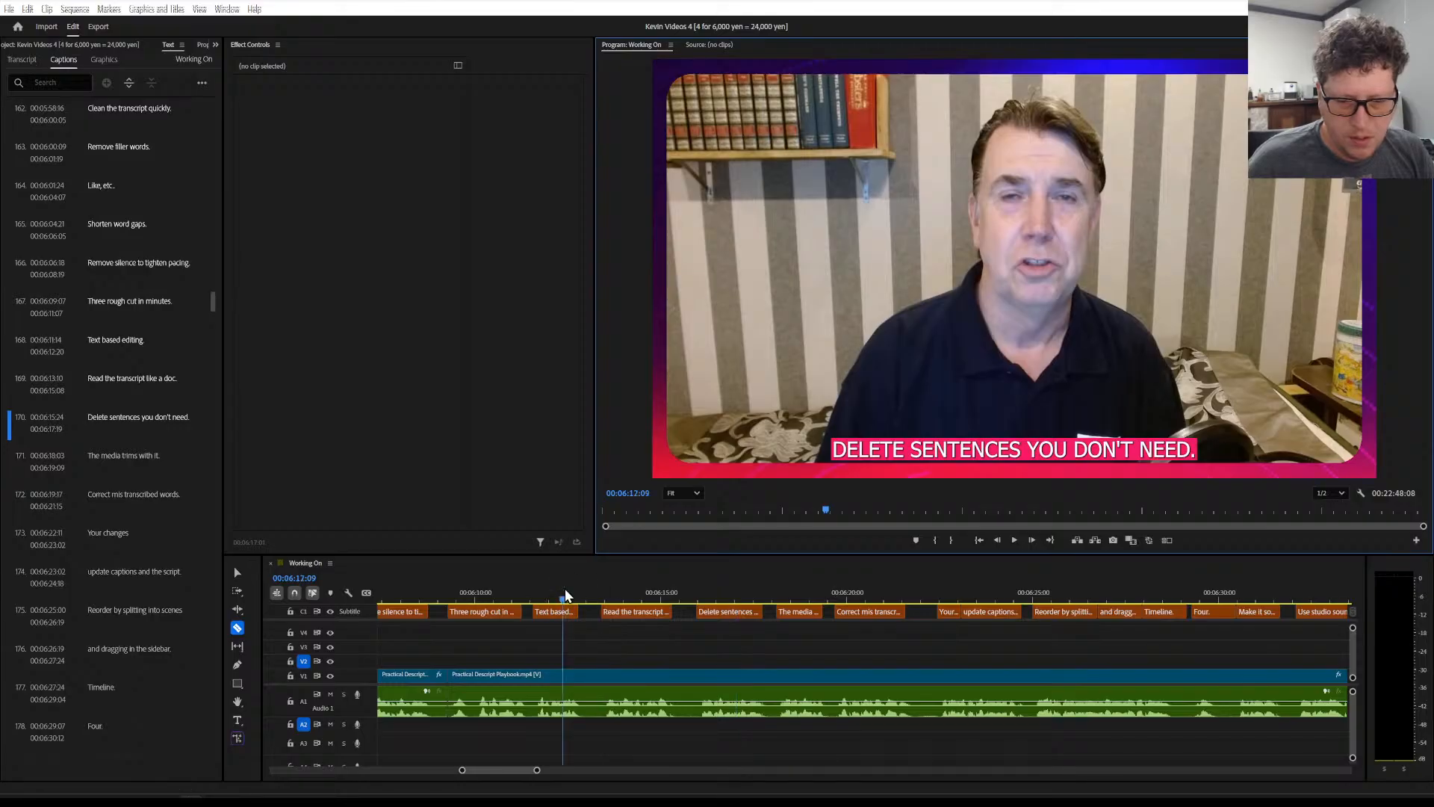
pyautogui.click(603, 675)
# Play onward and split the clip at the starts of the "Delete sentences you don't need." and "Correct mis transcribed words." captions
pyautogui.scroll(-3, 647, 634)
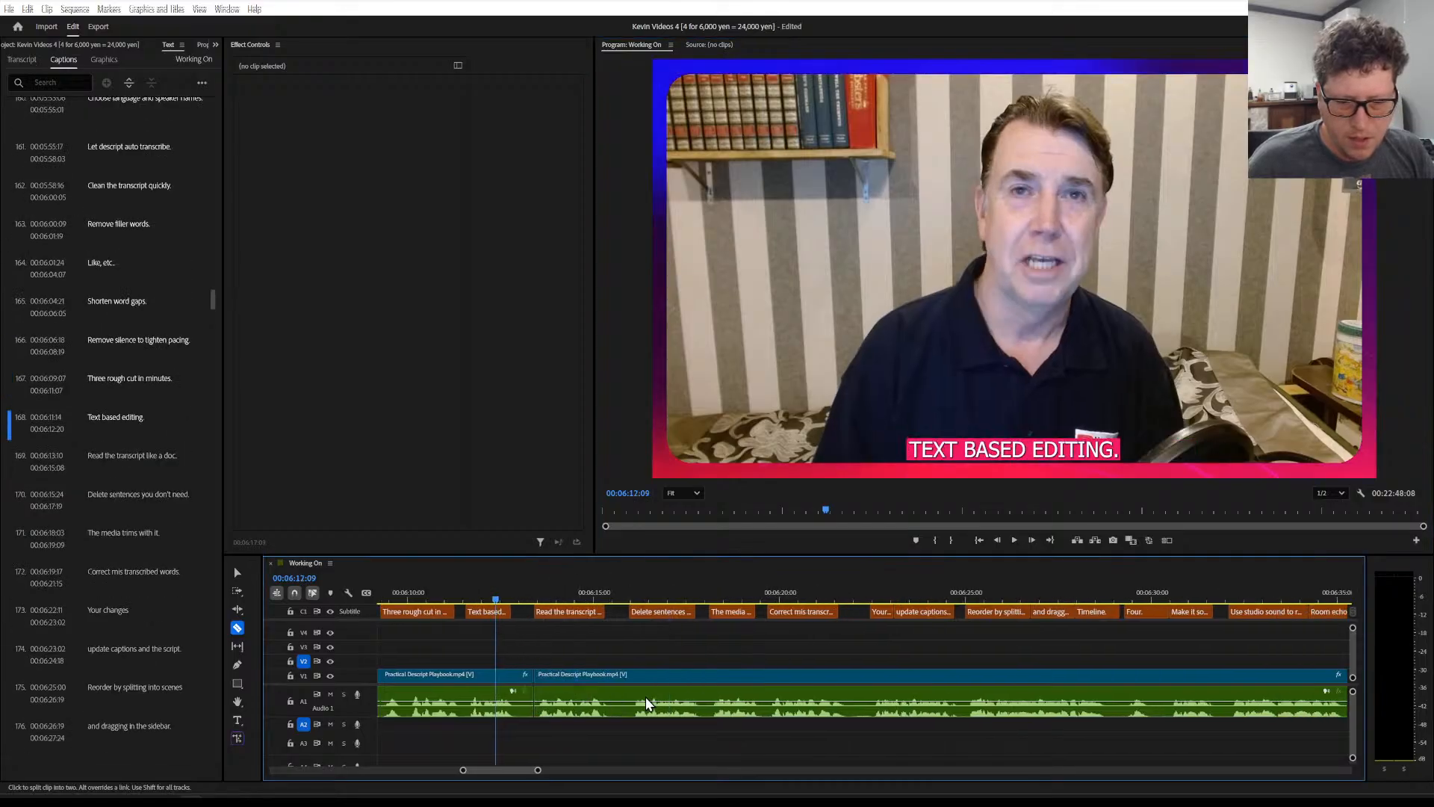
pyautogui.press('space')
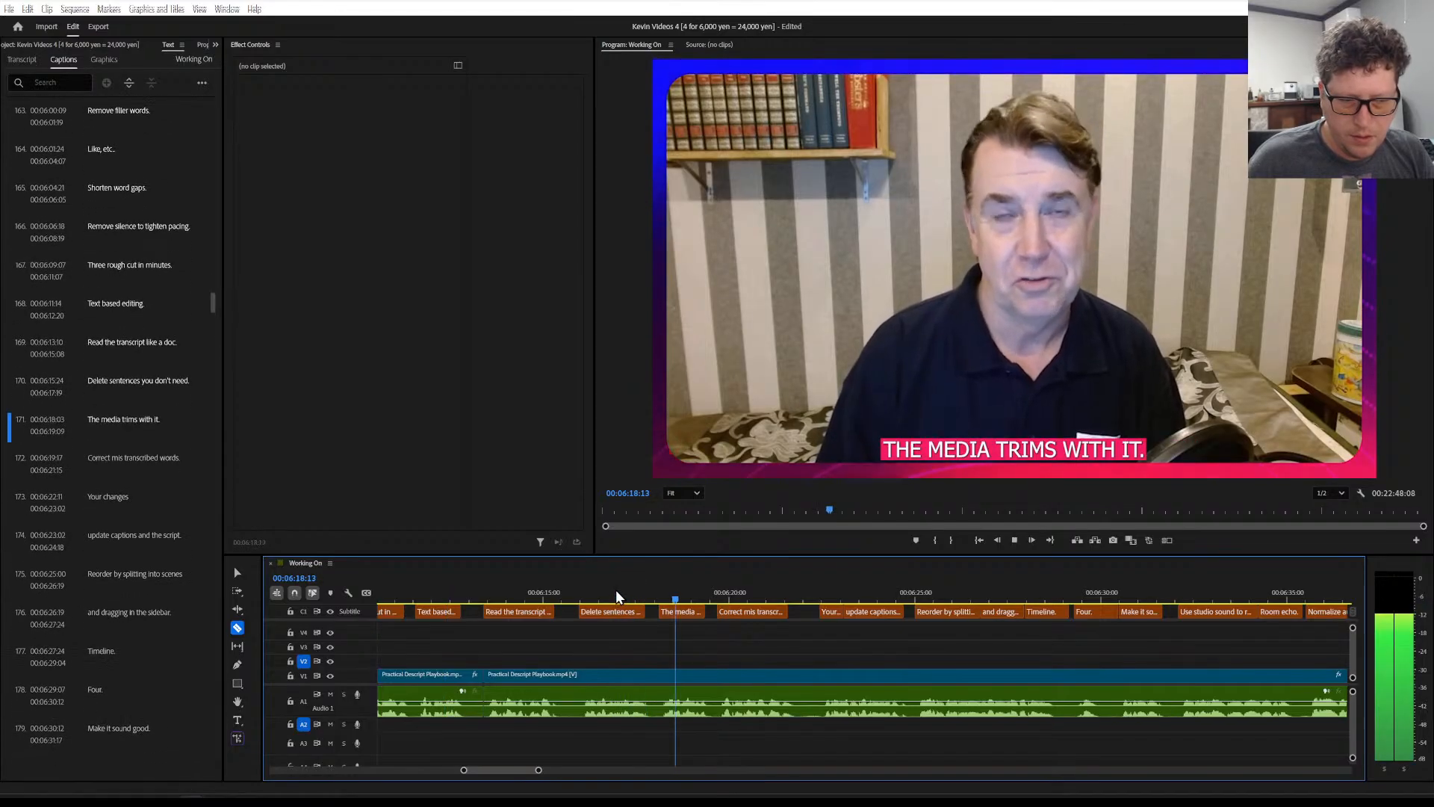
pyautogui.click(600, 675)
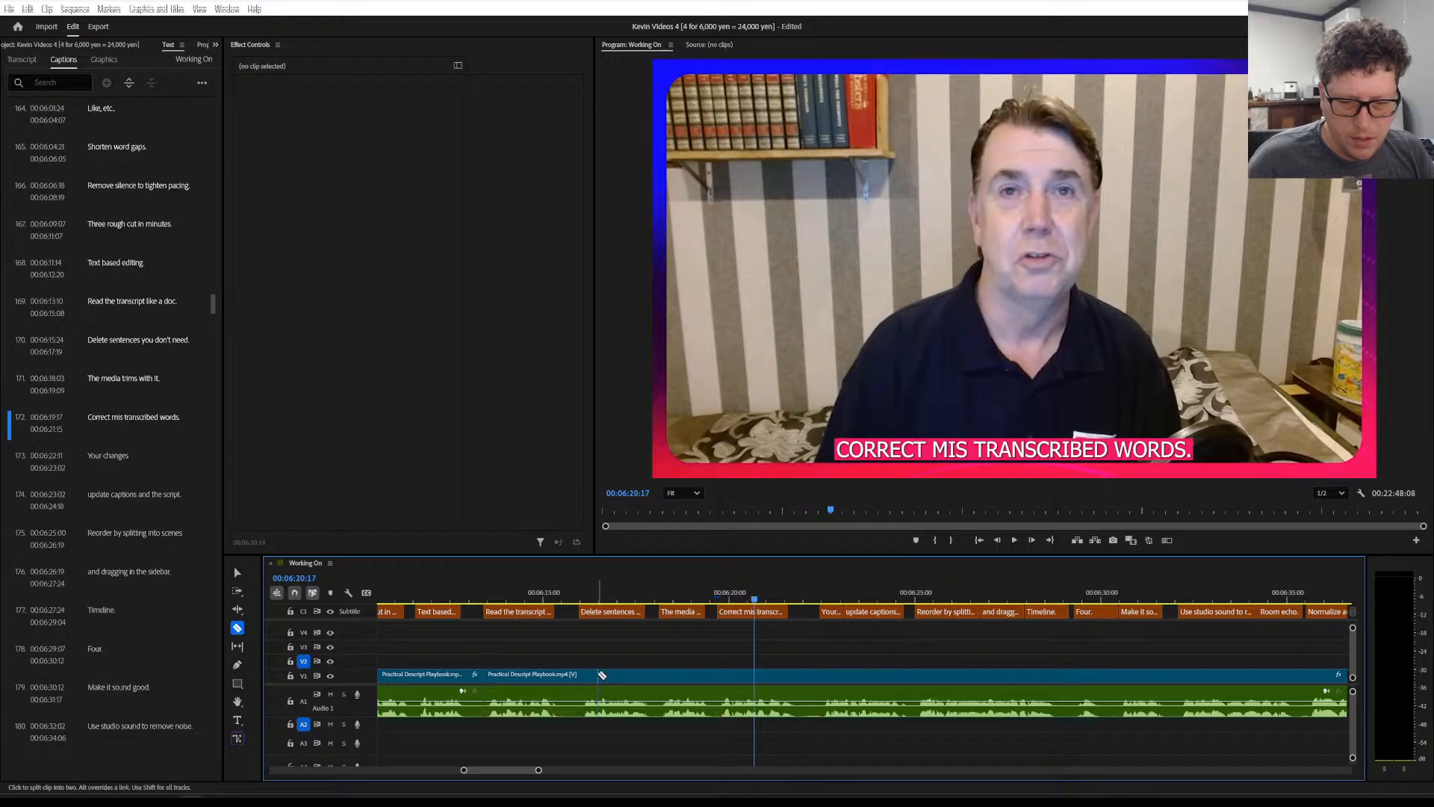
pyautogui.click(586, 675)
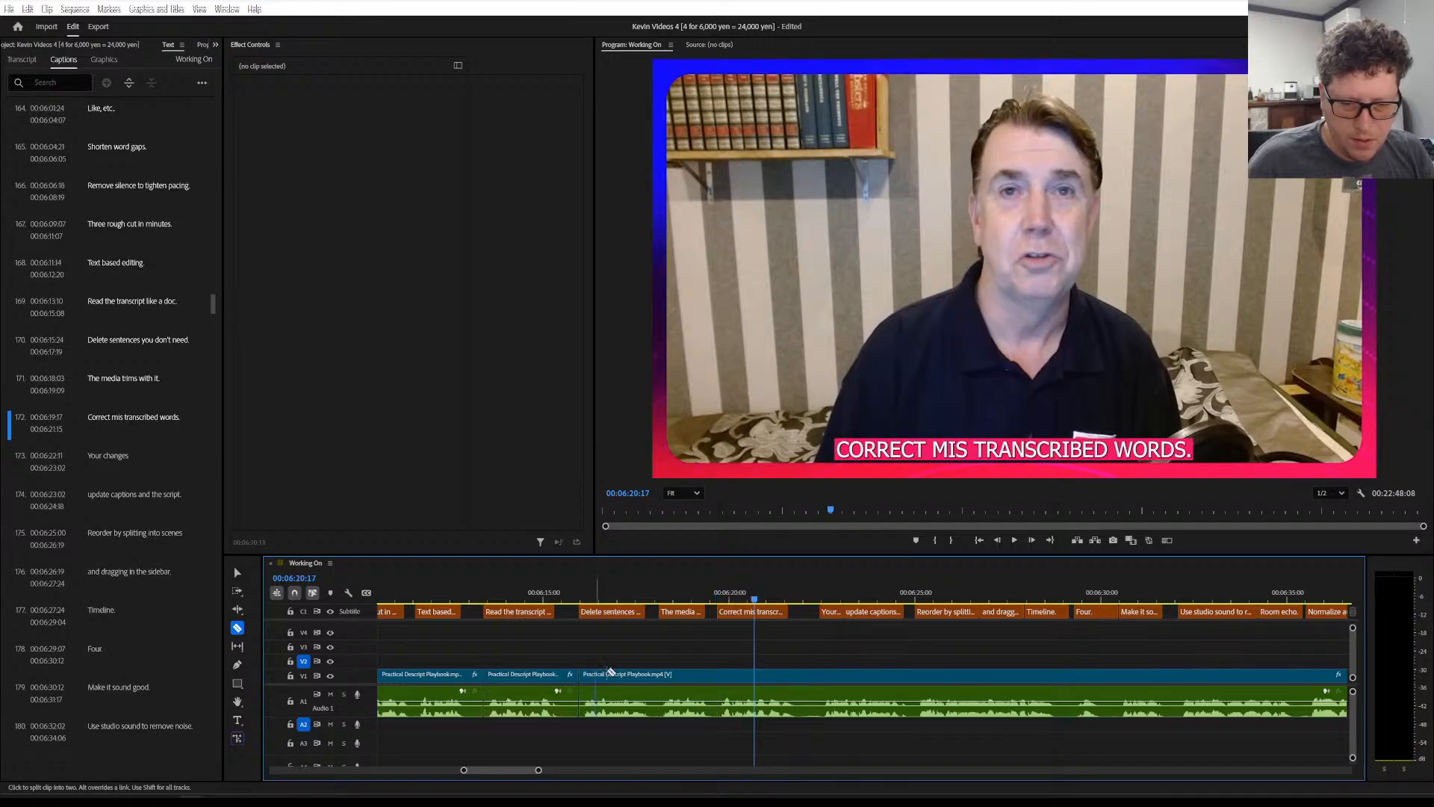
pyautogui.click(724, 675)
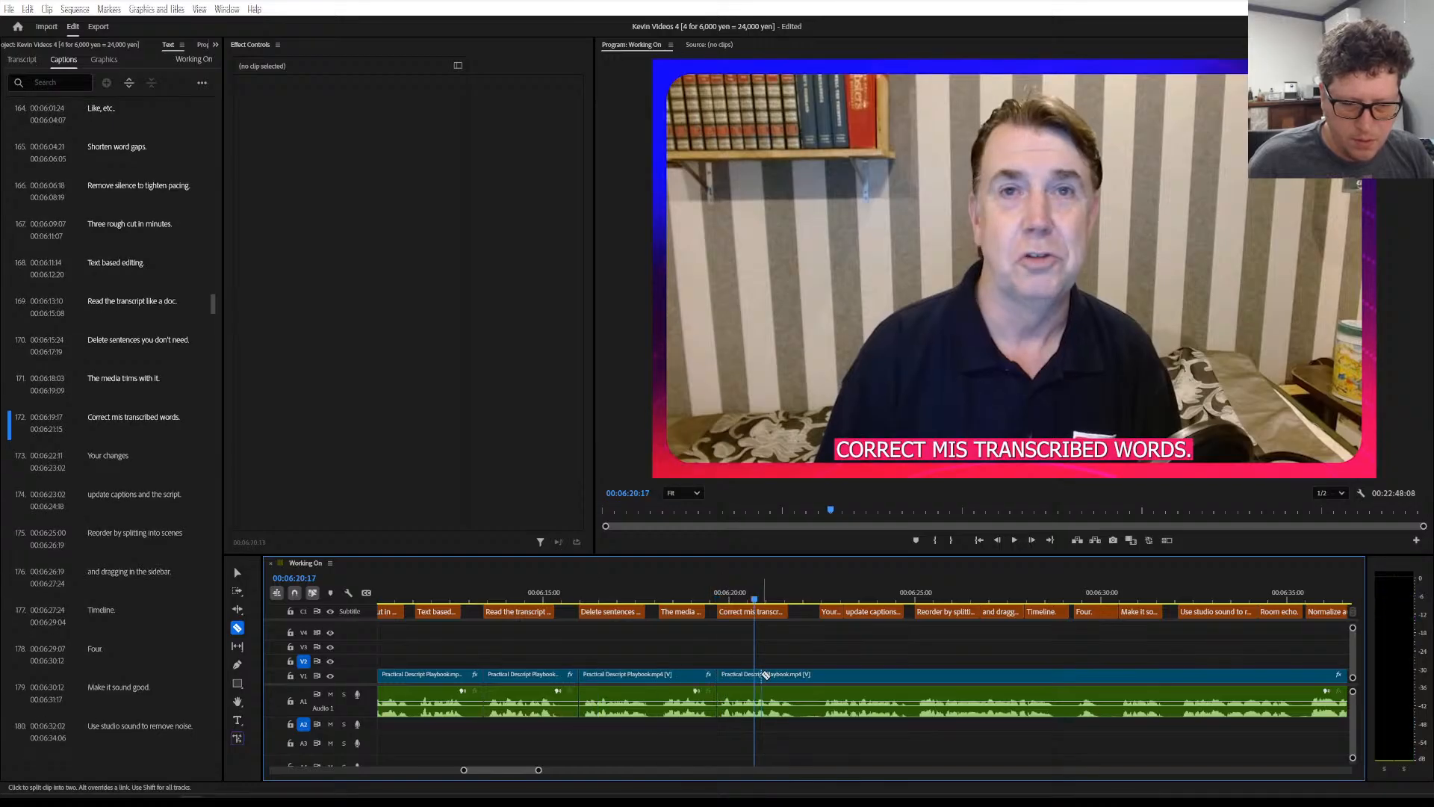
# Play the following passage and split the clip at the start of the "Reorder by splitting into scenes" caption
pyautogui.scroll(-2, 762, 676)
pyautogui.scroll(-10, 762, 677)
pyautogui.press('space')
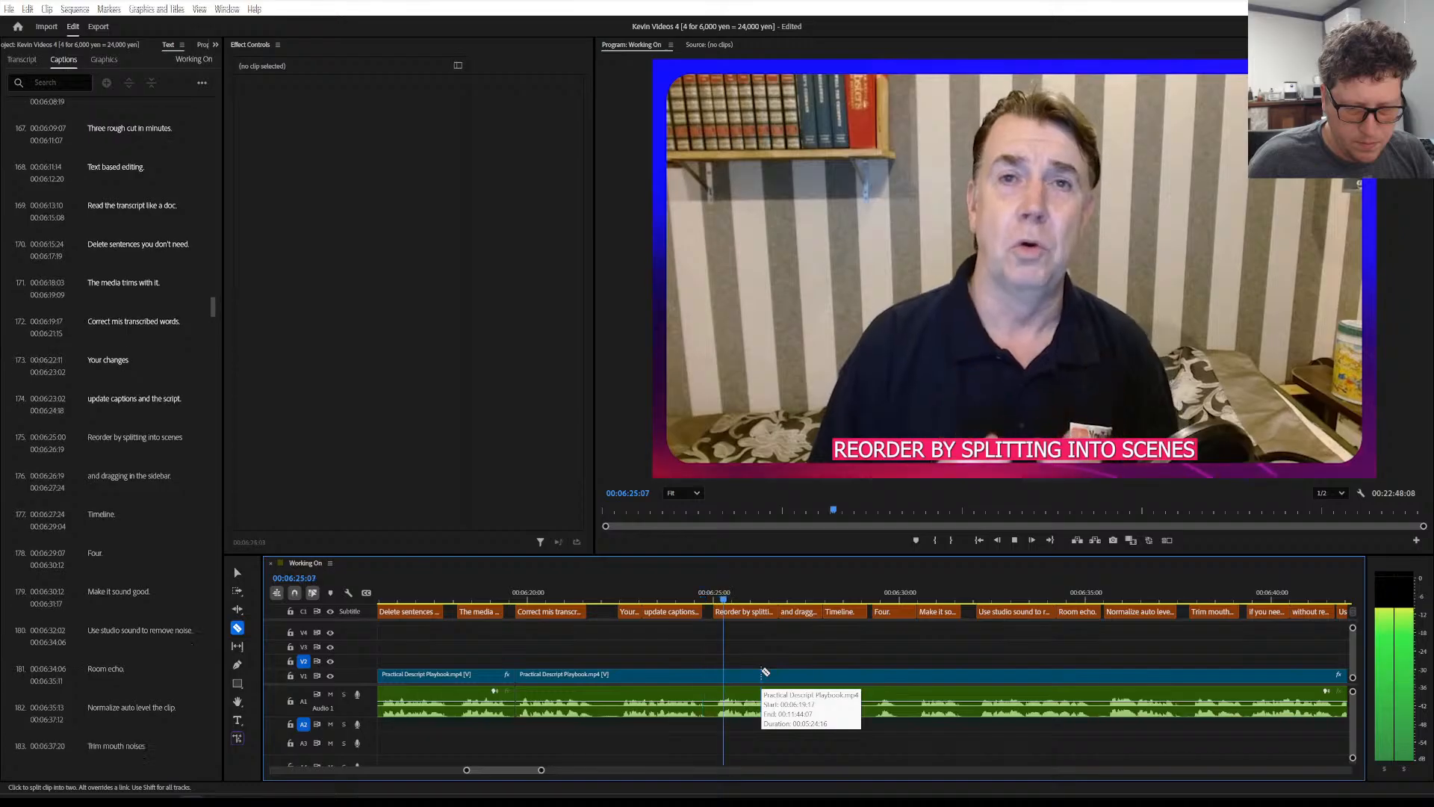
pyautogui.press('space')
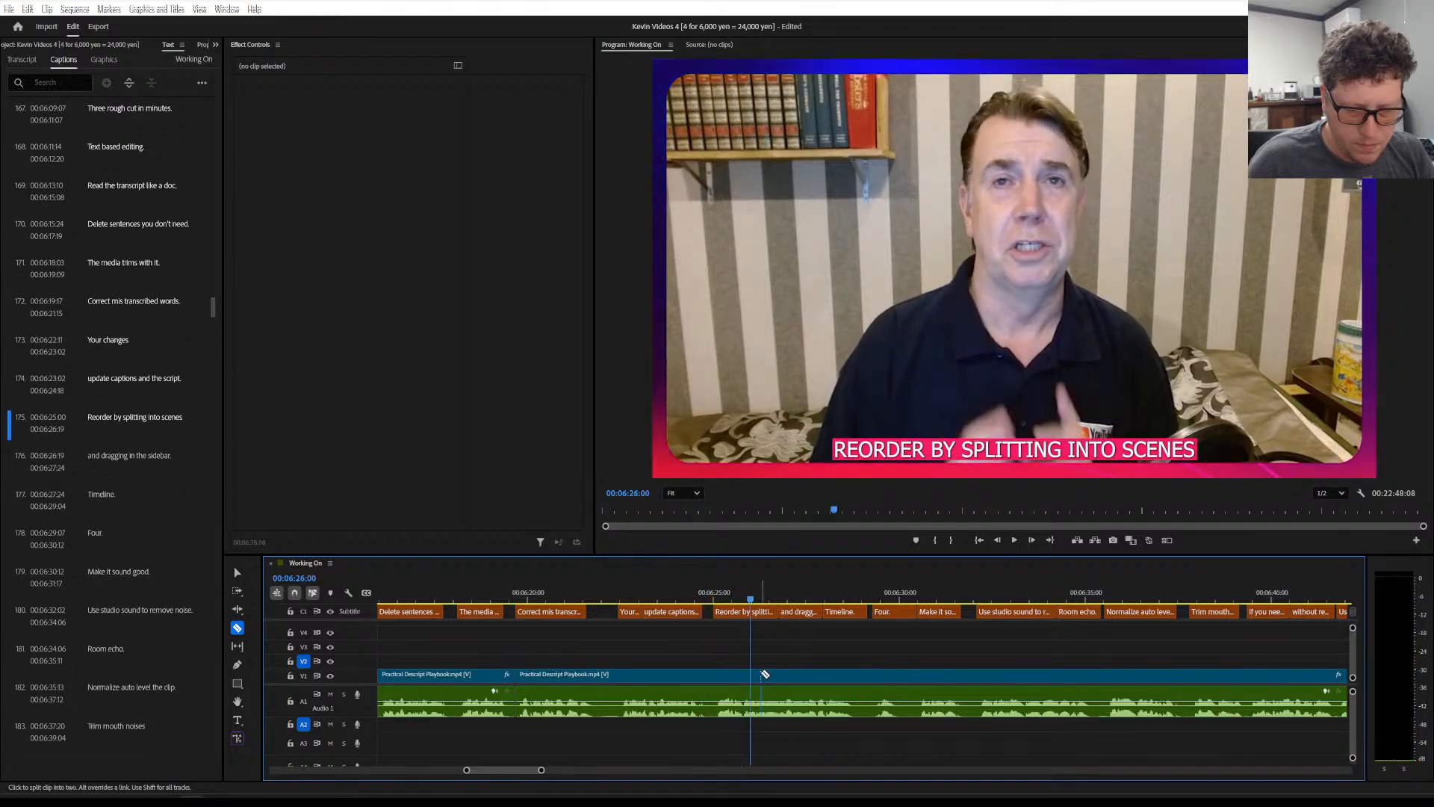
pyautogui.click(713, 676)
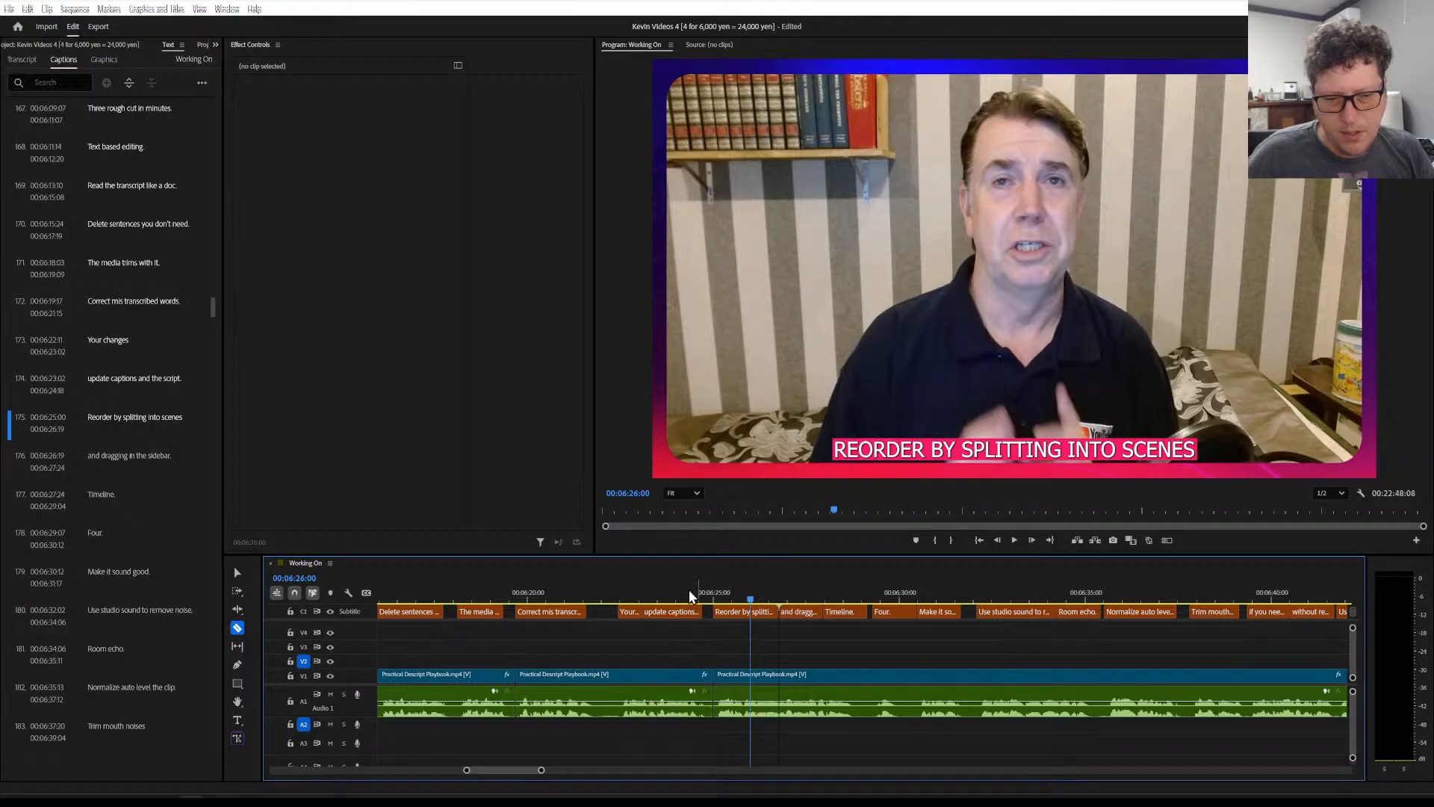
# Play through "Timeline.", split the clip at the start of the "Four." caption, and save the project
pyautogui.hscroll(2, 697, 650)
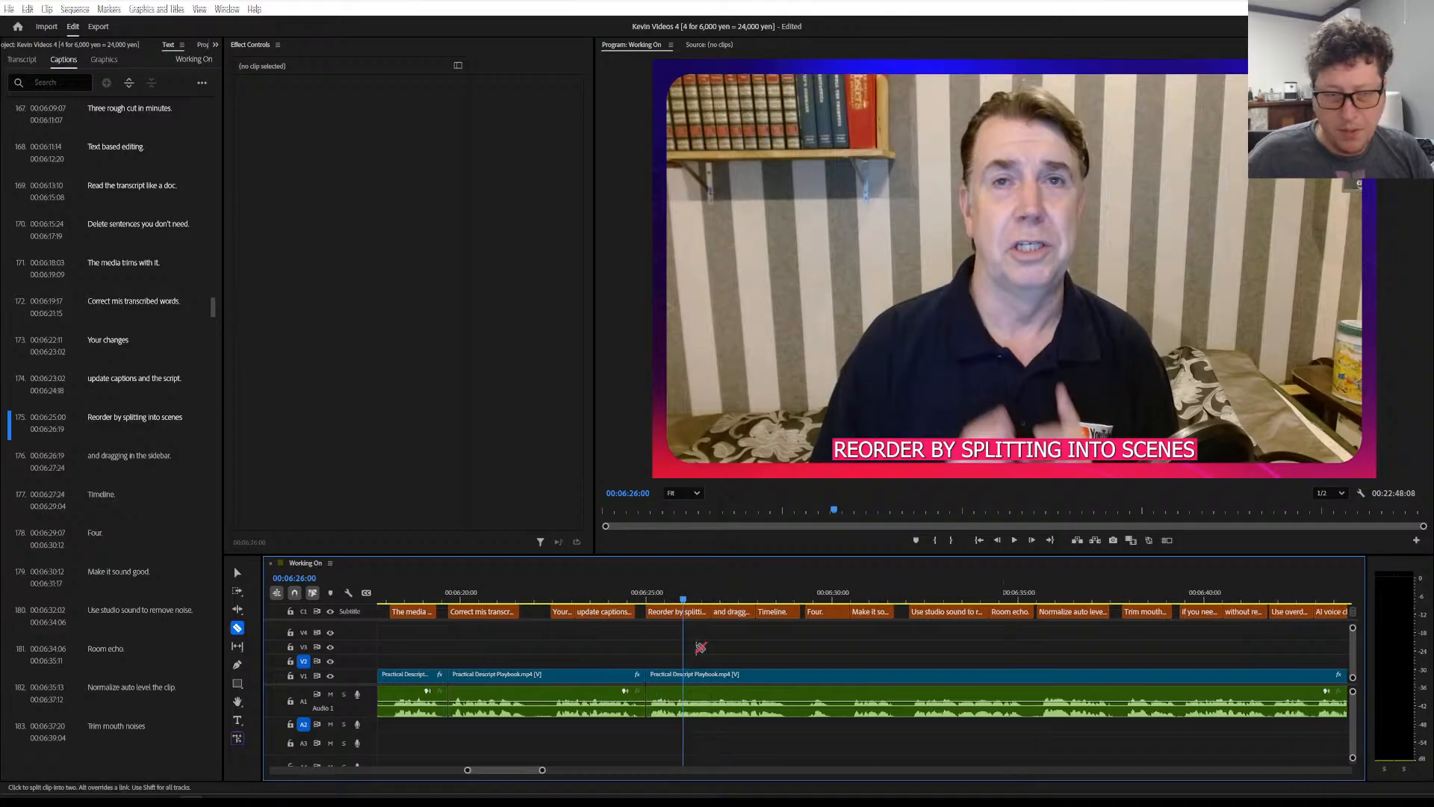
pyautogui.hscroll(4, 700, 647)
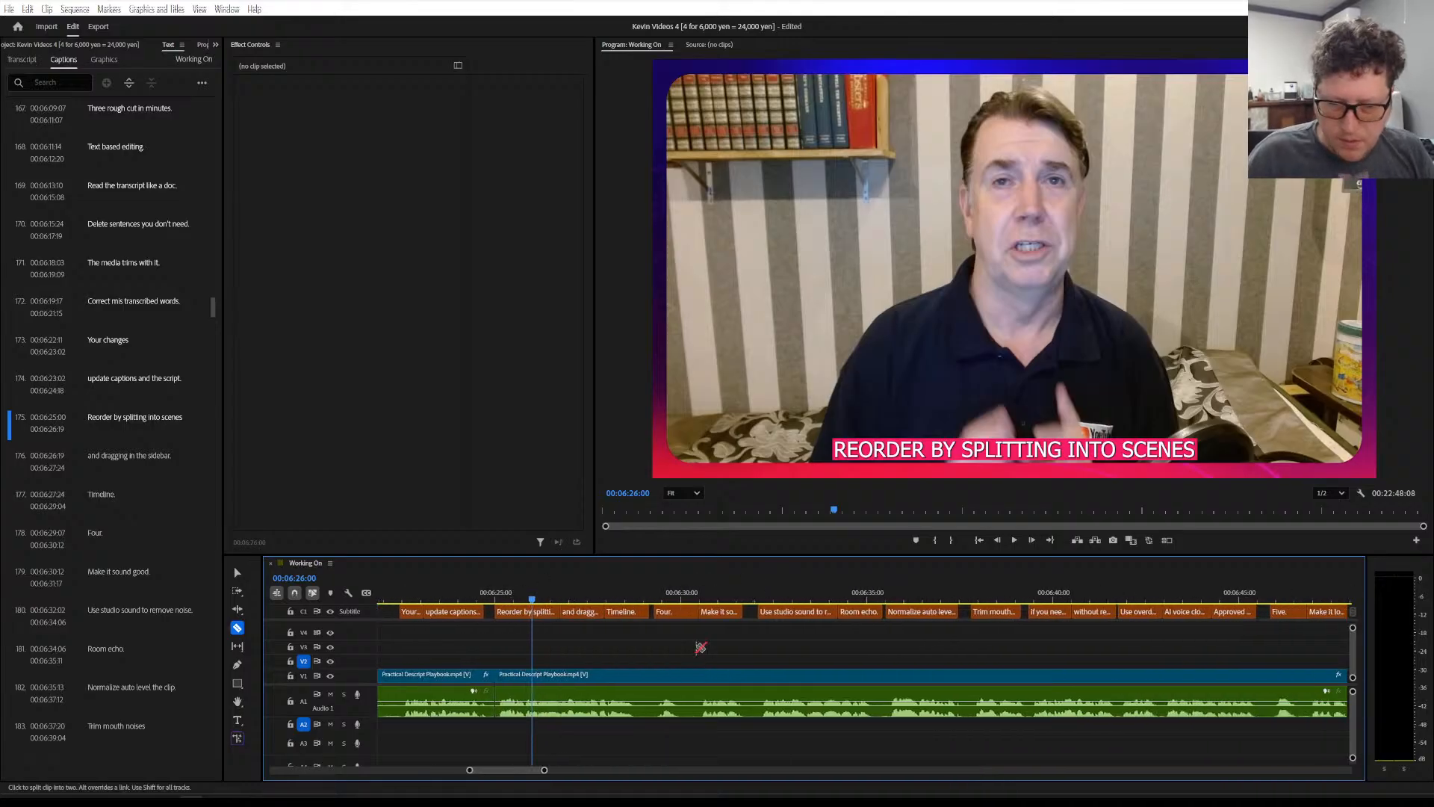
pyautogui.hscroll(1, 700, 647)
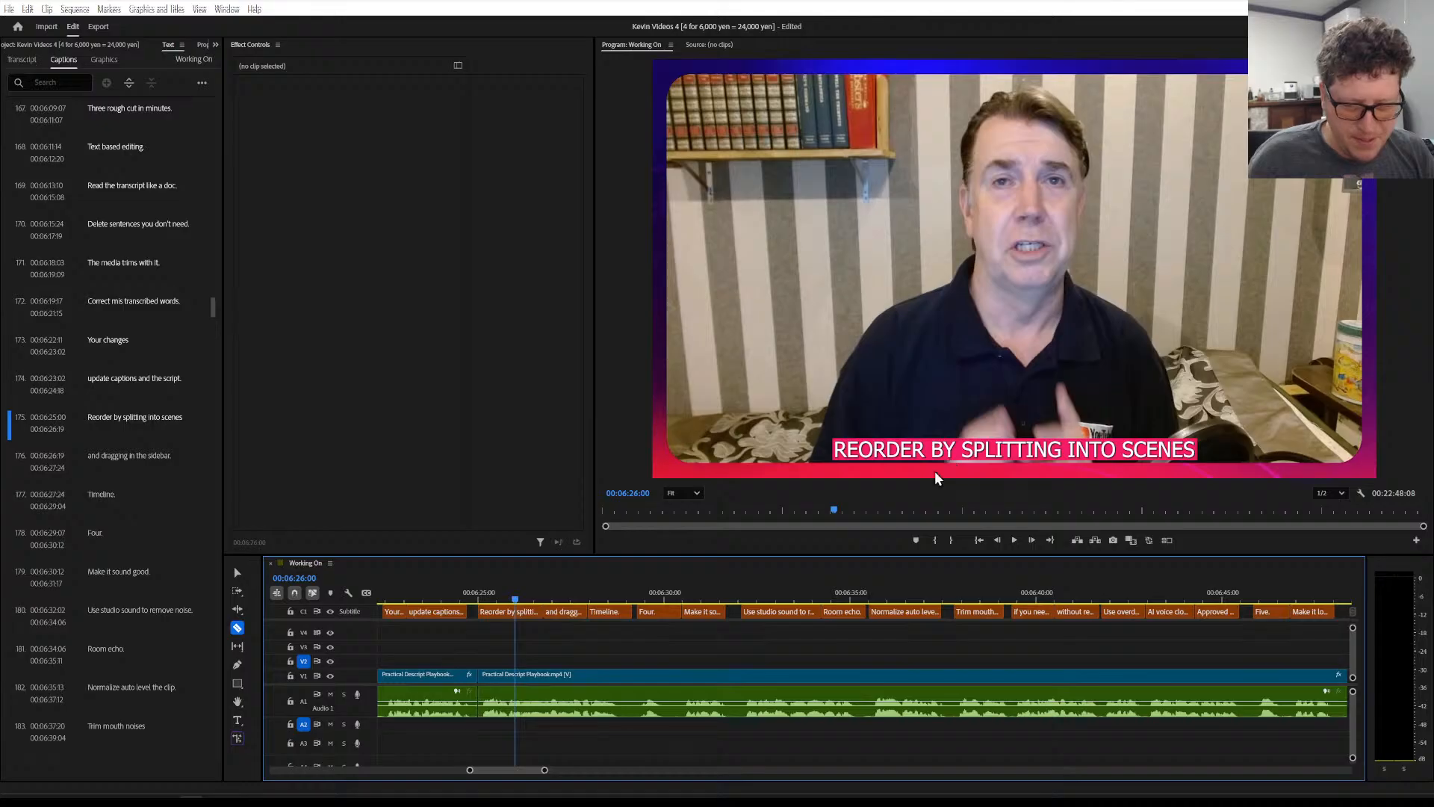
pyautogui.press('space')
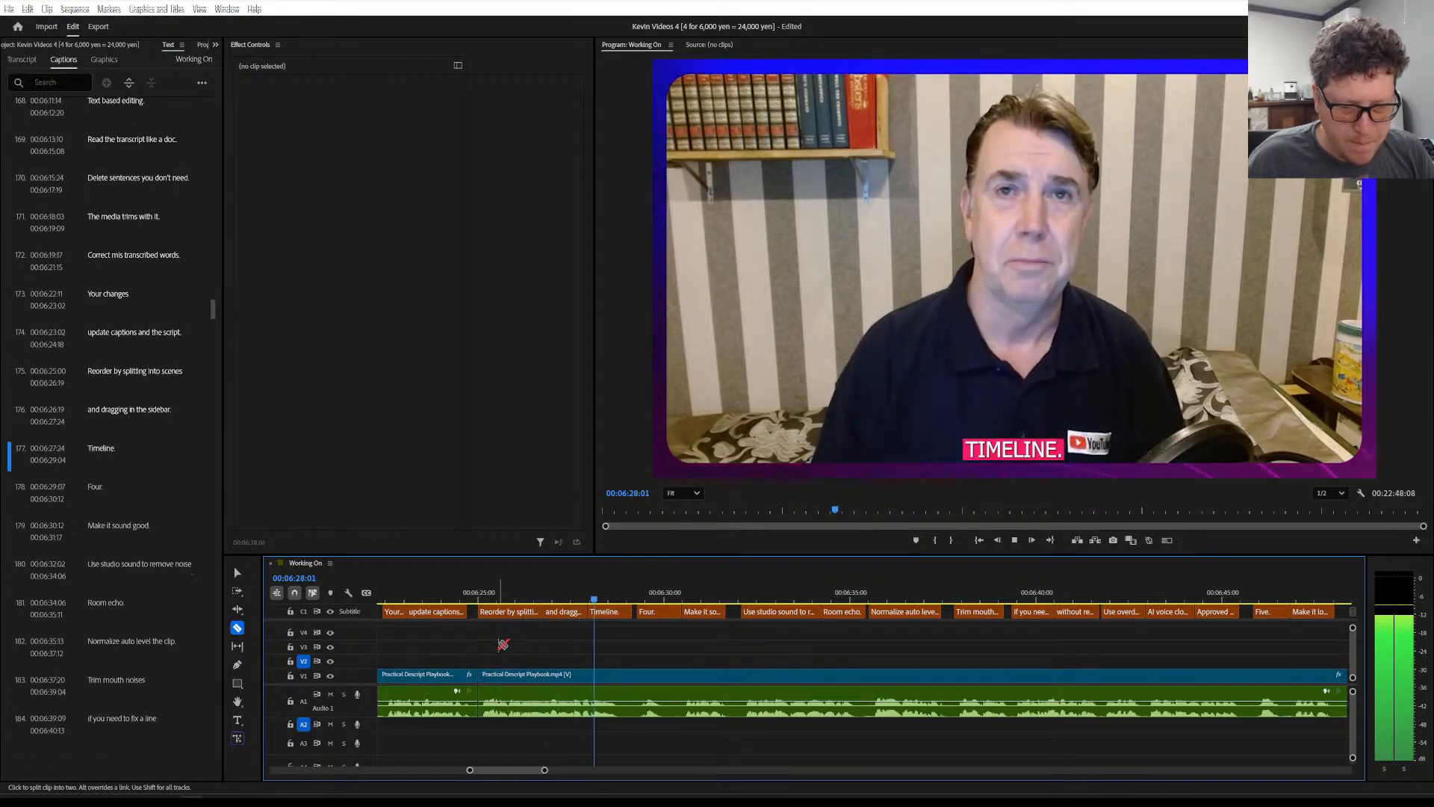
pyautogui.press('space')
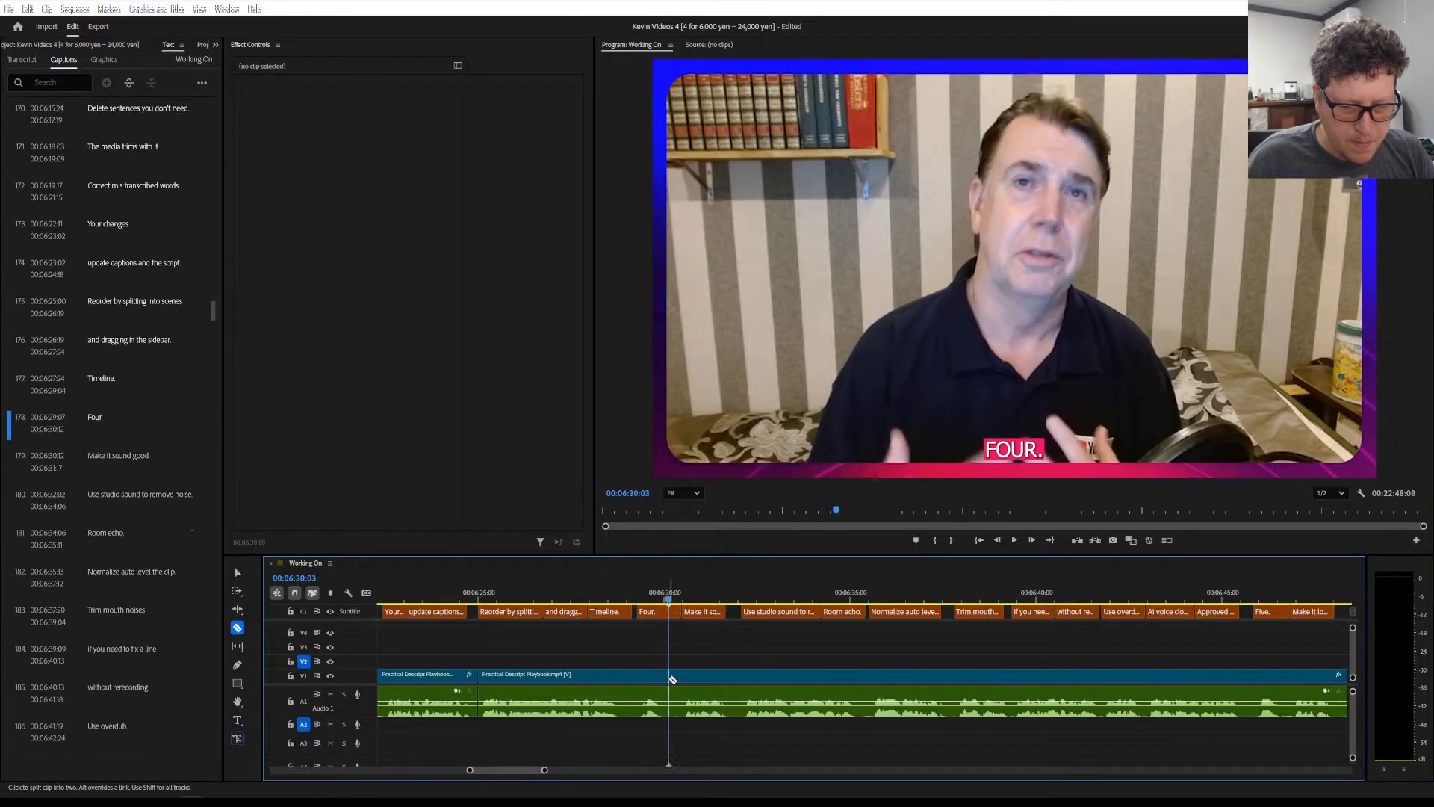
pyautogui.click(639, 676)
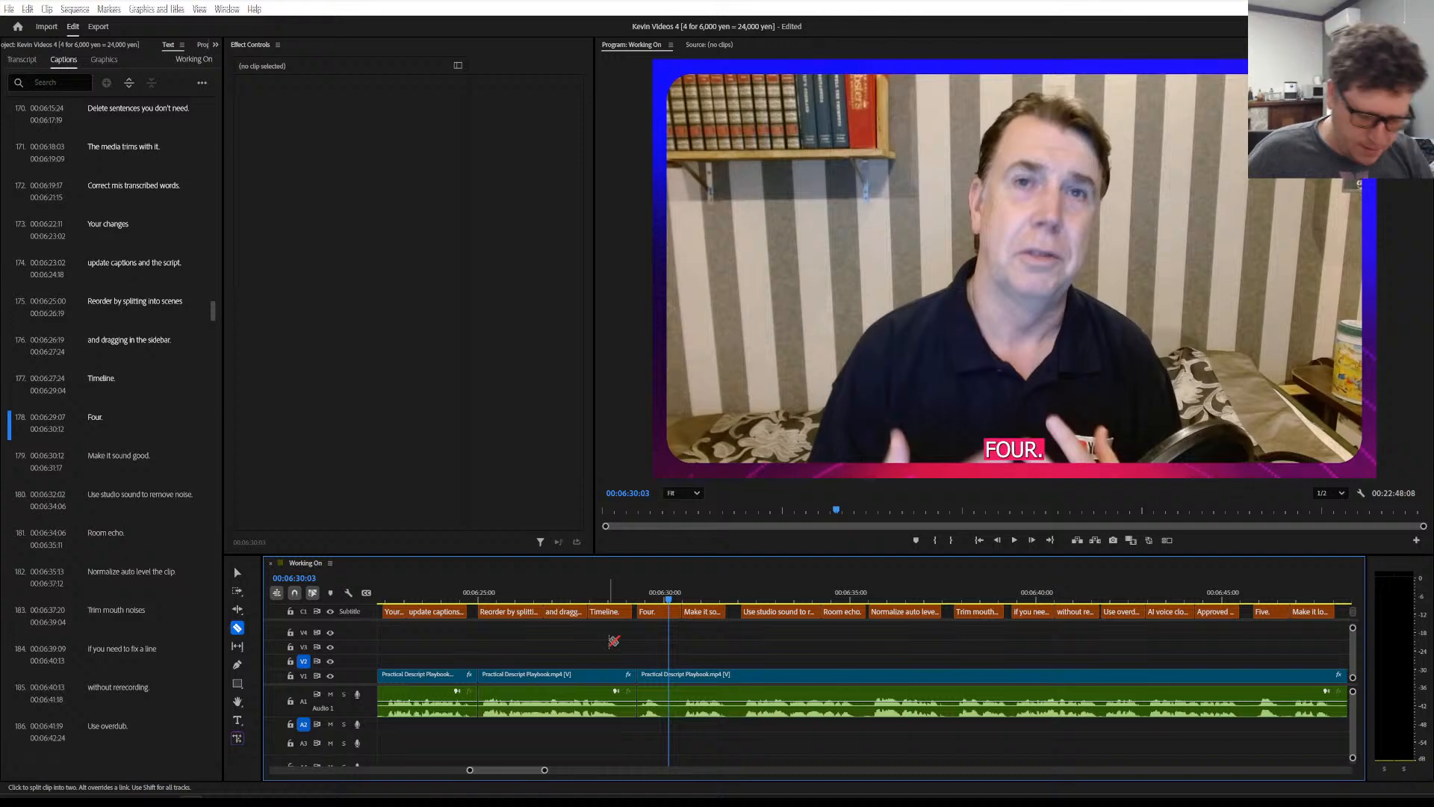
pyautogui.hotkey('ctrl', 's')
# Play onward and split the clip at the starts of the "Use studio sound to remove noise." and "Normalize auto level the clip." captions
pyautogui.press('space')
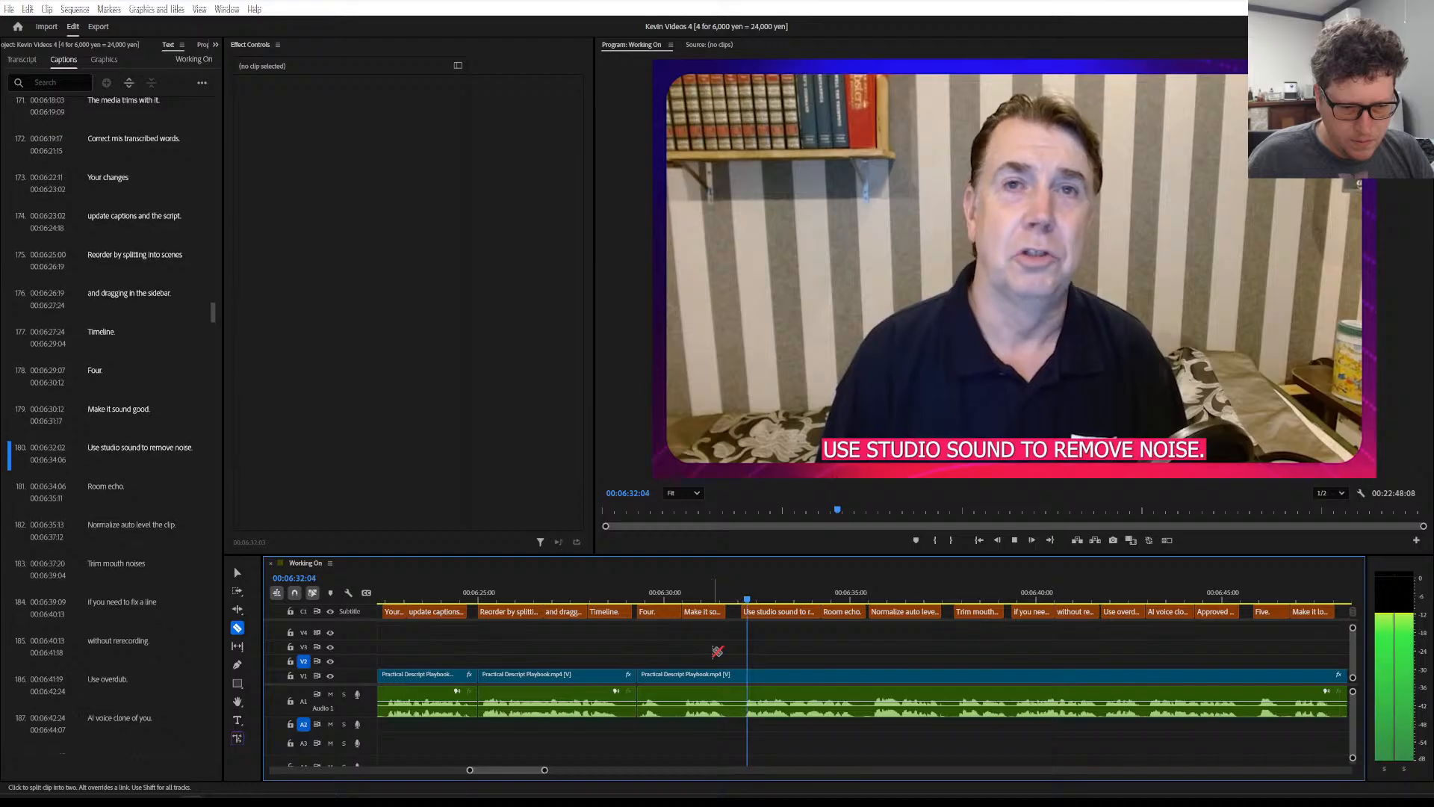
pyautogui.press('space')
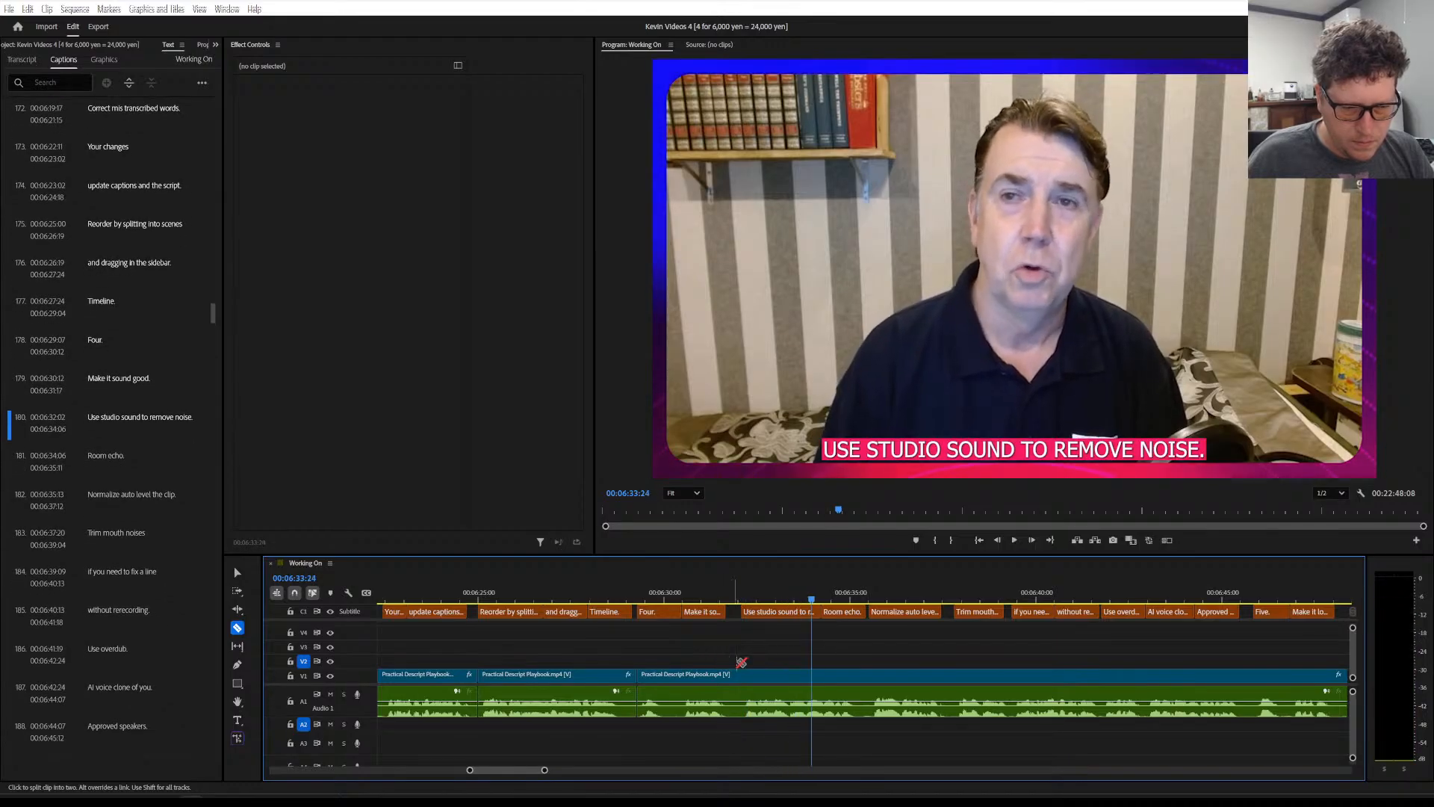
pyautogui.click(745, 675)
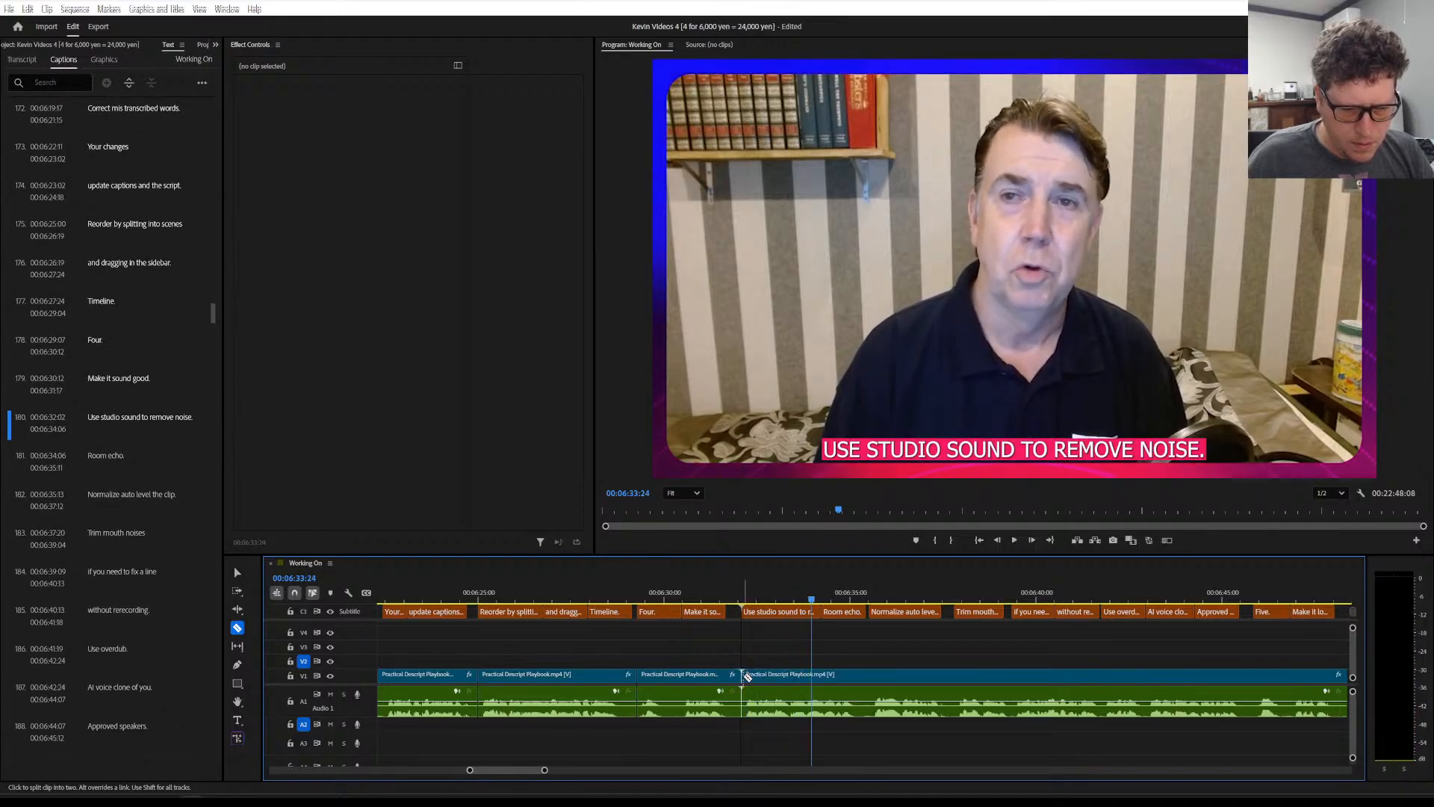
pyautogui.scroll(-5, 746, 676)
pyautogui.scroll(-3, 745, 669)
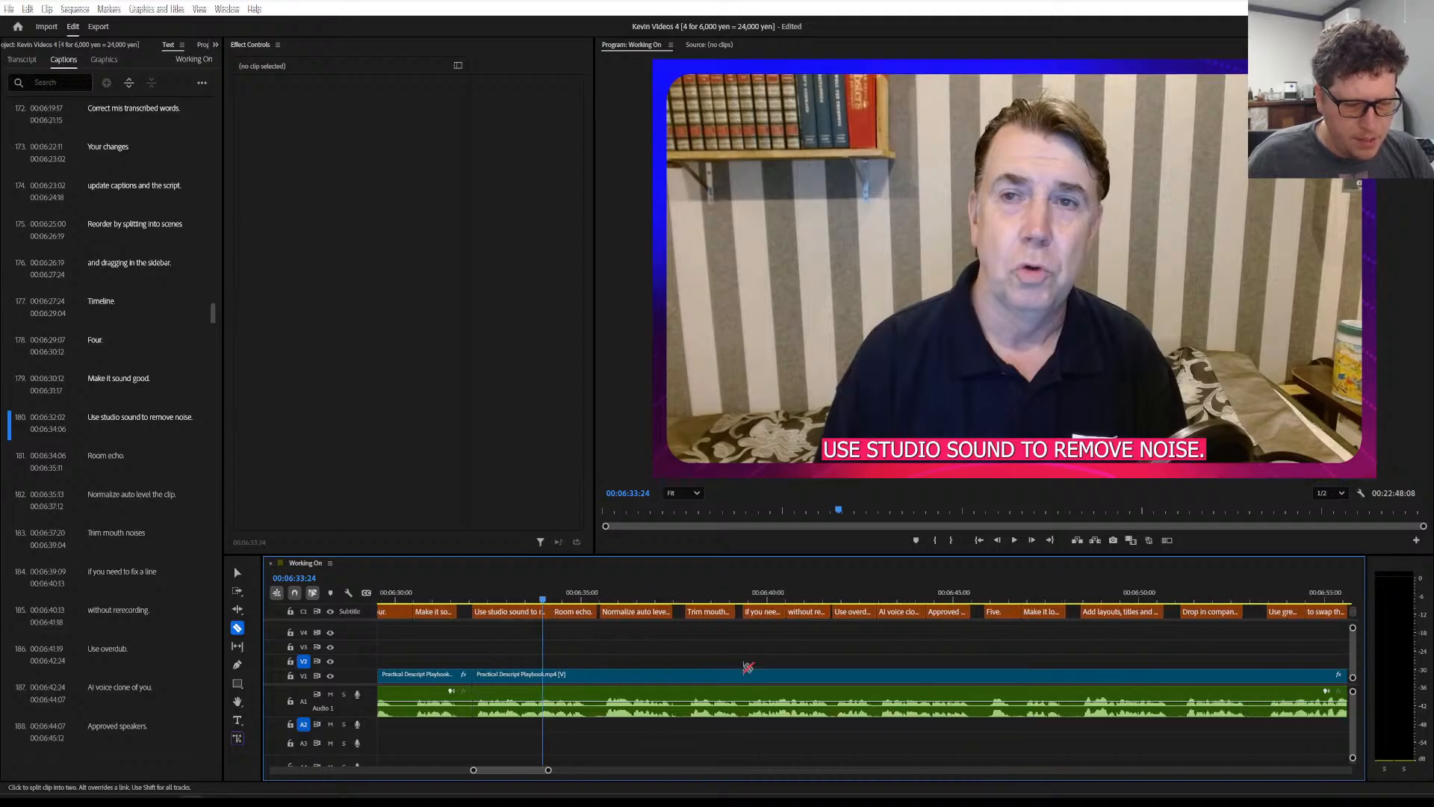
pyautogui.press('space')
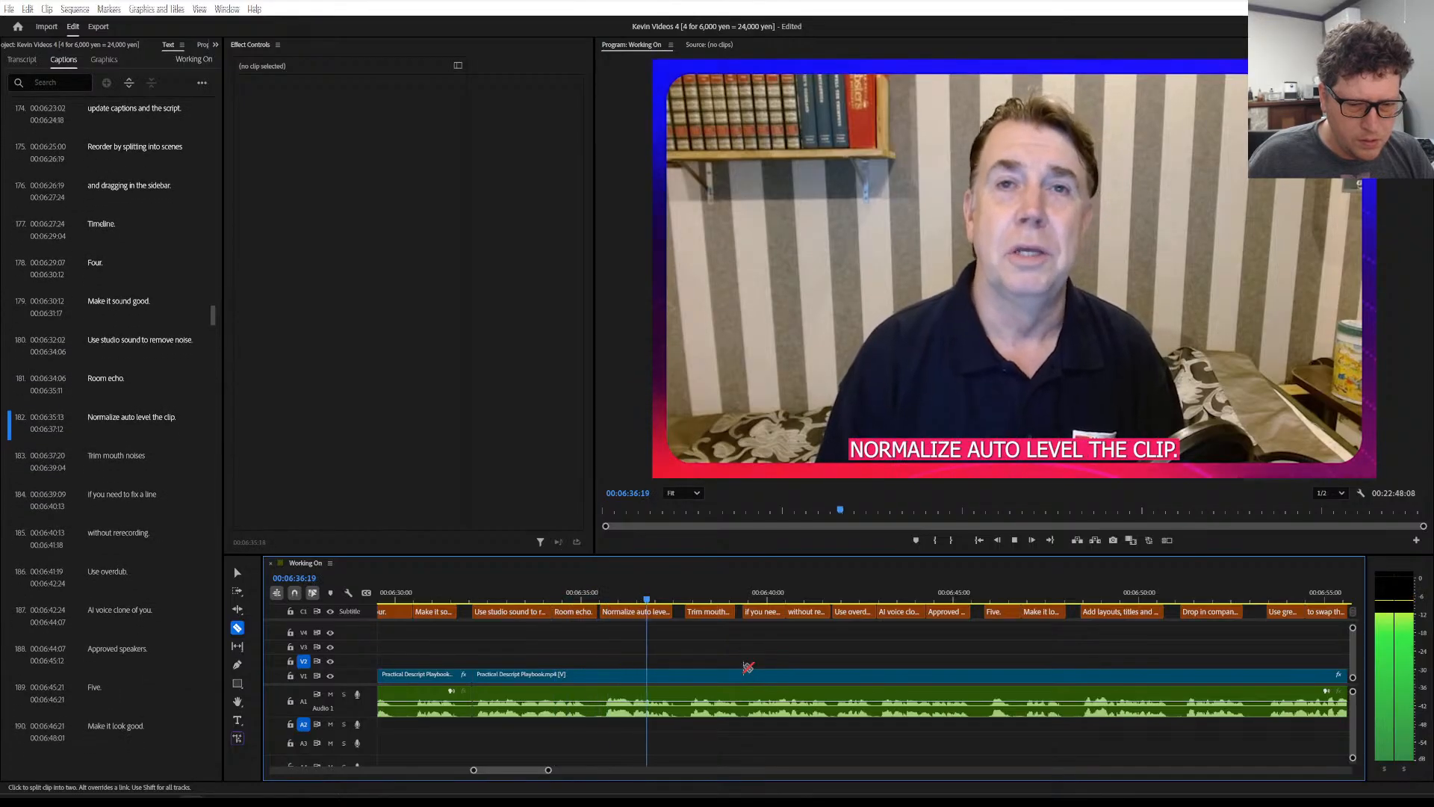
pyautogui.press('space')
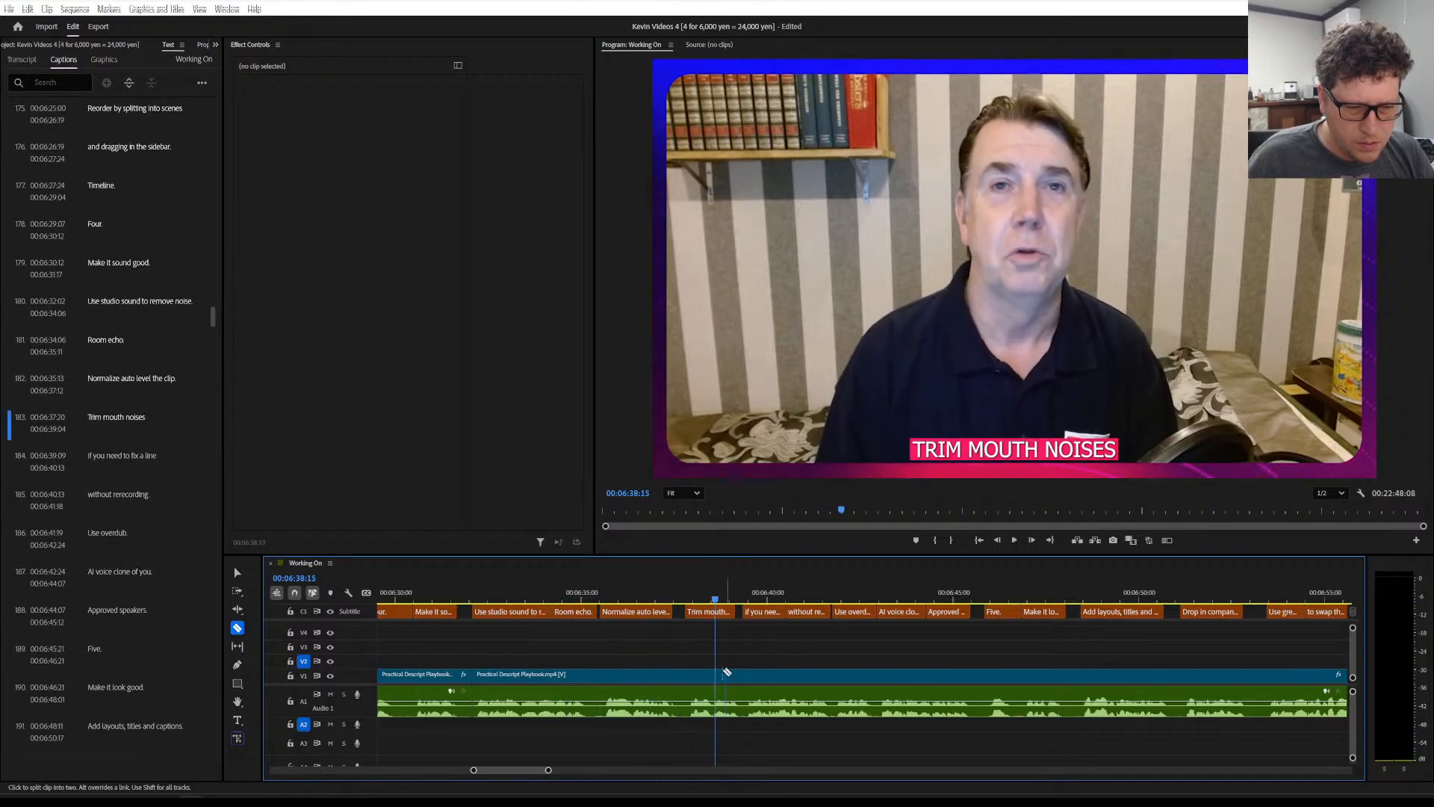
pyautogui.click(598, 676)
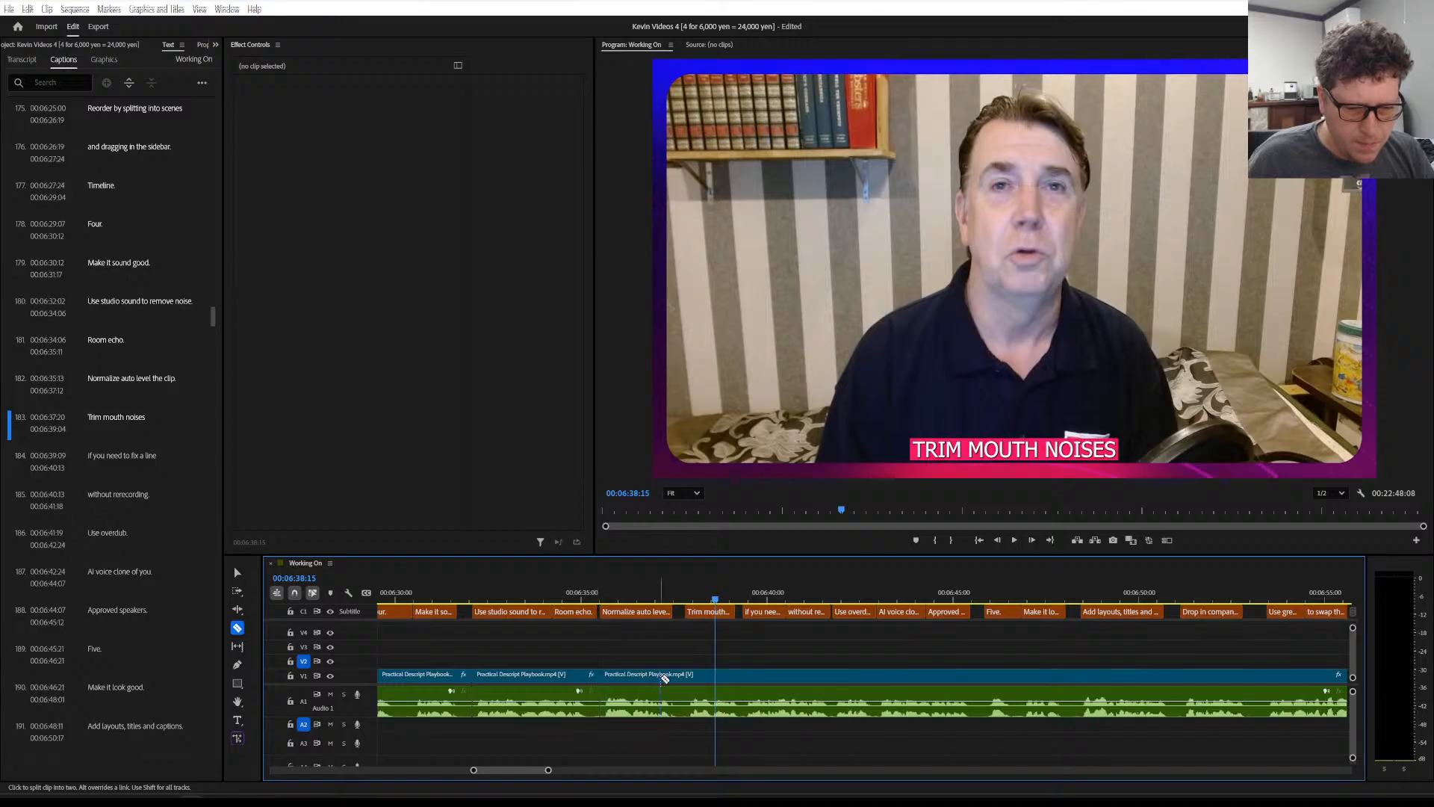
# Split the clip at the start of the "Trim mouth noises" caption, redoing the cut once, and at the start of "if you need to fix a line"
pyautogui.click(691, 677)
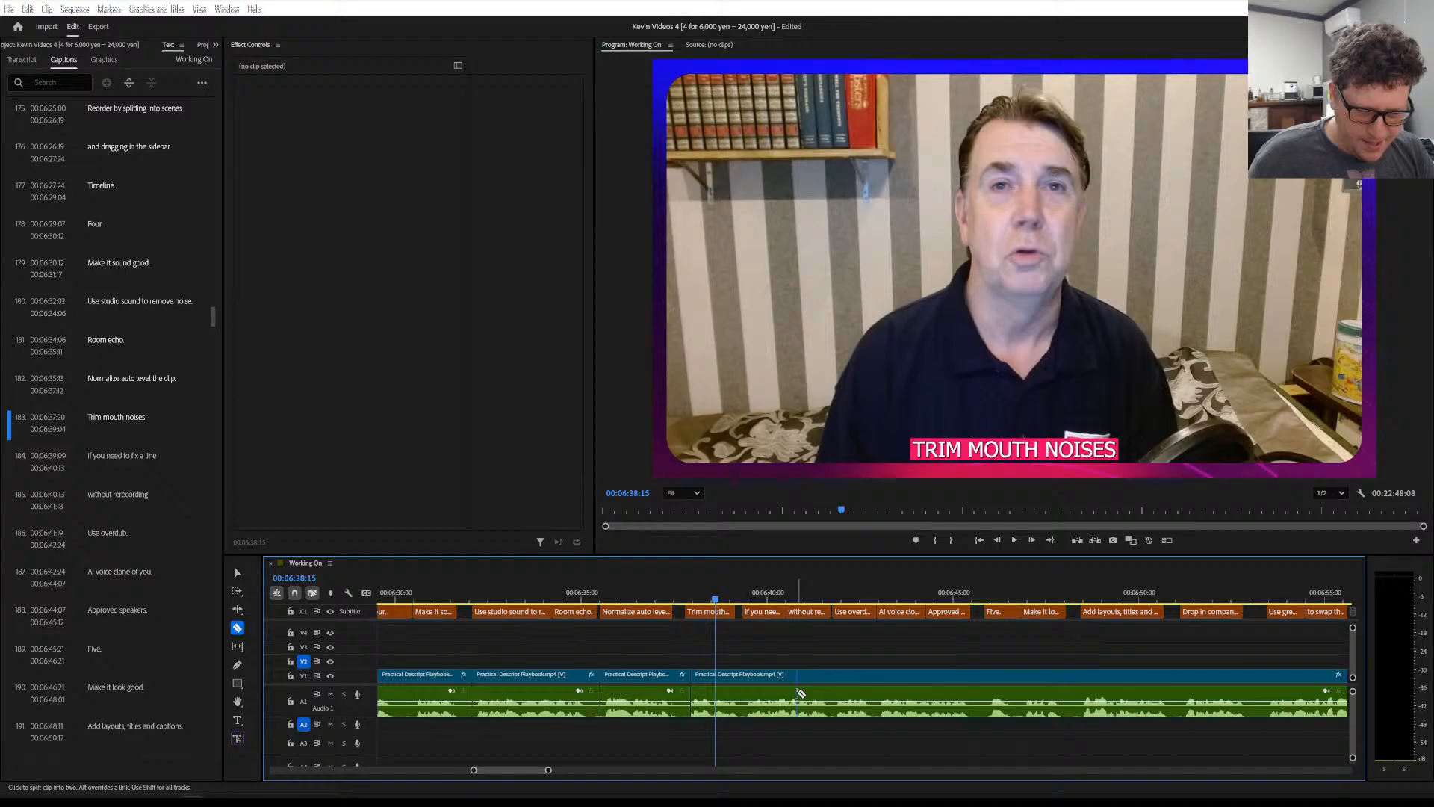
pyautogui.hotkey('ctrl', 'z')
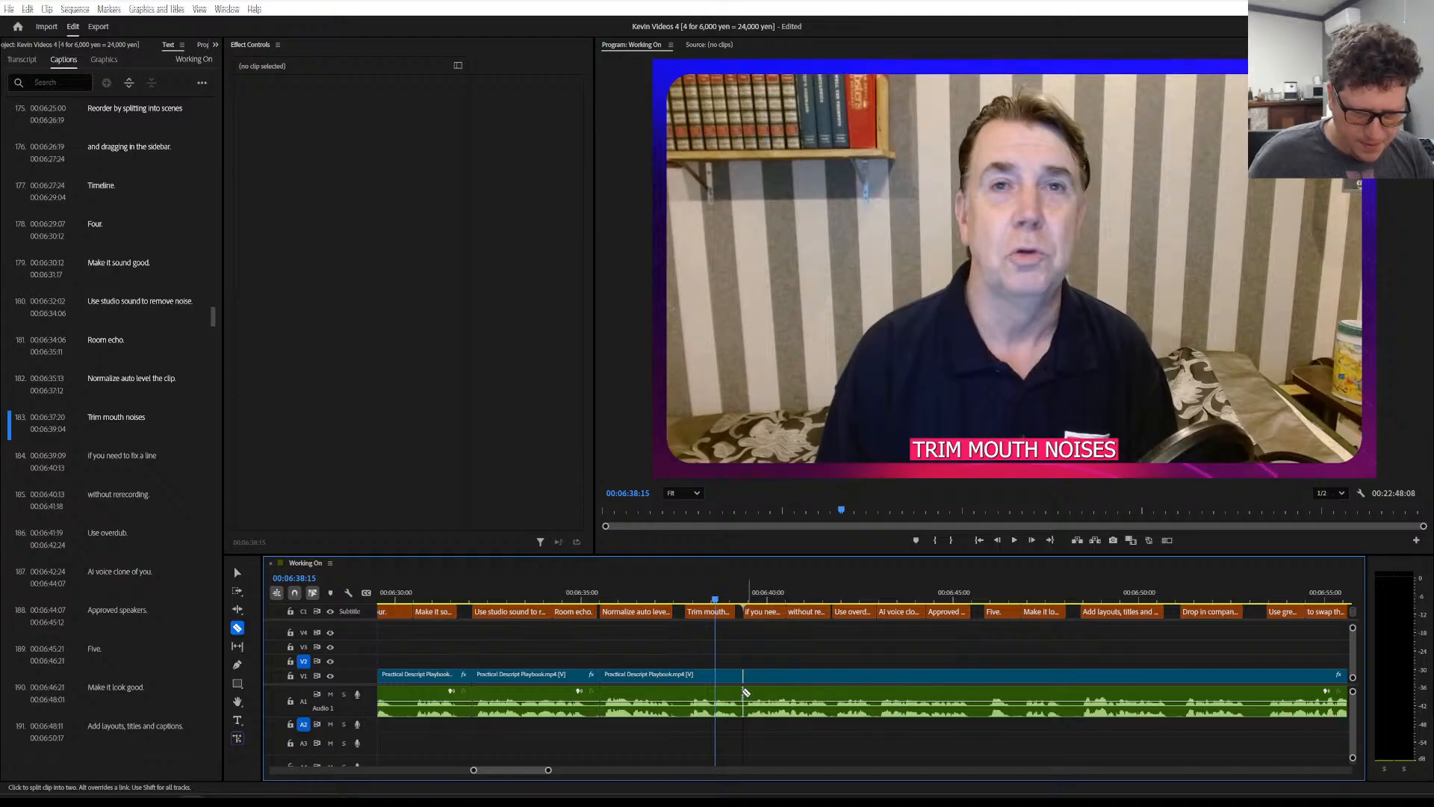
pyautogui.click(689, 676)
pyautogui.scroll(-2, 800, 700)
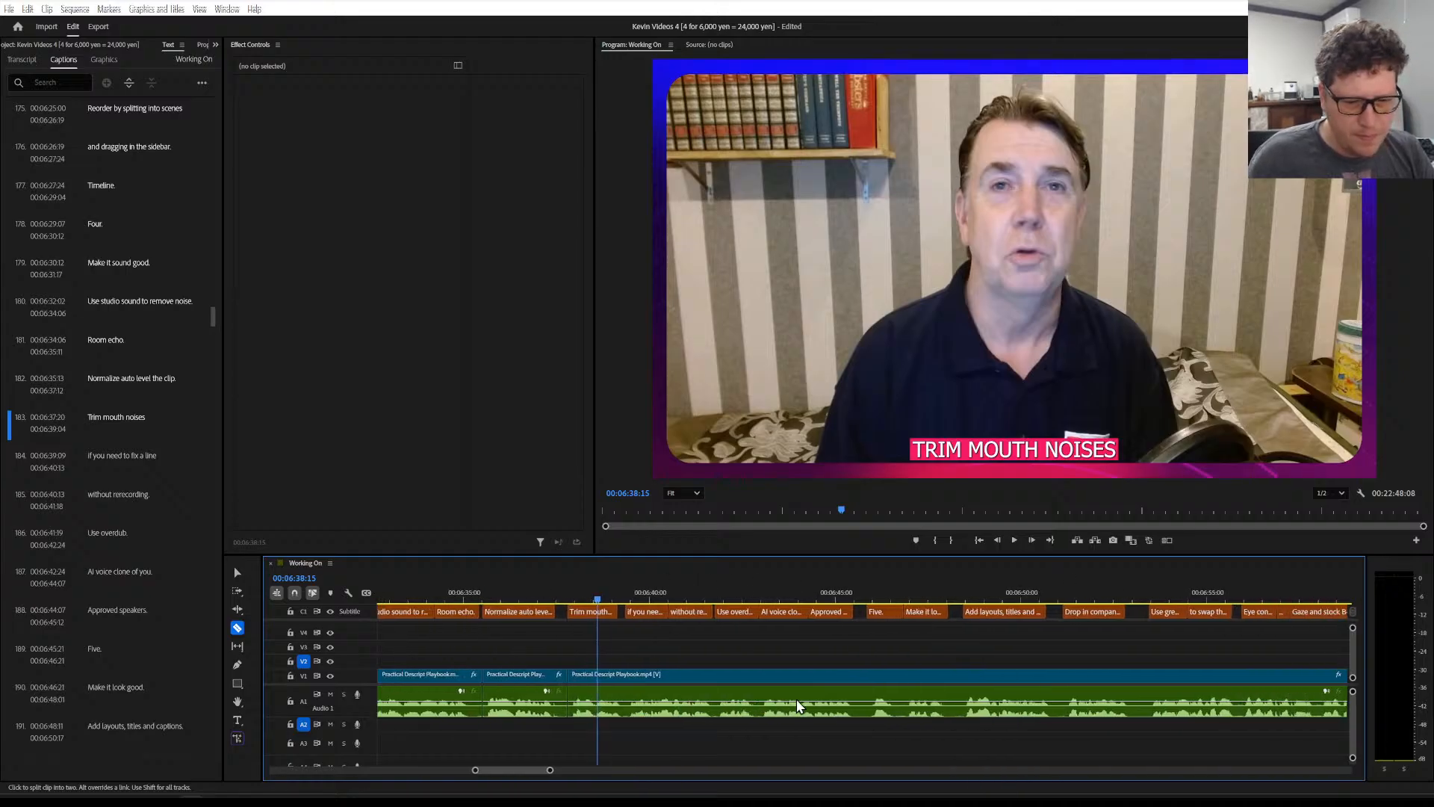
pyautogui.press('space')
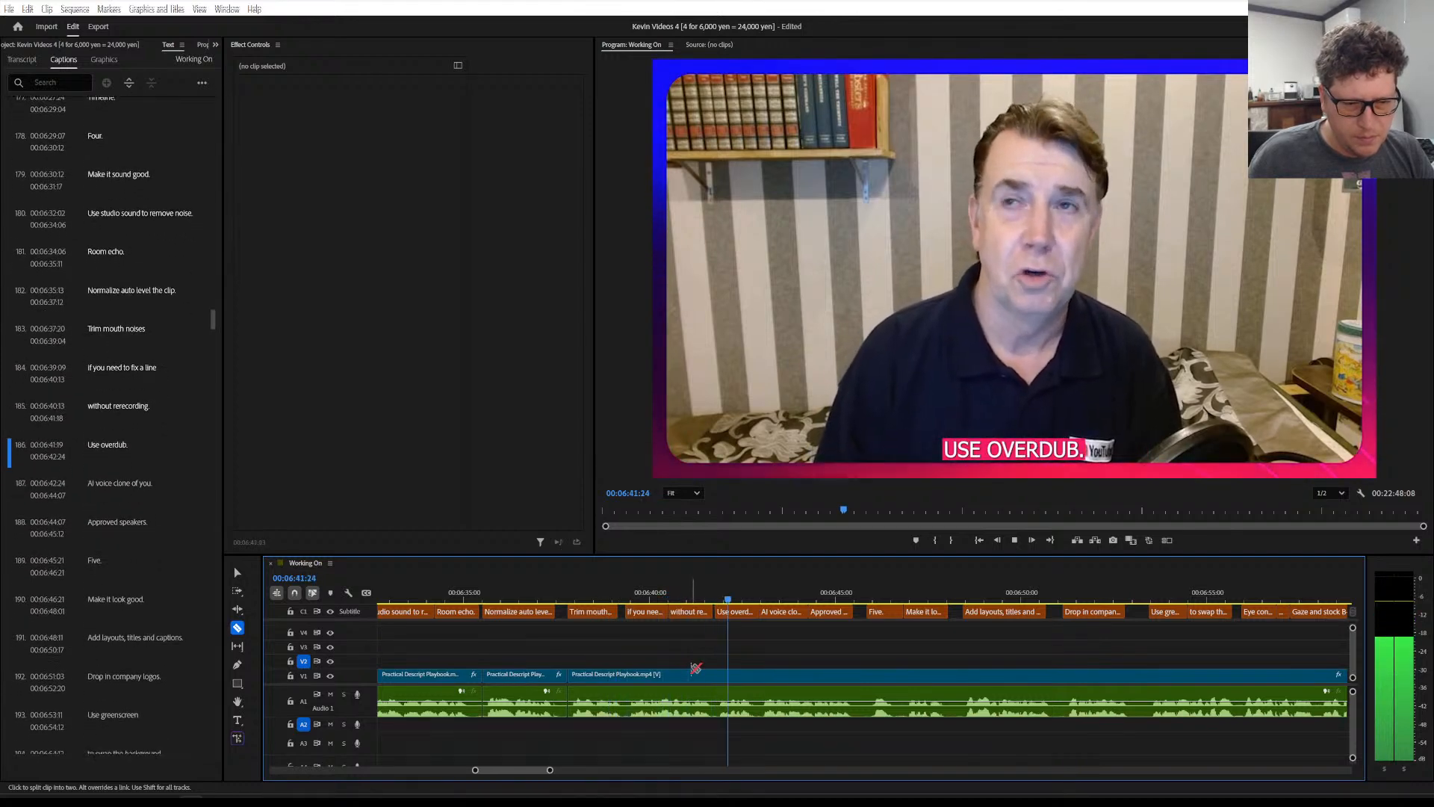
pyautogui.press('space')
pyautogui.click(628, 675)
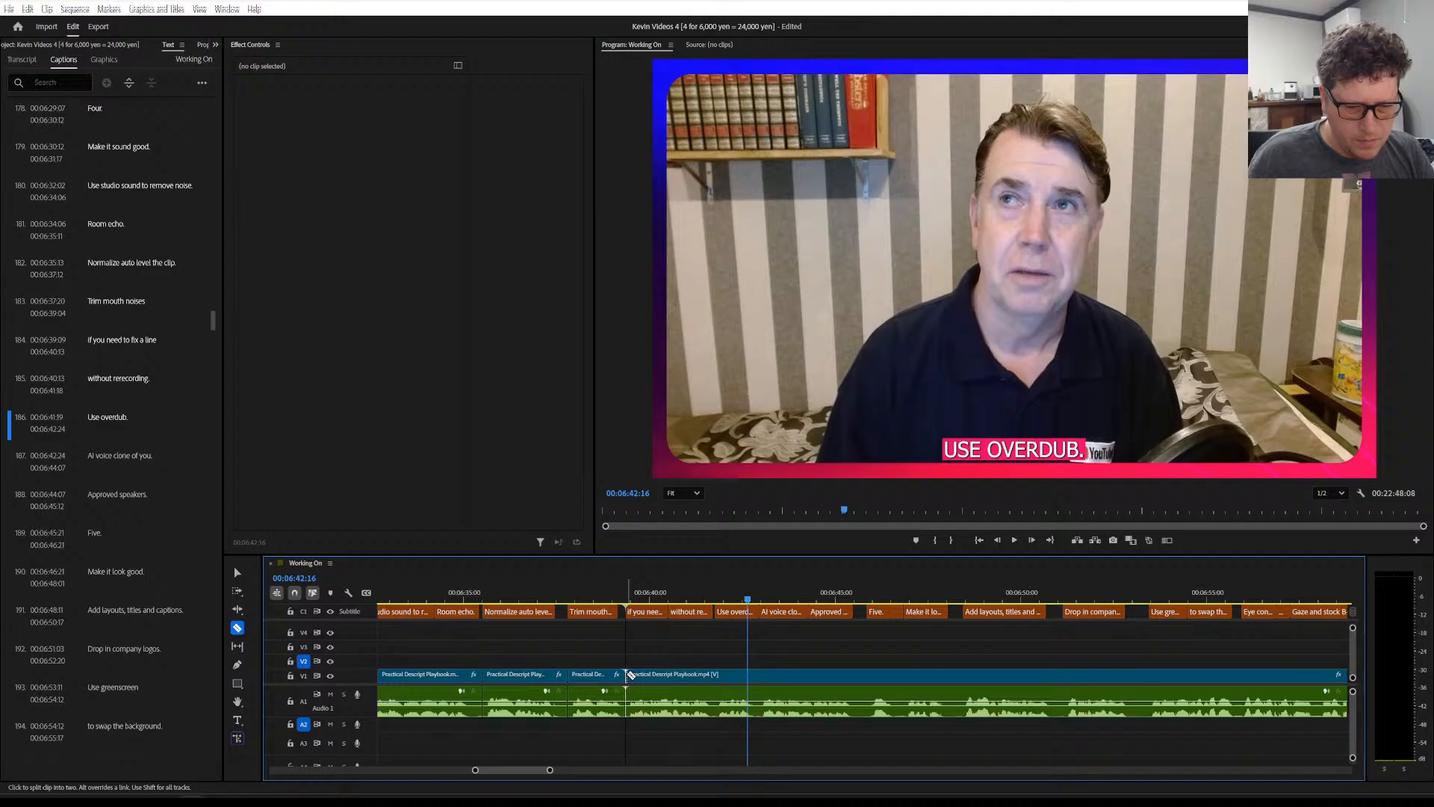
# Play through "Approved speakers." and split the clip at the start of the "Five." caption
pyautogui.press('space')
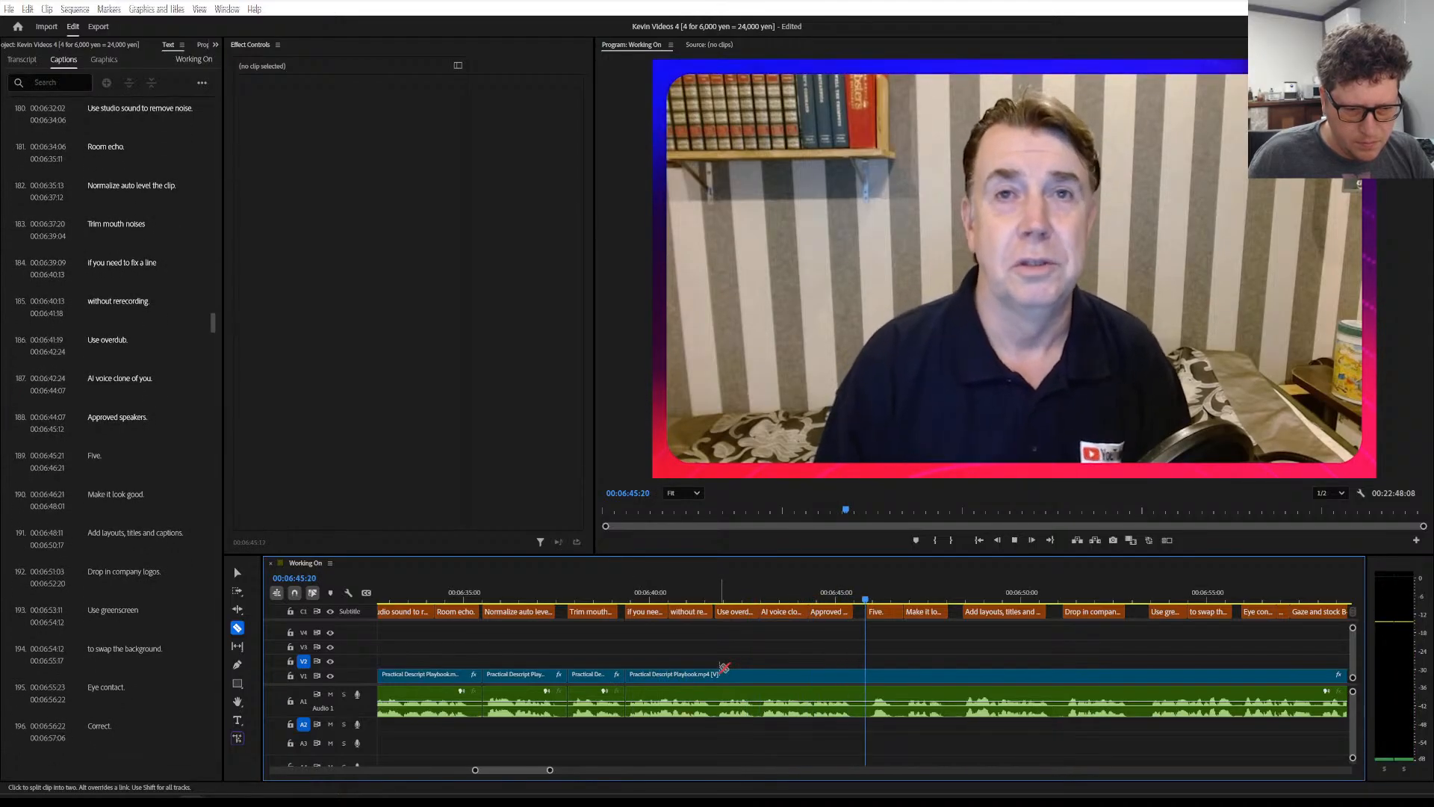
pyautogui.press('space')
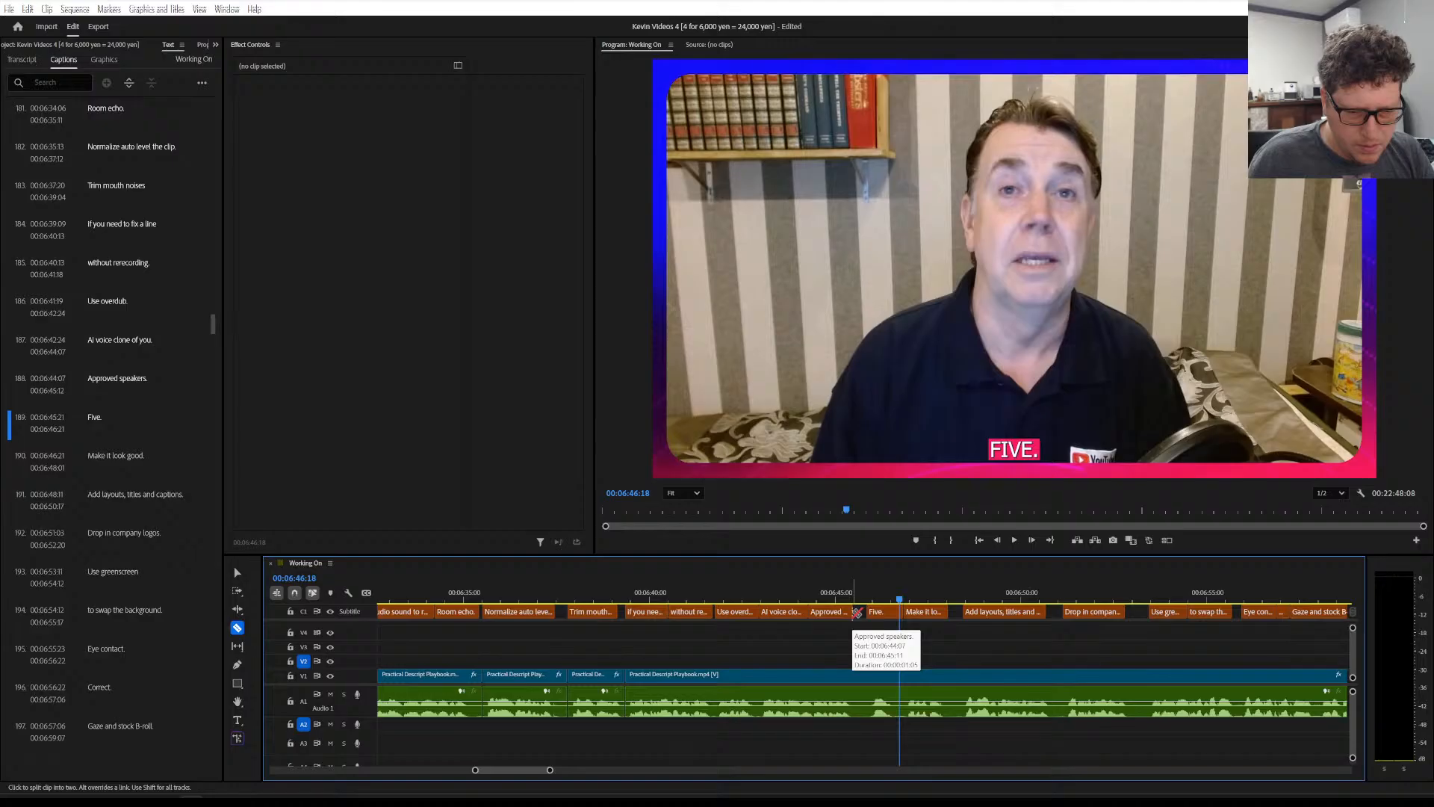
pyautogui.click(867, 674)
pyautogui.hscroll(5, 822, 684)
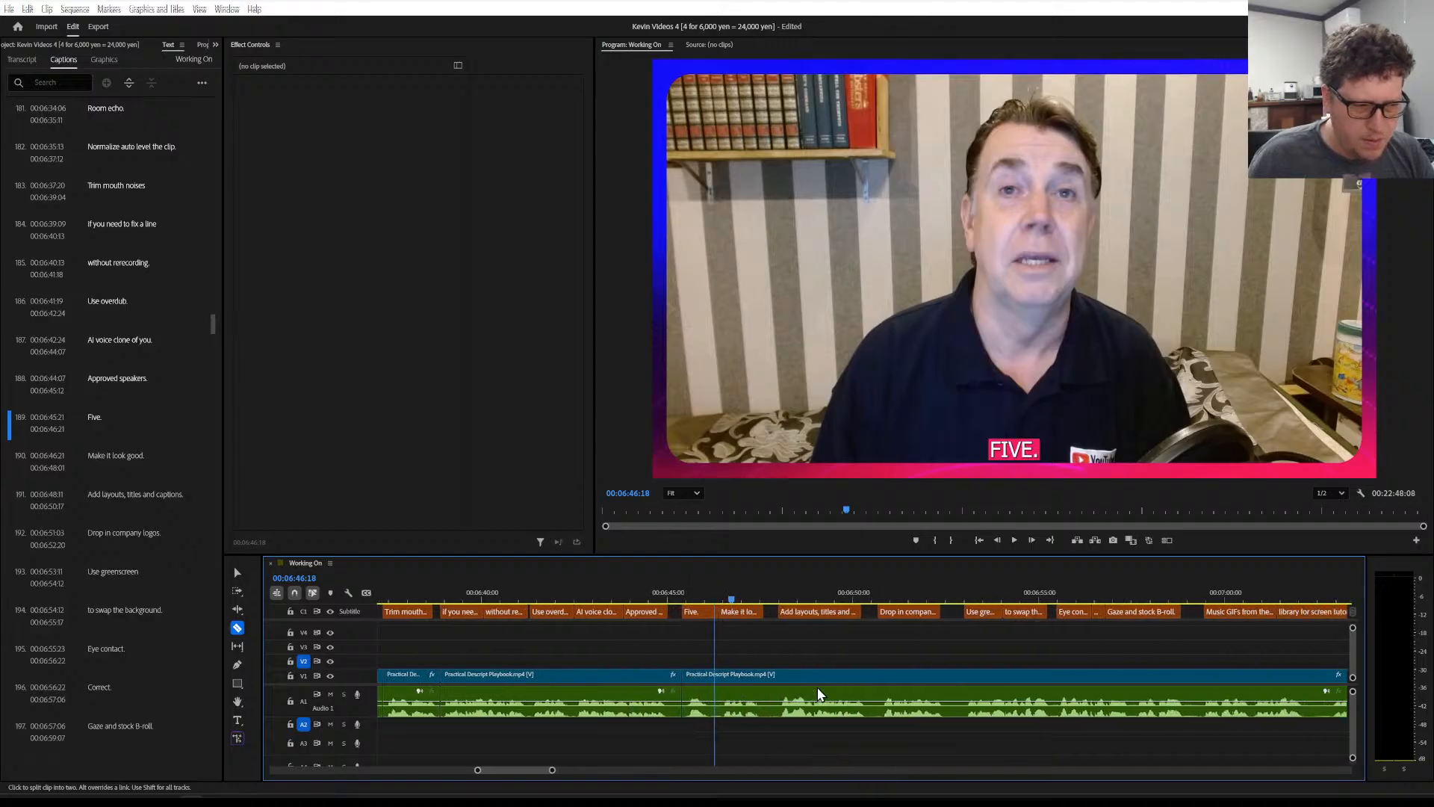
# Play onward and split the clip at the starts of the "Add layouts, titles and captions." and "Drop in company logos." captions
pyautogui.press('space')
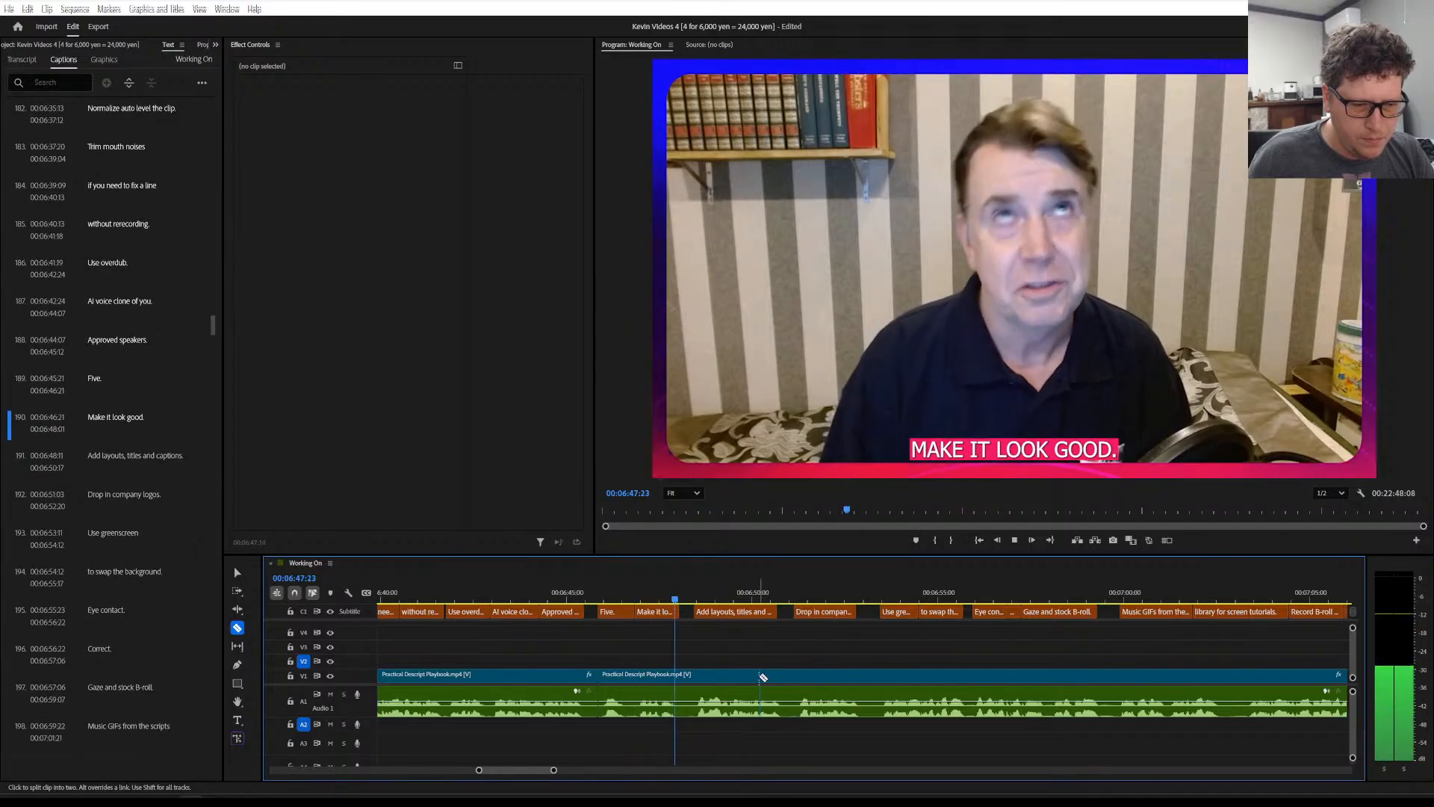
pyautogui.press('space')
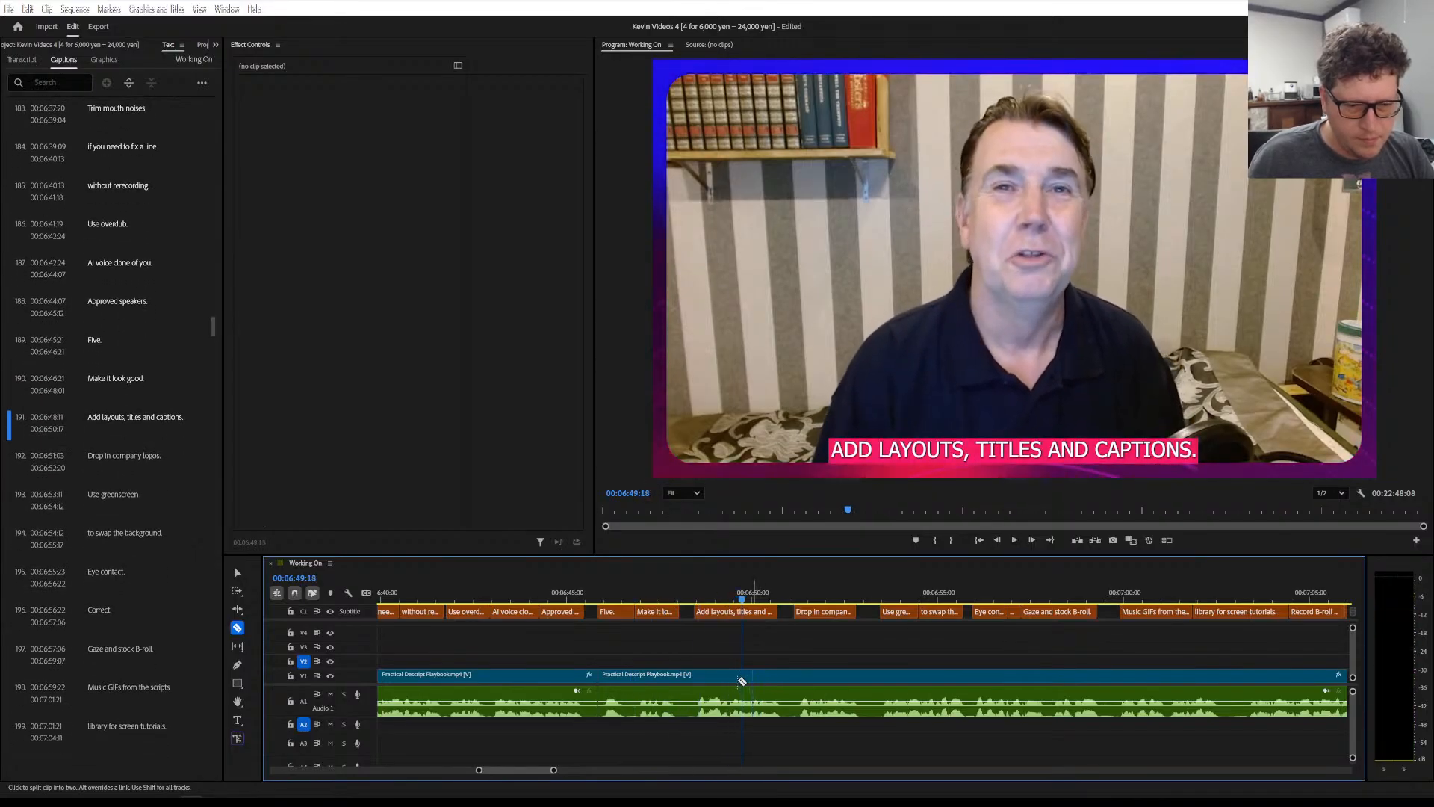
pyautogui.click(699, 674)
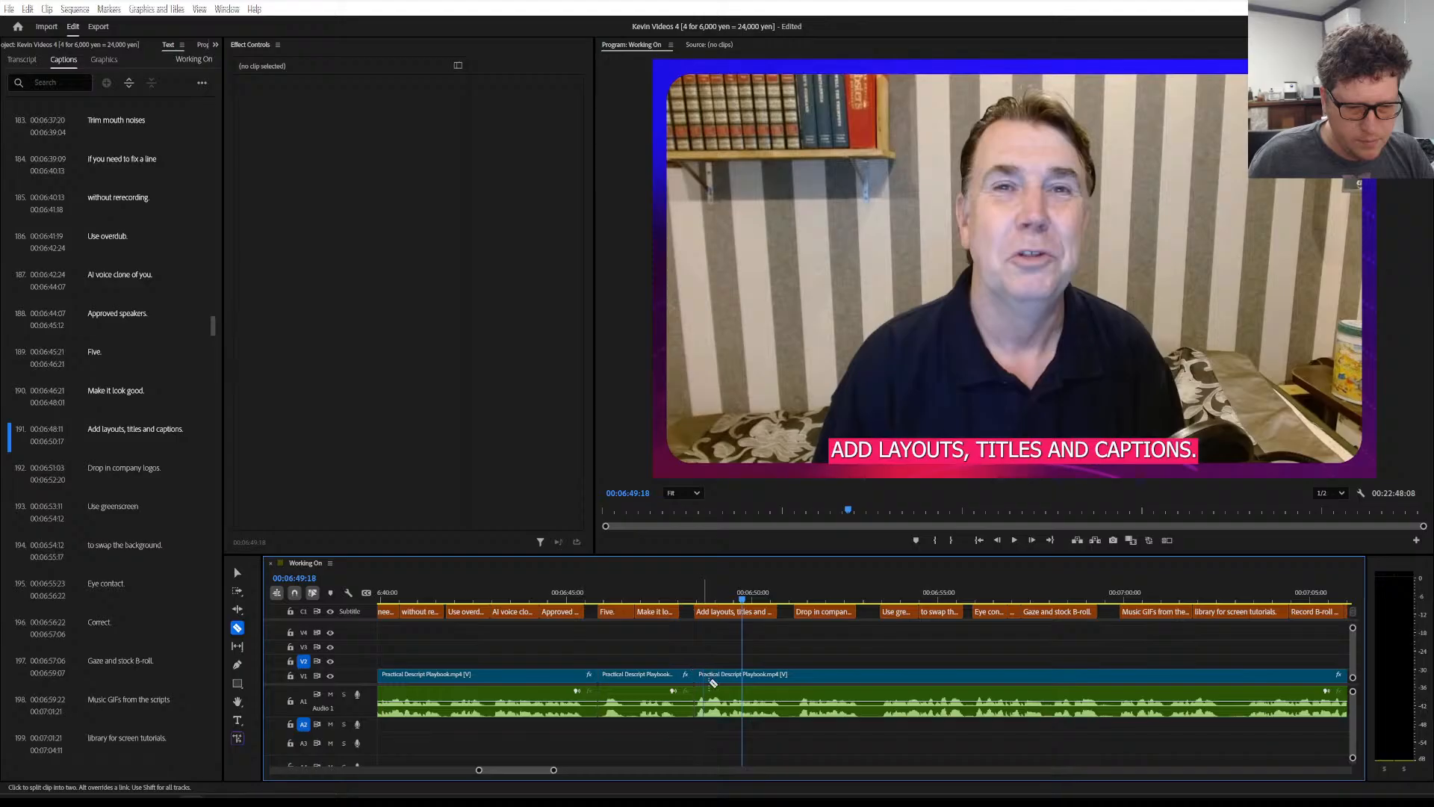
pyautogui.press('space')
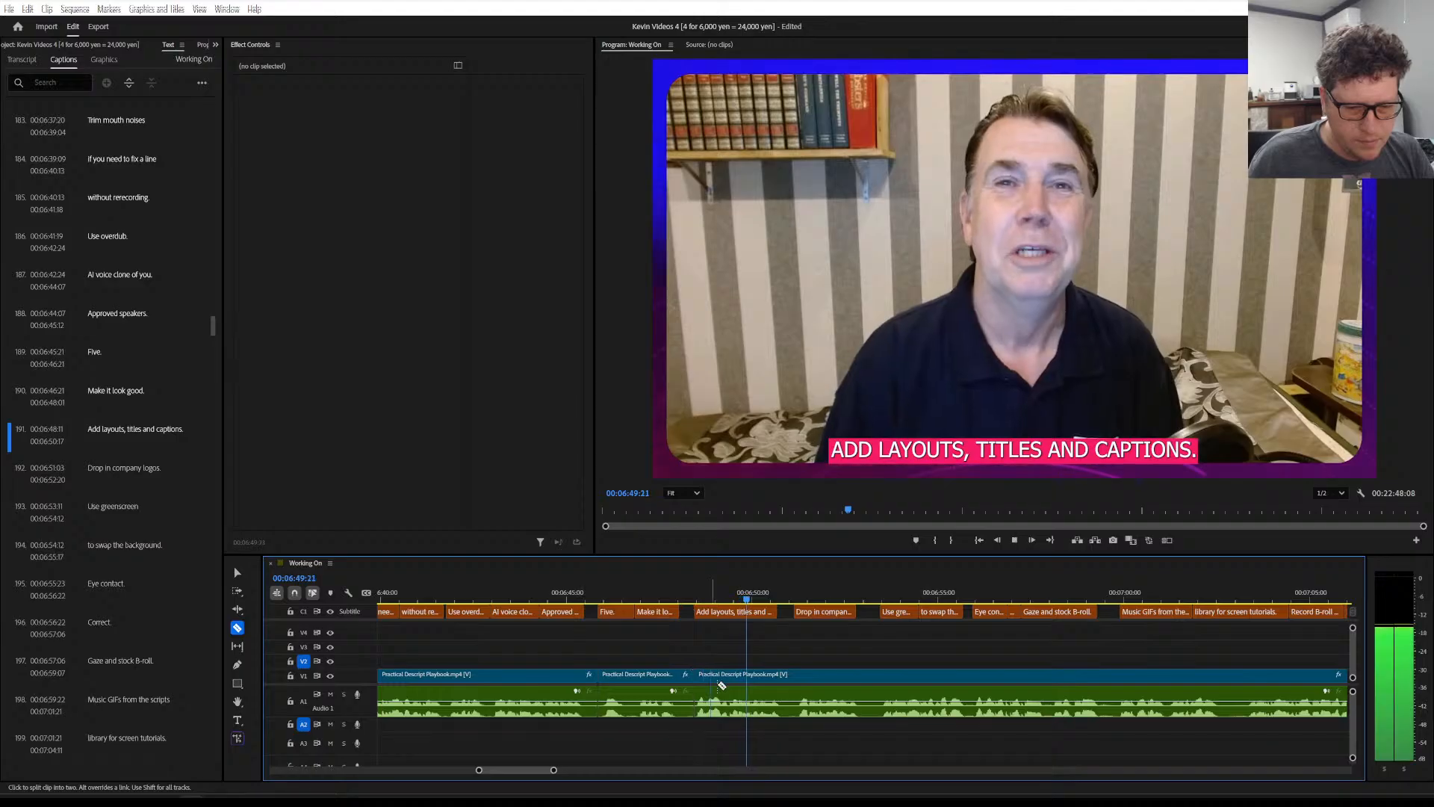
pyautogui.press('space')
pyautogui.click(656, 676)
pyautogui.click(644, 675)
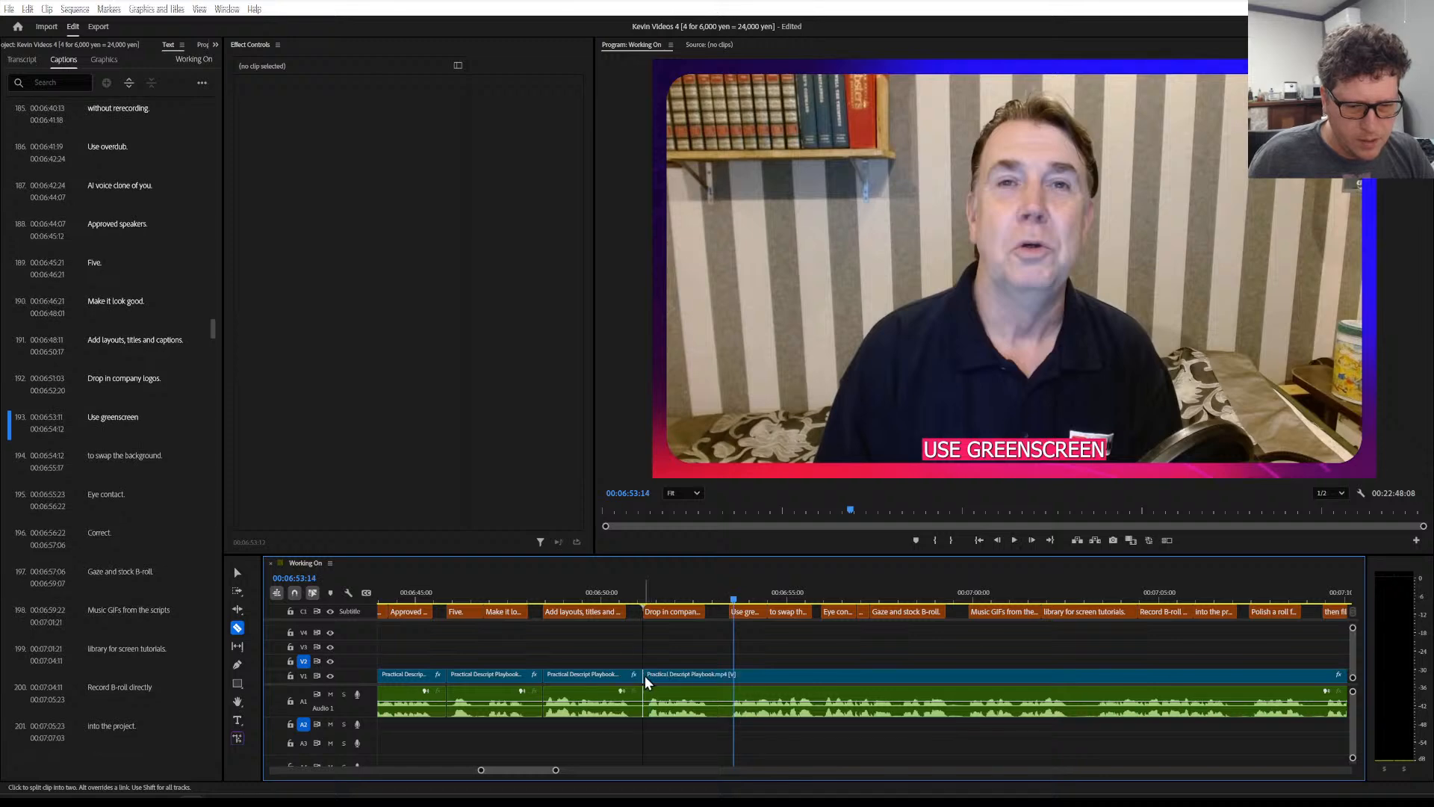
# Play onward and split the clip at the starts of the "Use greenscreen" and "Eye contact." captions
pyautogui.press('space')
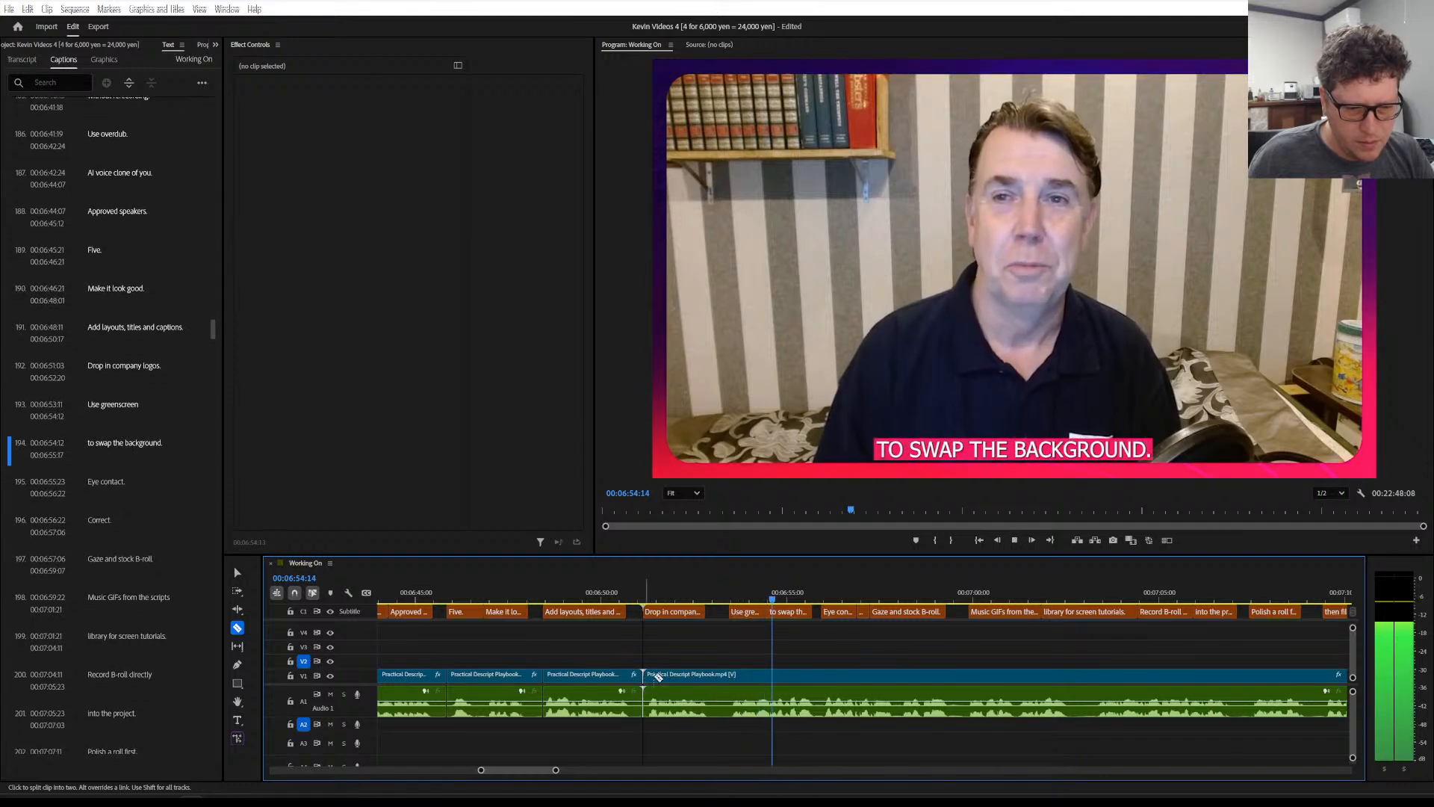
pyautogui.press('space')
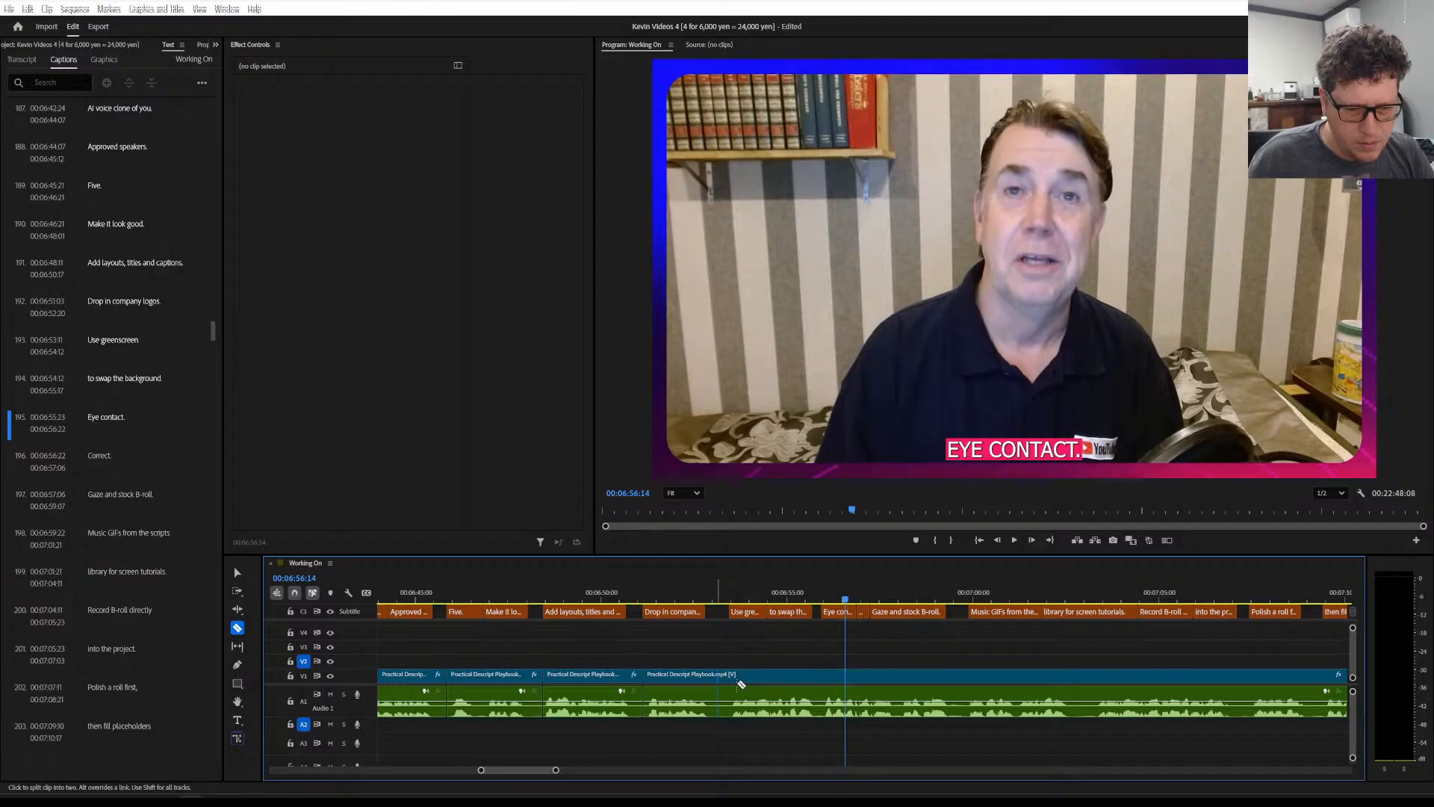
pyautogui.click(736, 675)
pyautogui.scroll(-2, 733, 664)
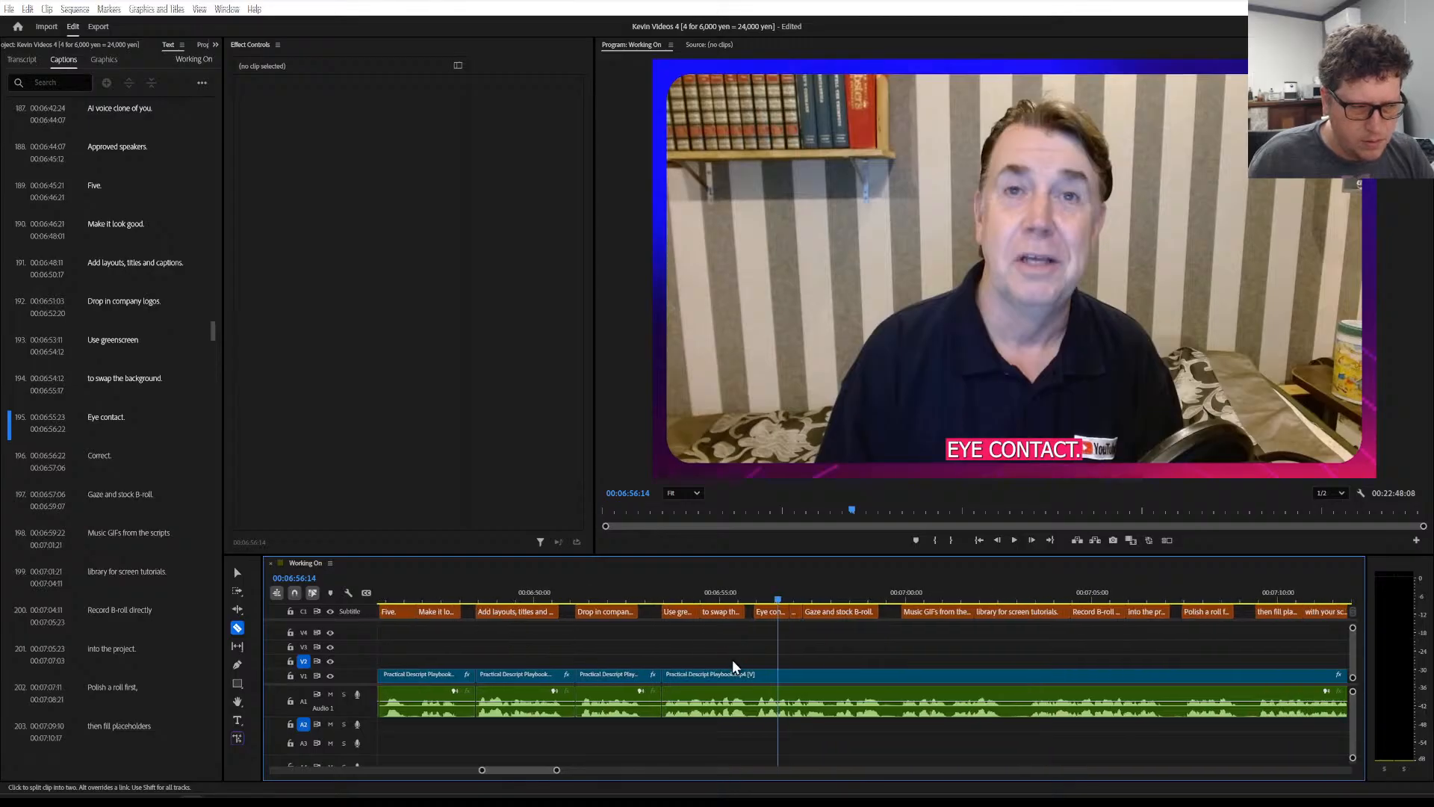
pyautogui.press('space')
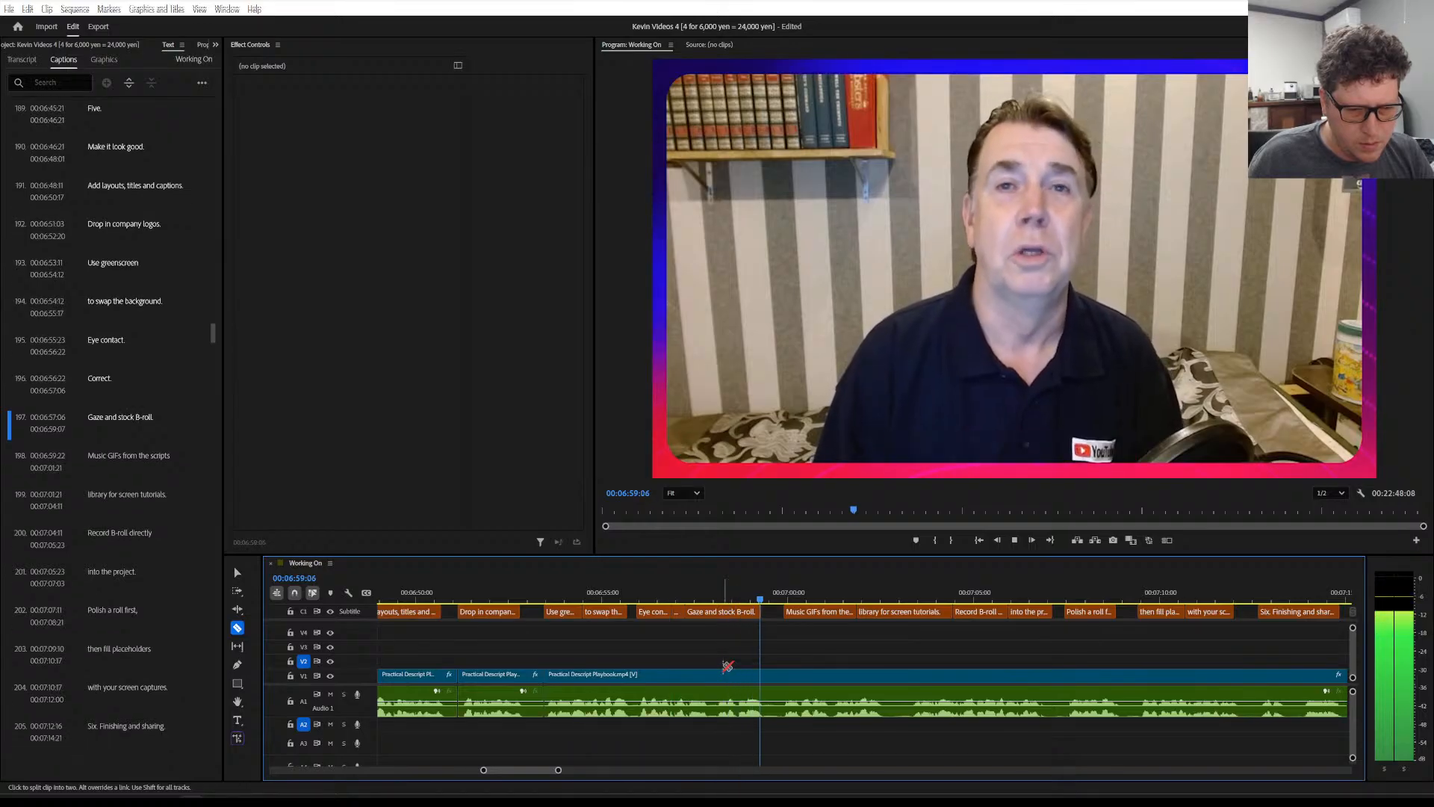
pyautogui.press('space')
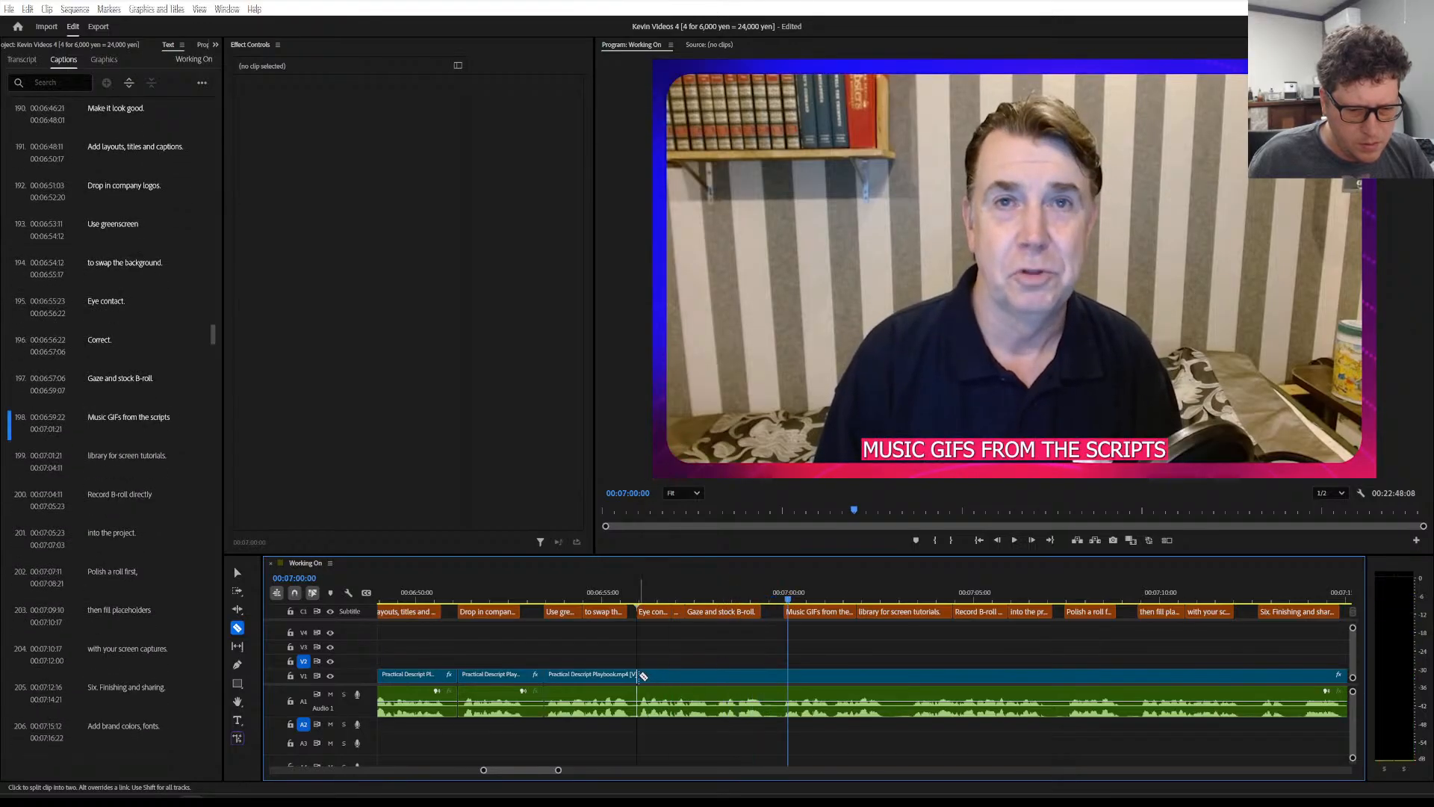
pyautogui.click(640, 675)
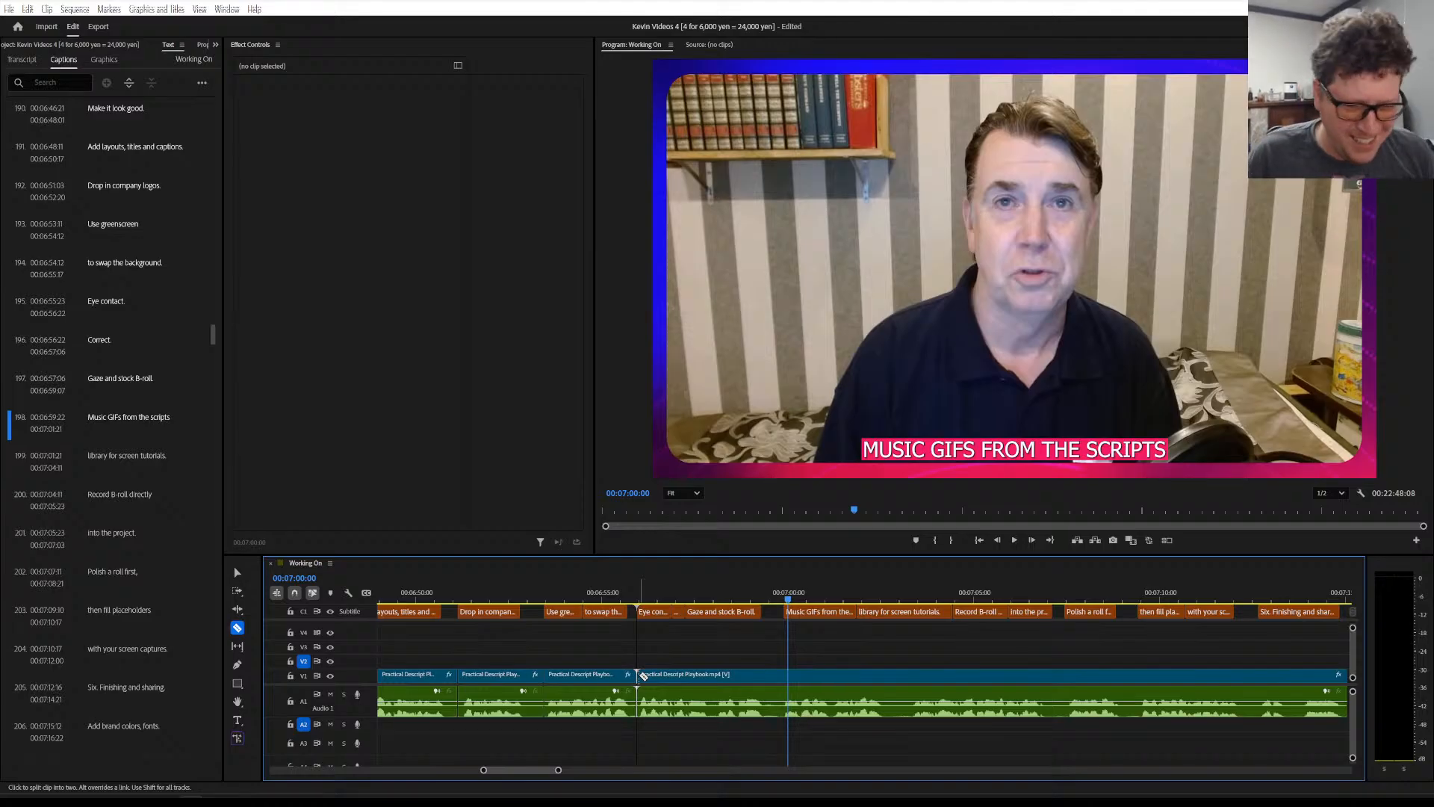
# Replay the passage after "Gaze and stock B-roll." and split the clip at the start of the "Music GIFs from the scripts" caption
pyautogui.scroll(-5, 679, 684)
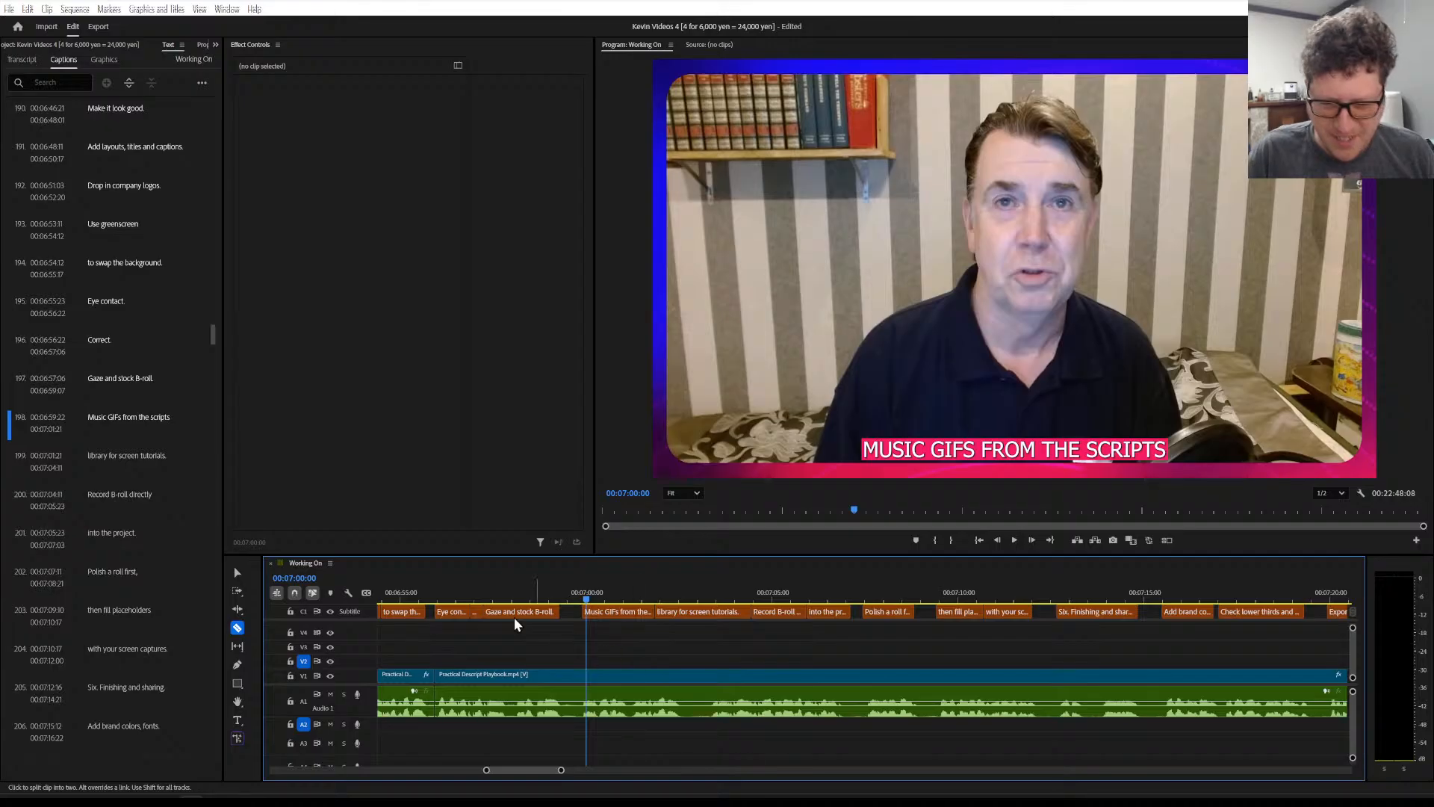
pyautogui.click(535, 601)
pyautogui.press('space')
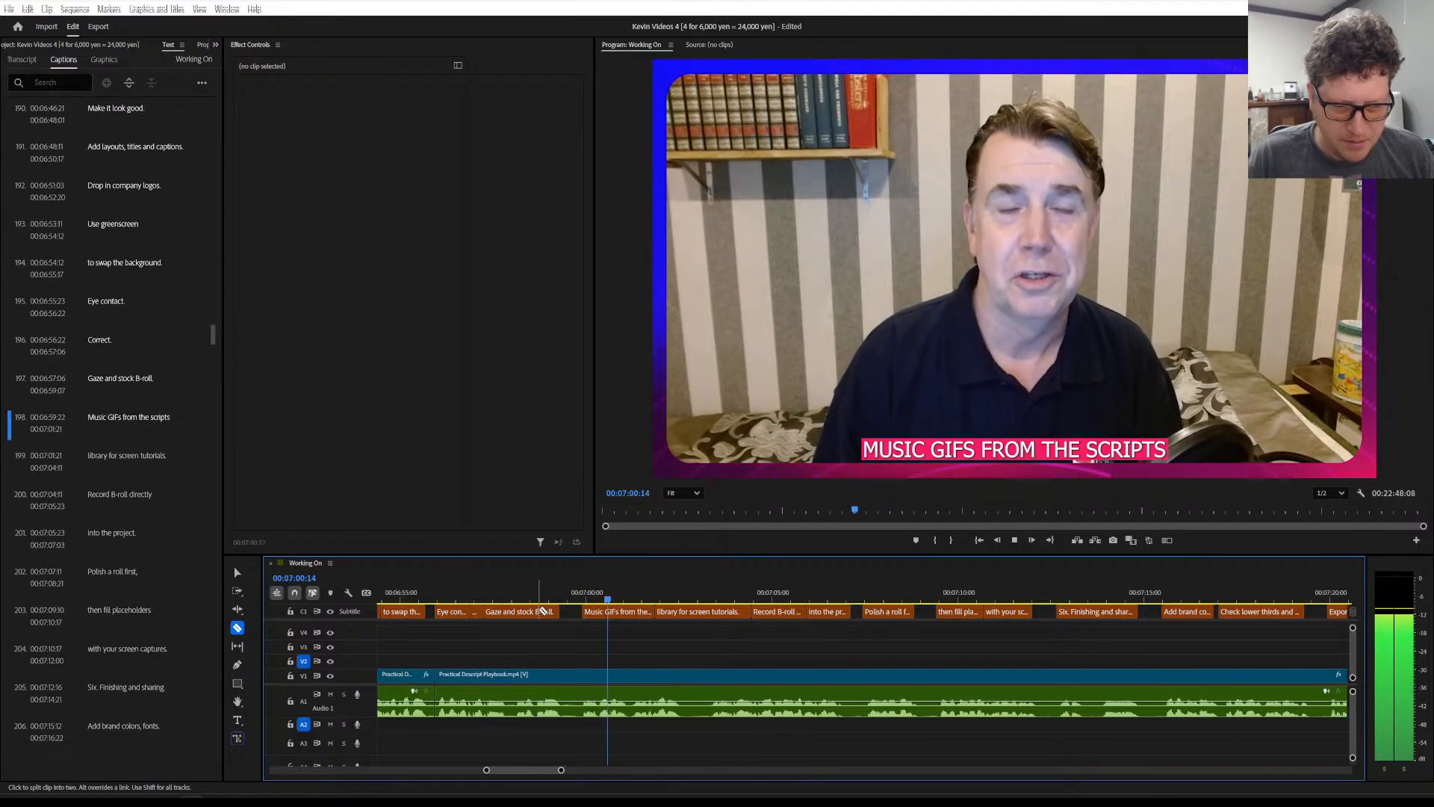
pyautogui.press('space')
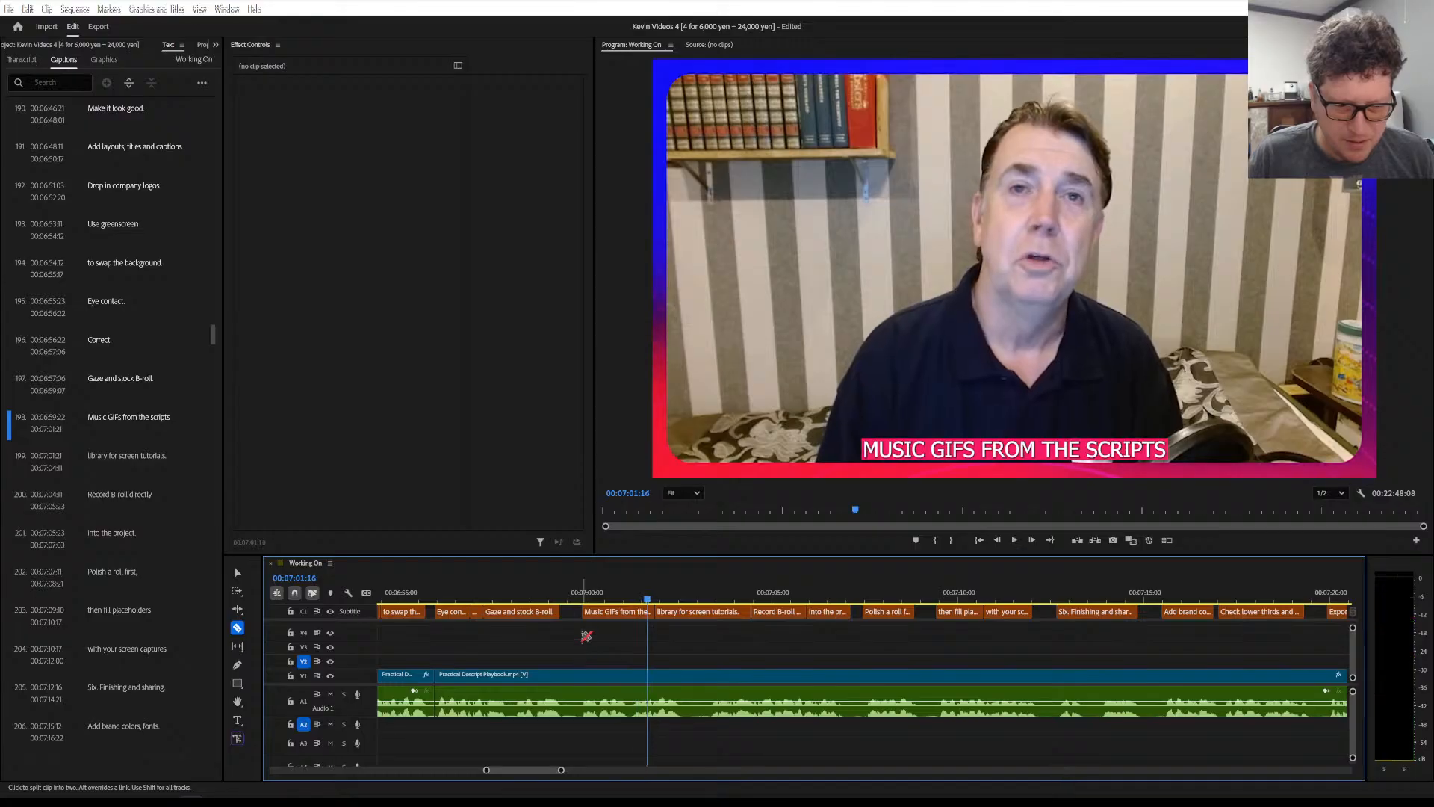
pyautogui.click(571, 592)
pyautogui.press('space')
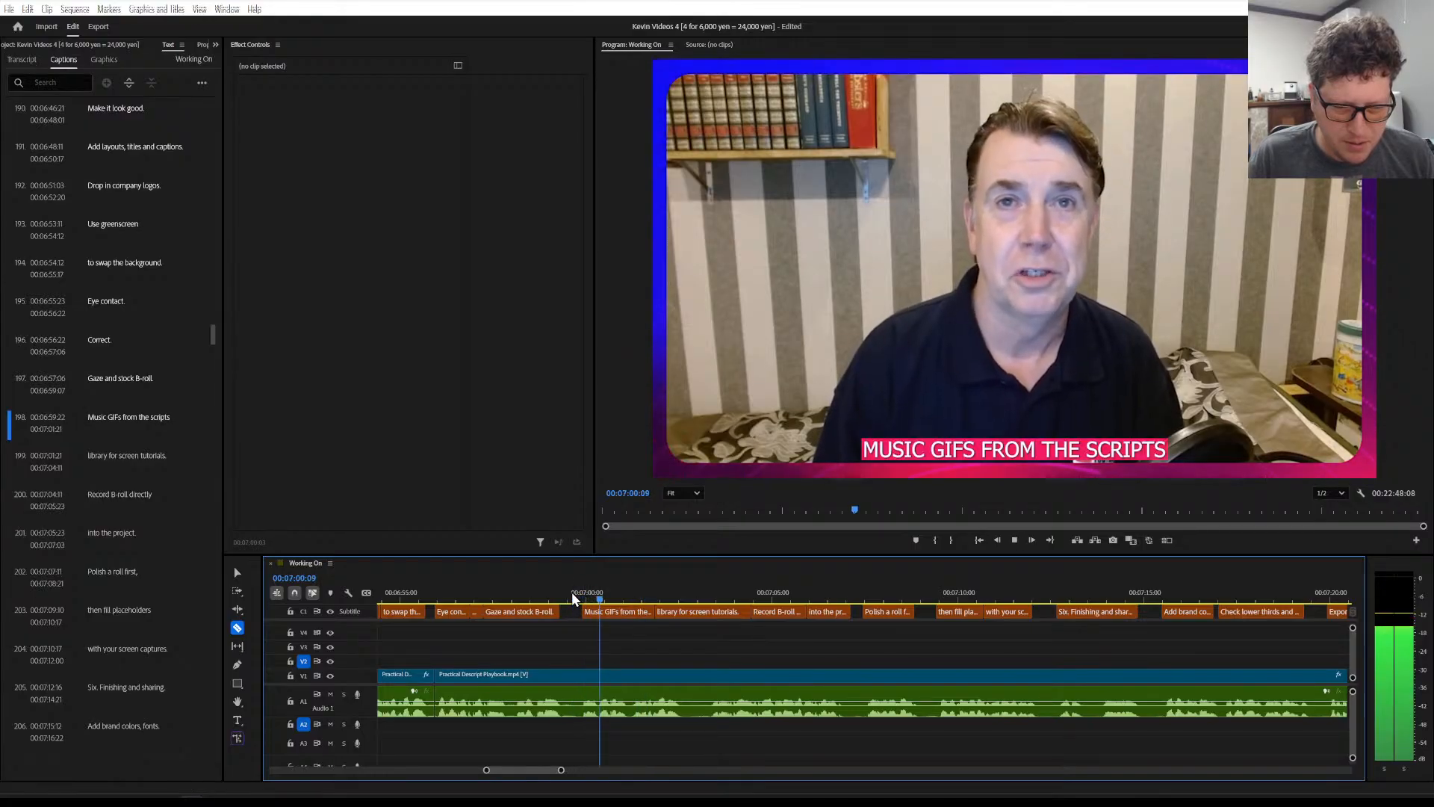
pyautogui.press('space')
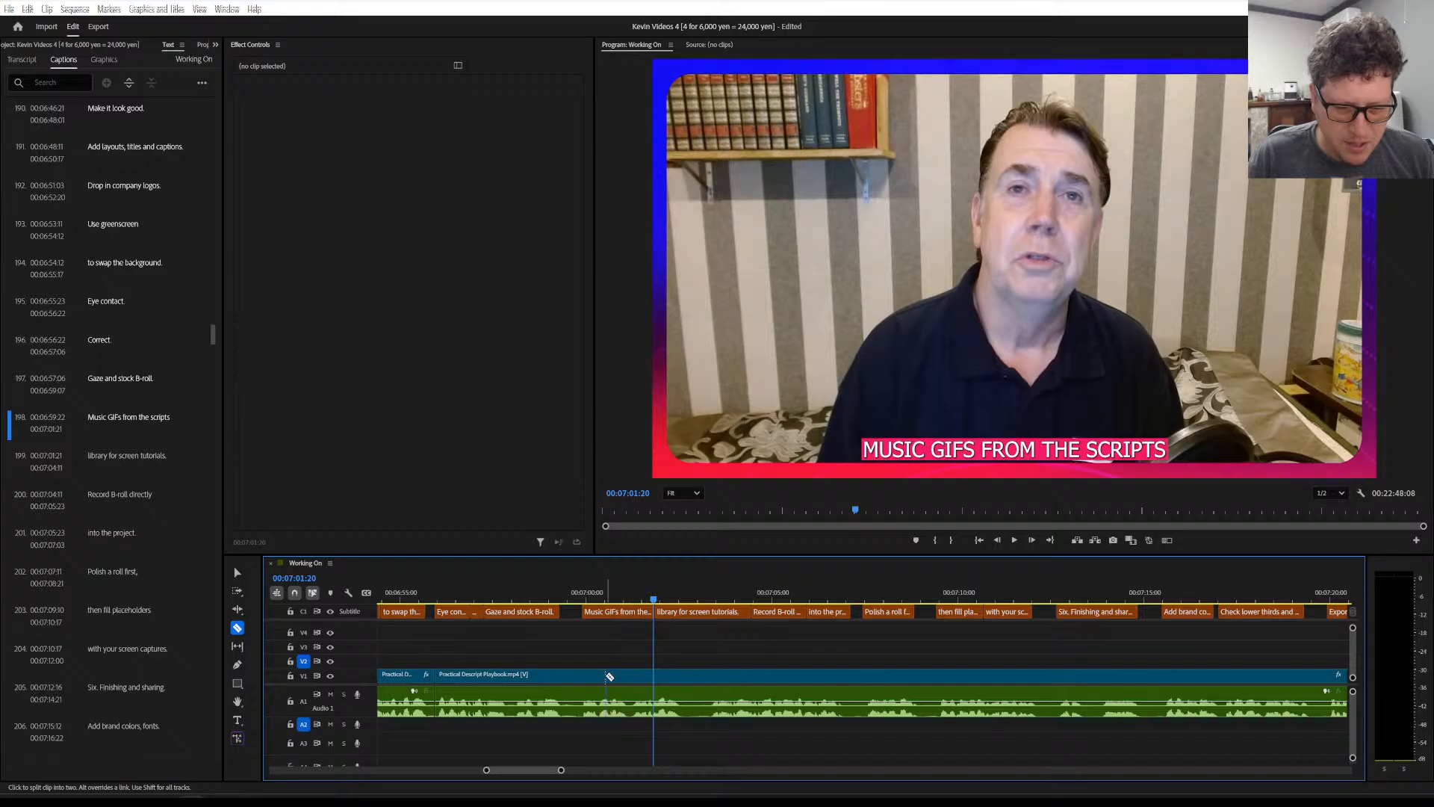
pyautogui.click(583, 676)
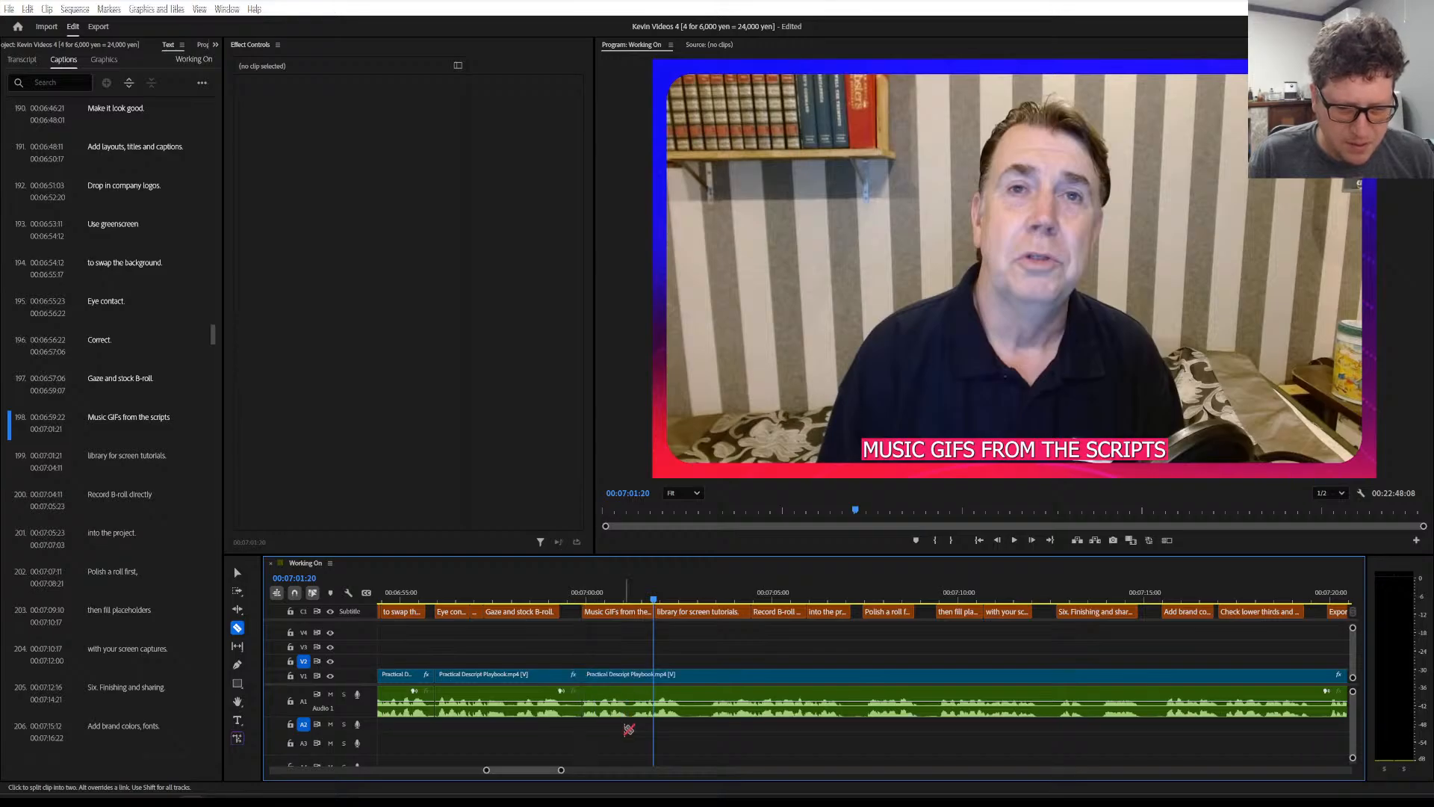
# Play on through "into the project.", replay the "library for screen tutorials." passage, and select that caption with the Selection tool
pyautogui.press('space')
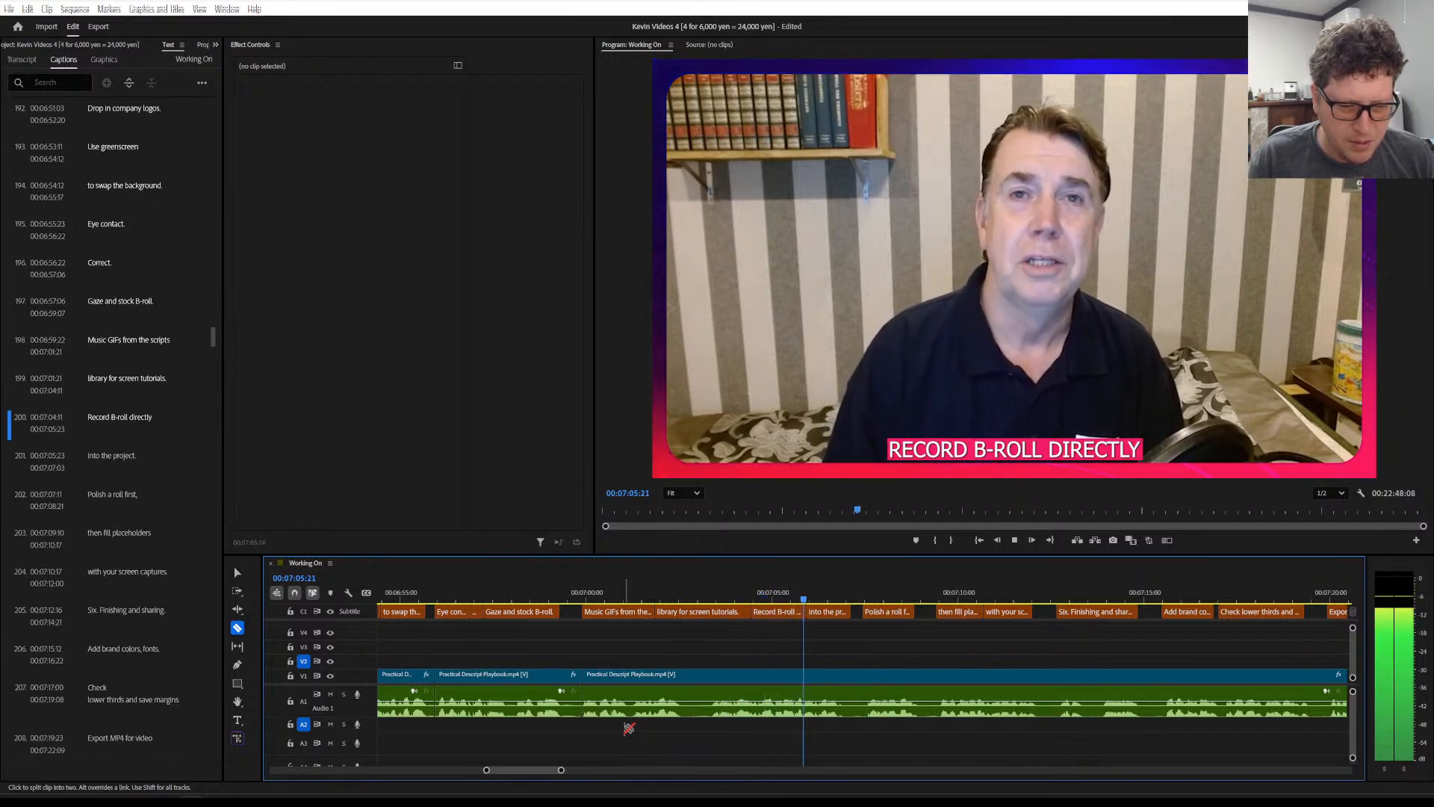
pyautogui.press('space')
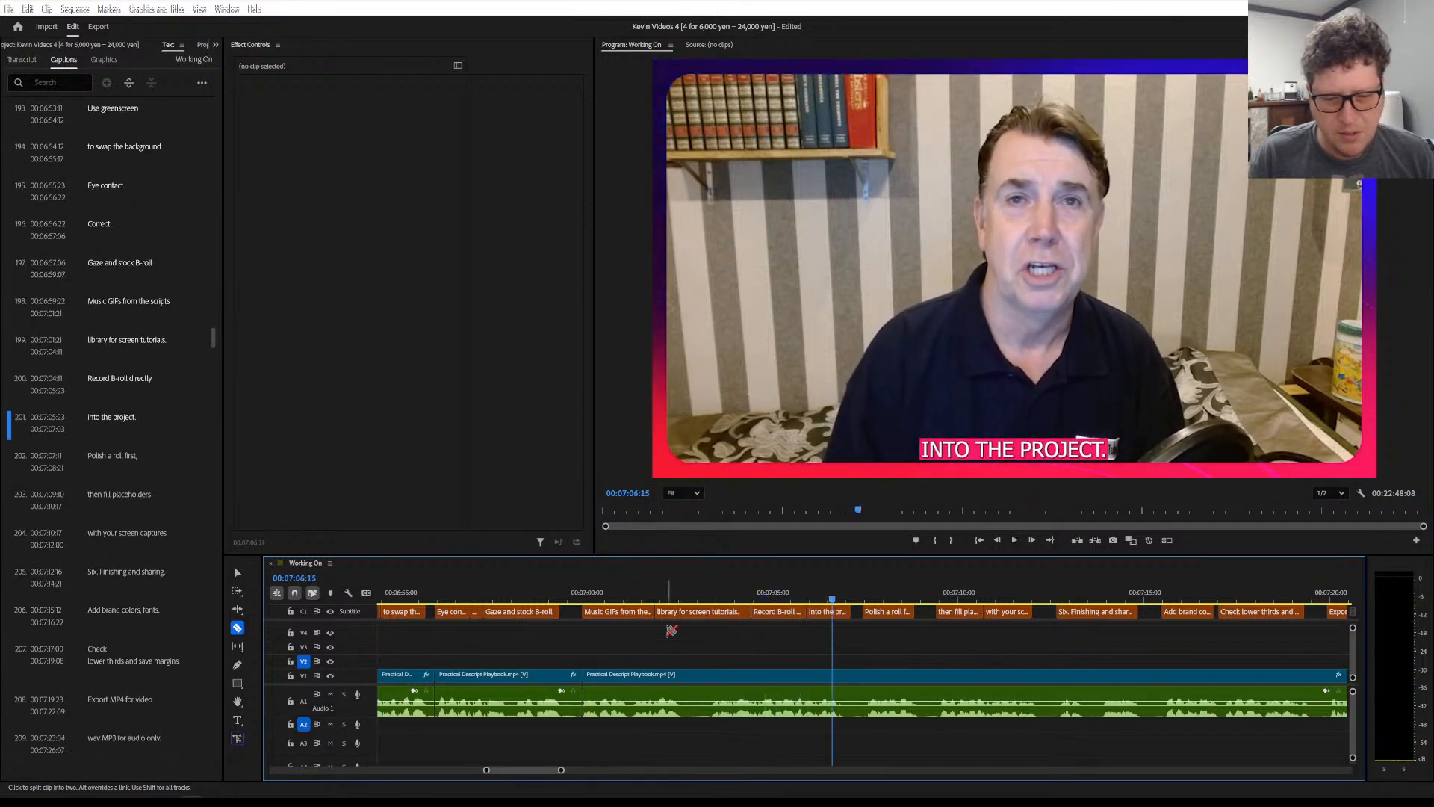
pyautogui.click(635, 592)
pyautogui.press('space')
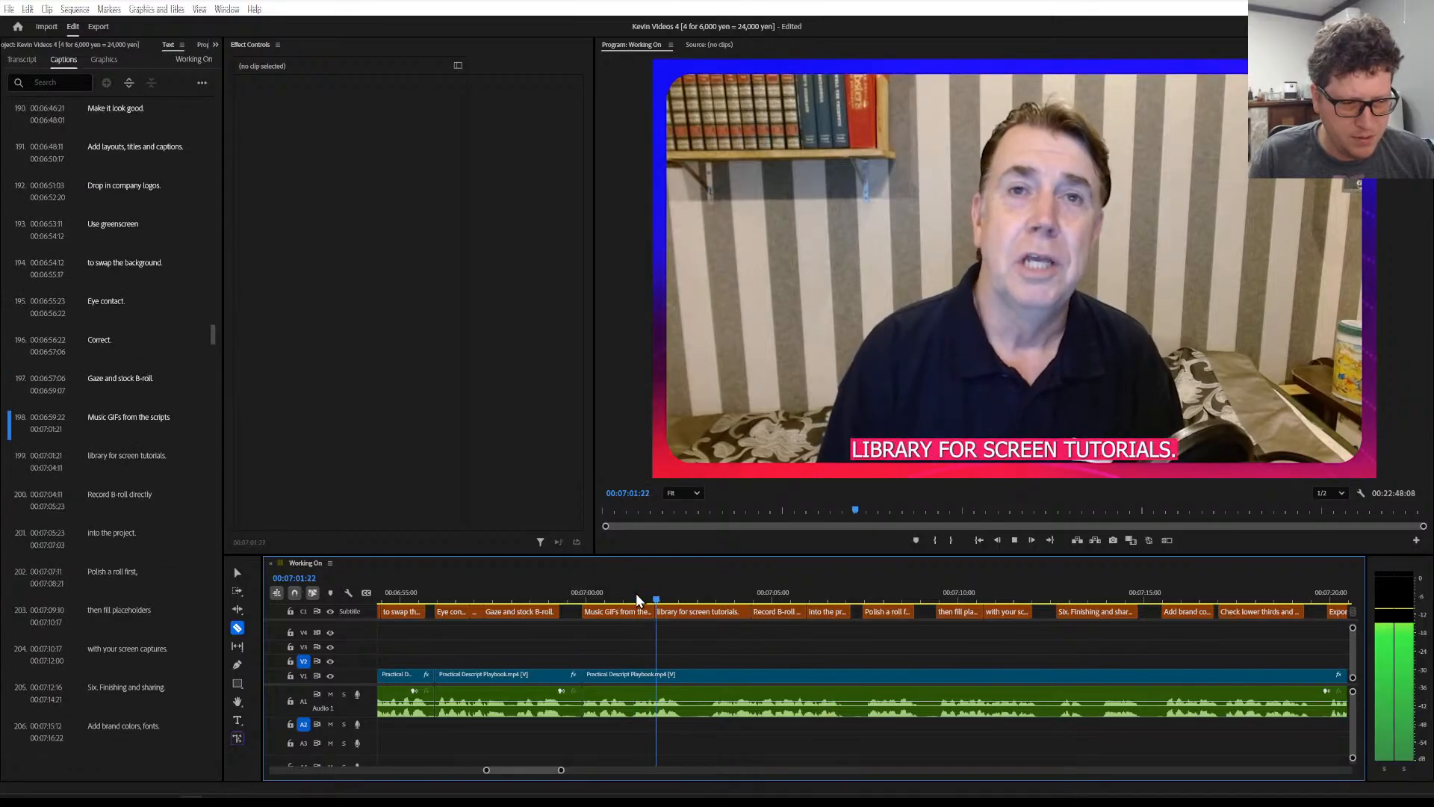
pyautogui.press('space')
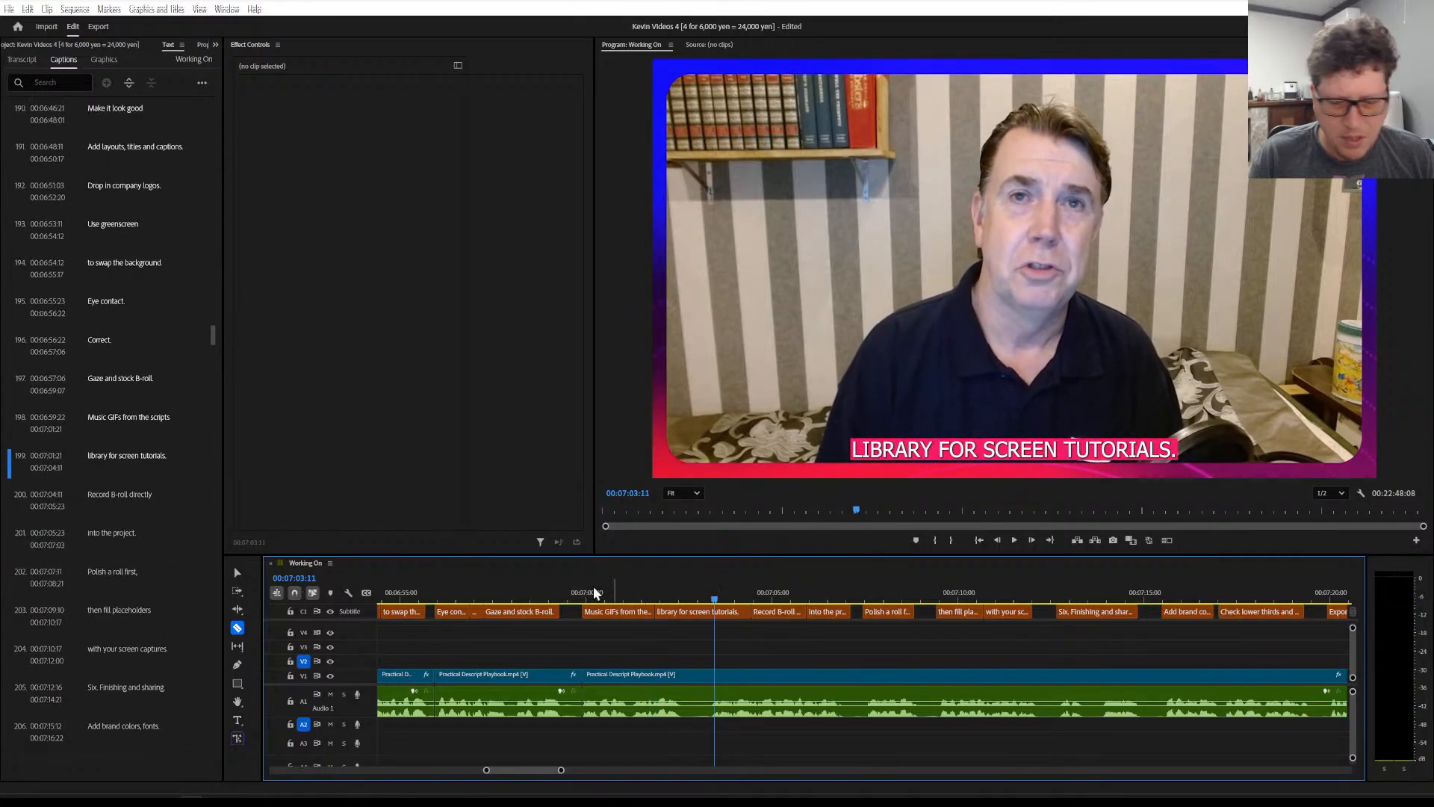
pyautogui.click(238, 572)
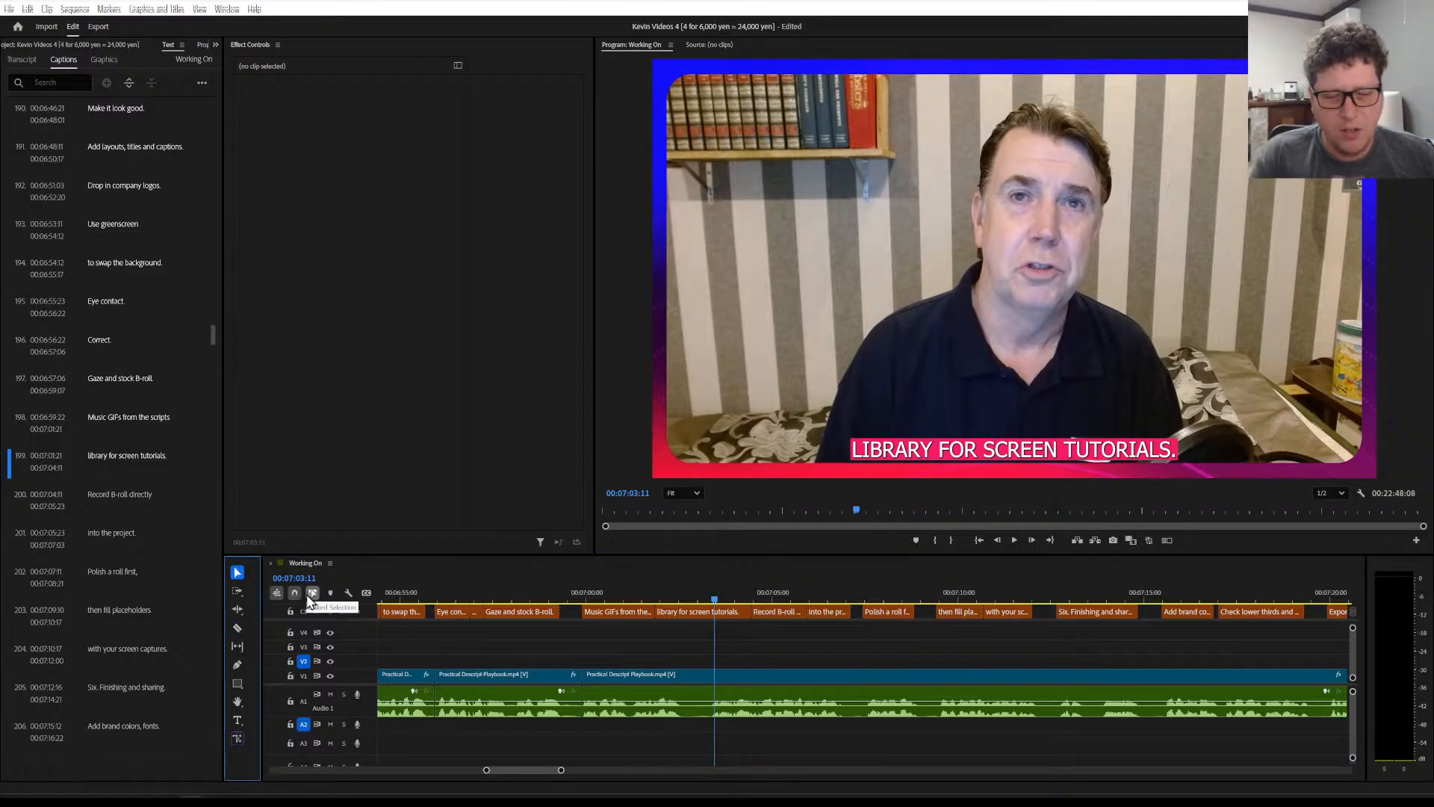
pyautogui.click(701, 613)
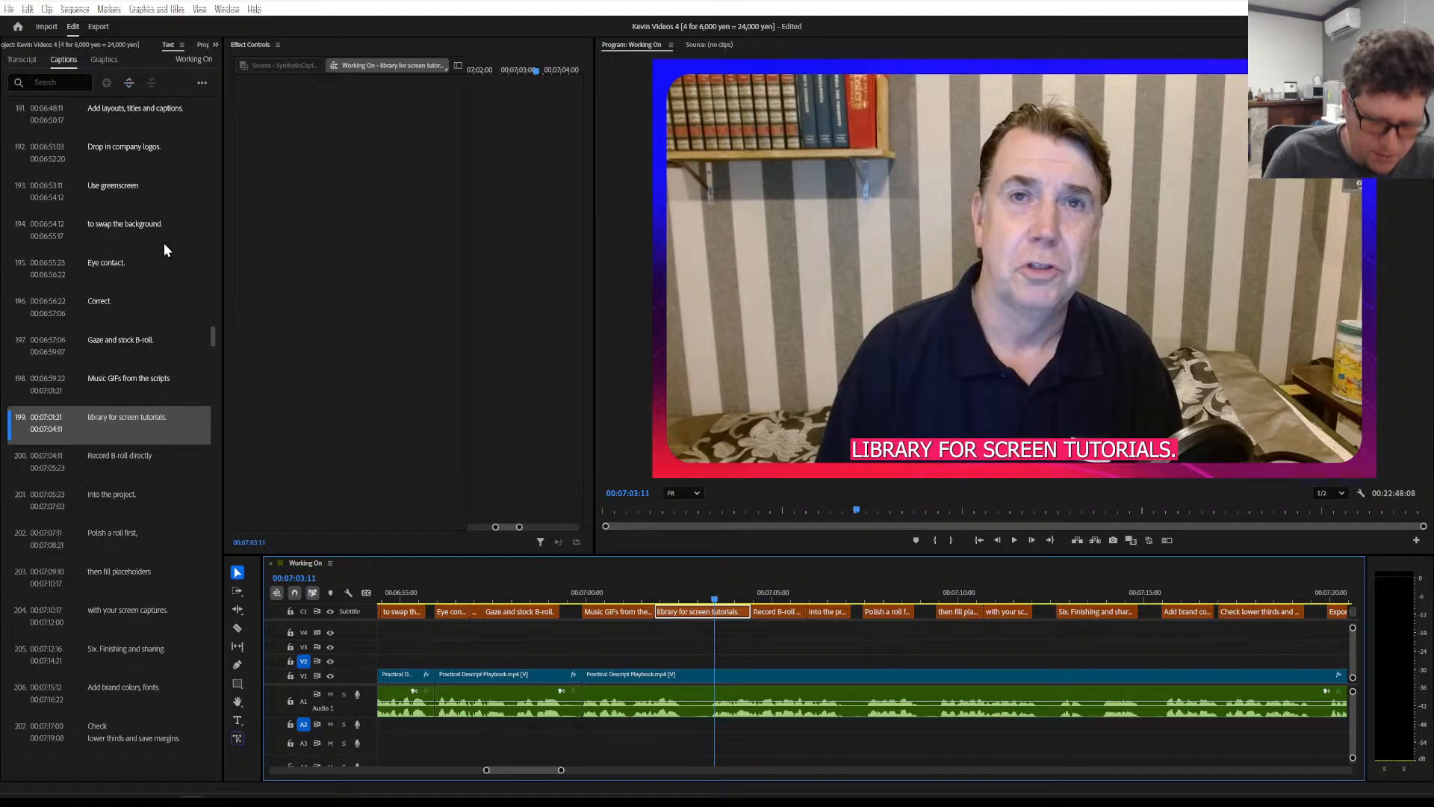
pyautogui.hotkey('alt', 's')
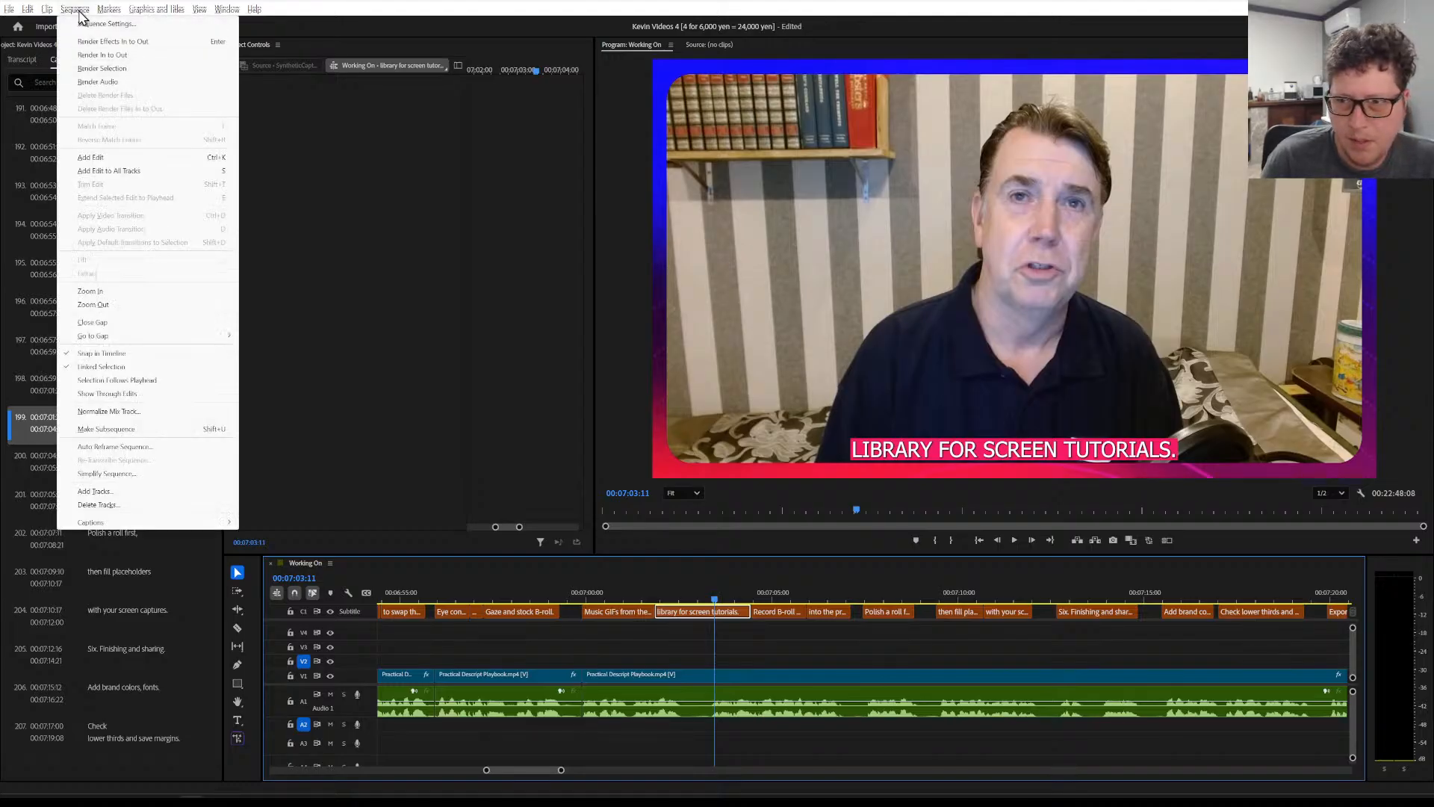
pyautogui.click(291, 210)
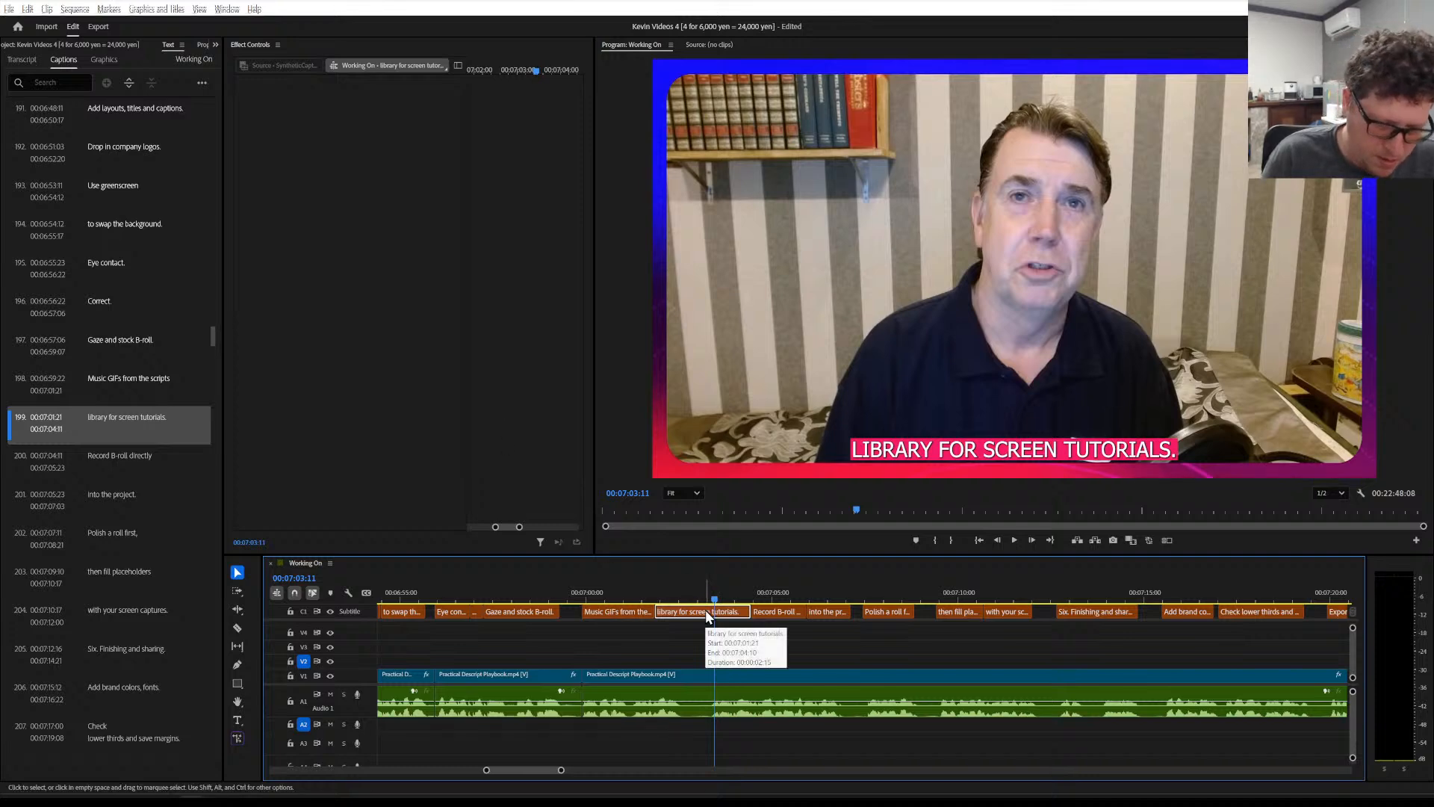
pyautogui.hotkey('alt', 's')
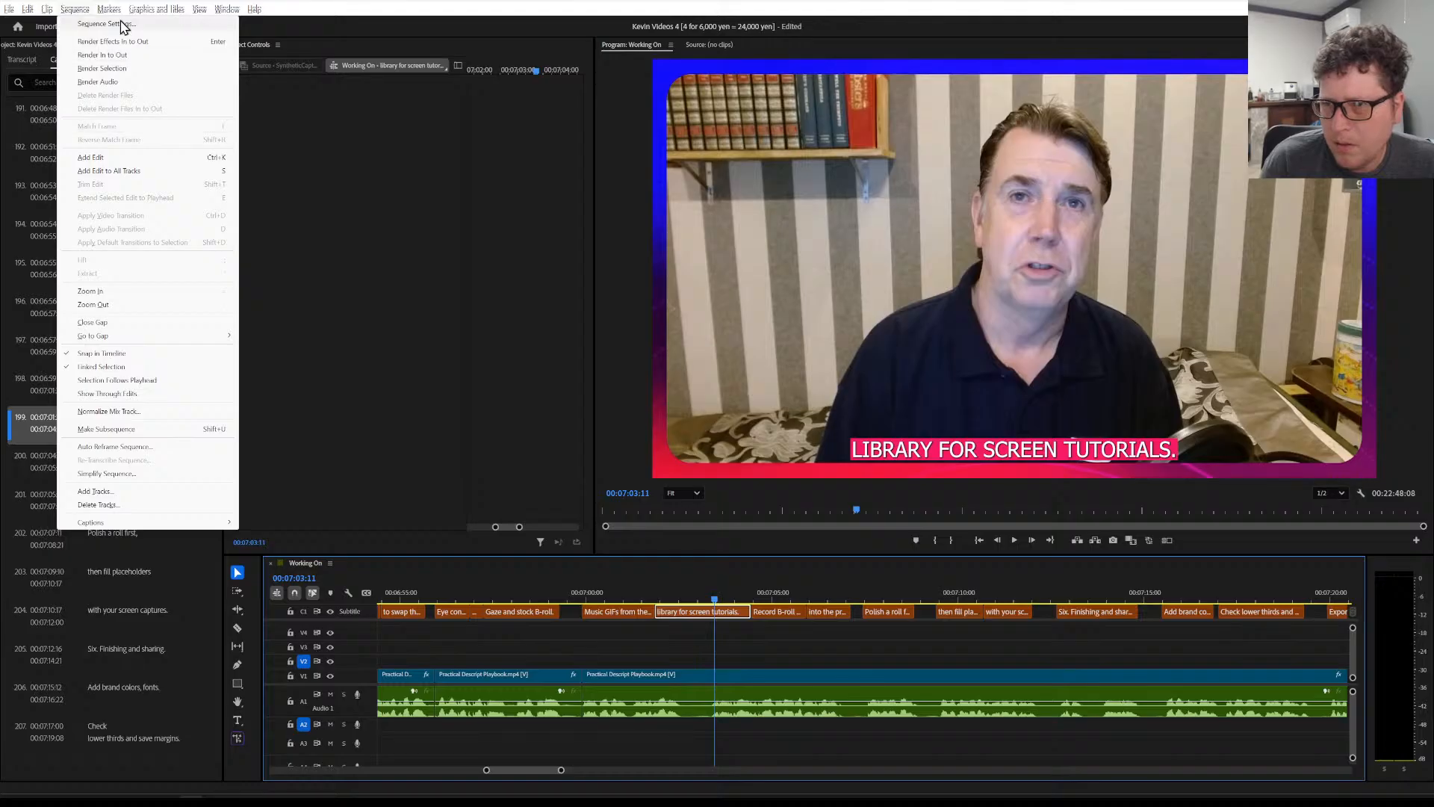
pyautogui.click(74, 9)
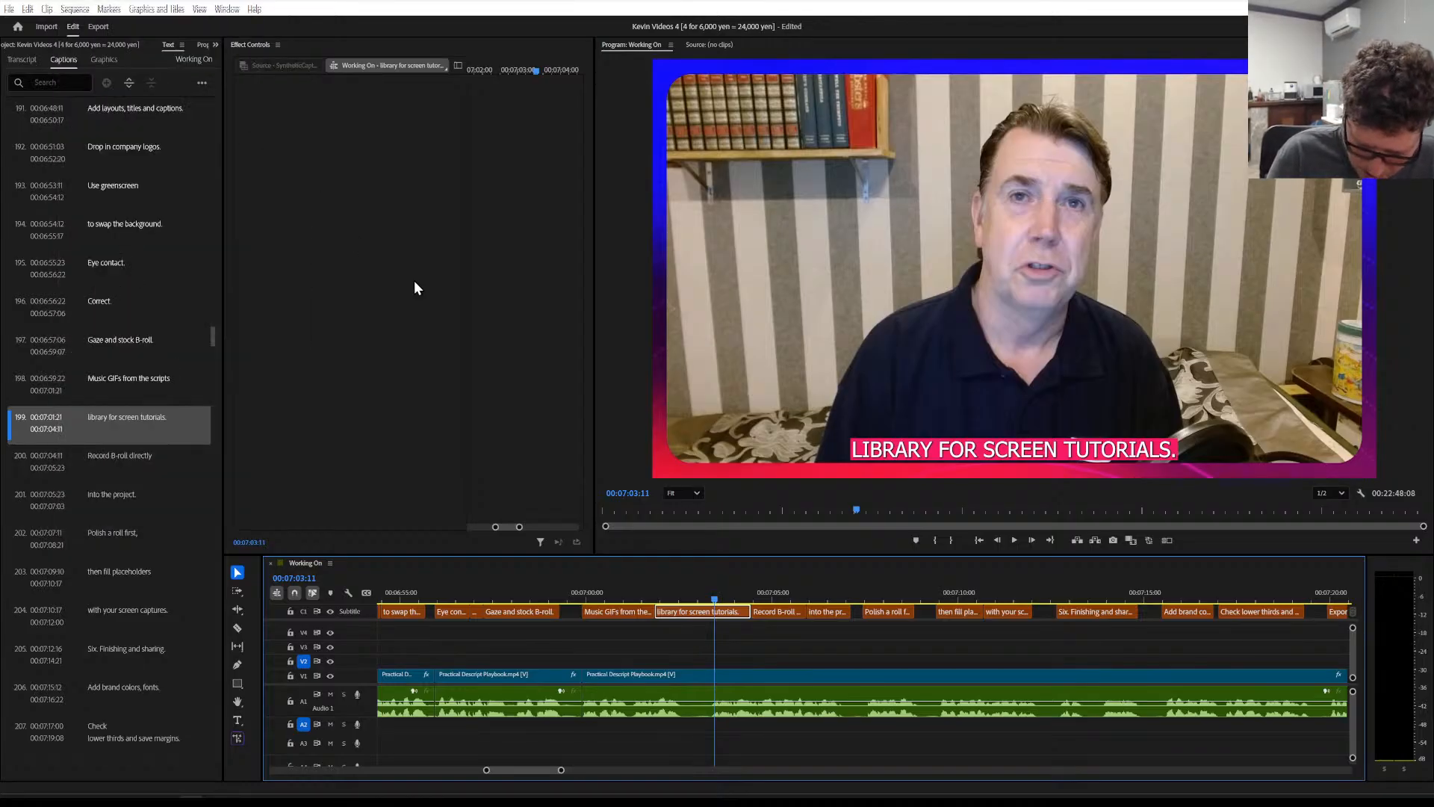
pyautogui.press('super')
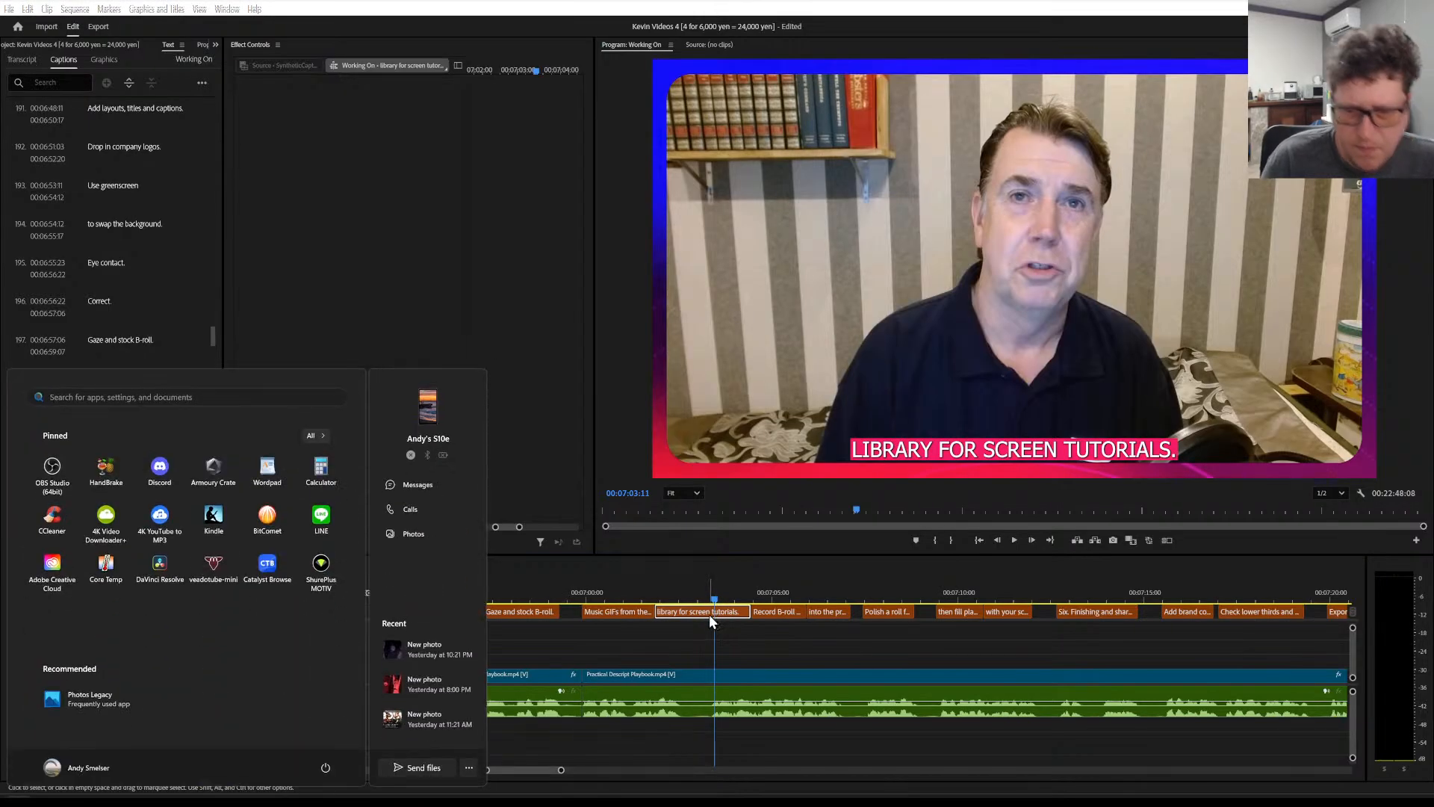
# Split the "library for screen tutorials." caption into separate caption segments
pyautogui.click(693, 596)
pyautogui.click(691, 595)
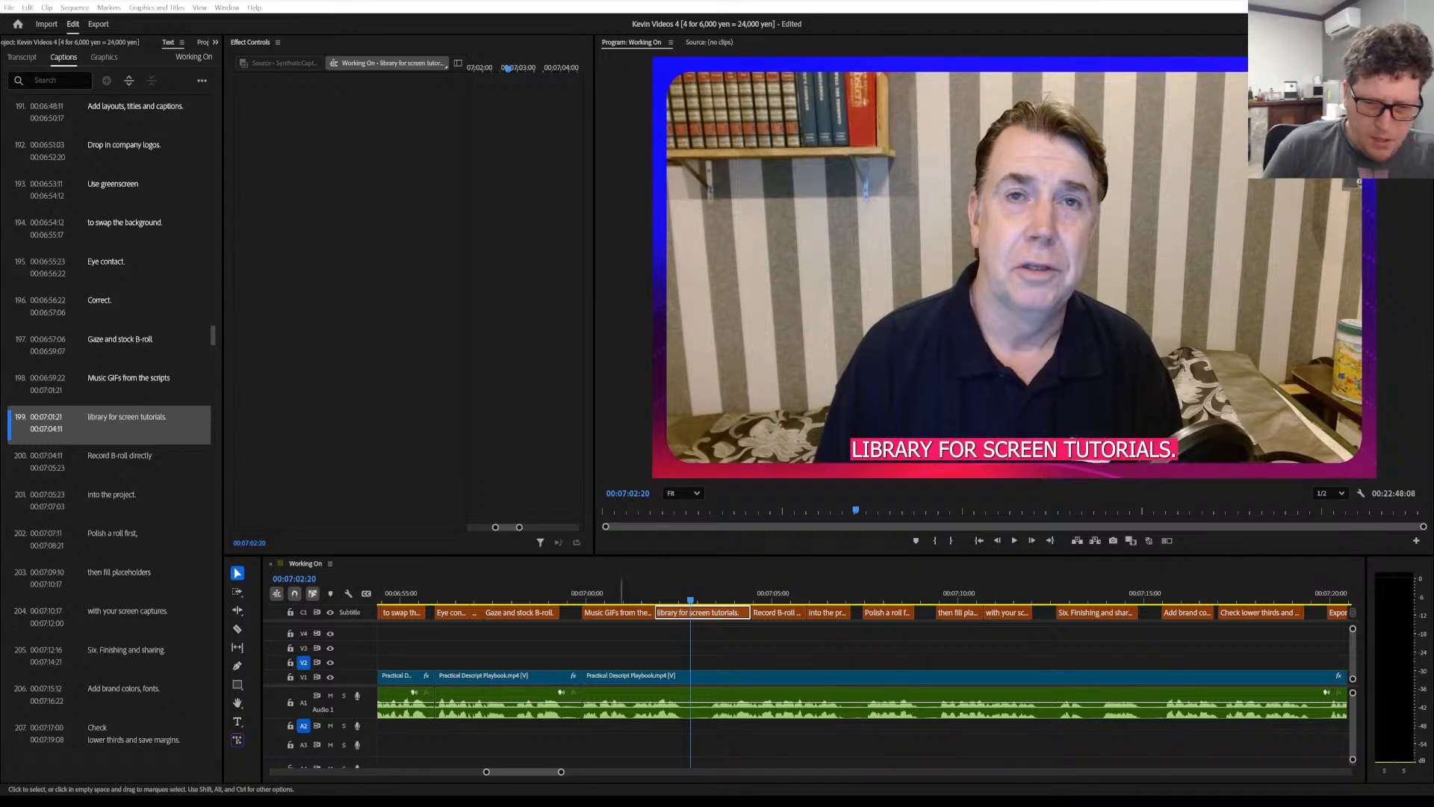
pyautogui.click(695, 609)
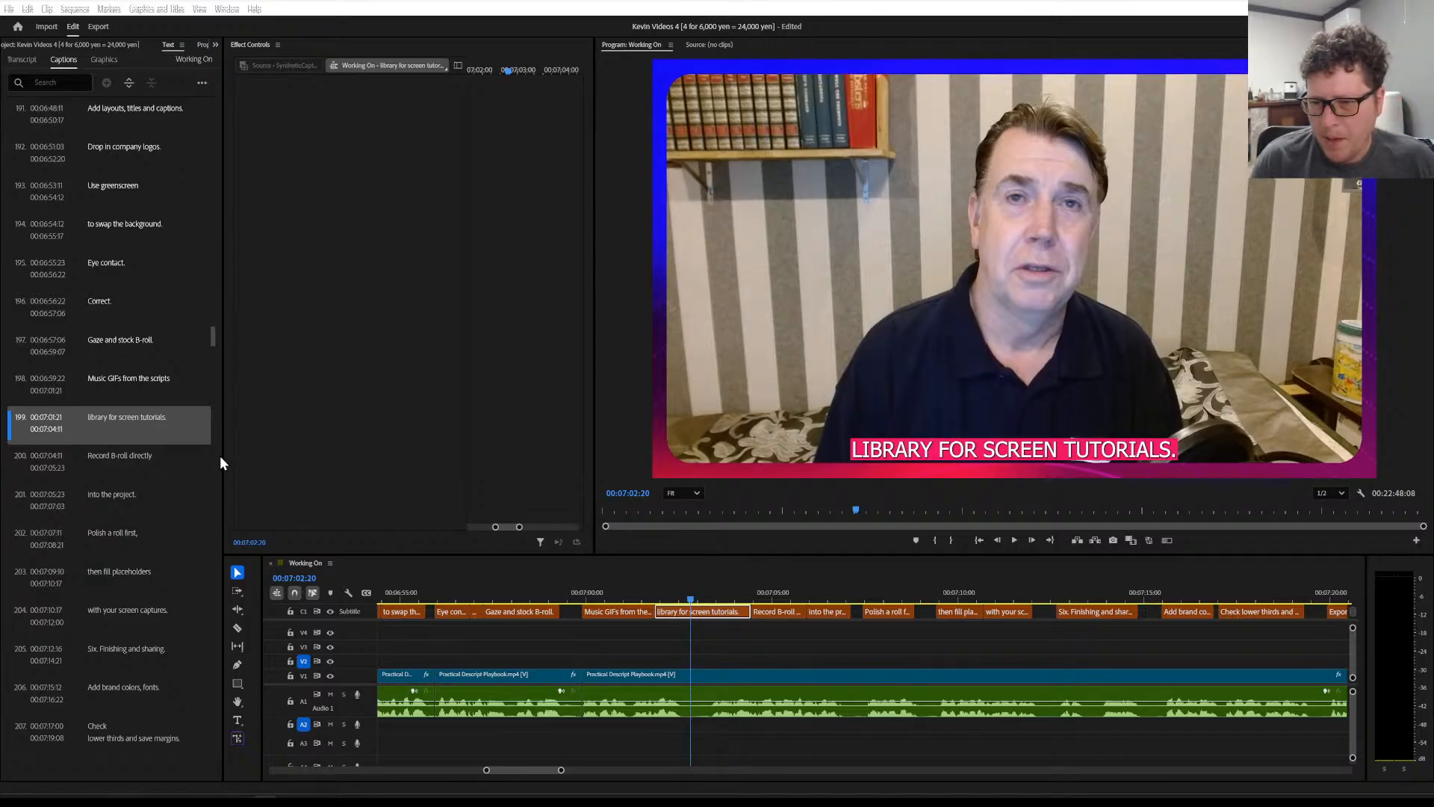
pyautogui.click(174, 429)
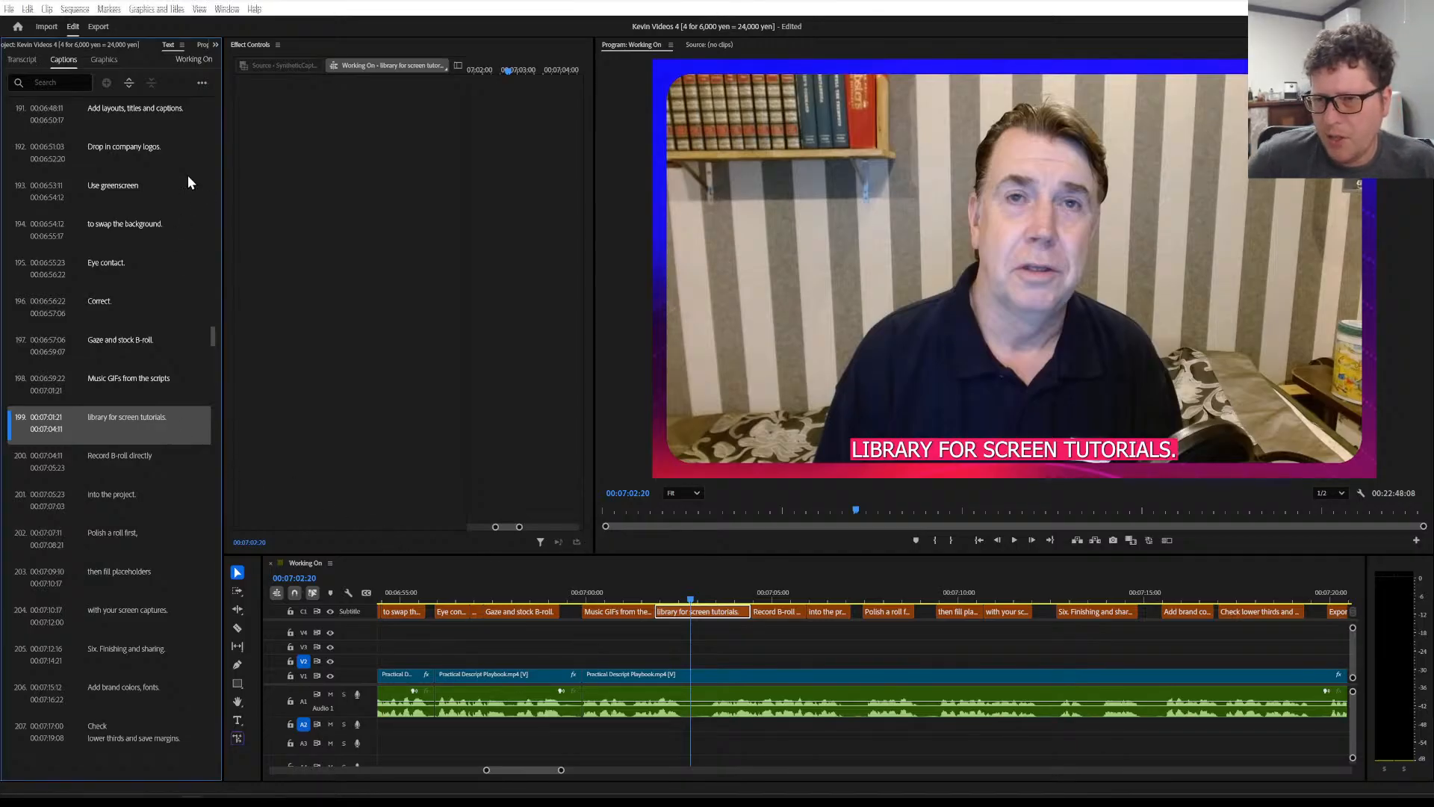
pyautogui.click(130, 83)
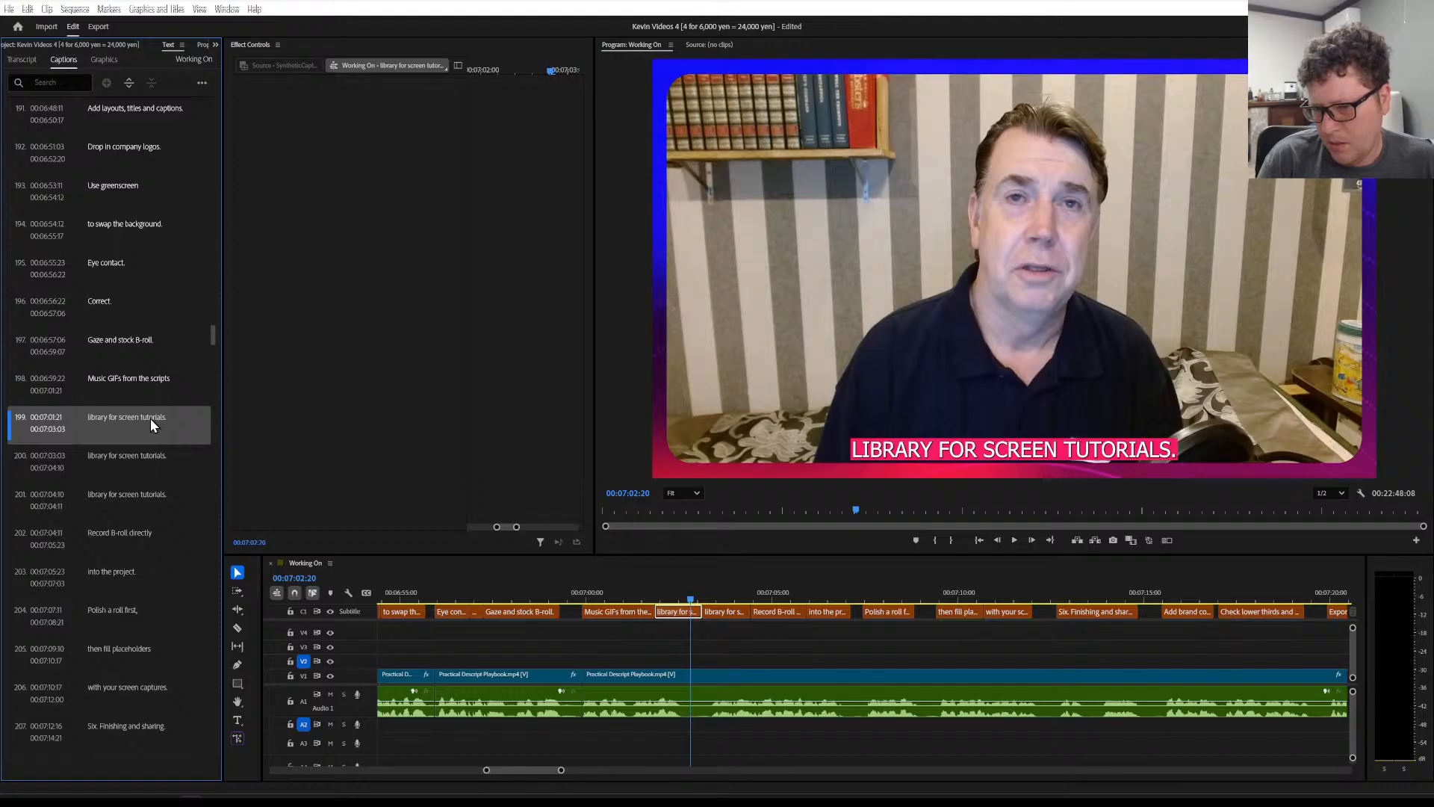
# Replay the split caption, shorten its first segment's text to "library." and change the second segment's text to "for screen tutorials."
pyautogui.click(620, 595)
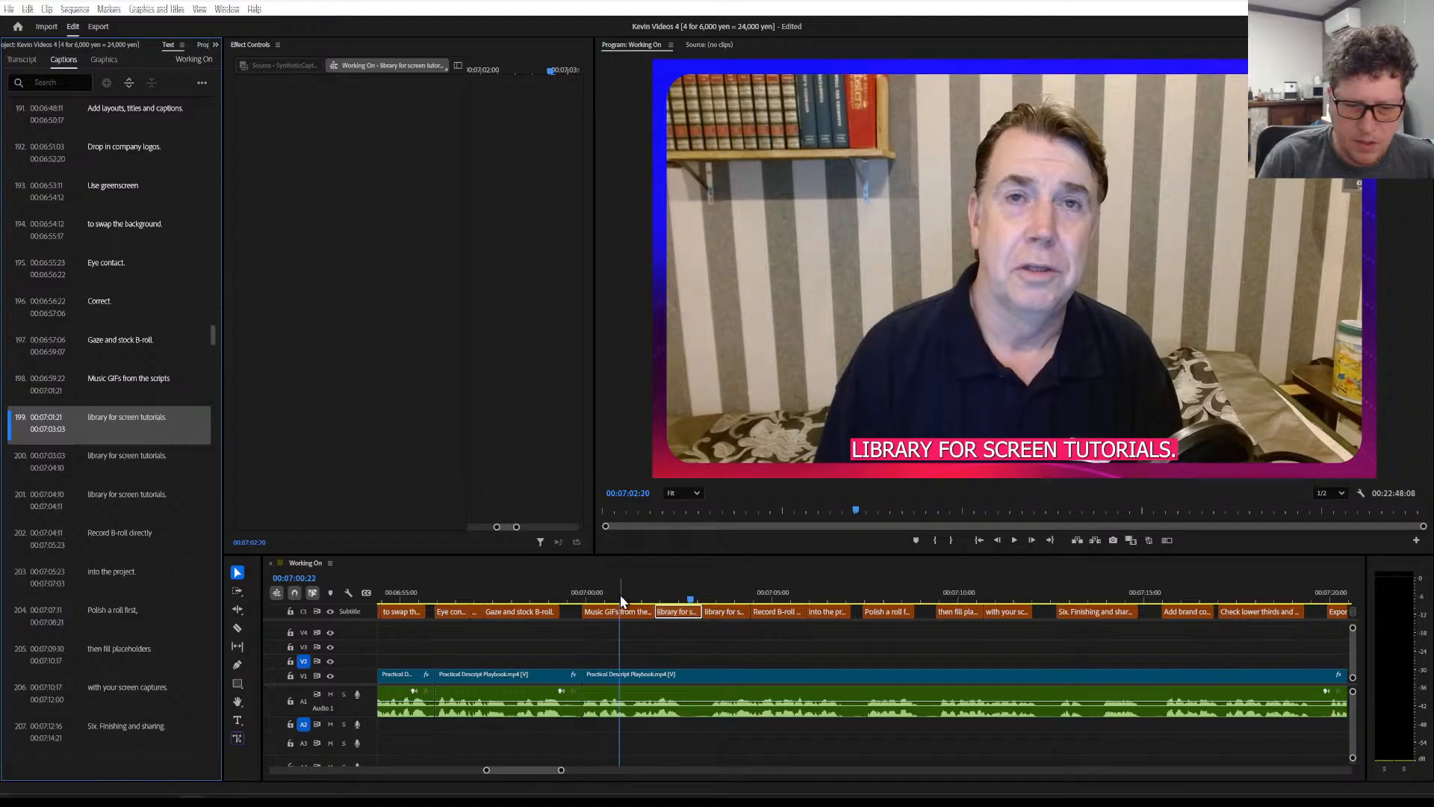
pyautogui.press('space')
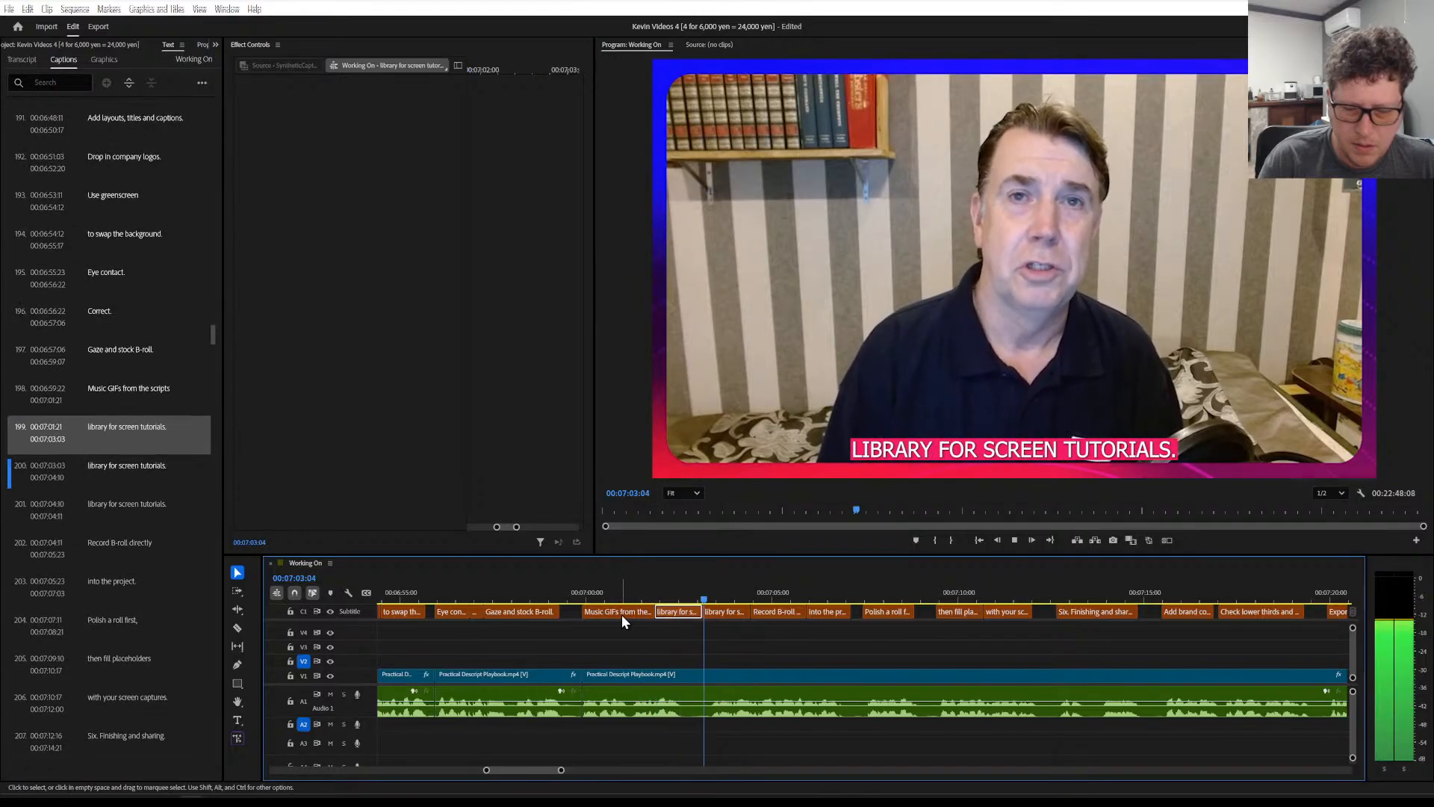
pyautogui.press('space')
pyautogui.click(134, 381)
pyautogui.doubleClick(159, 382)
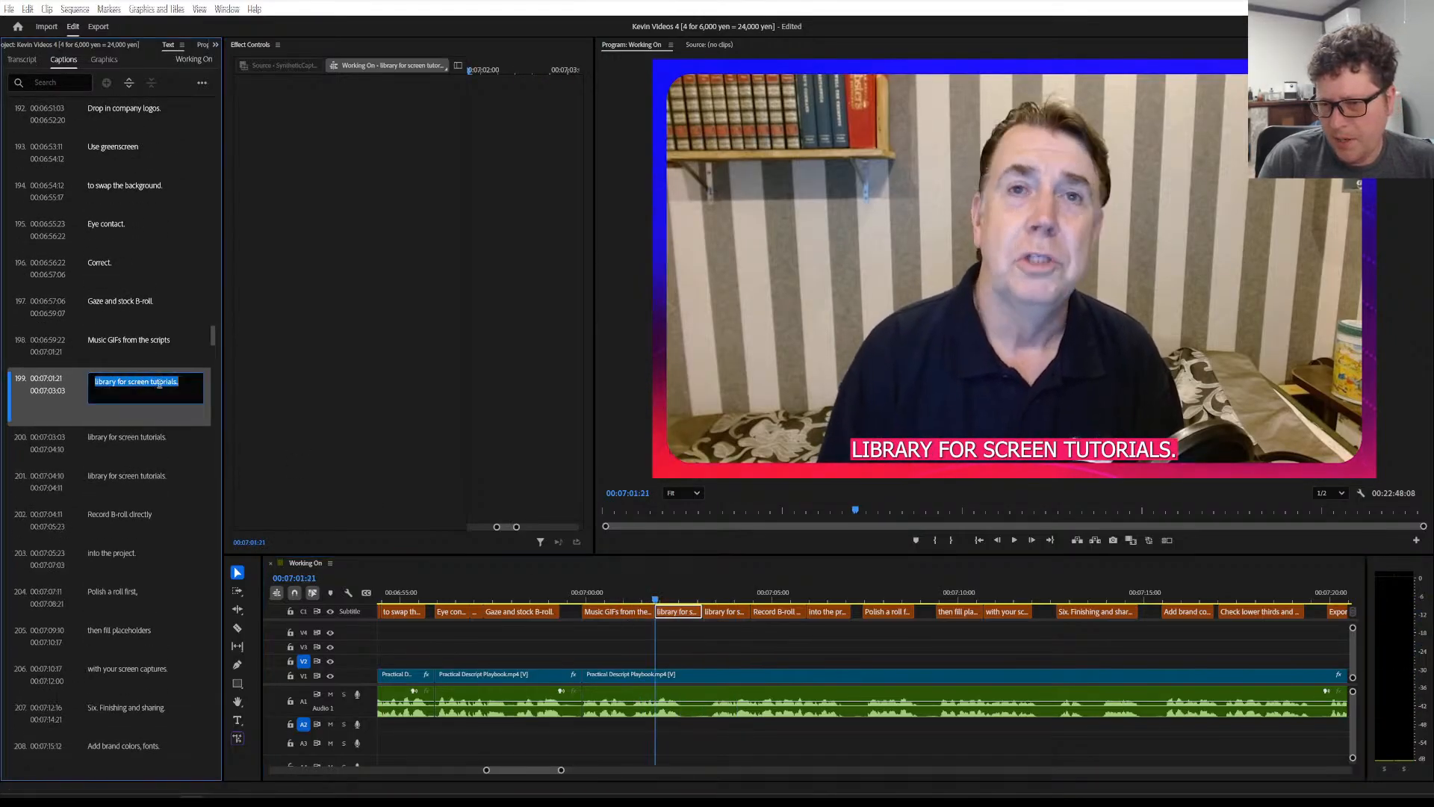
pyautogui.click(175, 382)
pyautogui.press('BackSpace')
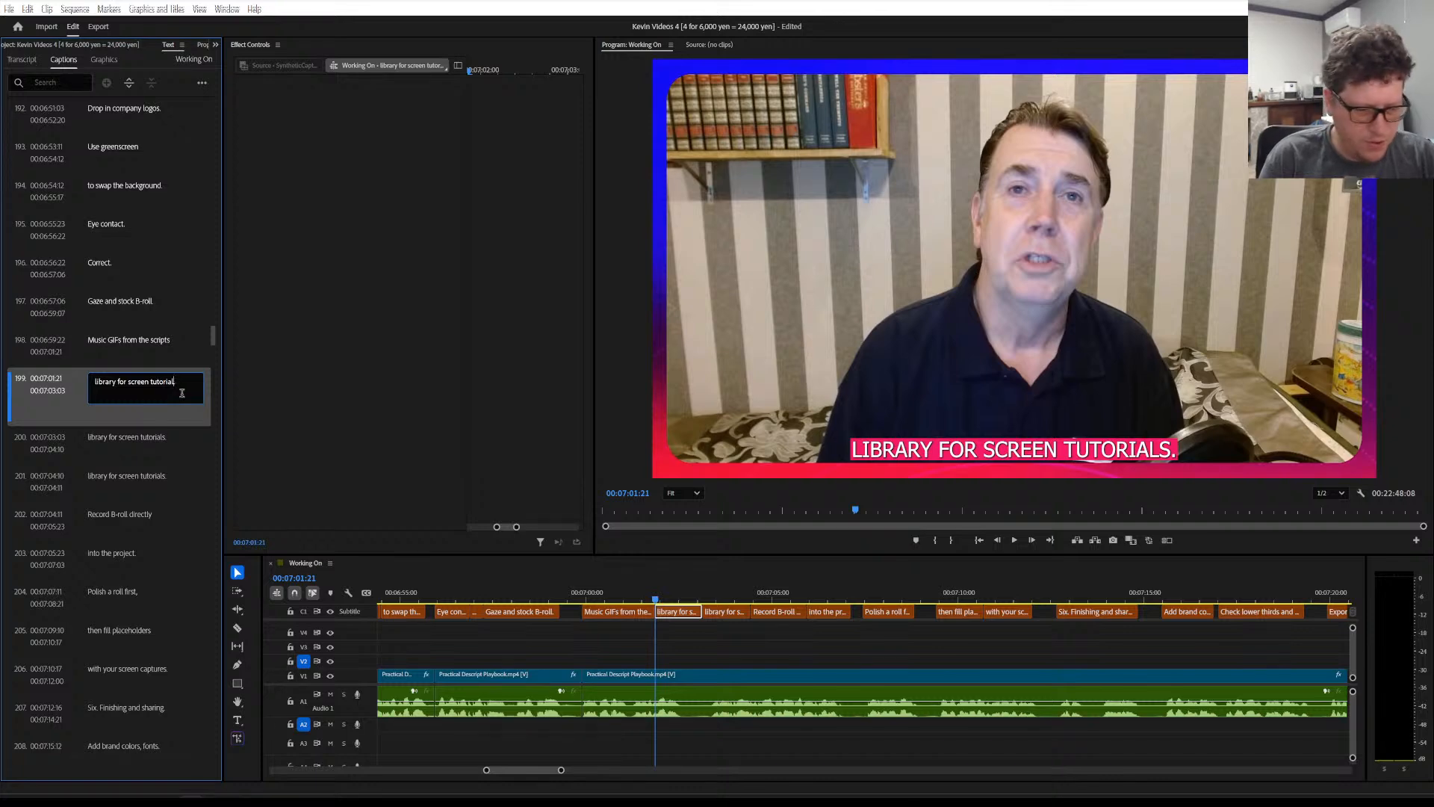
pyautogui.press('BackSpace')
pyautogui.press('BackSpace')
pyautogui.press('BackSpace')
pyautogui.press('BackSpace')
pyautogui.press('BackSpace')
pyautogui.press('BackSpace')
pyautogui.press('BackSpace')
pyautogui.press('BackSpace')
pyautogui.press('BackSpace')
pyautogui.press('BackSpace')
pyautogui.press('BackSpace')
pyautogui.press('BackSpace')
pyautogui.press('BackSpace')
pyautogui.press('BackSpace')
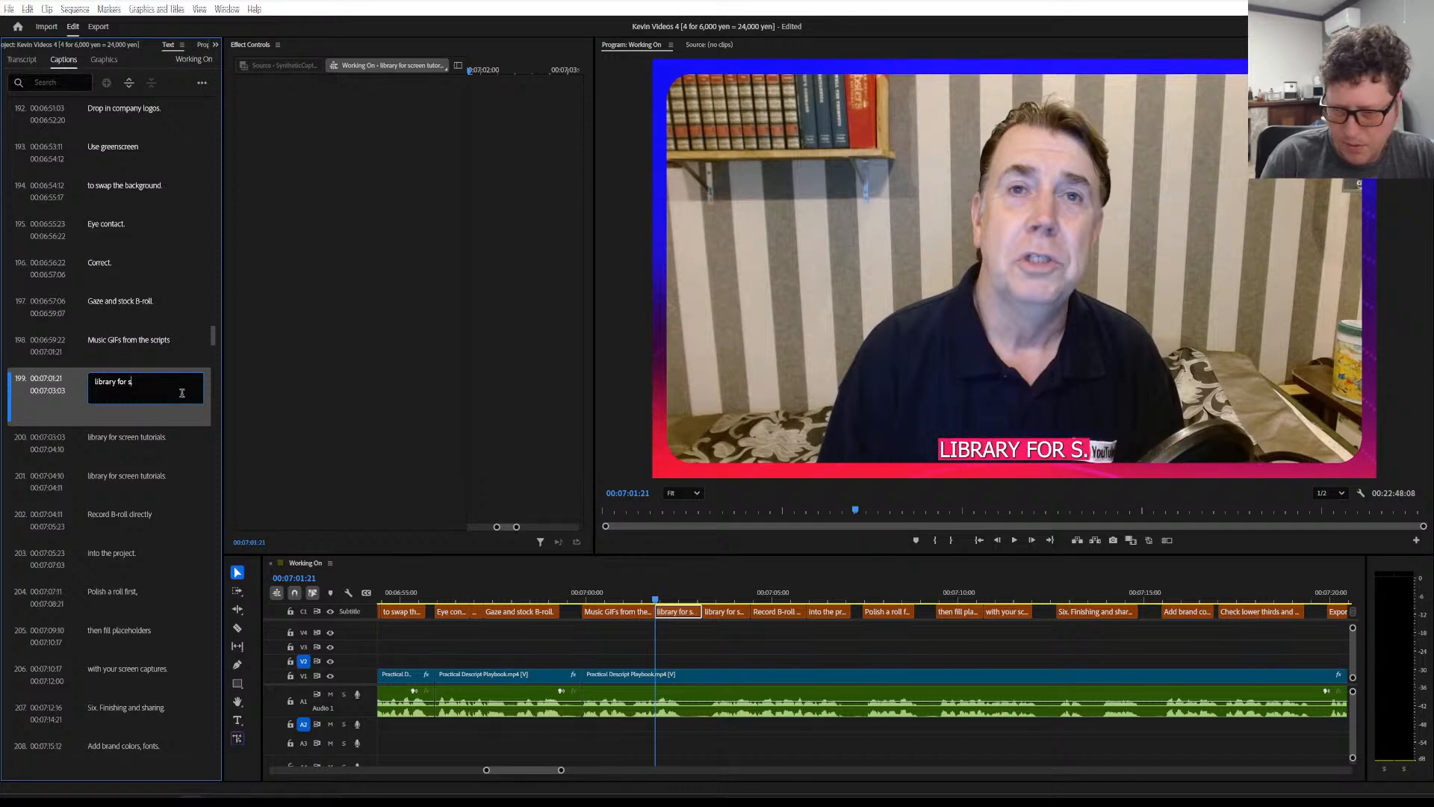
pyautogui.press('BackSpace')
pyautogui.press('BackSpace')
pyautogui.press('BackSpace')
pyautogui.press('BackSpace')
pyautogui.press('BackSpace')
pyautogui.press('BackSpace')
pyautogui.write('.')
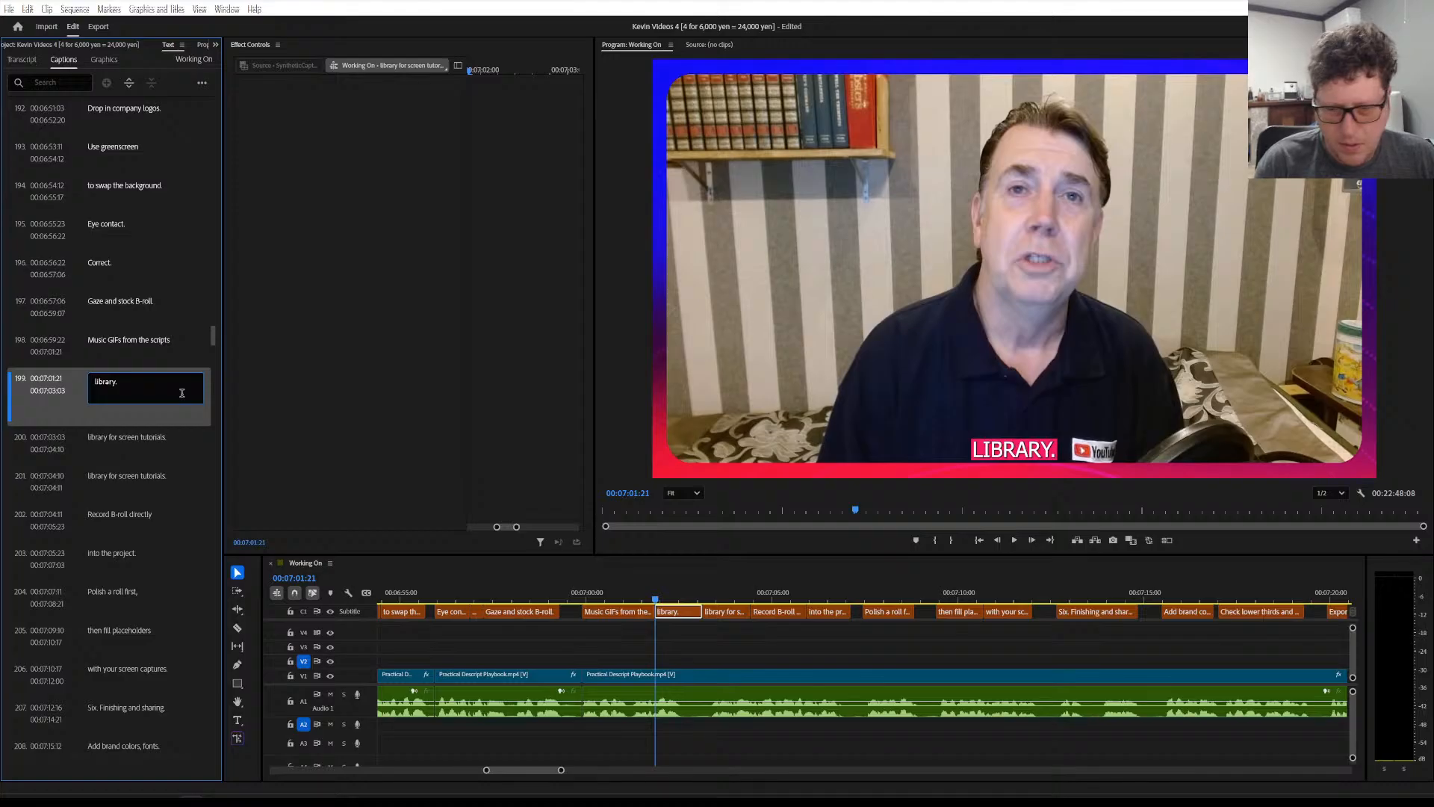
pyautogui.click(149, 442)
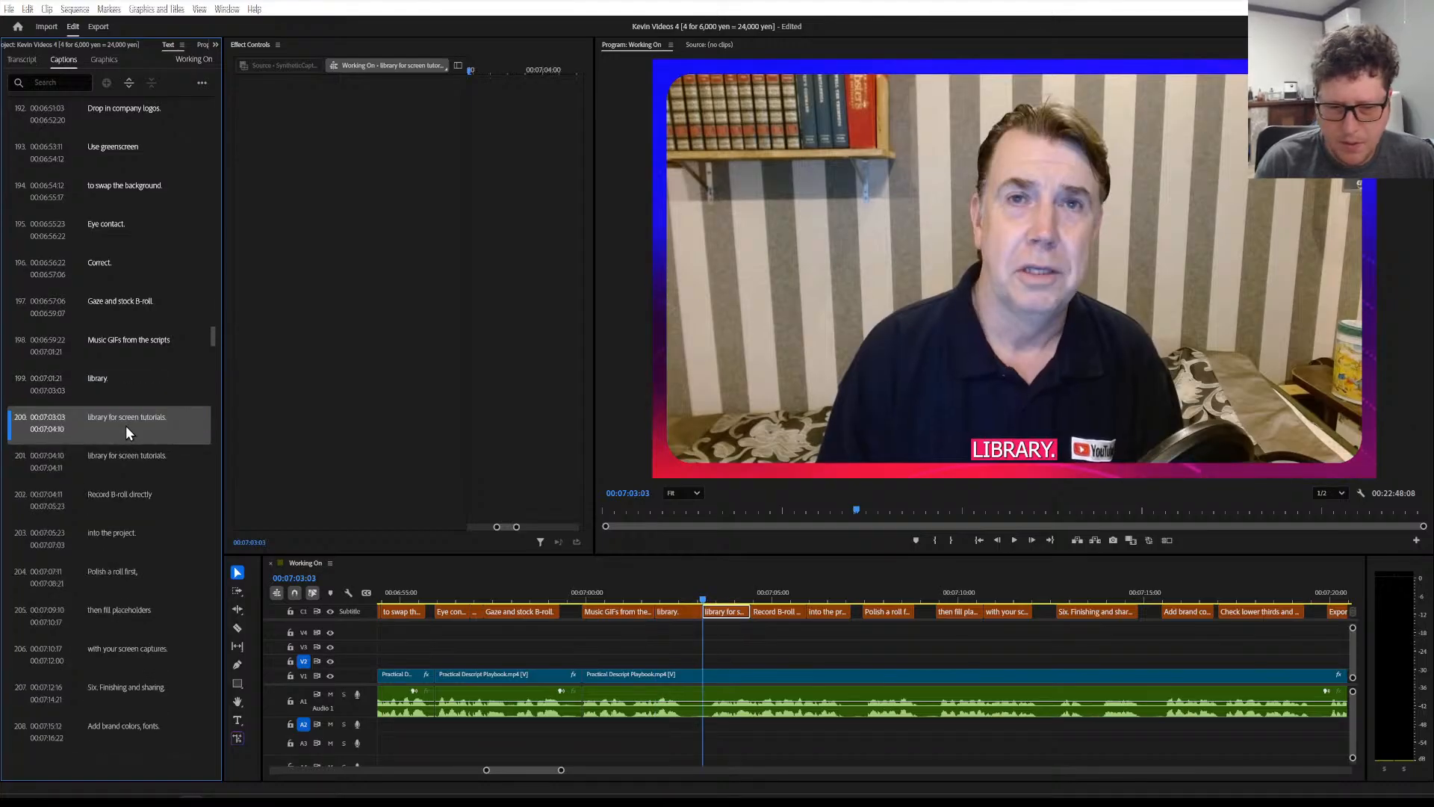
pyautogui.doubleClick(126, 424)
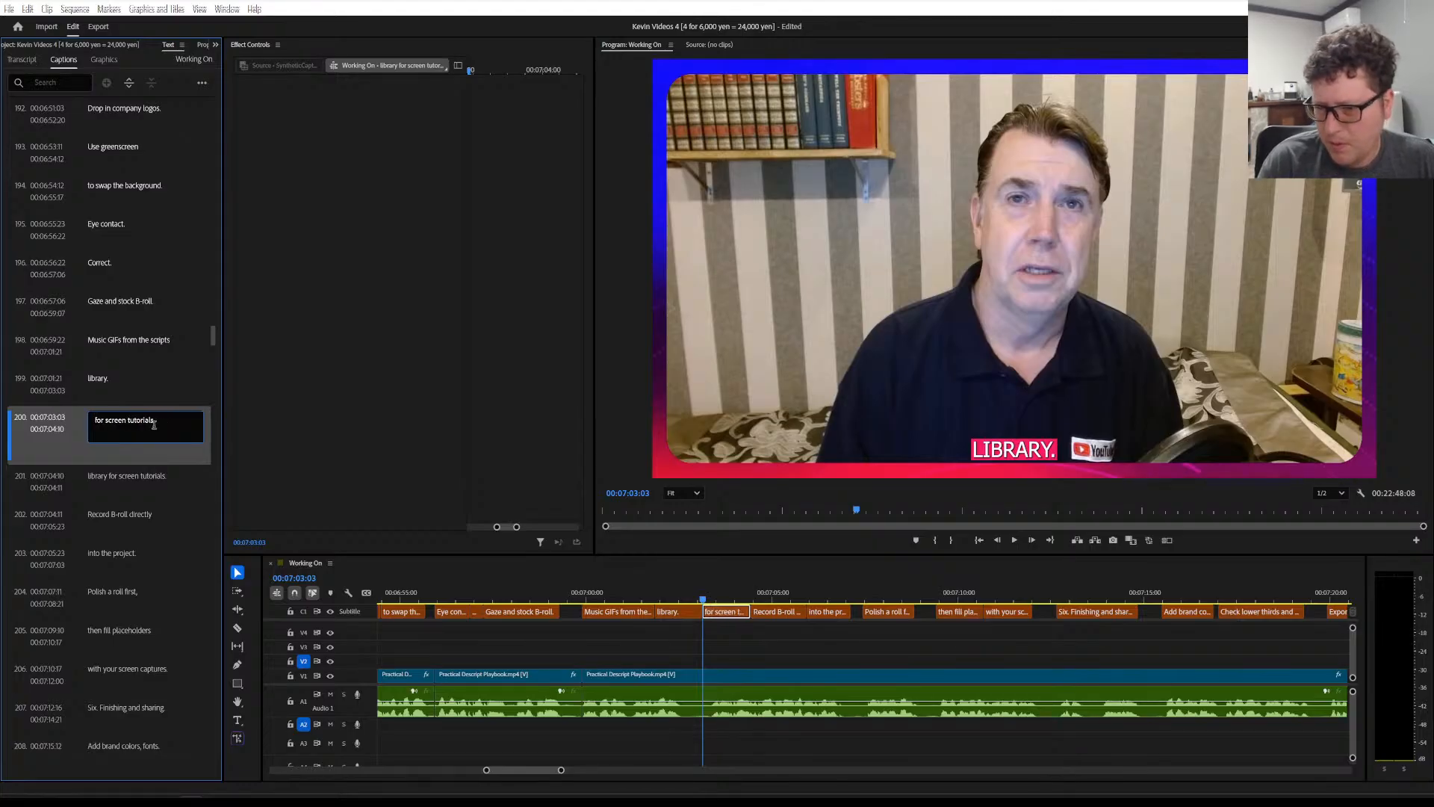
# Select the "library." caption and replay the passage from there through "for screen tutorials." and "Record B-roll directly"
pyautogui.click(152, 381)
pyautogui.press('space')
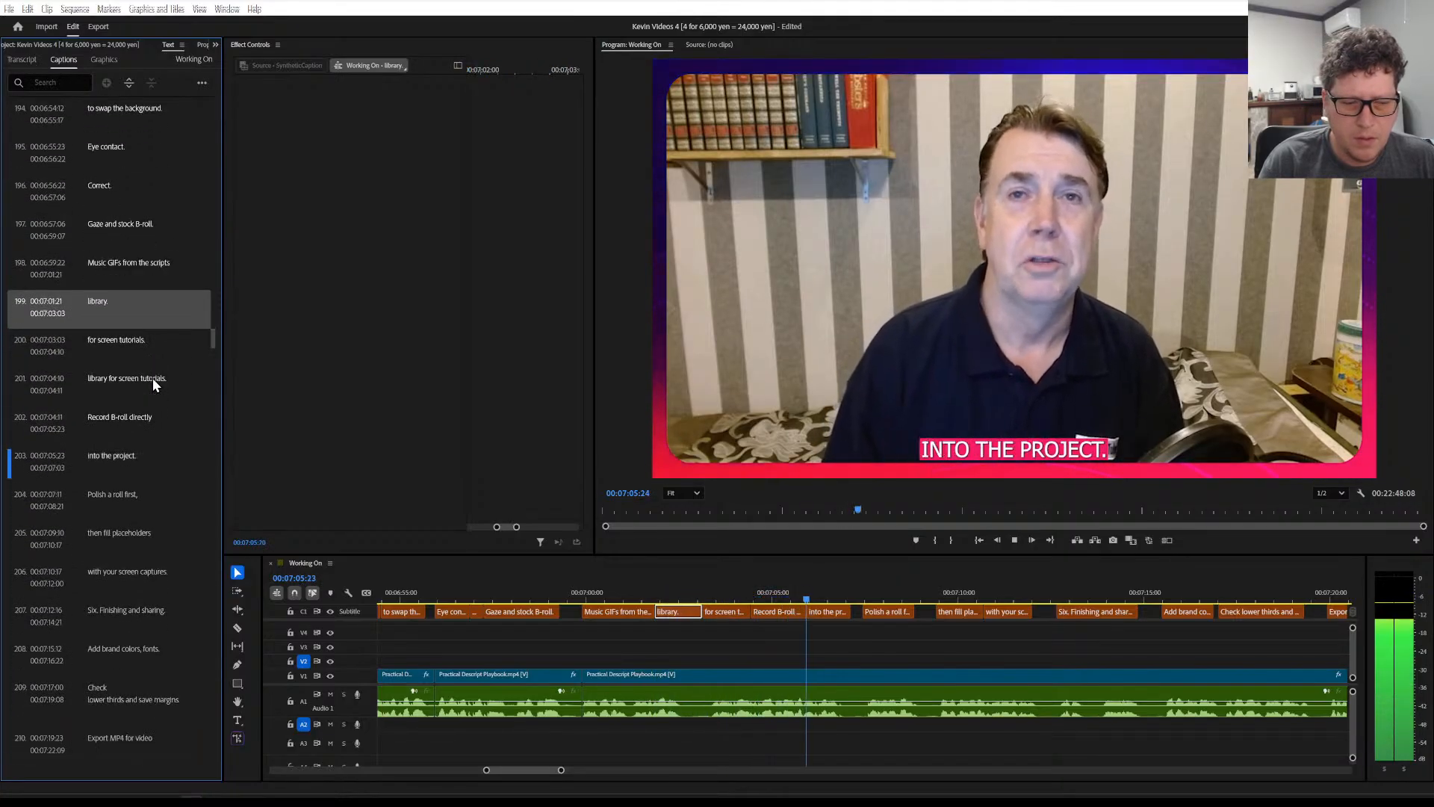
pyautogui.press('space')
pyautogui.click(641, 594)
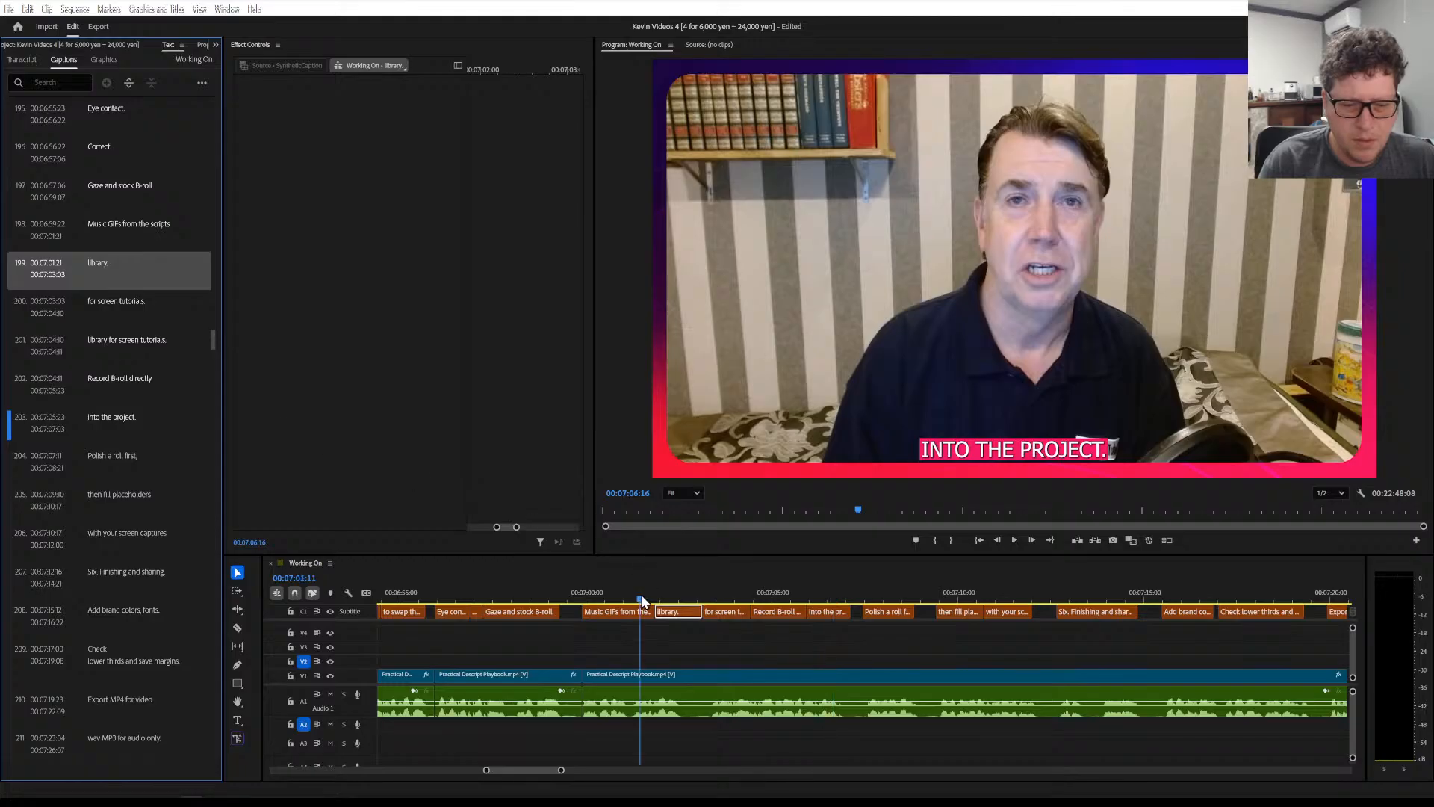
pyautogui.press('space')
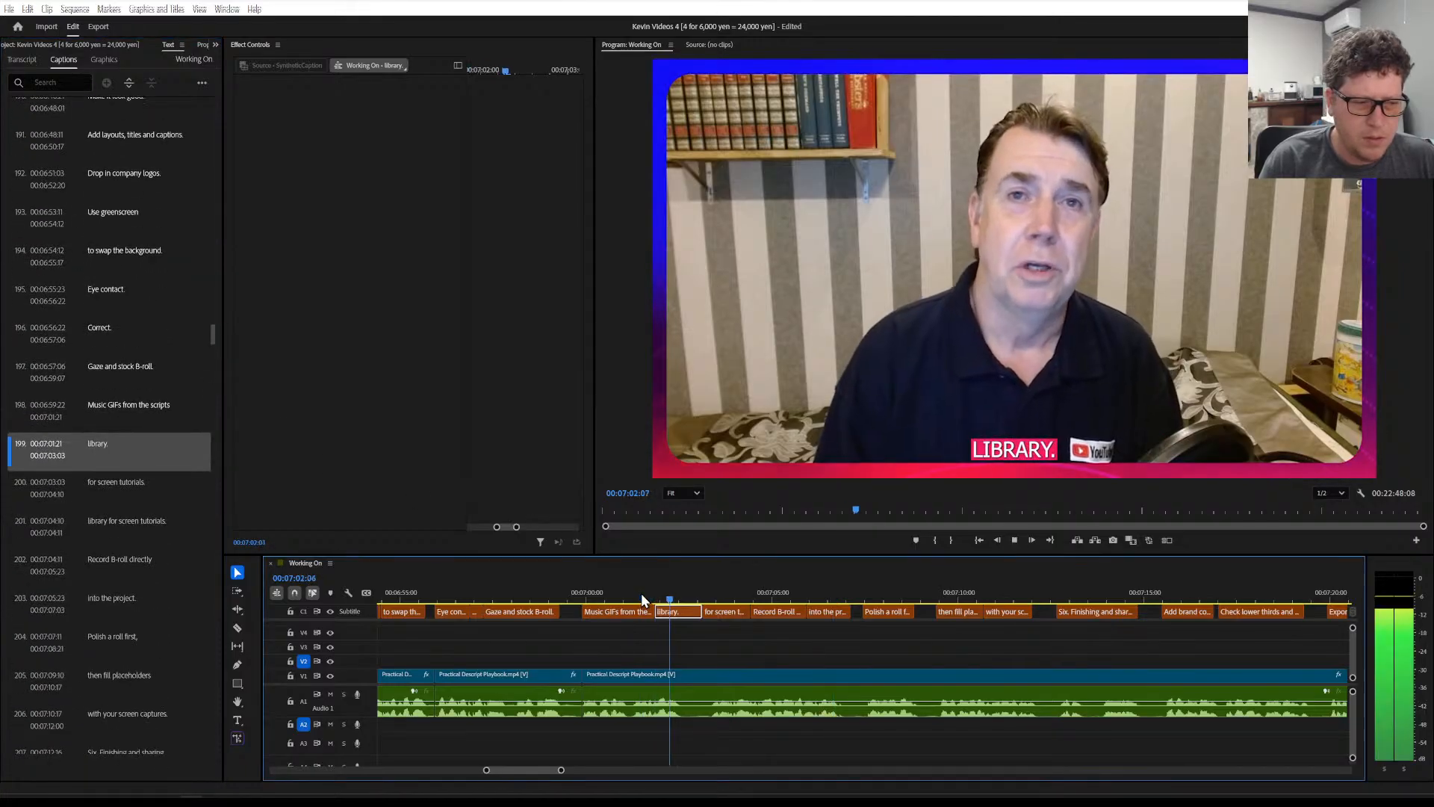
pyautogui.press('space')
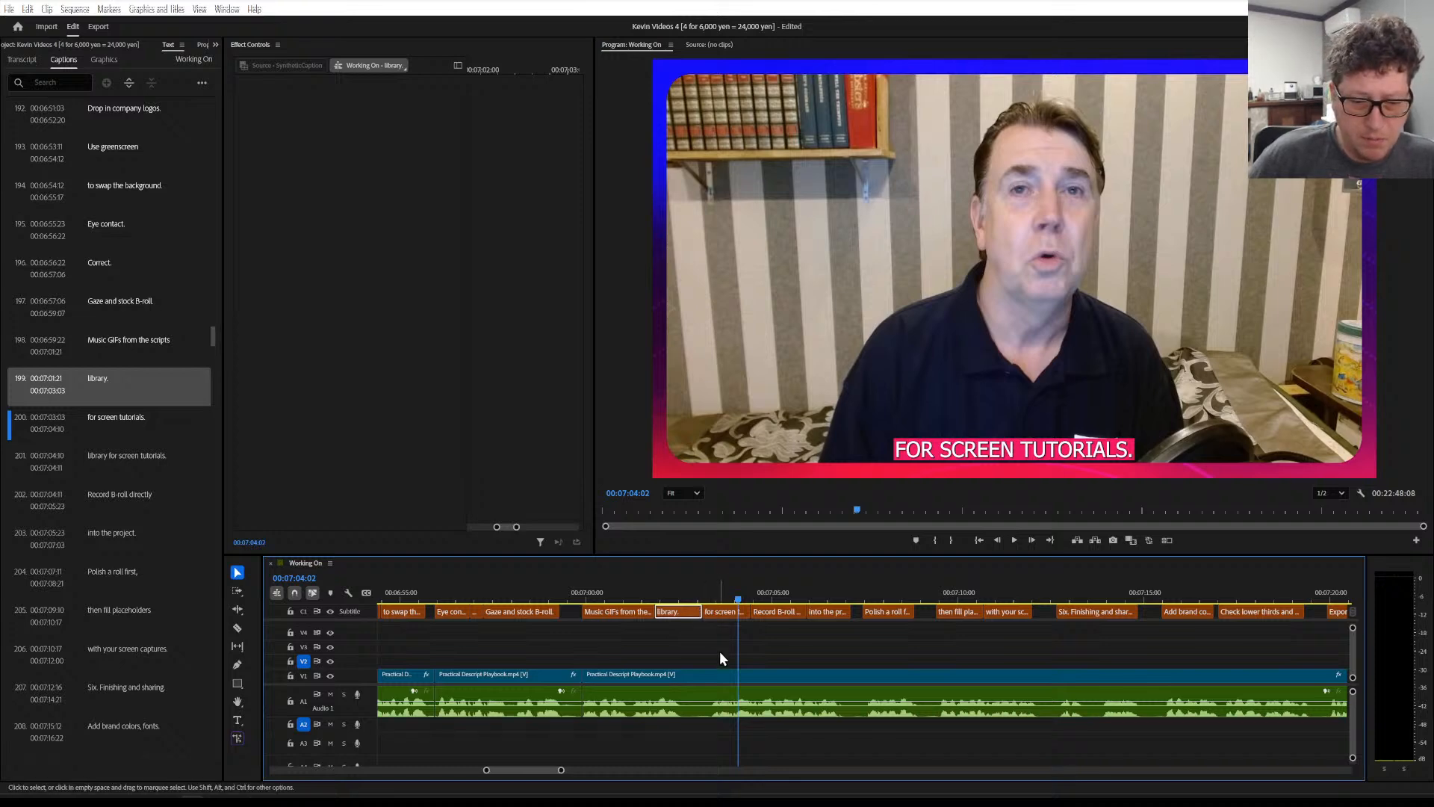
pyautogui.scroll(-5, 721, 657)
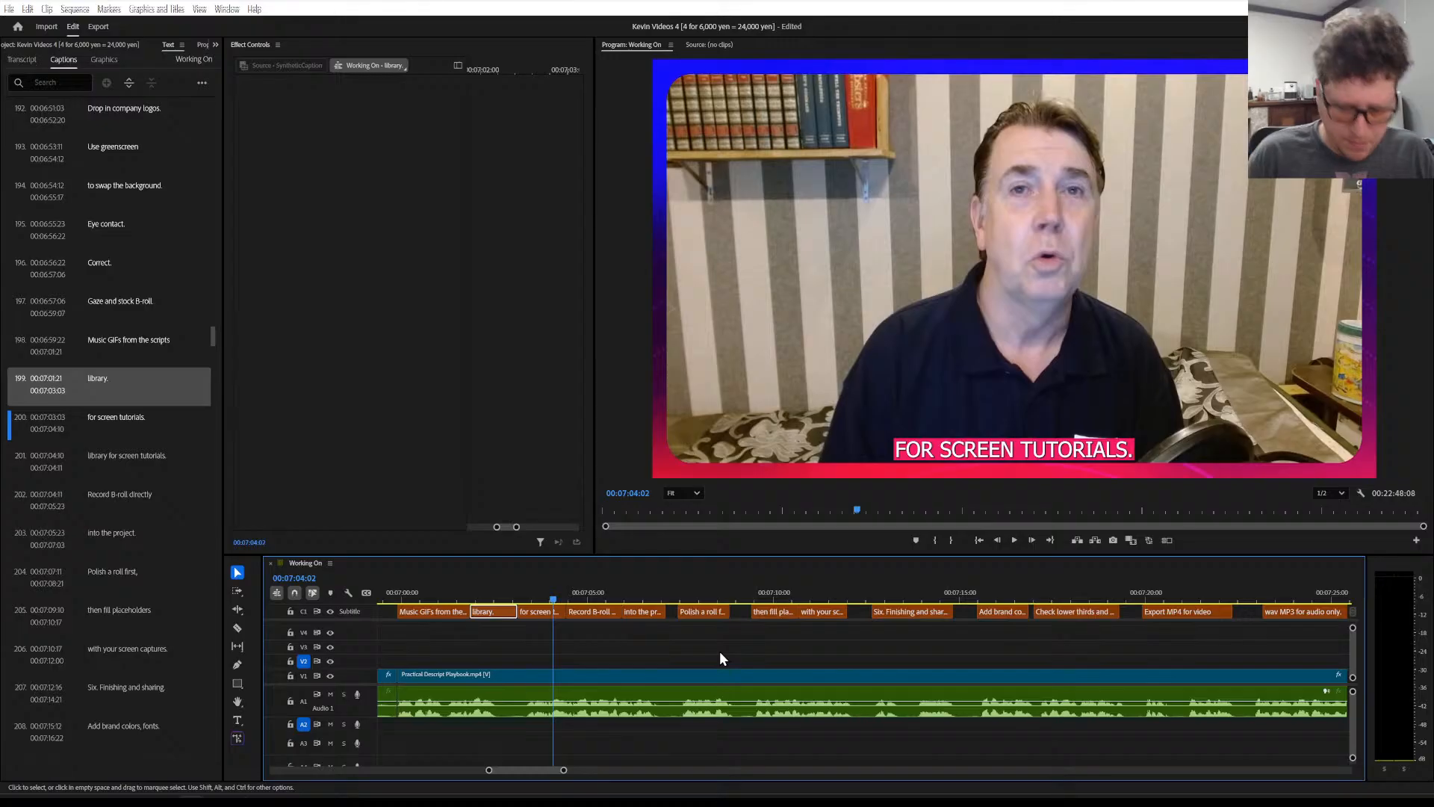
pyautogui.press('space')
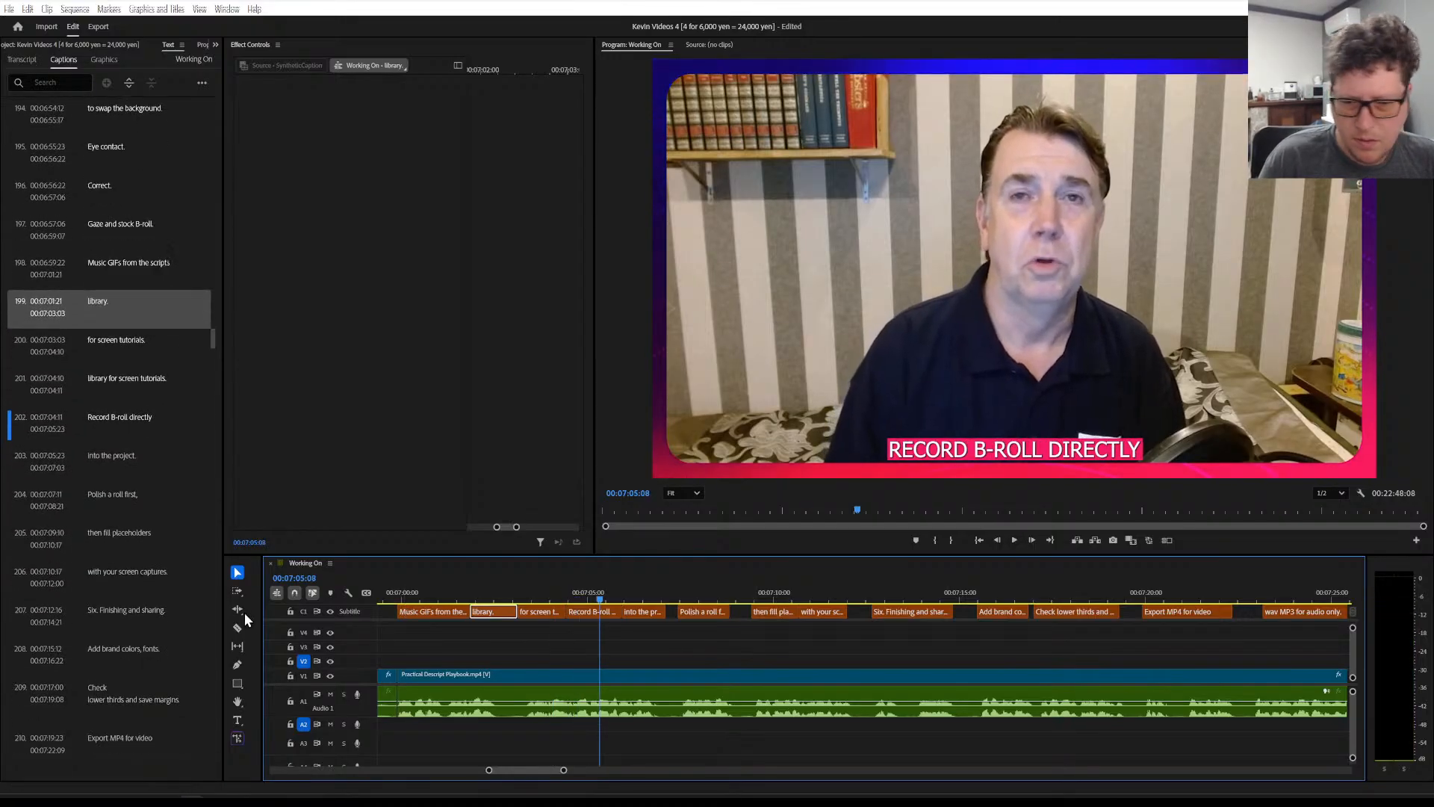
# Replay the "library." passage and split the clip with the Razor tool at the start of the "for screen tutorials." caption
pyautogui.click(238, 629)
pyautogui.scroll(2, 535, 639)
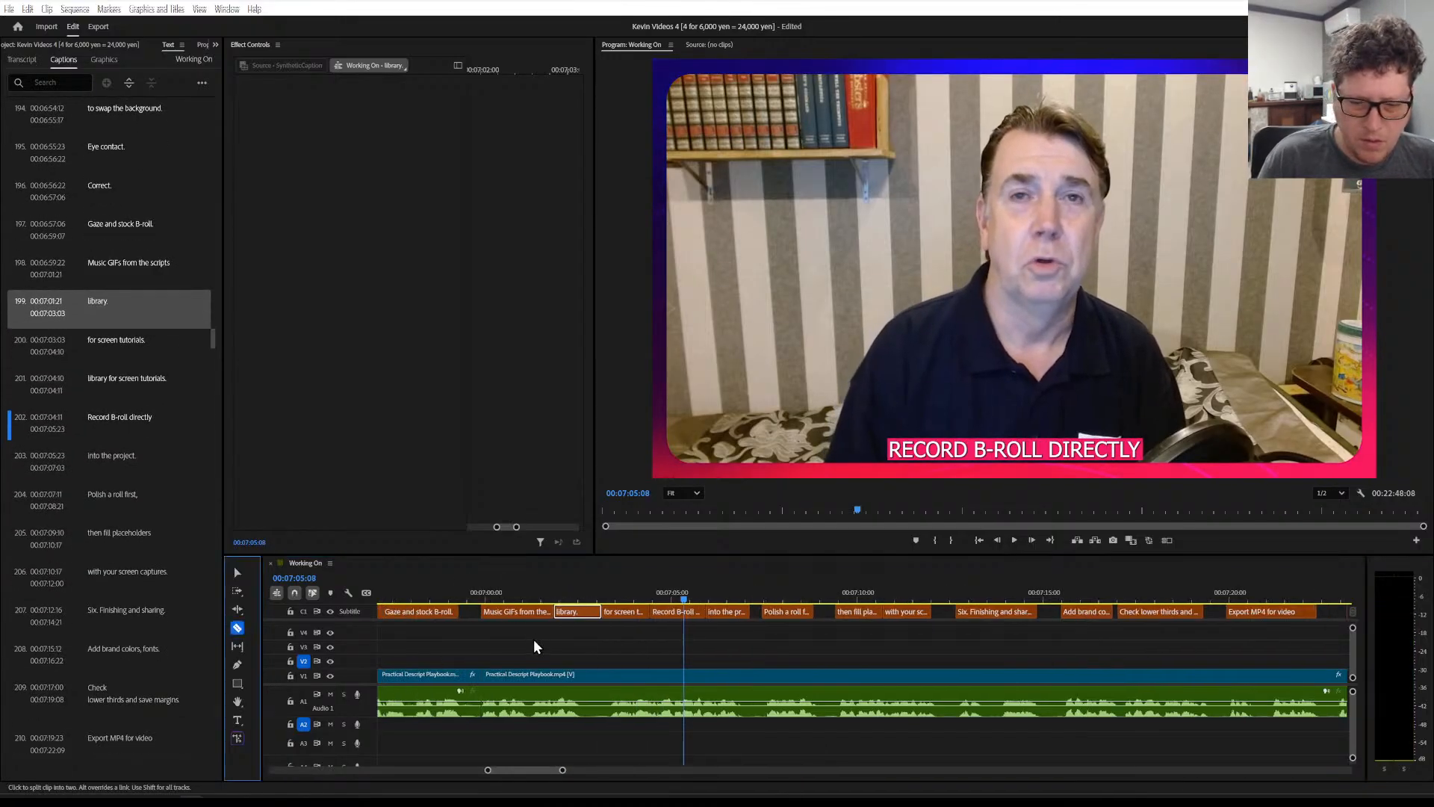
pyautogui.click(534, 595)
pyautogui.press('space')
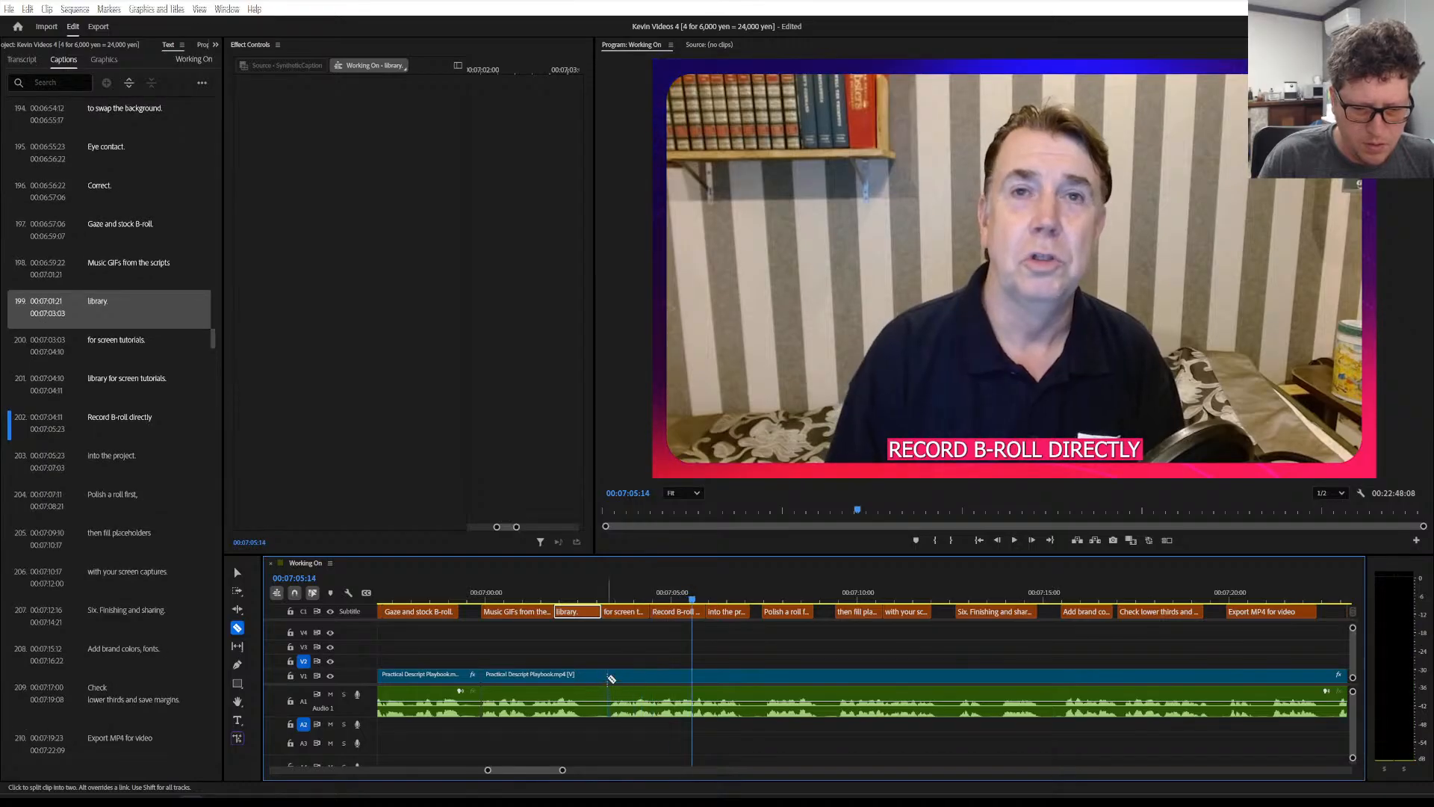
pyautogui.click(610, 676)
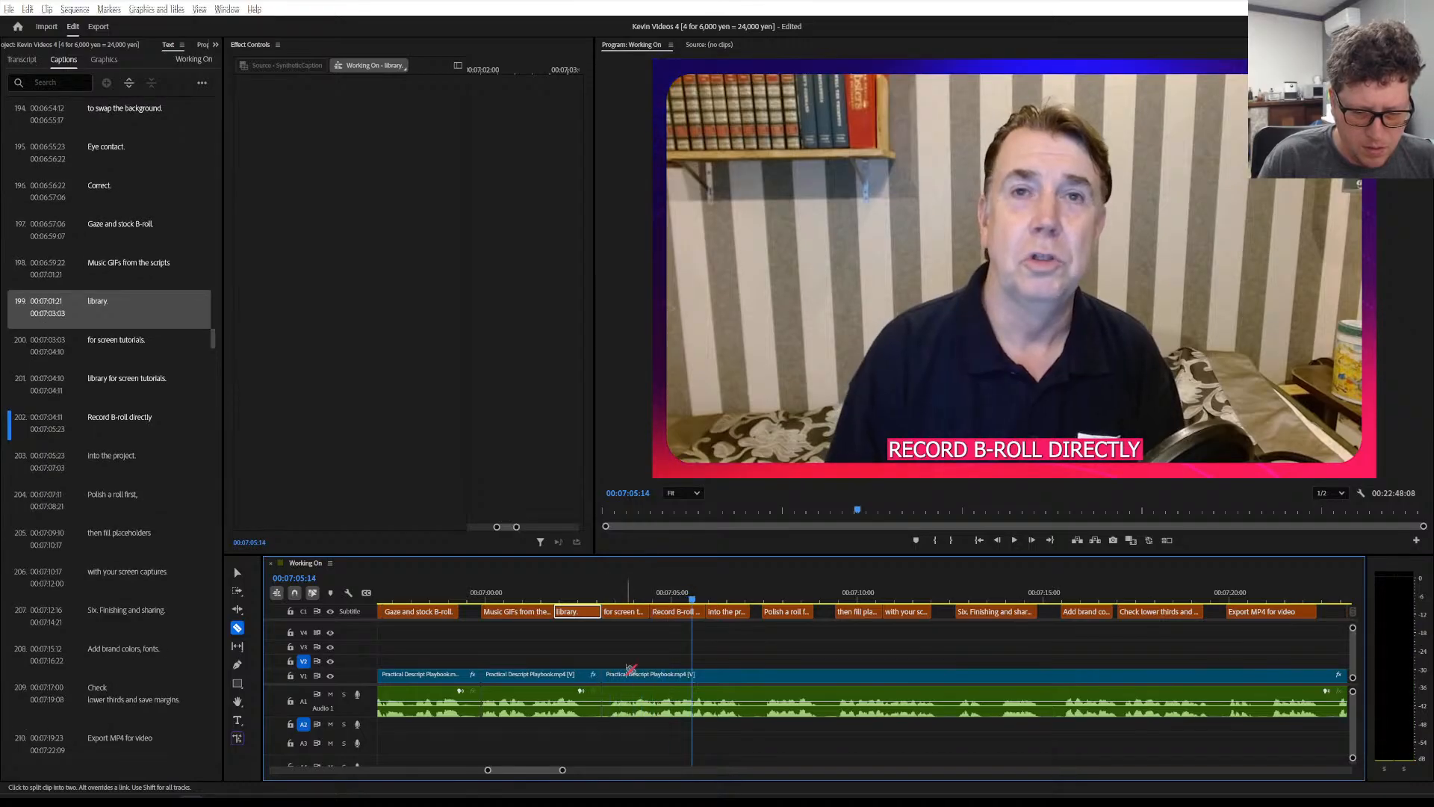
# Try to delete the one-frame leftover "library for screen tutorials." caption and close the gap before "Record B-roll directly"
pyautogui.scroll(5, 597, 667)
pyautogui.scroll(-5, 538, 644)
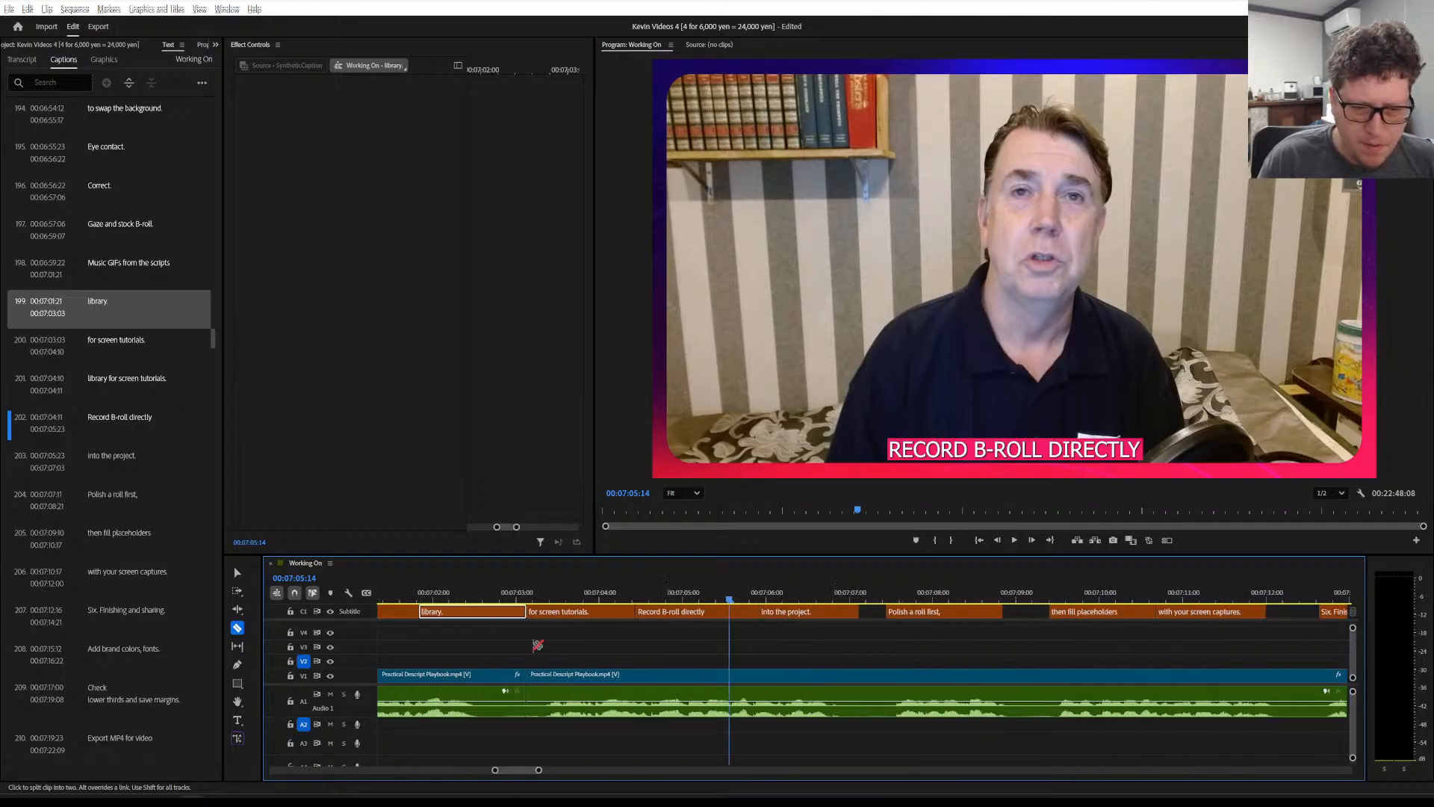
pyautogui.scroll(3, 537, 644)
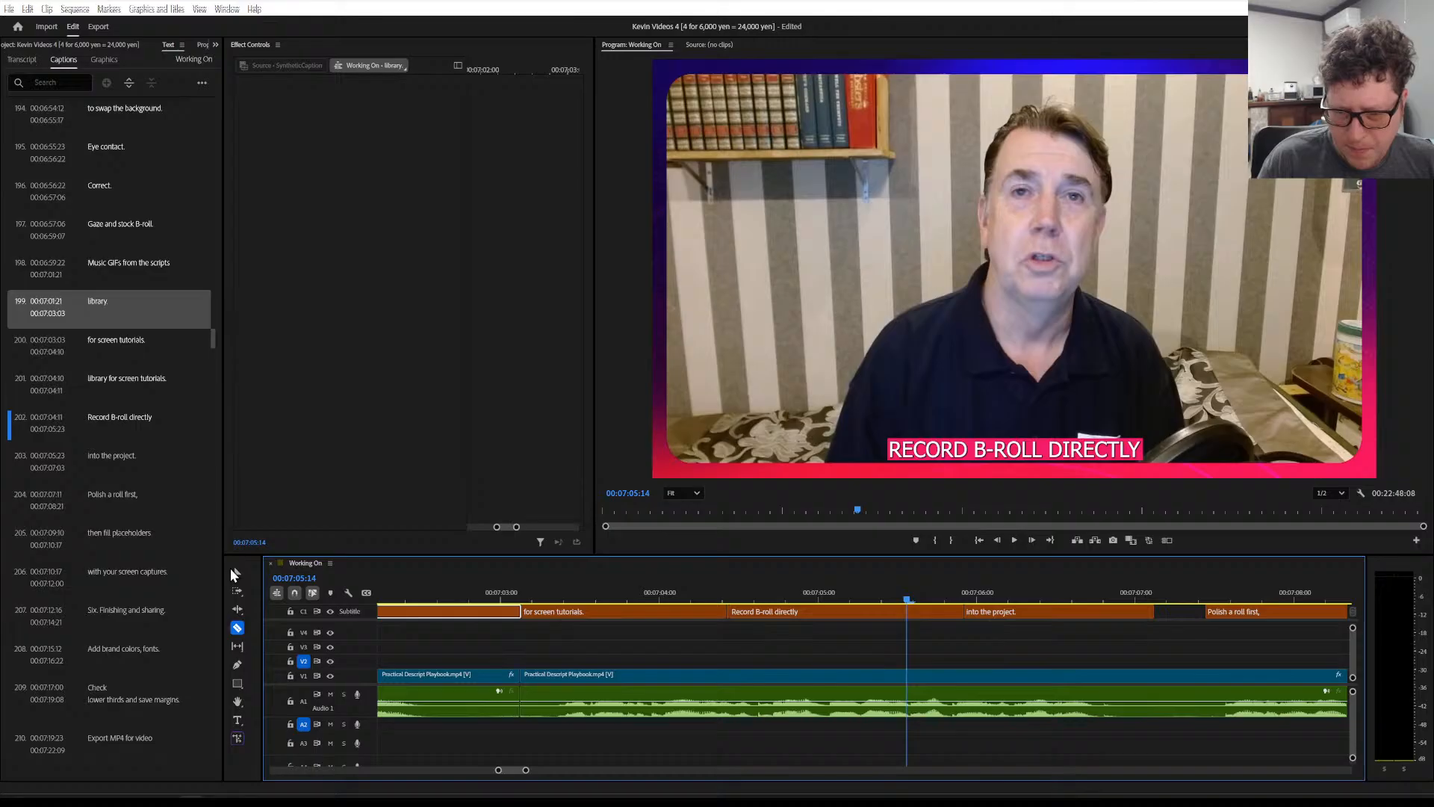
pyautogui.click(236, 573)
pyautogui.scroll(2, 737, 639)
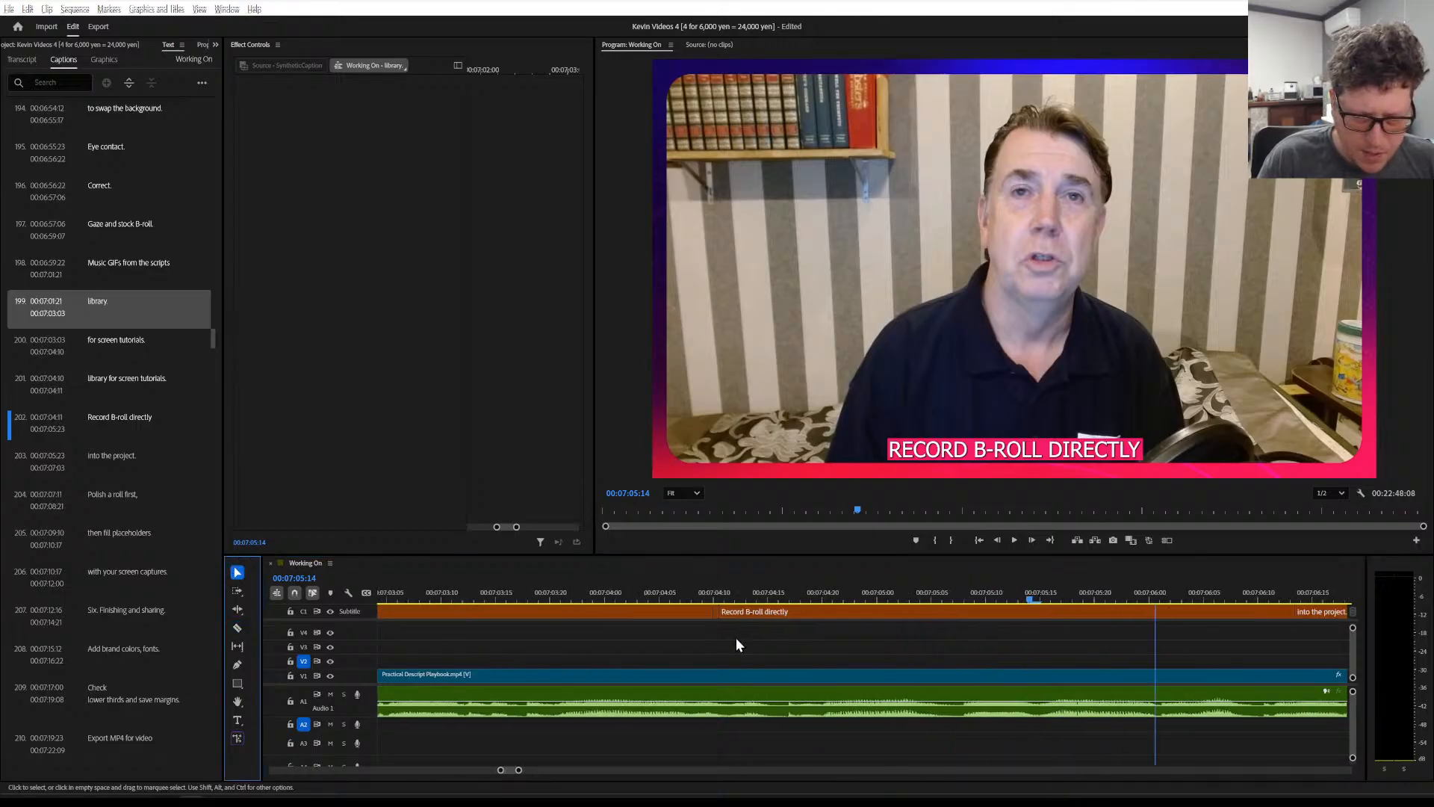
pyautogui.scroll(2, 737, 640)
pyautogui.click(718, 612)
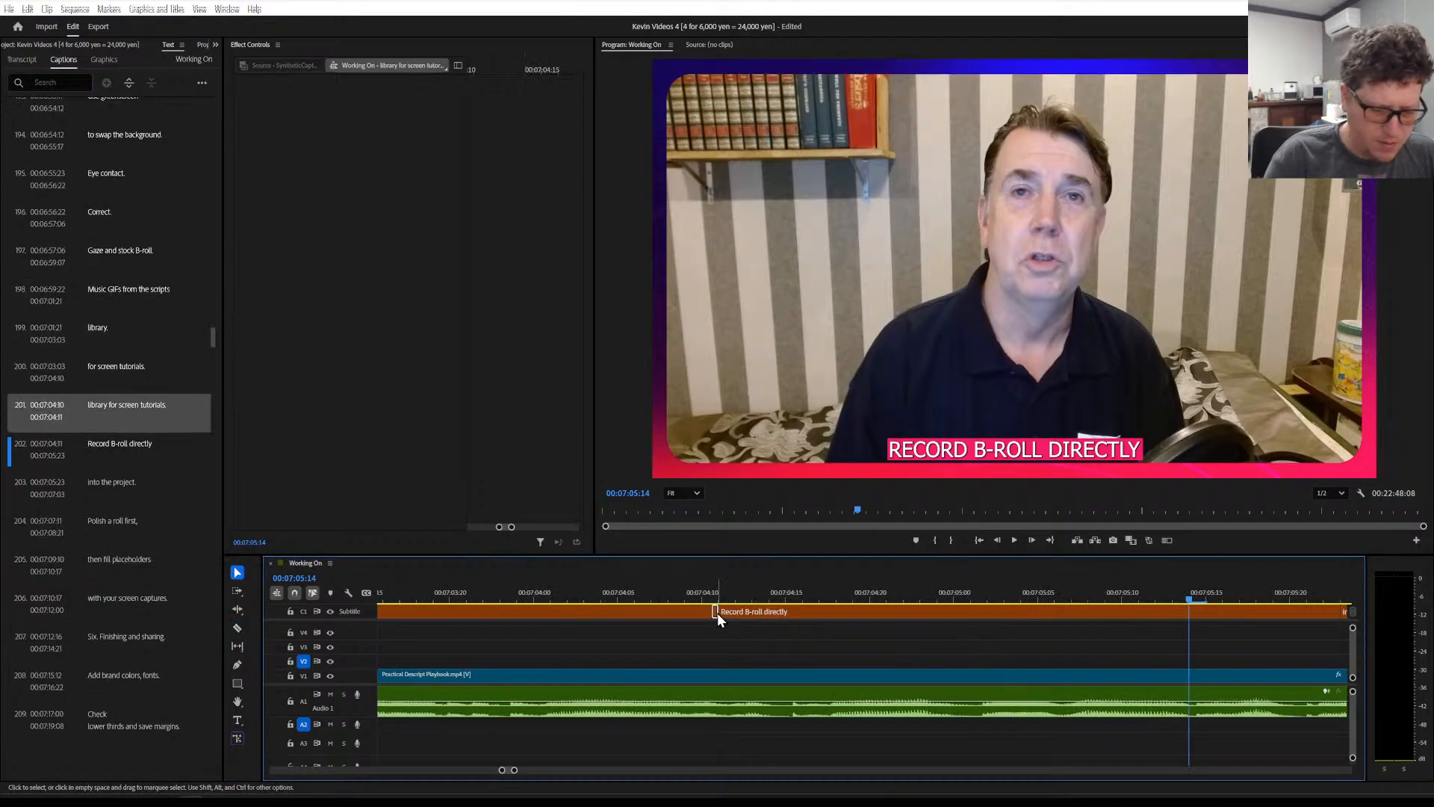
pyautogui.press('Delete')
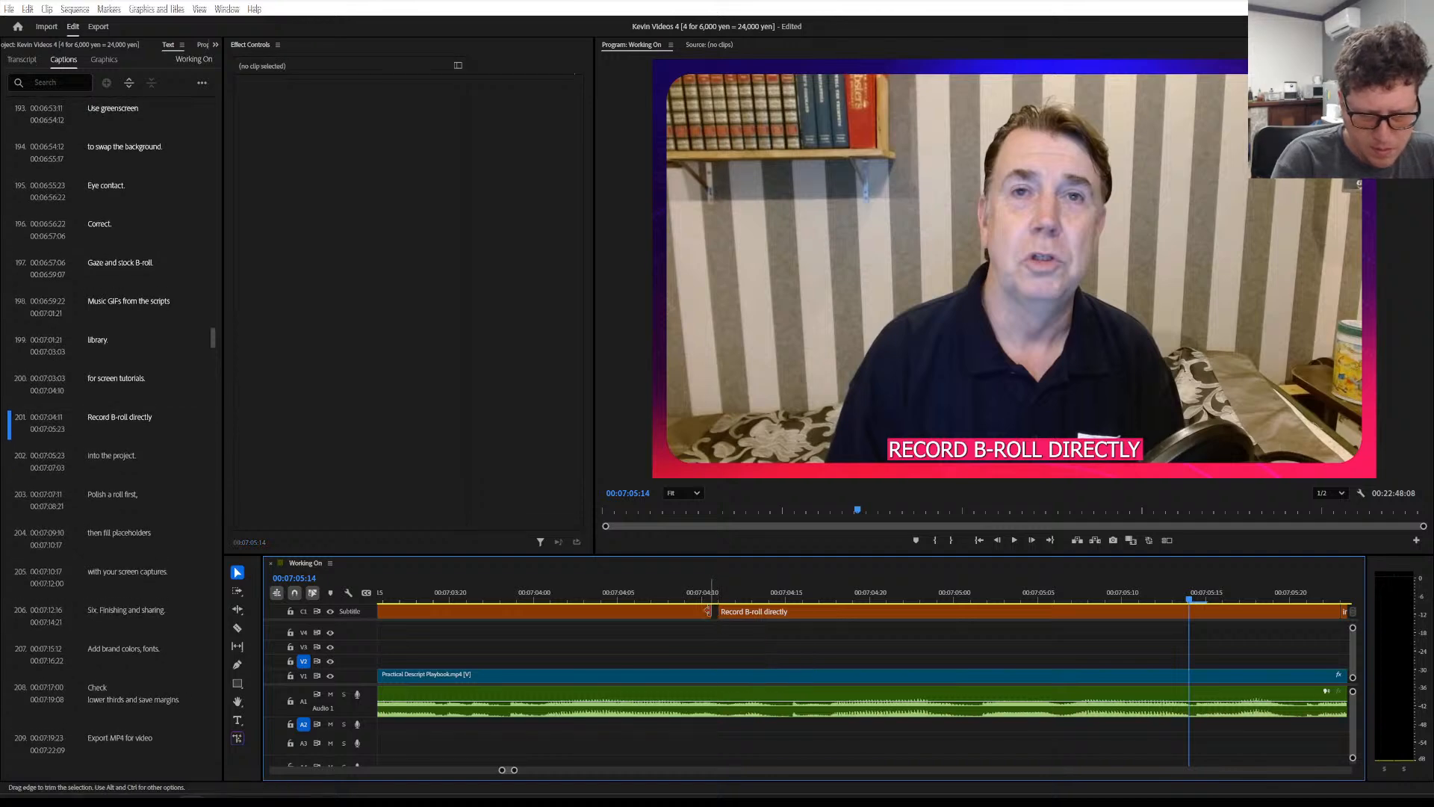
pyautogui.press('x')
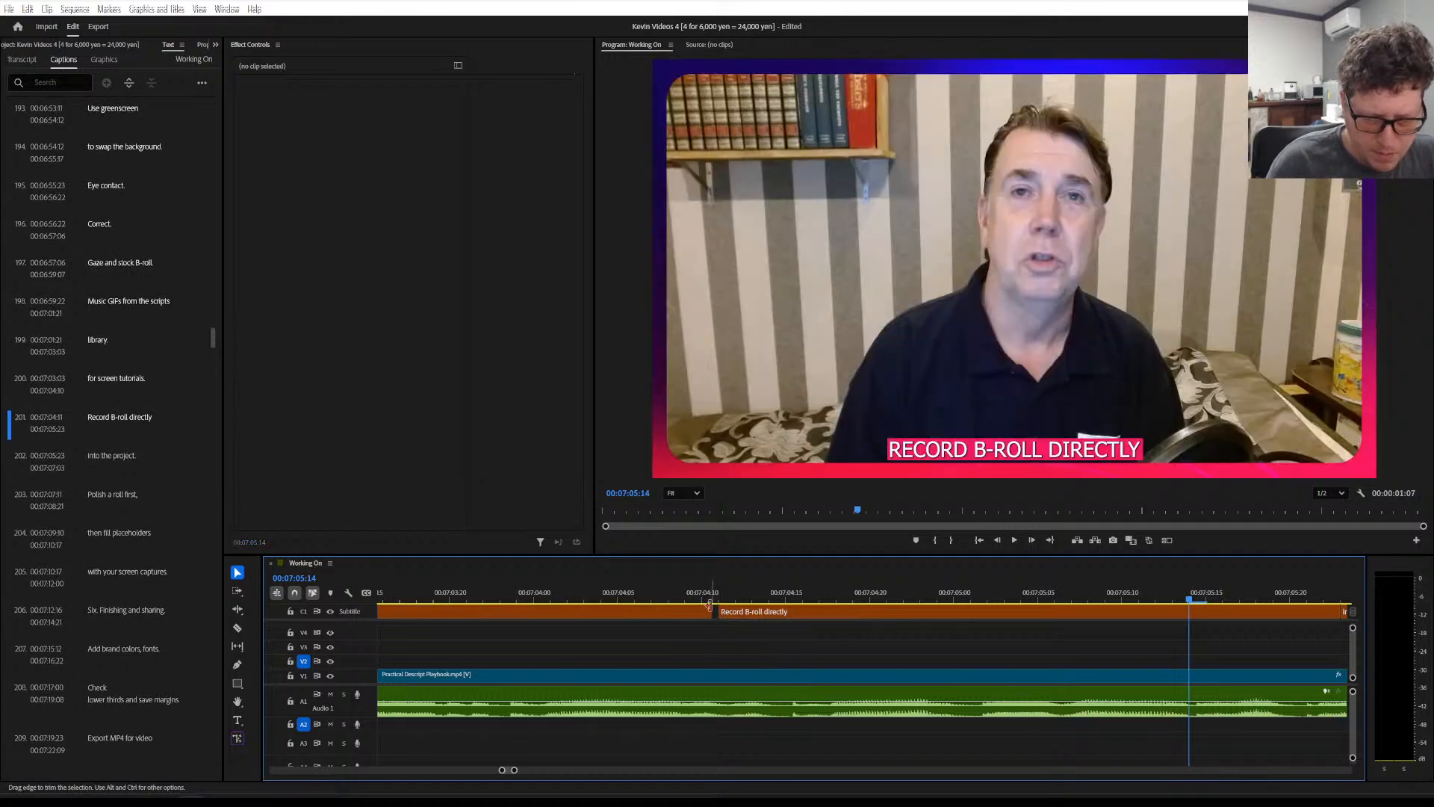
pyautogui.moveTo(710, 607)
pyautogui.mouseDown()
pyautogui.moveTo(689, 612)
pyautogui.moveTo(725, 620)
pyautogui.moveTo(714, 613)
pyautogui.mouseUp()
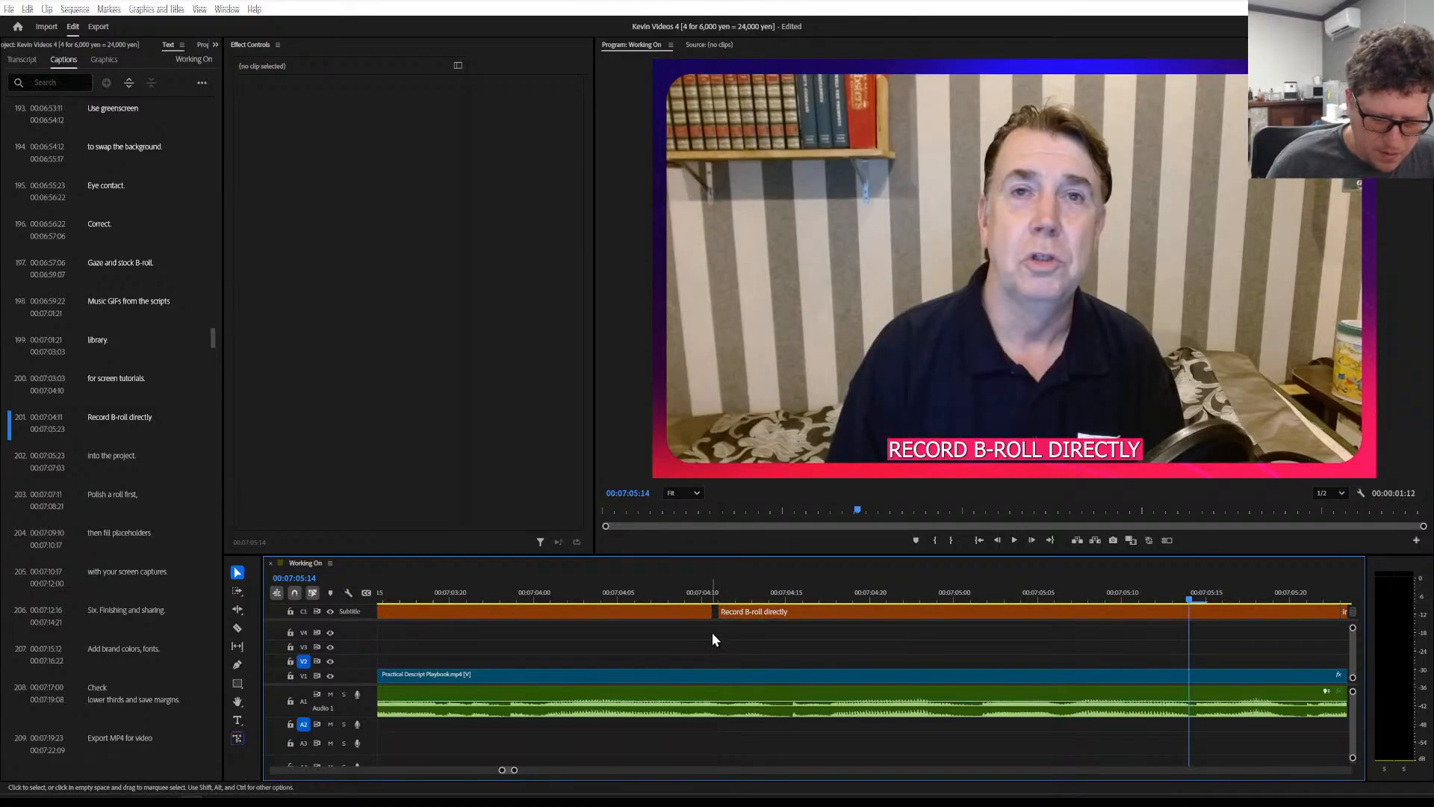
pyautogui.hotkey('ctrl', 'z')
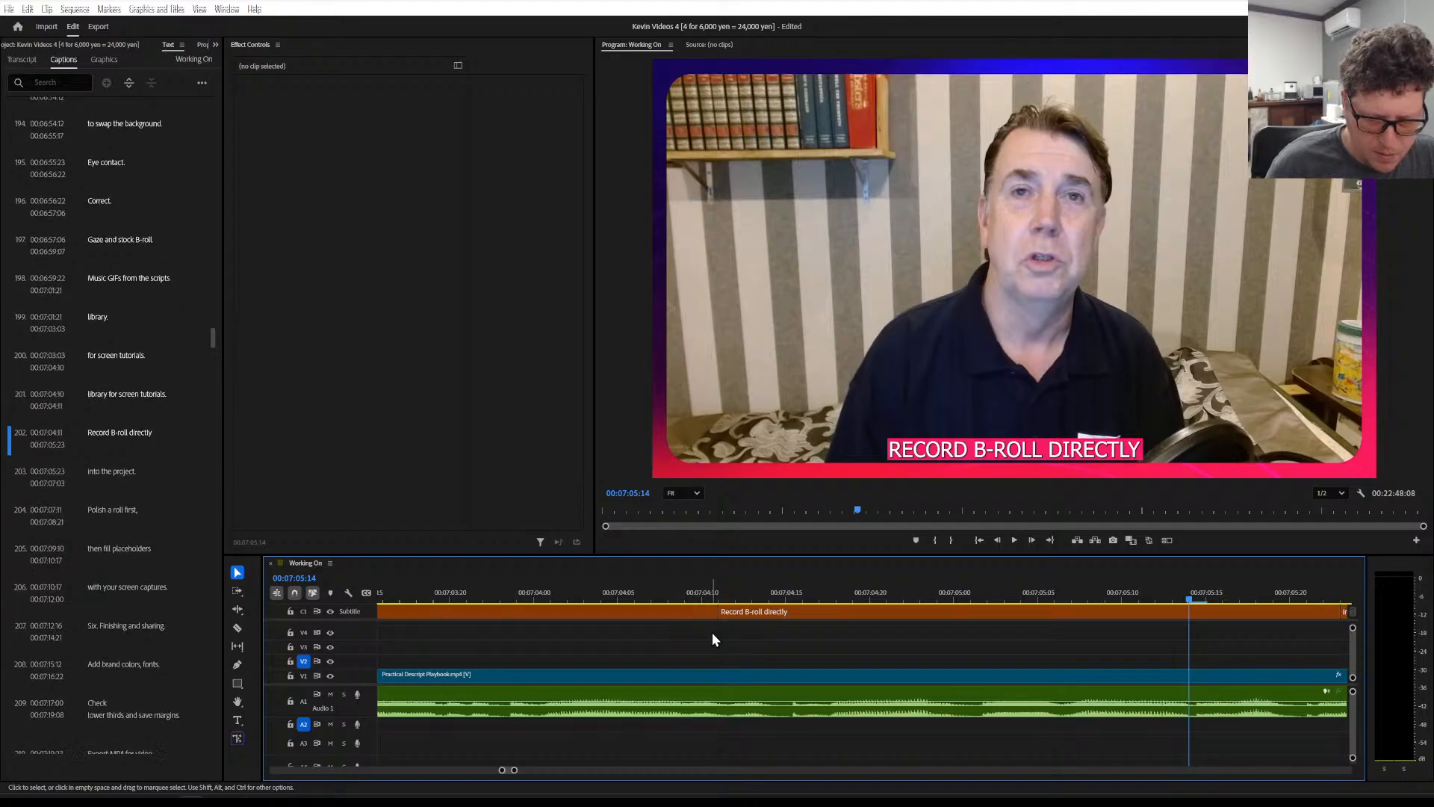
# Play on from "for screen tutorials." to "then fill placeholders", and split the clip at the start of the "Polish a roll first," caption
pyautogui.scroll(-1, 713, 634)
pyautogui.scroll(-3, 712, 632)
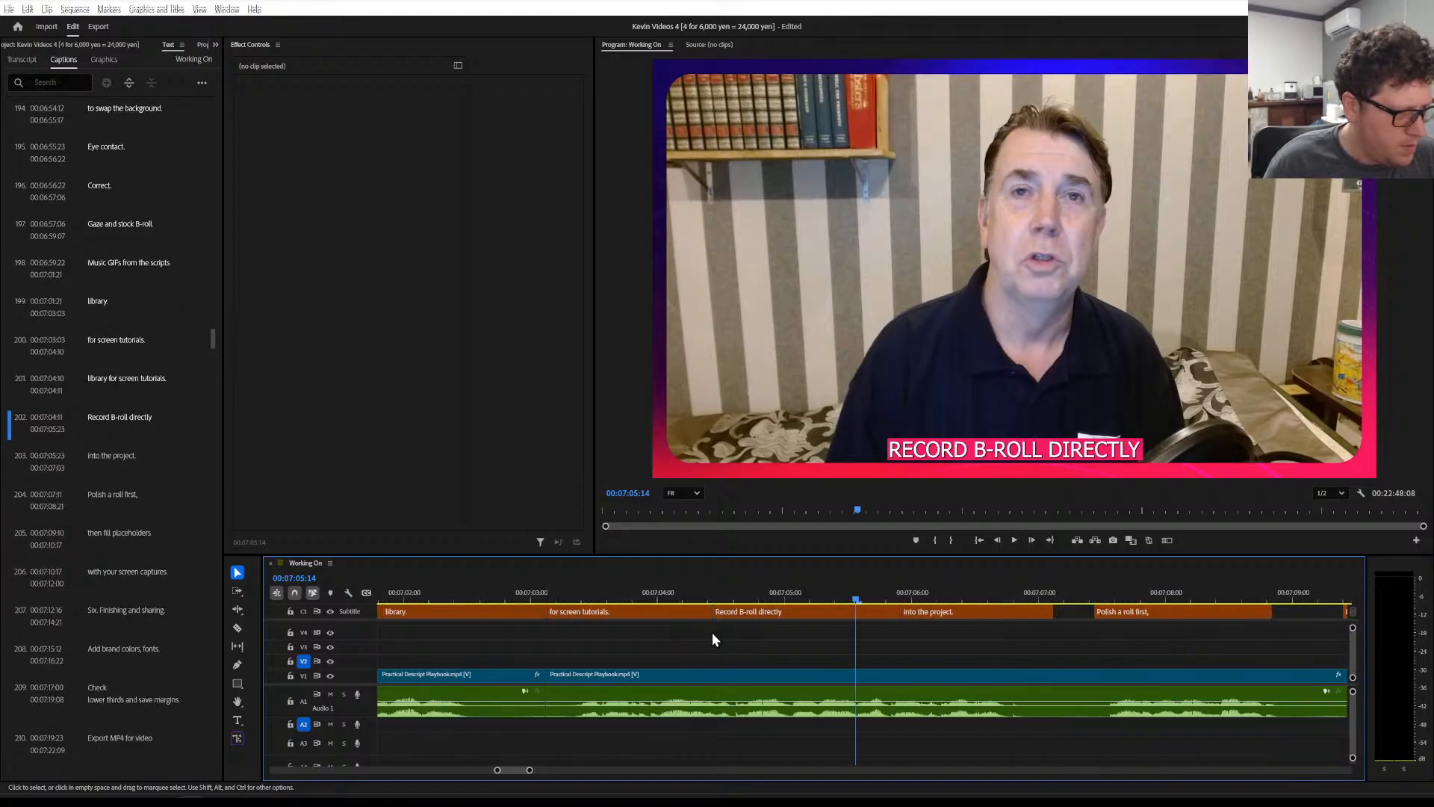
pyautogui.click(699, 596)
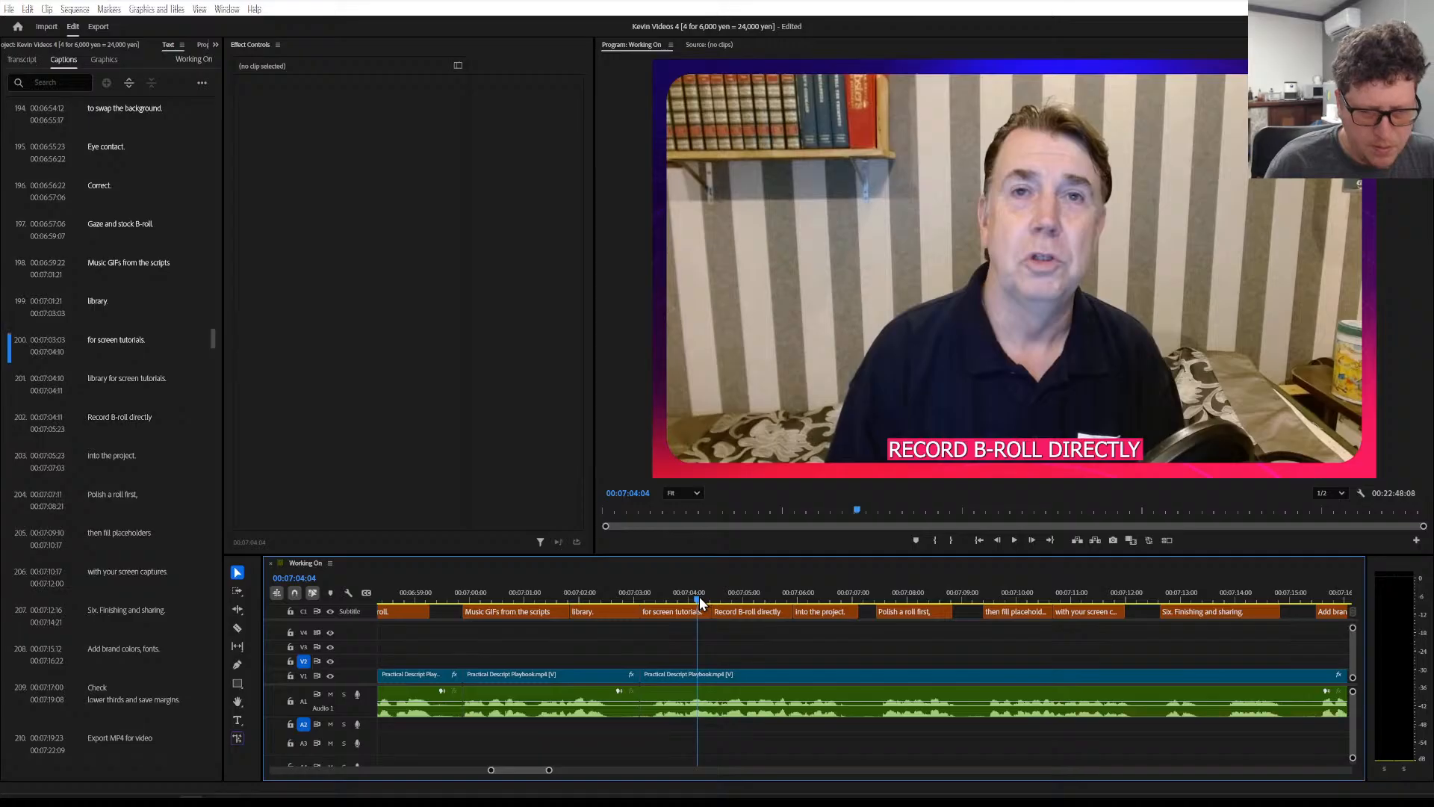
pyautogui.press('space')
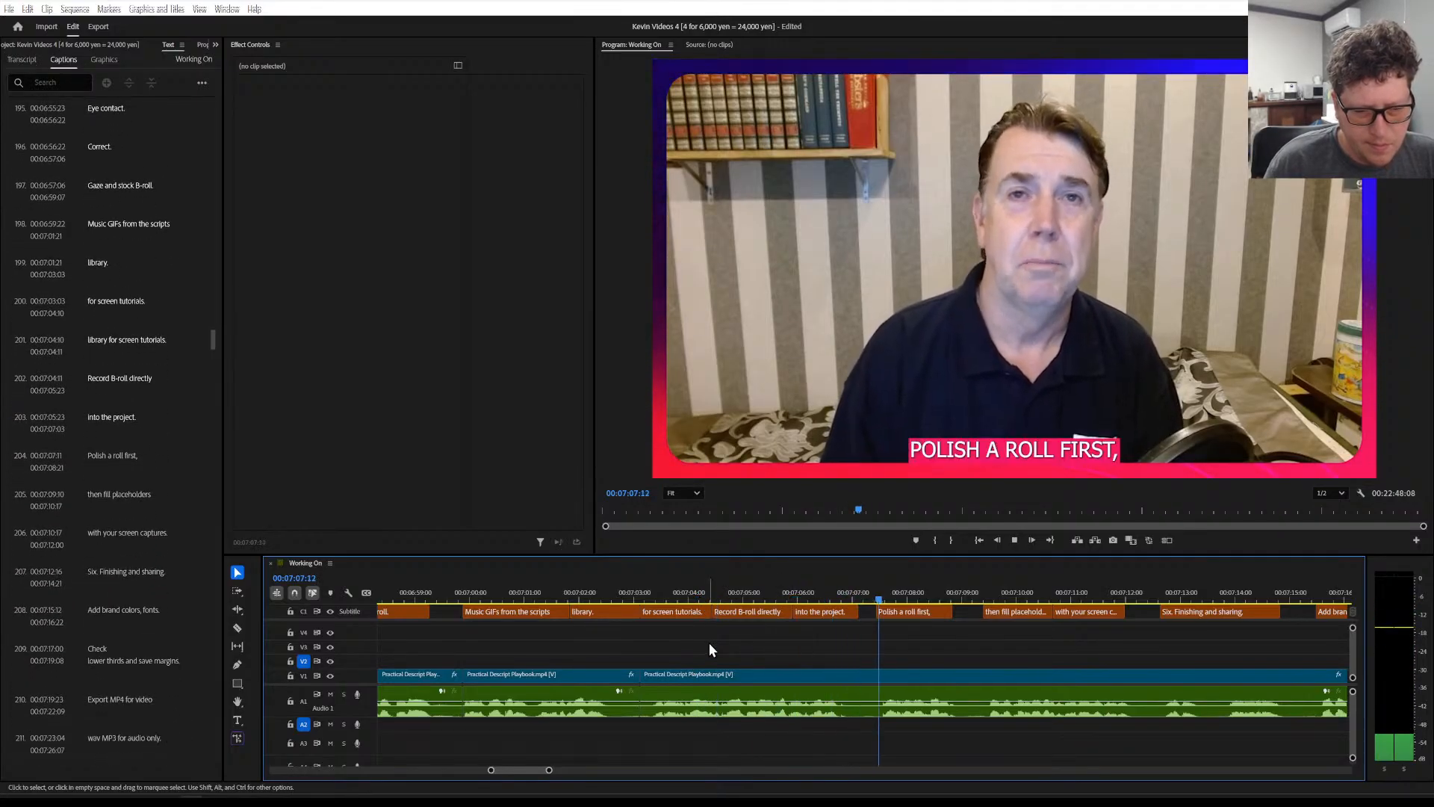
pyautogui.press('space')
pyautogui.scroll(-5, 712, 638)
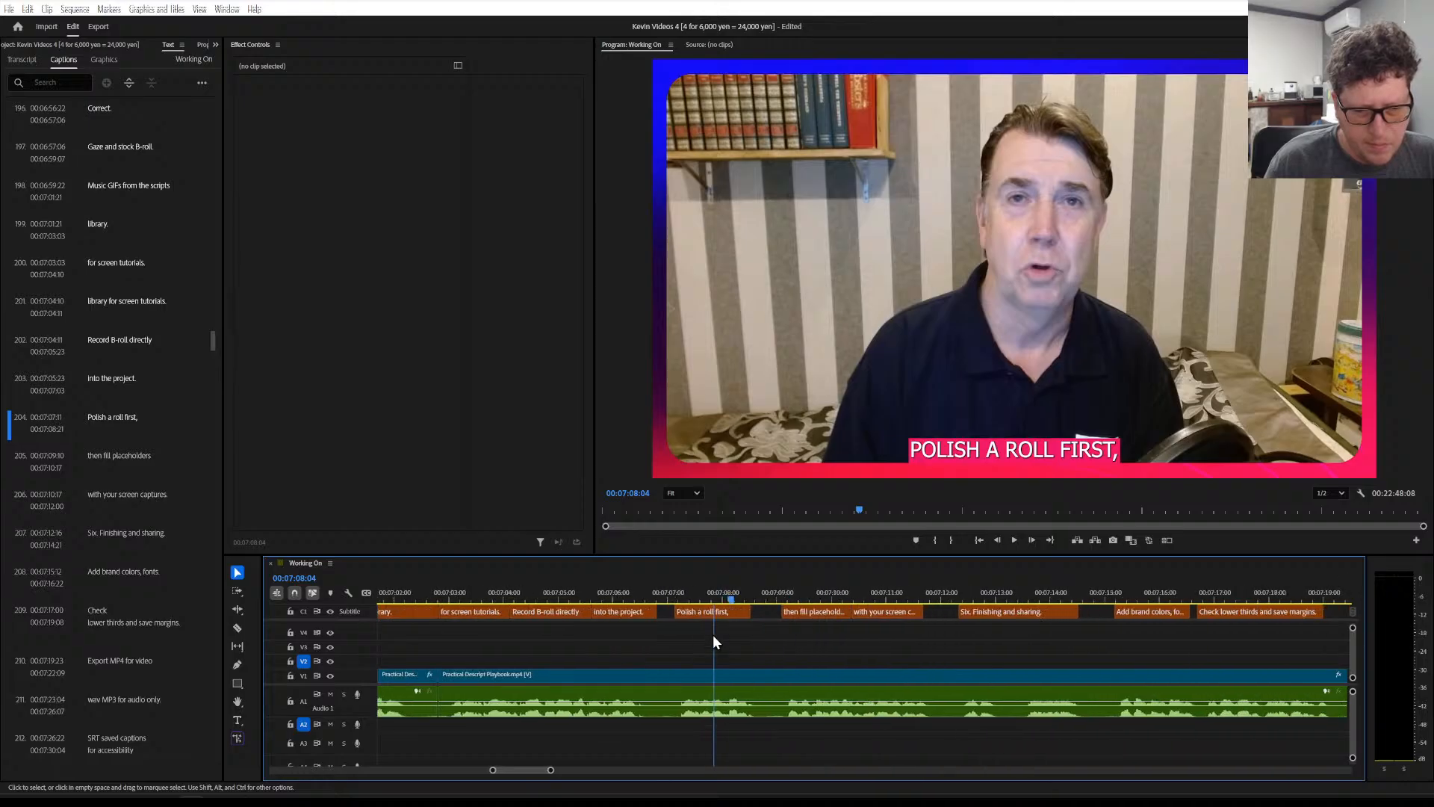
pyautogui.press('space')
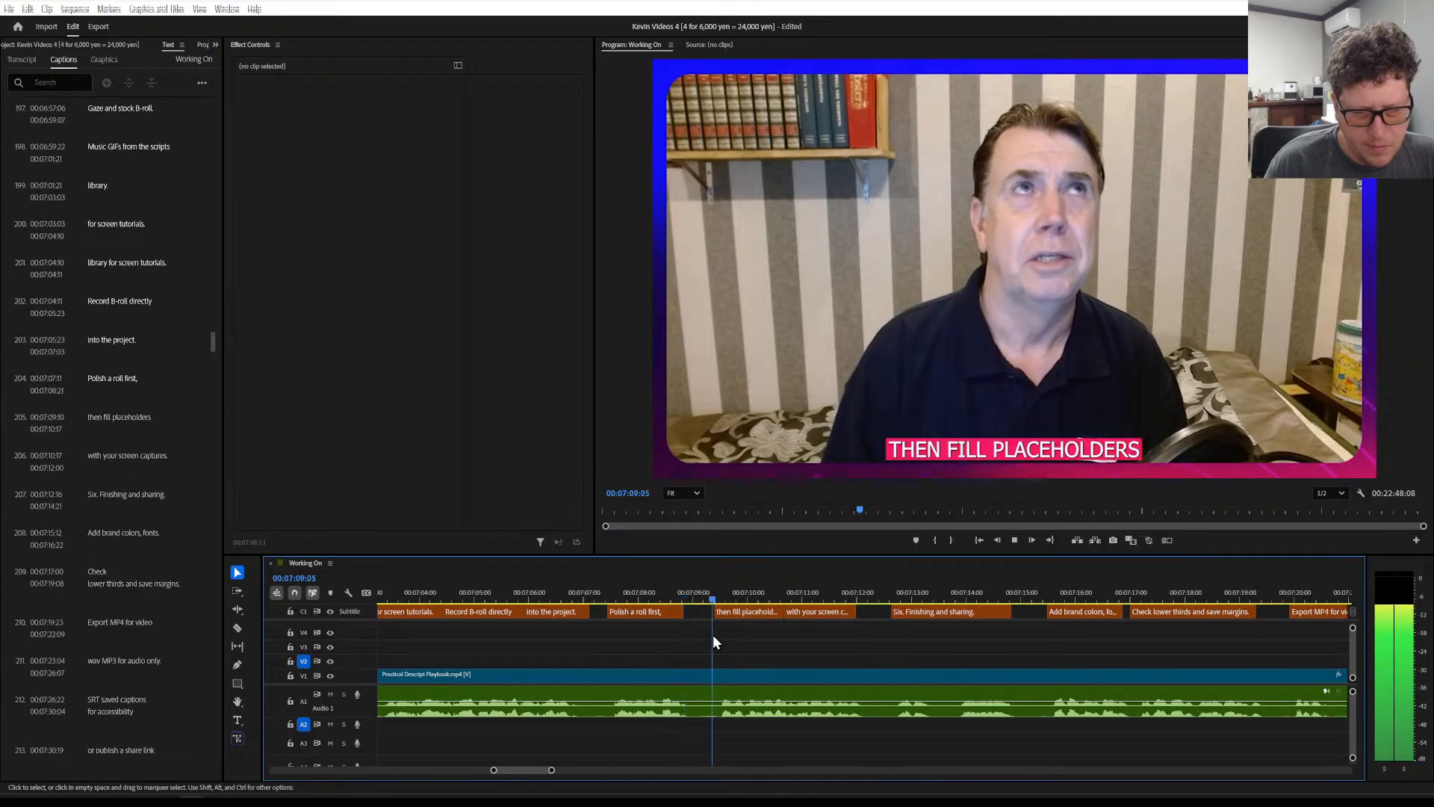
pyautogui.click(602, 592)
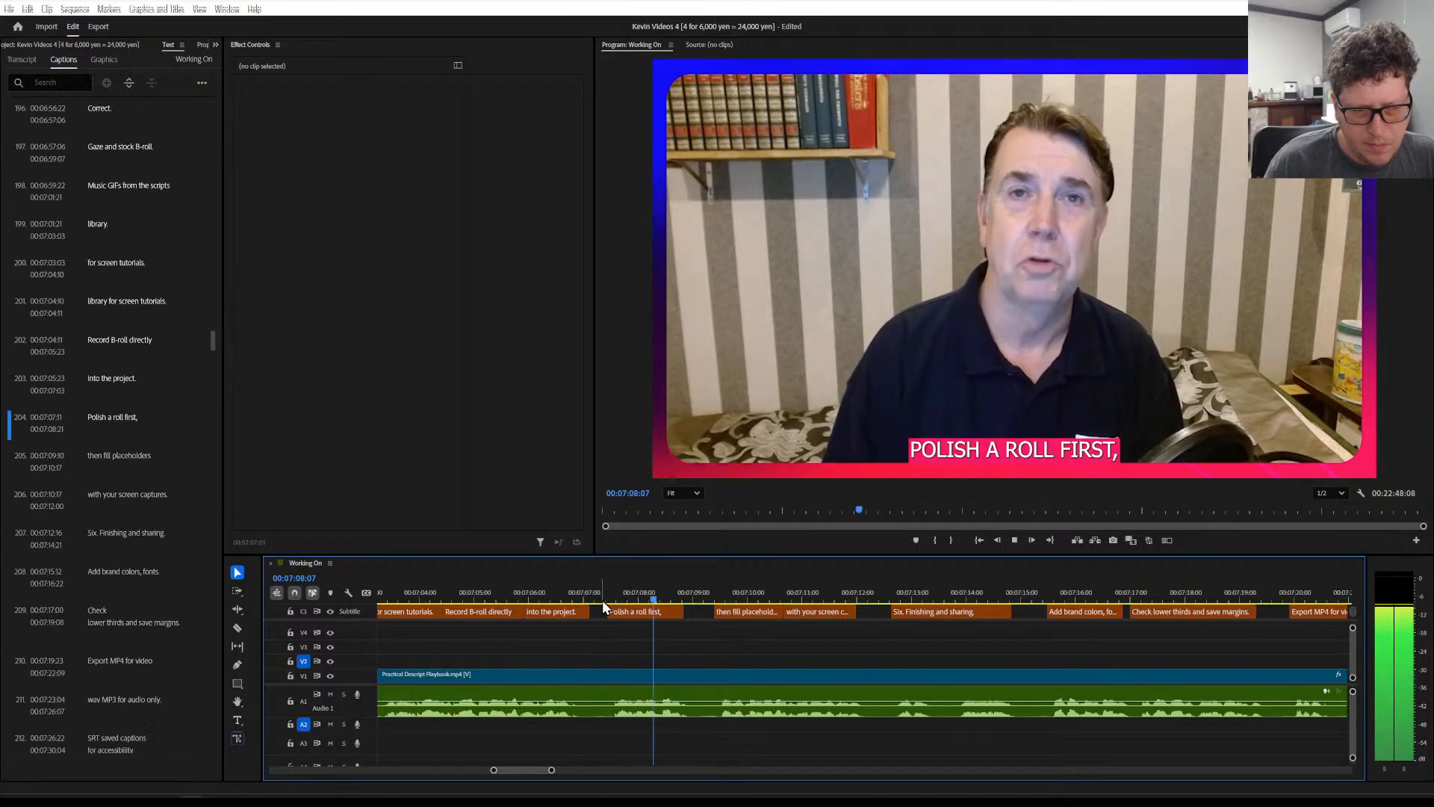
pyautogui.press('space')
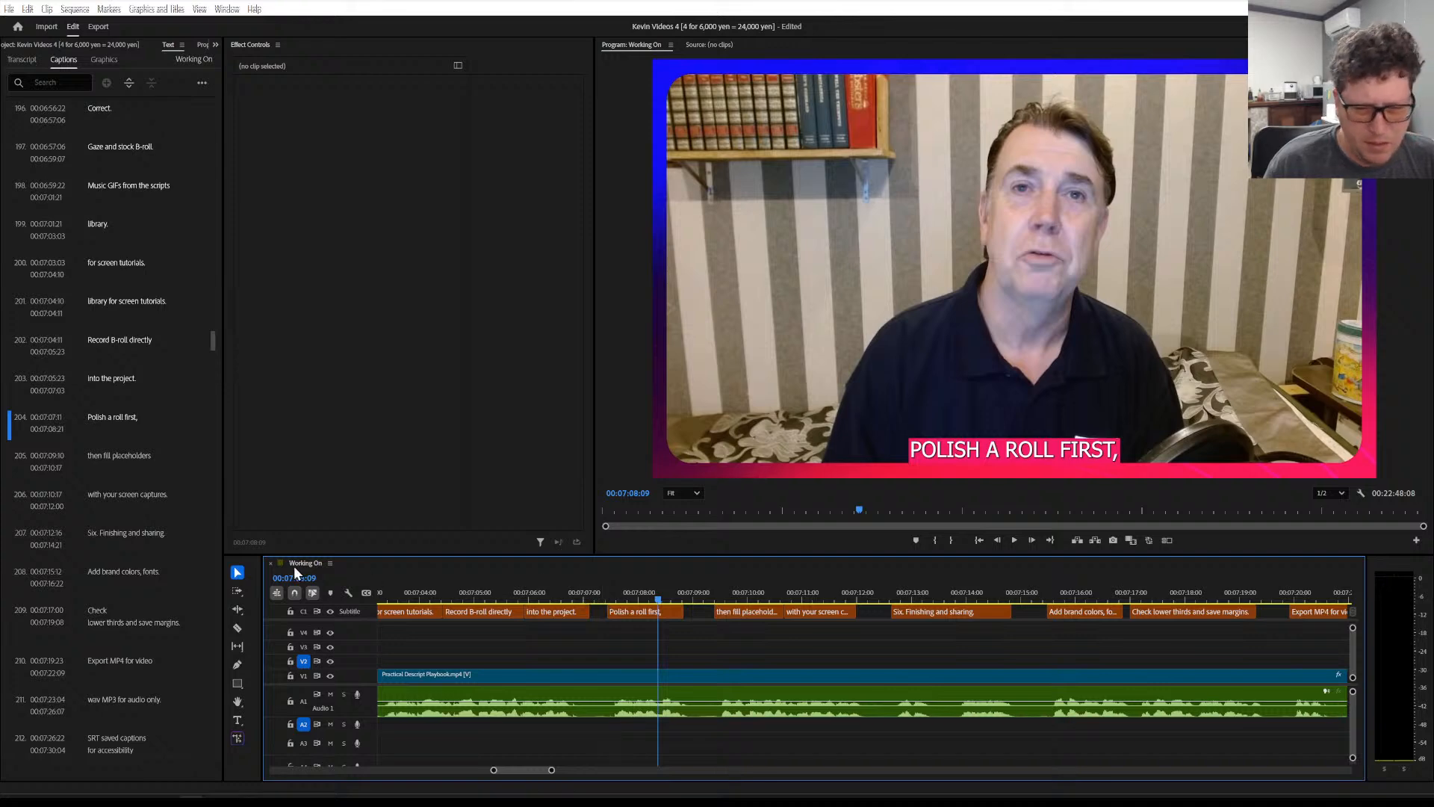
pyautogui.click(238, 627)
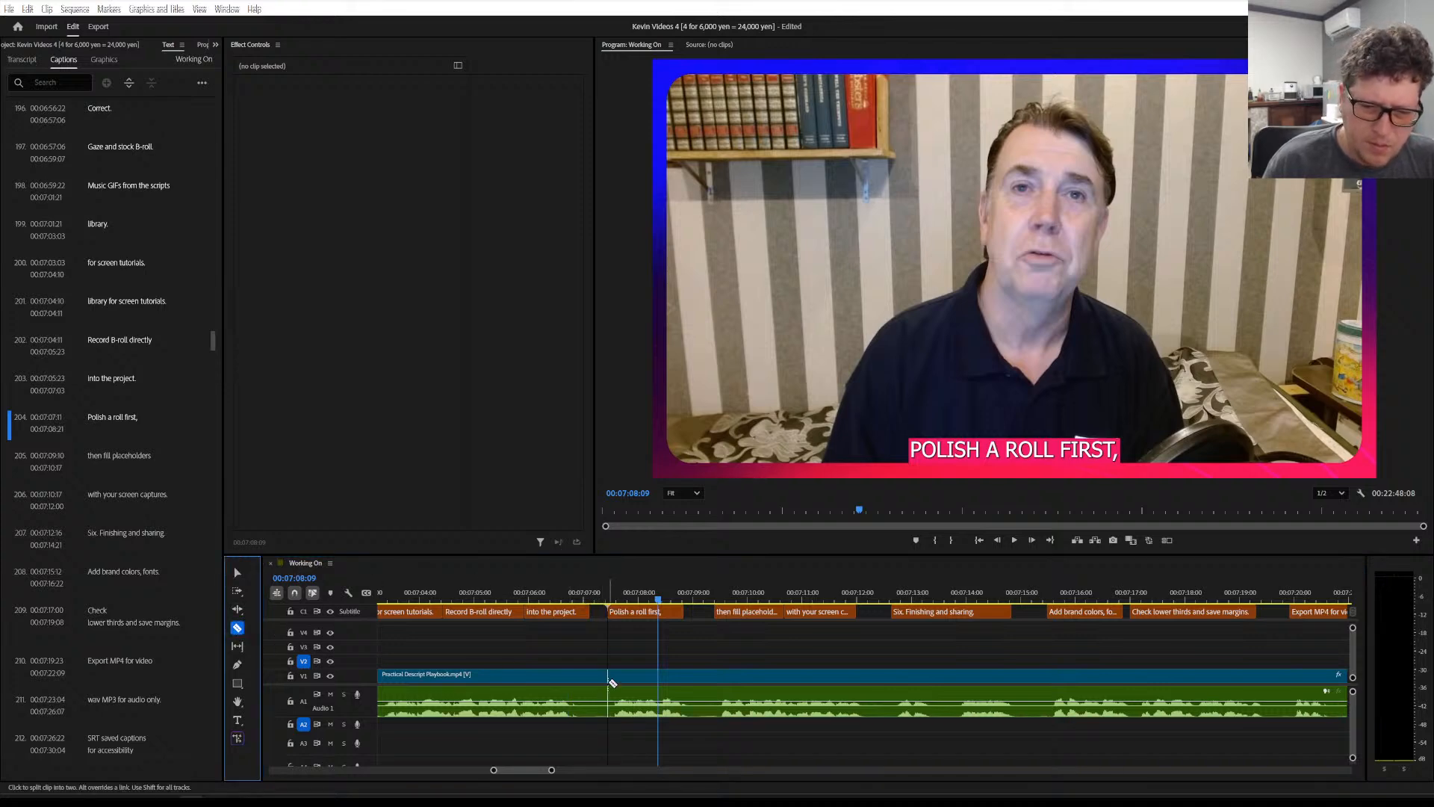
pyautogui.click(609, 674)
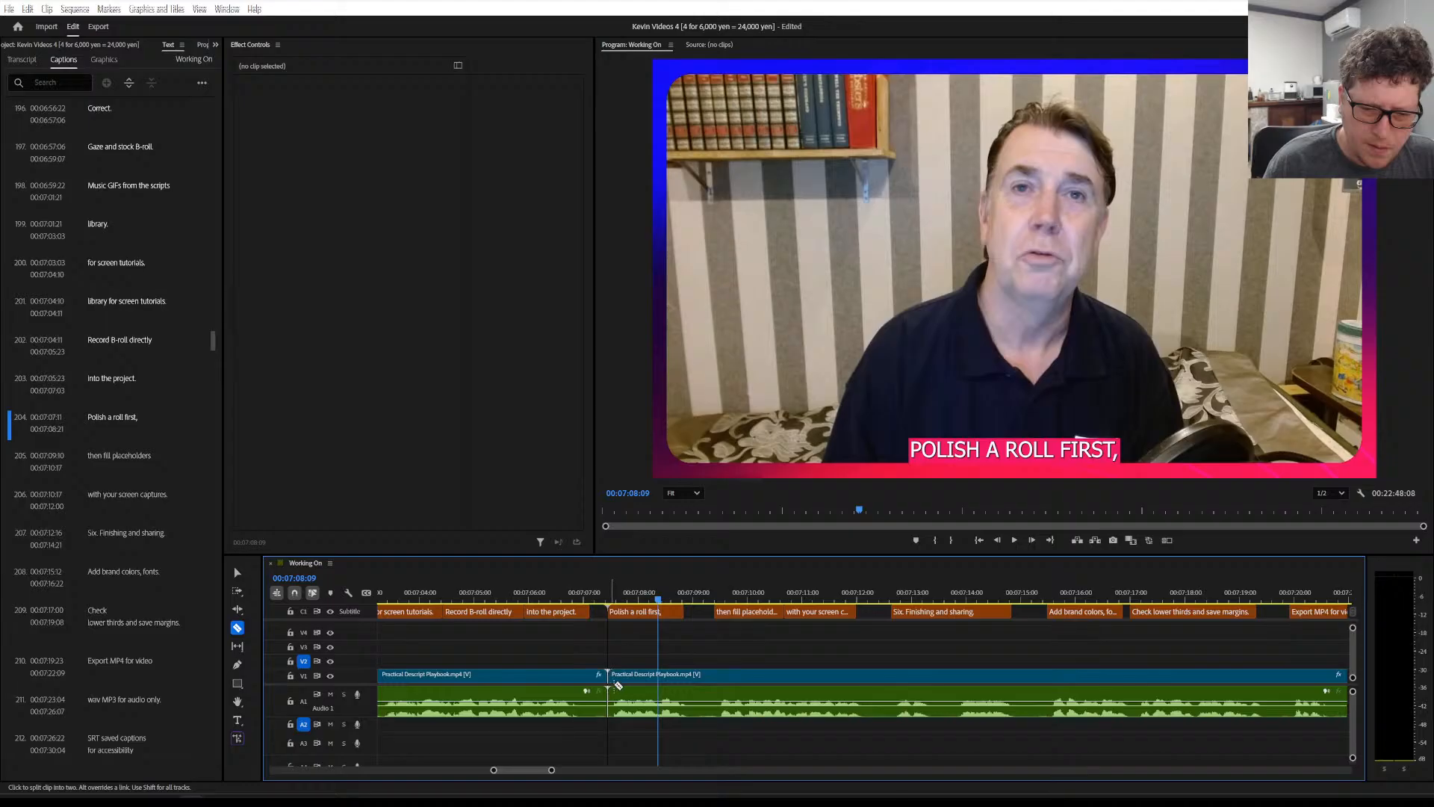
# Play on to the "Six. Finishing and sharing." caption and split the clip at its start
pyautogui.press('-')
pyautogui.press('-')
pyautogui.press('-')
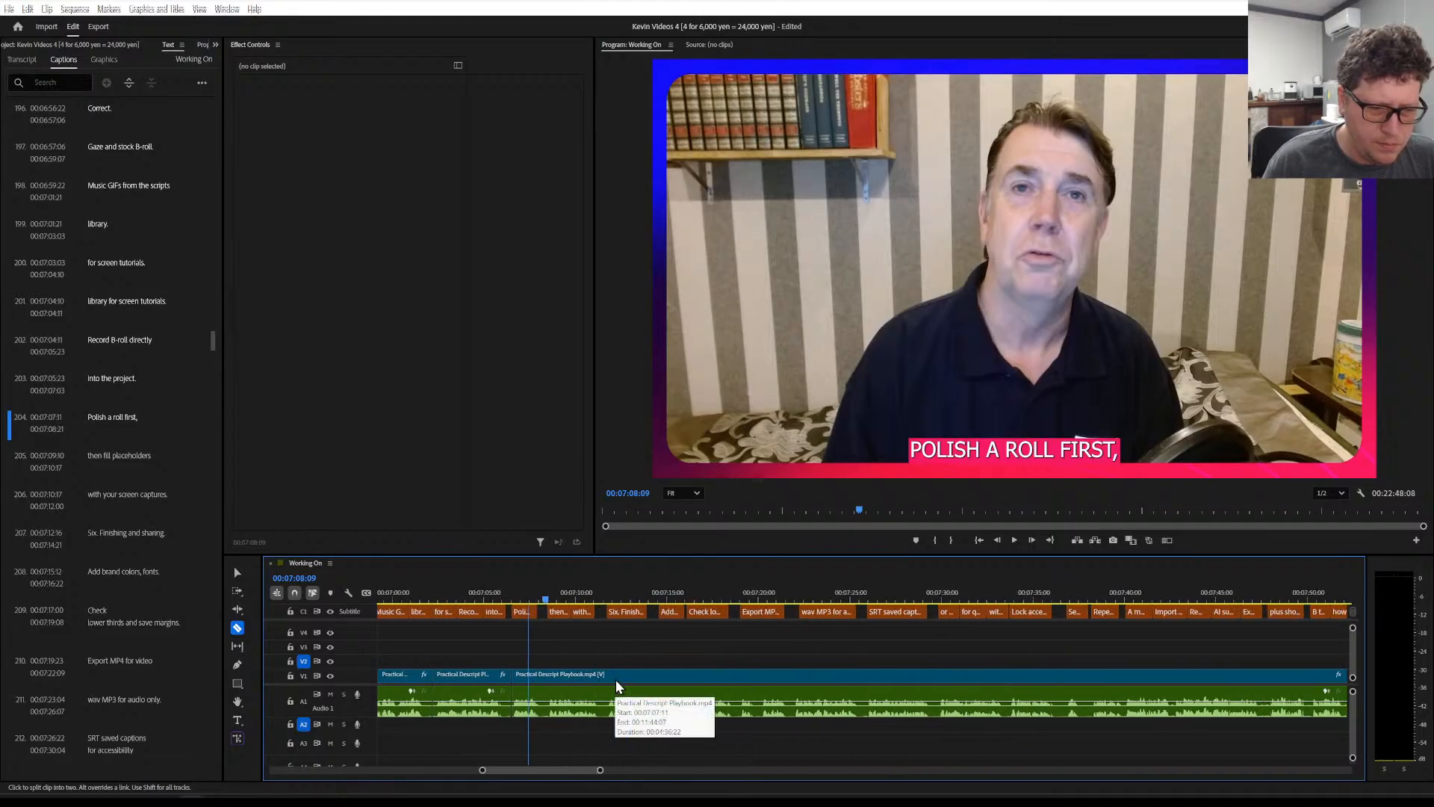
pyautogui.scroll(-2, 617, 682)
pyautogui.press('space')
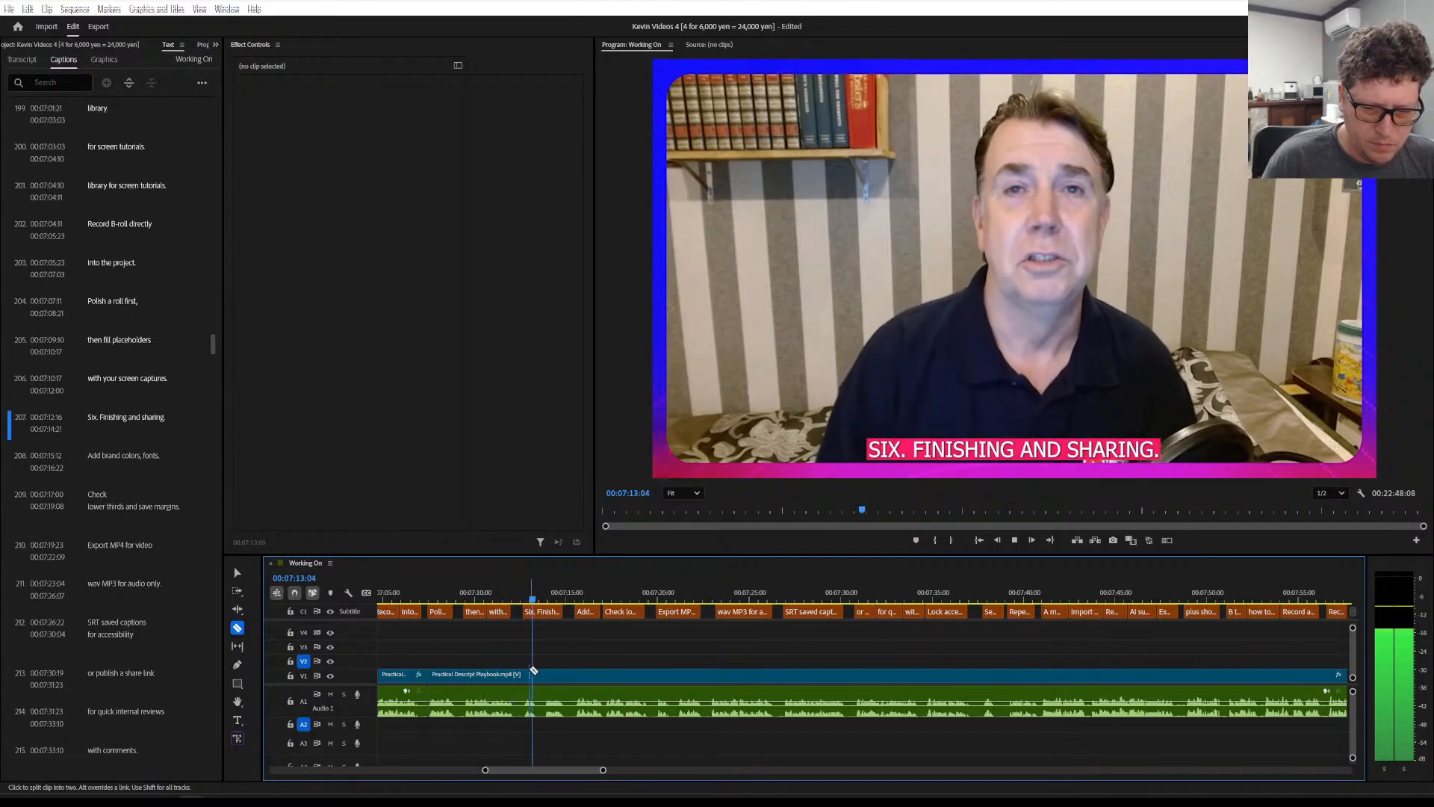
pyautogui.click(533, 675)
pyautogui.click(528, 673)
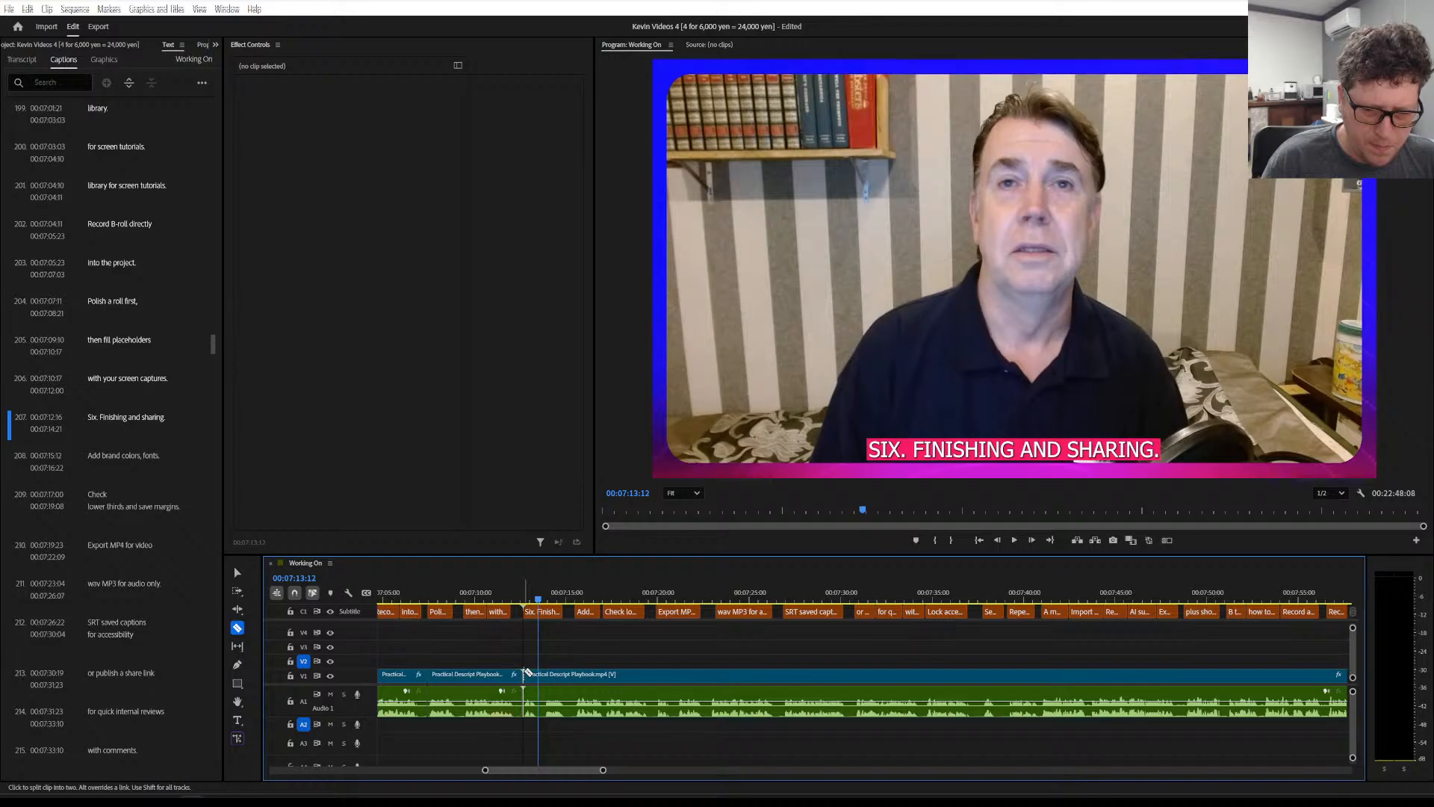
# Play through the "Add brand colors, fonts." caption and split the clip at its start
pyautogui.scroll(-2, 526, 708)
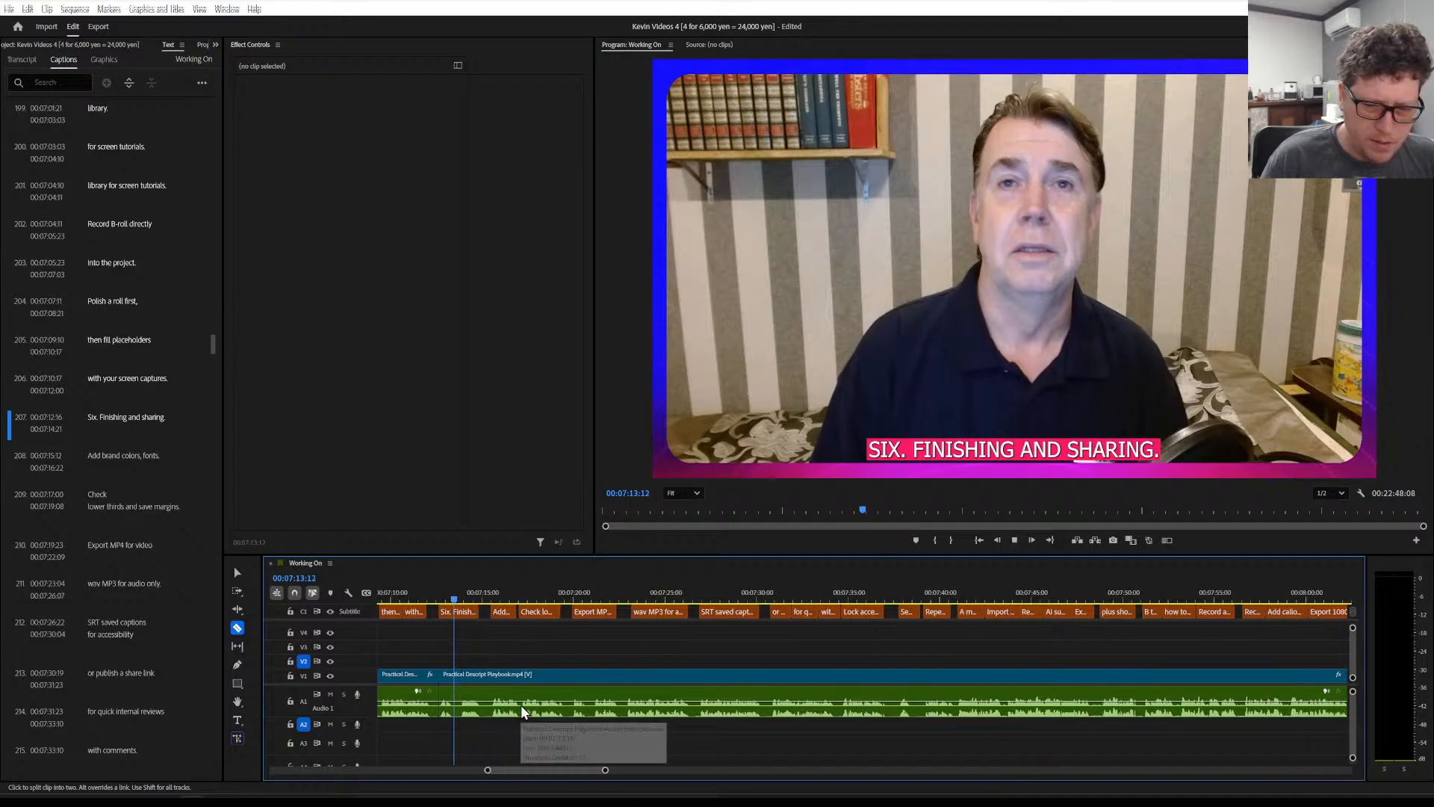
pyautogui.press('space')
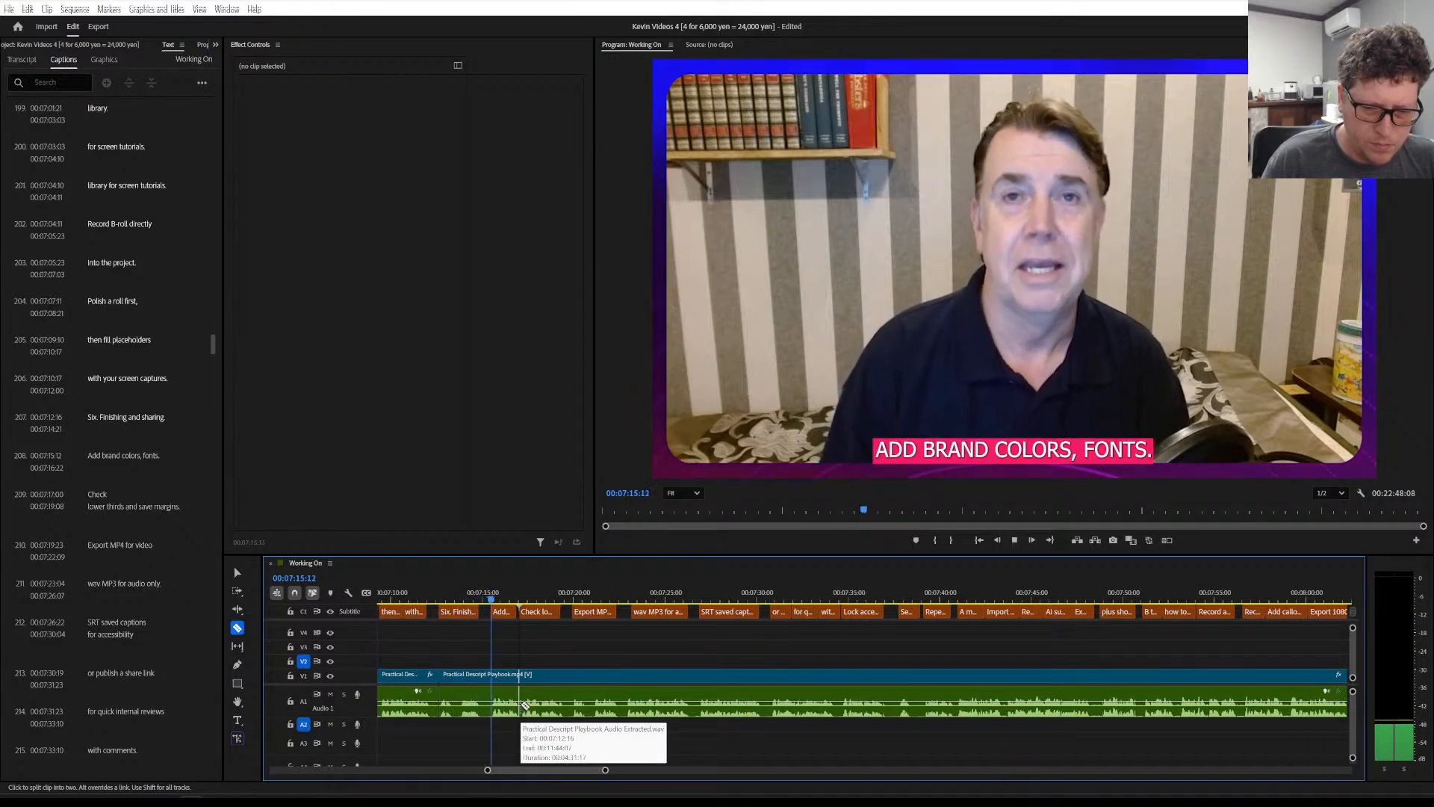
pyautogui.press('space')
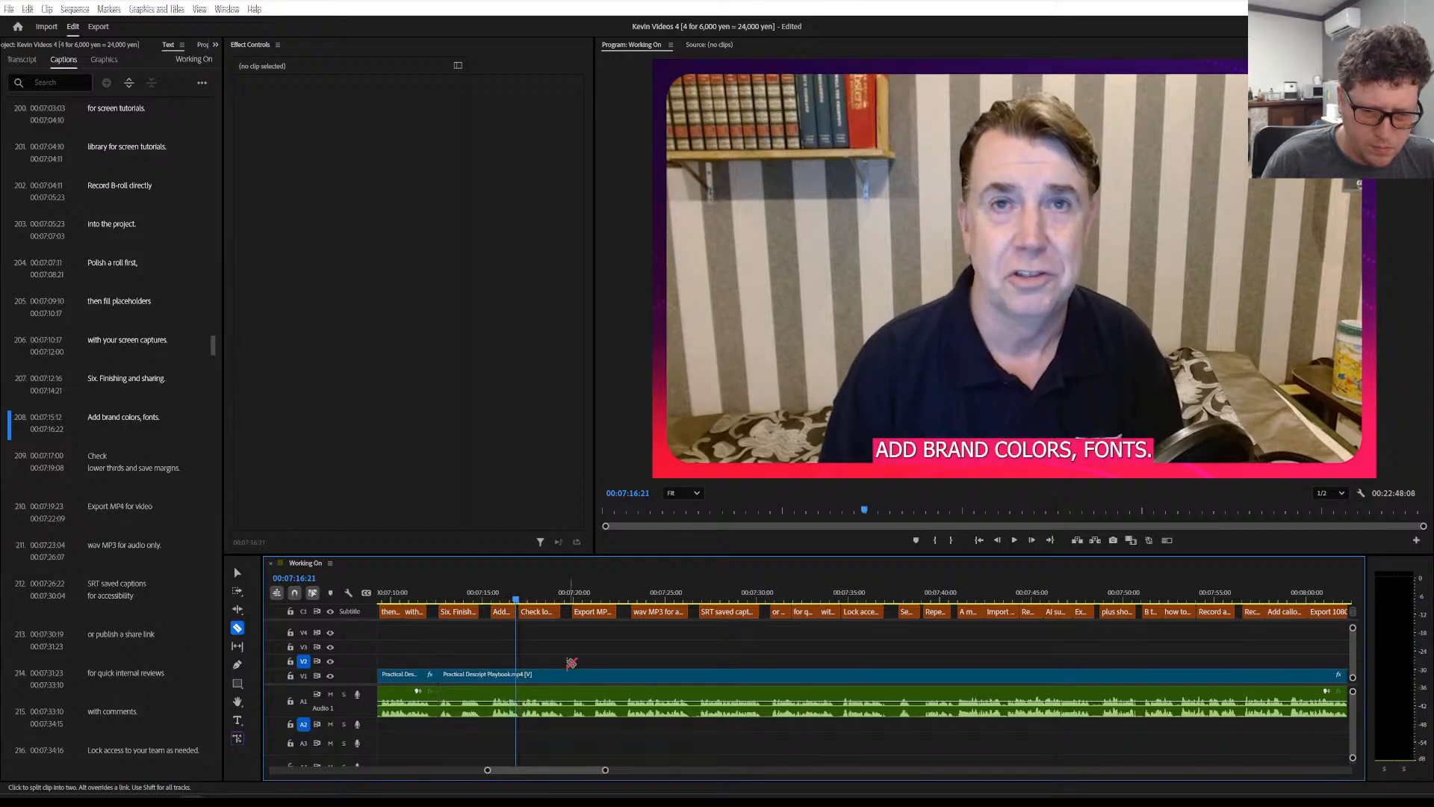
pyautogui.click(491, 675)
# Play on to "Export MP4 for video" and split the clip at the start of the "Check lower thirds and save margins." caption
pyautogui.press('space')
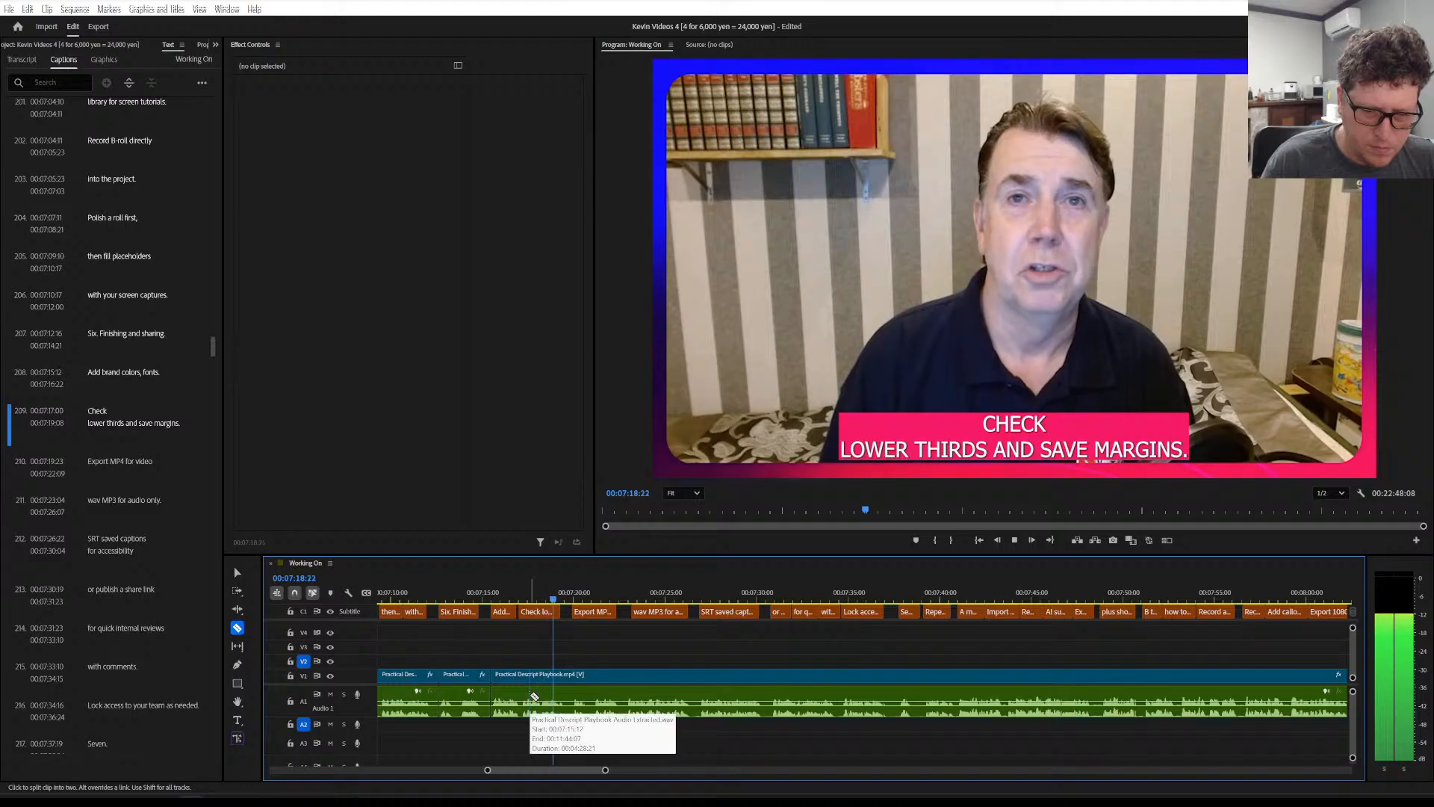
pyautogui.press('space')
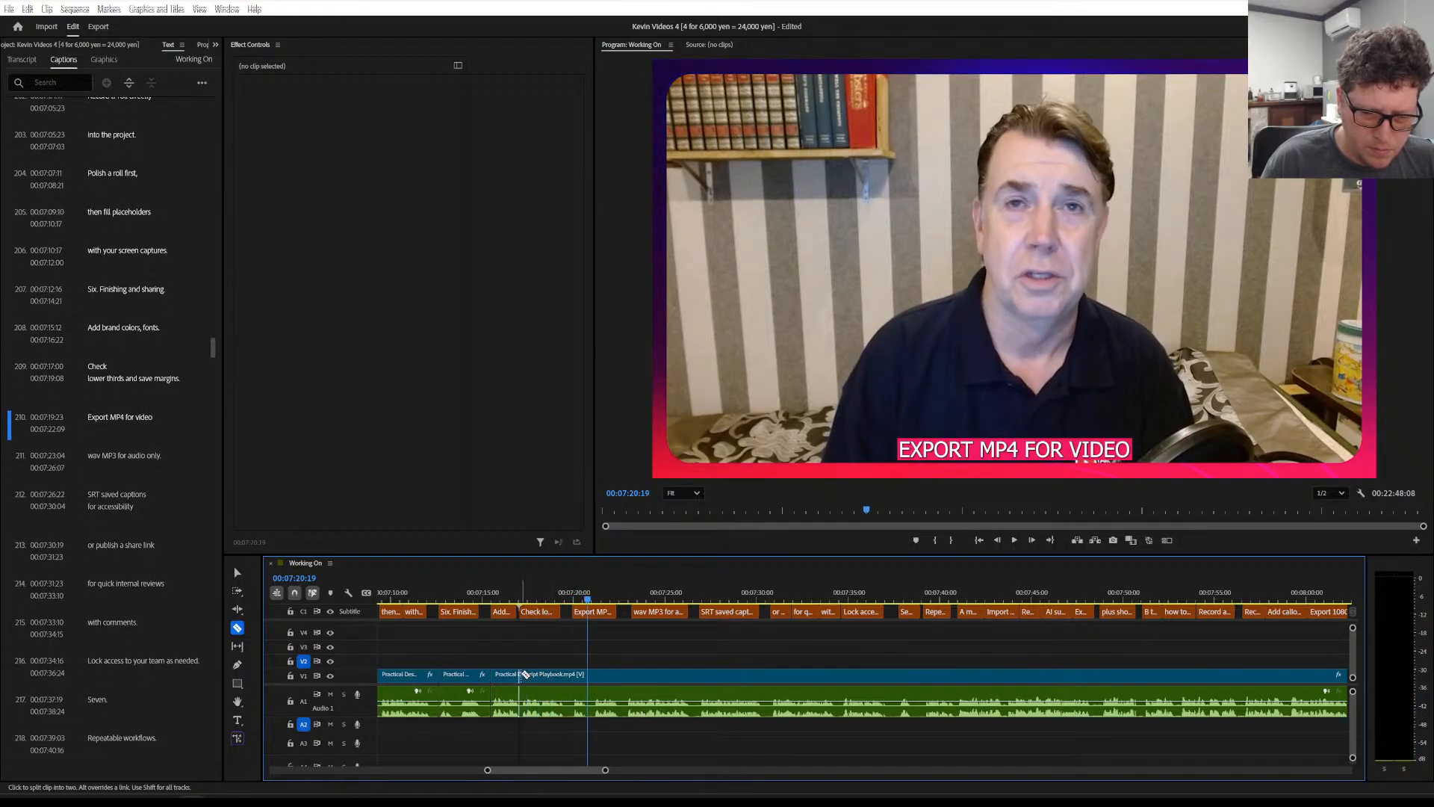
pyautogui.click(521, 675)
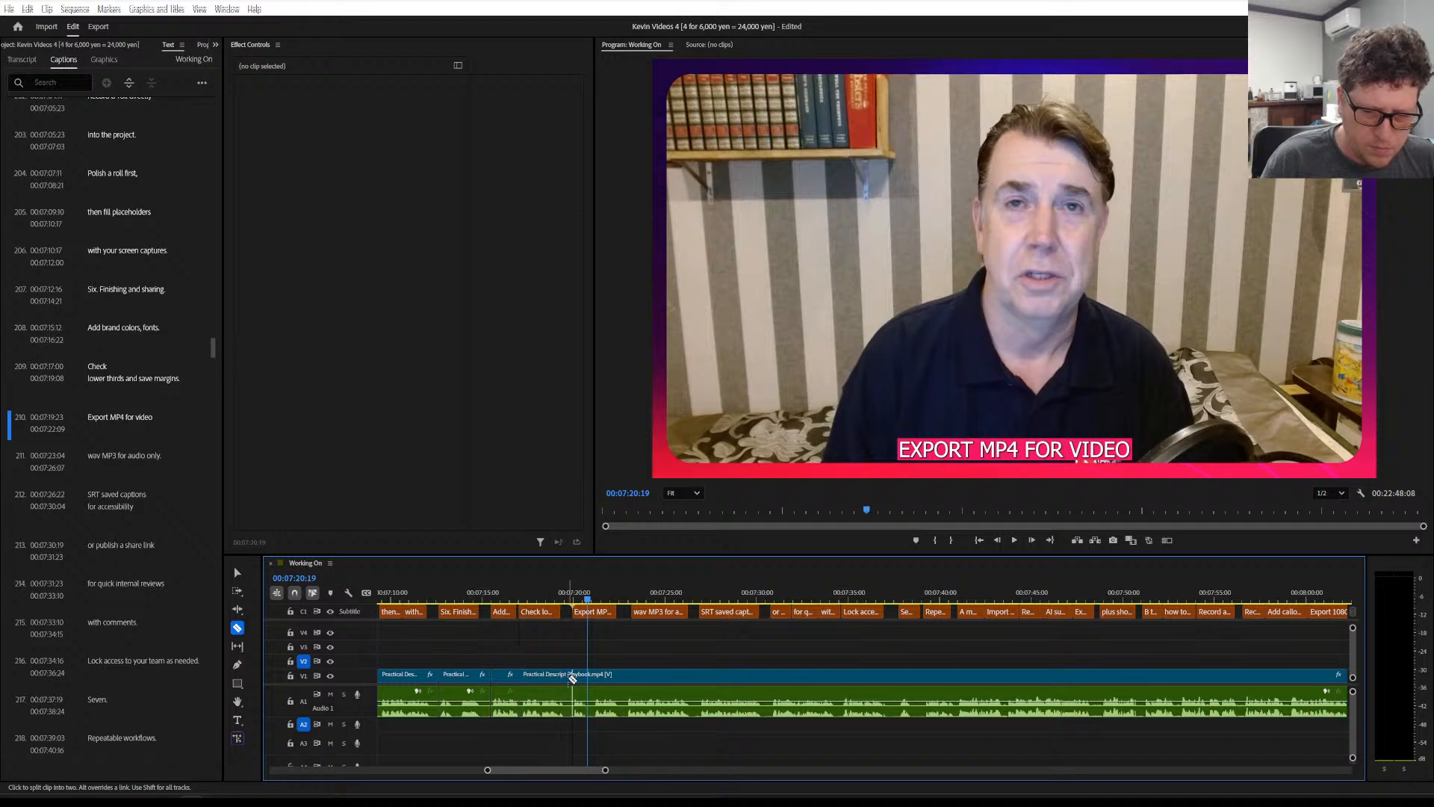
# Play on from "Export MP4 for video" and split the clip at the start of the "wav MP3 for audio only." caption
pyautogui.press('space')
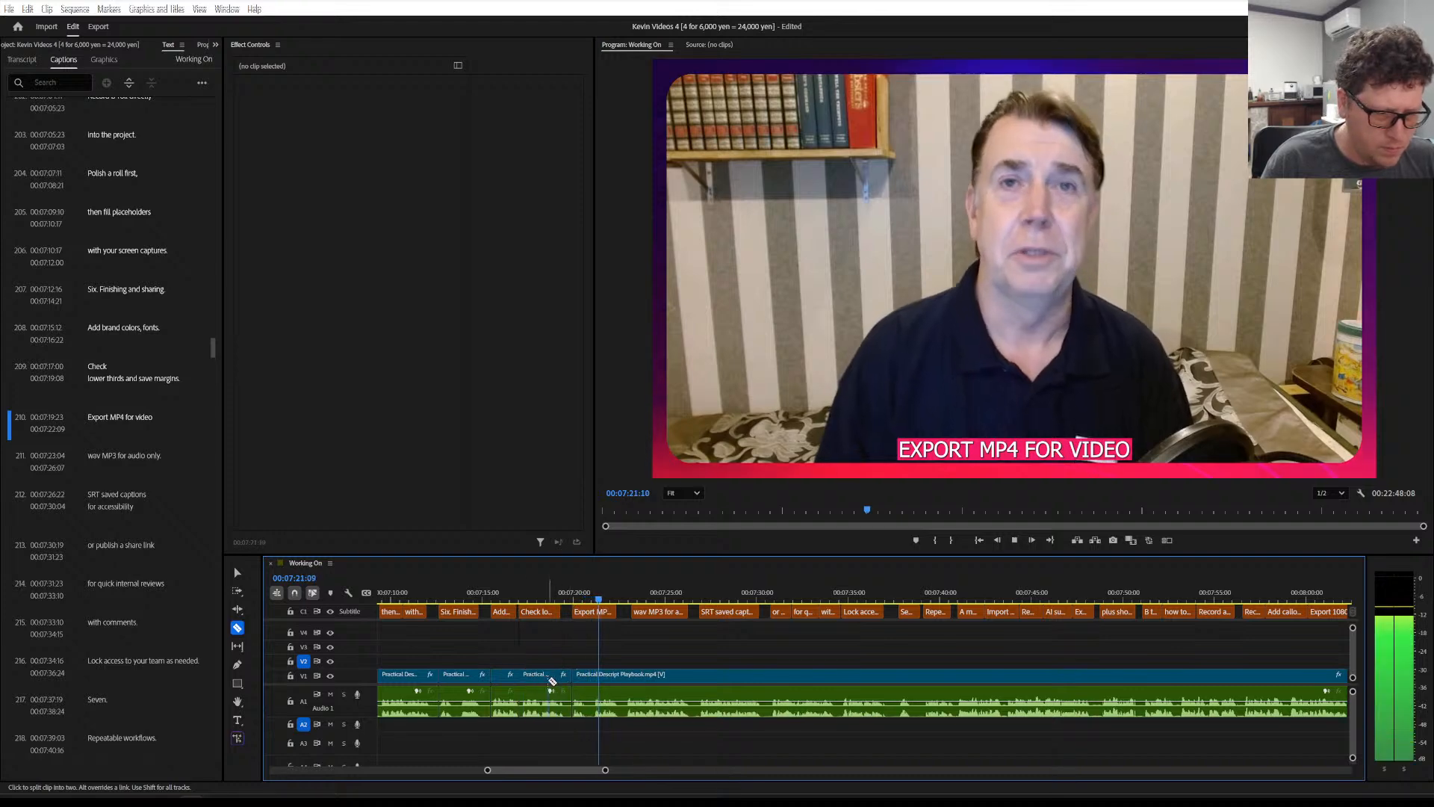
pyautogui.scroll(-2, 553, 683)
pyautogui.scroll(-2, 516, 681)
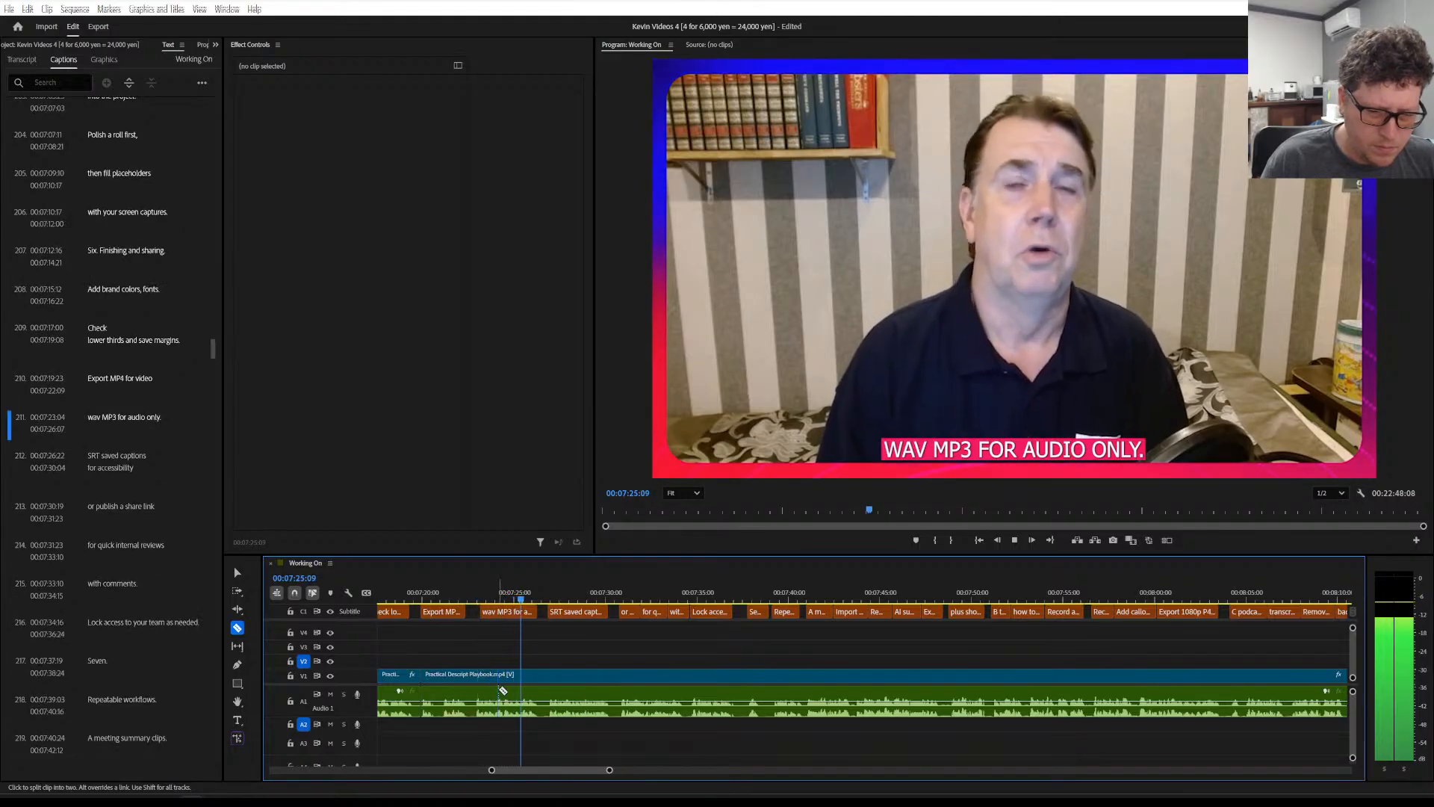
pyautogui.press('space')
pyautogui.click(480, 674)
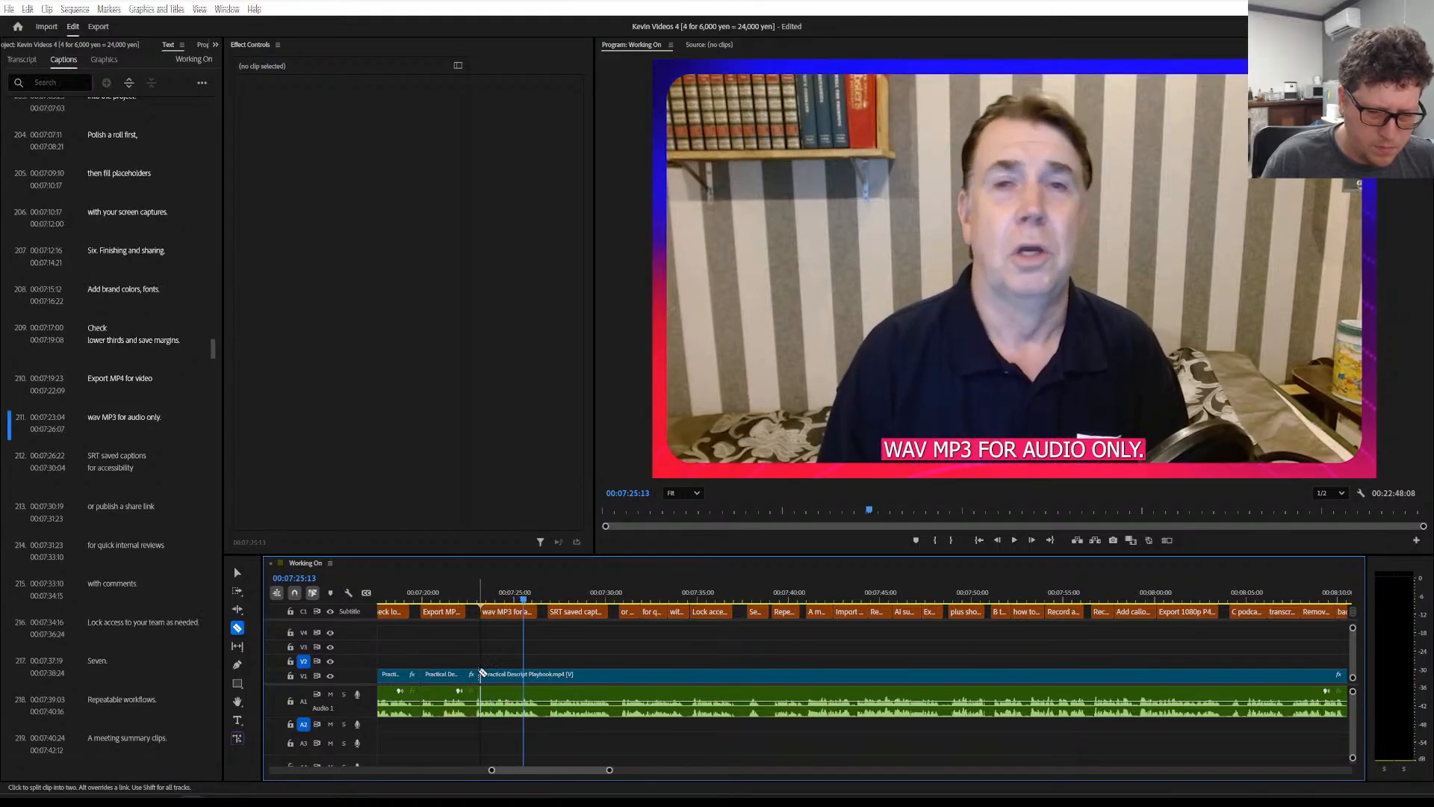
# Play on to "for quick internal reviews", splitting the clip at the starts of the "SRT saved captions for accessibility" and "or publish a share link" captions
pyautogui.press('space')
pyautogui.scroll(-2, 500, 681)
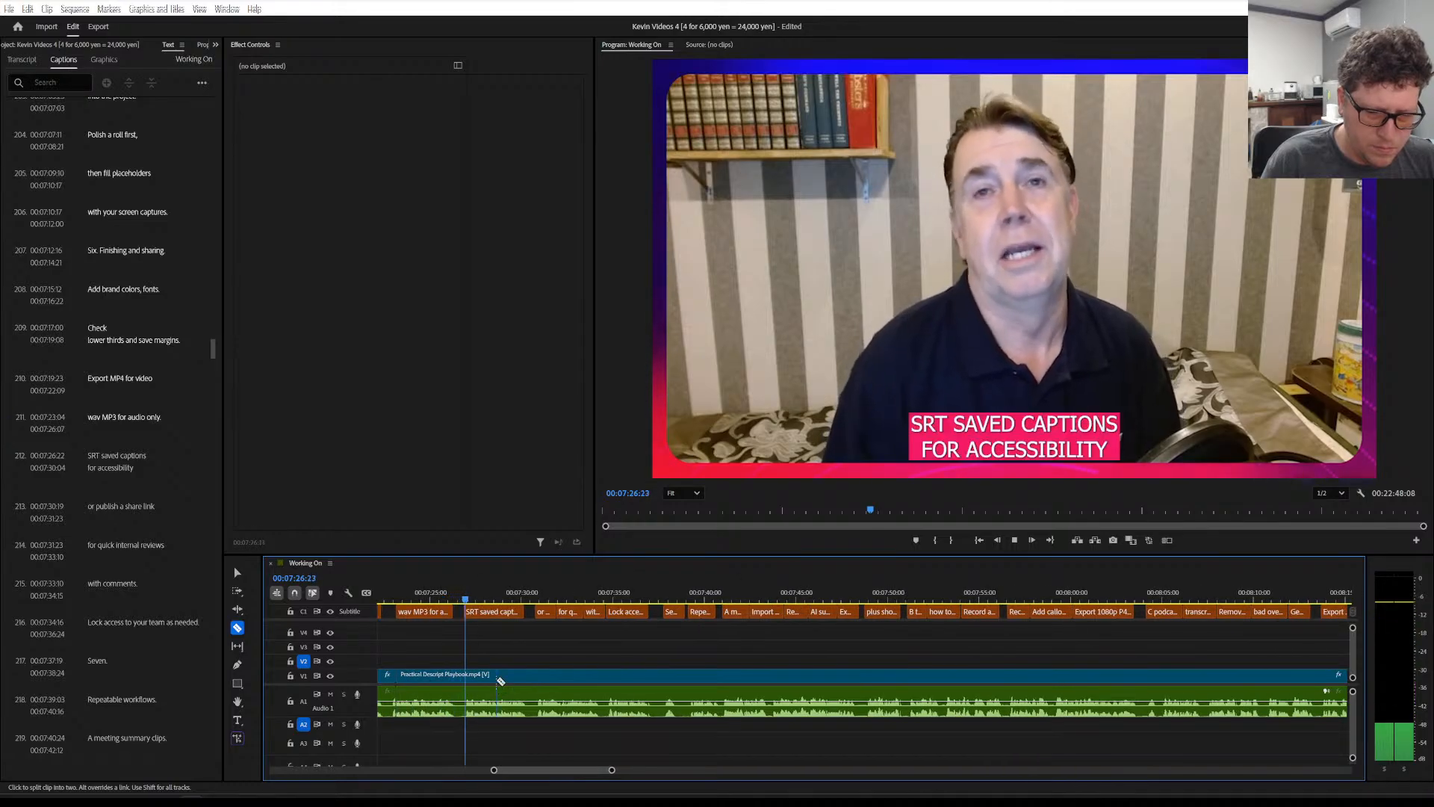
pyautogui.press('space')
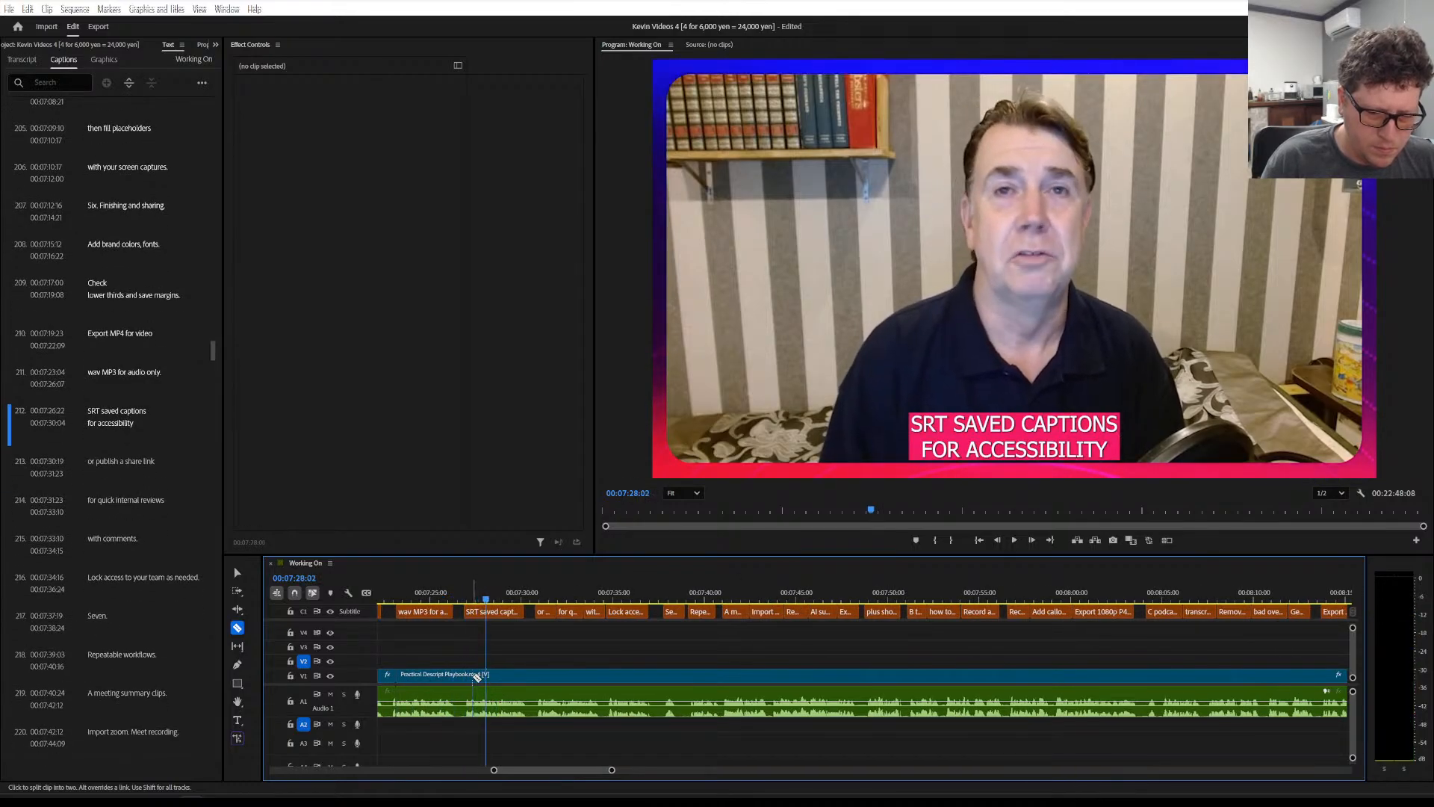
pyautogui.click(465, 674)
pyautogui.press('space')
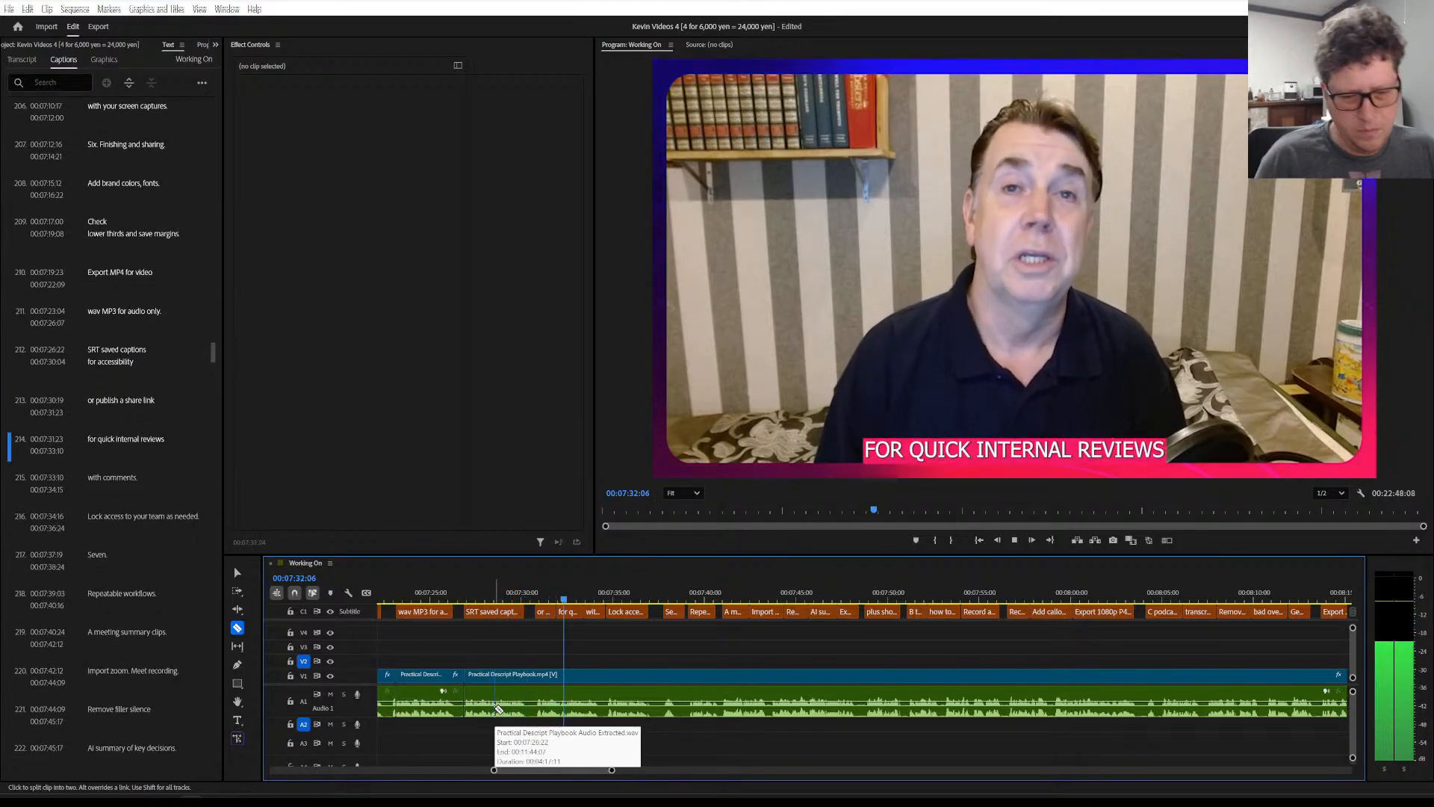
pyautogui.press('space')
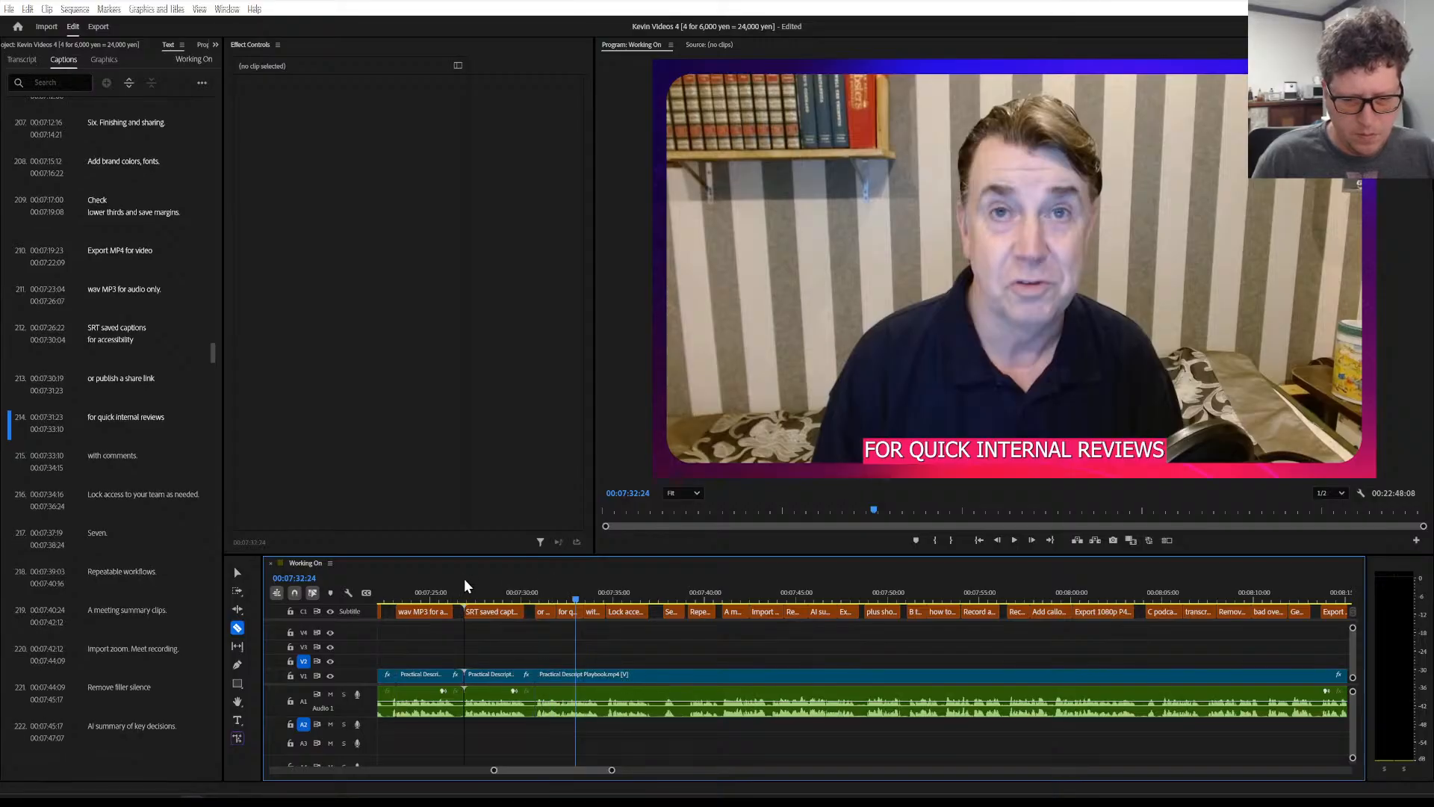
# Replay the "wav MP3 for audio only." section and correct its caption to "wav/MP3 for audio only."
pyautogui.click(403, 592)
pyautogui.press('space')
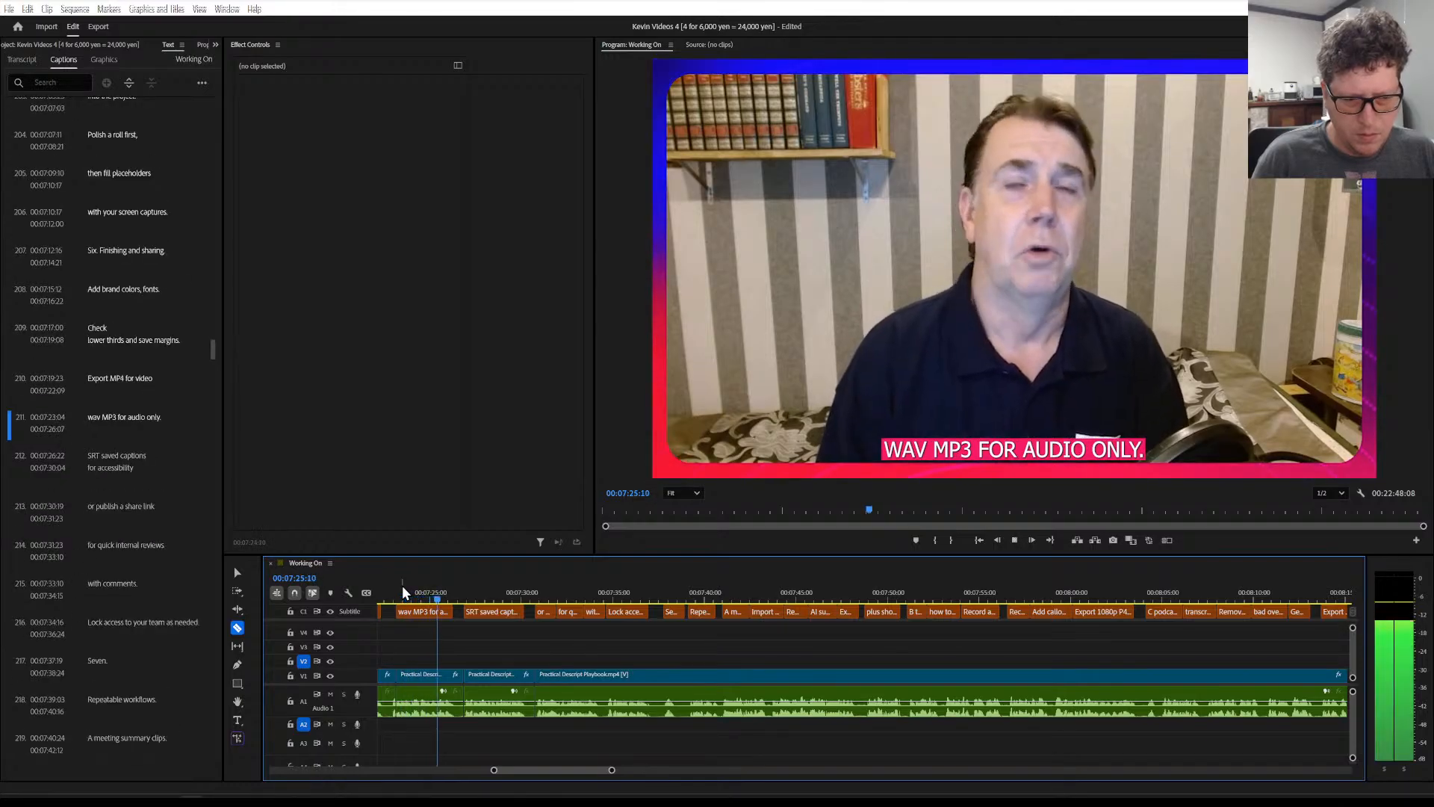
pyautogui.press('space')
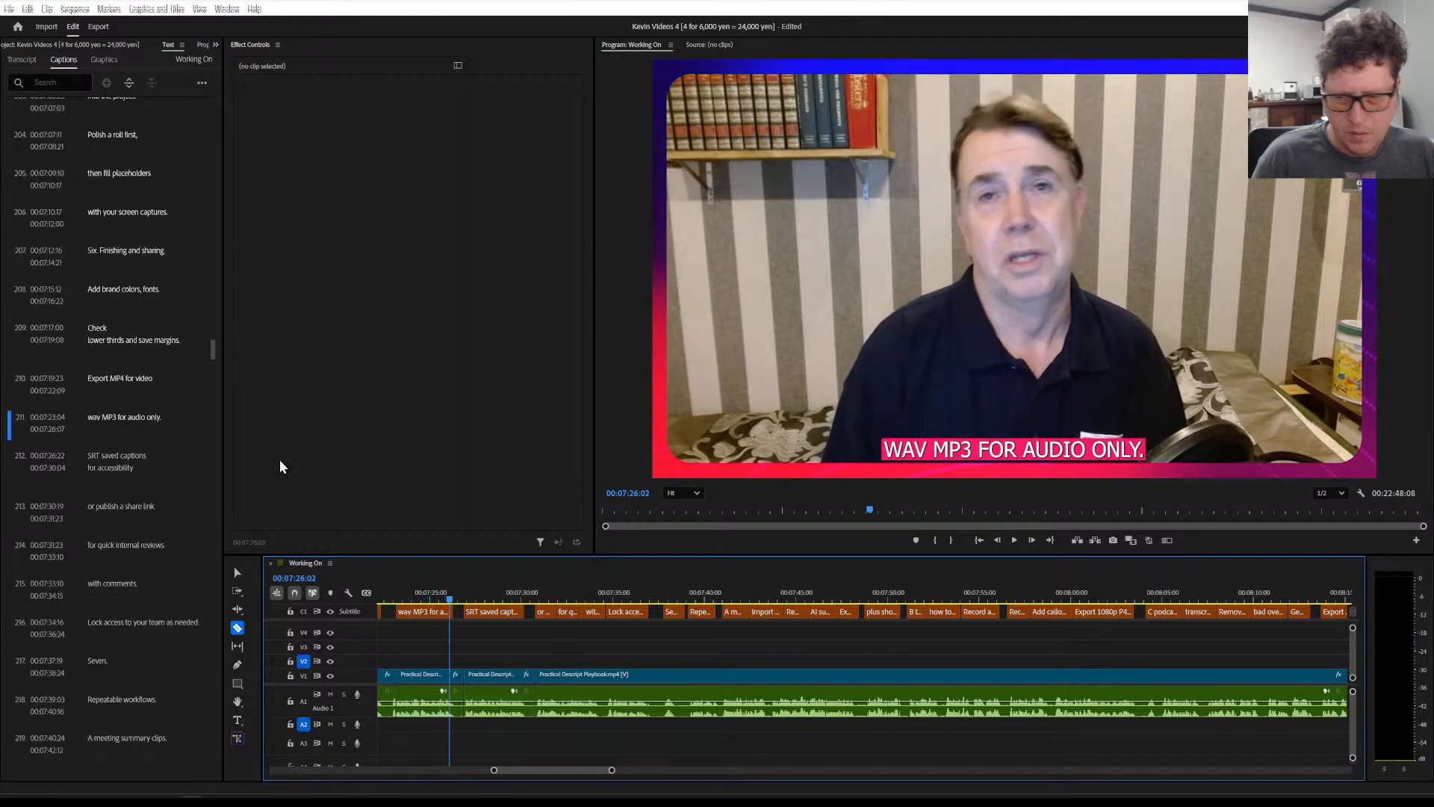
pyautogui.click(106, 415)
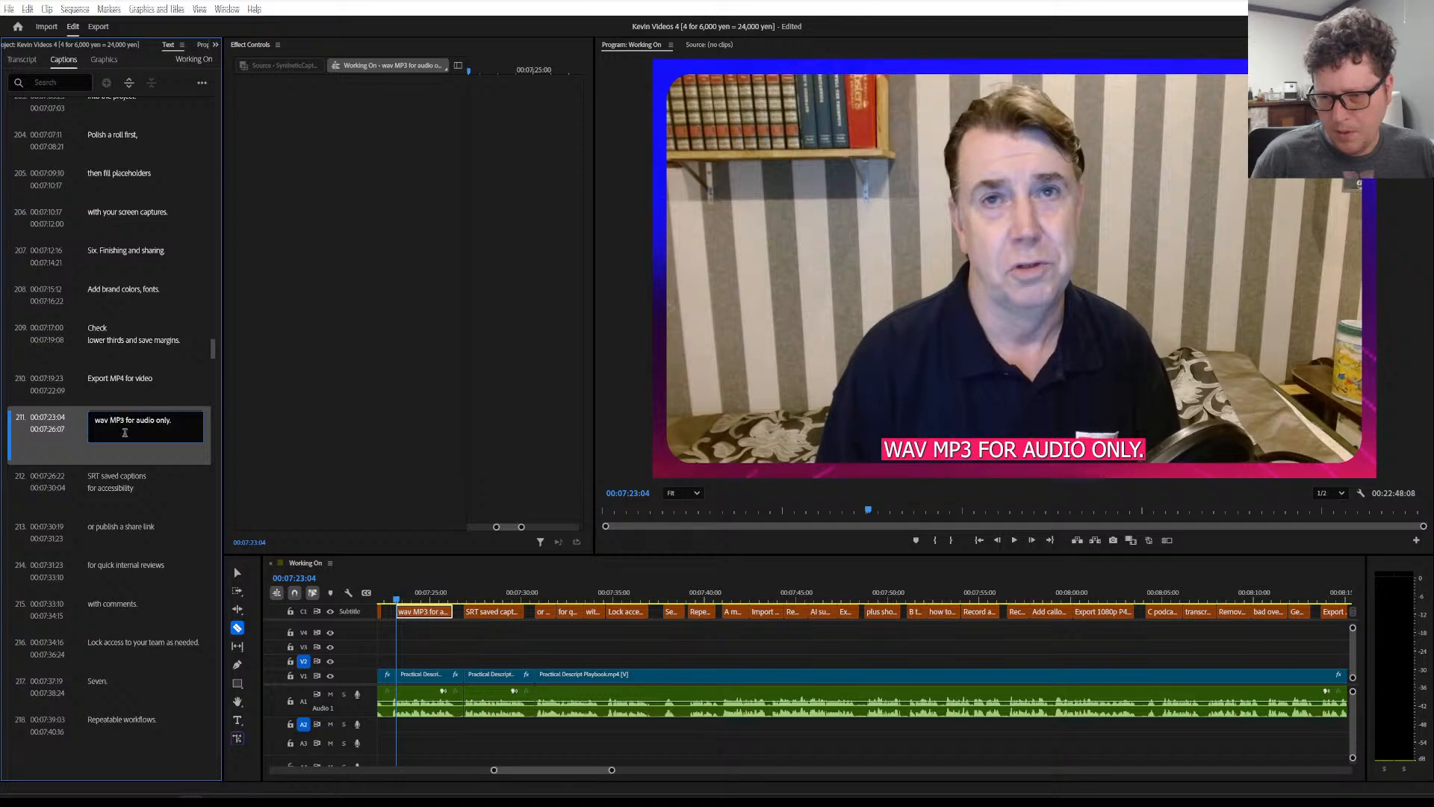
pyautogui.click(110, 420)
pyautogui.press('BackSpace')
pyautogui.write('/')
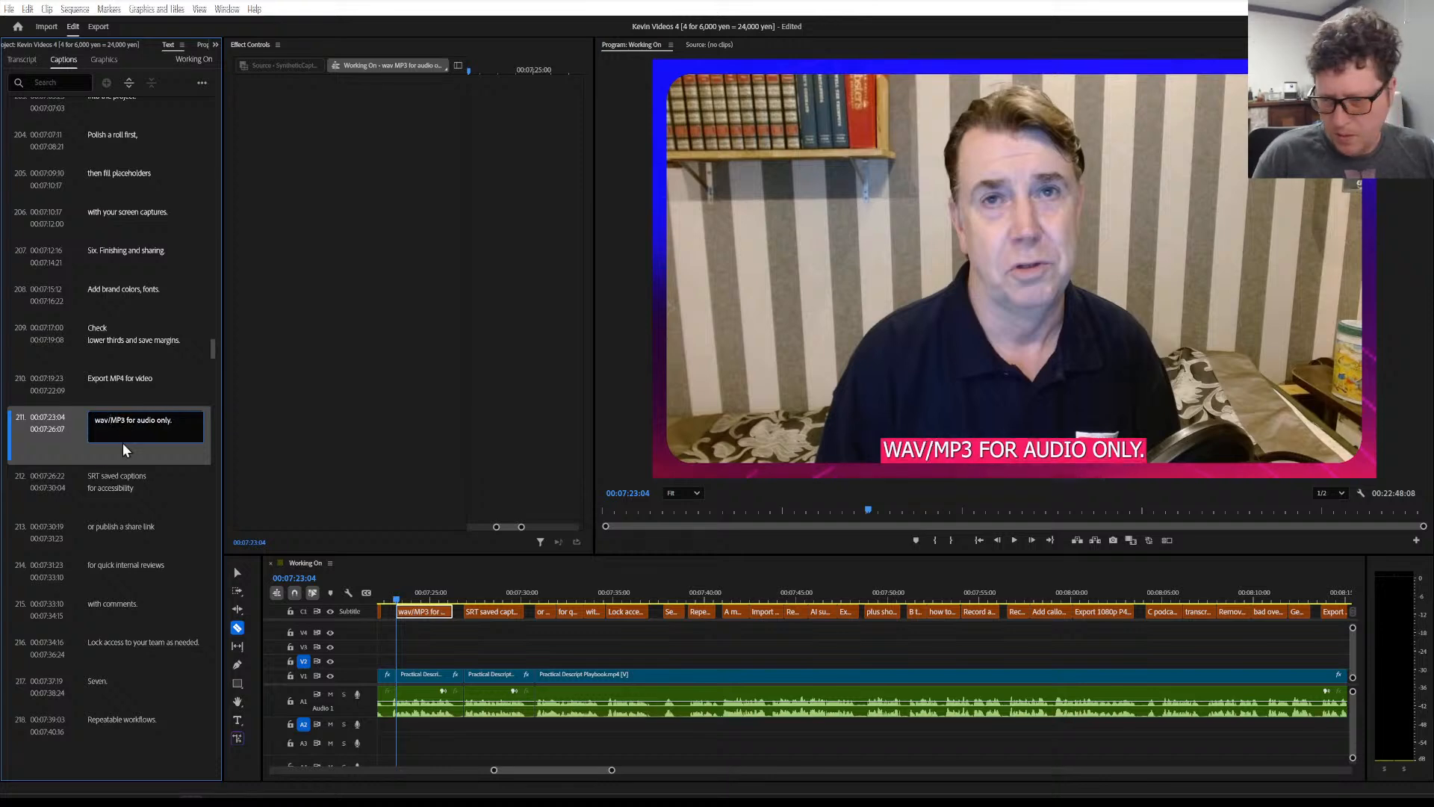
# Replay the "SRT saved captions for accessibility" section and correct its caption to "SRT/vtt captions for accessibility"
pyautogui.click(96, 472)
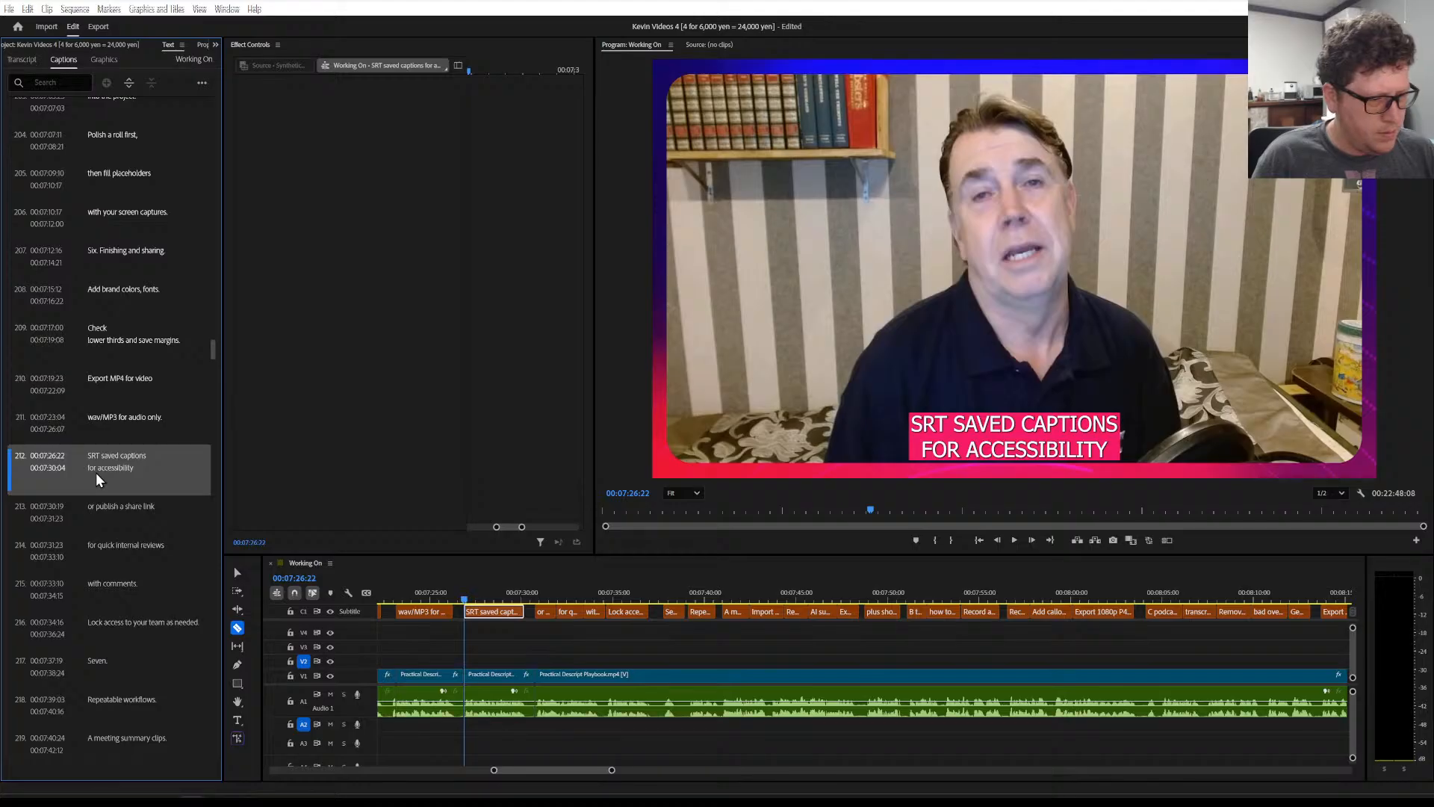
pyautogui.press('space')
pyautogui.scroll(-1, 96, 472)
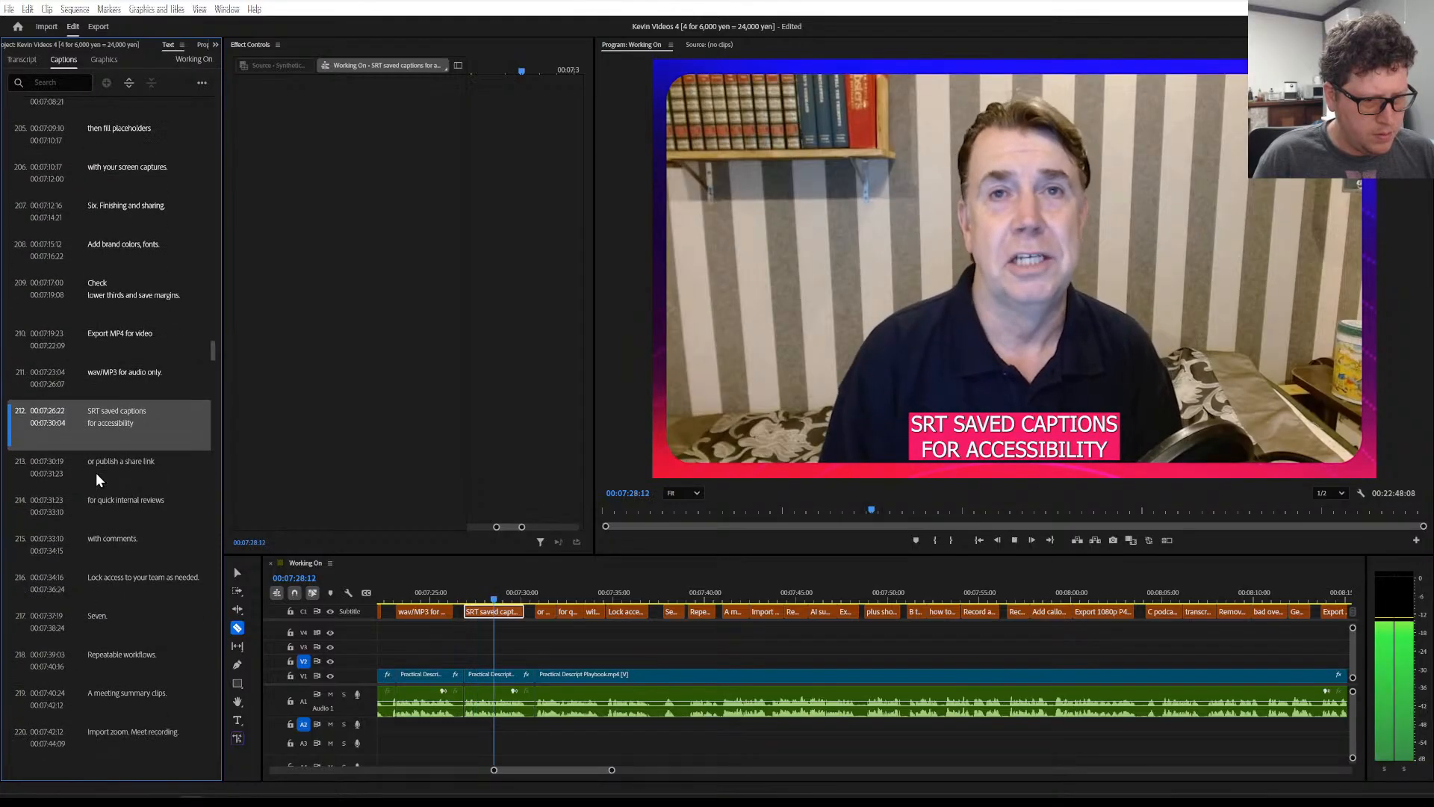
pyautogui.press('space')
pyautogui.doubleClick(101, 413)
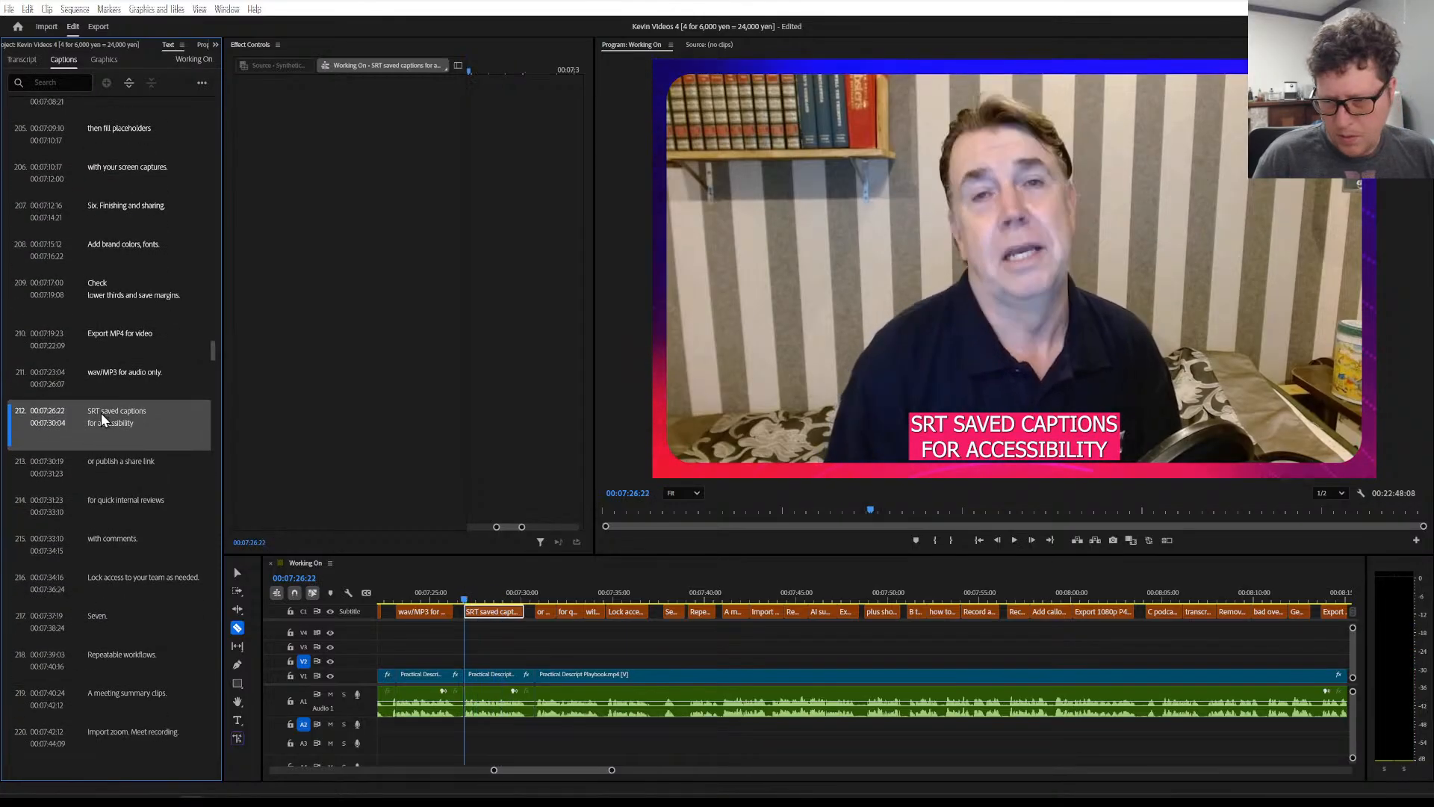
pyautogui.click(107, 414)
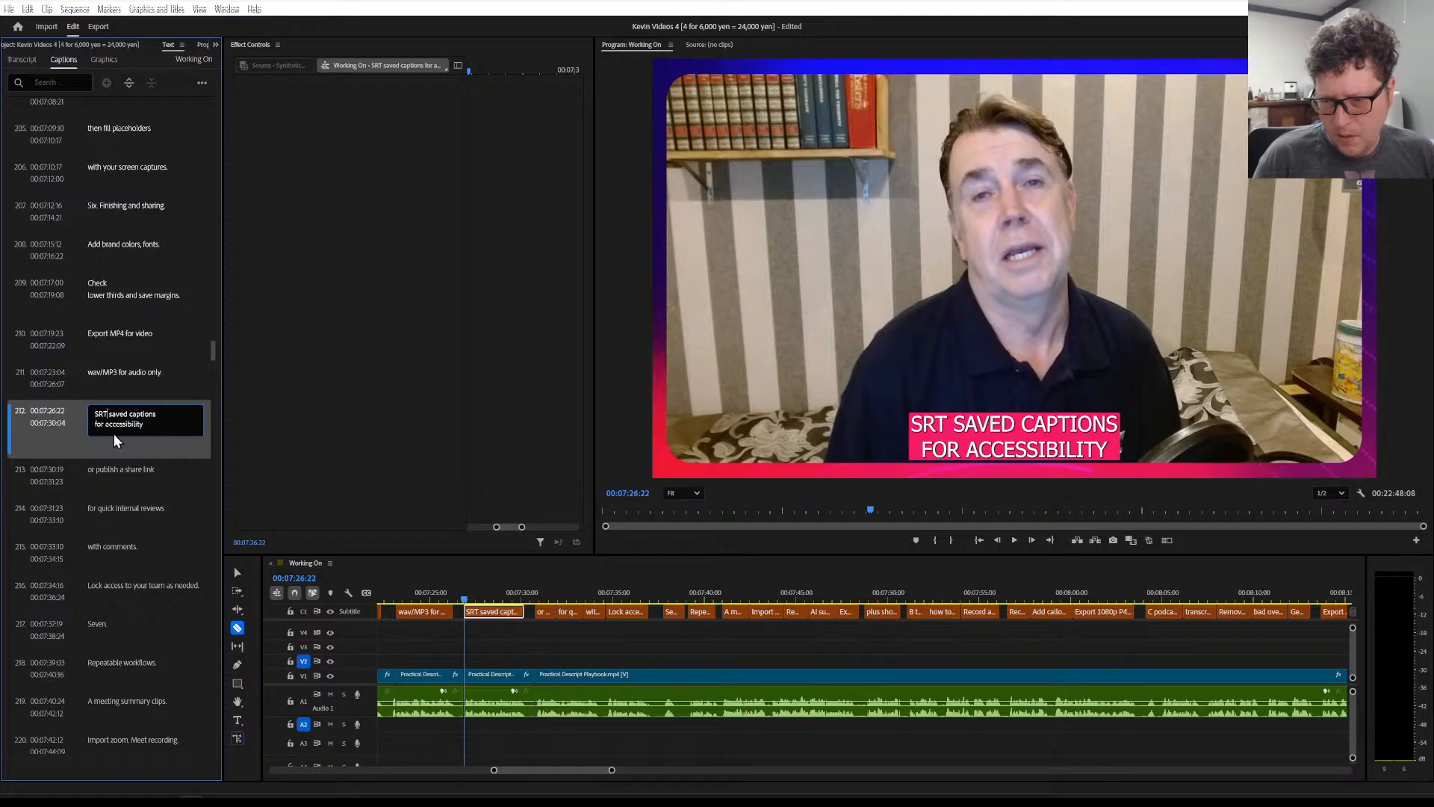
pyautogui.write('/v')
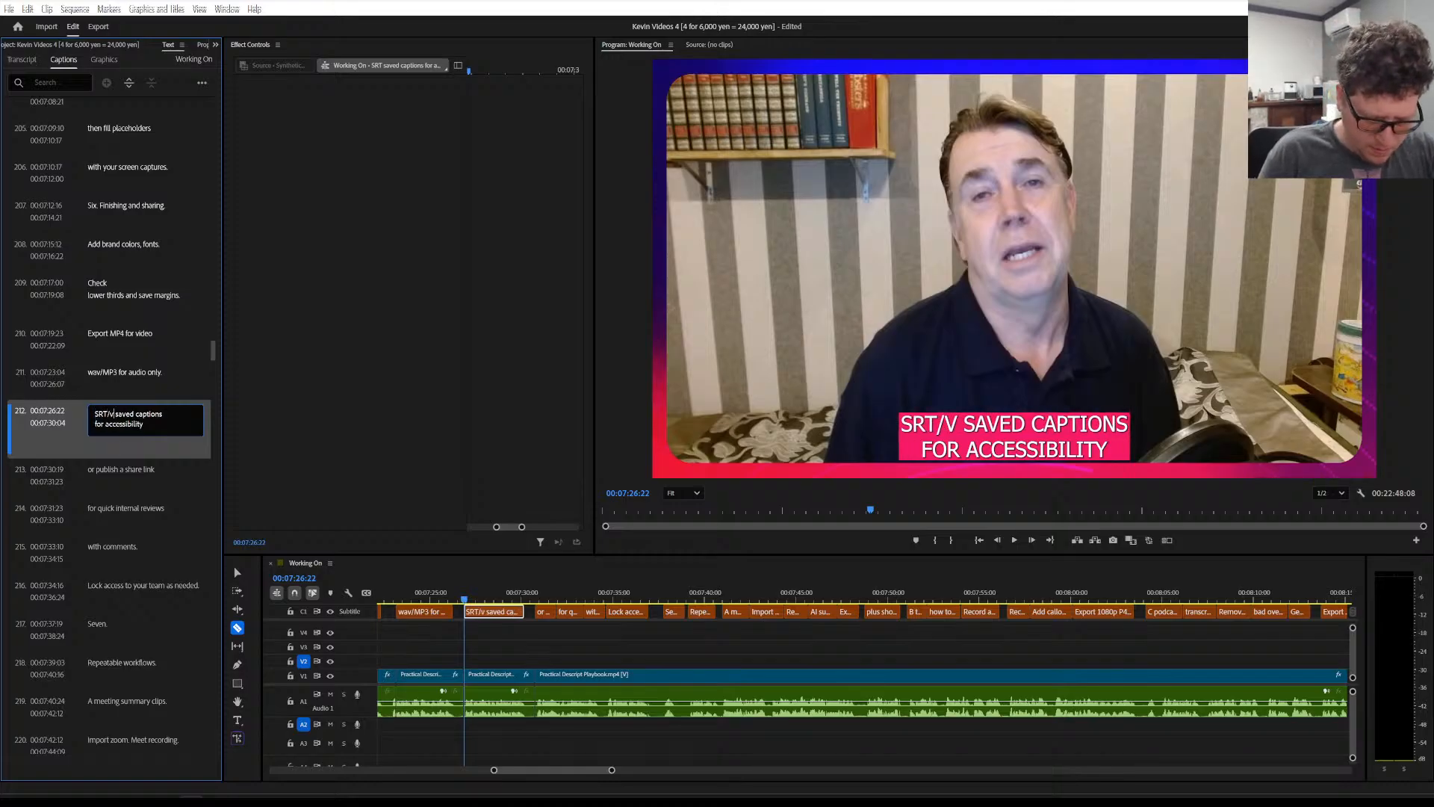
pyautogui.write('tt')
pyautogui.press('Delete')
pyautogui.press('Delete')
pyautogui.press('Delete')
pyautogui.press('Delete')
pyautogui.press('Delete')
pyautogui.press('Delete')
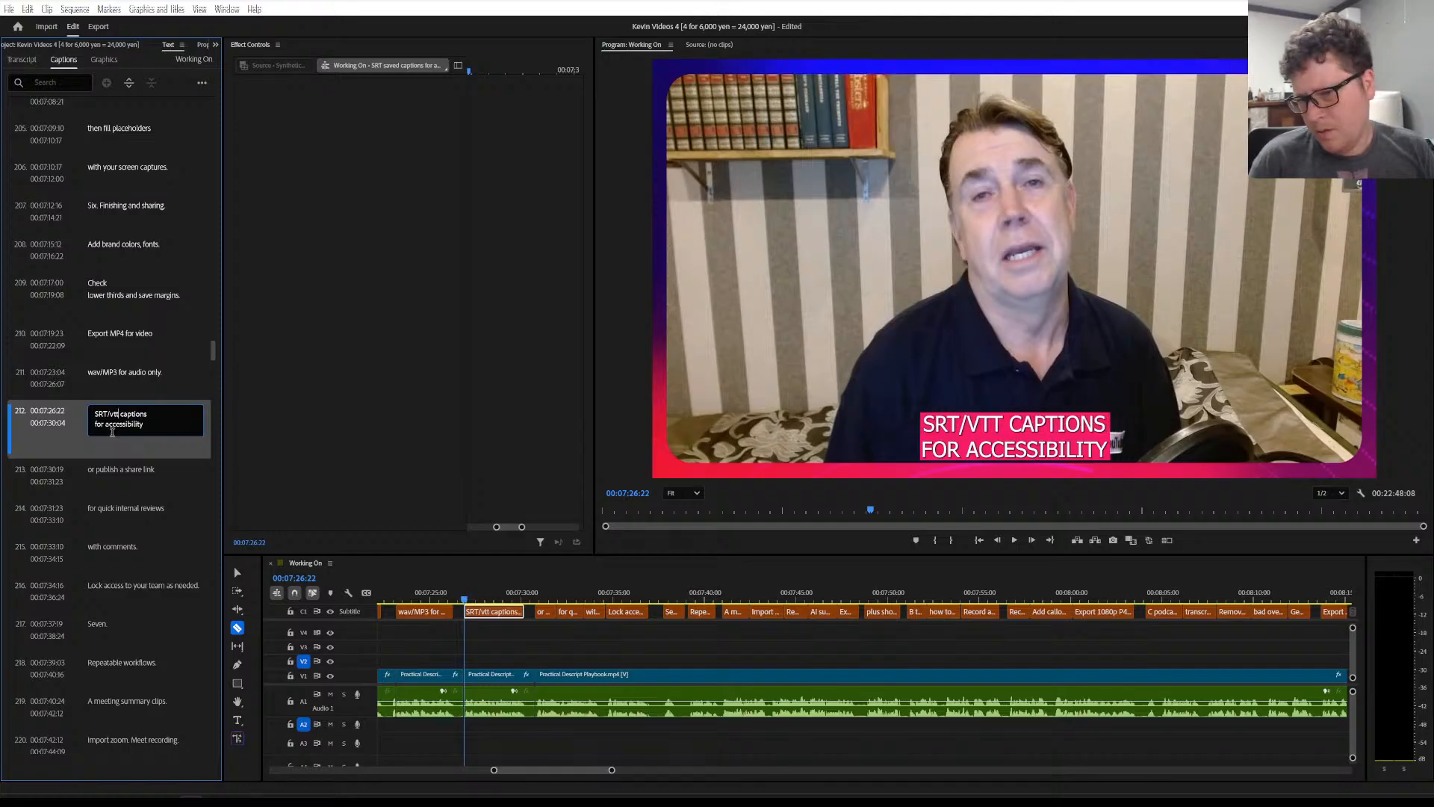
pyautogui.click(135, 366)
pyautogui.click(128, 419)
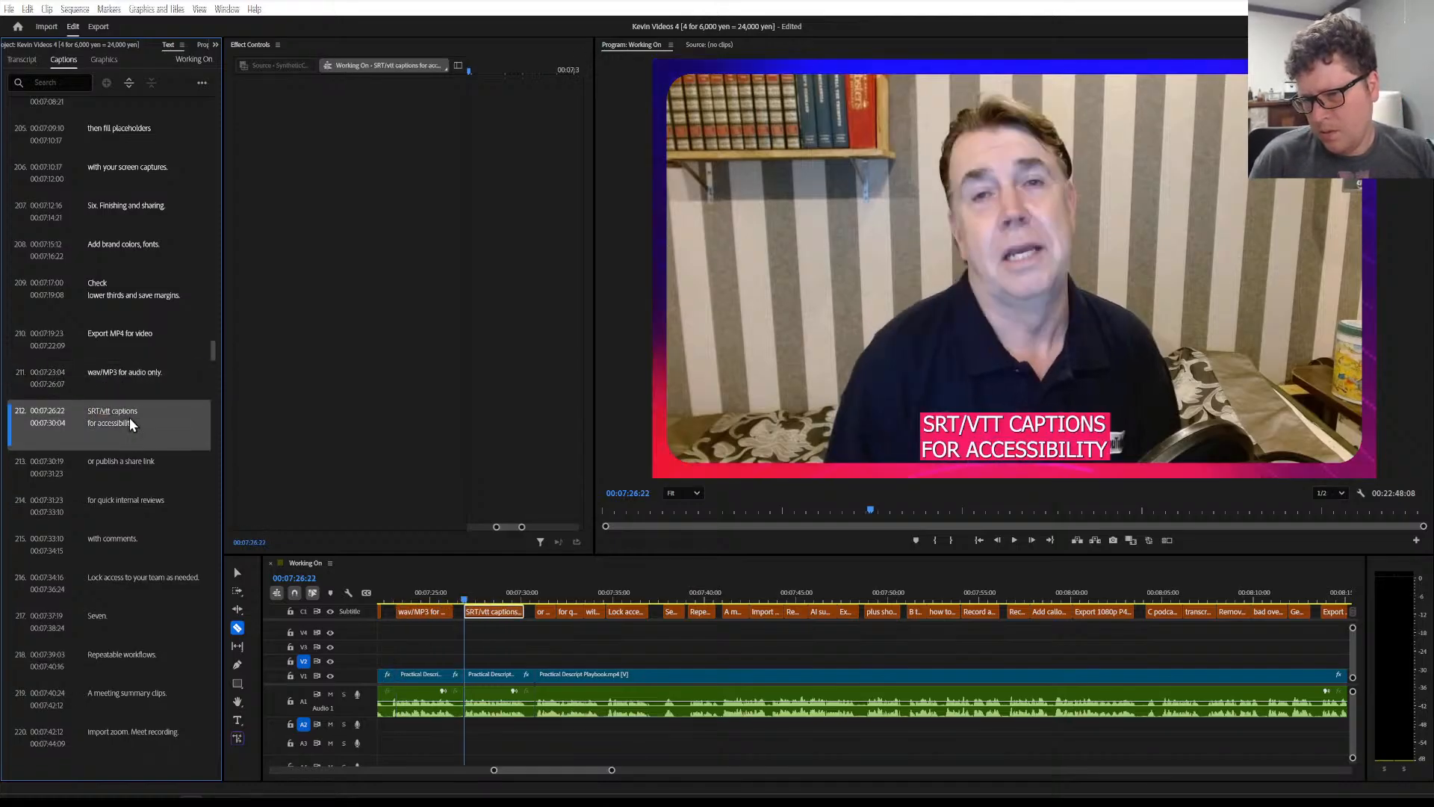
# Play on through "Lock access to your team as needed." and split the clip at the start of the "Seven." caption with the Razor tool
pyautogui.press('space')
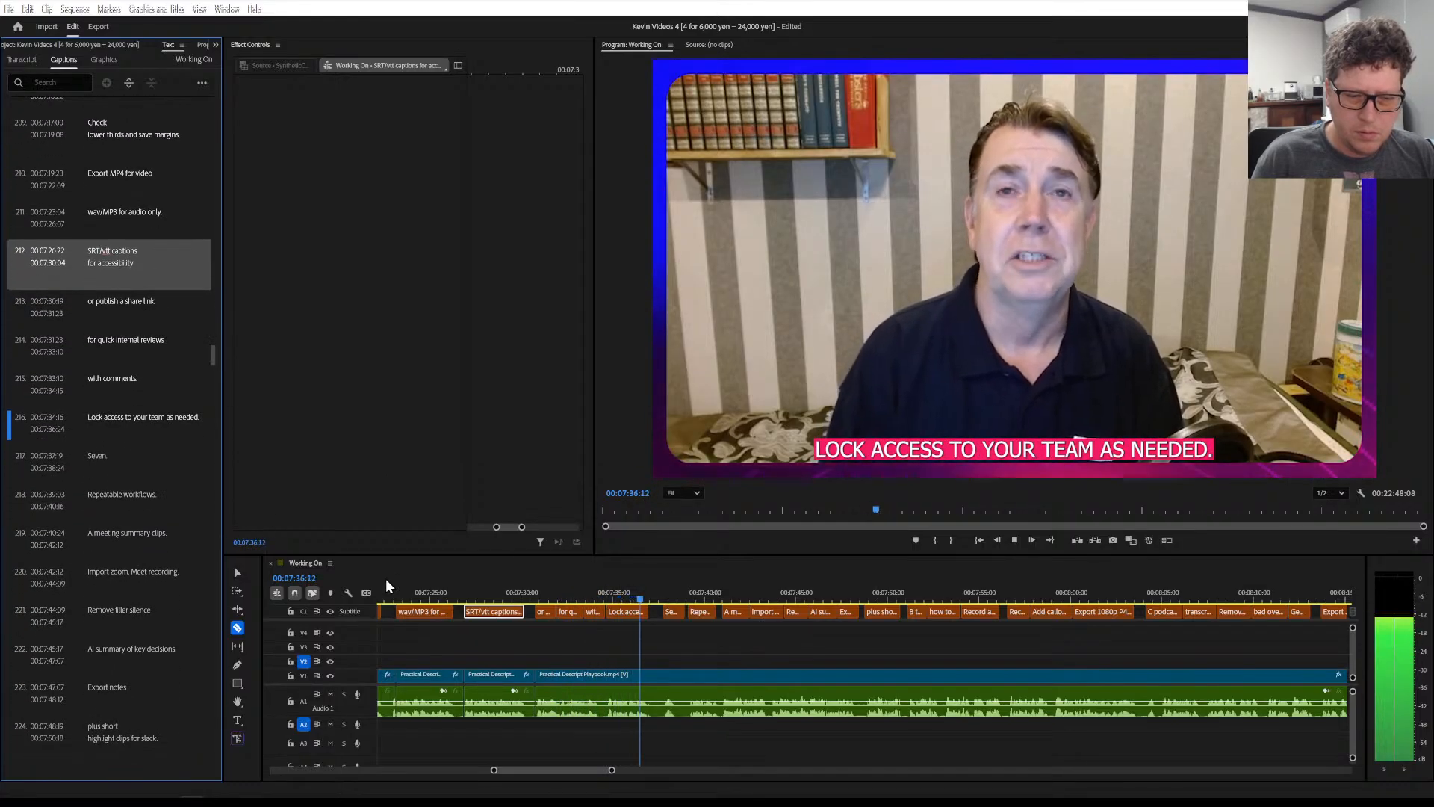
pyautogui.press('space')
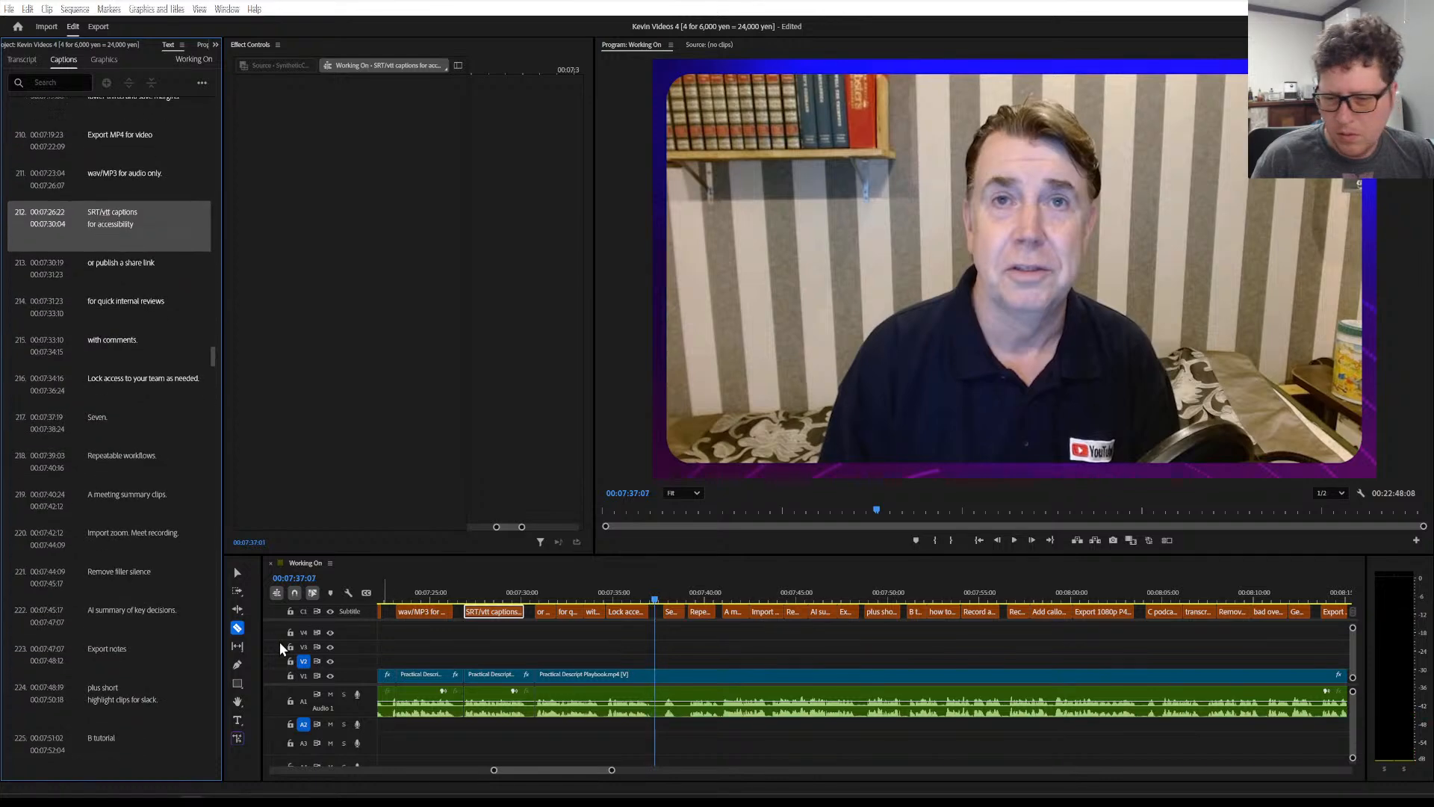
pyautogui.click(239, 630)
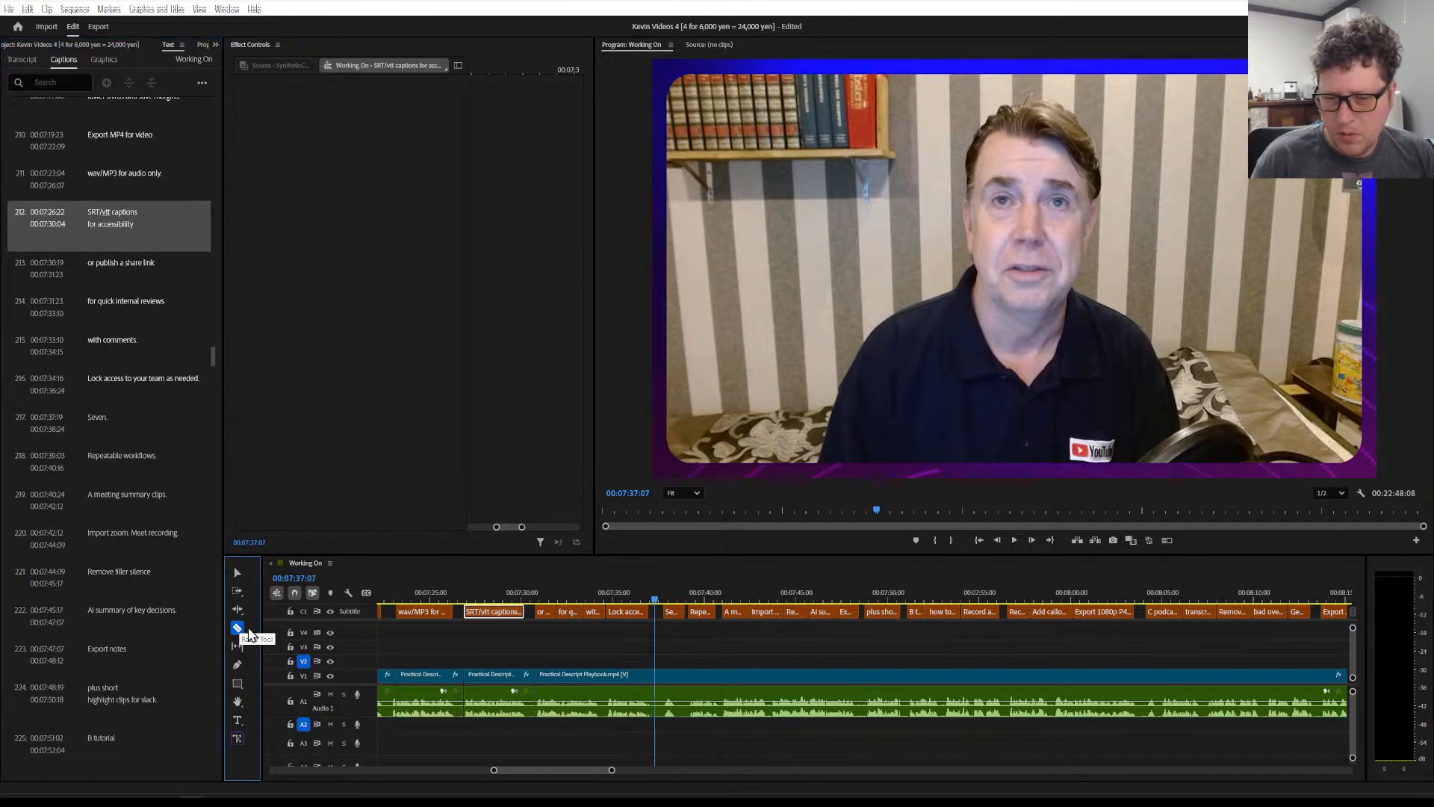
pyautogui.click(667, 675)
# Play on to "Remove filler silence" and split the clip at the start of the "A meeting summary clips." caption
pyautogui.press('space')
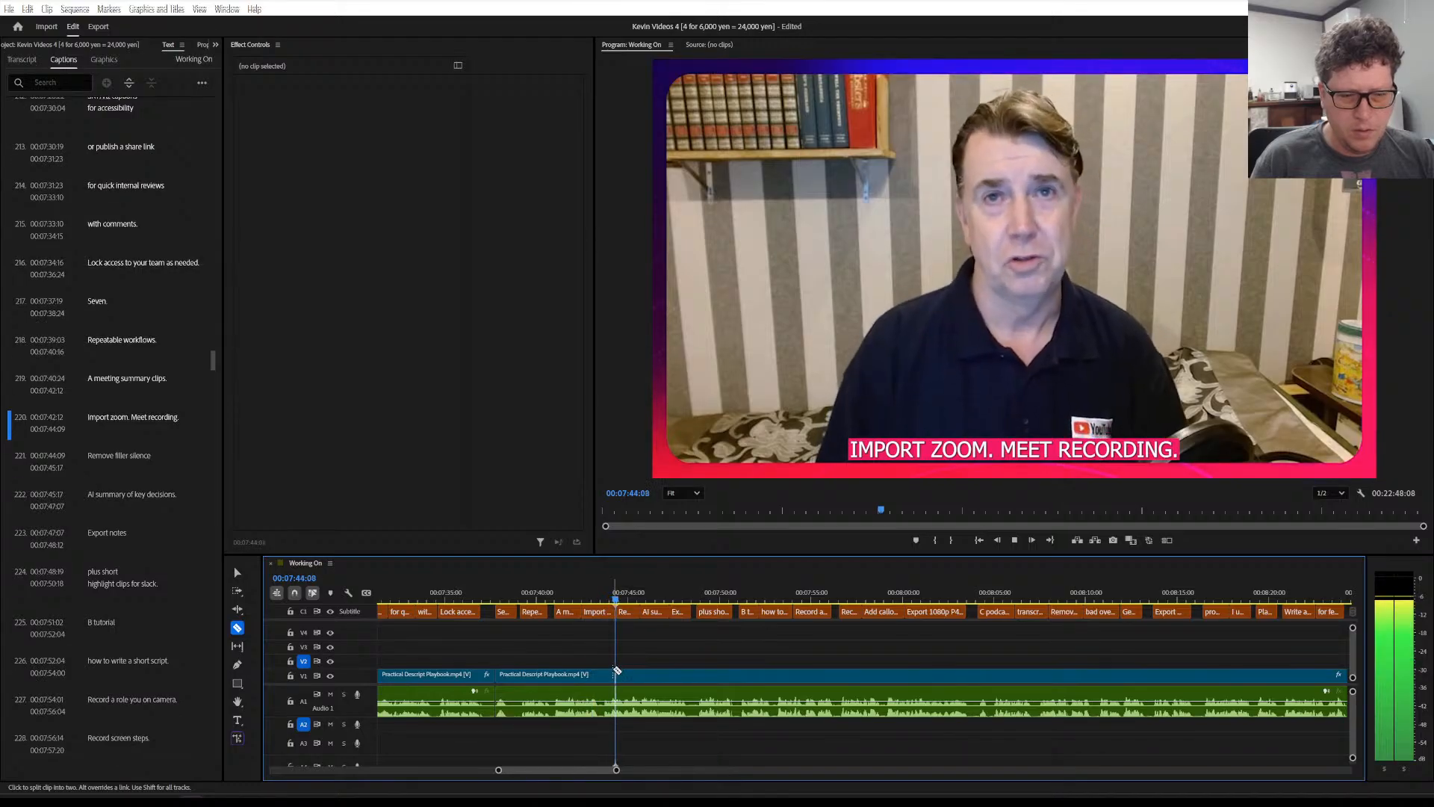
pyautogui.press('space')
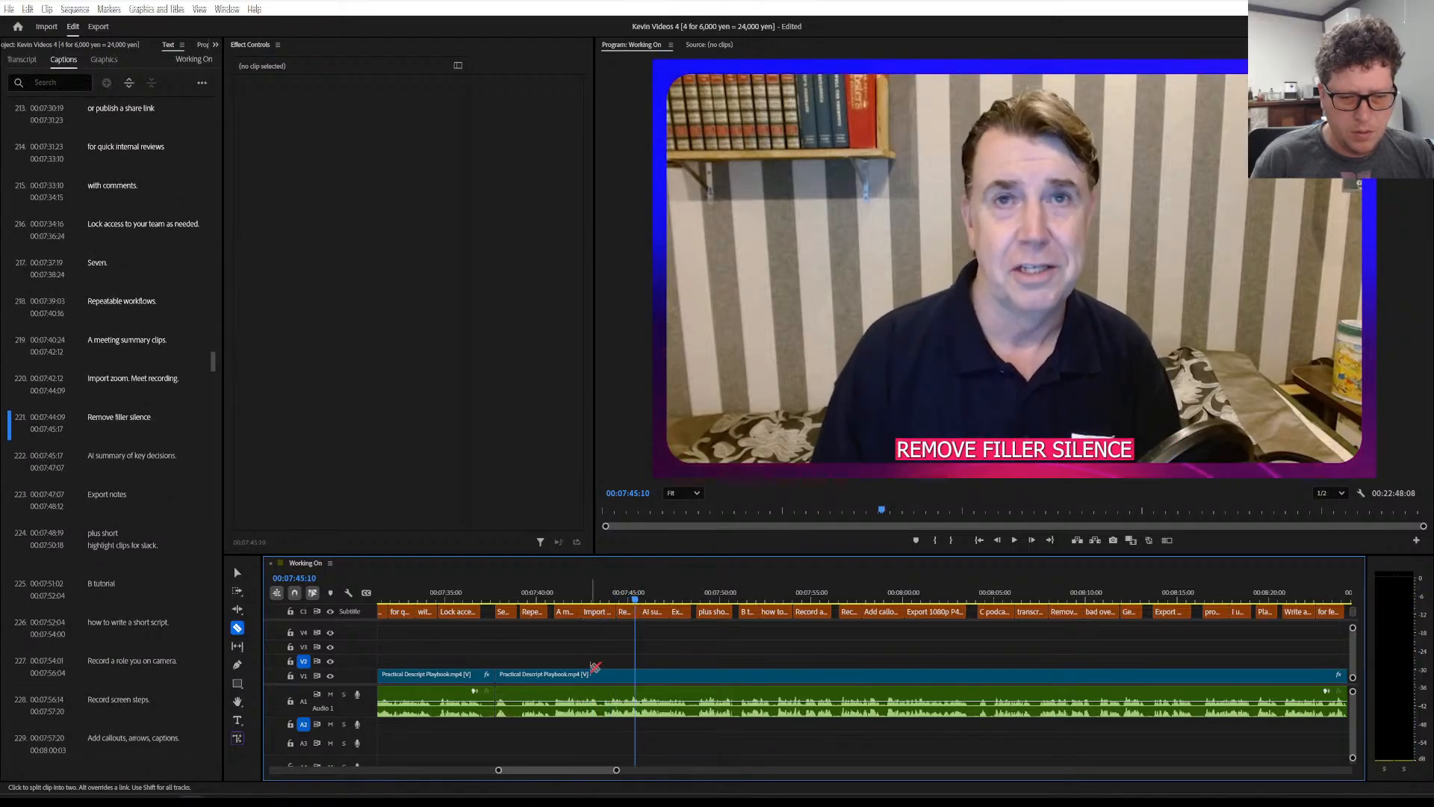
pyautogui.click(556, 674)
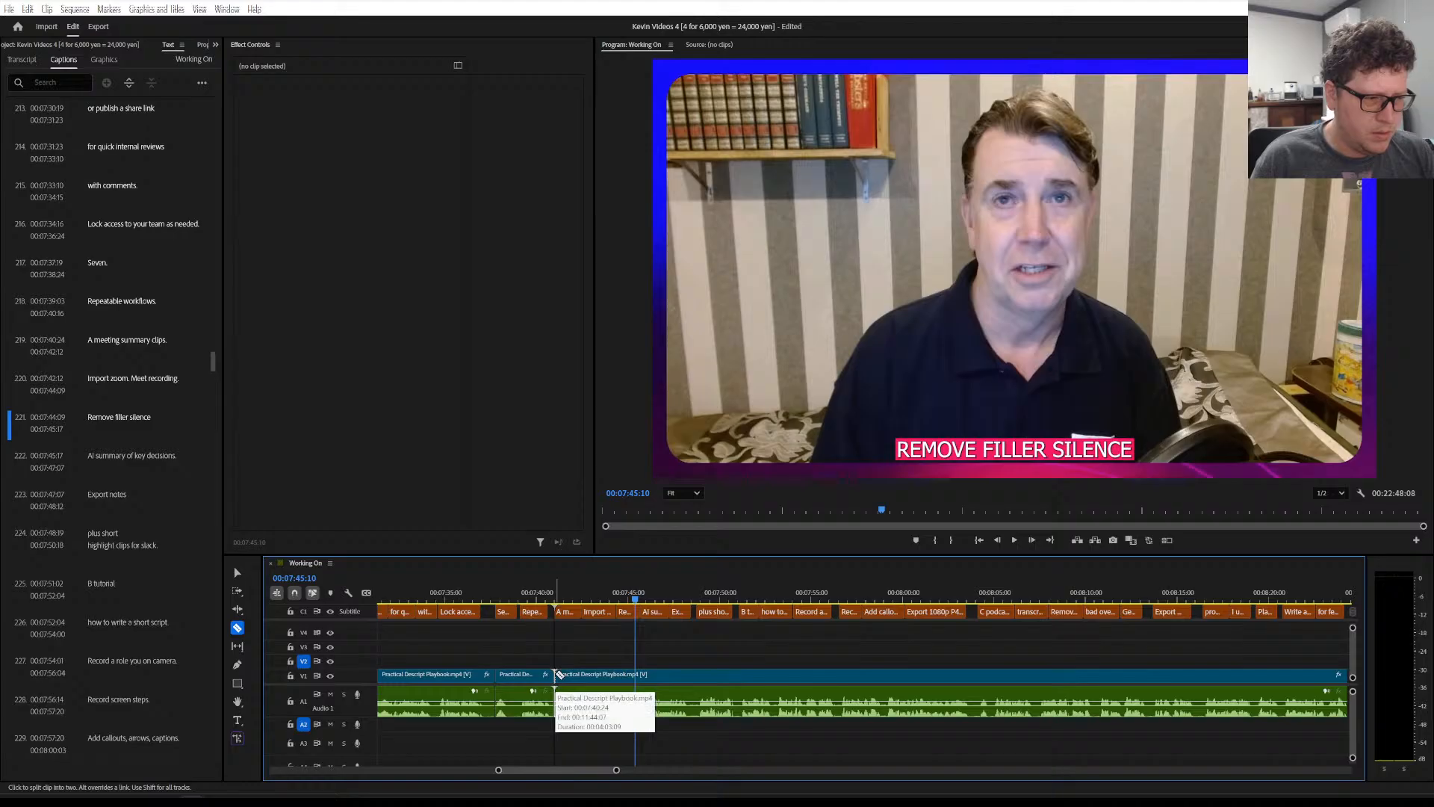
# Review playback from "Repeatable workflows." to "how to write a short script." and split the clip at the start of the "B tutorial" caption
pyautogui.click(554, 593)
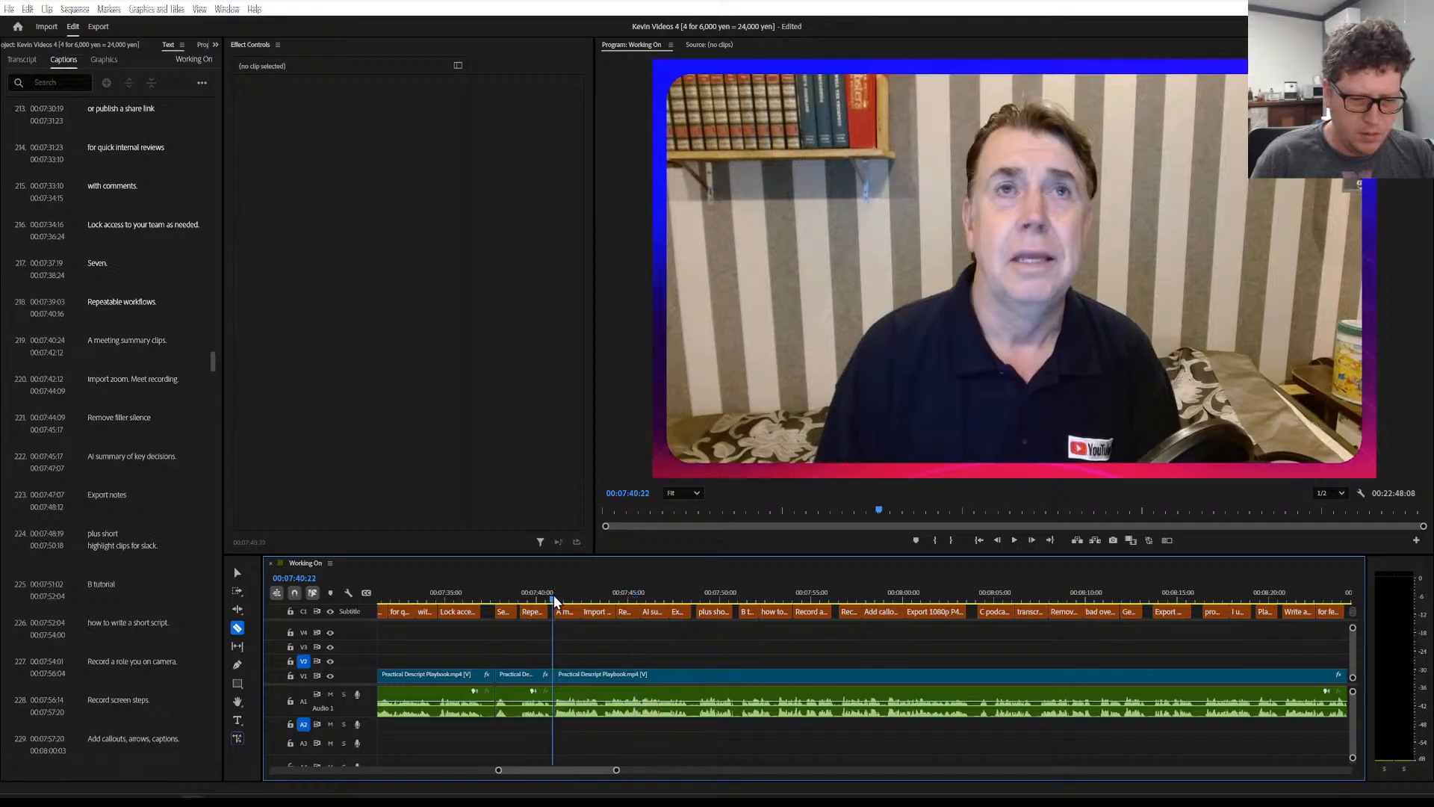
pyautogui.press('space')
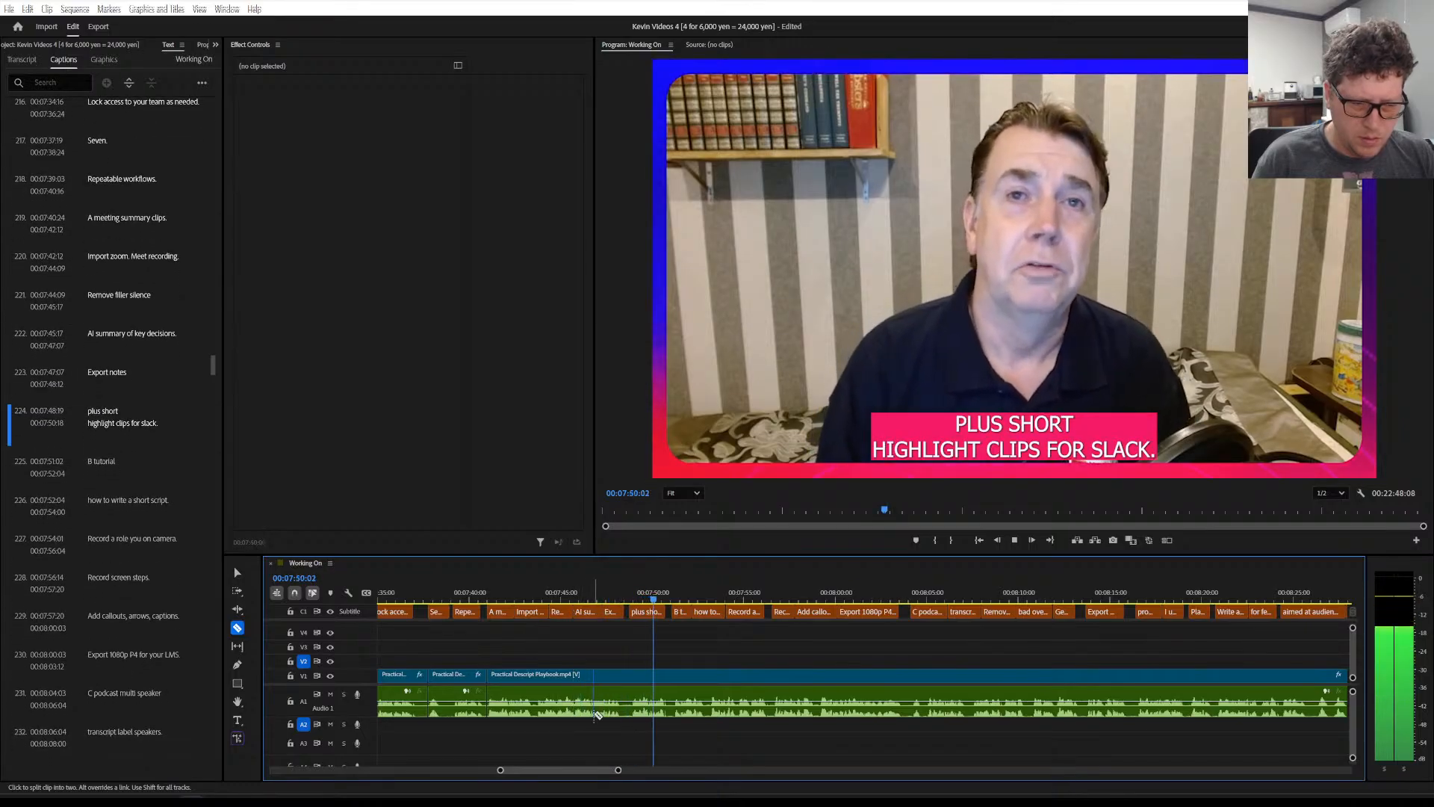
pyautogui.press('space')
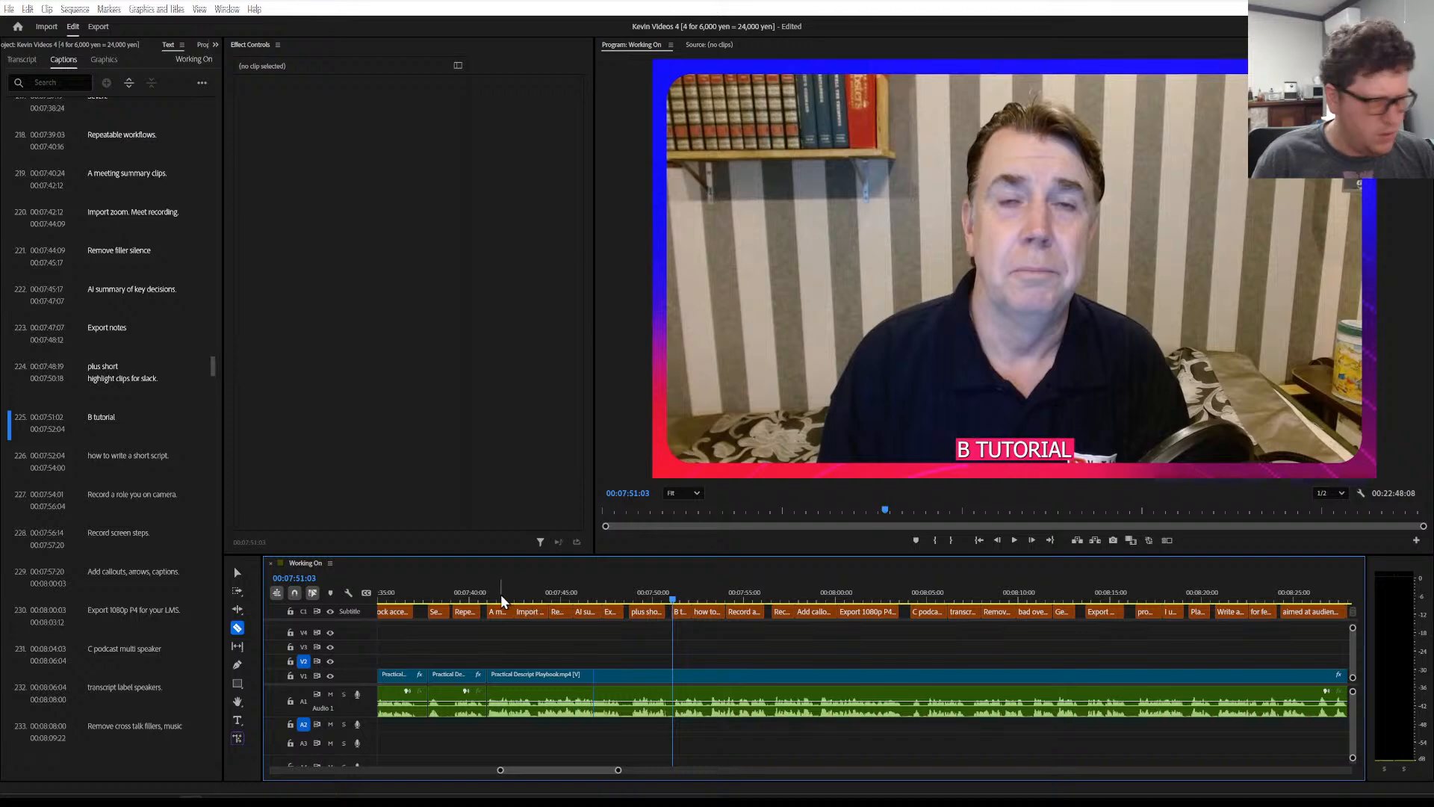
pyautogui.click(501, 595)
pyautogui.press('space')
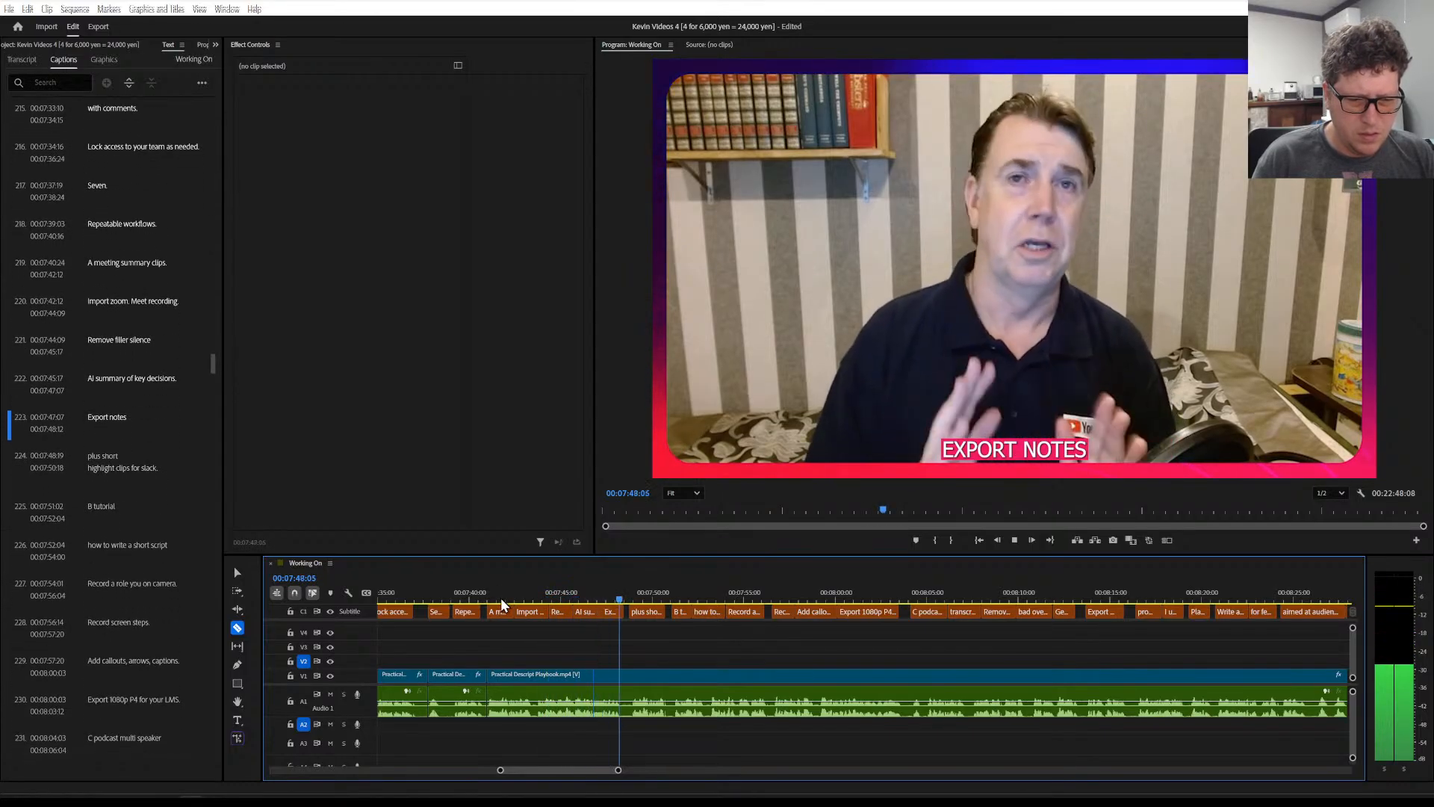
pyautogui.press('space')
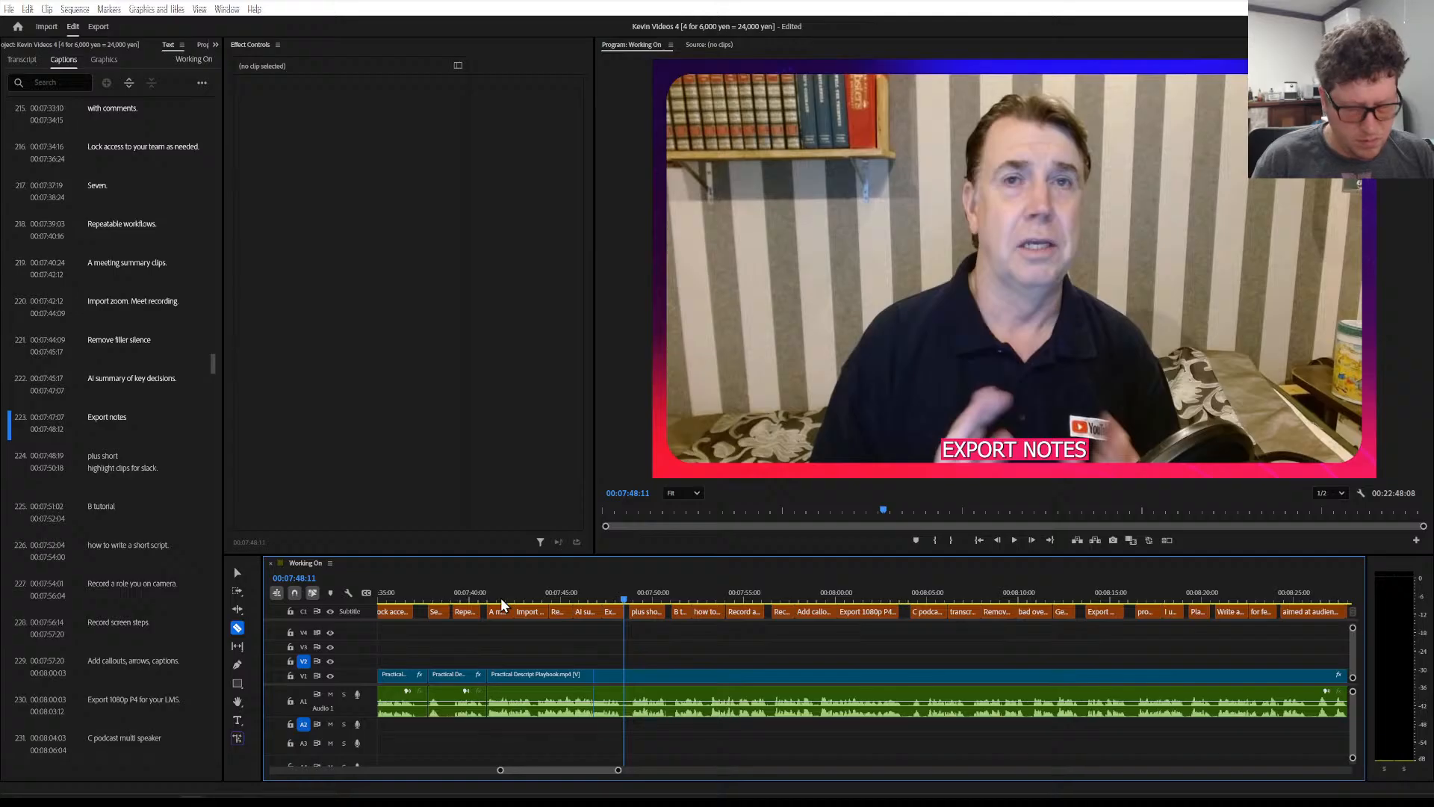
pyautogui.press('space')
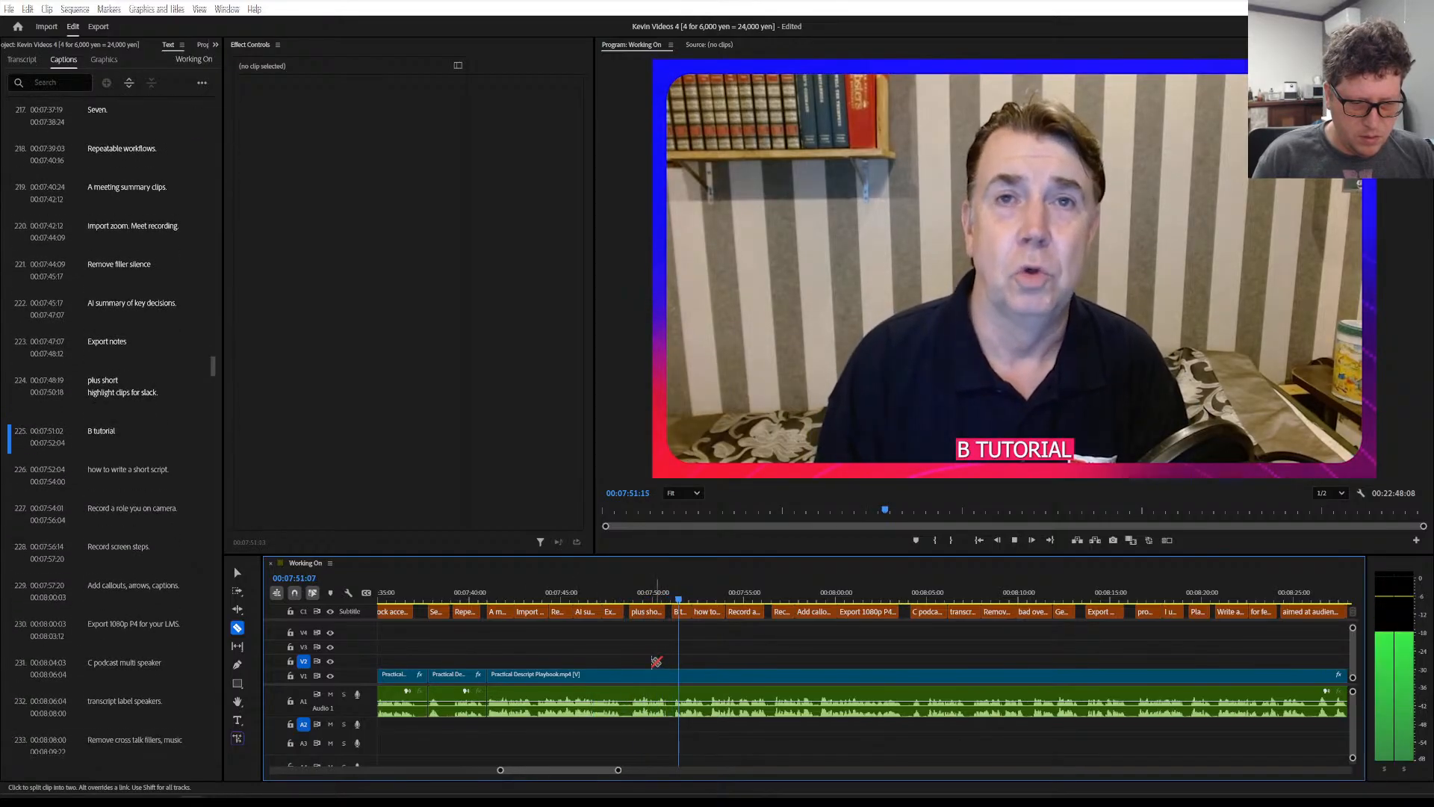
pyautogui.press('space')
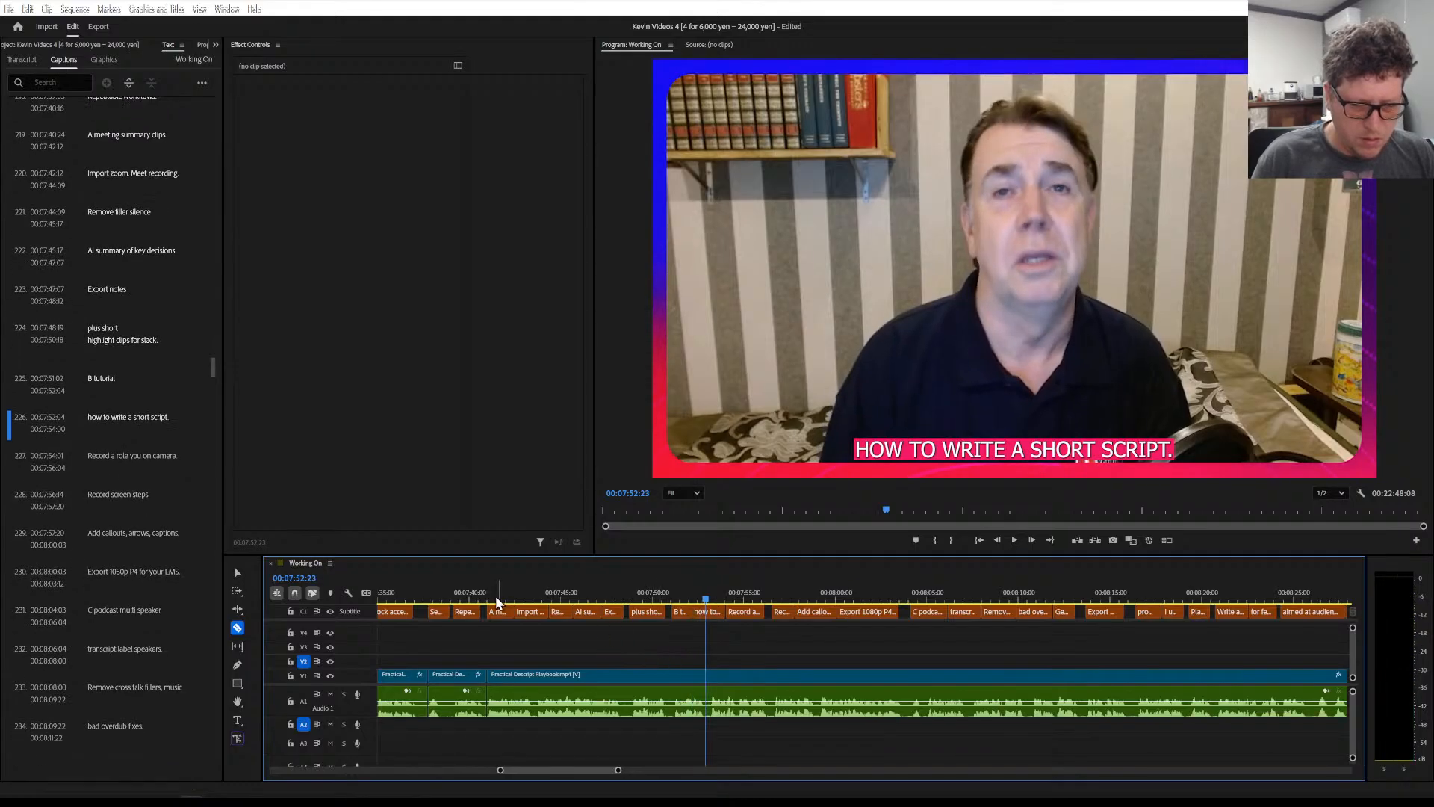
pyautogui.click(465, 595)
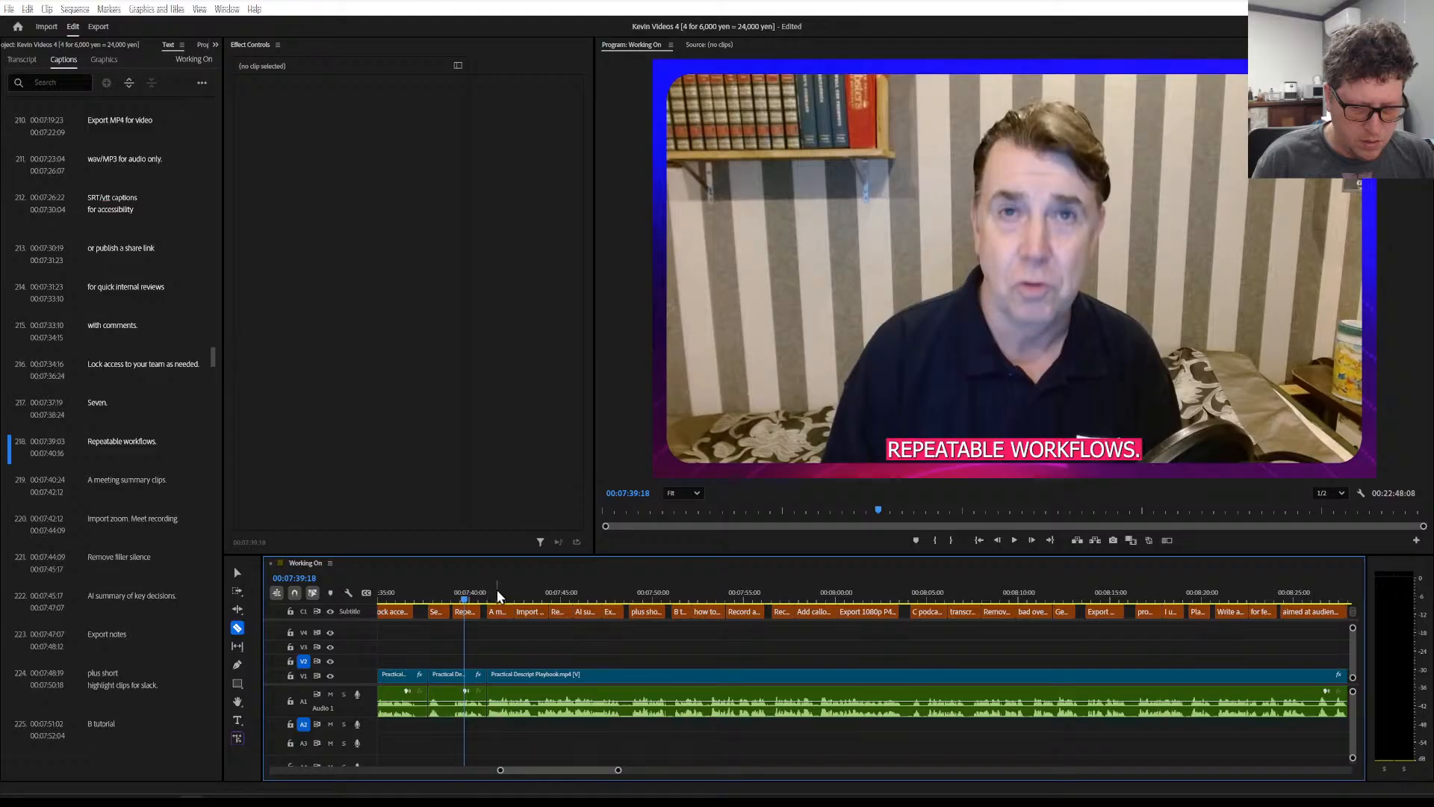
pyautogui.click(496, 590)
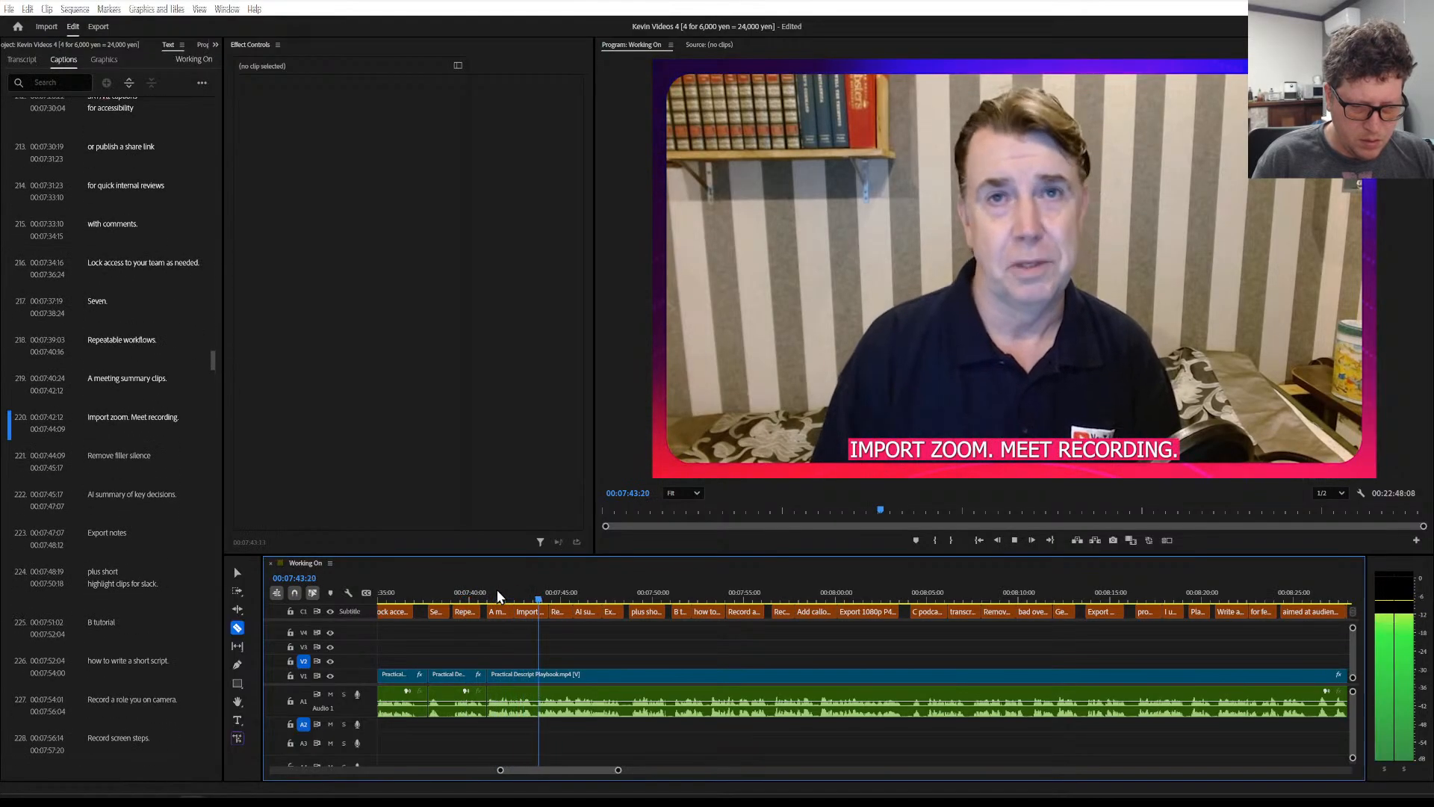
pyautogui.press('space')
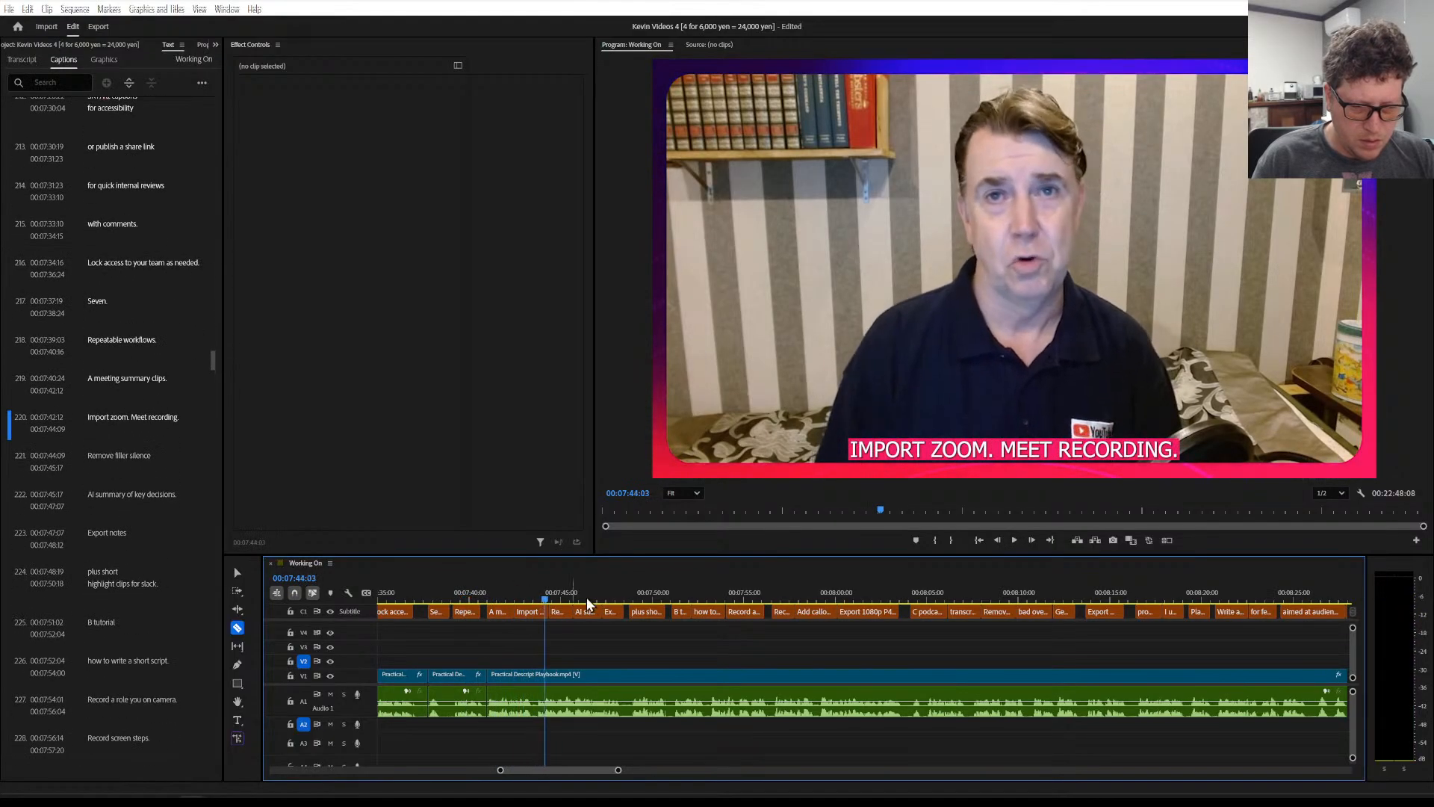
pyautogui.click(676, 682)
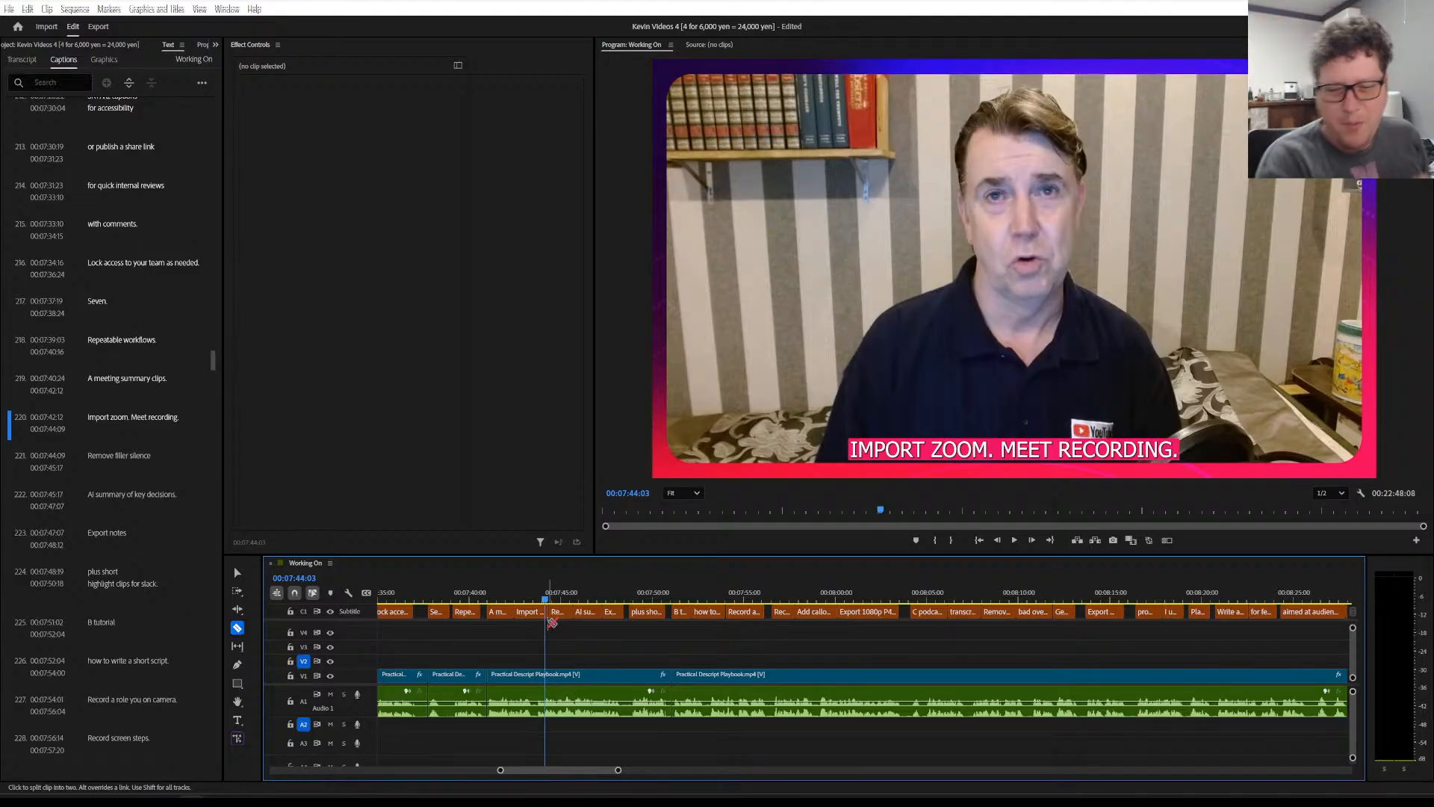
# Review the frames from the "Seven." caption to the end of "plus short highlight clips for slack." to check the caption timing
pyautogui.click(499, 592)
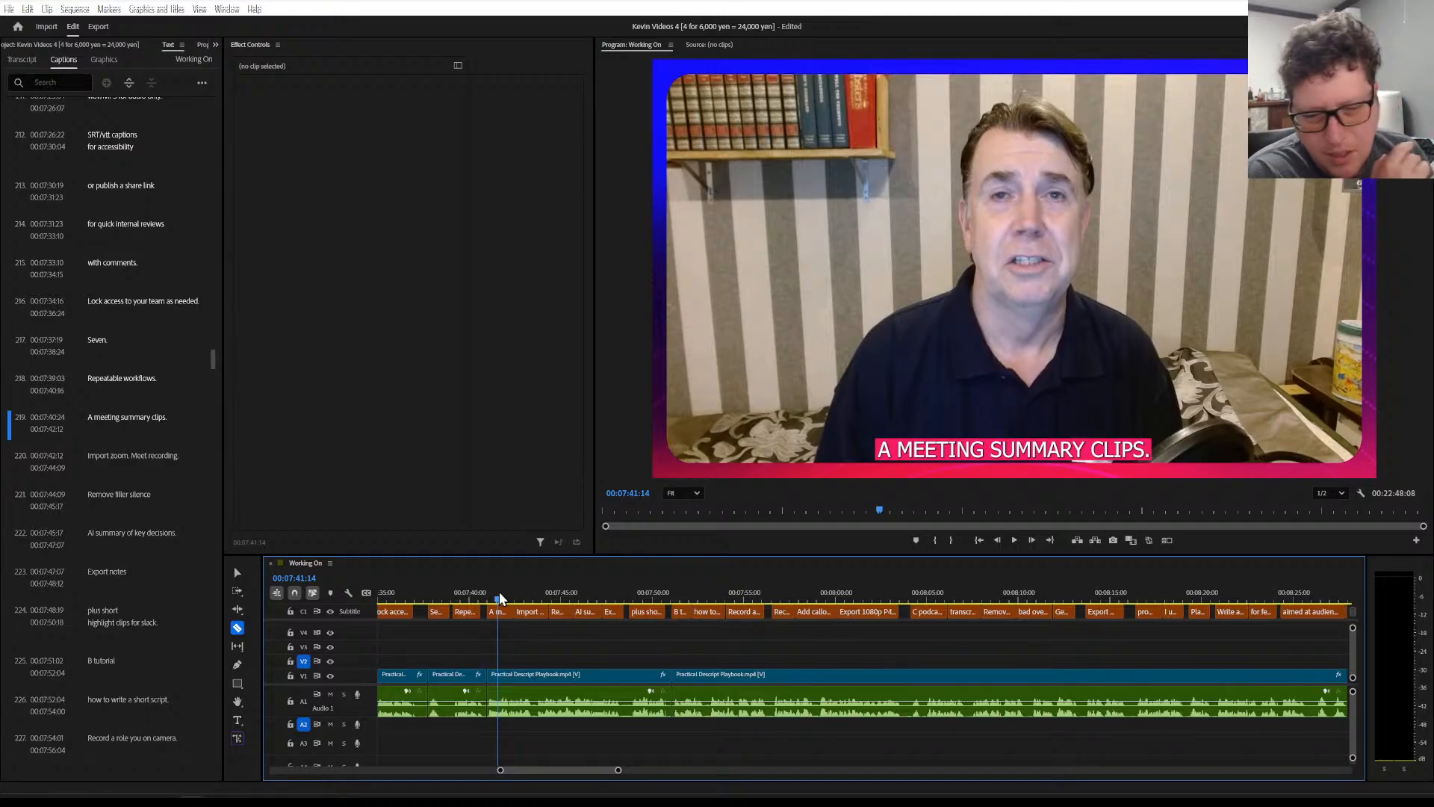
pyautogui.click(442, 592)
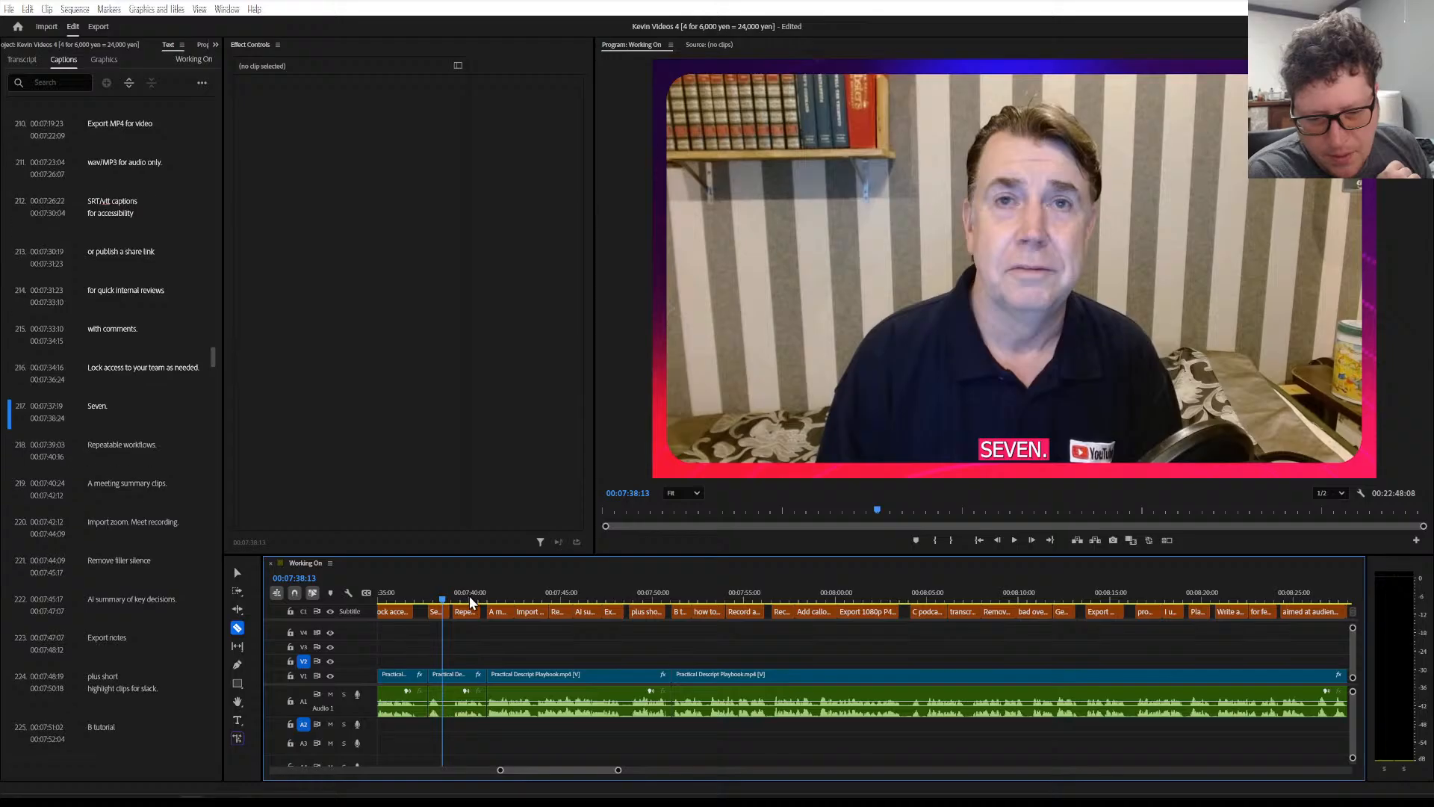
pyautogui.click(468, 595)
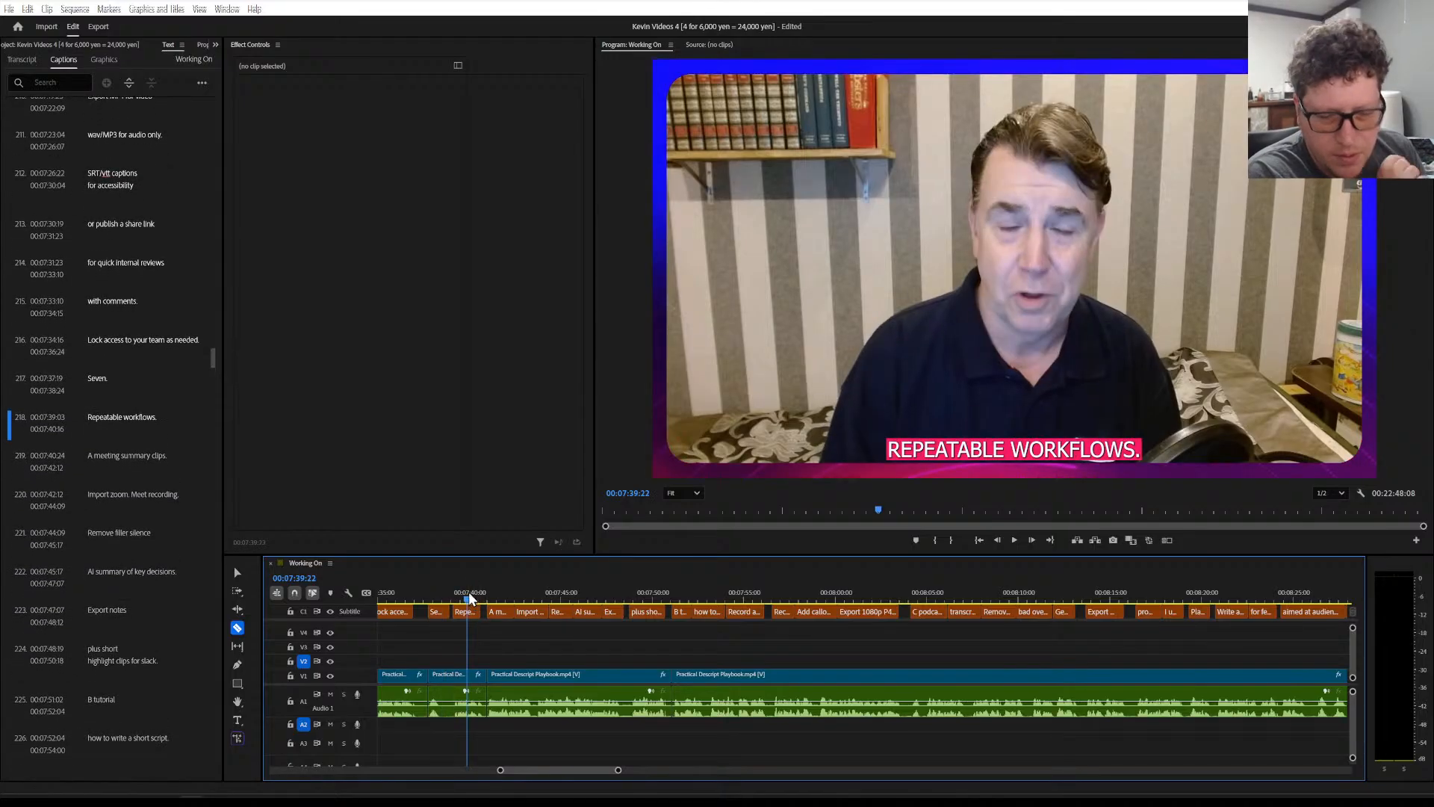
pyautogui.click(493, 587)
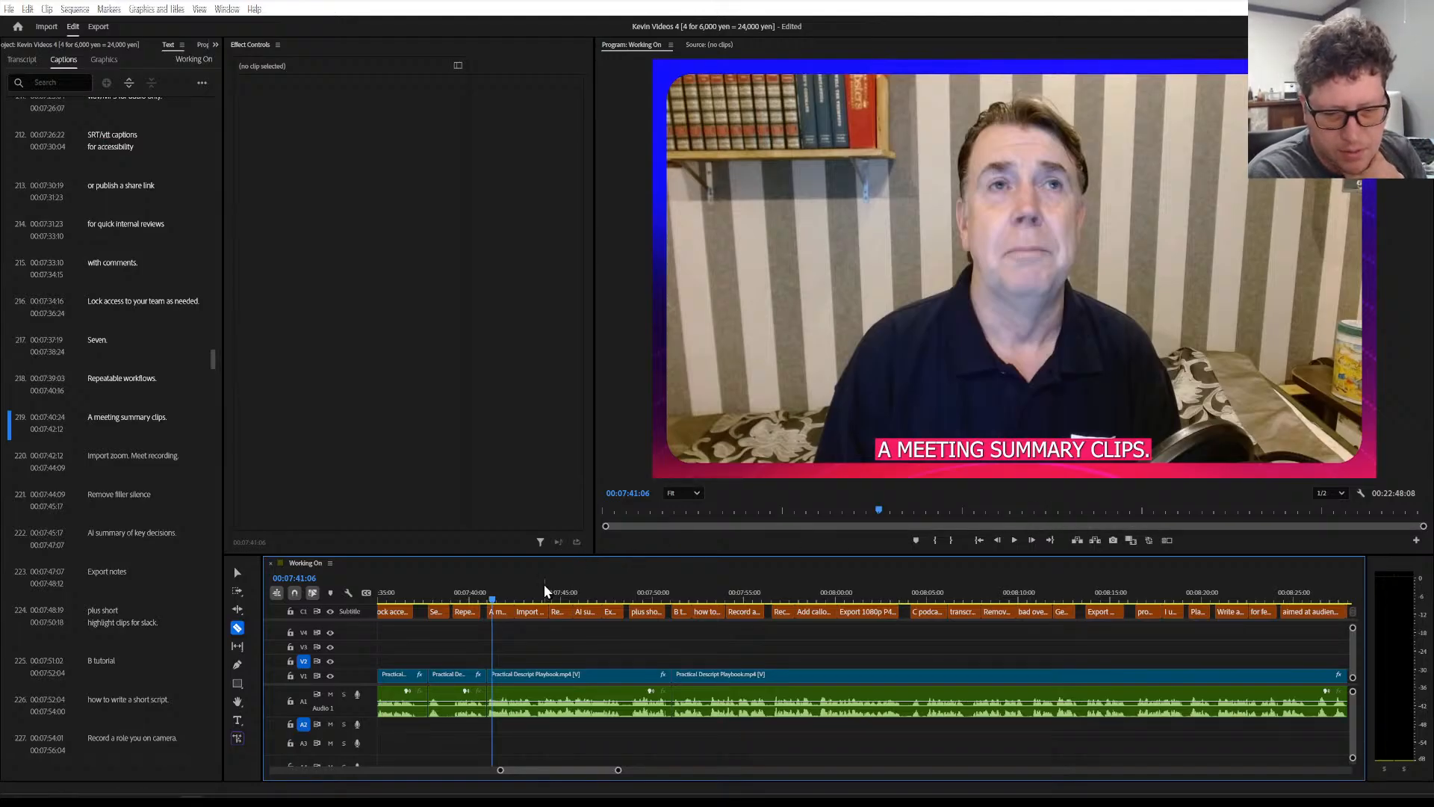
pyautogui.click(527, 592)
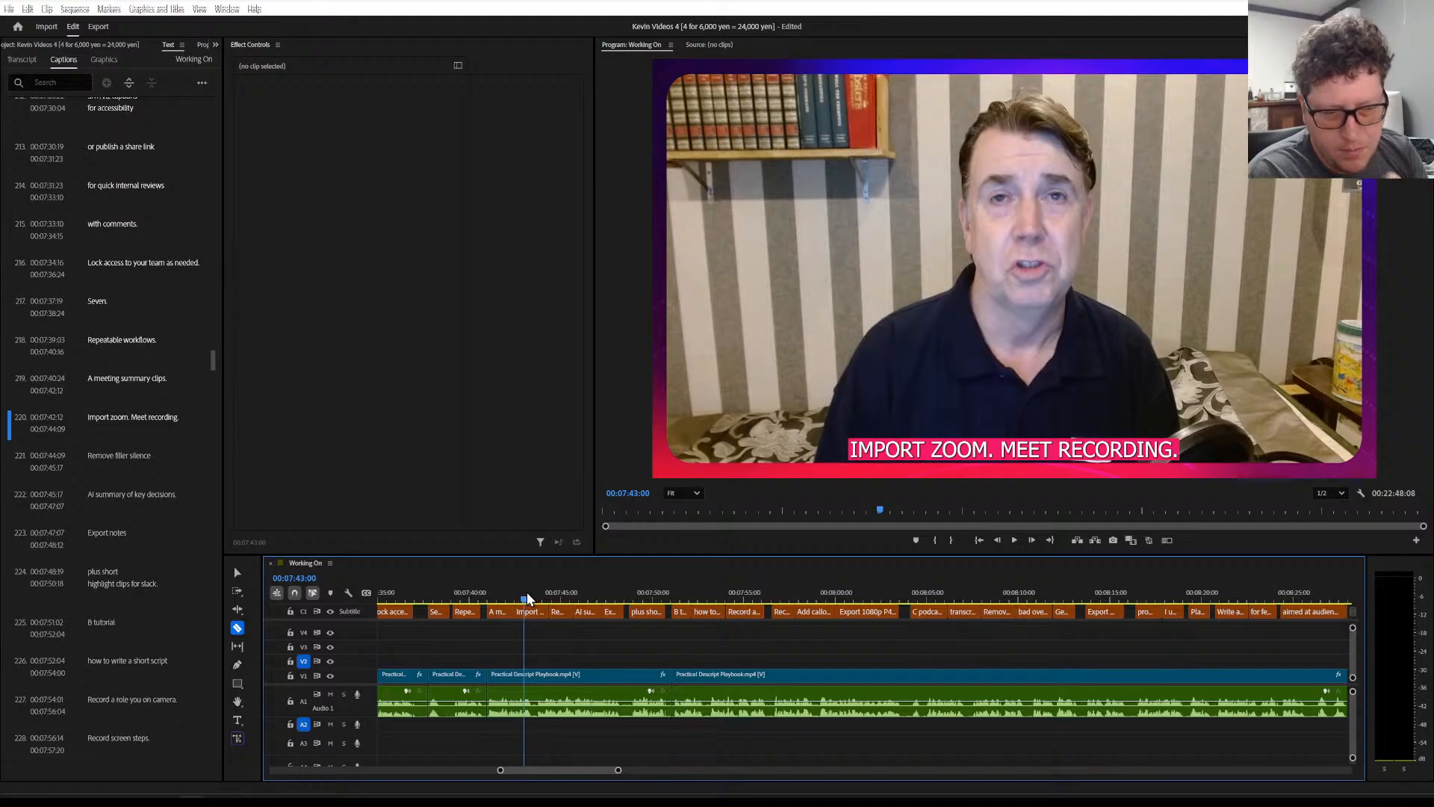
pyautogui.click(563, 594)
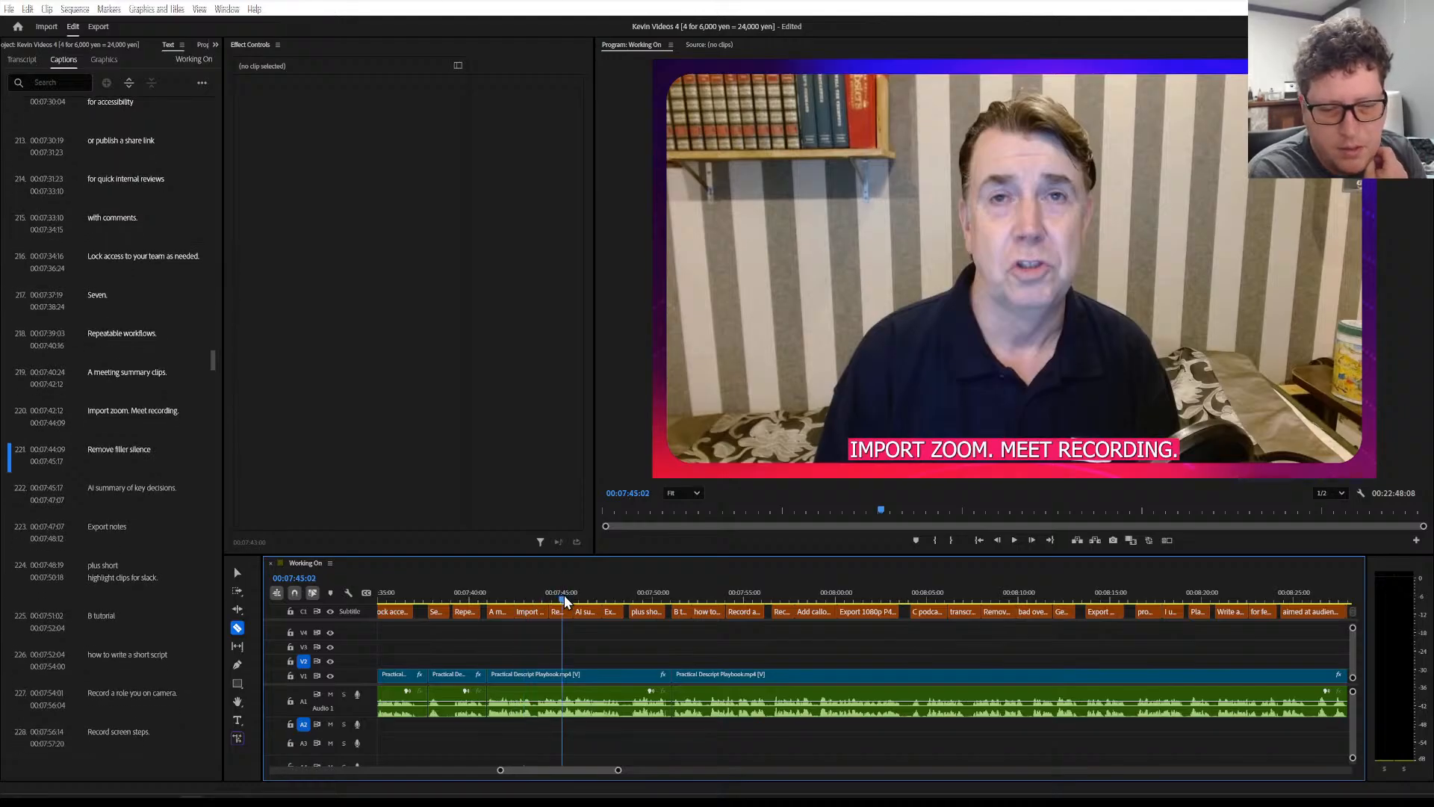
pyautogui.click(580, 590)
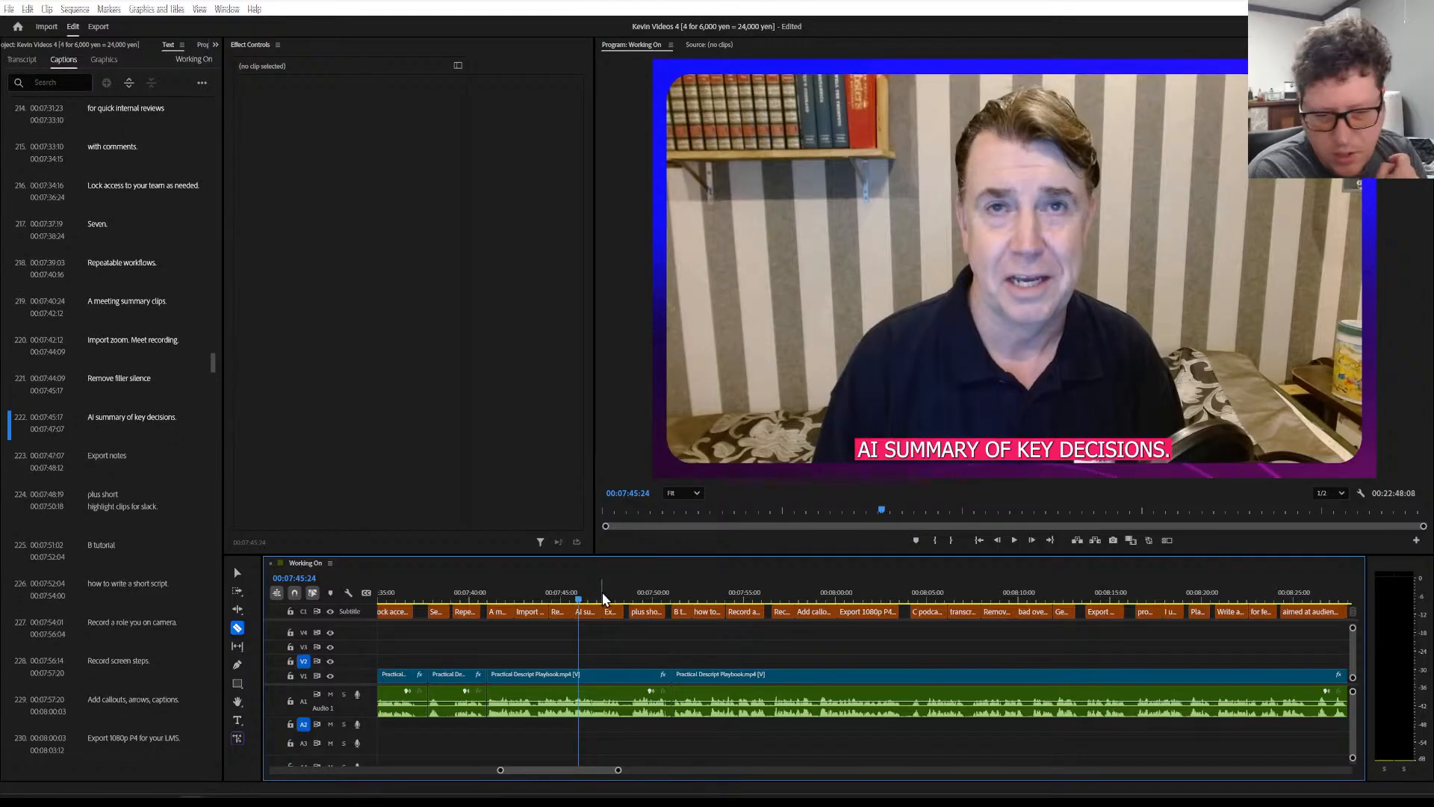
pyautogui.click(608, 591)
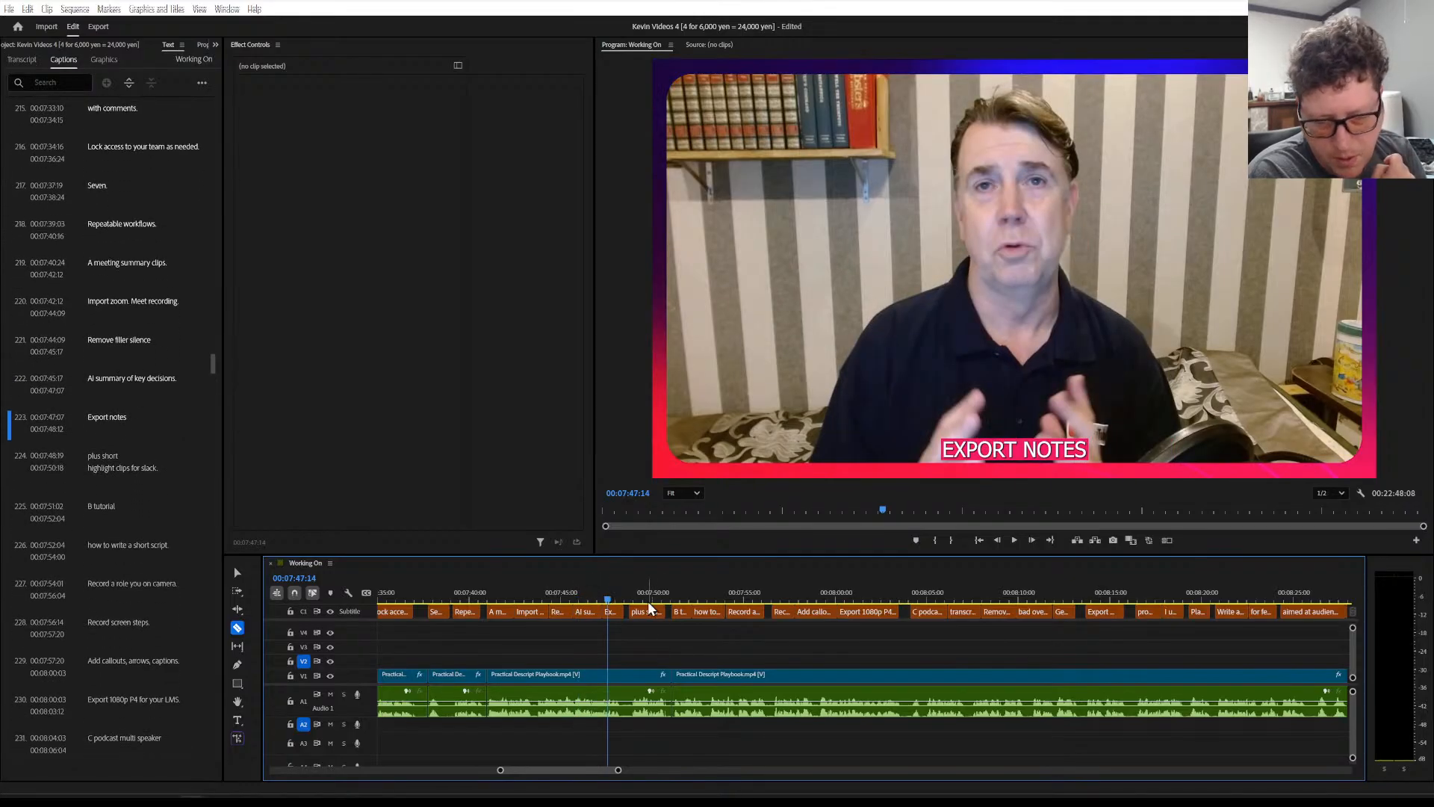
pyautogui.click(641, 591)
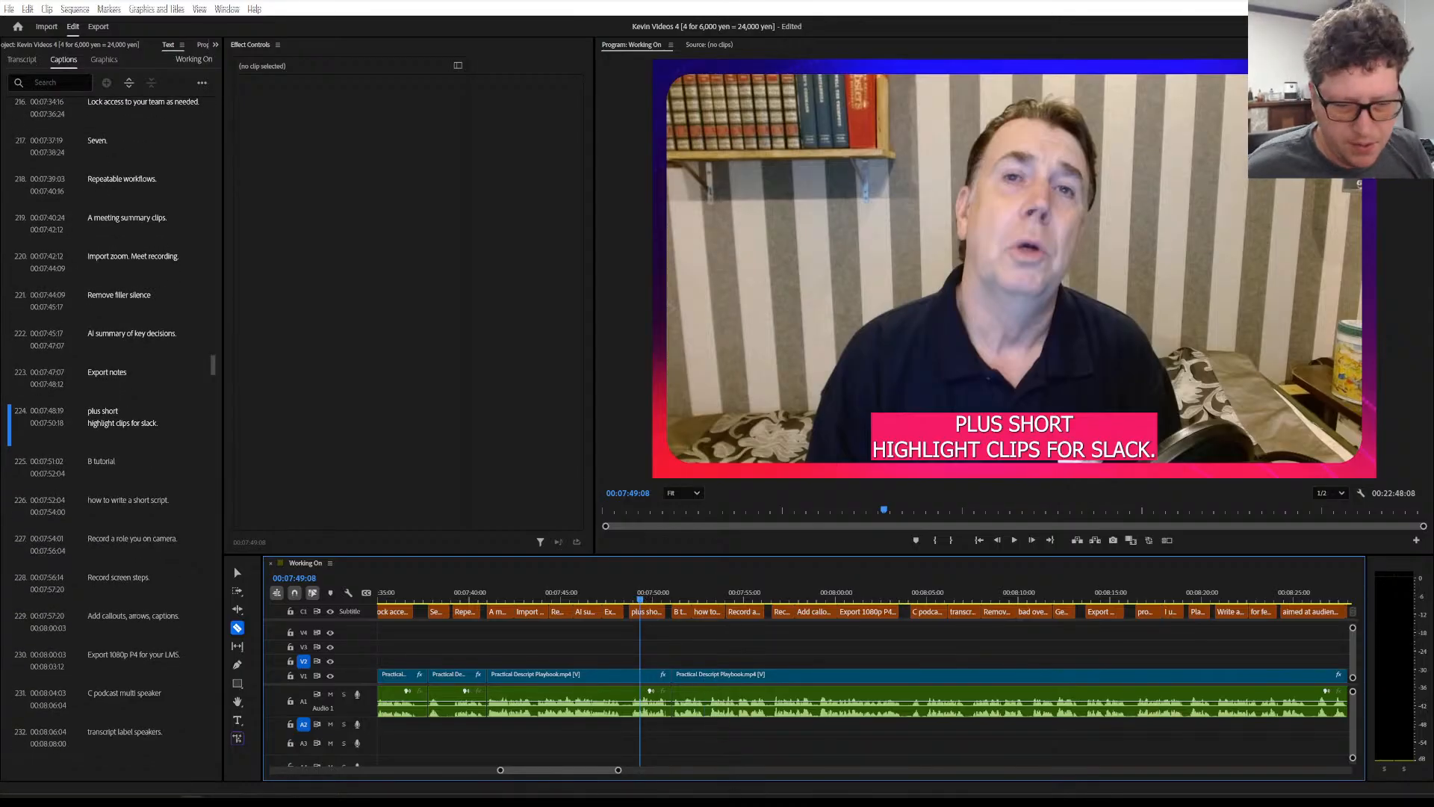
pyautogui.click(671, 594)
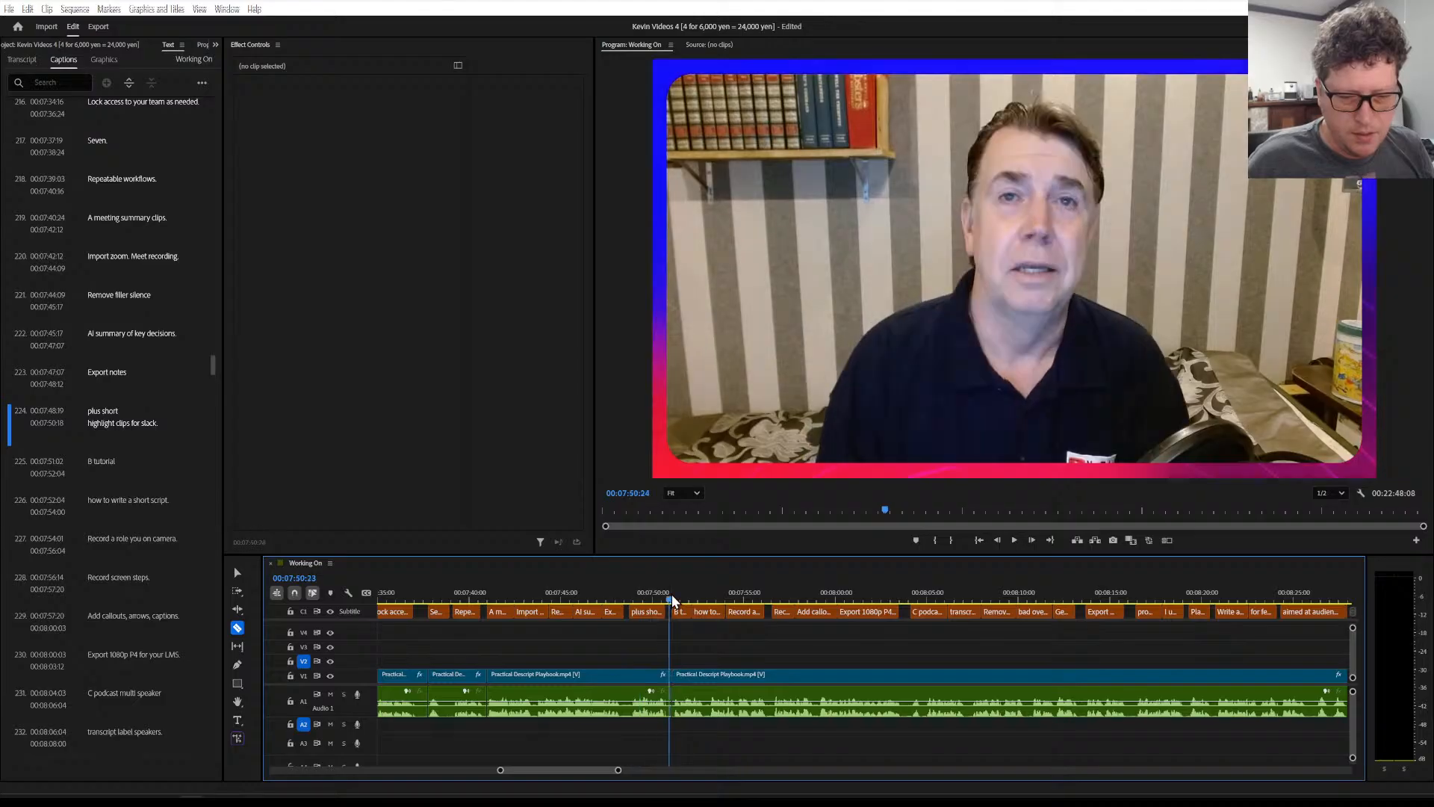
# Play on from the "B tutorial" caption and correct "Export 1080p P4 for your LMS." to "Export 1080p mP4 for your LMS."
pyautogui.press('space')
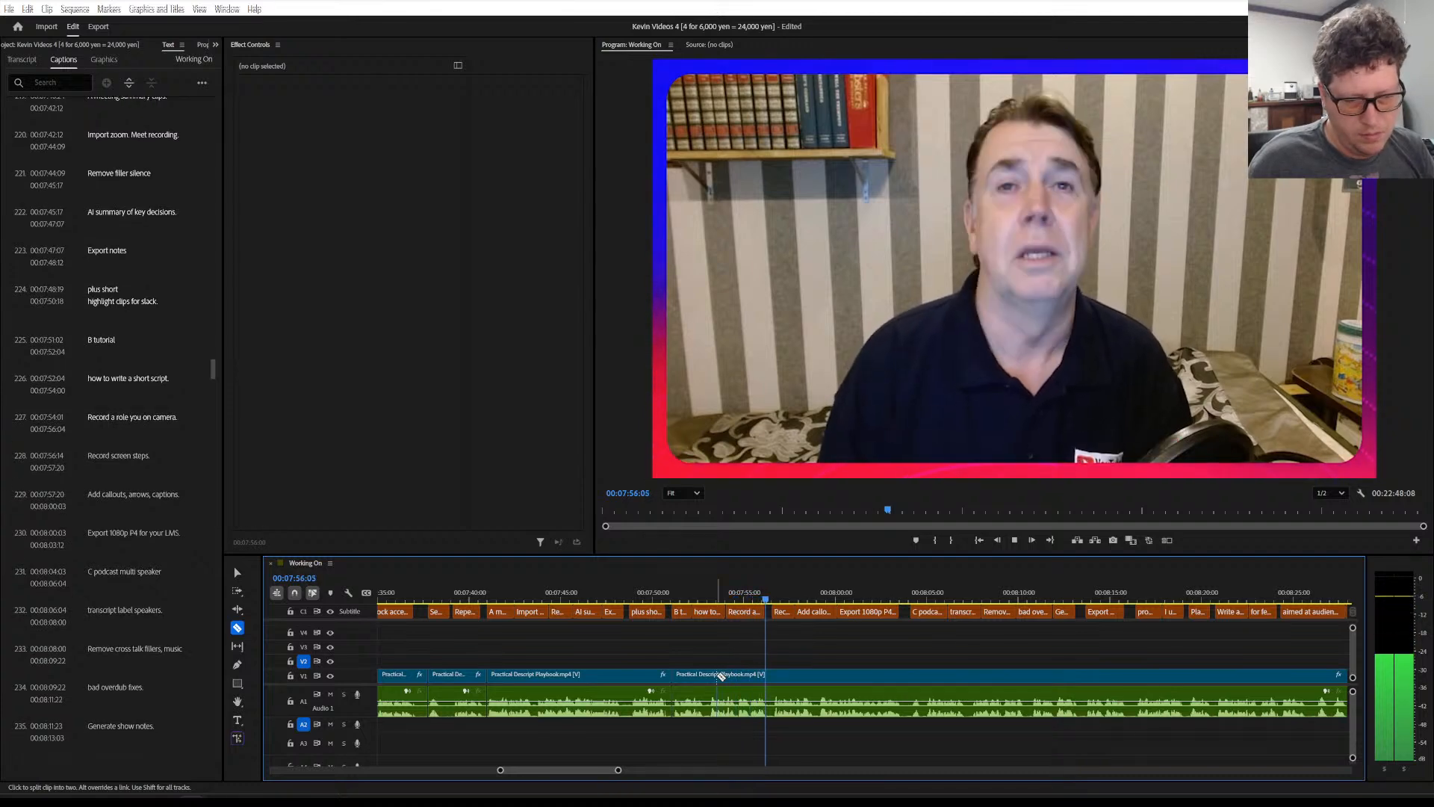
pyautogui.press('space')
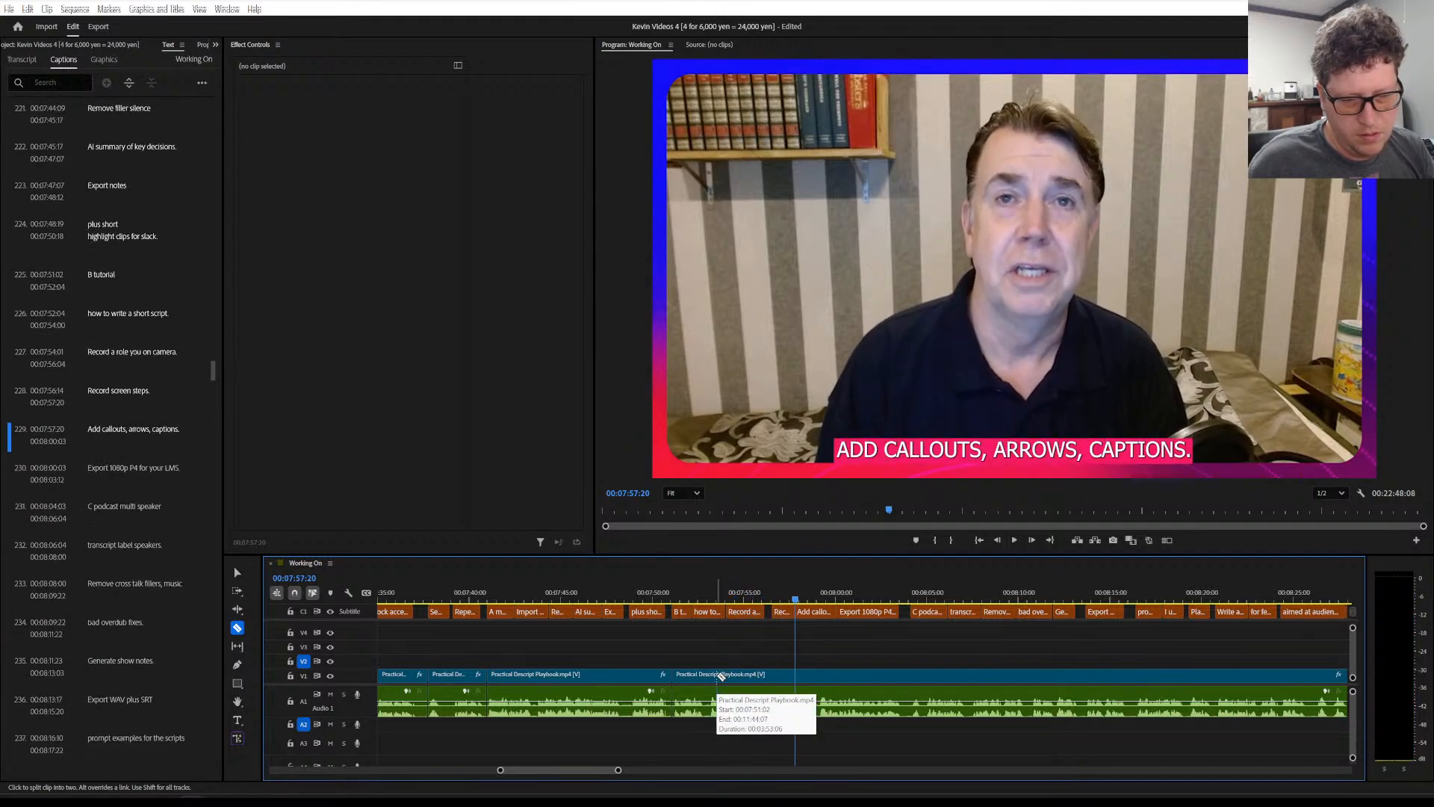
pyautogui.press('space')
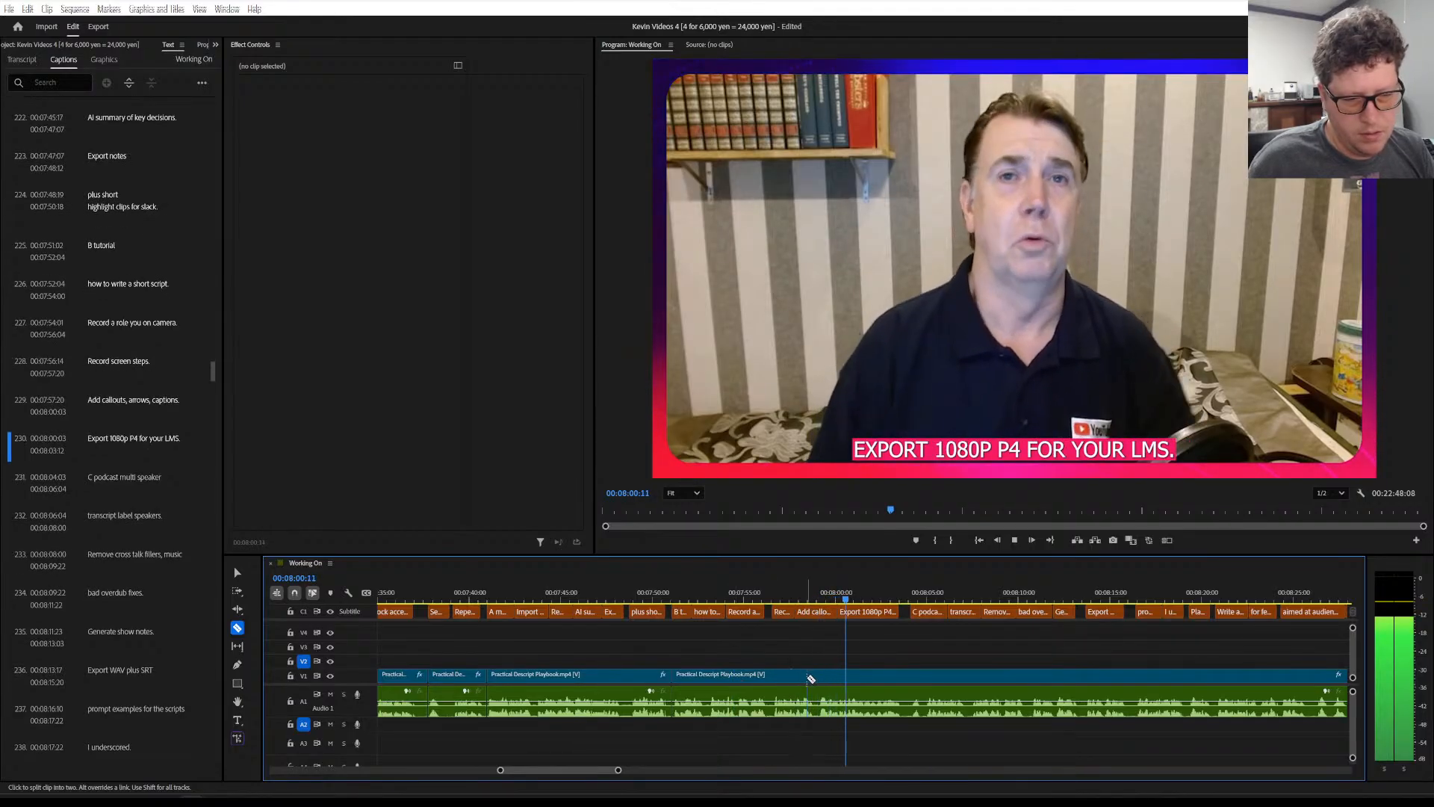
pyautogui.press('space')
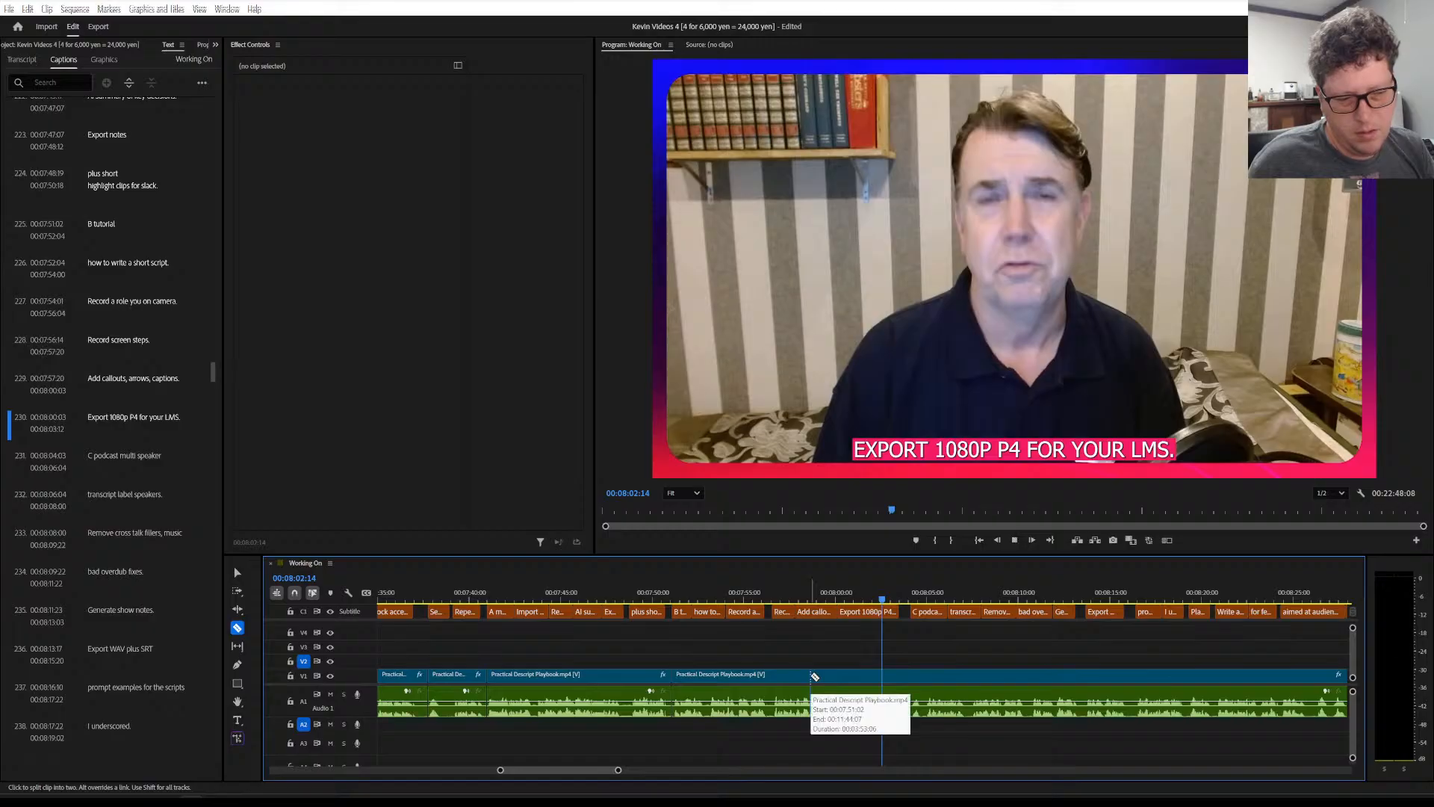
pyautogui.press('space')
pyautogui.press('space')
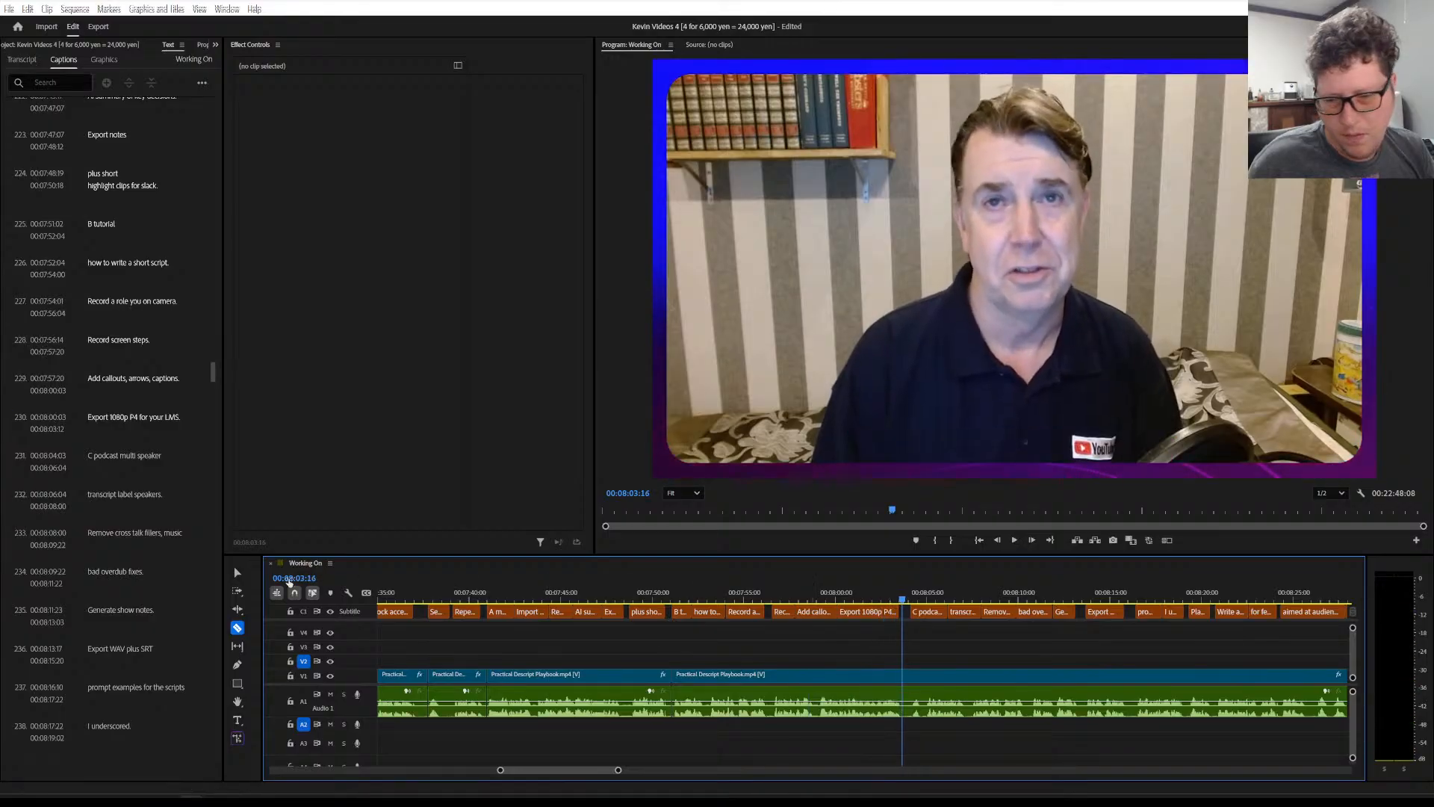
pyautogui.click(124, 419)
pyautogui.click(124, 419)
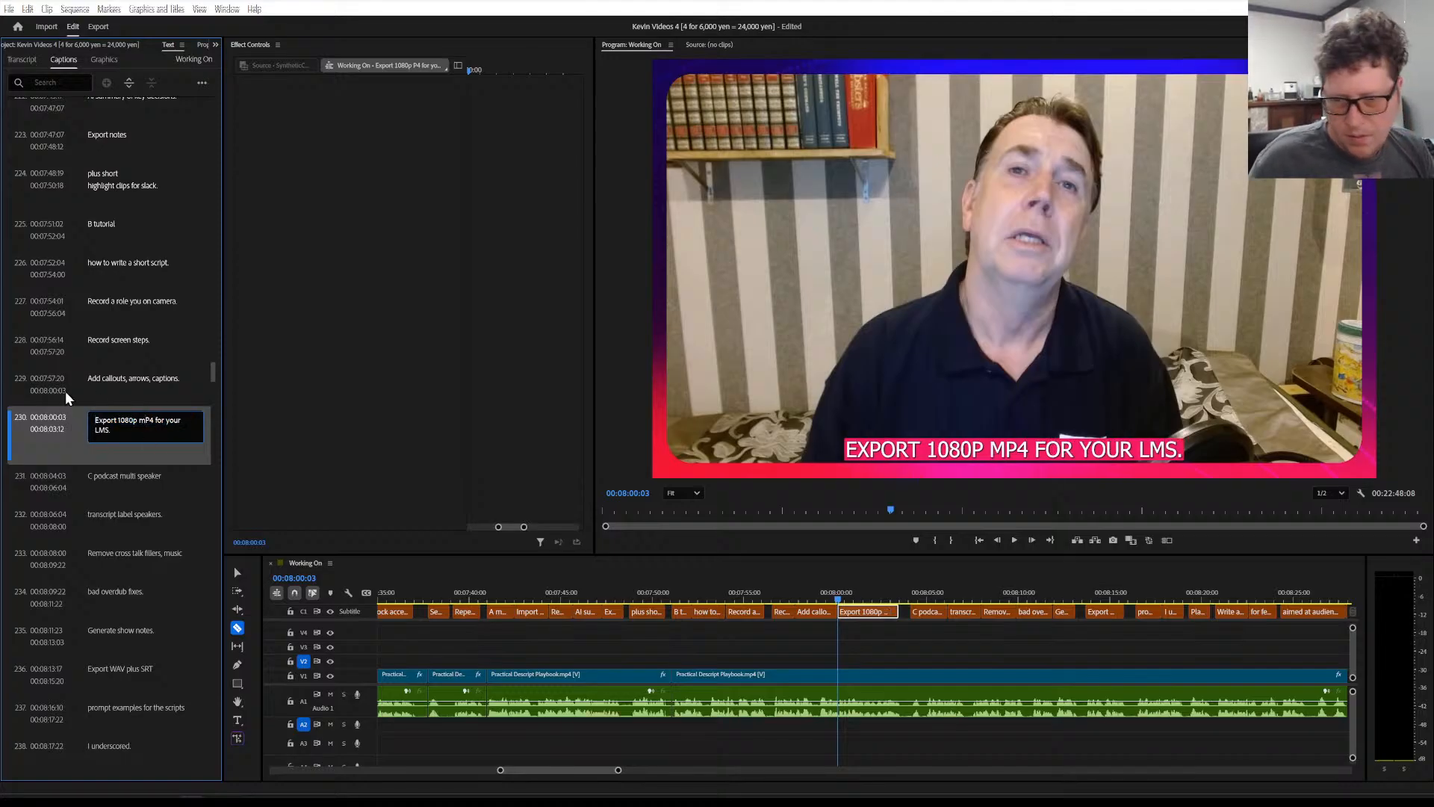
pyautogui.click(106, 377)
# Split the Practical Descript Playbook clip at the start of the "C podcast multi speaker" caption with the Razor tool
pyautogui.click(120, 454)
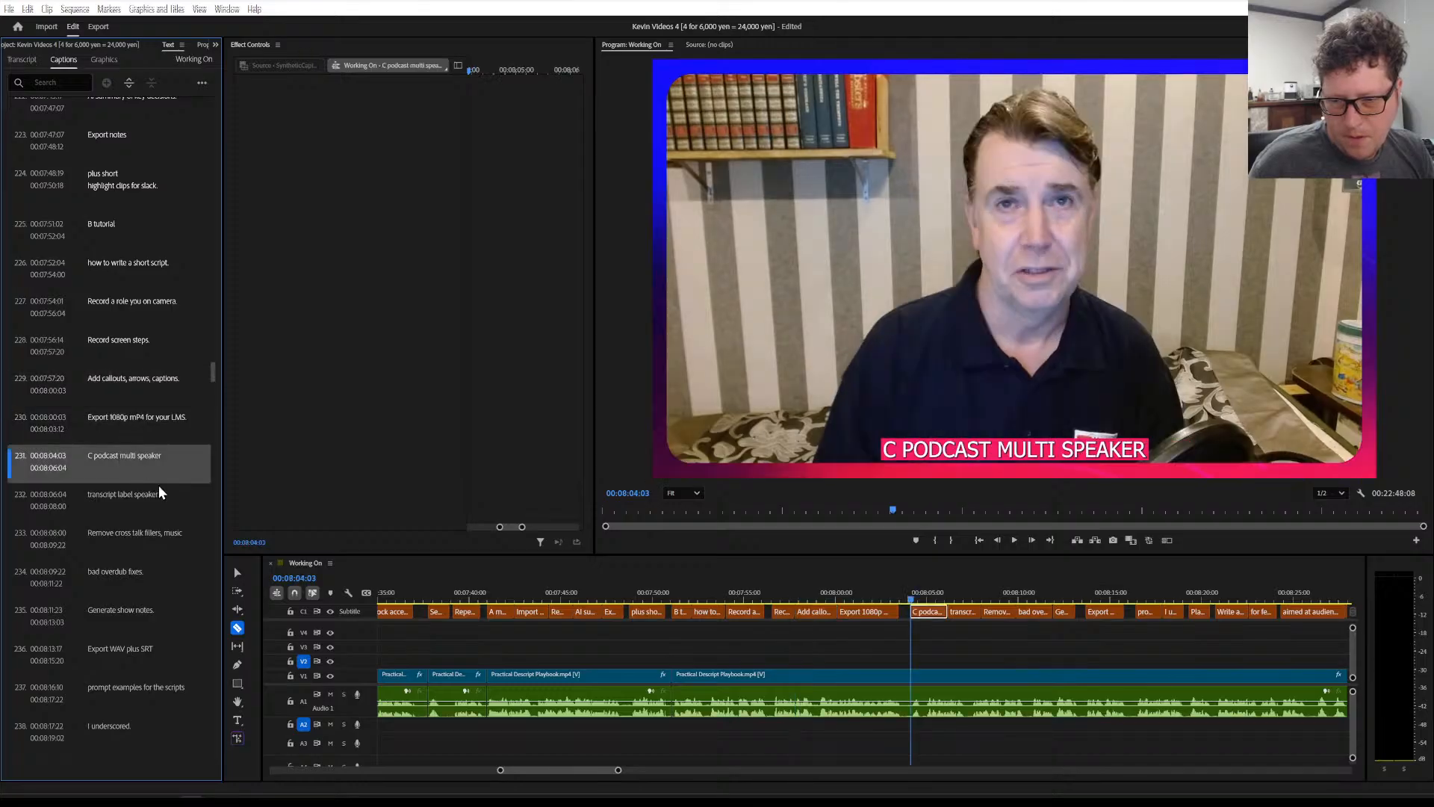
pyautogui.click(941, 594)
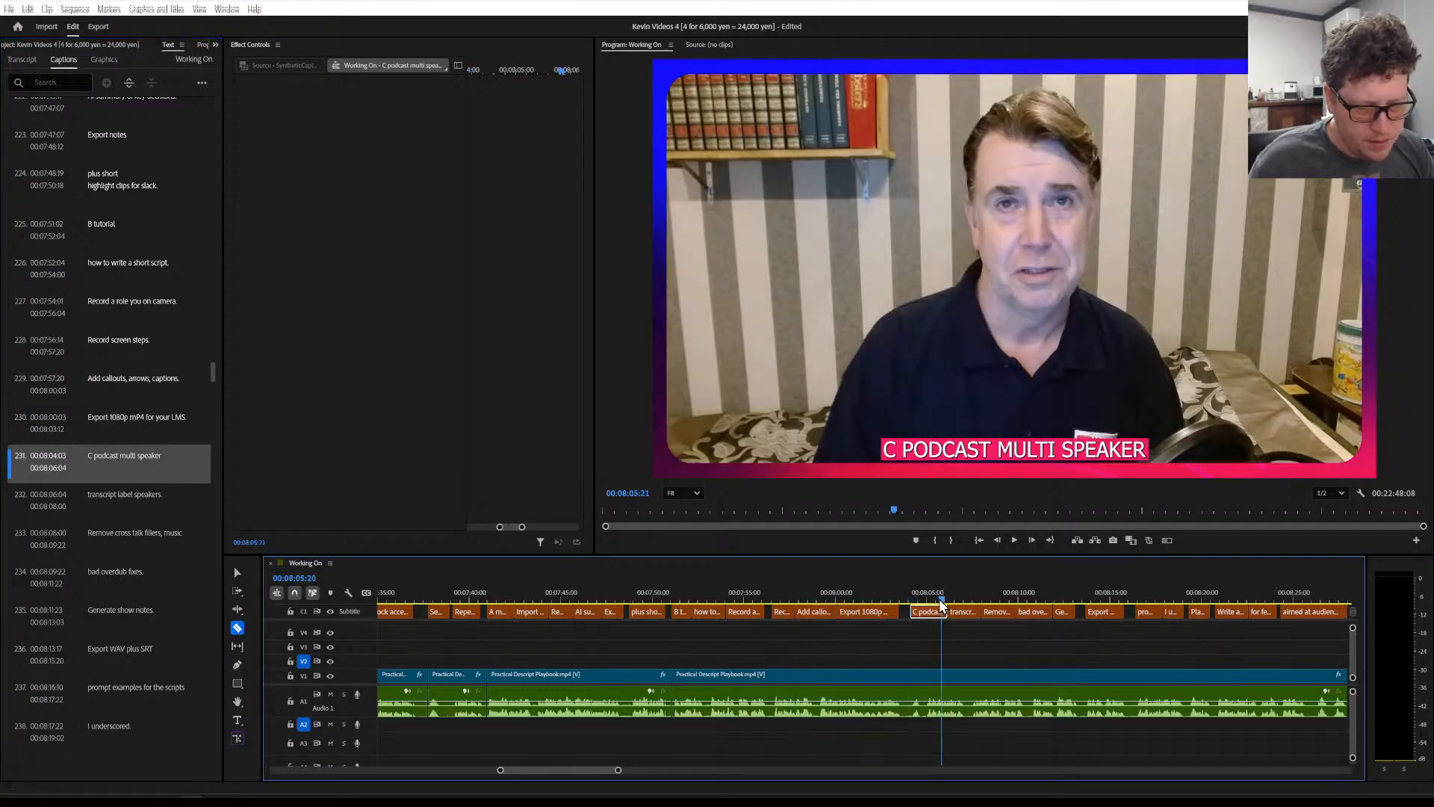
pyautogui.click(913, 676)
# Play on to "Write a 92nd video script", replaying from "Export WAV plus SRT", and split the clip at the start of "prompt examples for the scripts"
pyautogui.scroll(-6, 935, 676)
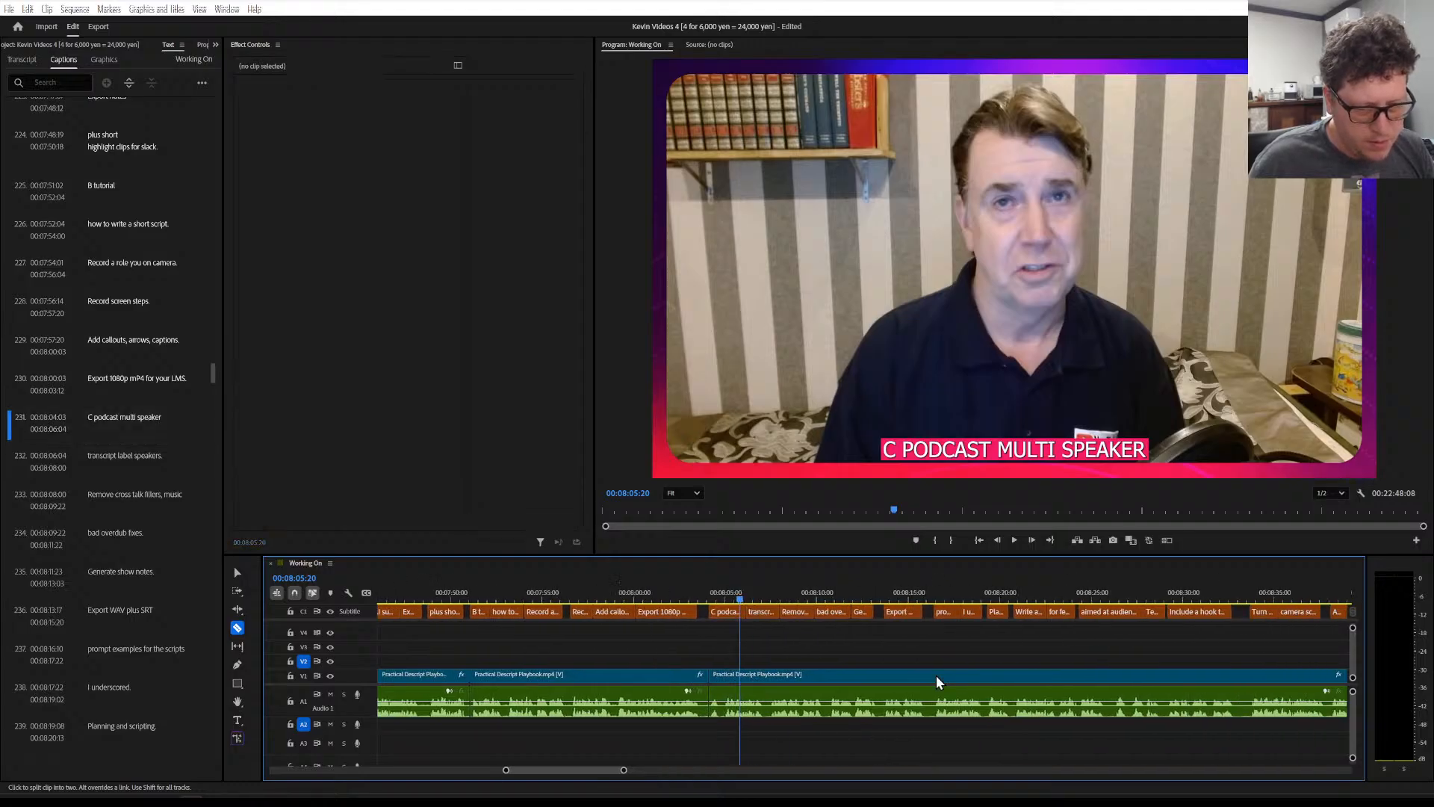
pyautogui.scroll(-3, 936, 676)
pyautogui.press('space')
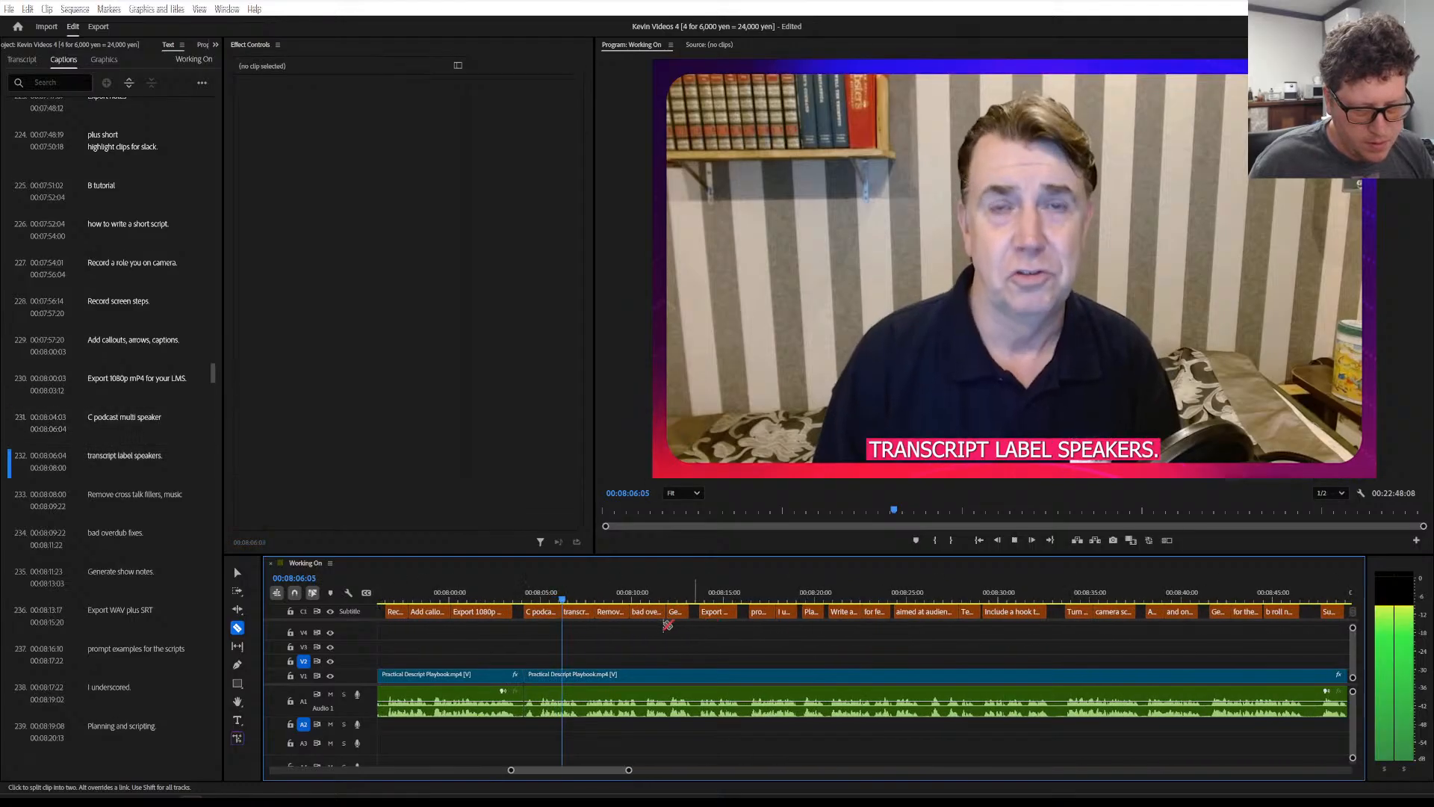
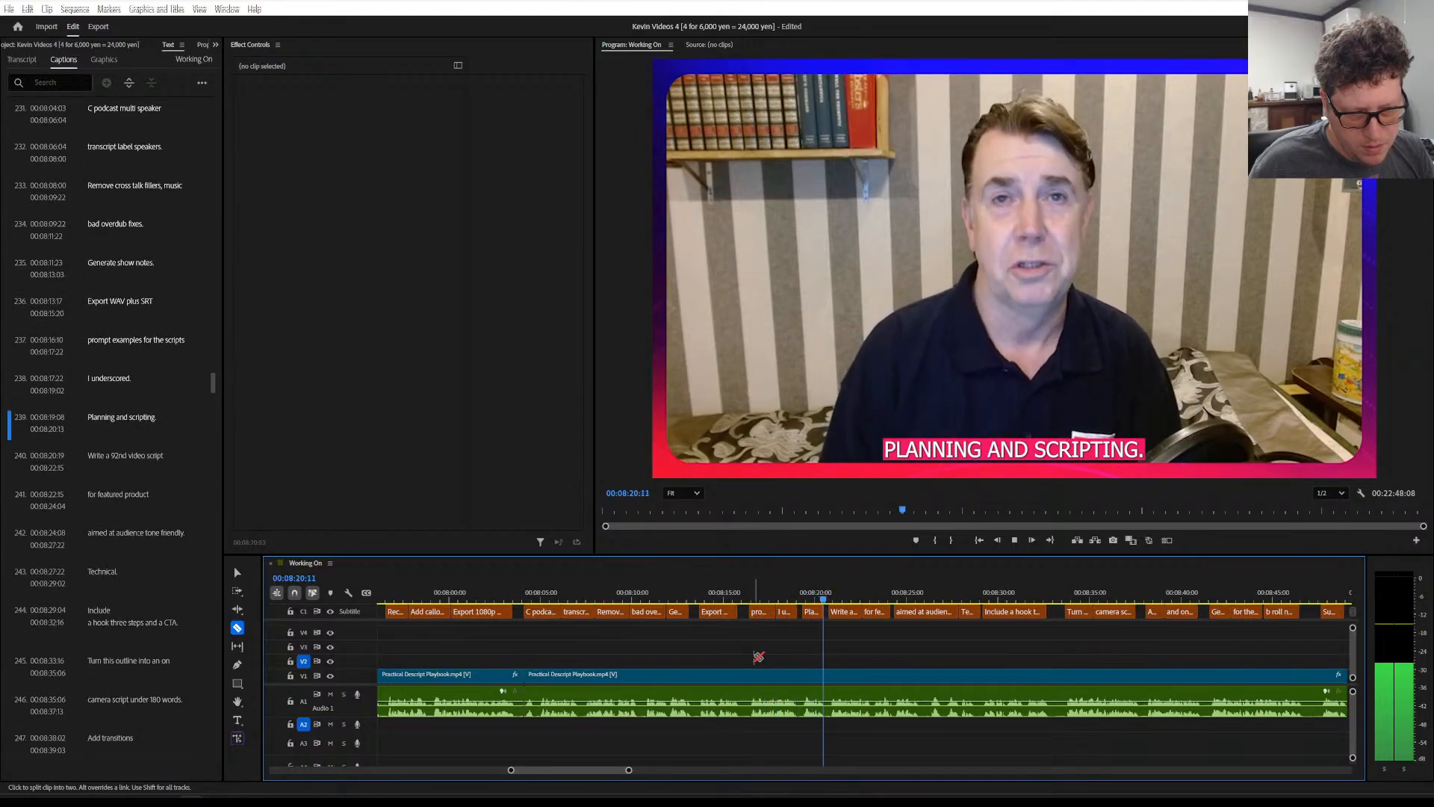
pyautogui.press('space')
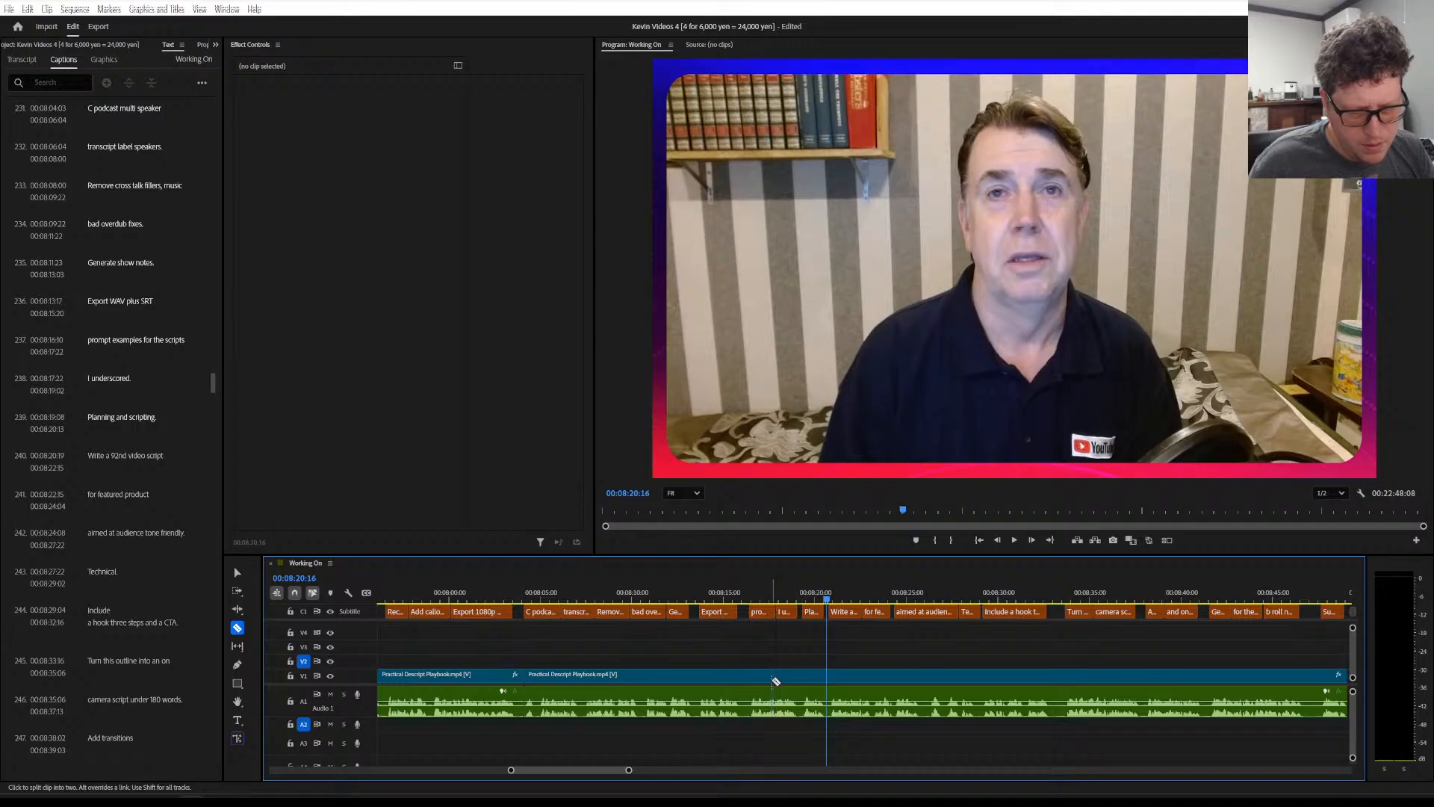
pyautogui.click(718, 590)
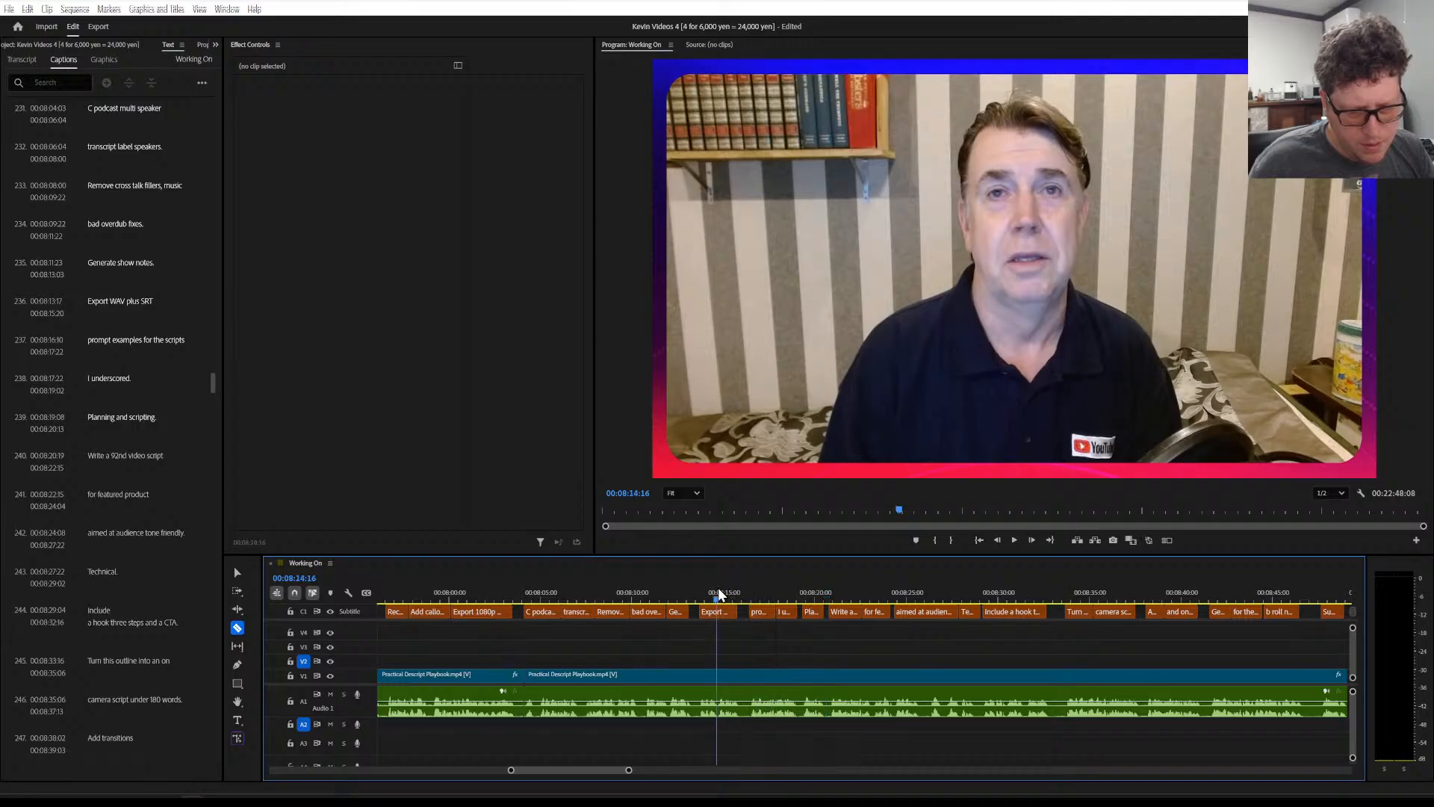
pyautogui.press('space')
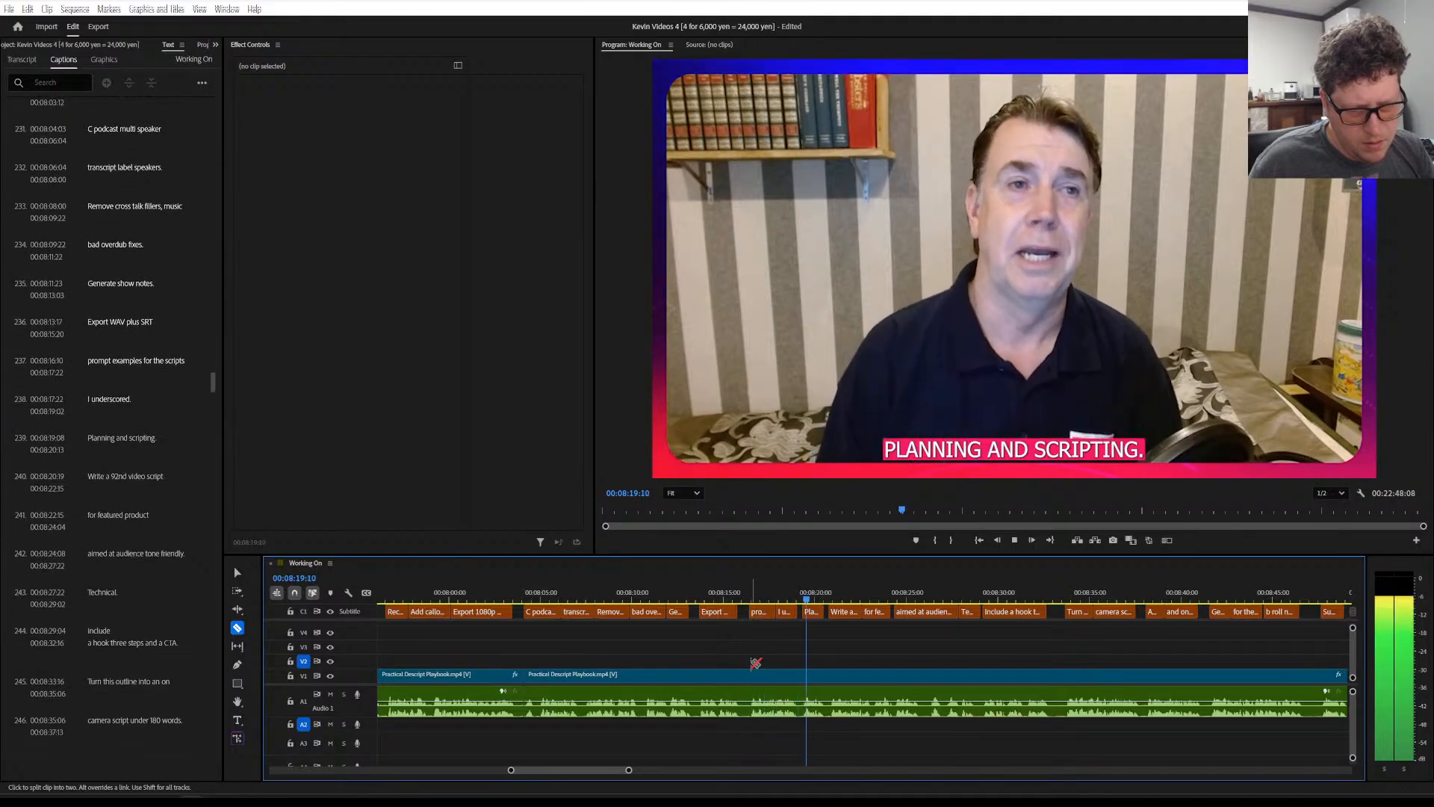
pyautogui.press('space')
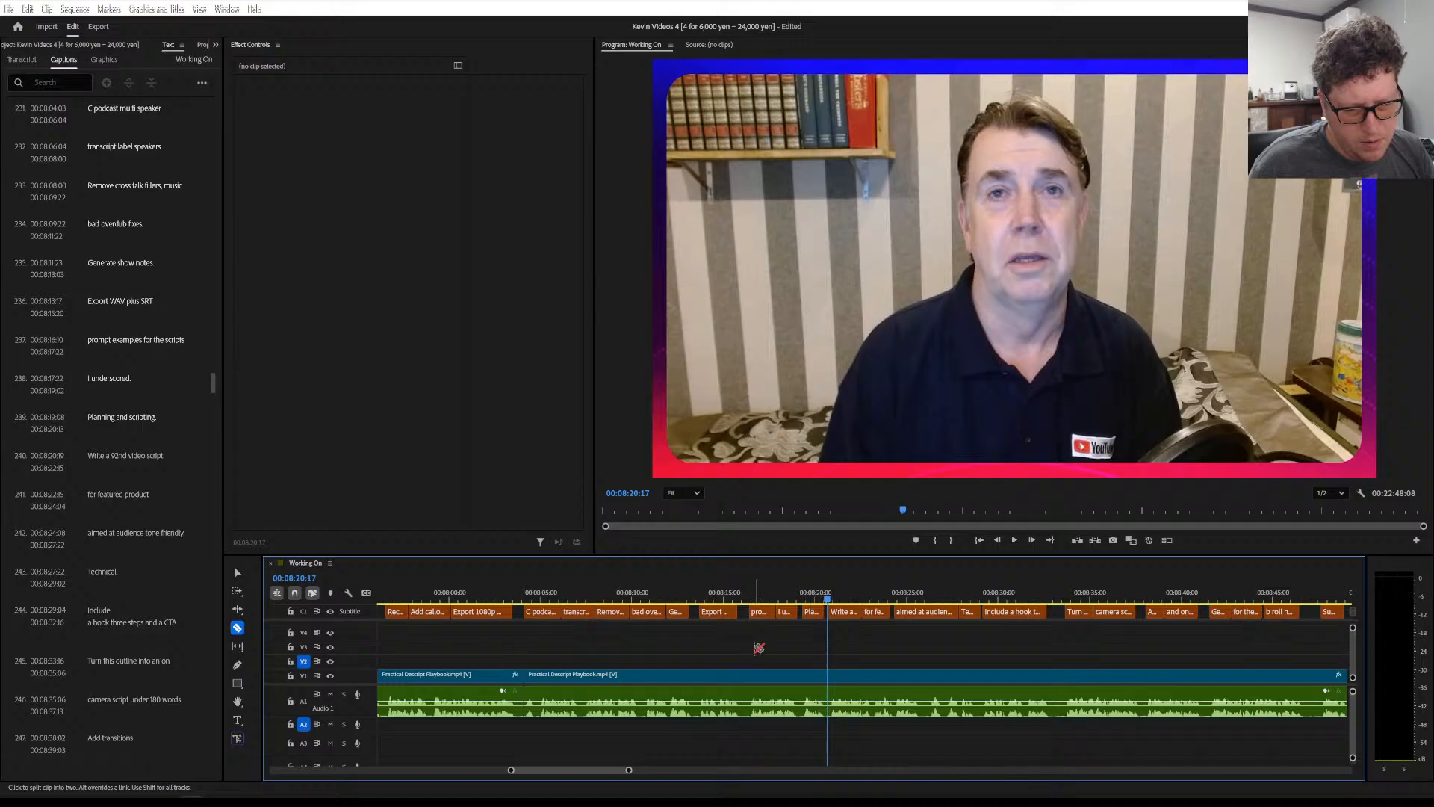
pyautogui.press('space')
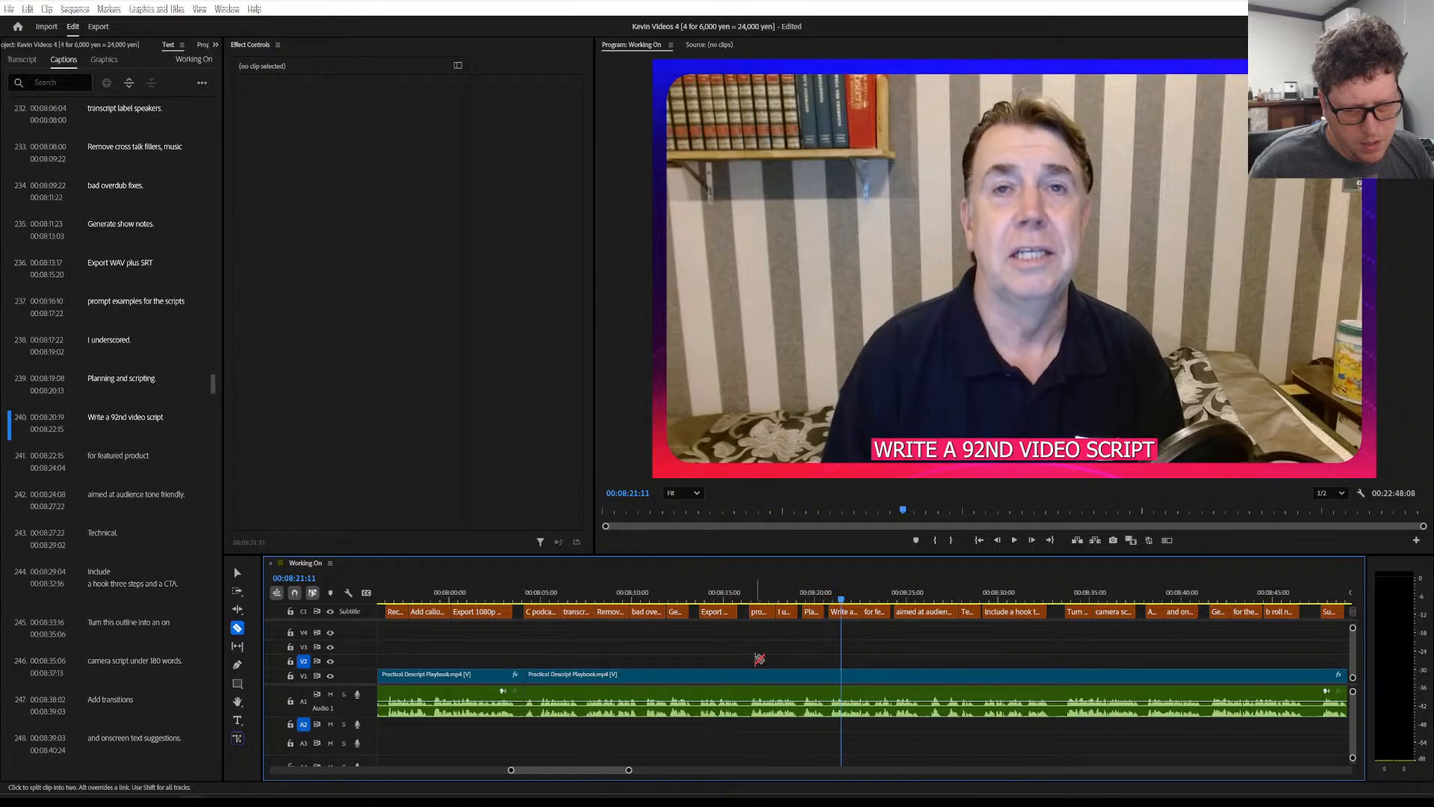
pyautogui.click(752, 677)
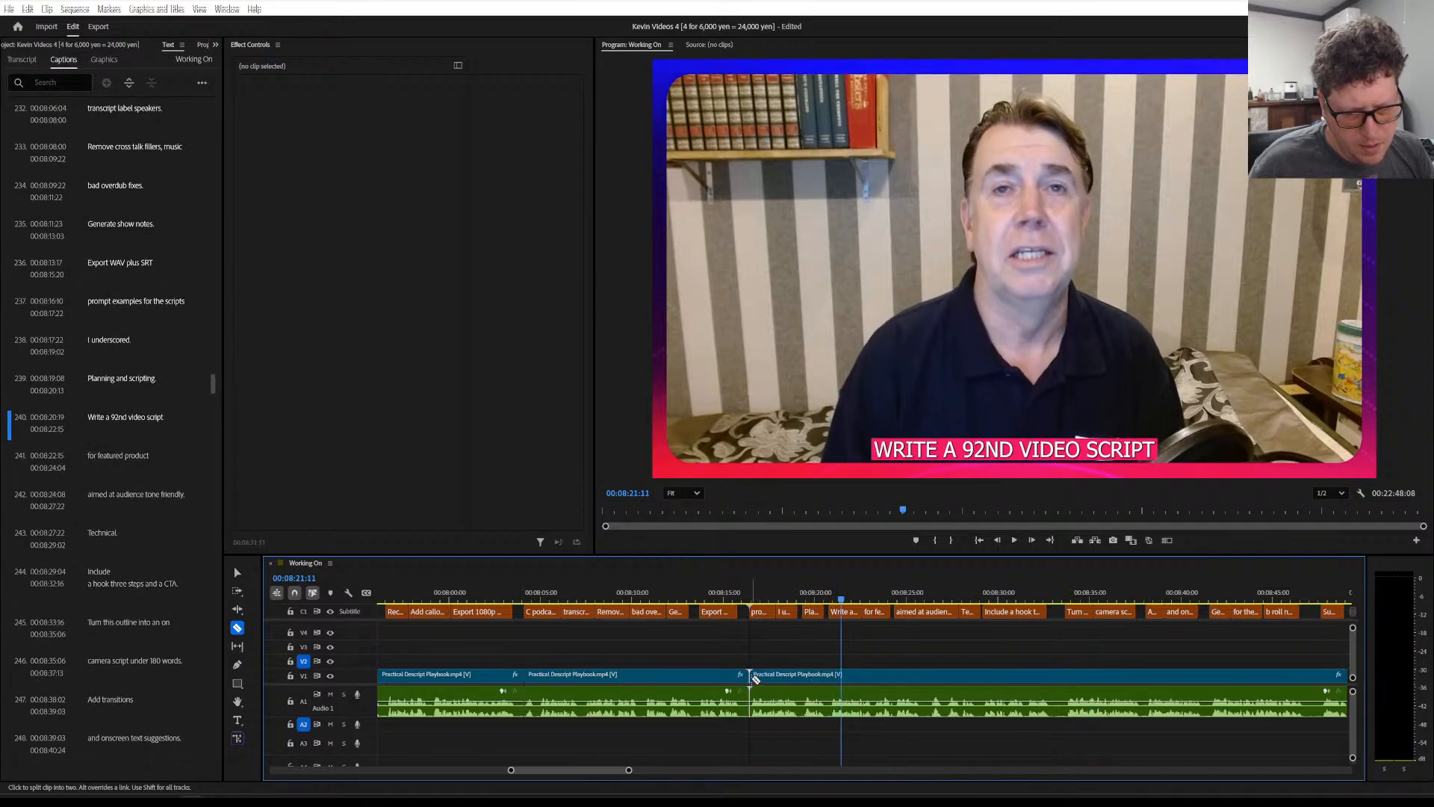
# Replay the "prompt examples for the scripts" section and change the following "I underscored." caption to "aI_"
pyautogui.click(760, 589)
pyautogui.press('space')
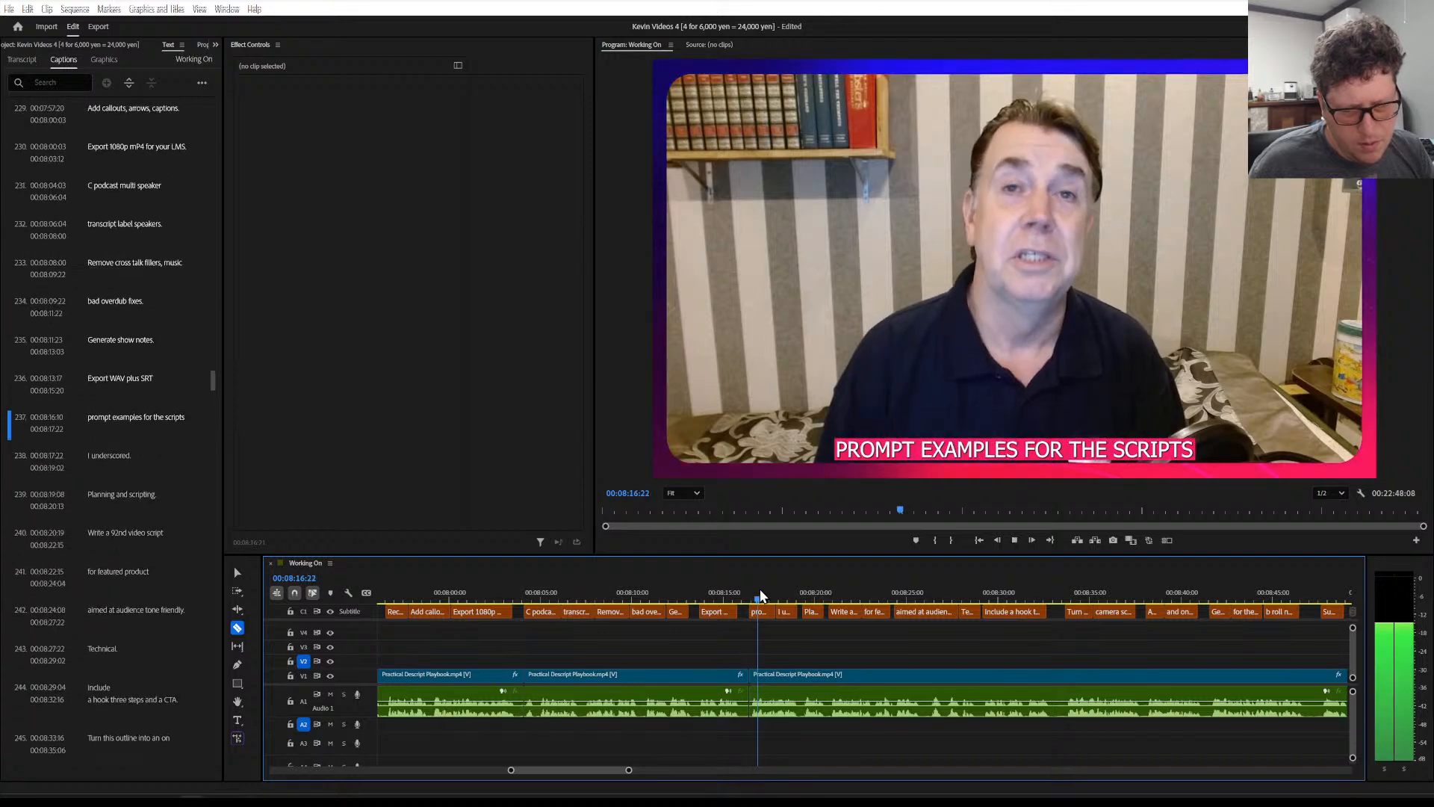
pyautogui.press('space')
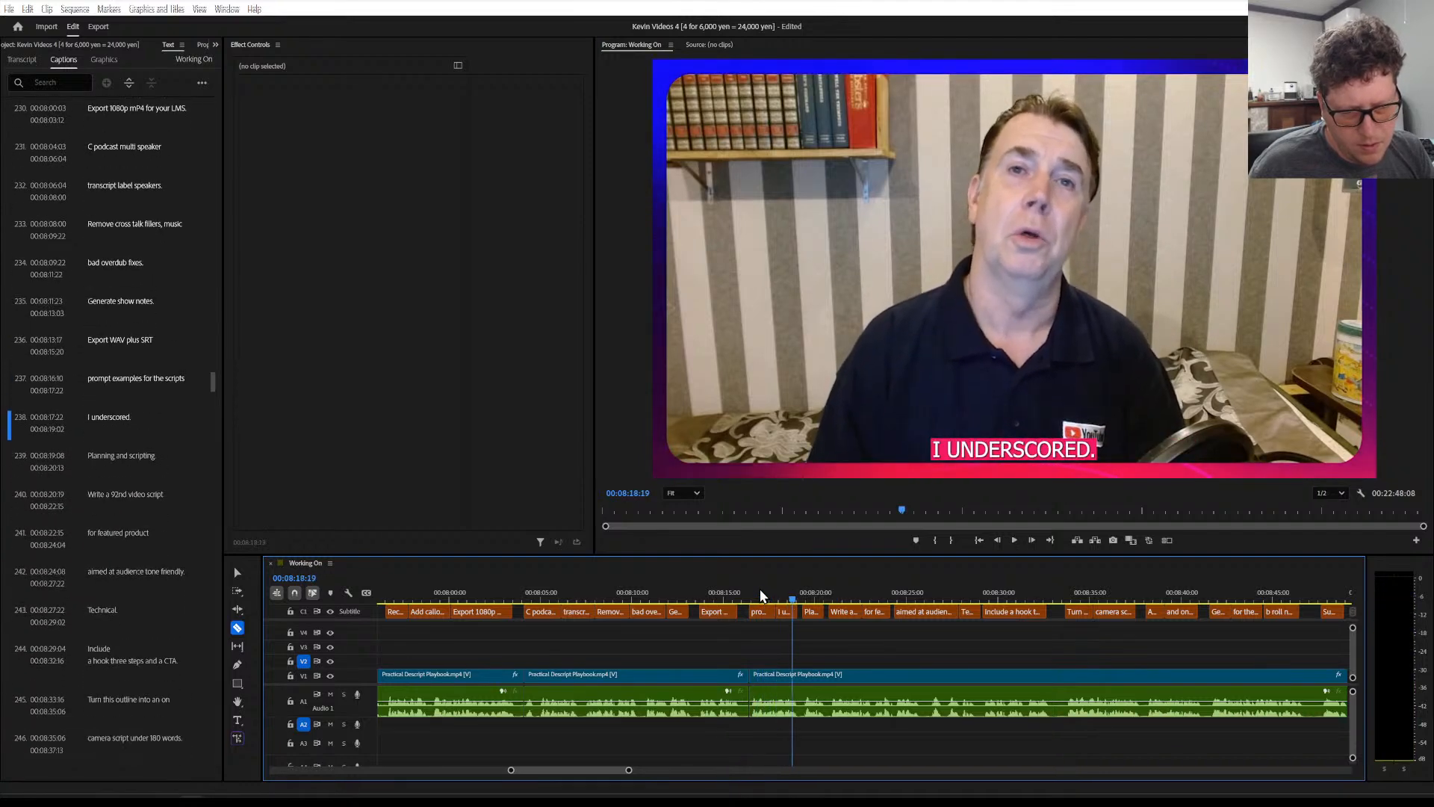
pyautogui.click(114, 417)
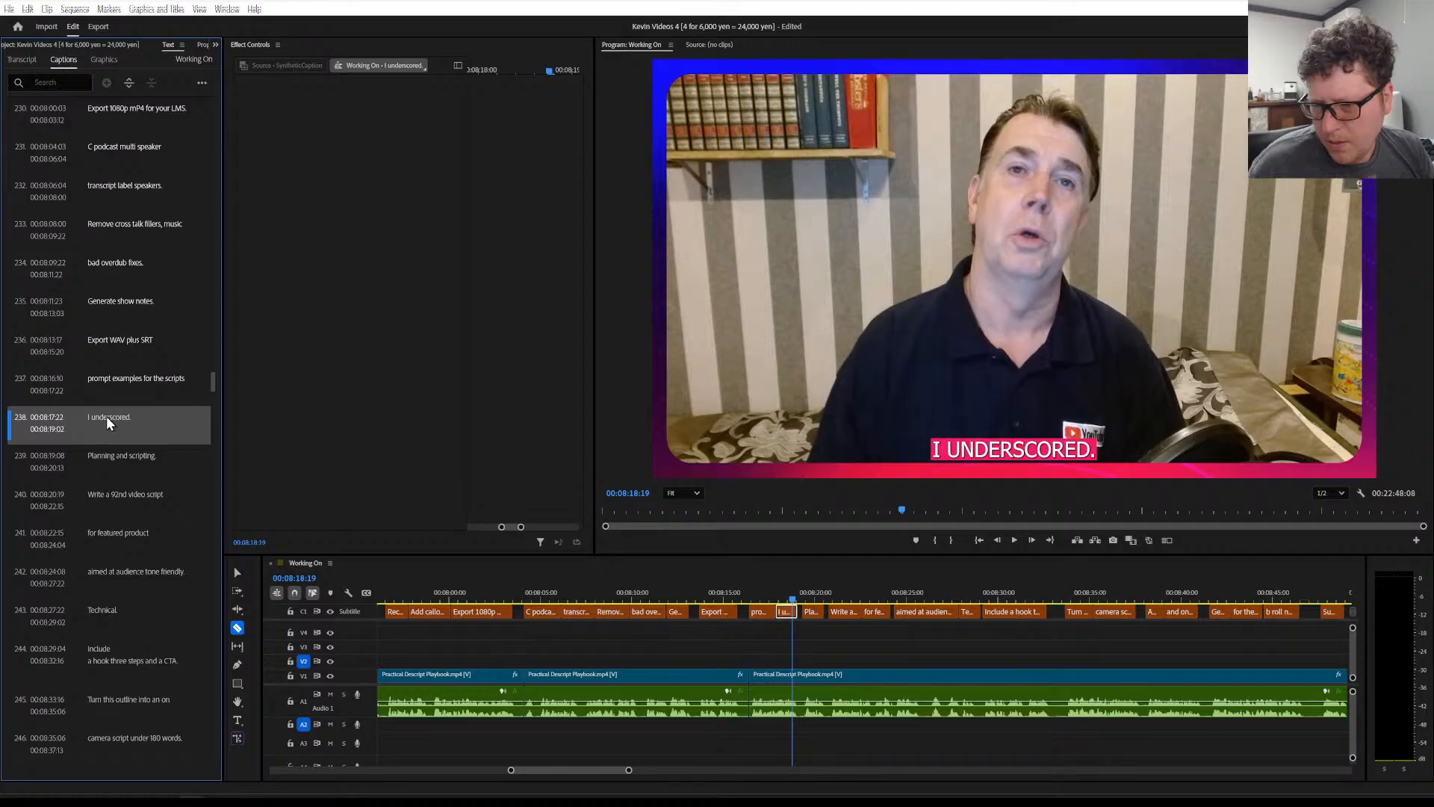
pyautogui.doubleClick(92, 420)
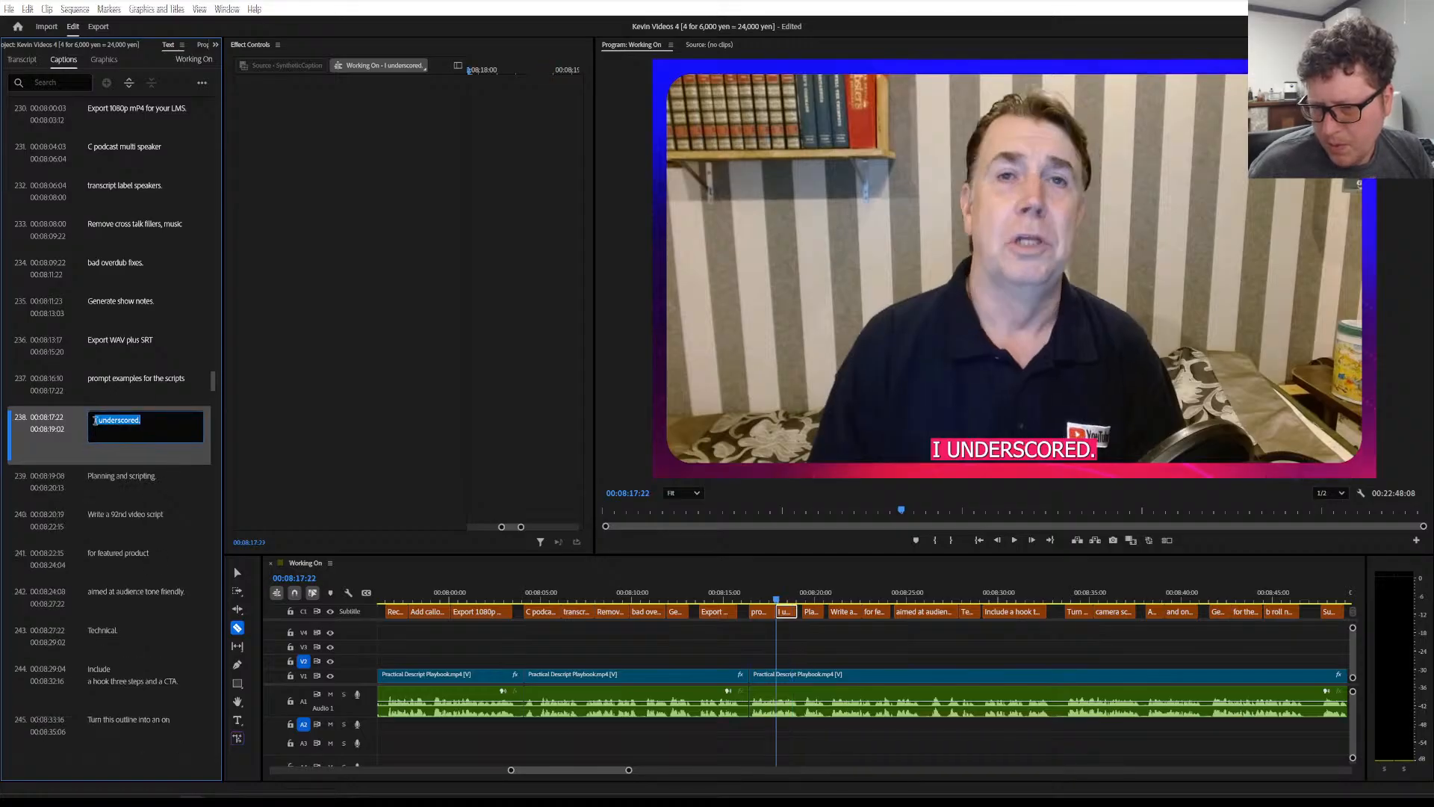
pyautogui.click(95, 420)
pyautogui.write('a')
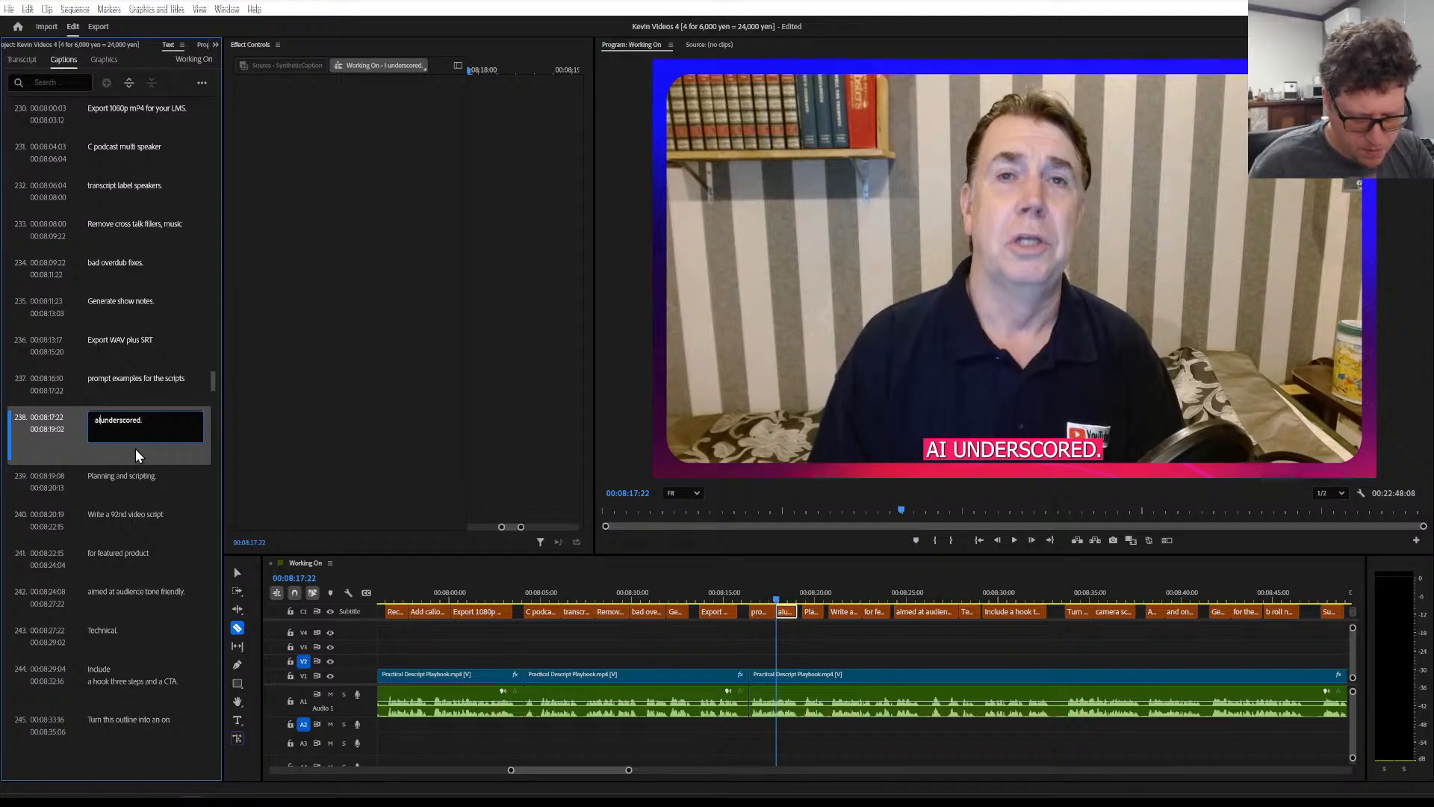
pyautogui.press('BackSpace')
pyautogui.write('_')
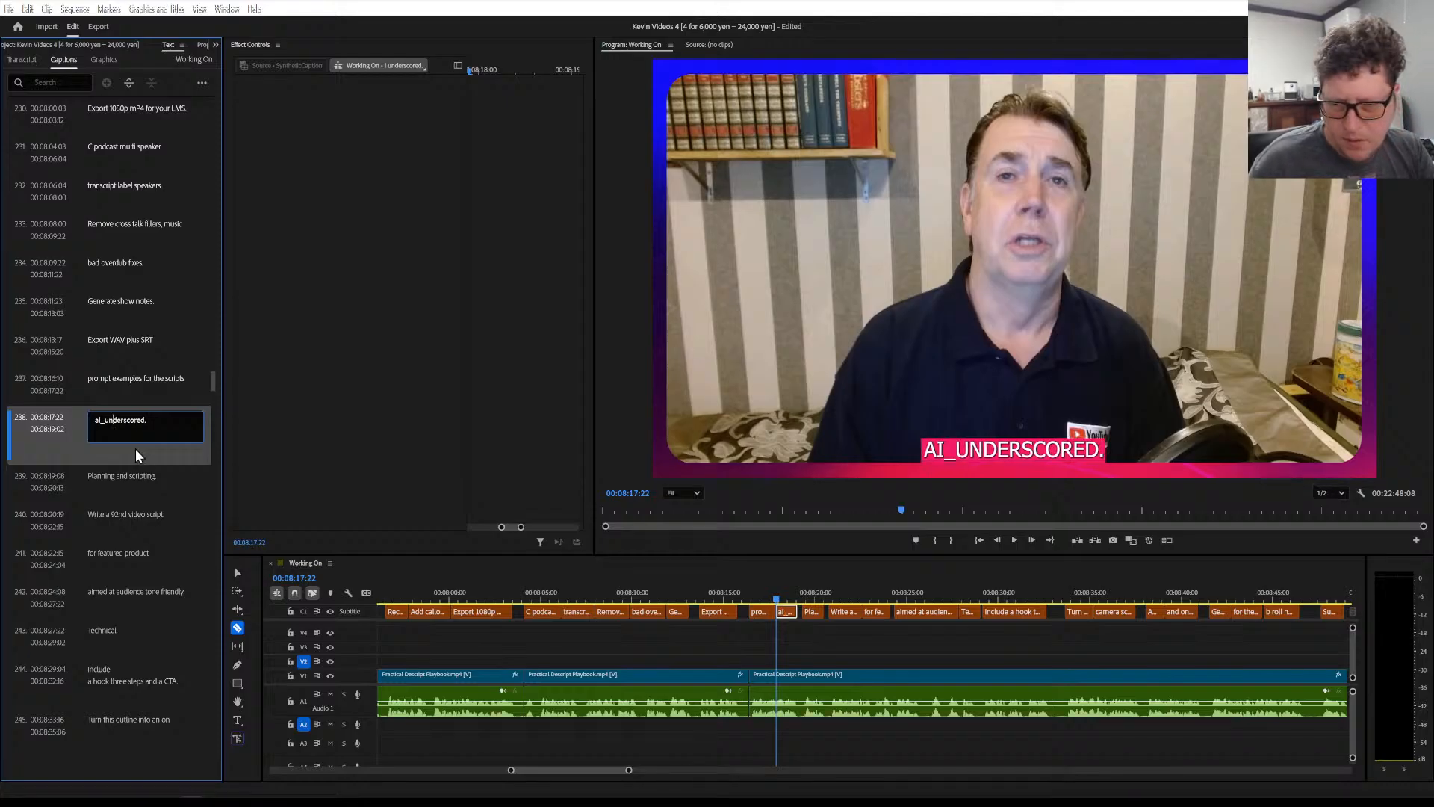
pyautogui.press('BackSpace')
pyautogui.press('BackSpace')
pyautogui.press('BackSpace')
pyautogui.press('BackSpace')
pyautogui.press('BackSpace')
pyautogui.press('BackSpace')
pyautogui.press('BackSpace')
pyautogui.press('BackSpace')
pyautogui.press('BackSpace')
pyautogui.press('BackSpace')
pyautogui.press('BackSpace')
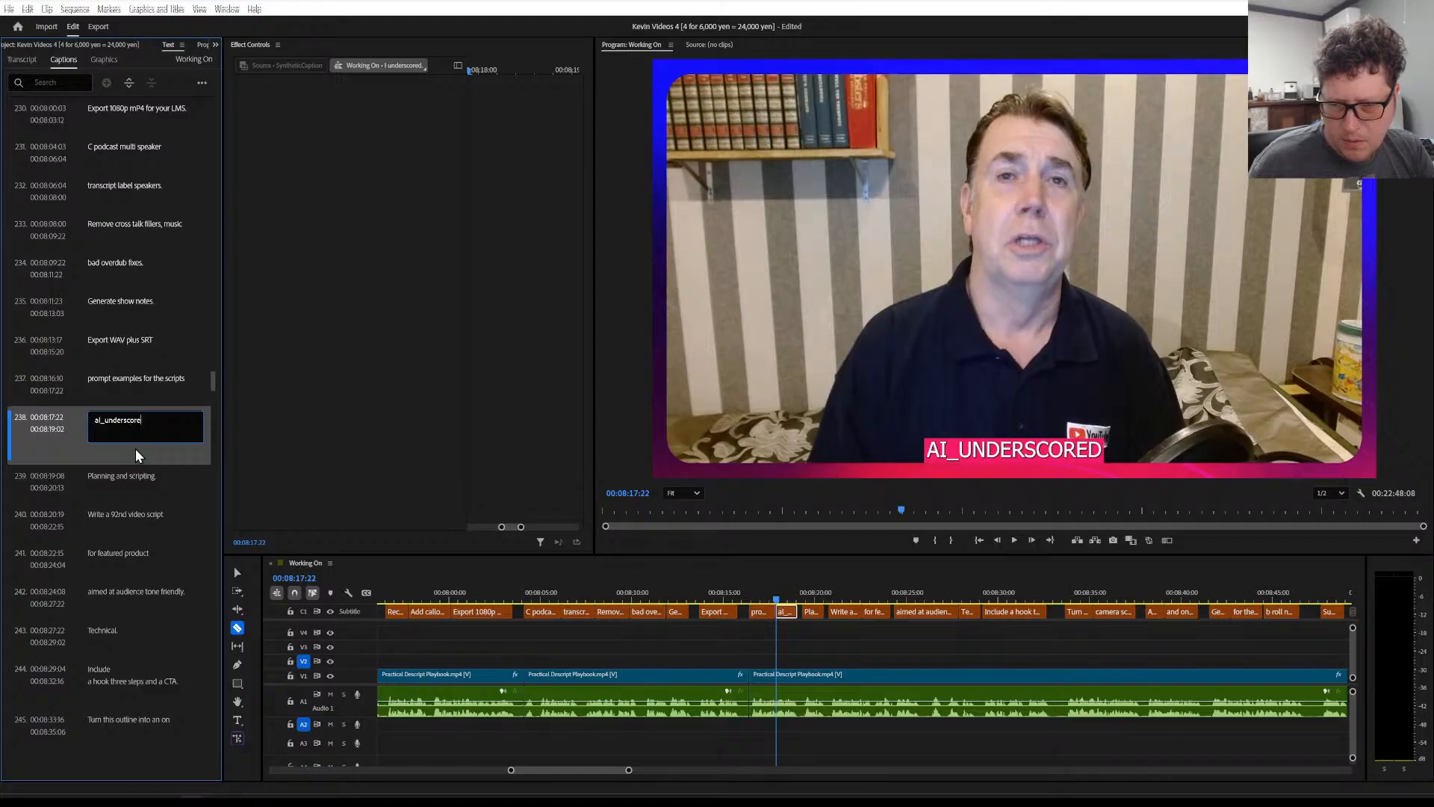
pyautogui.press('BackSpace')
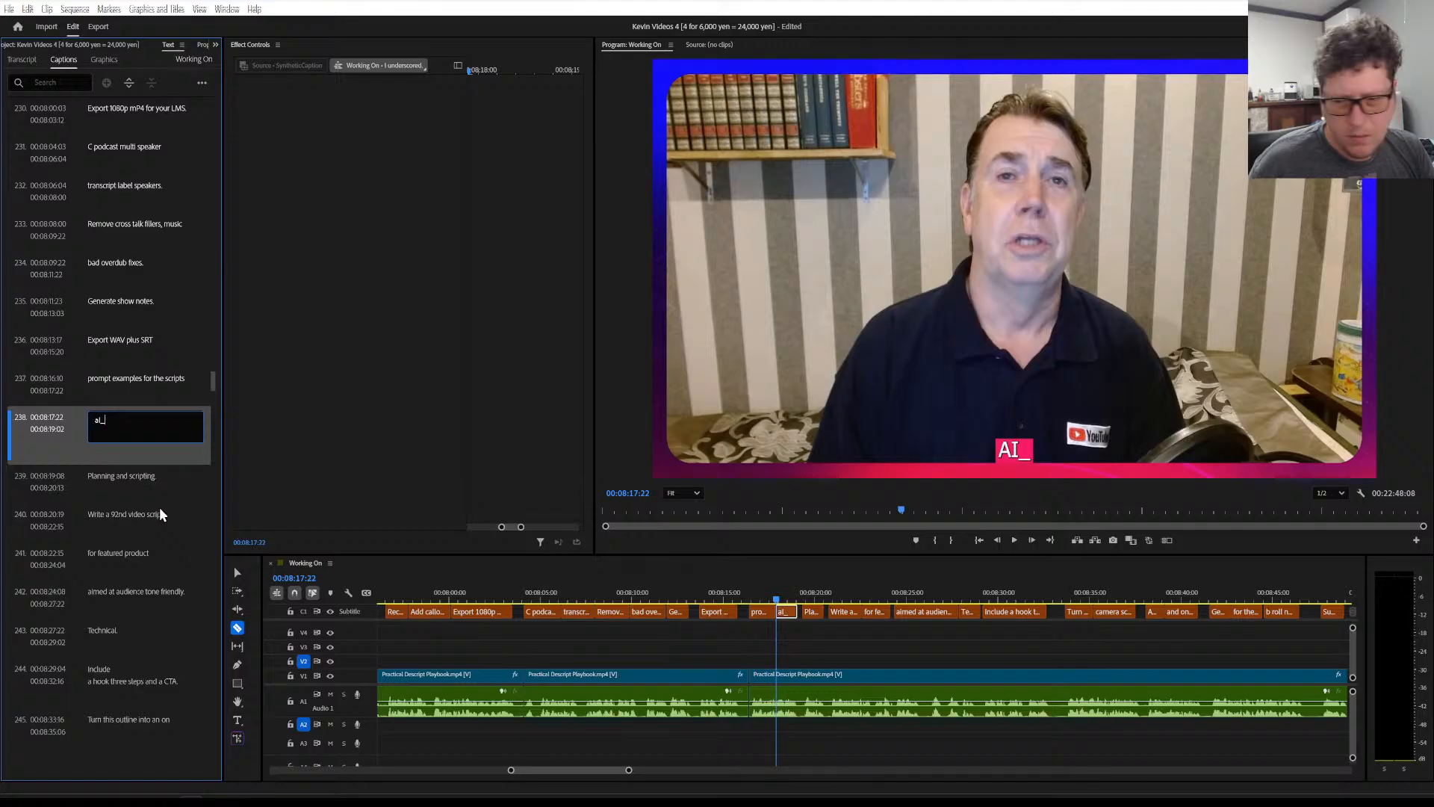
# Play on from the "aI_" caption and correct "Write a 92nd video script" to "Write a 90 second video script"
pyautogui.click(131, 473)
pyautogui.click(127, 416)
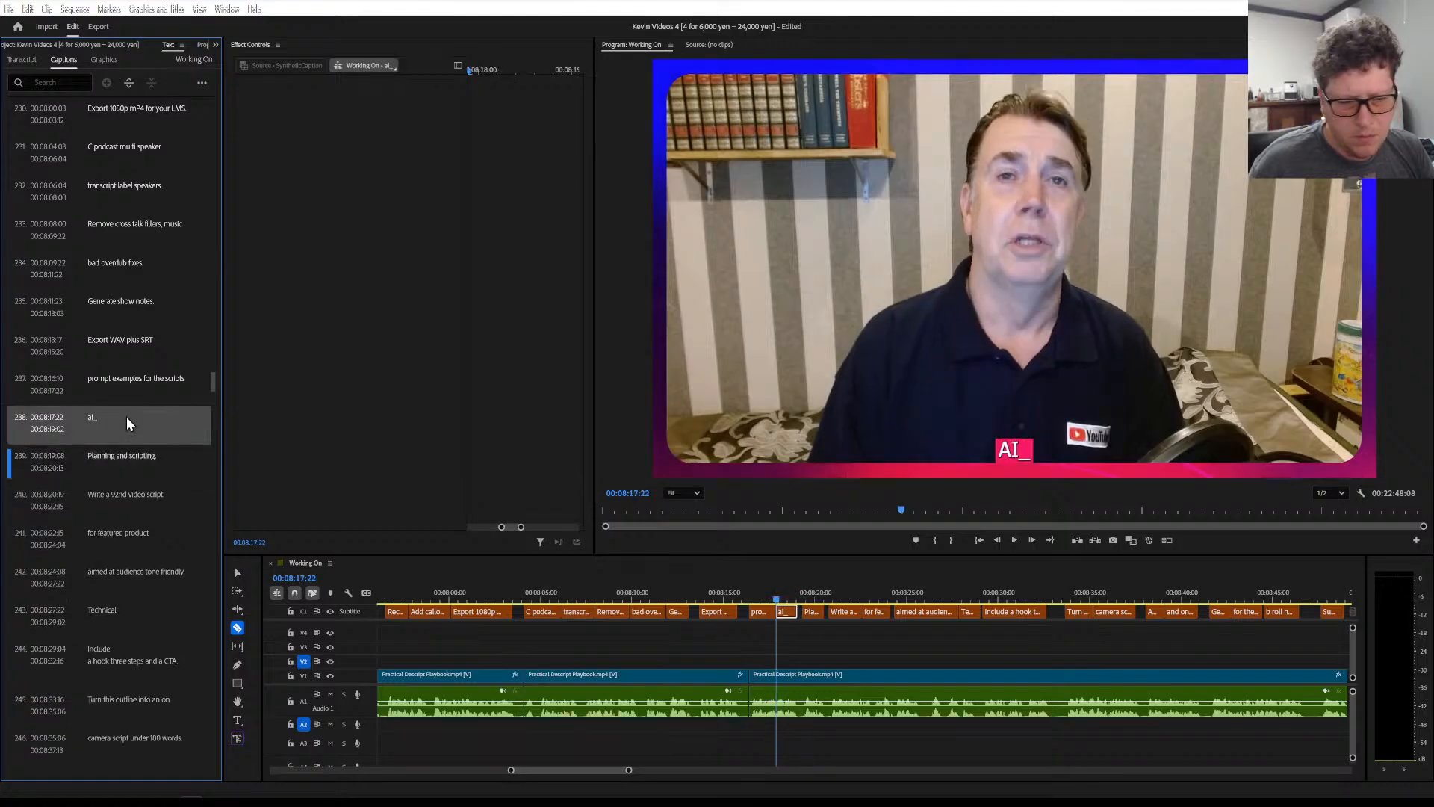
pyautogui.press('space')
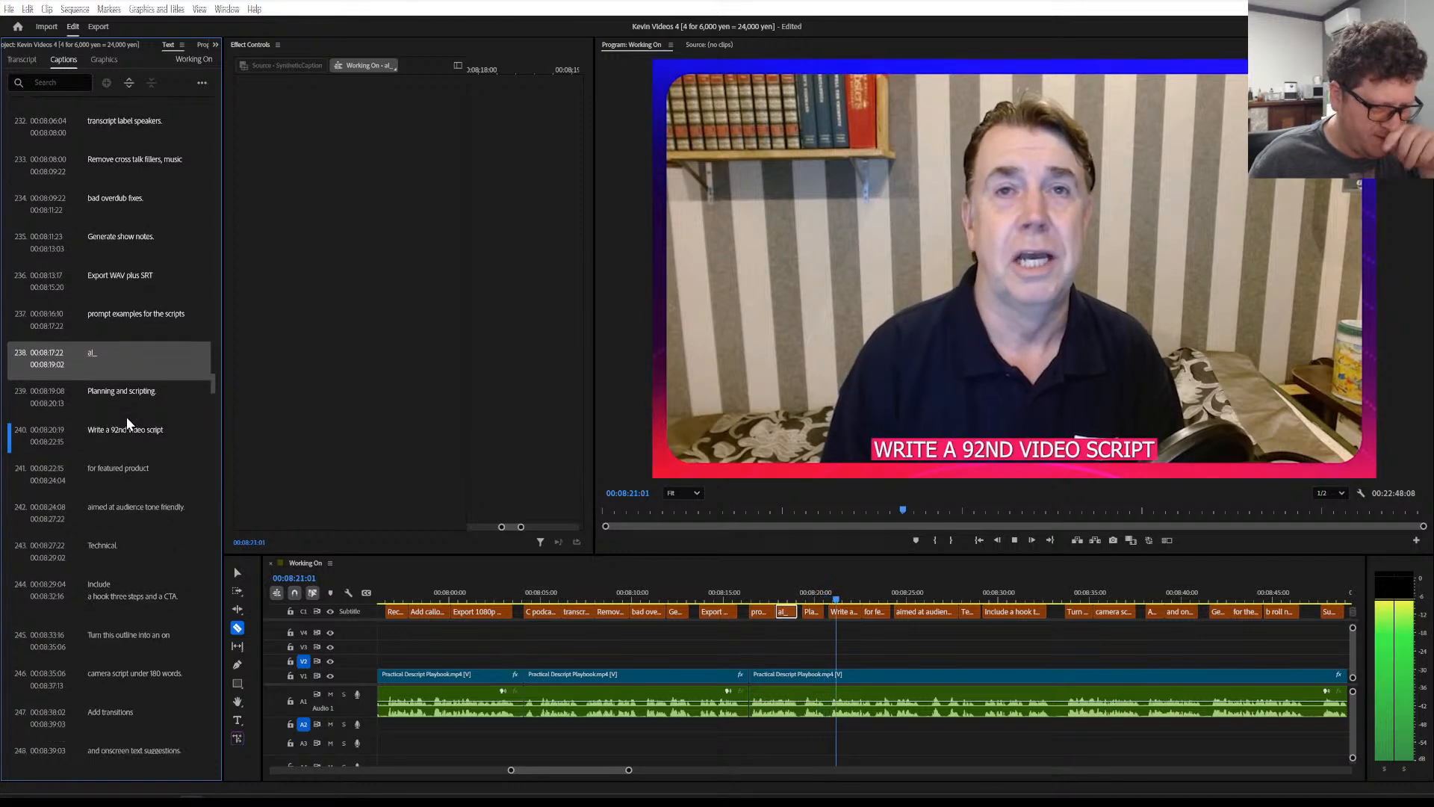
pyautogui.press('space')
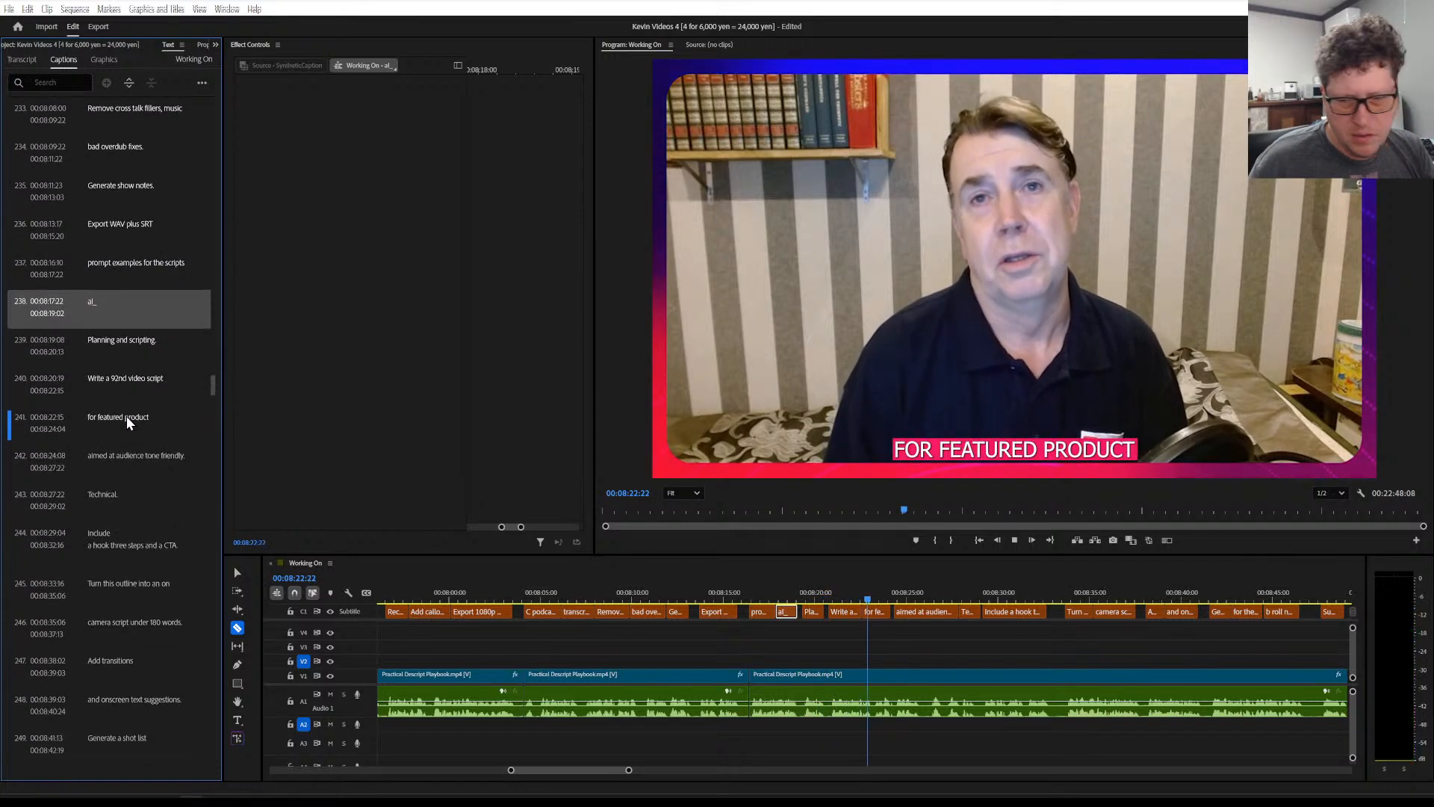
pyautogui.doubleClick(112, 380)
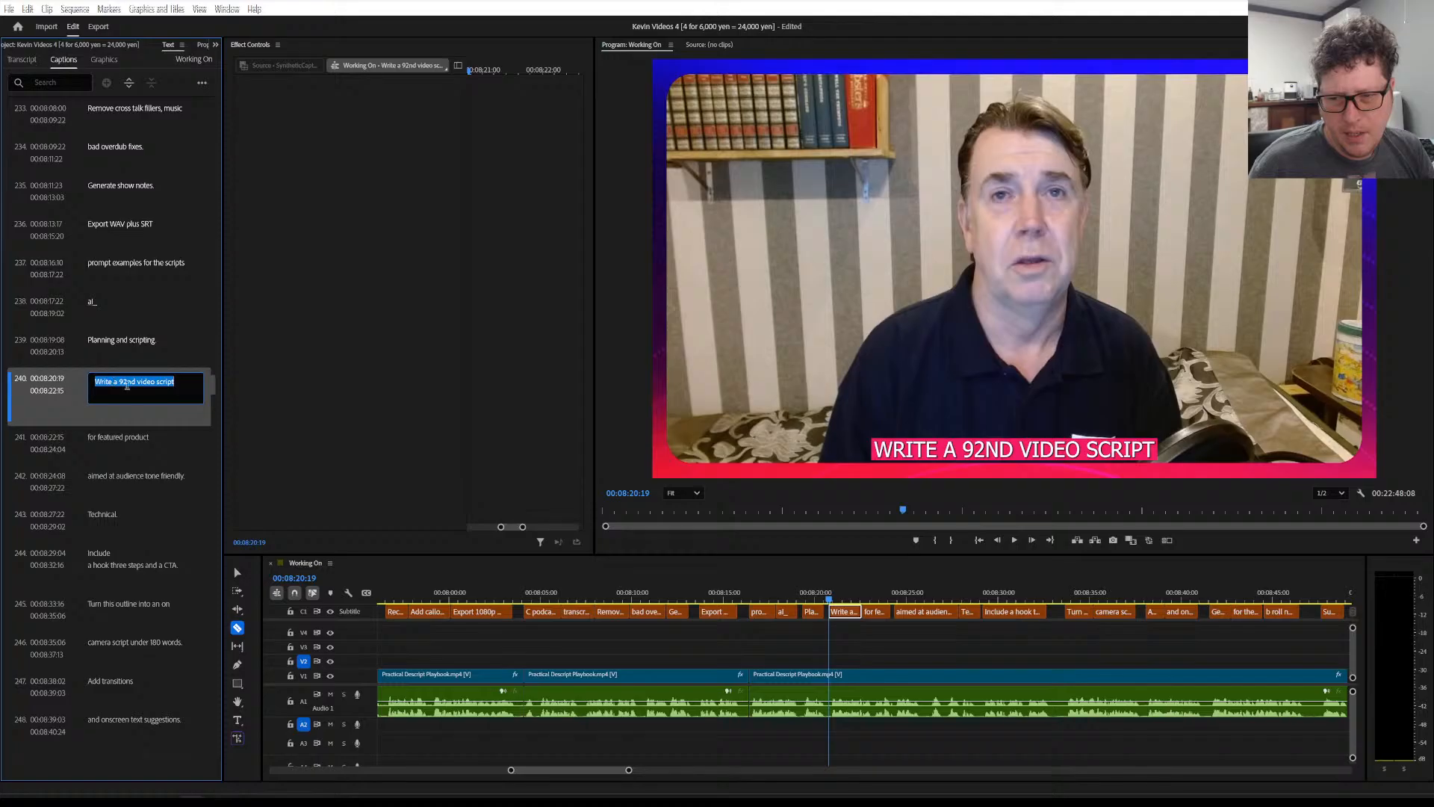
pyautogui.click(127, 382)
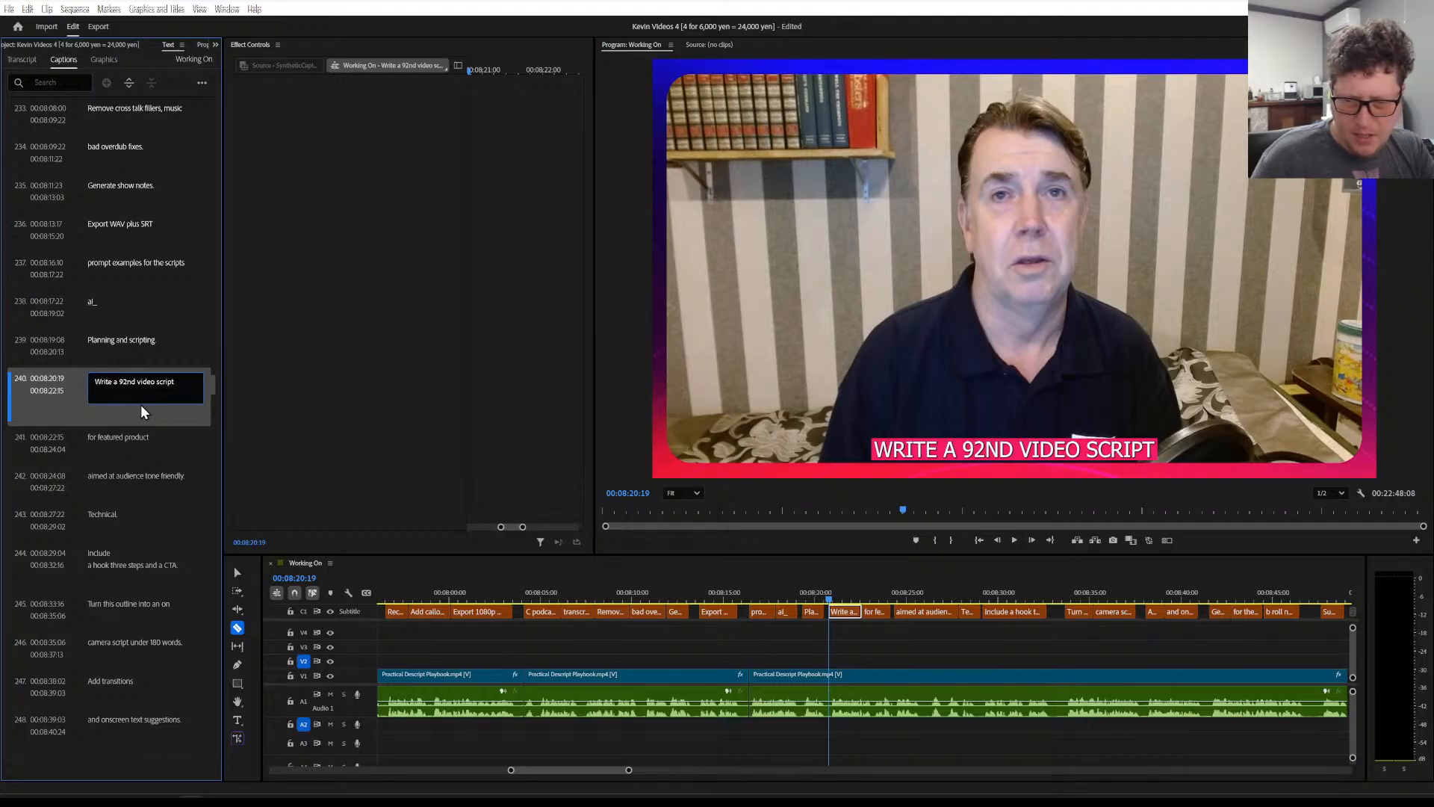
pyautogui.write('0')
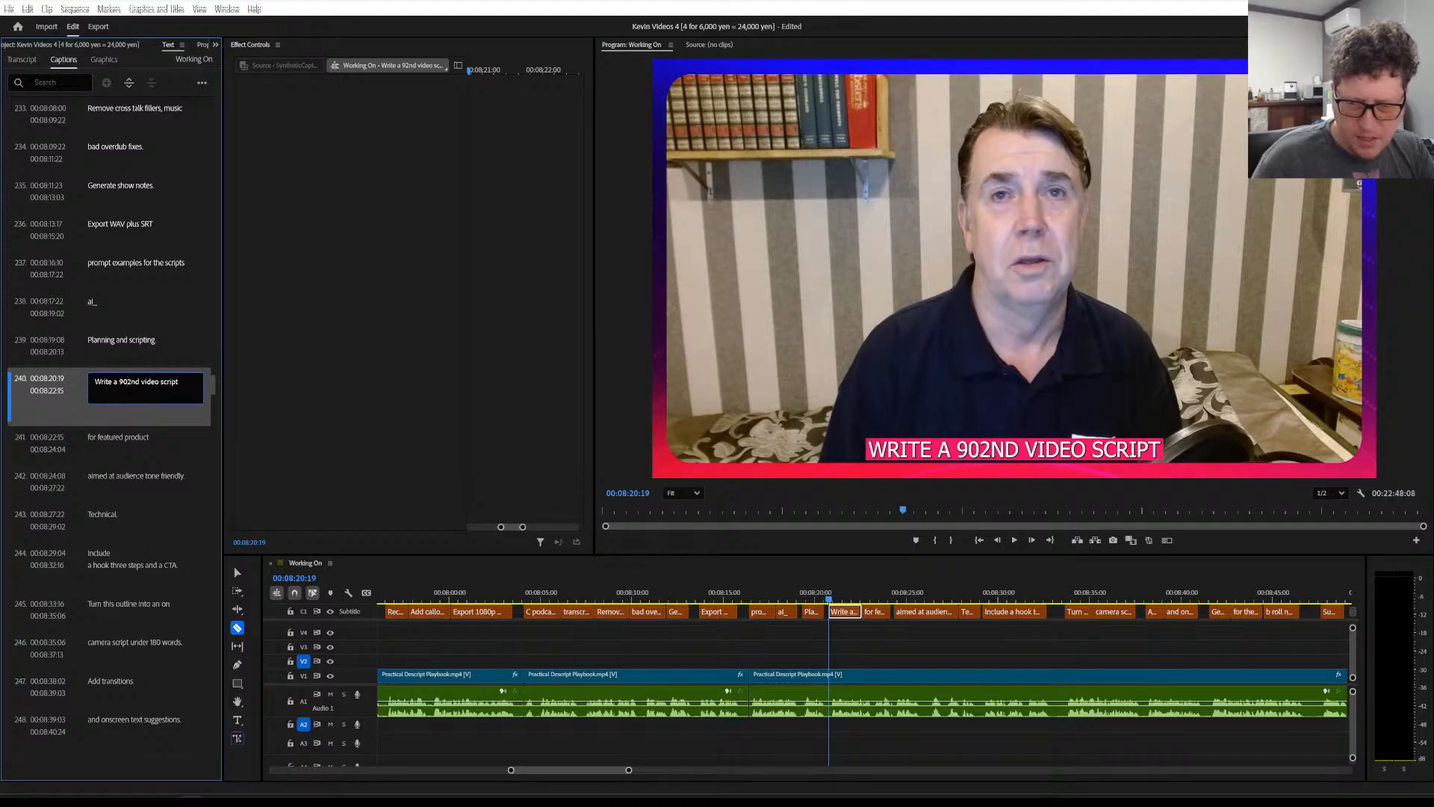
pyautogui.write(' seco')
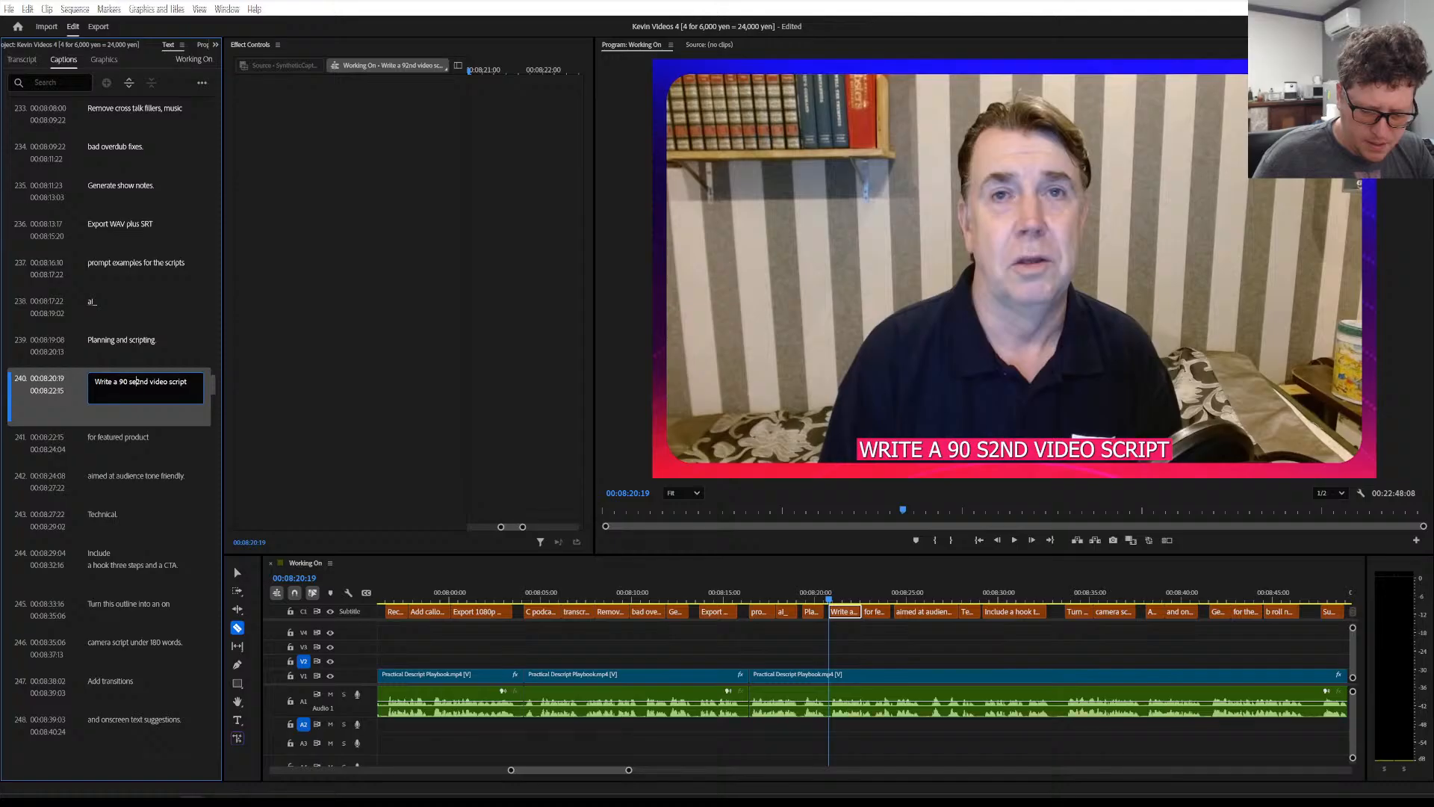
pyautogui.press('Delete')
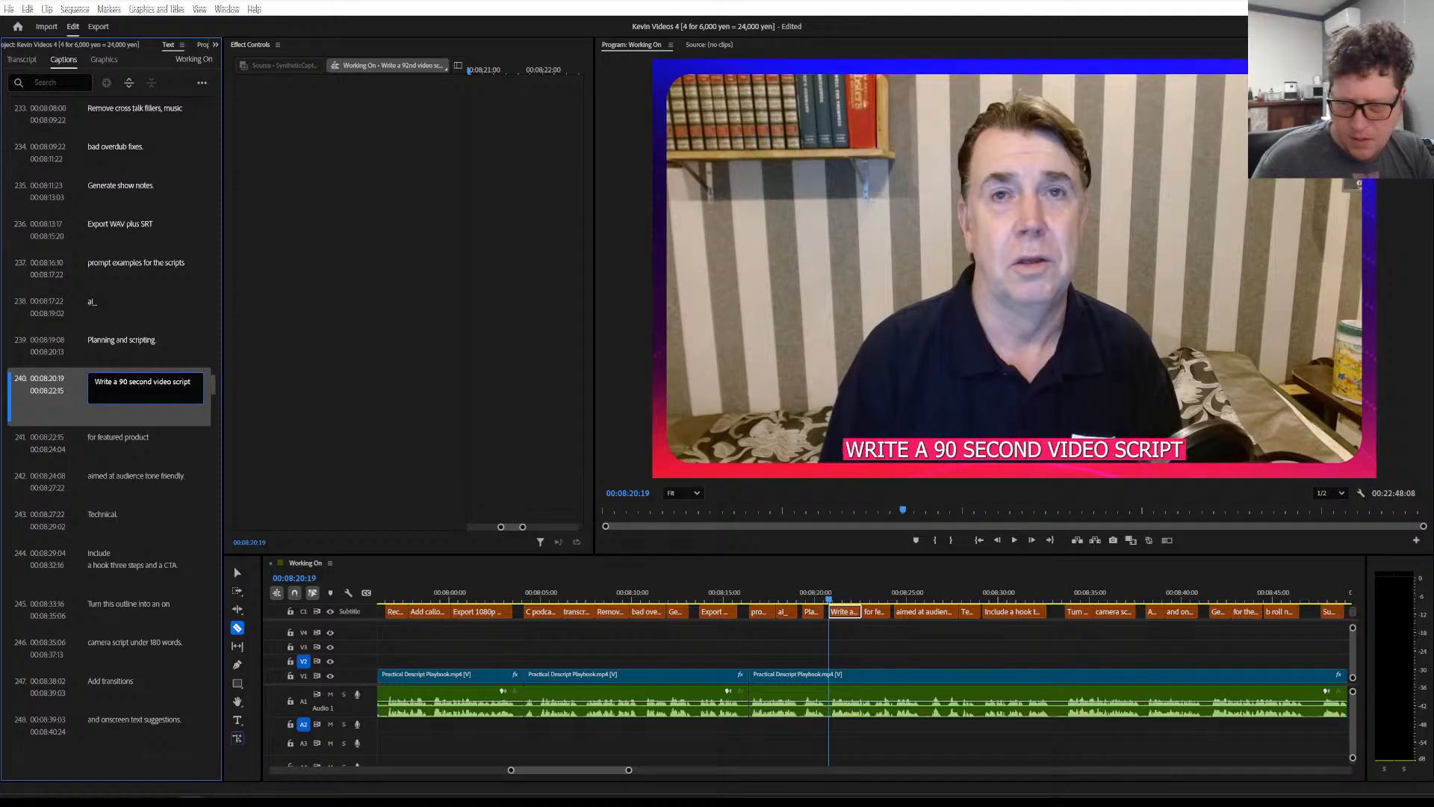
pyautogui.click(133, 441)
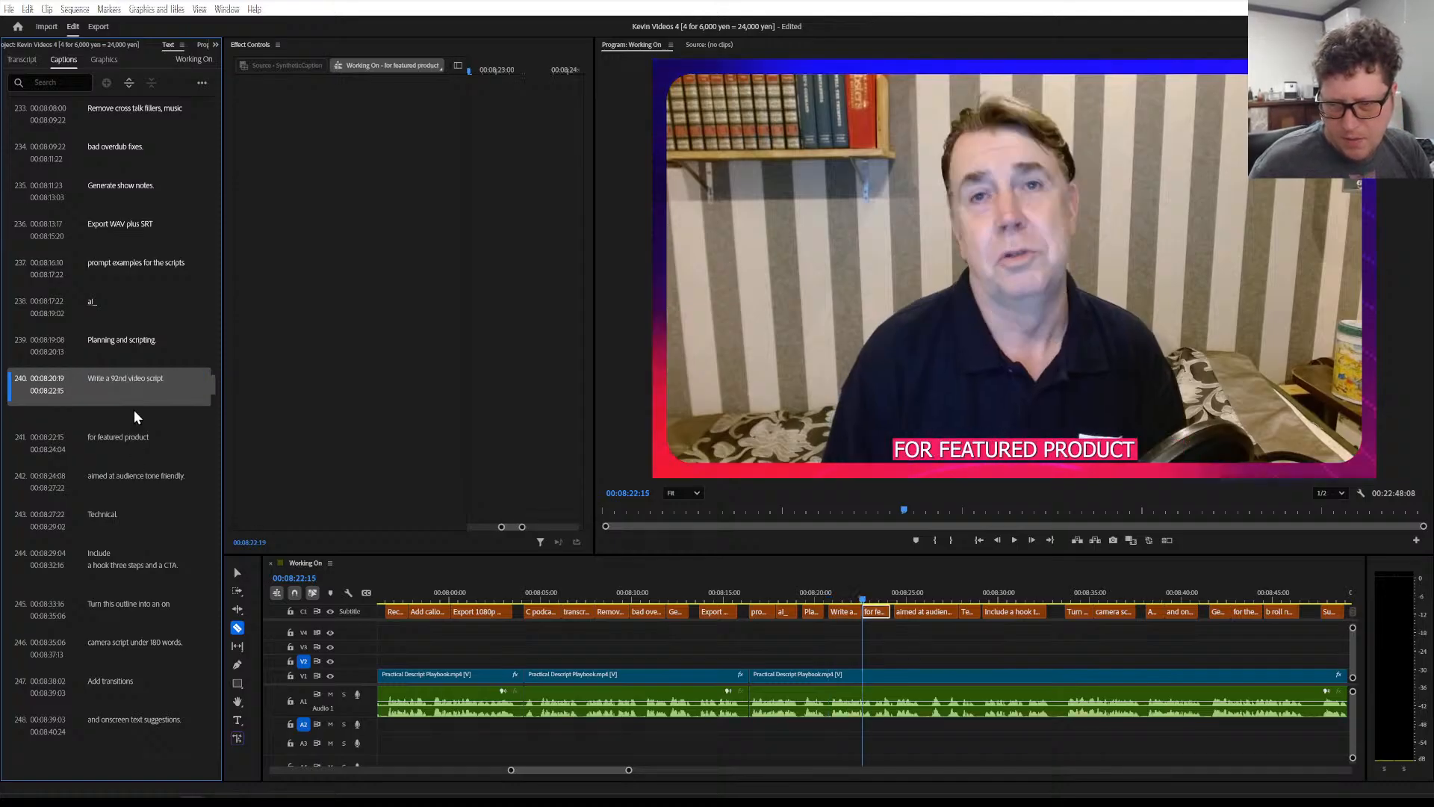
pyautogui.click(136, 381)
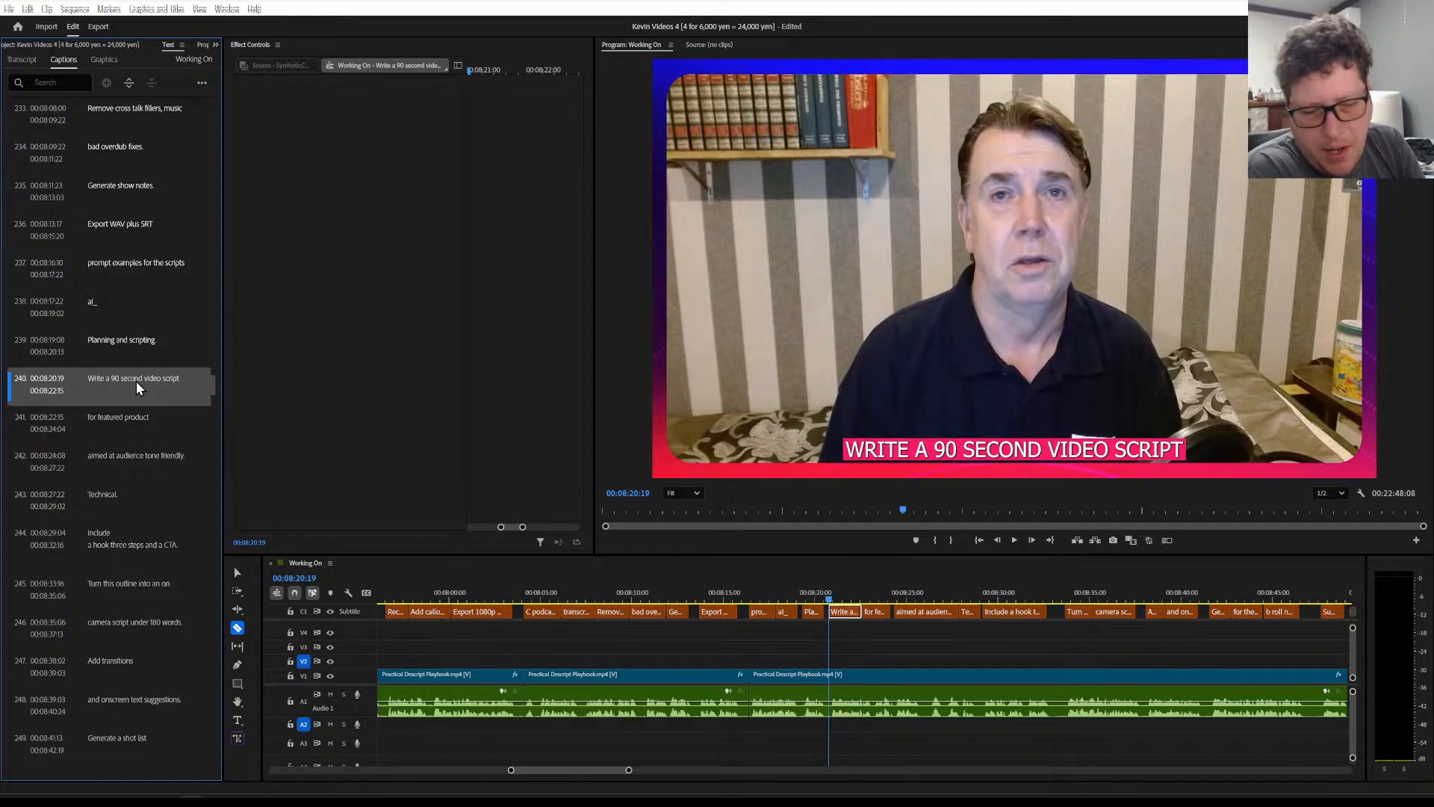
# Save the project
pyautogui.scroll(-4, 800, 653)
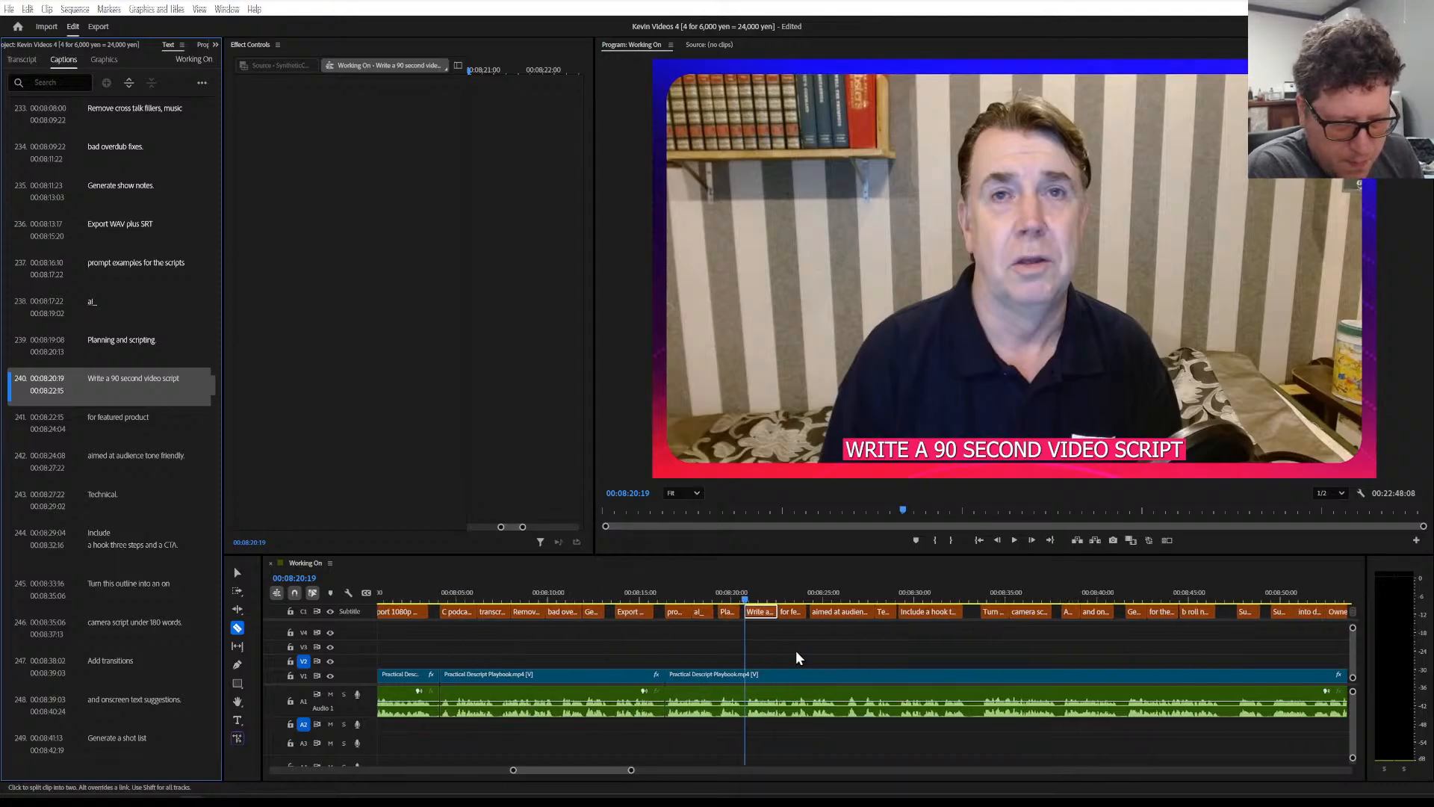
pyautogui.scroll(-2, 796, 654)
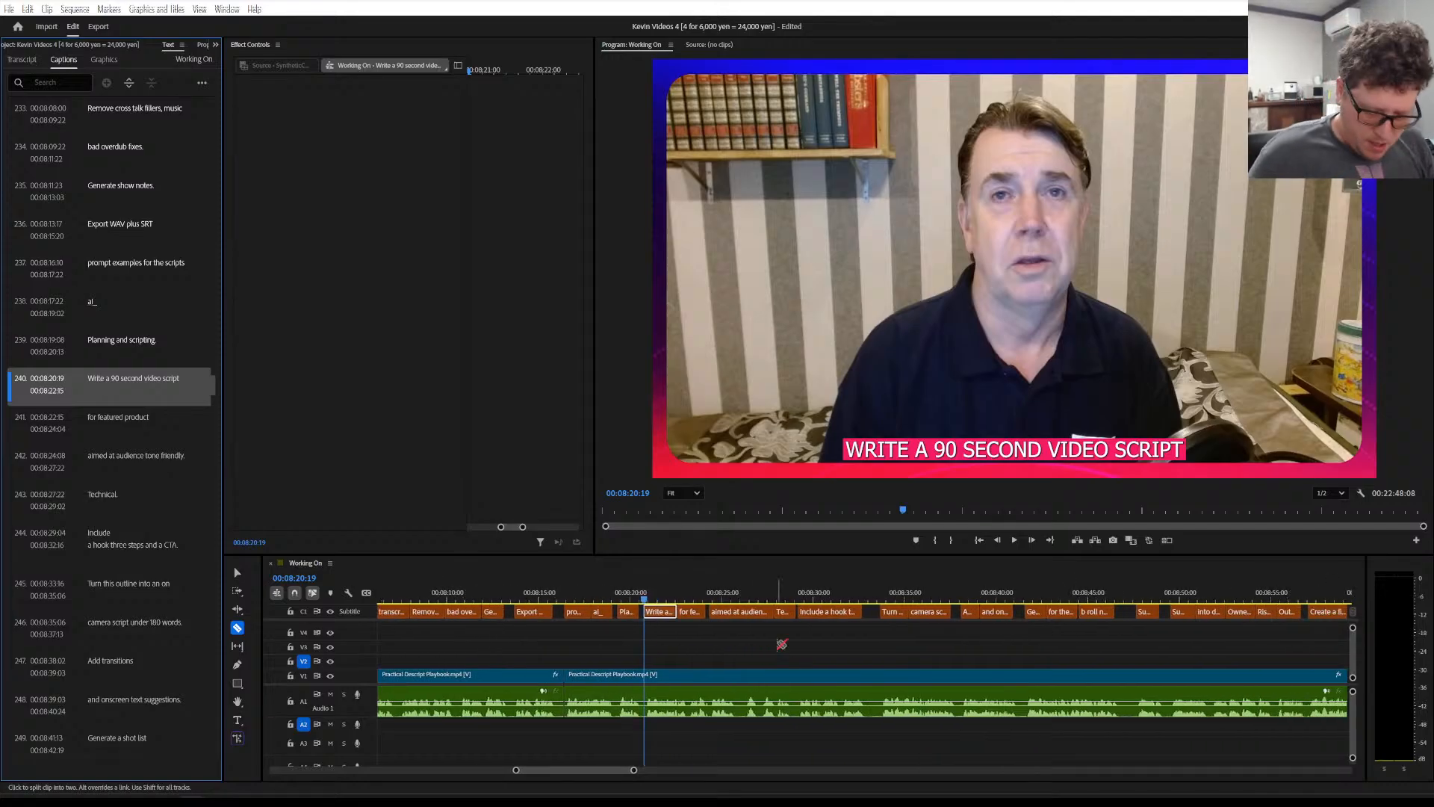
pyautogui.hotkey('ctrl', 's')
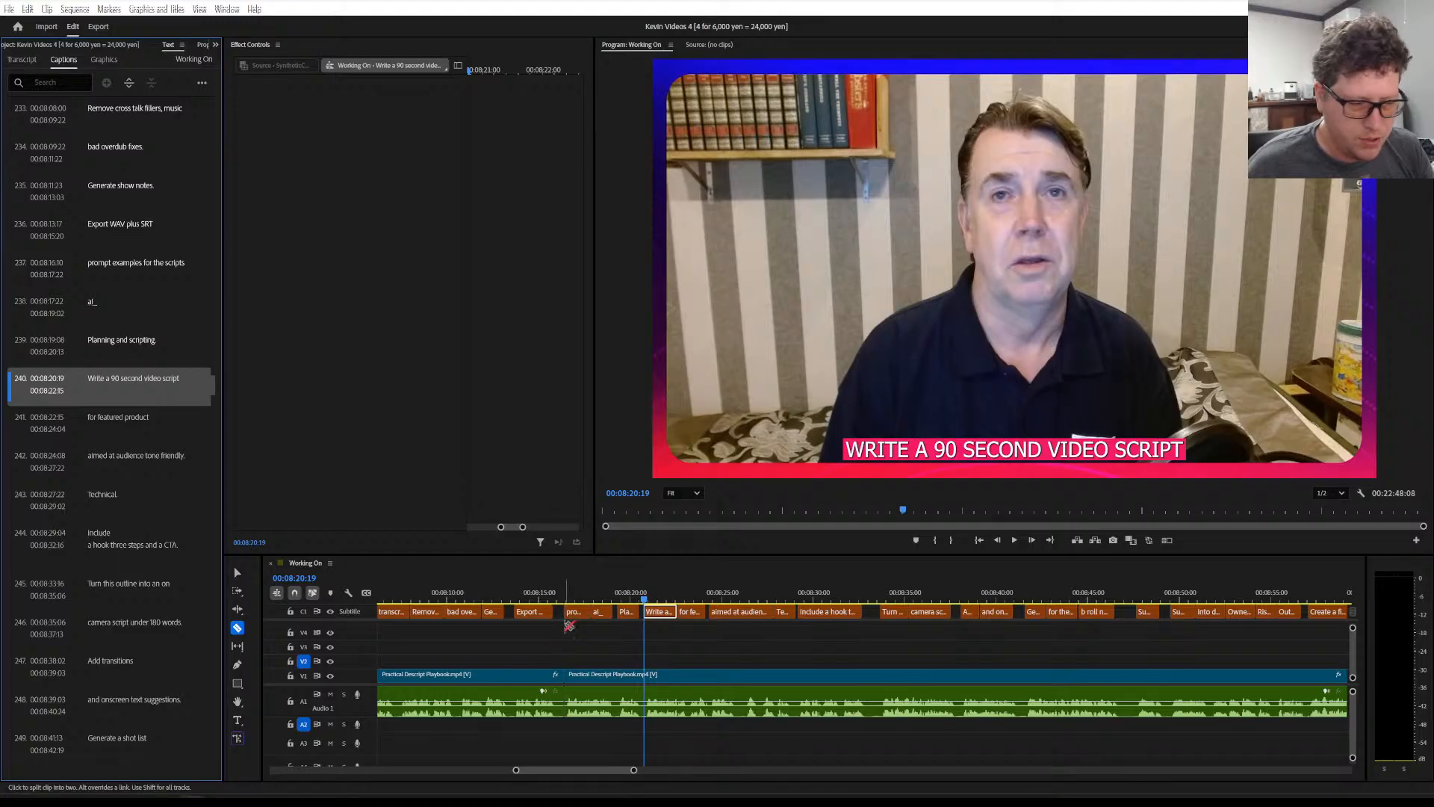
# Replay from "Planning and scripting" to "Technical." and split the "aimed at audience tone friendly." caption segment twice
pyautogui.click(628, 604)
pyautogui.press('space')
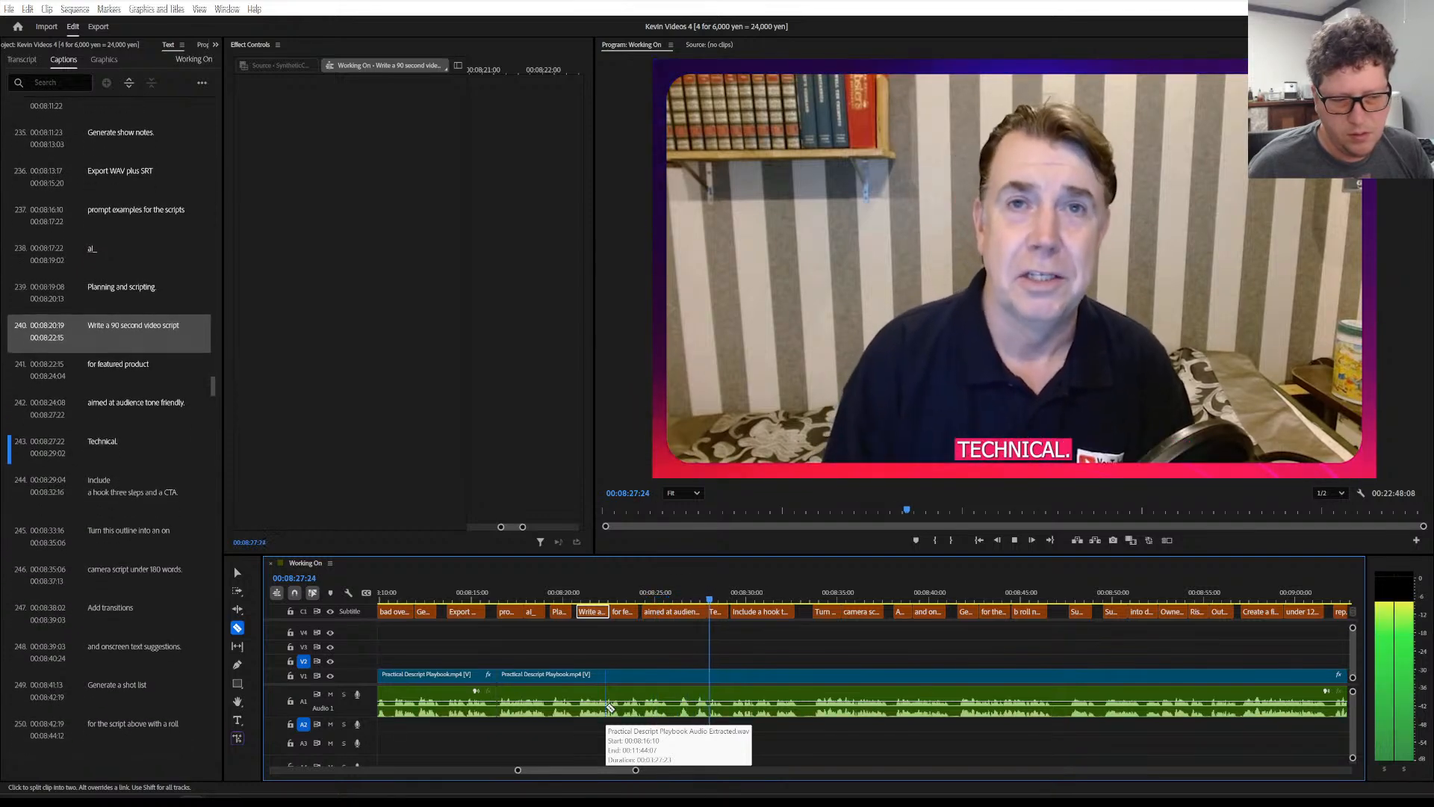
pyautogui.press('space')
pyautogui.click(143, 380)
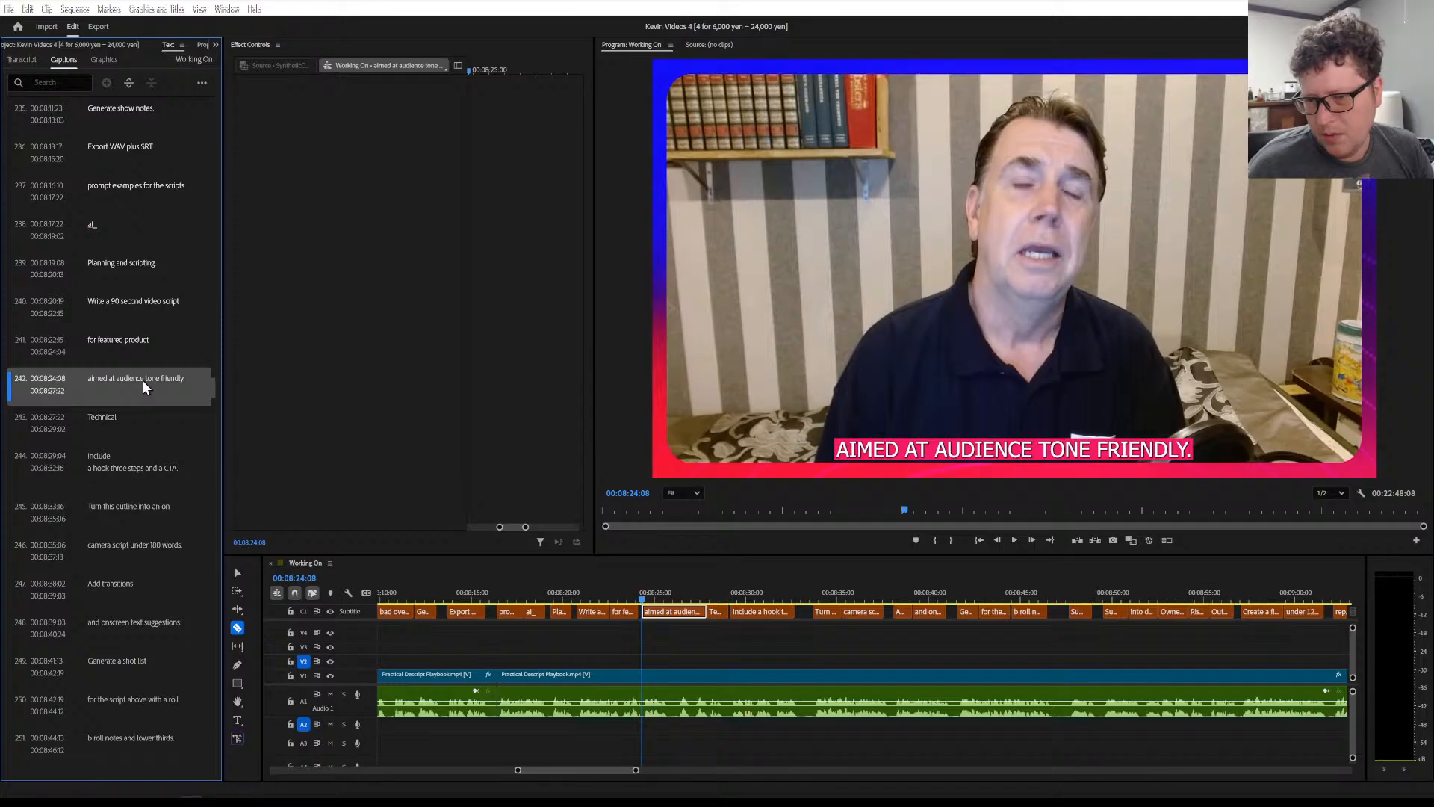
pyautogui.click(127, 82)
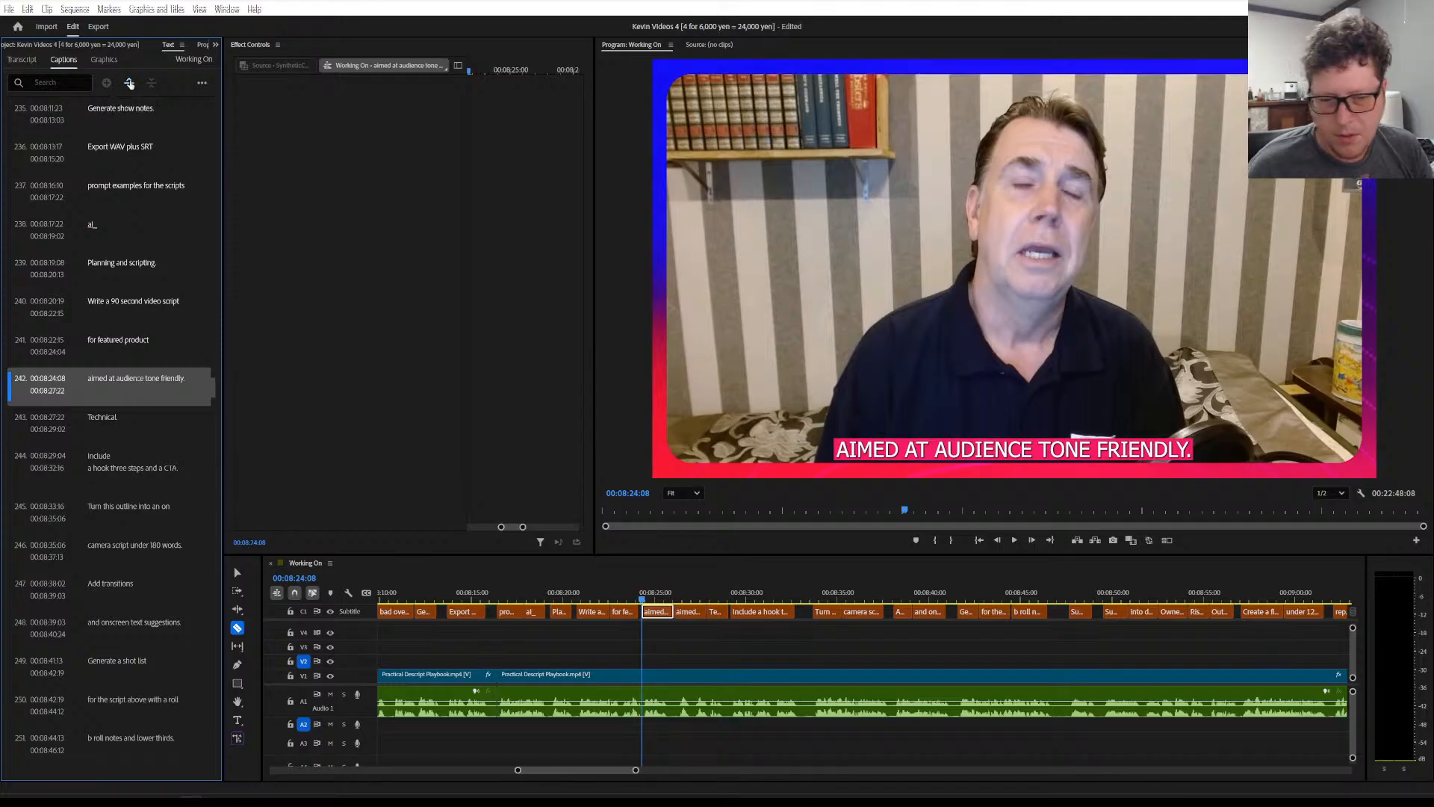
pyautogui.click(128, 83)
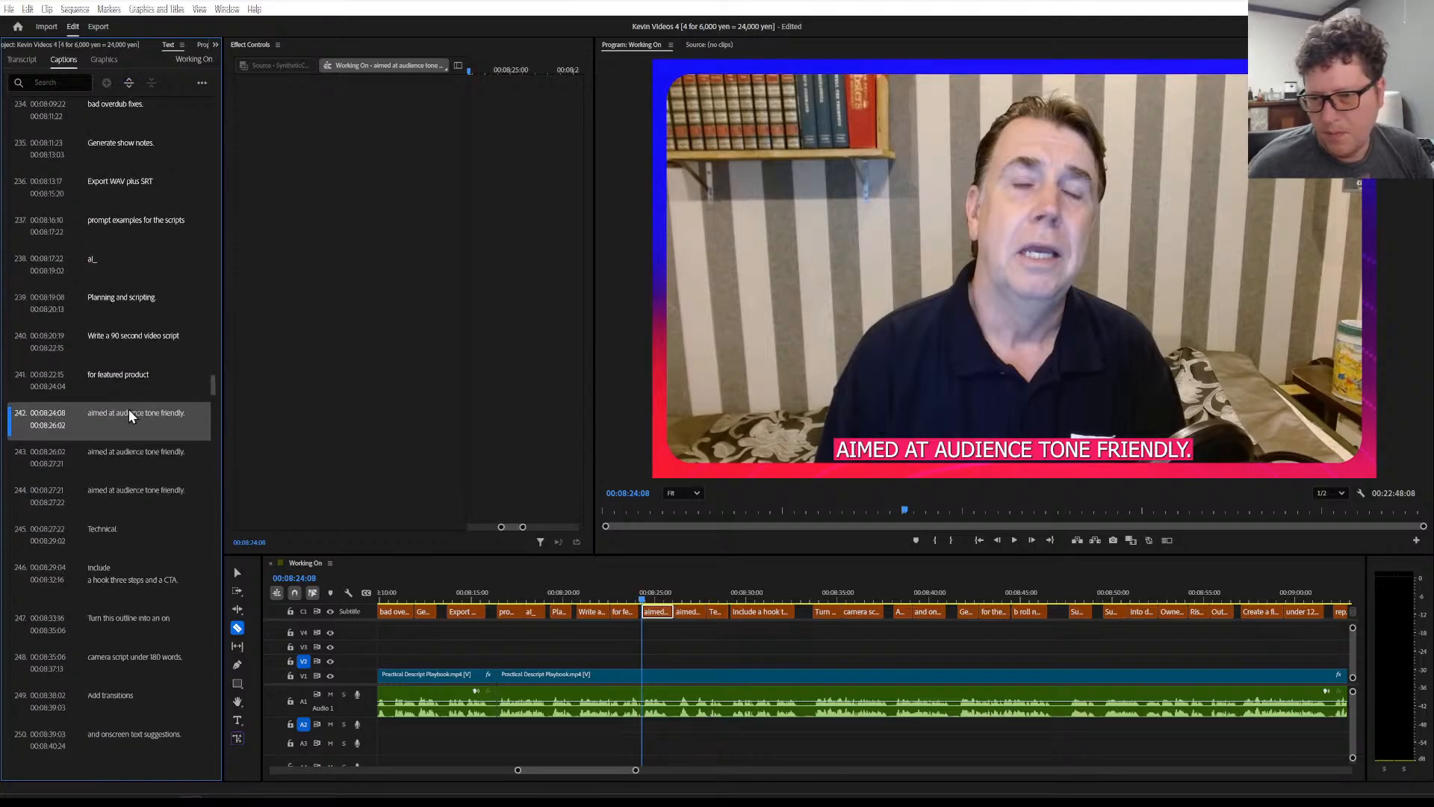
# Shorten the first piece of the split caption to "aimed at audience"
pyautogui.doubleClick(128, 414)
pyautogui.click(155, 416)
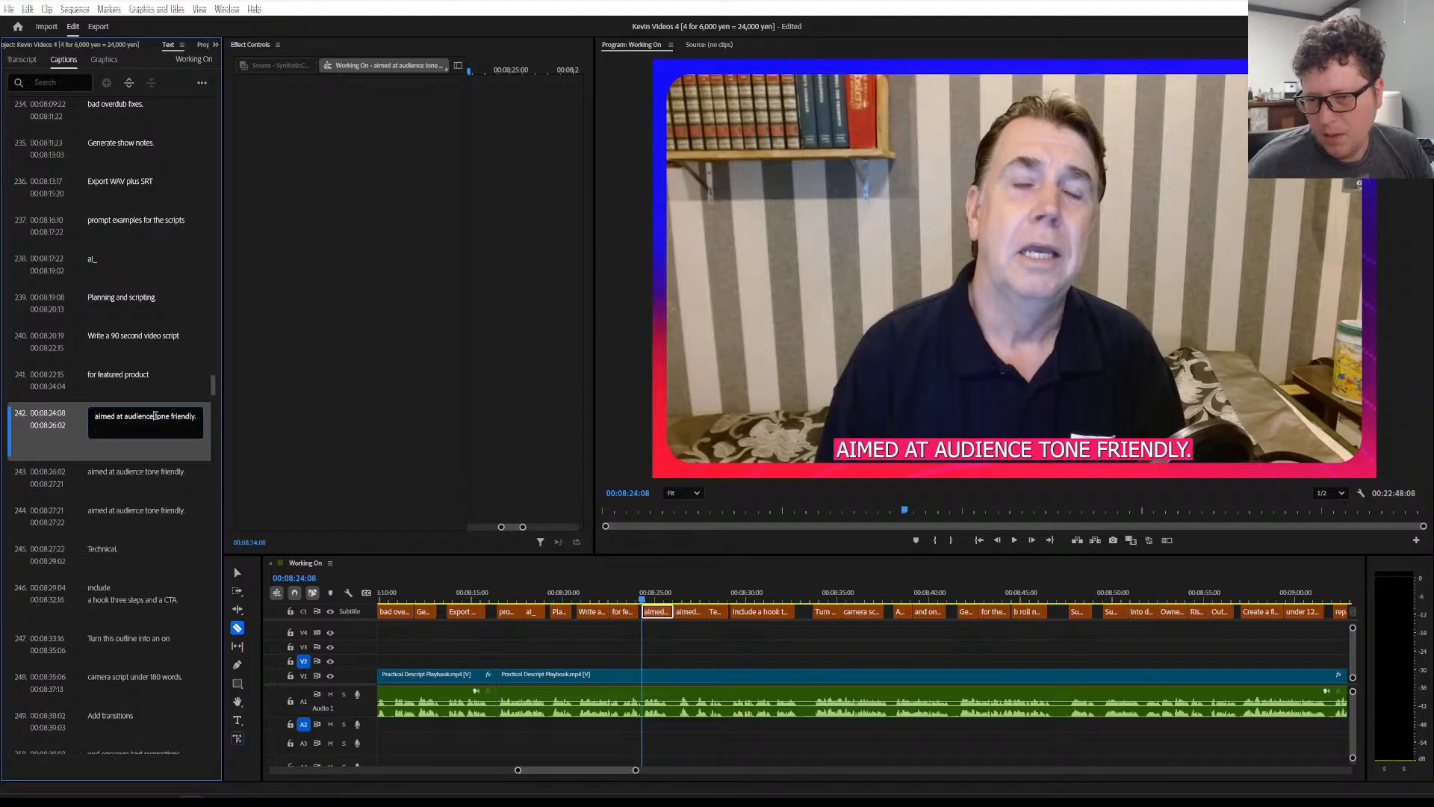
pyautogui.press('Delete')
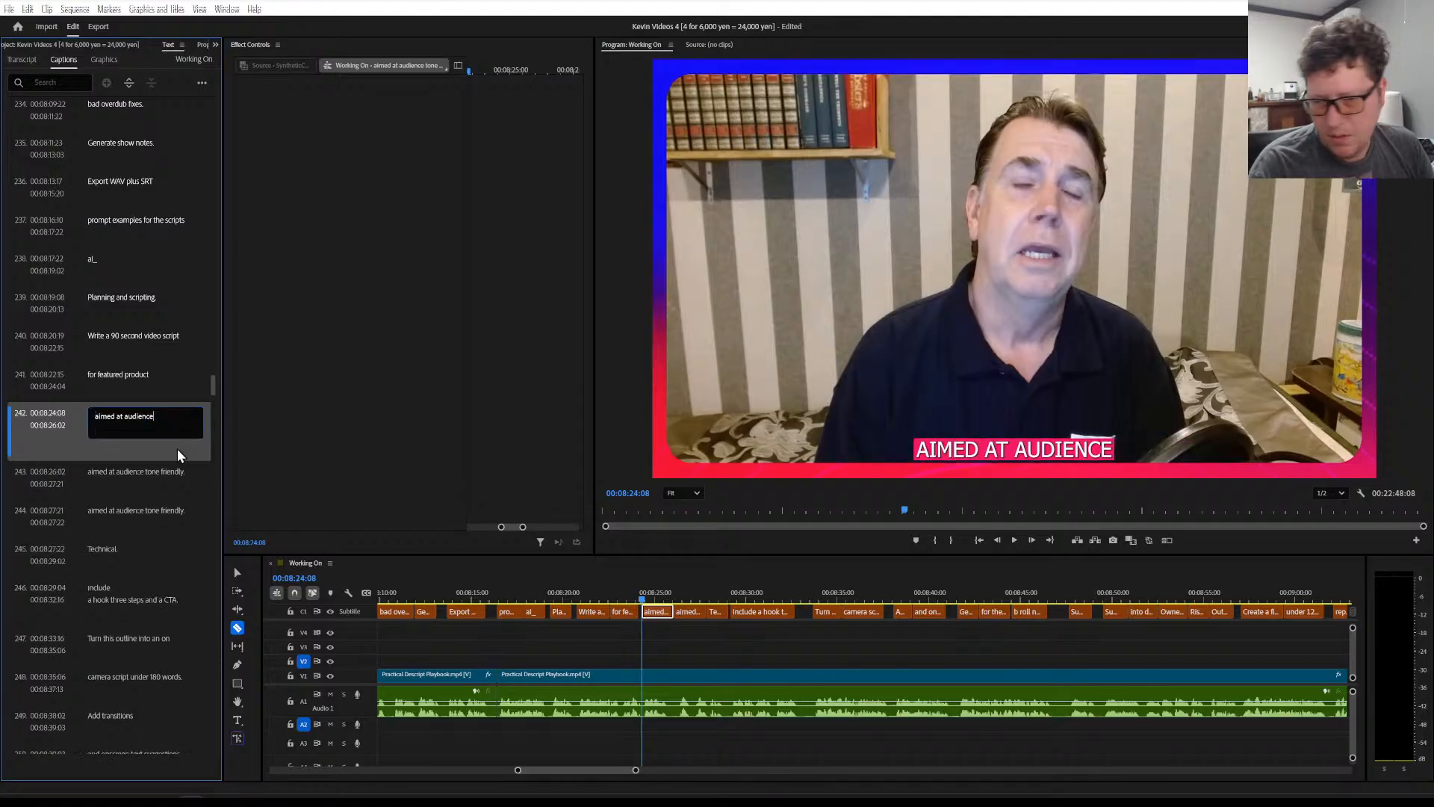
# Remove the opening words from the second piece of the split caption, leaving "tone friendly."
pyautogui.doubleClick(159, 471)
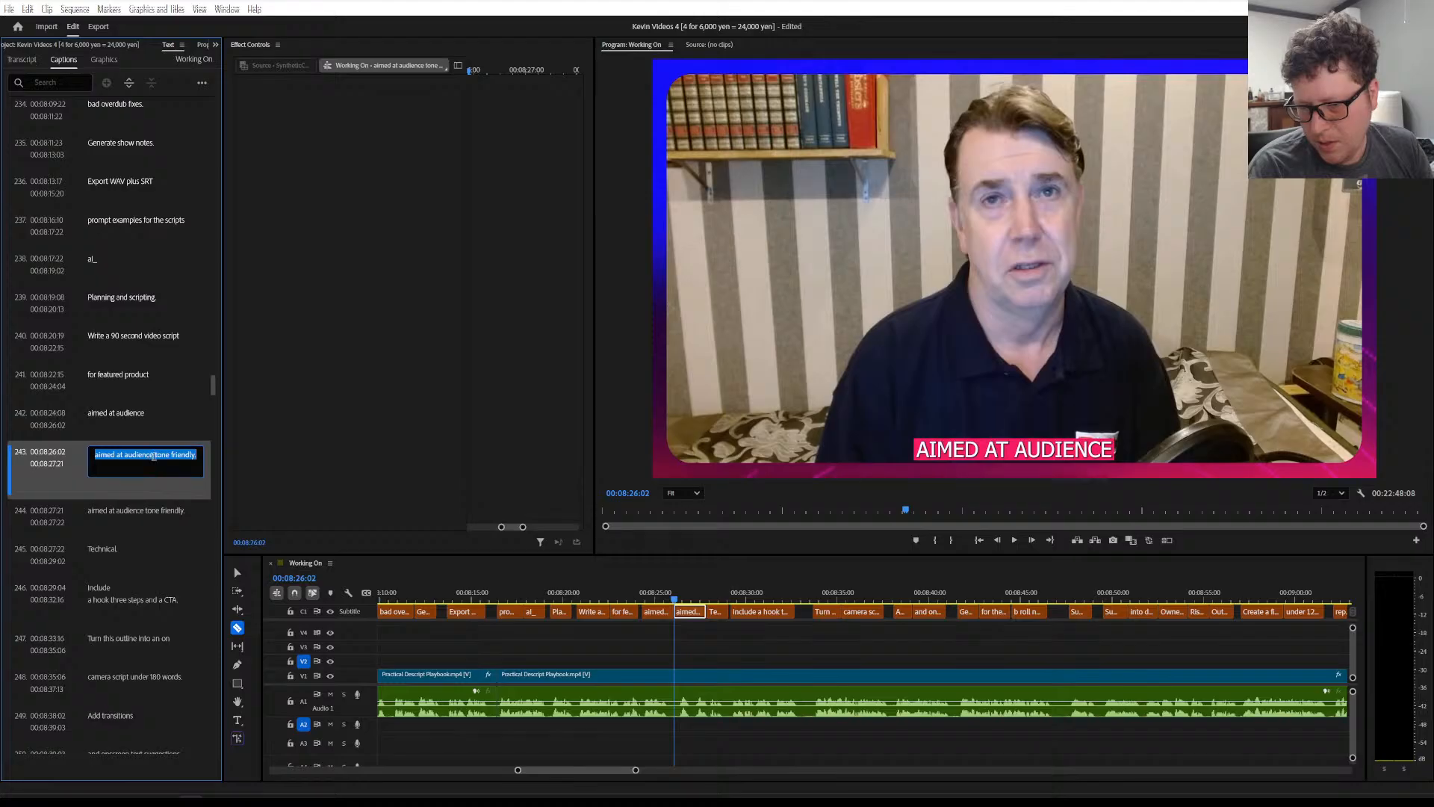
pyautogui.click(155, 456)
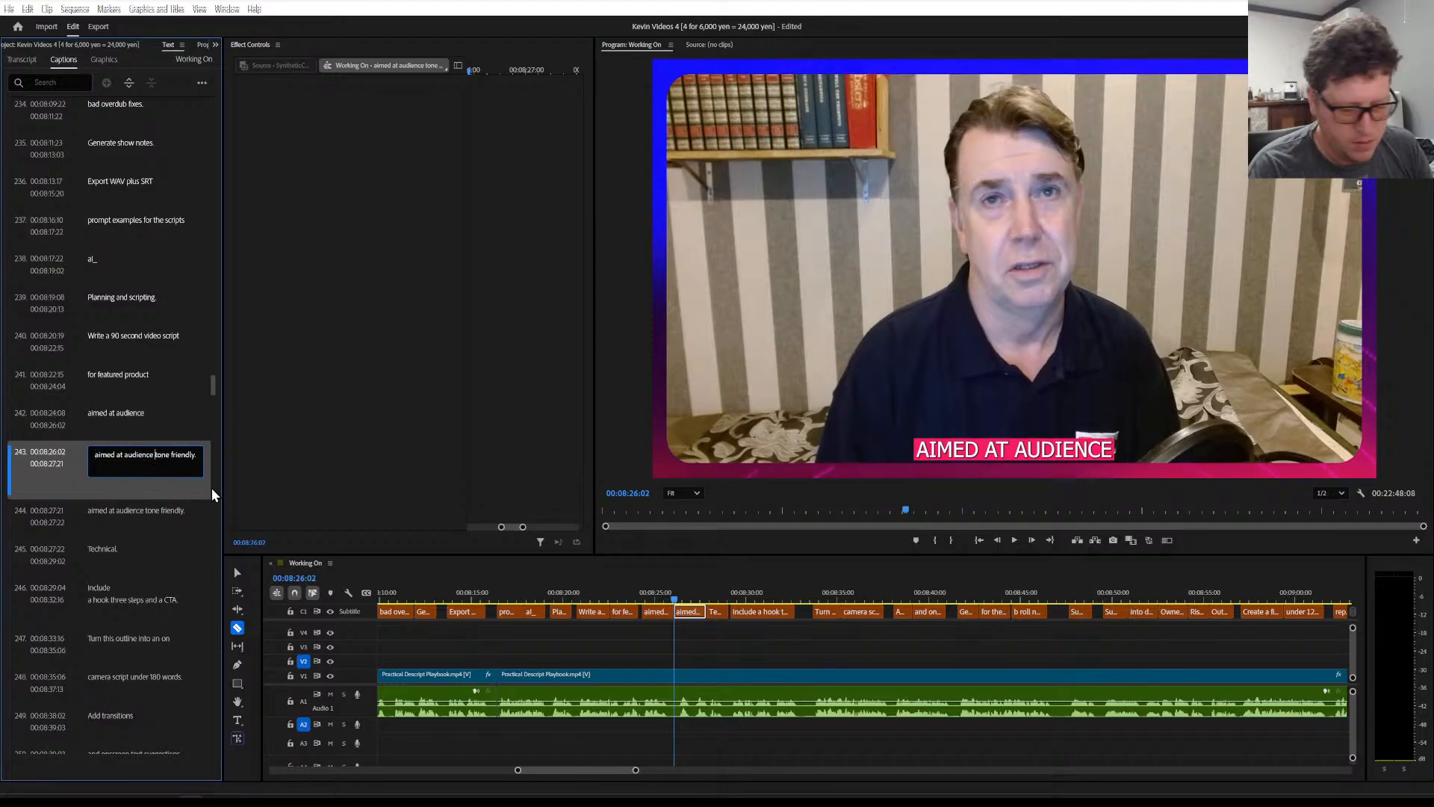
pyautogui.press('BackSpace')
pyautogui.press('BackSpace')
pyautogui.press('BackSpace')
pyautogui.press('BackSpace')
pyautogui.press('BackSpace')
pyautogui.press('BackSpace')
pyautogui.press('BackSpace')
pyautogui.press('BackSpace')
pyautogui.press('BackSpace')
pyautogui.press('BackSpace')
pyautogui.press('BackSpace')
pyautogui.press('BackSpace')
pyautogui.press('BackSpace')
pyautogui.press('BackSpace')
pyautogui.press('BackSpace')
pyautogui.press('BackSpace')
pyautogui.press('BackSpace')
pyautogui.press('BackSpace')
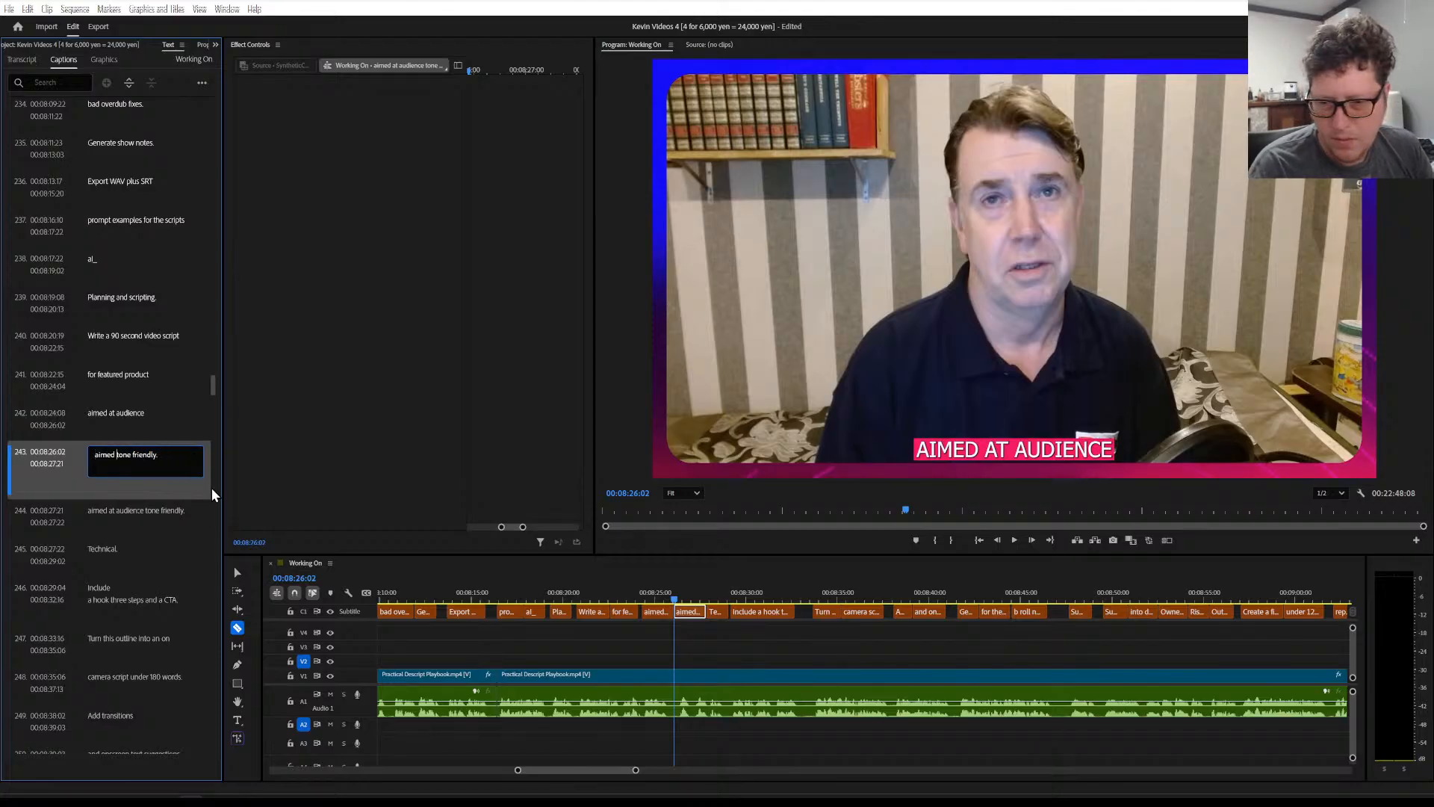
pyautogui.click(173, 514)
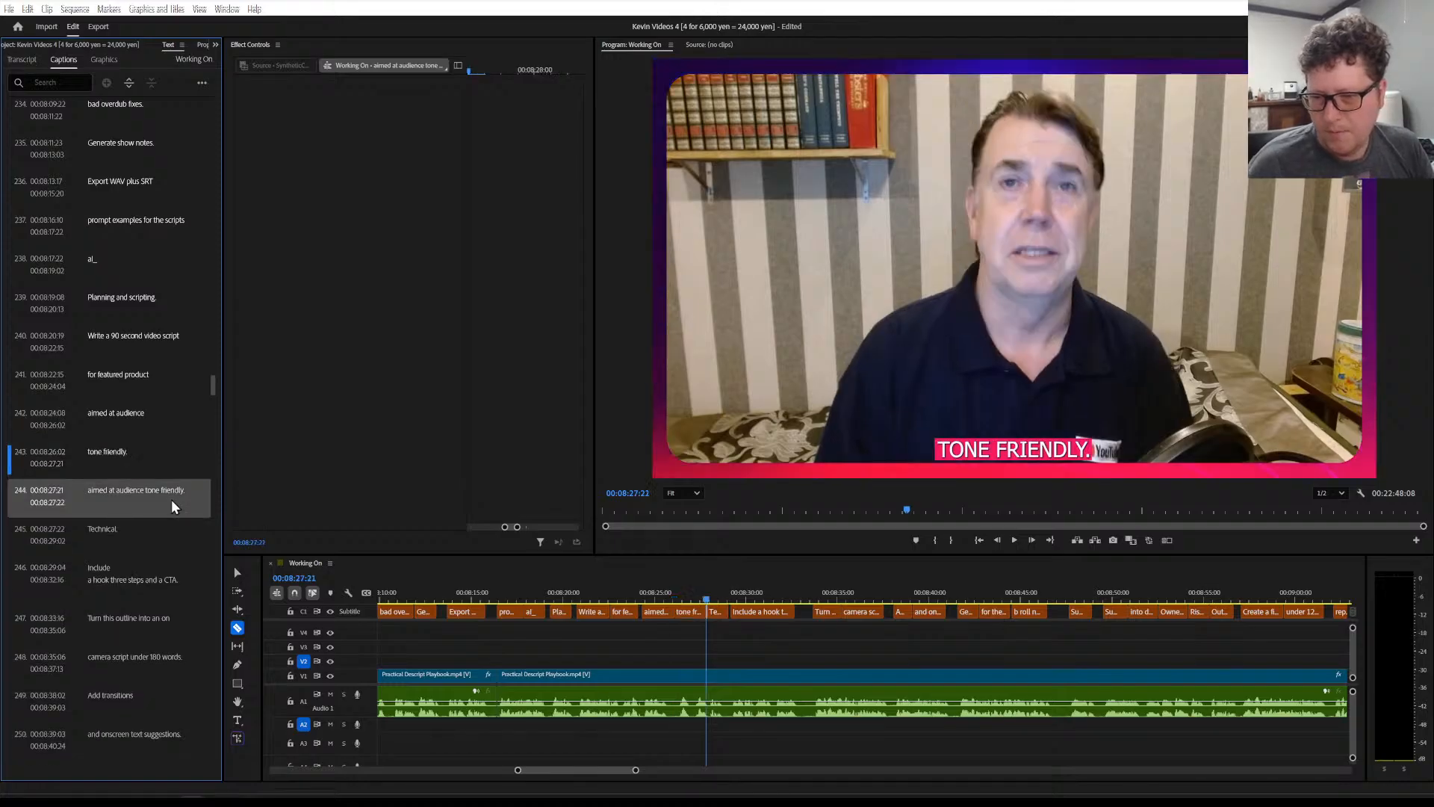
# Replay the section from "aimed at audience" through "Include a hook three steps and a CTA." to check the split captions' timing
pyautogui.click(168, 417)
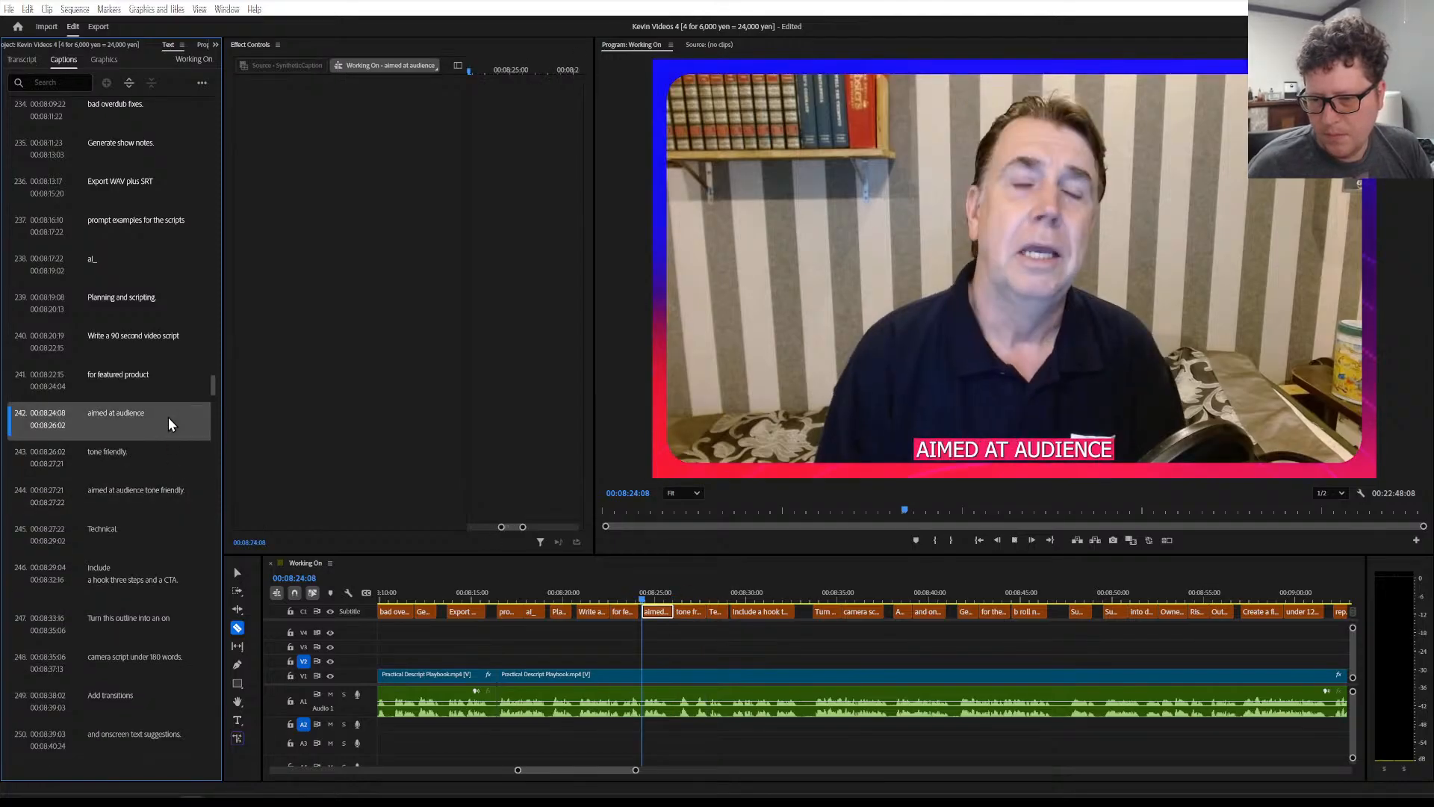
pyautogui.press('space')
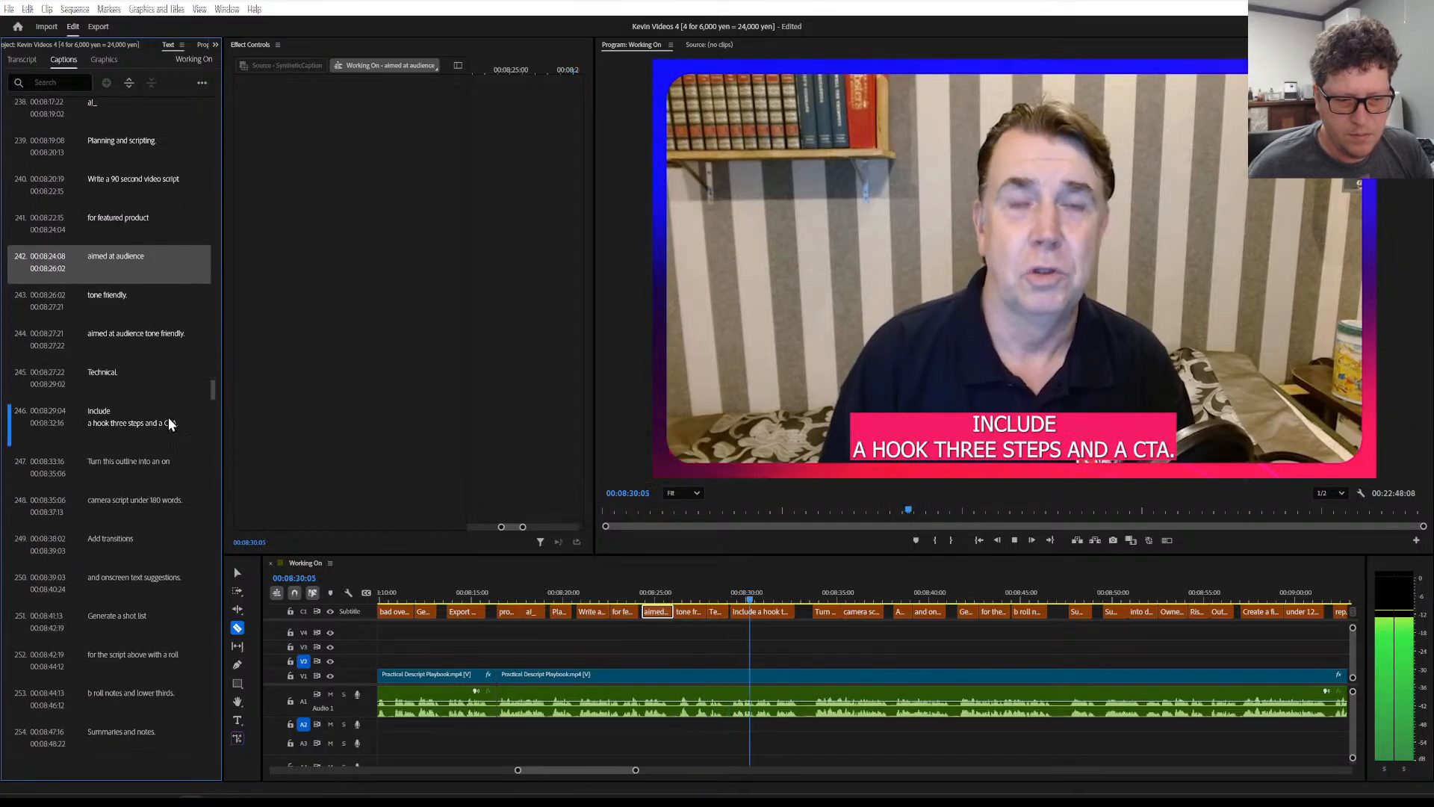
pyautogui.press('space')
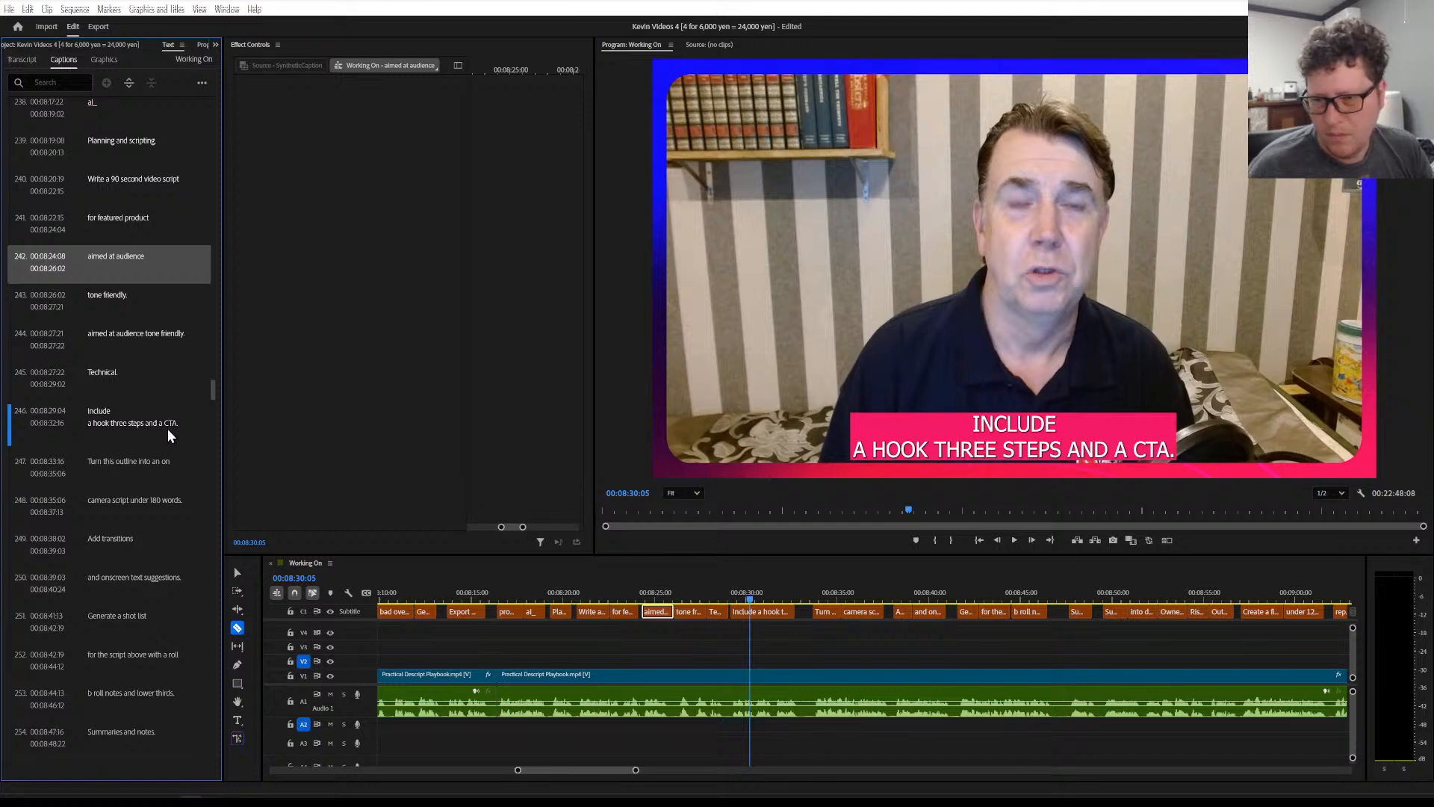
pyautogui.click(158, 340)
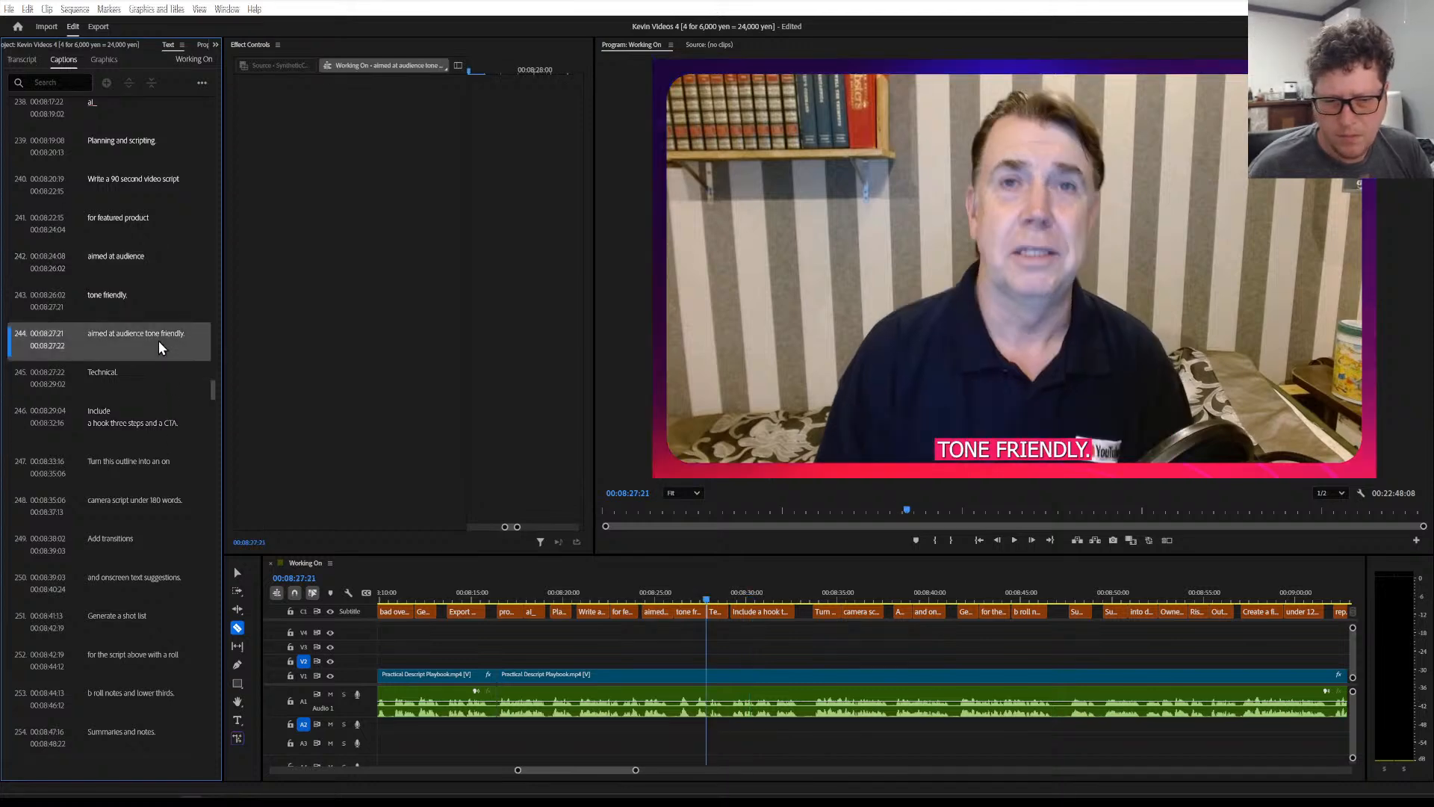
pyautogui.press('space')
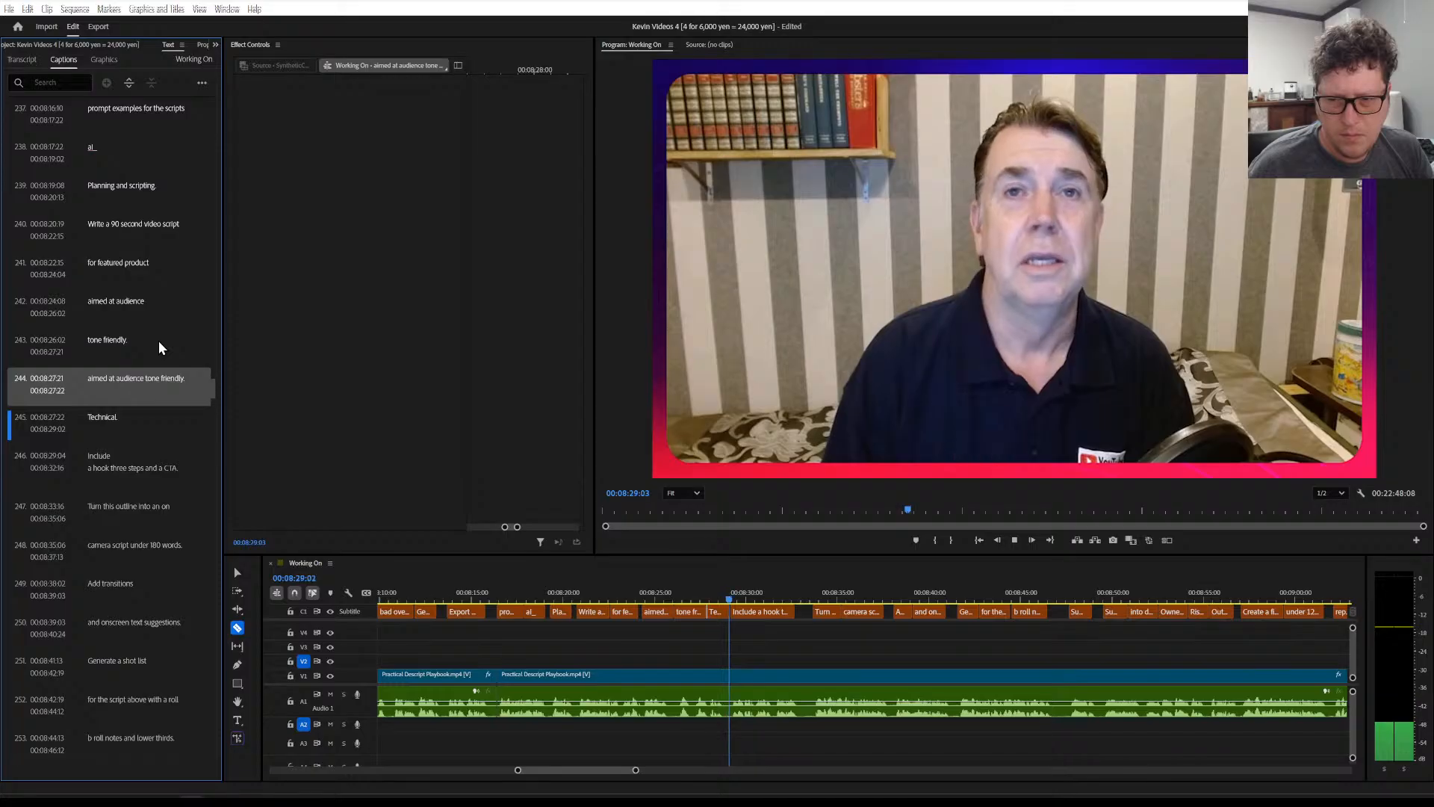
pyautogui.press('space')
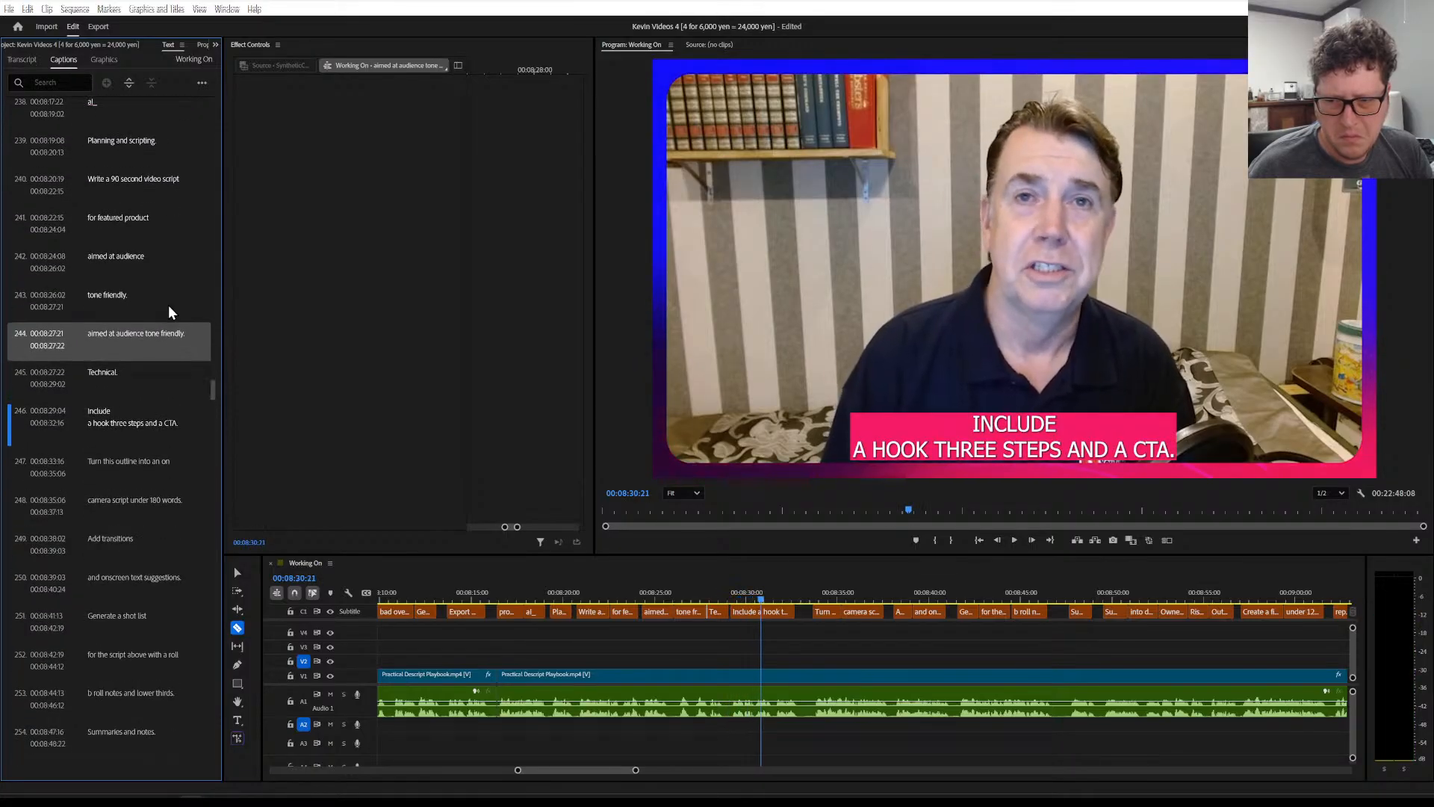
pyautogui.click(163, 259)
pyautogui.press('space')
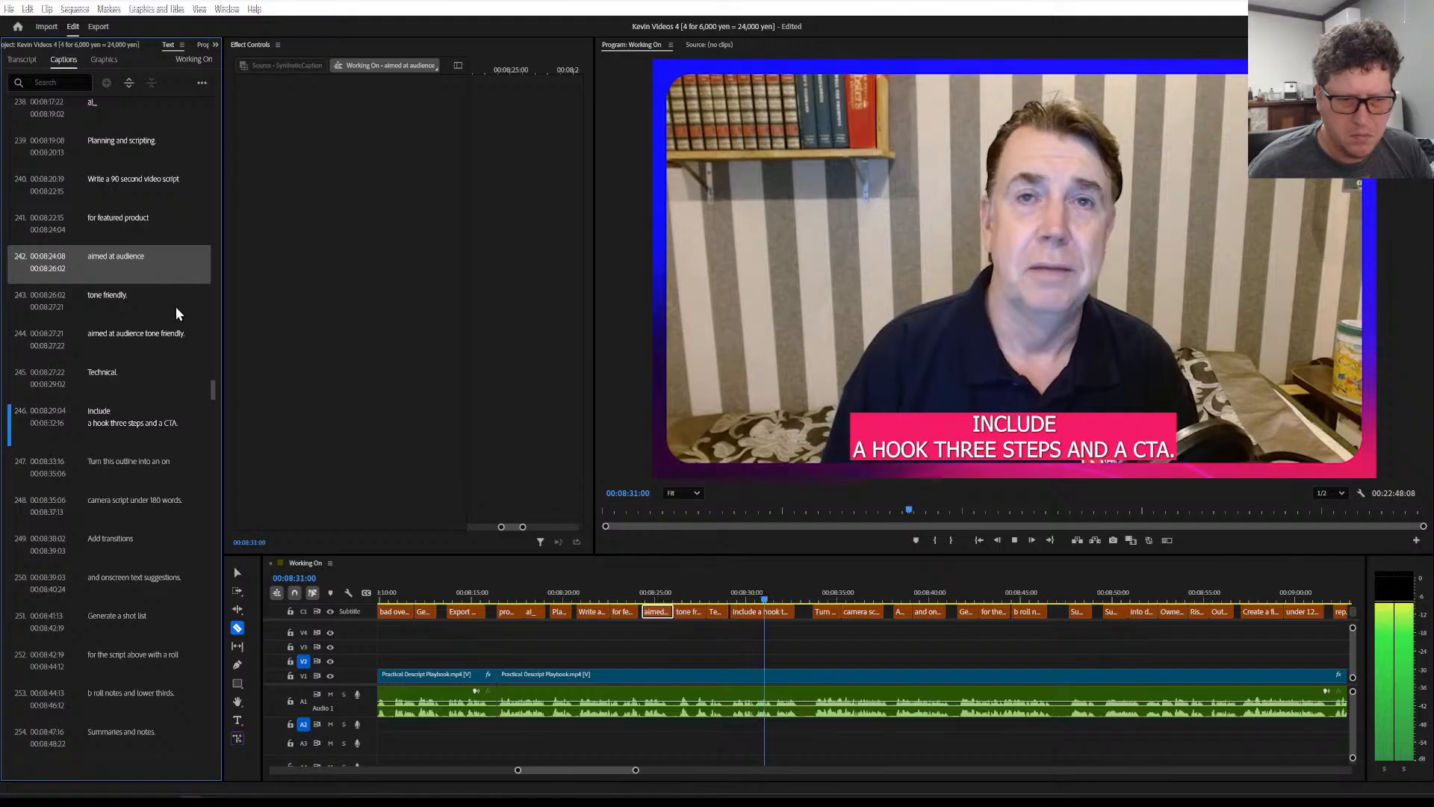
pyautogui.press('space')
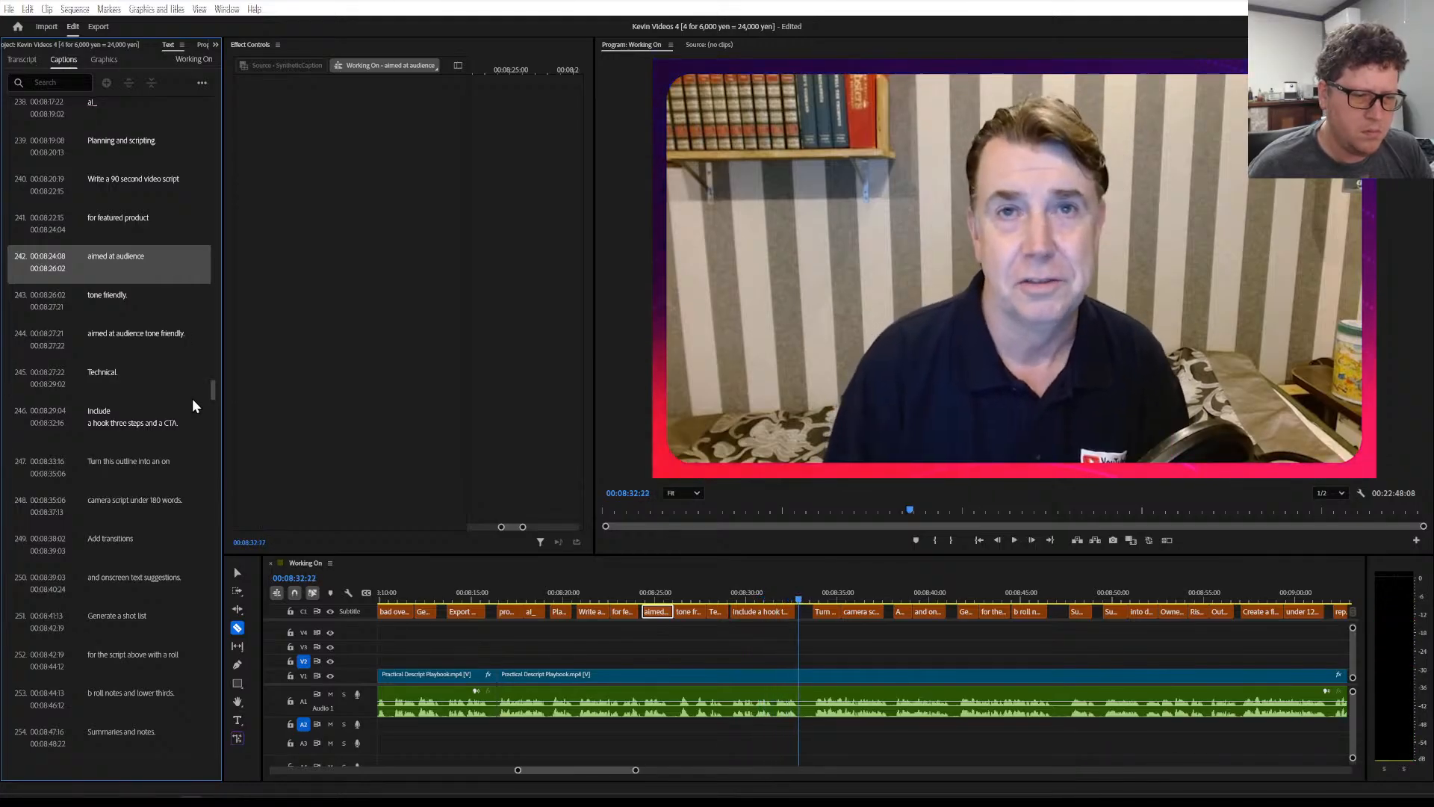
# Replay the captions up to "Generate a shot list" and cut the clip just before "Turn this outline into an on"
pyautogui.press('space')
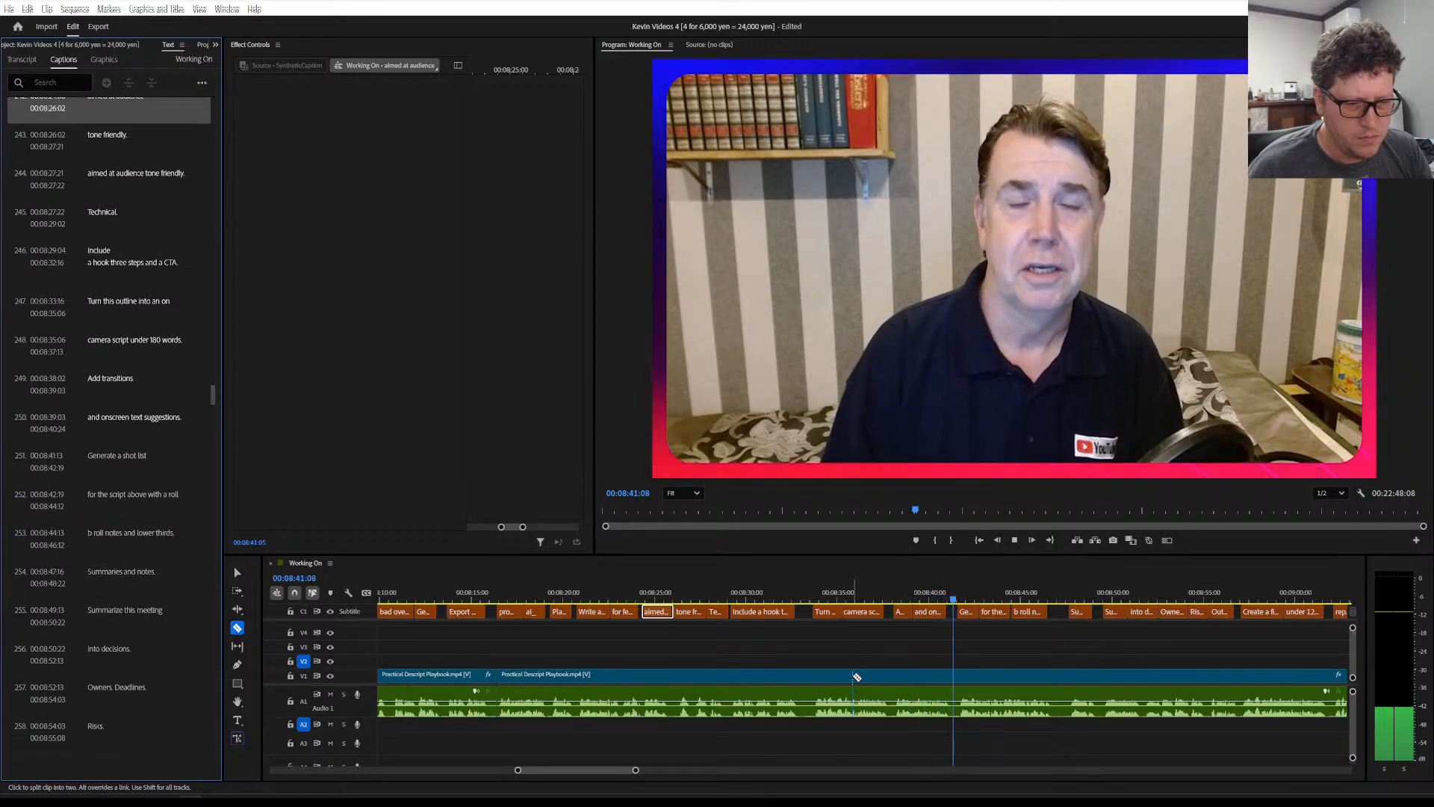
pyautogui.press('space')
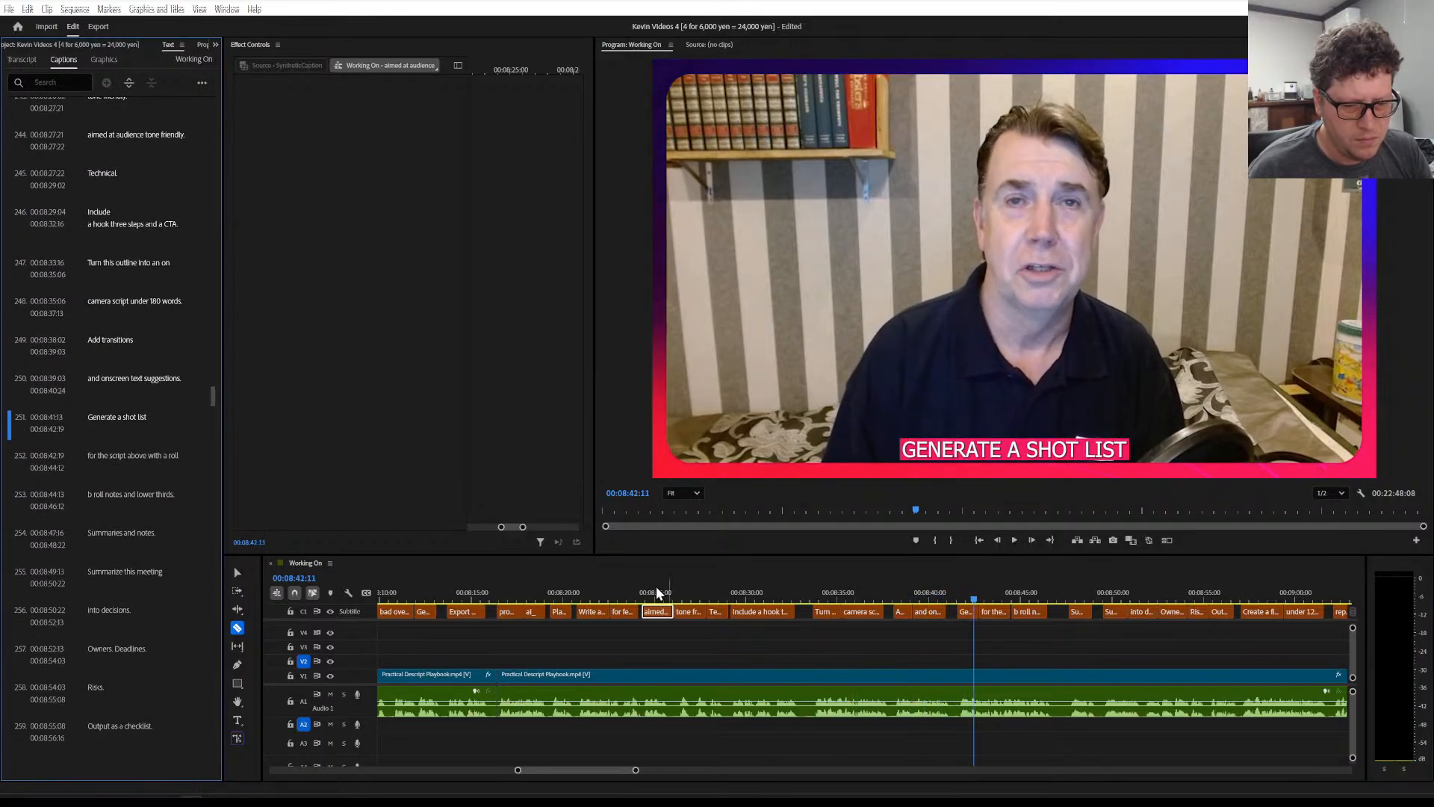
pyautogui.click(531, 590)
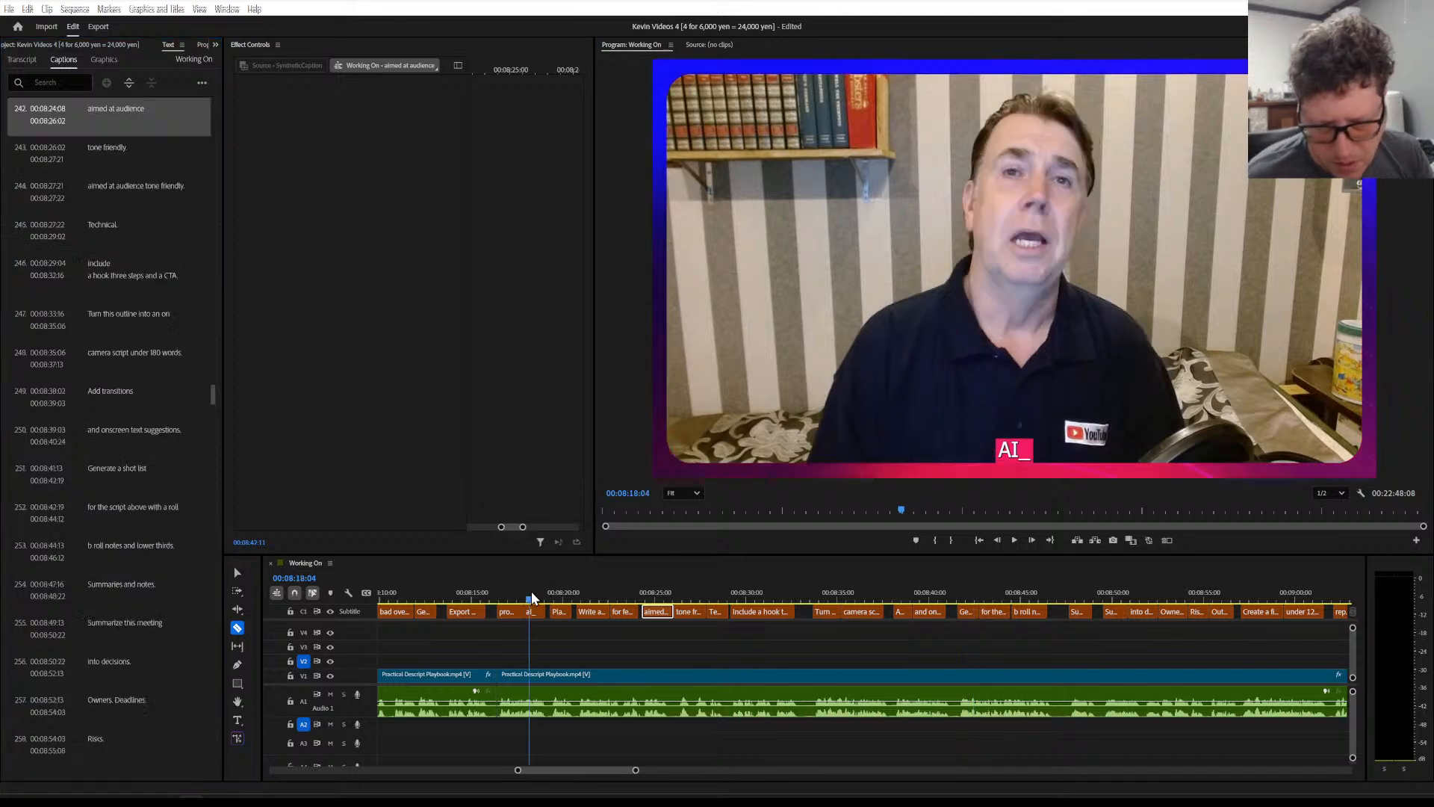
pyautogui.press('space')
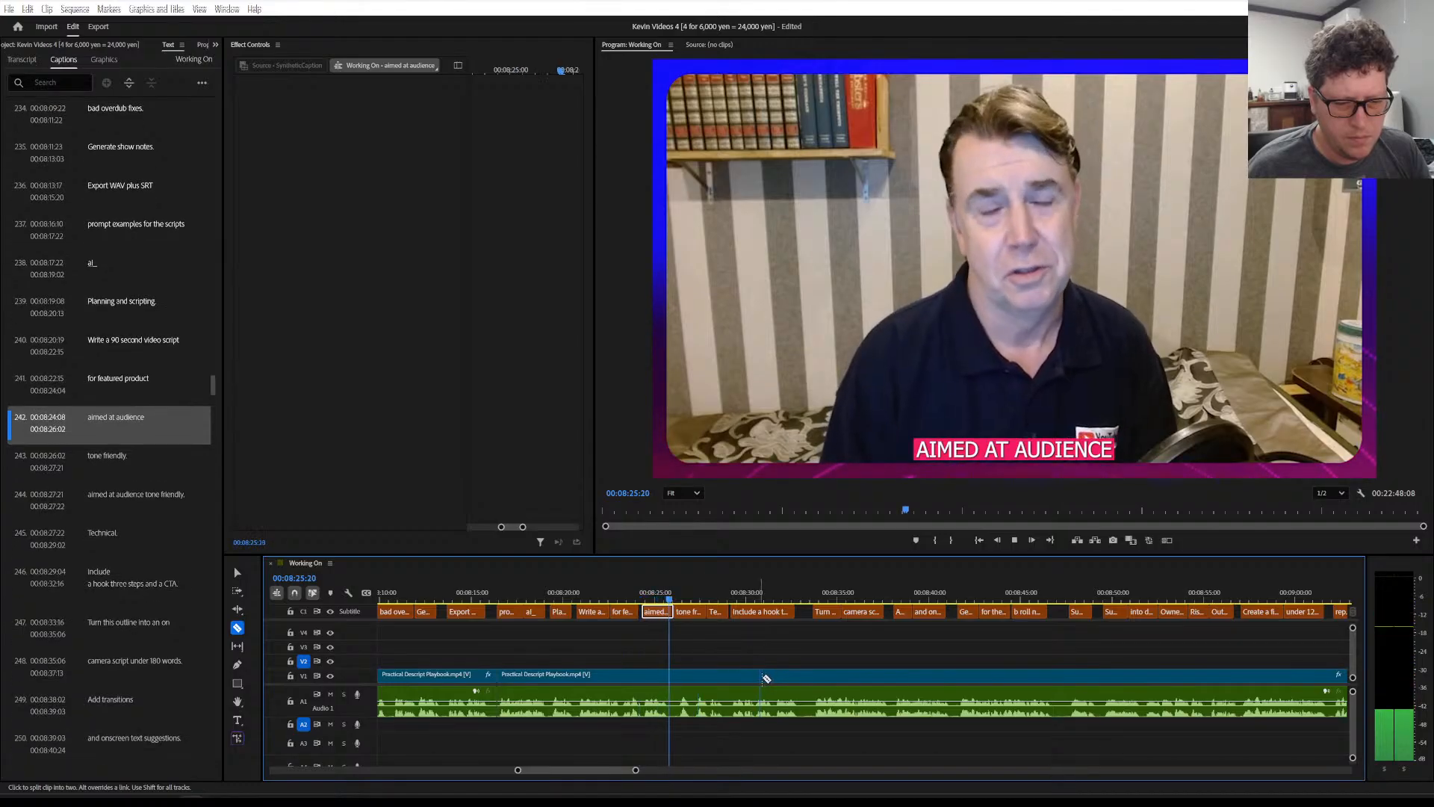
pyautogui.click(777, 588)
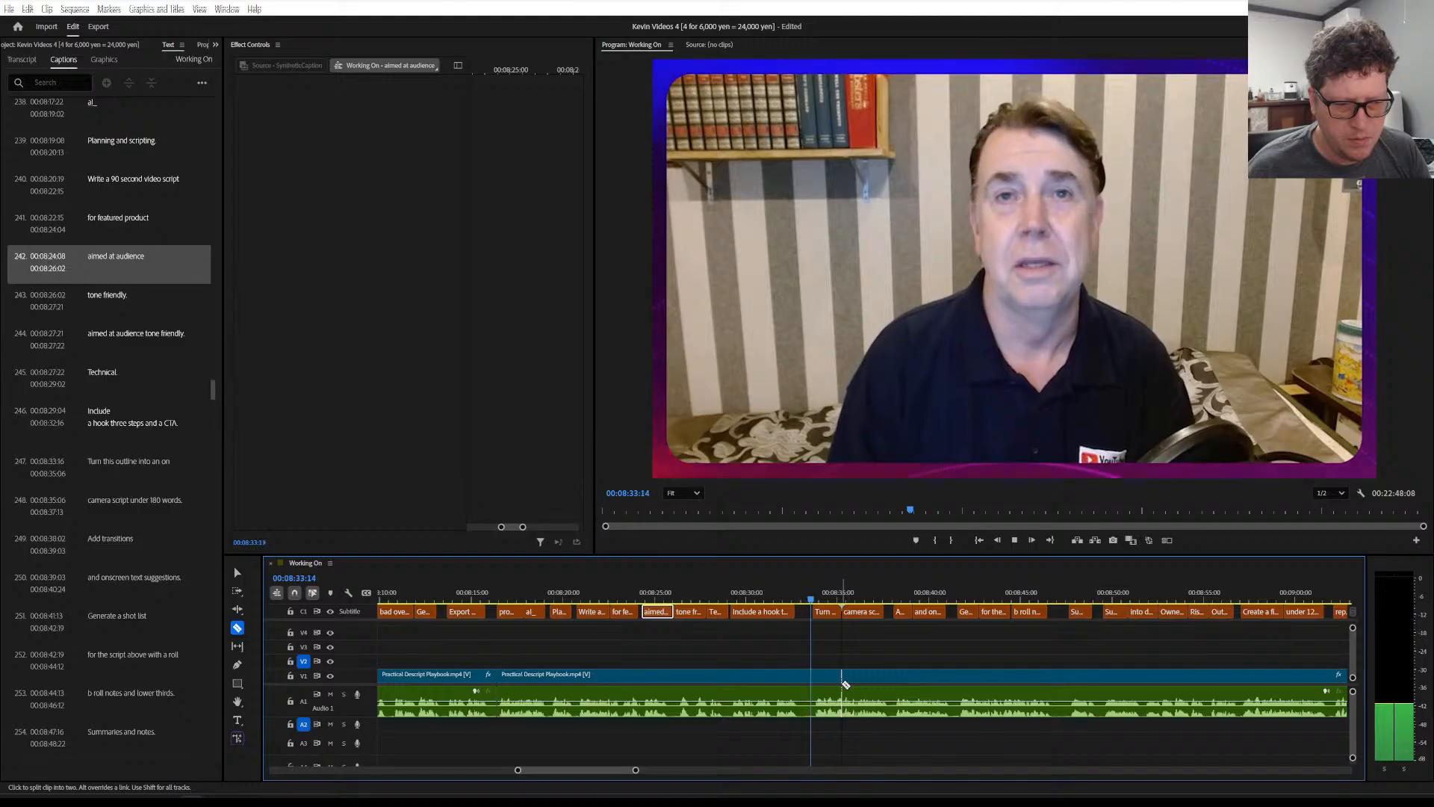
pyautogui.press('space')
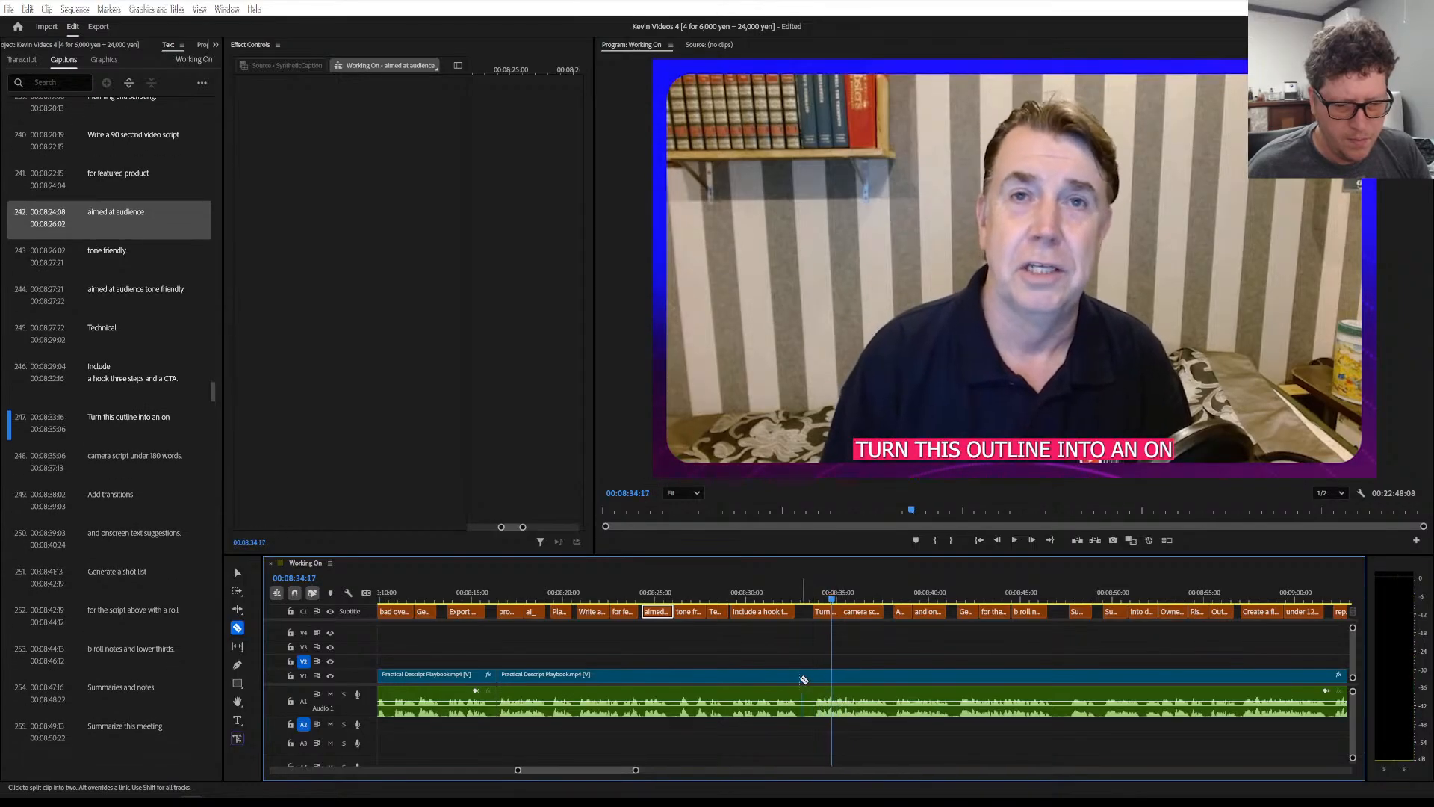
pyautogui.click(796, 677)
# Play on and cut the clip just before "Summaries and notes." and again before "Summarize this meeting"
pyautogui.scroll(-6, 810, 688)
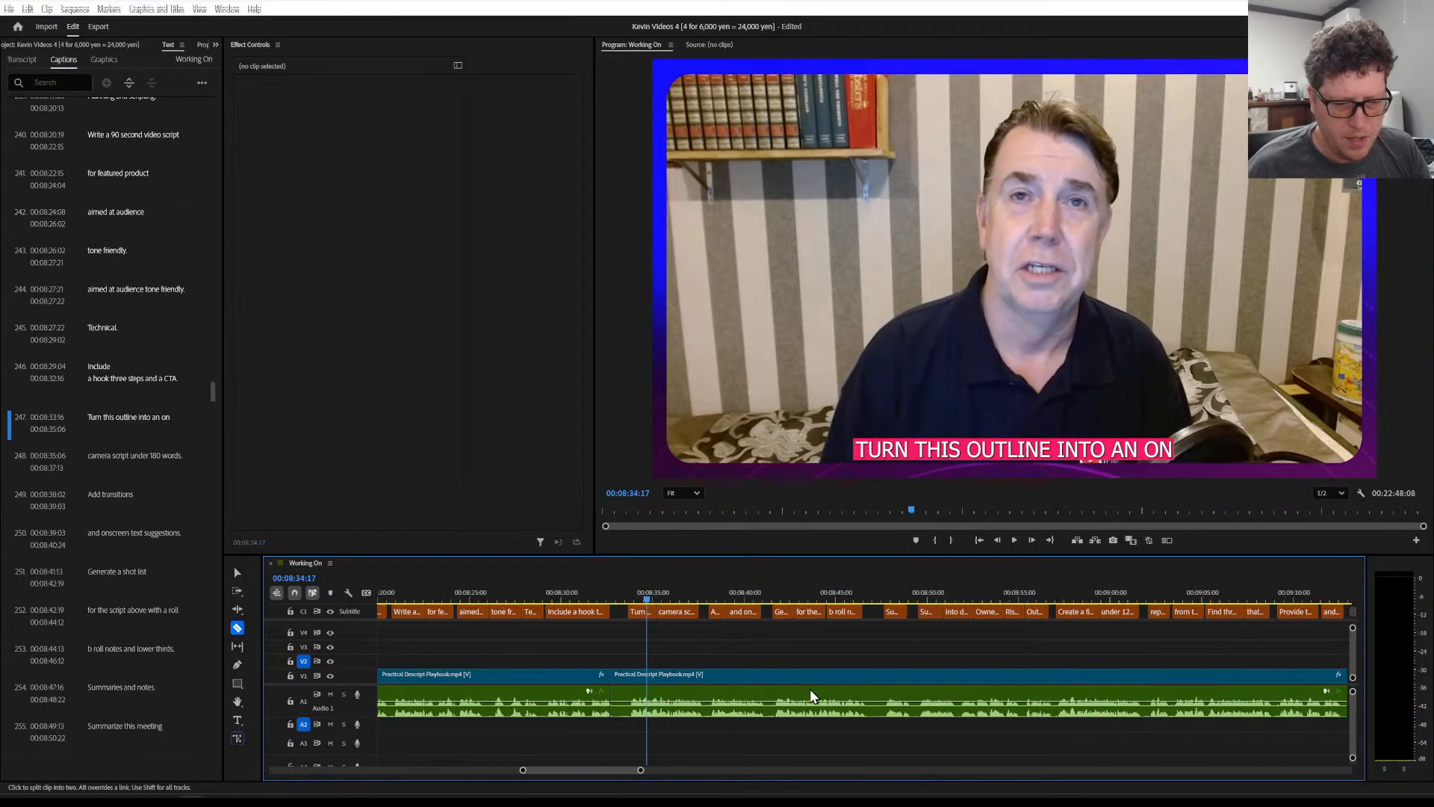
pyautogui.scroll(-4, 810, 689)
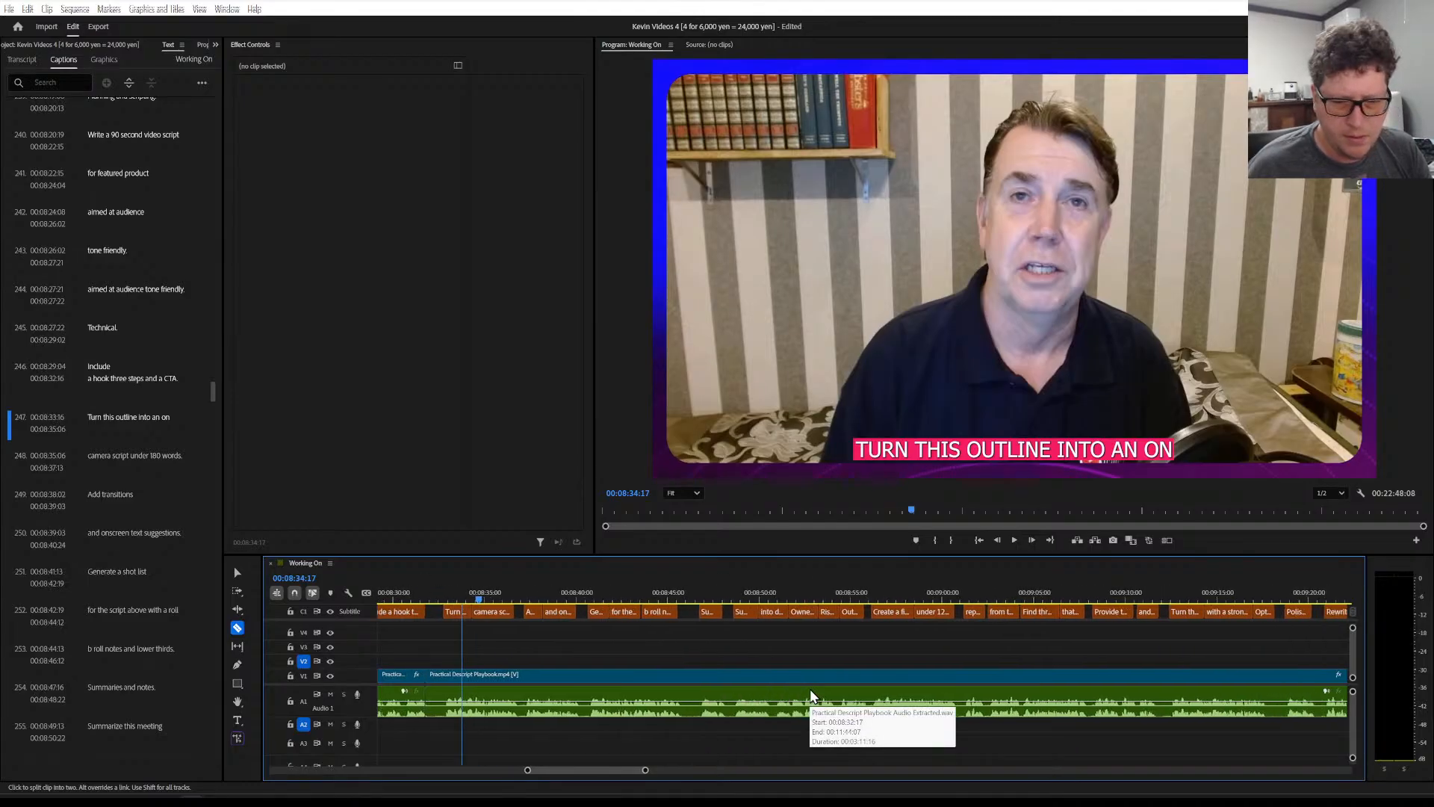
pyautogui.press('space')
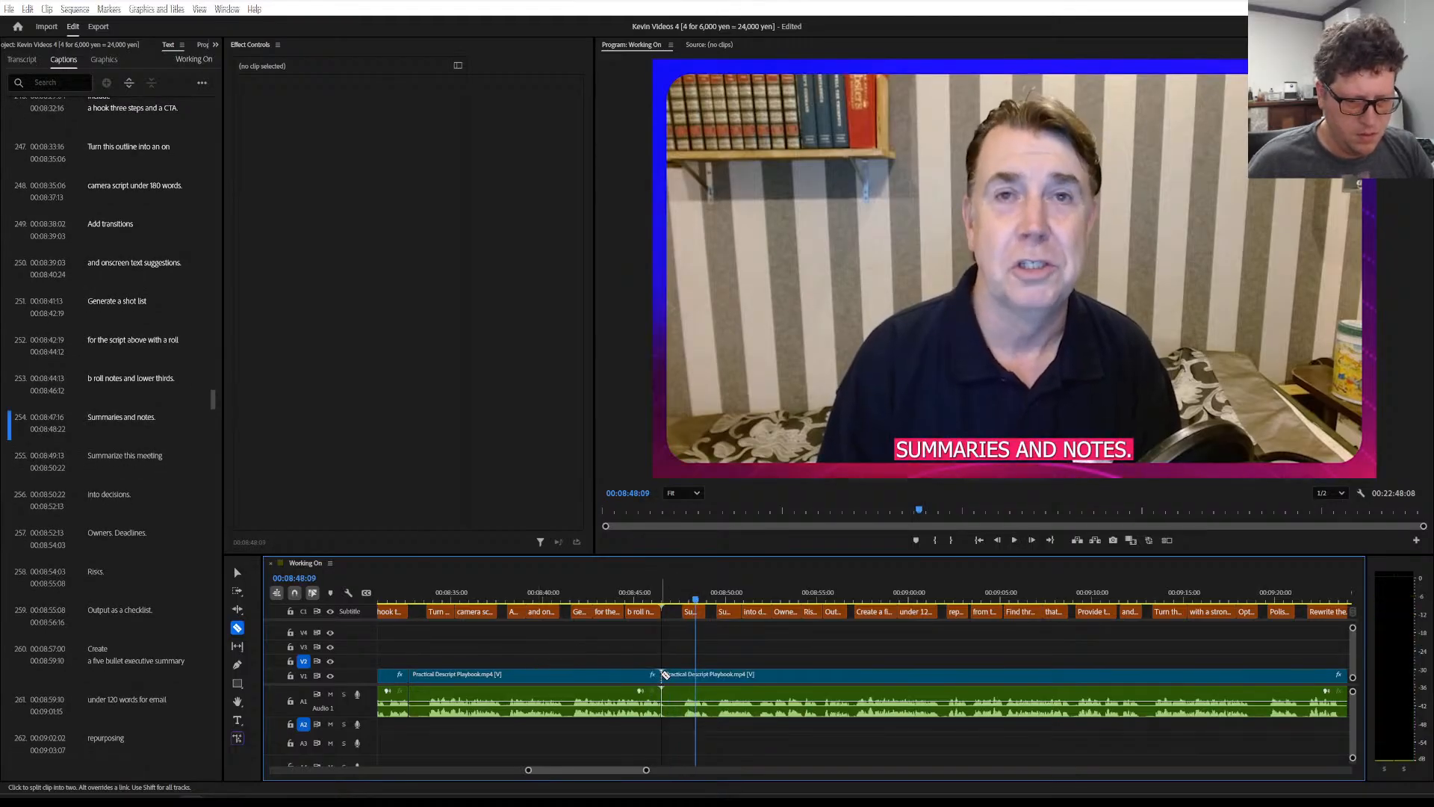
pyautogui.hscroll(3, 661, 676)
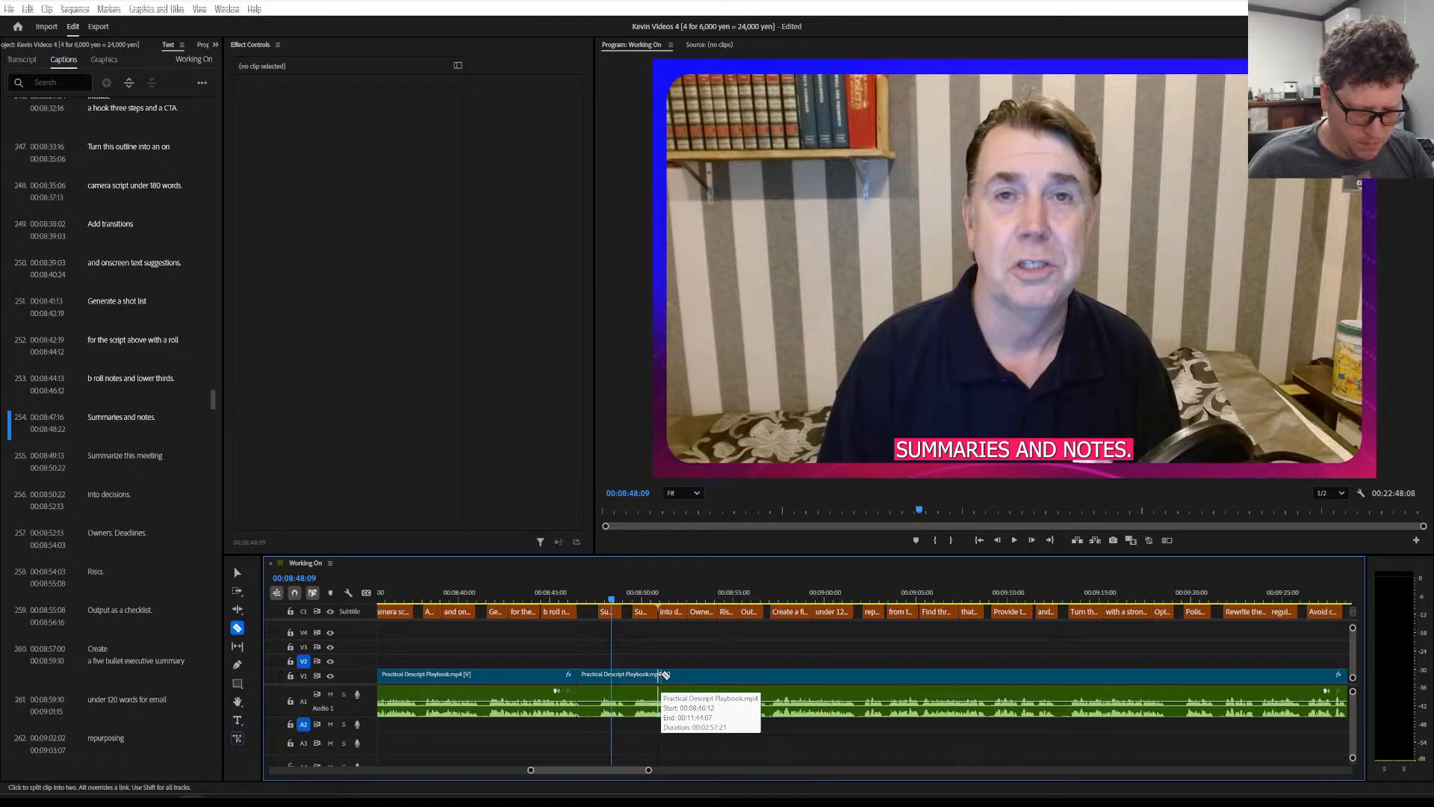
pyautogui.press('space')
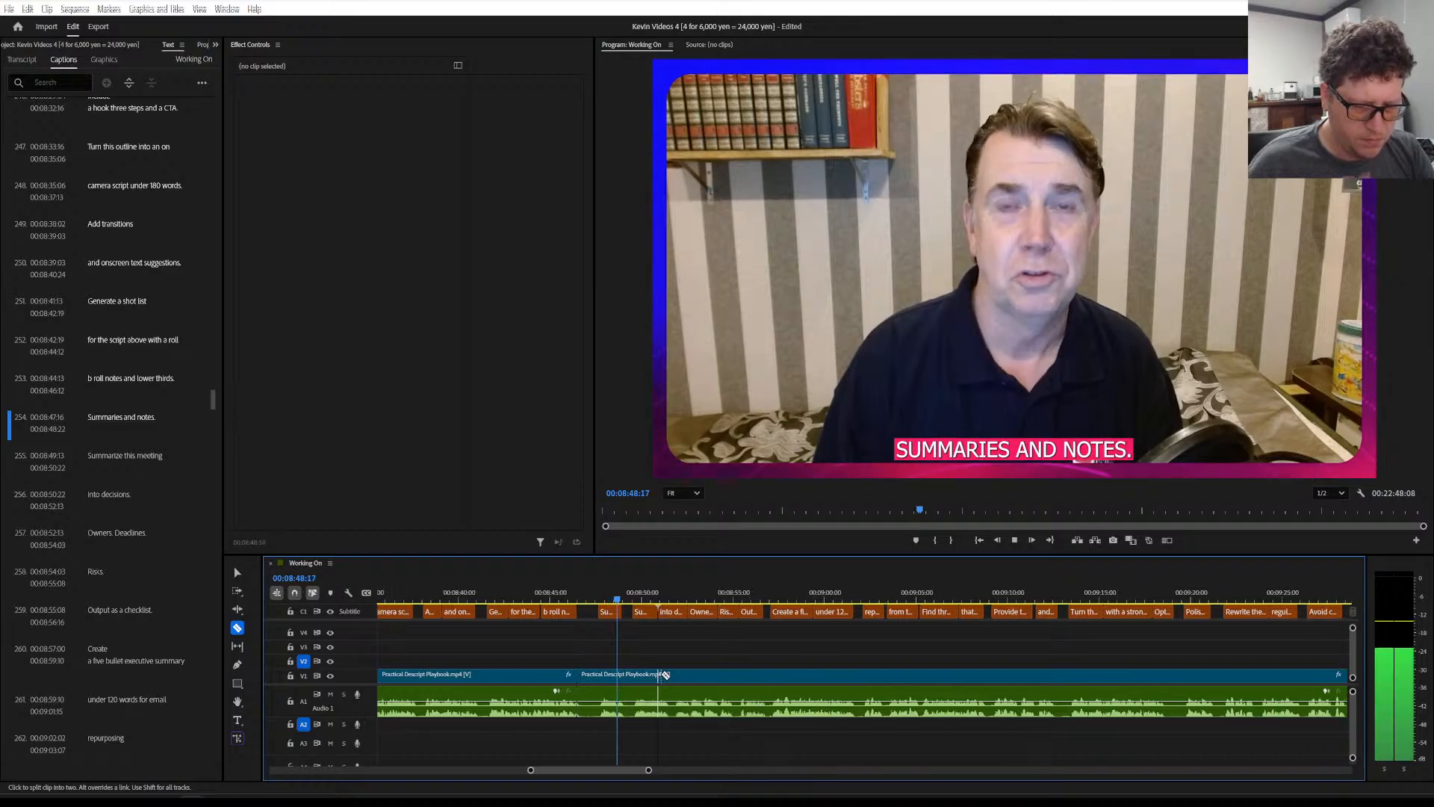
pyautogui.hscroll(2, 665, 675)
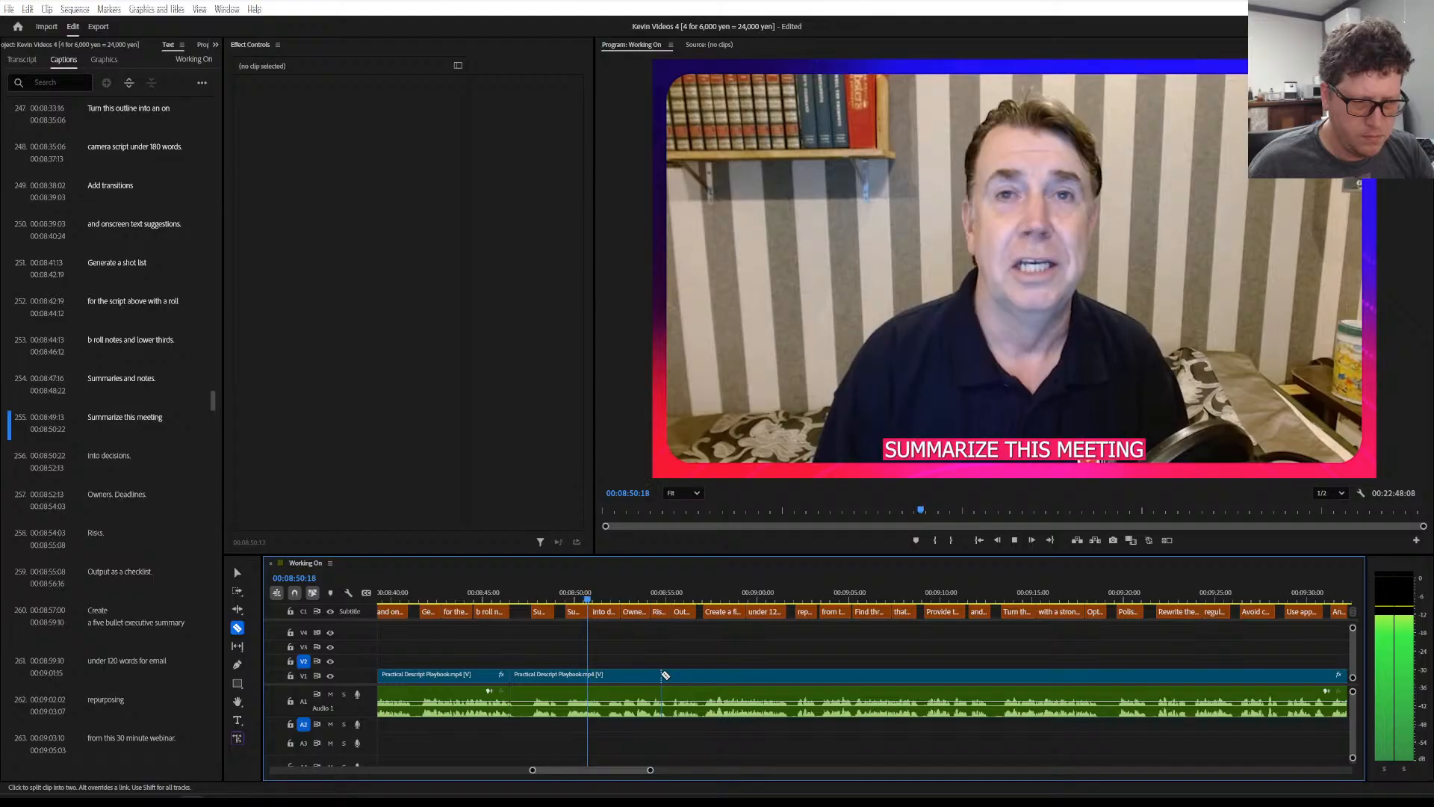
pyautogui.hscroll(1, 665, 675)
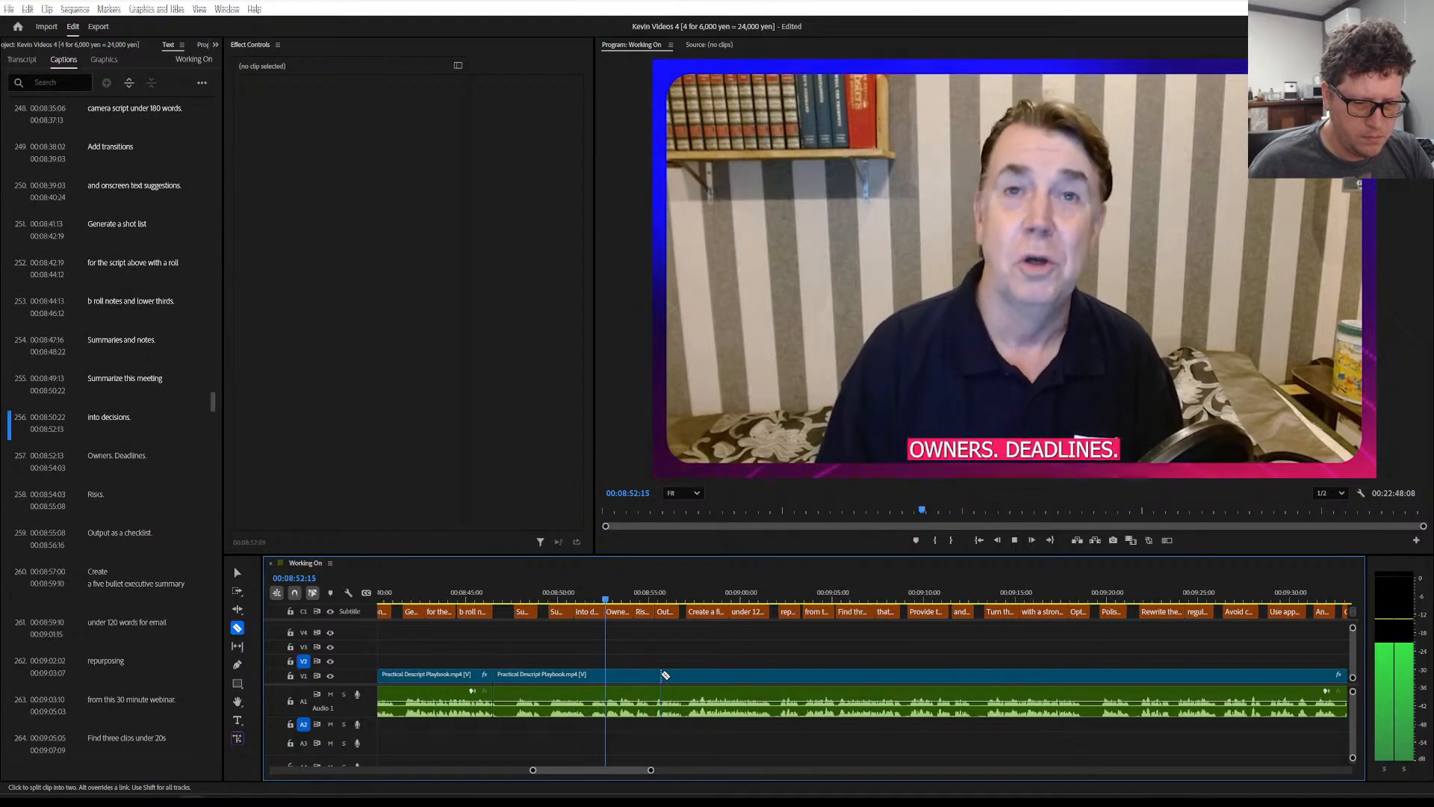
pyautogui.press('space')
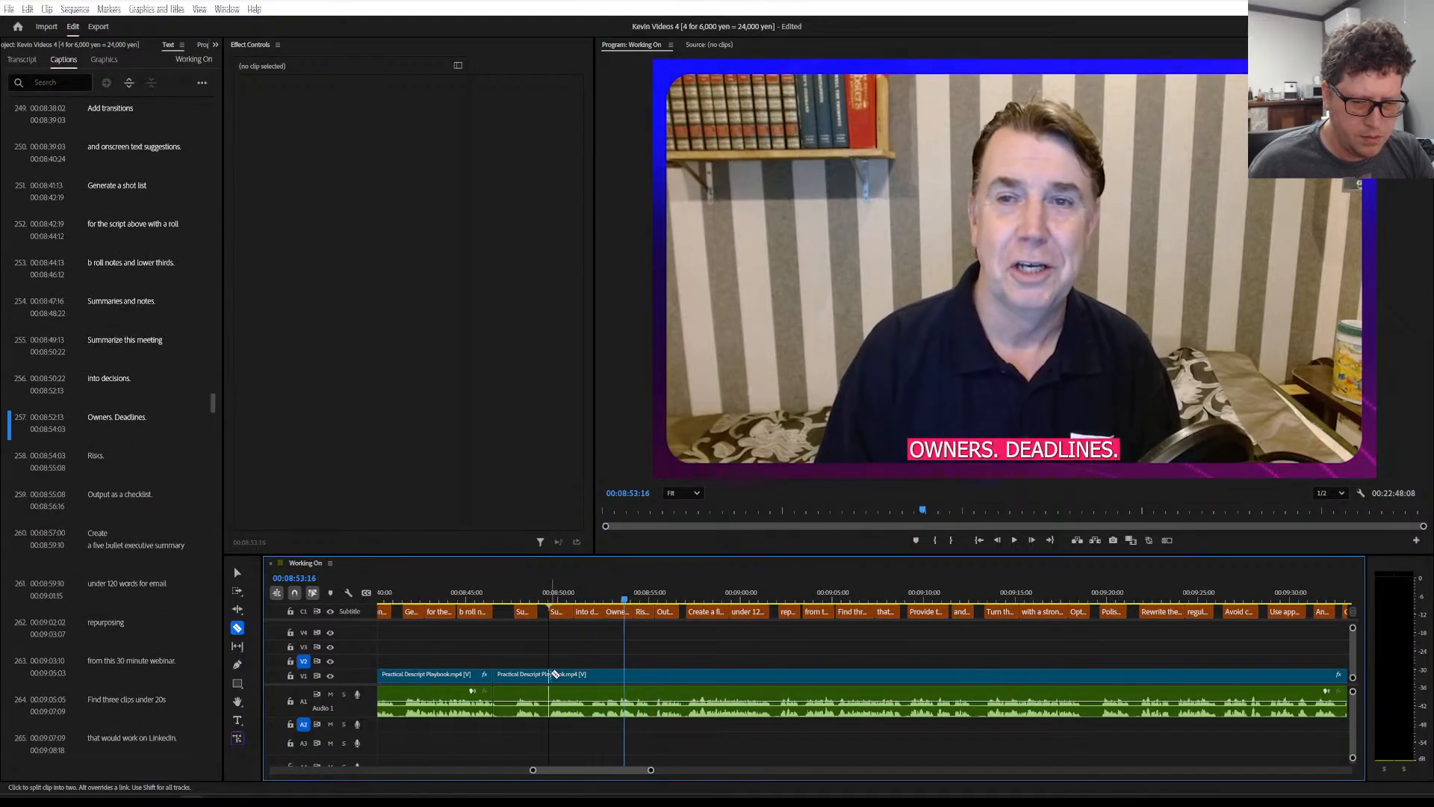
# Replay the summaries section and cut the clip just before the "repurposing" caption
pyautogui.press('space')
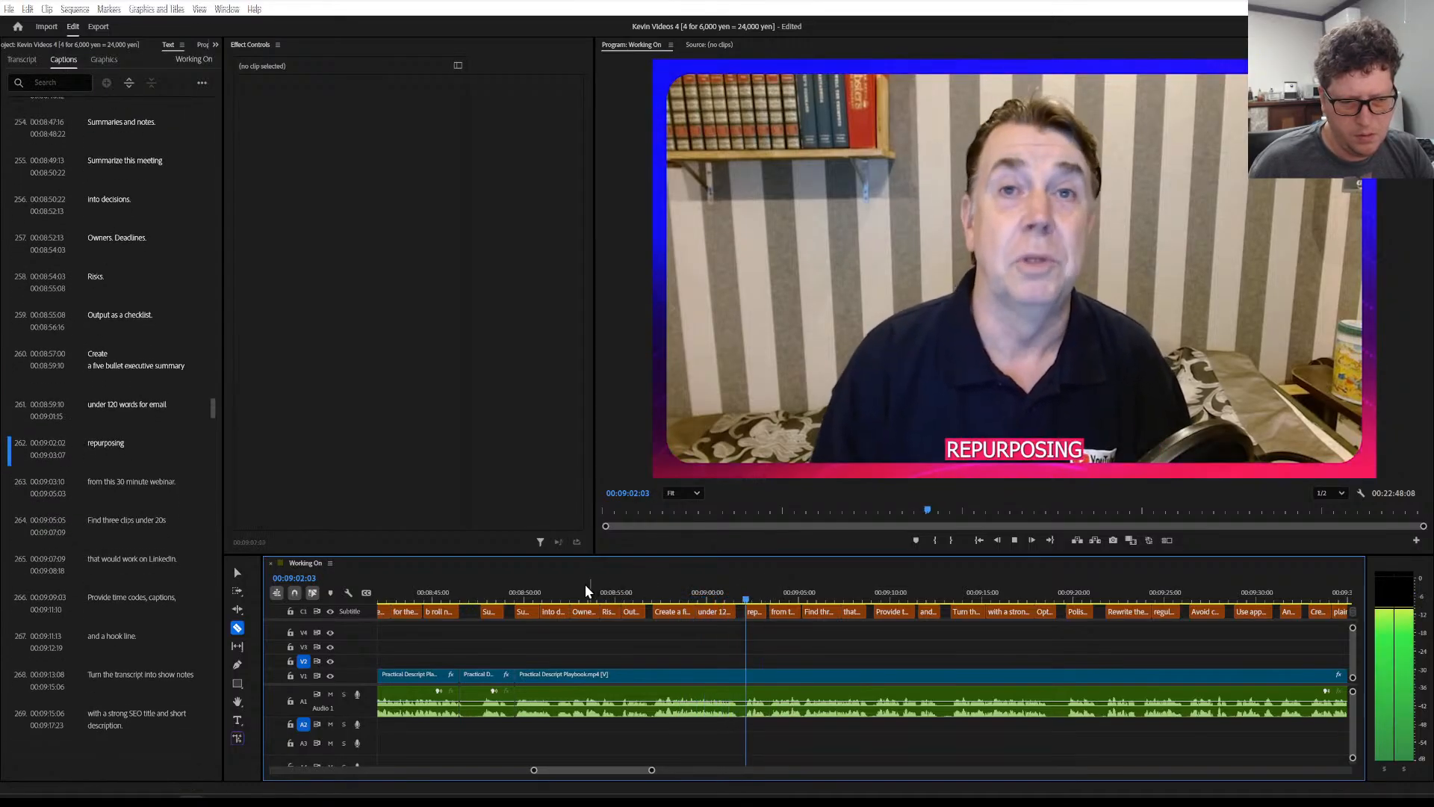
pyautogui.click(535, 594)
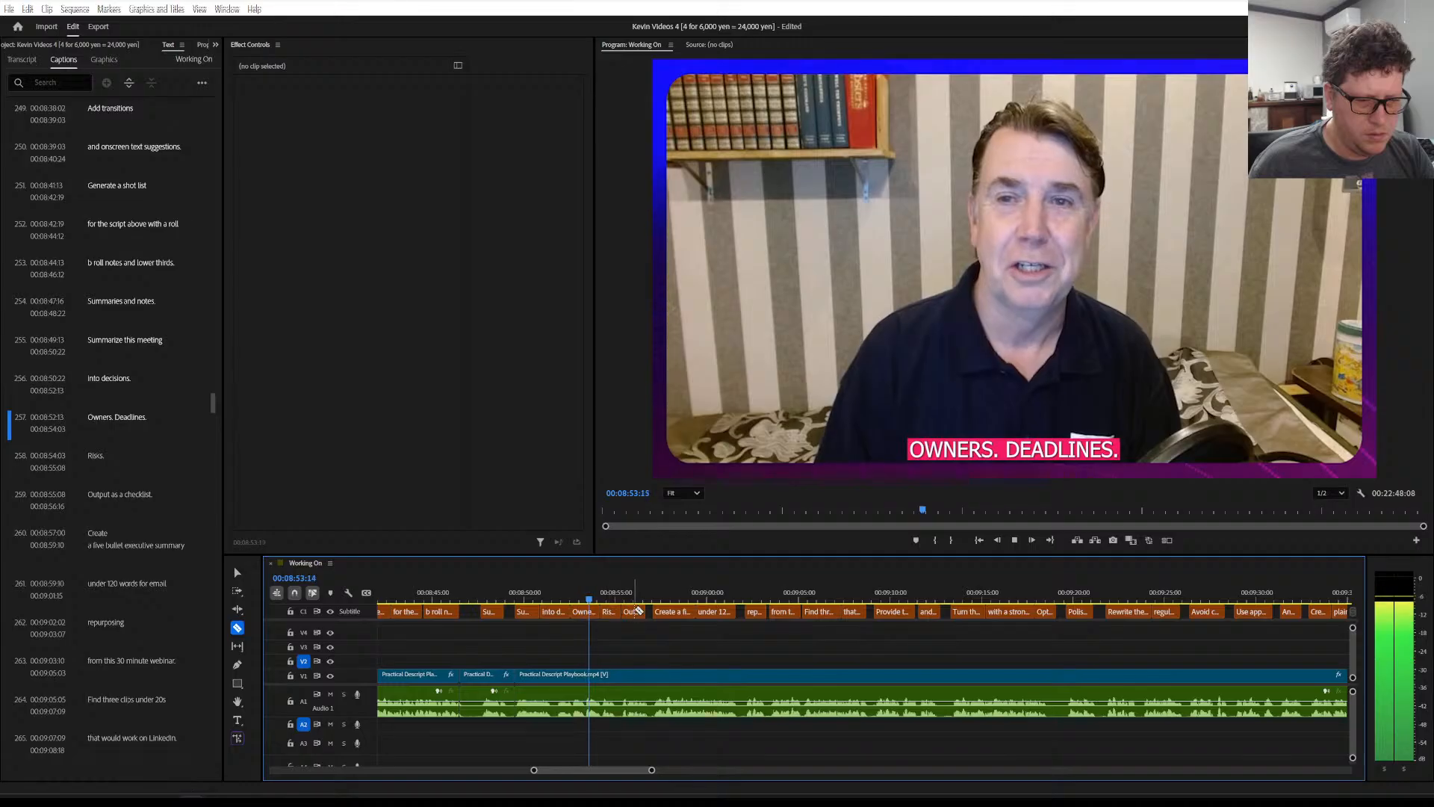
pyautogui.click(737, 674)
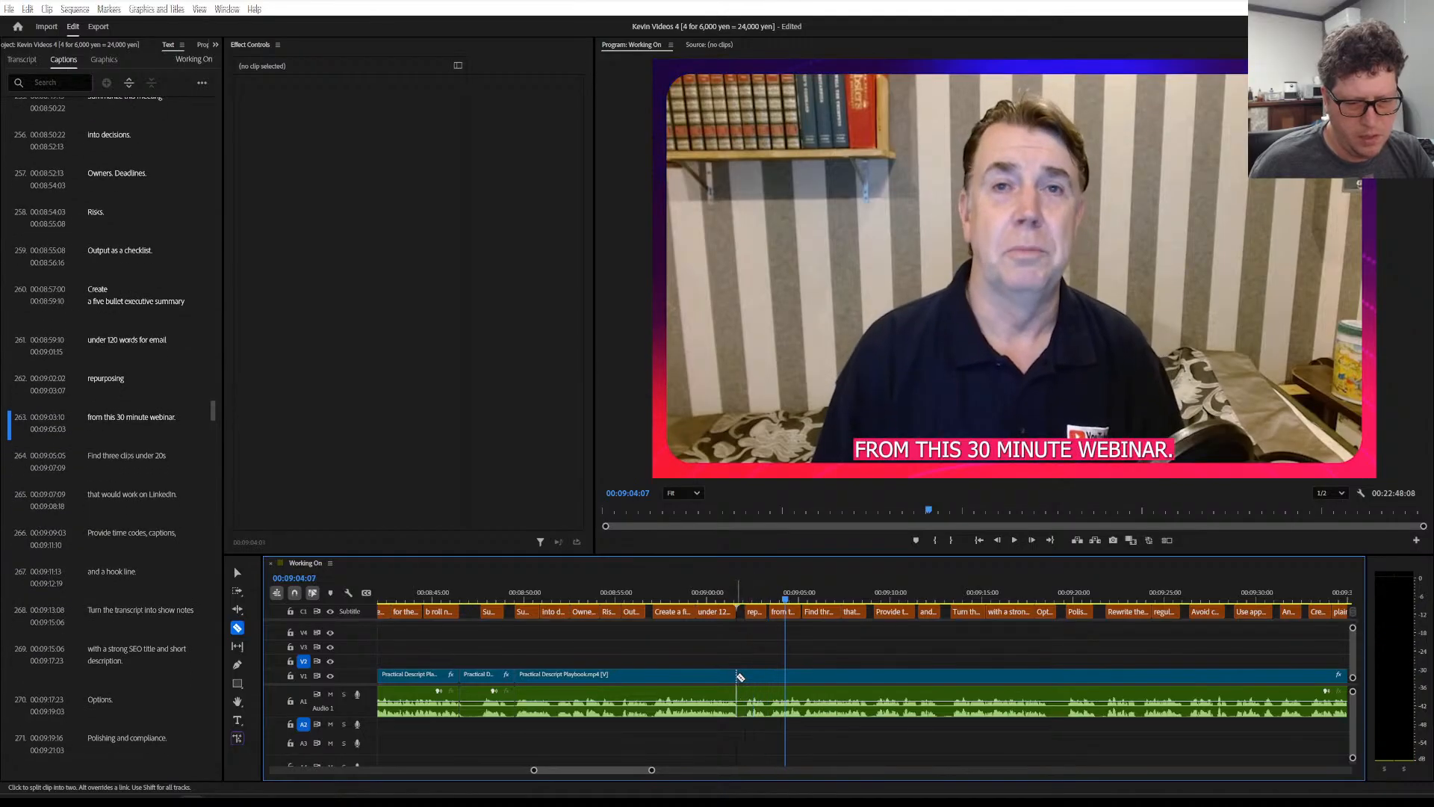
# Play the repurposing section and correct the "Find three clips under 20s" caption to read "Find three clips under 20 seconds"
pyautogui.scroll(-5, 739, 675)
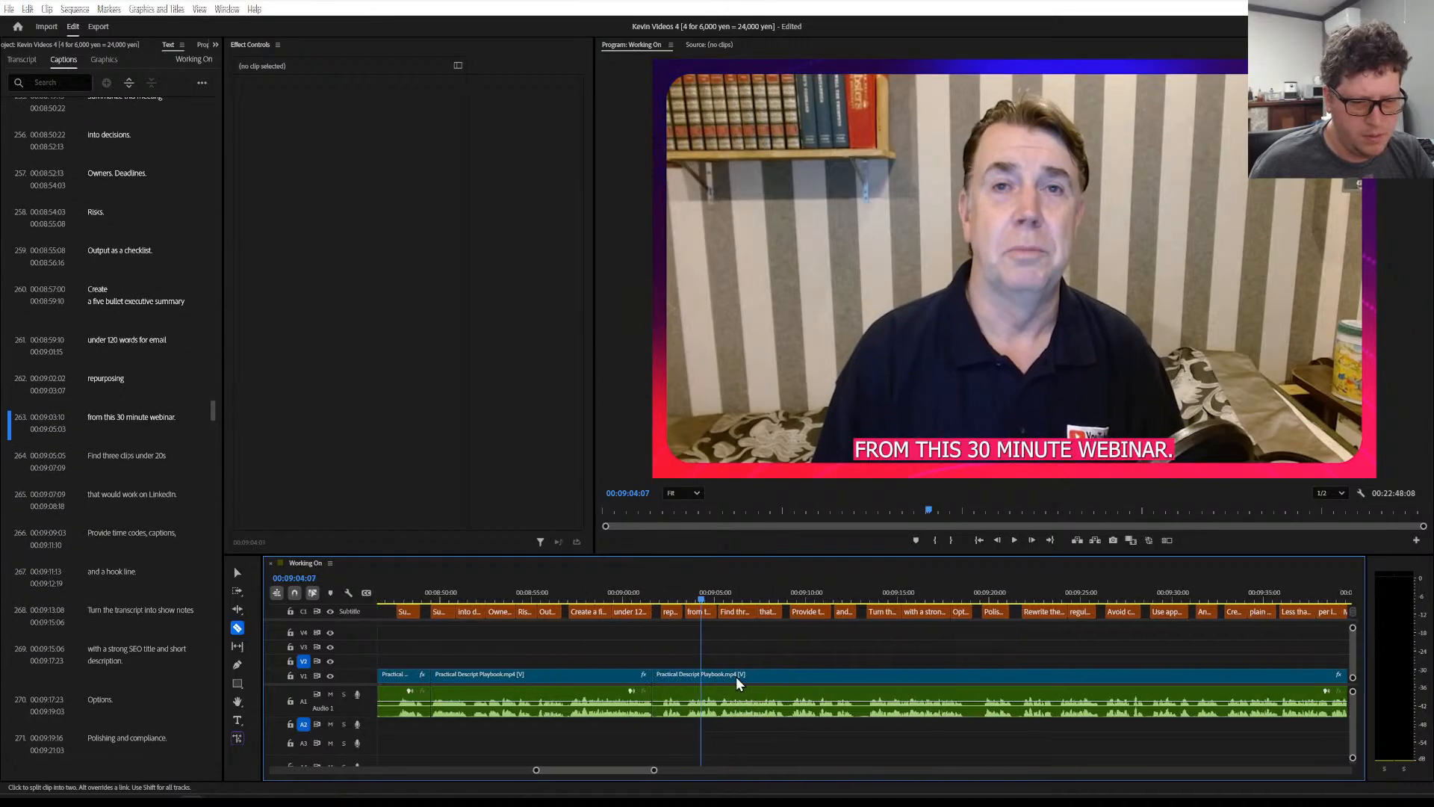
pyautogui.press('space')
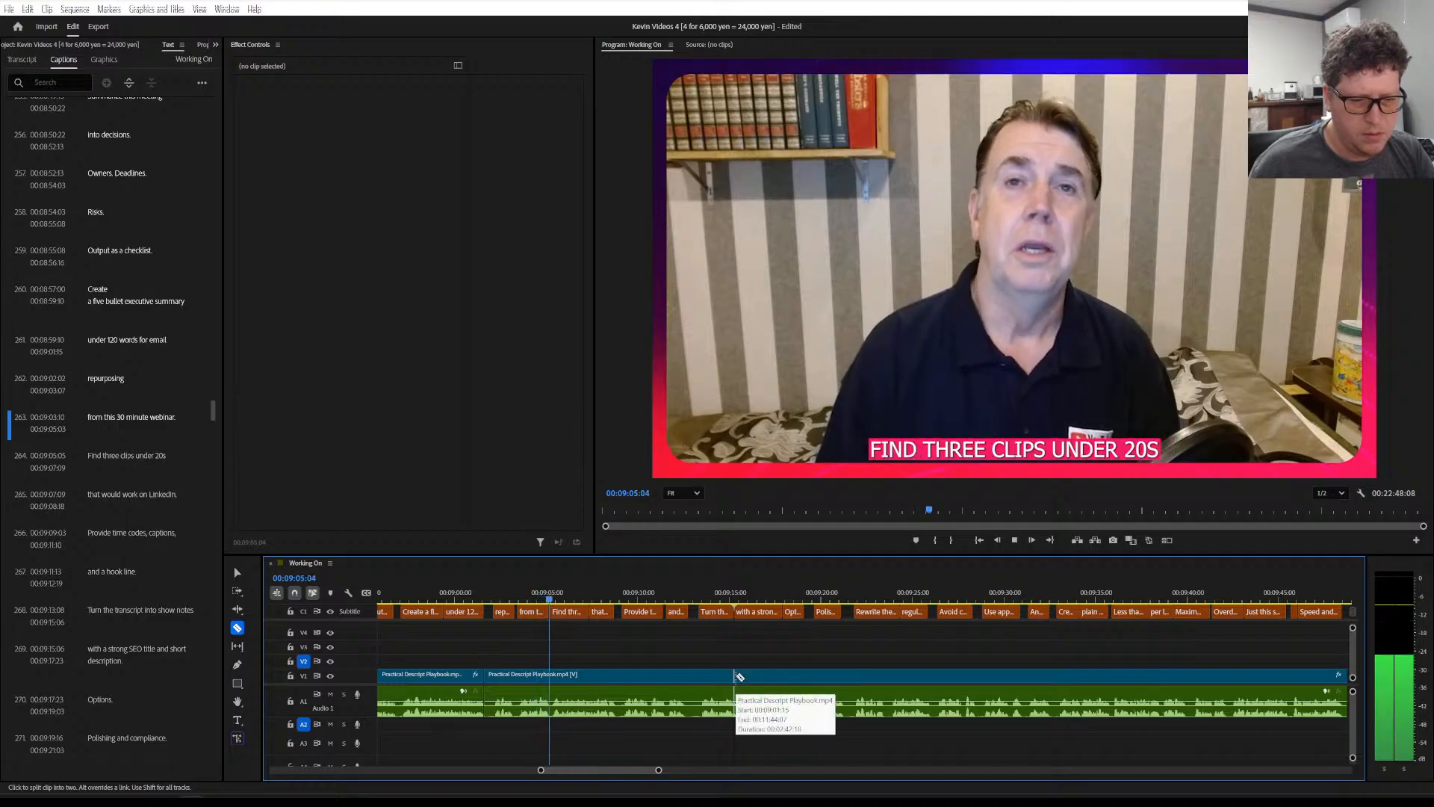
pyautogui.press('space')
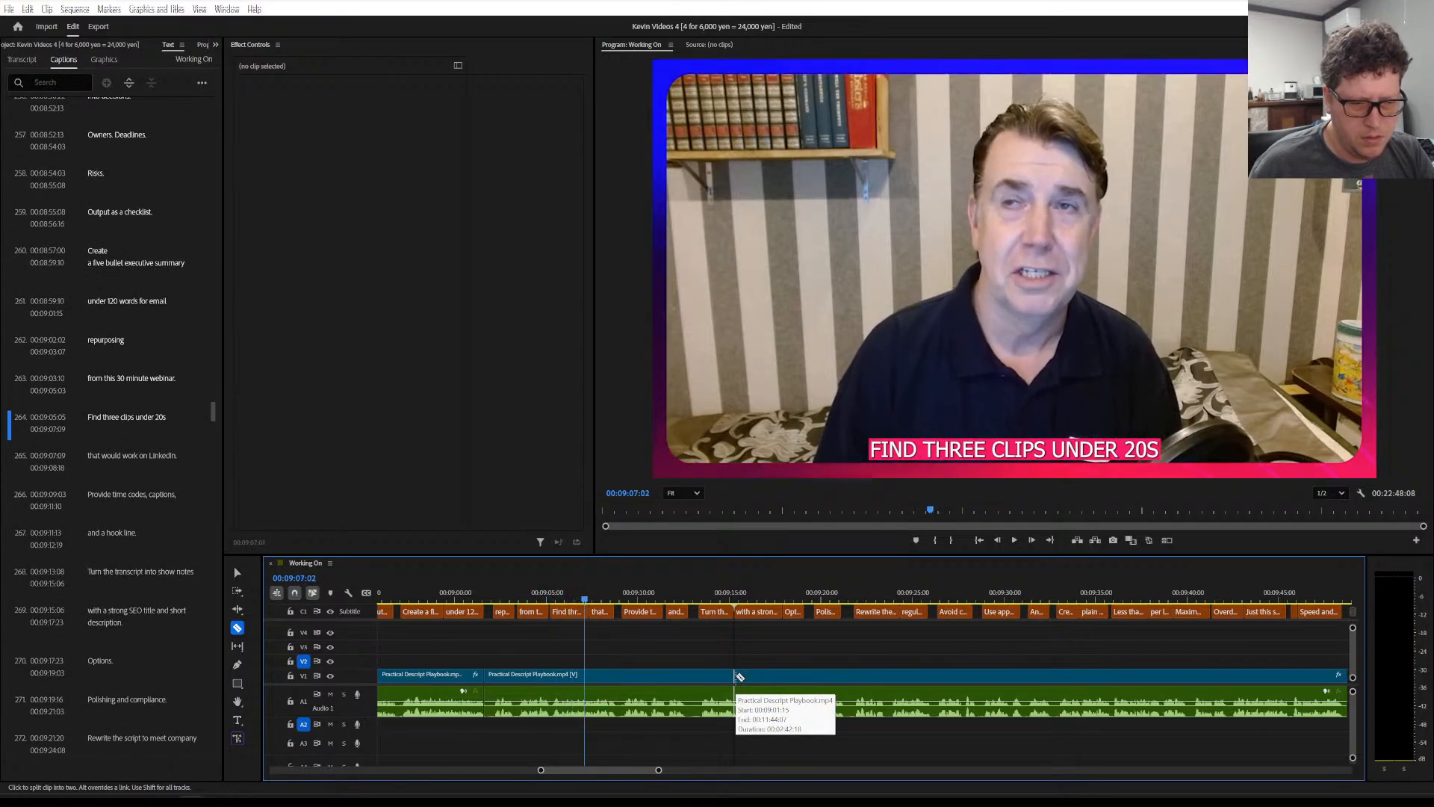
pyautogui.doubleClick(142, 418)
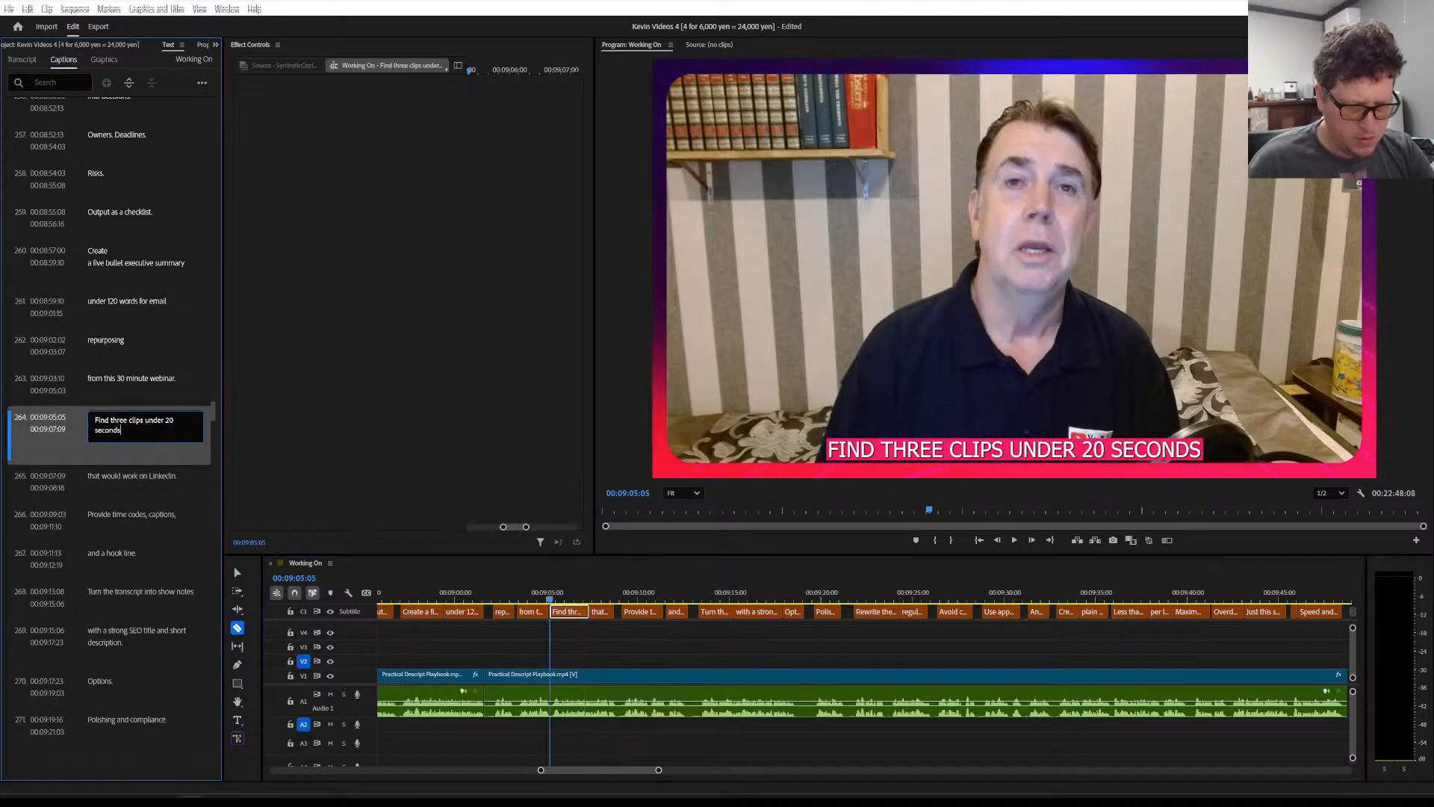
pyautogui.click(151, 371)
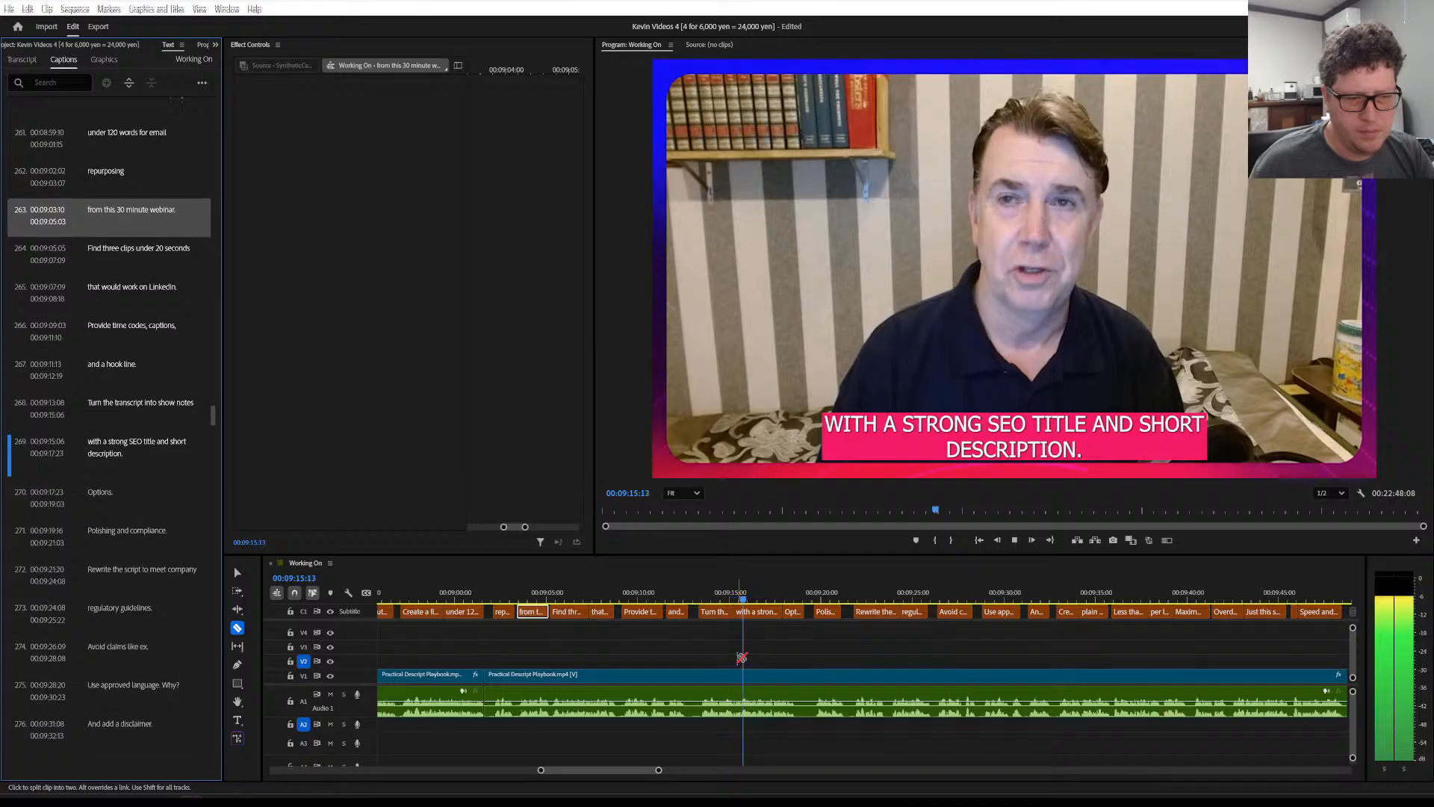
# Cut the clip just before "Turn the transcript into show notes", play on, and cut again before "Polishing and compliance."
pyautogui.click(681, 593)
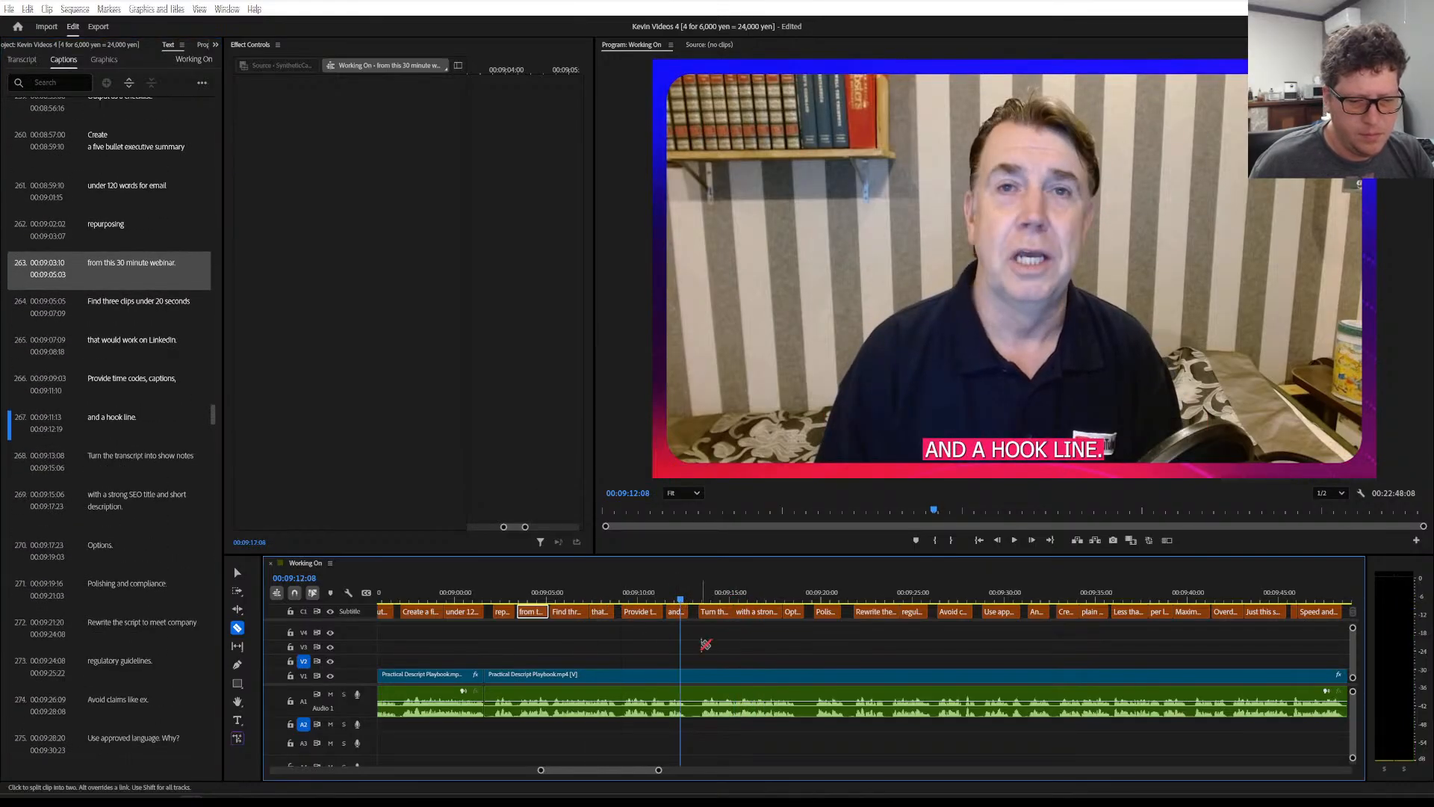
pyautogui.click(688, 714)
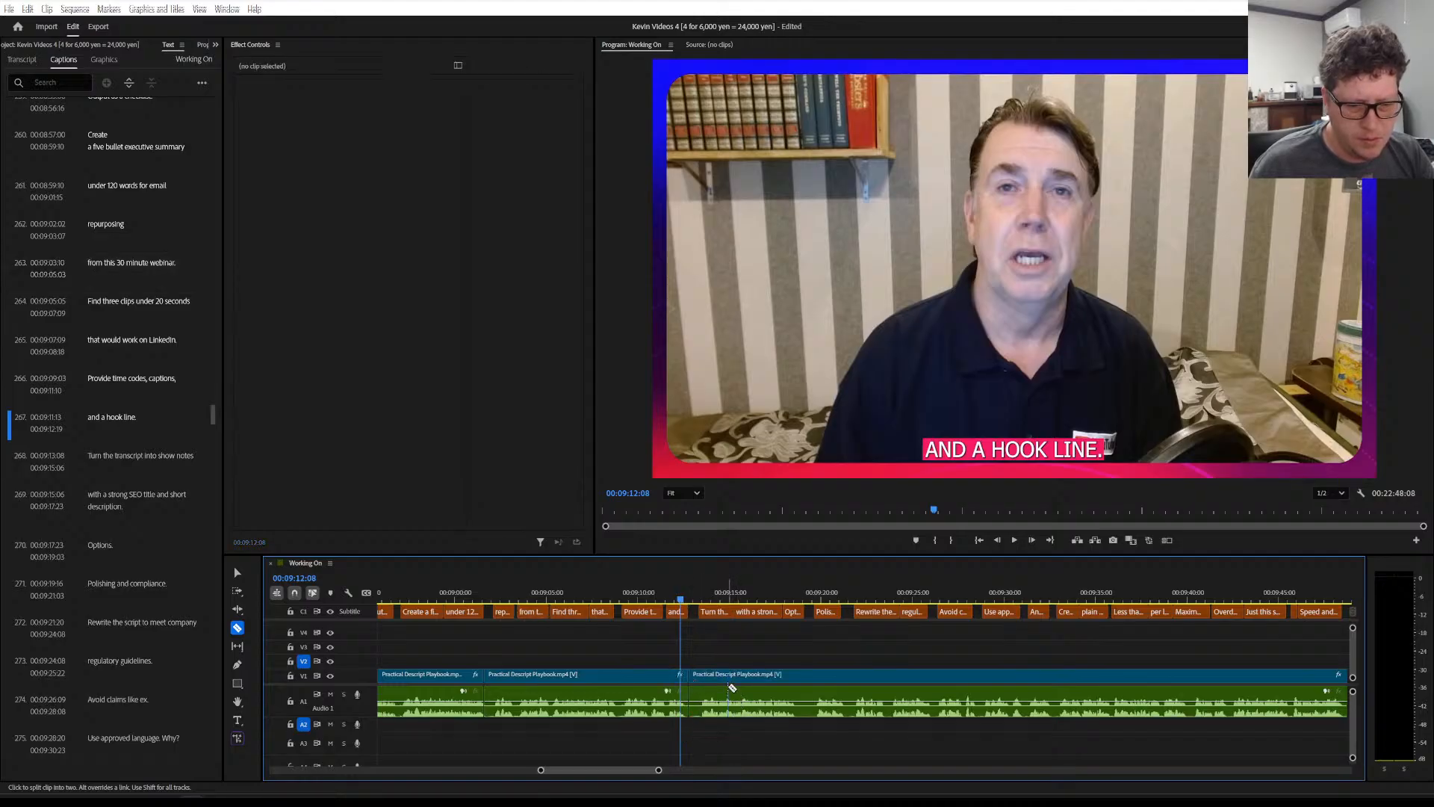
pyautogui.hscroll(3, 710, 682)
pyautogui.press('space')
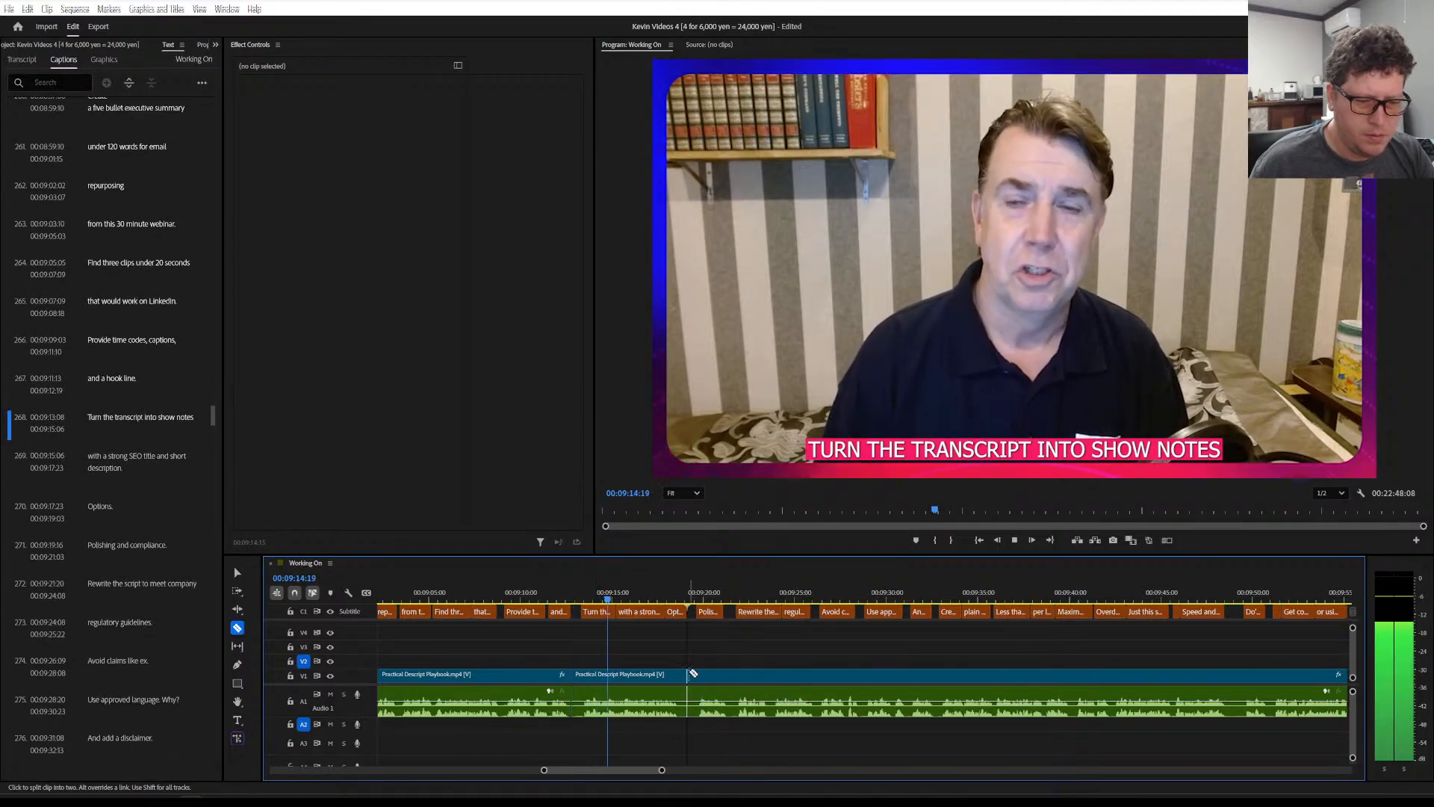
pyautogui.hscroll(2, 688, 679)
pyautogui.hscroll(2, 688, 671)
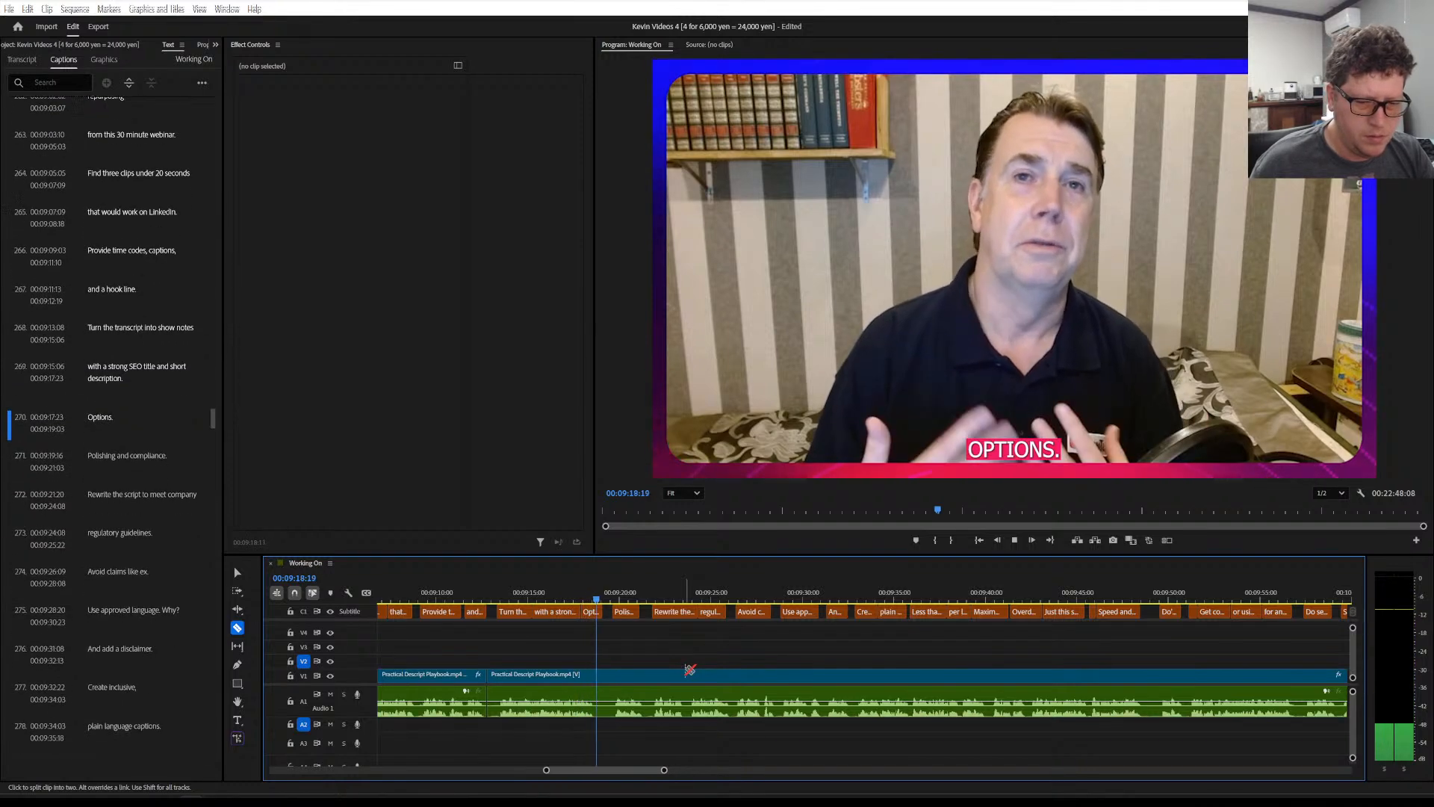
pyautogui.press('space')
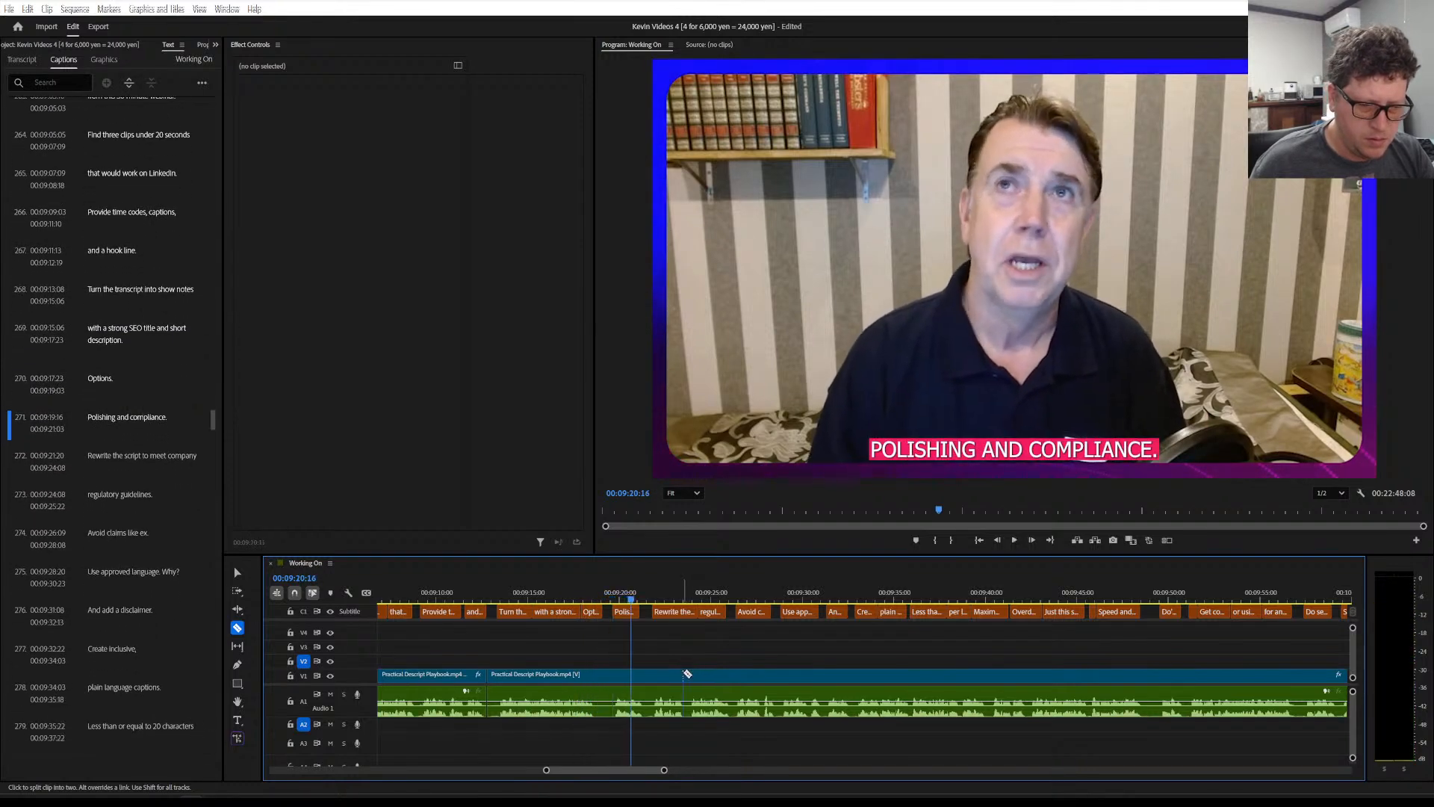
pyautogui.click(614, 675)
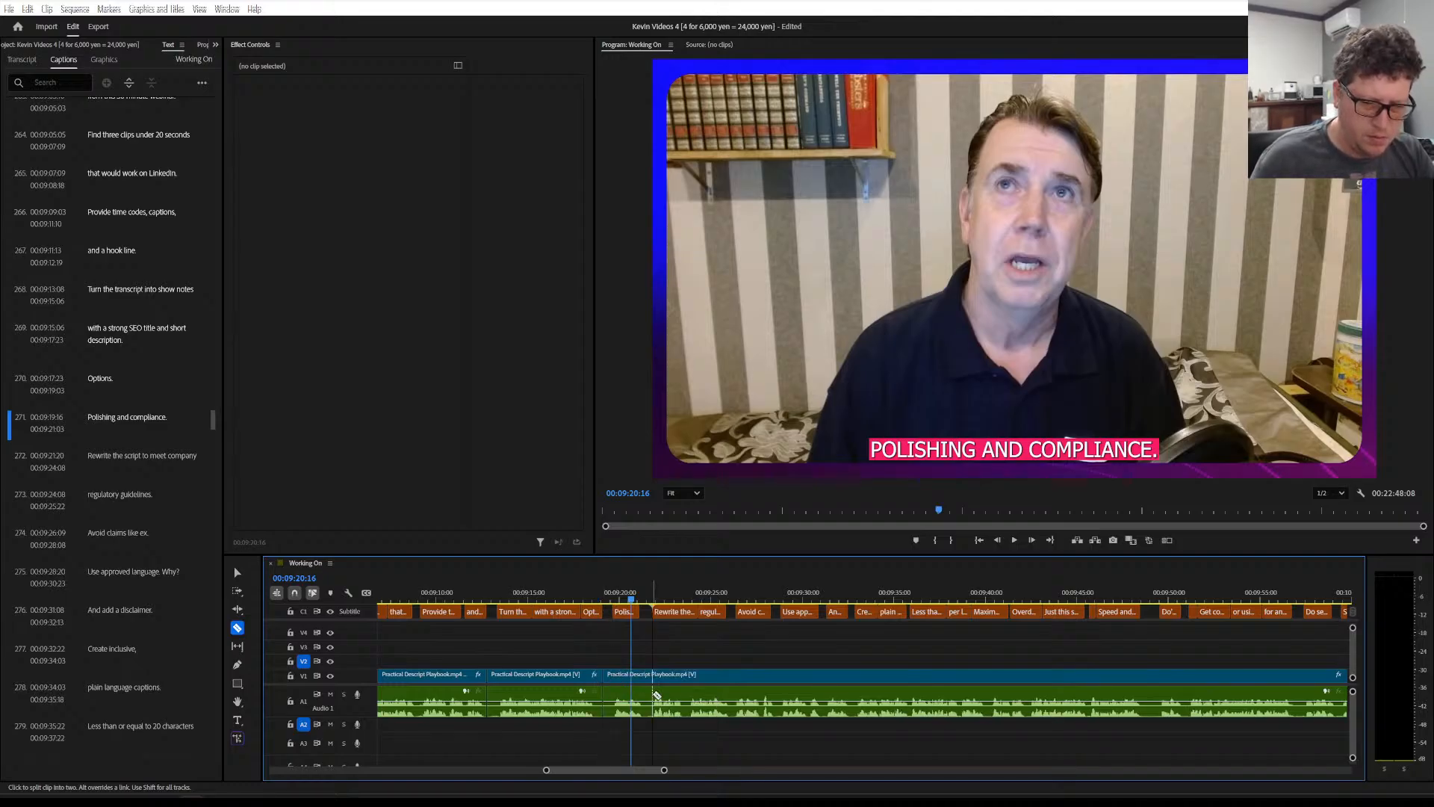
# Play the following section and cut the clip just before "Rewrite the script to meet company"
pyautogui.scroll(-3, 656, 674)
pyautogui.click(657, 674)
pyautogui.press('space')
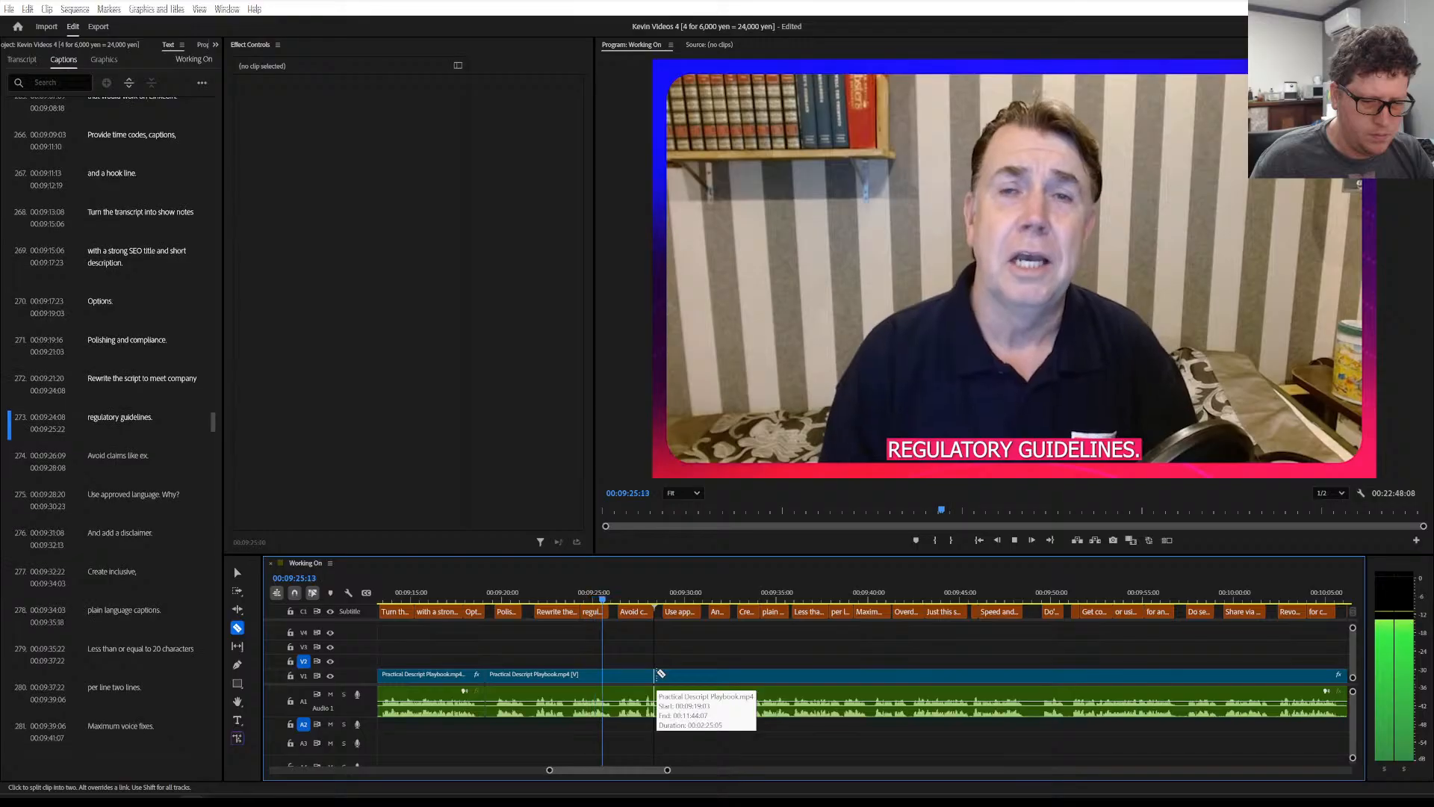
pyautogui.press('space')
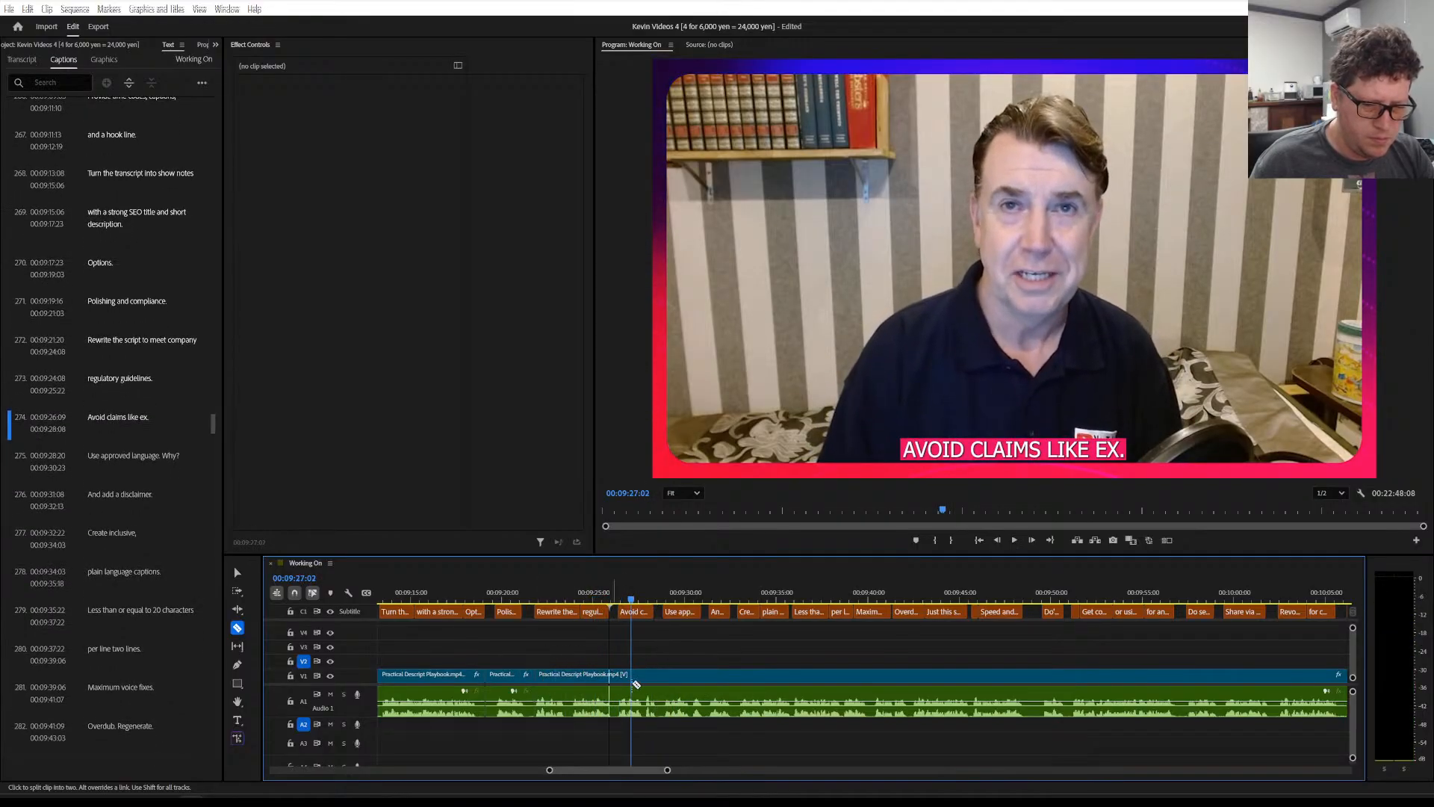
# Play on past the "Avoid claims like ex." caption and correct its ending to the quoted letter "X"
pyautogui.press('space')
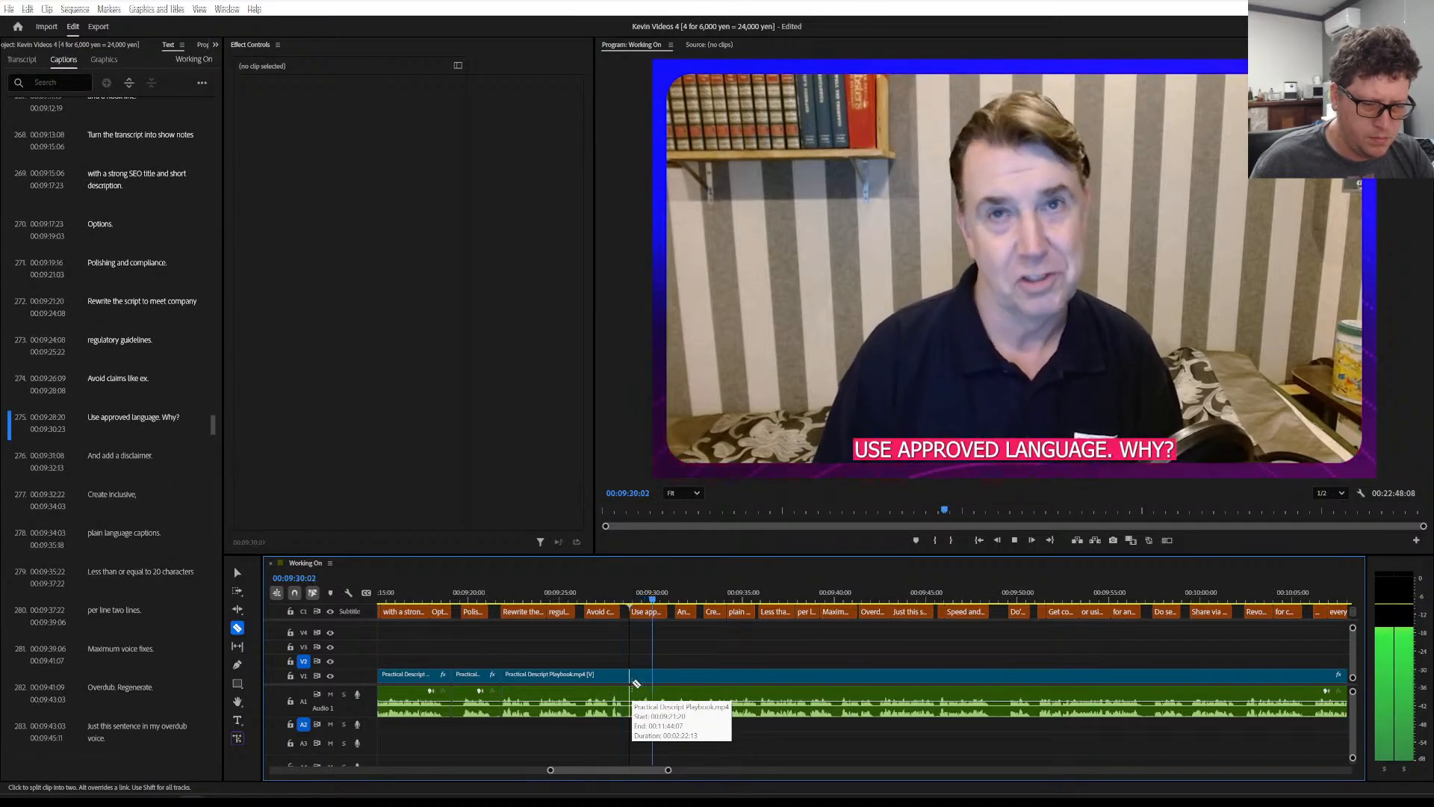
pyautogui.press('space')
pyautogui.doubleClick(131, 378)
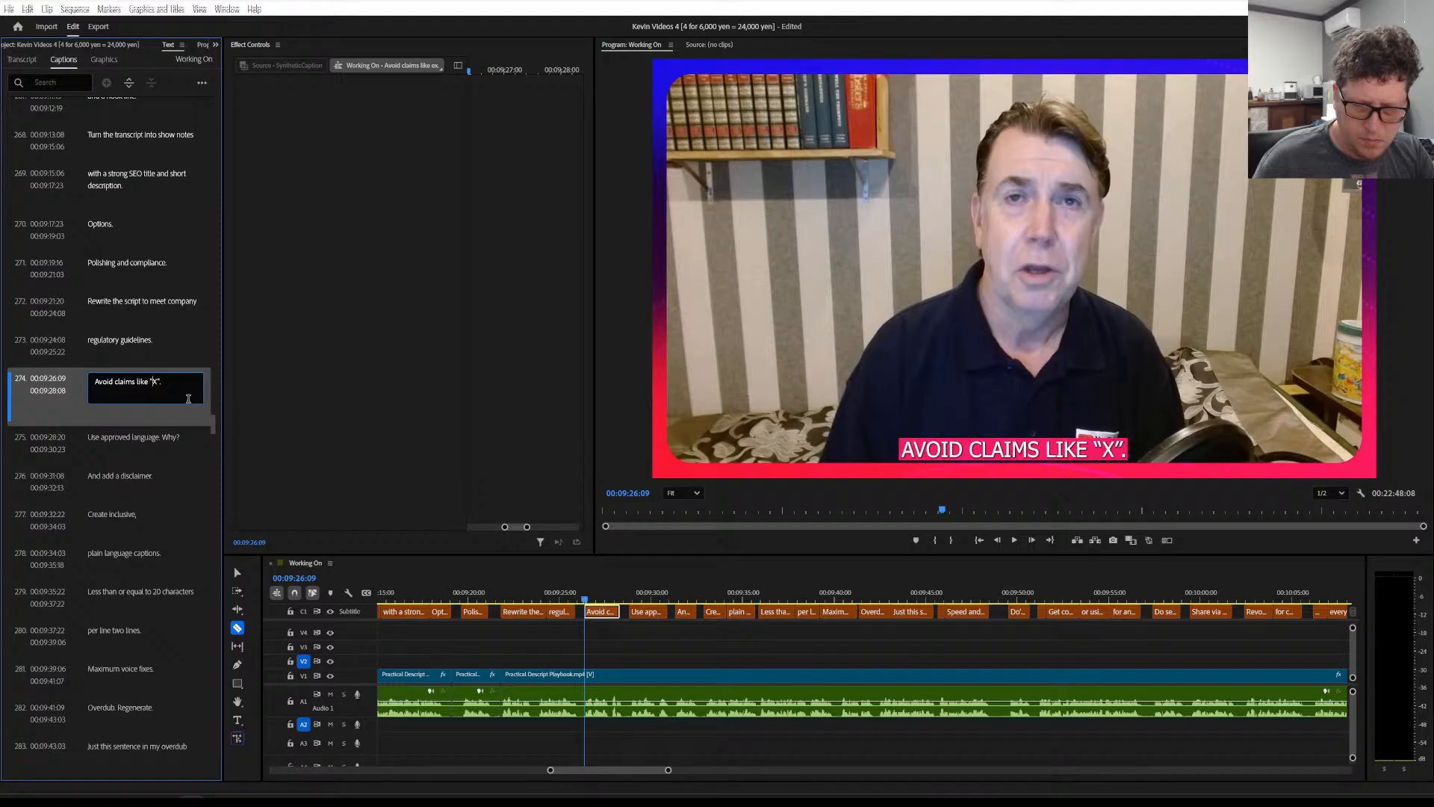
pyautogui.click(160, 344)
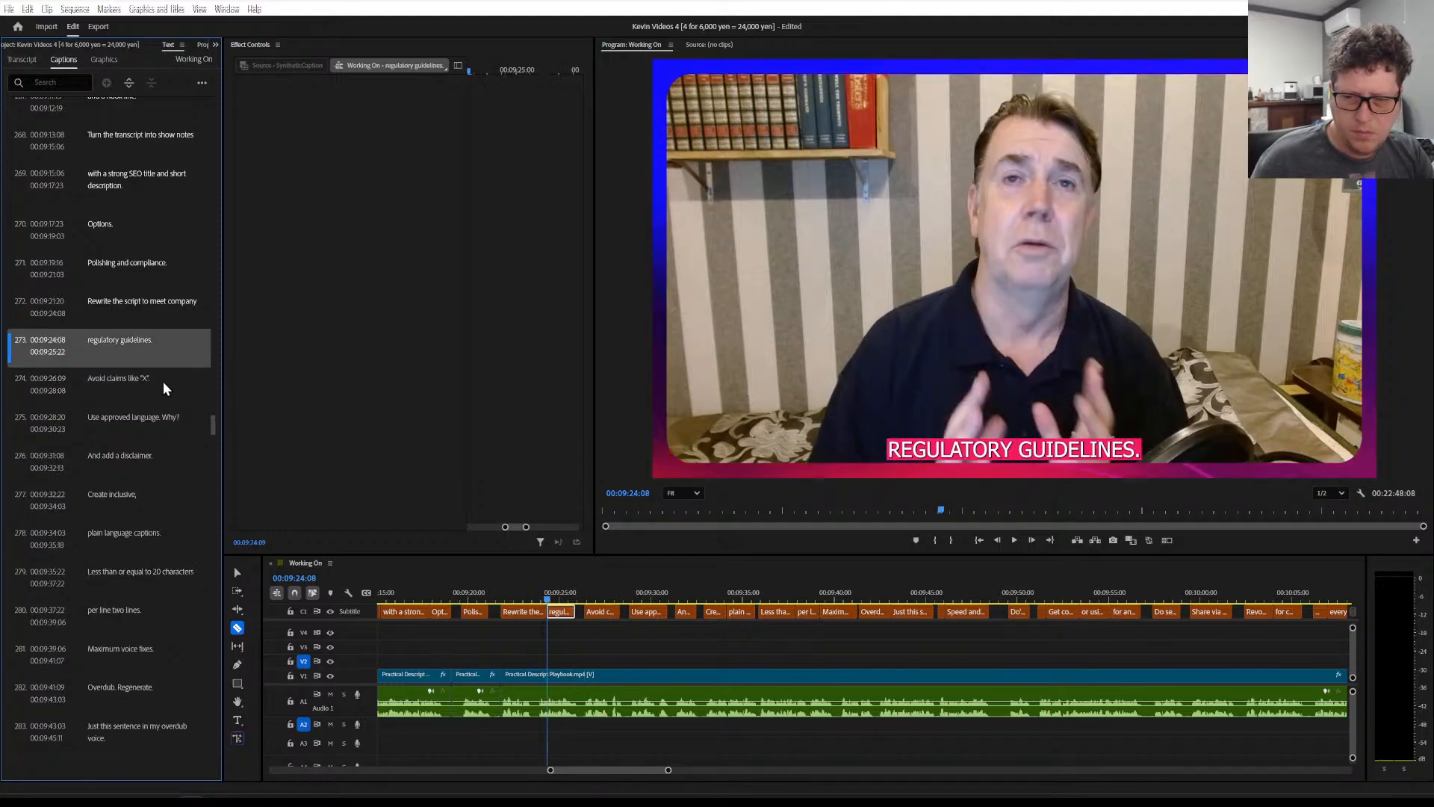
# Replay the section from "Rewrite the script to meet company" through "Create inclusive," to check the captions and their timing
pyautogui.click(163, 381)
pyautogui.press('space')
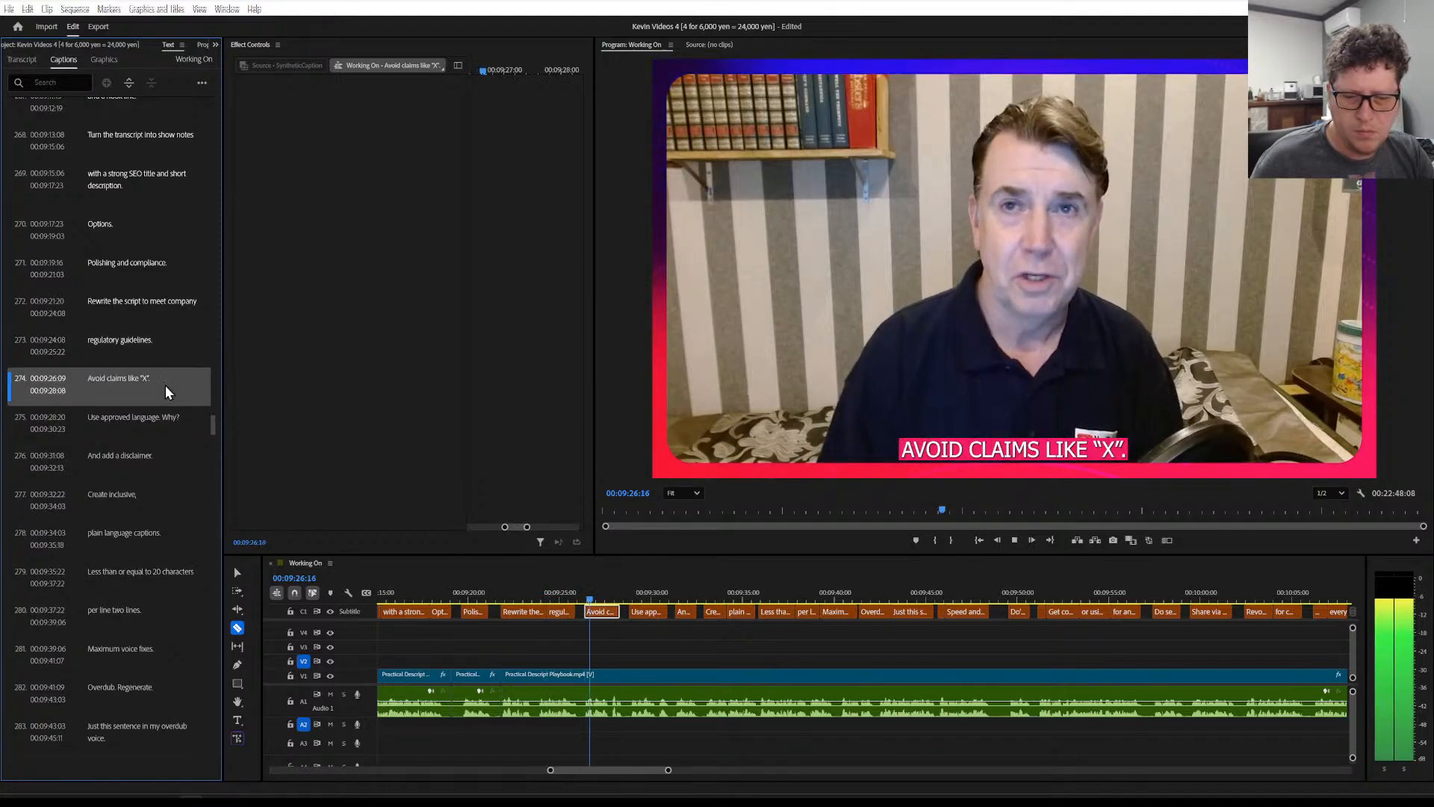
pyautogui.click(538, 590)
pyautogui.click(537, 587)
pyautogui.press('space')
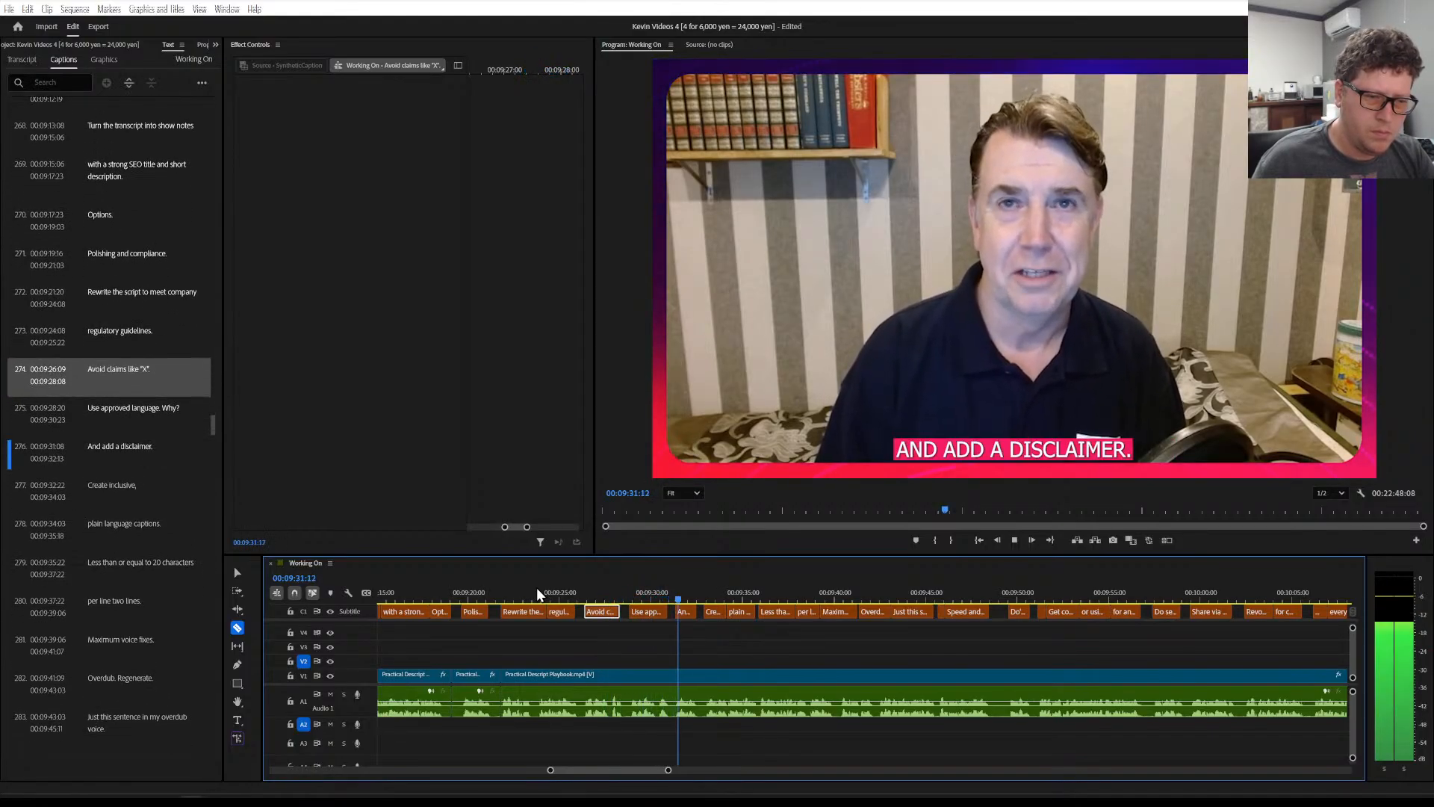
pyautogui.click(523, 602)
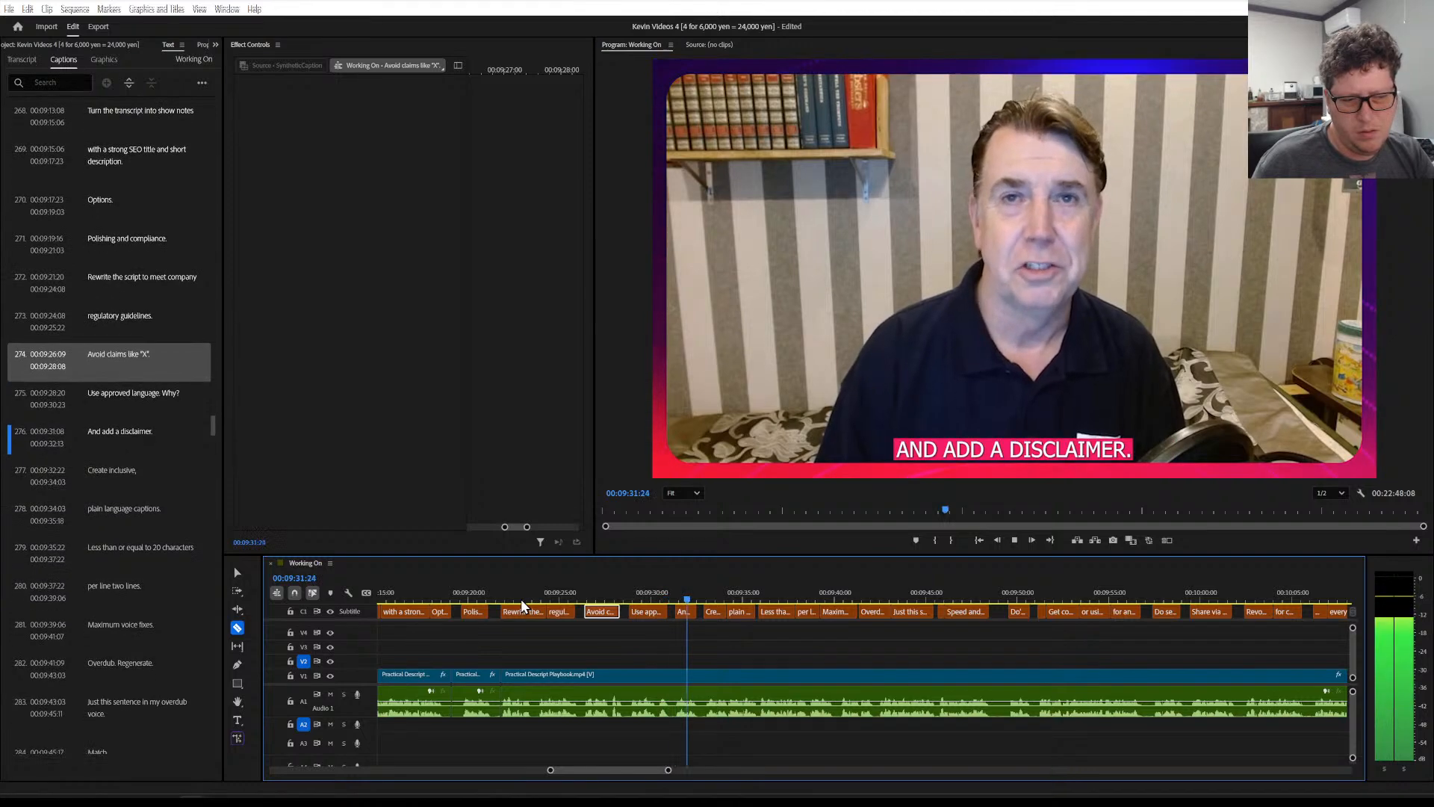
pyautogui.press('space')
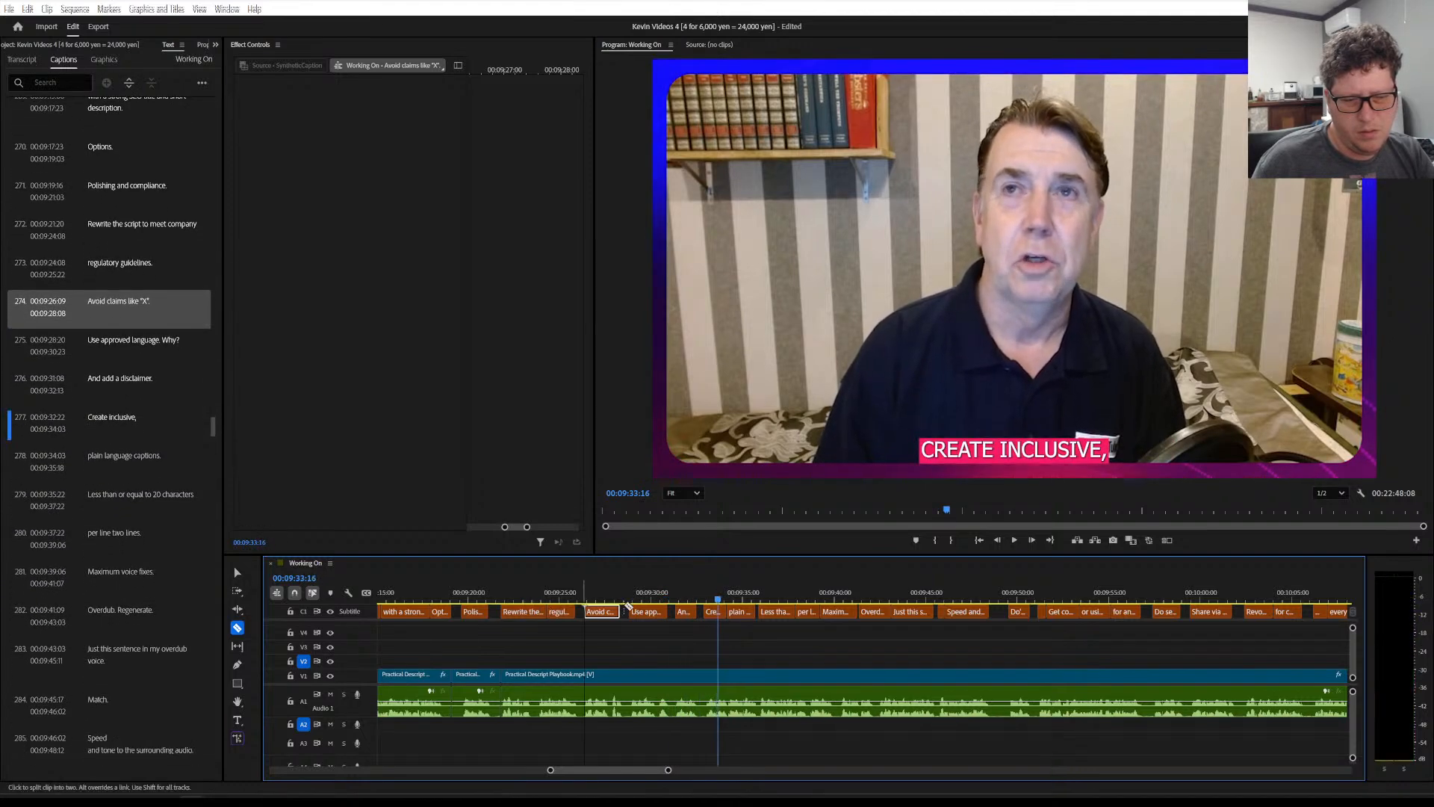
# Change the caption "Use approved language. Why?" to read: Use approved language "Y"
pyautogui.click(648, 594)
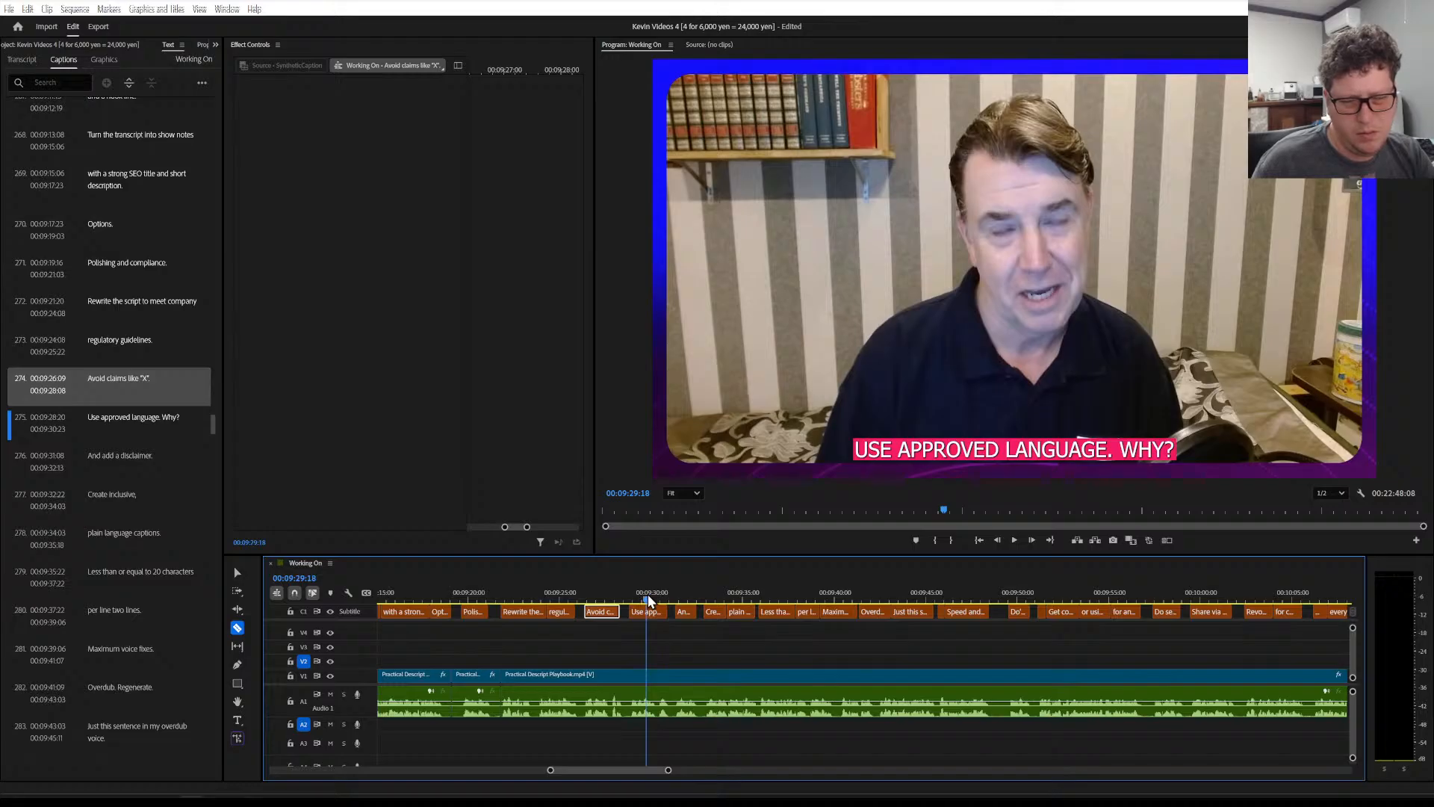
pyautogui.doubleClick(157, 414)
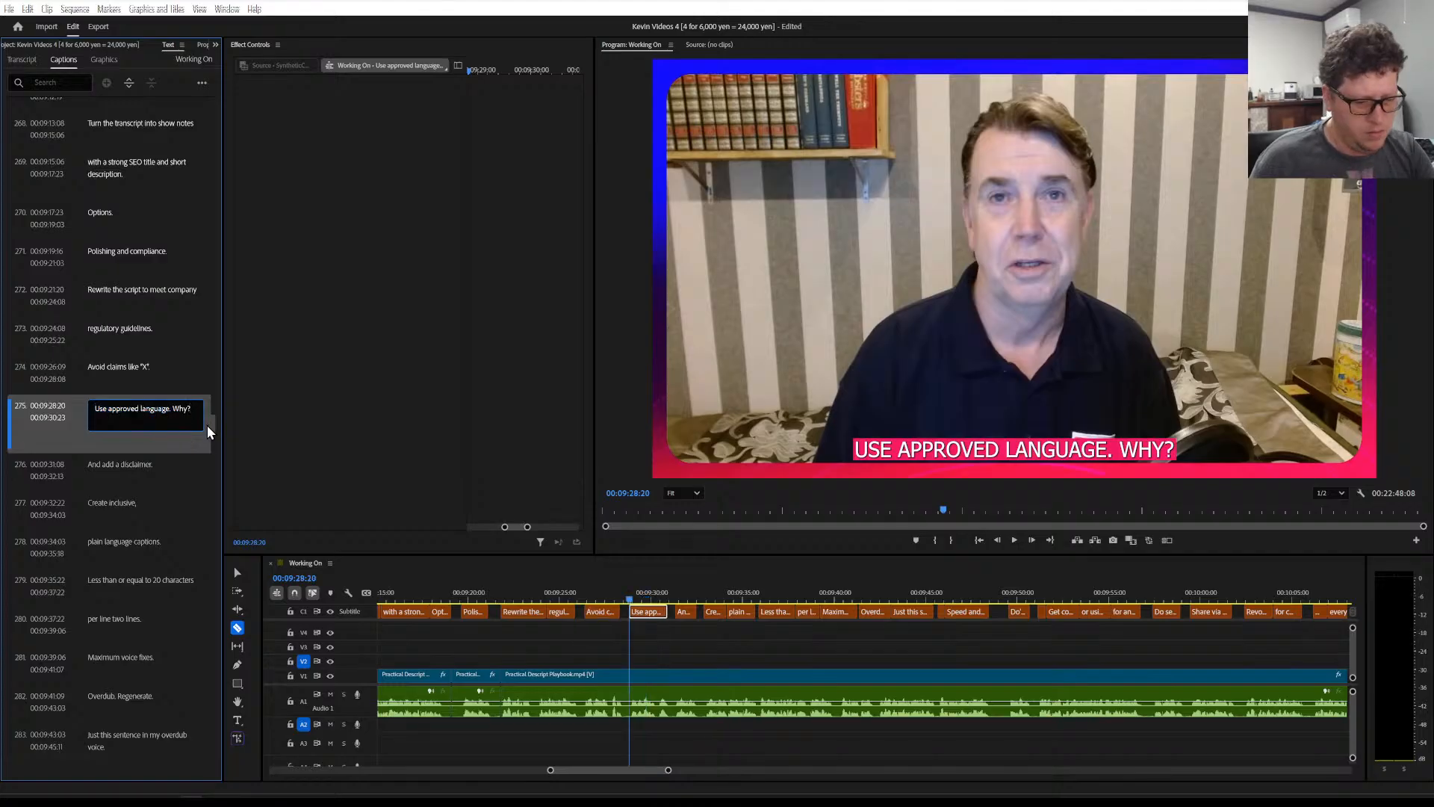
pyautogui.press('BackSpace')
pyautogui.press('BackSpace')
pyautogui.press('BackSpace')
pyautogui.press('BackSpace')
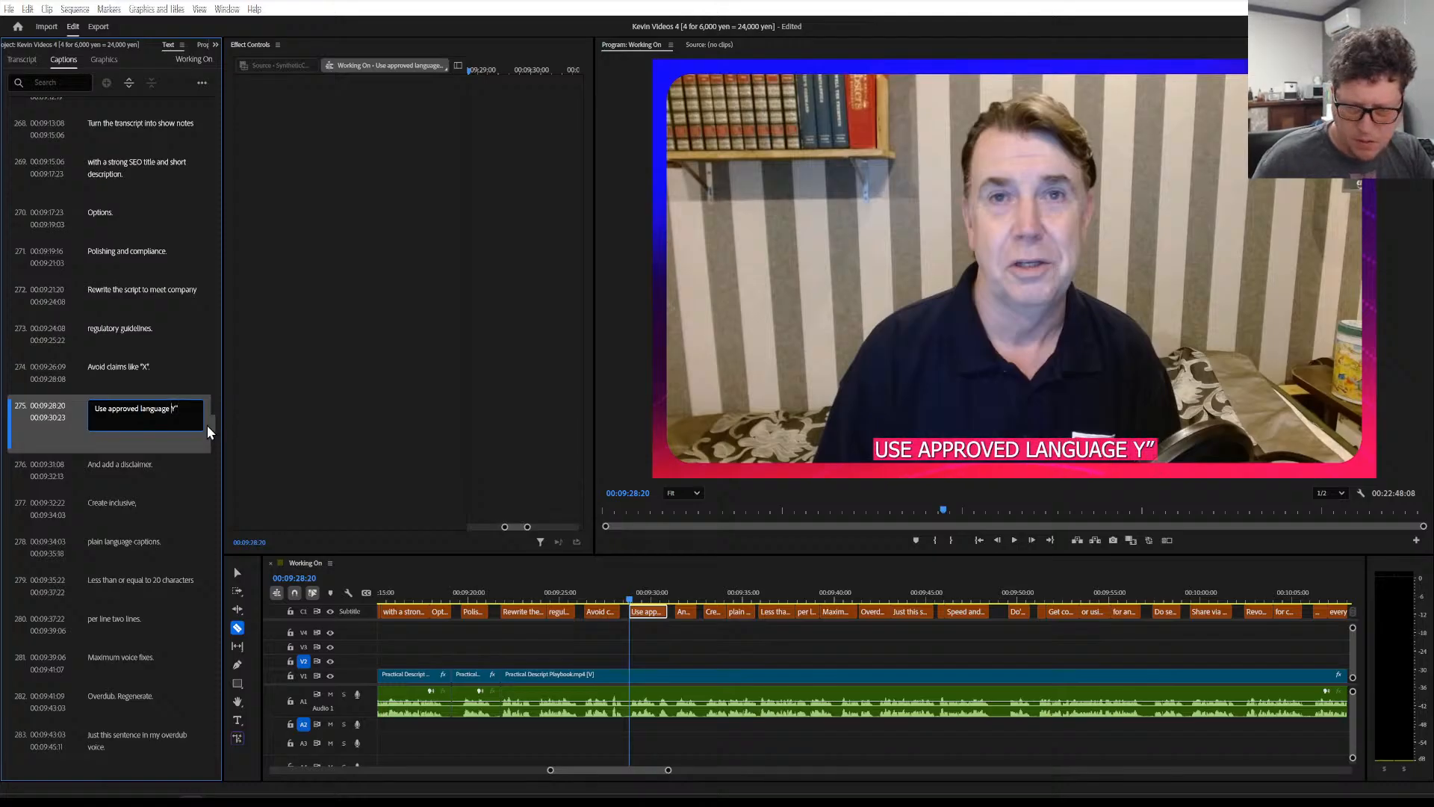
pyautogui.click(168, 365)
pyautogui.click(173, 405)
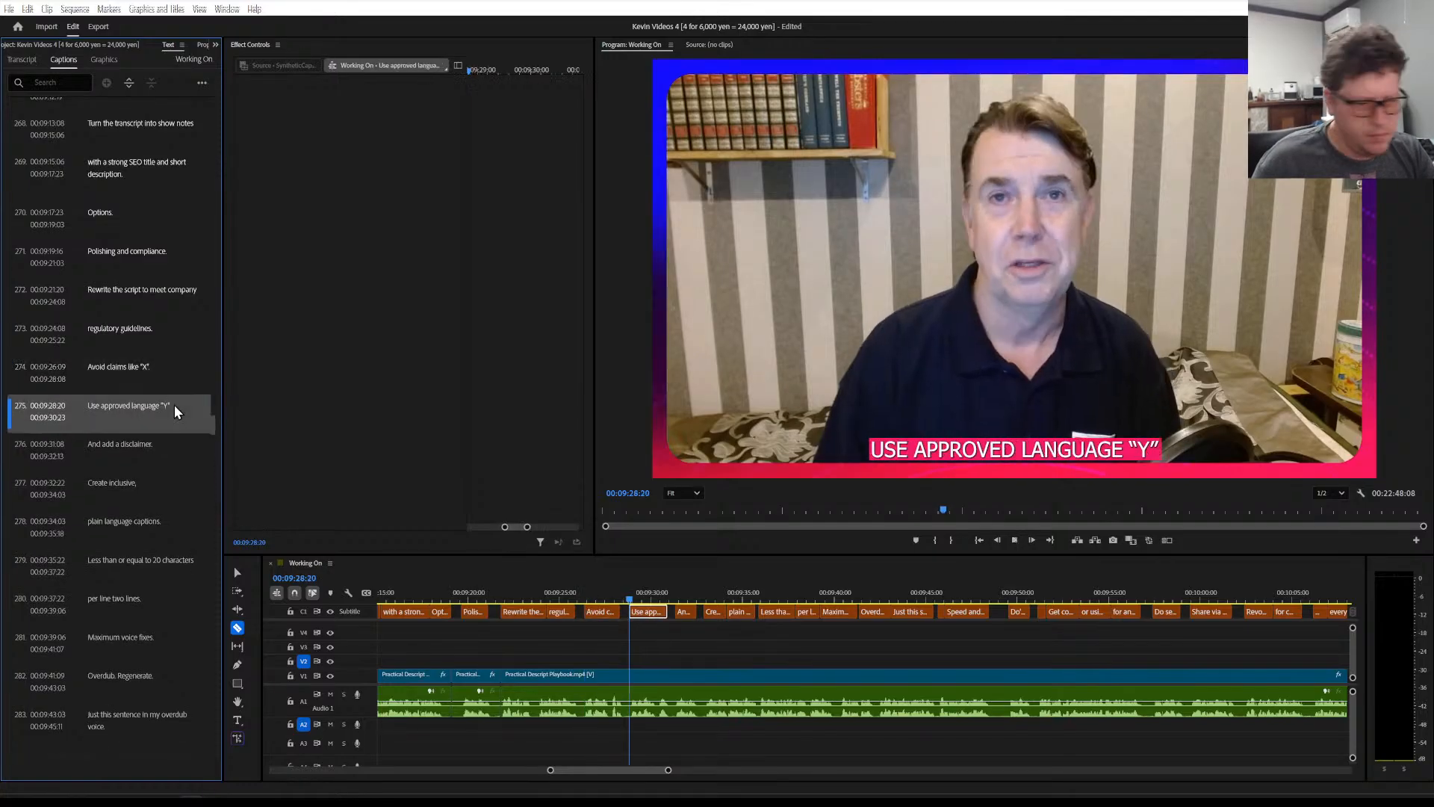
# Split the main clip at 00:09:48:12, where the caption ending "tone to the surrounding audio." finishes
pyautogui.press('space')
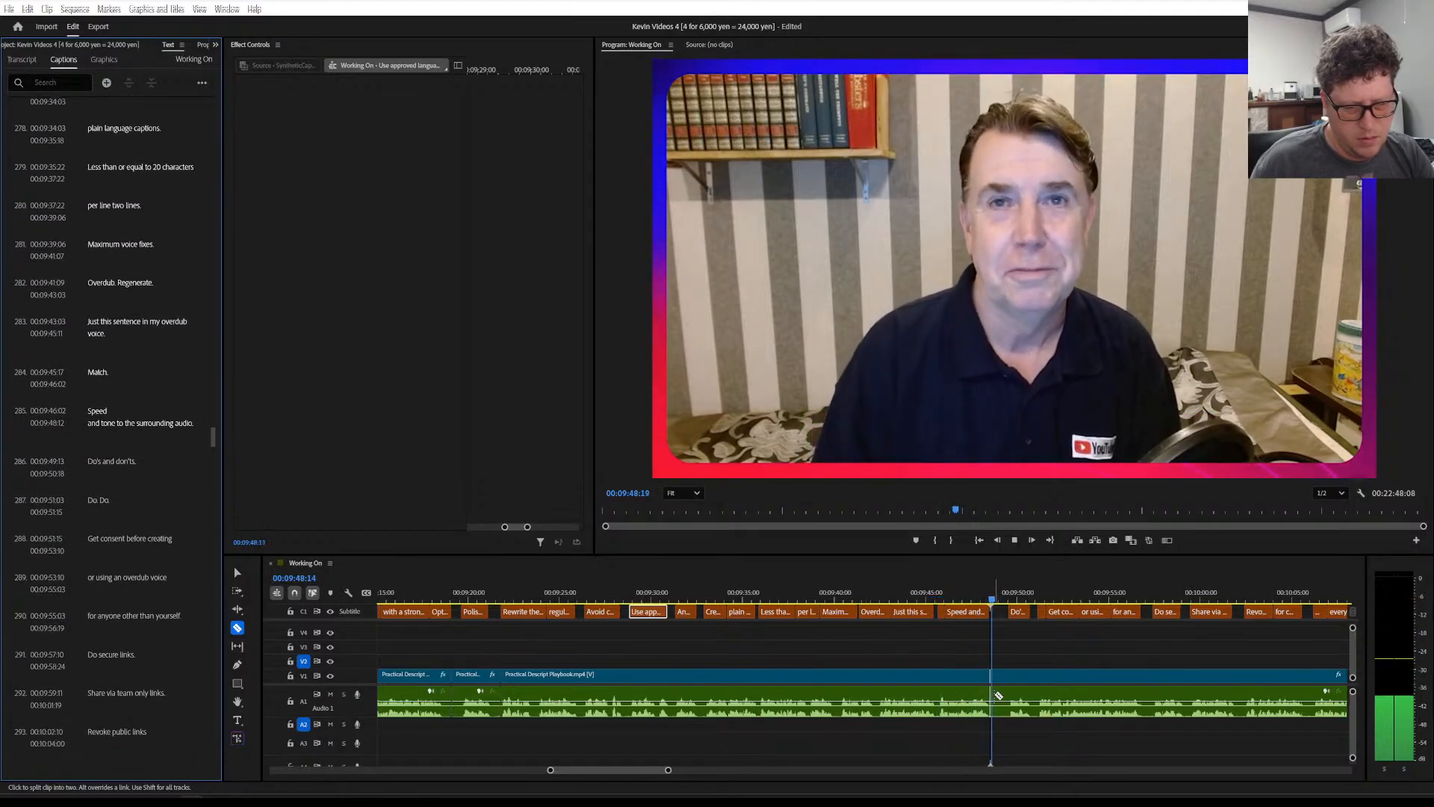
pyautogui.press('space')
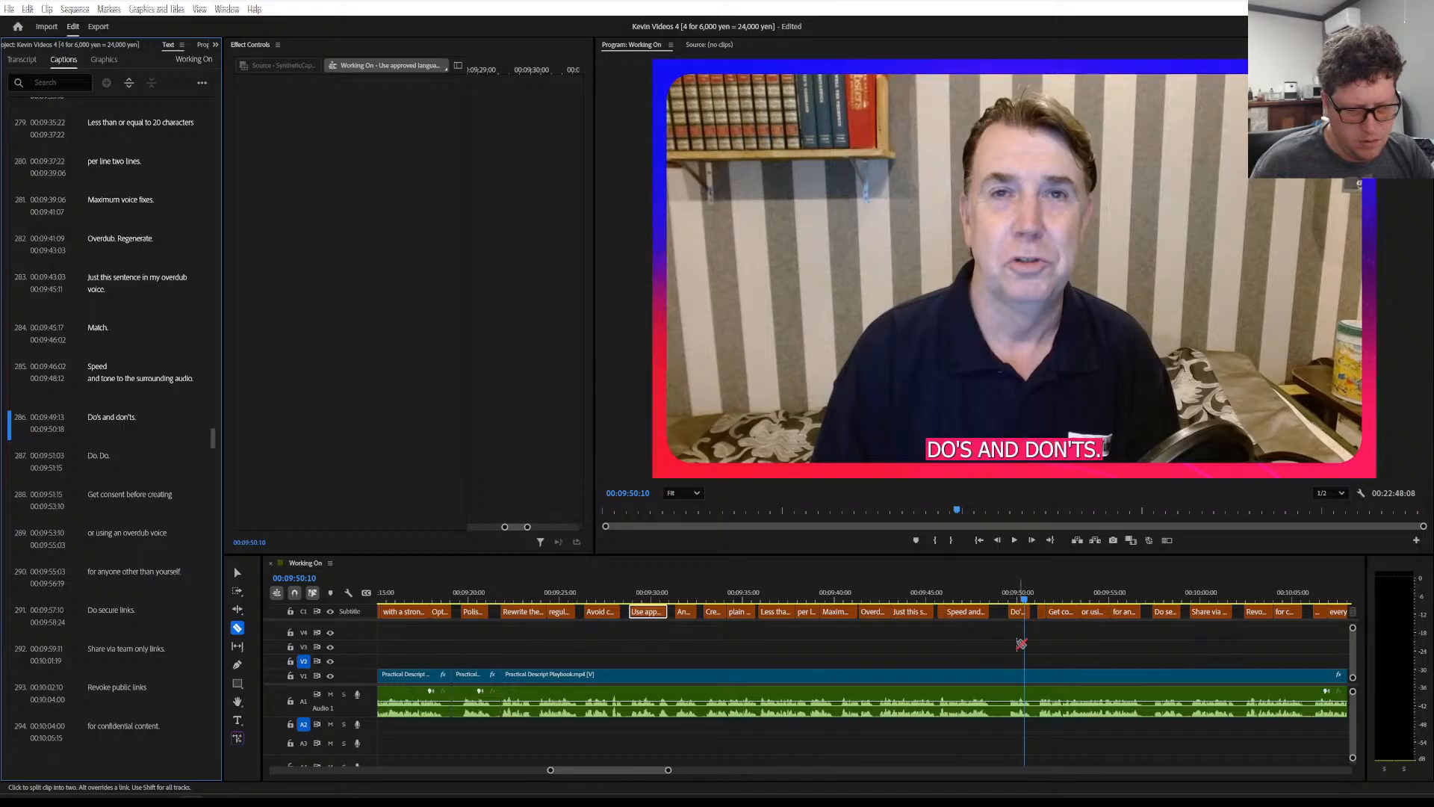
pyautogui.click(994, 681)
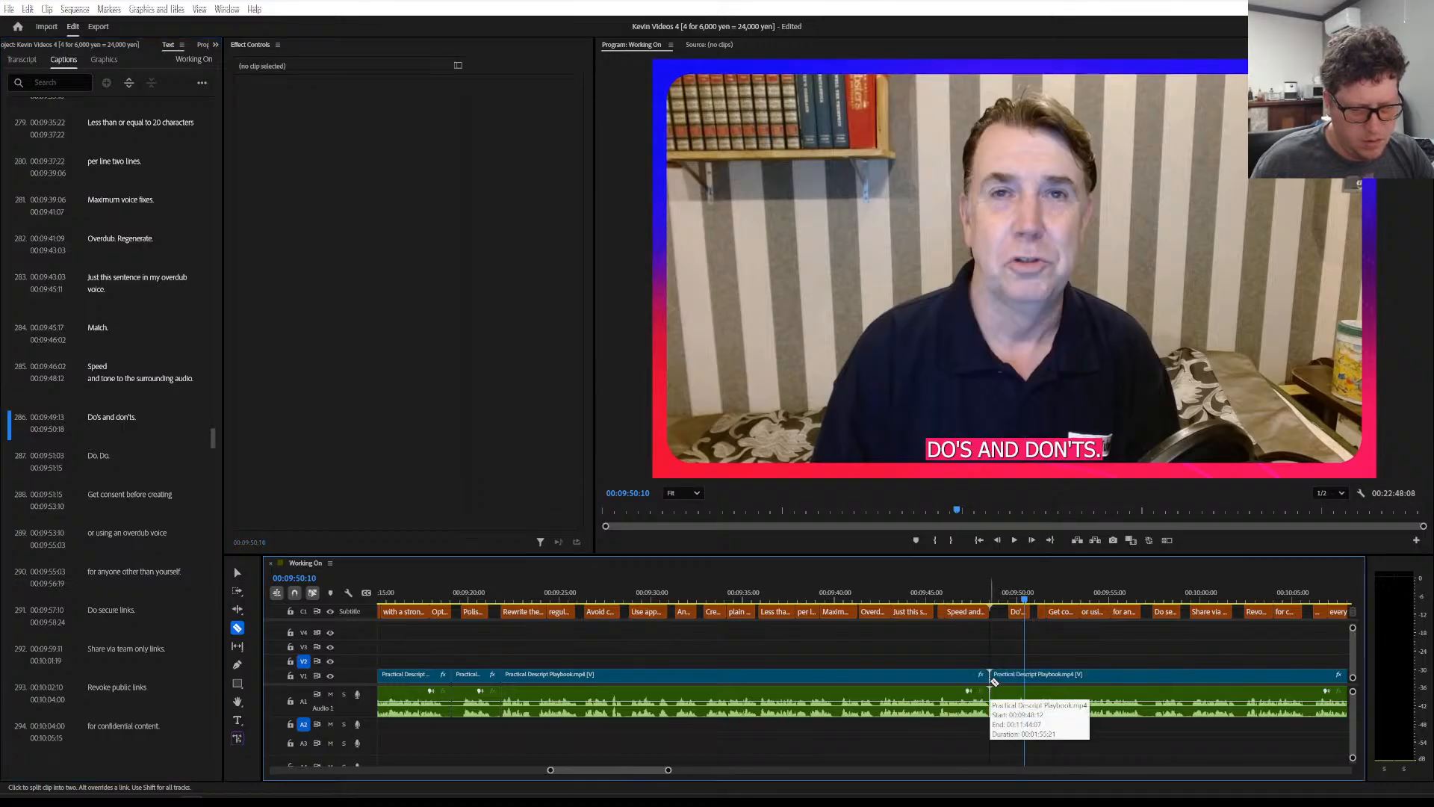
# Review the passage after "Do's and don'ts." and split the main clip at the start of the "Do. Do." caption
pyautogui.scroll(-5, 814, 716)
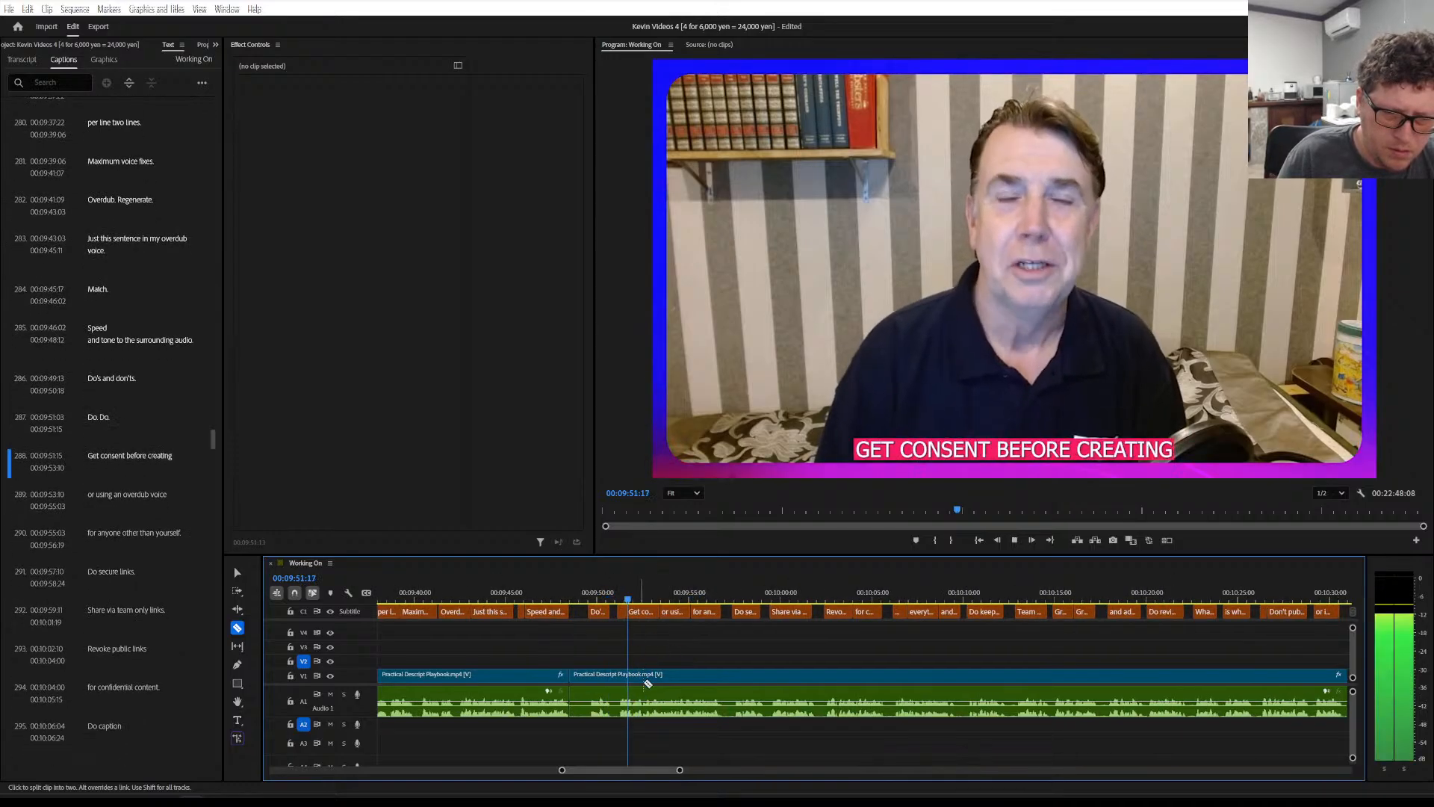
pyautogui.press('space')
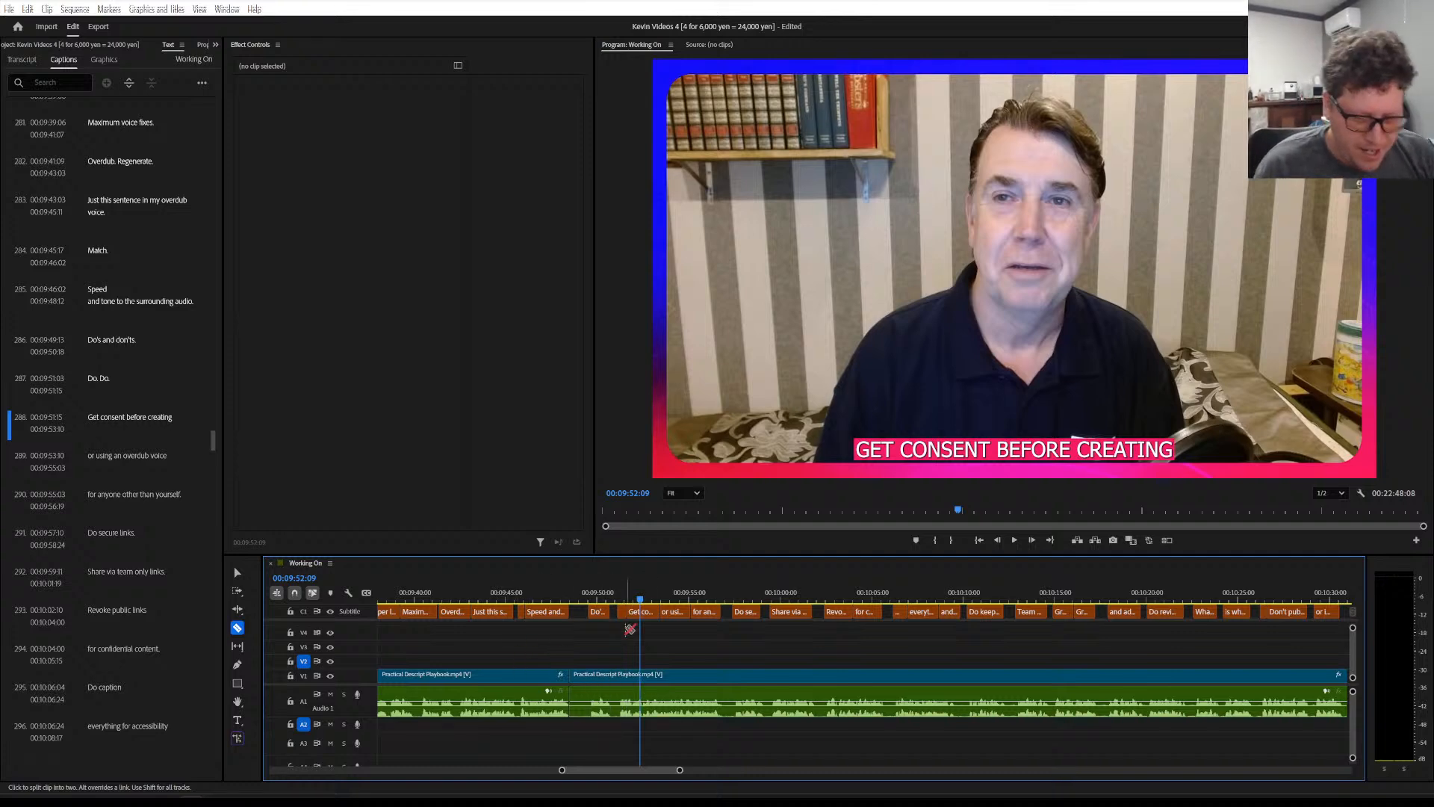
pyautogui.click(580, 597)
pyautogui.press('space')
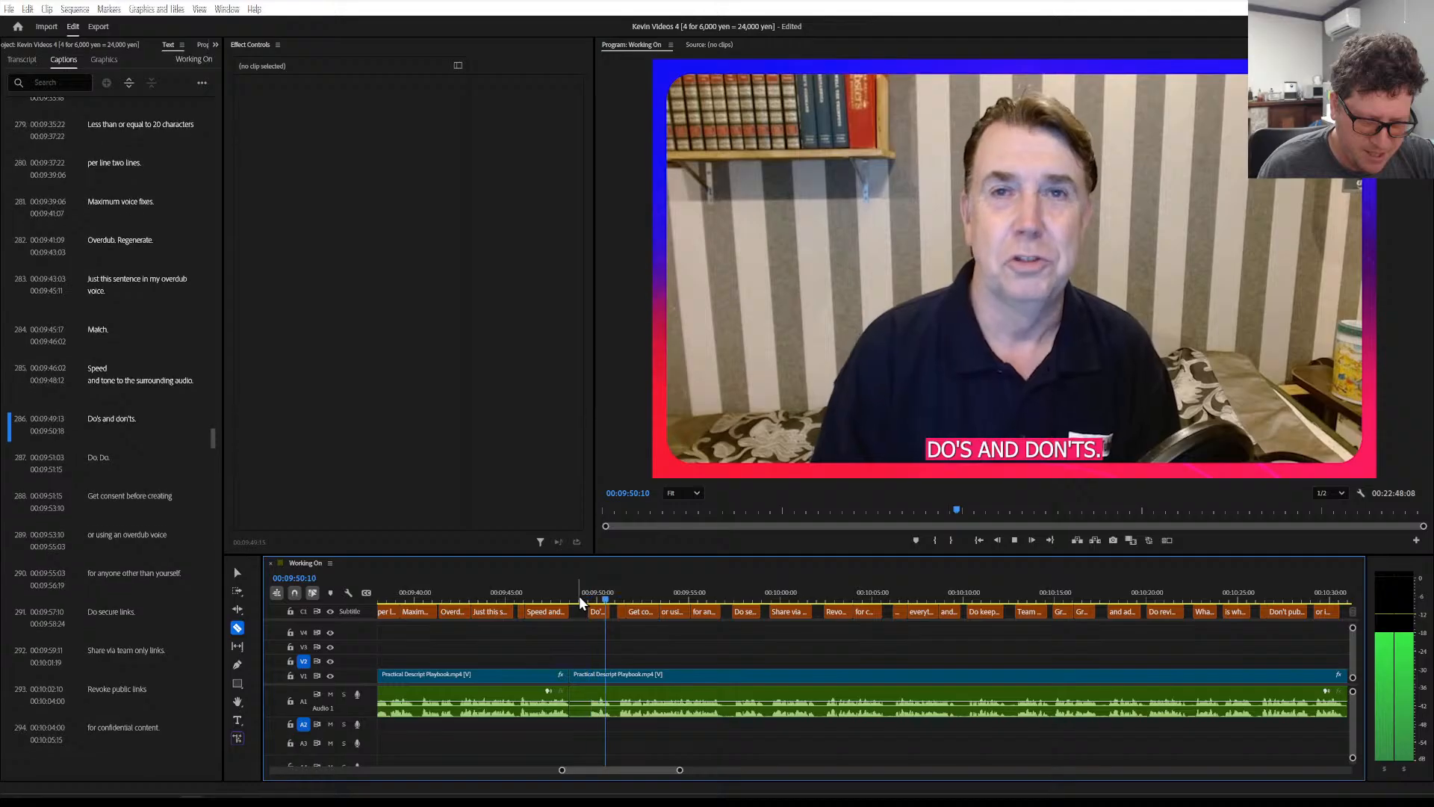
pyautogui.press('space')
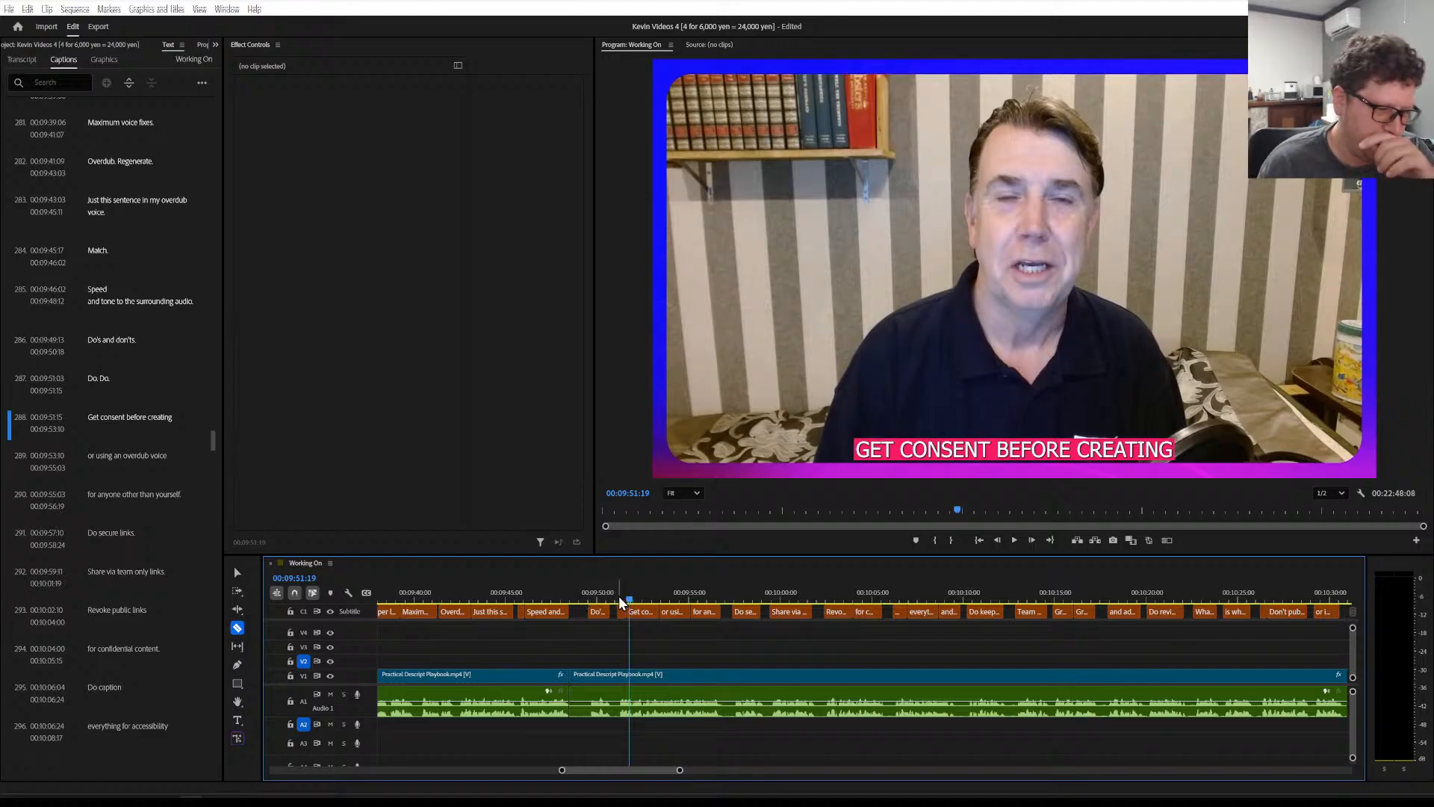
pyautogui.press('space')
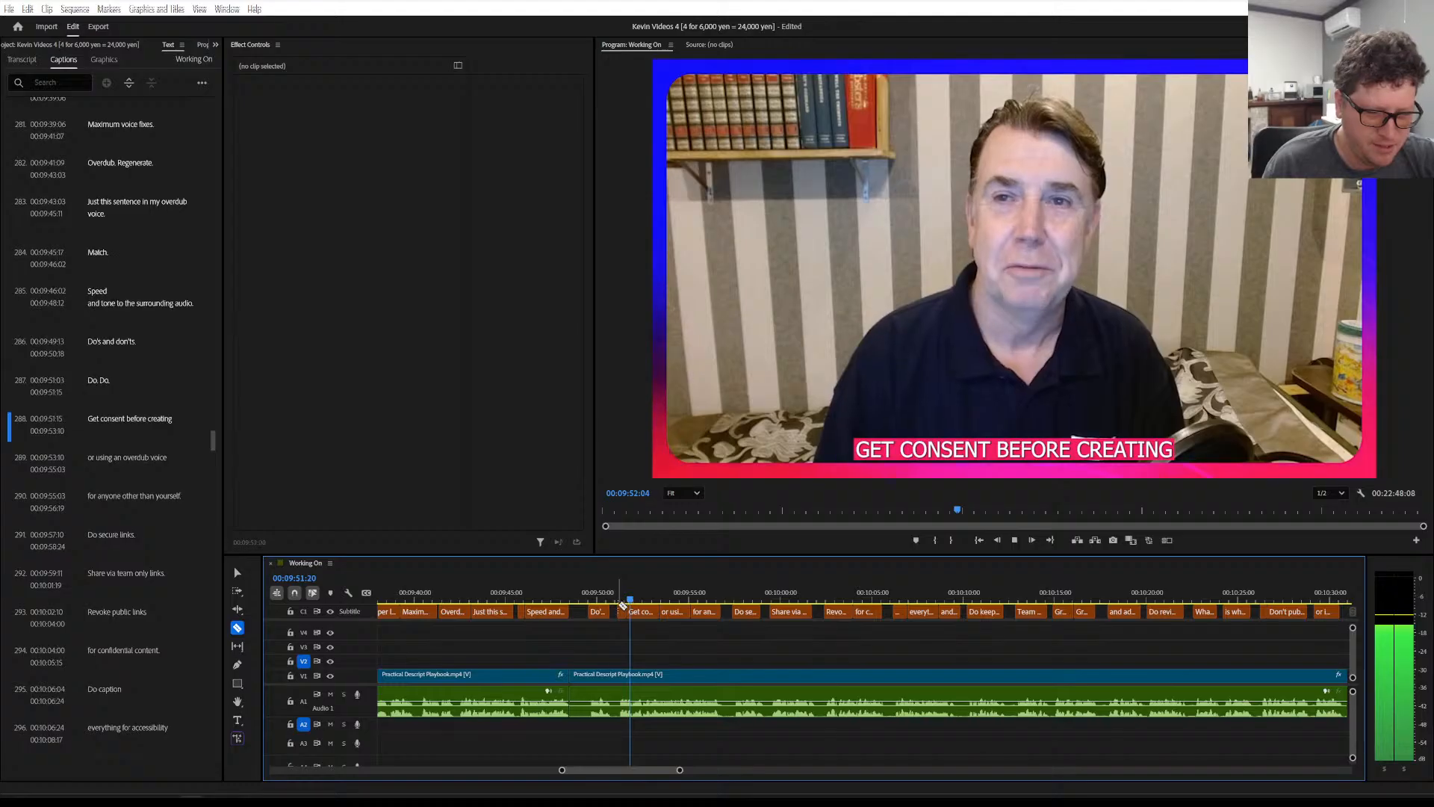
pyautogui.press('space')
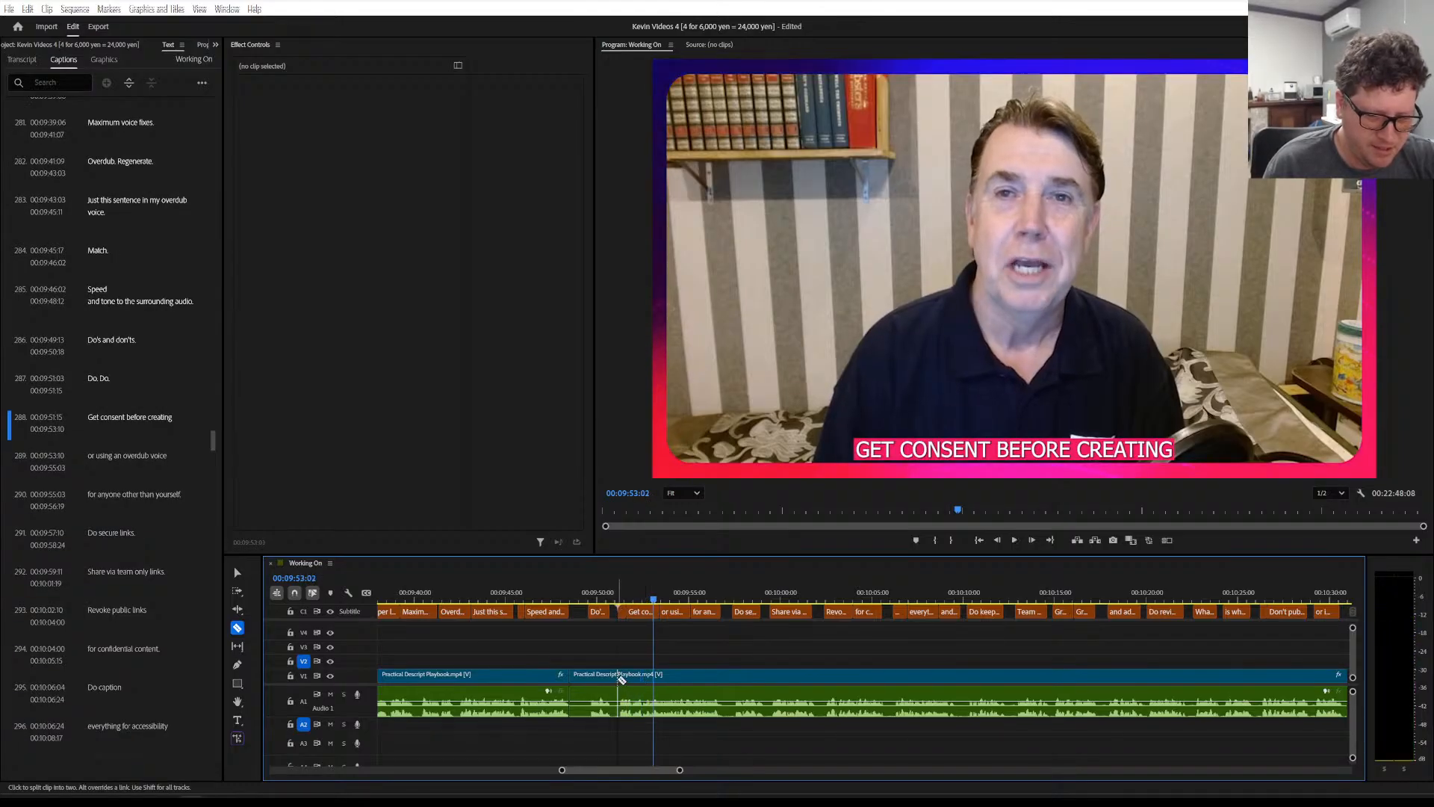
pyautogui.click(619, 677)
# Play on and split the main clip at the starts of the "Do secure links." and "Do caption" captions
pyautogui.press('space')
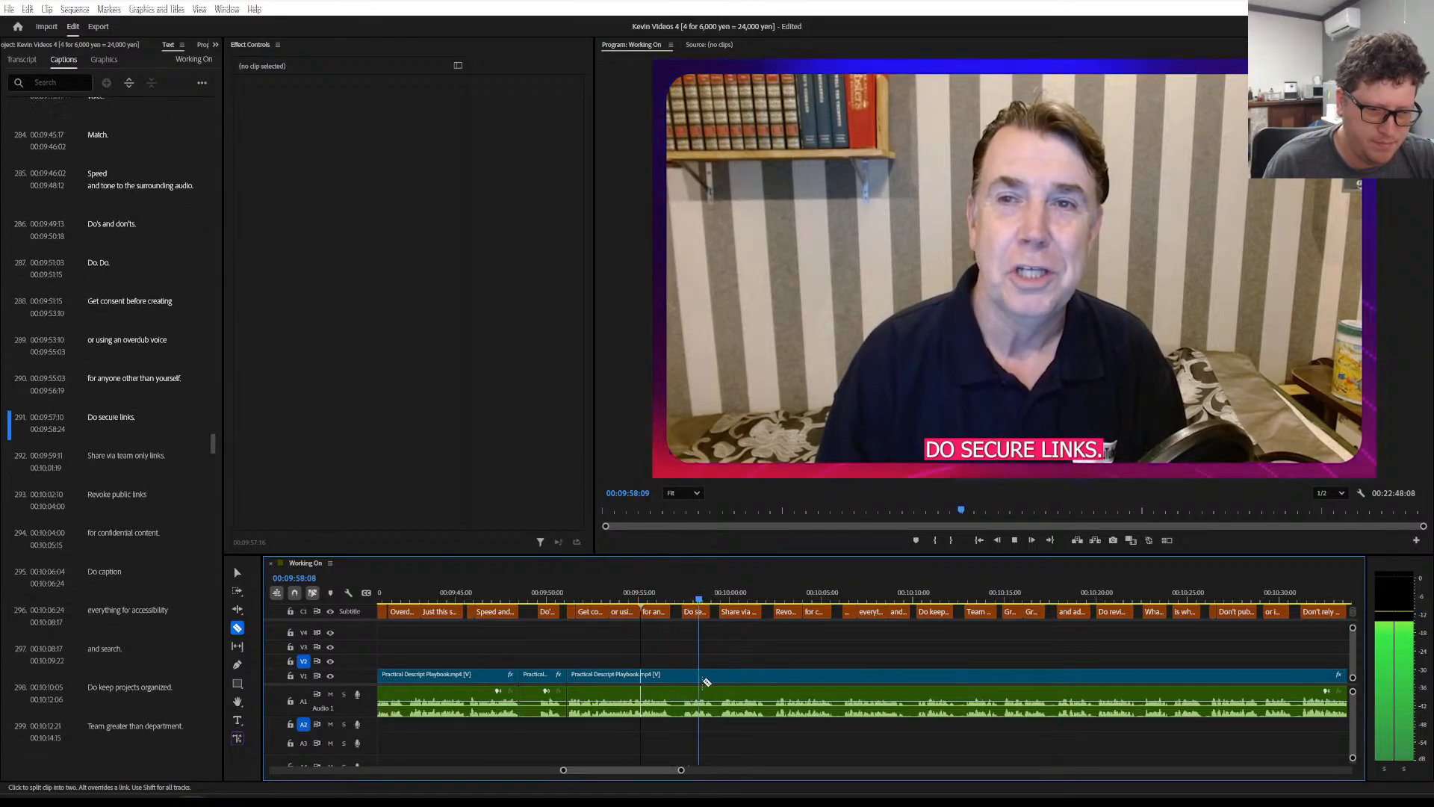
pyautogui.press('space')
pyautogui.press('space')
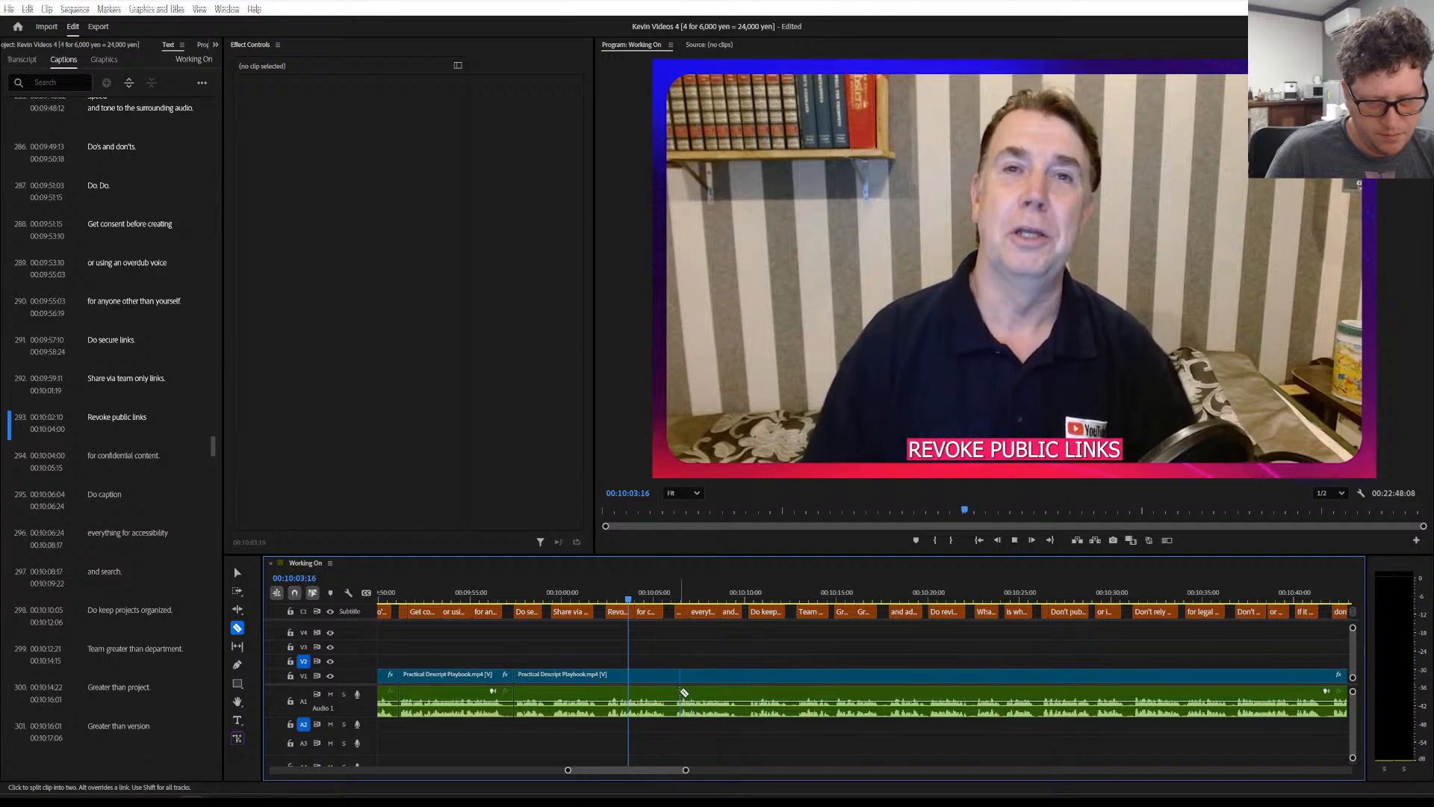
pyautogui.click(531, 596)
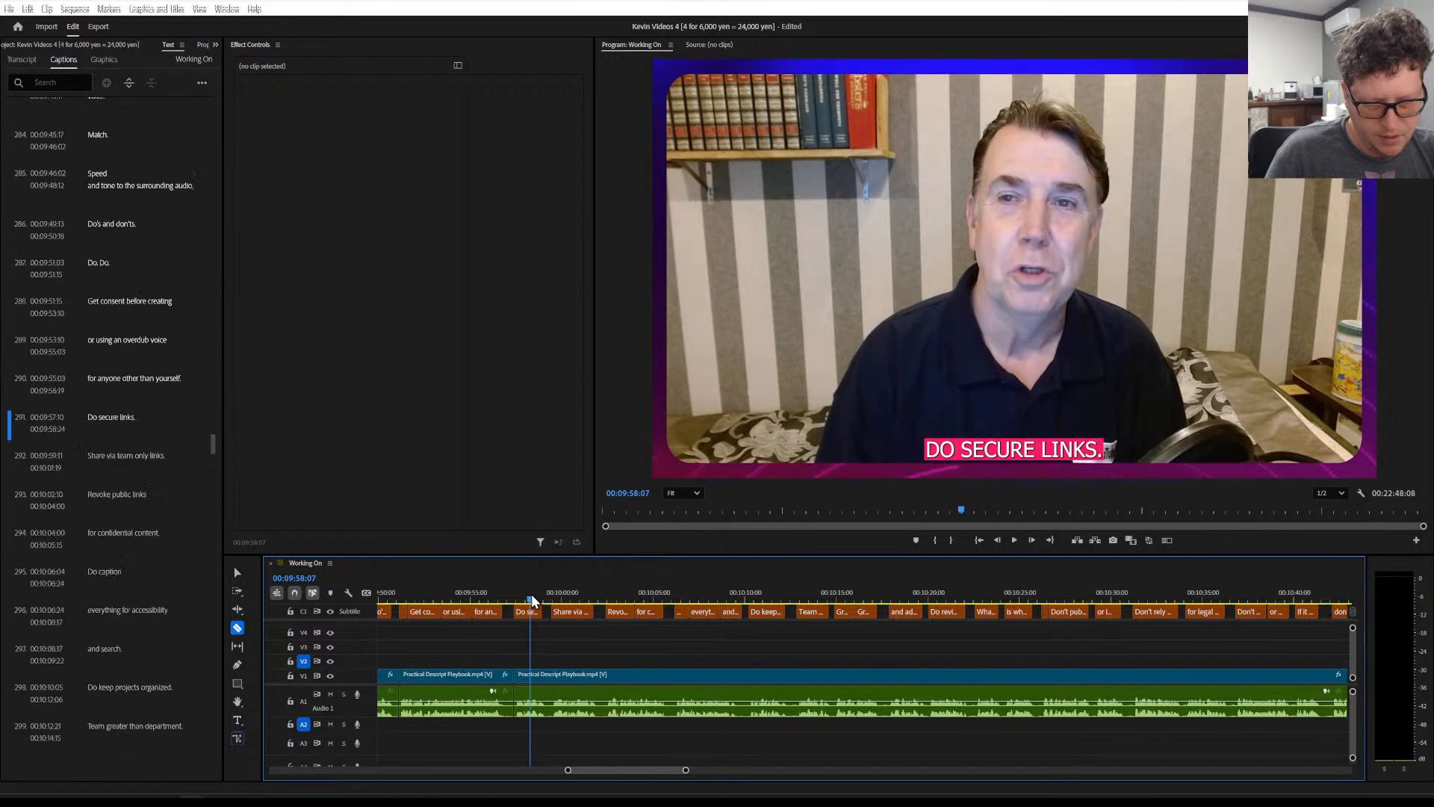
pyautogui.click(617, 593)
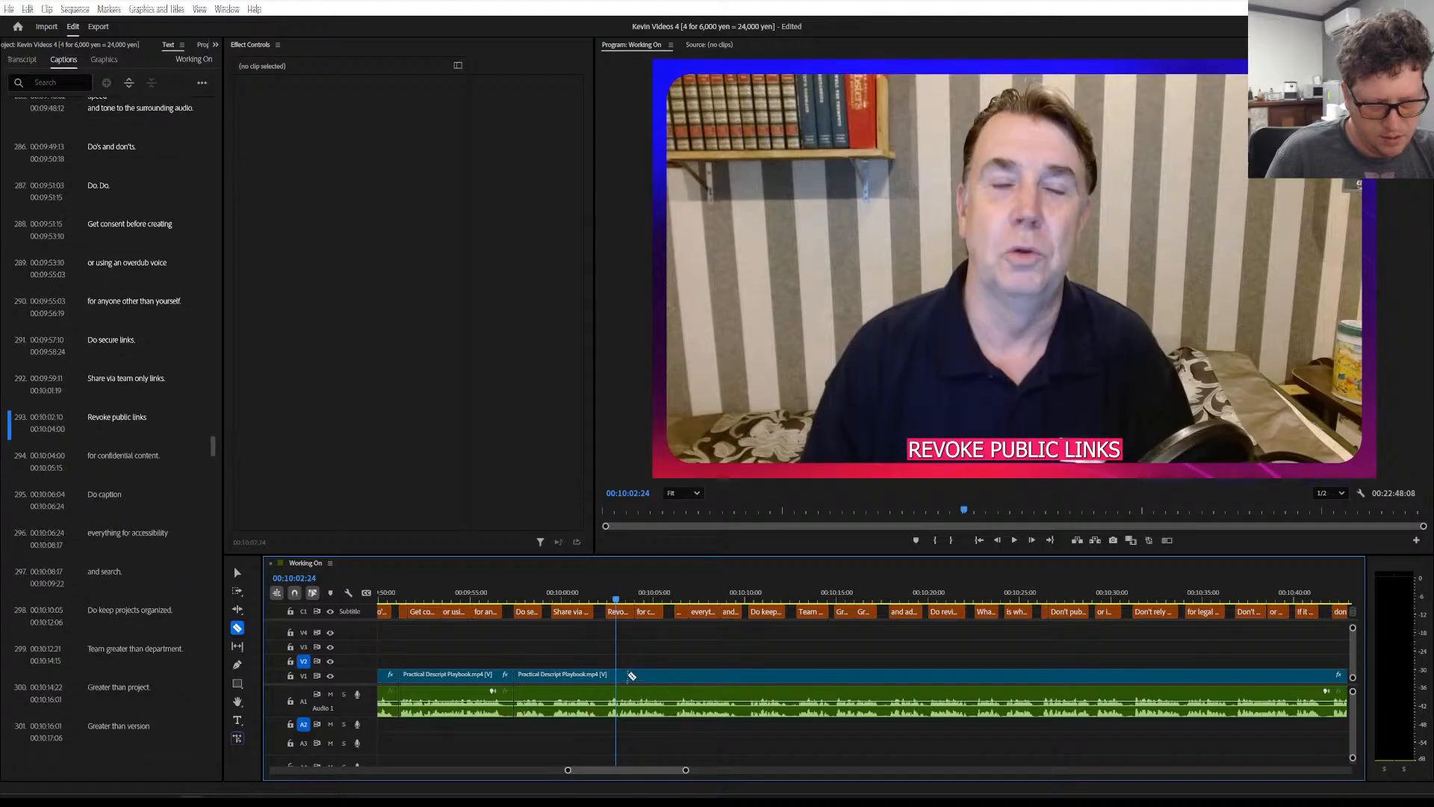
pyautogui.press('space')
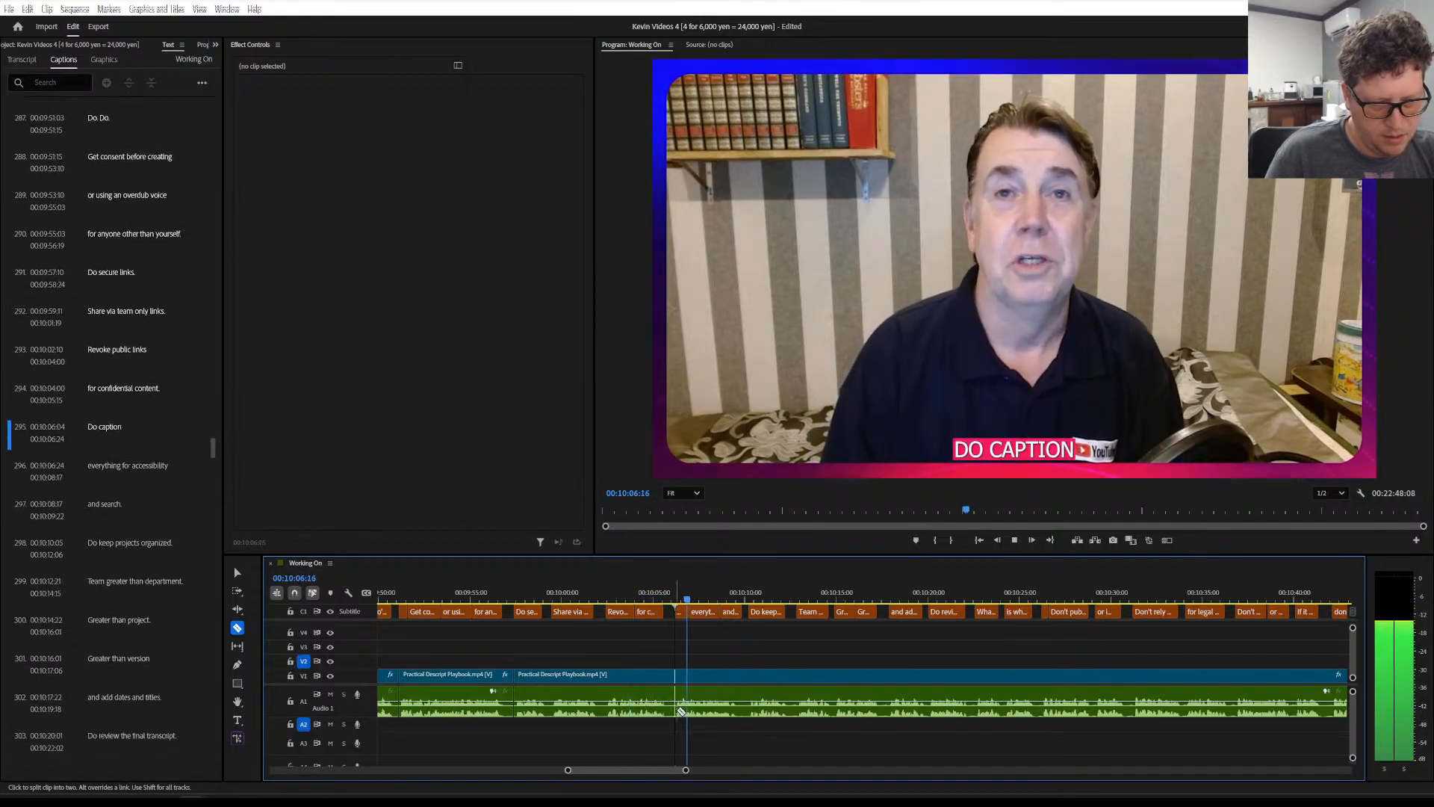
pyautogui.press('space')
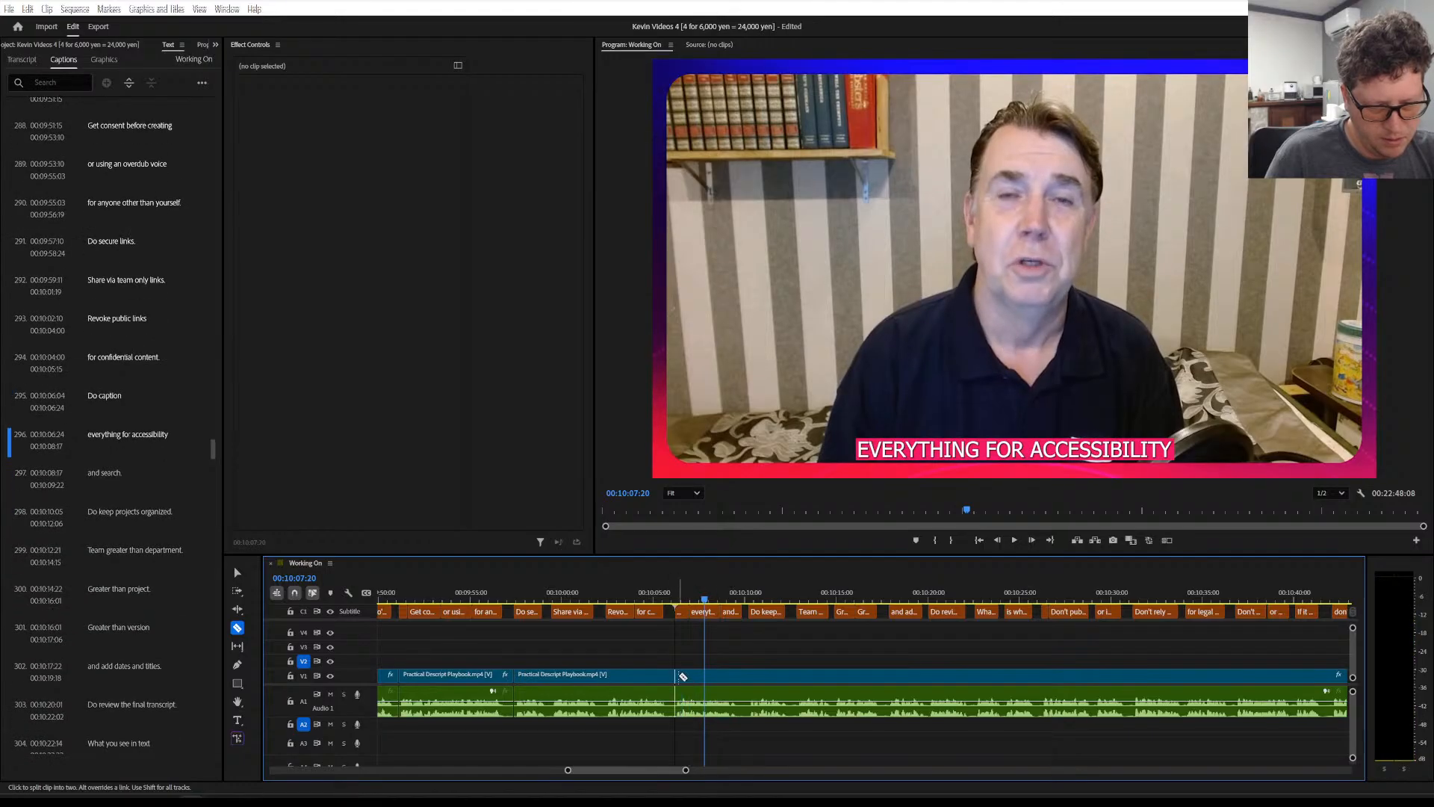
pyautogui.click(683, 676)
# Split the main clip at the starts of the "Do keep projects organized." and "Do review the final transcript." captions
pyautogui.press('space')
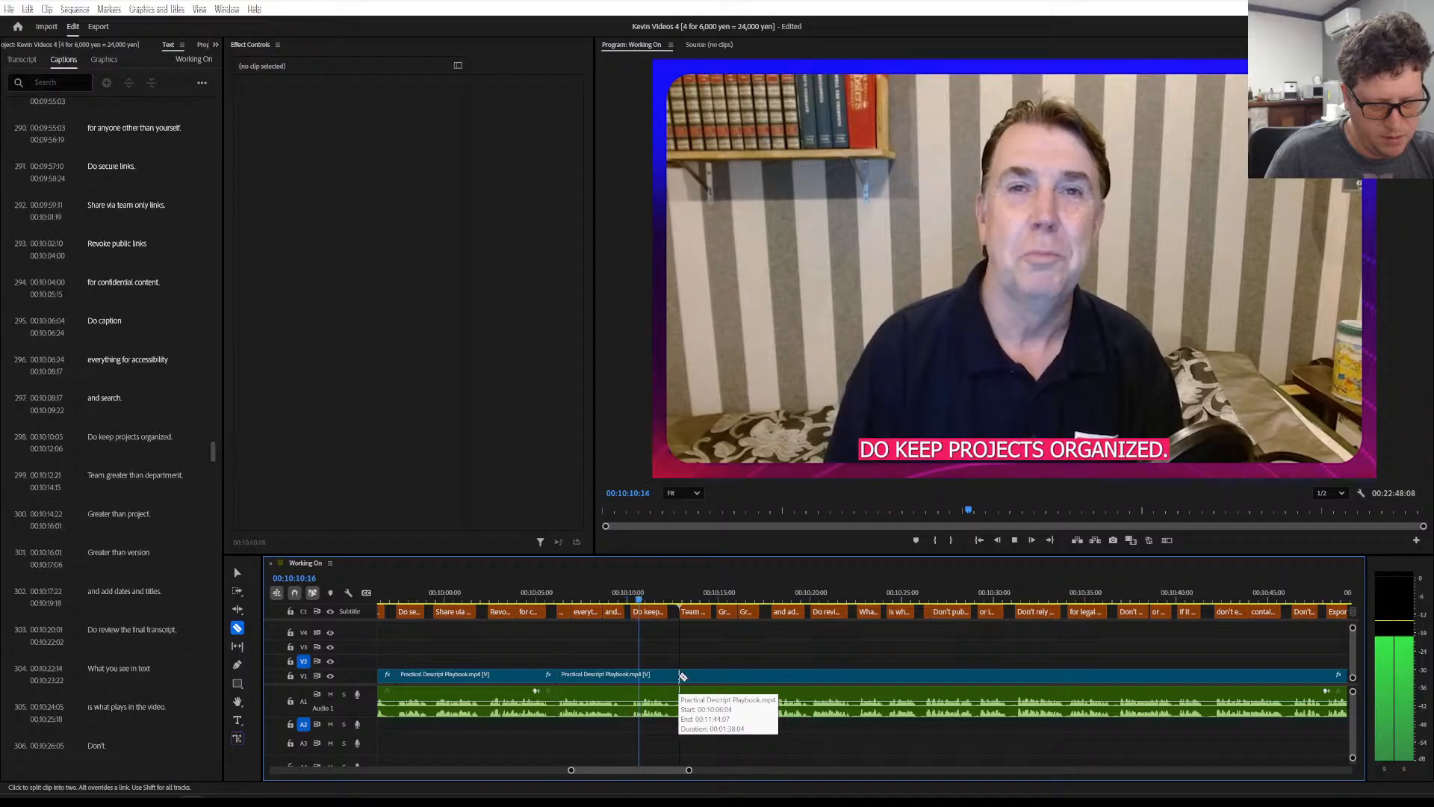
pyautogui.press('space')
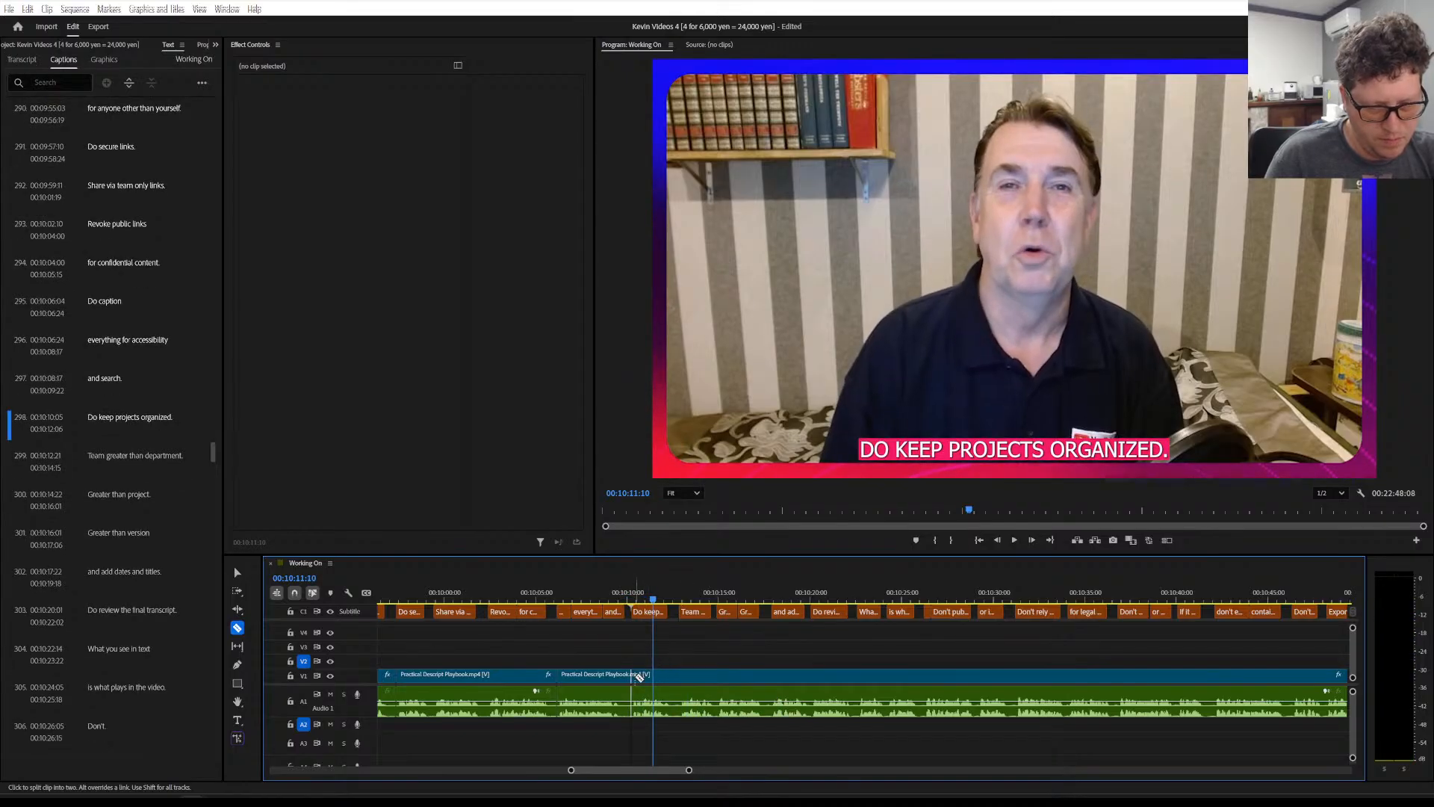
pyautogui.click(638, 677)
pyautogui.scroll(-3, 682, 695)
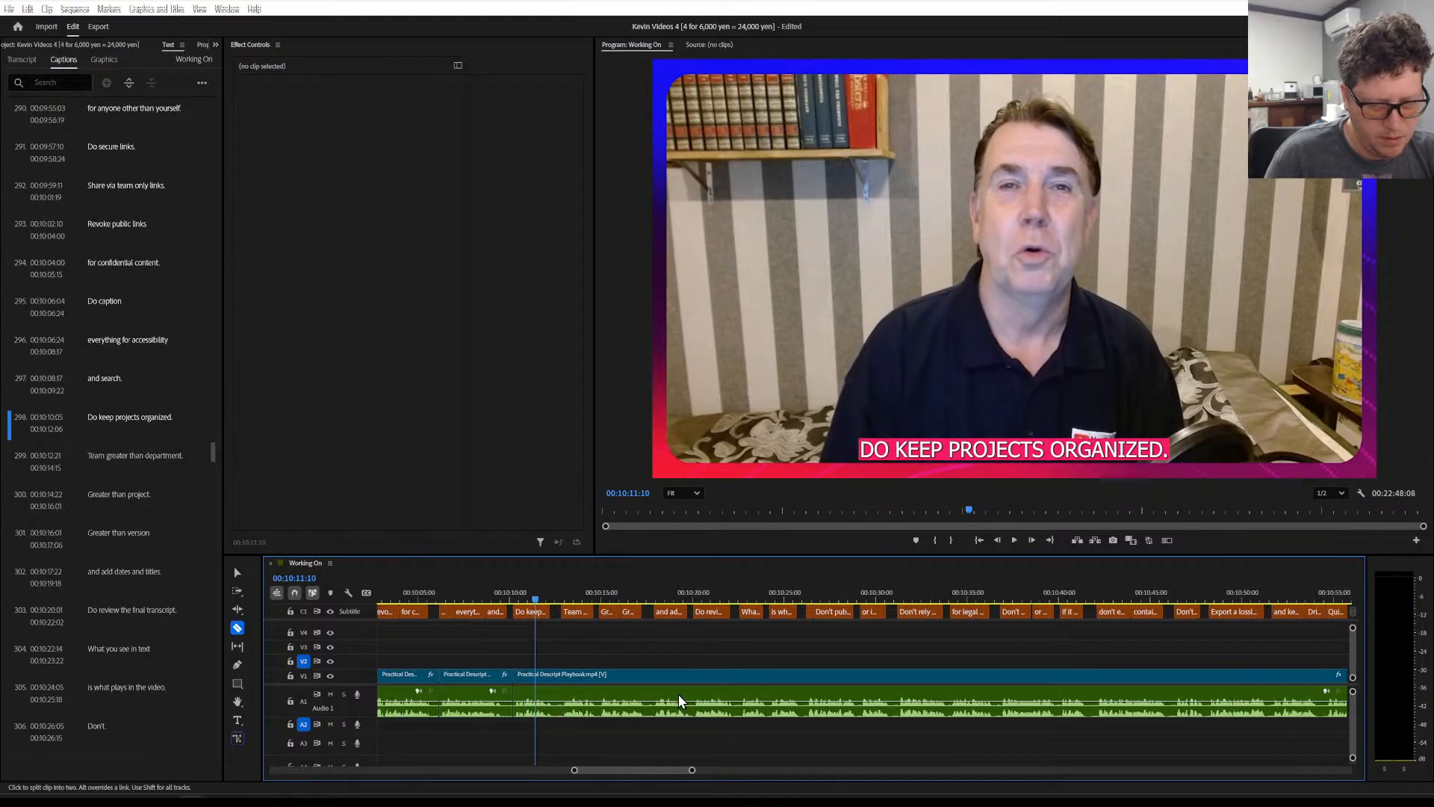
pyautogui.press('space')
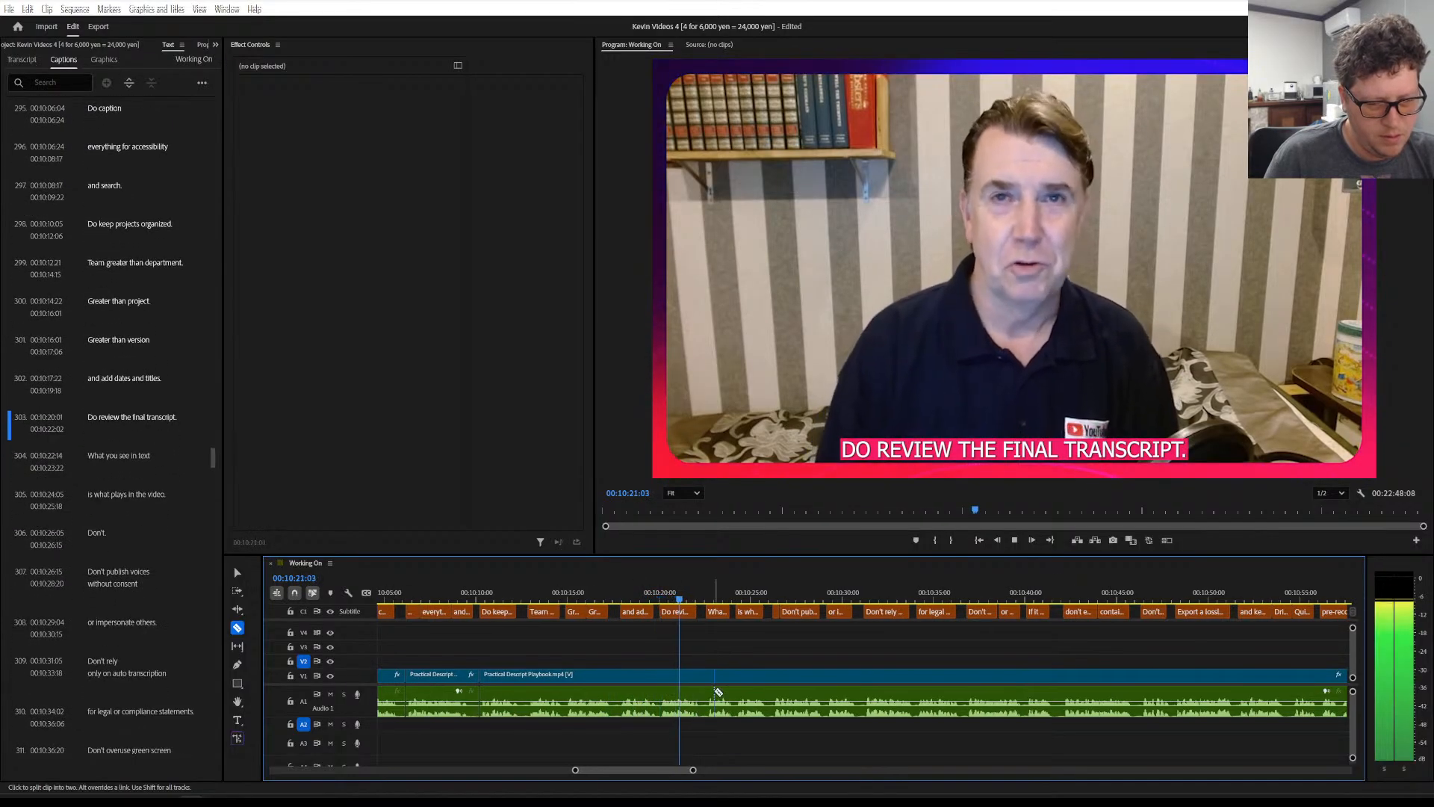
pyautogui.press('space')
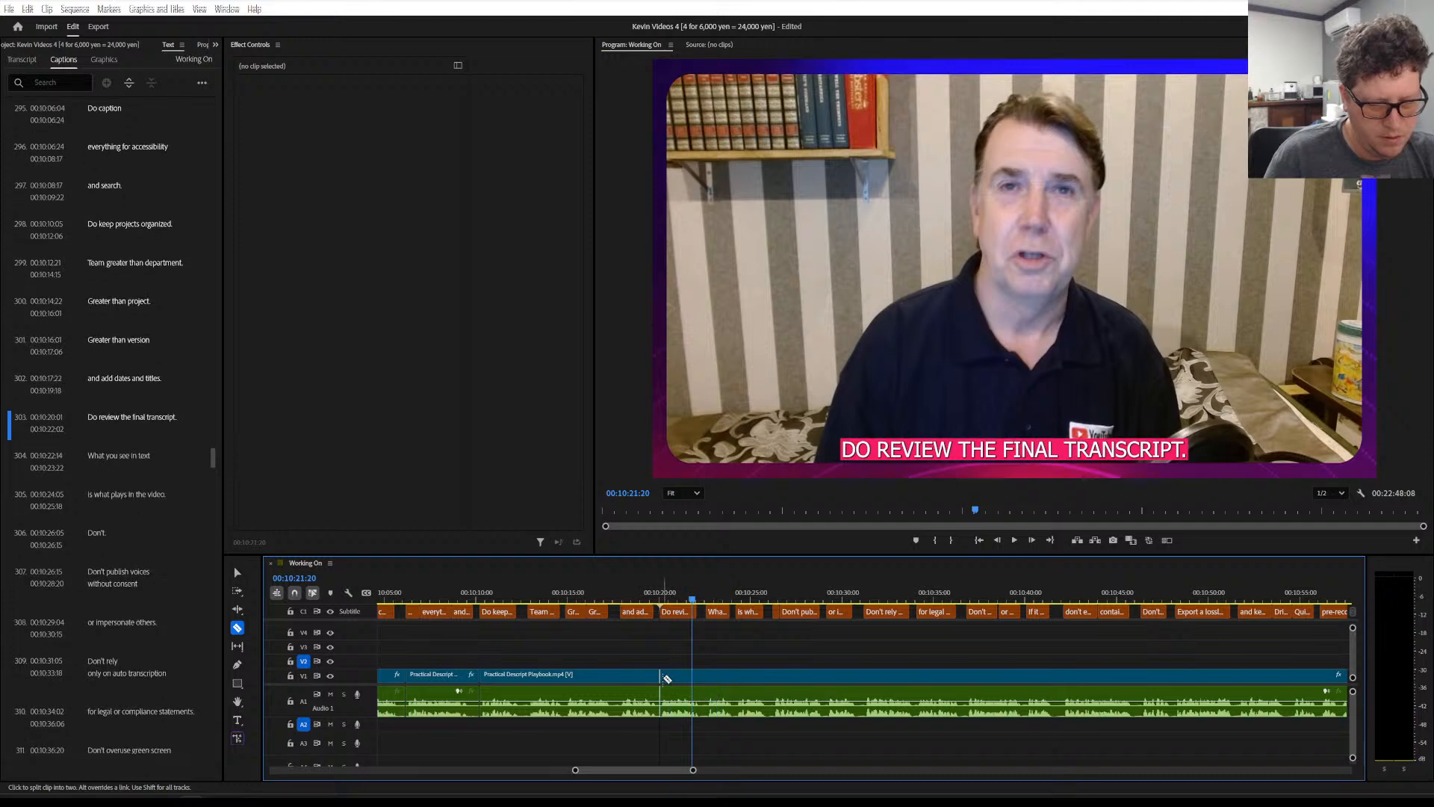
pyautogui.click(667, 678)
# Split the main clip at the starts of the "Don't." and "Don't rely only on auto transcription" captions
pyautogui.scroll(-5, 682, 695)
pyautogui.press('space')
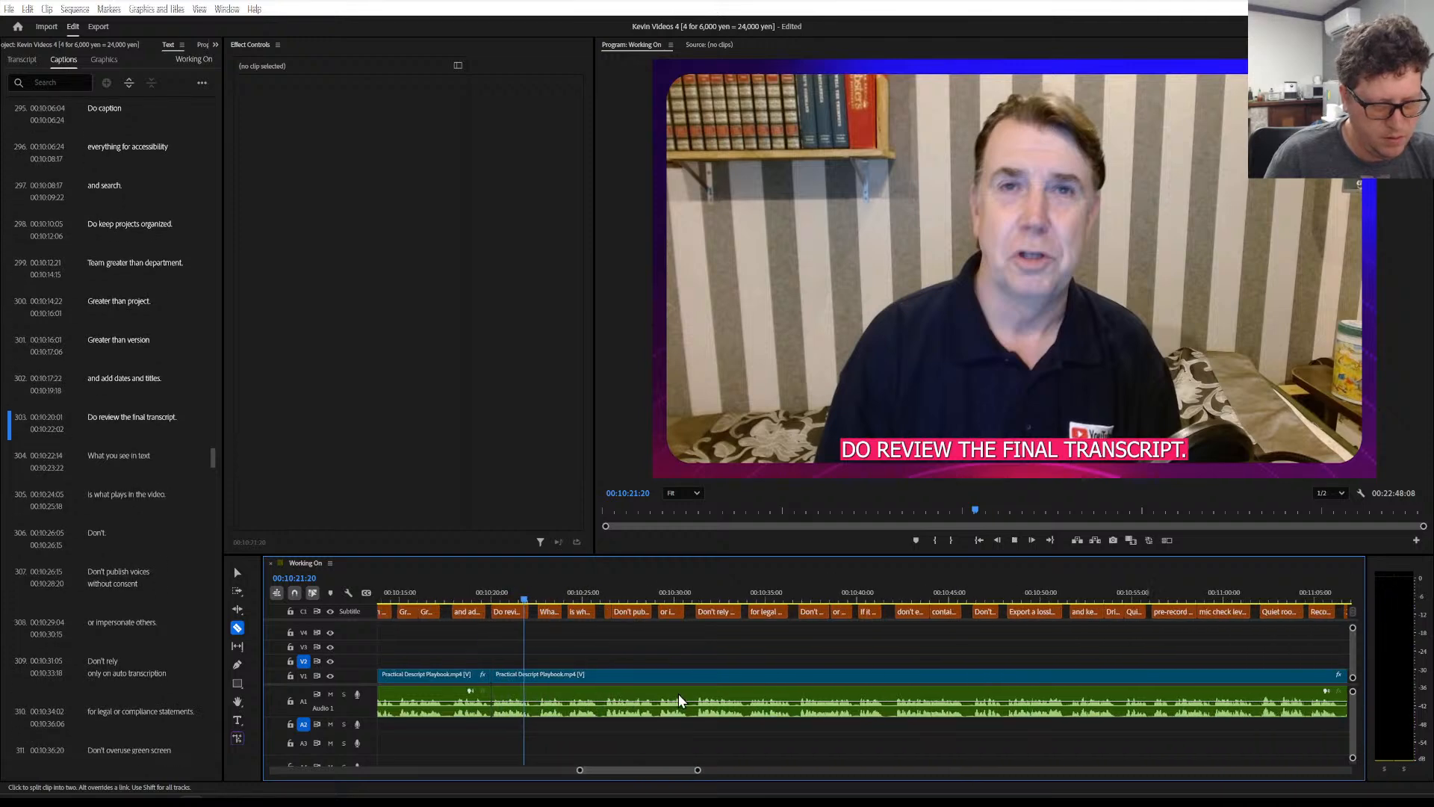
pyautogui.scroll(-1, 679, 693)
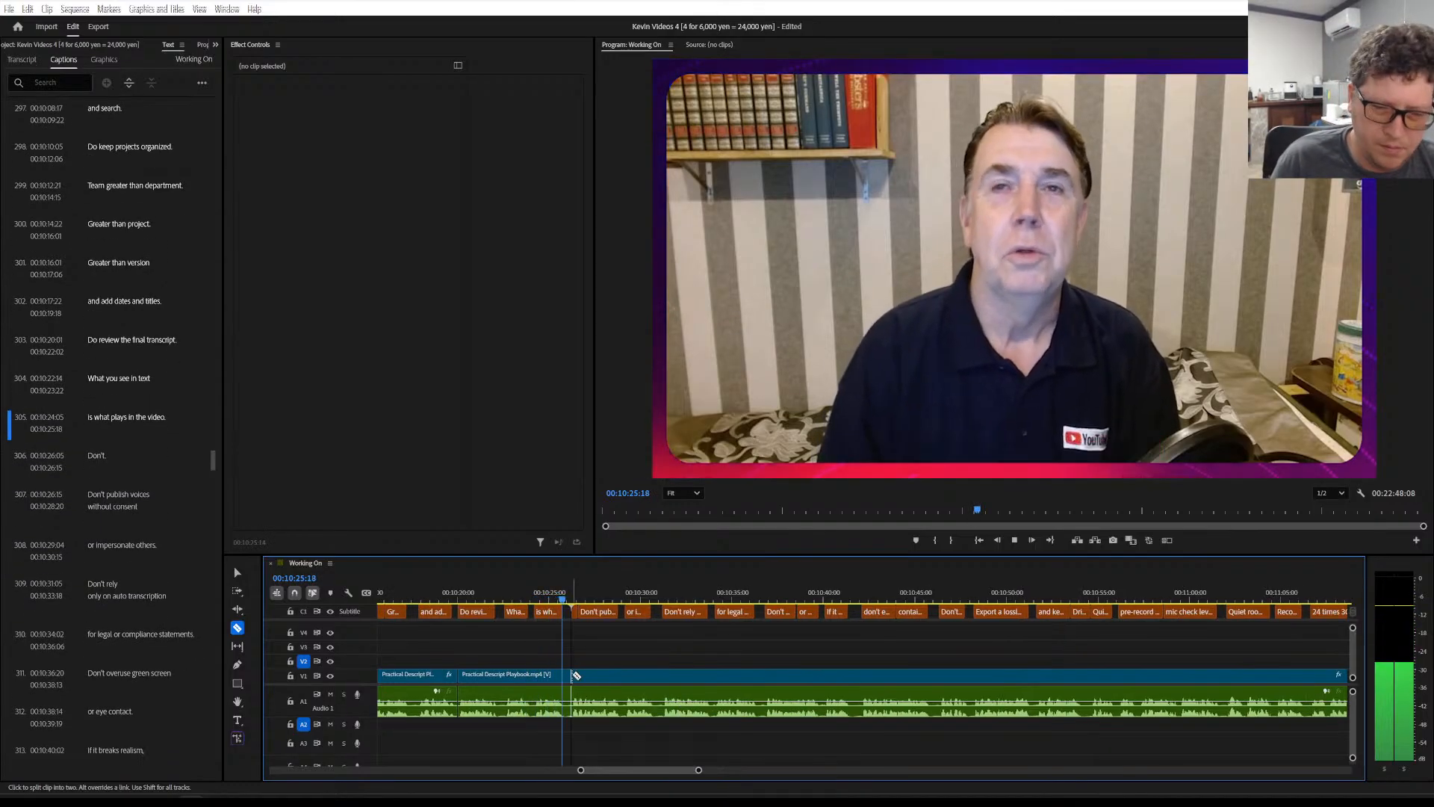
pyautogui.press('space')
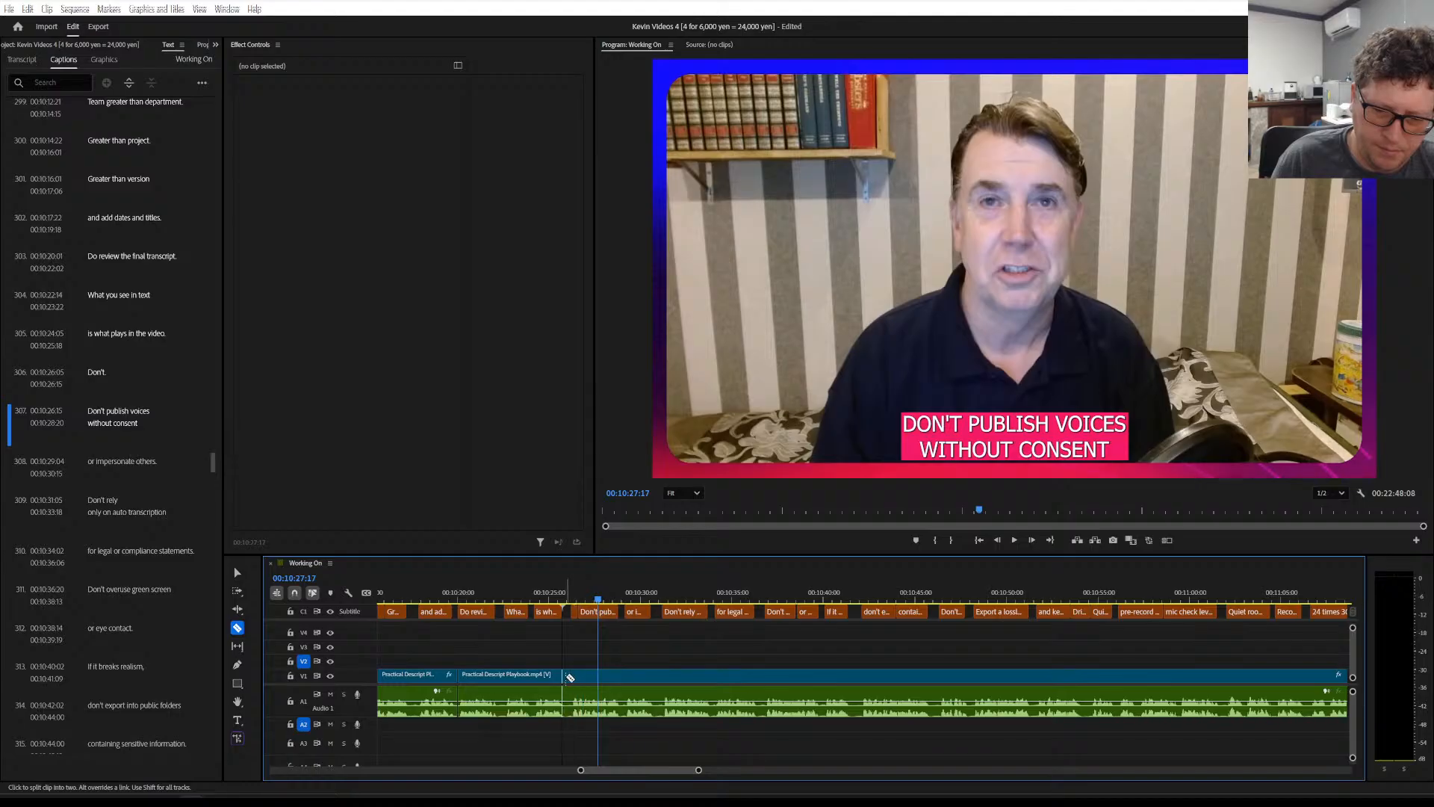
pyautogui.click(572, 677)
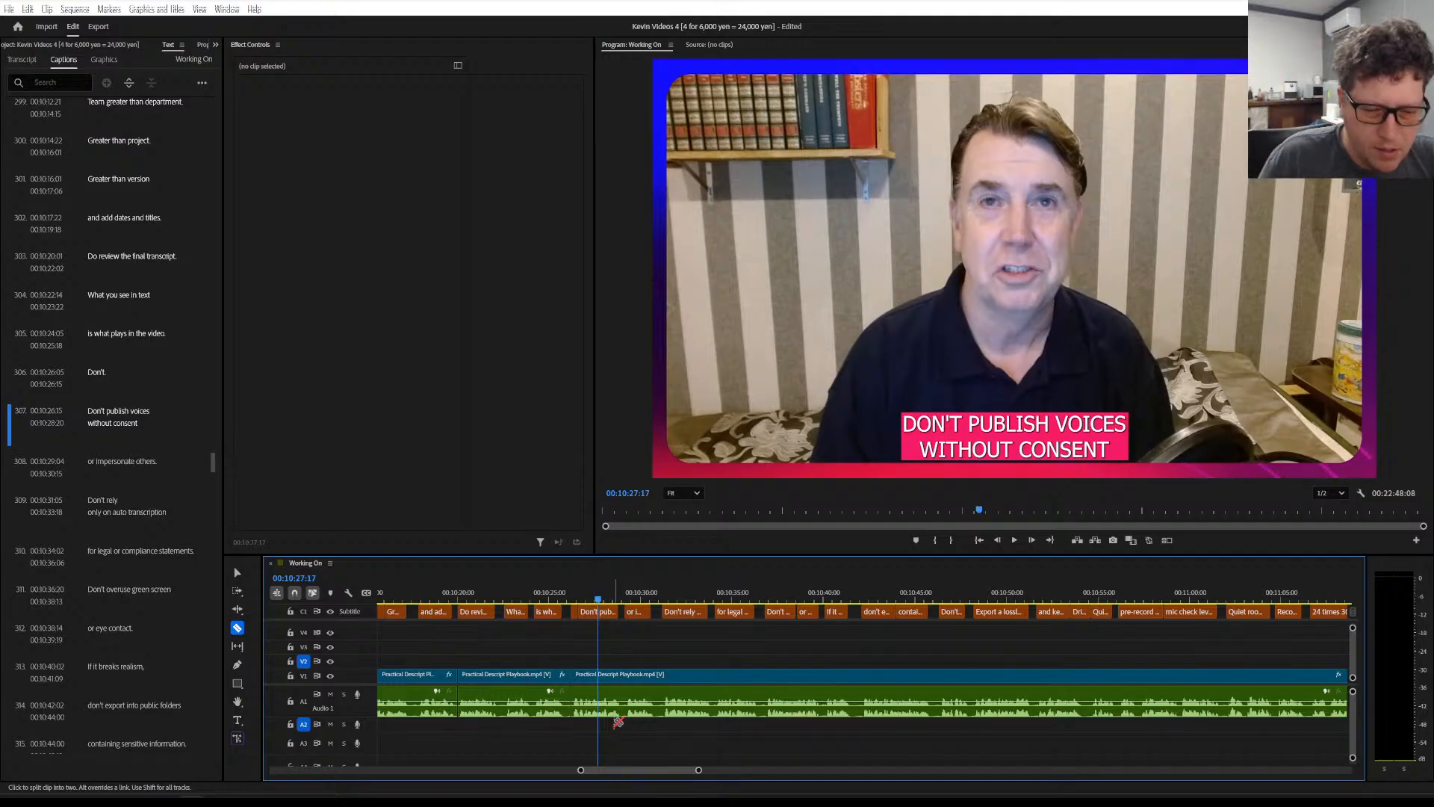
pyautogui.press('space')
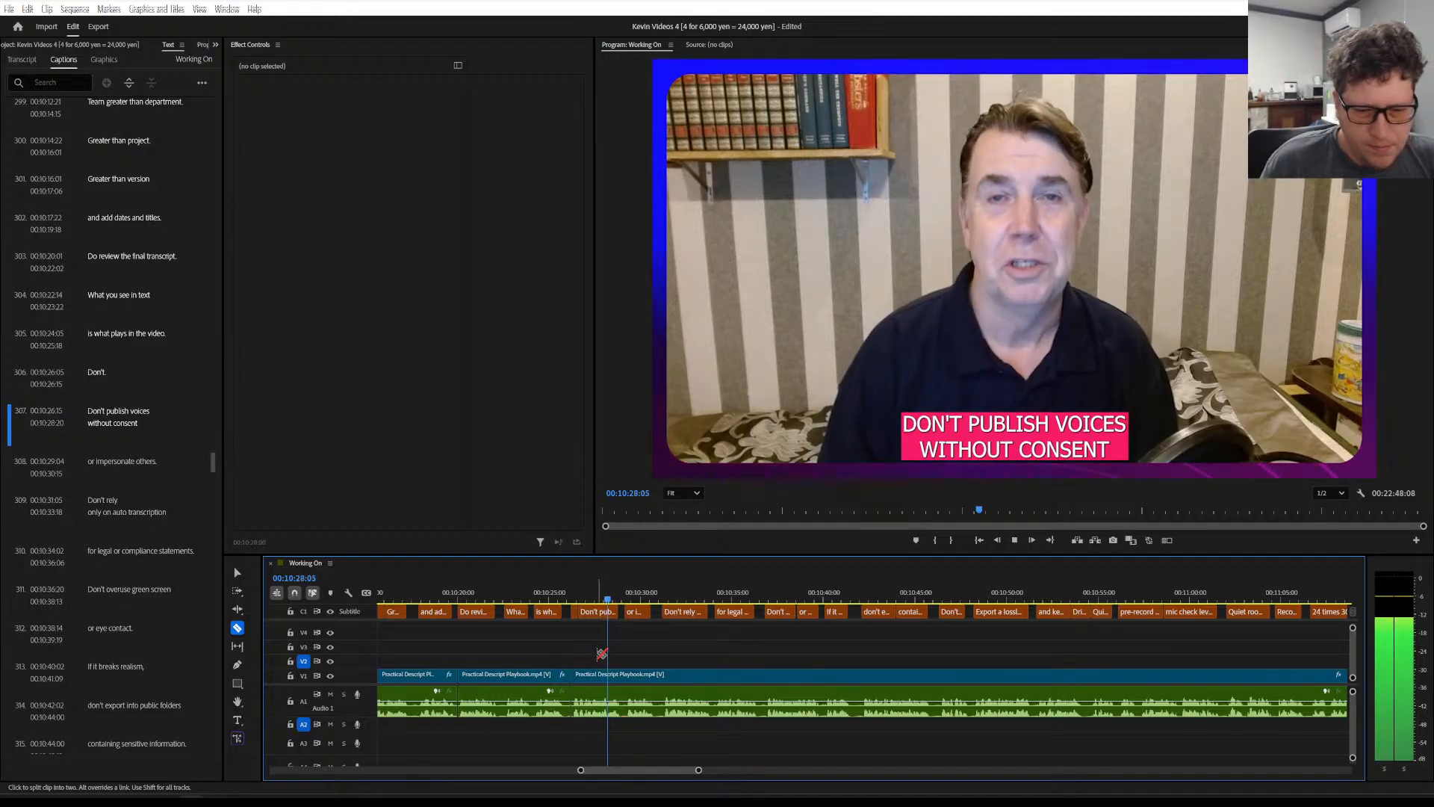
pyautogui.press('space')
pyautogui.click(664, 676)
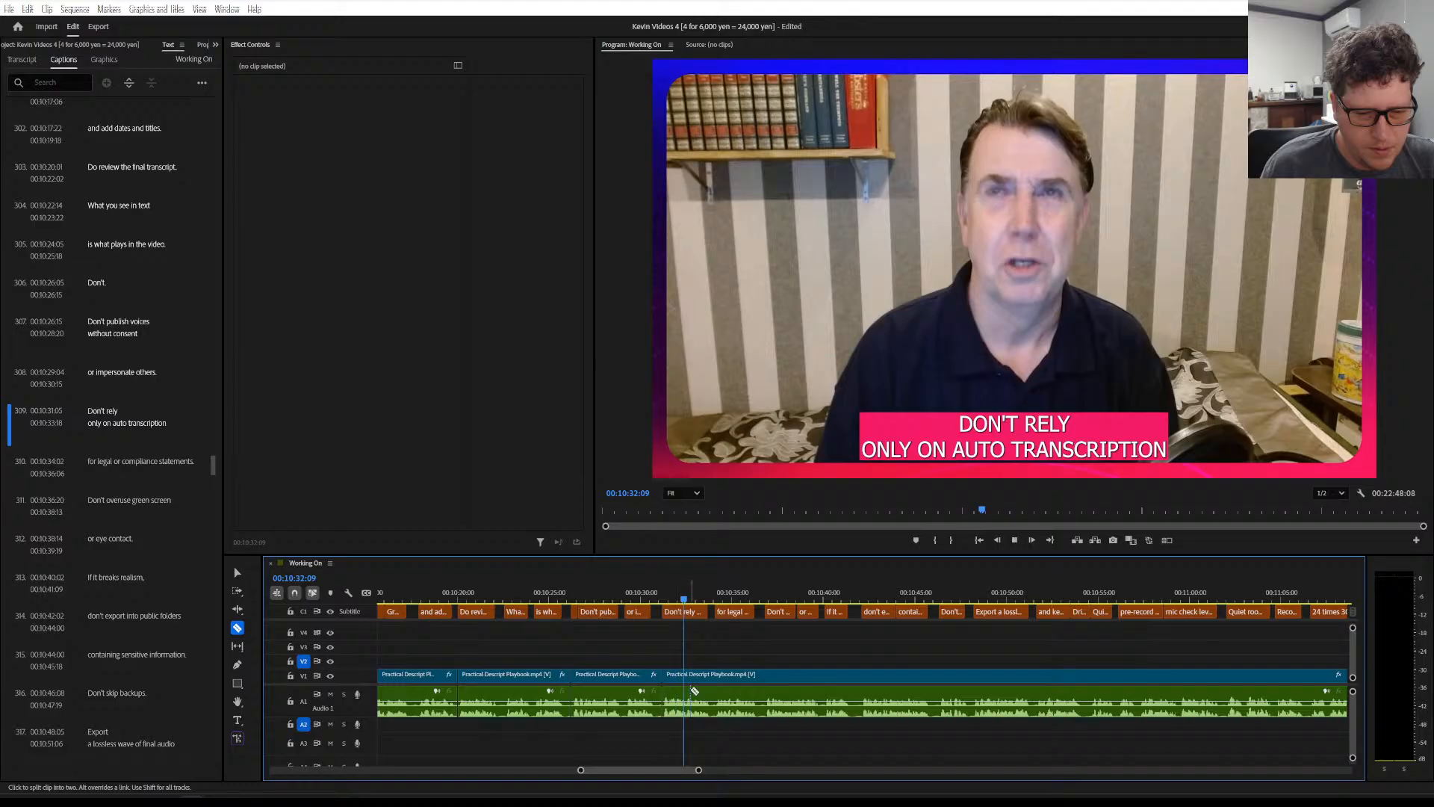
# Split the main clip at the starts of the "Don't overuse green screen" and "don't export into public folders" captions
pyautogui.press('space')
pyautogui.scroll(-3, 615, 652)
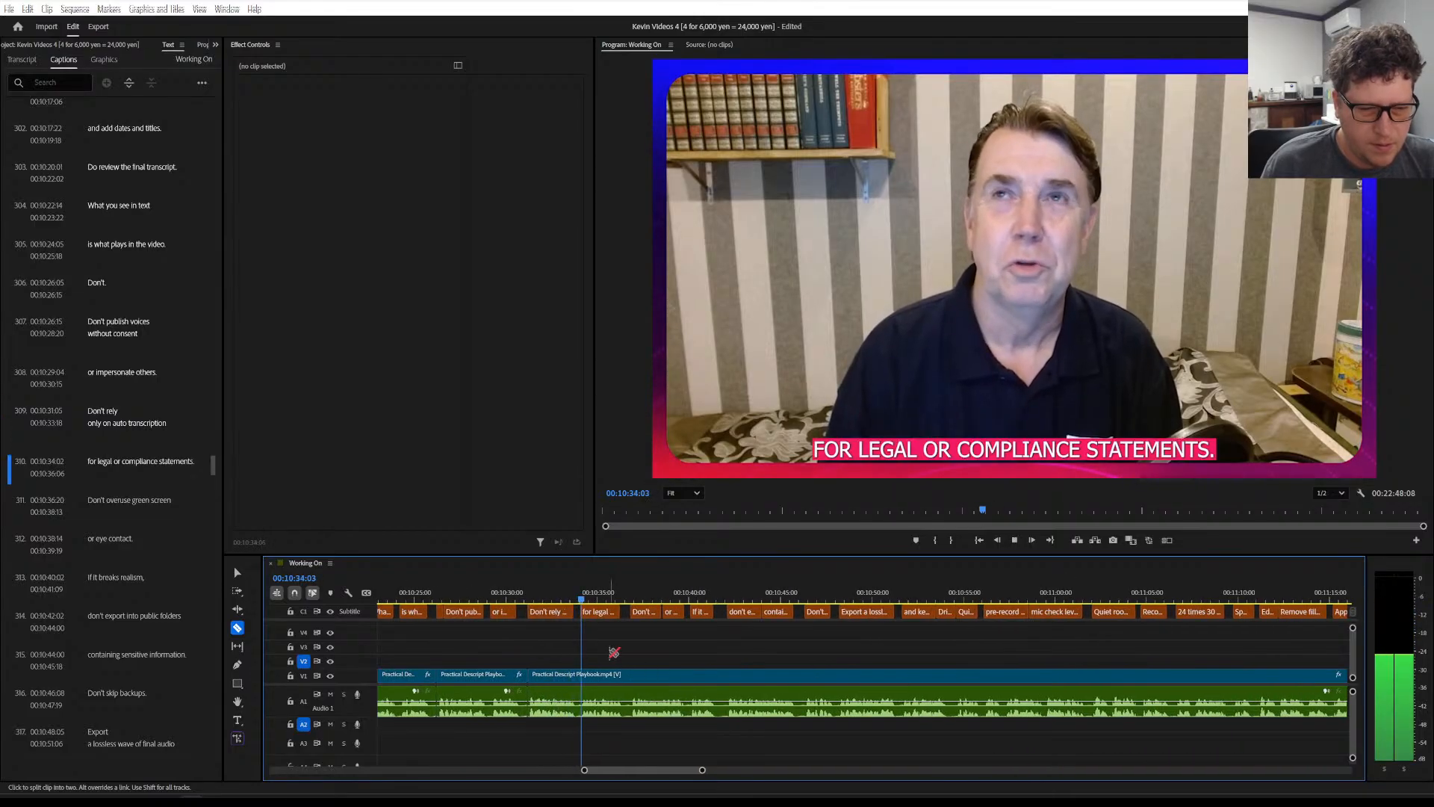
pyautogui.scroll(-1, 611, 653)
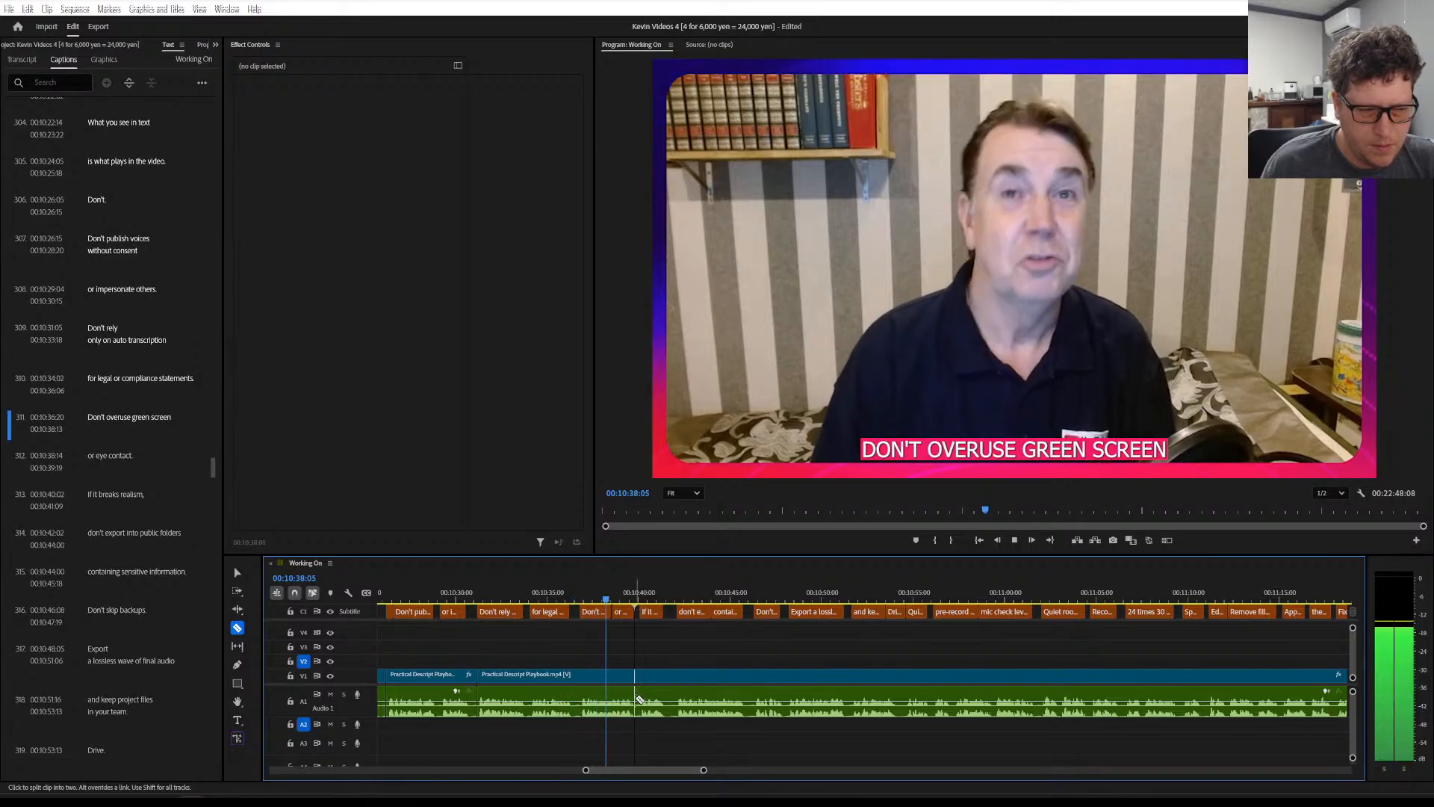
pyautogui.press('space')
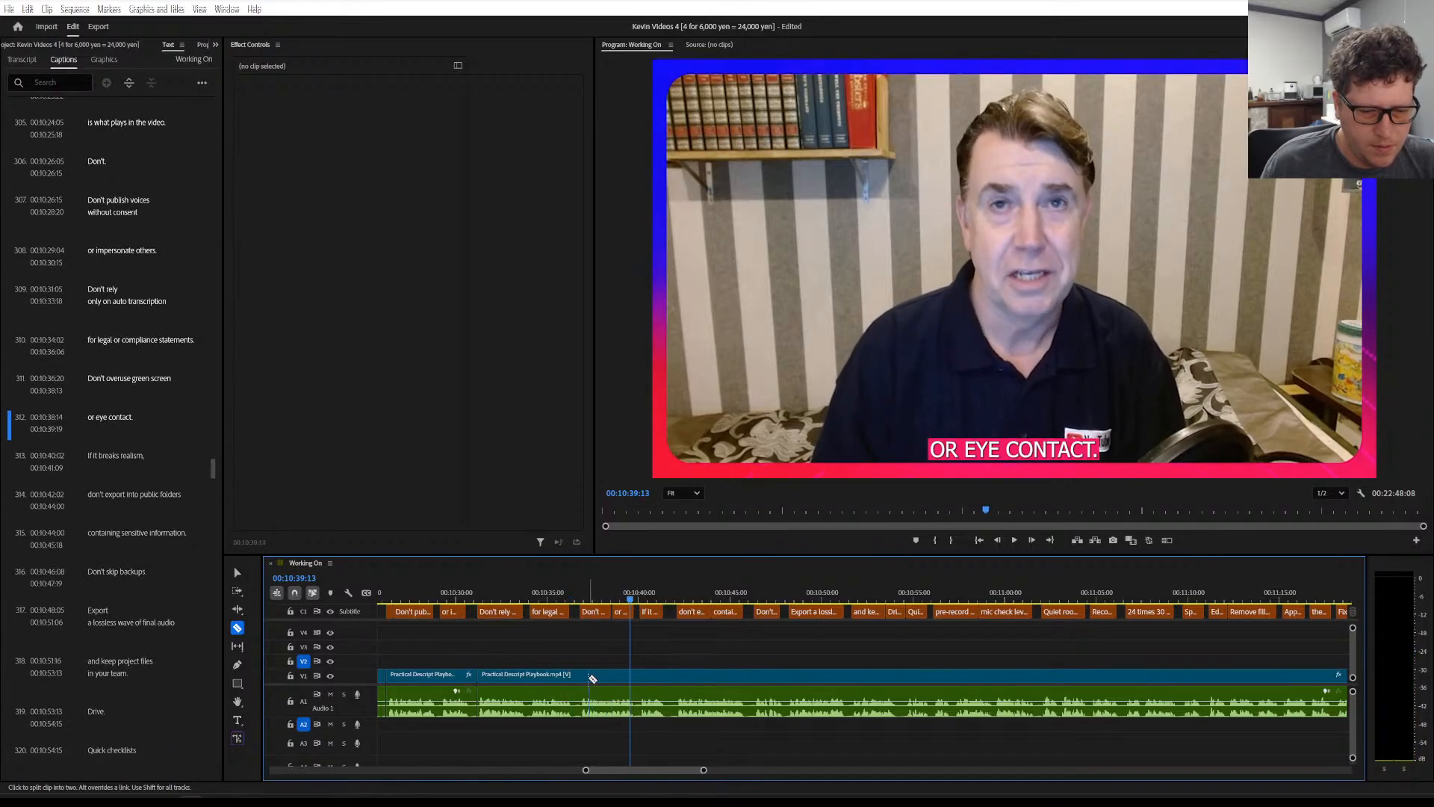
pyautogui.click(586, 677)
pyautogui.press('space')
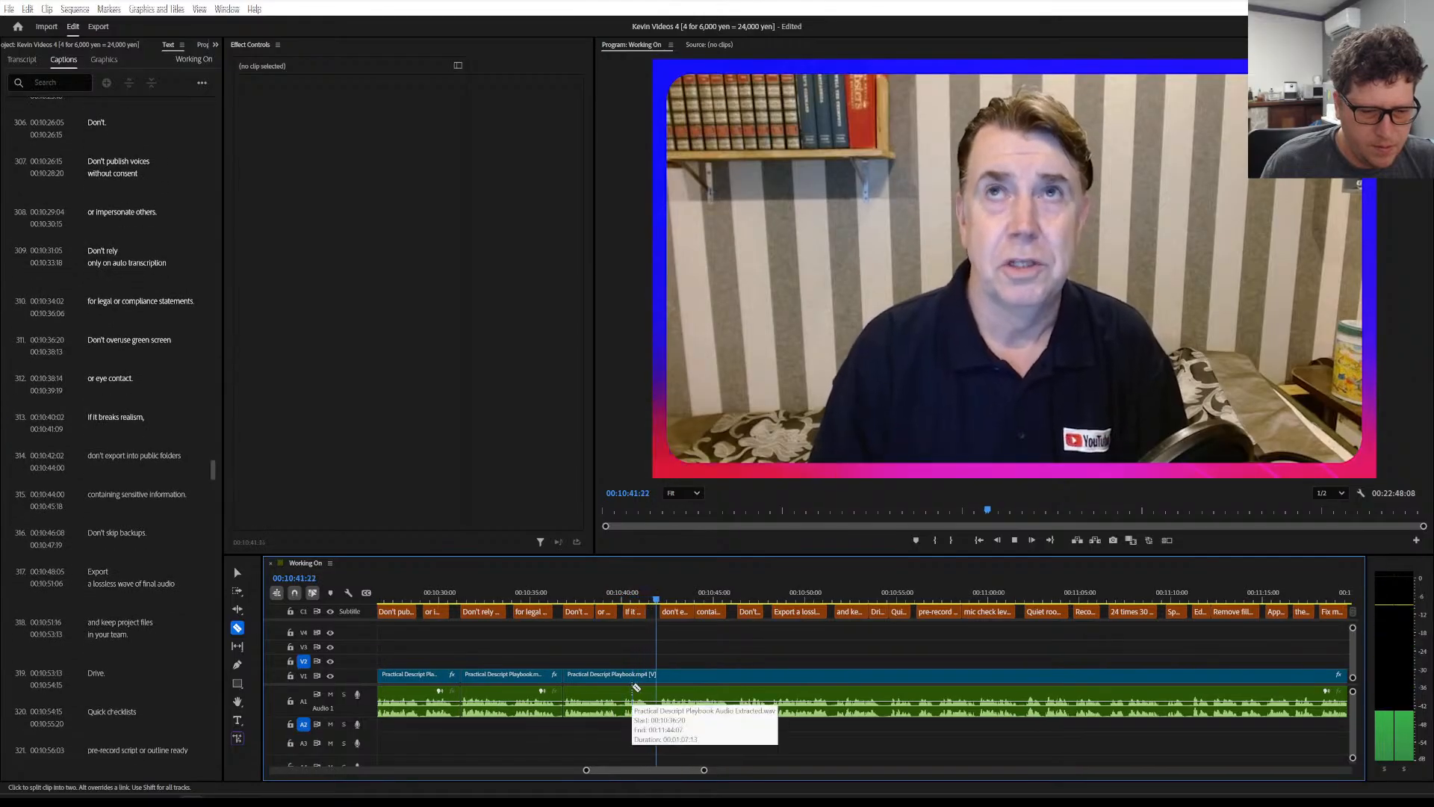
pyautogui.press('space')
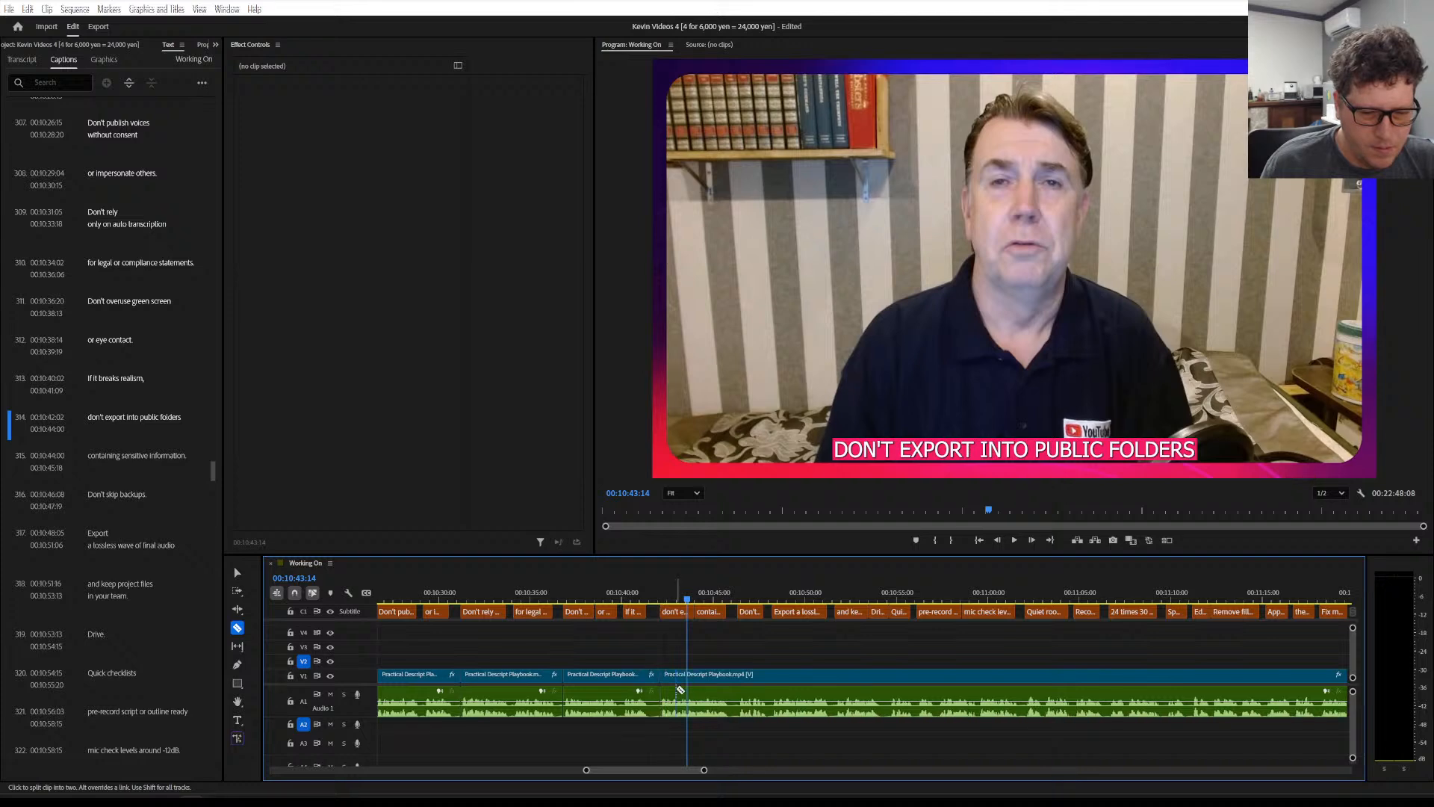
# Play on and split the main clip at the start of the "Don't skip backups." caption
pyautogui.scroll(-2, 680, 690)
pyautogui.press('space')
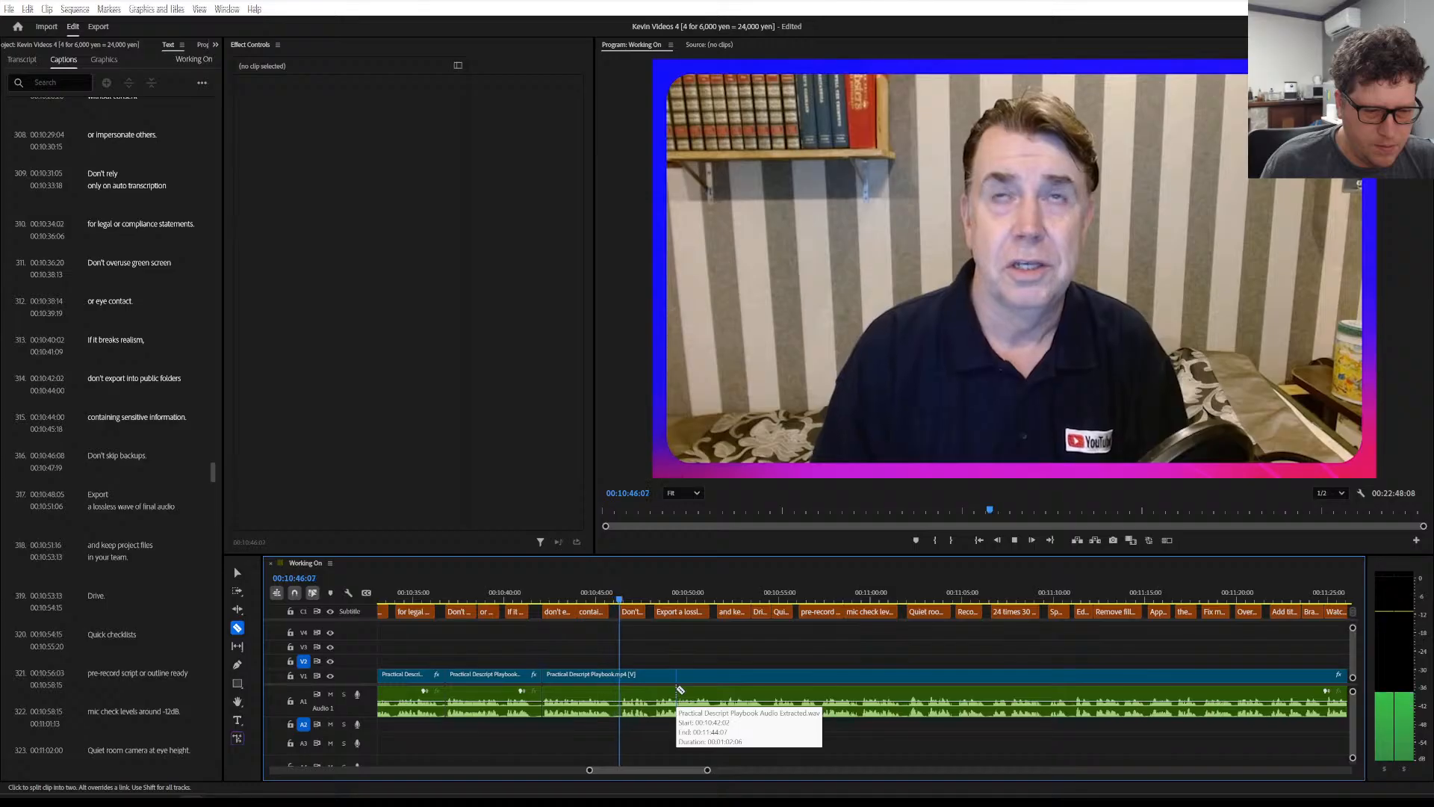
pyautogui.press('space')
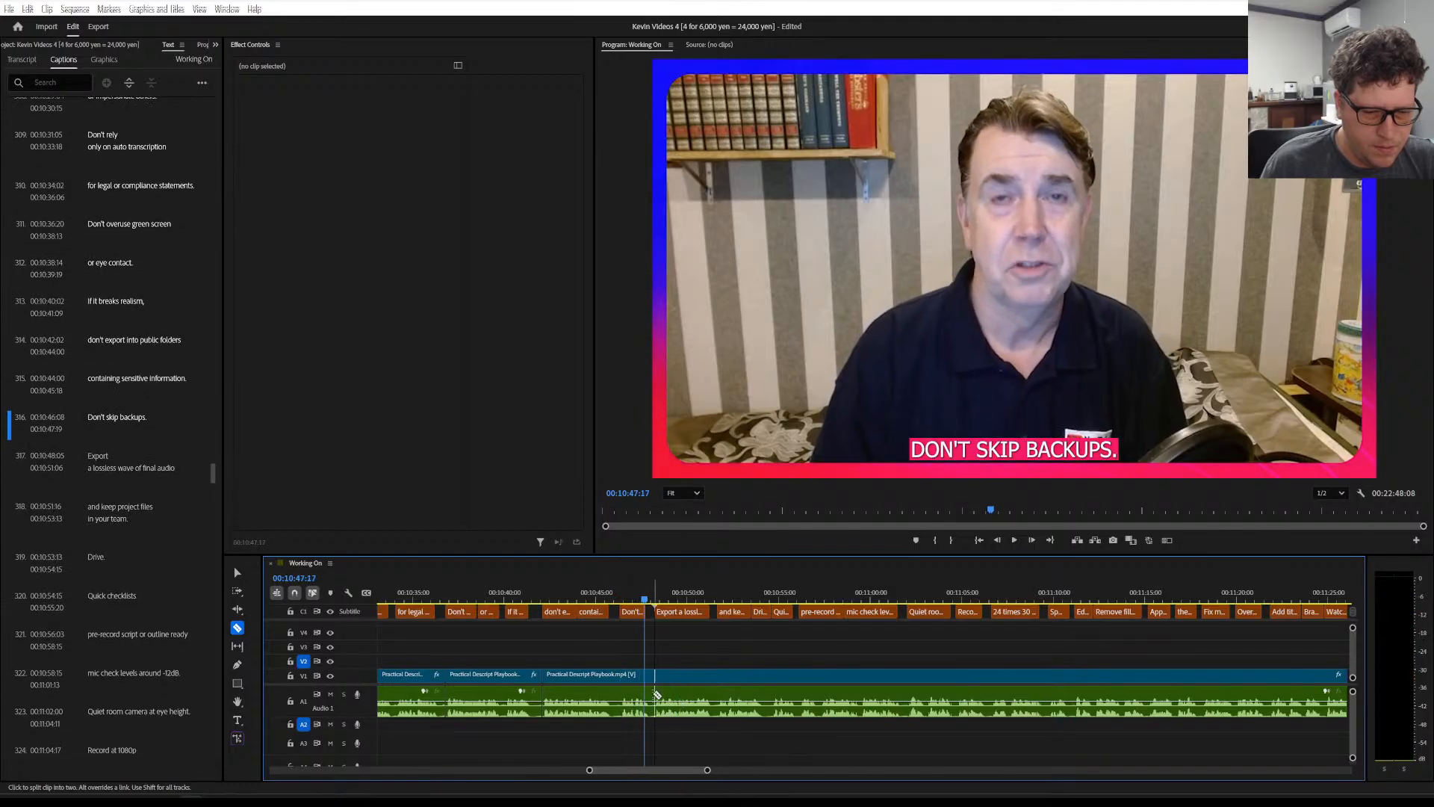
pyautogui.click(622, 675)
# Play on and correct caption 317 to read "Export a lossless wav of final audio"
pyautogui.press('space')
pyautogui.scroll(-3, 624, 680)
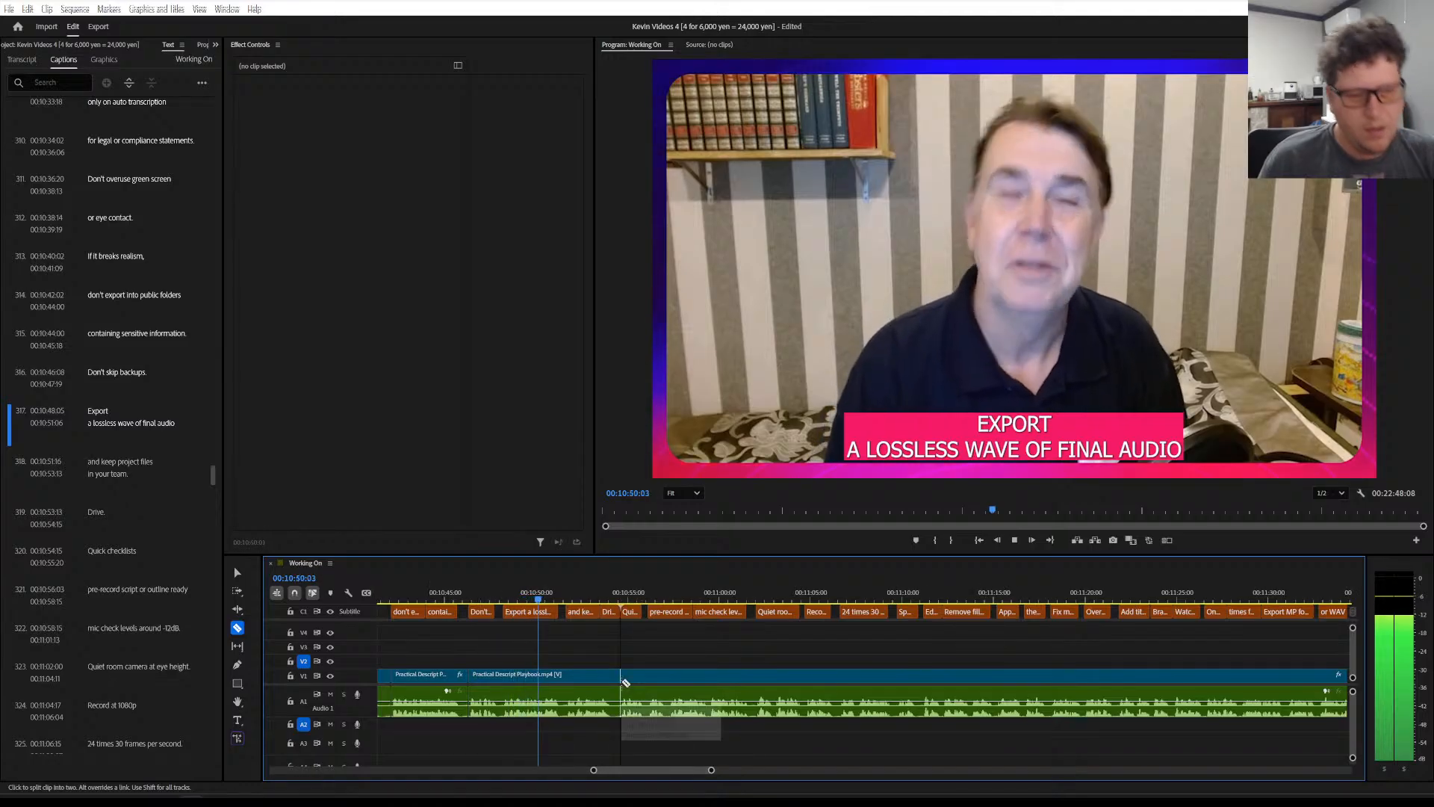
pyautogui.press('space')
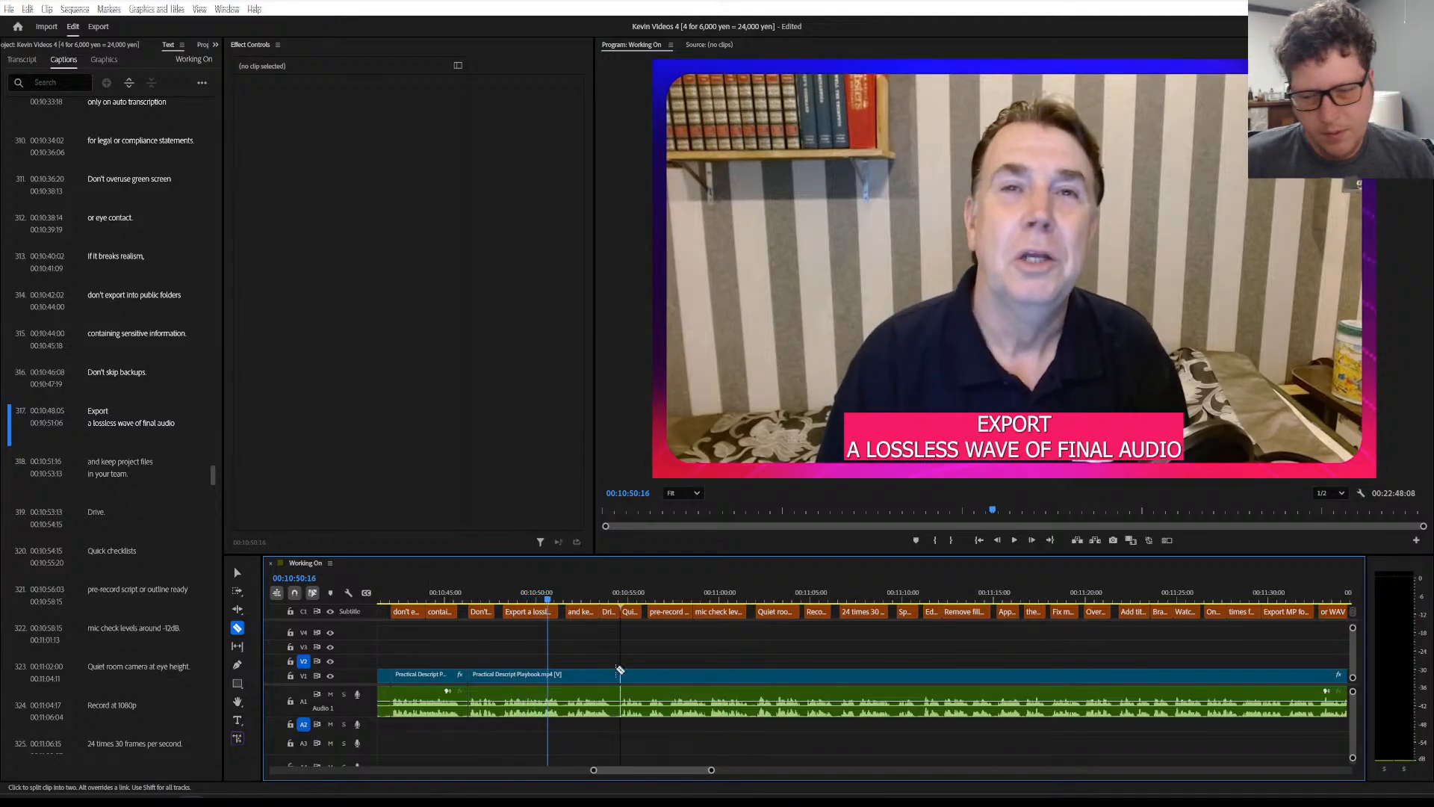
pyautogui.doubleClick(146, 423)
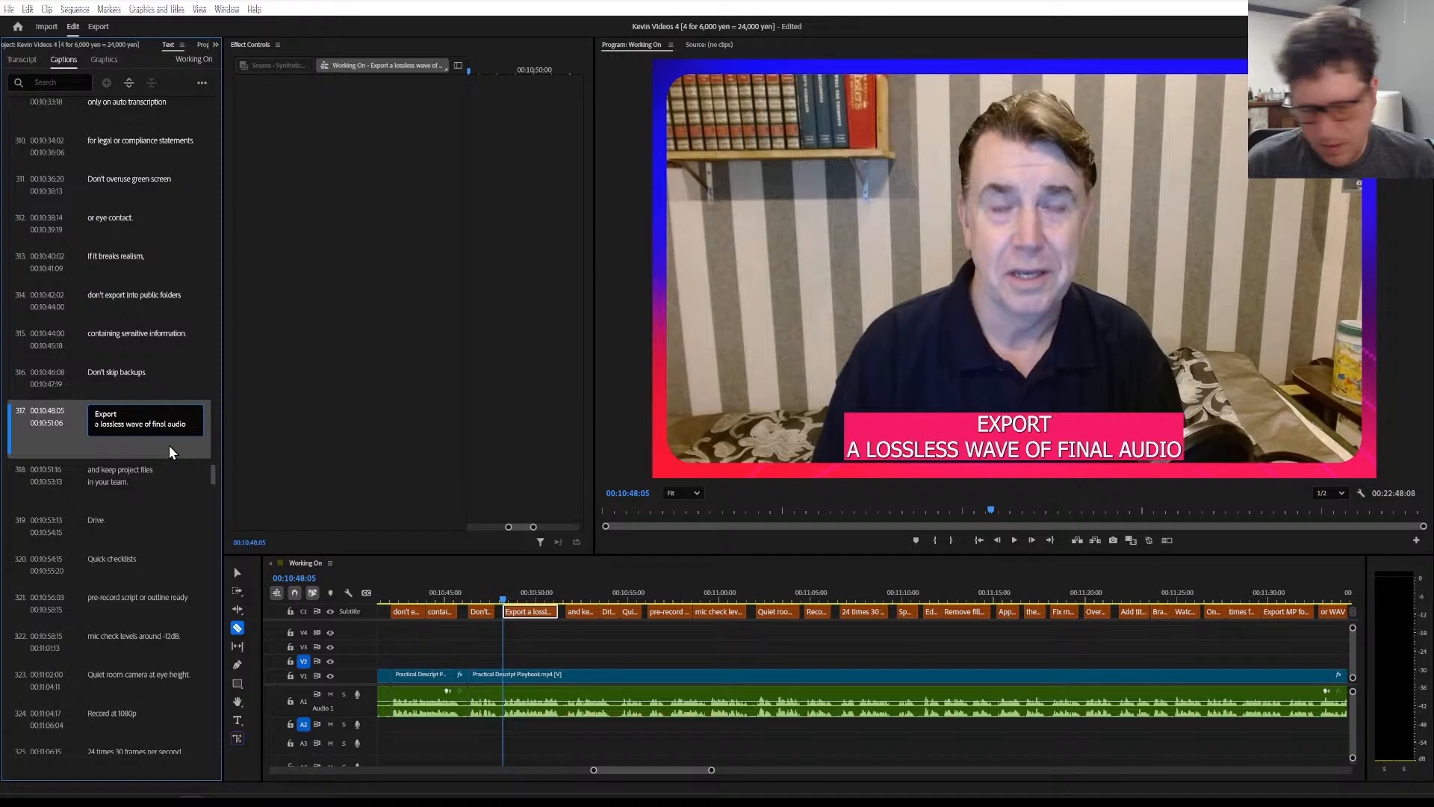
pyautogui.press('BackSpace')
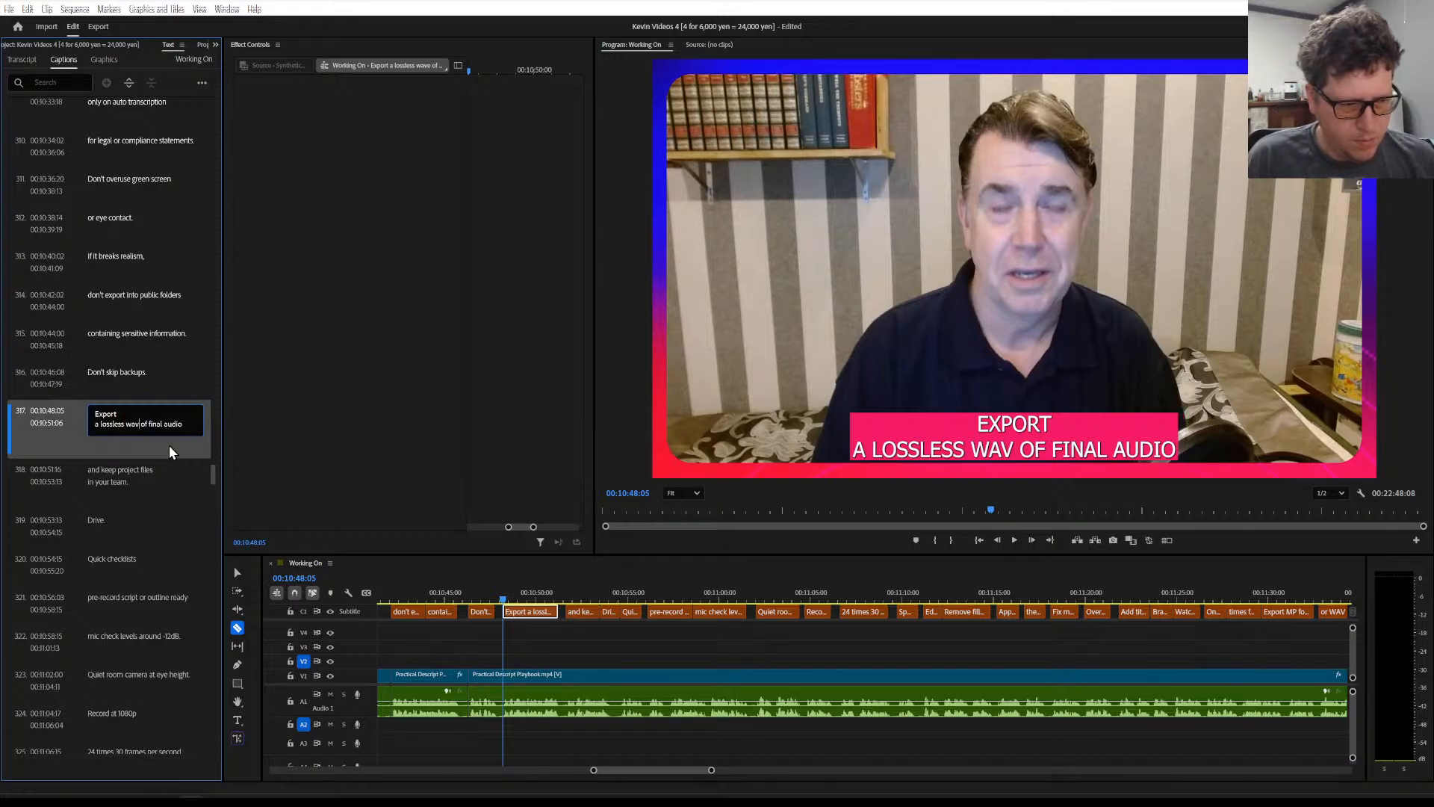
pyautogui.click(158, 385)
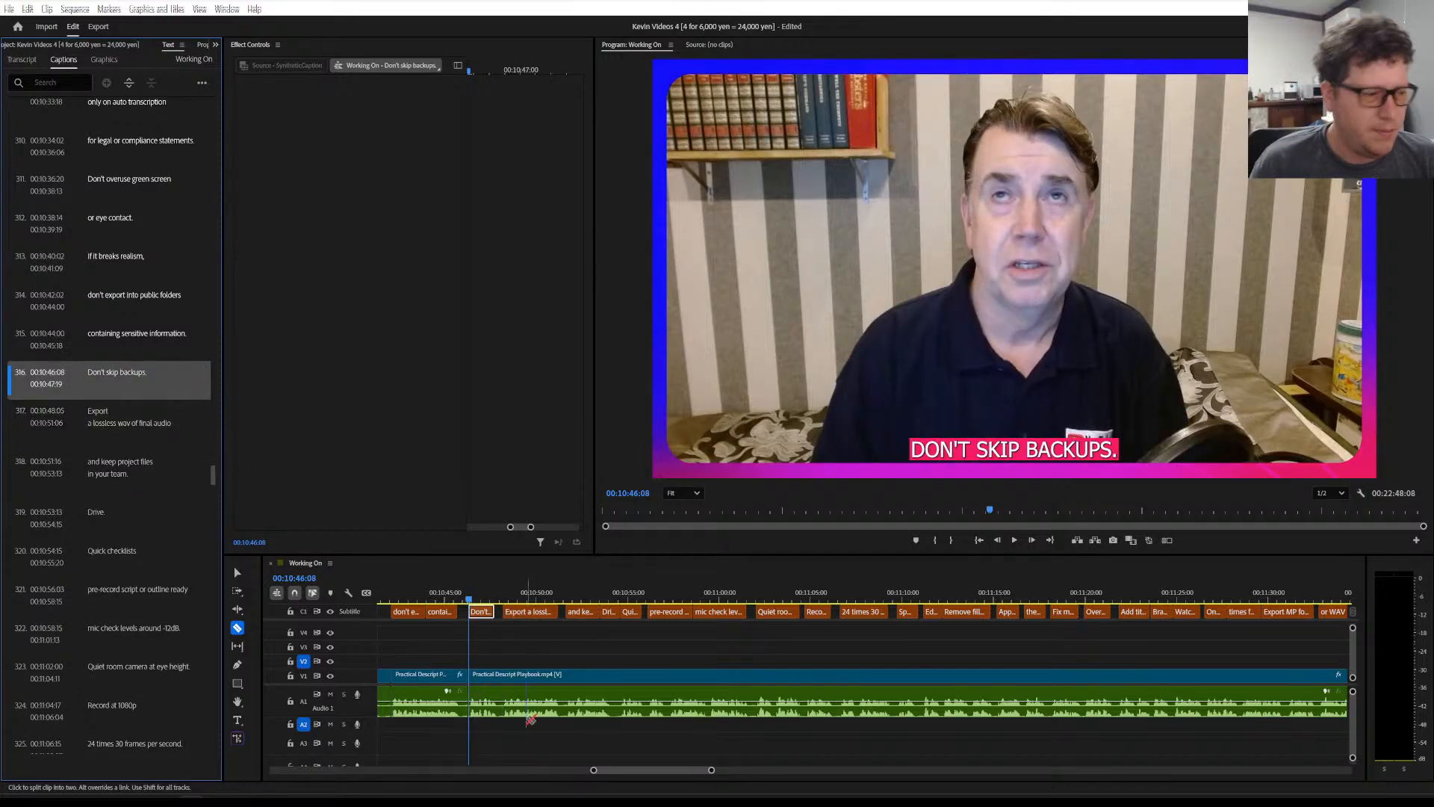
# Play on and split the main clip at the starts of the "Quick checklists" and "Speak clearly." captions
pyautogui.press('space')
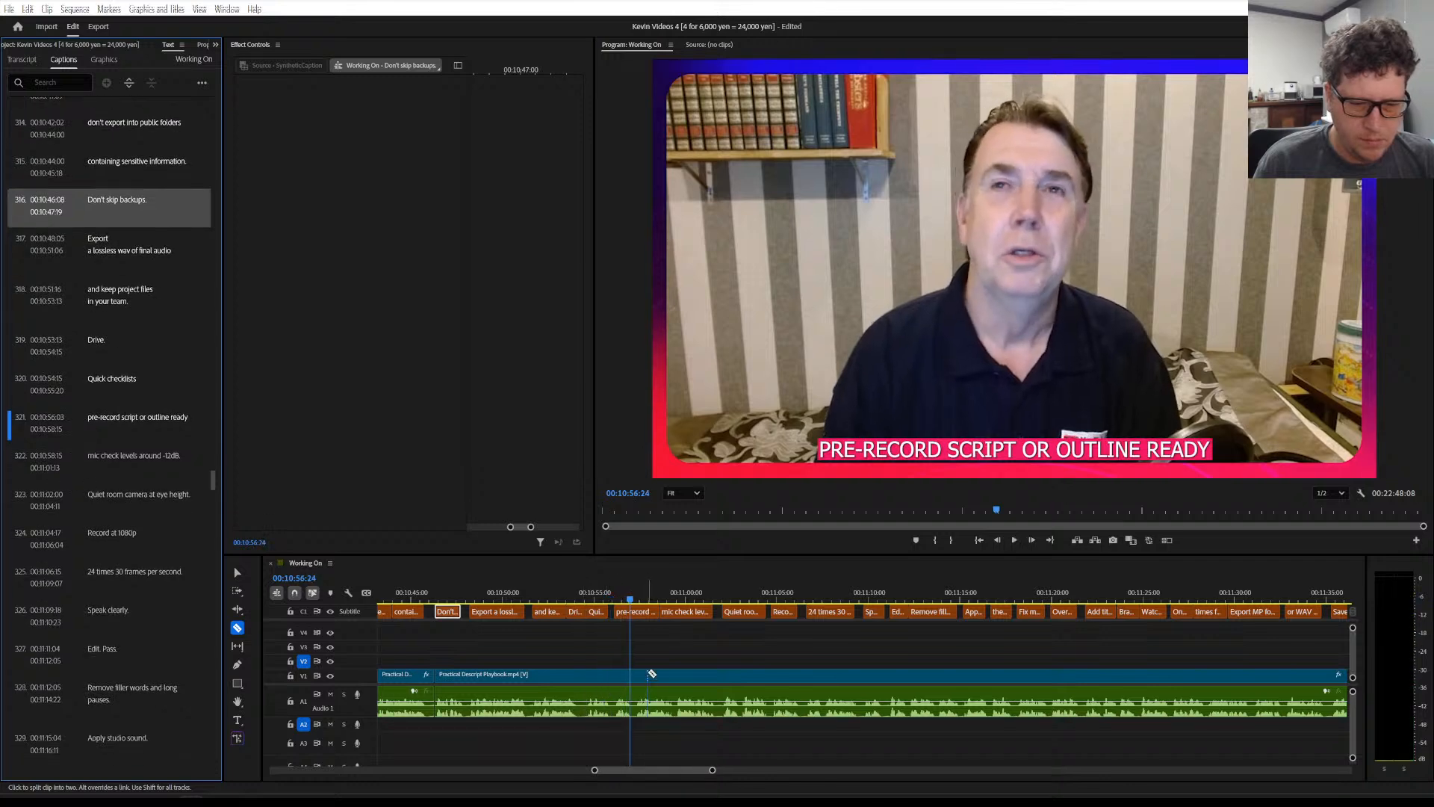
pyautogui.click(589, 676)
pyautogui.scroll(-3, 620, 683)
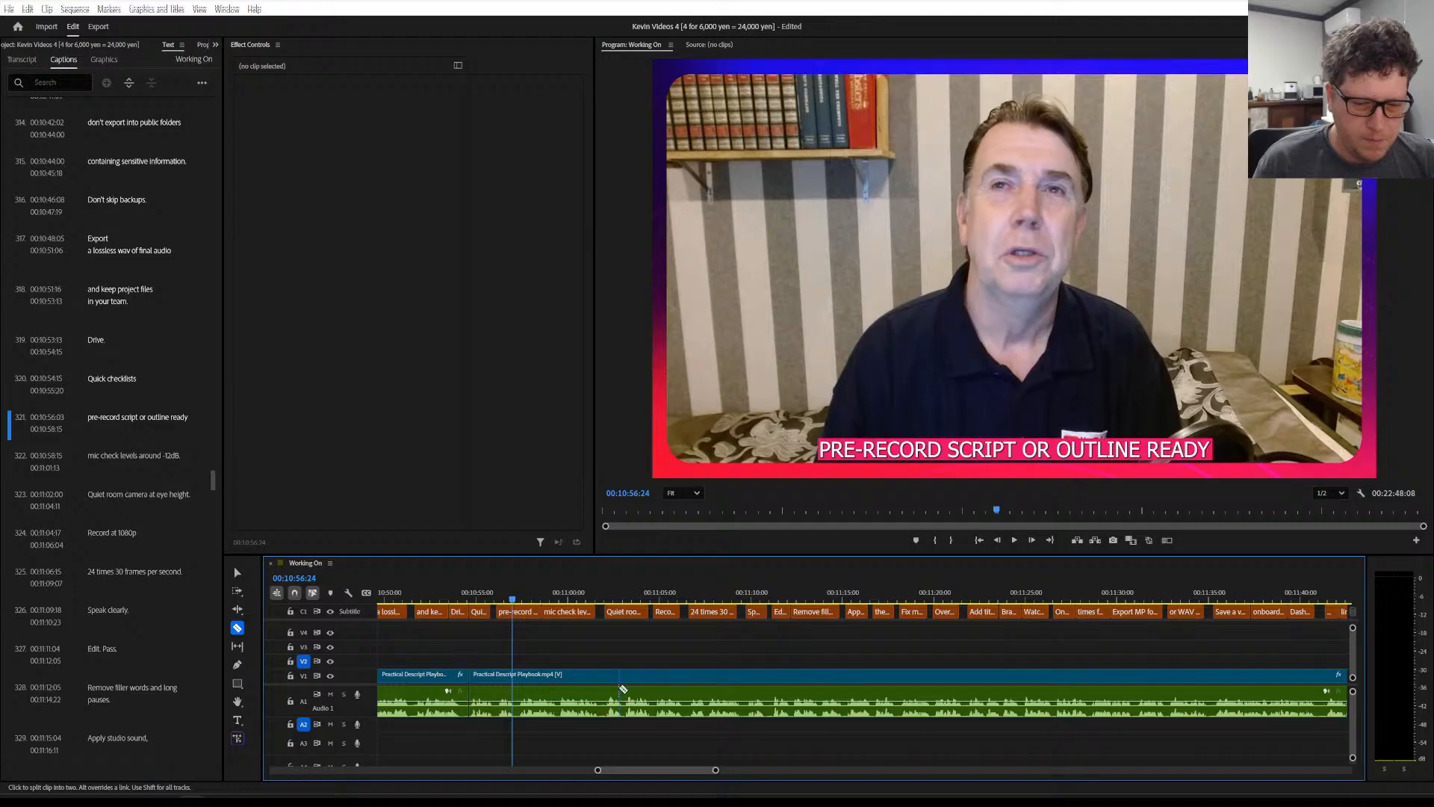
pyautogui.press('space')
pyautogui.scroll(-1, 620, 683)
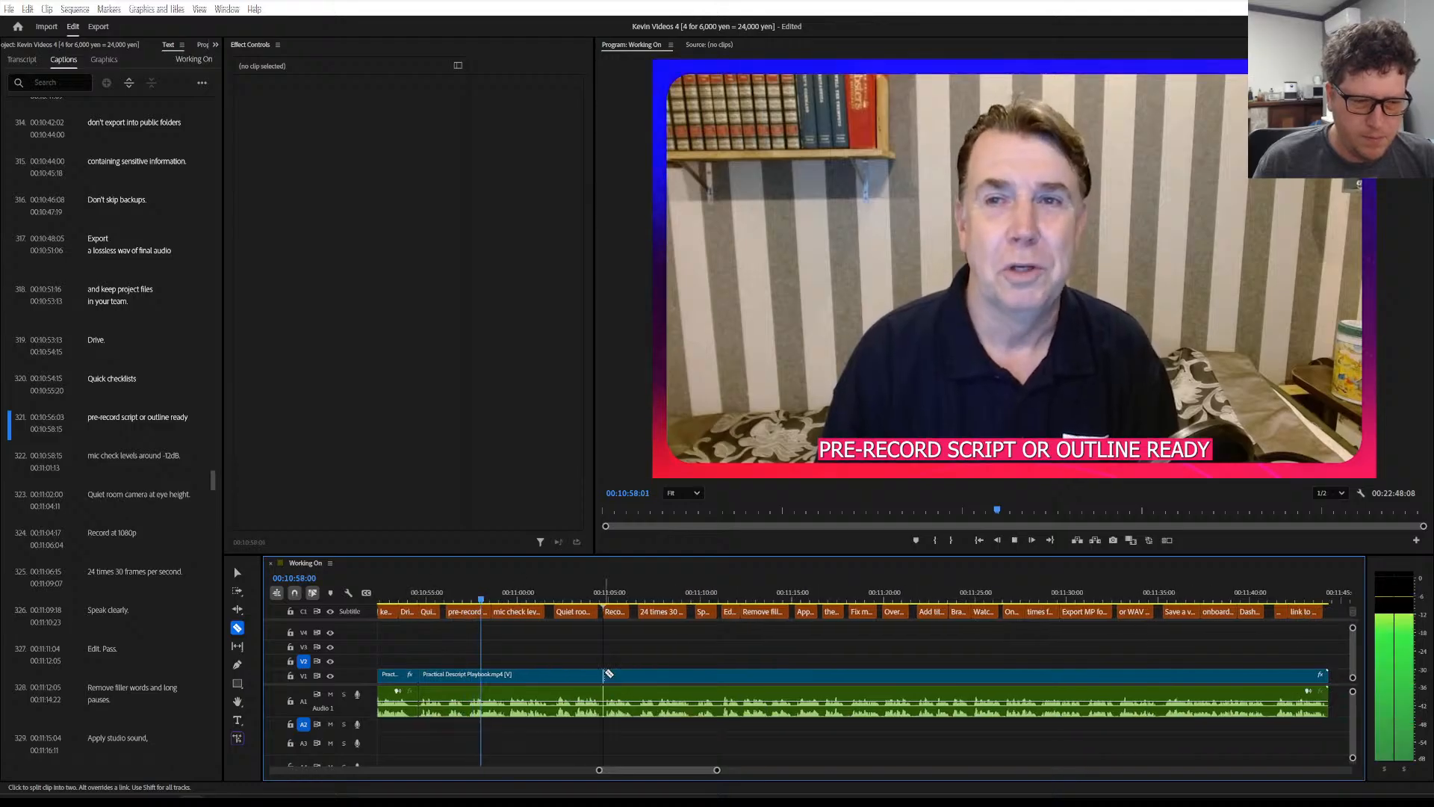
pyautogui.scroll(1, 609, 674)
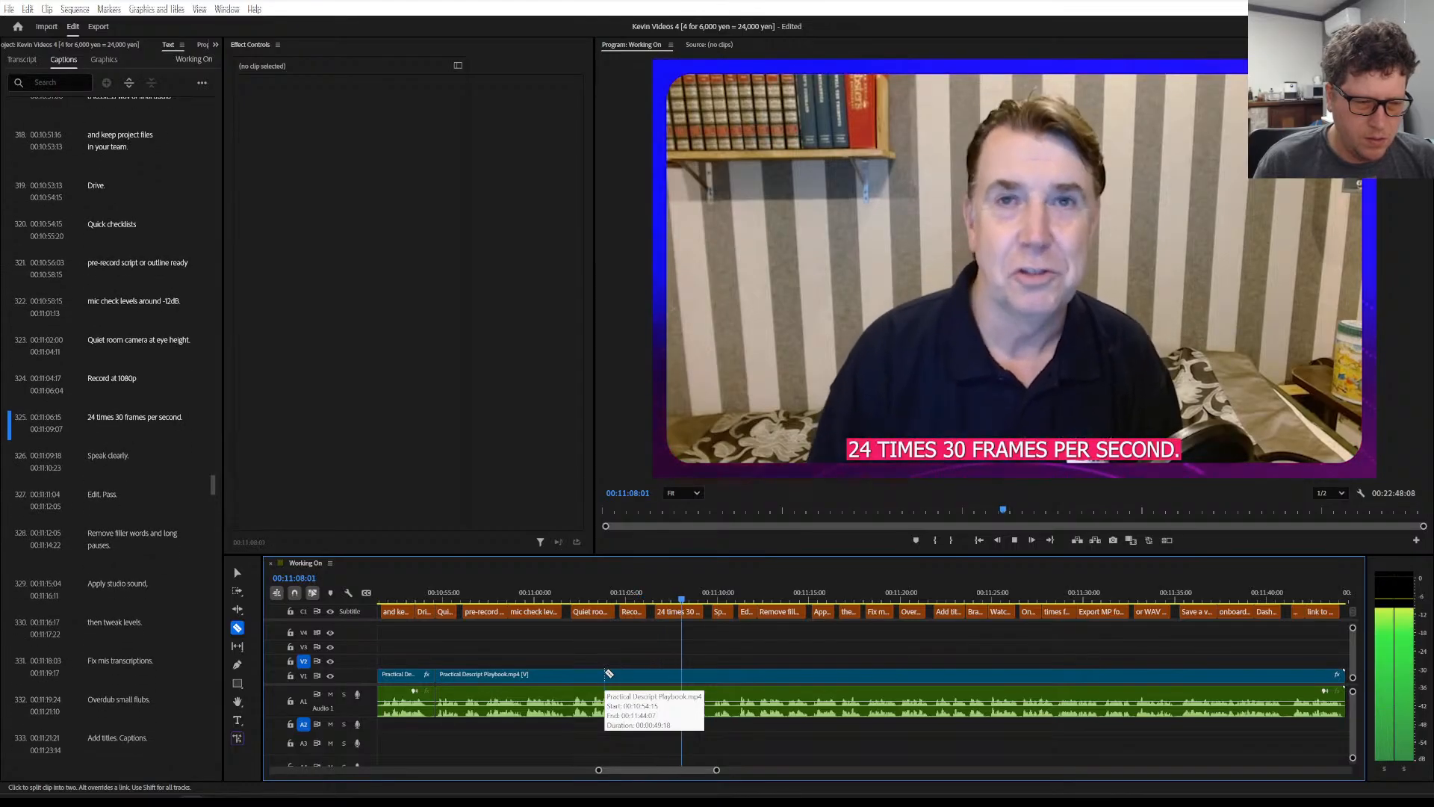
pyautogui.press('space')
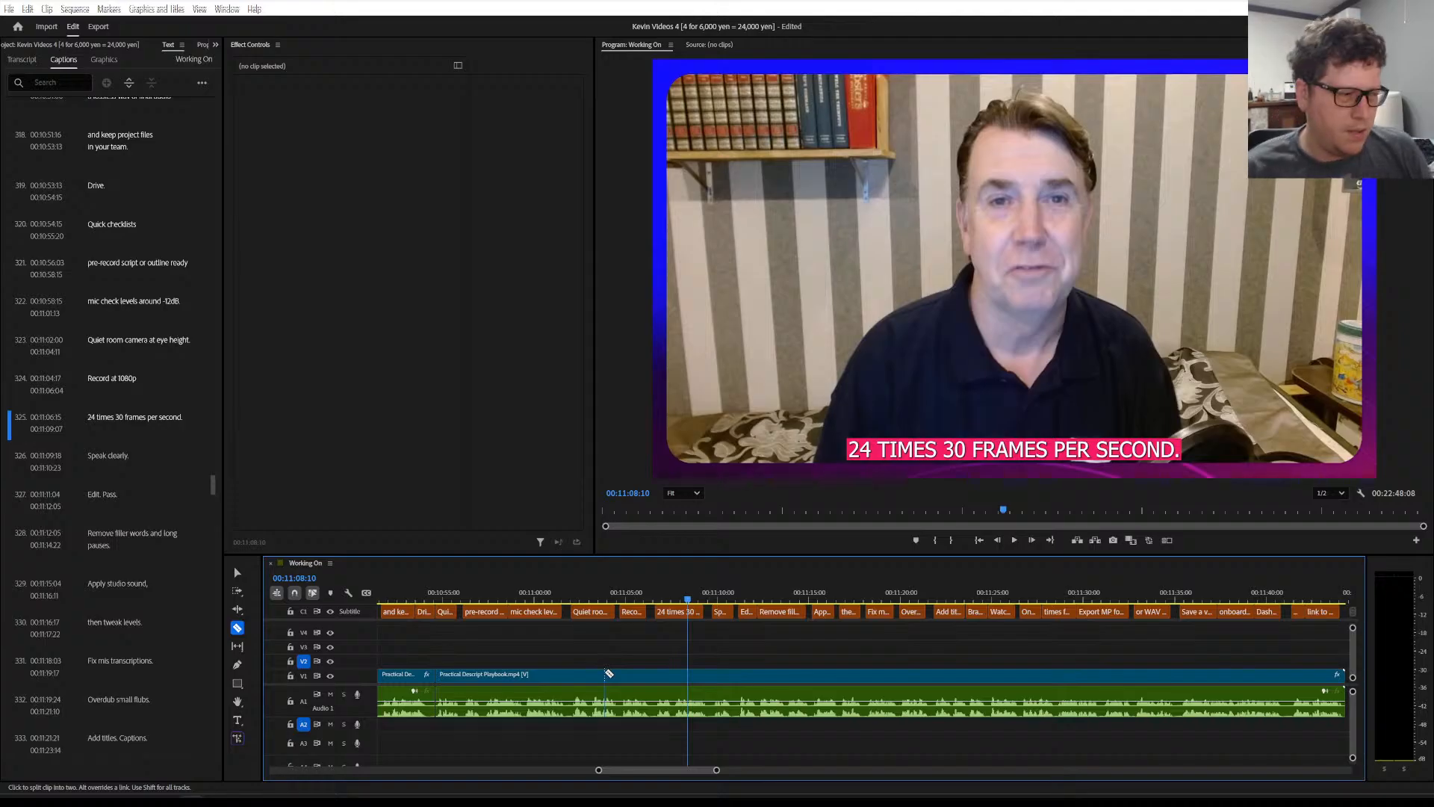
pyautogui.click(444, 593)
pyautogui.press('space')
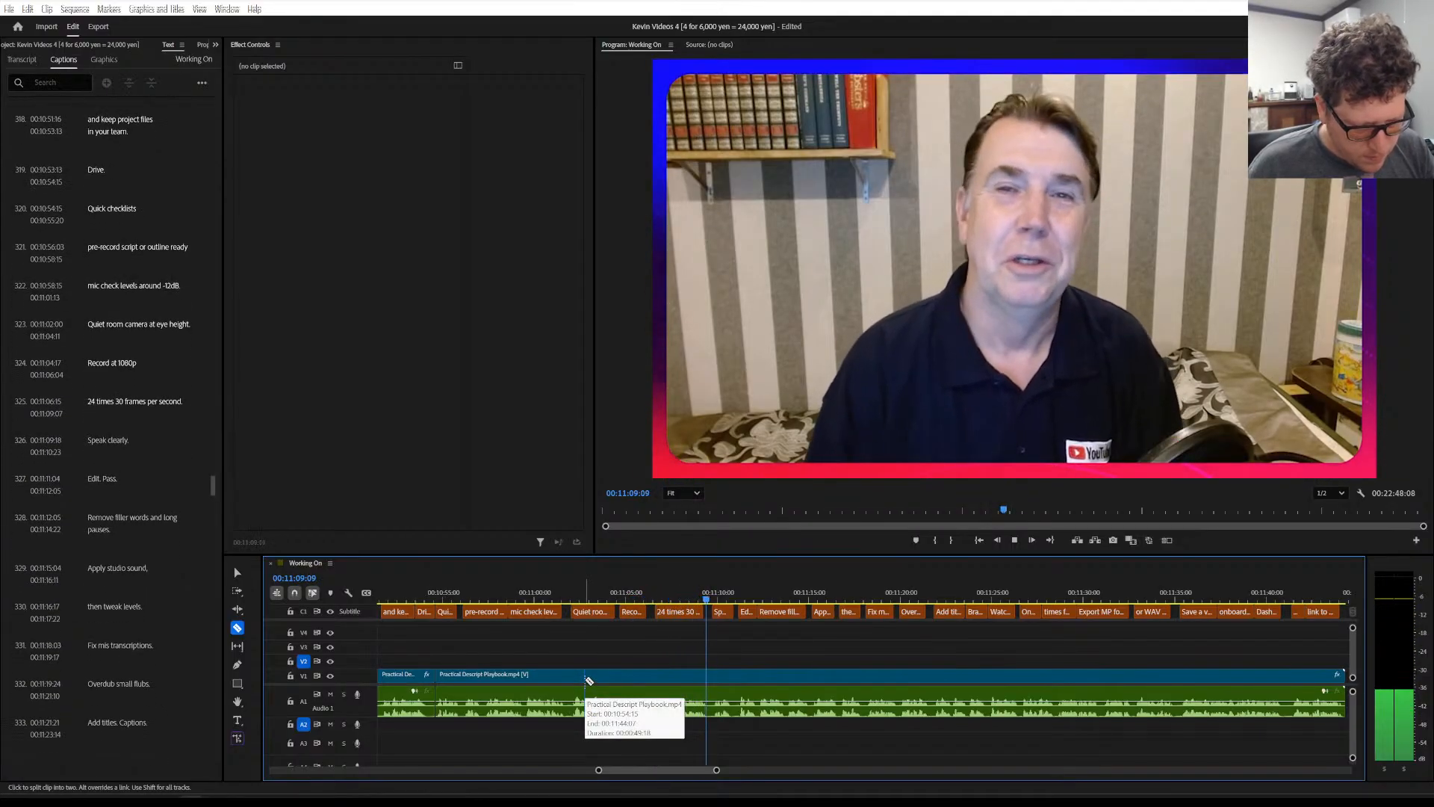
pyautogui.click(705, 688)
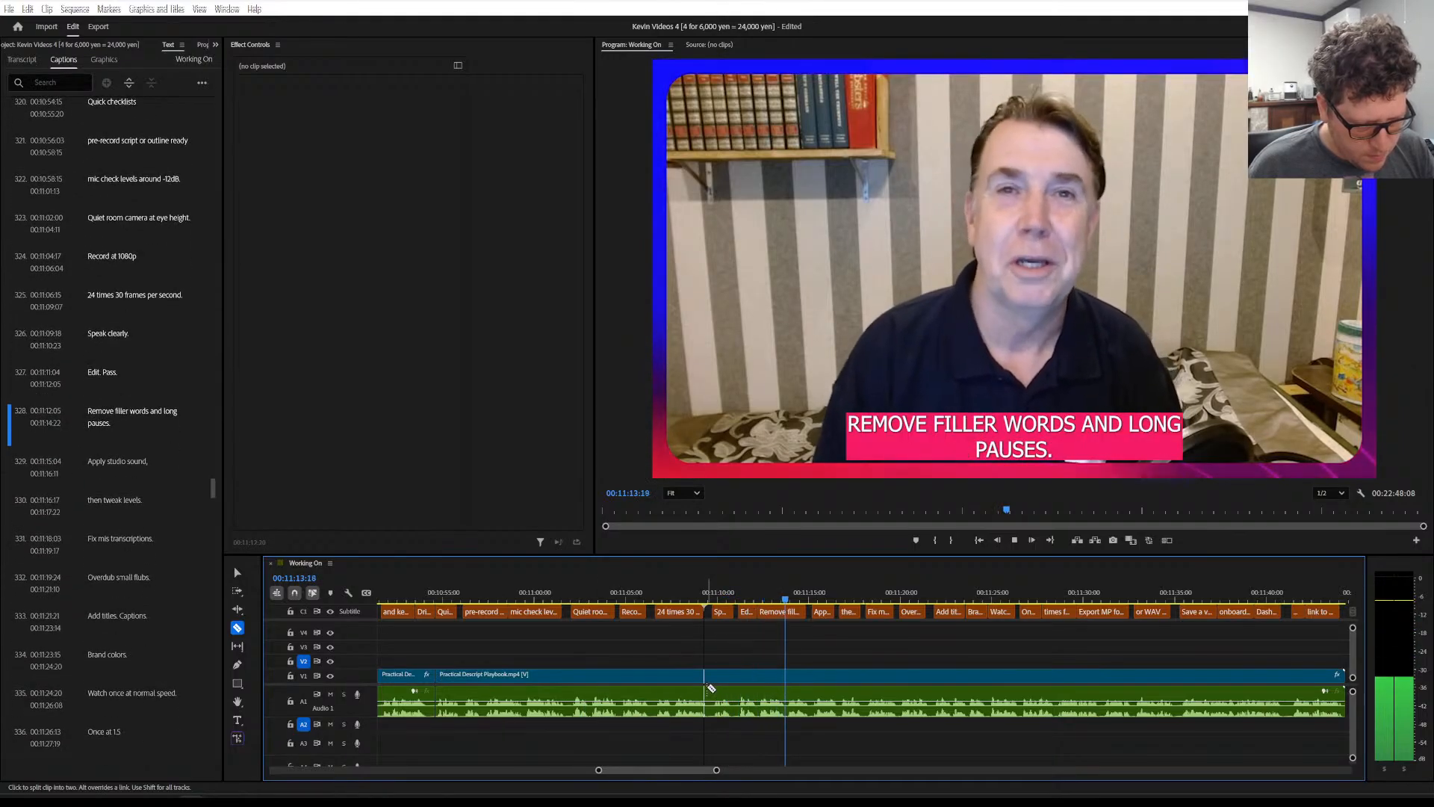
pyautogui.press('space')
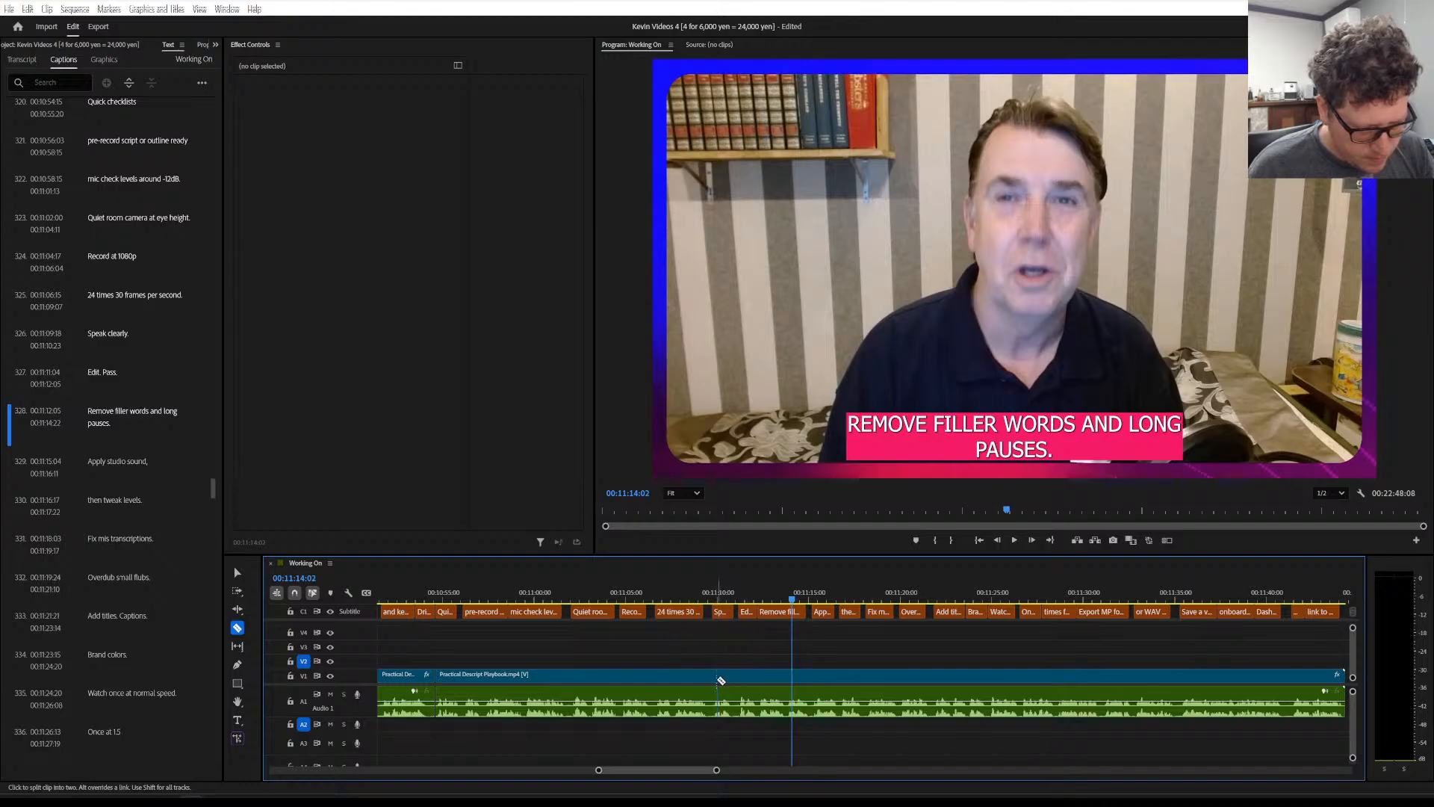
# Review the following section, replaying from "Apply studio sound,", and split the main clip at the start of the "Fix mis transcriptions." caption
pyautogui.scroll(-5, 742, 681)
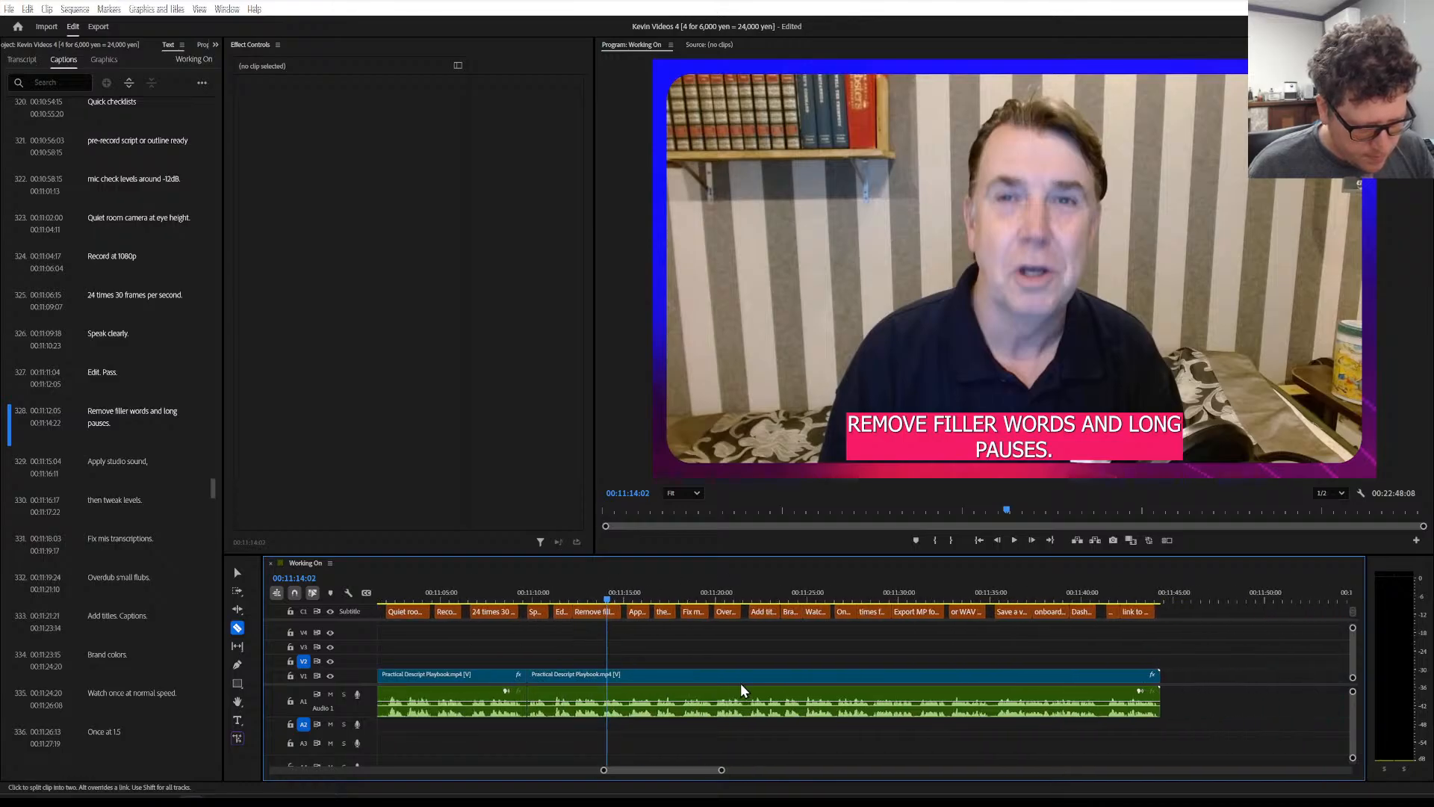
pyautogui.press('space')
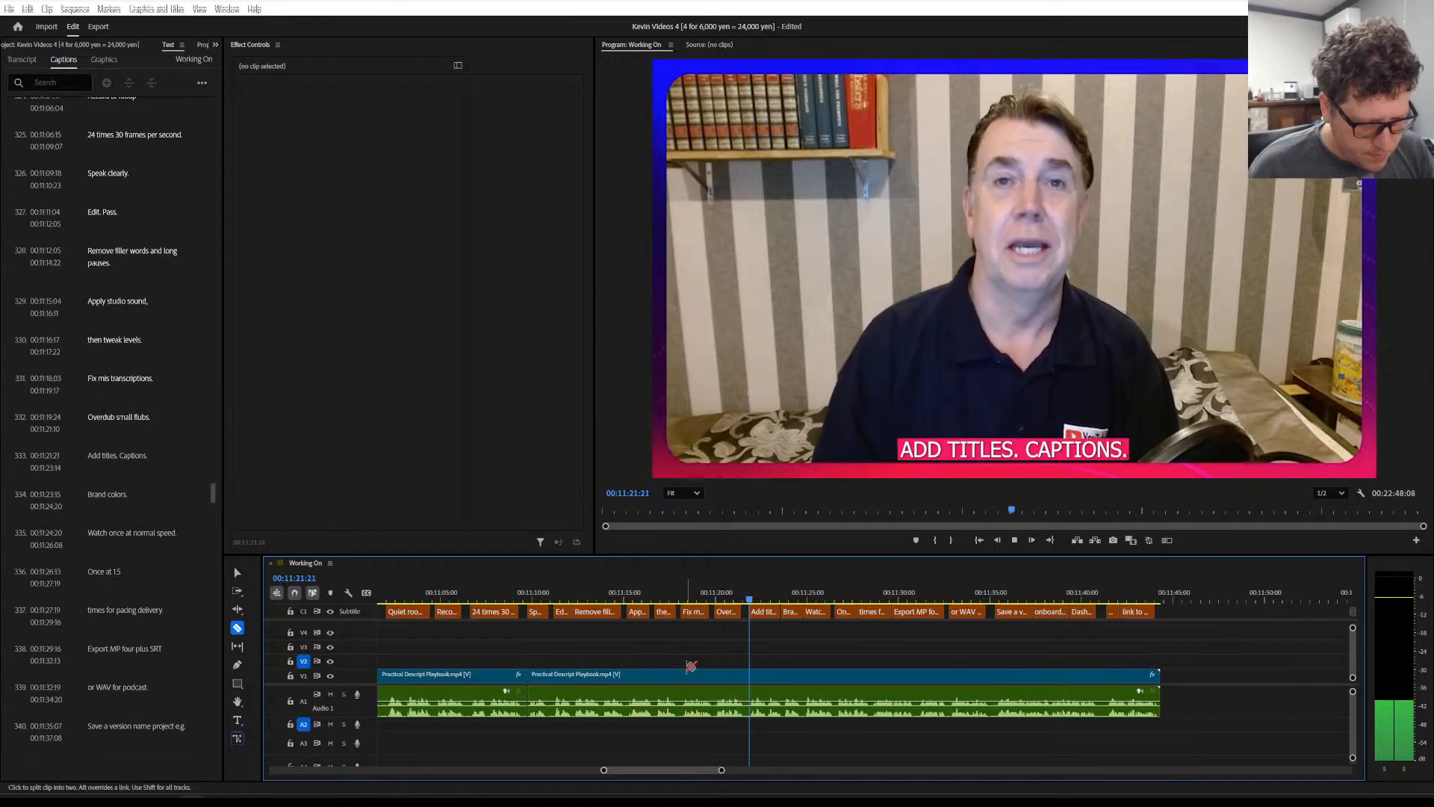
pyautogui.press('space')
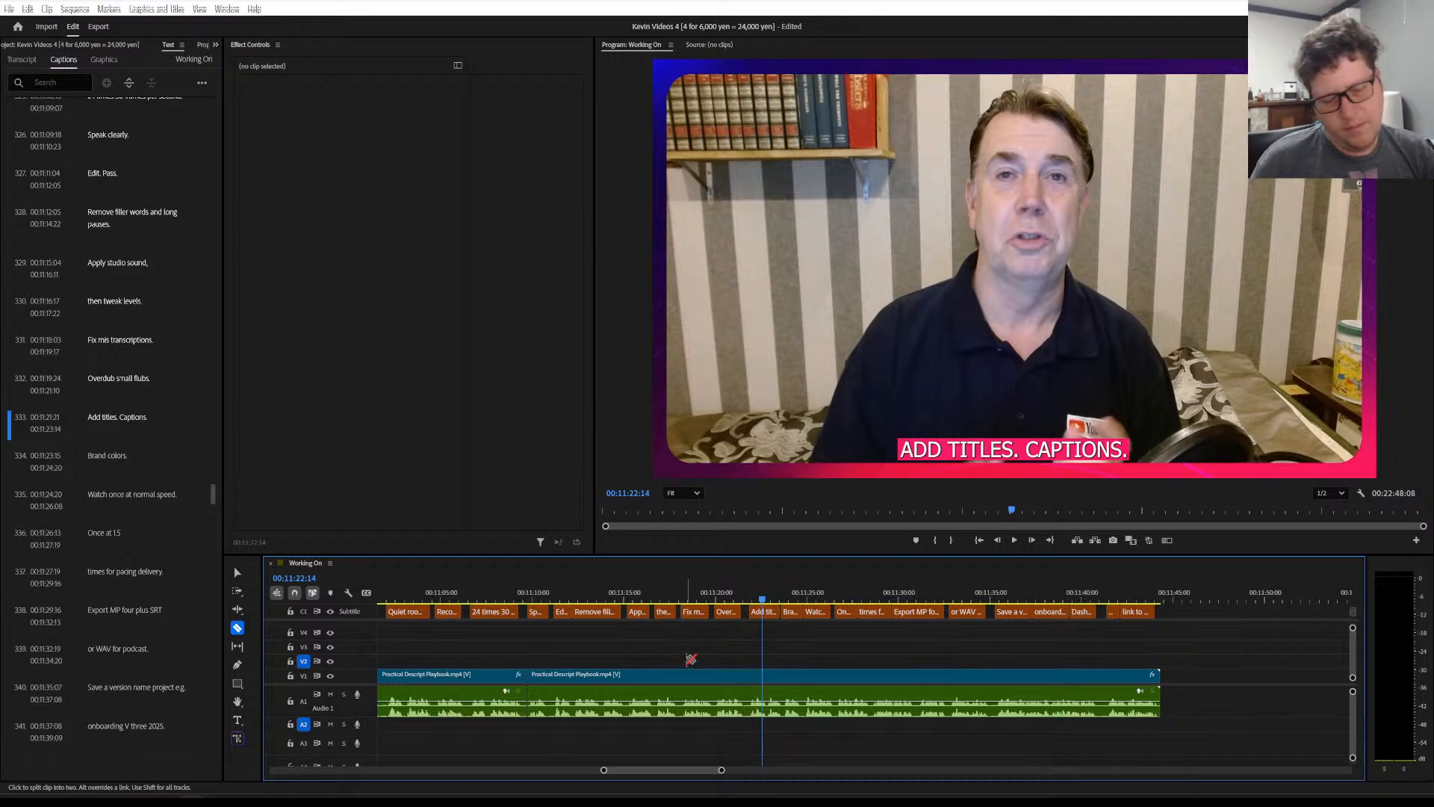
pyautogui.click(636, 598)
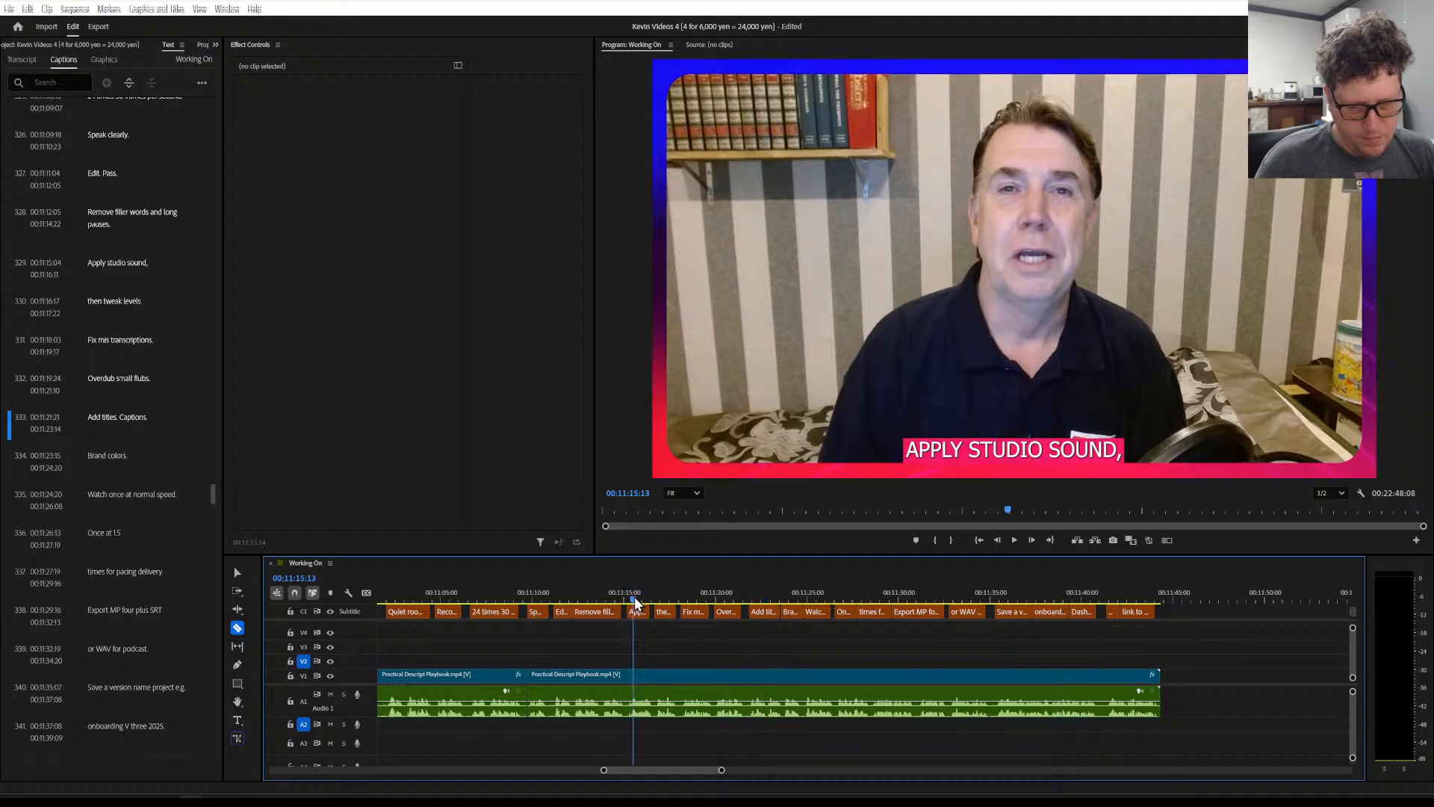
pyautogui.press('space')
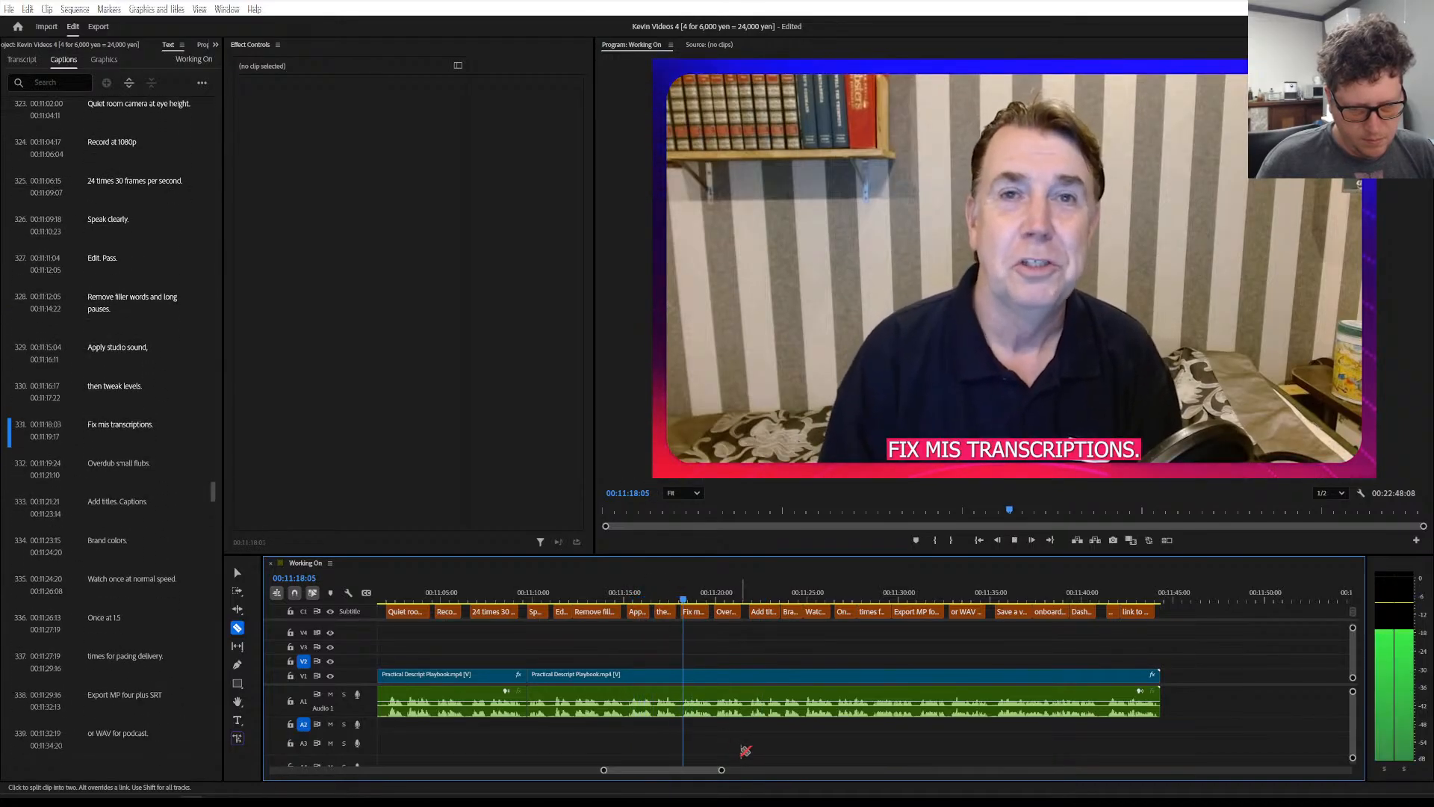
pyautogui.press('space')
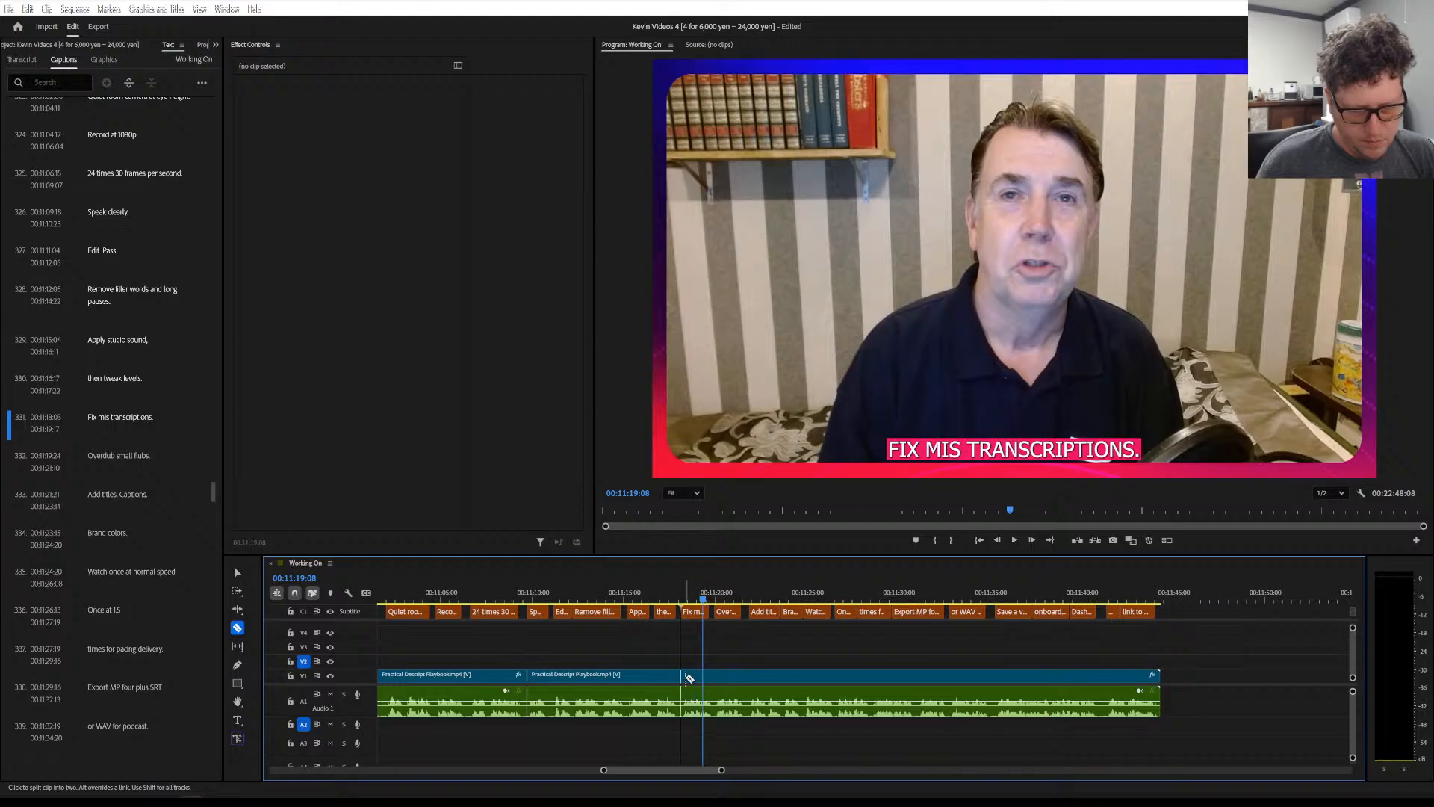
pyautogui.click(688, 677)
# Split the main clip at the starts of the "Add titles. Captions." and "Watch once at normal speed." captions
pyautogui.press('space')
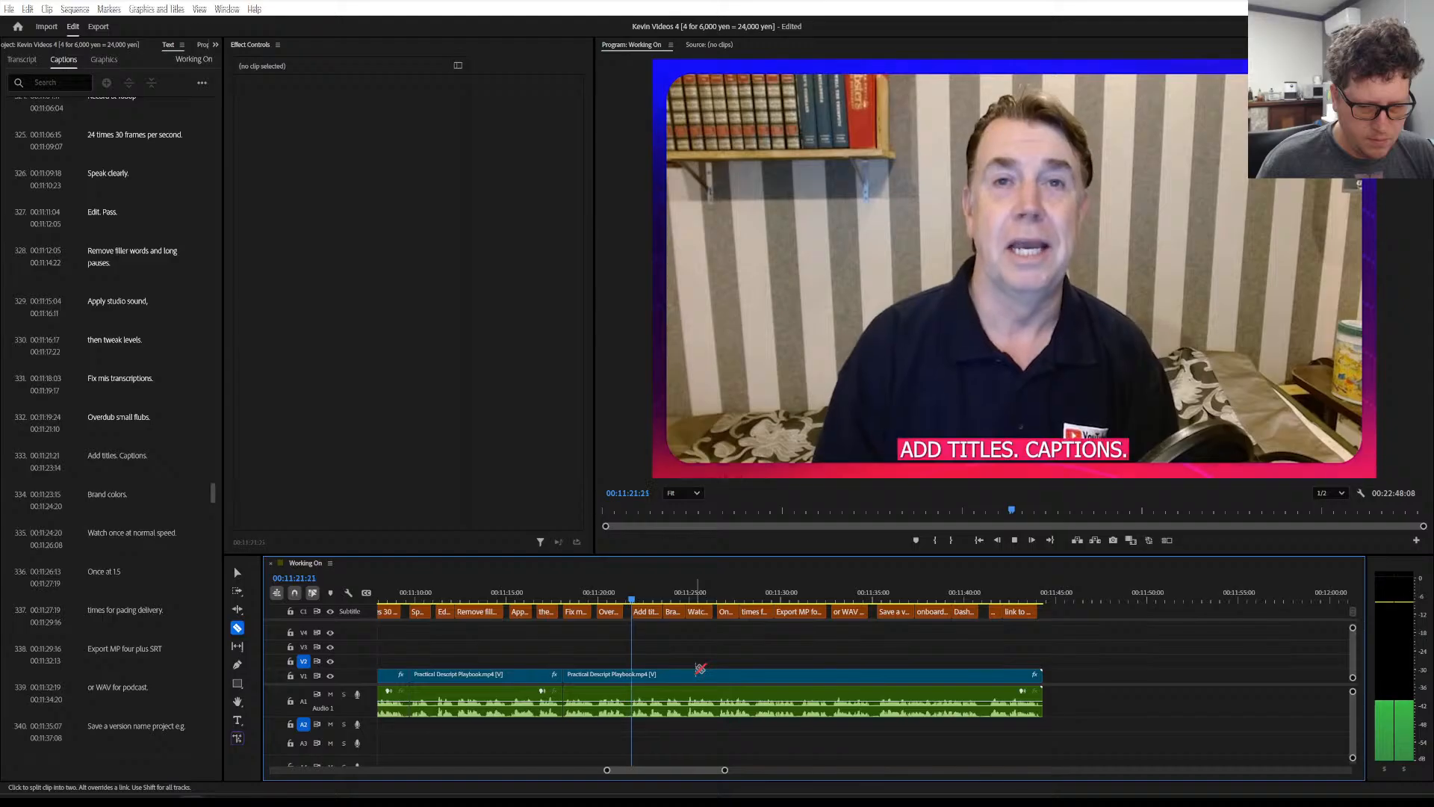
pyautogui.press('space')
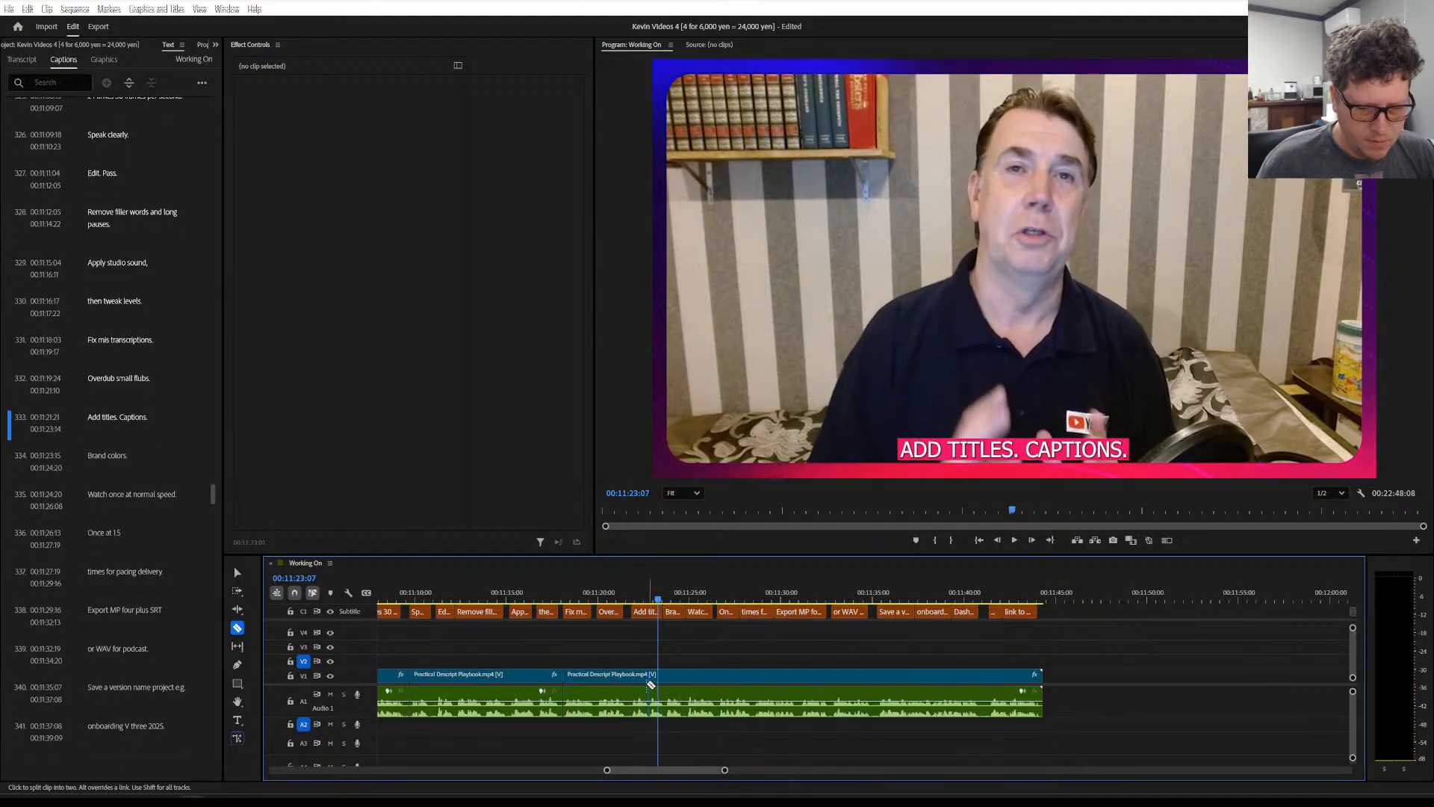
pyautogui.click(633, 677)
pyautogui.press('space')
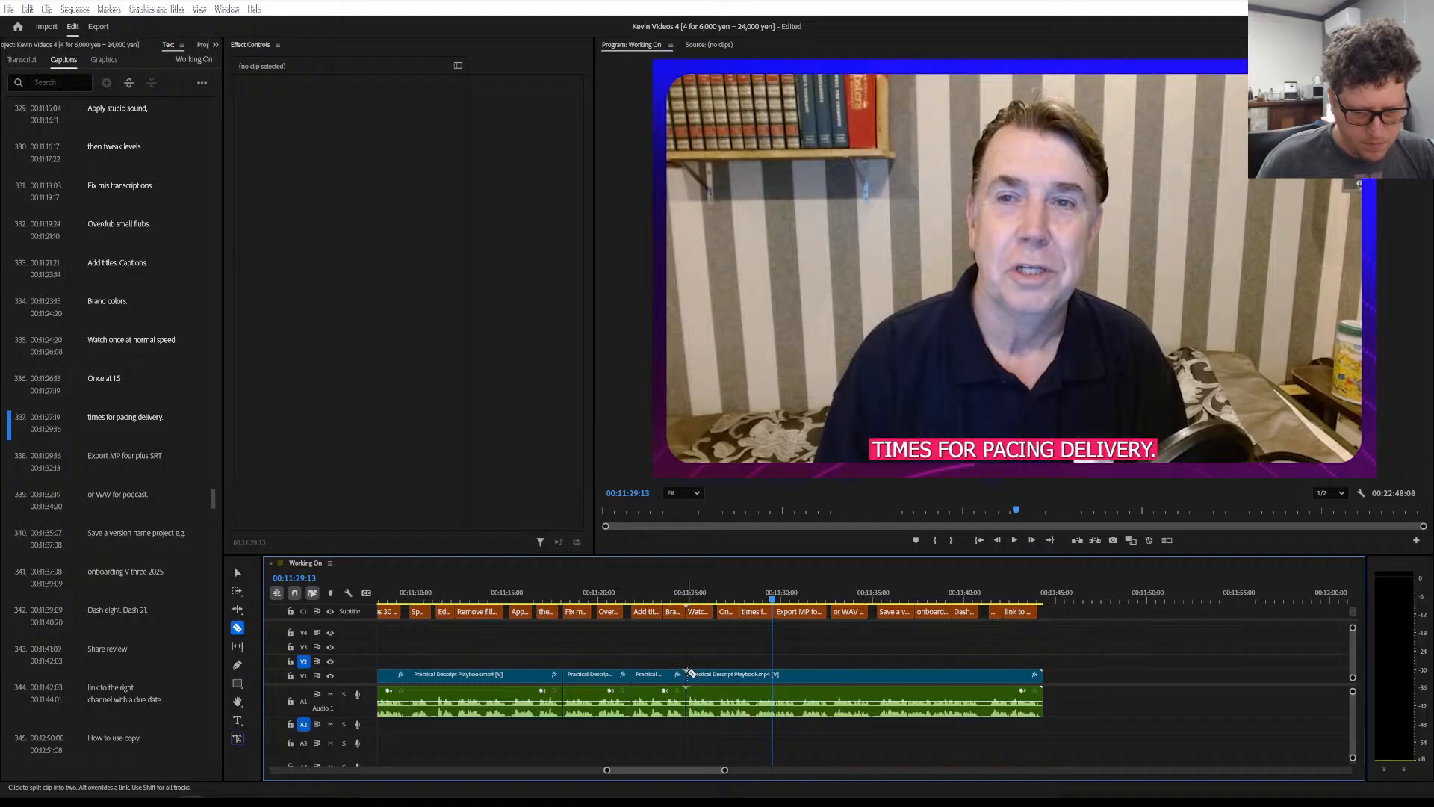
# Play on and correct caption 338 to read "Export MP4 plus SRT"
pyautogui.scroll(-3, 704, 658)
pyautogui.press('space')
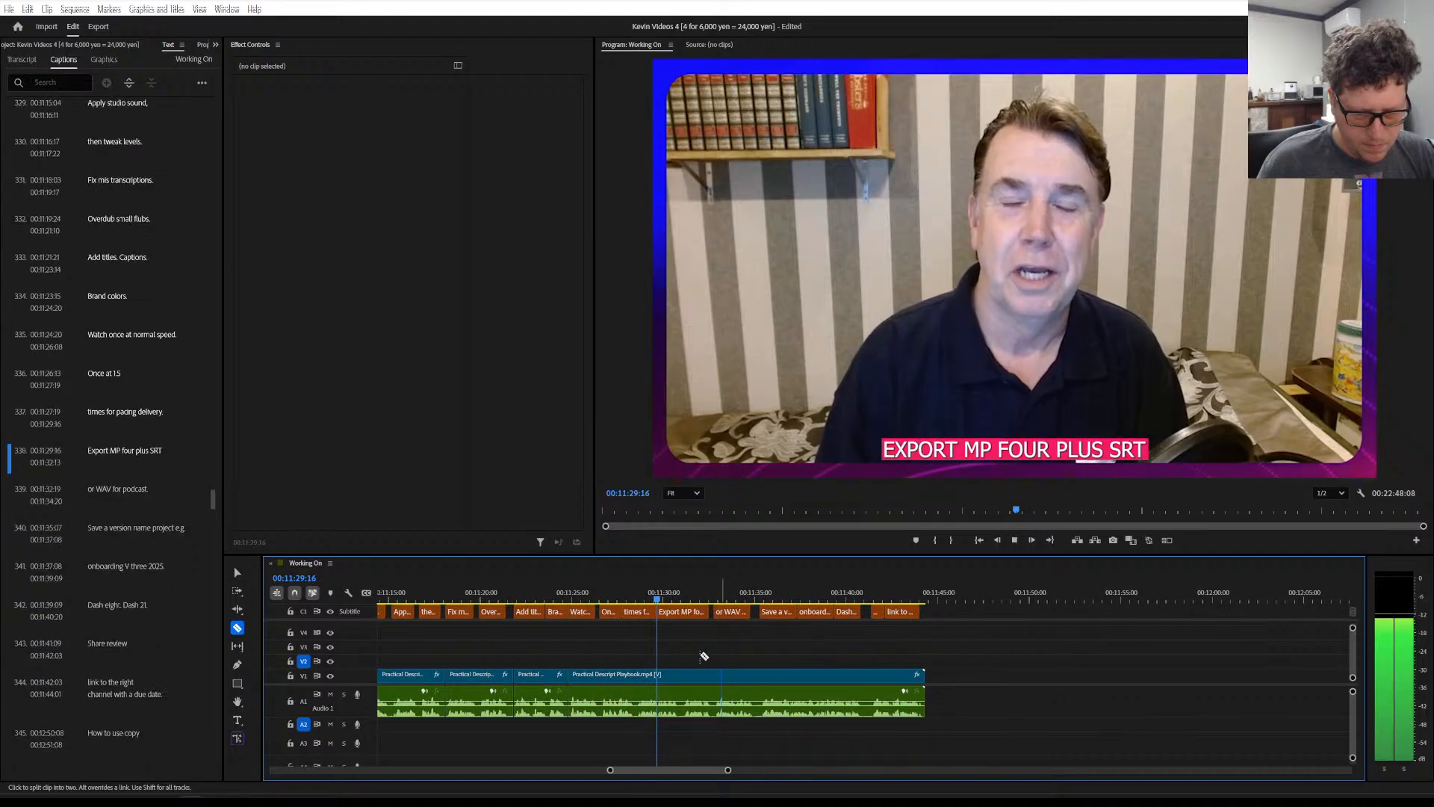
pyautogui.press('space')
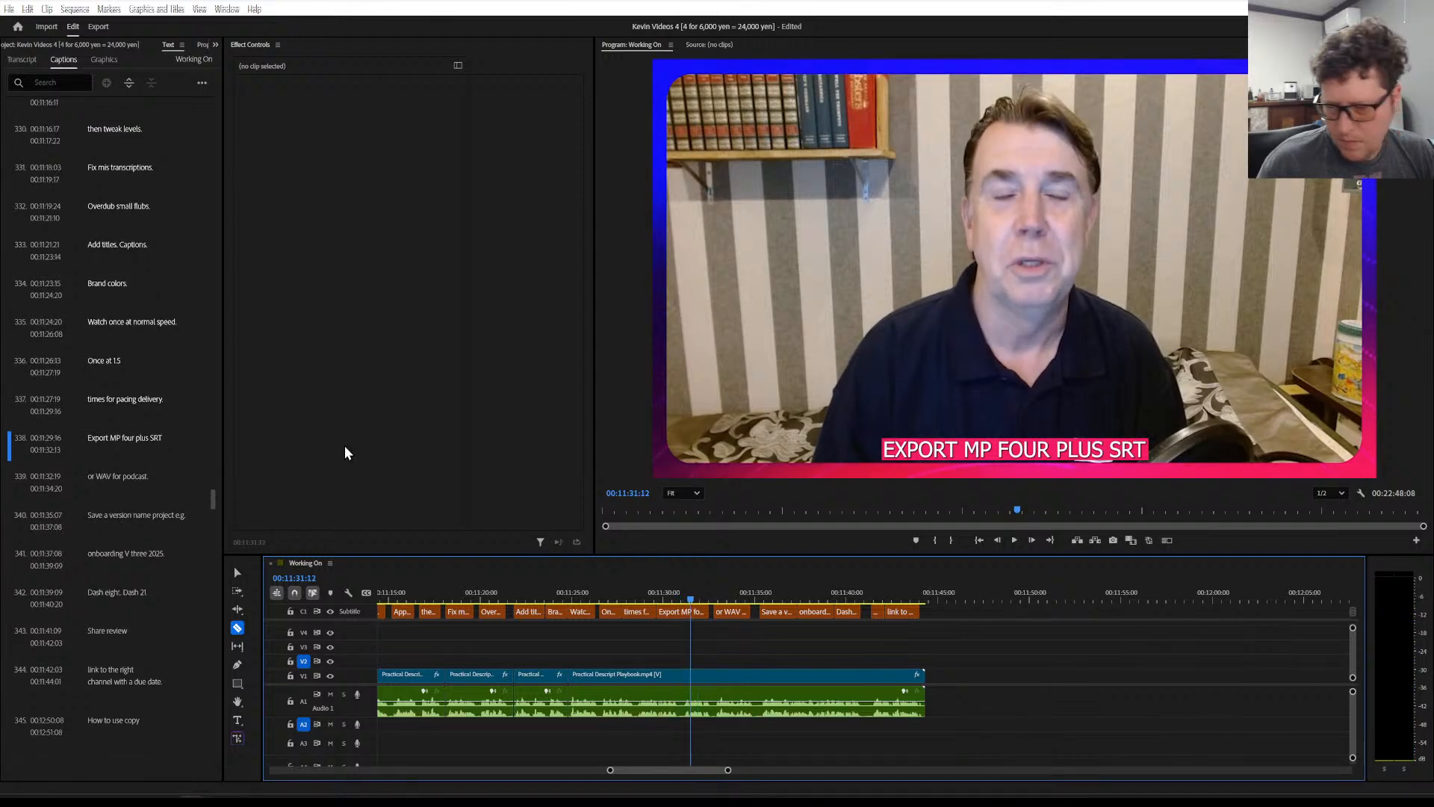
pyautogui.click(127, 438)
pyautogui.doubleClick(127, 441)
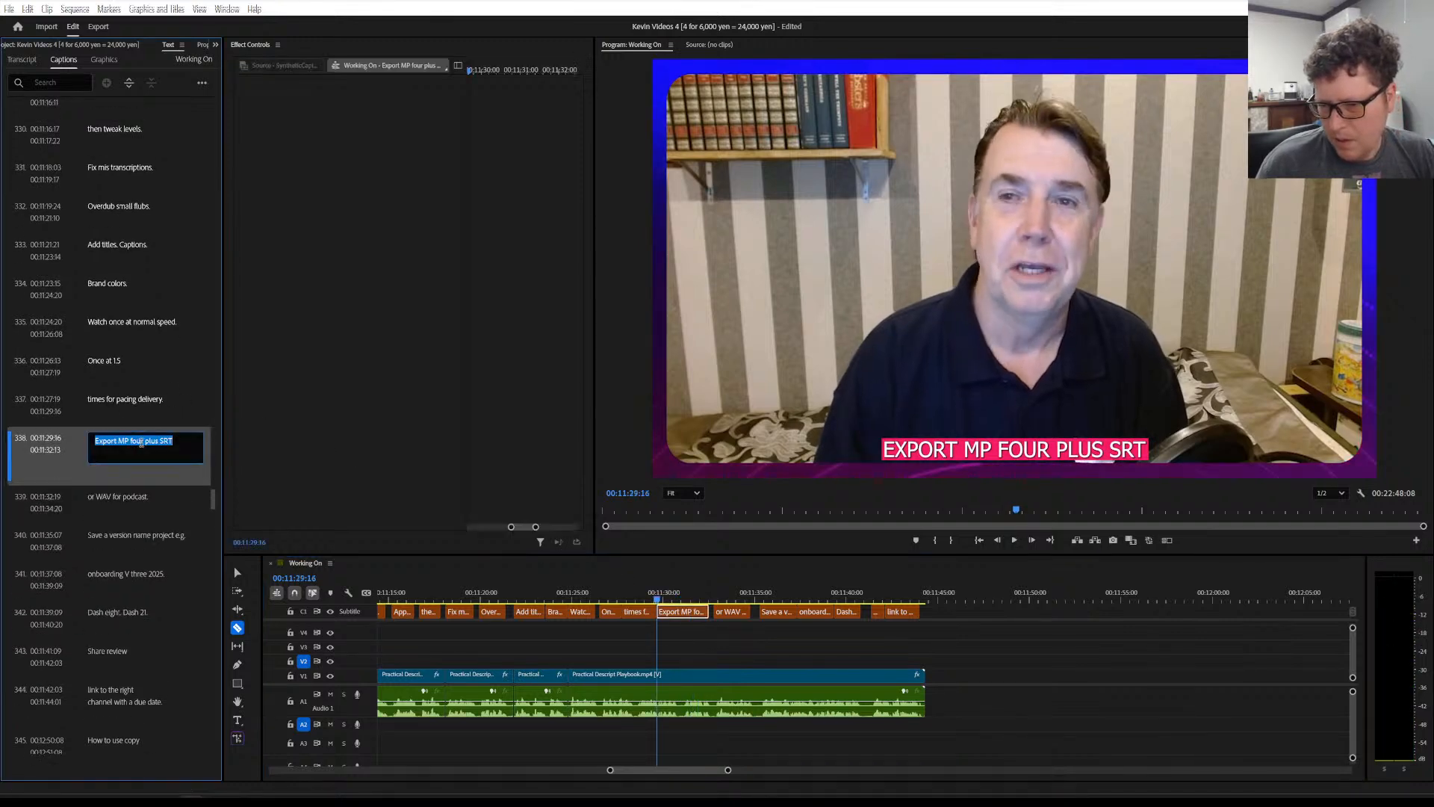
pyautogui.click(140, 441)
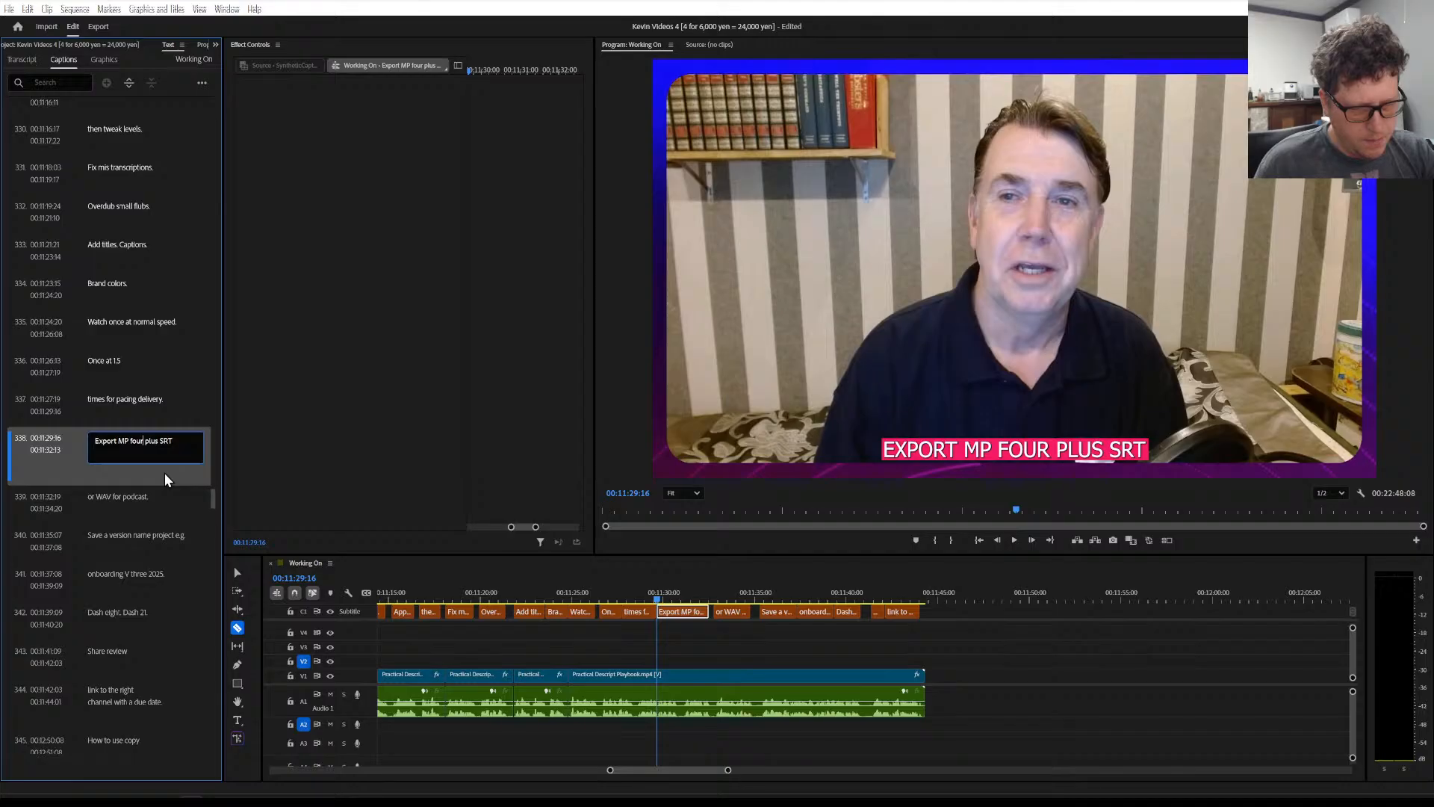
pyautogui.press('BackSpace')
pyautogui.press('BackSpace')
pyautogui.press('BackSpace')
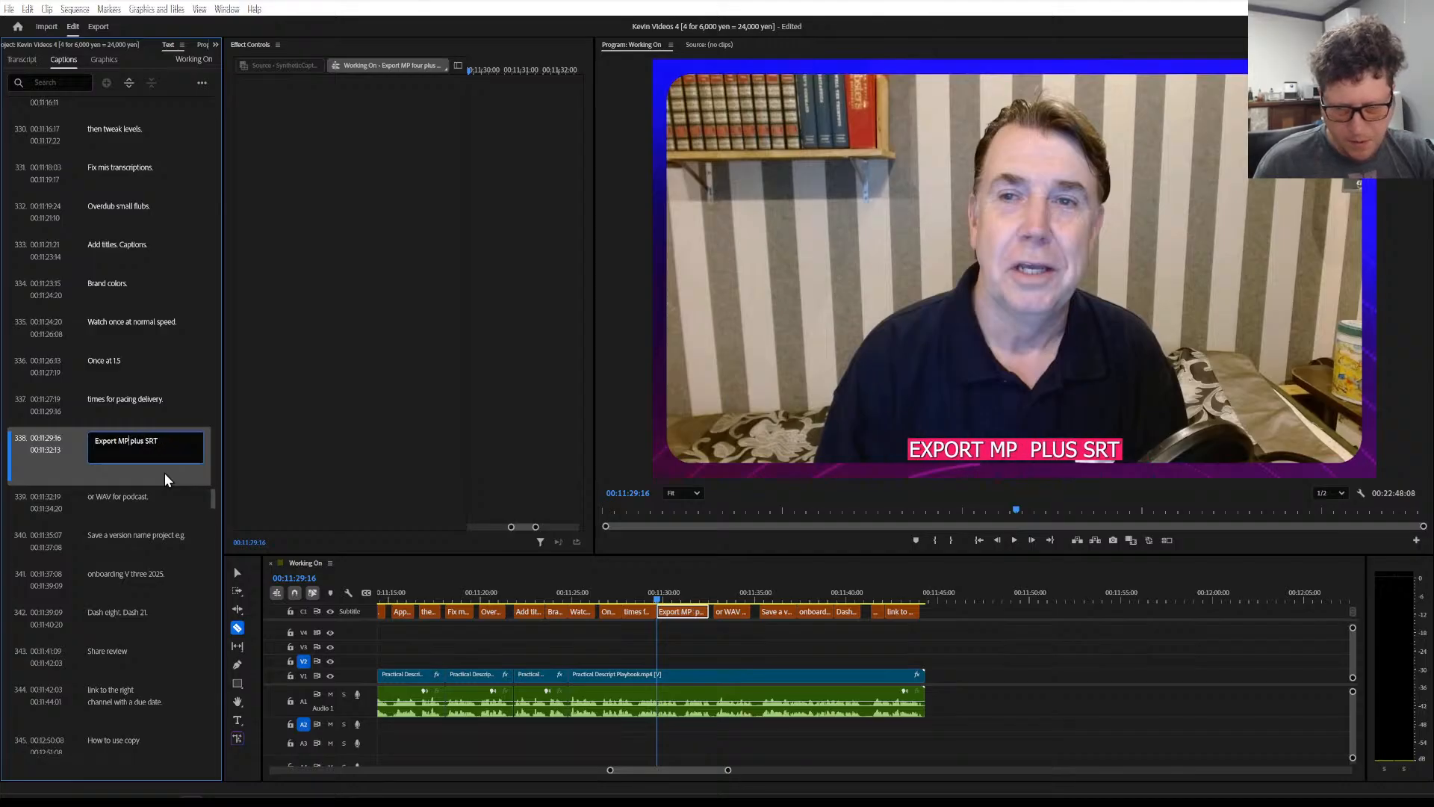
pyautogui.write('4')
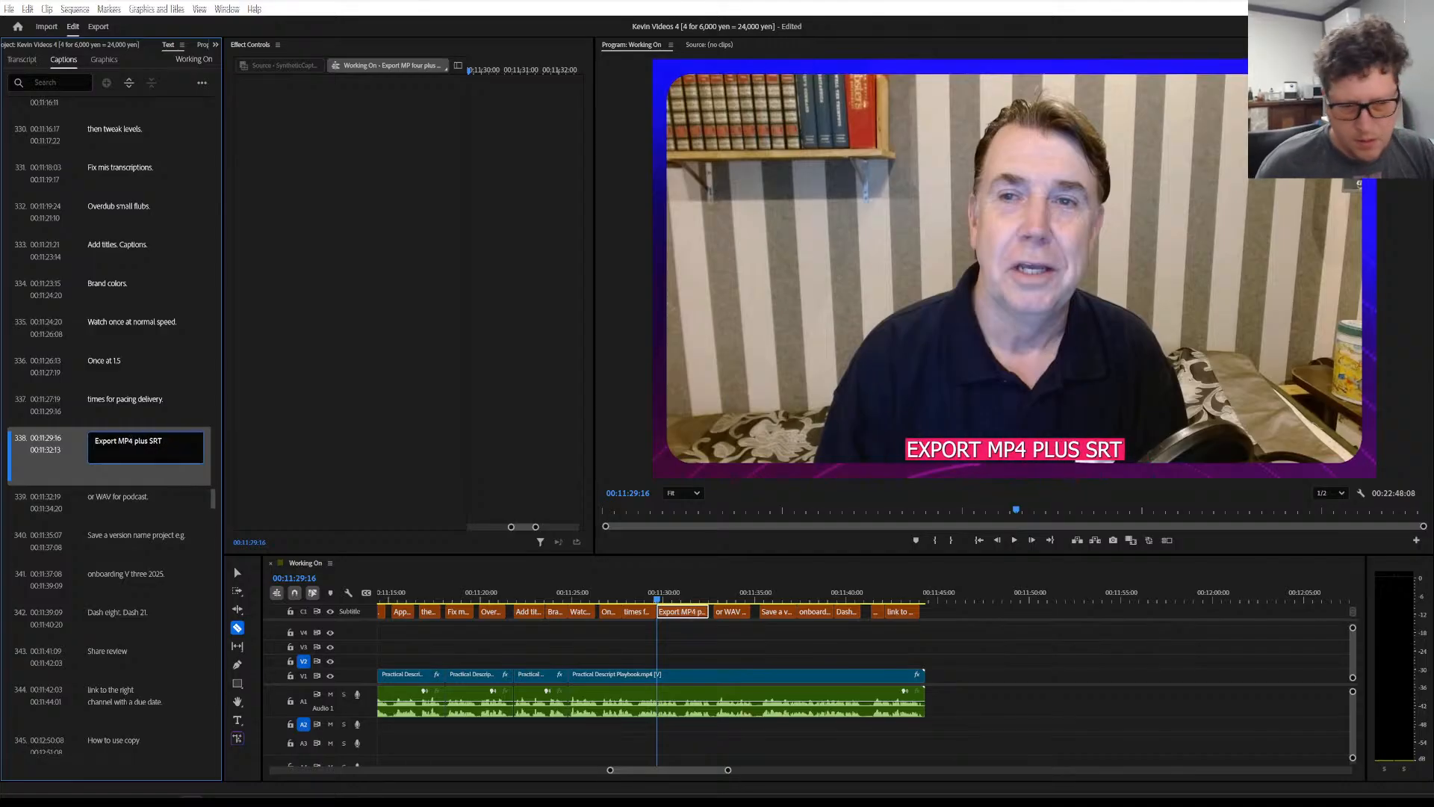
pyautogui.click(146, 393)
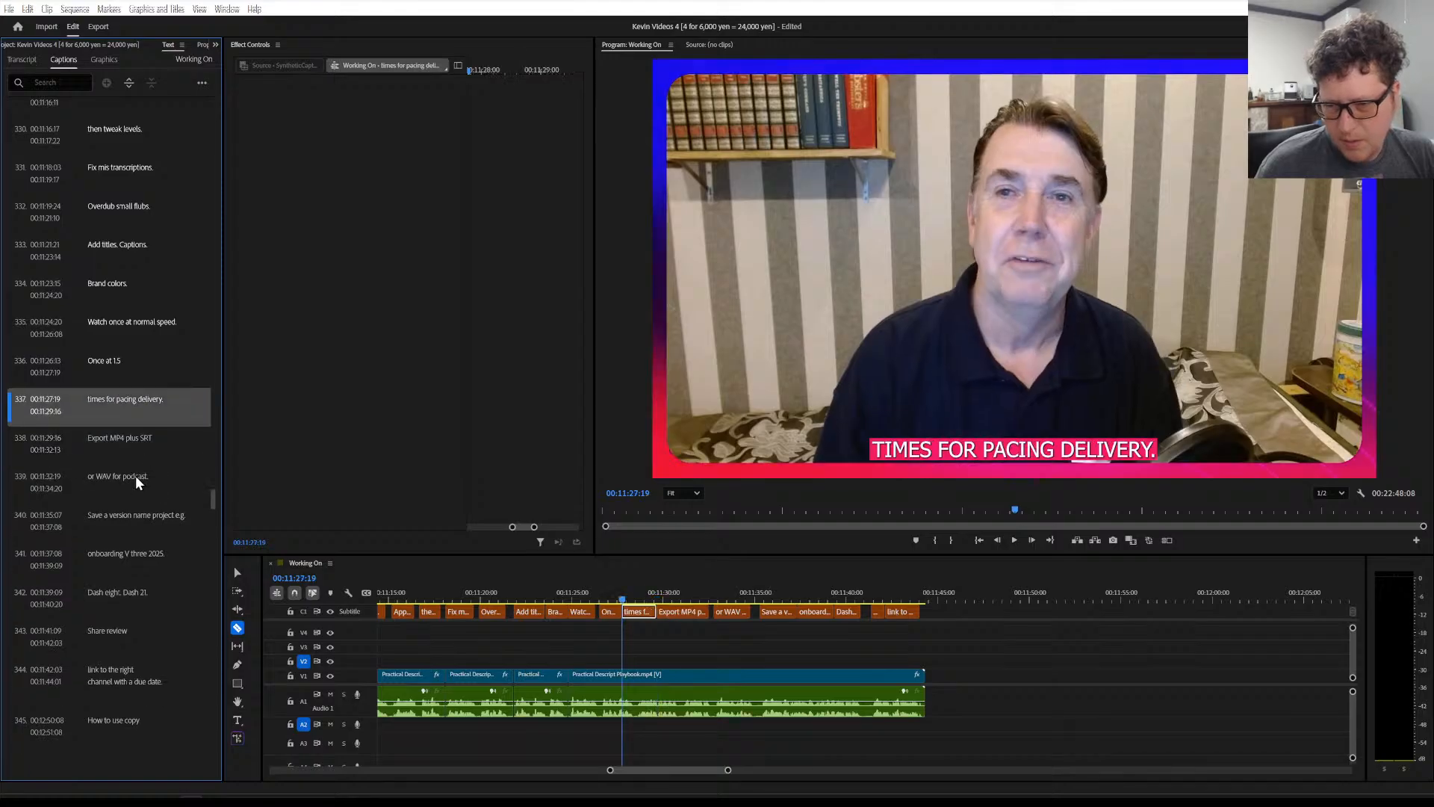
# Split the main clip at the start of the "Export MP4 plus SRT" caption and play on to the "onboarding V three 2025." caption
pyautogui.click(138, 437)
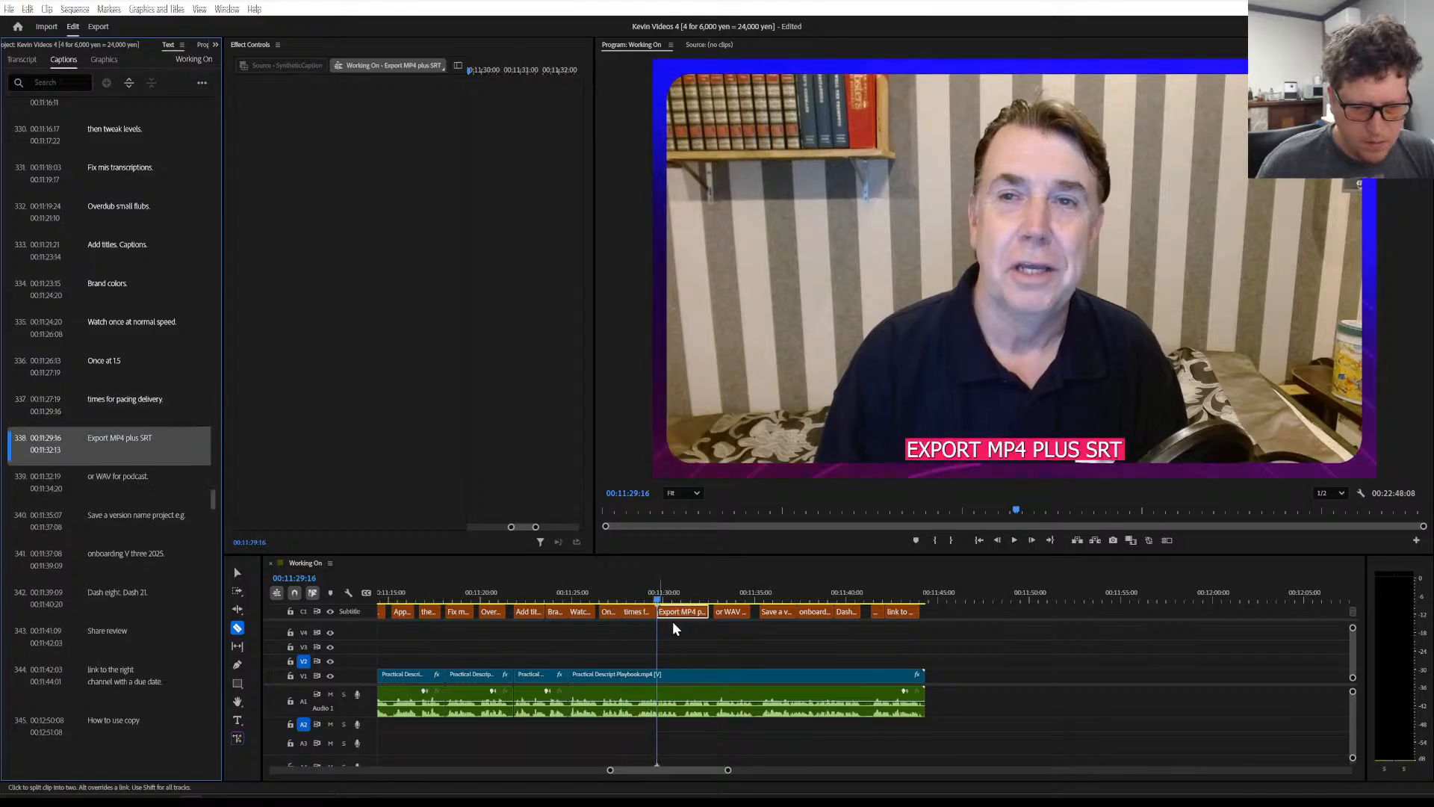
pyautogui.click(632, 592)
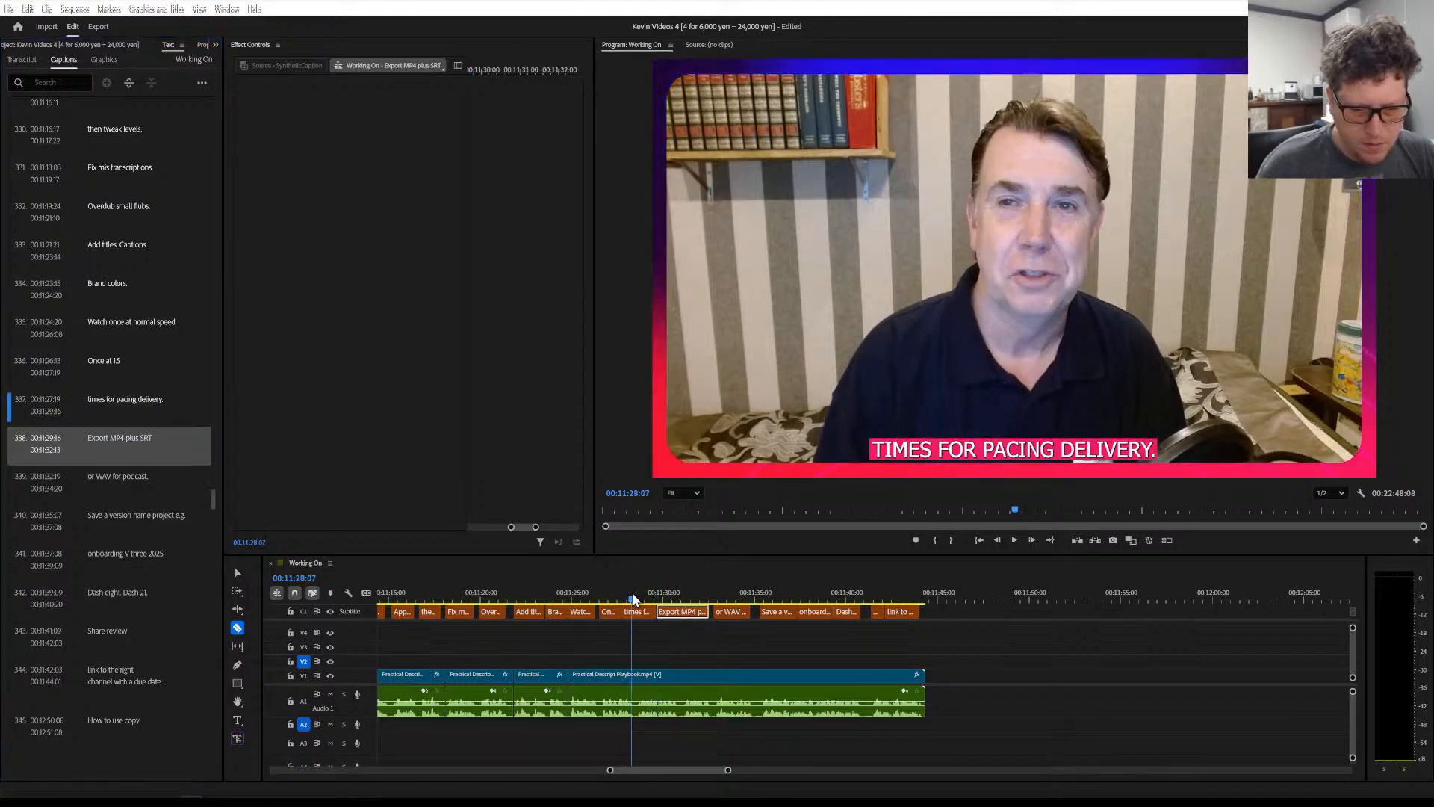
pyautogui.click(658, 675)
pyautogui.press('space')
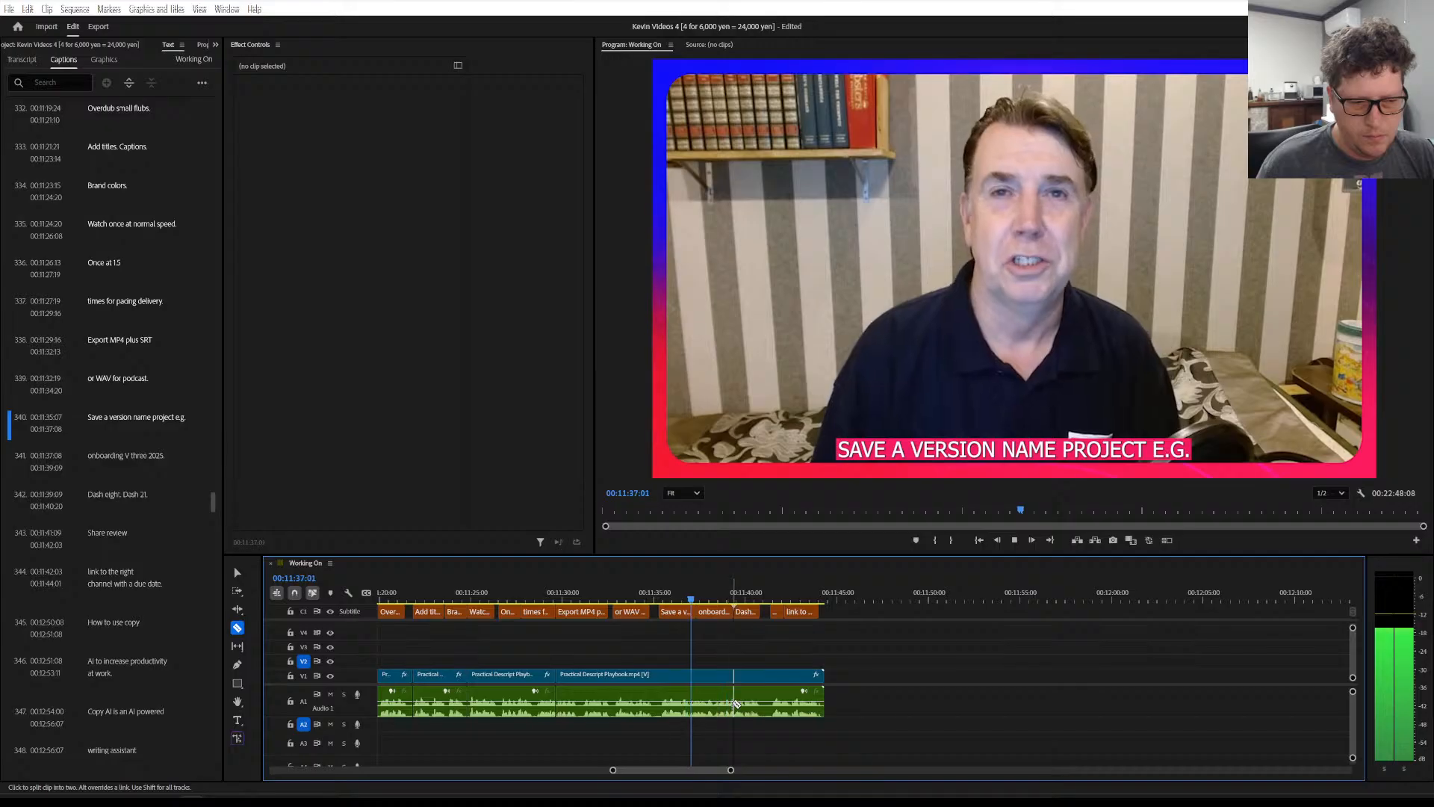
pyautogui.press('space')
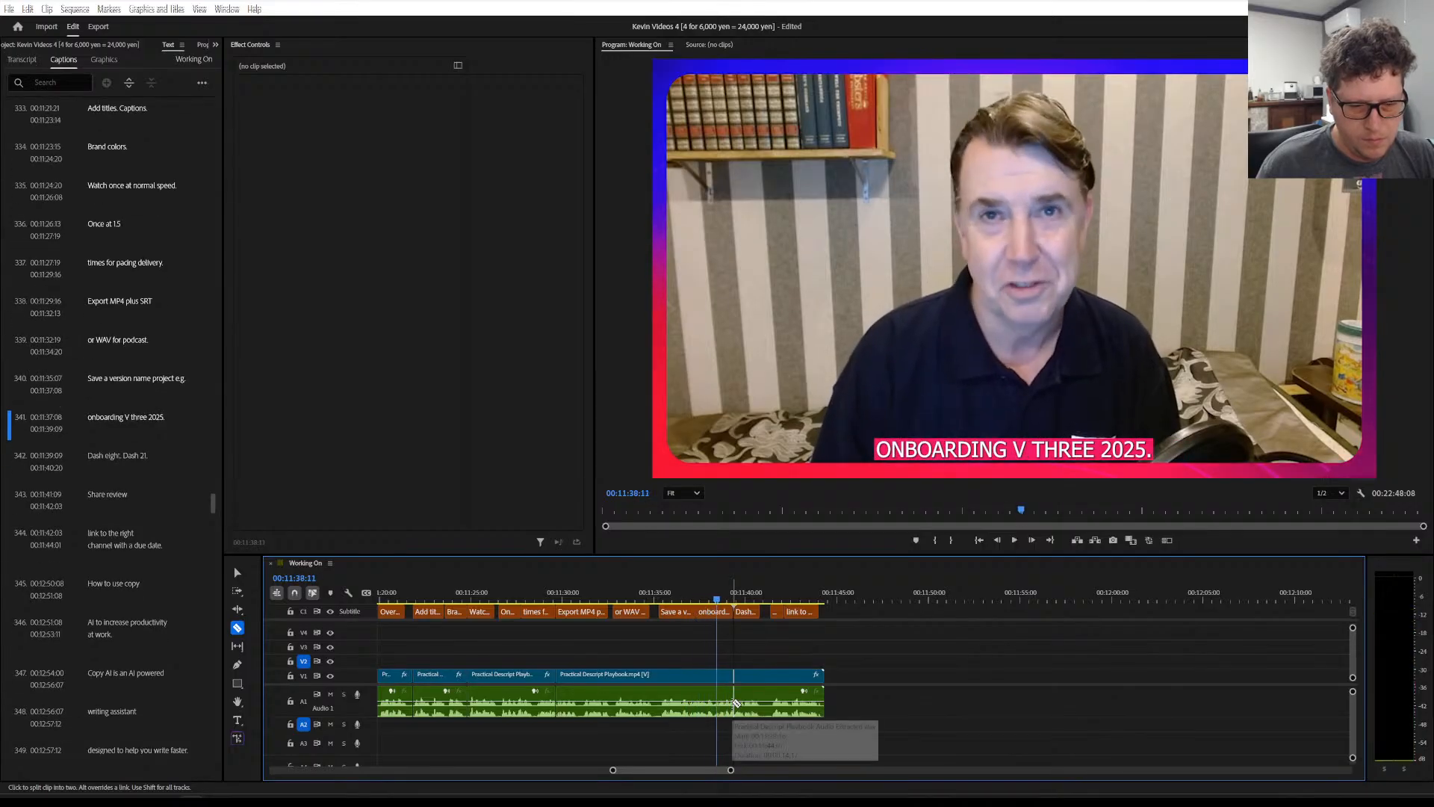
# Split the main clip at the starts of the "Save a version name project" and "Share review" captions, play to its end and save the project
pyautogui.click(667, 679)
pyautogui.press('space')
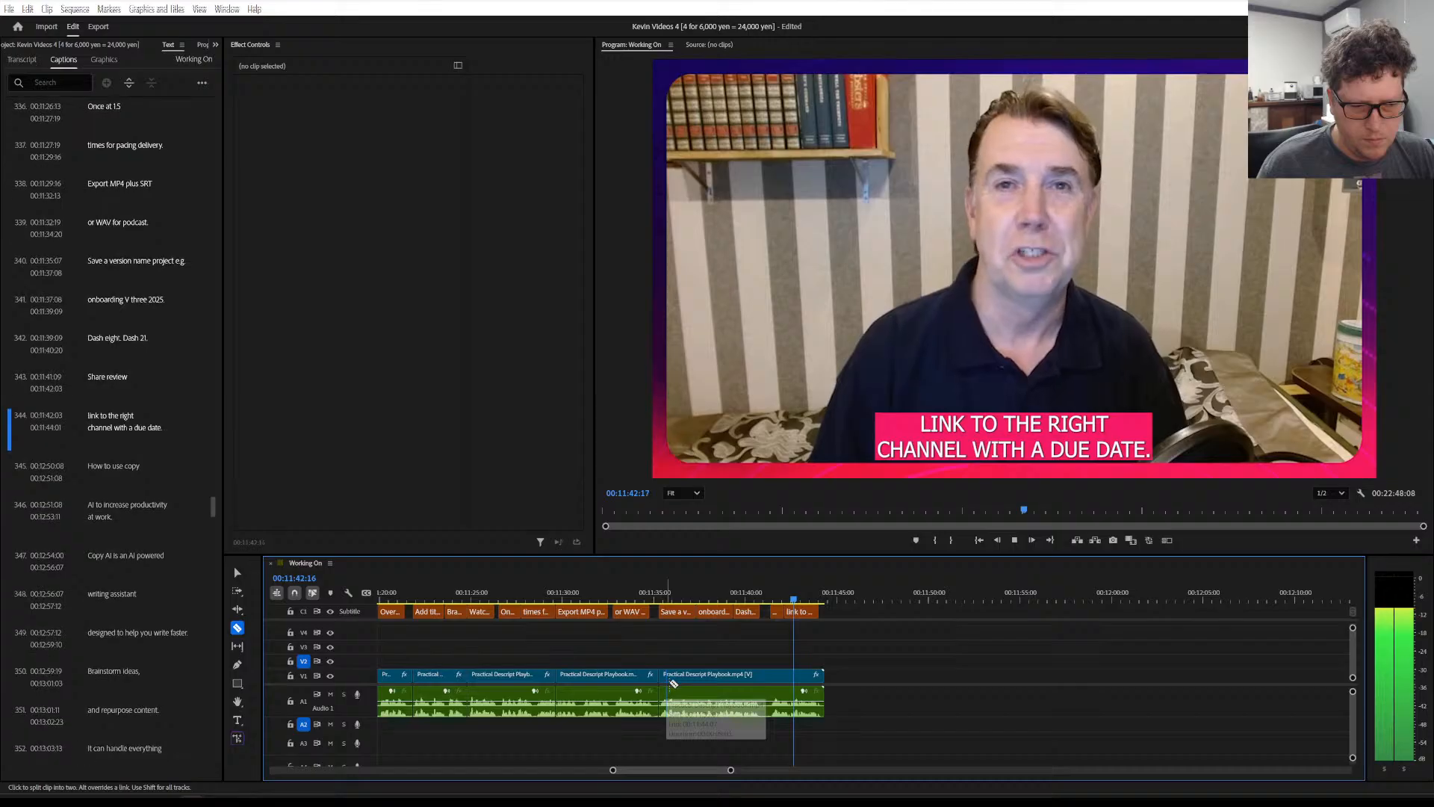
pyautogui.press('space')
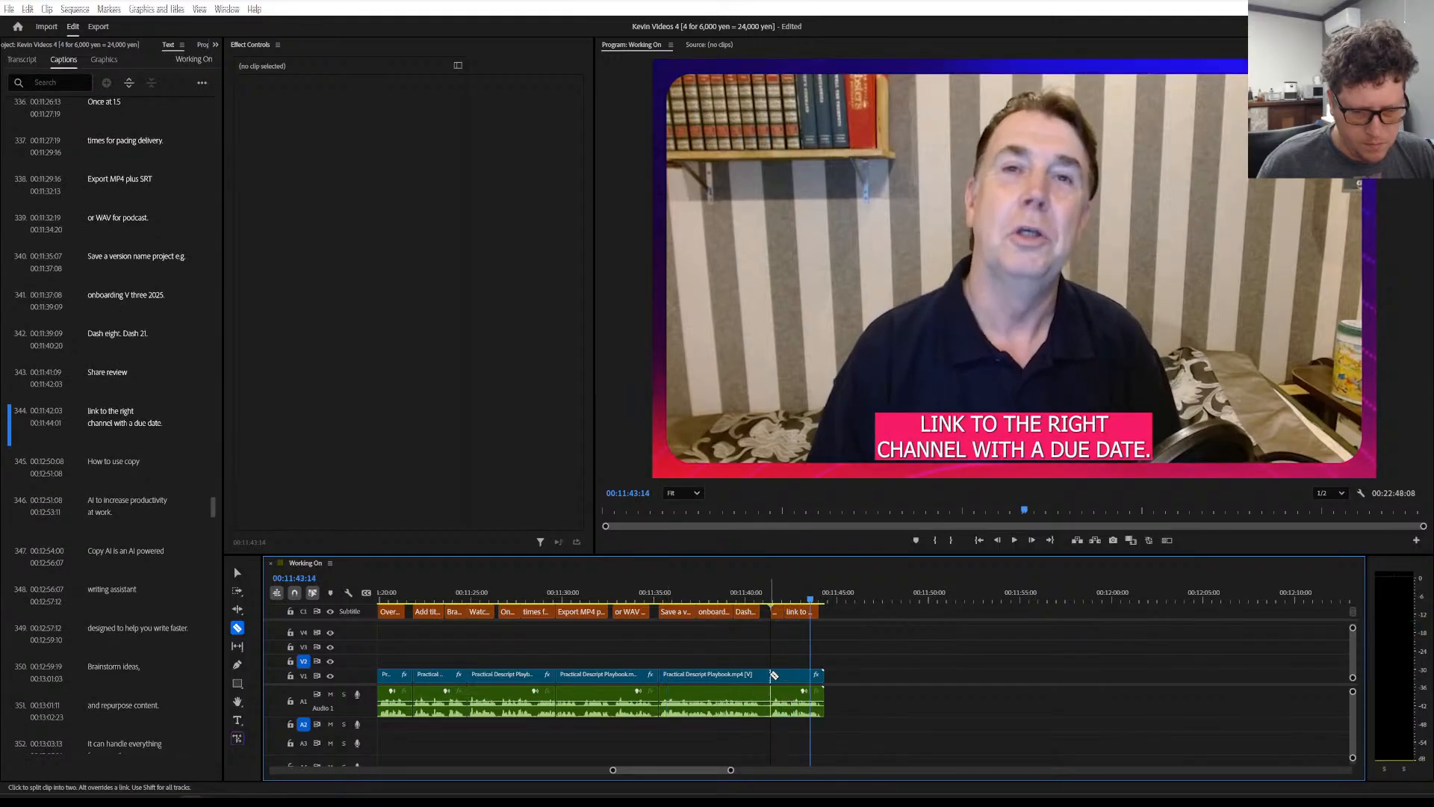
pyautogui.press('space')
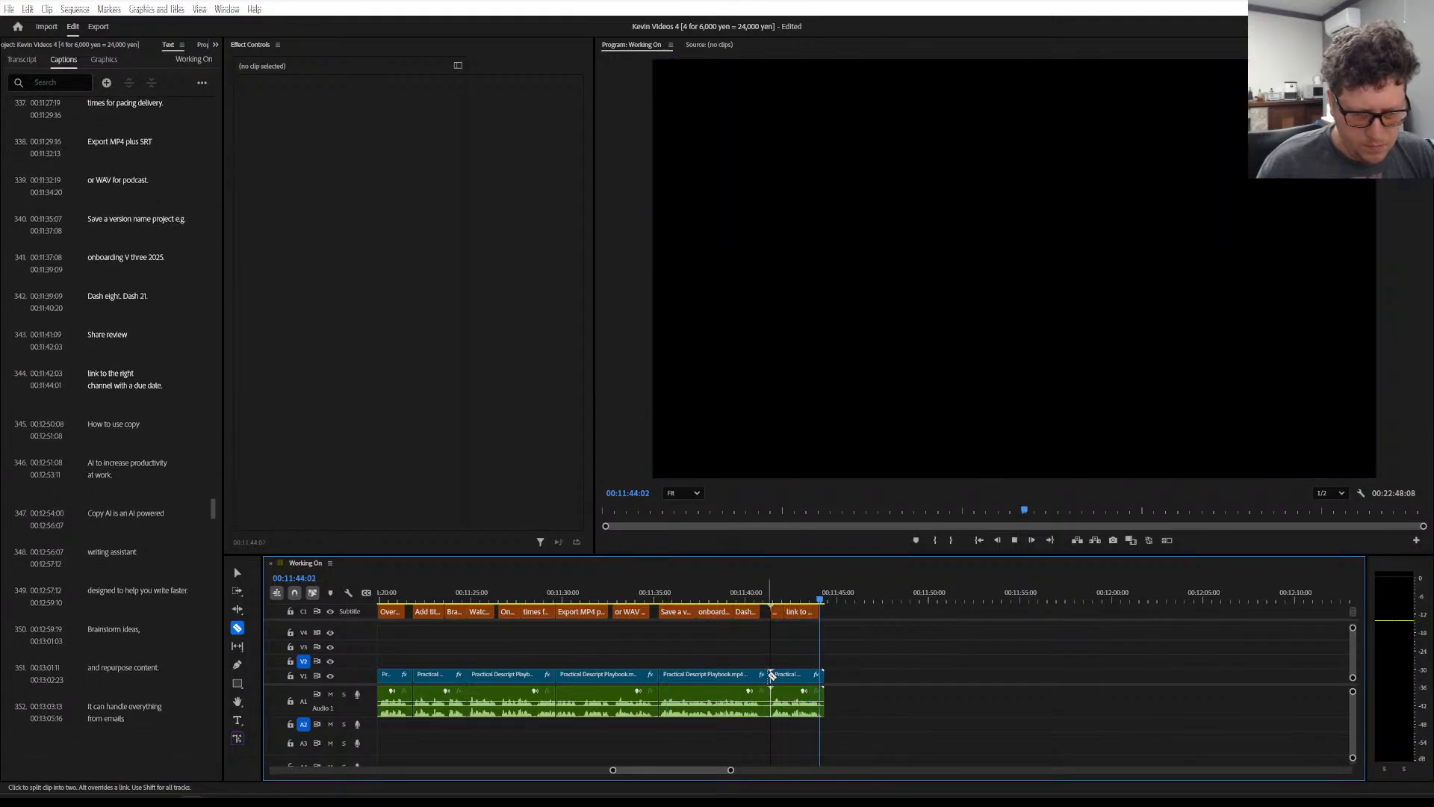
pyautogui.press('space')
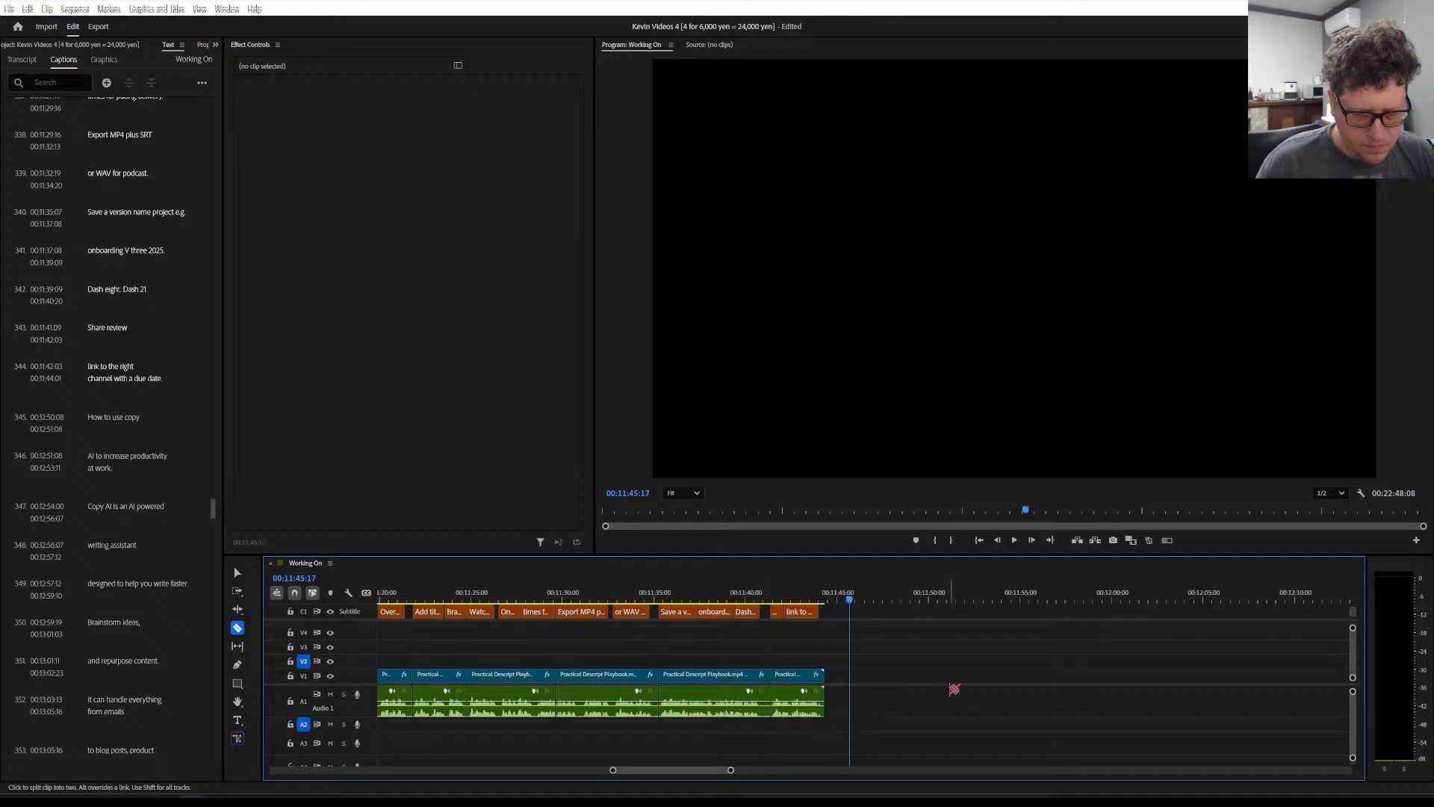
pyautogui.hotkey('ctrl', 's')
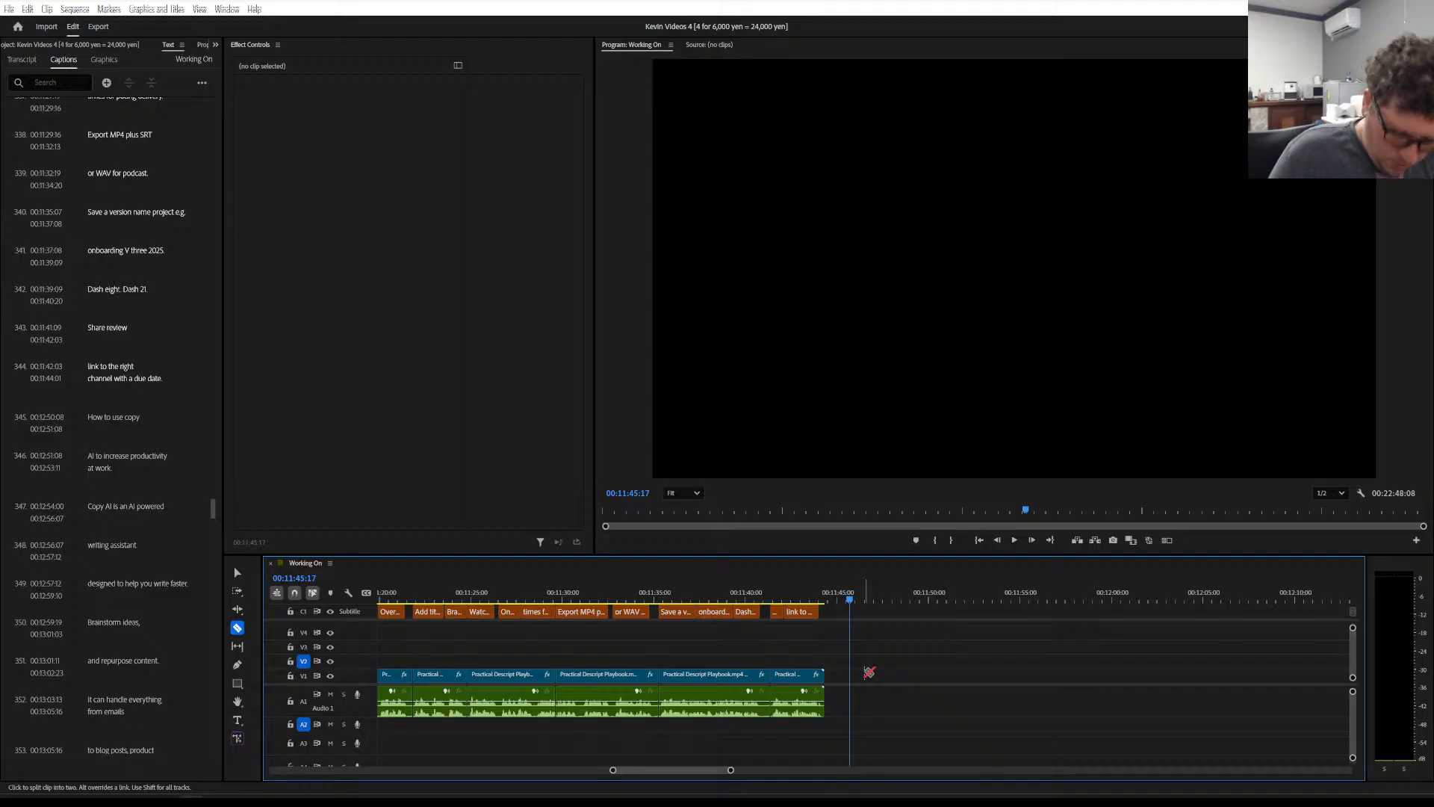
# Select all the stock clips on V3 and move them past 00:20:04:01, into the empty stretch after the last talking-head clip
pyautogui.press('-')
pyautogui.press('-')
pyautogui.press('-')
pyautogui.press('-')
pyautogui.press('-')
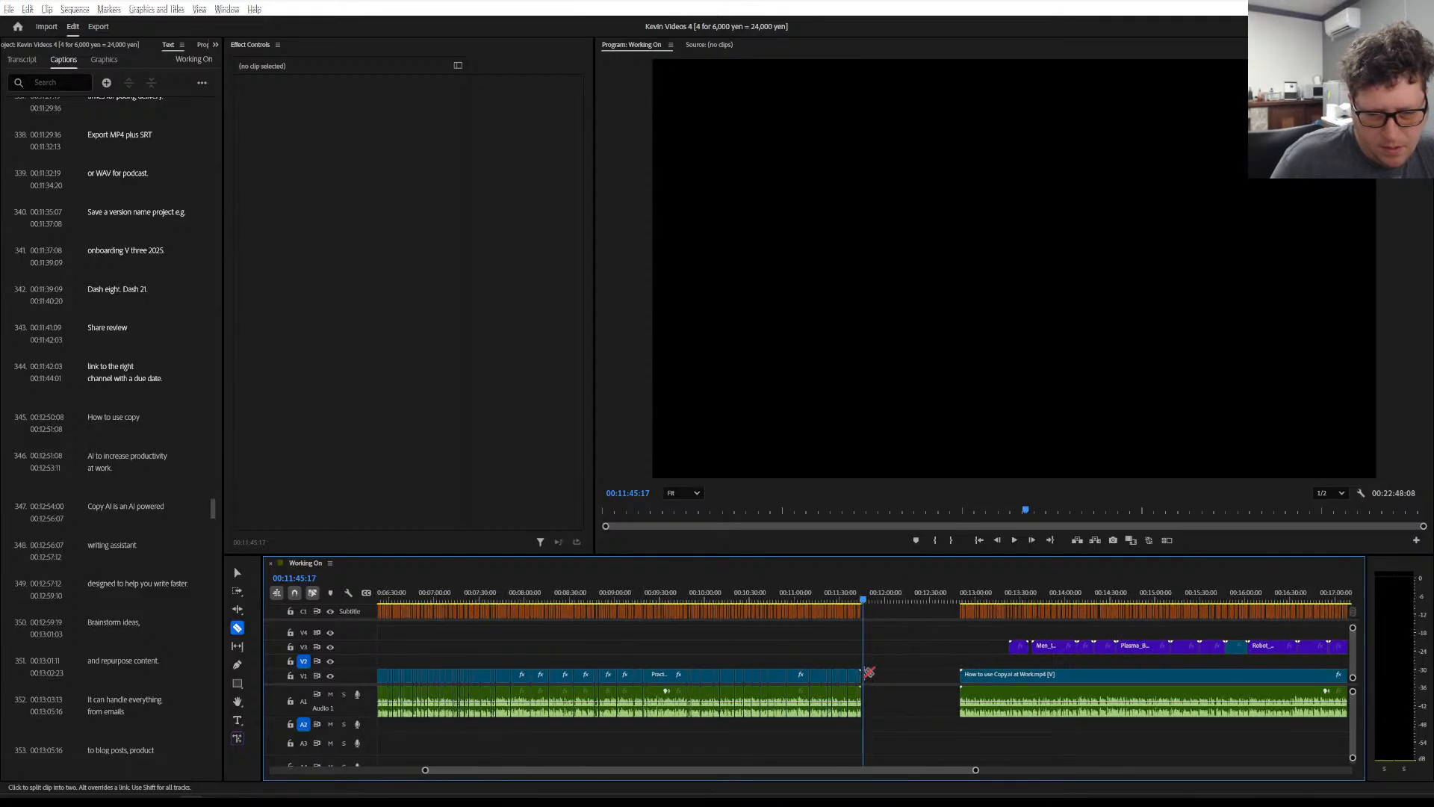
pyautogui.press('-')
pyautogui.press('-')
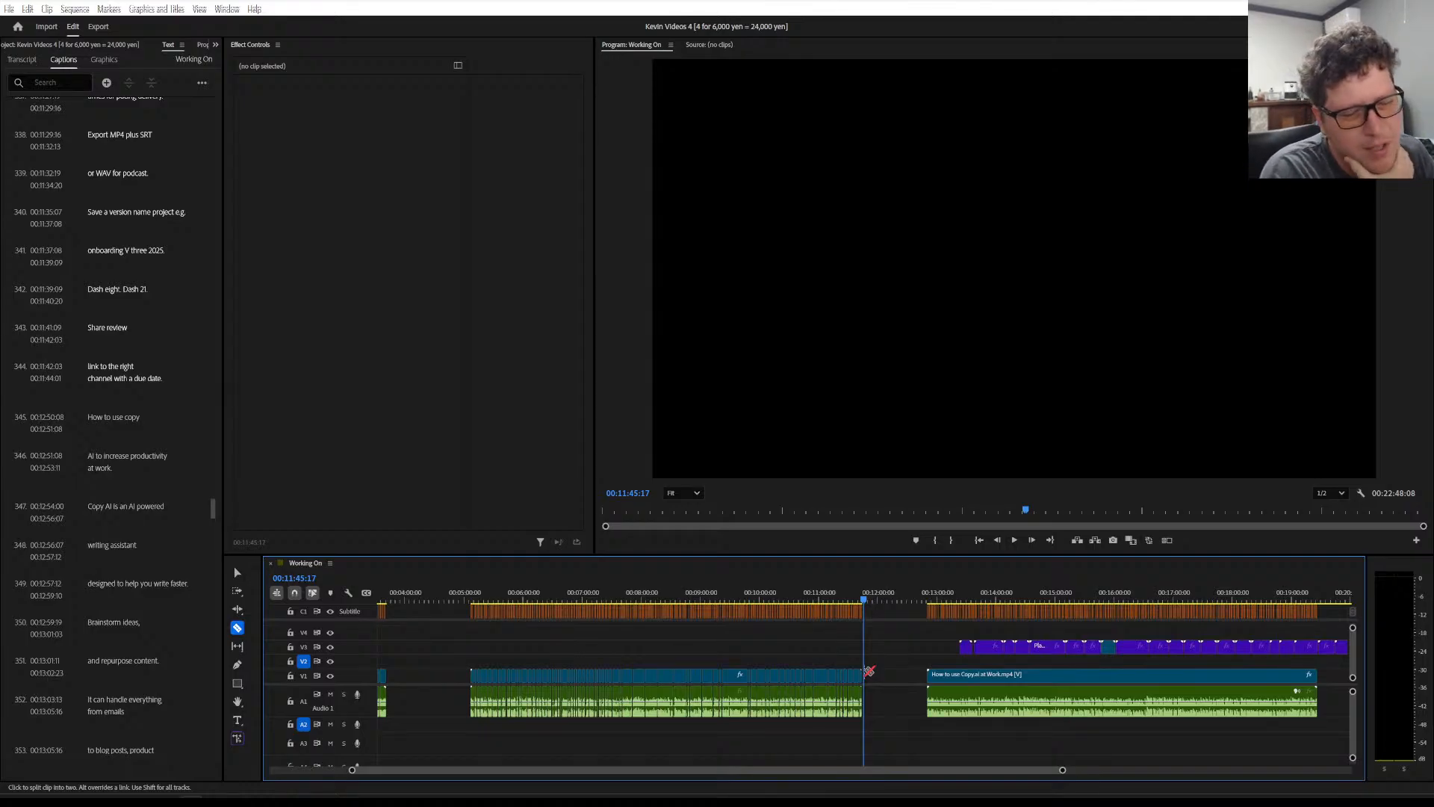
pyautogui.click(237, 575)
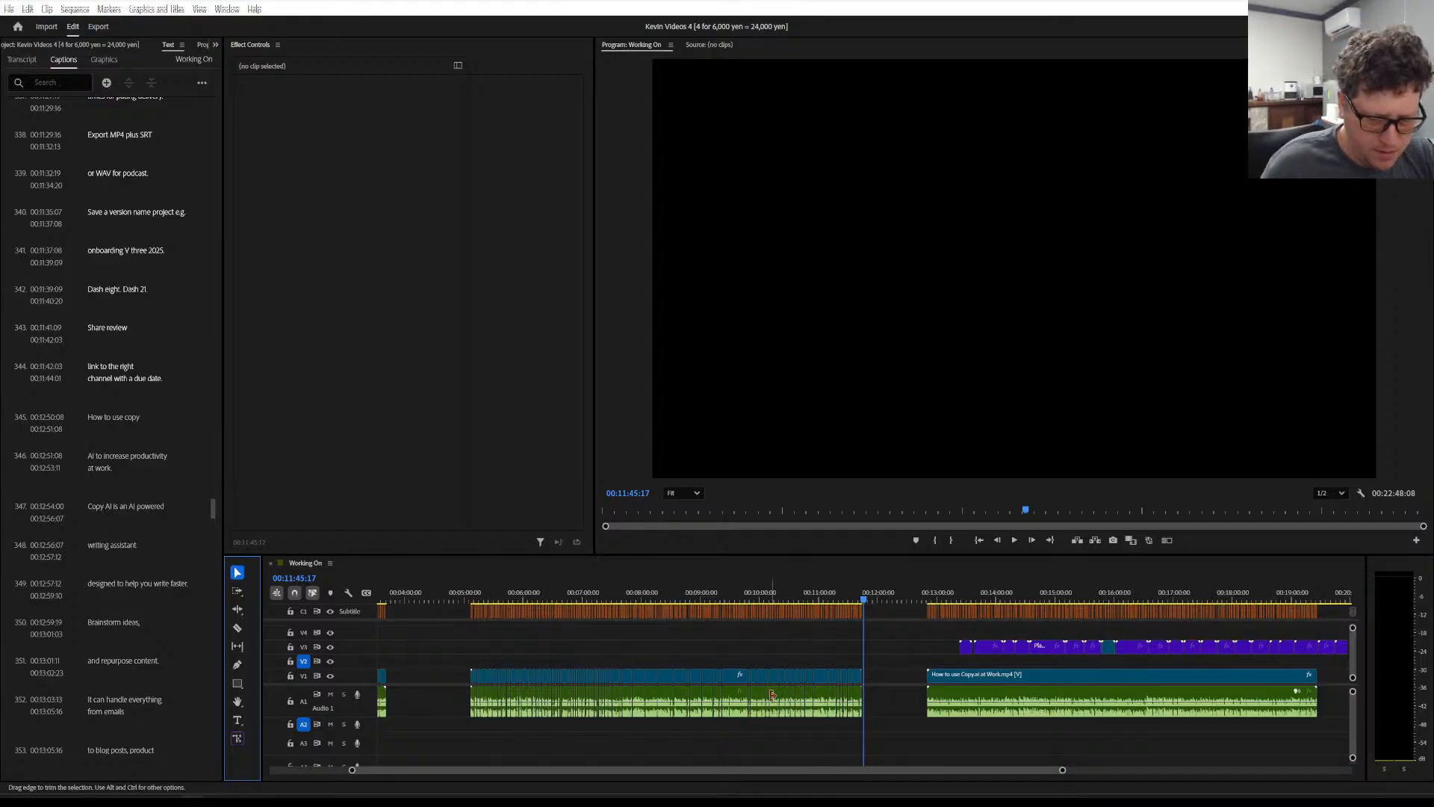
pyautogui.scroll(-5, 857, 648)
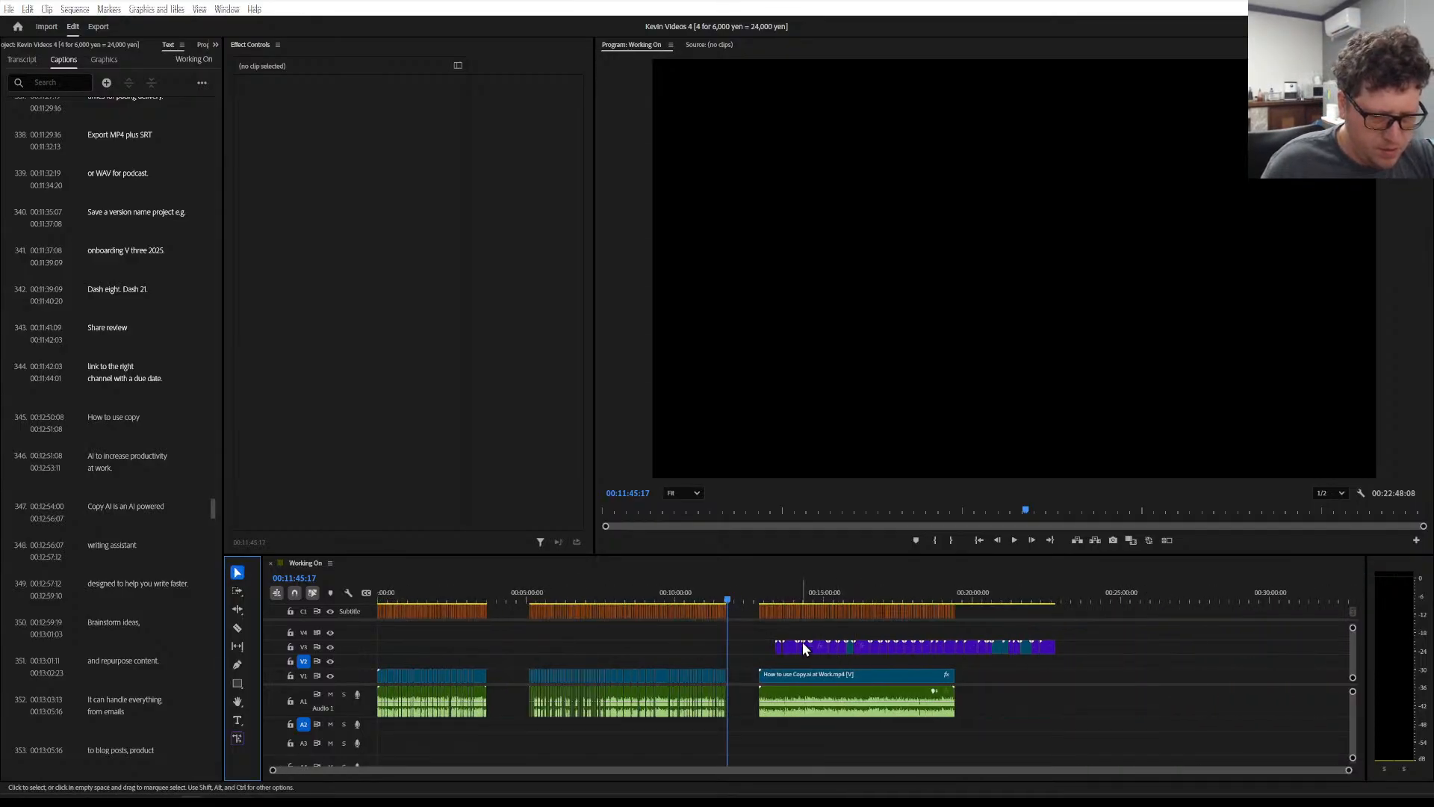
pyautogui.moveTo(838, 596); pyautogui.dragTo(976, 603)
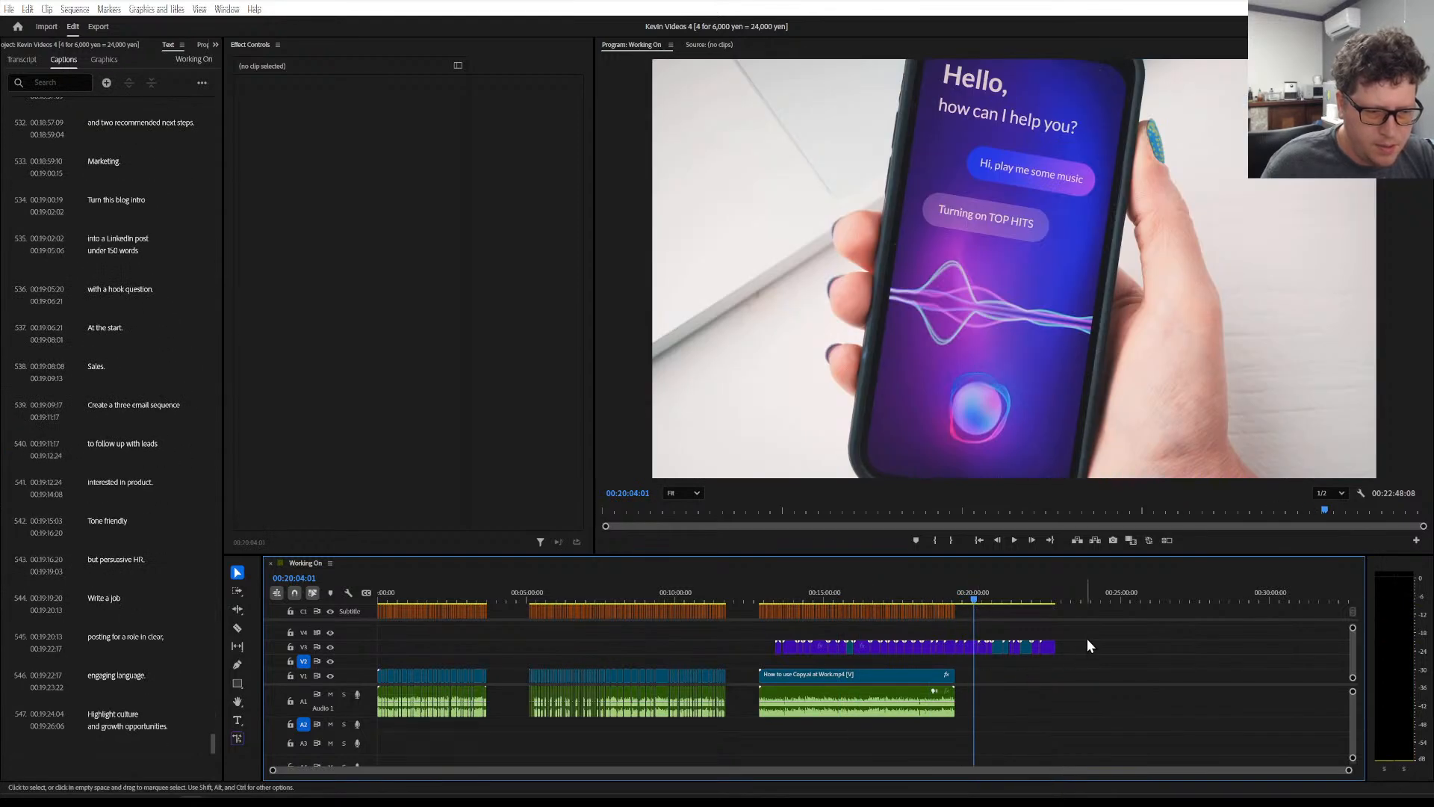
pyautogui.moveTo(1086, 635); pyautogui.dragTo(1014, 657)
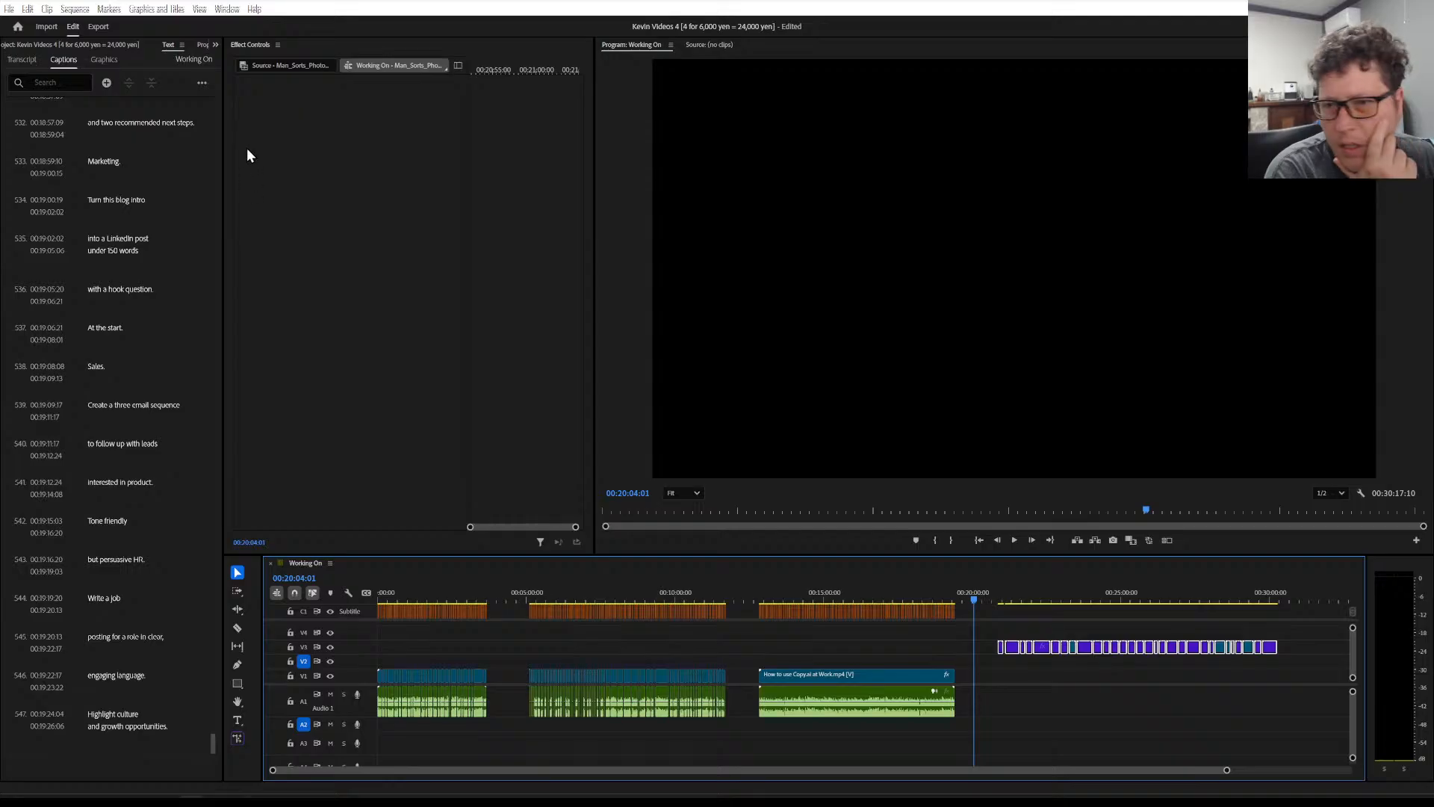
# Open the Finished sequence from the project's items and bring up the Effects library
pyautogui.click(202, 44)
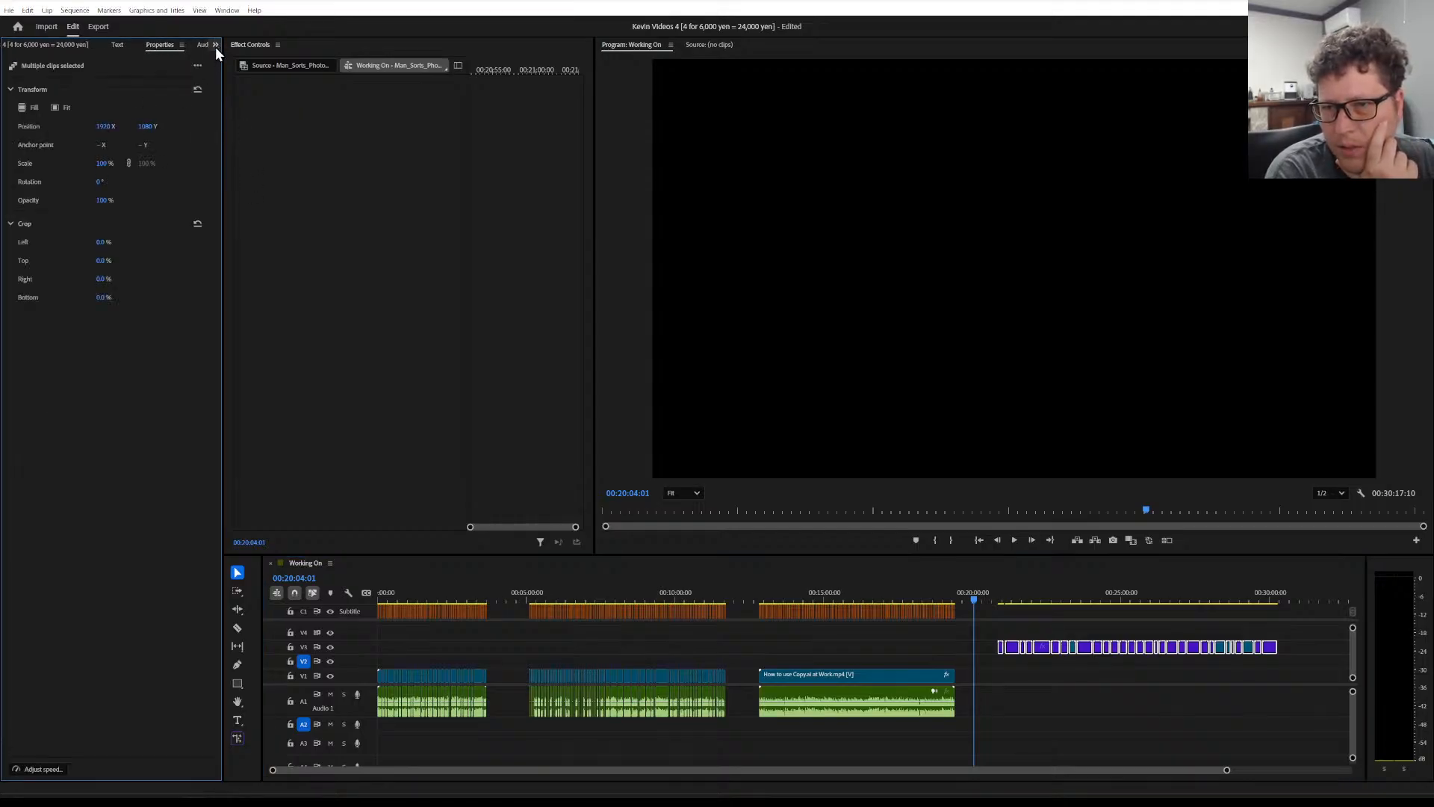
pyautogui.click(215, 46)
pyautogui.click(218, 100)
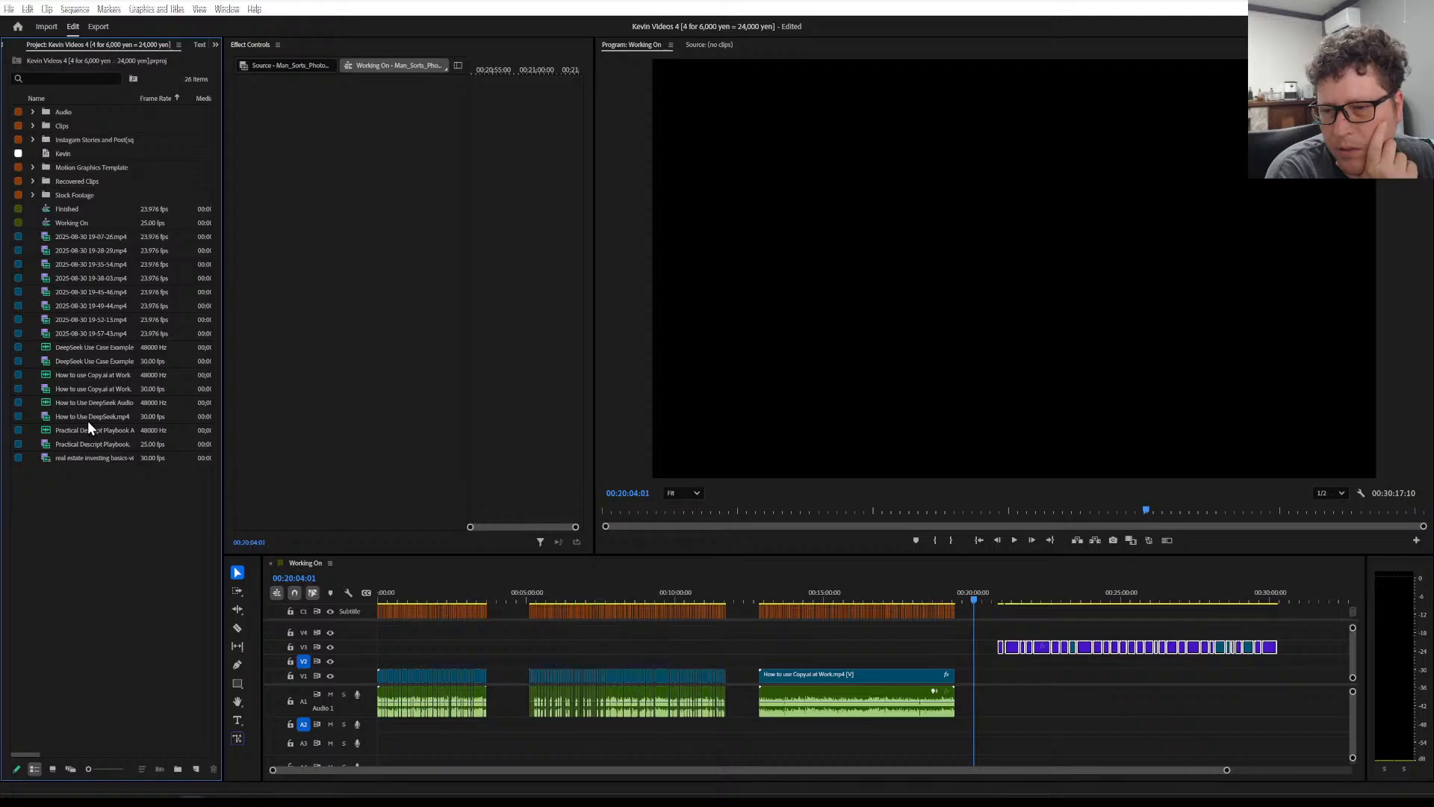
pyautogui.doubleClick(83, 209)
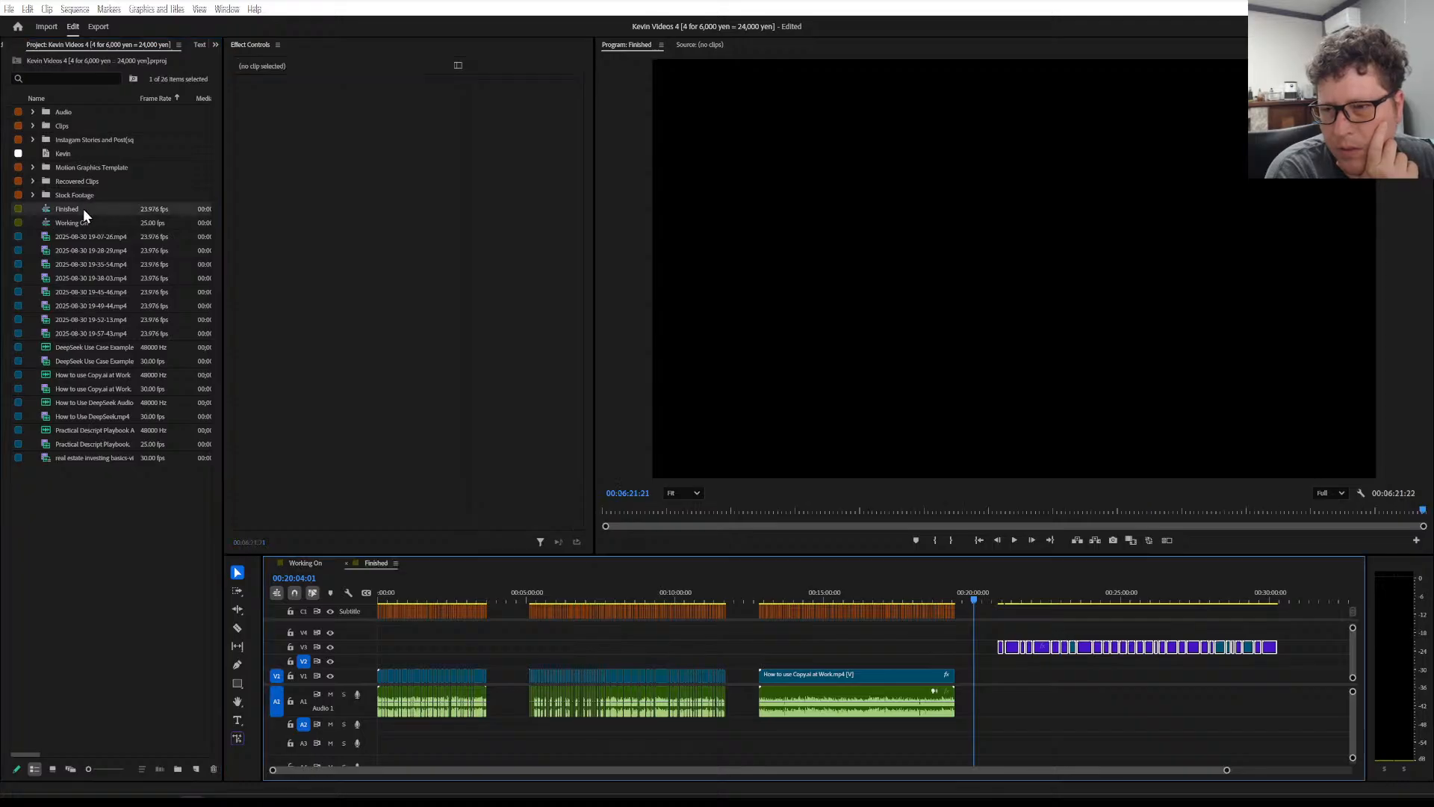
pyautogui.click(199, 45)
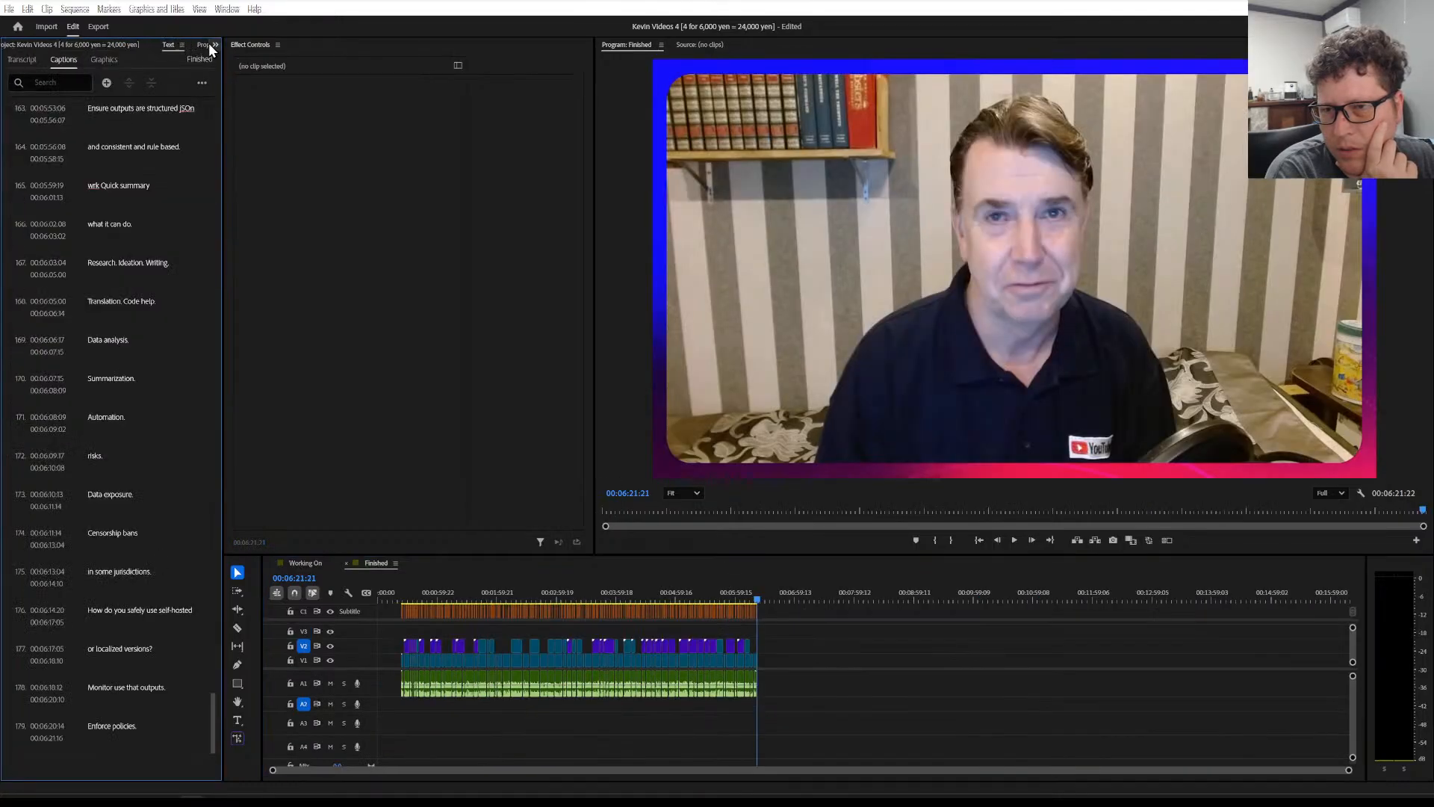
pyautogui.click(215, 45)
pyautogui.click(222, 61)
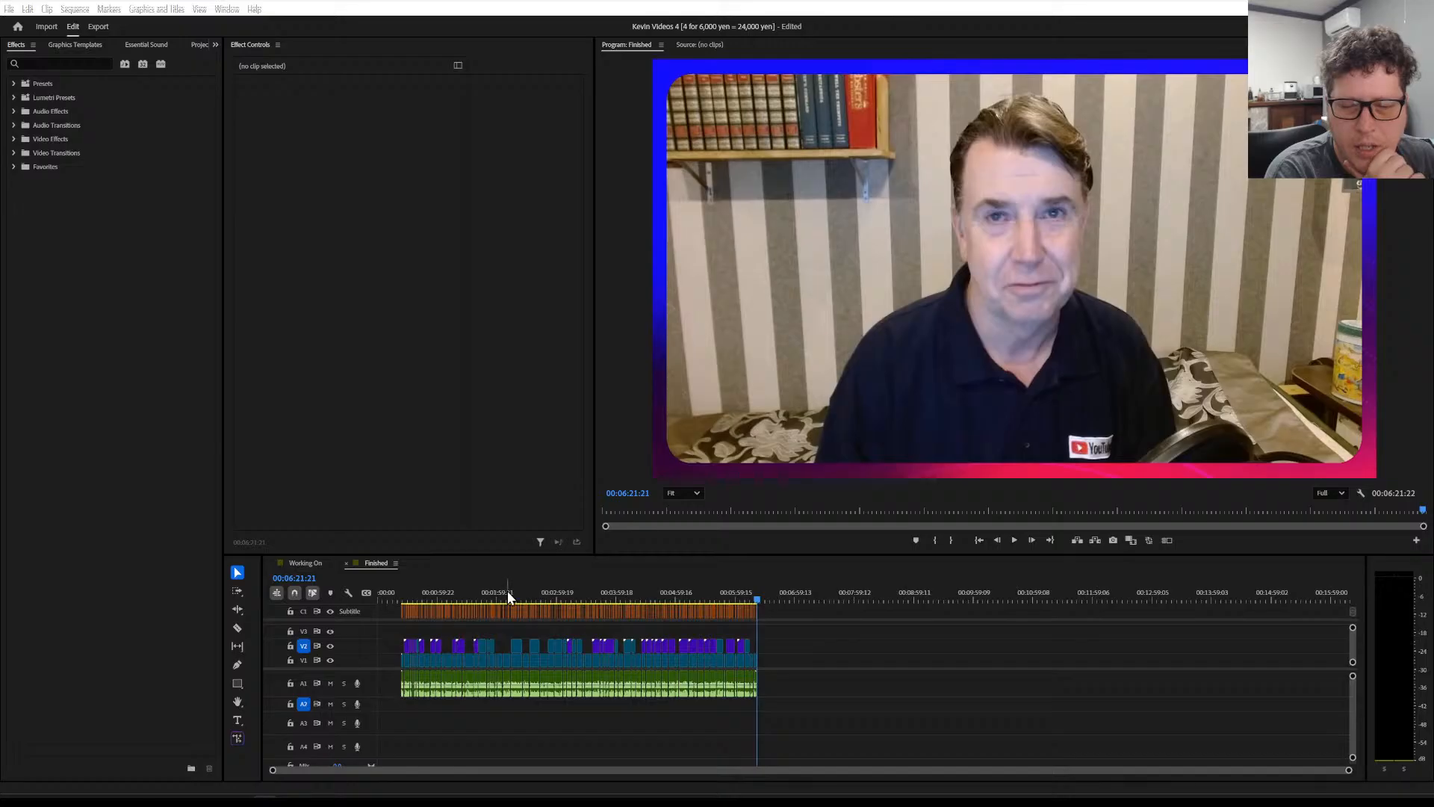
# Review the Finished sequence from about 00:01:38, playing the "Compare IoT security solutions" passage, and close that sequence to return to Working On
pyautogui.click(477, 589)
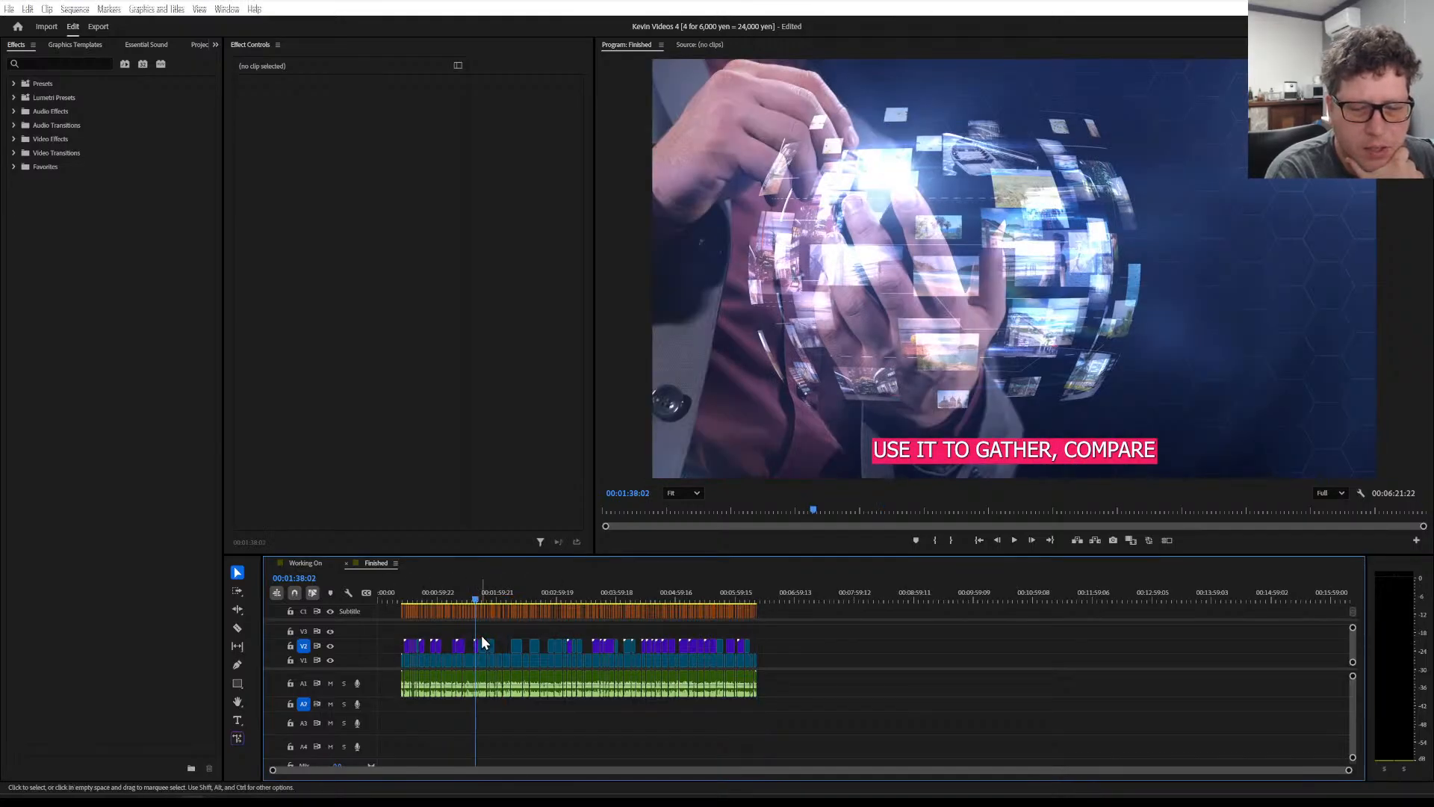
pyautogui.moveTo(474, 599); pyautogui.dragTo(480, 601)
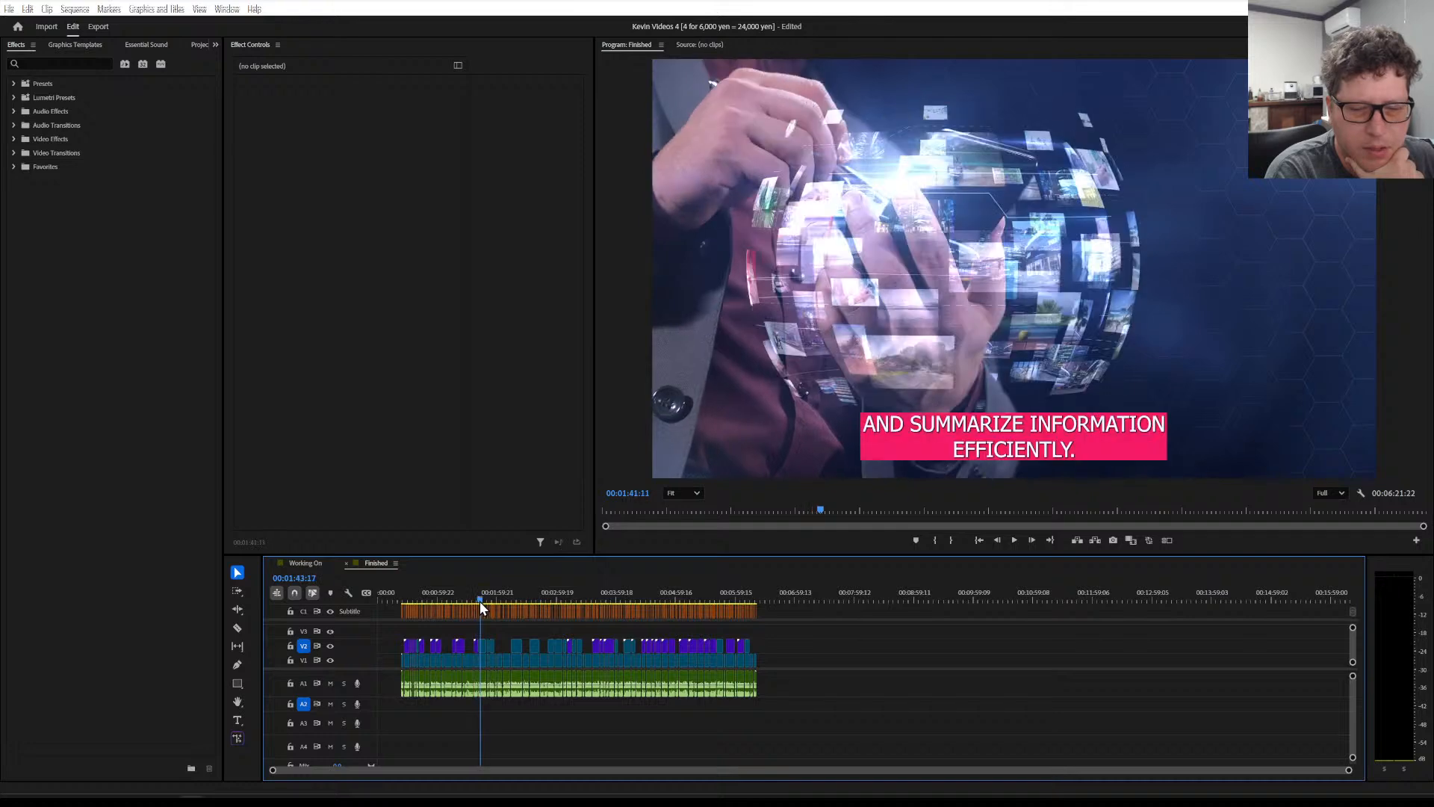
pyautogui.press('space')
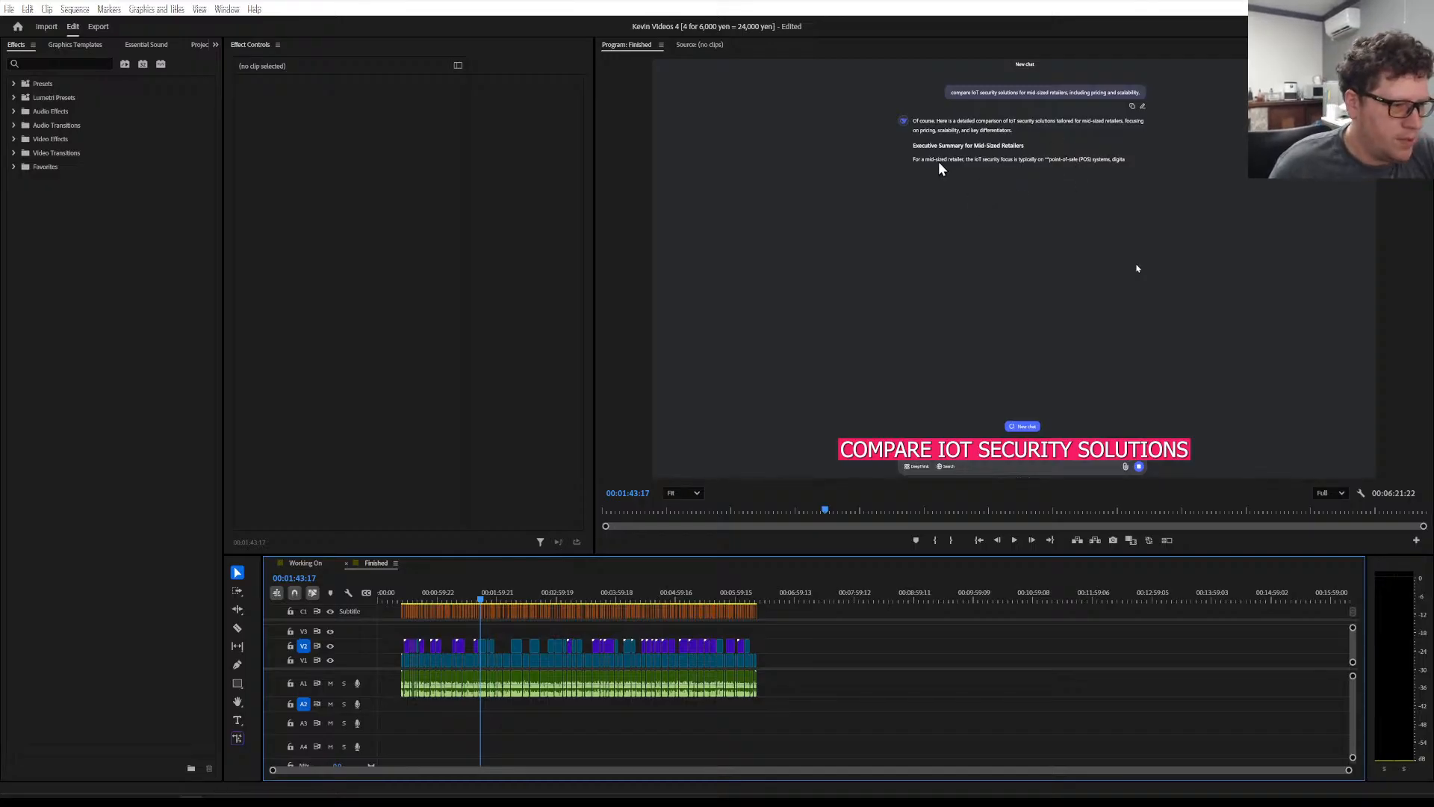
pyautogui.press('space')
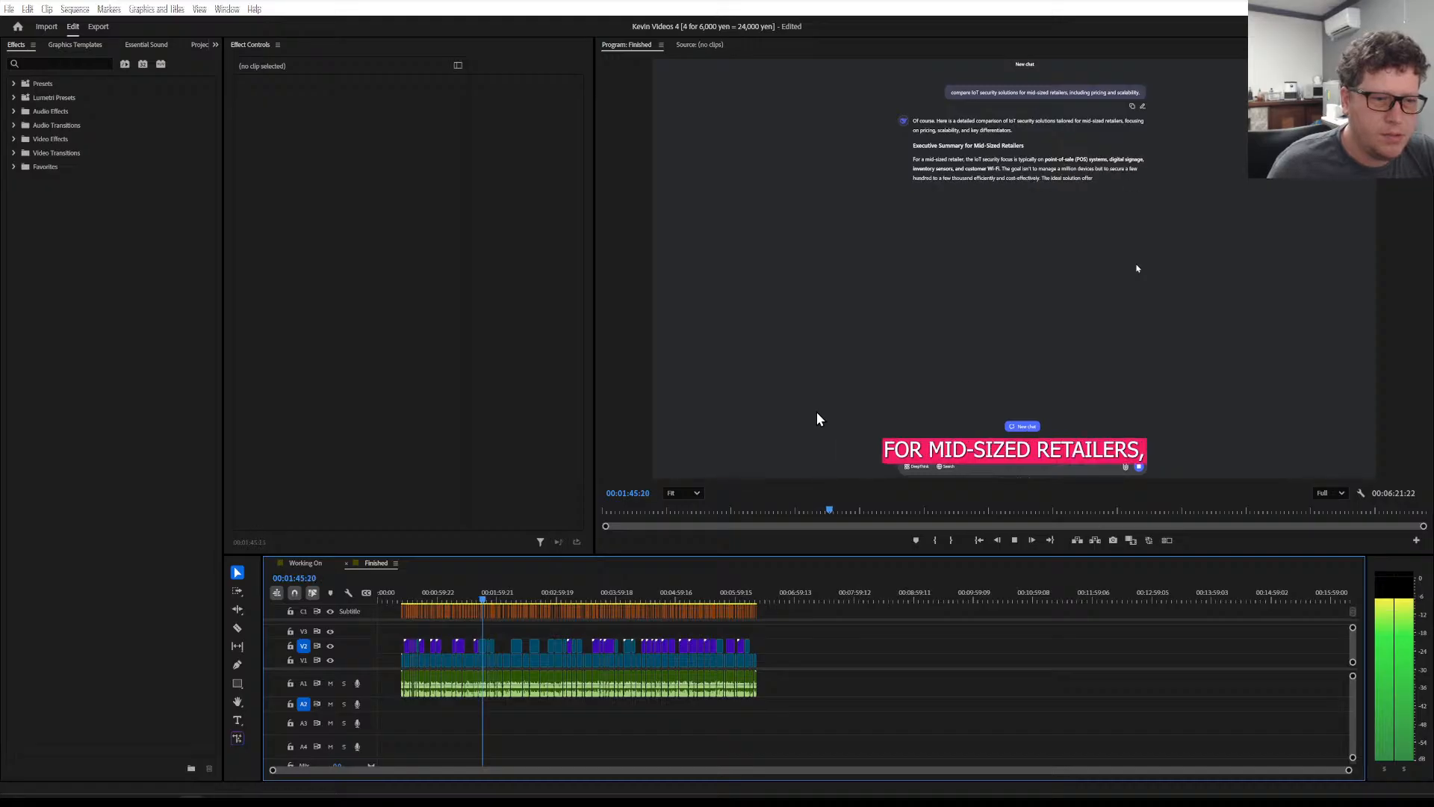
pyautogui.press('space')
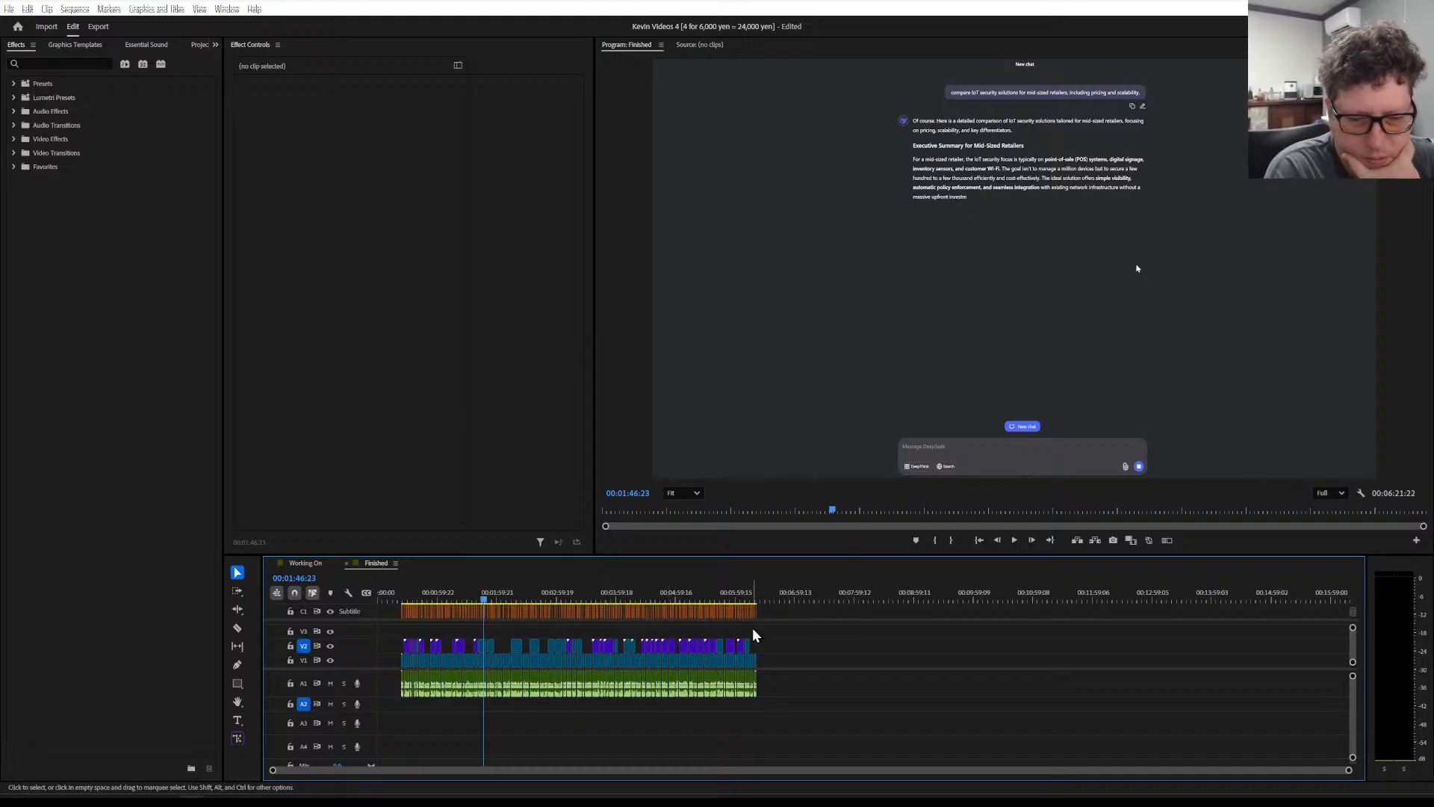
pyautogui.click(346, 564)
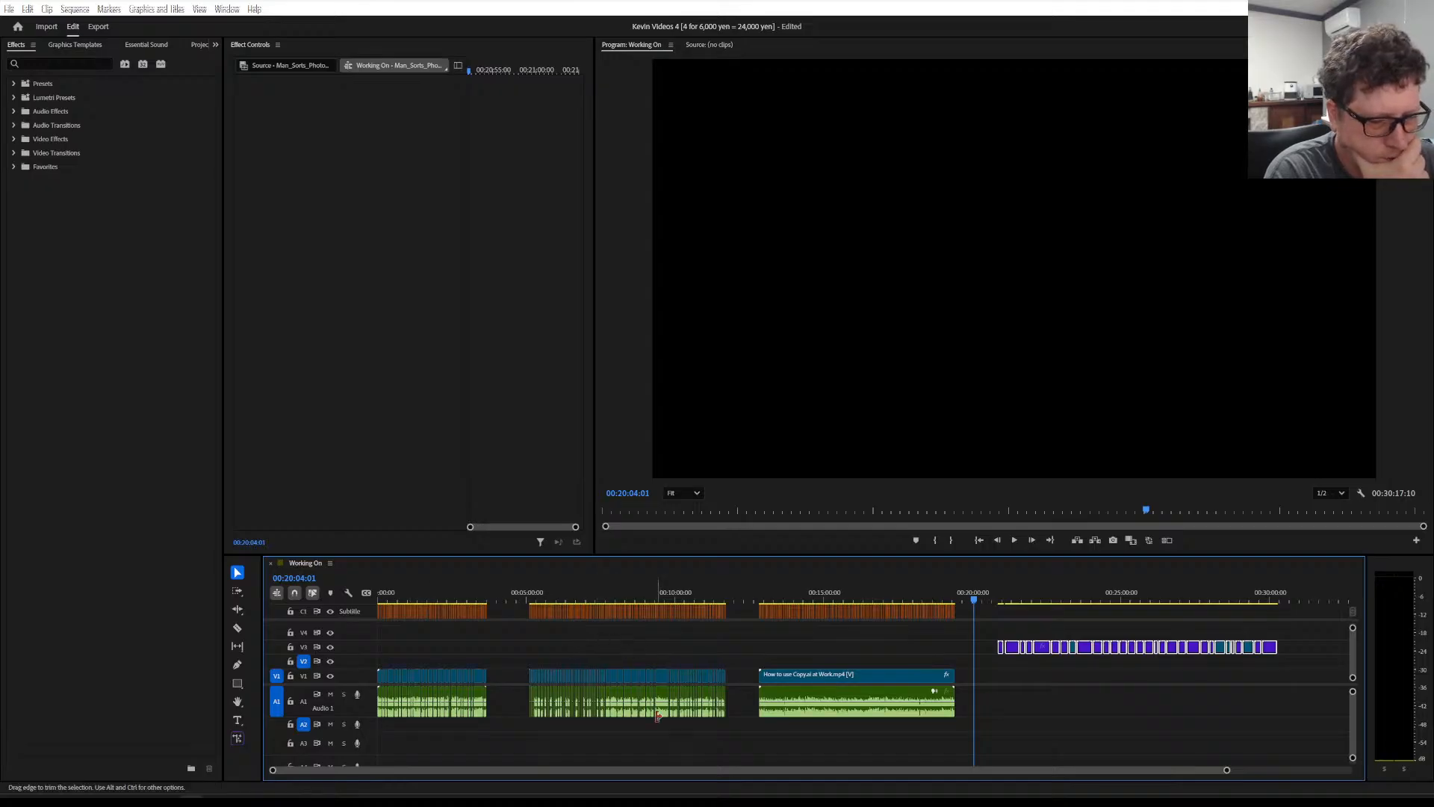
# Place the playhead at 00:13:32:22 in the "How to use Copy.ai at Work" clip, examine the clip's opening captions and save the project
pyautogui.click(781, 594)
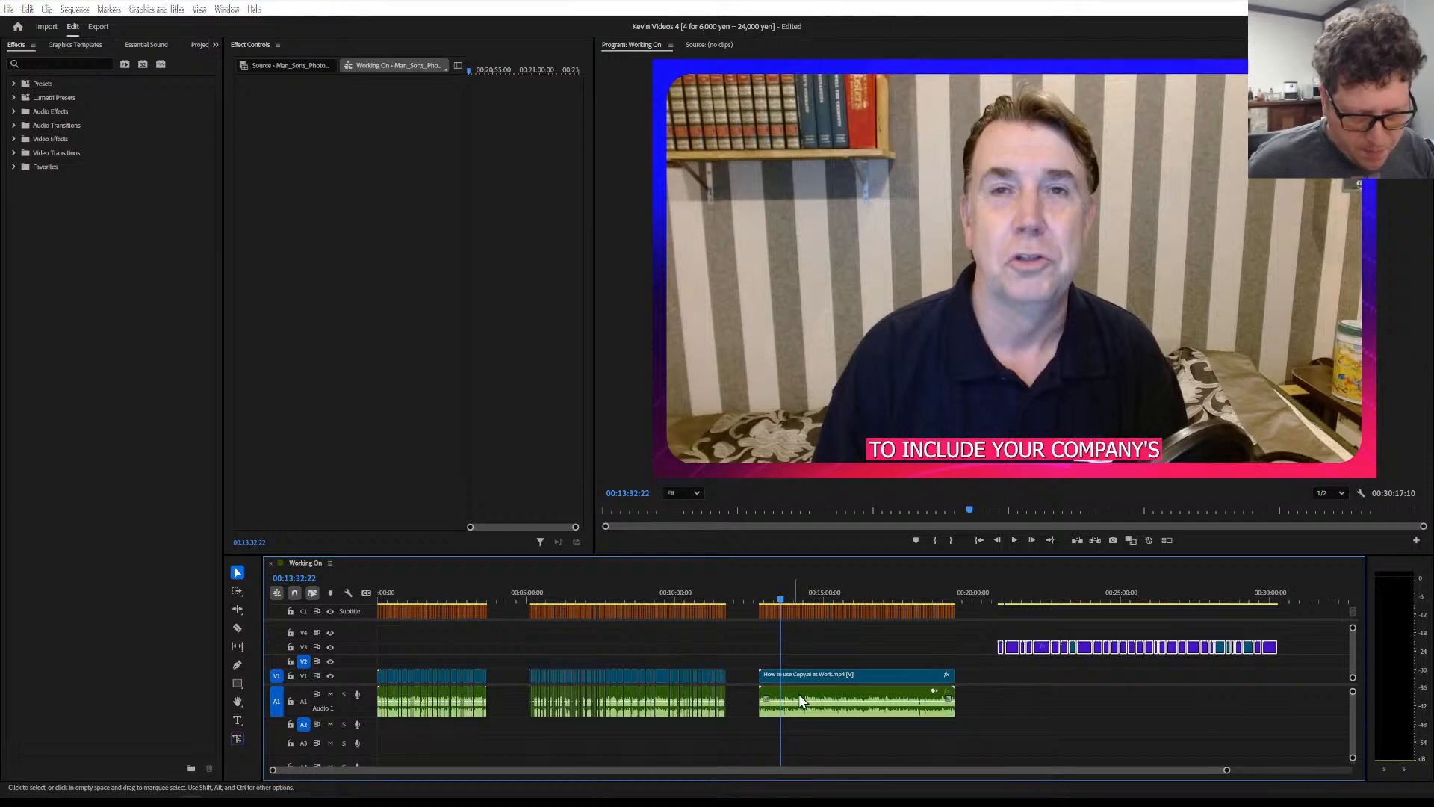
pyautogui.press('=')
pyautogui.press('=')
pyautogui.press('=')
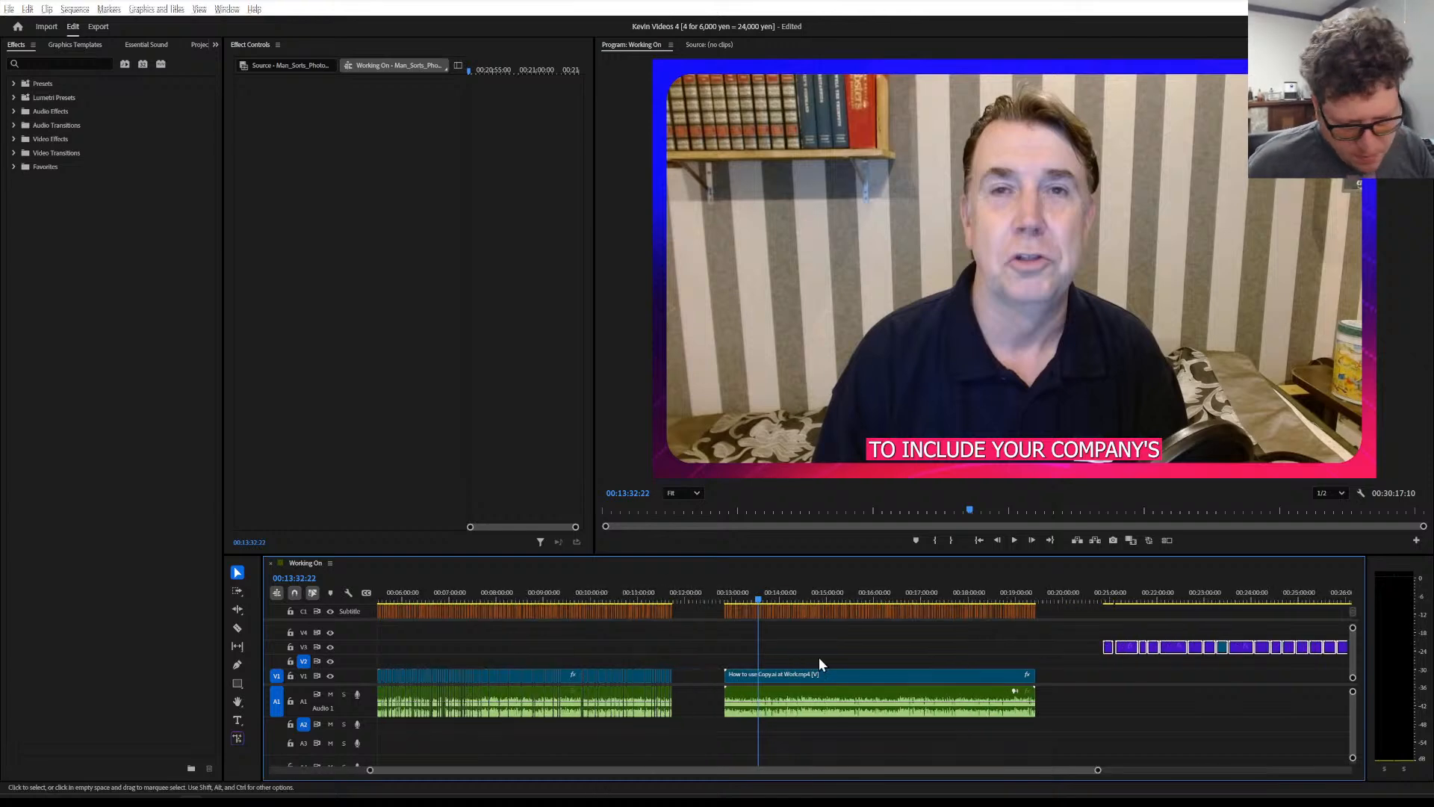
pyautogui.scroll(-2, 818, 658)
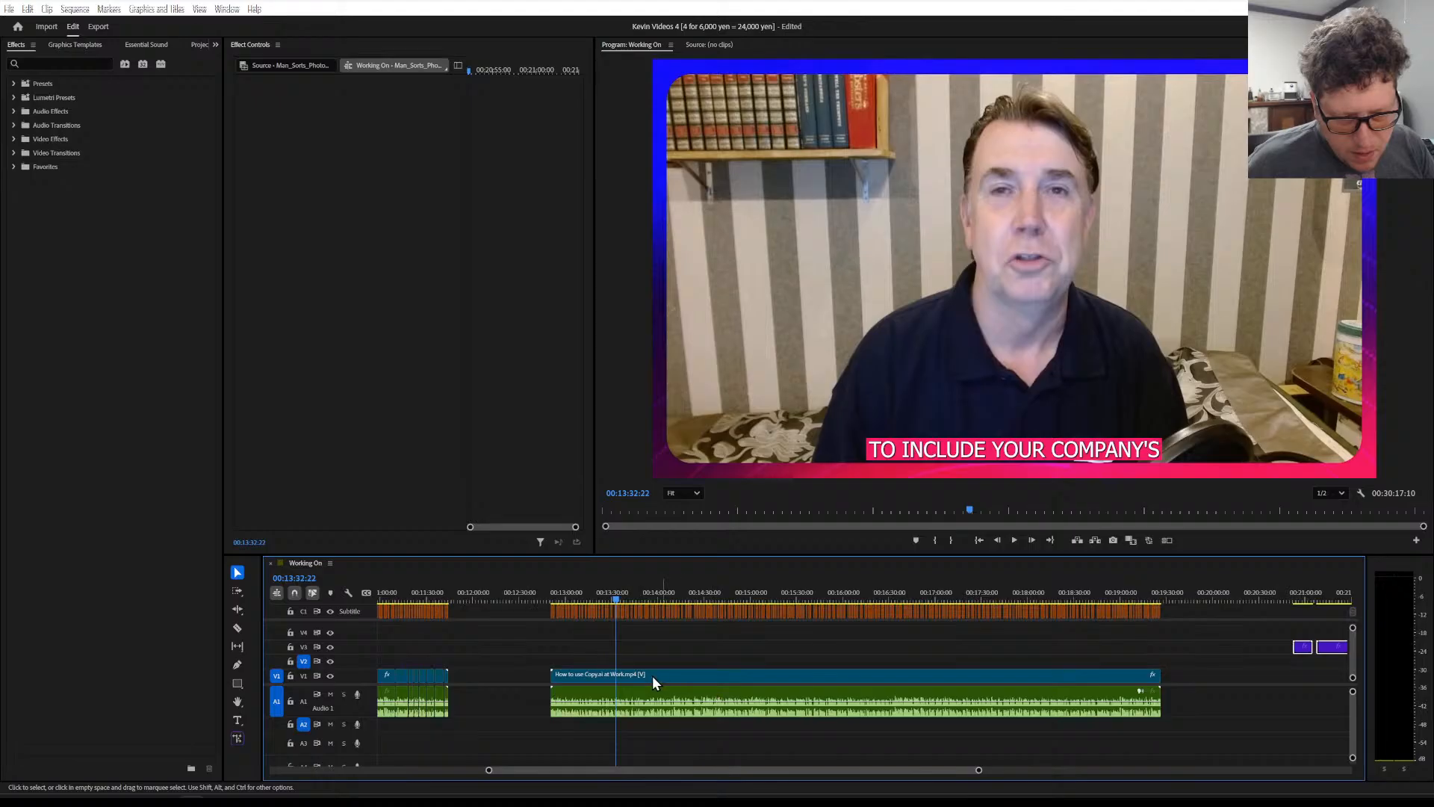
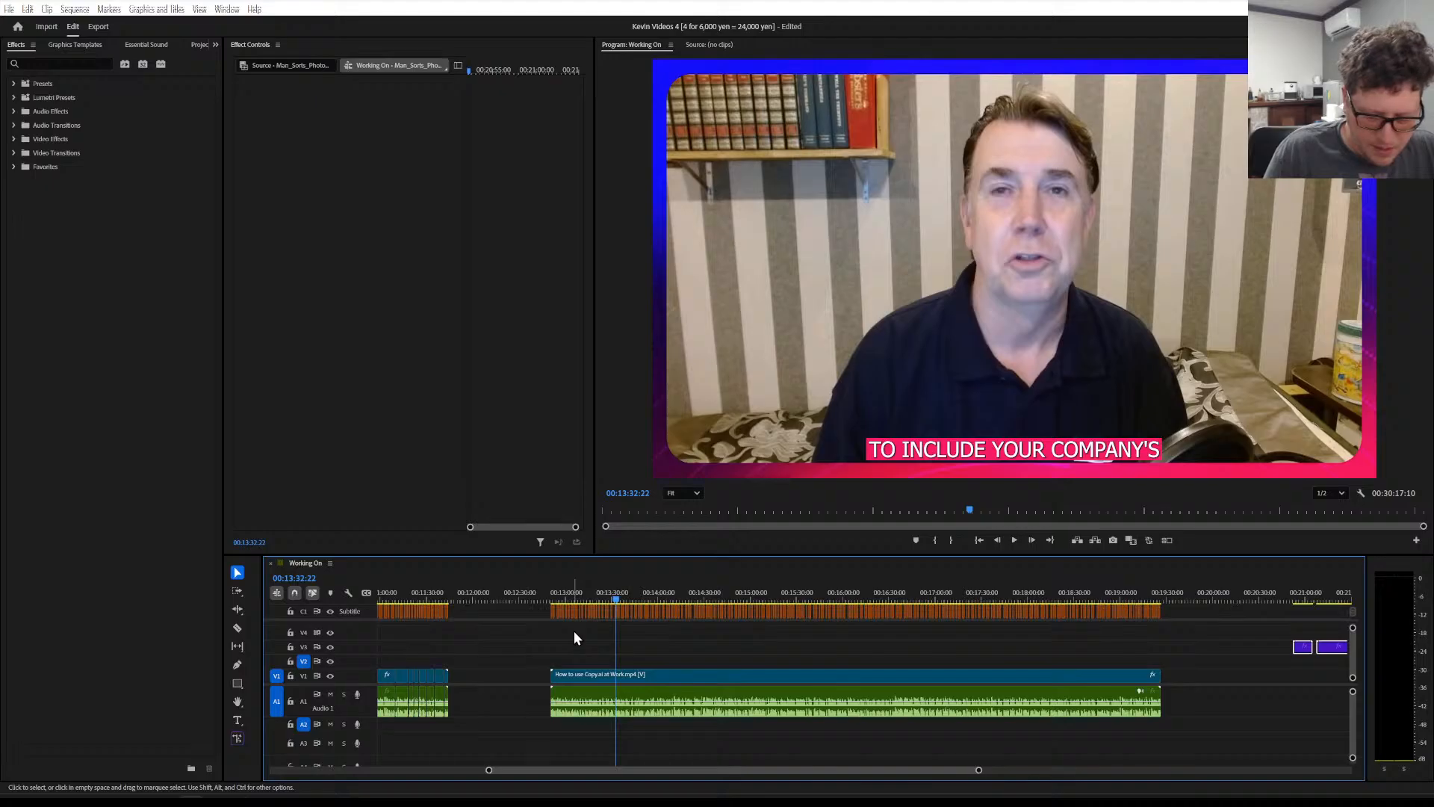
pyautogui.scroll(8, 572, 632)
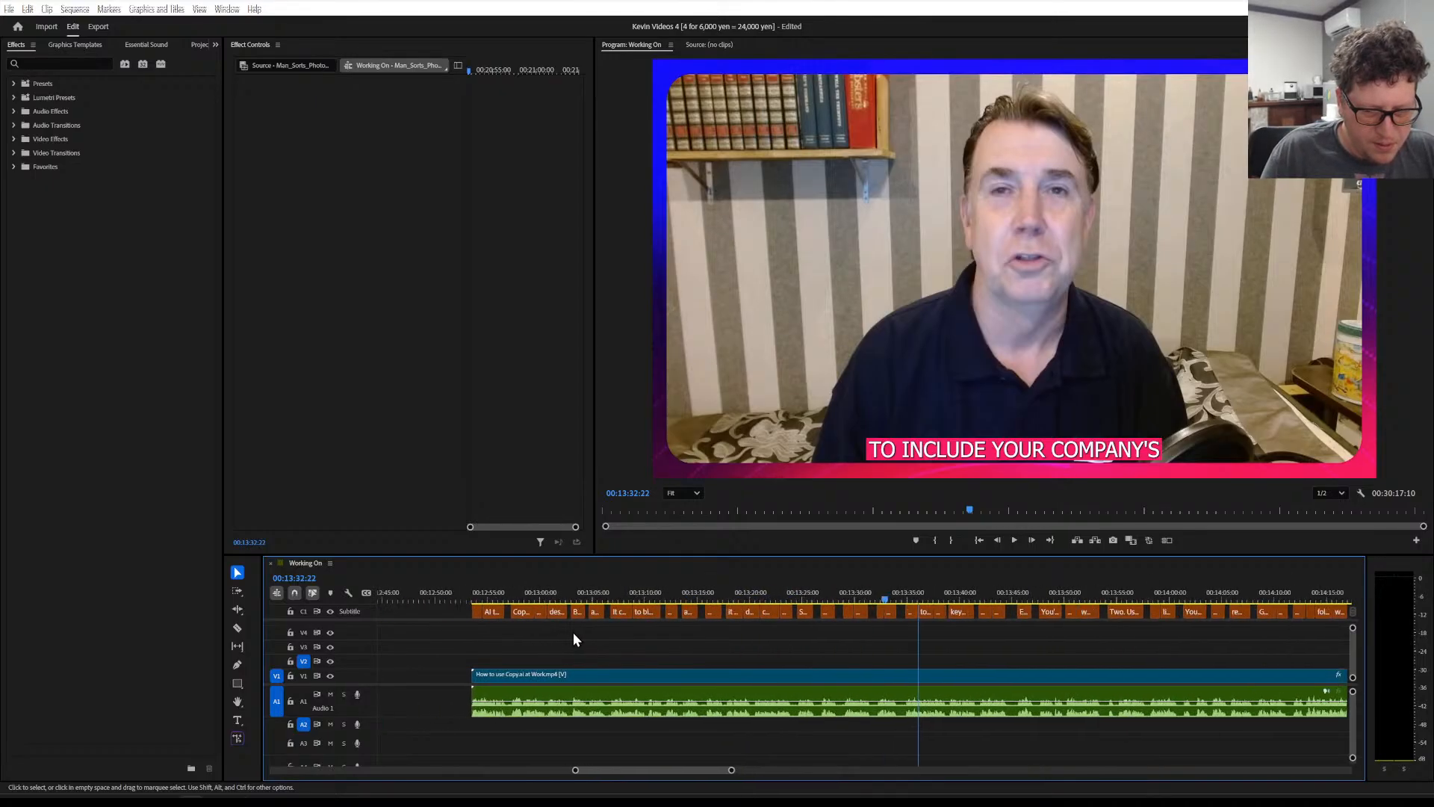
pyautogui.scroll(4, 688, 640)
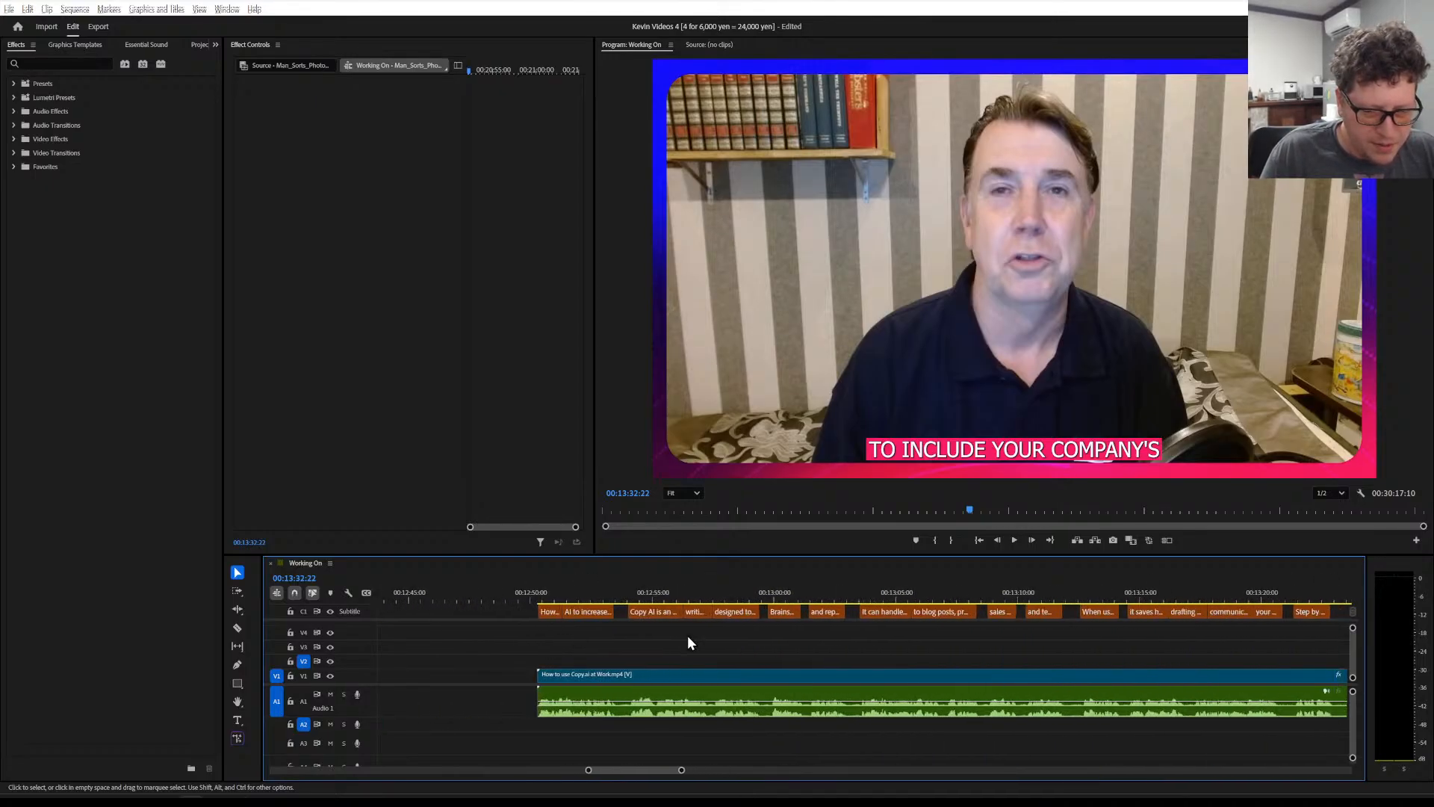
pyautogui.scroll(-2, 687, 641)
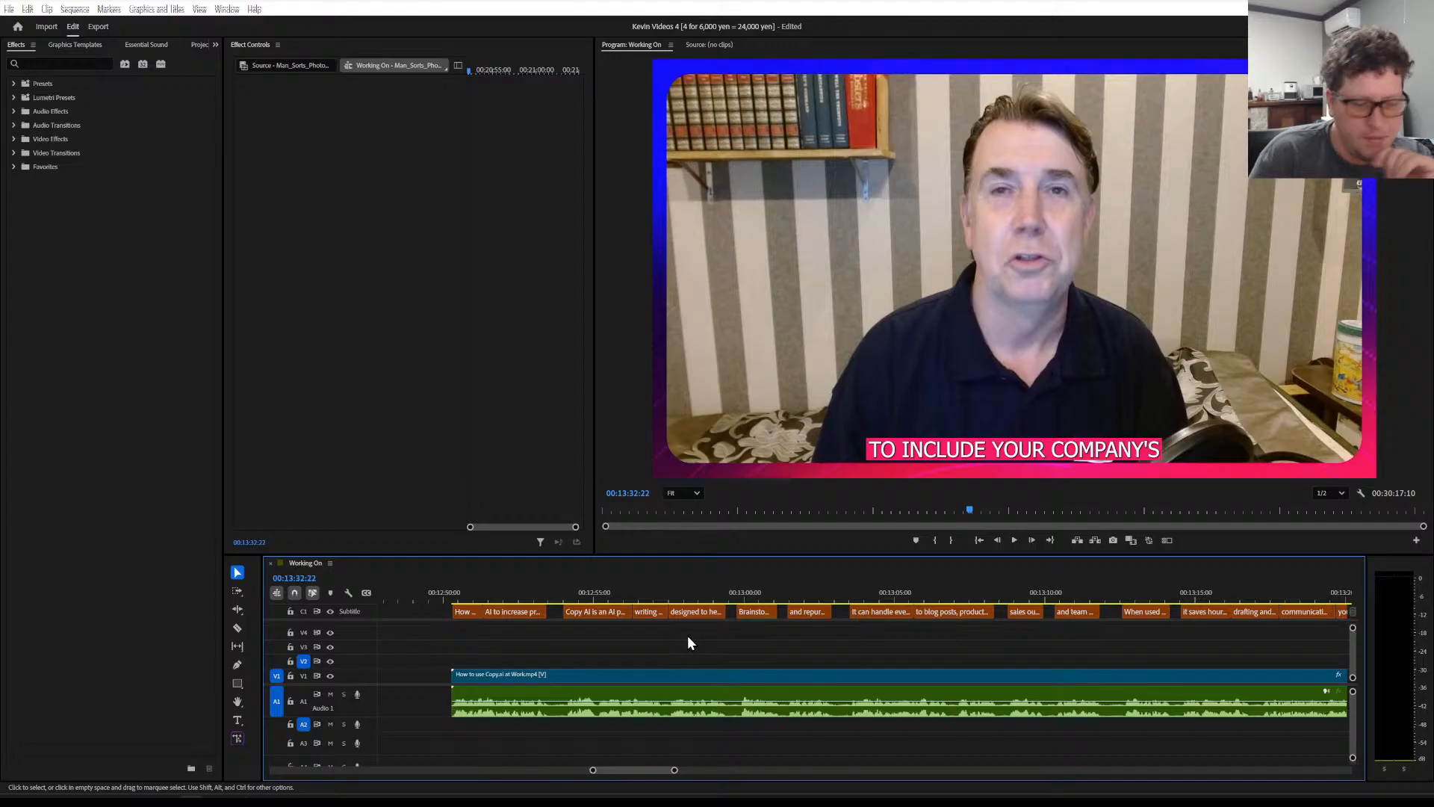
pyautogui.hotkey('ctrl', 's')
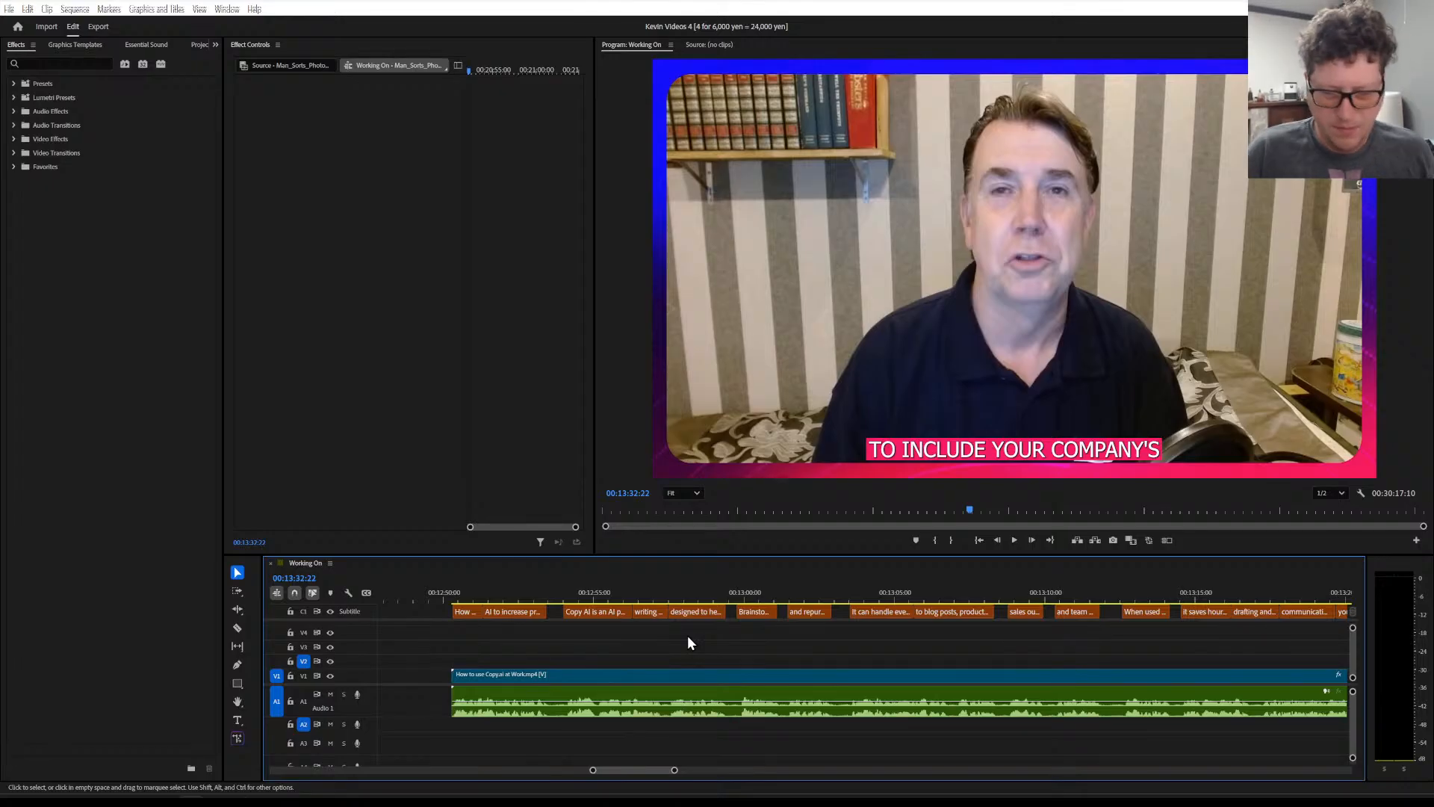
pyautogui.scroll(-2, 683, 647)
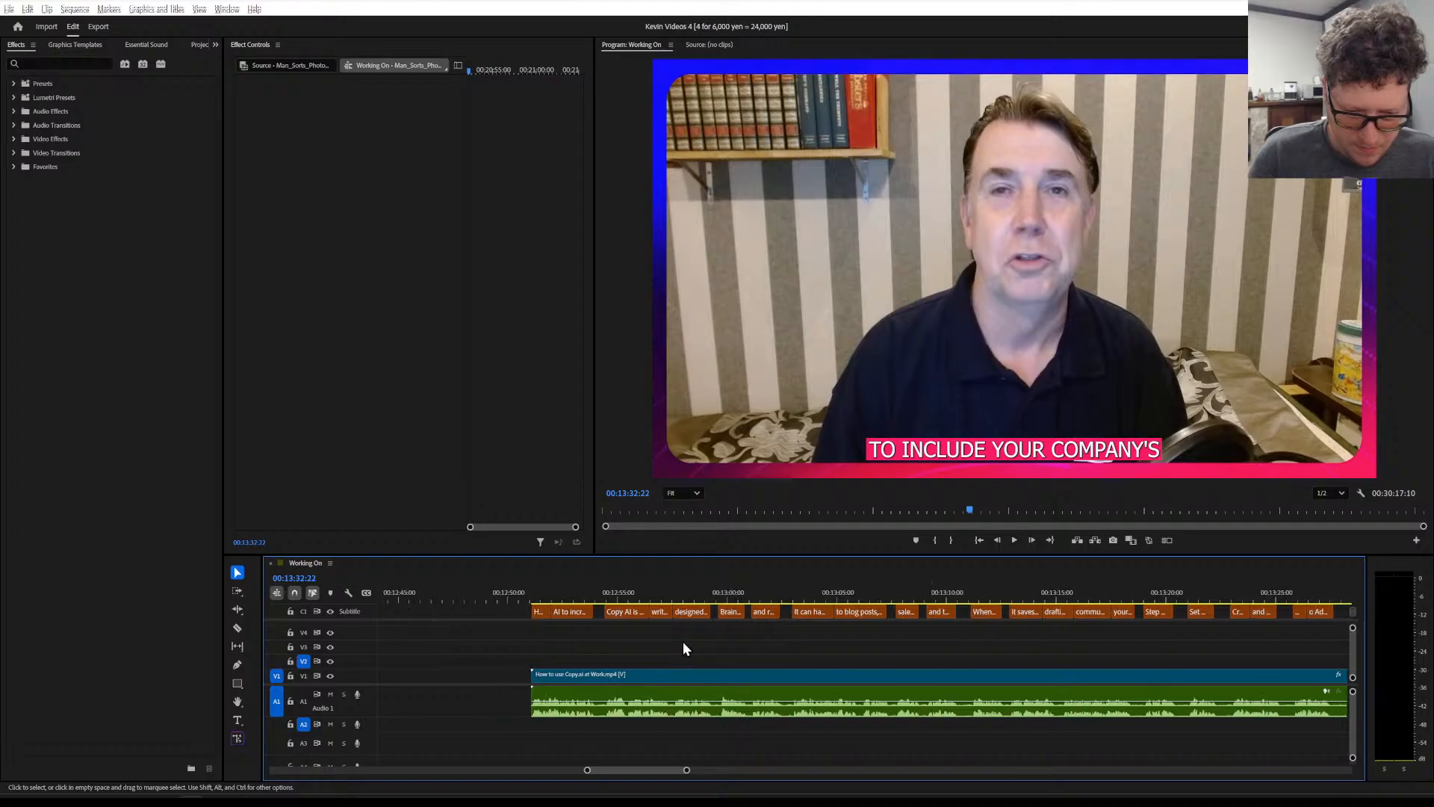
pyautogui.scroll(-5, 684, 647)
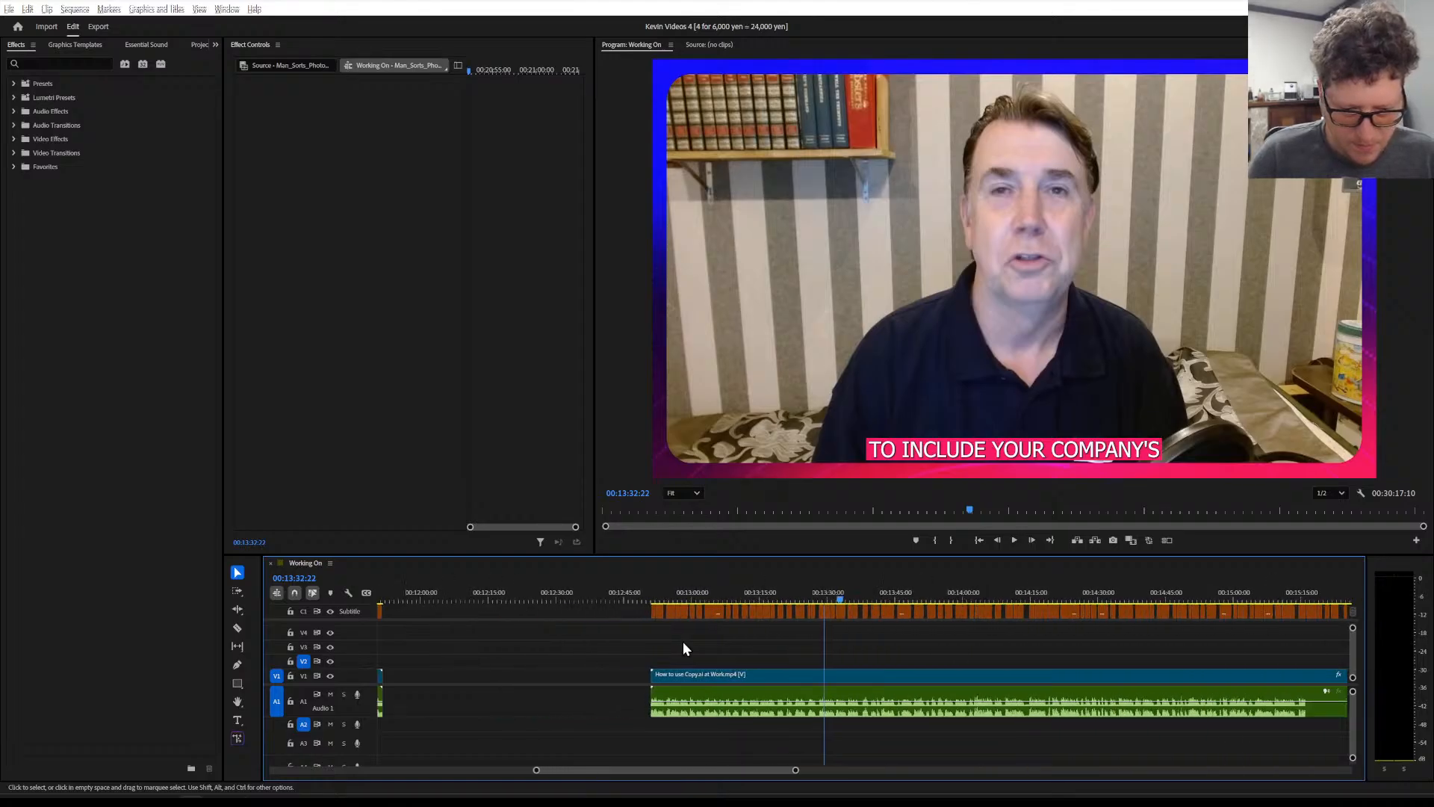
pyautogui.scroll(-5, 684, 647)
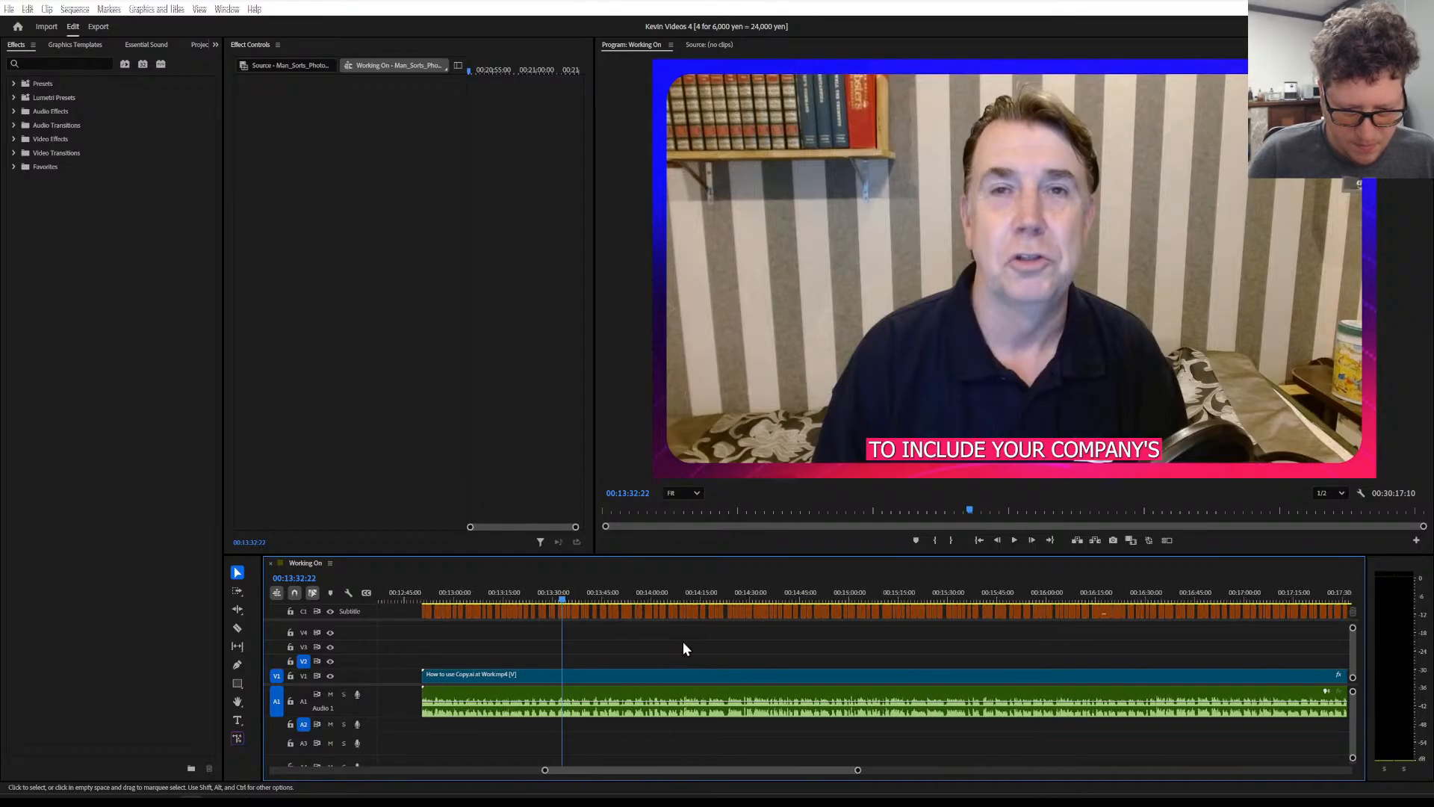
pyautogui.scroll(-5, 684, 647)
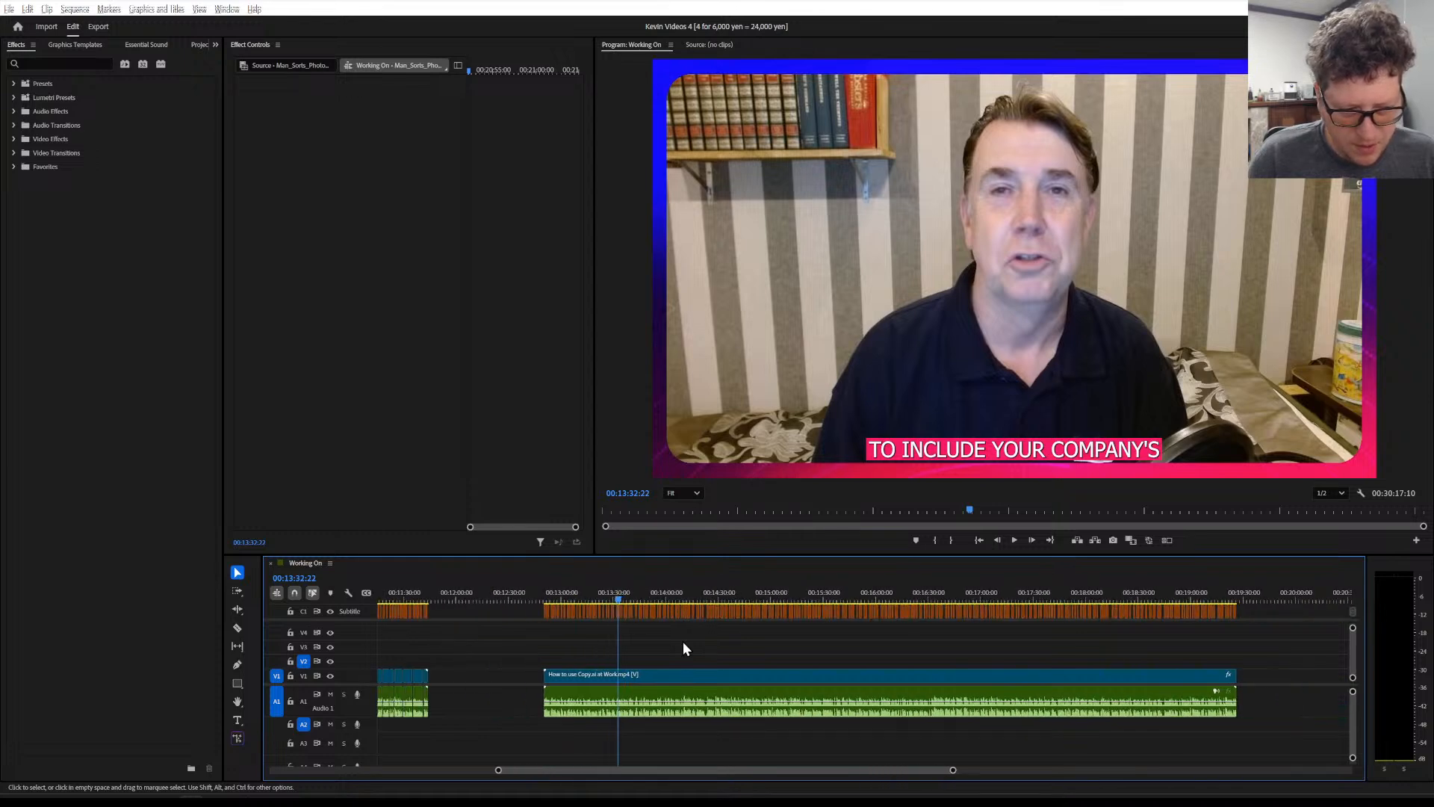
pyautogui.scroll(1, 686, 649)
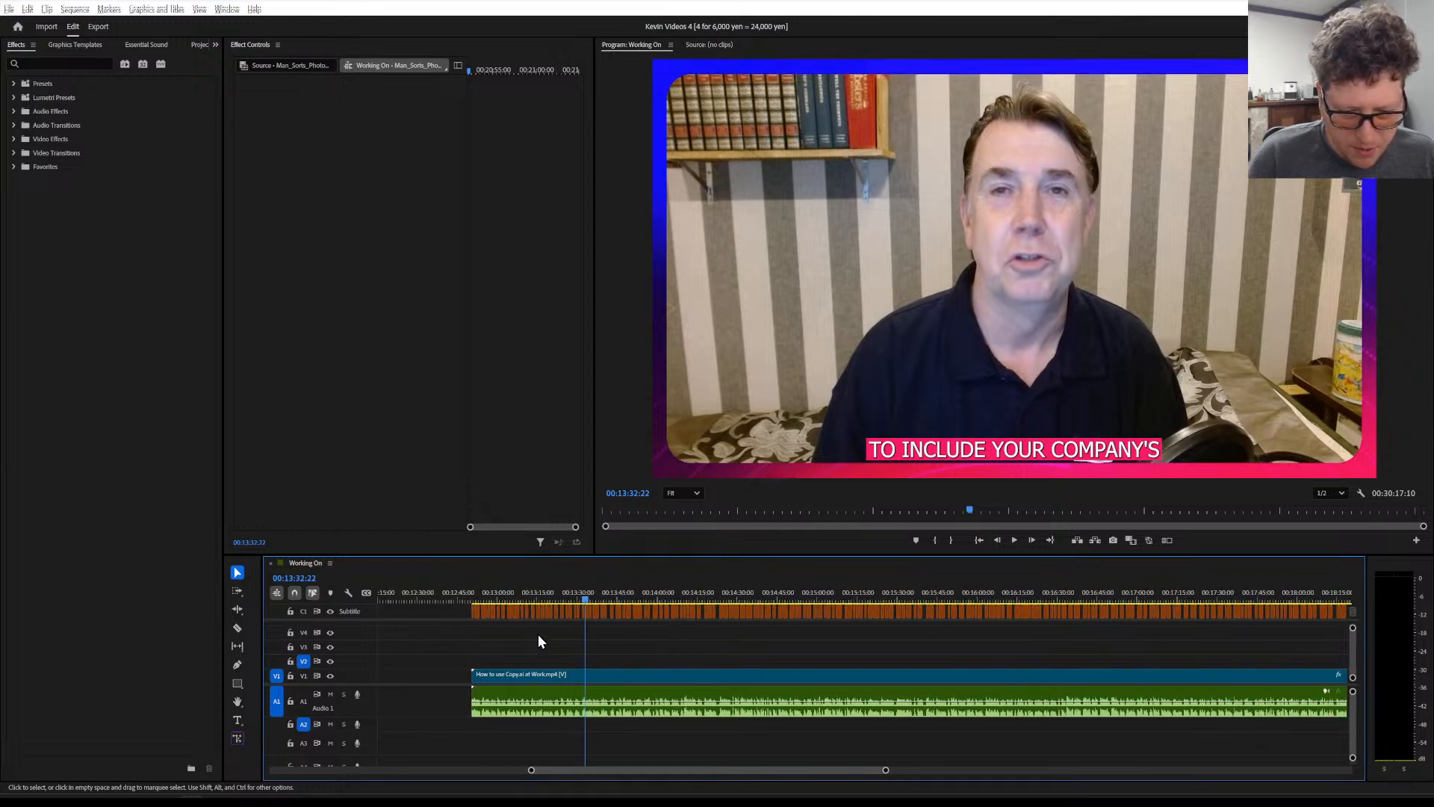
# Play the opening captions of the "How to use Copy.ai at Work" clip from its start, around 00:12:50
pyautogui.scroll(6, 538, 635)
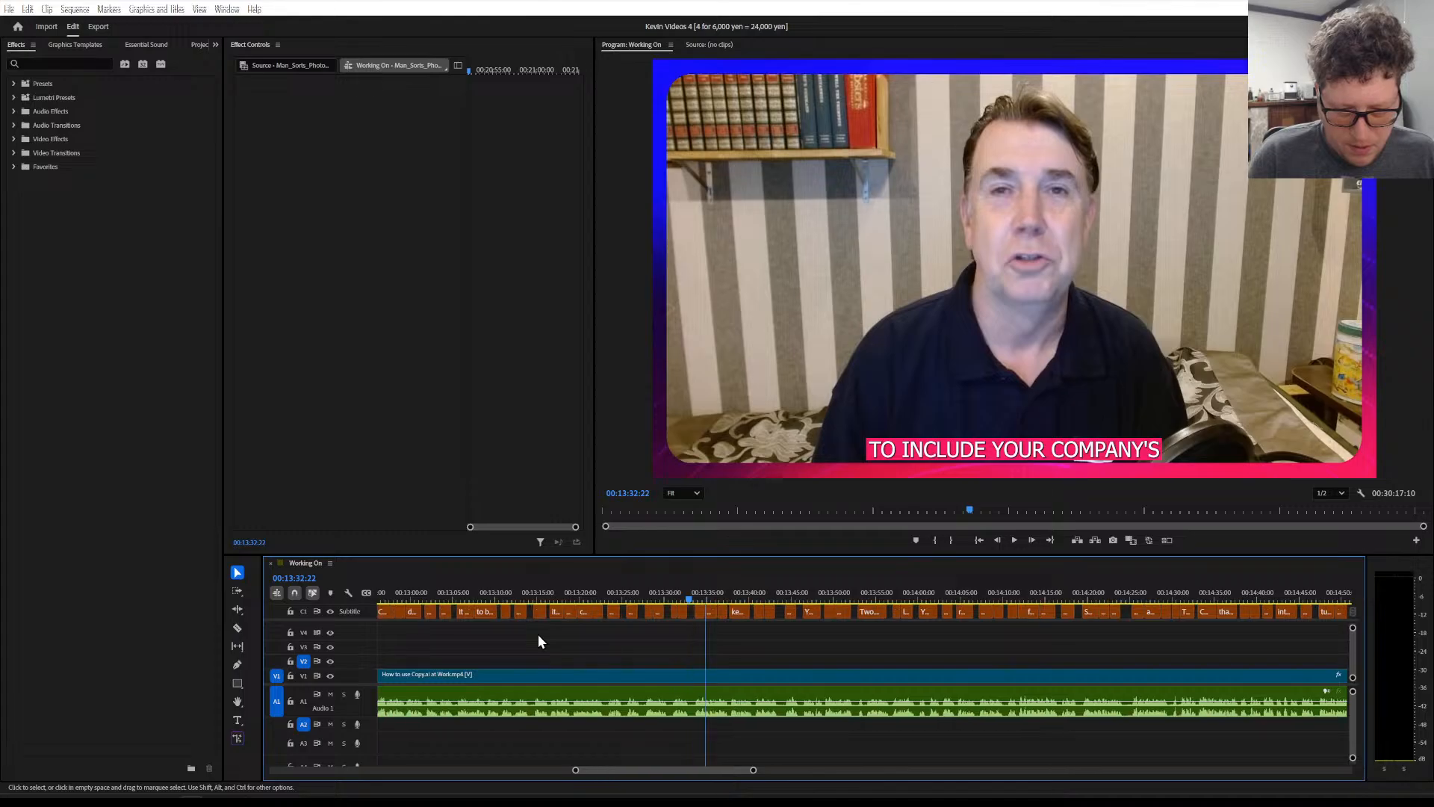
pyautogui.scroll(5, 577, 649)
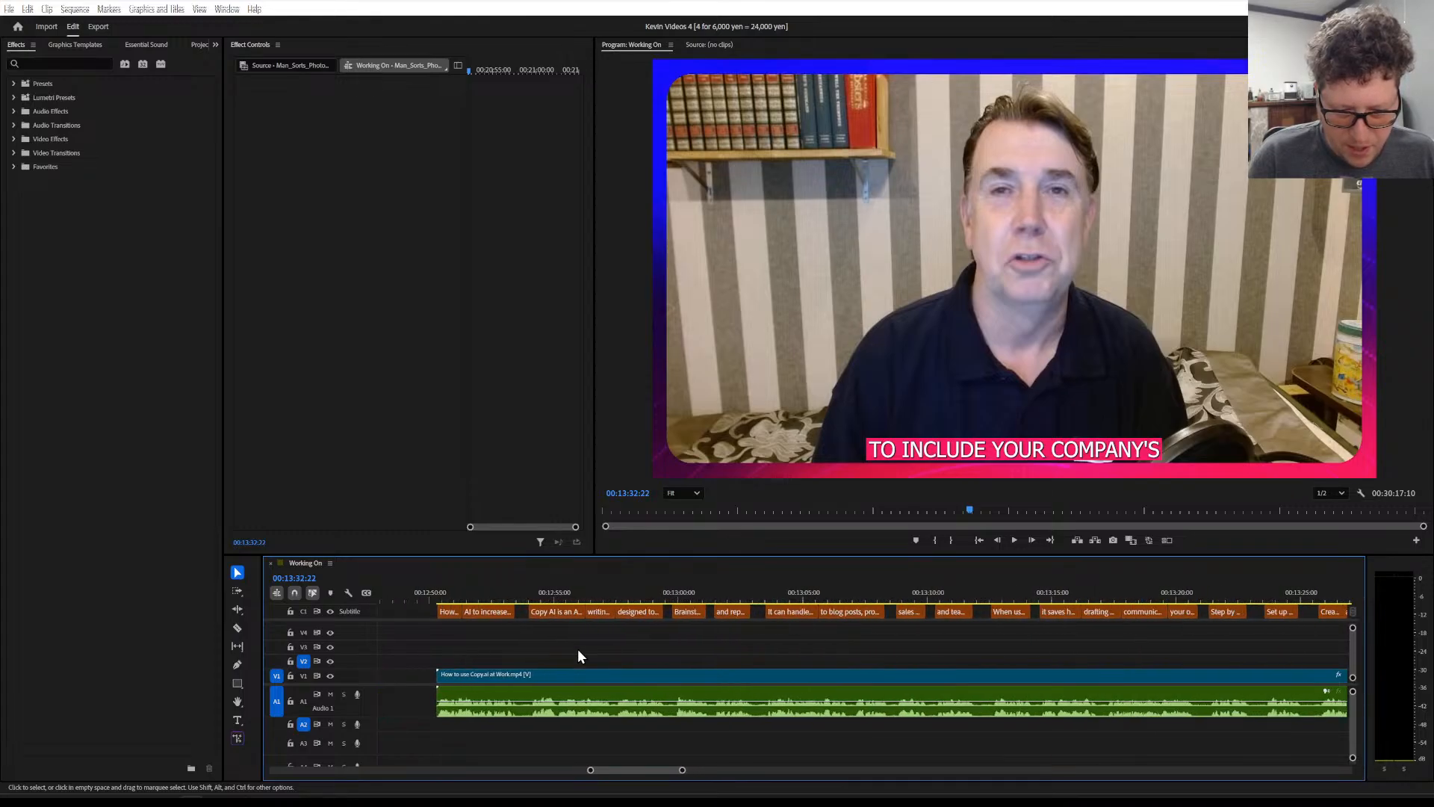
pyautogui.click(433, 593)
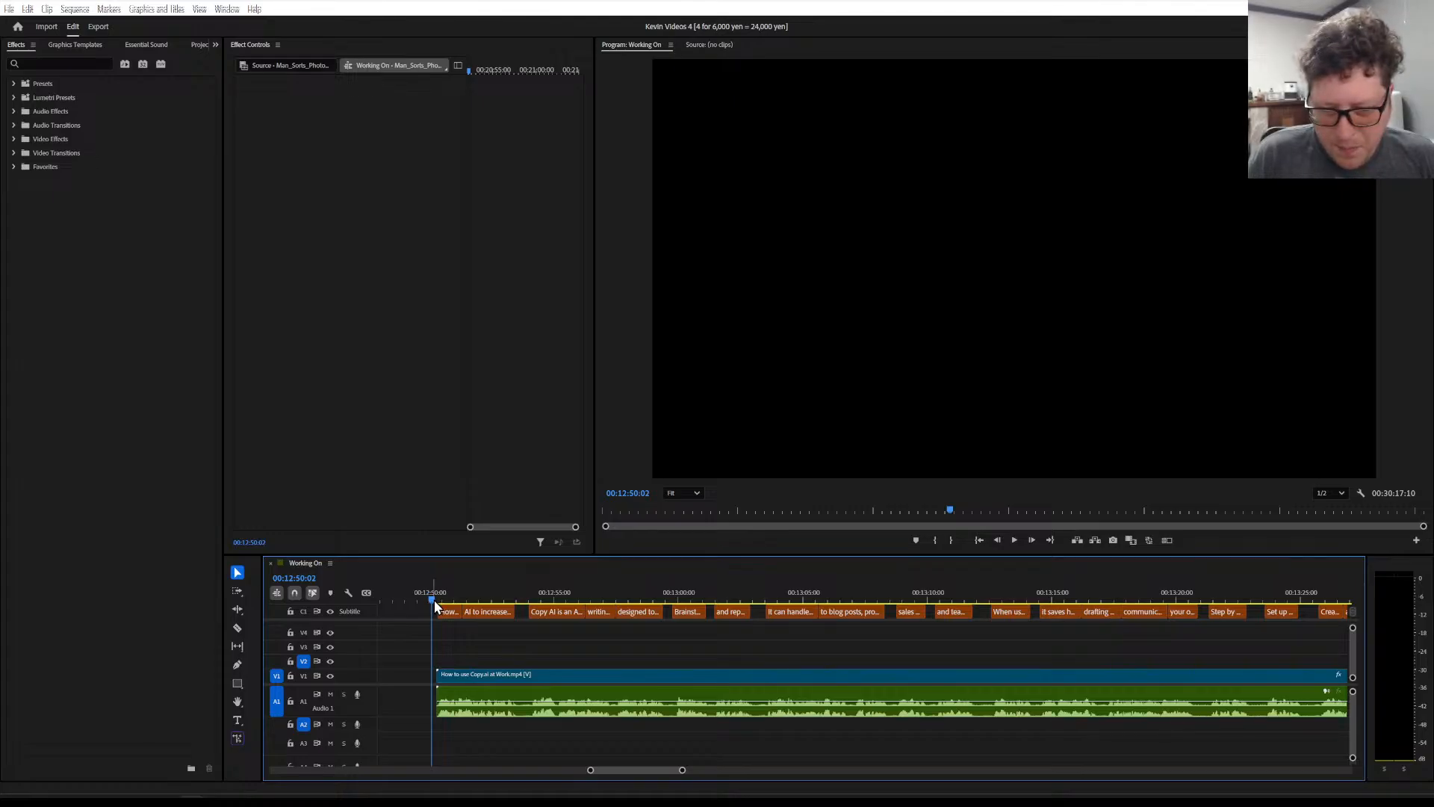
pyautogui.click(438, 597)
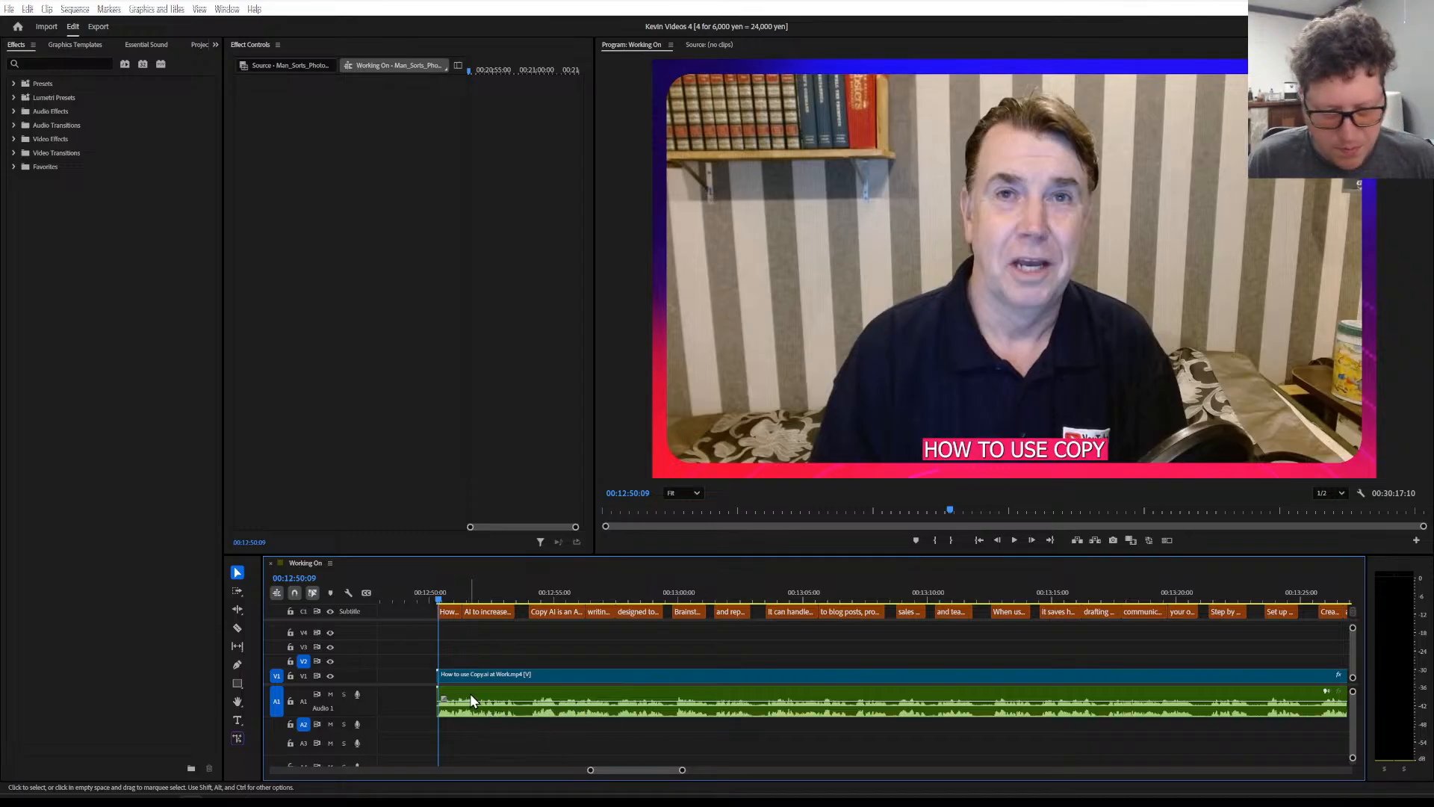
pyautogui.scroll(-3, 466, 662)
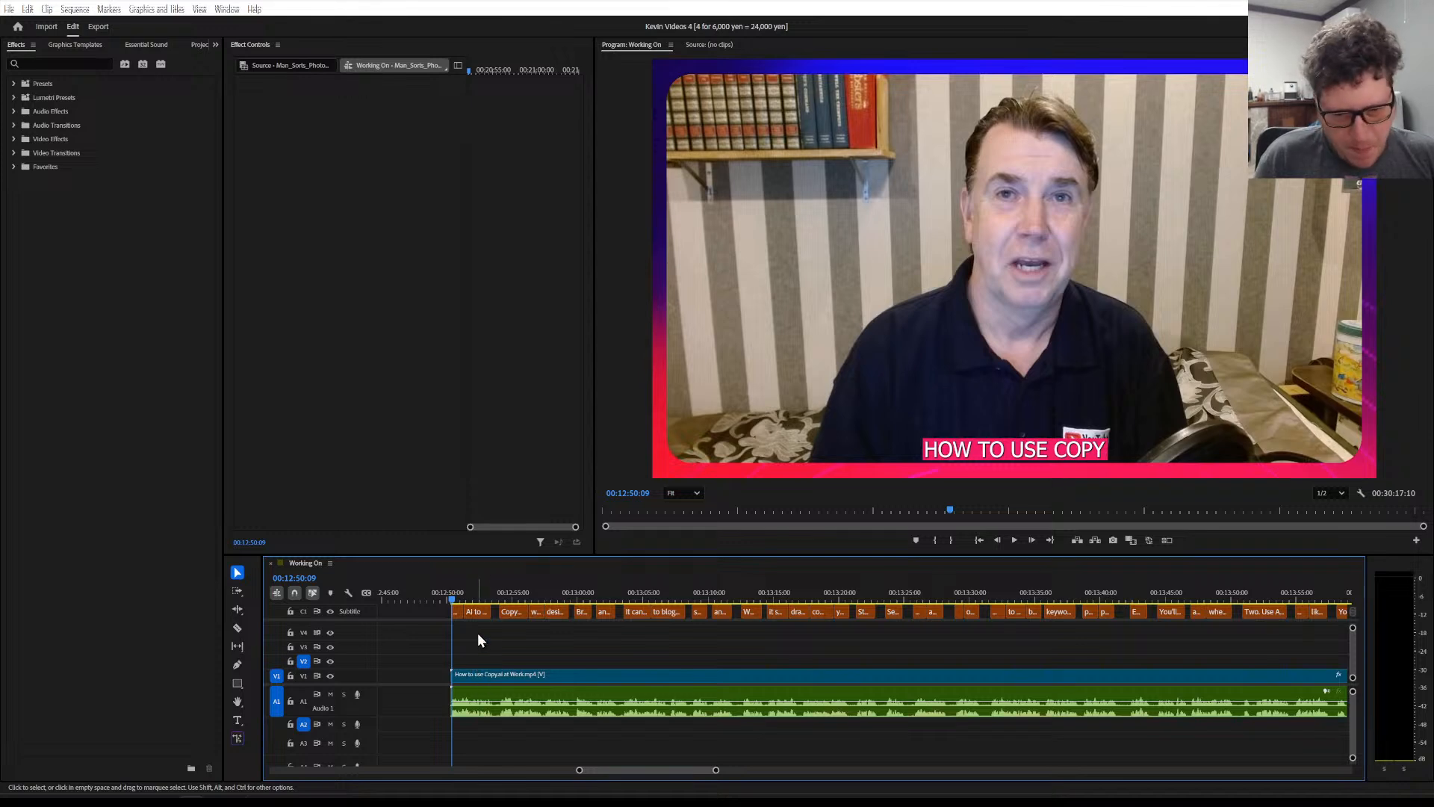
pyautogui.scroll(5, 476, 634)
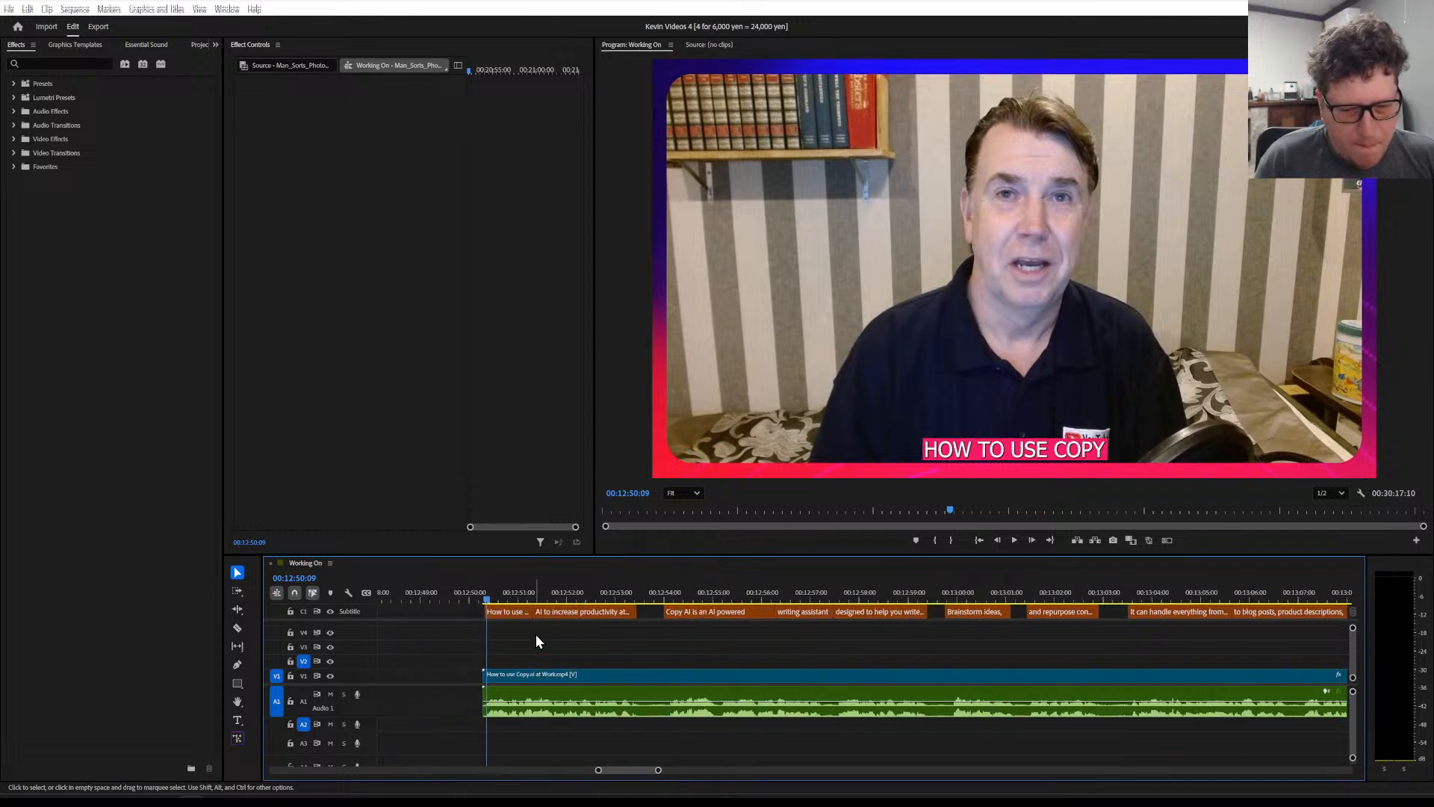
pyautogui.click(472, 594)
pyautogui.press('space')
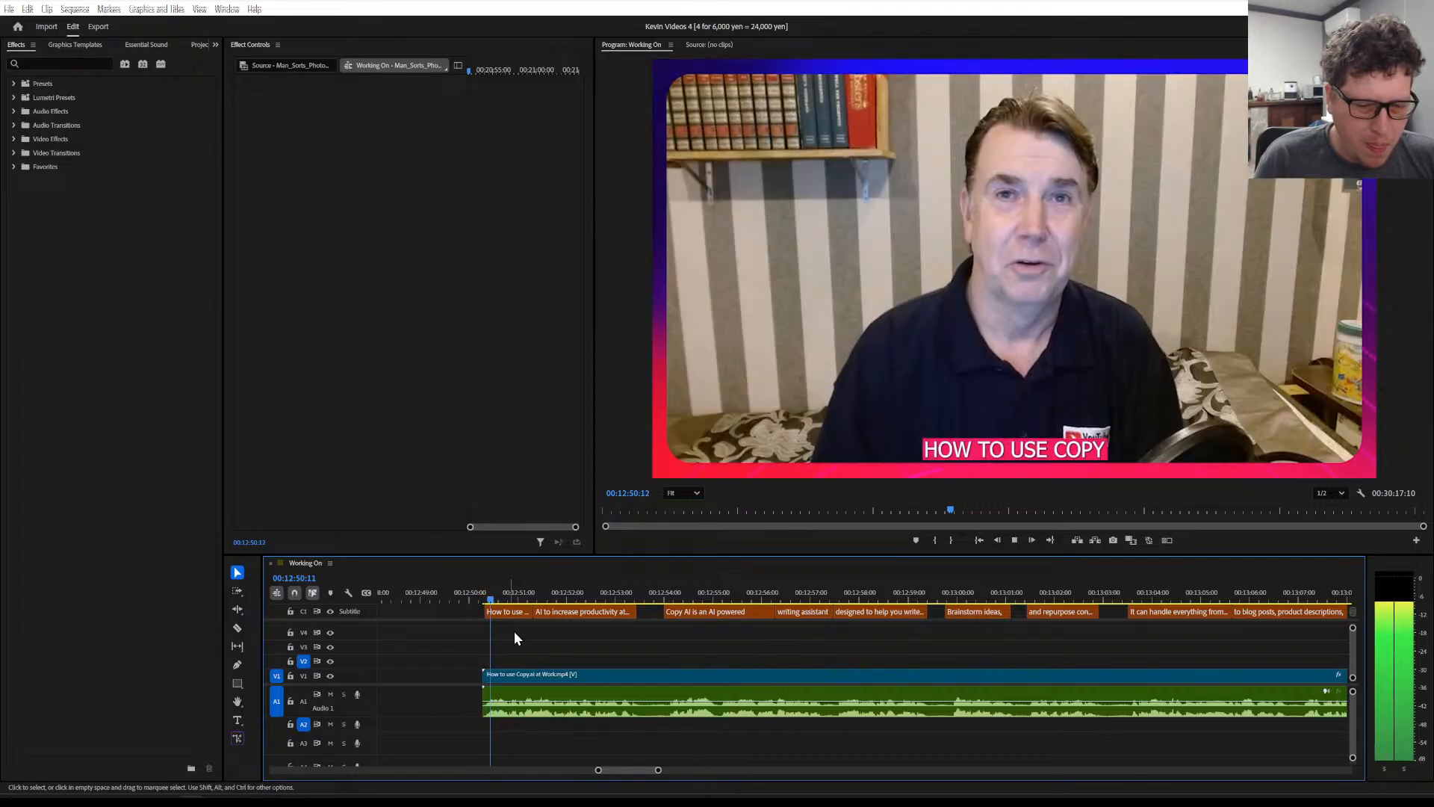
pyautogui.press('-')
pyautogui.press('-')
pyautogui.press('-')
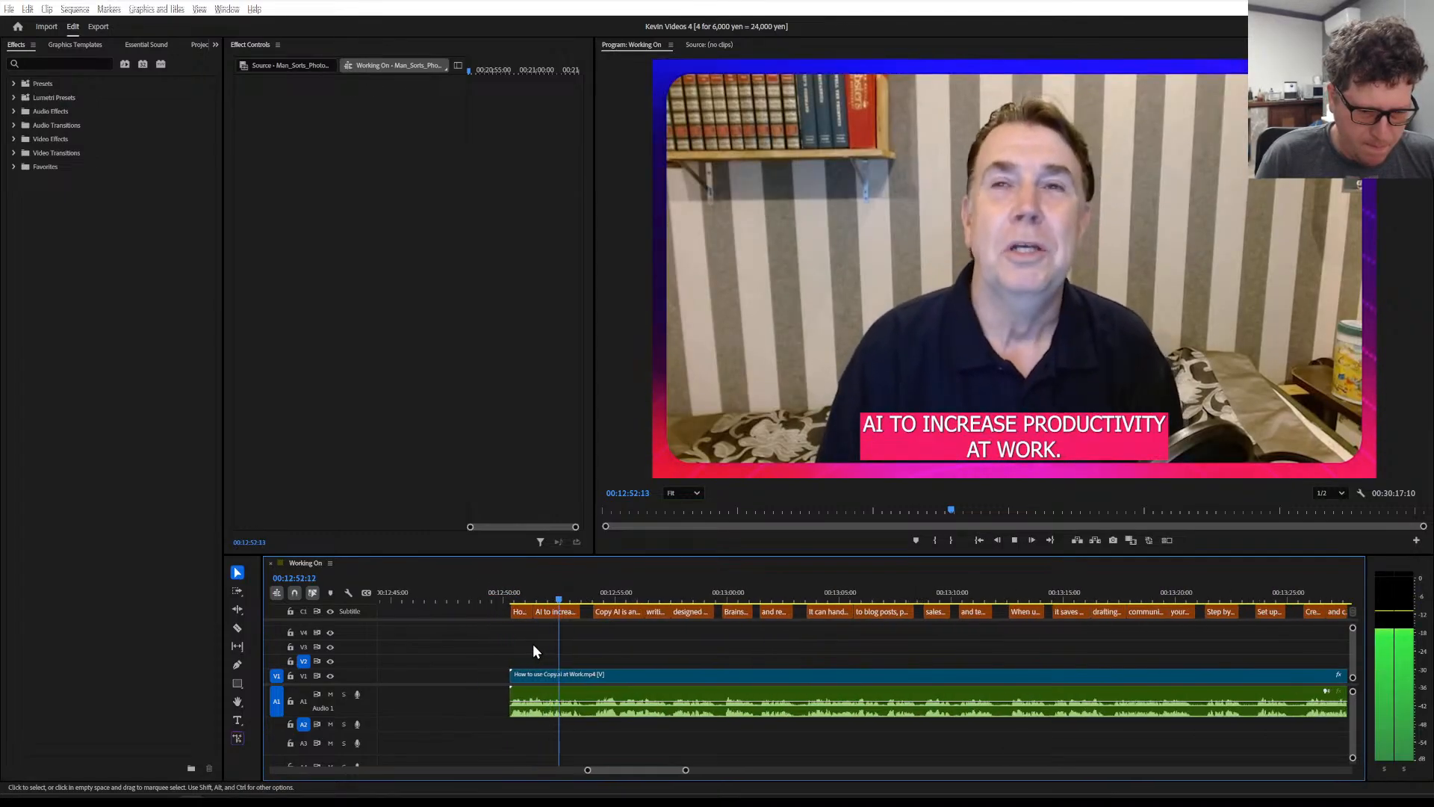
# Open the captions list and change the Copy.ai video's first caption to "How to use copy.ai"
pyautogui.click(527, 594)
pyautogui.click(524, 612)
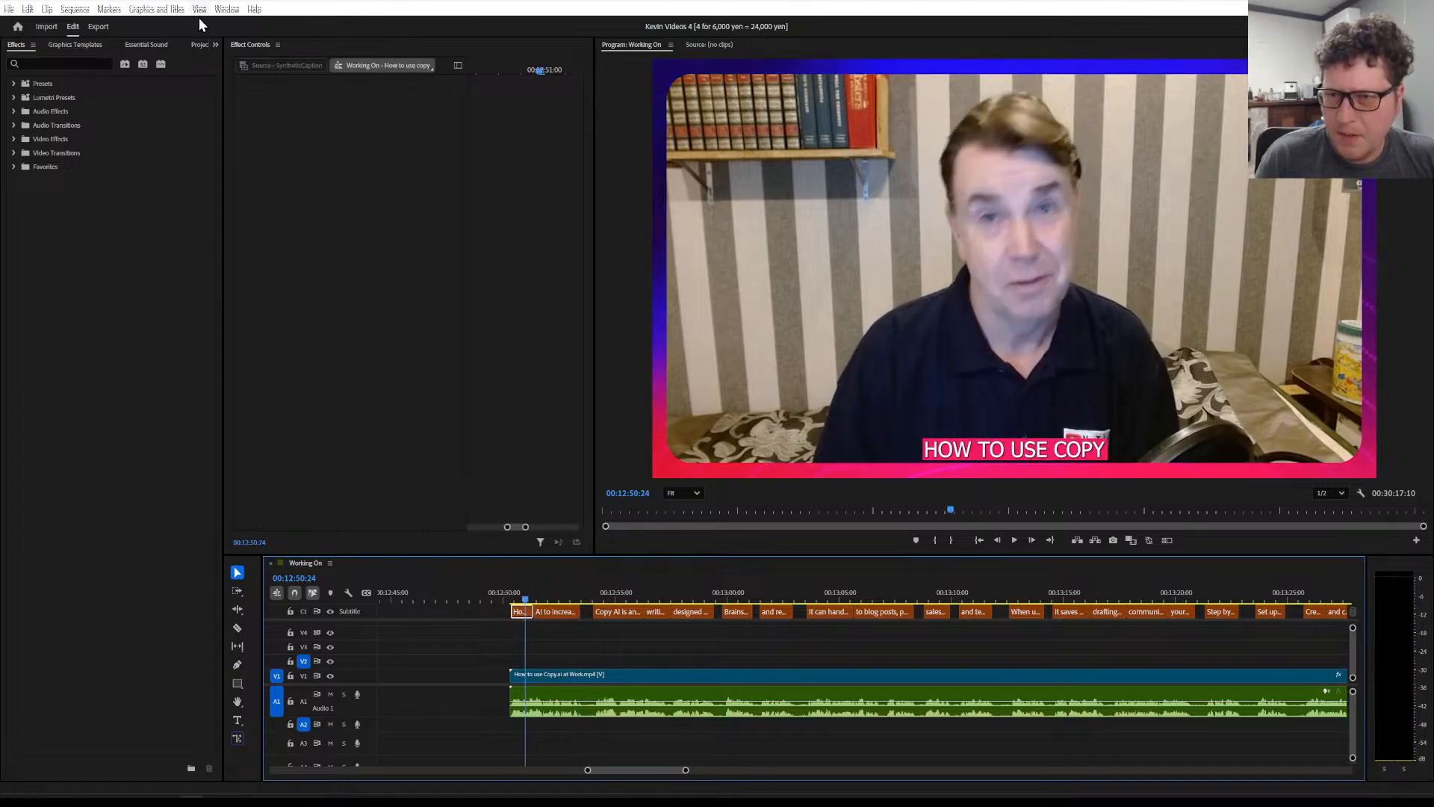
pyautogui.click(215, 46)
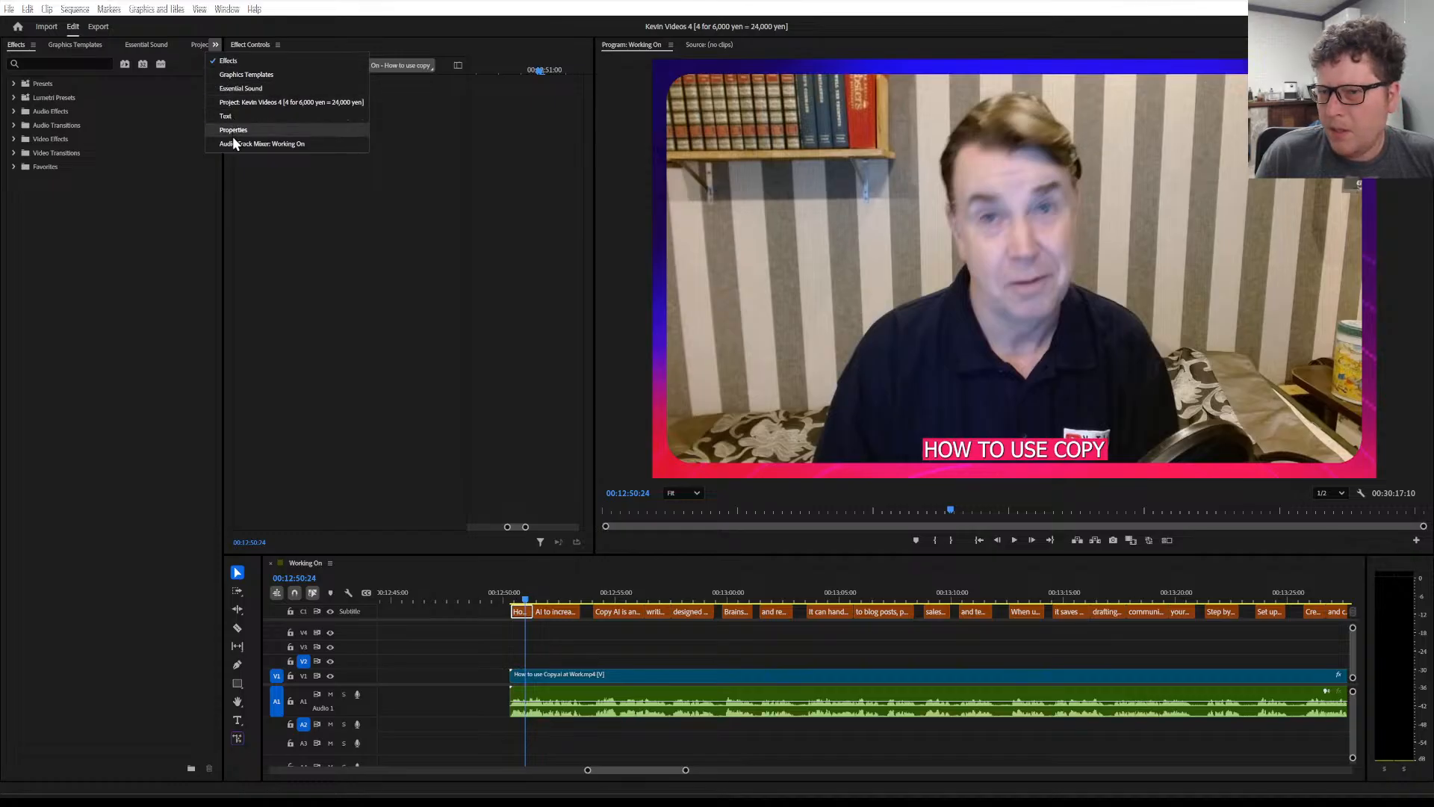
pyautogui.click(229, 118)
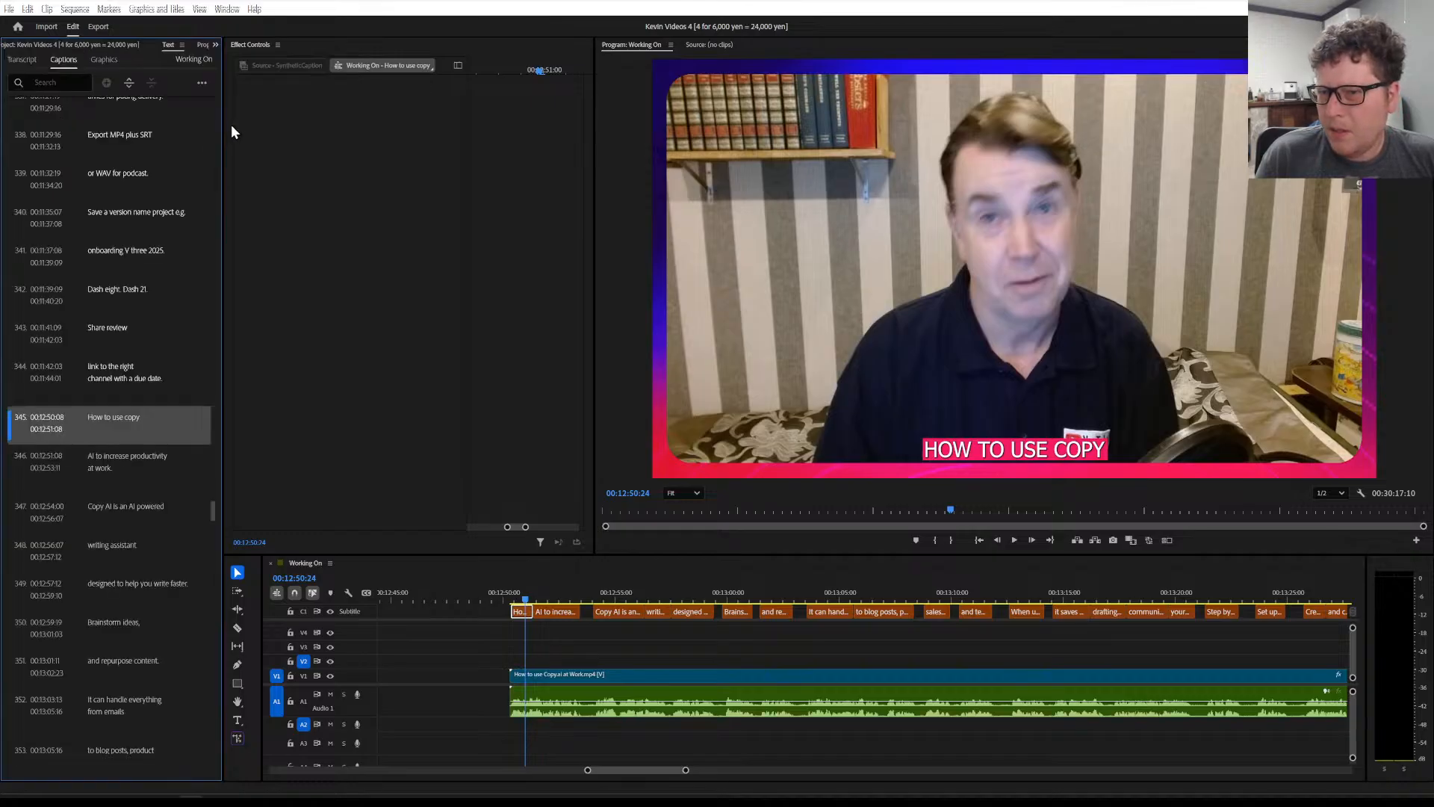
pyautogui.click(137, 424)
pyautogui.click(145, 482)
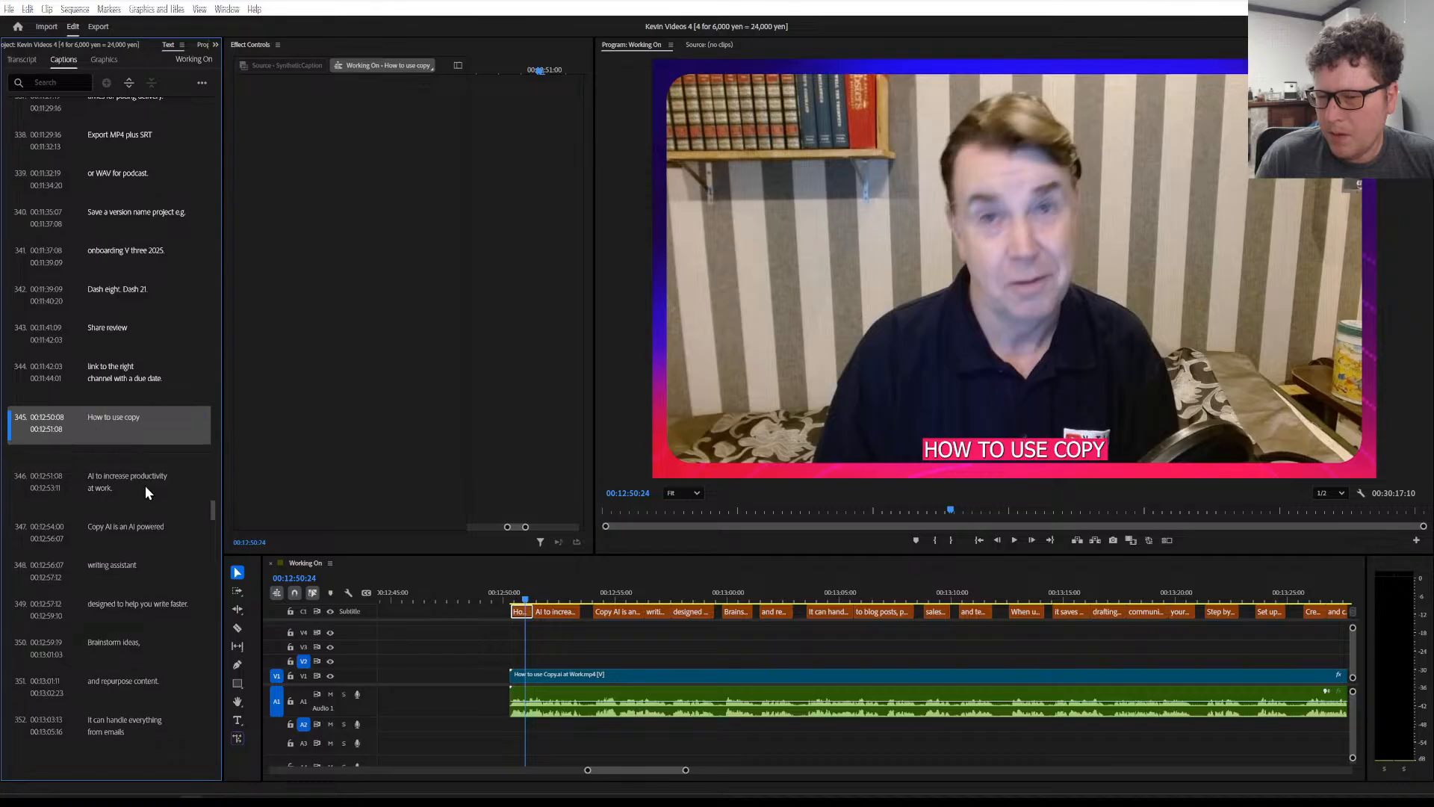
pyautogui.click(148, 424)
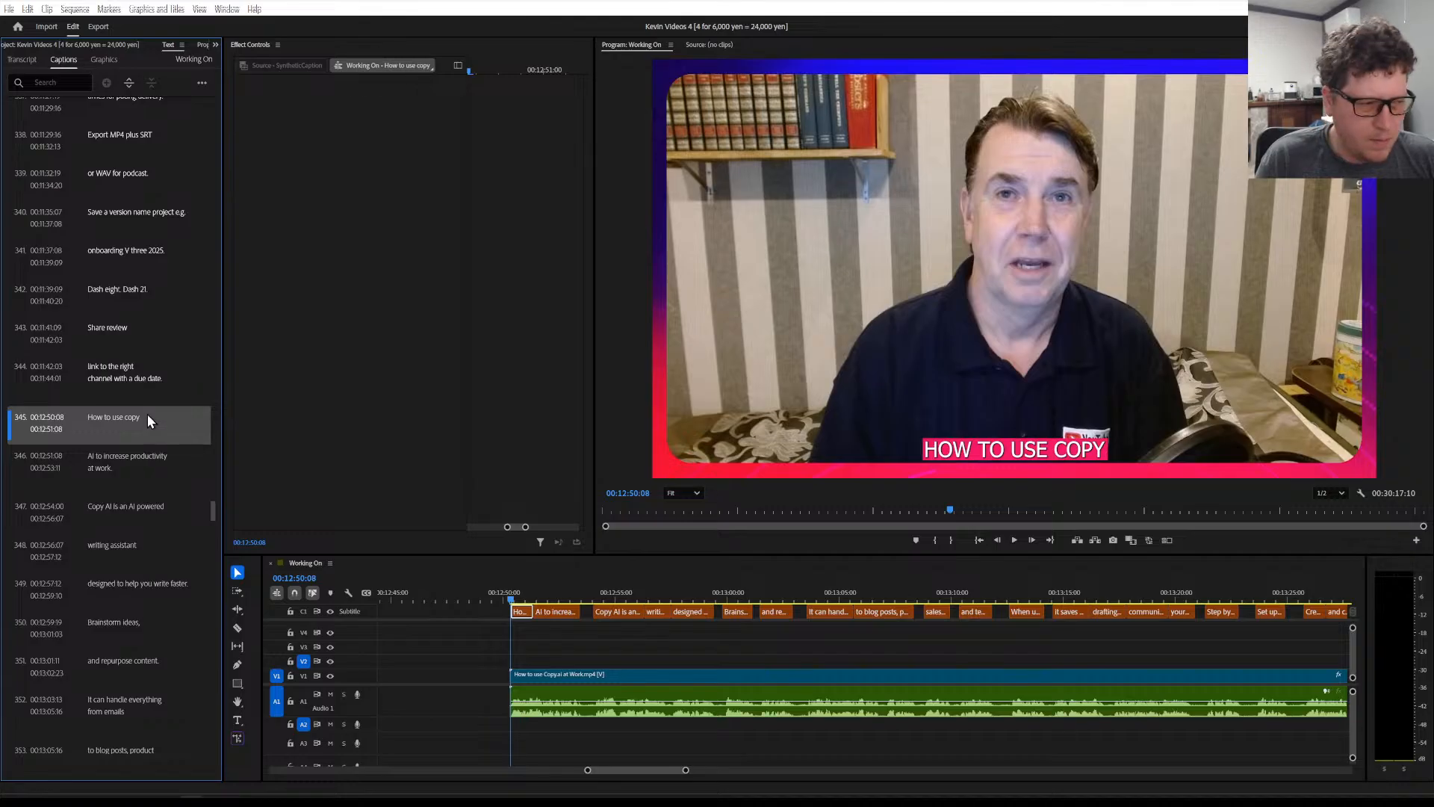
pyautogui.click(147, 416)
pyautogui.click(166, 419)
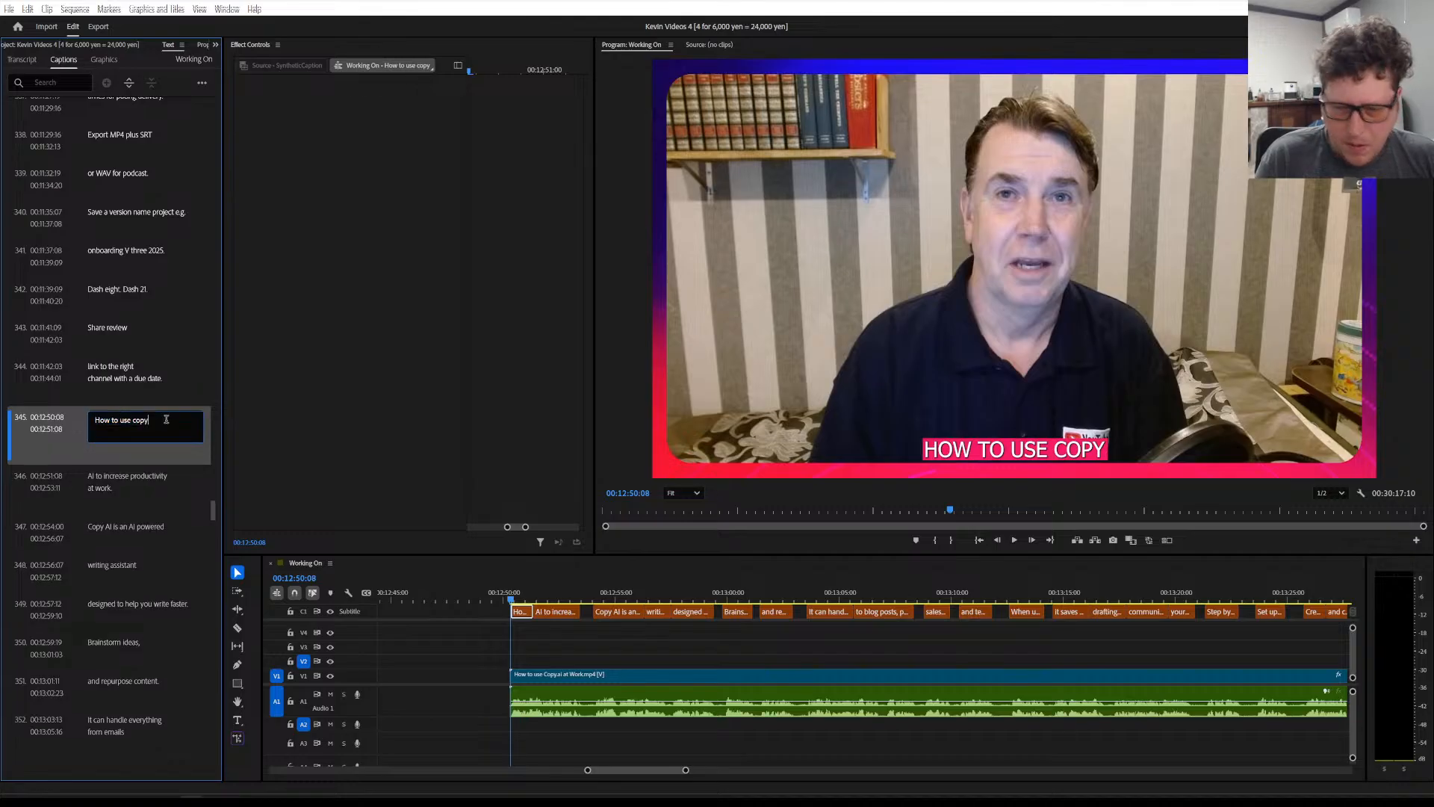
pyautogui.write('.ai')
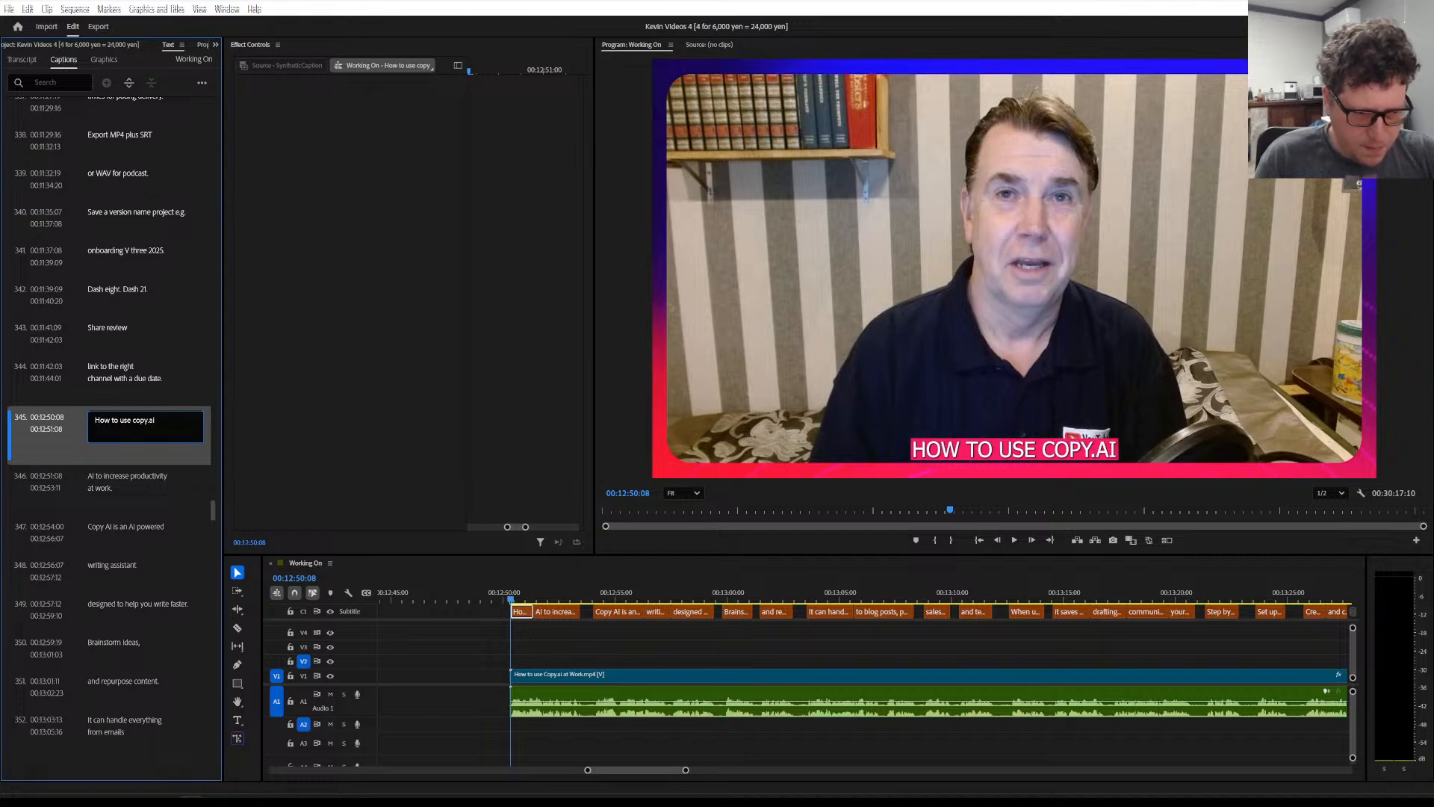
# Remove the leading "AI" from the second caption so it reads "to increase productivity at work."
pyautogui.click(125, 481)
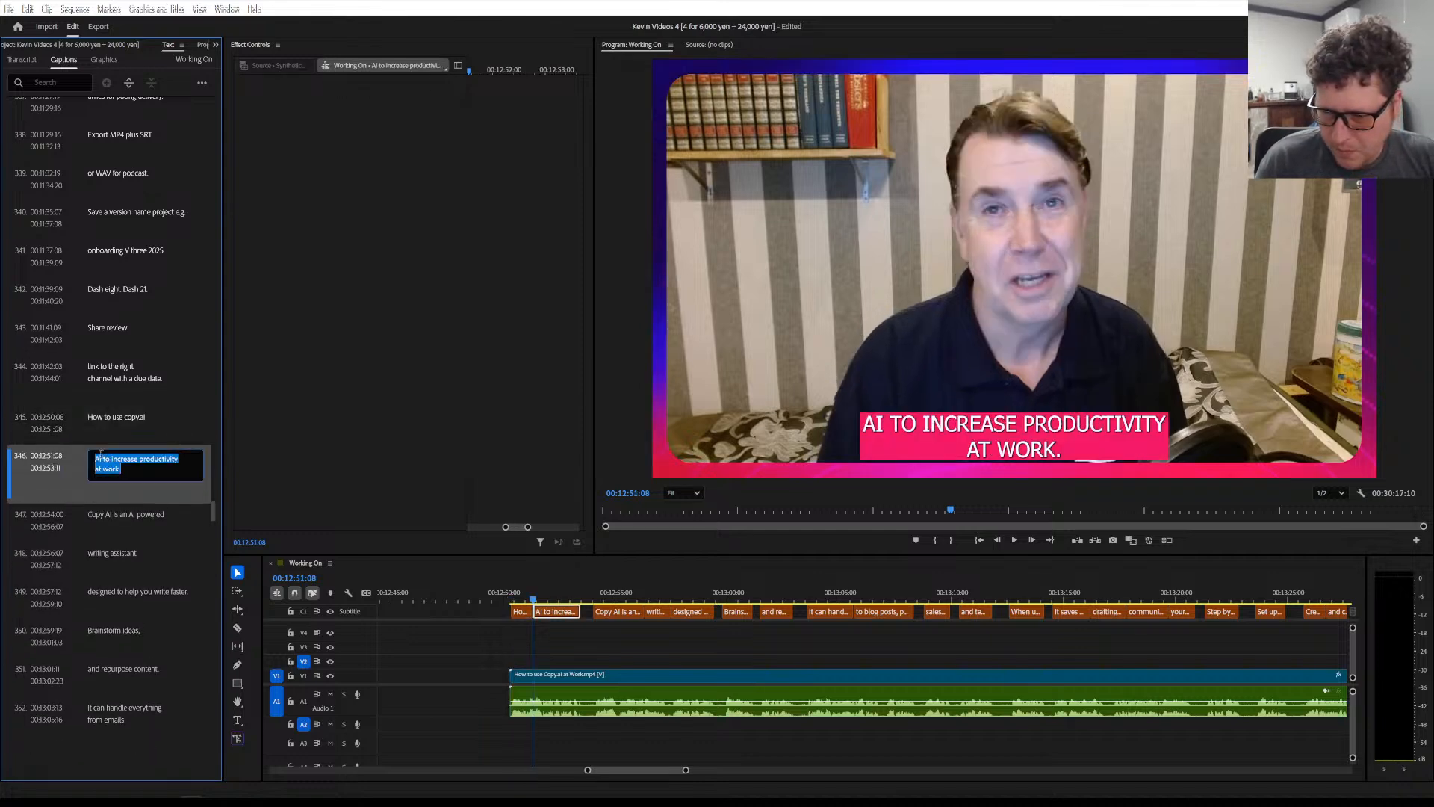
pyautogui.click(101, 460)
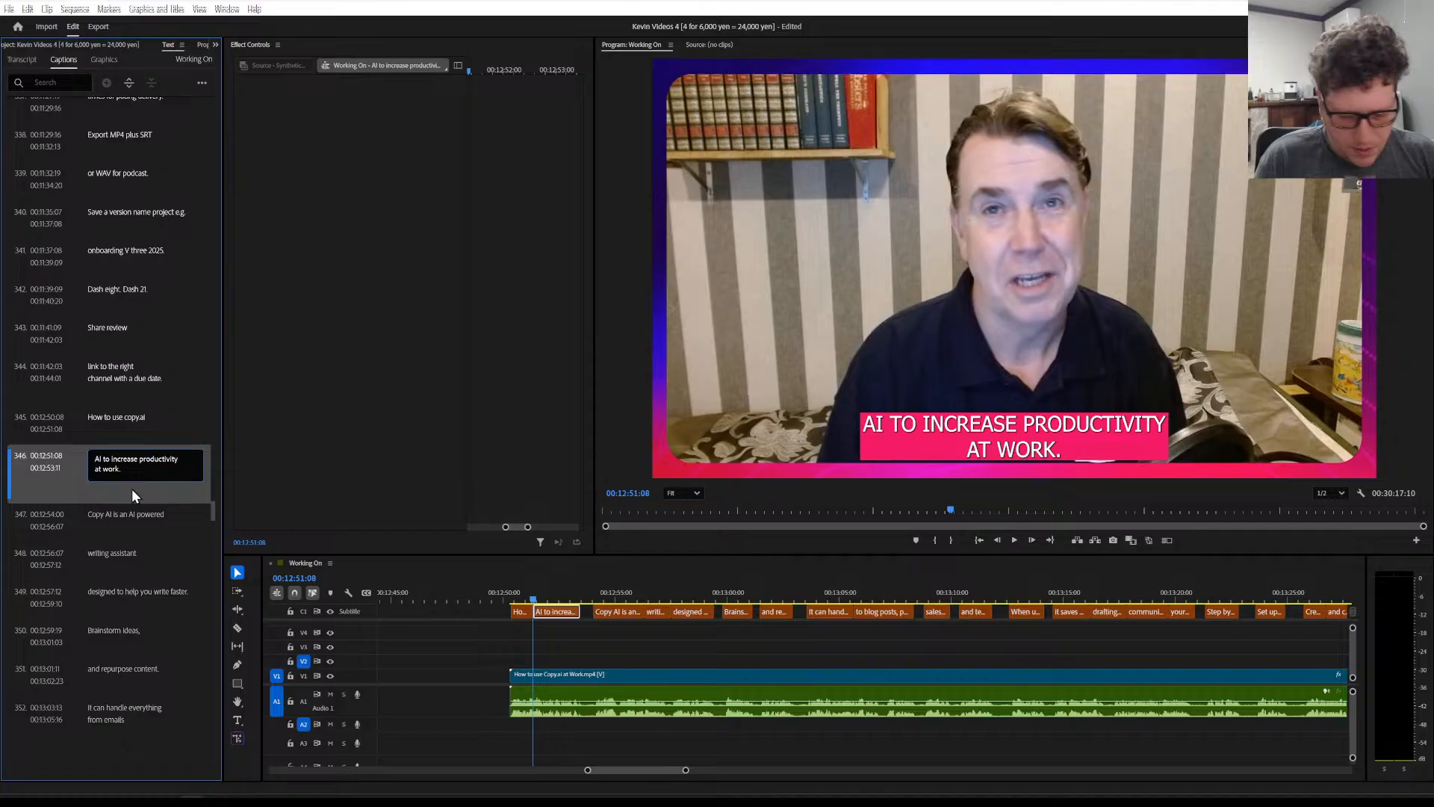
pyautogui.press('BackSpace')
pyautogui.press('BackSpace')
pyautogui.press('BackSpace')
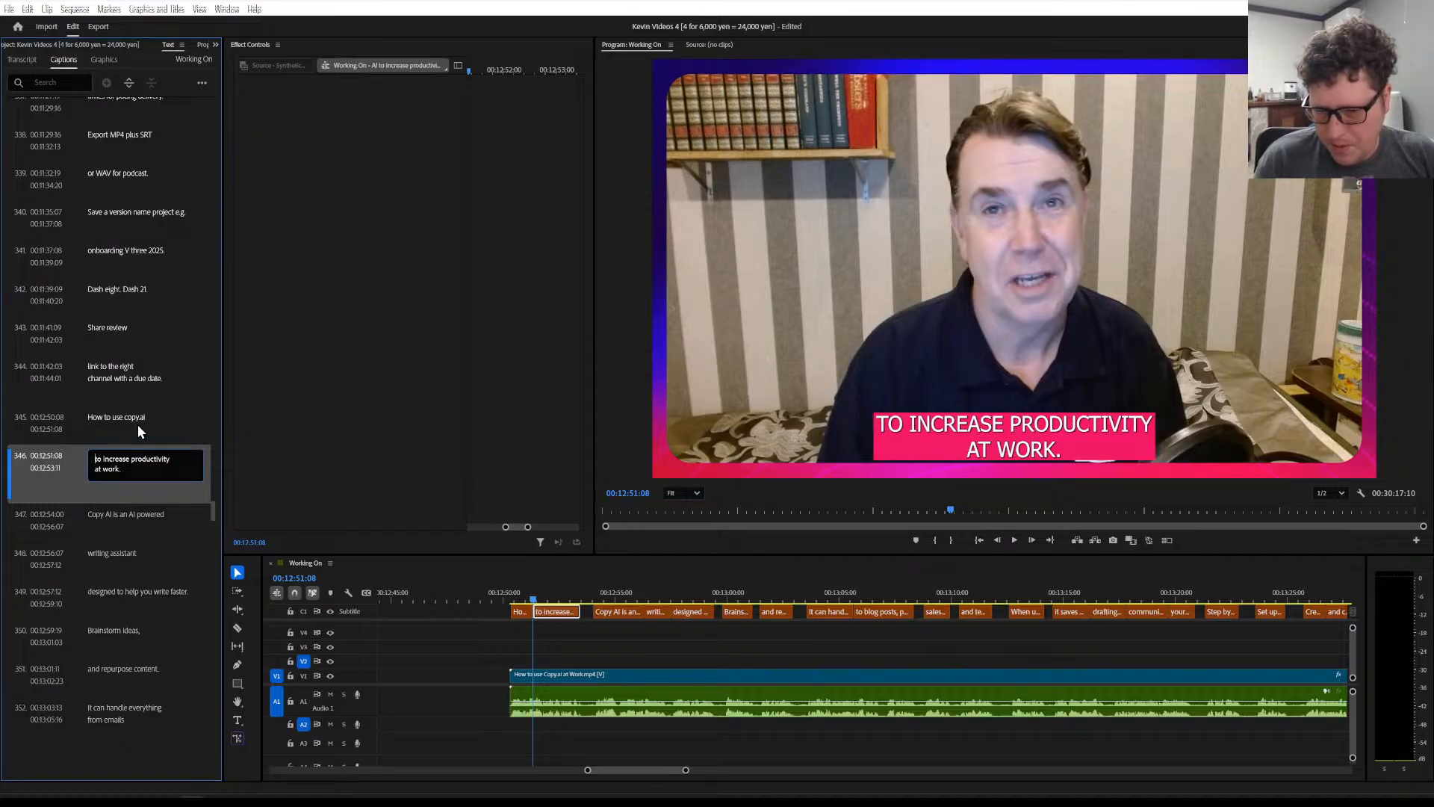
pyautogui.click(138, 424)
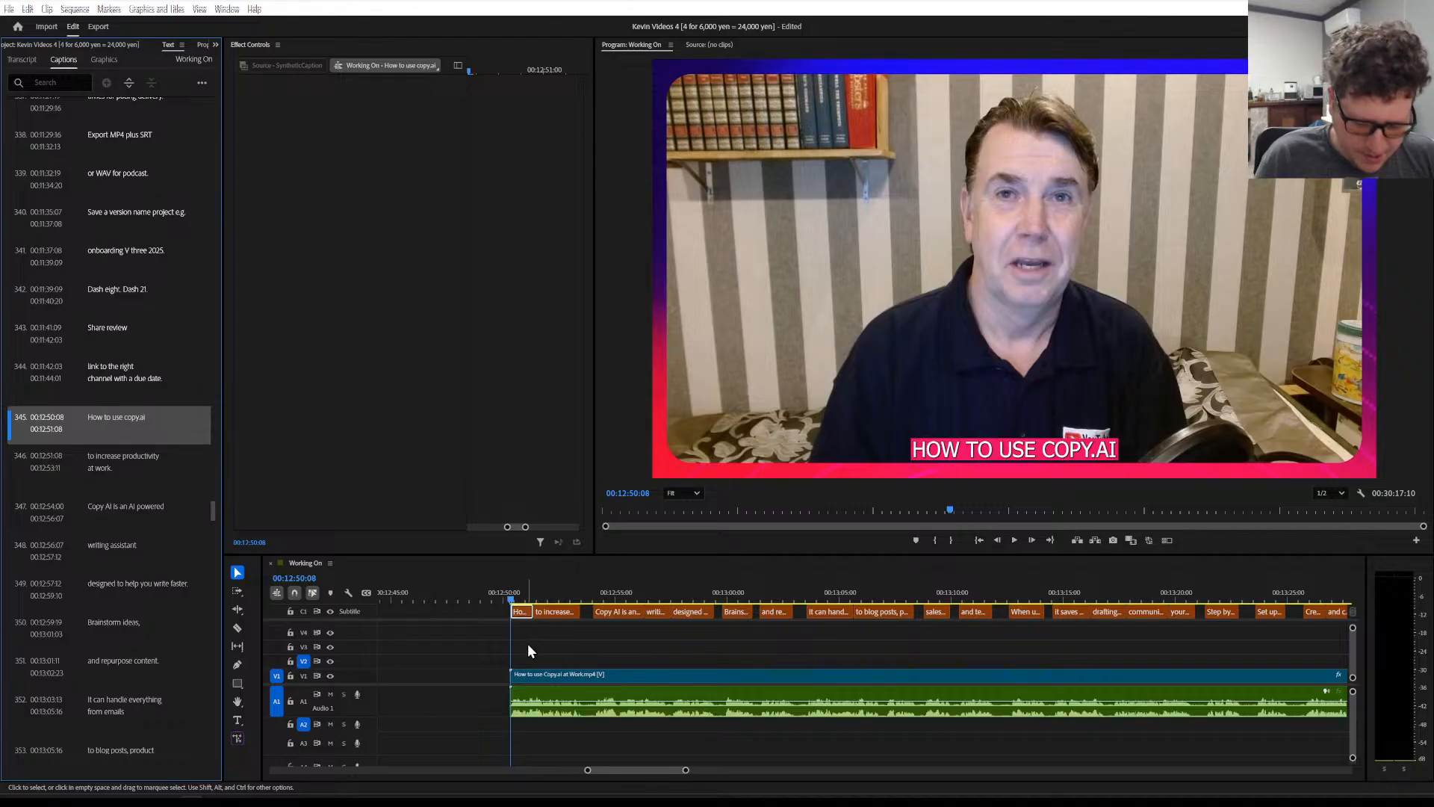
# Move the boundary between the "How to use copy.ai" and "to increase productivity" captions to 00:12:51:18 and save the project
pyautogui.scroll(6, 528, 643)
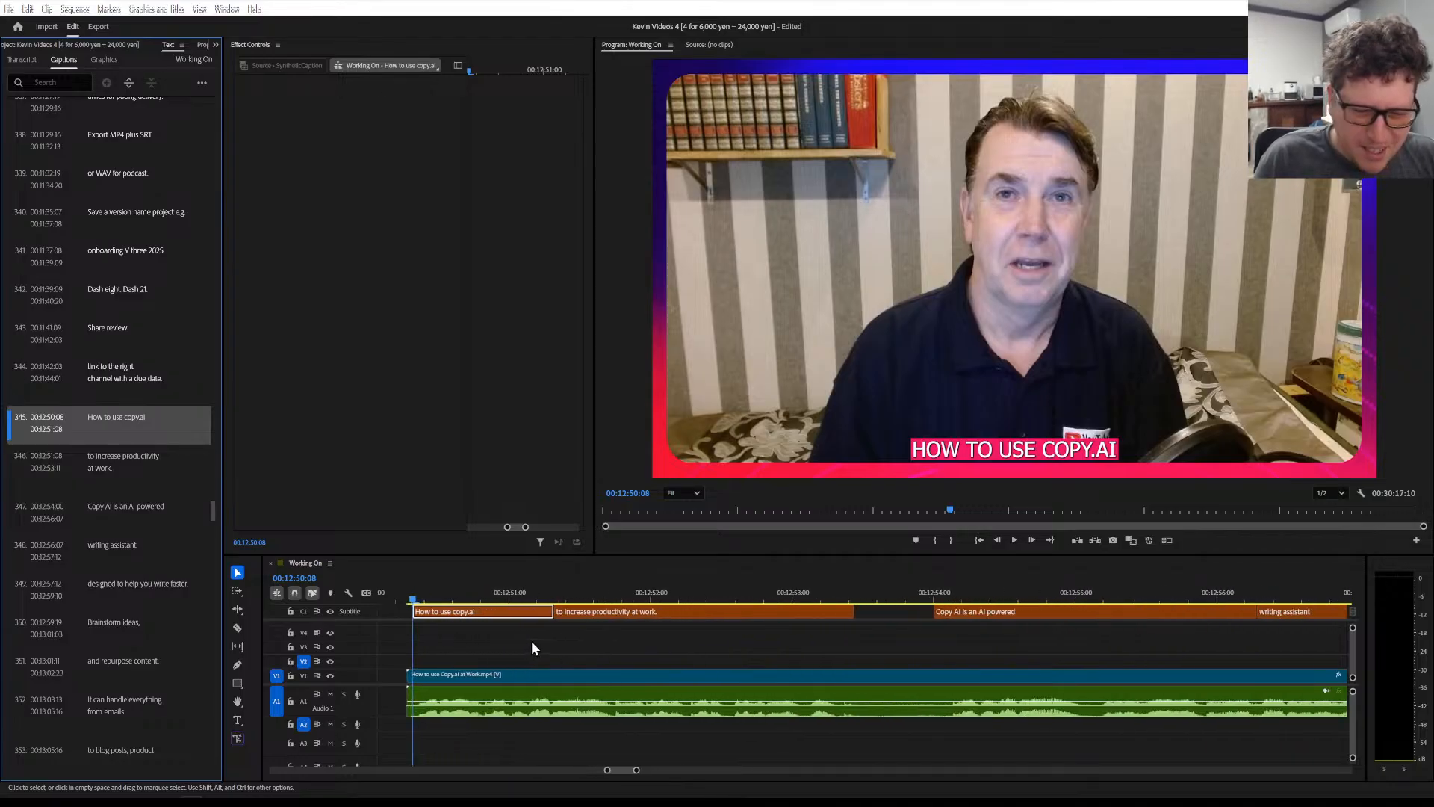
pyautogui.click(541, 593)
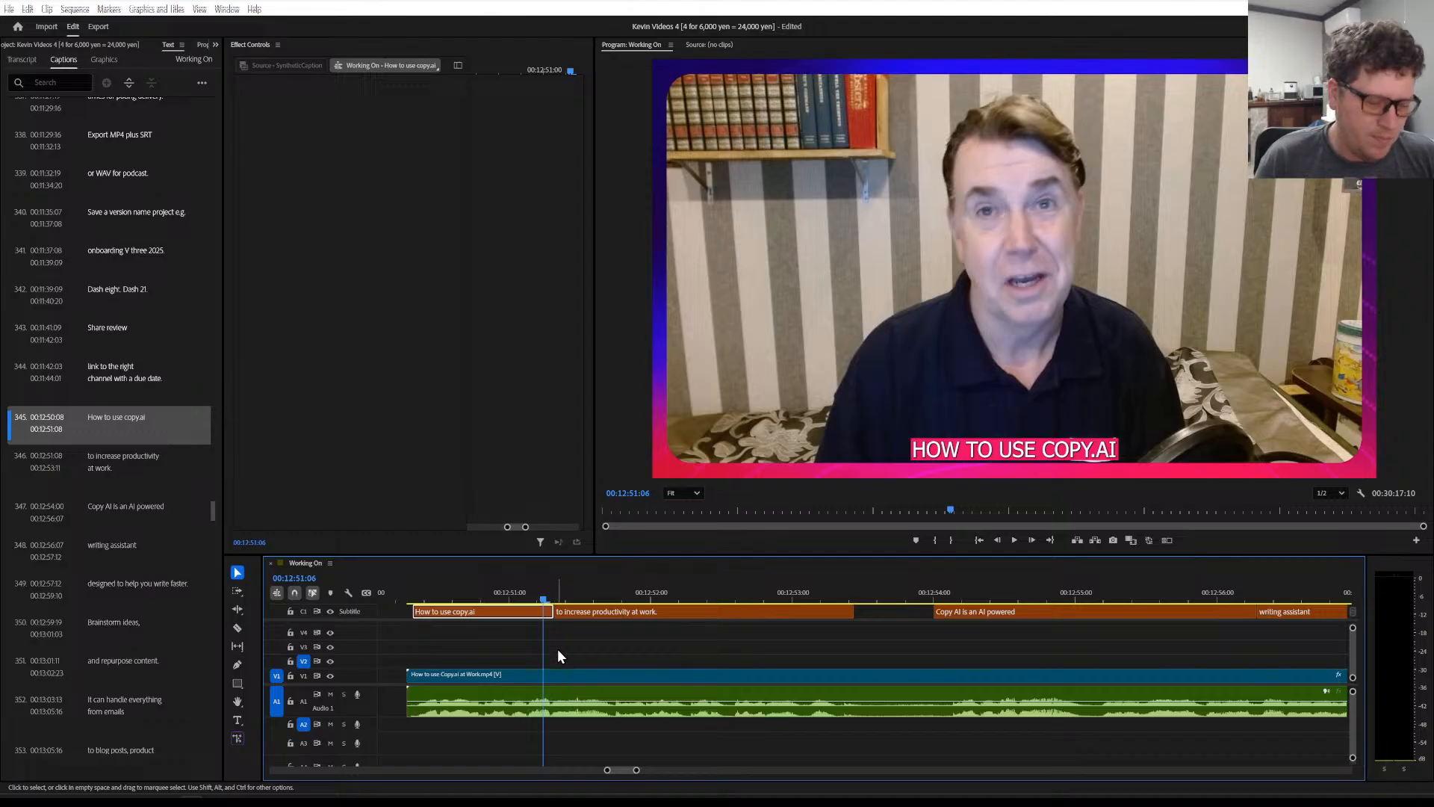
pyautogui.press('Right')
pyautogui.press('Right')
pyautogui.press('space')
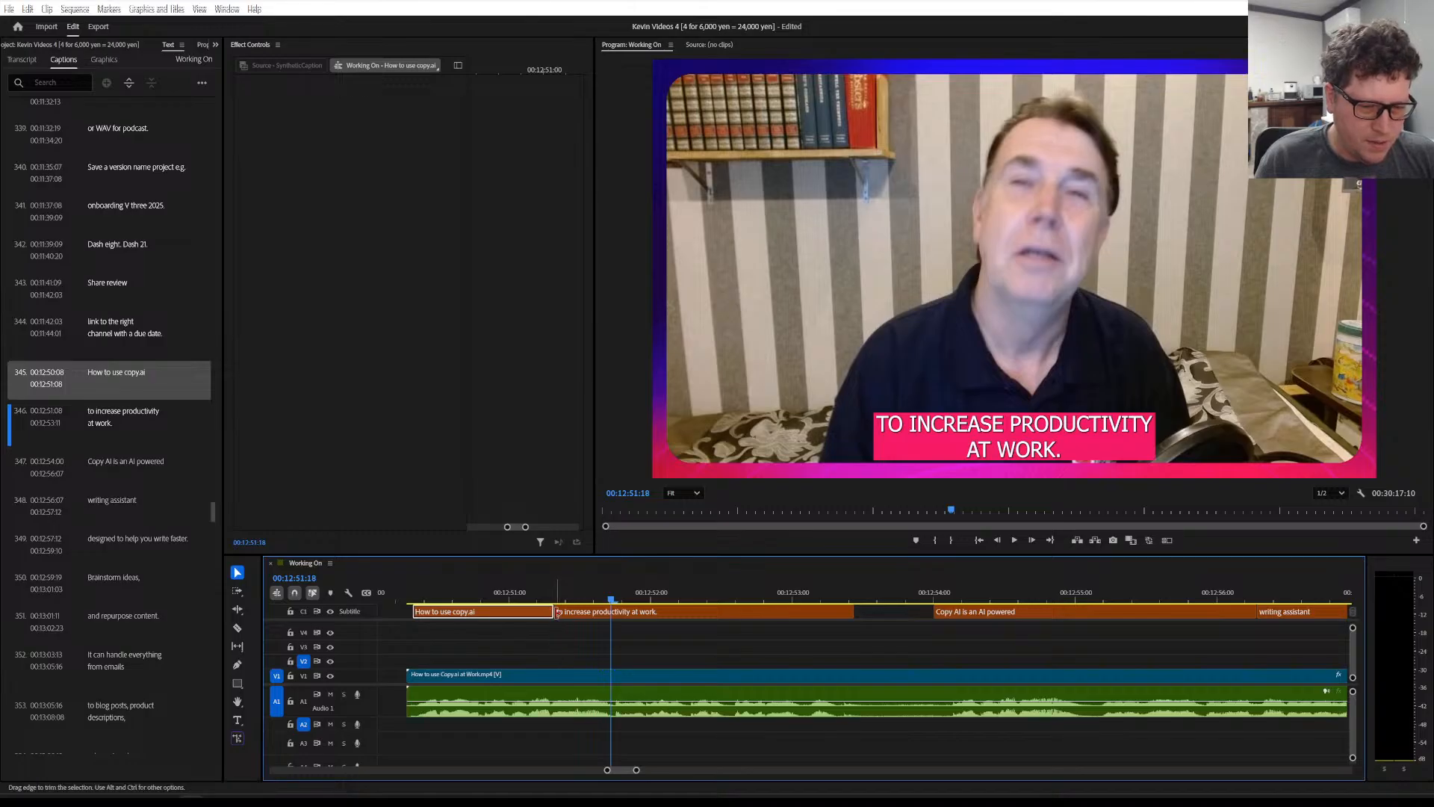
pyautogui.moveTo(550, 611); pyautogui.dragTo(610, 613)
pyautogui.press('-')
pyautogui.press('-')
pyautogui.press('-')
pyautogui.press('-')
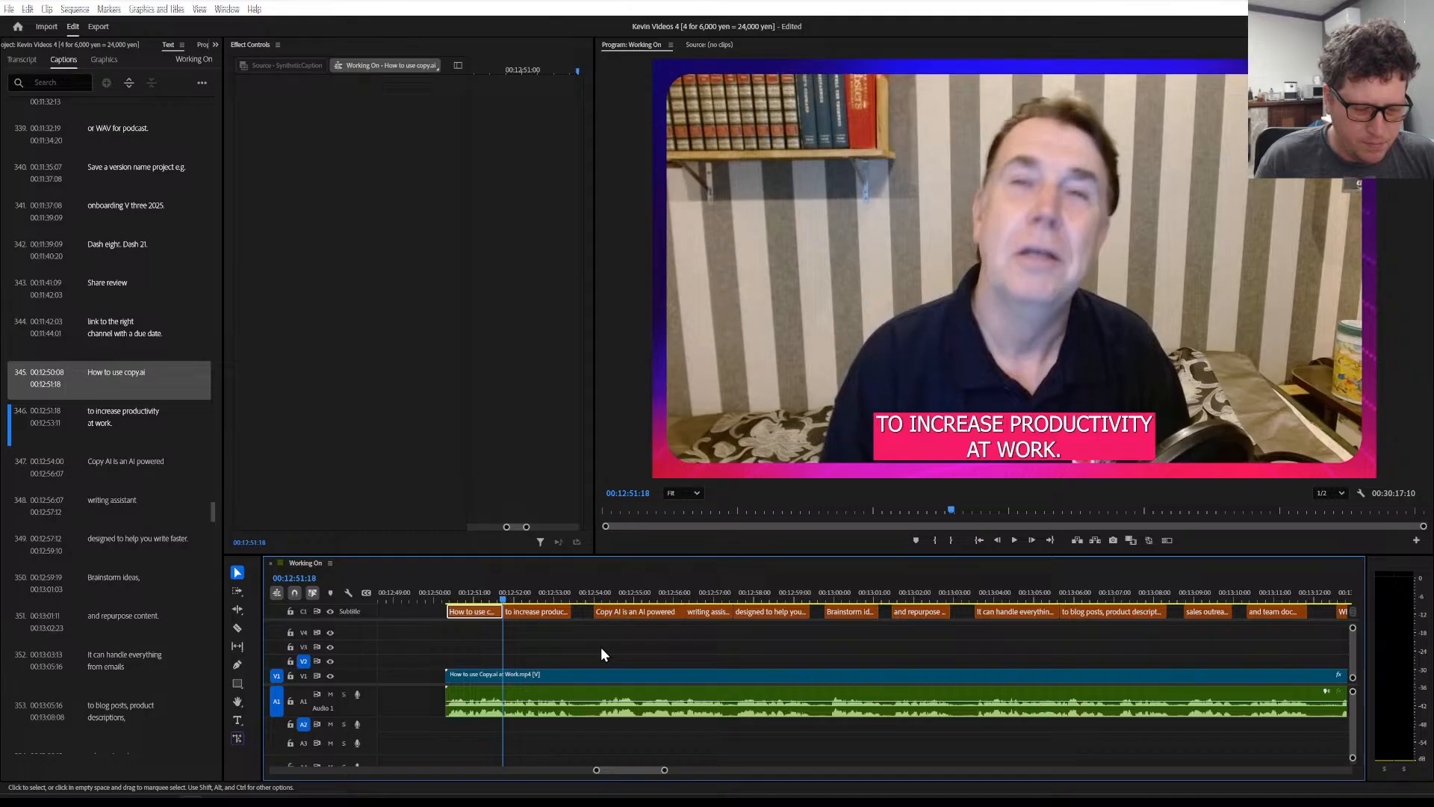
pyautogui.hotkey('ctrl', 's')
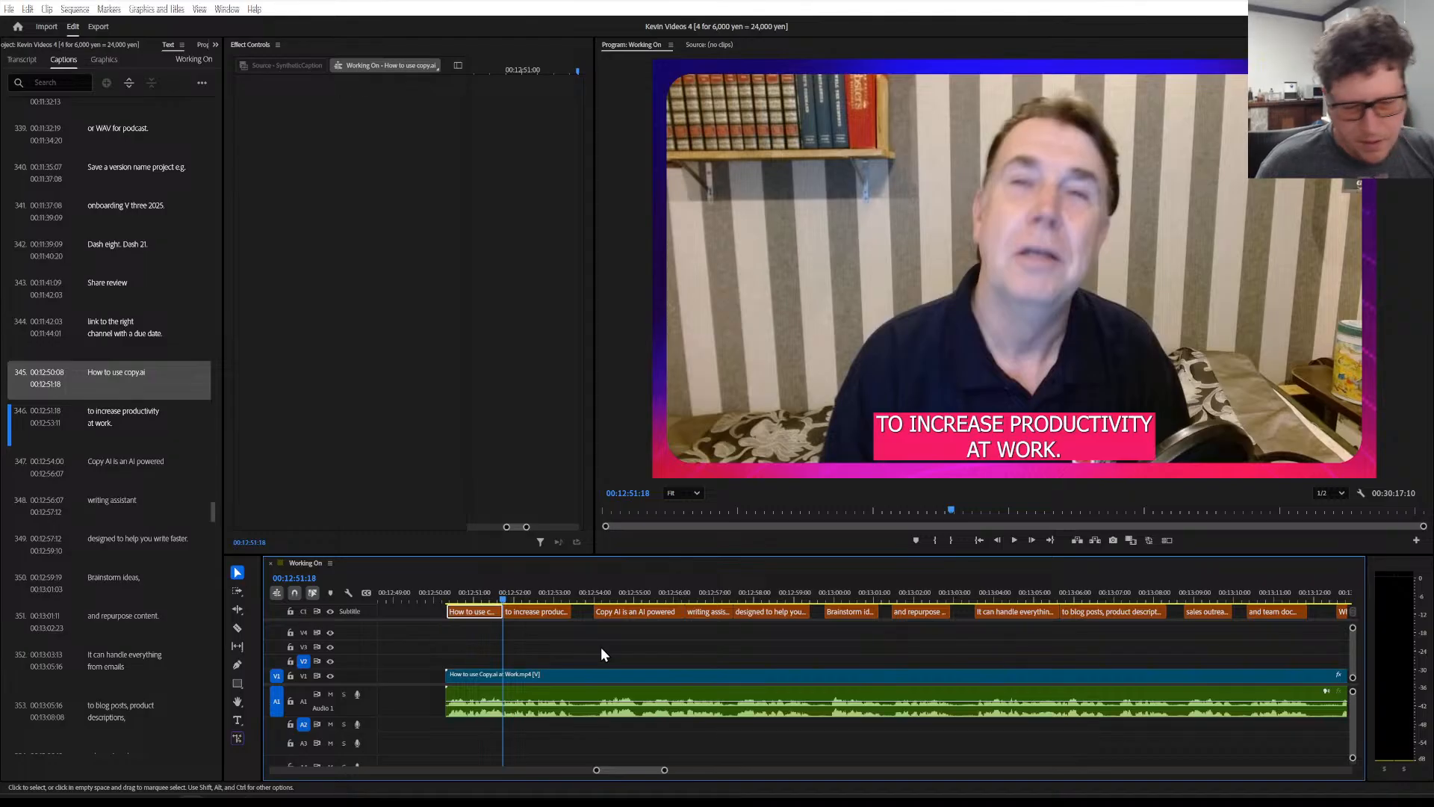
# Play the Copy.ai video from 00:12:49:24 through the start of the "Copy AI is an AI powered" caption to check the captions
pyautogui.press('-')
pyautogui.press('-')
pyautogui.press('-')
pyautogui.press('-')
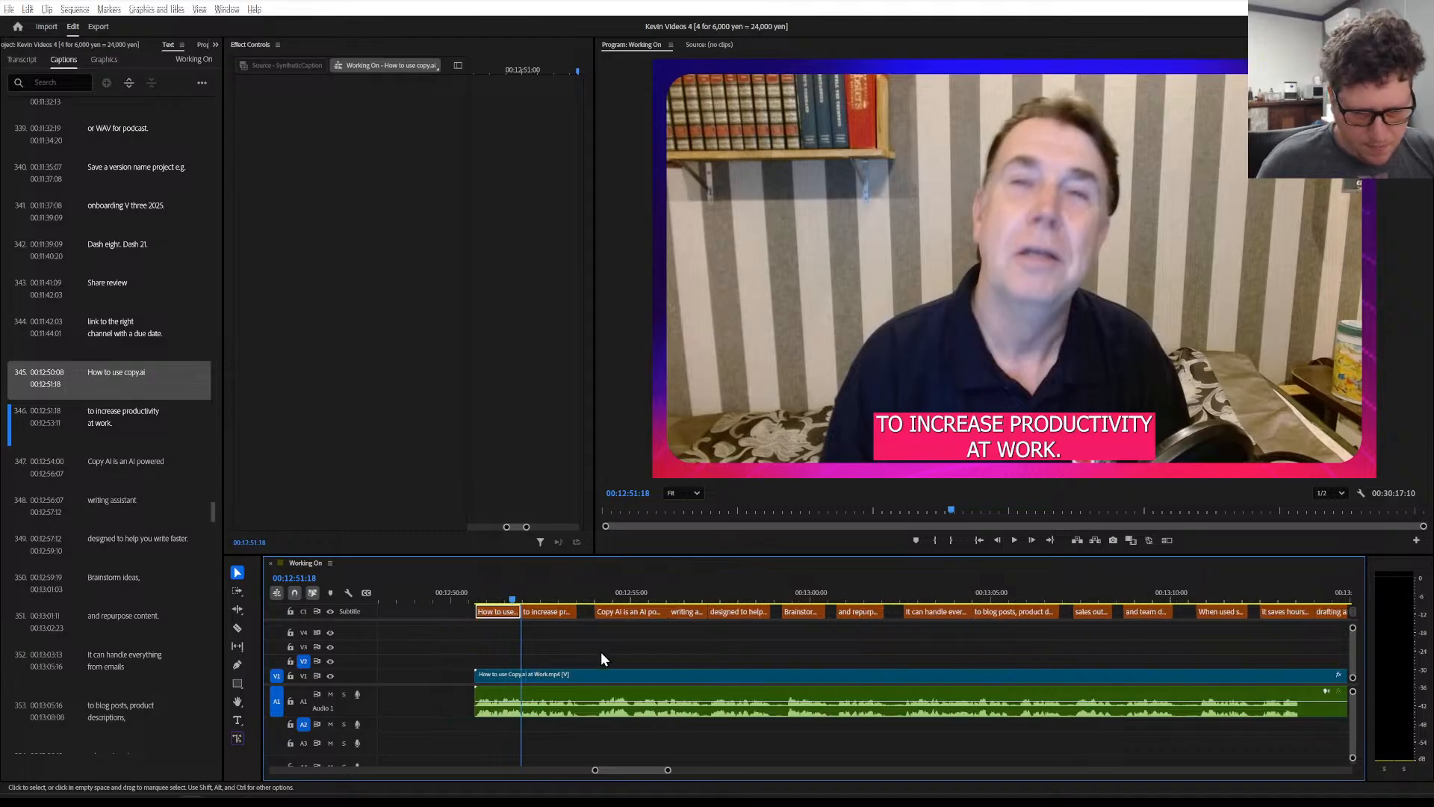
pyautogui.press('=')
pyautogui.press('=')
pyautogui.press('=')
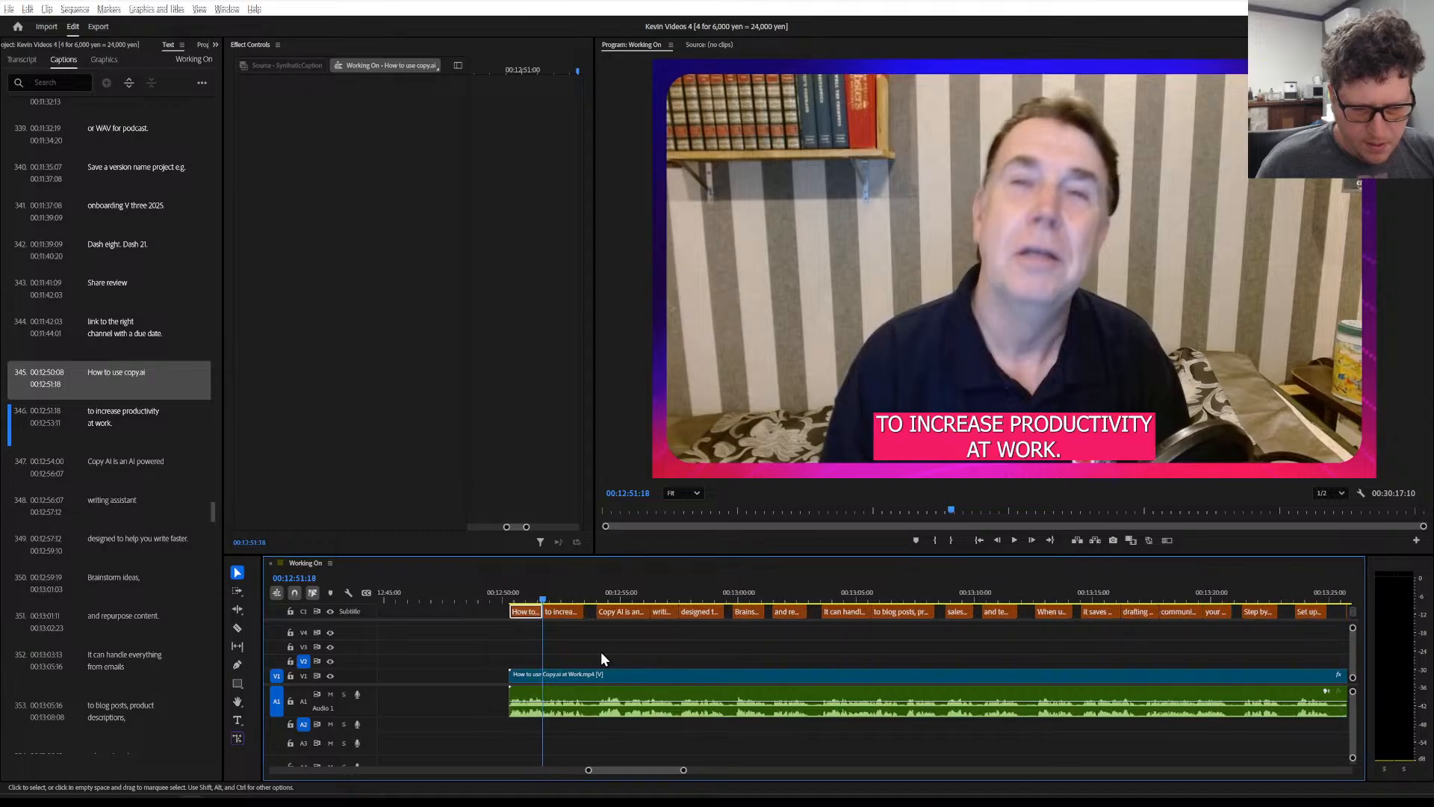
pyautogui.click(435, 591)
pyautogui.click(473, 644)
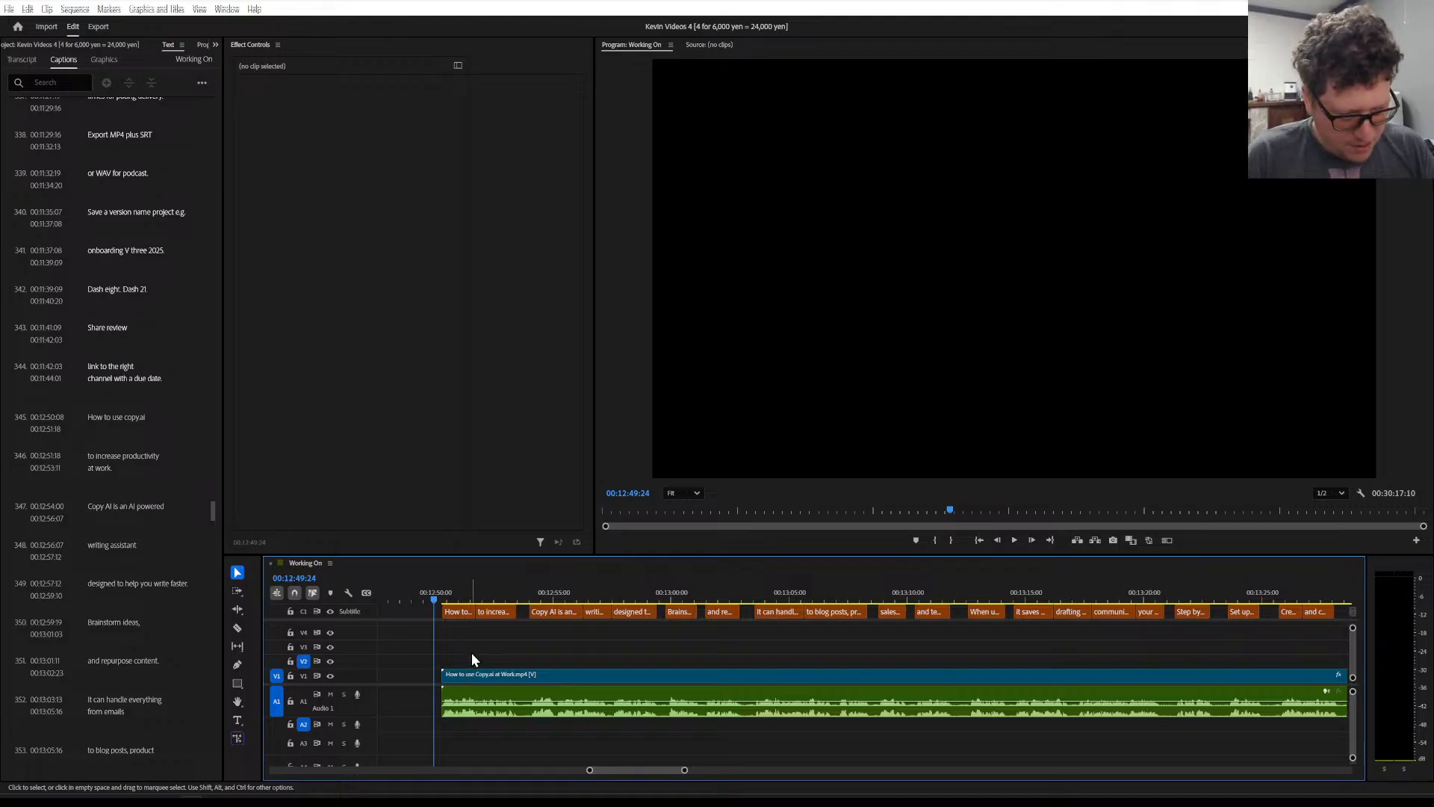
pyautogui.press('space')
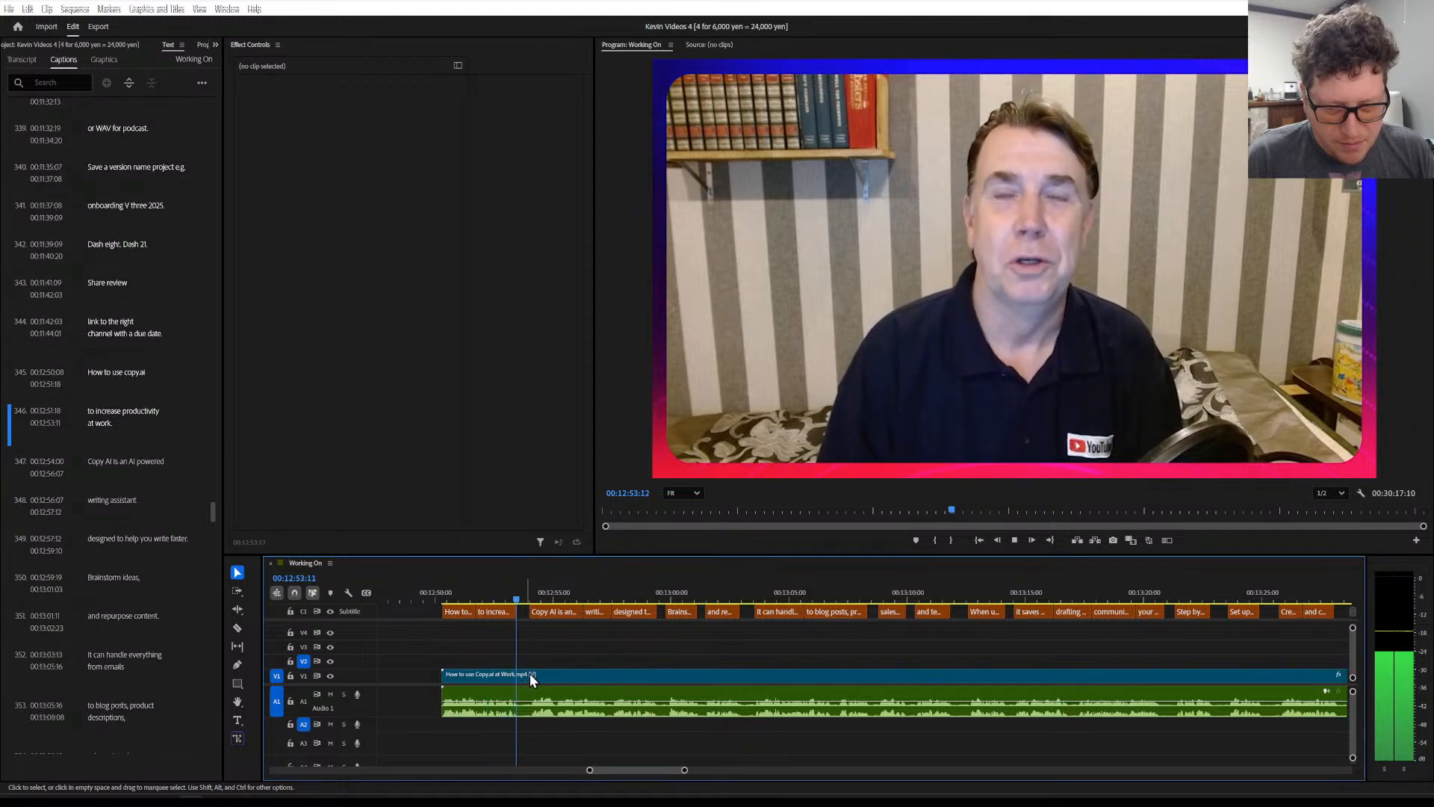
pyautogui.press('space')
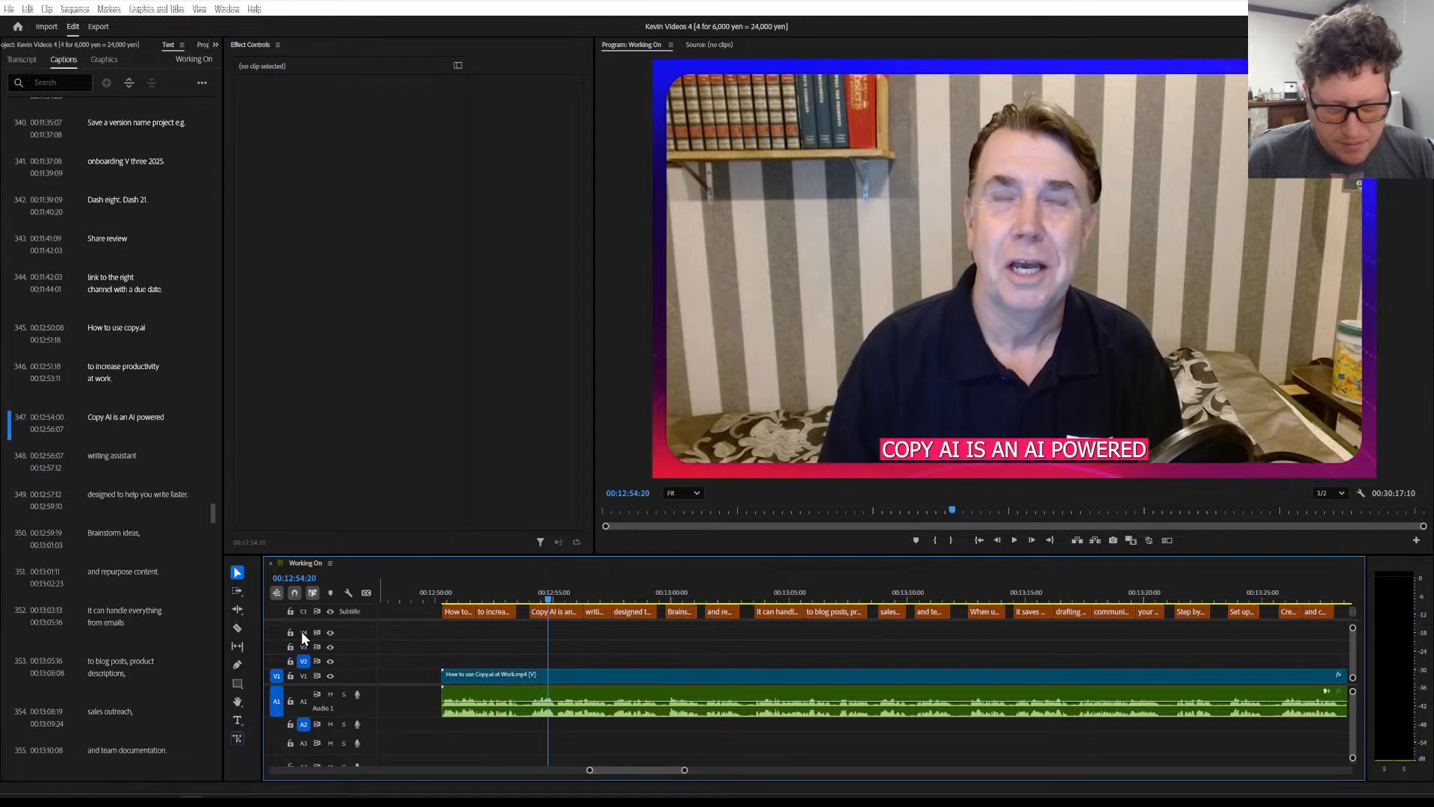
# Correct the third caption of the Copy.ai video to "Copy.AI is an AI powered"
pyautogui.click(107, 415)
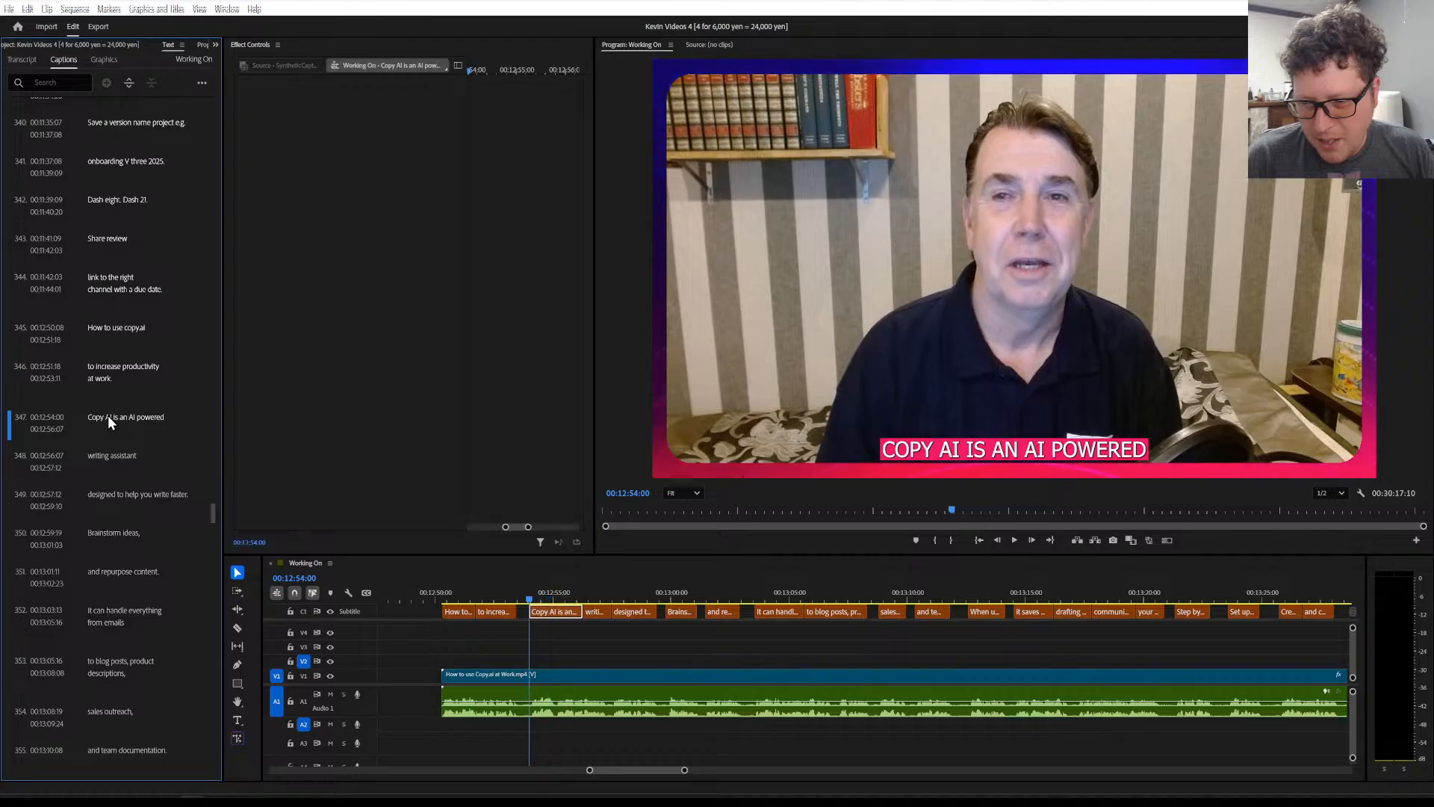
pyautogui.click(107, 415)
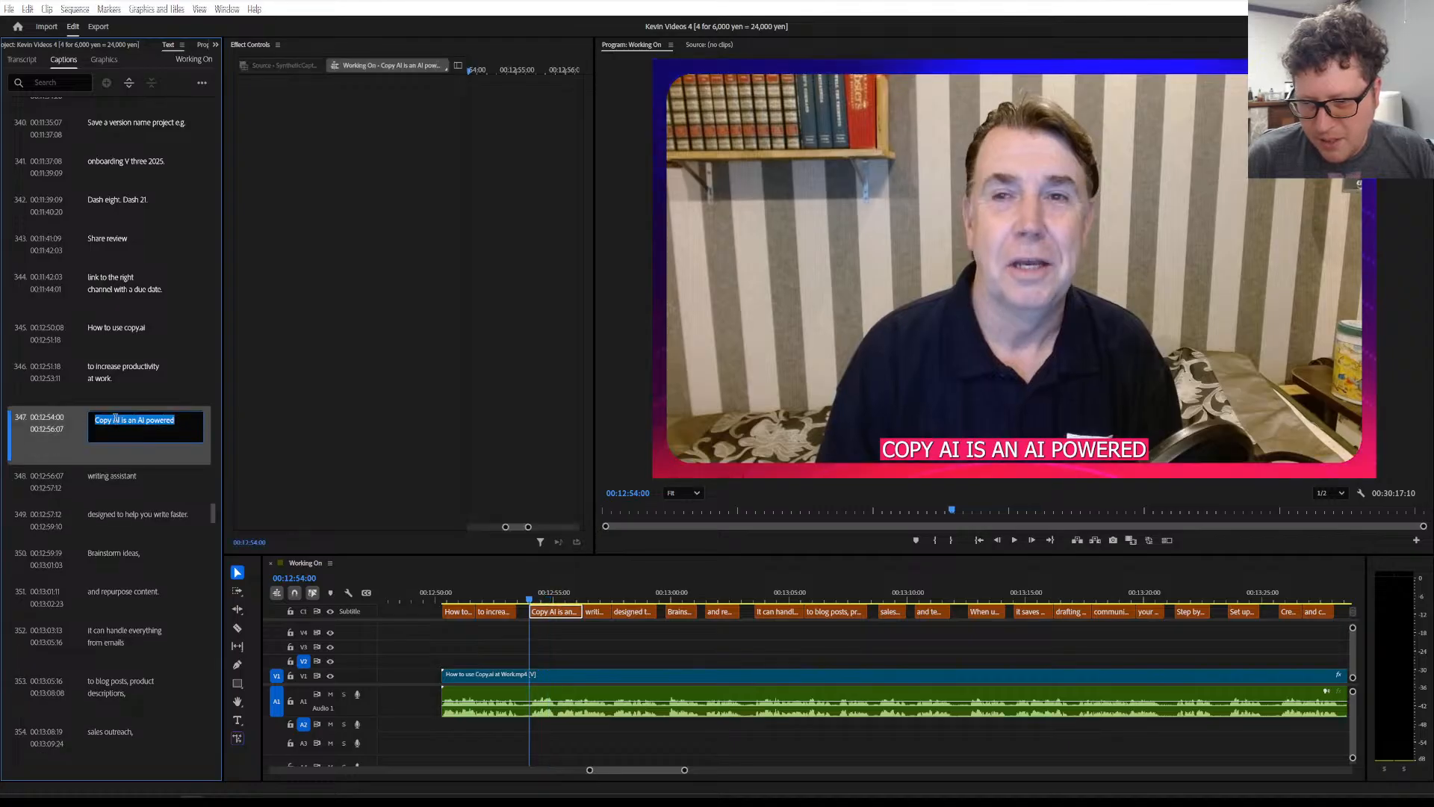
pyautogui.click(115, 420)
pyautogui.press('BackSpace')
pyautogui.write('.')
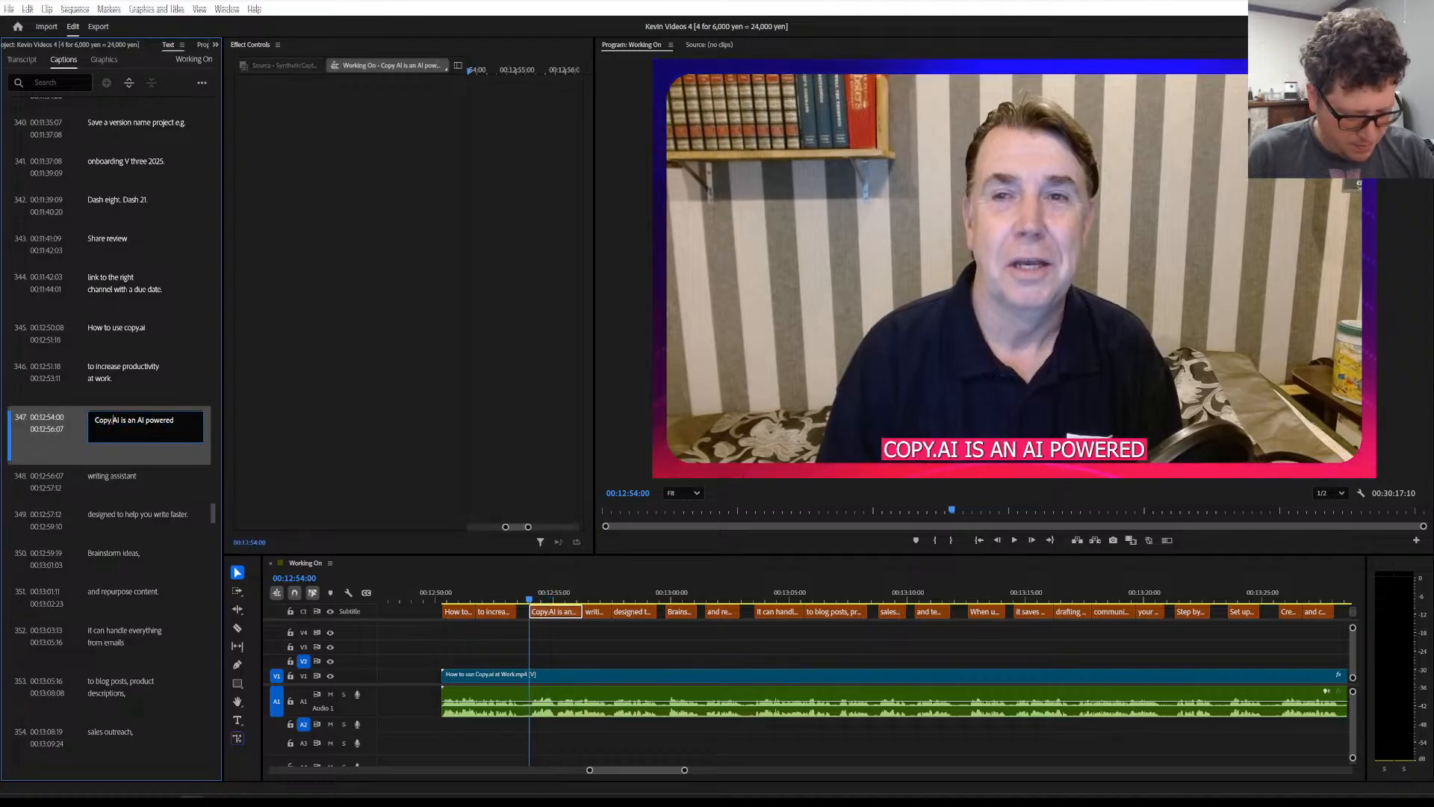
pyautogui.click(125, 377)
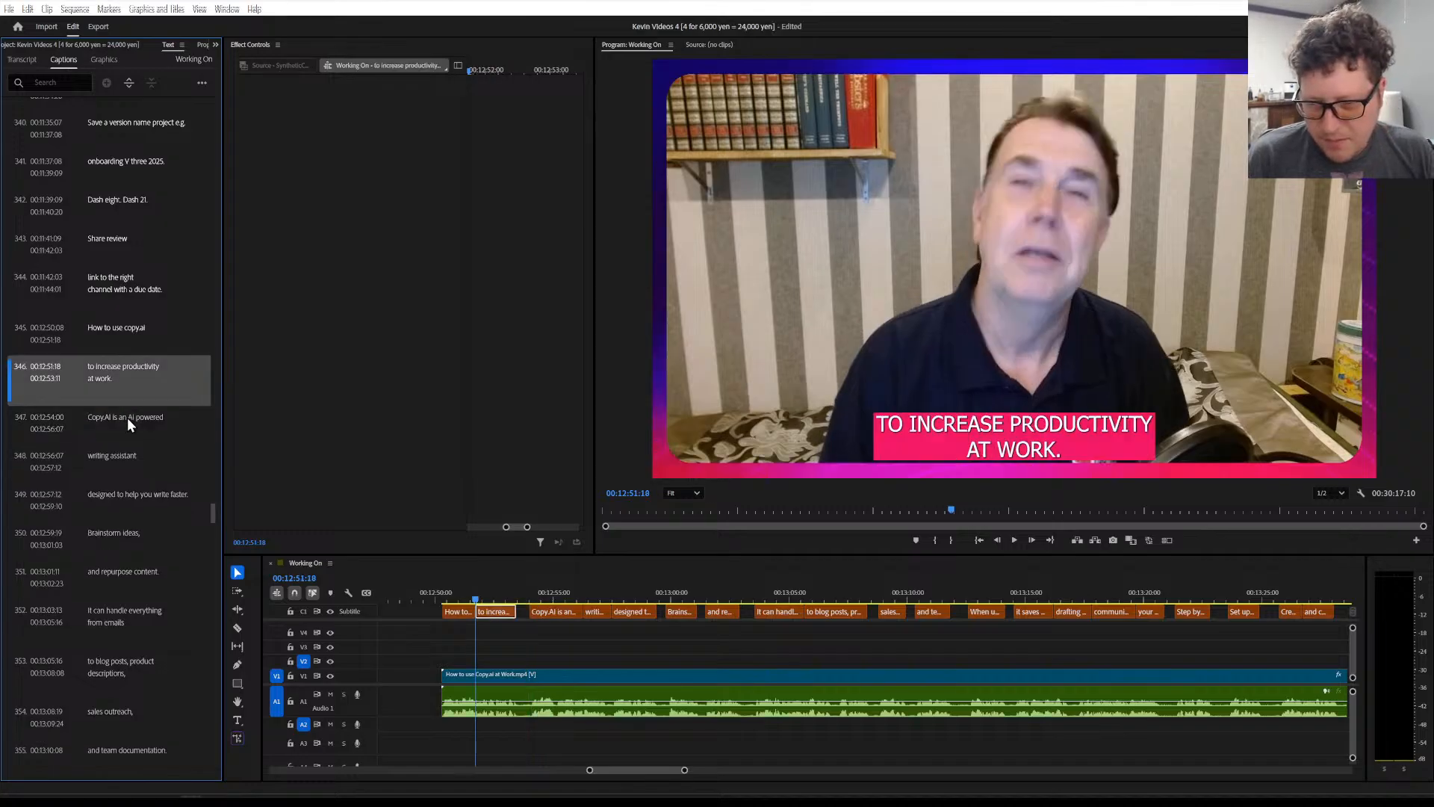
# Split the "How to use Copy.ai at Work" clip with the Razor tool where the "Copy.AI is an AI powered" caption begins
pyautogui.click(238, 628)
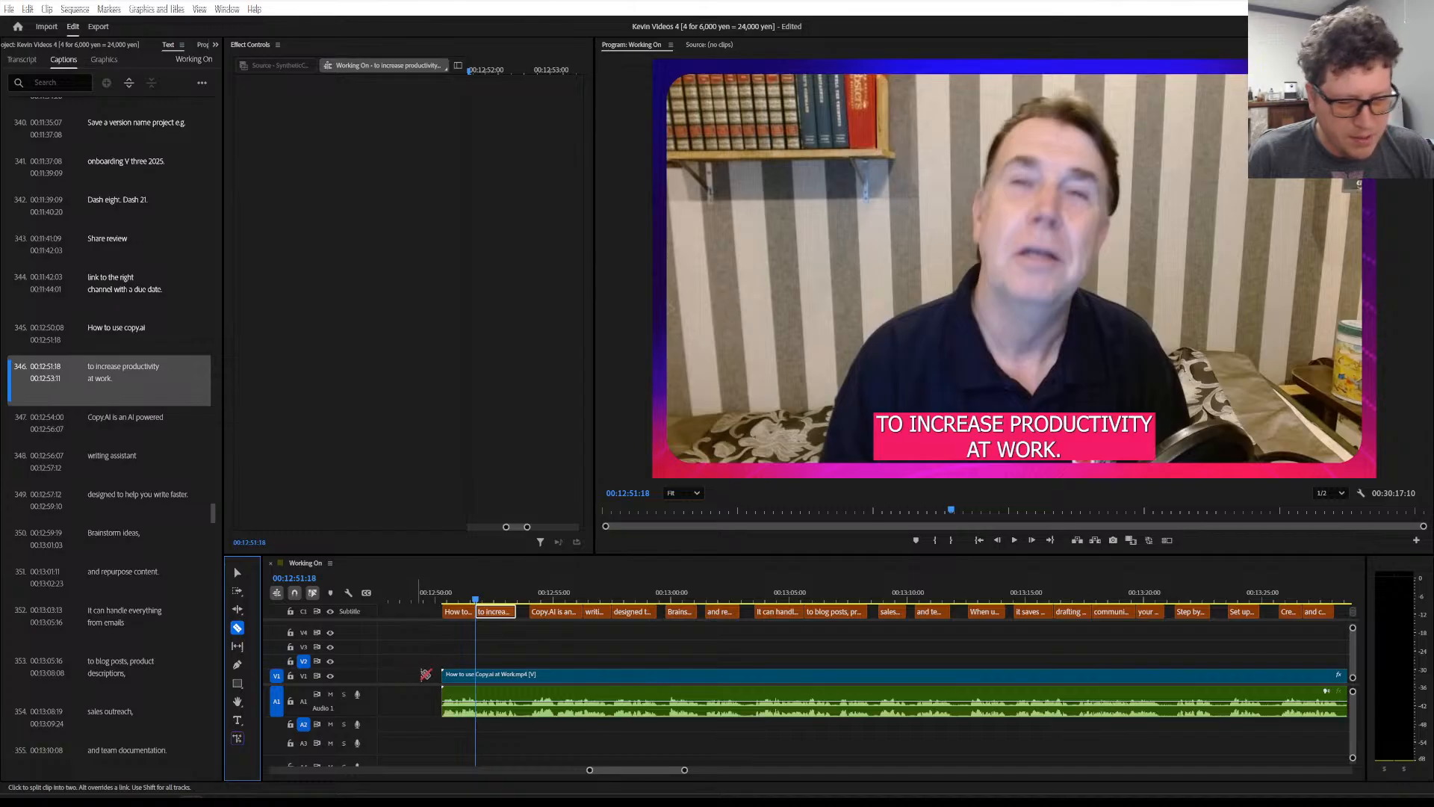
pyautogui.click(531, 675)
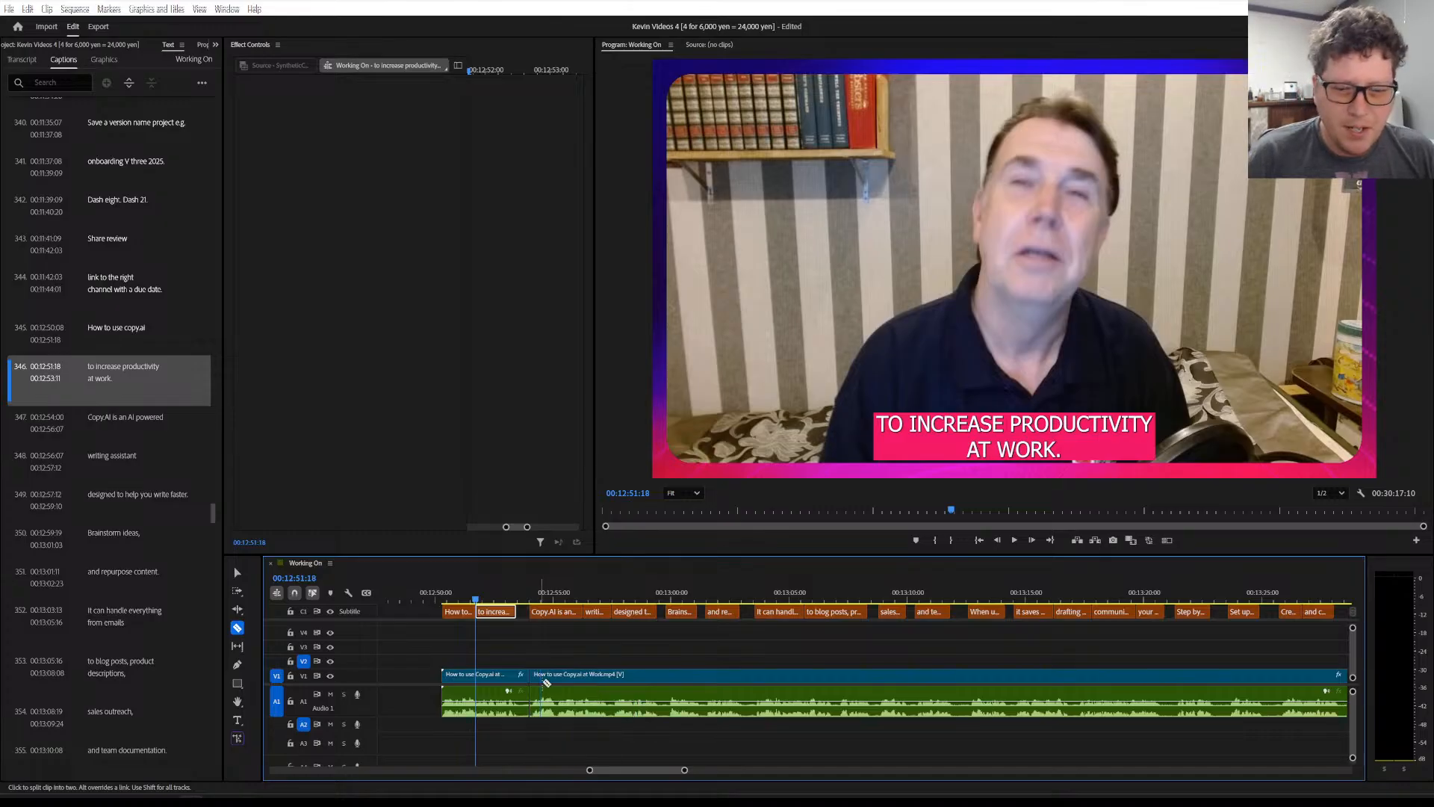
# Play on from 00:12:53:21 and split the Copy.ai clip with the Razor tool where the "It can handle everything from emails" caption begins
pyautogui.scroll(-2, 572, 676)
pyautogui.scroll(-2, 572, 676)
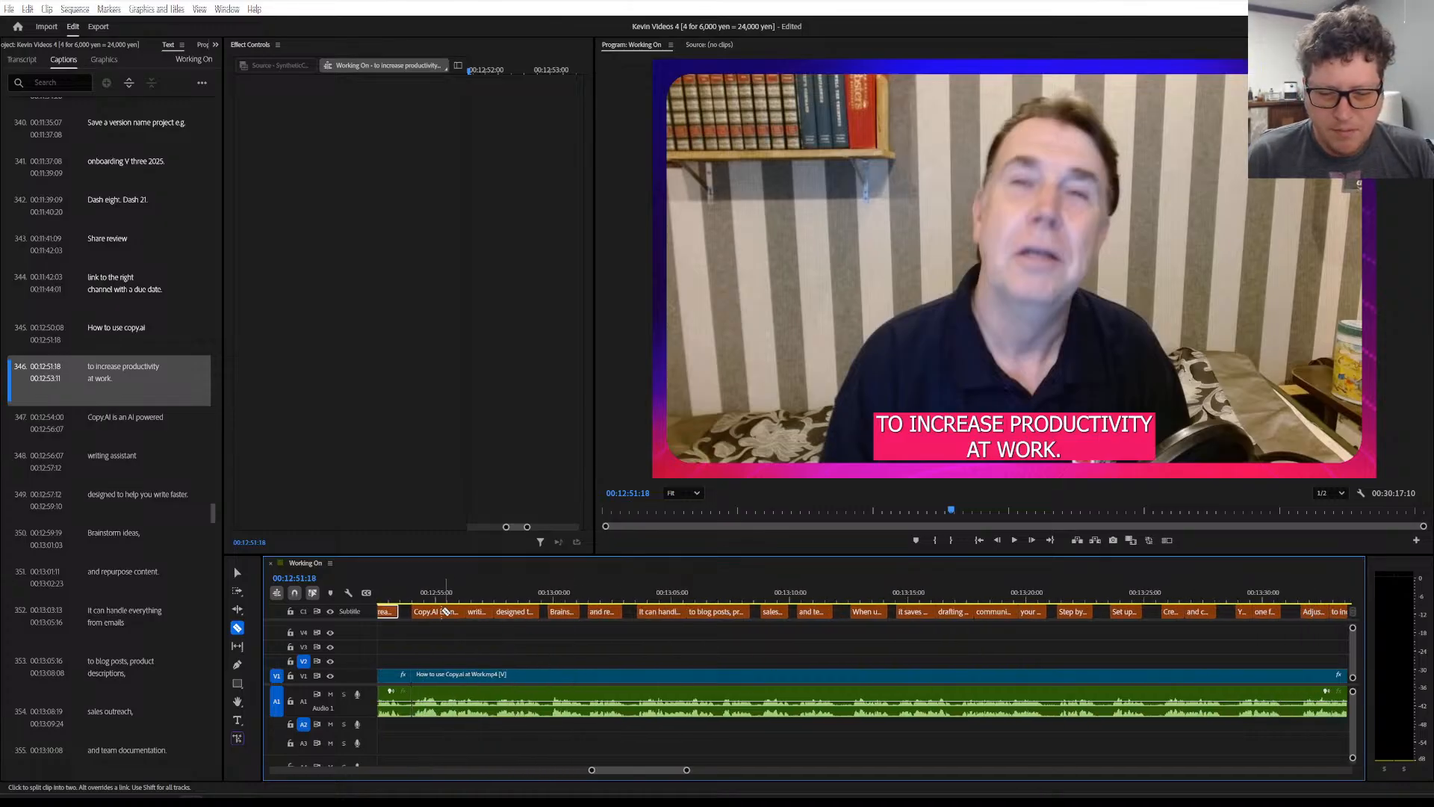
pyautogui.click(409, 592)
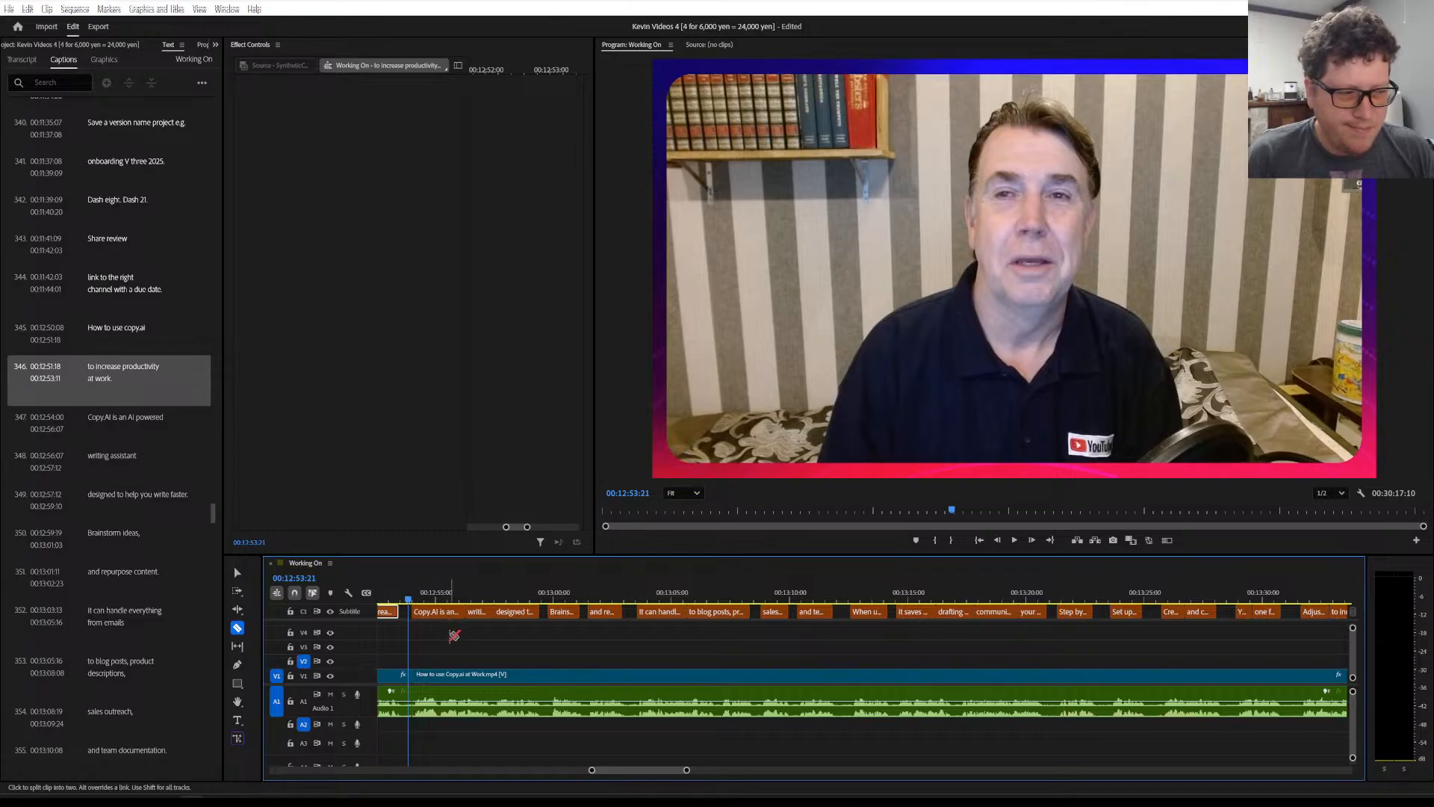
pyautogui.press('-')
pyautogui.press('-')
pyautogui.press('-')
pyautogui.press('-')
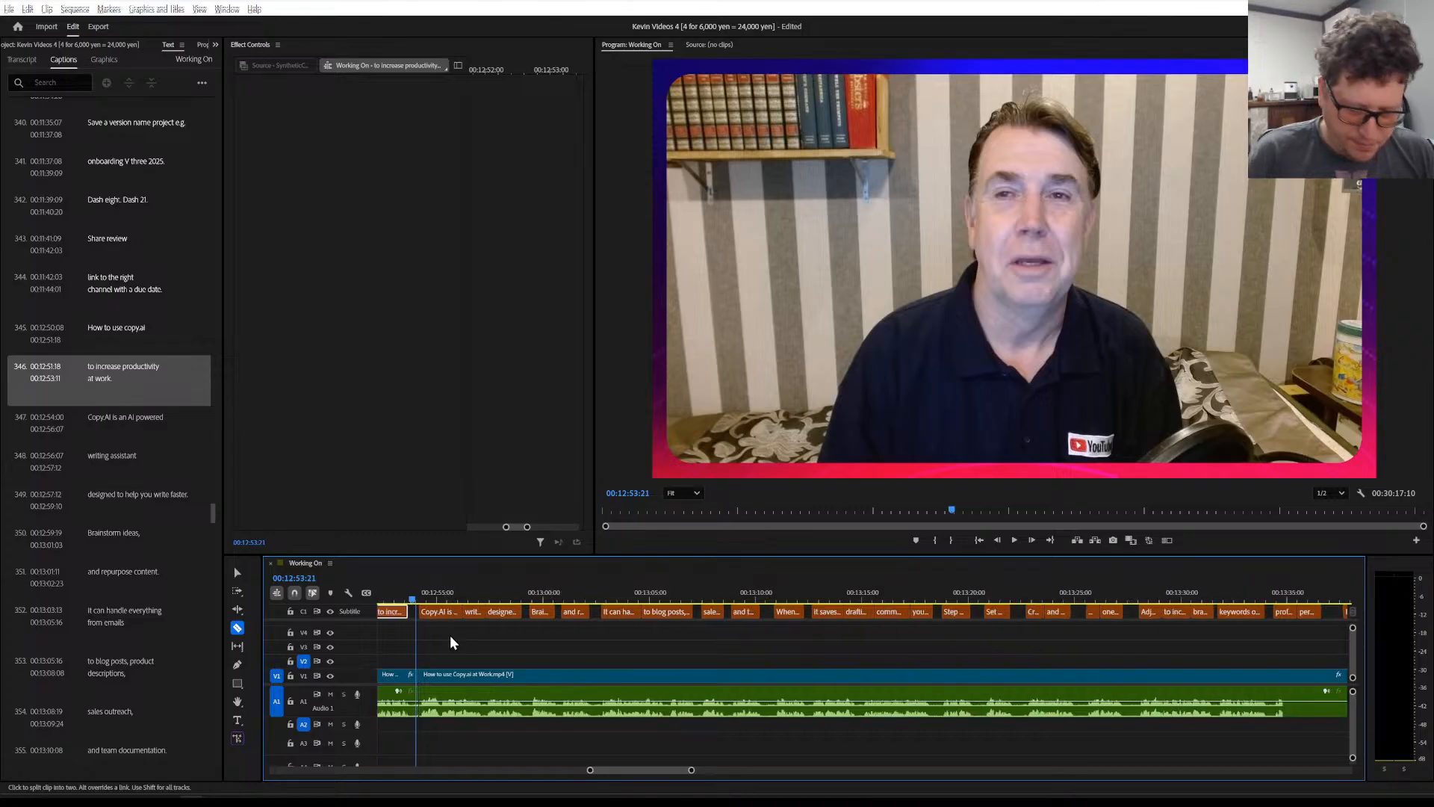
pyautogui.scroll(-2, 451, 637)
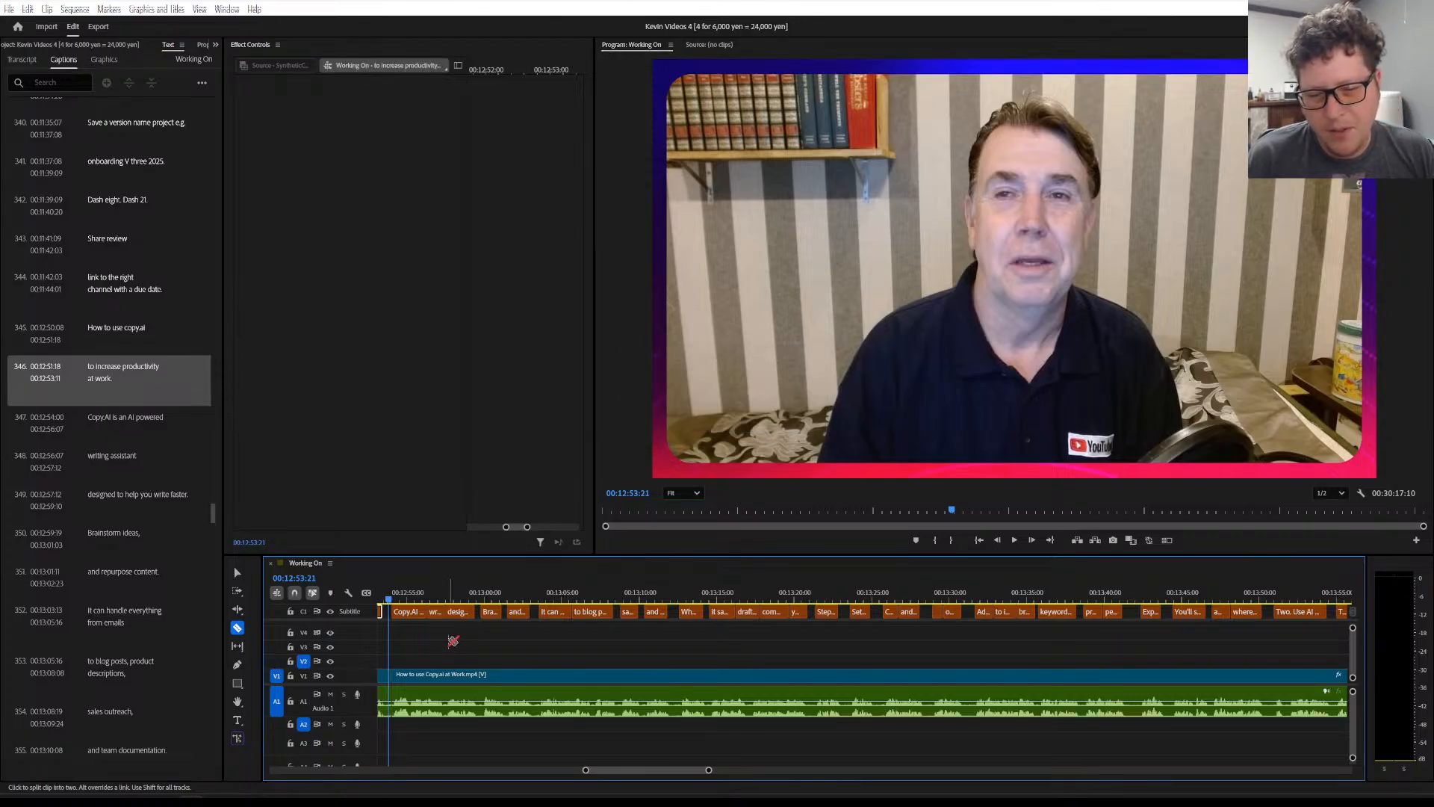
pyautogui.press('space')
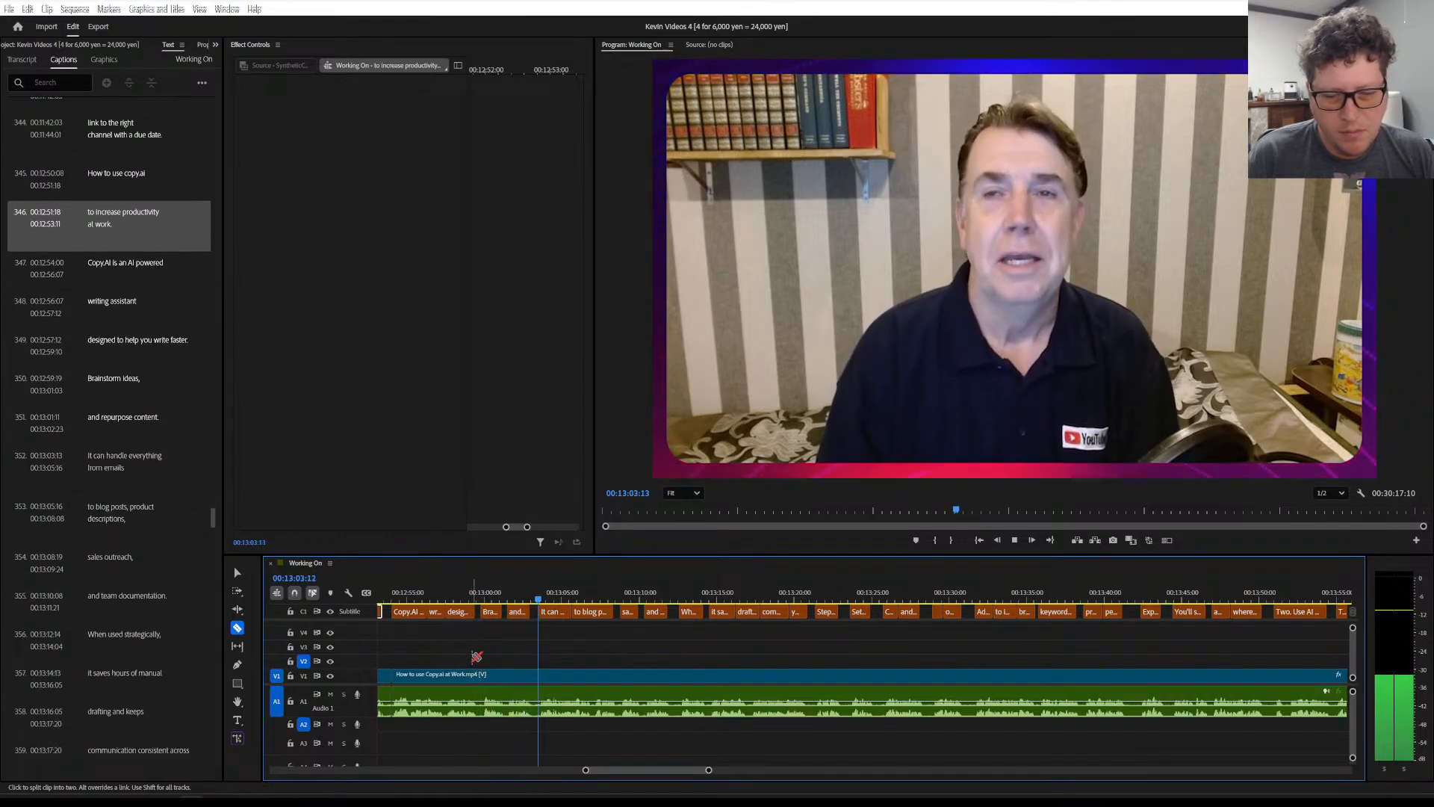
pyautogui.click(530, 674)
# Split the Copy.ai clip with the Razor tool where the "When used strategically," caption begins, and save the project
pyautogui.scroll(-4, 520, 669)
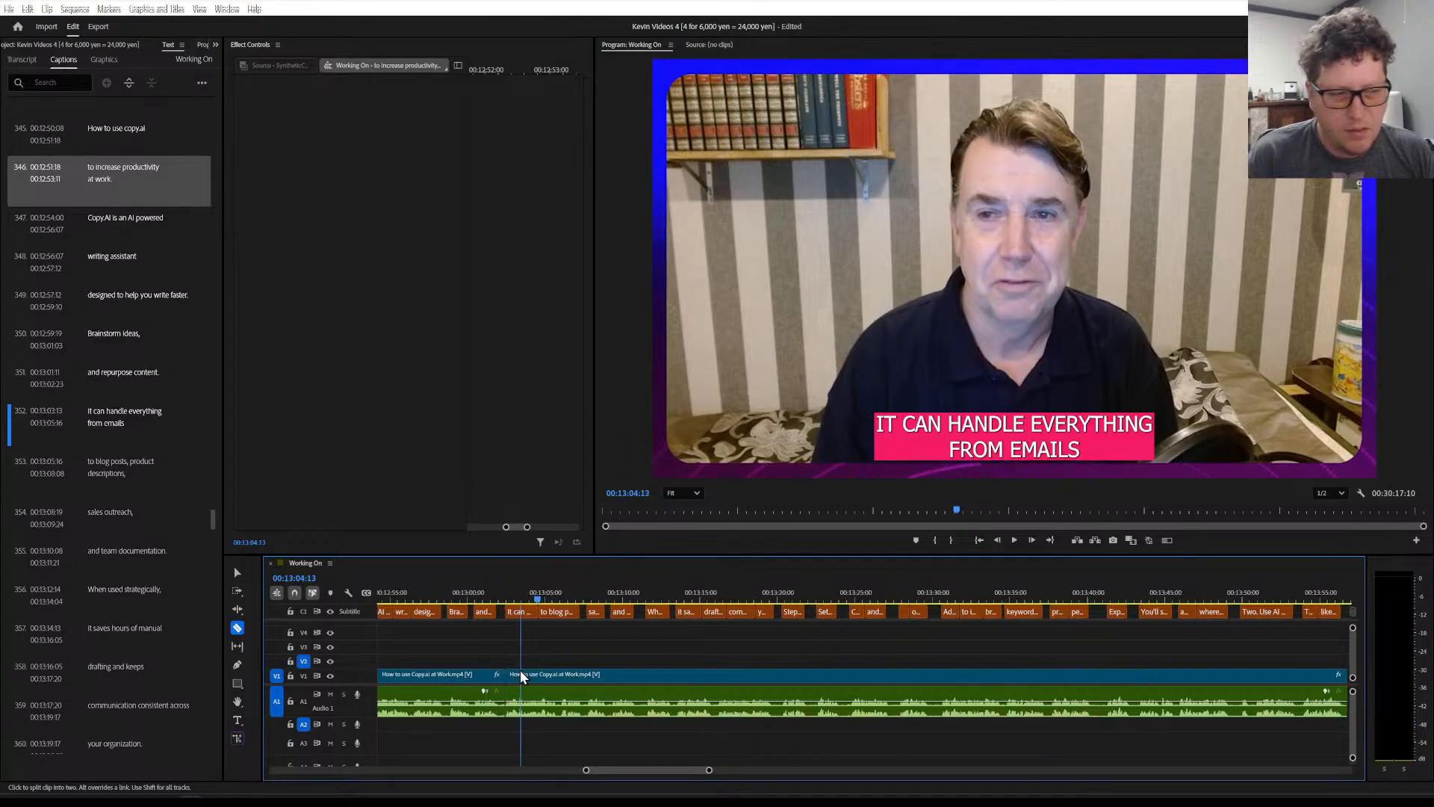
pyautogui.press('space')
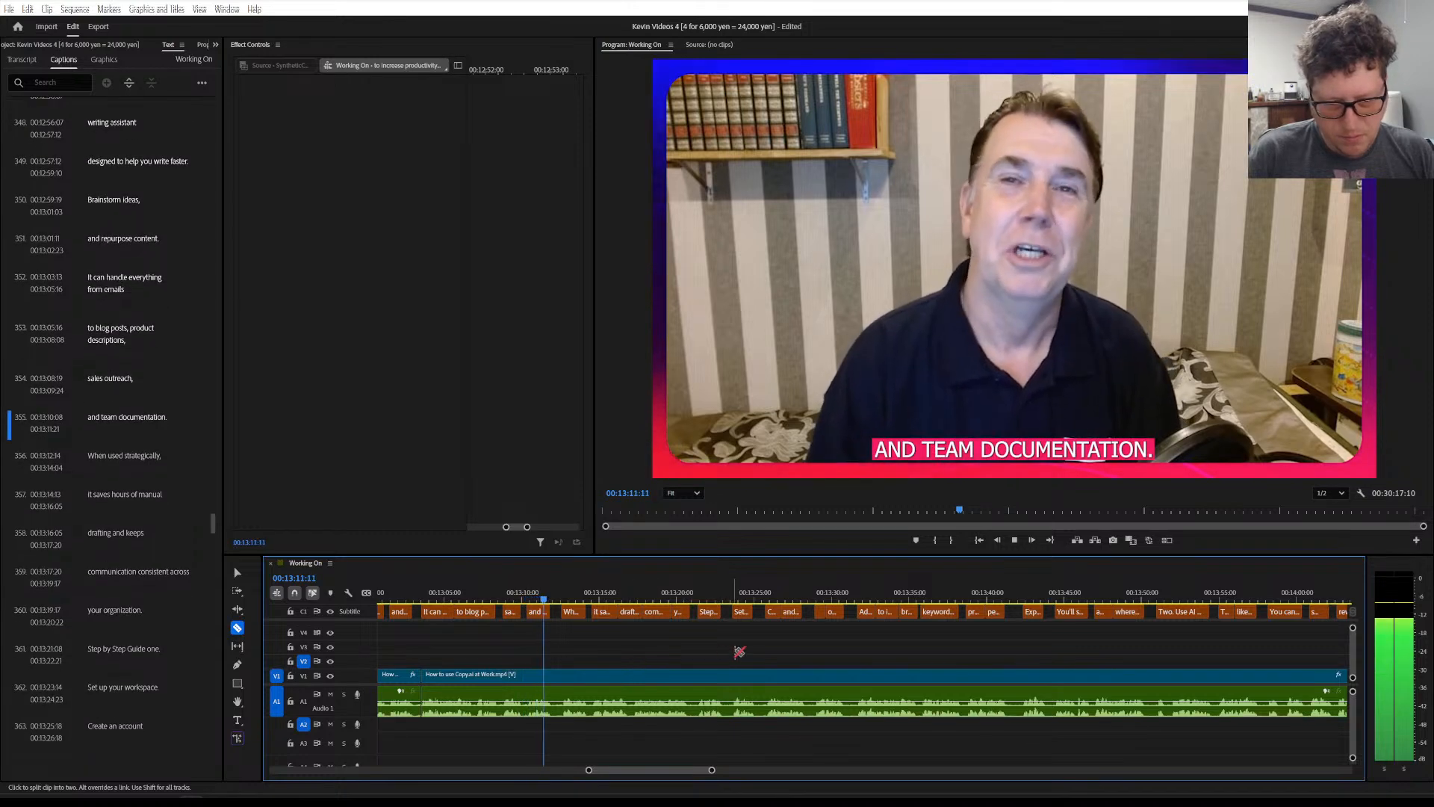
pyautogui.press('space')
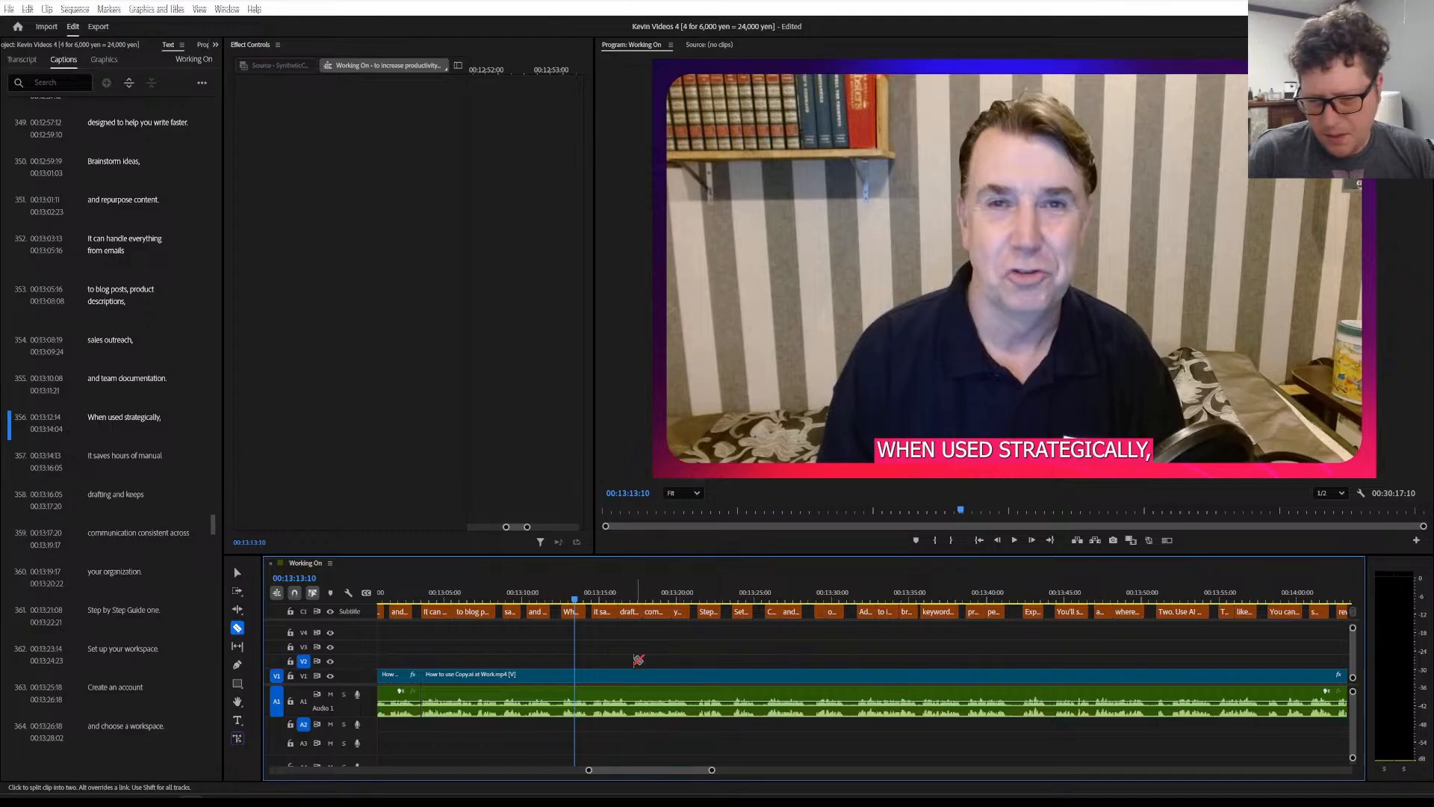
pyautogui.click(563, 676)
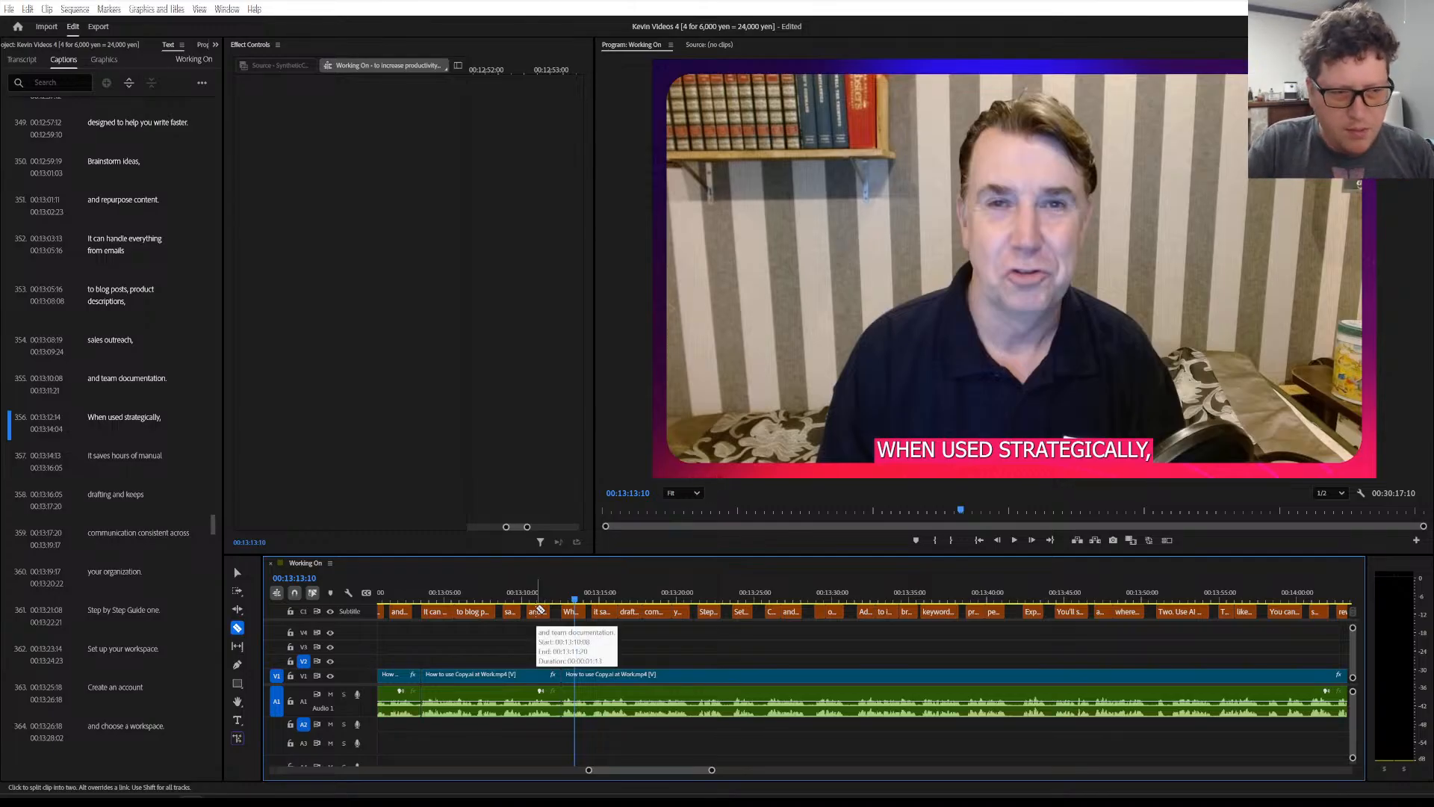
pyautogui.scroll(-3, 541, 680)
pyautogui.click(541, 680)
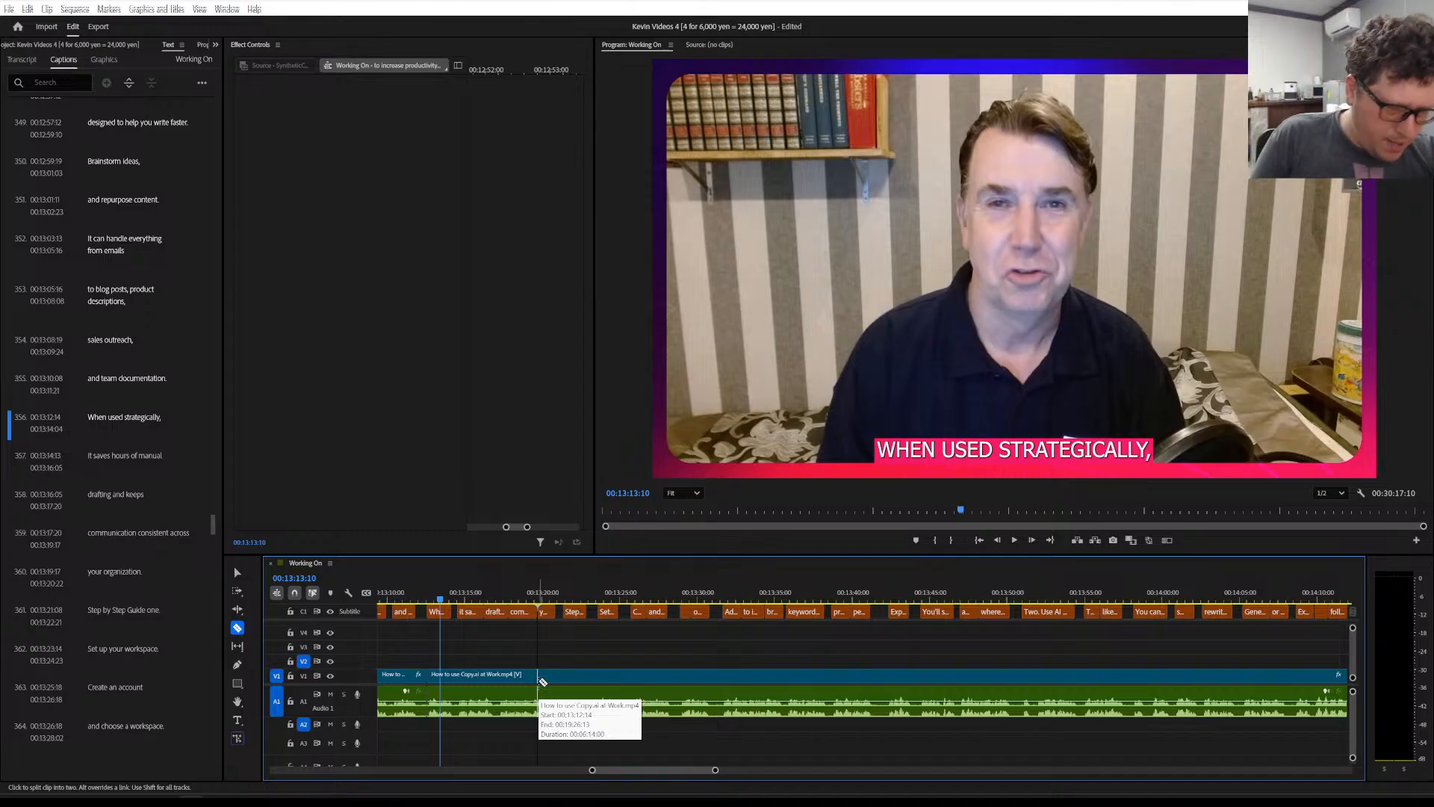
pyautogui.hotkey('ctrl', 's')
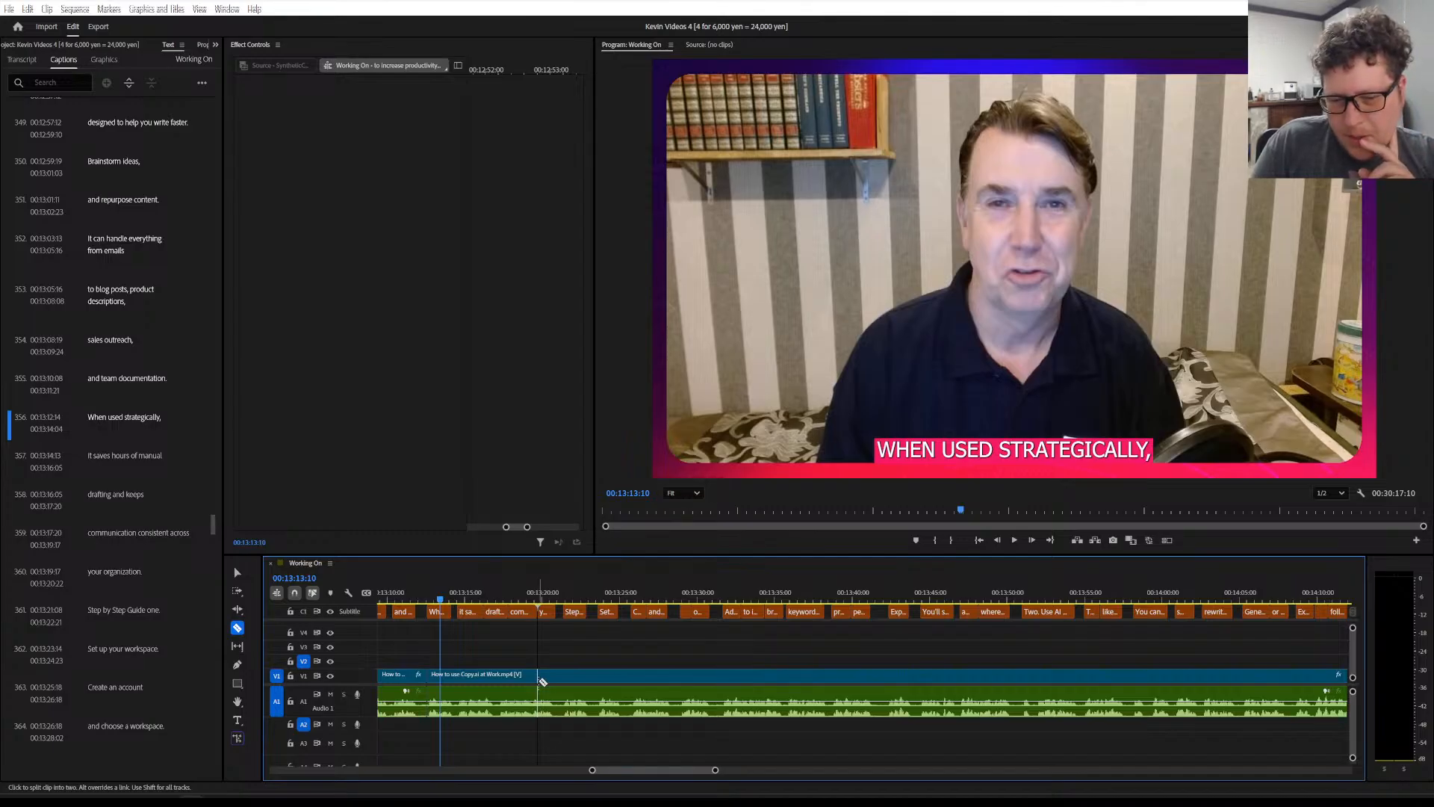
# Split the Copy.ai clip with the Razor tool where the "Step by Step Guide one." caption begins, and save the project
pyautogui.press('space')
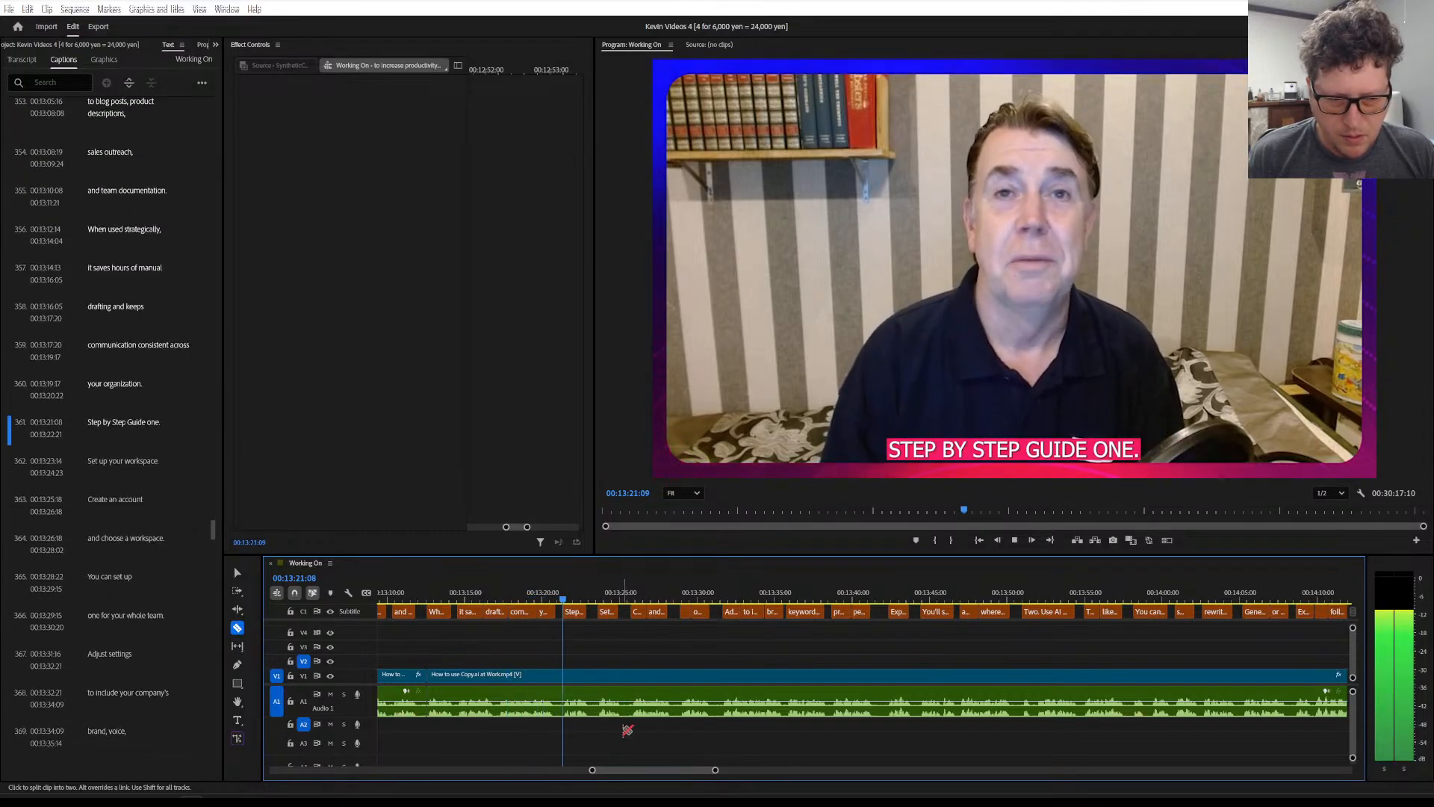
pyautogui.press('space')
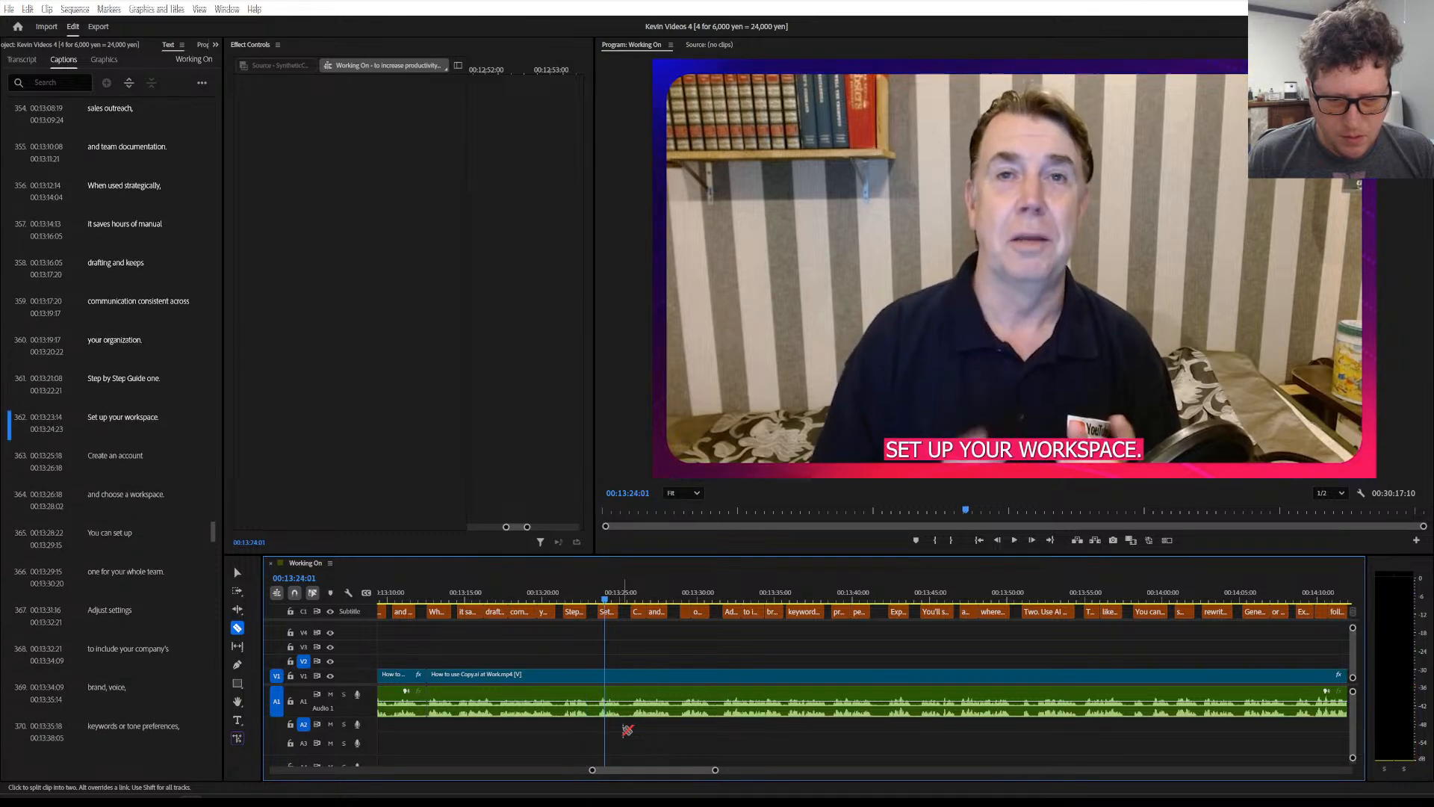
pyautogui.click(564, 699)
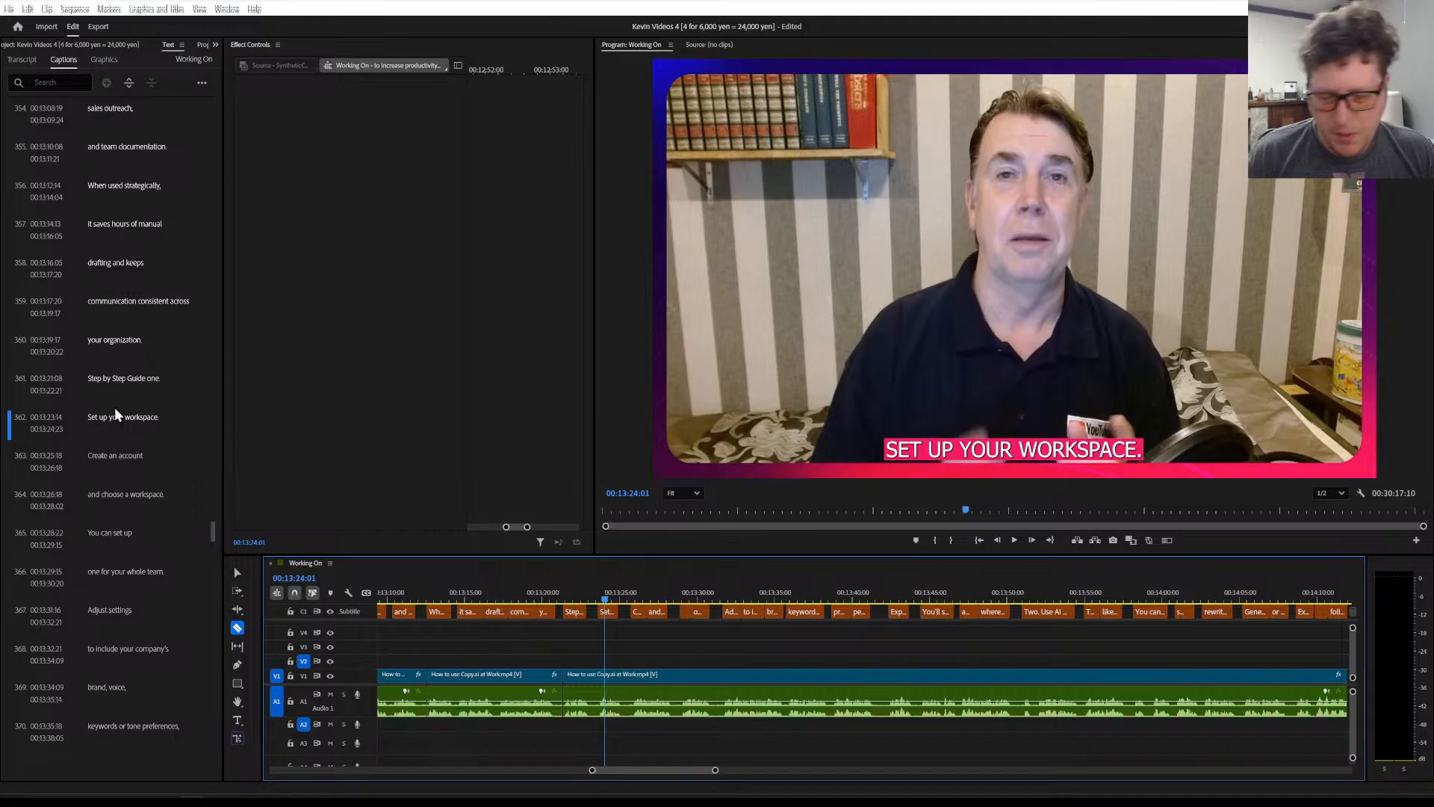
pyautogui.hscroll(3, 625, 683)
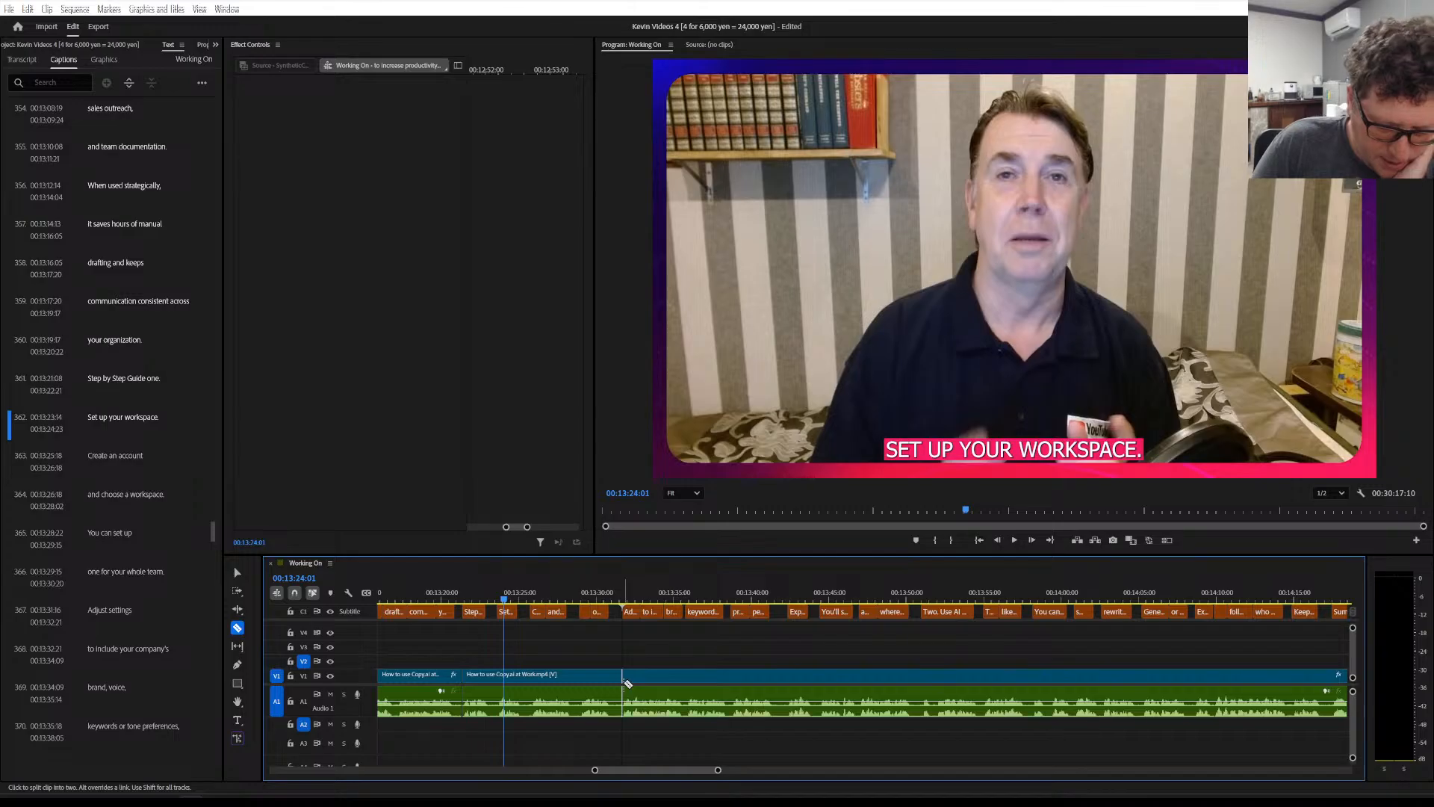
pyautogui.hotkey('ctrl', 's')
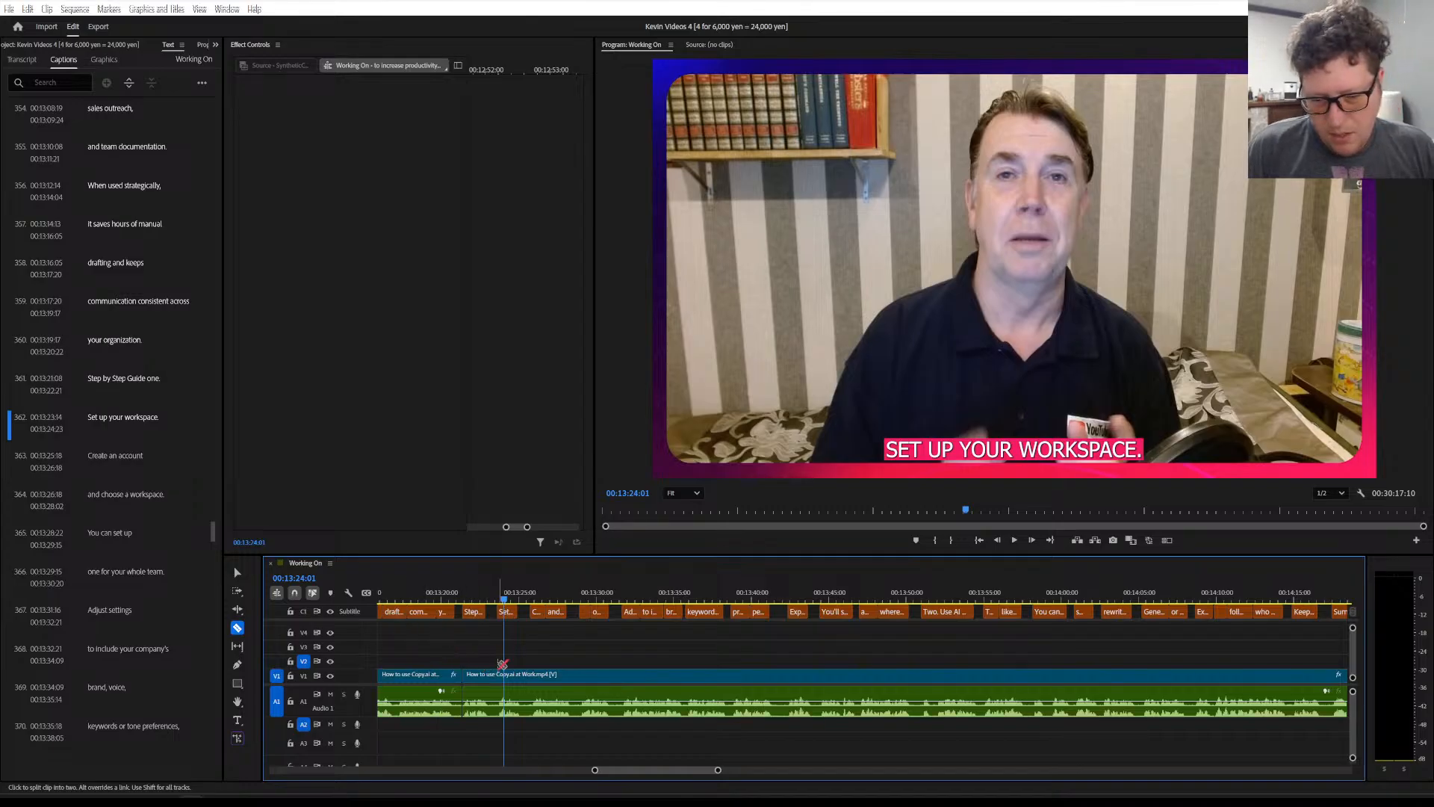
# Replay the section from "Step by Step Guide one." through "Create an account" to check its captions and pauses
pyautogui.scroll(2, 499, 669)
pyautogui.scroll(2, 499, 665)
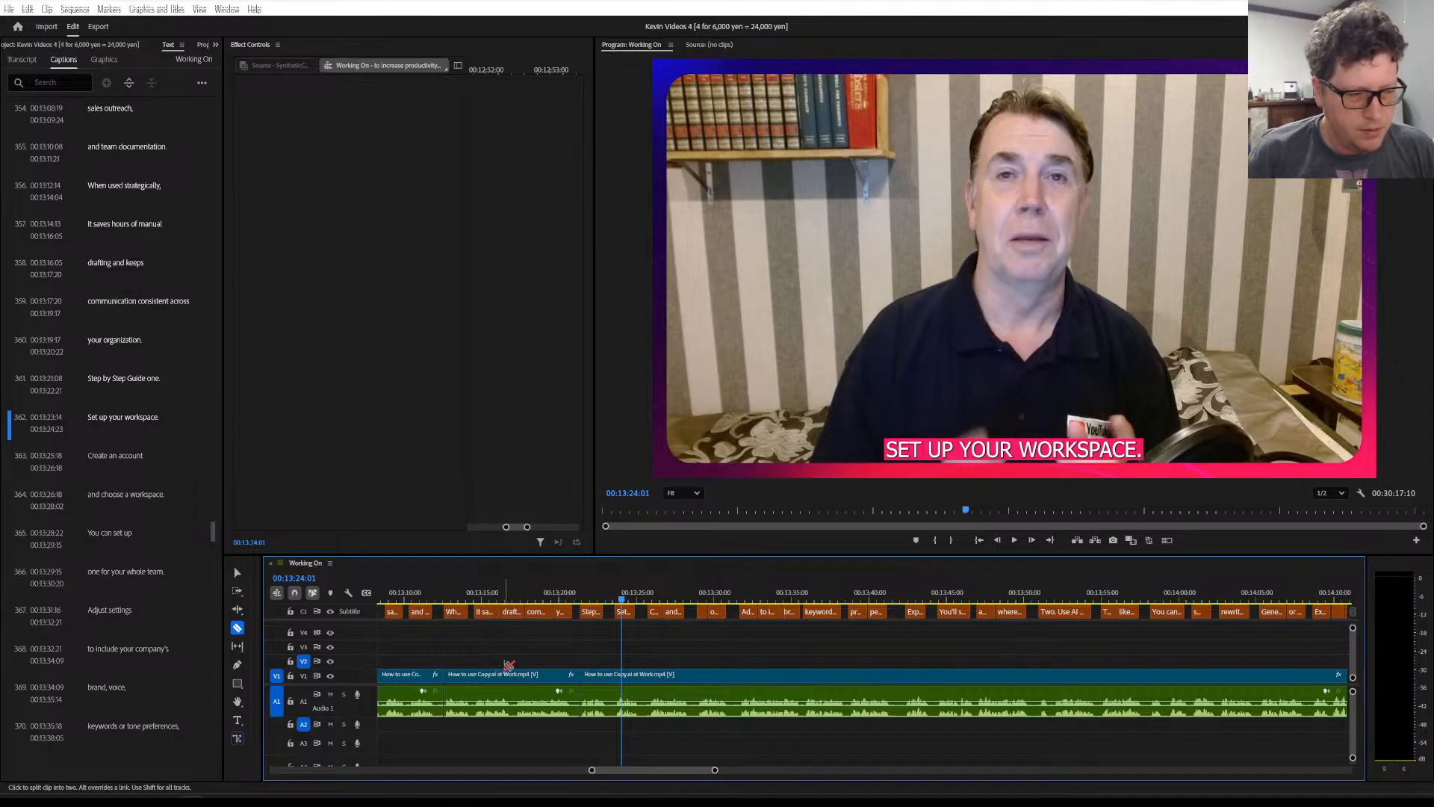
pyautogui.scroll(-2, 504, 665)
pyautogui.click(493, 599)
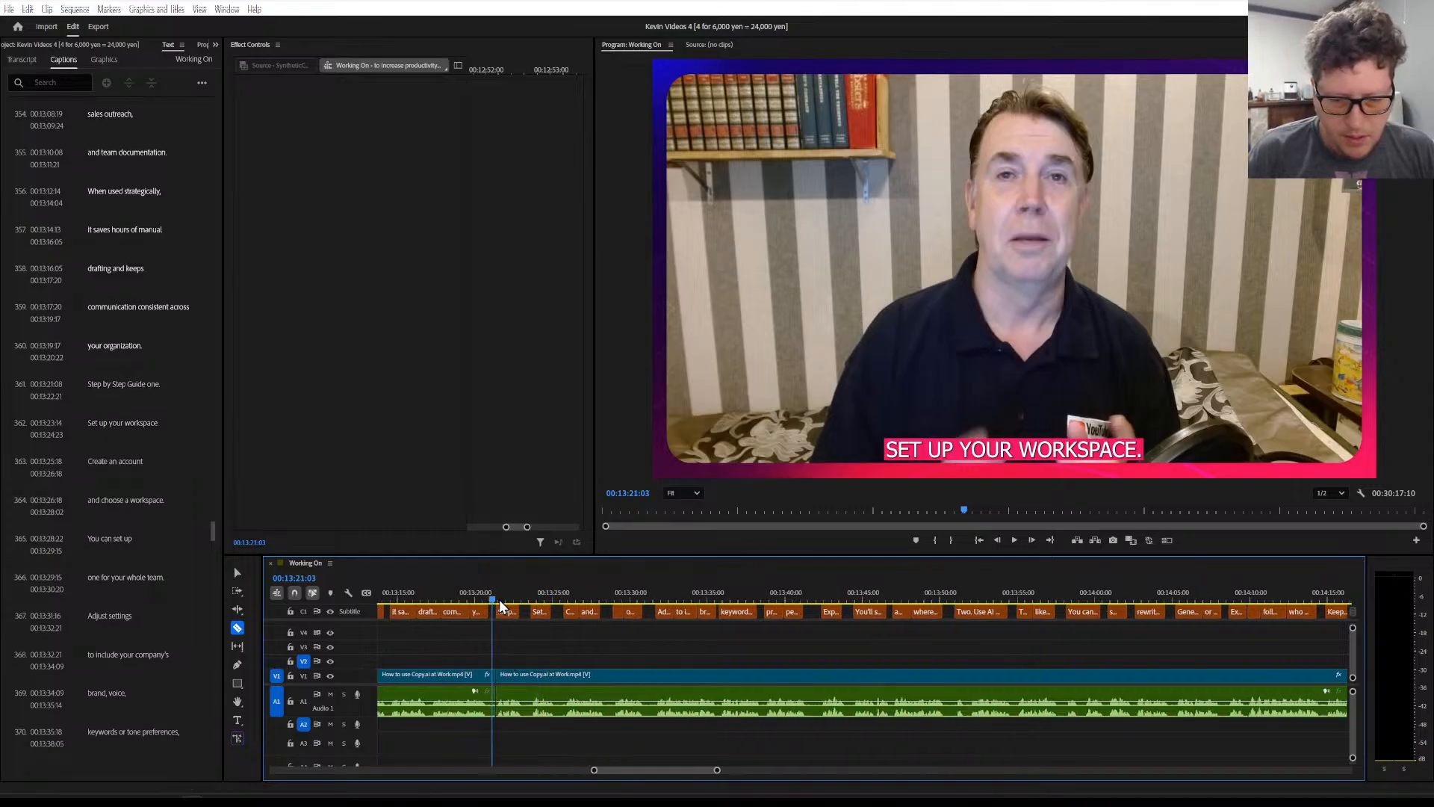
pyautogui.press('space')
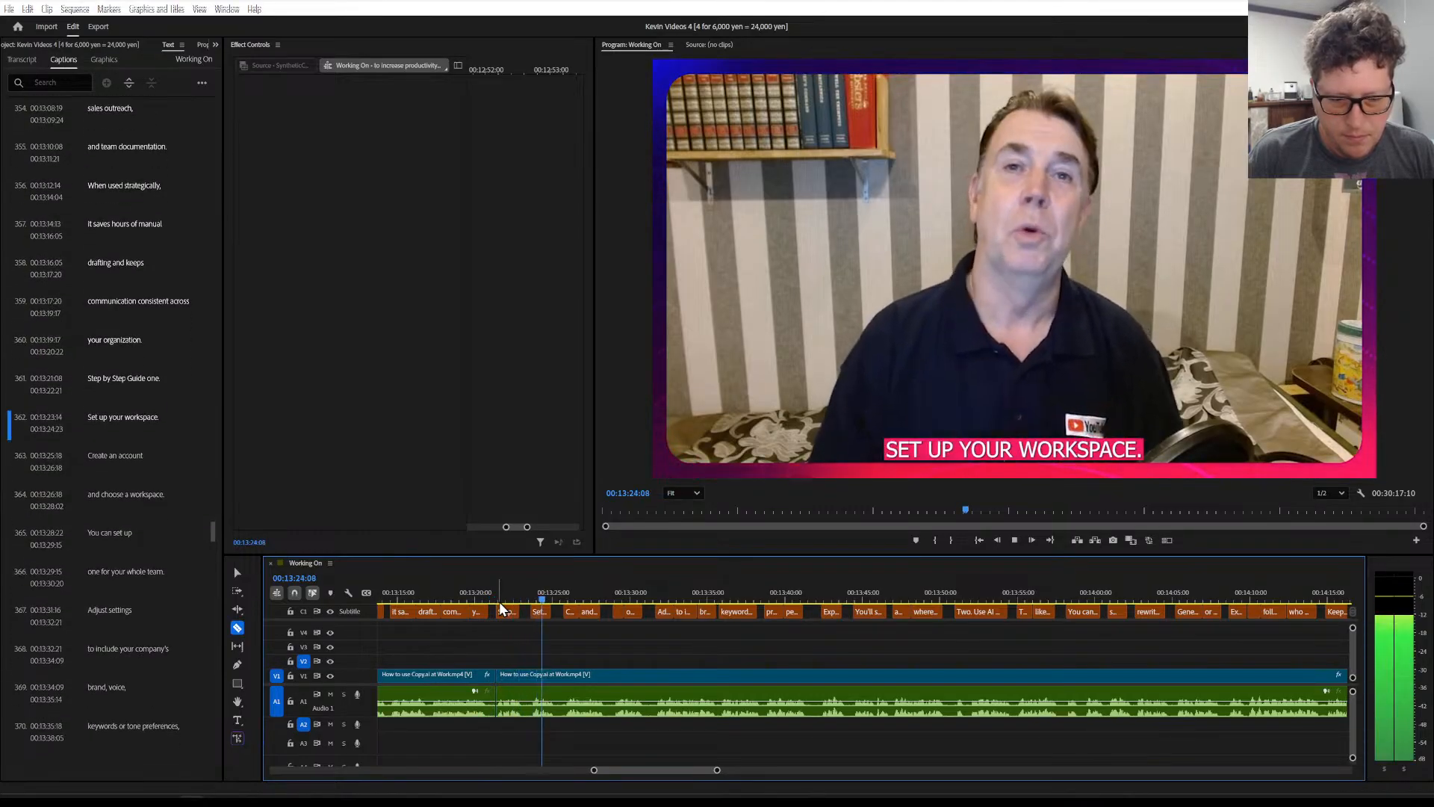
pyautogui.press('space')
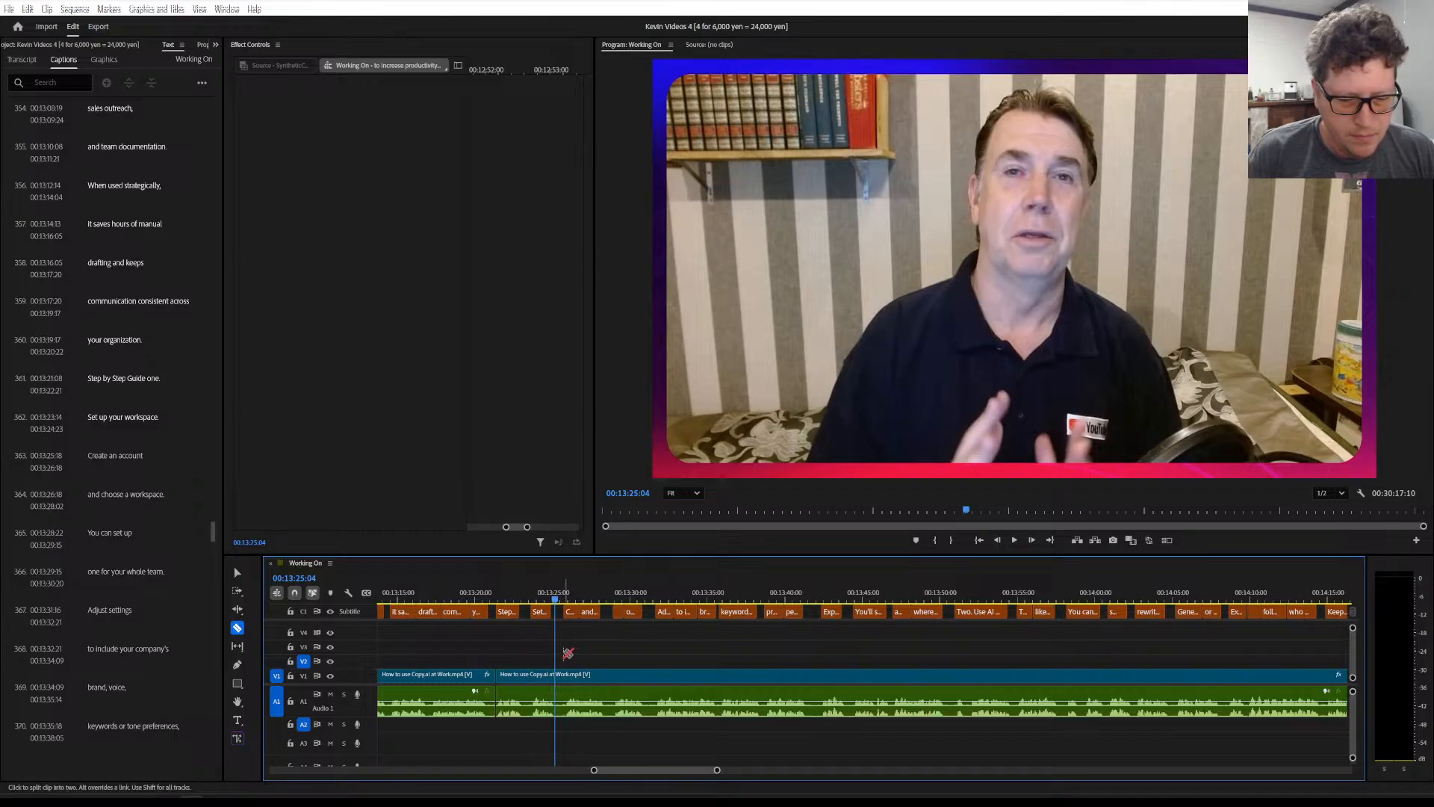
pyautogui.press('space')
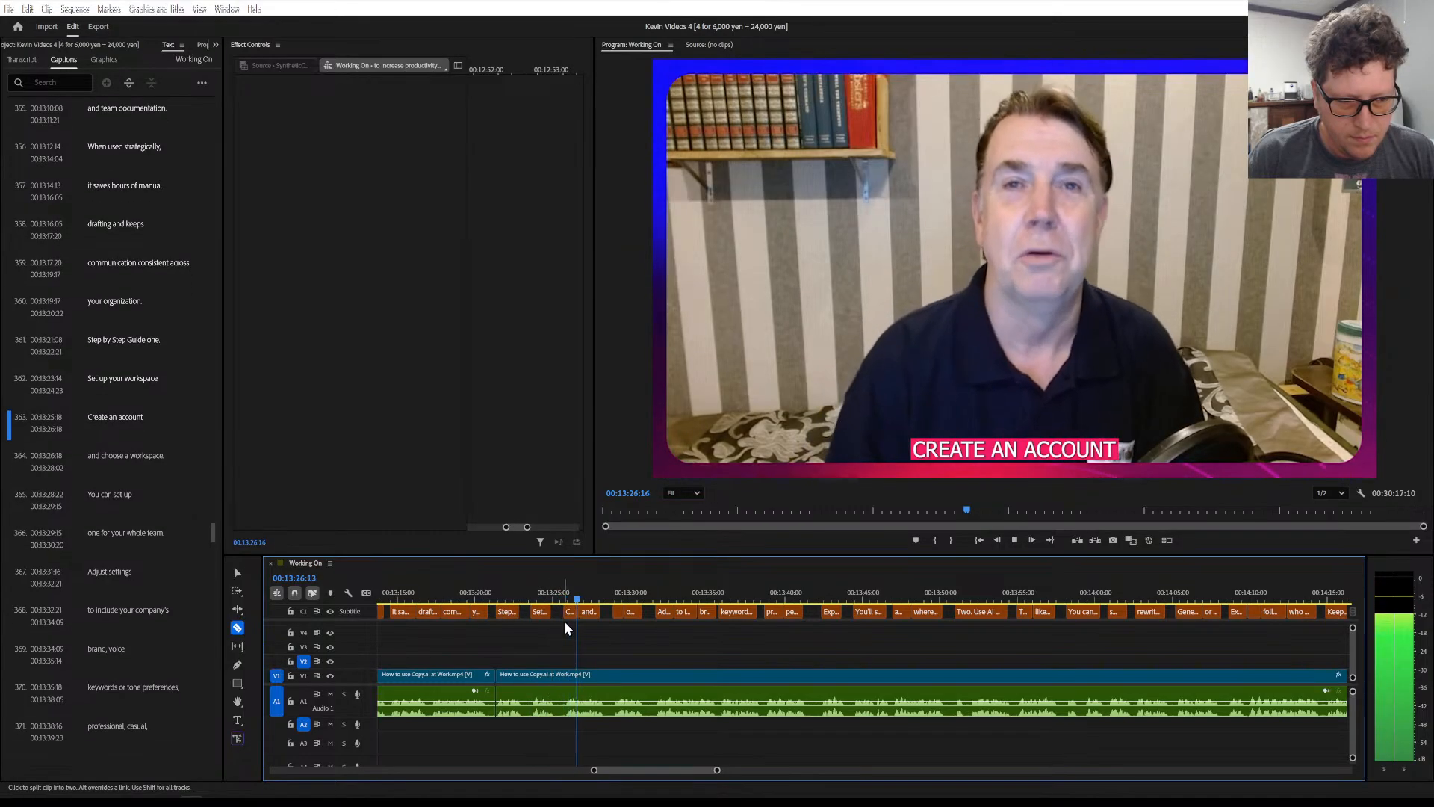
pyautogui.click(547, 590)
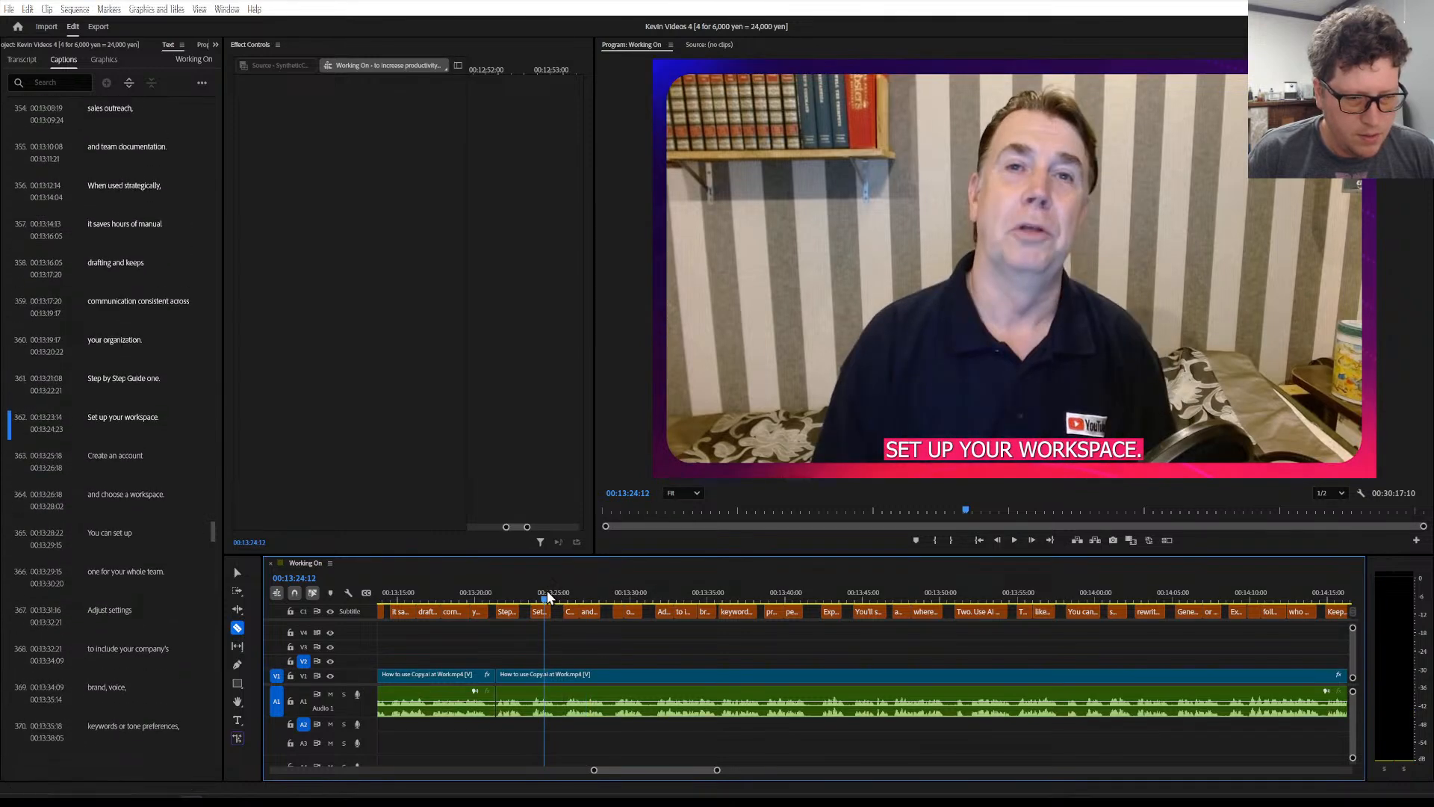
pyautogui.click(499, 590)
pyautogui.press('space')
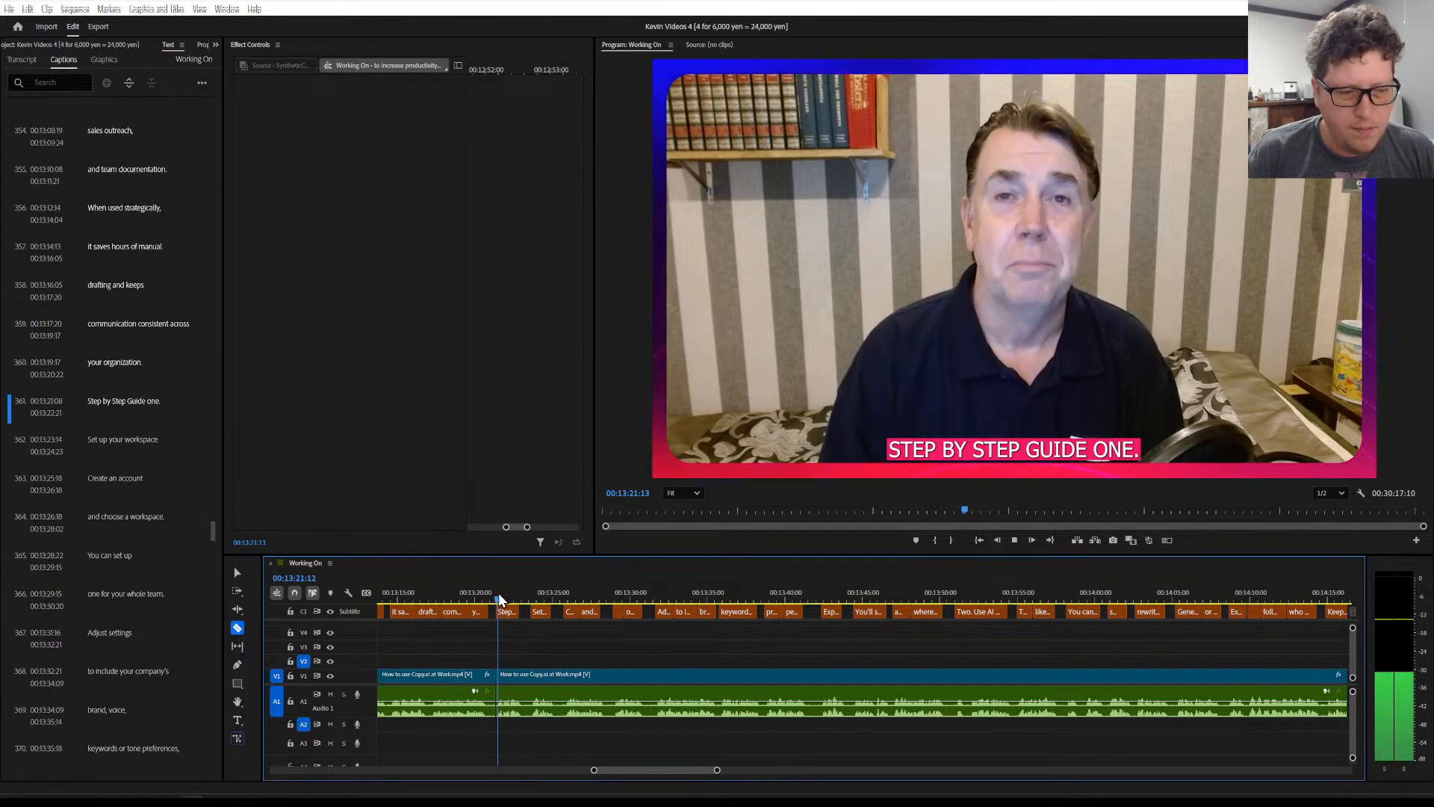
pyautogui.press('space')
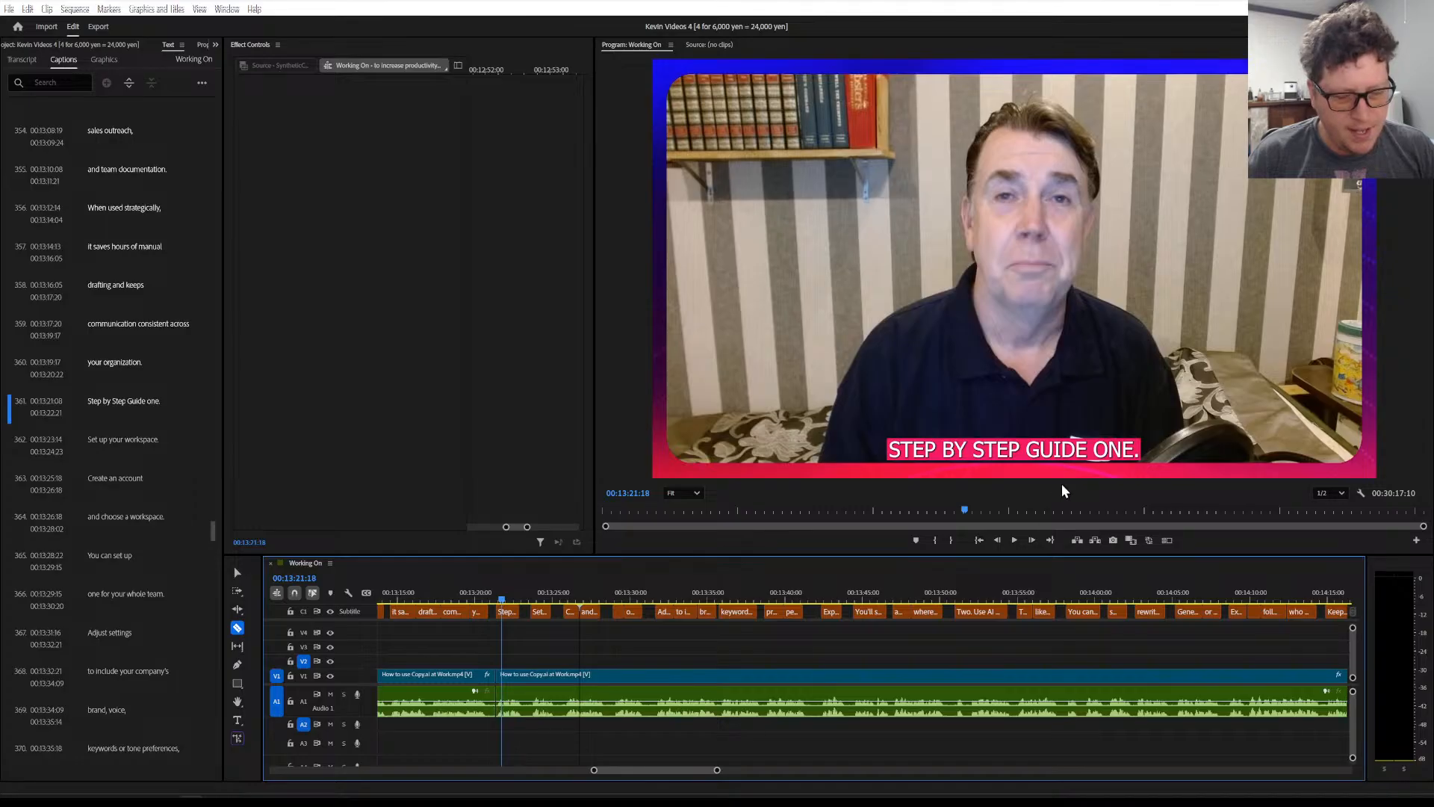
# Split the Copy.ai clip with the Razor tool where the "Create an account" caption begins
pyautogui.scroll(-1, 514, 638)
pyautogui.scroll(-2, 513, 637)
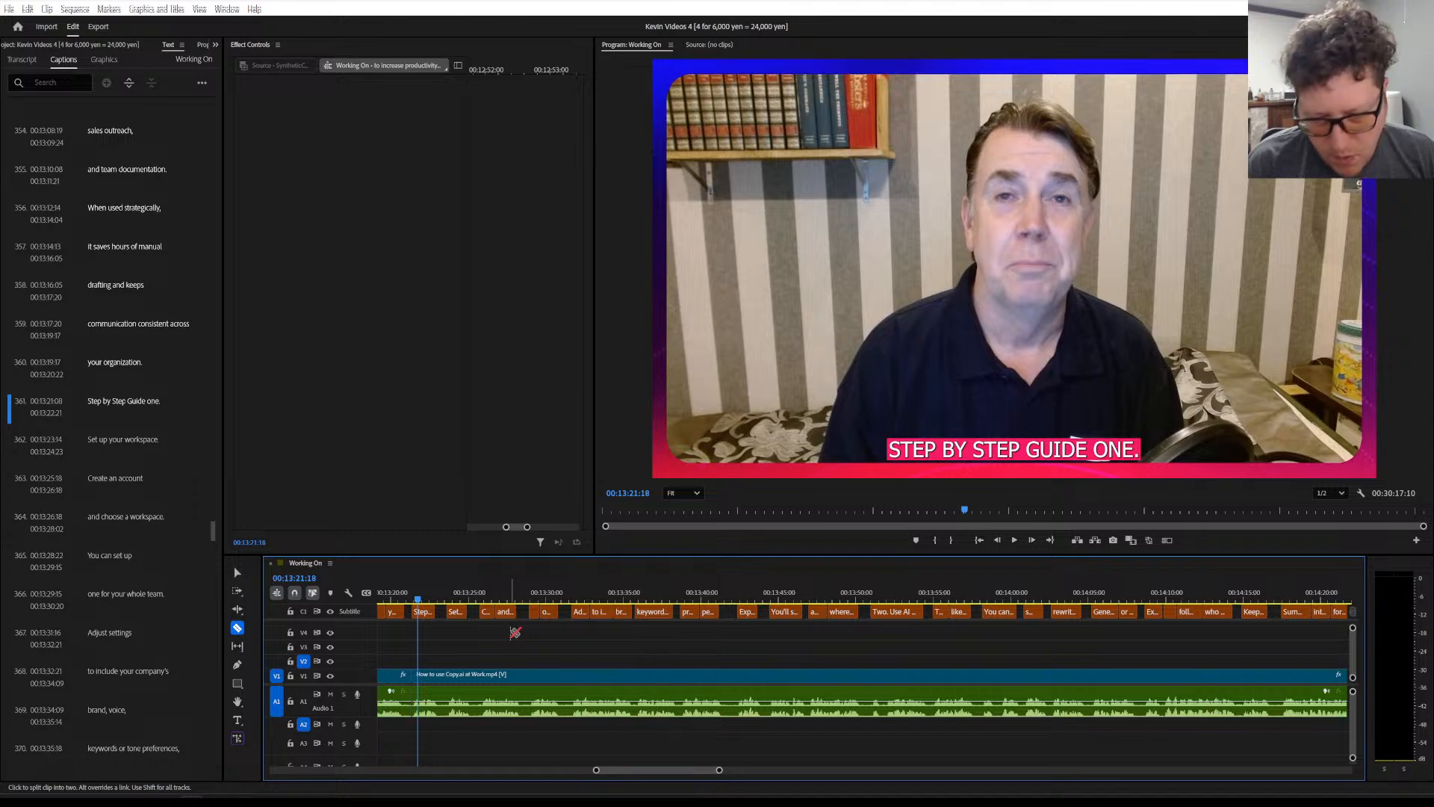
pyautogui.press('space')
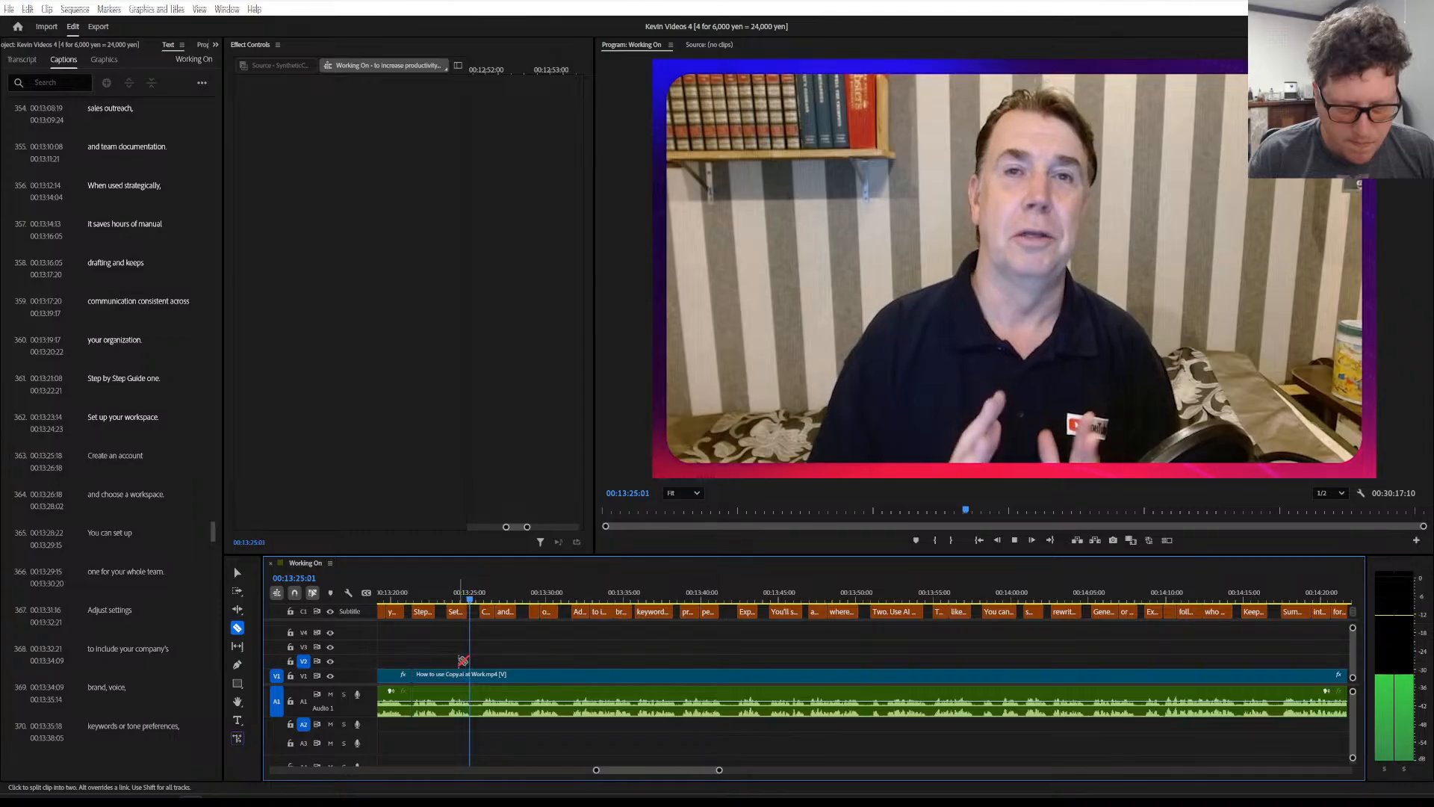
pyautogui.click(474, 593)
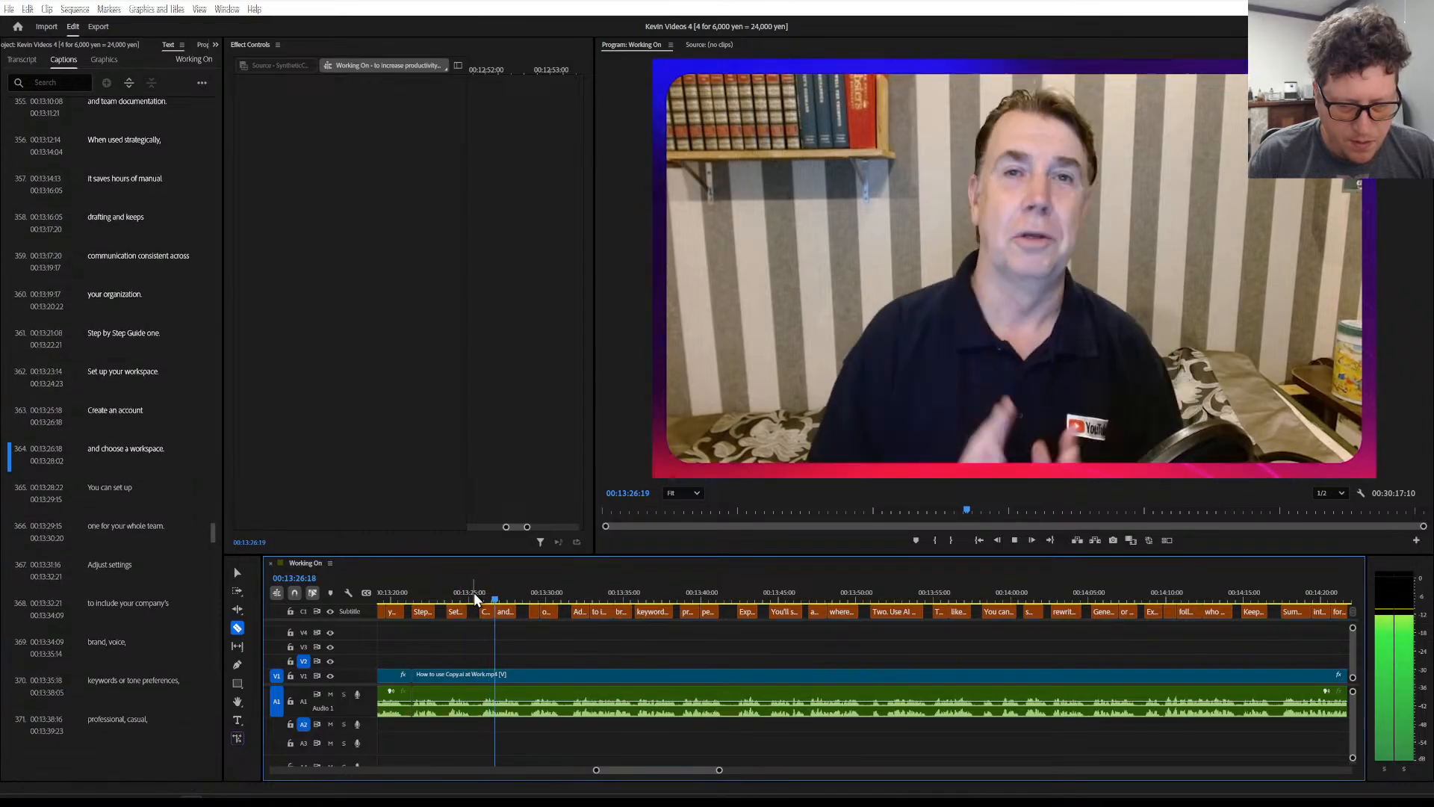
pyautogui.press('space')
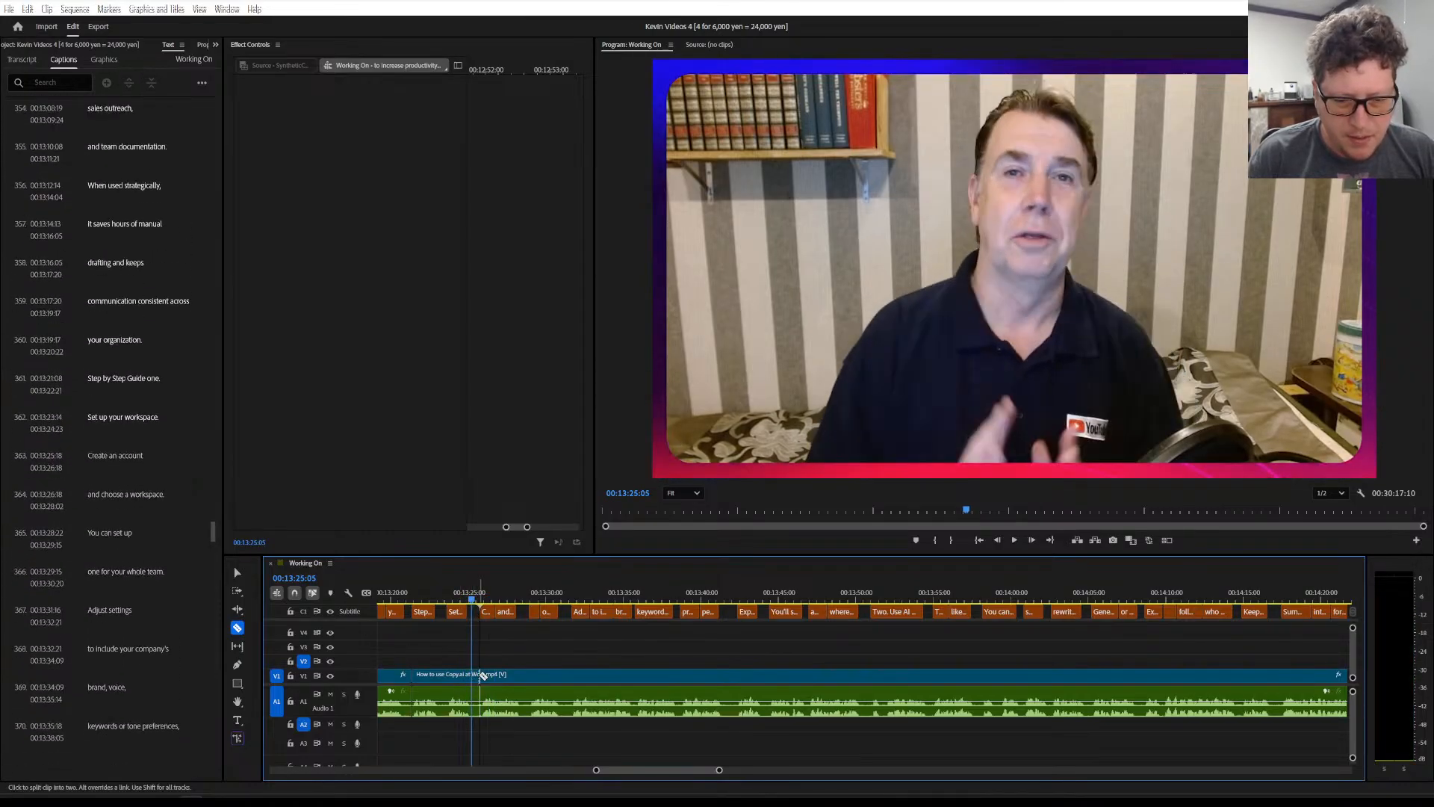
pyautogui.click(482, 675)
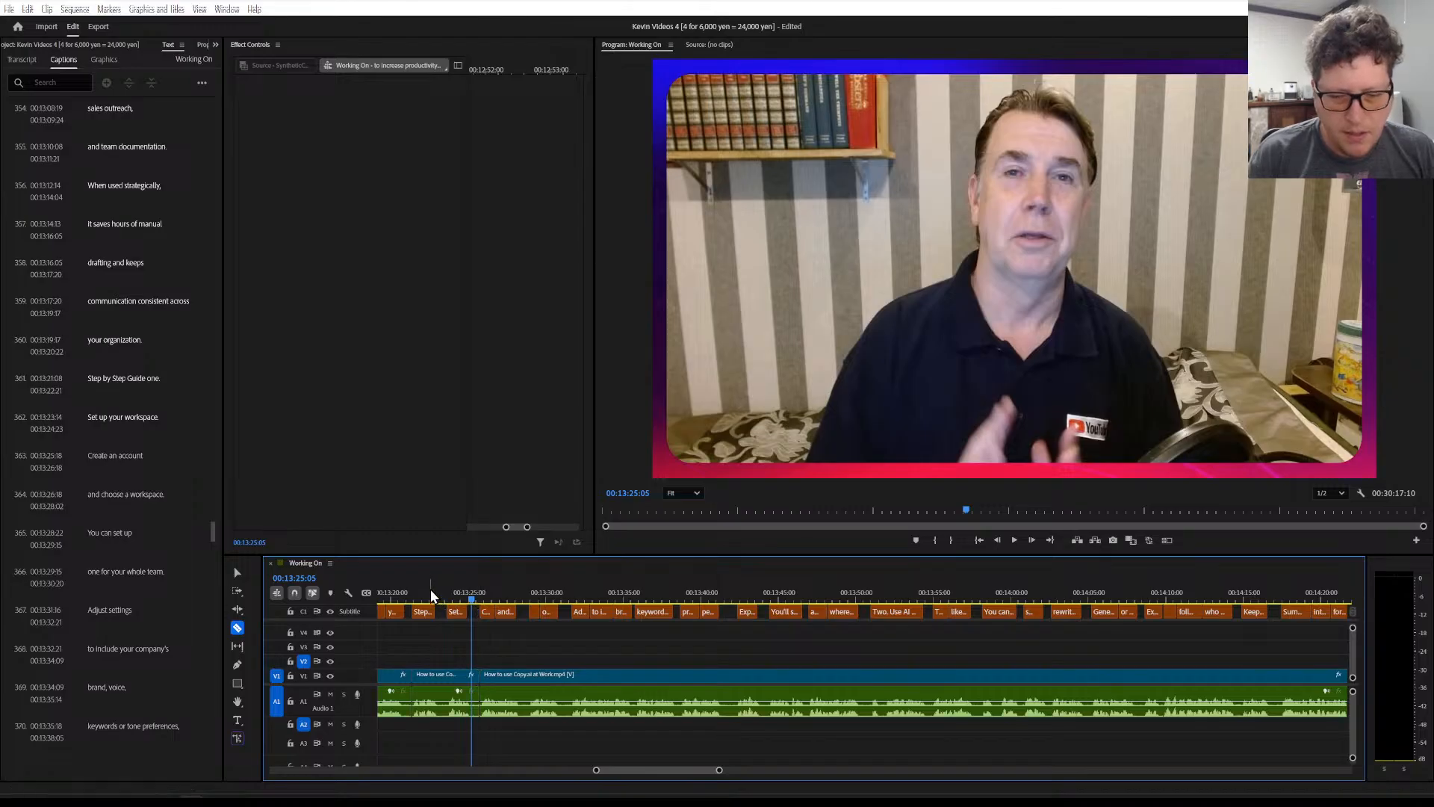
# Play on from "Create an account" and split the Copy.ai clip with the Razor tool where the "Adjust settings" caption begins
pyautogui.click(430, 589)
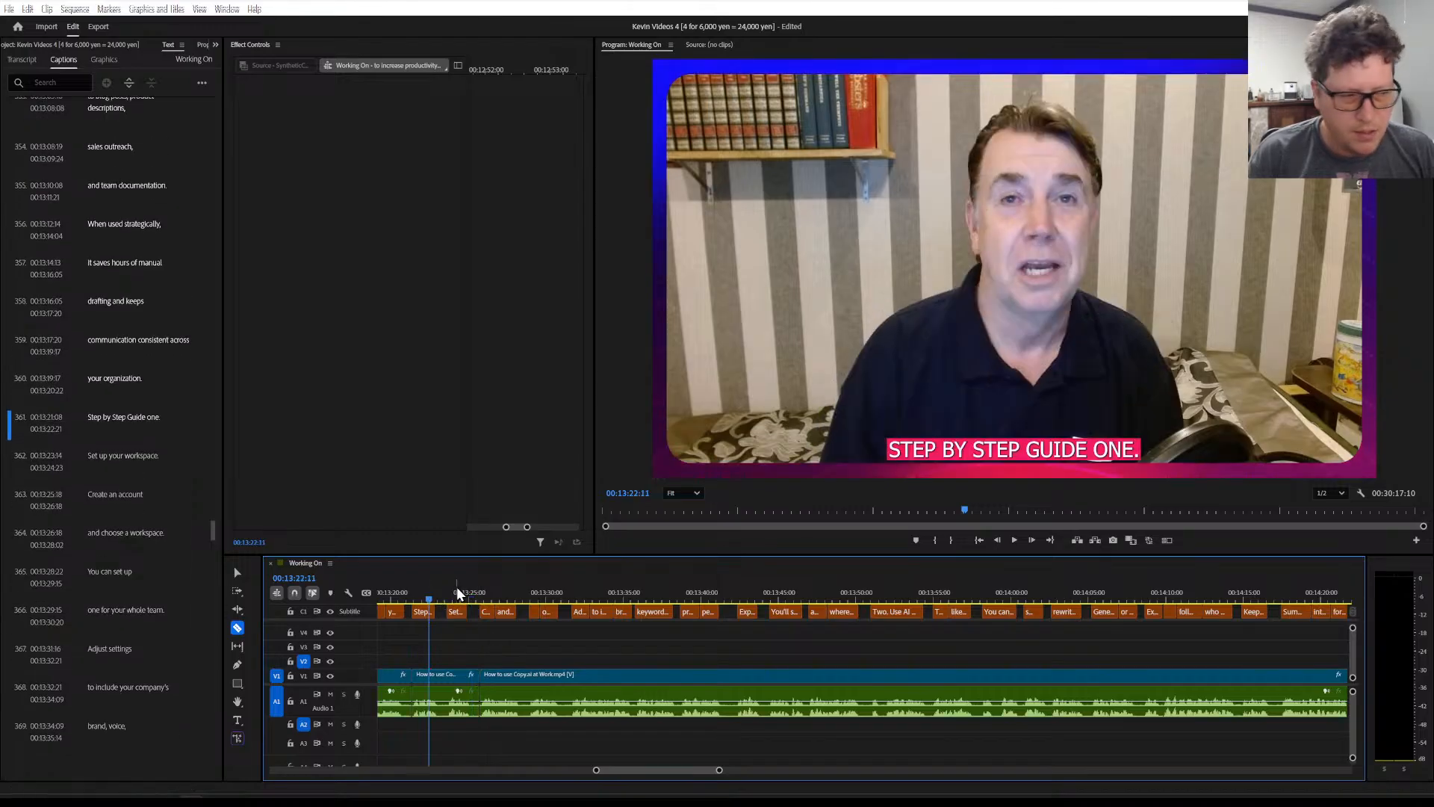
pyautogui.click(455, 585)
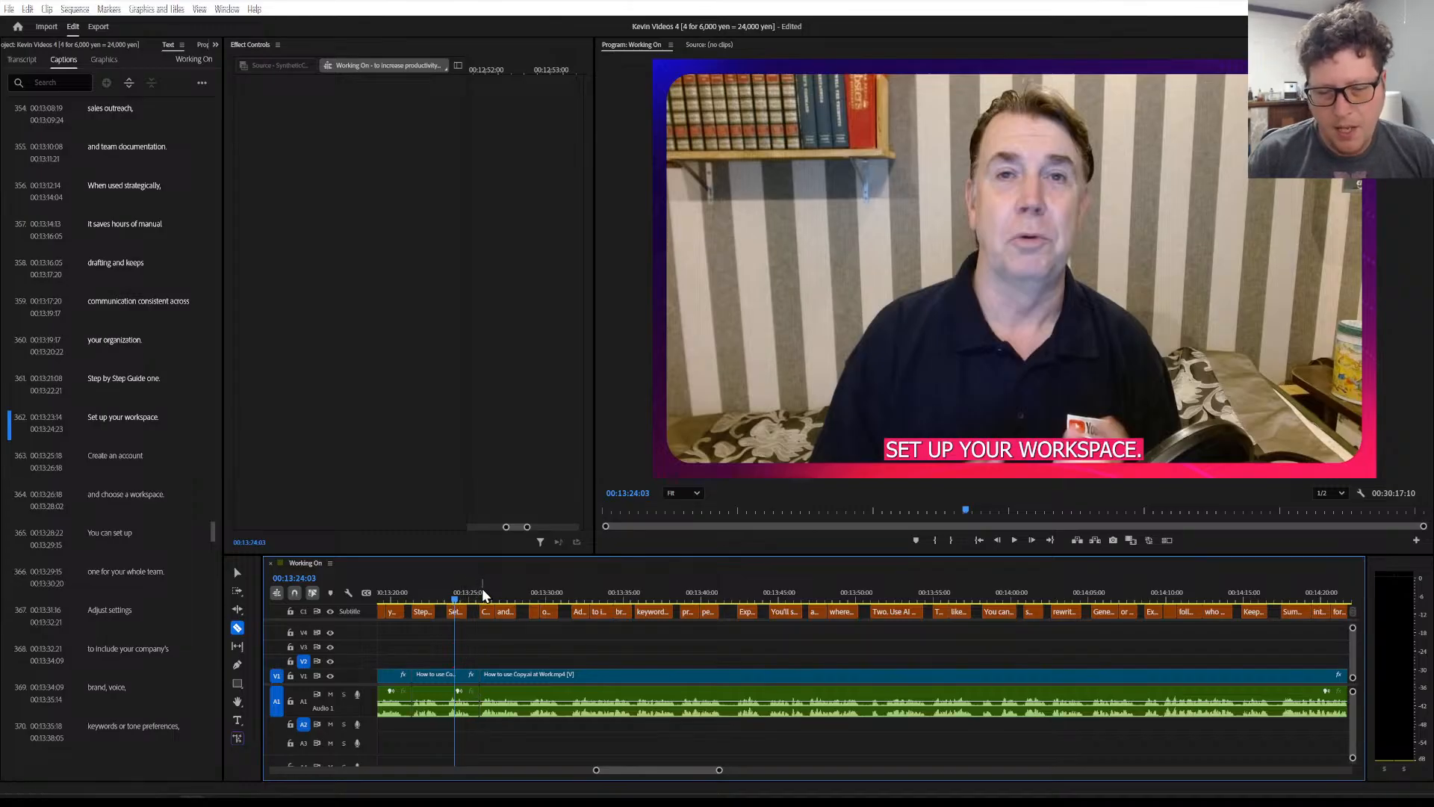
pyautogui.click(482, 589)
pyautogui.press('space')
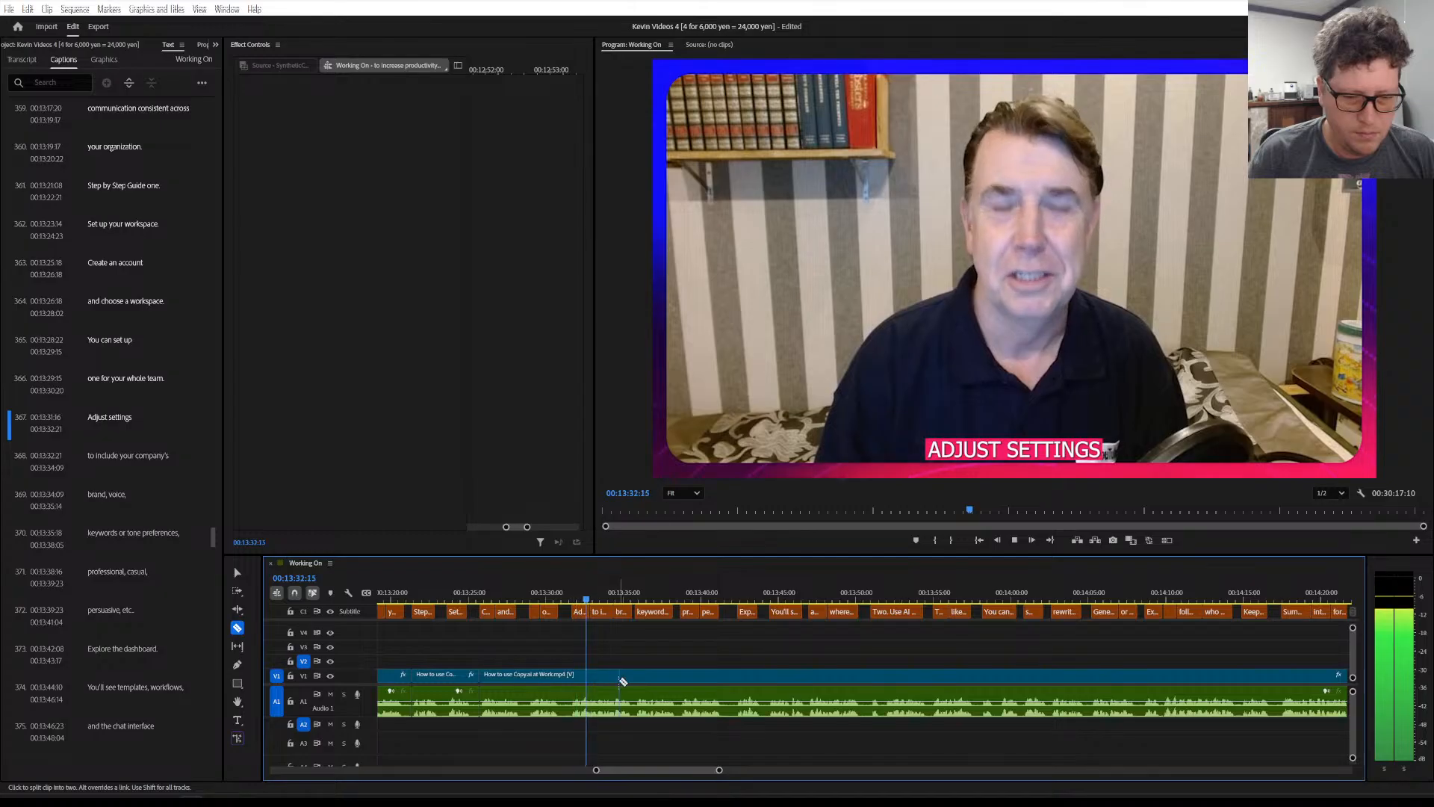
pyautogui.press('space')
pyautogui.click(573, 680)
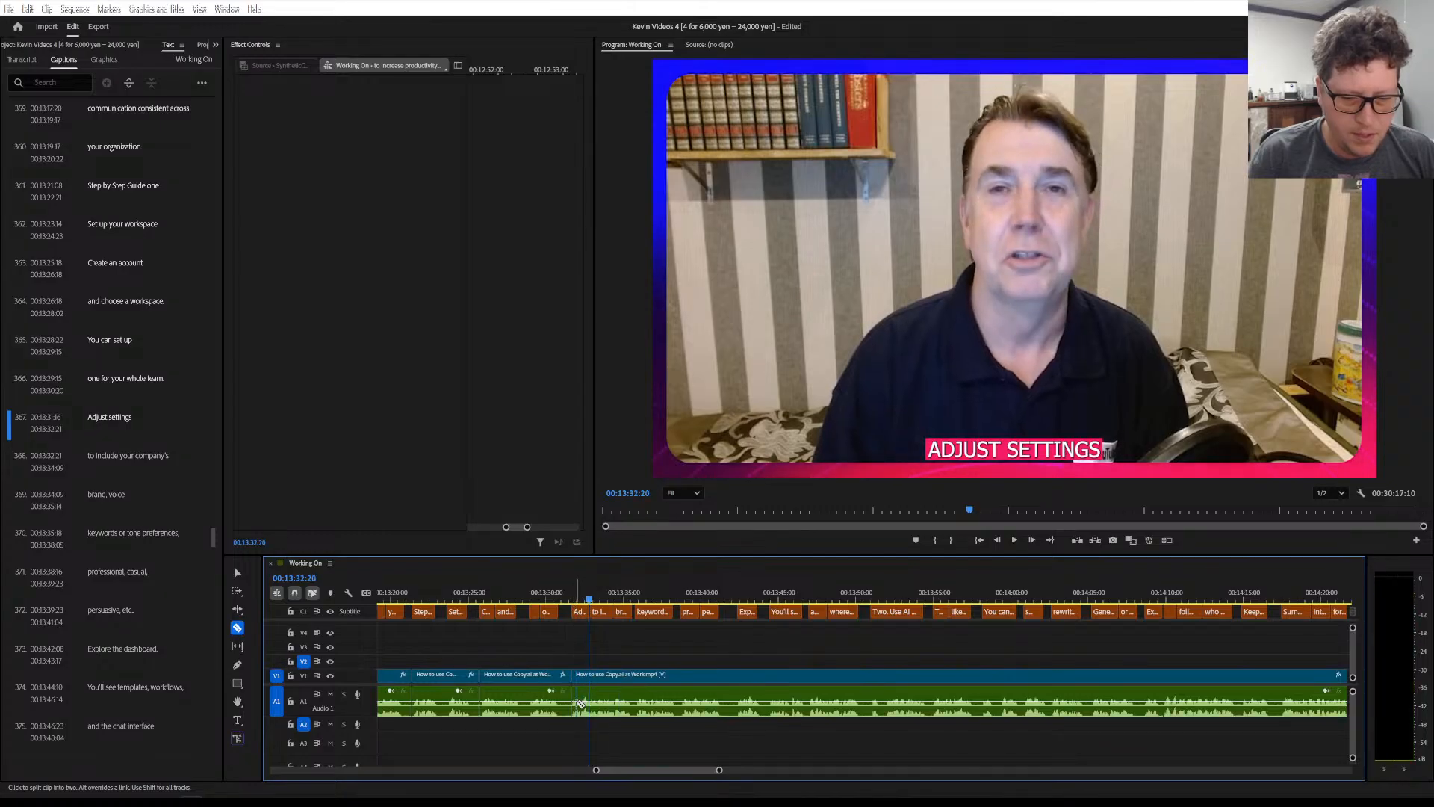
pyautogui.hscroll(2, 580, 703)
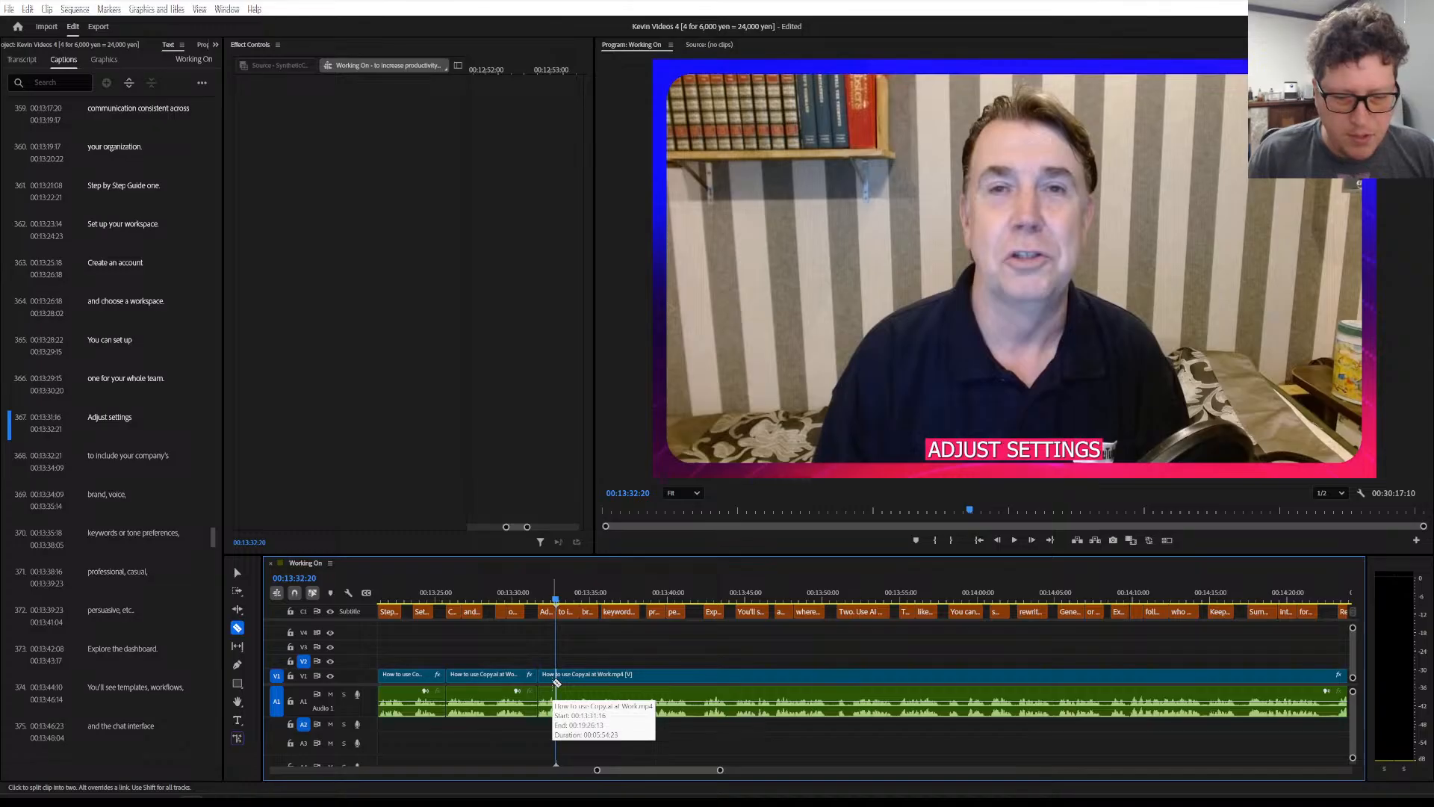
pyautogui.hscroll(2, 557, 682)
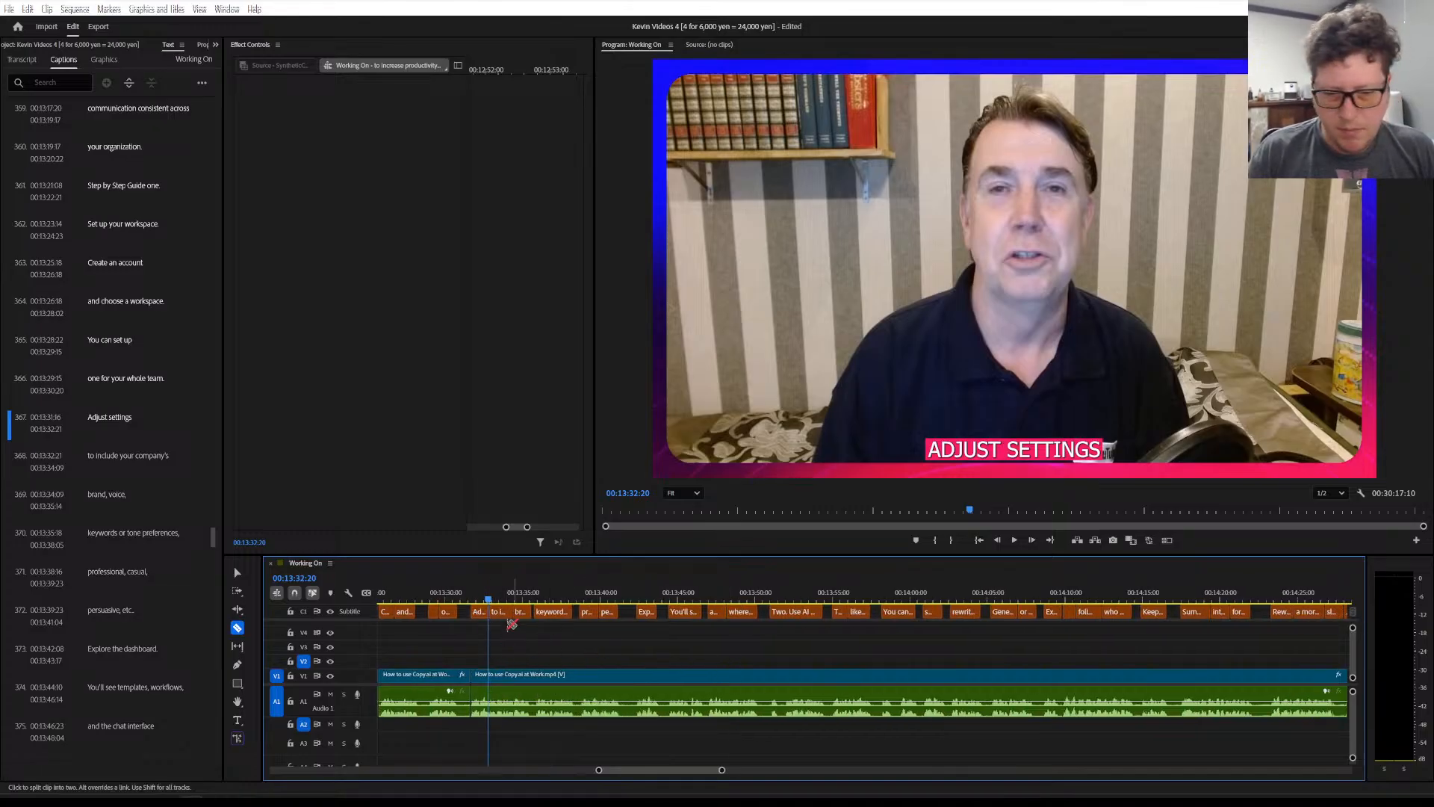
# Play on from "Adjust settings" and remove the comma after "brand" so the caption reads "brand voice,"
pyautogui.click(468, 599)
pyautogui.press('space')
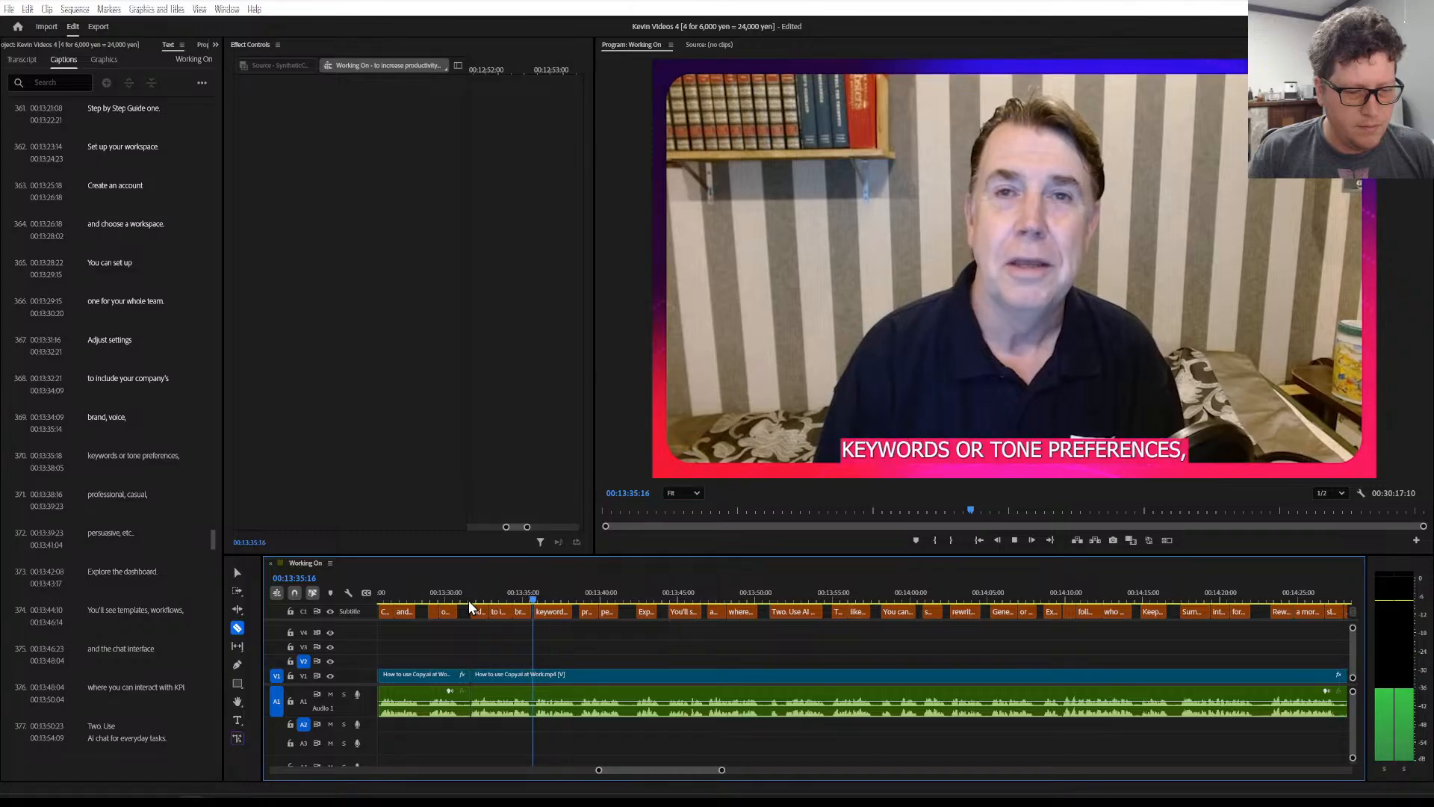
pyautogui.press('space')
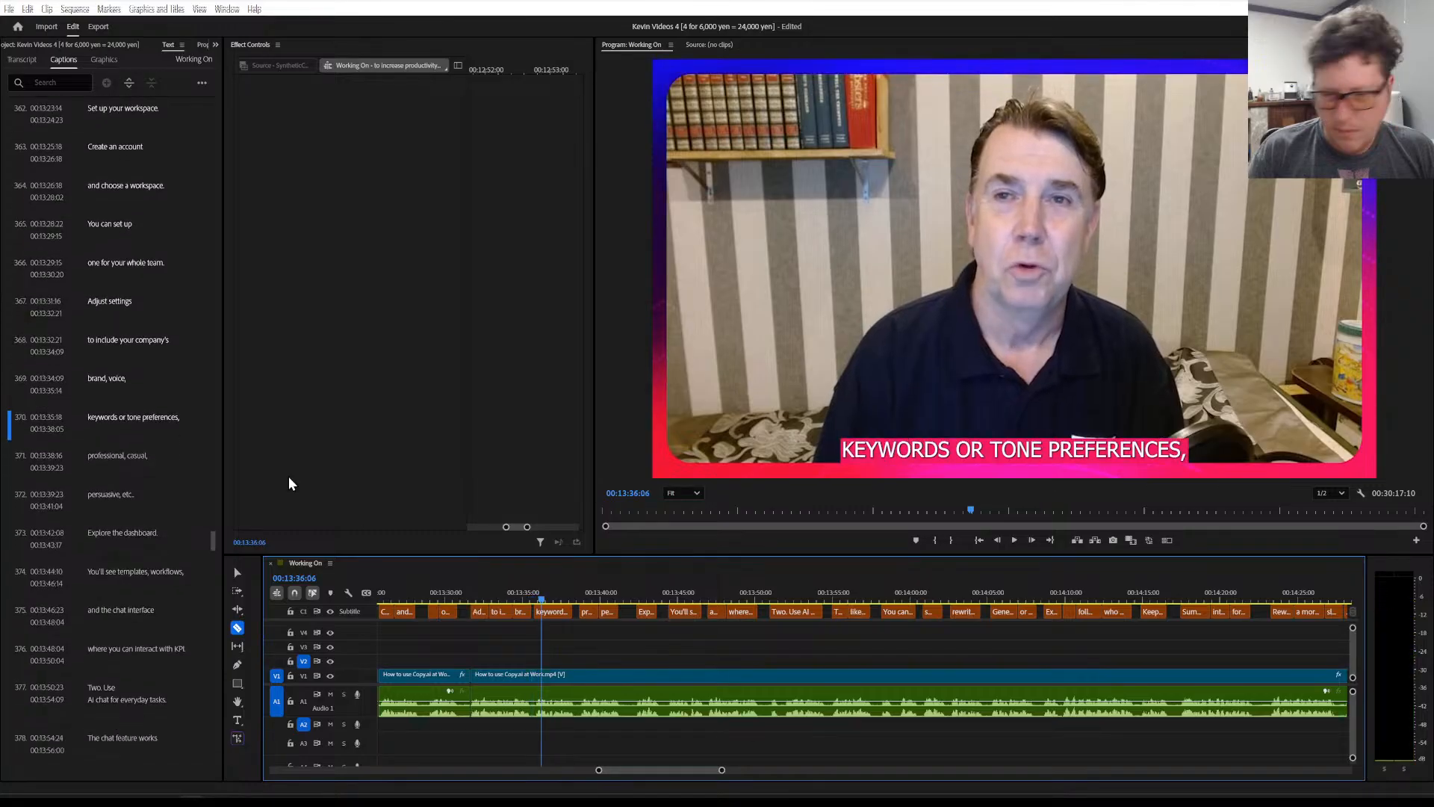
pyautogui.doubleClick(110, 377)
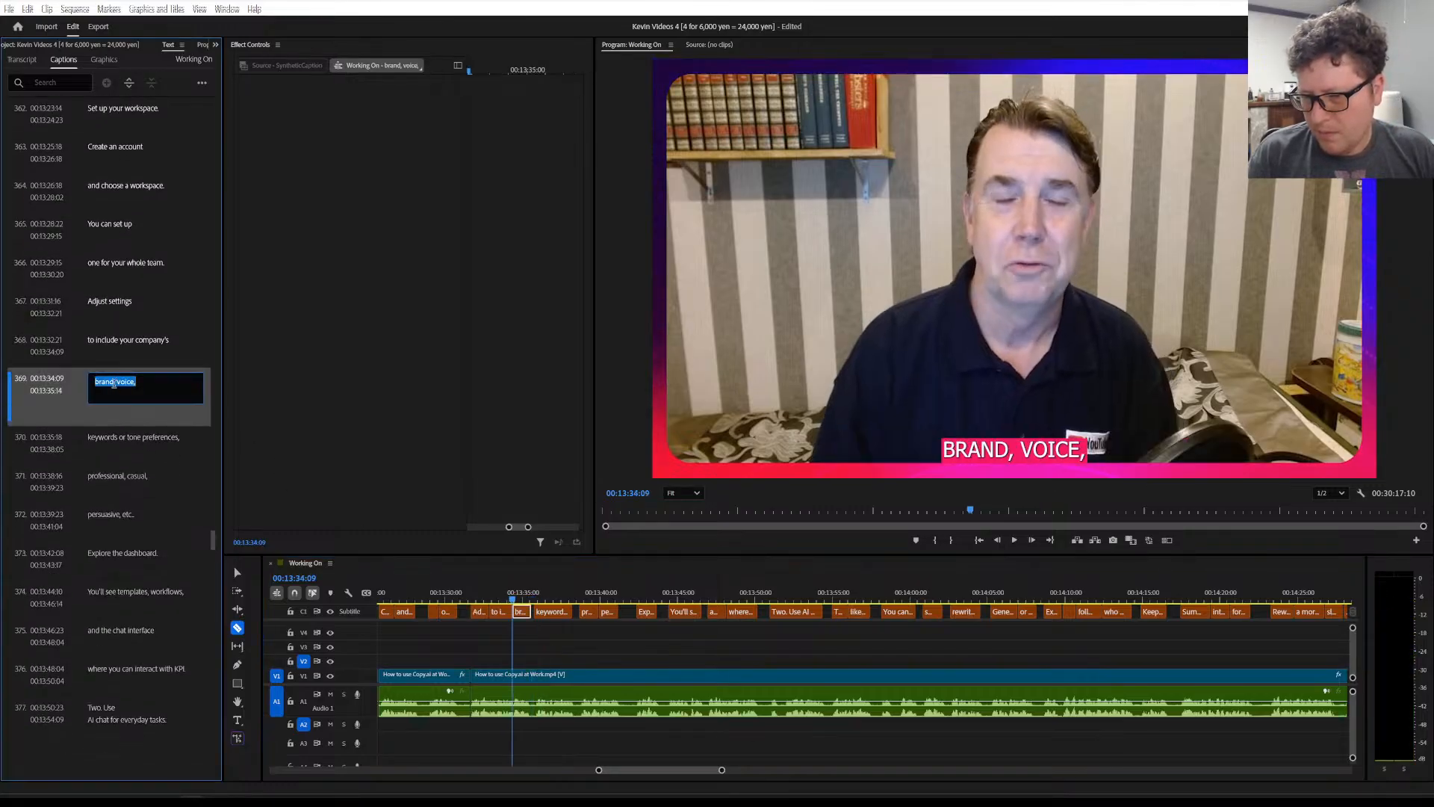
pyautogui.click(115, 382)
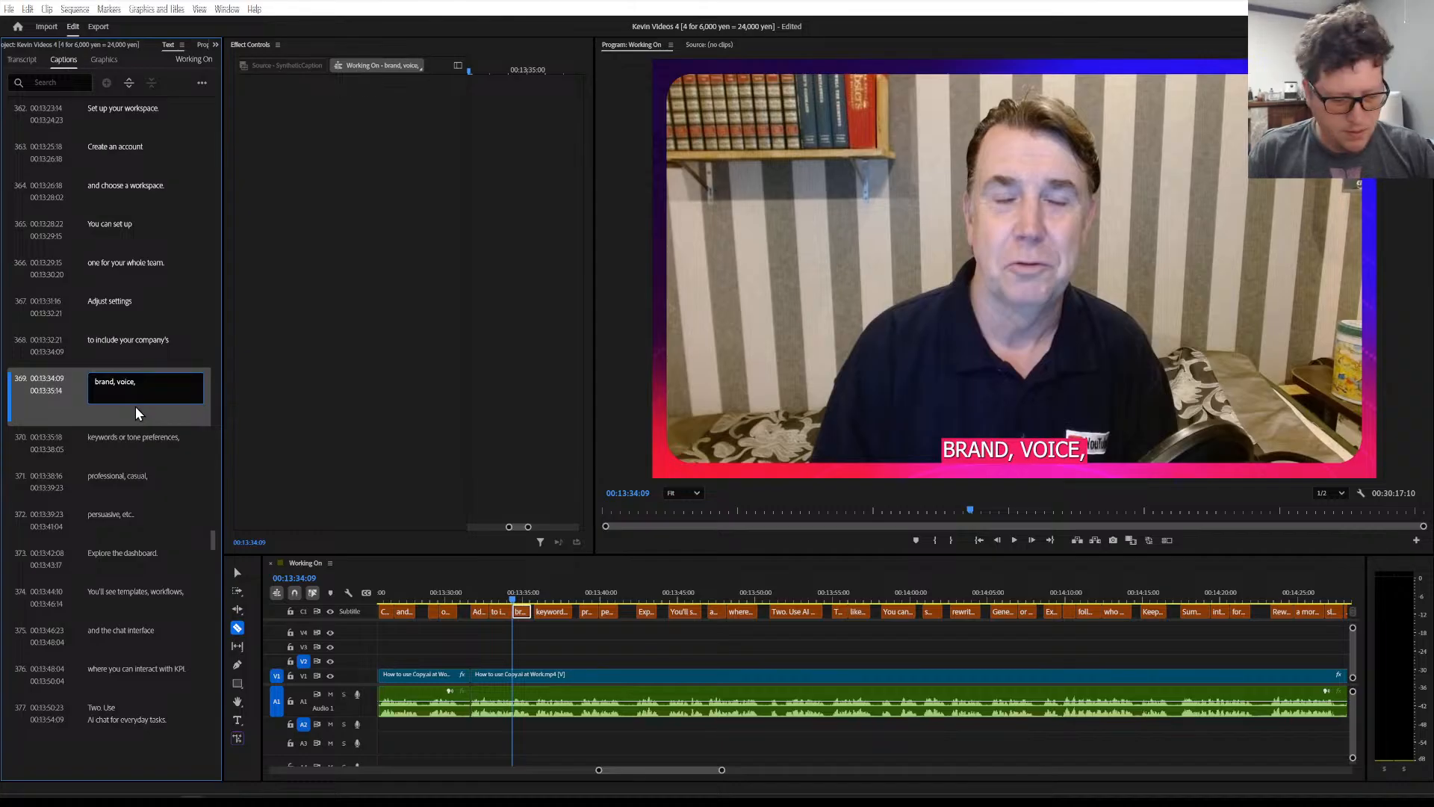
pyautogui.press('Delete')
pyautogui.click(124, 437)
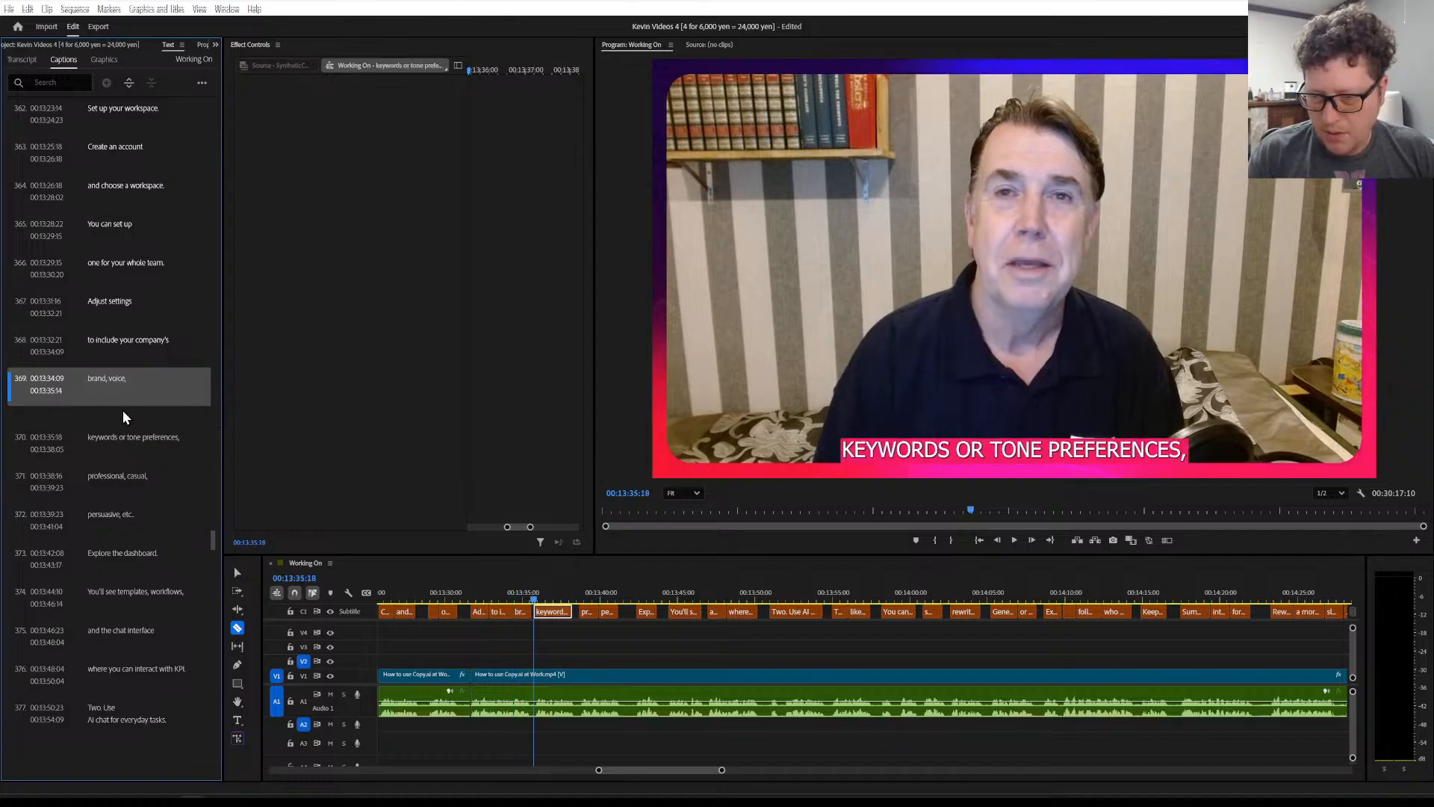
pyautogui.click(121, 378)
# Play through the tone preferences section and split the Copy.ai clip with the Razor tool where the "Explore the dashboard." caption begins
pyautogui.press('space')
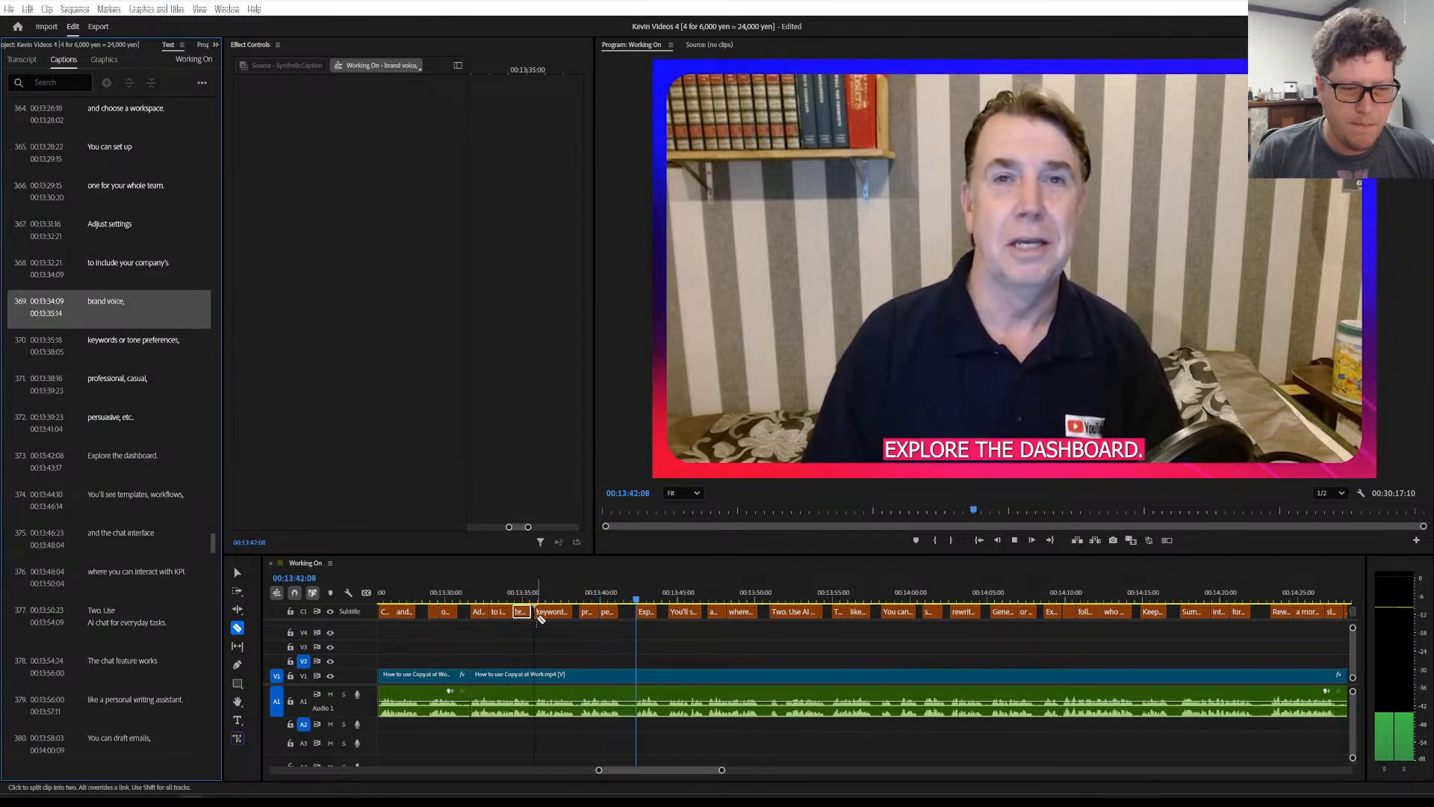
pyautogui.press('space')
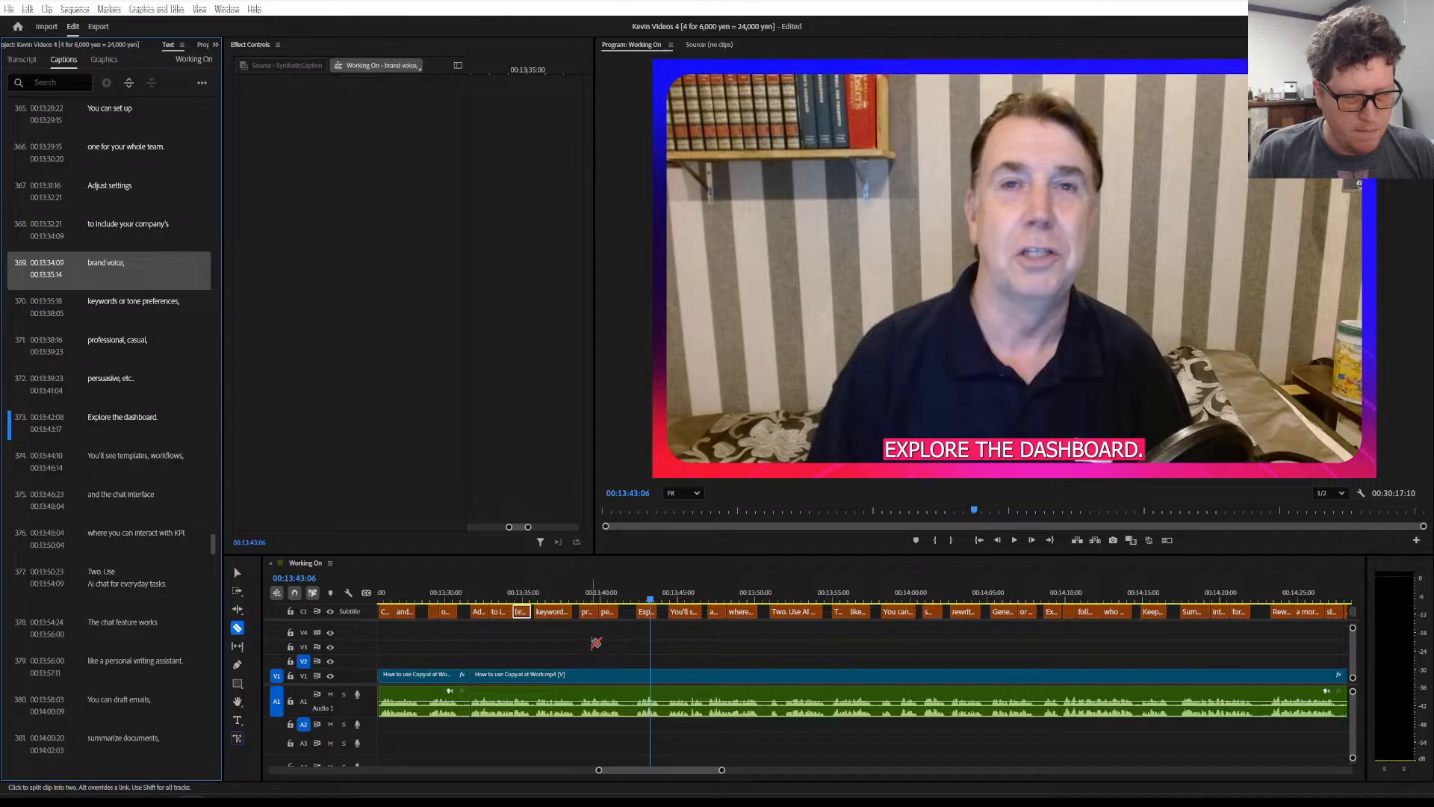
pyautogui.click(483, 595)
pyautogui.press('space')
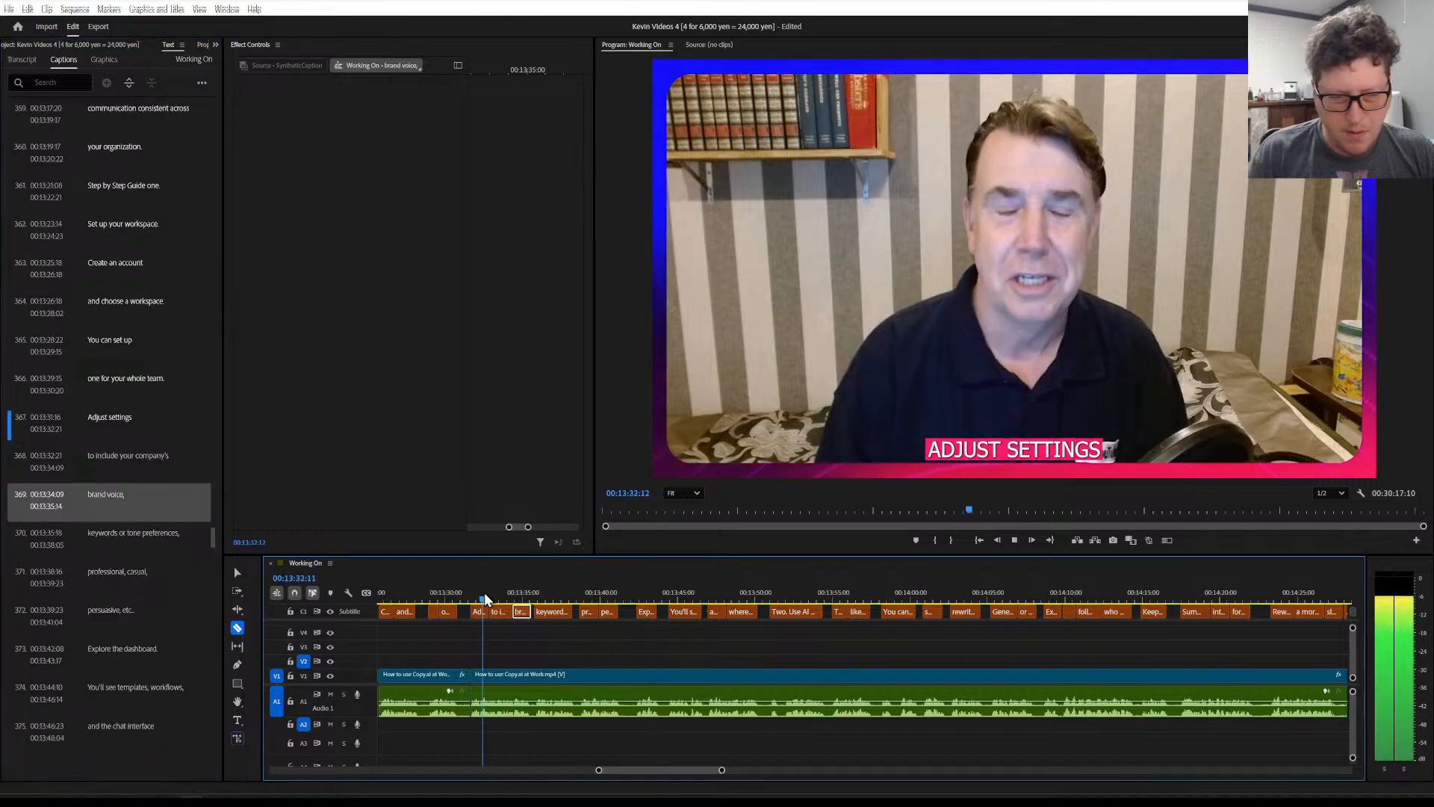
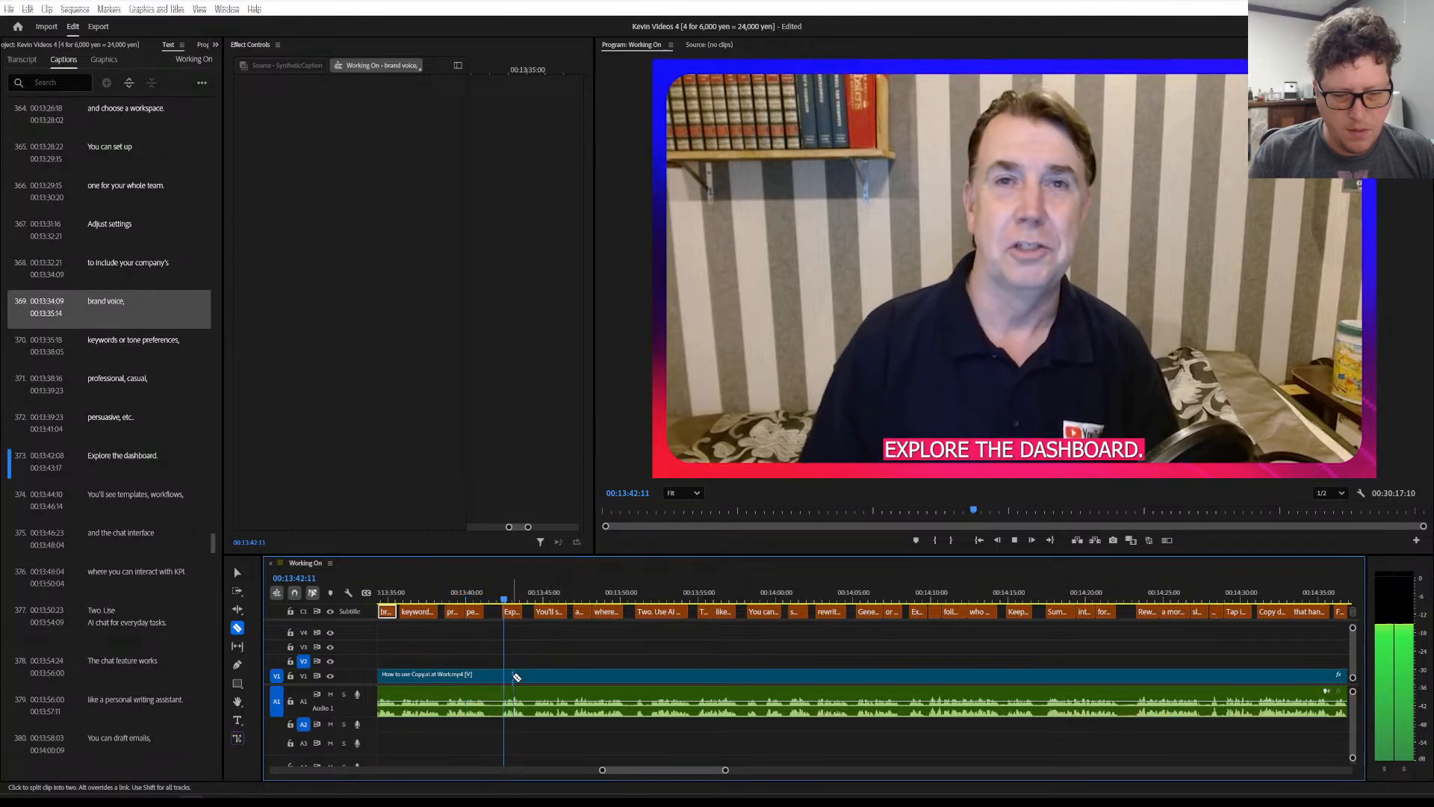
pyautogui.press('space')
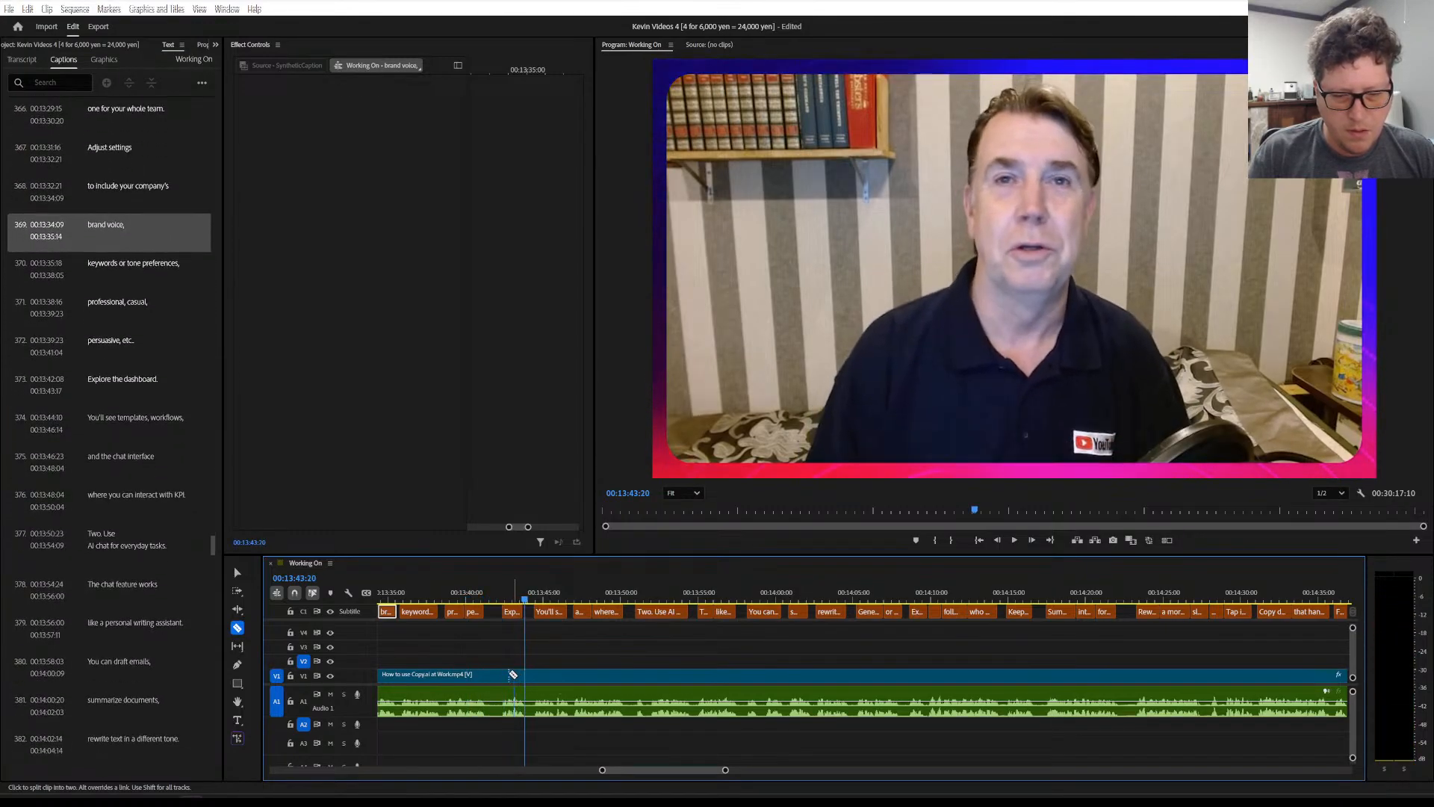
pyautogui.click(513, 673)
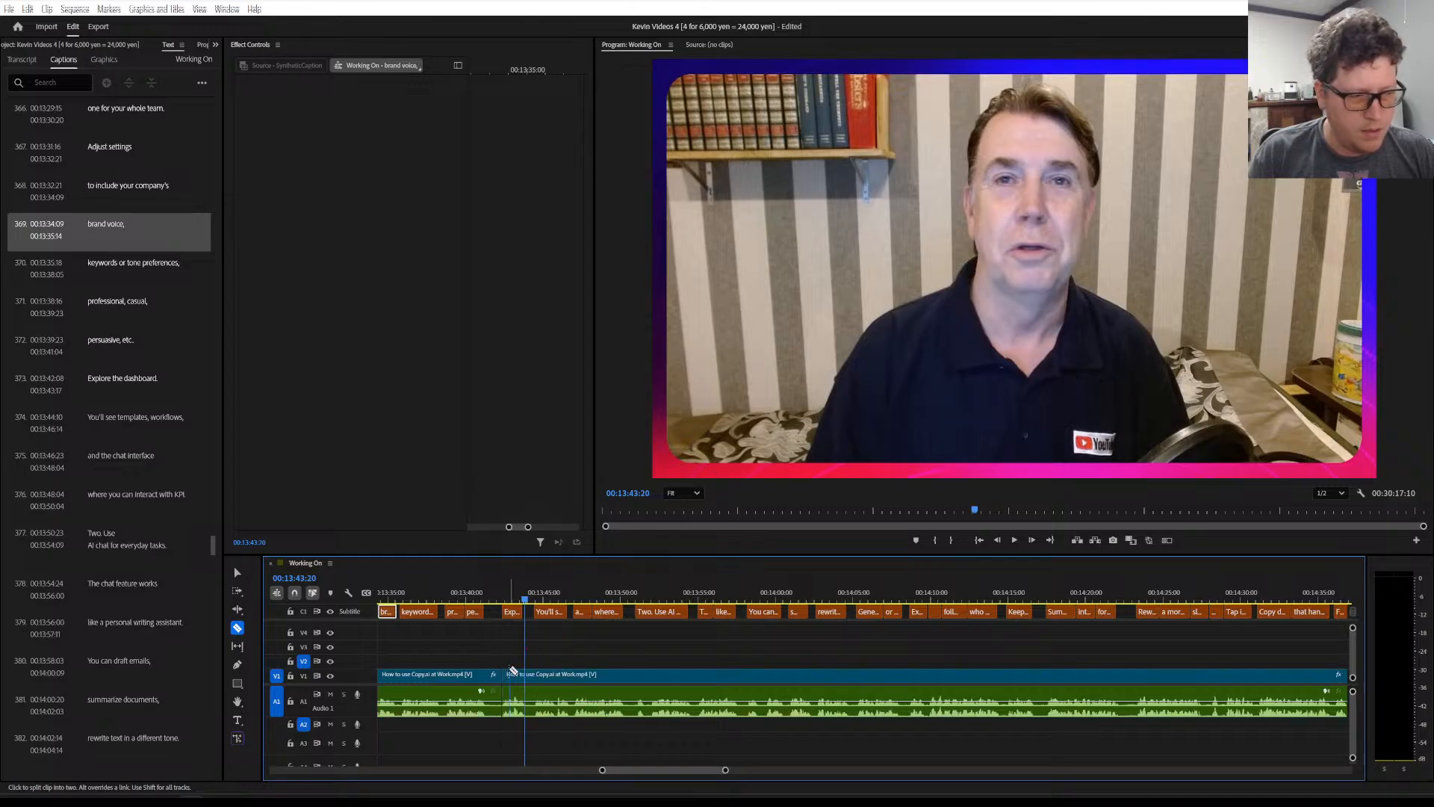
# Play on from "Explore the dashboard." and replace "KPI" in the next mistranscribed caption so it reads "where you can interact with Copy.AI."
pyautogui.scroll(-3, 513, 671)
pyautogui.press('space')
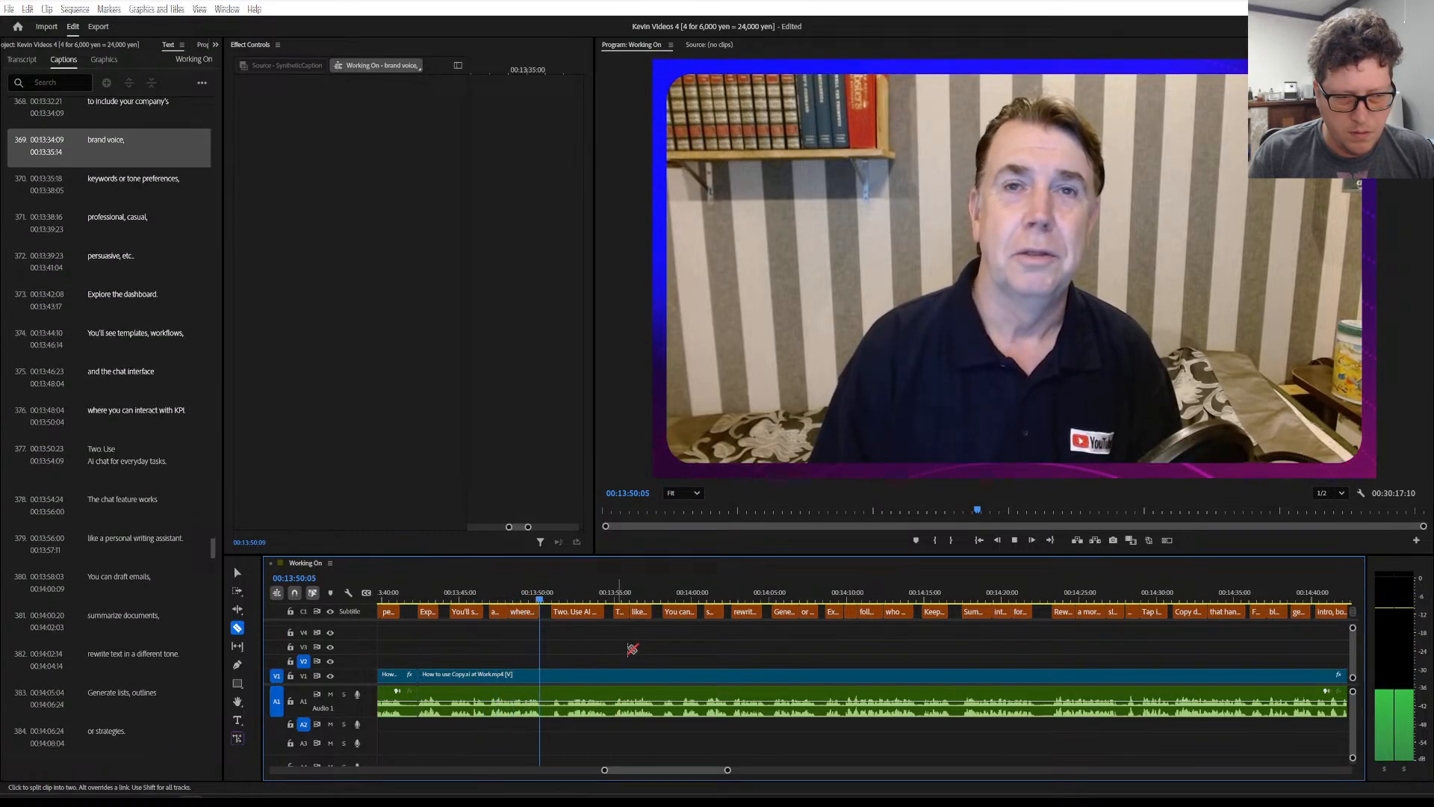
pyautogui.press('space')
pyautogui.moveTo(541, 590); pyautogui.dragTo(534, 589)
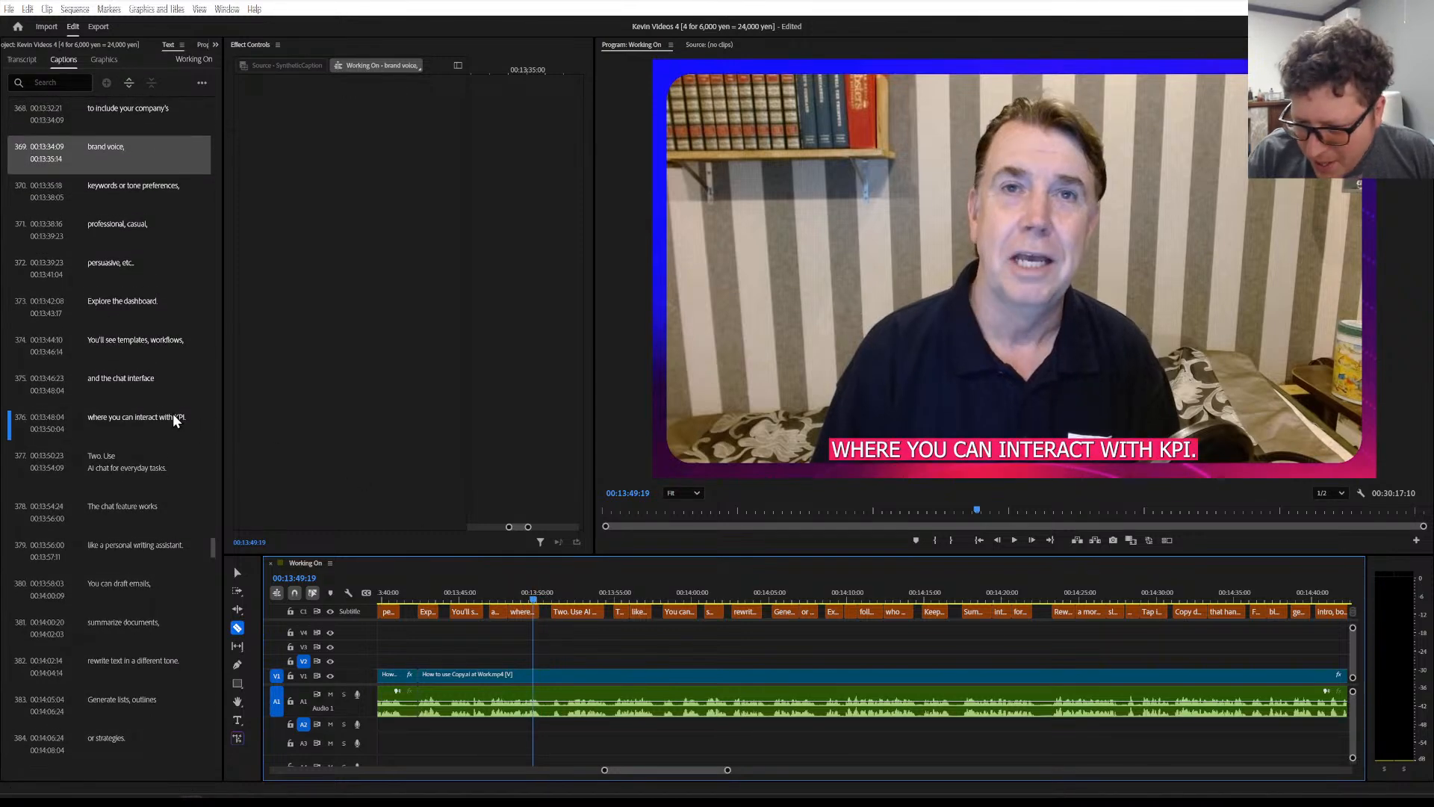
pyautogui.doubleClick(173, 415)
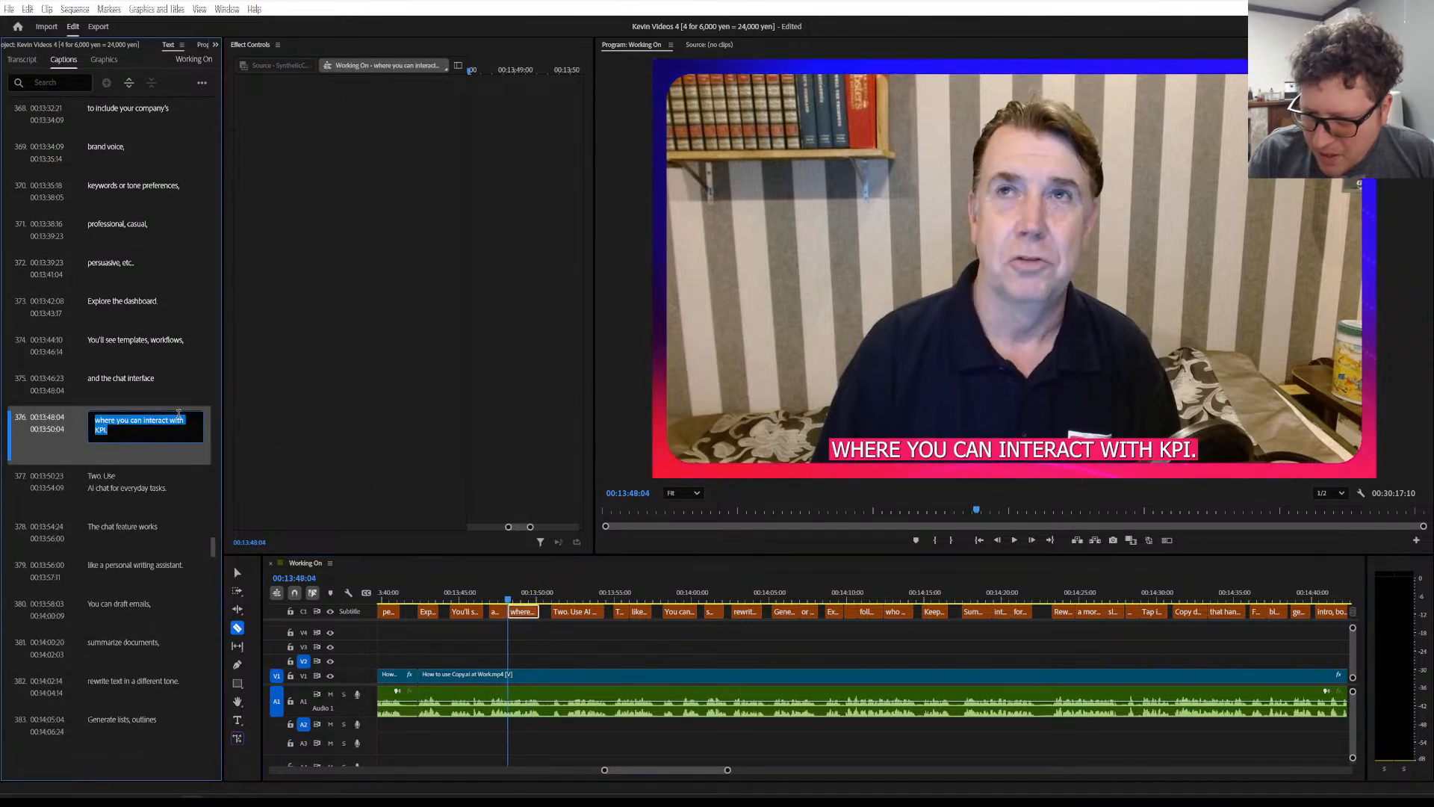
pyautogui.click(95, 431)
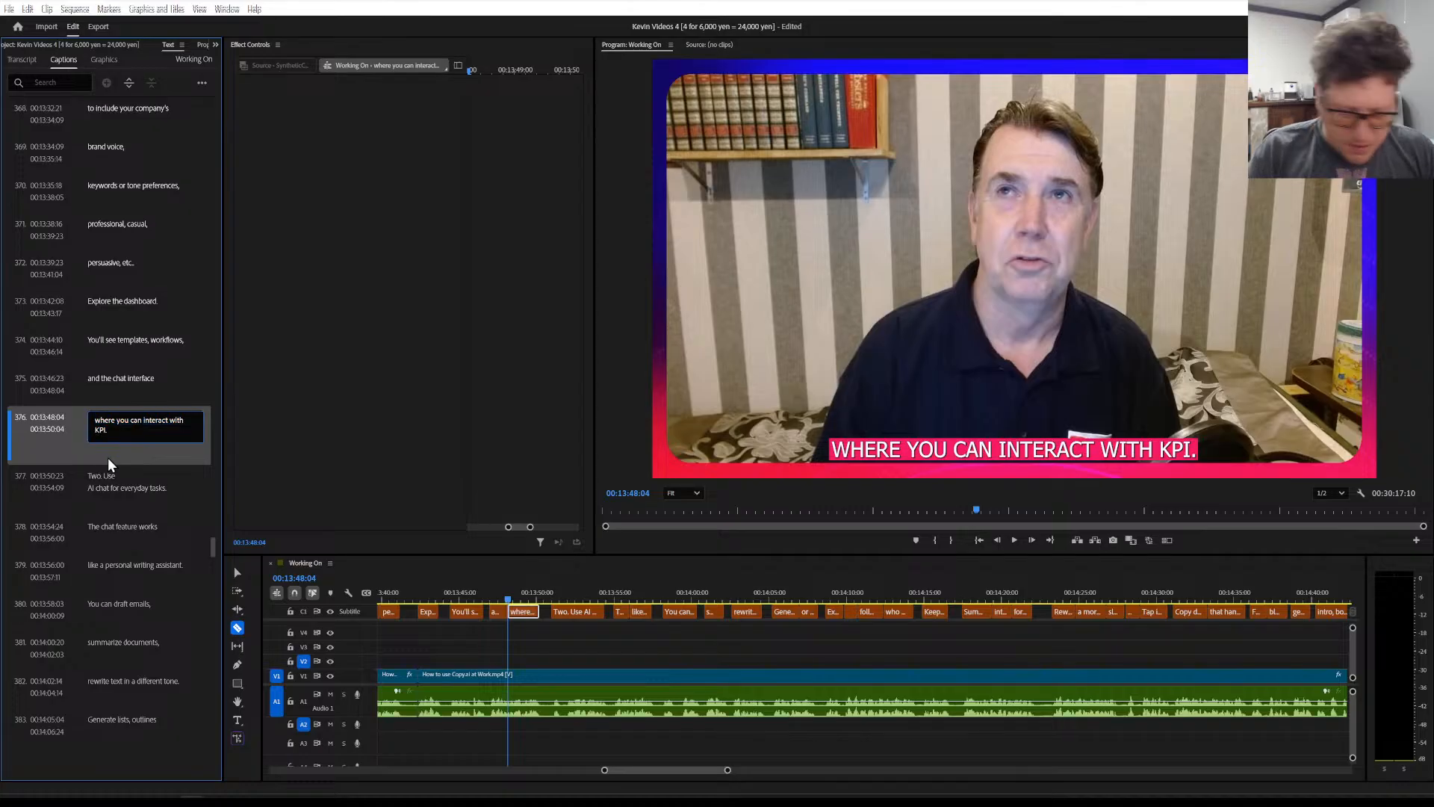
pyautogui.write('Copy.A')
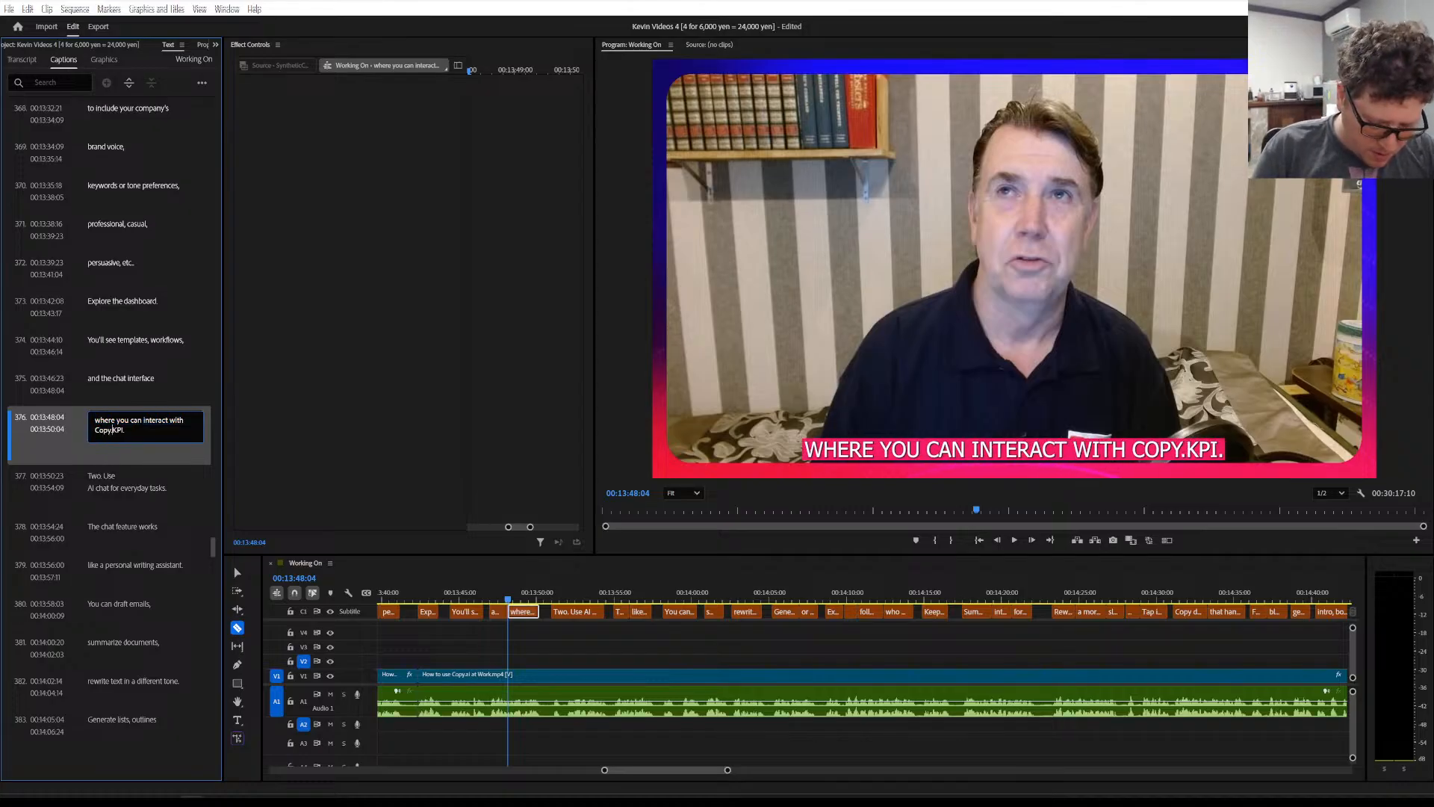
pyautogui.write('I')
pyautogui.press('Delete')
pyautogui.press('Delete')
pyautogui.press('Delete')
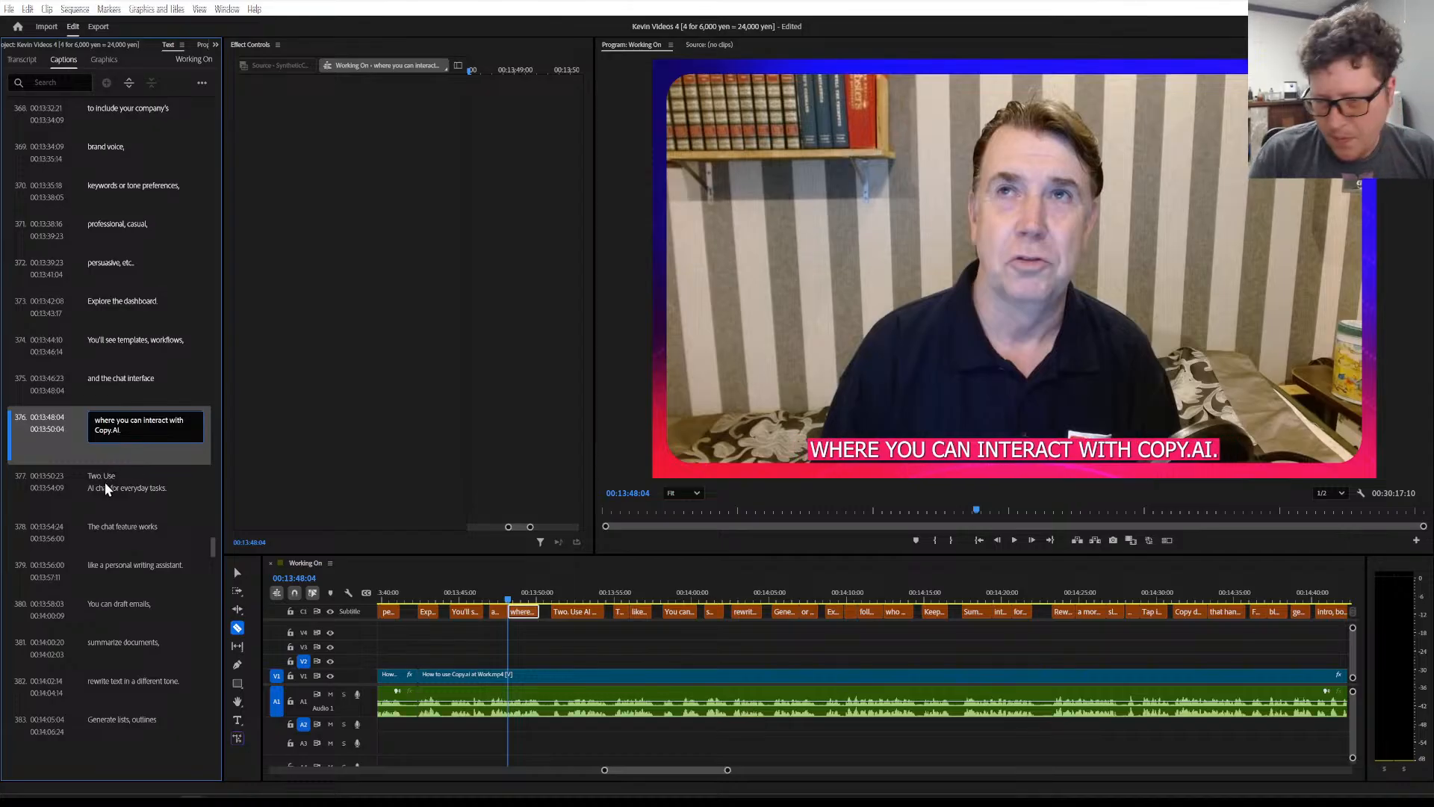
pyautogui.click(105, 482)
pyautogui.click(115, 418)
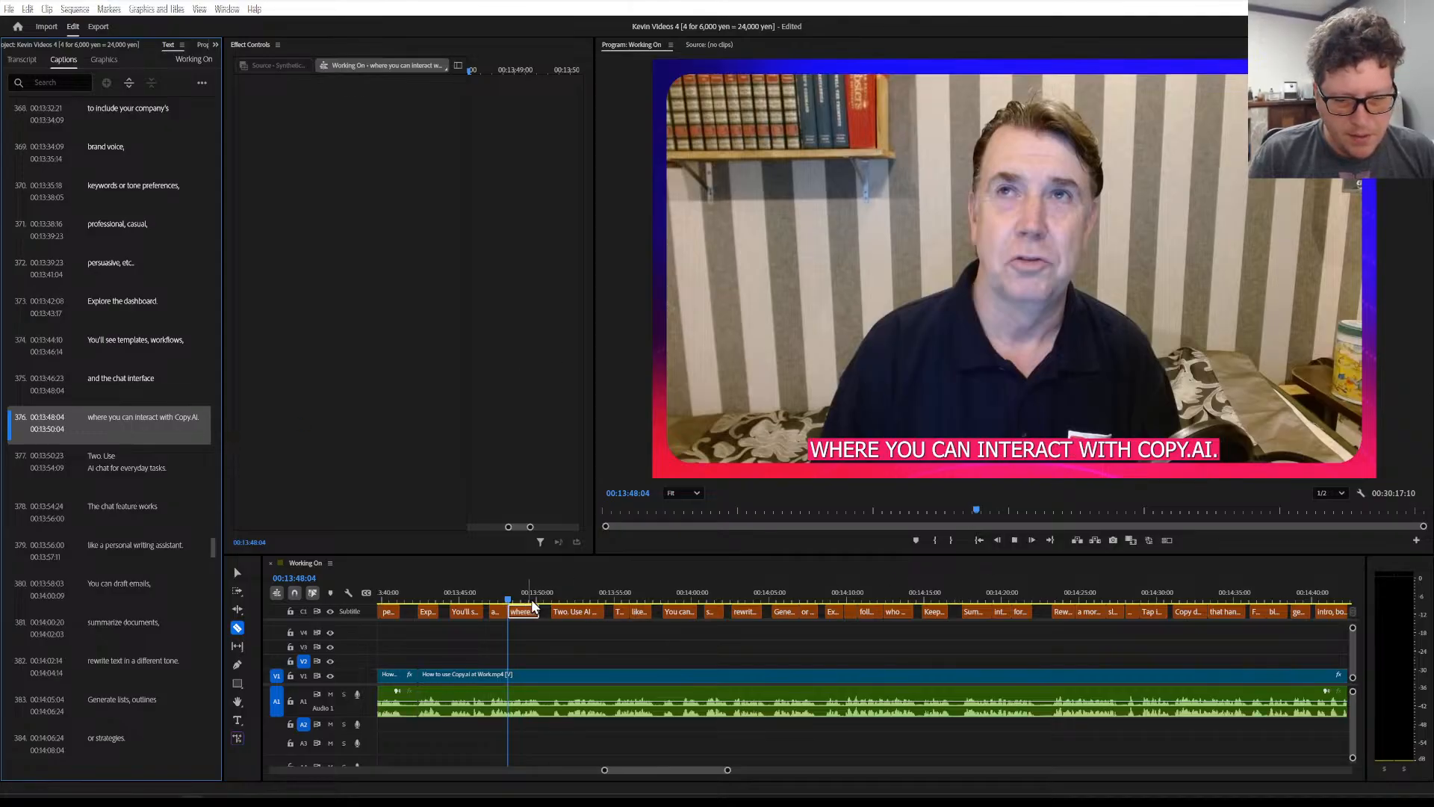
# Split the Copy.ai clip with the Razor tool where the "Two. Use AI chat for everyday tasks." caption begins
pyautogui.press('space')
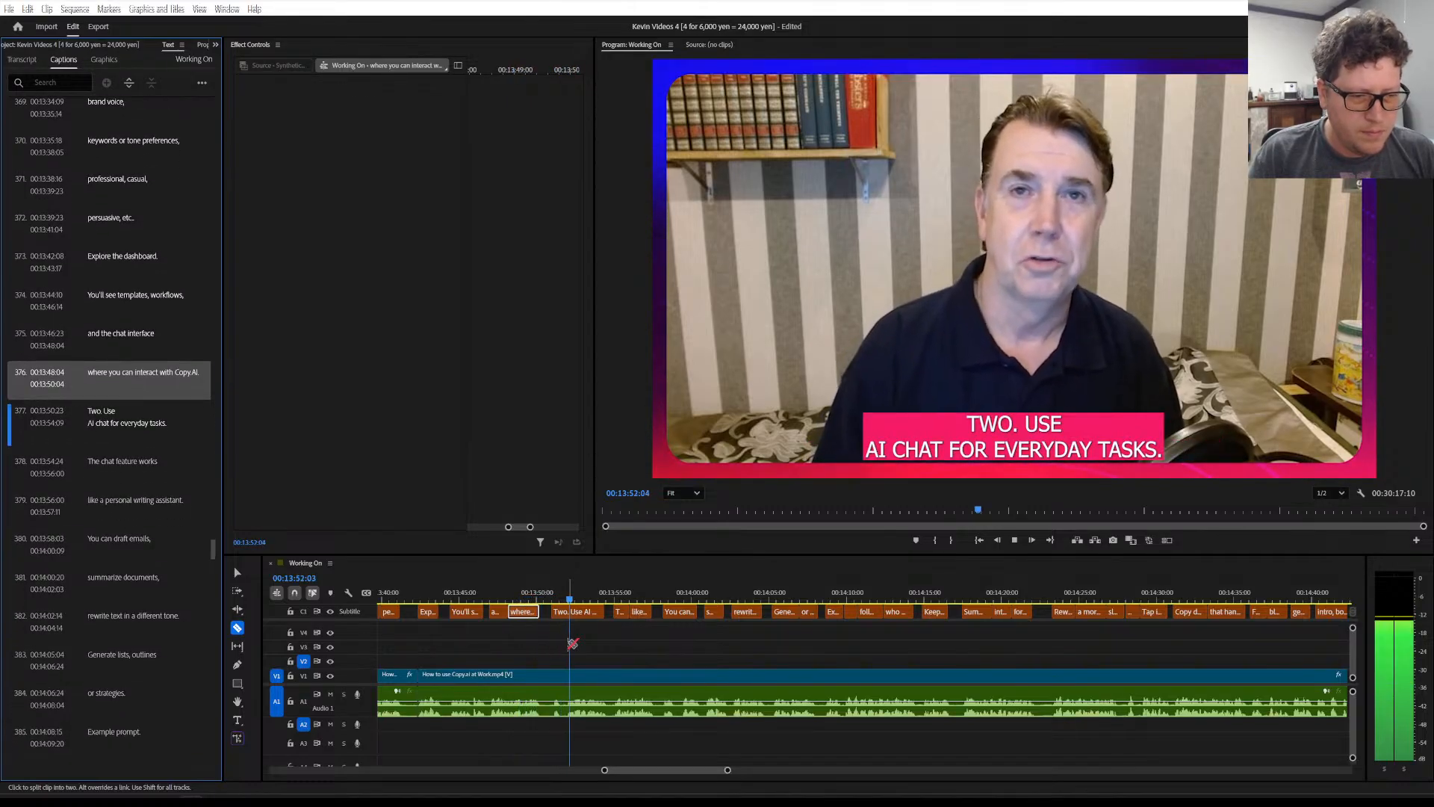
pyautogui.press('space')
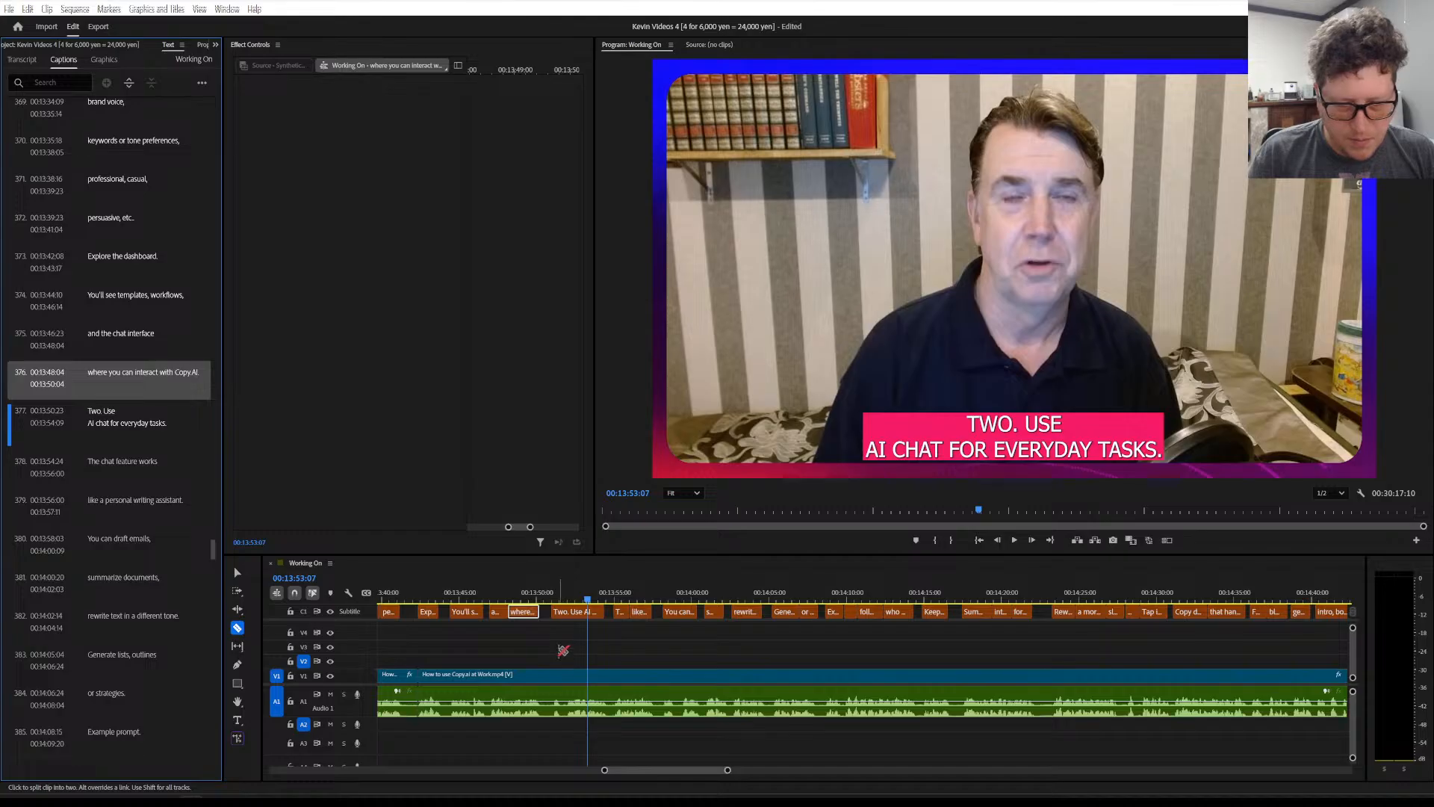
pyautogui.click(552, 674)
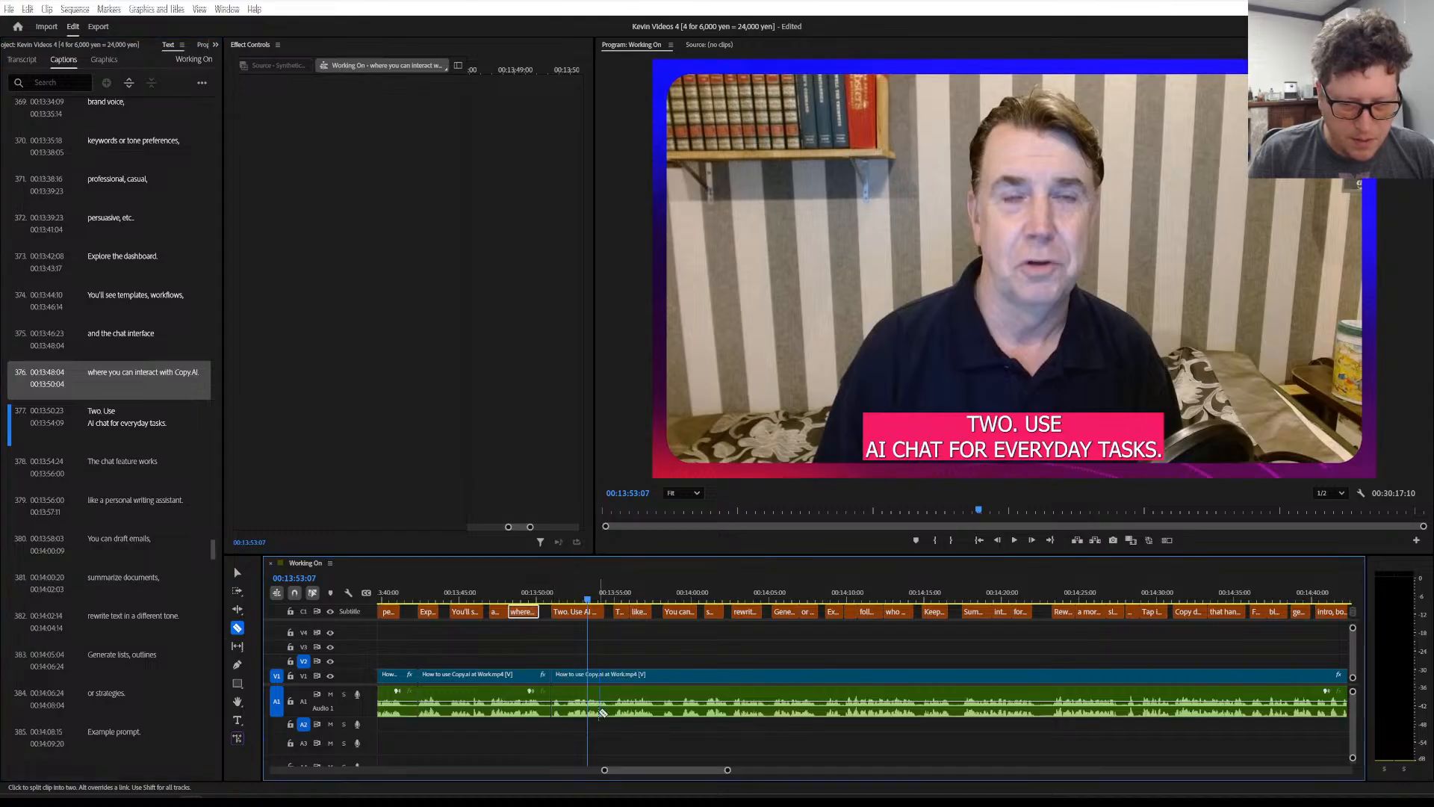
# Split the Copy.ai clip with the Razor tool where the "The chat feature works" caption begins
pyautogui.scroll(-3, 602, 712)
pyautogui.press('space')
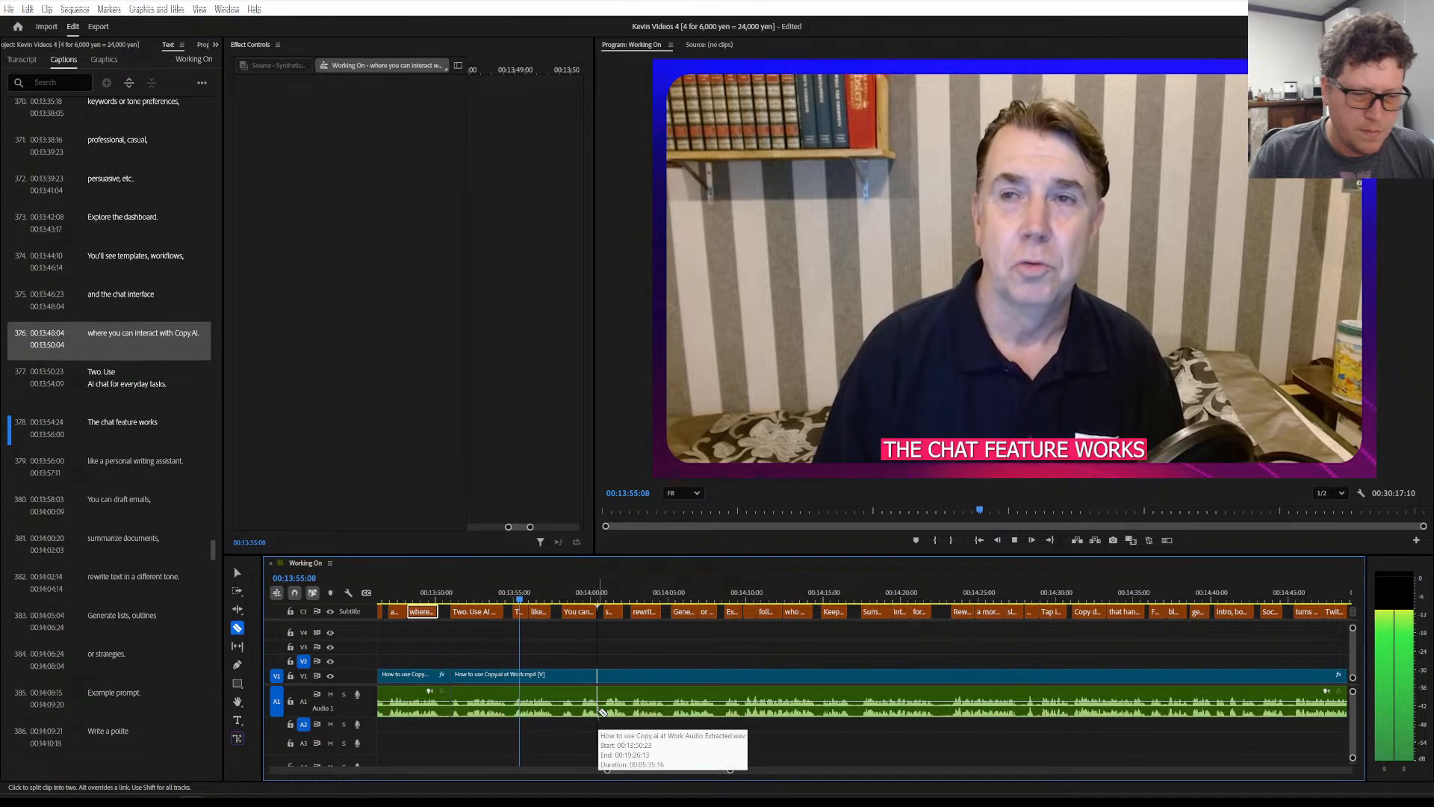
pyautogui.press('space')
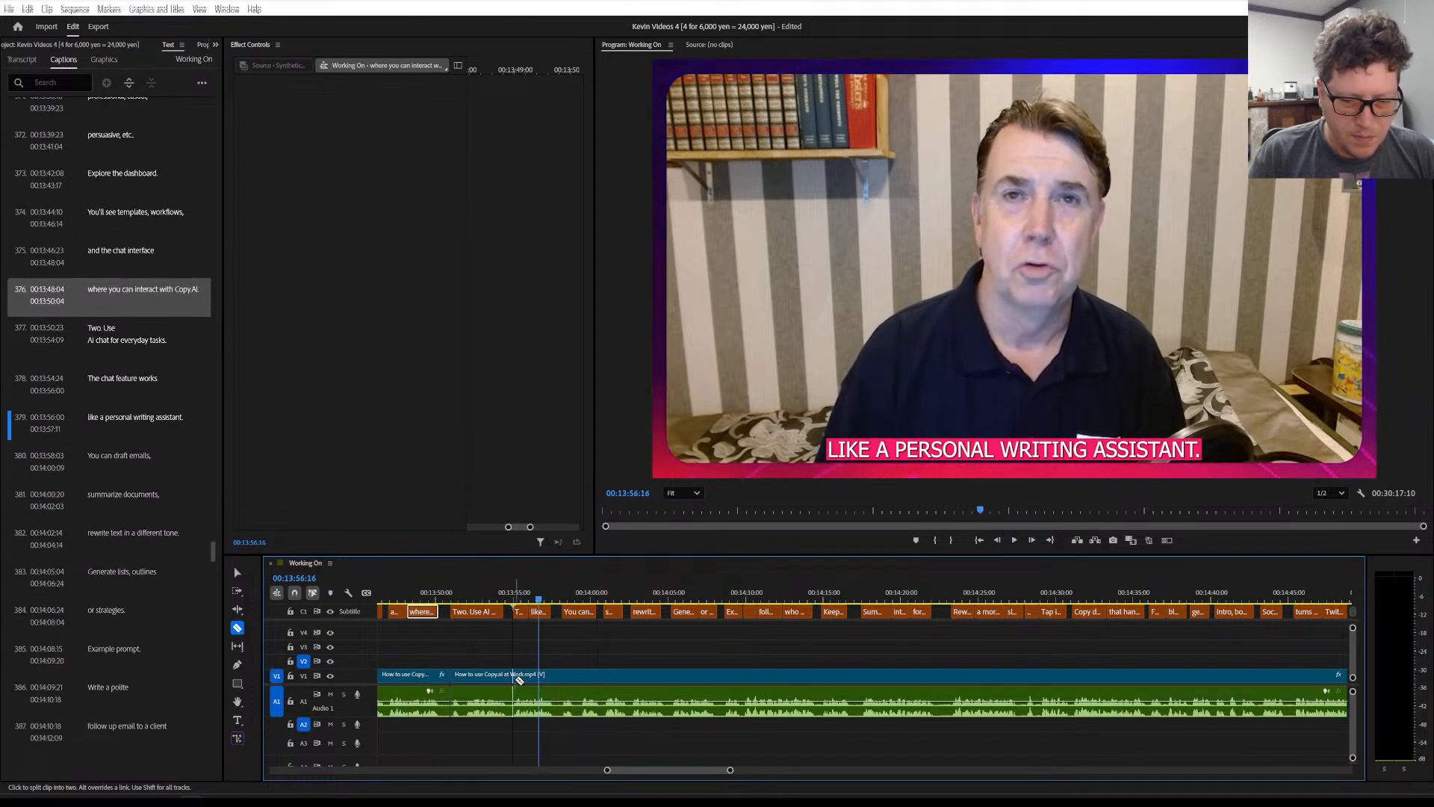
pyautogui.click(515, 676)
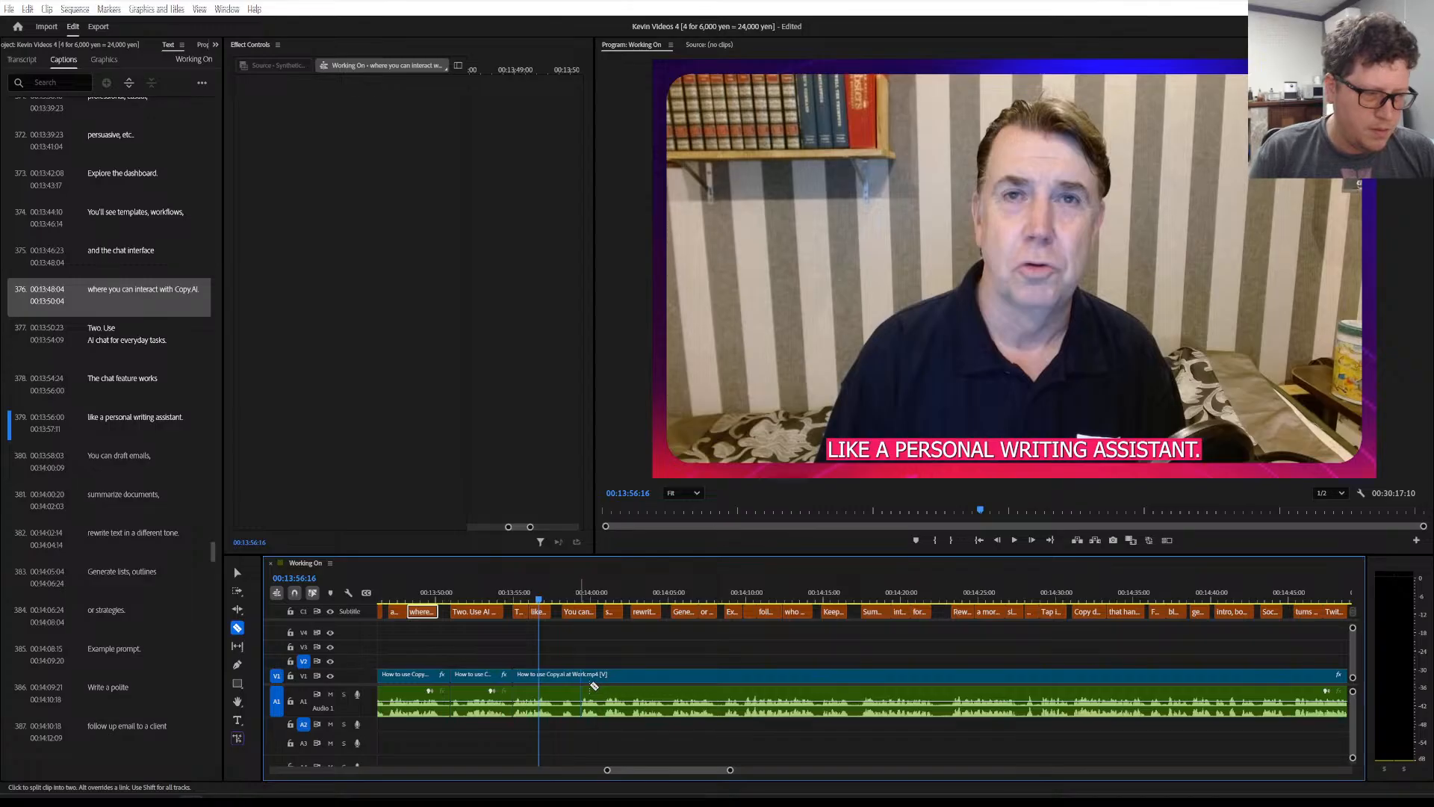
# Switch back to the Selection tool and save the project
pyautogui.scroll(-5, 598, 685)
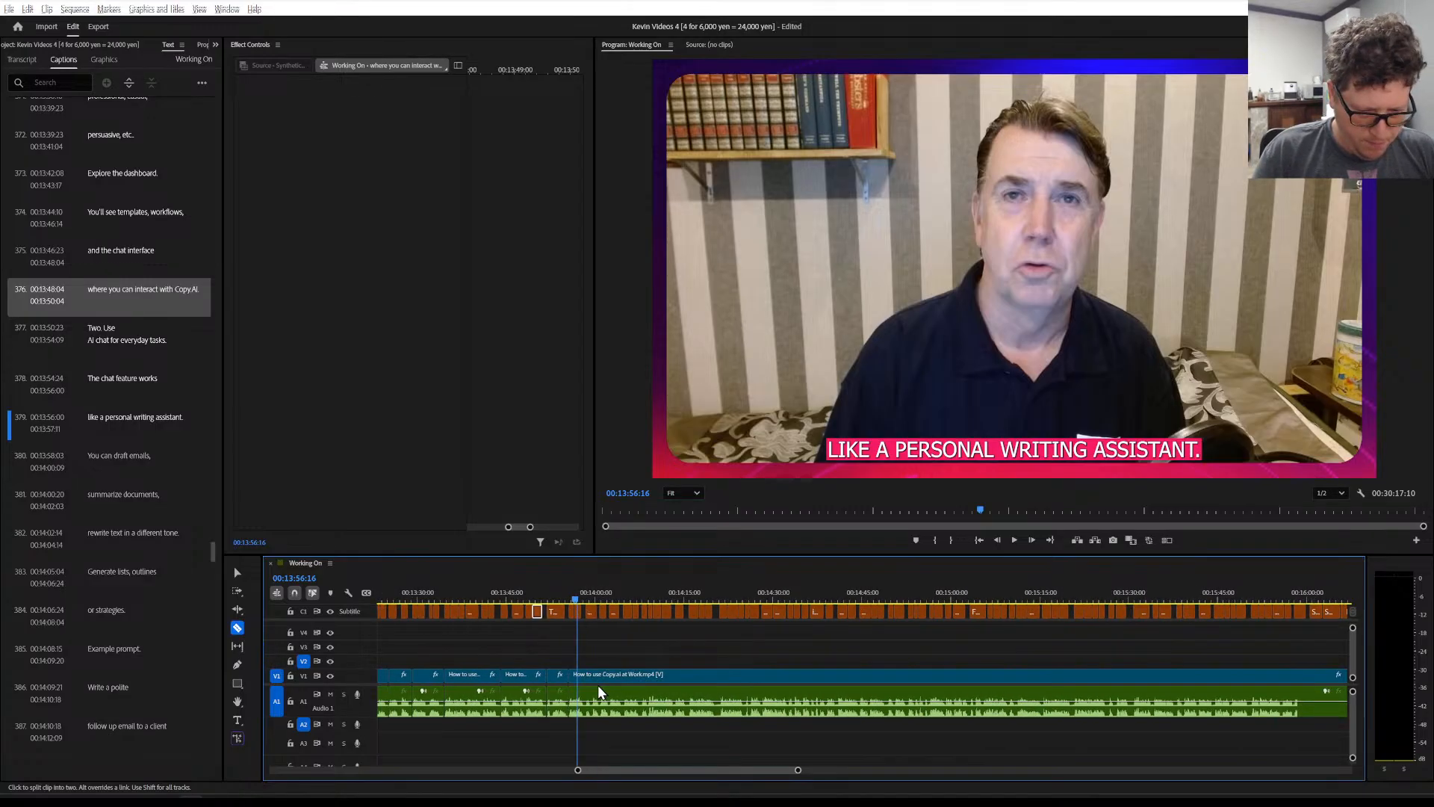
pyautogui.scroll(-4, 598, 684)
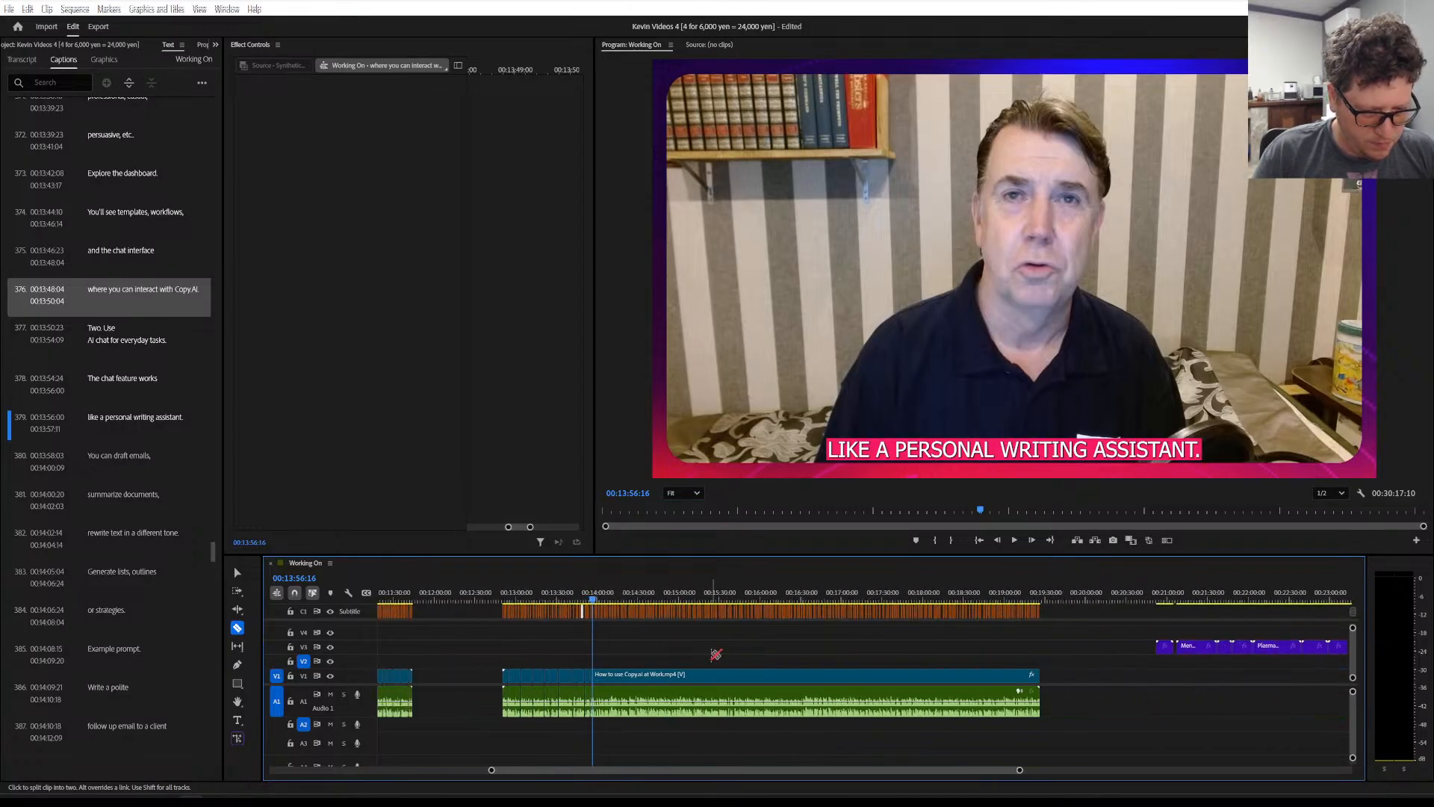
pyautogui.click(237, 573)
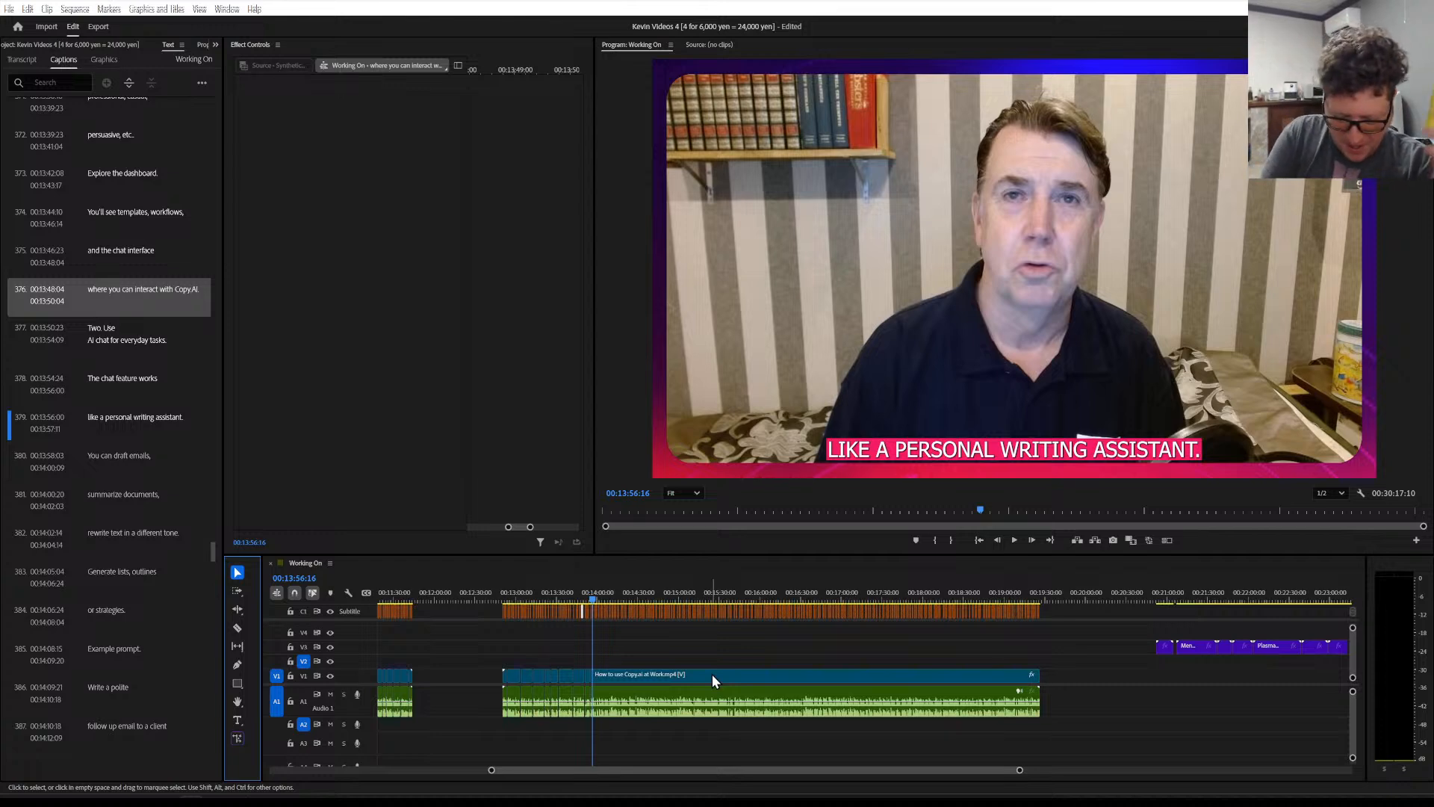
pyautogui.hotkey('ctrl', 's')
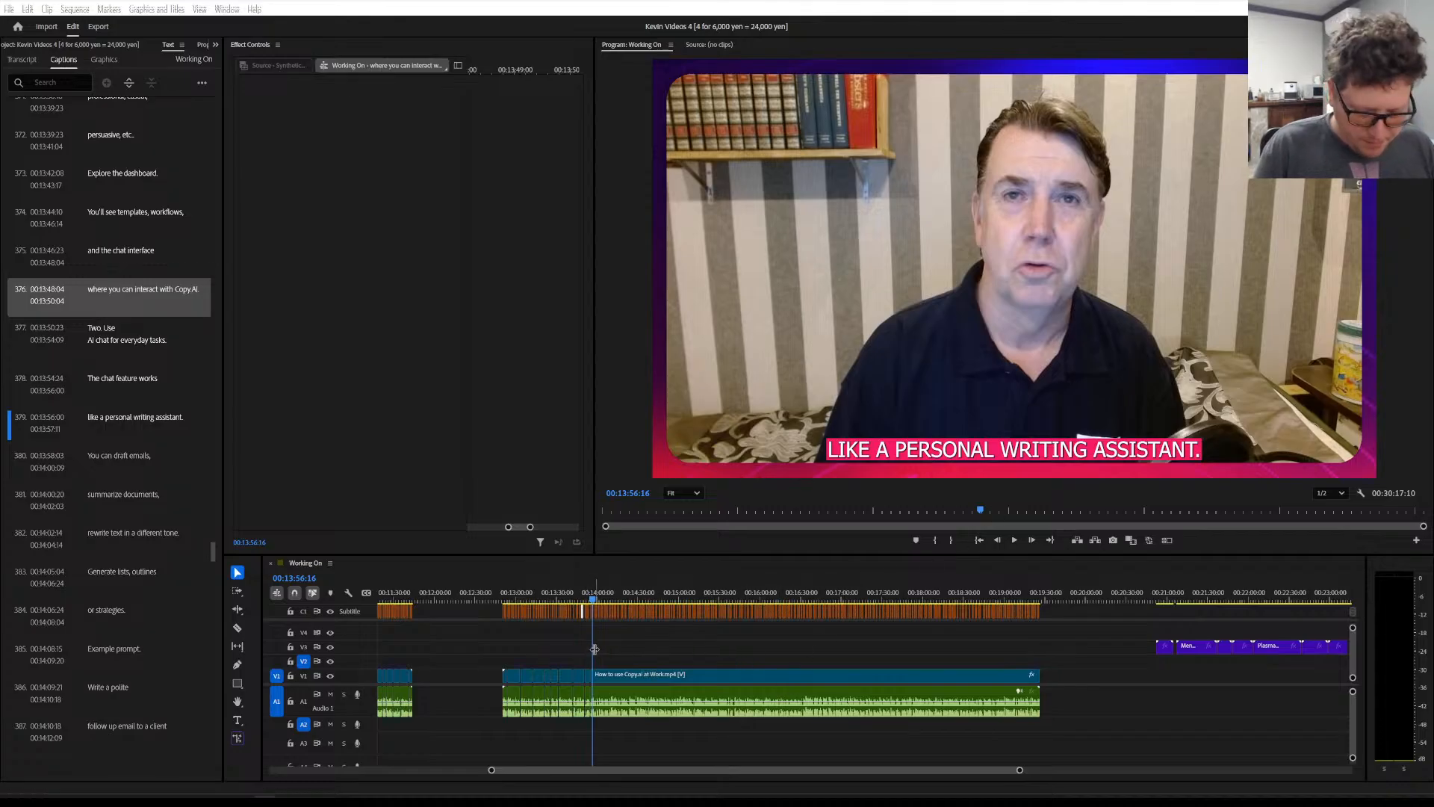
# Replay the section from "Two. Use AI chat for everyday tasks." to check its captions, and return the playhead to "Example prompt."
pyautogui.scroll(8, 595, 649)
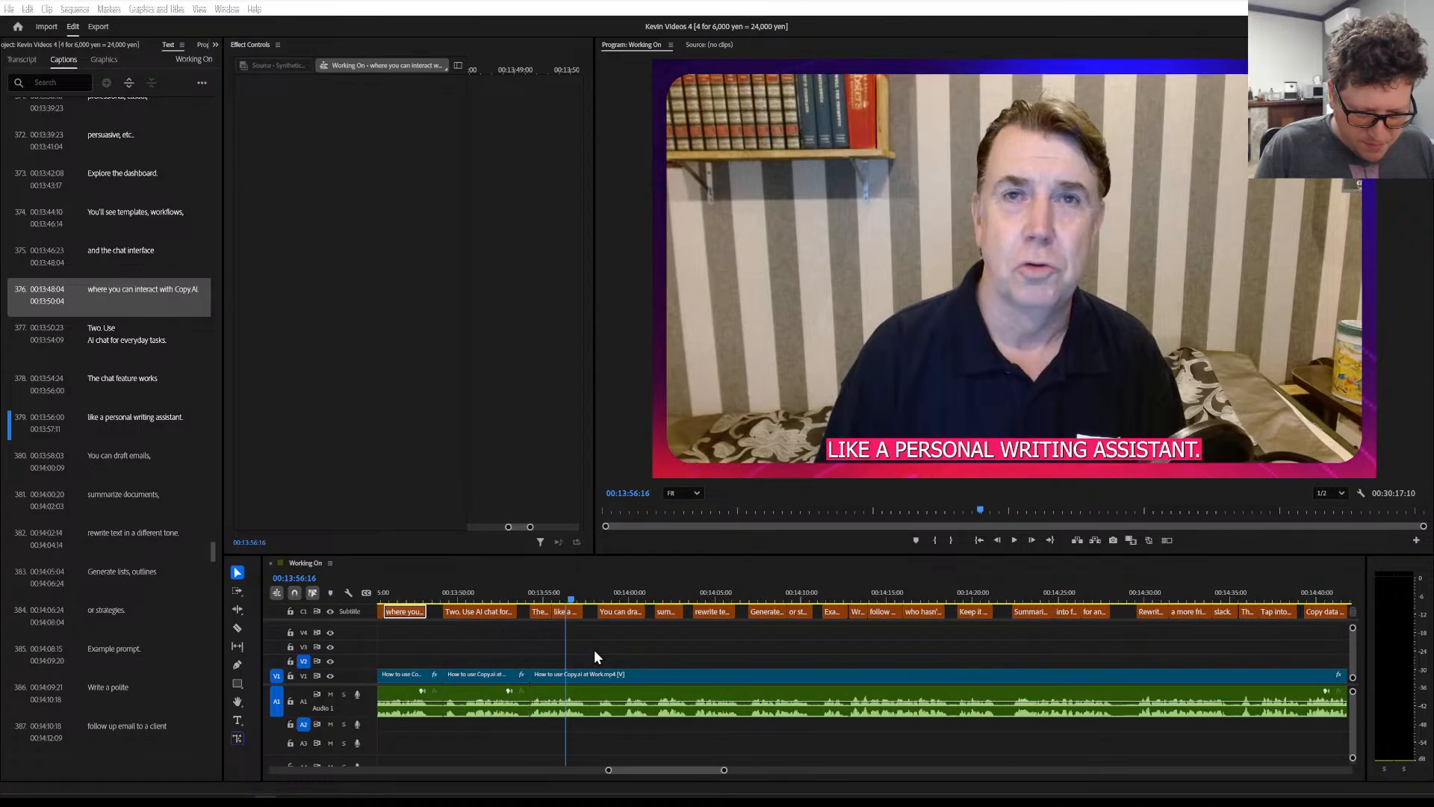
pyautogui.scroll(3, 594, 661)
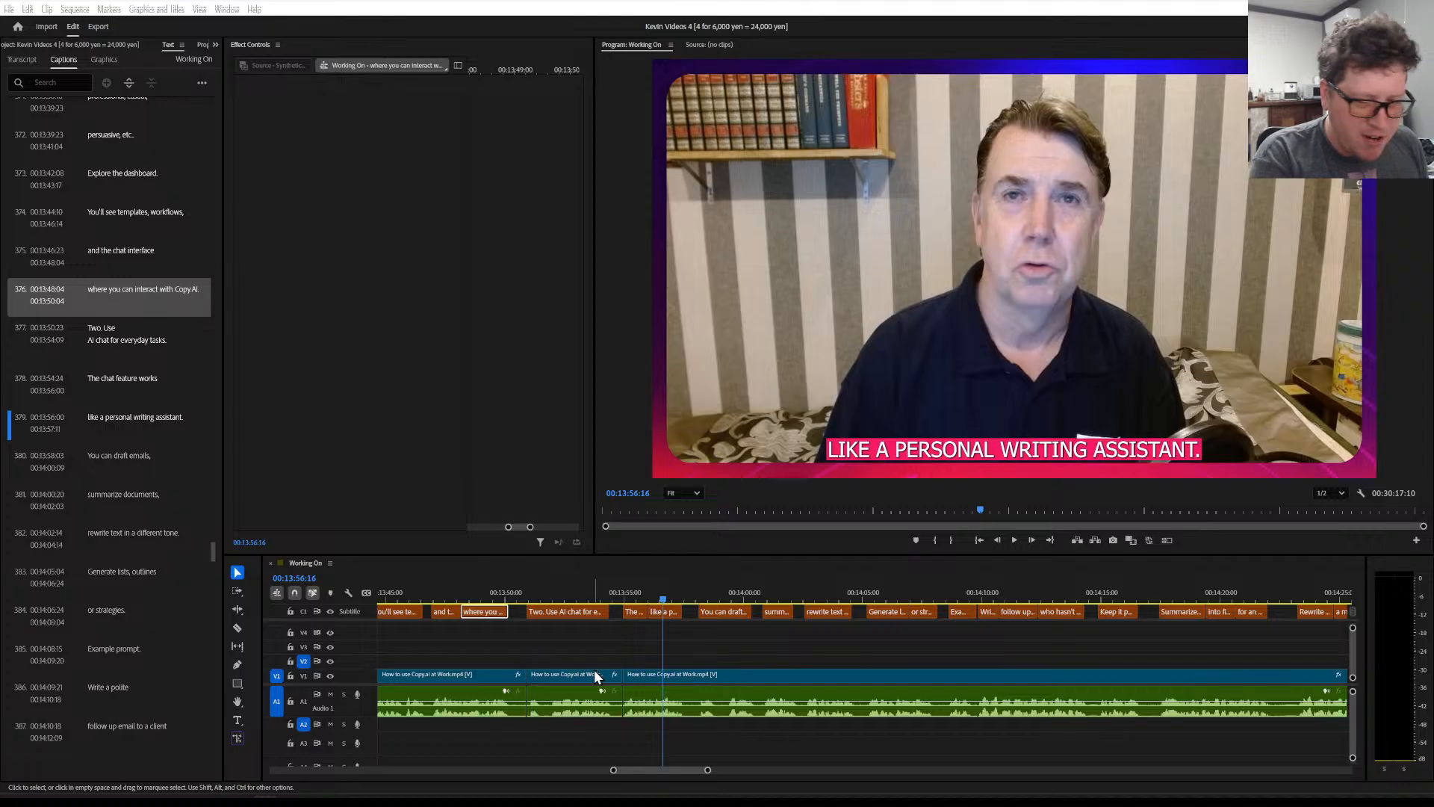
pyautogui.hscroll(3, 643, 668)
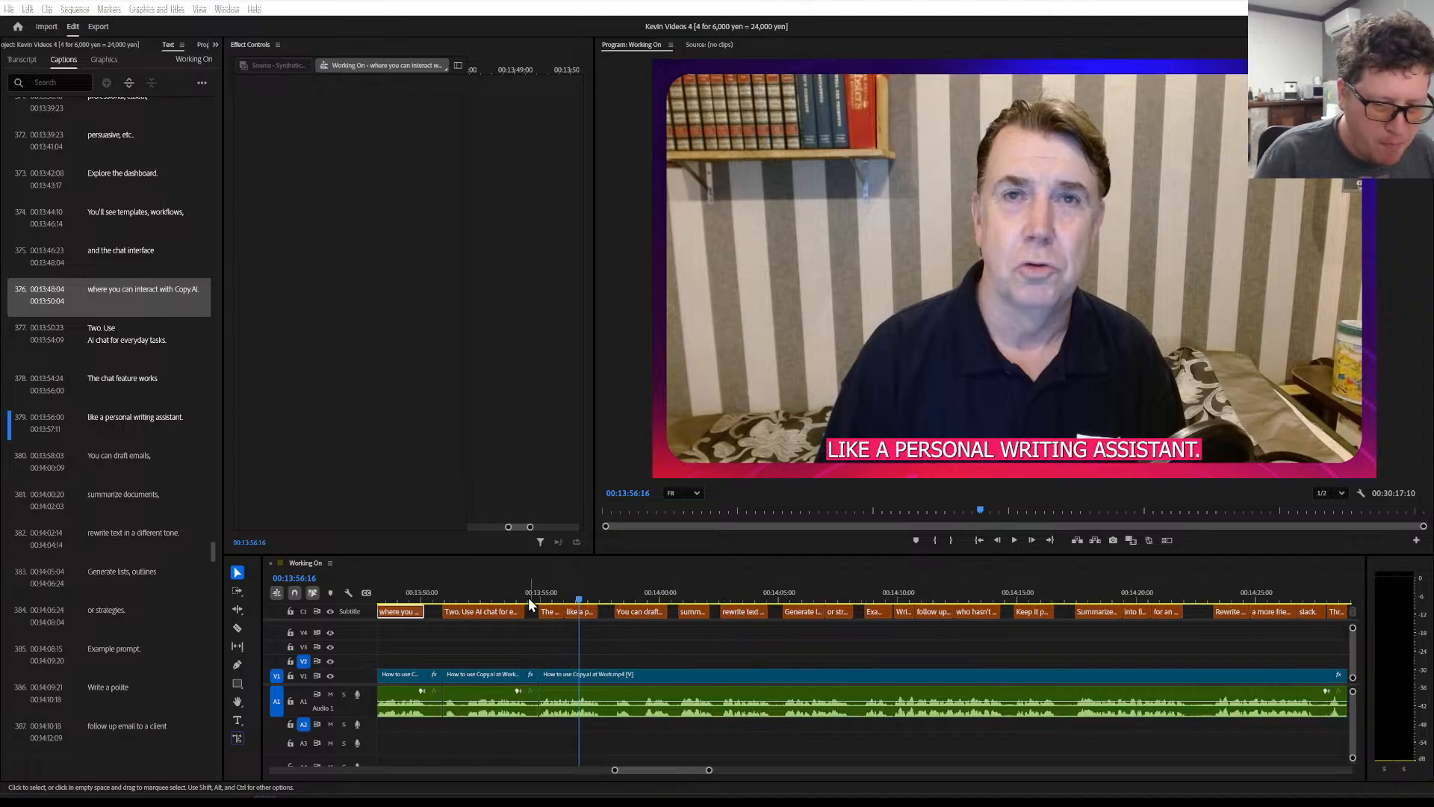
pyautogui.click(508, 591)
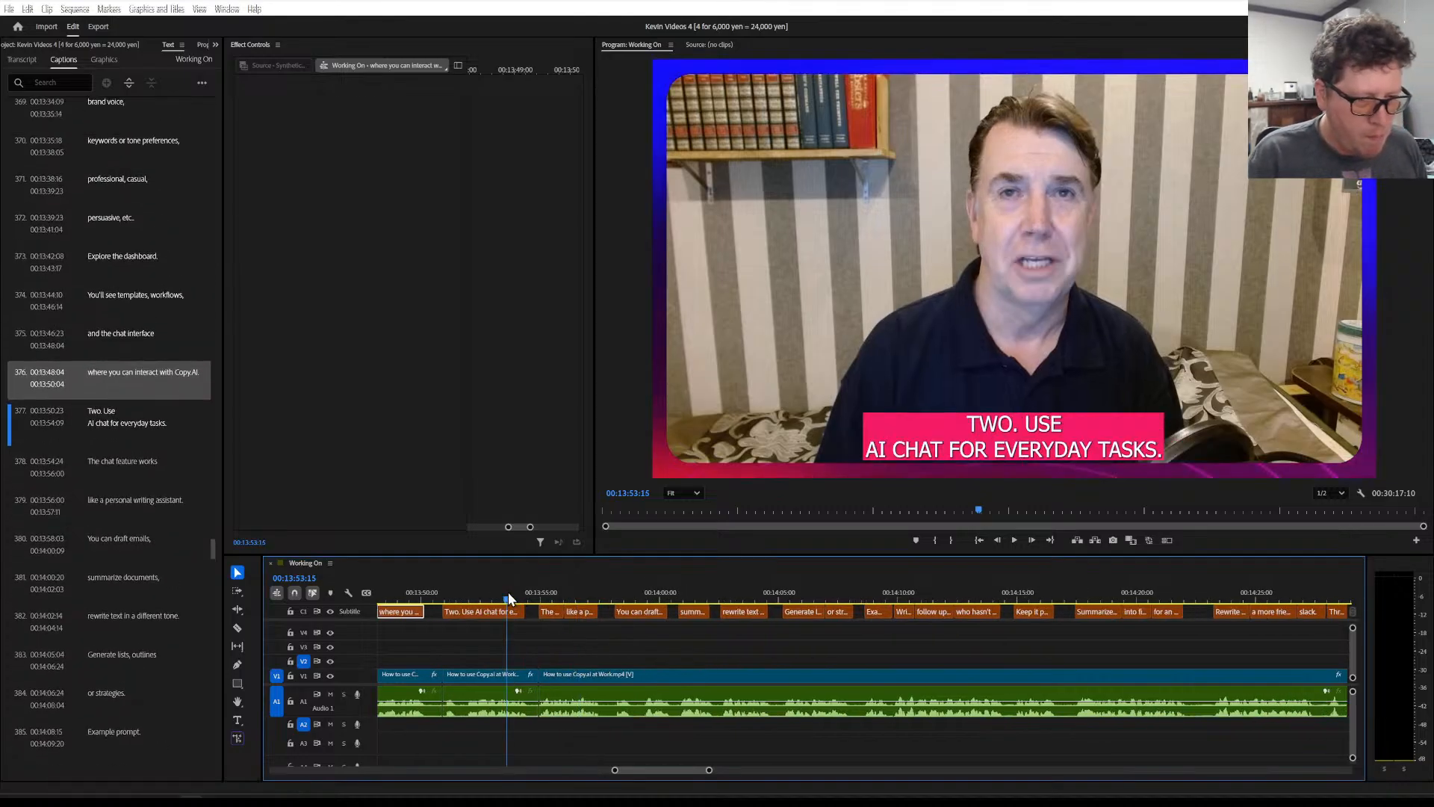
pyautogui.press('space')
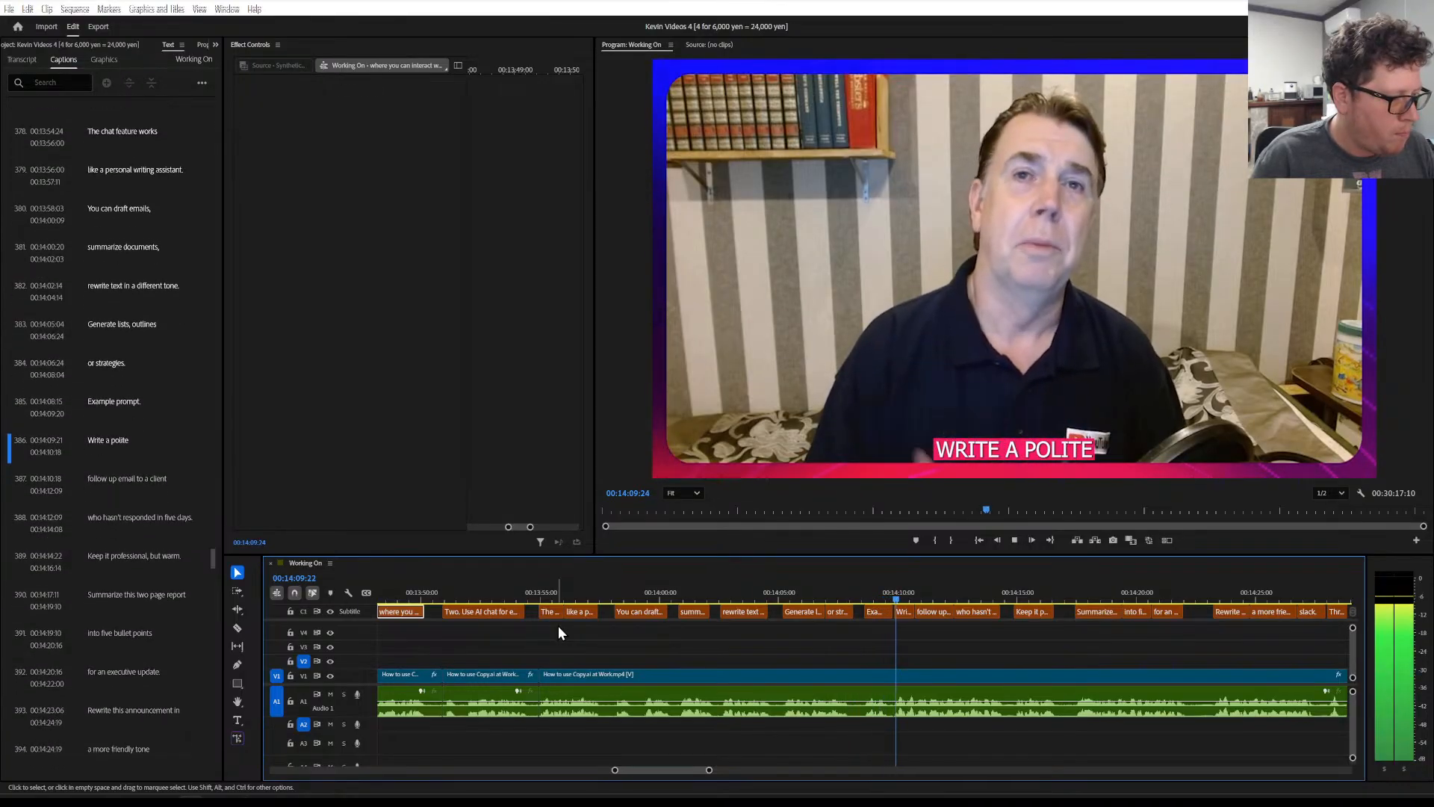
pyautogui.press('space')
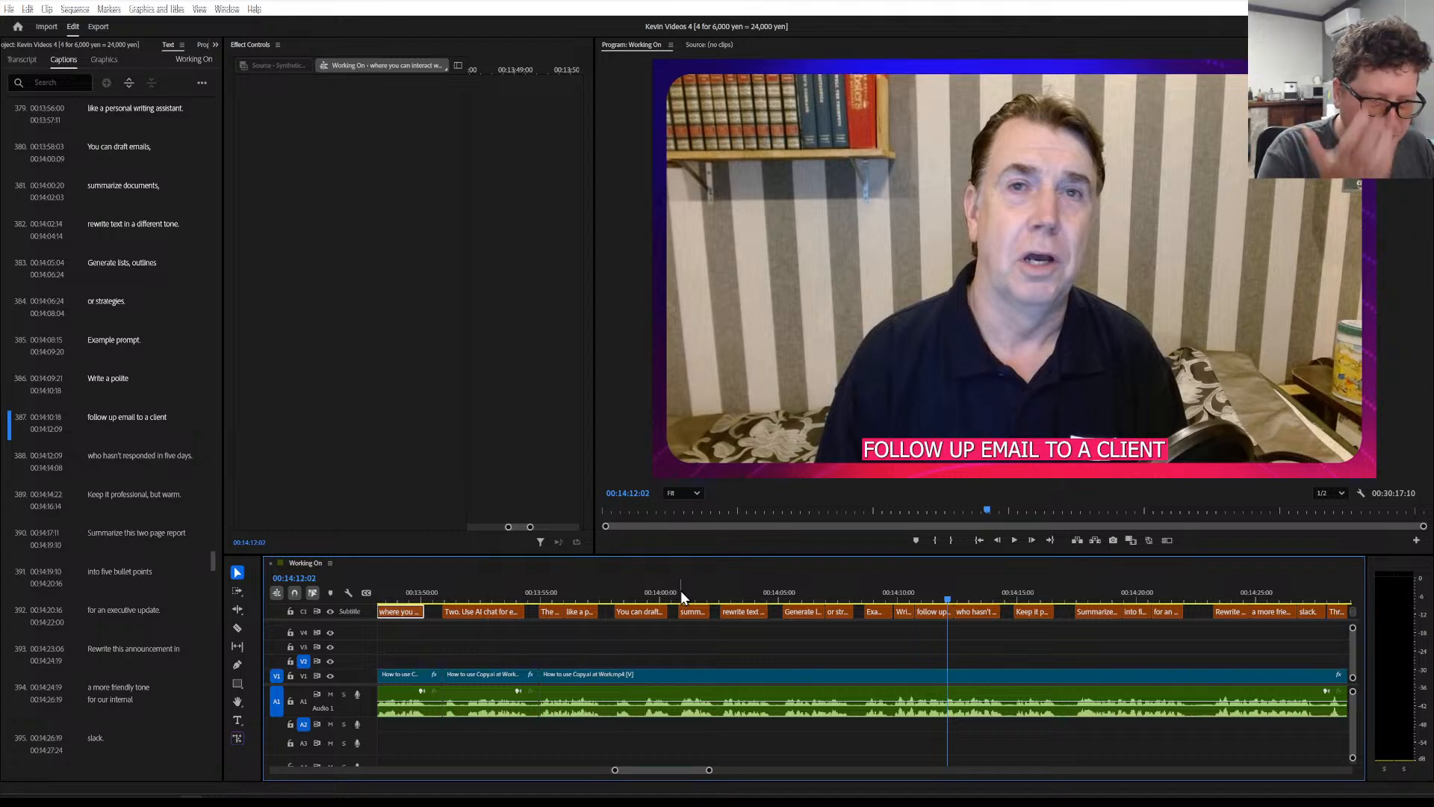
pyautogui.click(745, 591)
pyautogui.moveTo(792, 594); pyautogui.dragTo(886, 599)
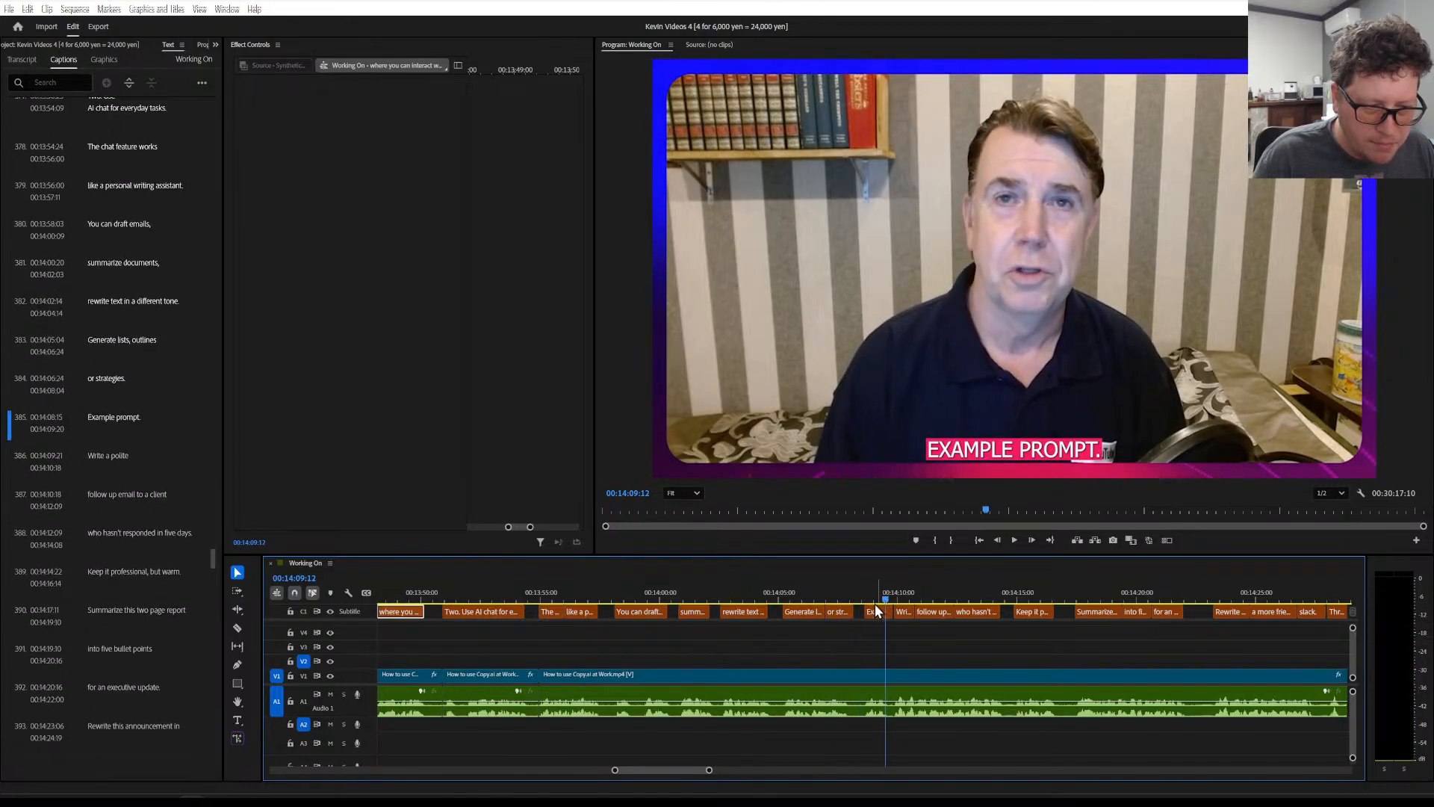
# Split the Copy.ai clip with the Razor tool where the "Example prompt." caption begins
pyautogui.click(236, 627)
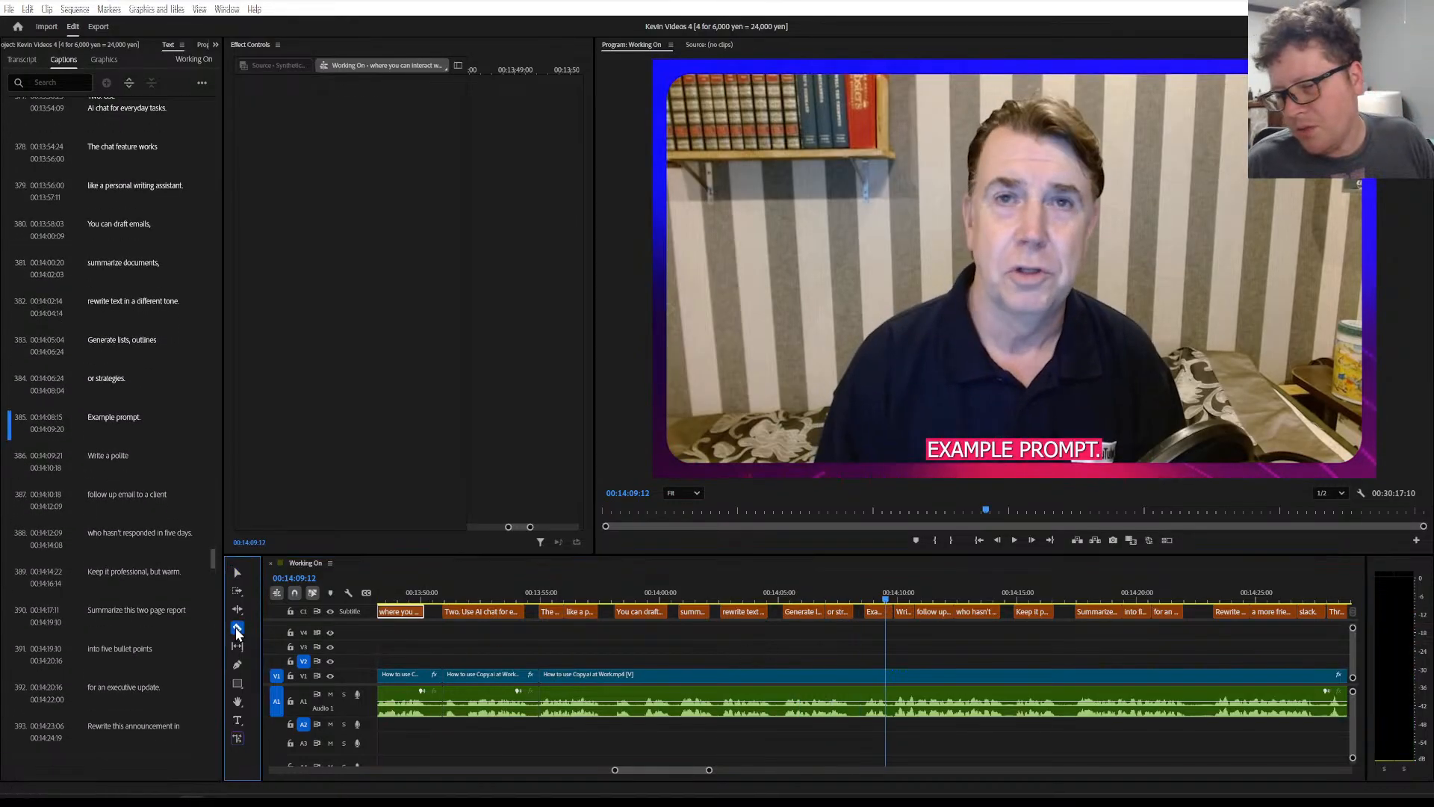
pyautogui.click(866, 677)
pyautogui.click(866, 677)
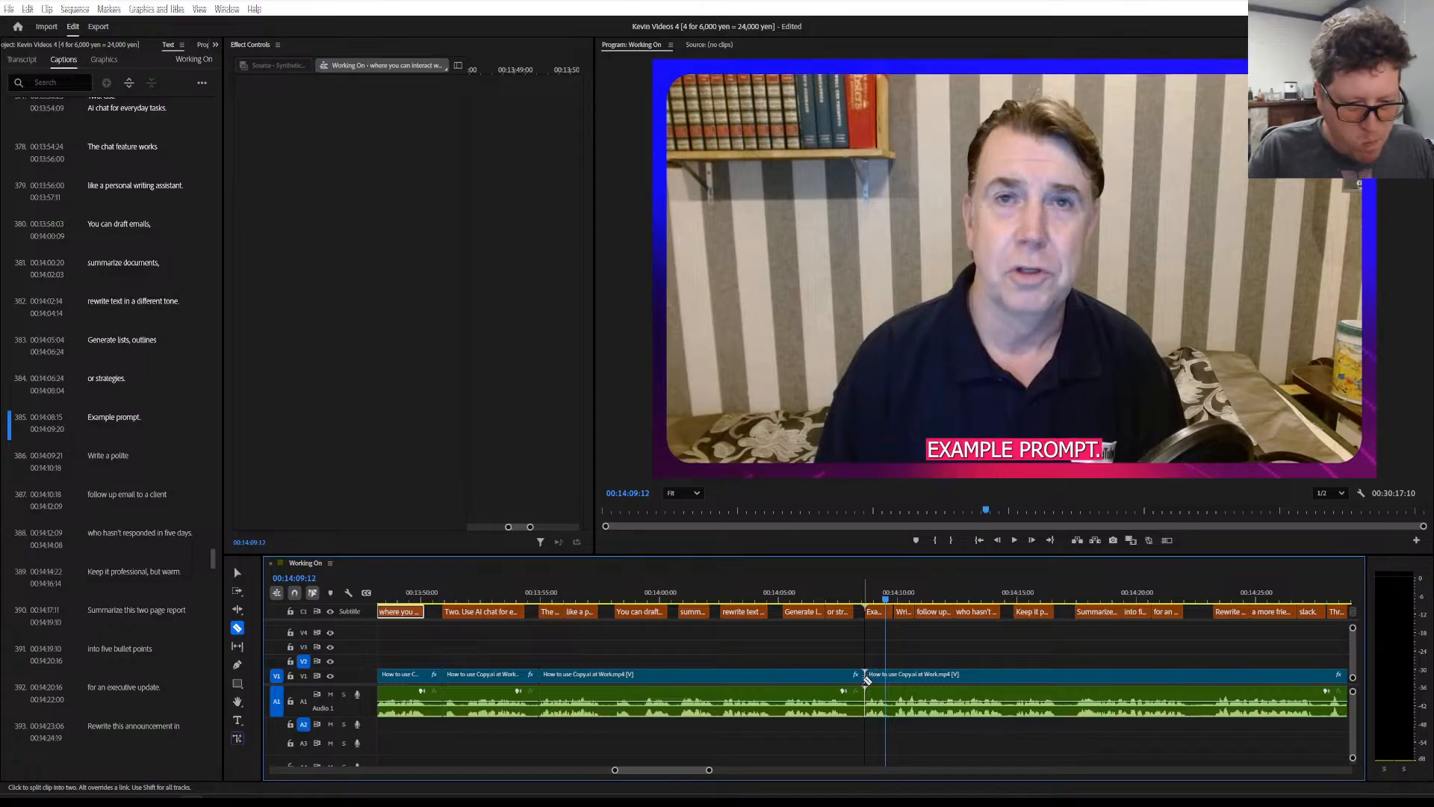
# Play on through the example prompt and split the Copy.ai clip where the "Summarize this two page report" caption begins
pyautogui.scroll(-3, 867, 679)
pyautogui.press('space')
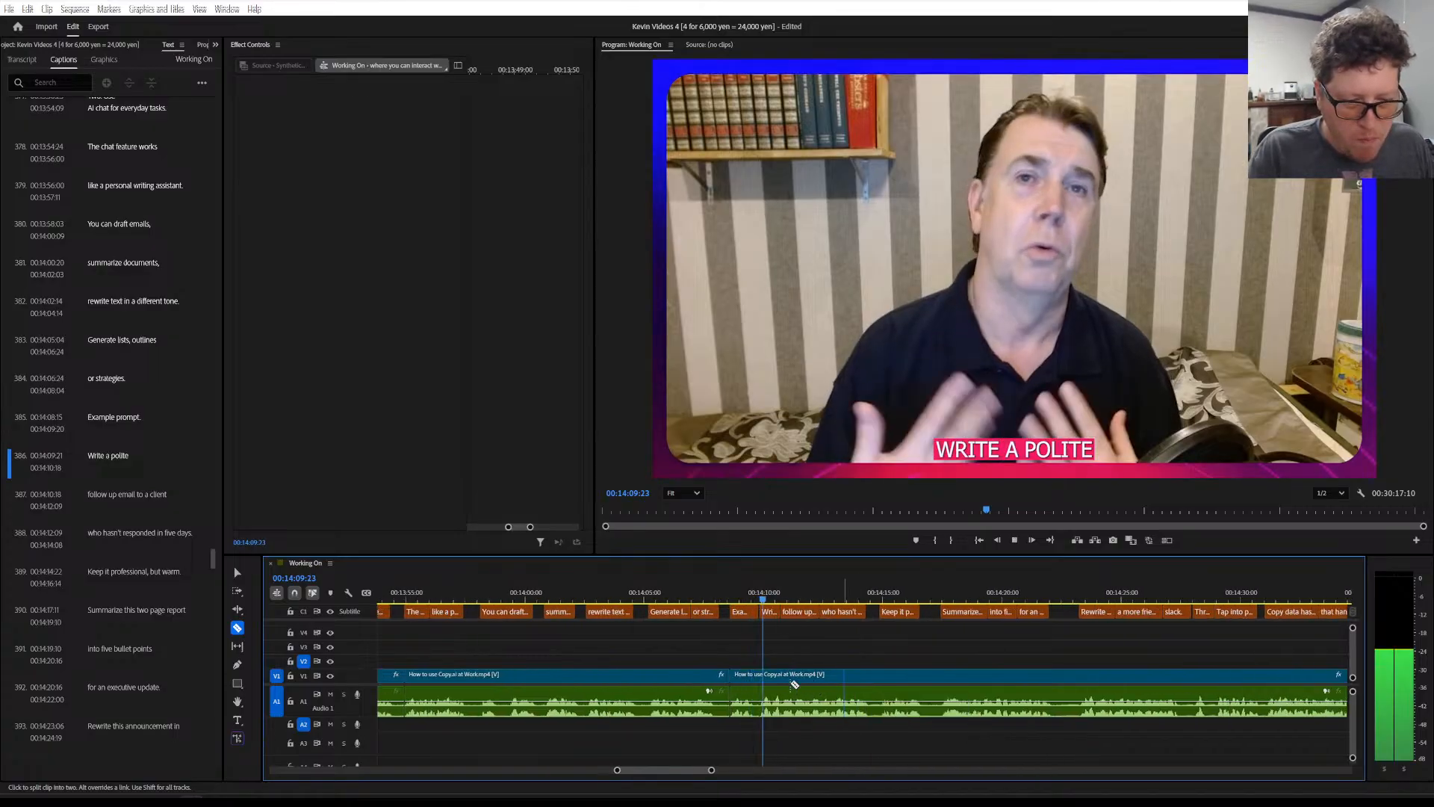
pyautogui.scroll(-2, 790, 679)
pyautogui.scroll(-2, 791, 681)
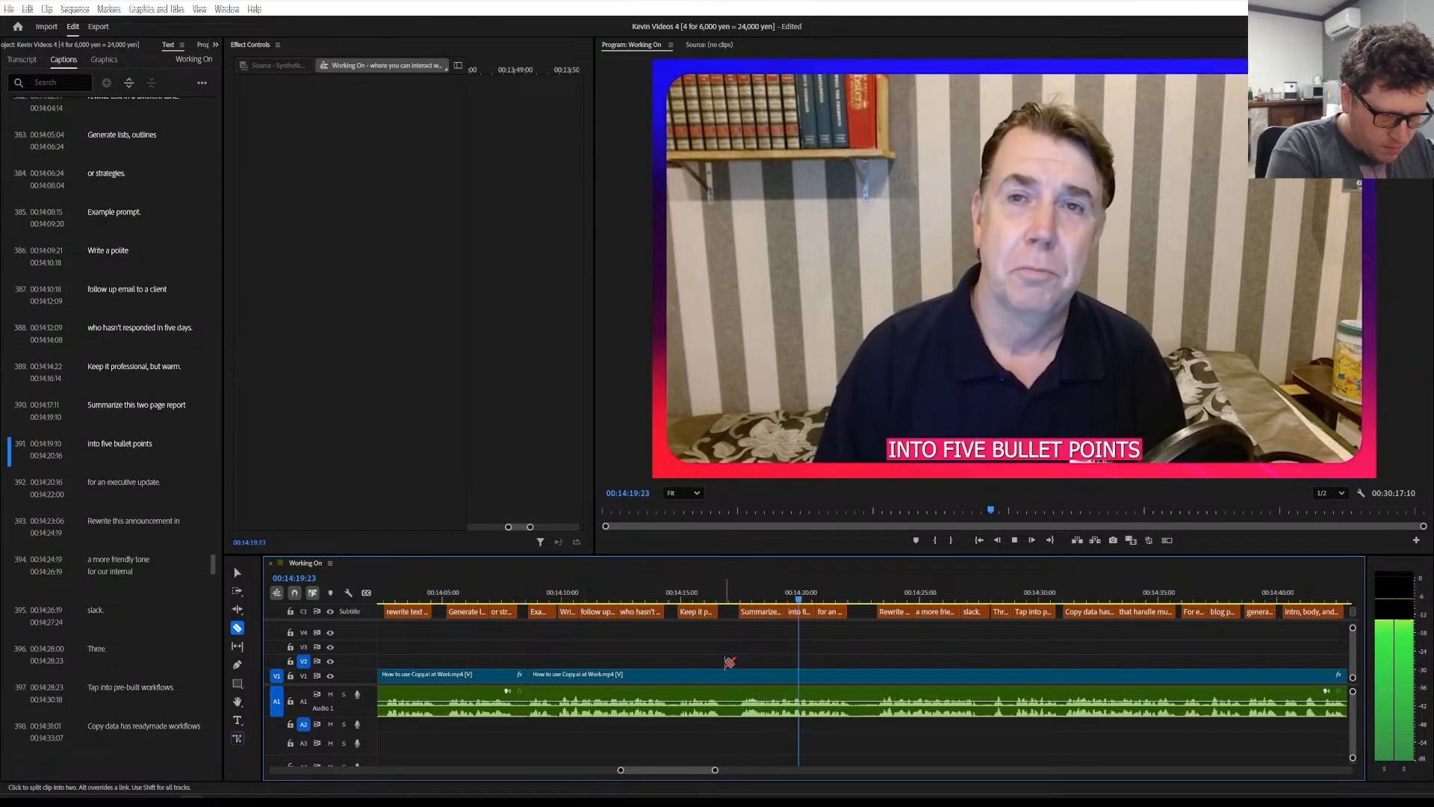
pyautogui.press('space')
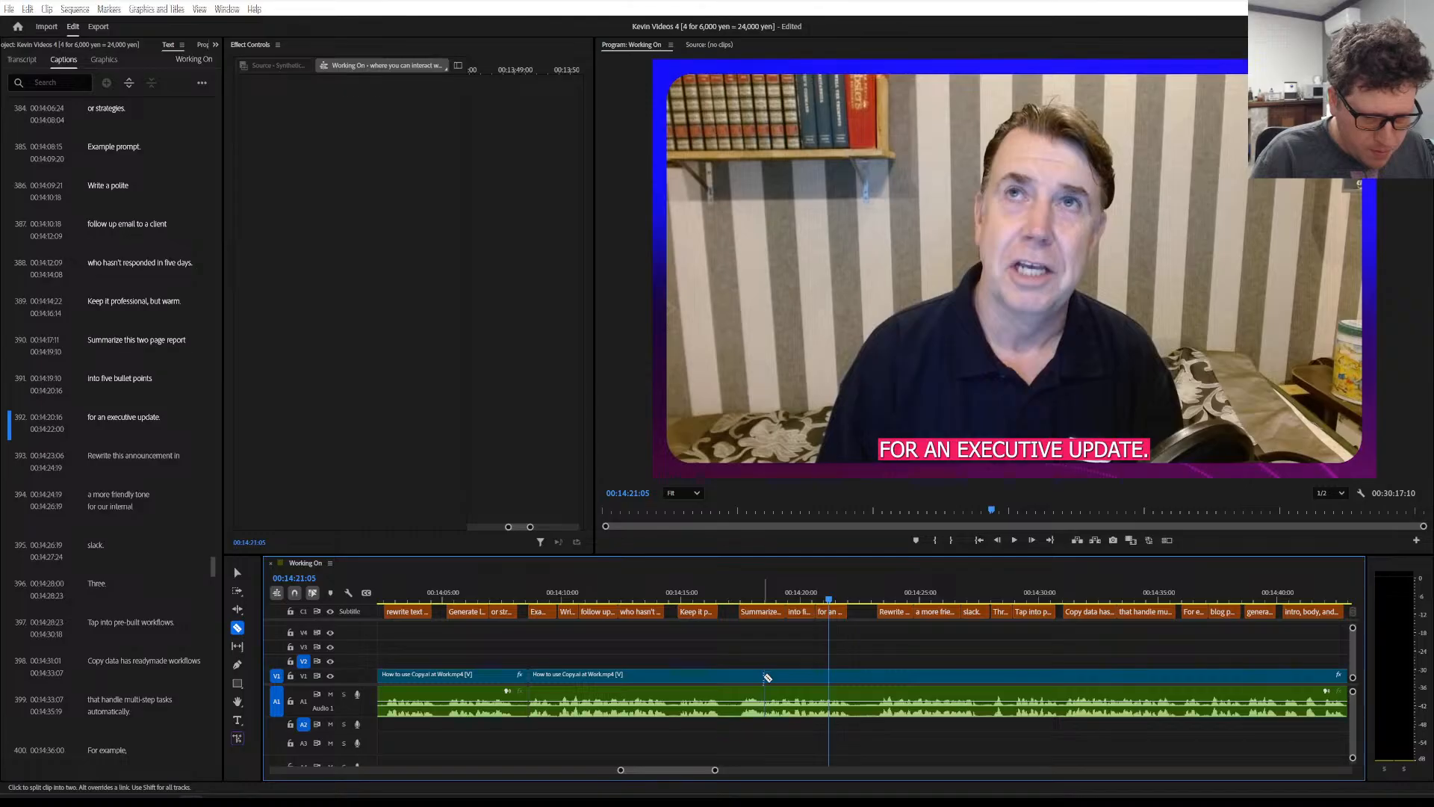
pyautogui.click(741, 675)
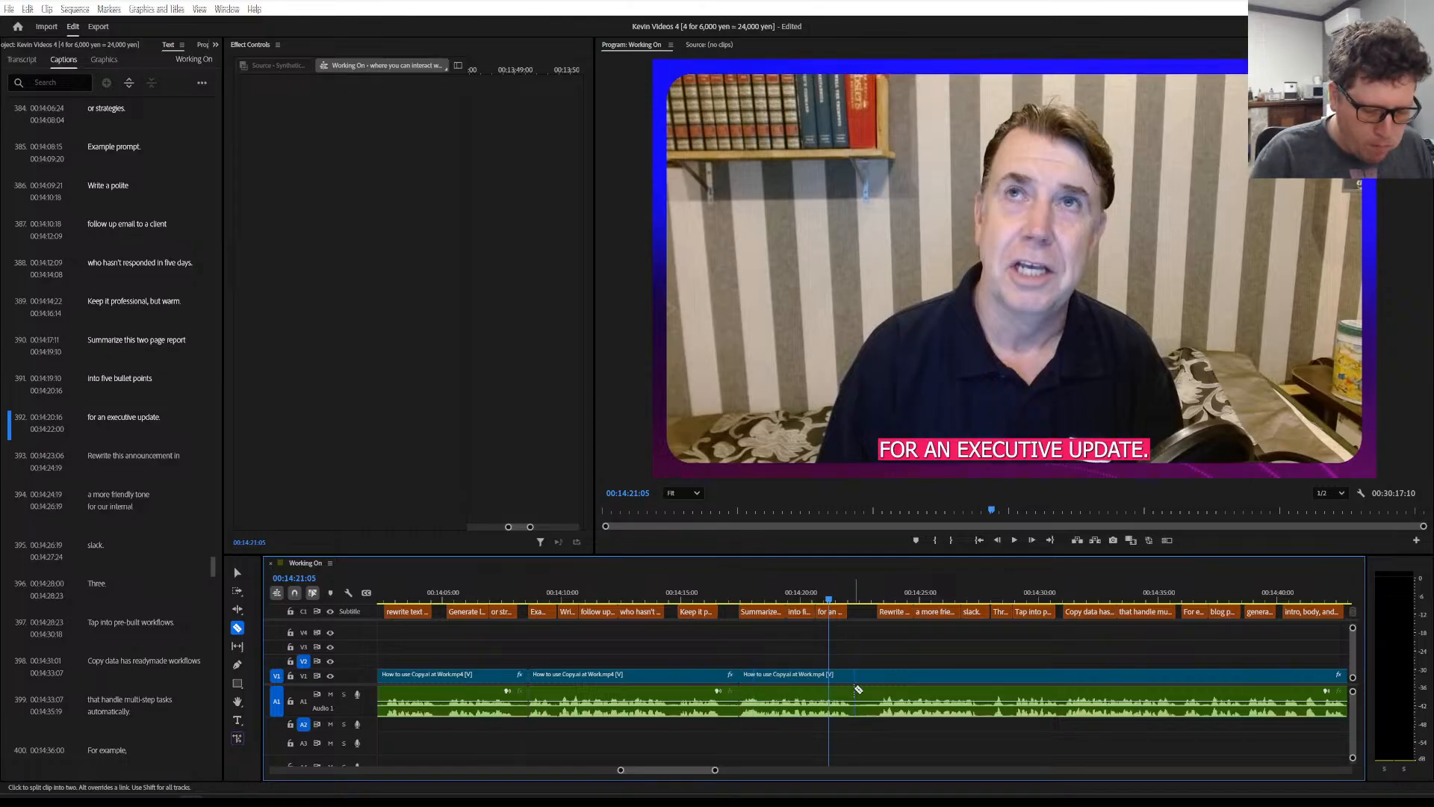
# Play on and split the Copy.ai clip where the "Rewrite this announcement in" caption begins
pyautogui.press('space')
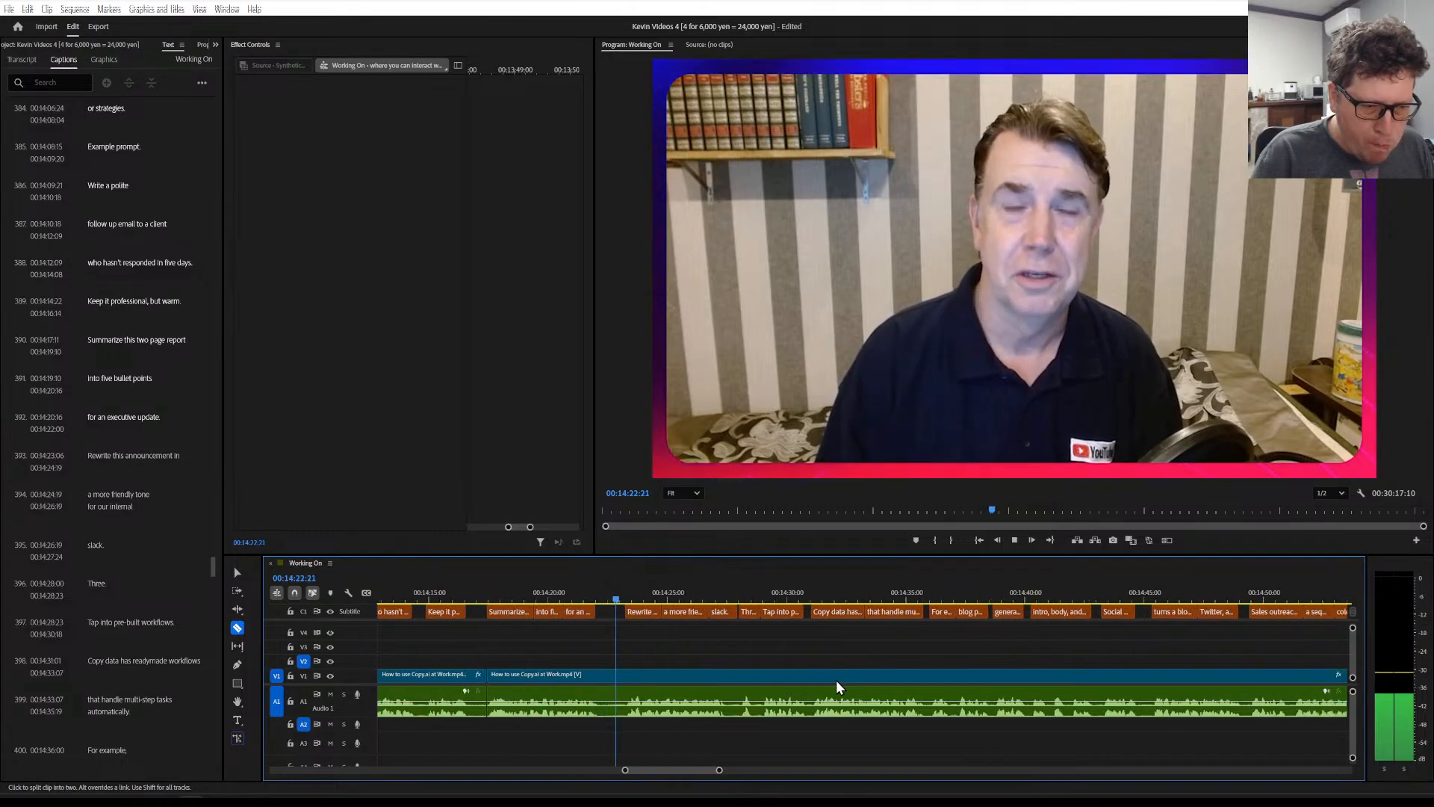
pyautogui.press('space')
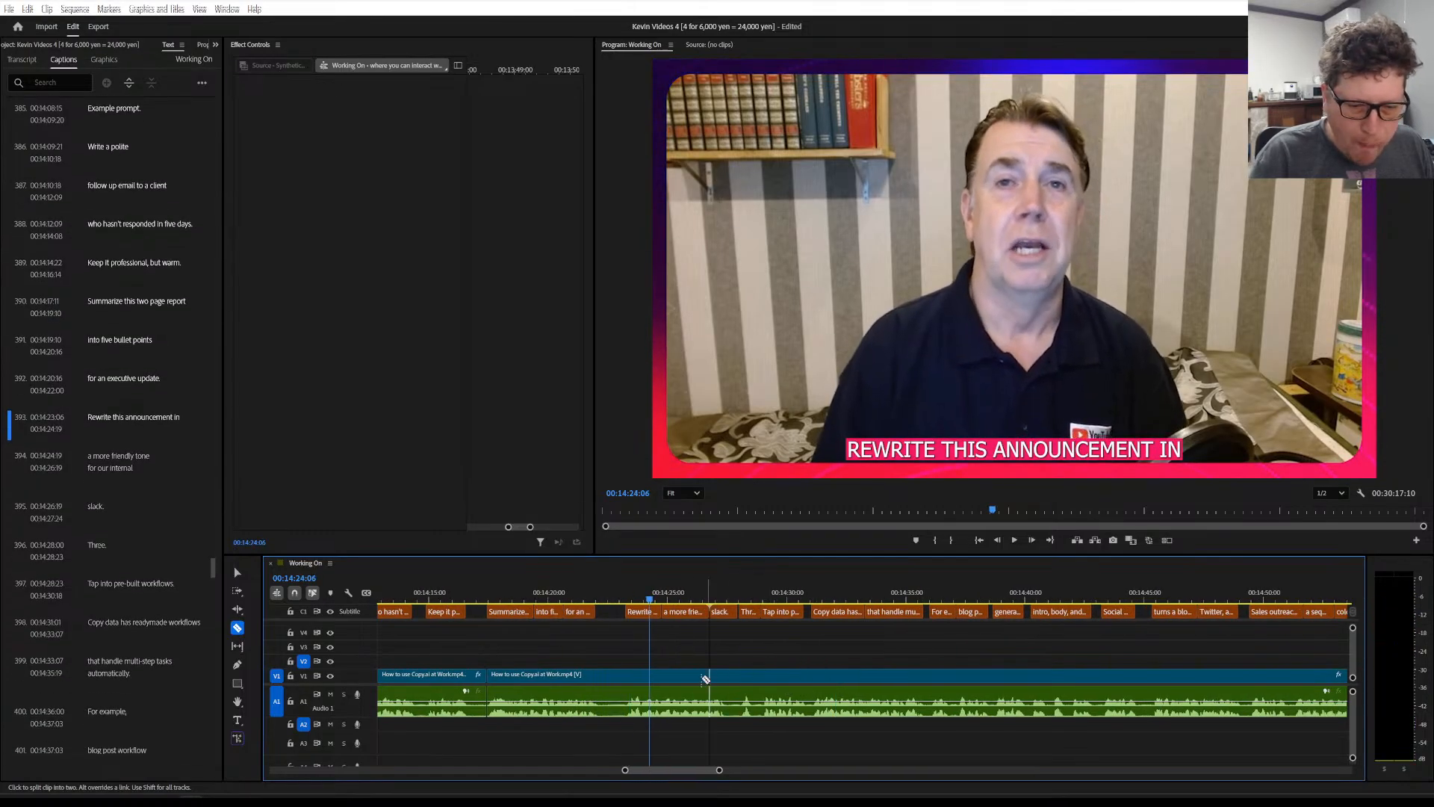
pyautogui.click(627, 676)
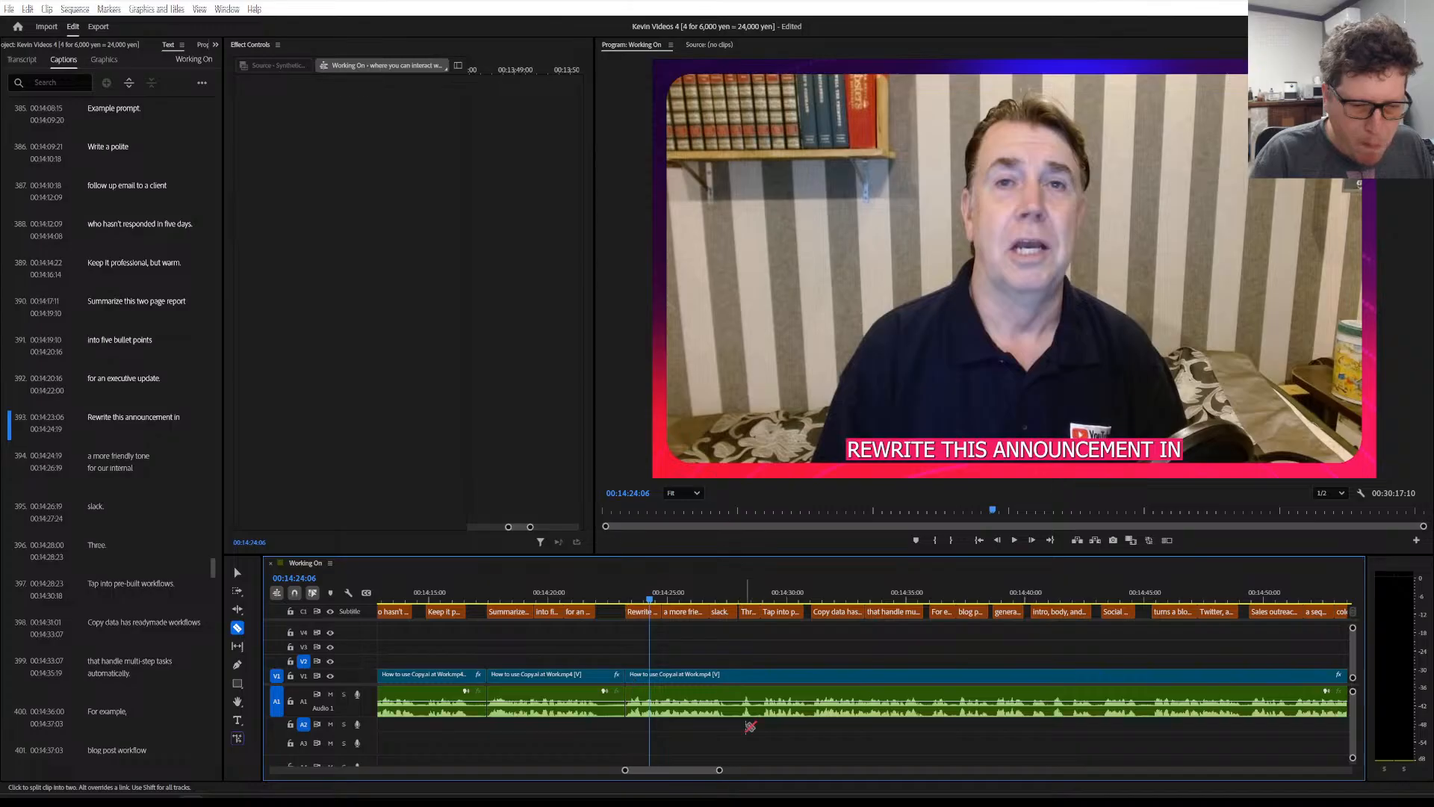
# Play on and split the Copy.ai clip where the "Three." caption begins
pyautogui.scroll(-3, 761, 721)
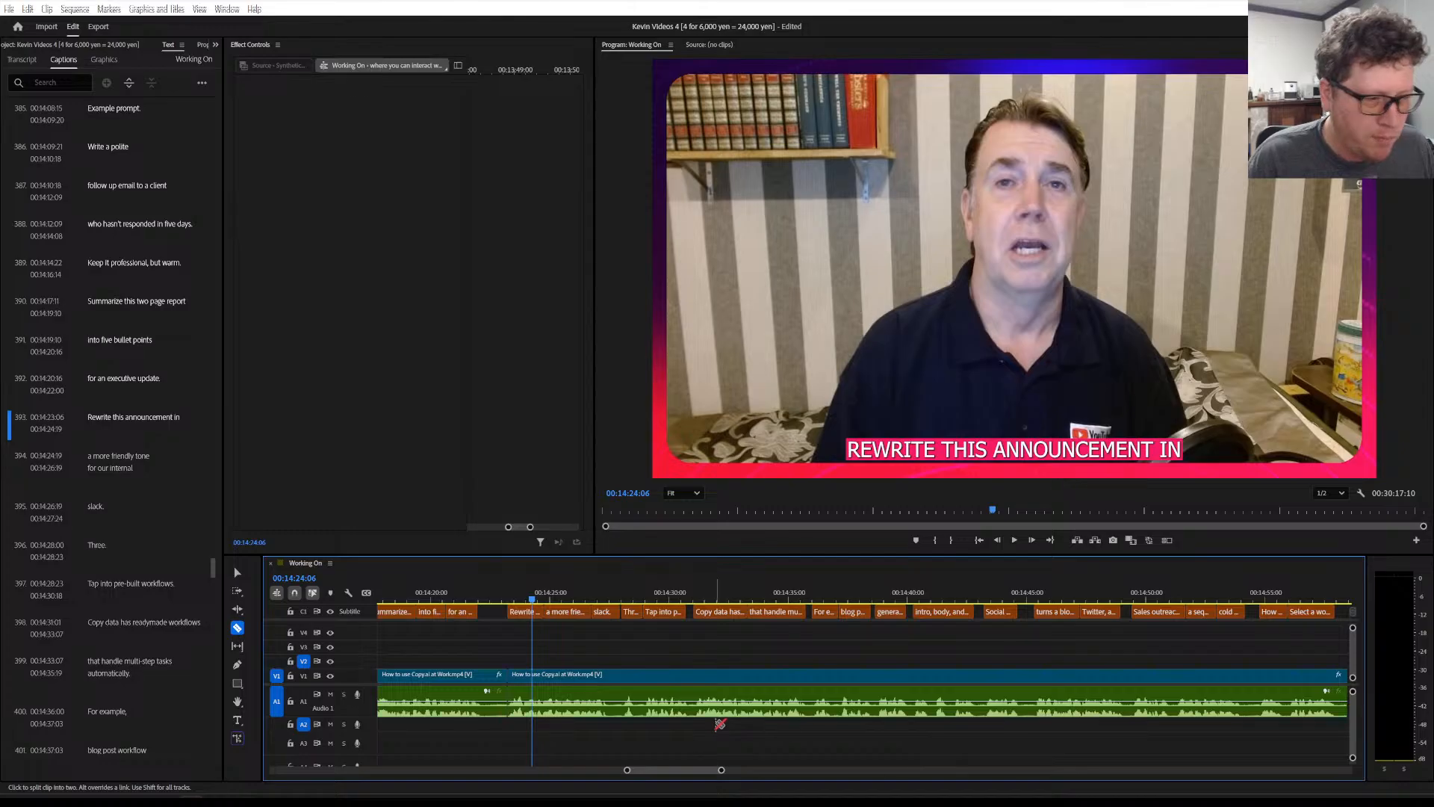
pyautogui.press('space')
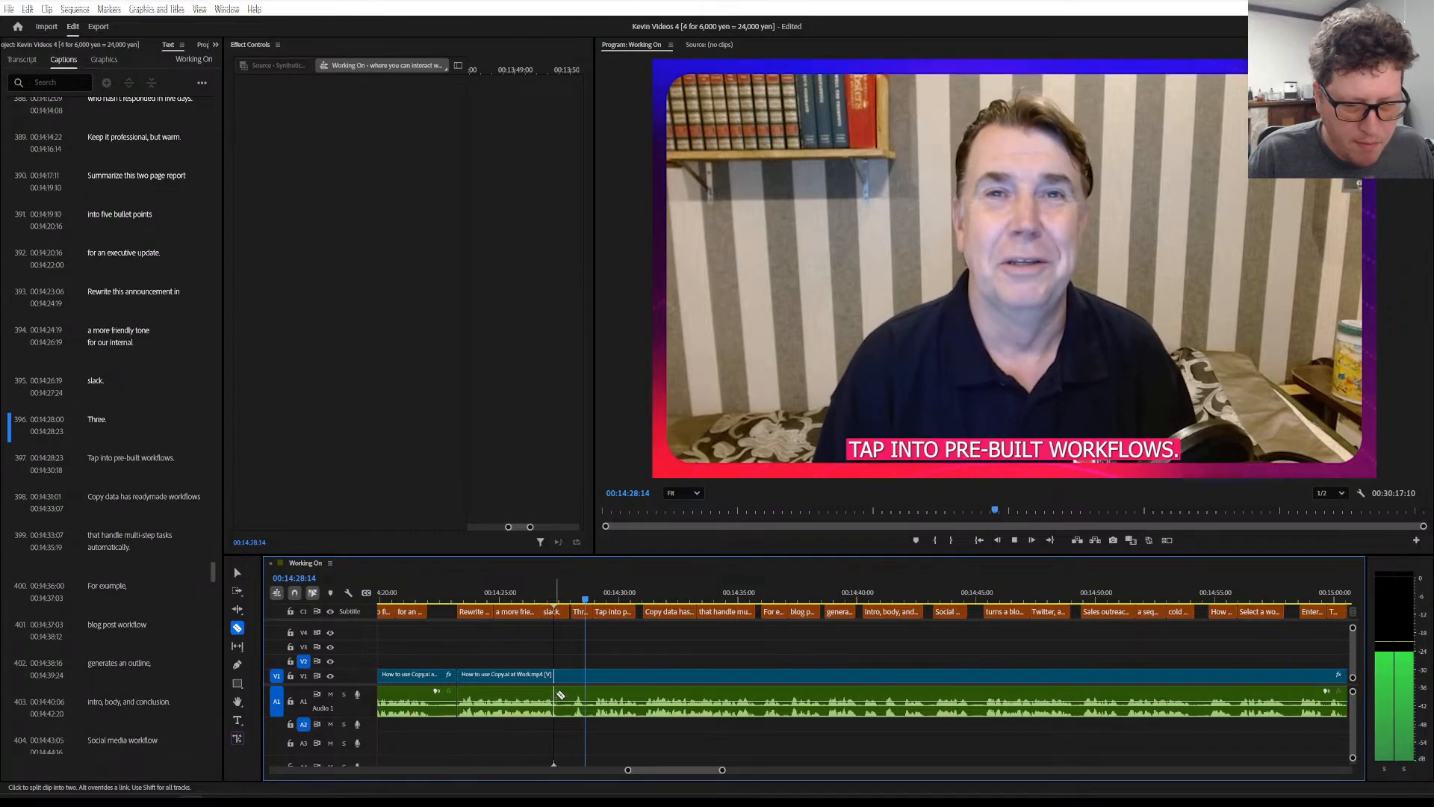
pyautogui.press('space')
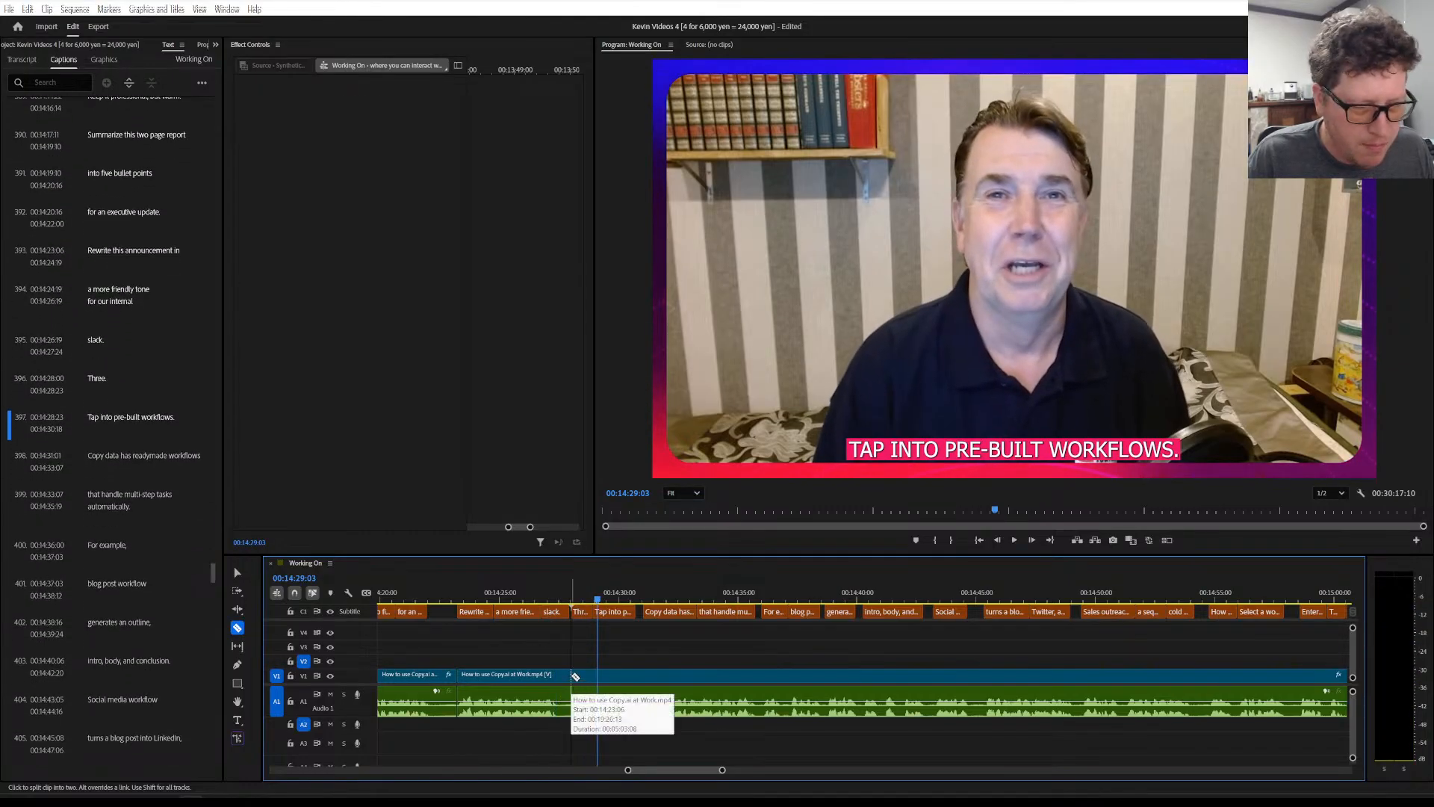
pyautogui.click(575, 675)
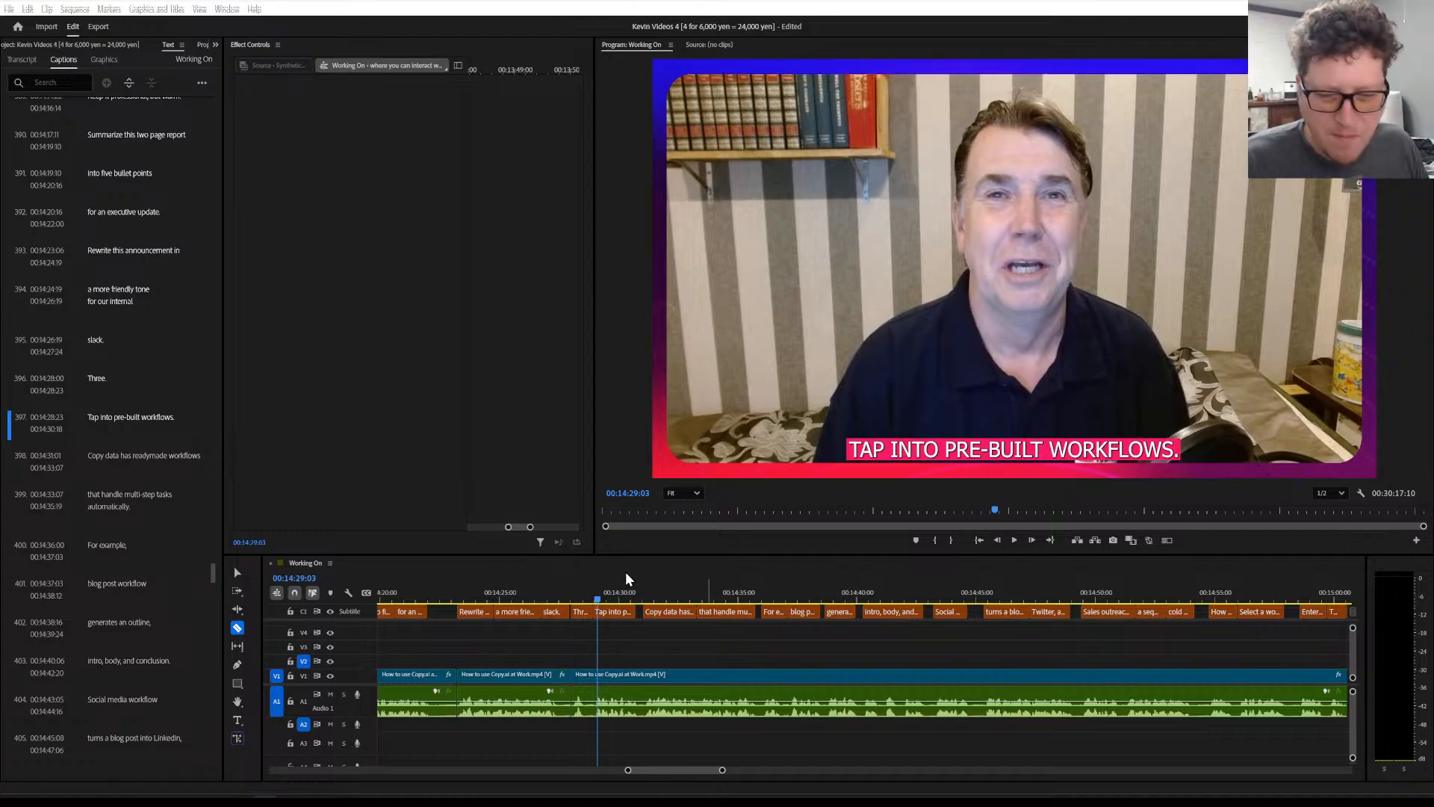
# Replay from the "Three." caption and split the Copy.ai clip where the "Copy data has readymade workflows" caption begins
pyautogui.click(576, 593)
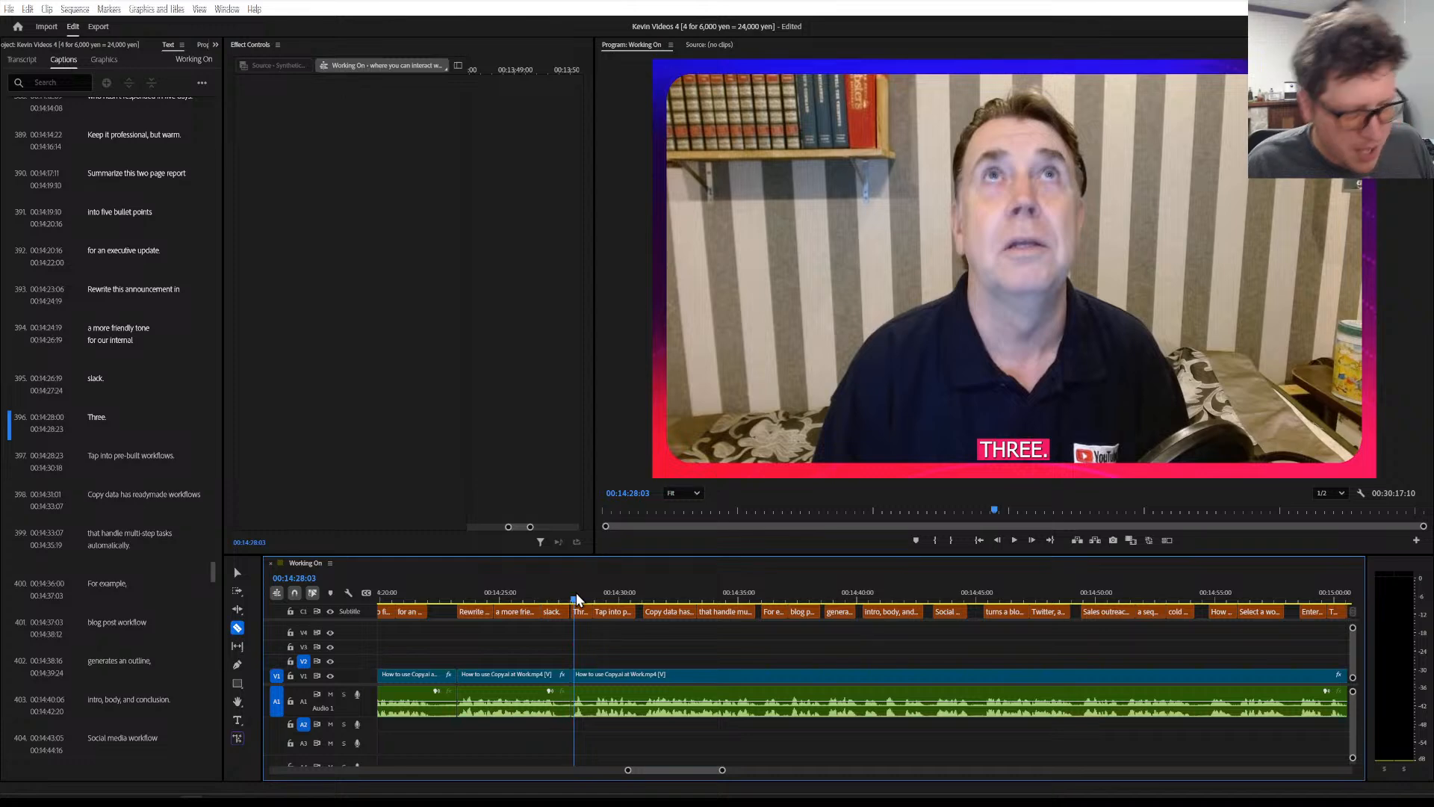
pyautogui.press('space')
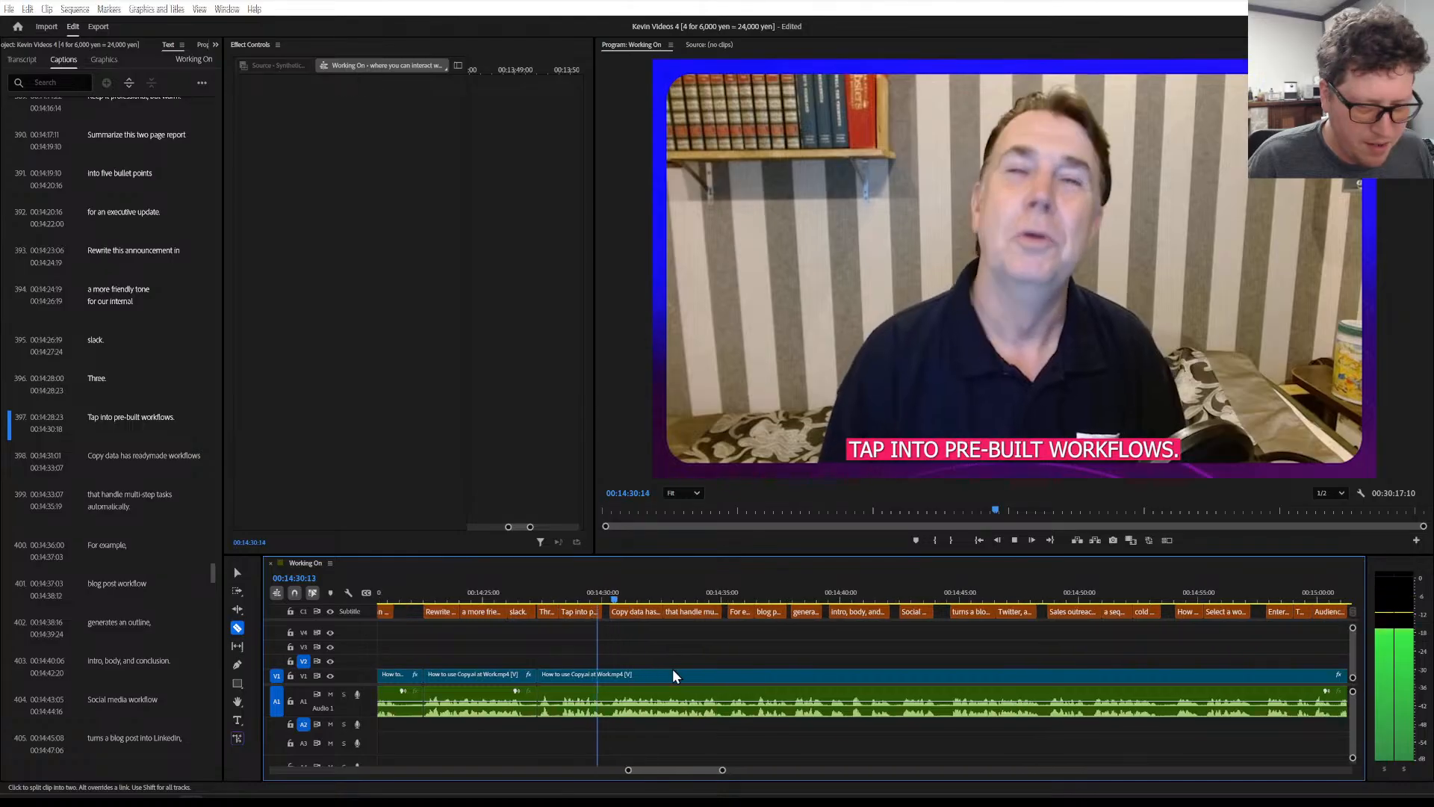
pyautogui.press('space')
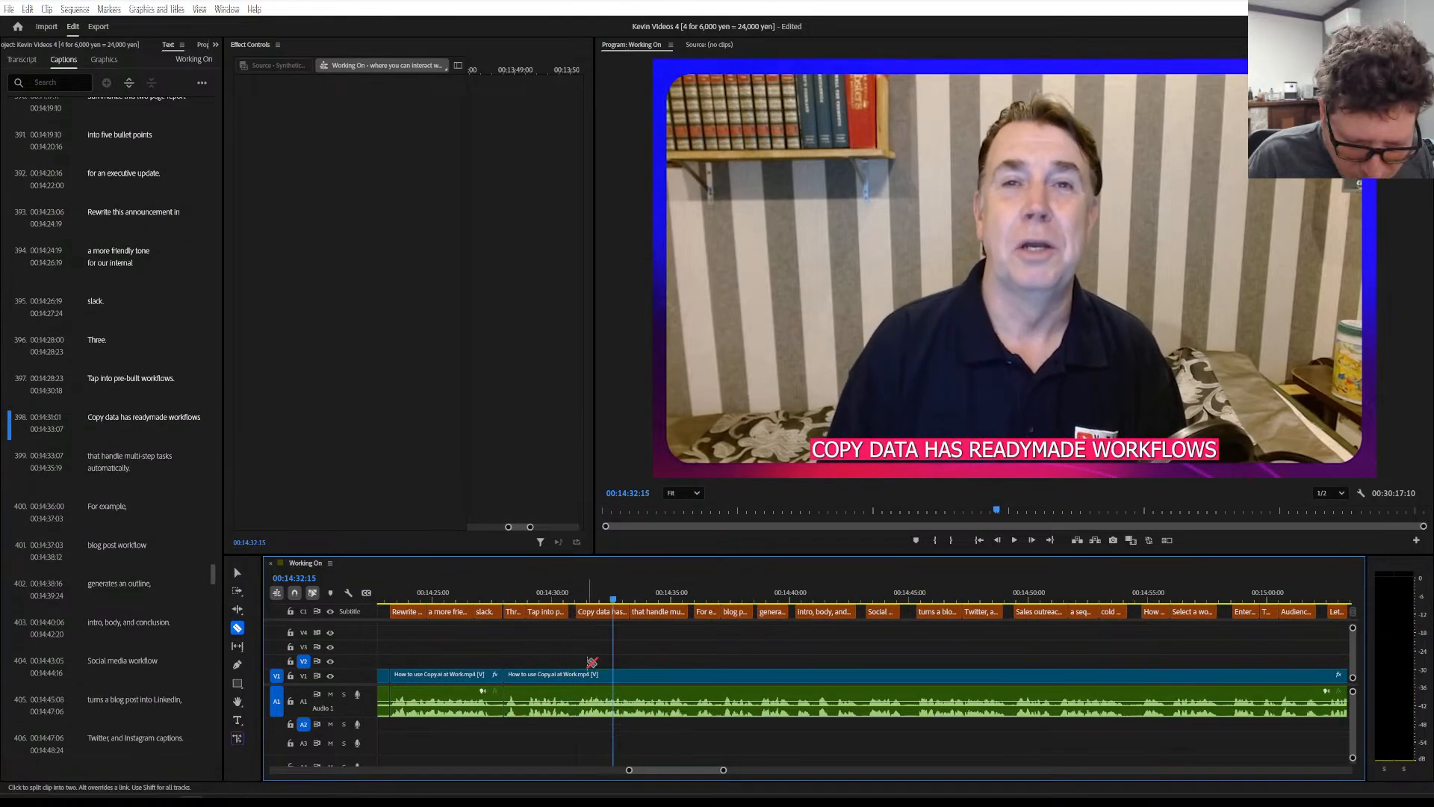
pyautogui.click(580, 675)
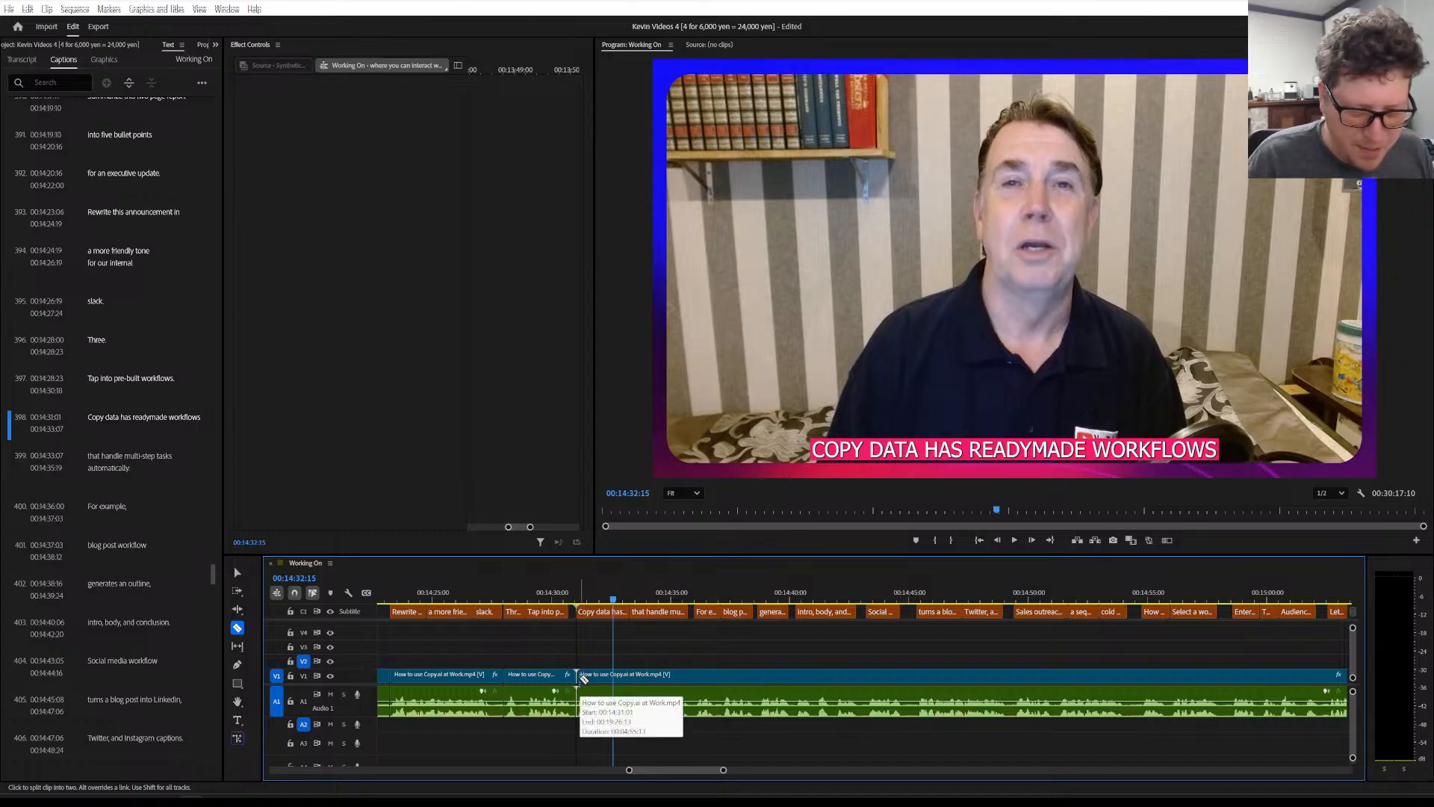
# Correct the caption after "Tap into pre-built workflows." to read "Copy.ai has readymade workflows"
pyautogui.click(569, 597)
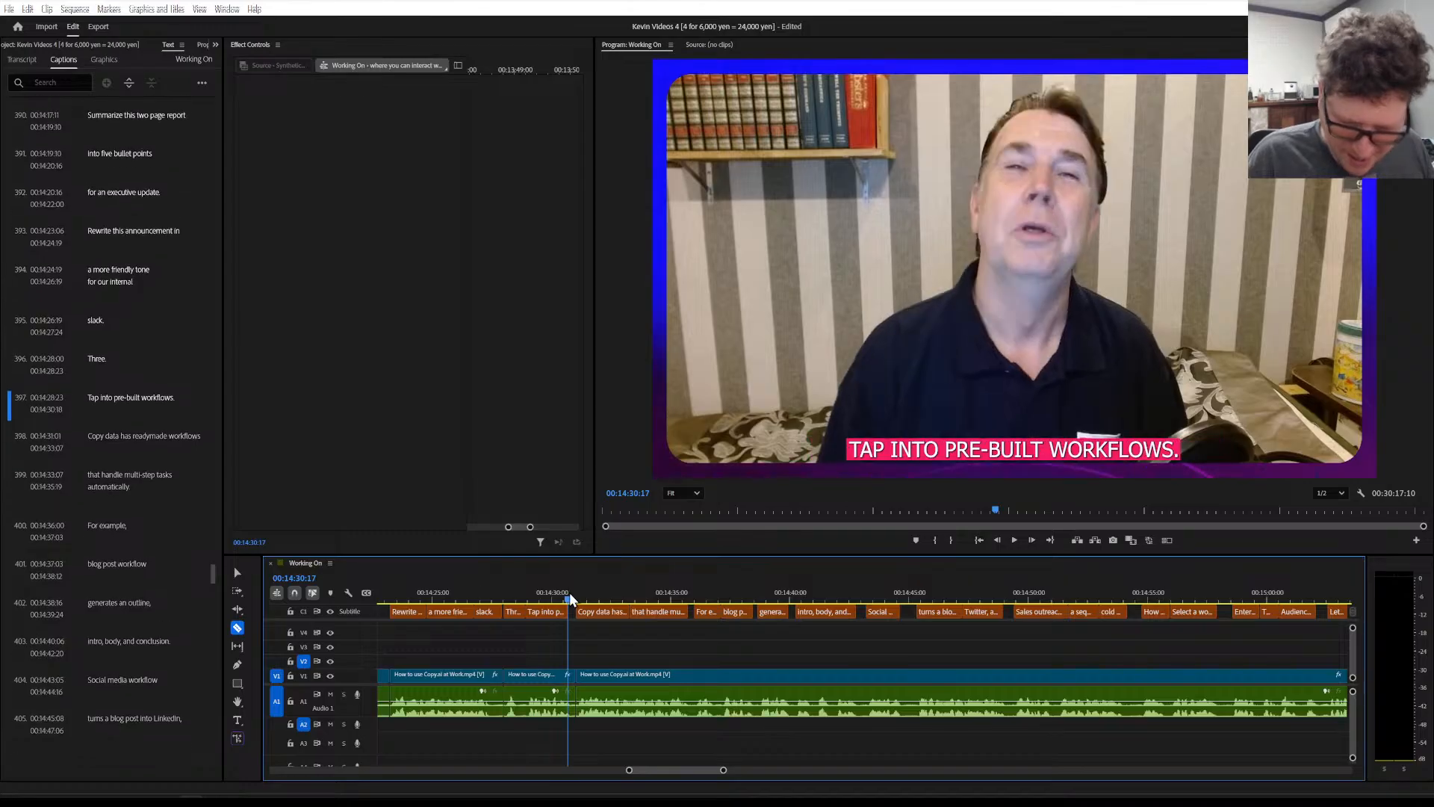
pyautogui.scroll(1, 154, 514)
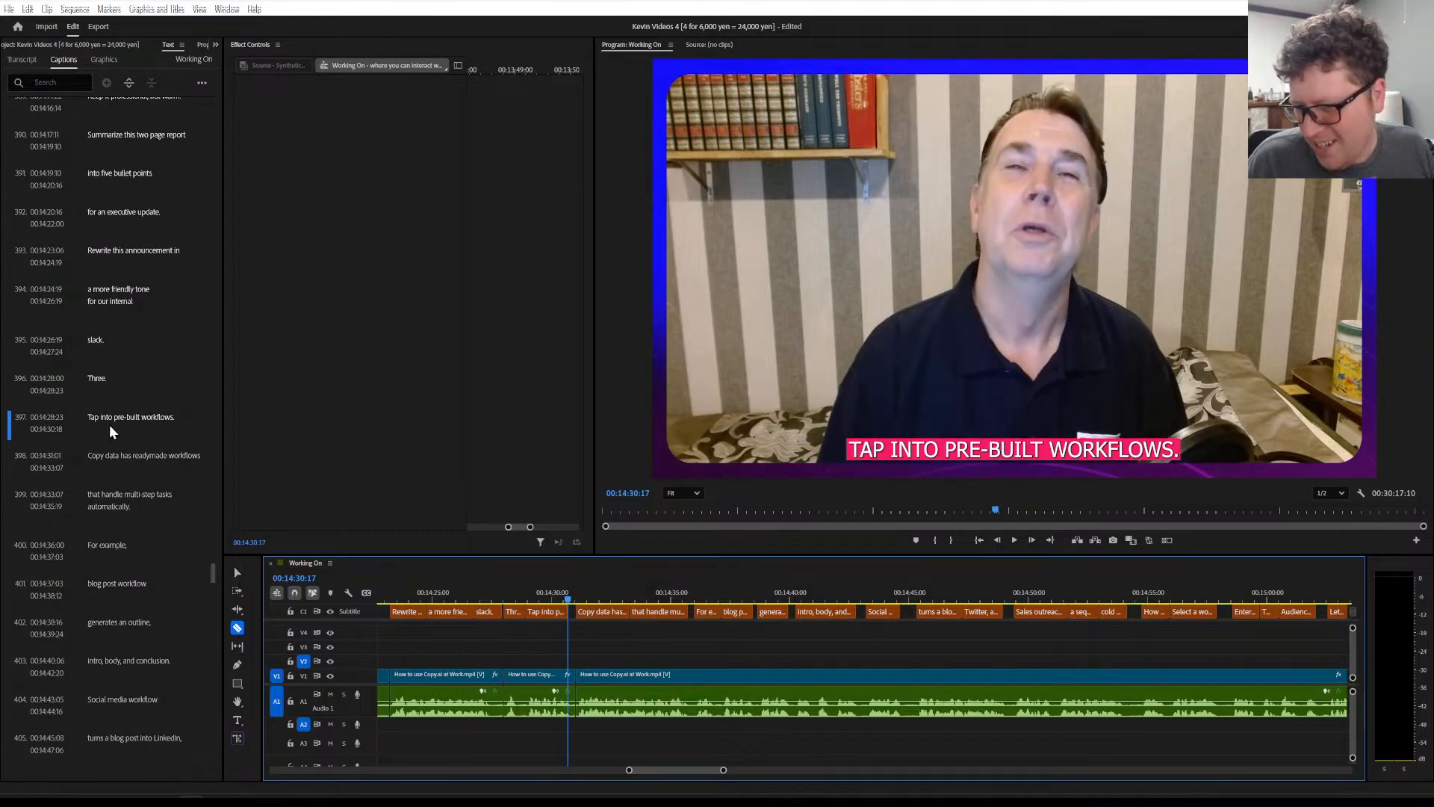
pyautogui.doubleClick(114, 459)
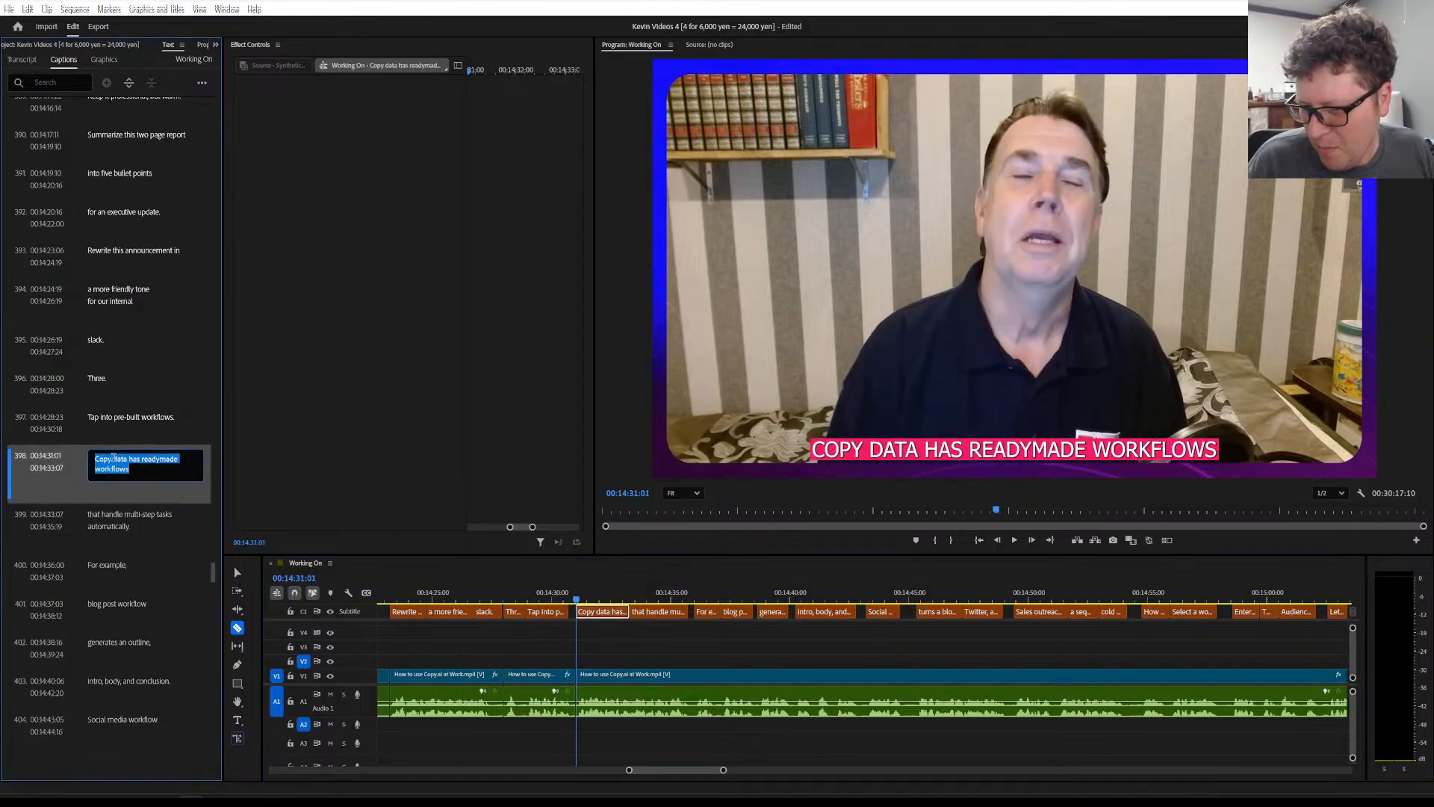
pyautogui.click(112, 458)
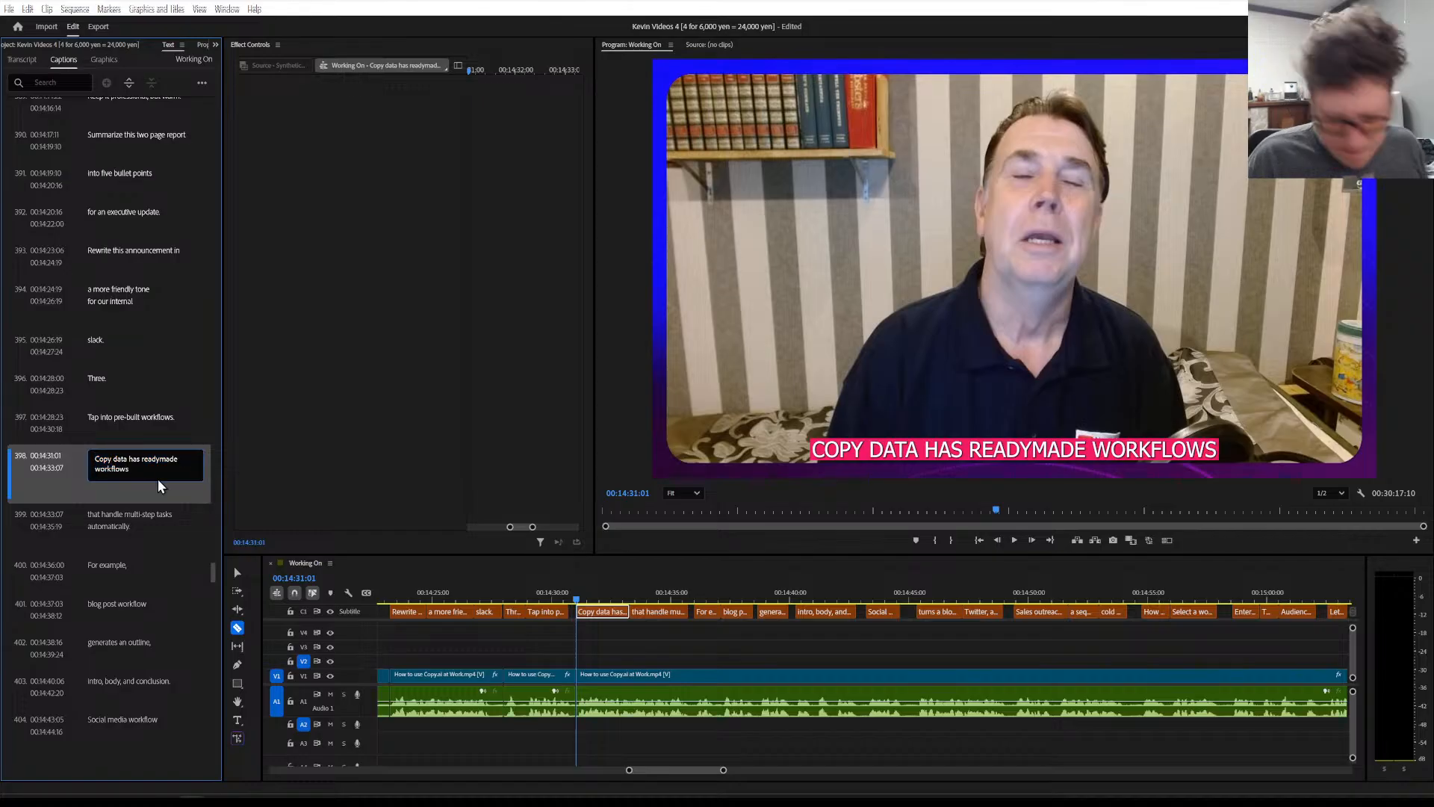
pyautogui.write('.ai')
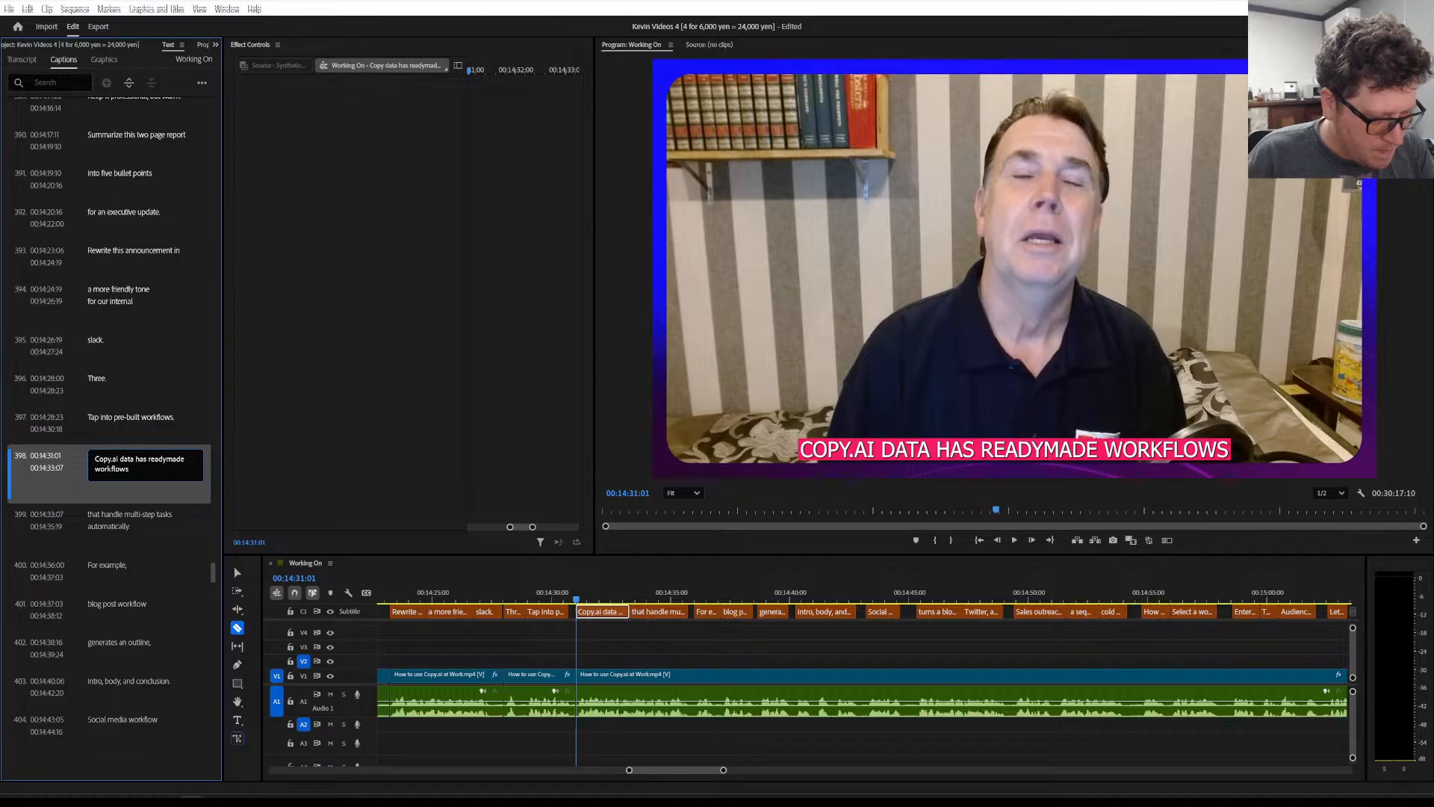
pyautogui.press('Delete')
pyautogui.press('Delete')
pyautogui.press('Delete')
pyautogui.press('Delete')
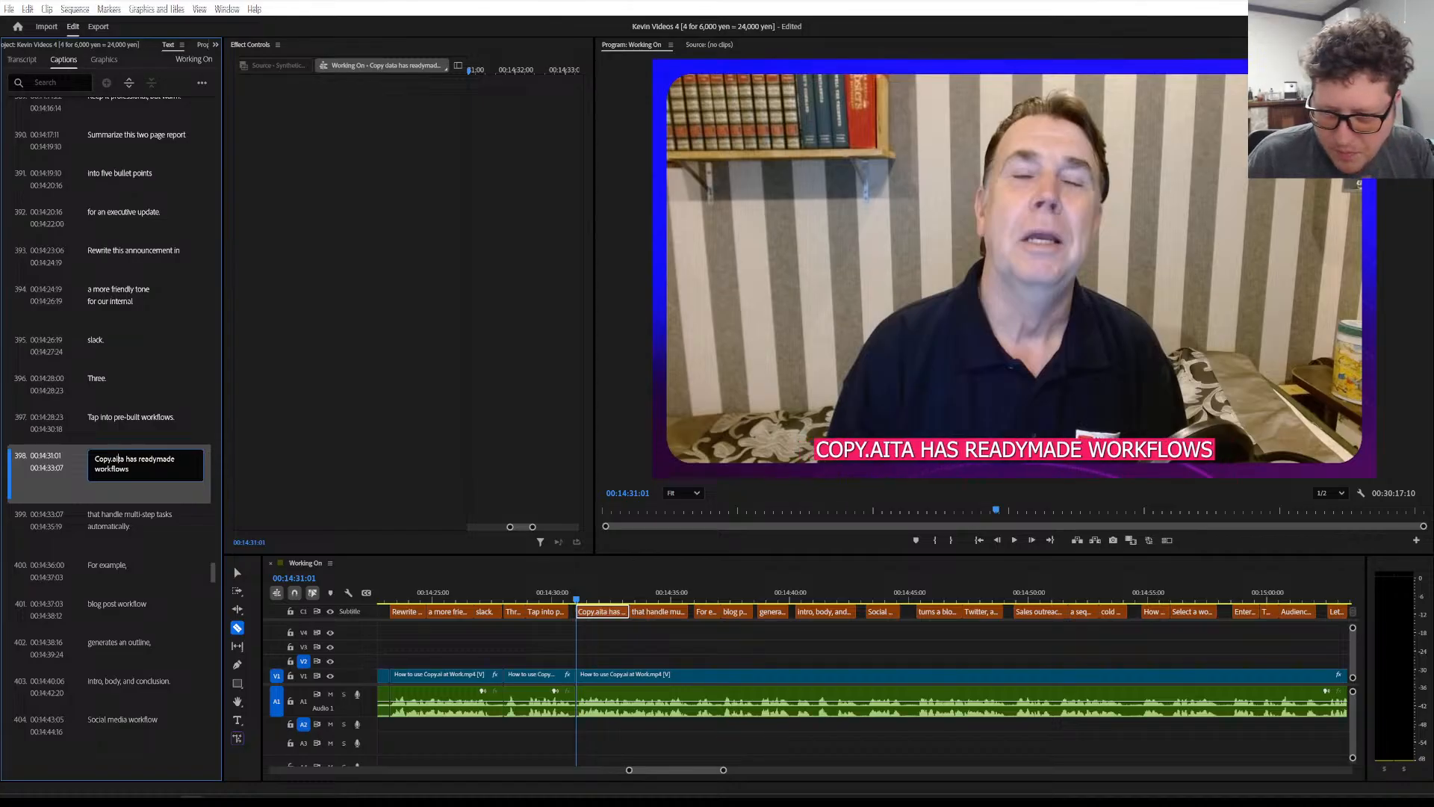
pyautogui.press('Delete')
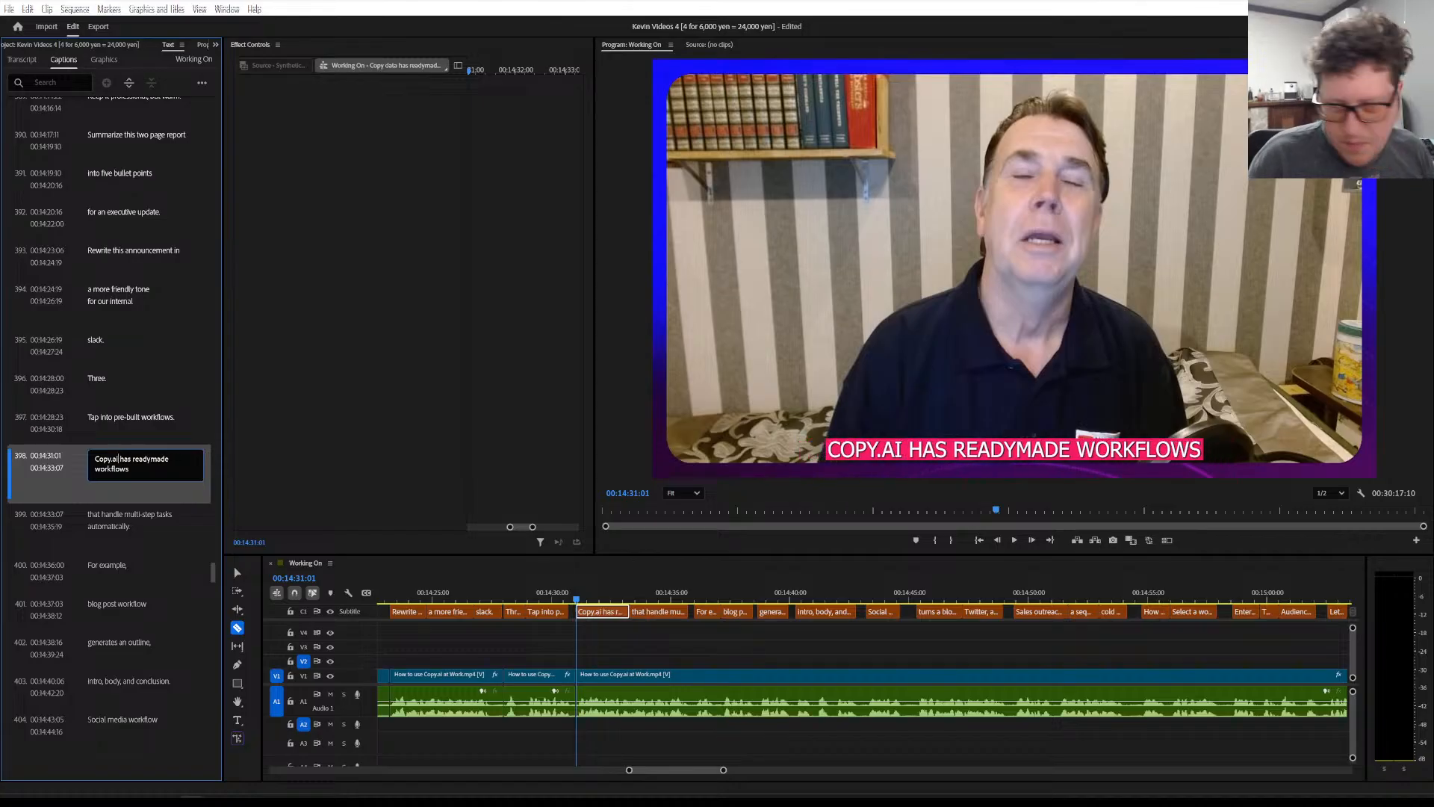
pyautogui.click(141, 416)
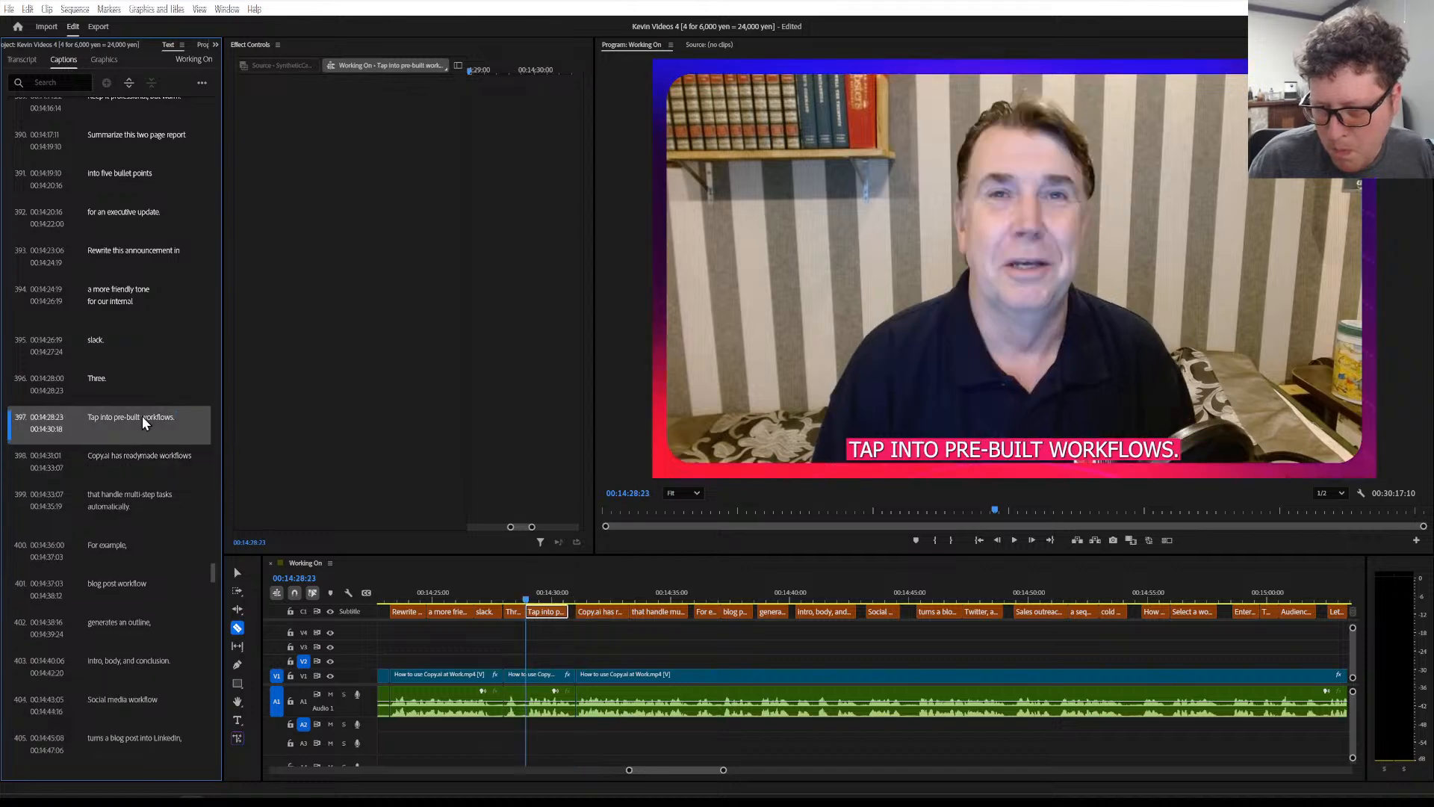
# Replay from the "Copy.ai has readymade workflows" caption through "that handle multi-step tasks automatically." and save the project
pyautogui.click(150, 458)
pyautogui.press('space')
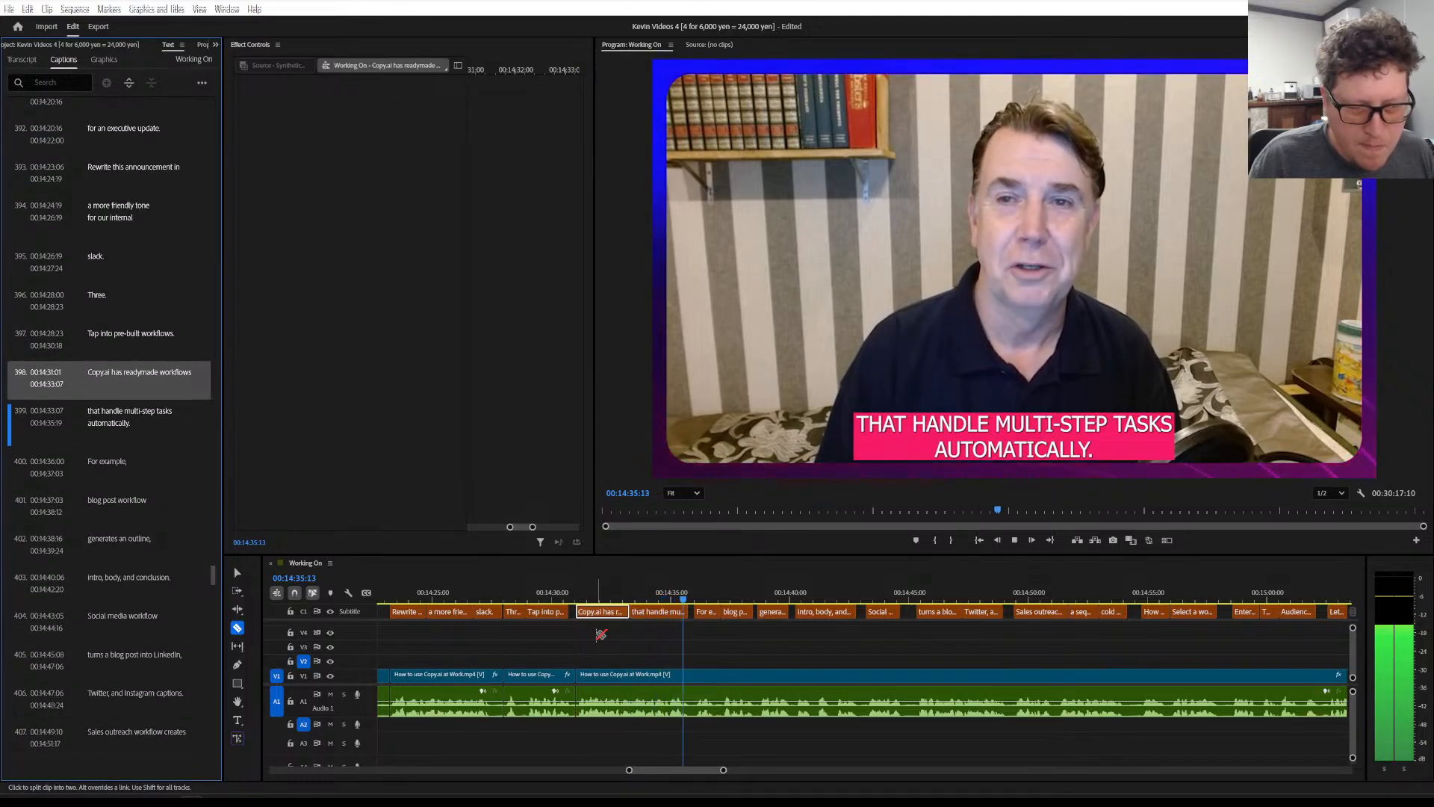
pyautogui.press('space')
pyautogui.scroll(-3, 626, 635)
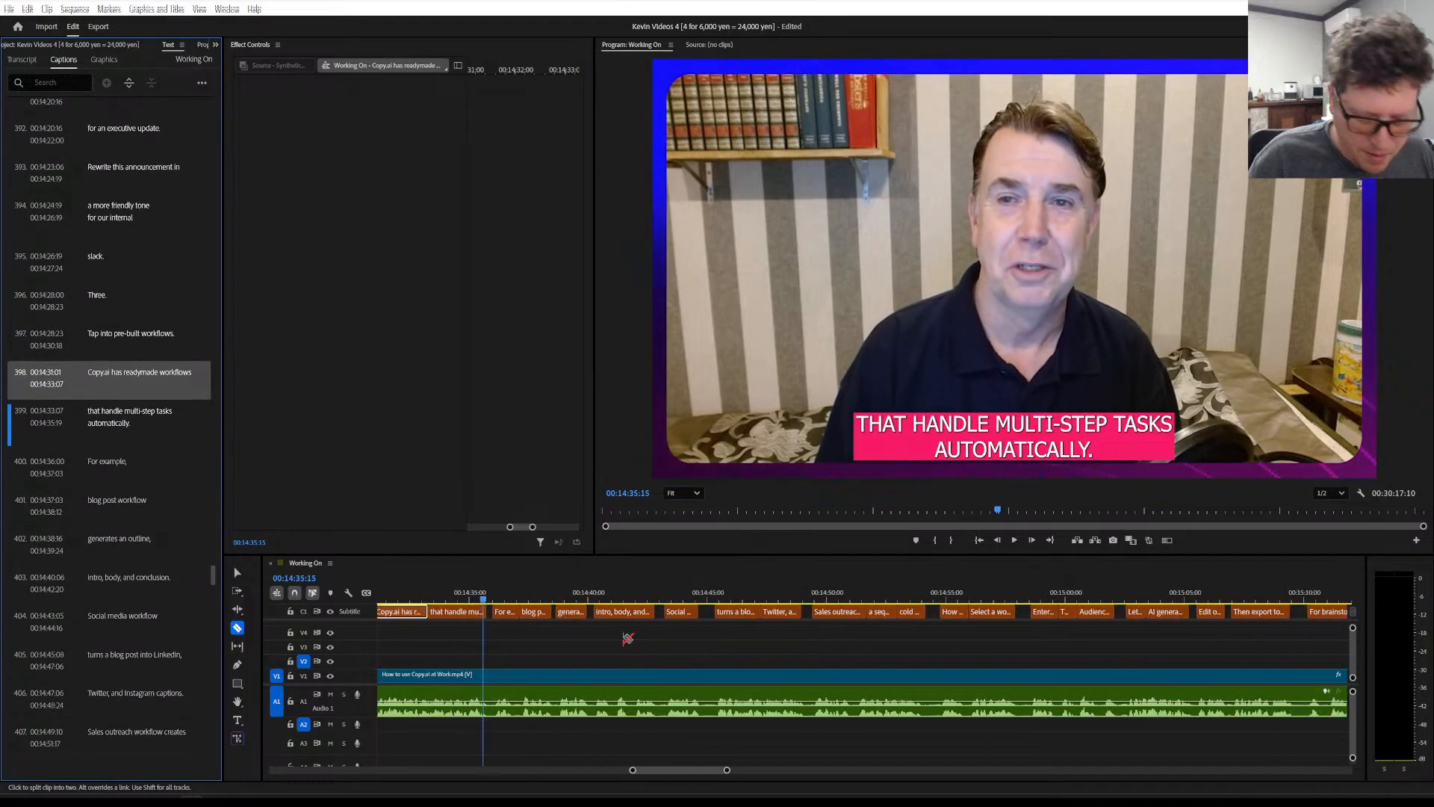
pyautogui.hotkey('ctrl', 's')
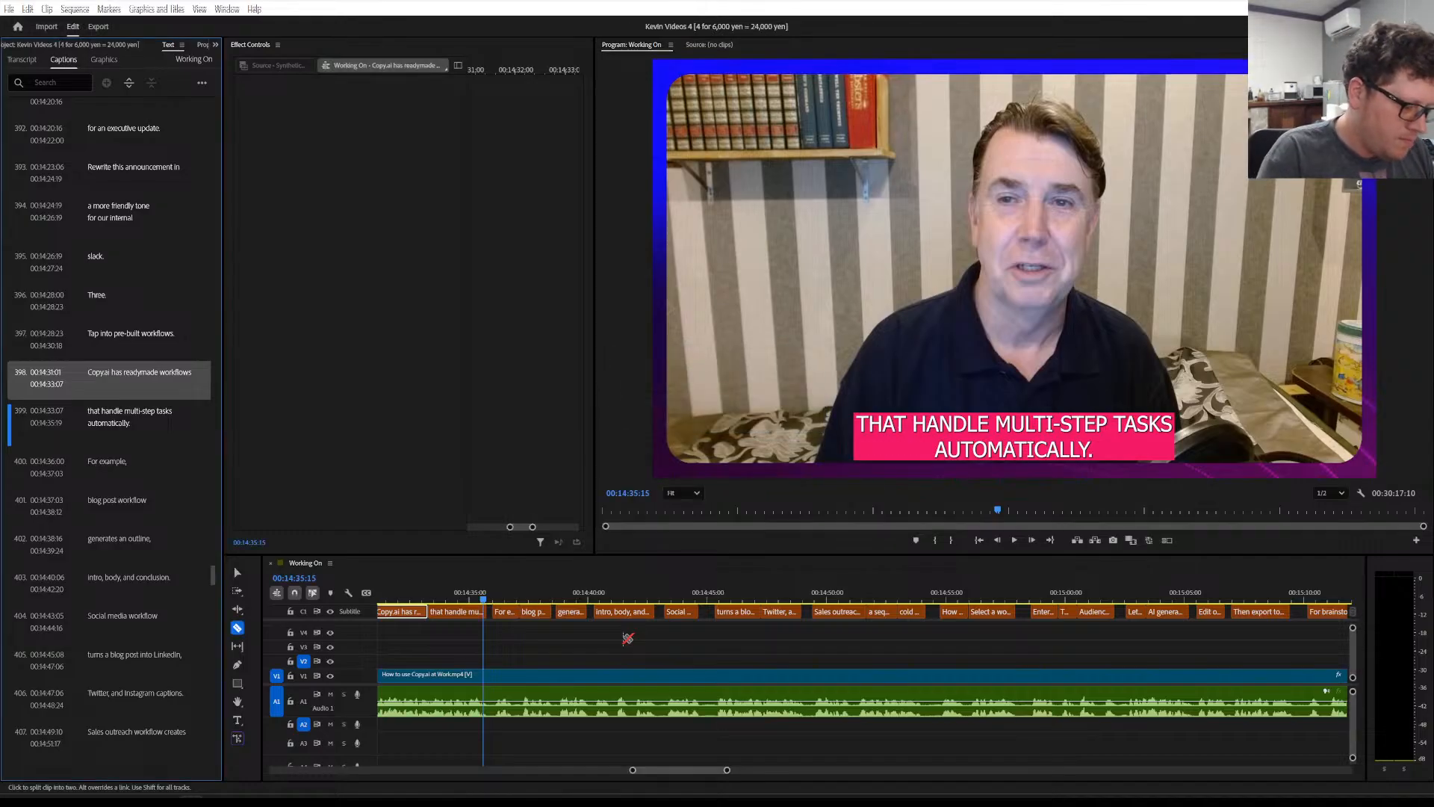
# Play on and split the Copy.ai clip where the "For example," caption begins
pyautogui.press('space')
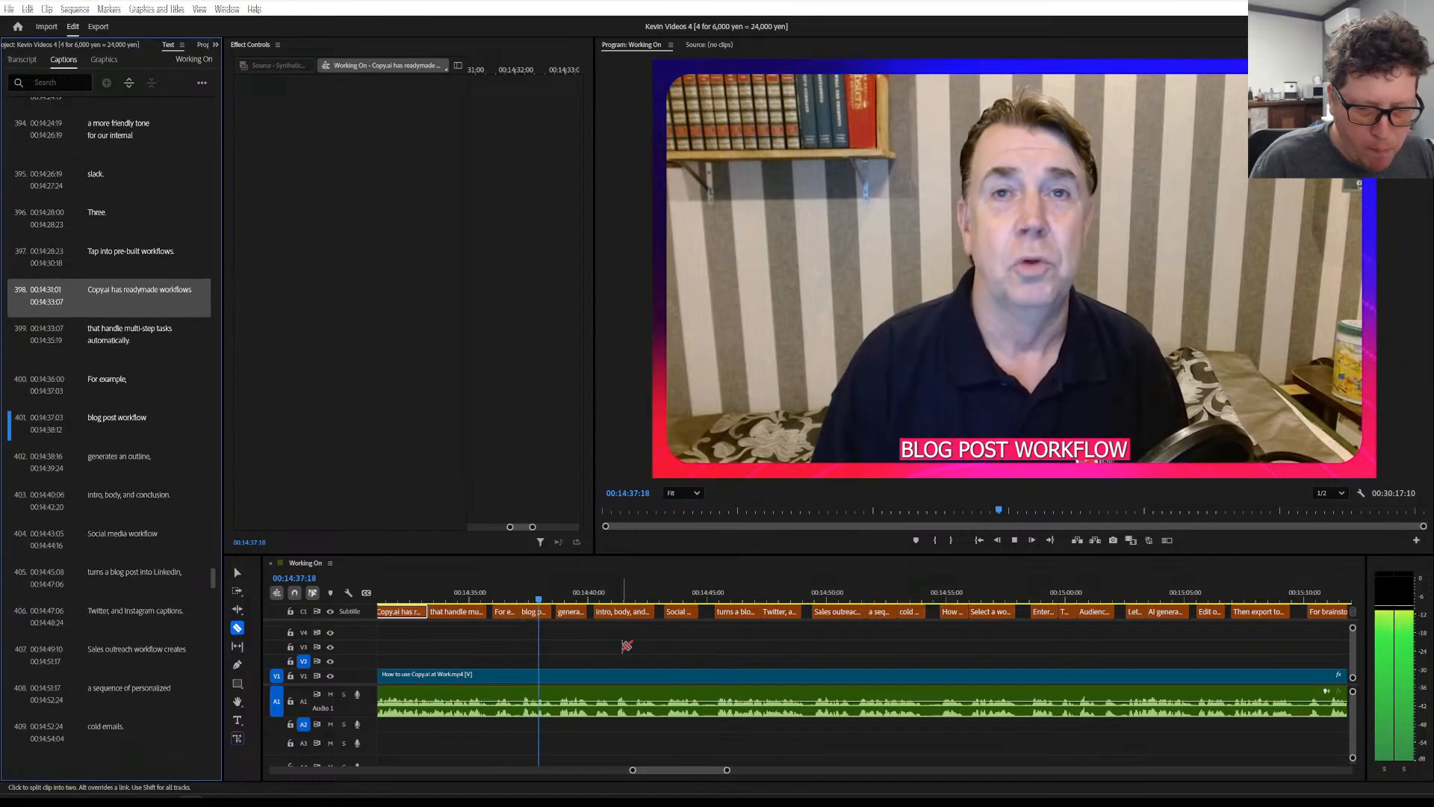
pyautogui.press('space')
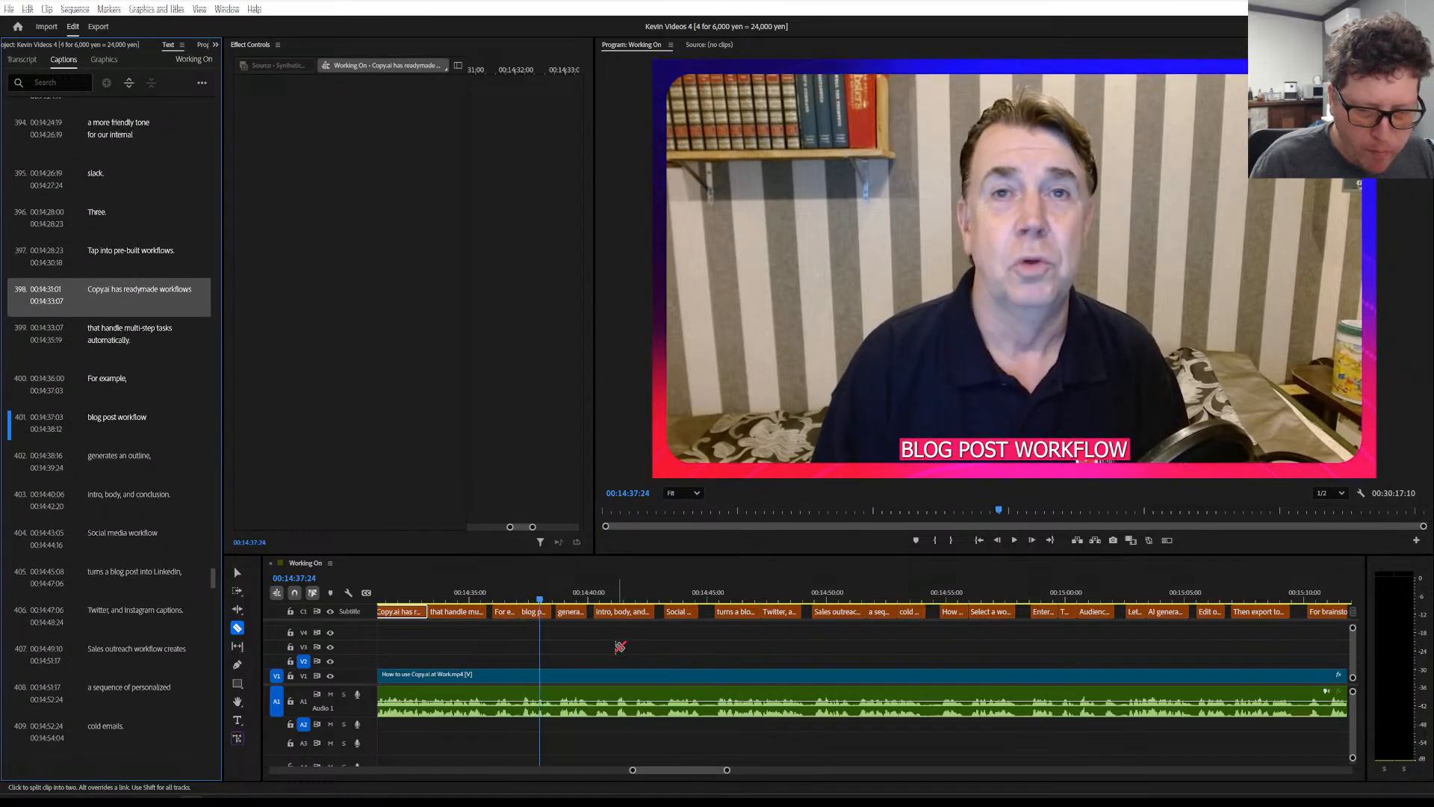
pyautogui.click(491, 674)
# Play on and split the Copy.ai clip where the "Social media workflow" caption begins
pyautogui.press('space')
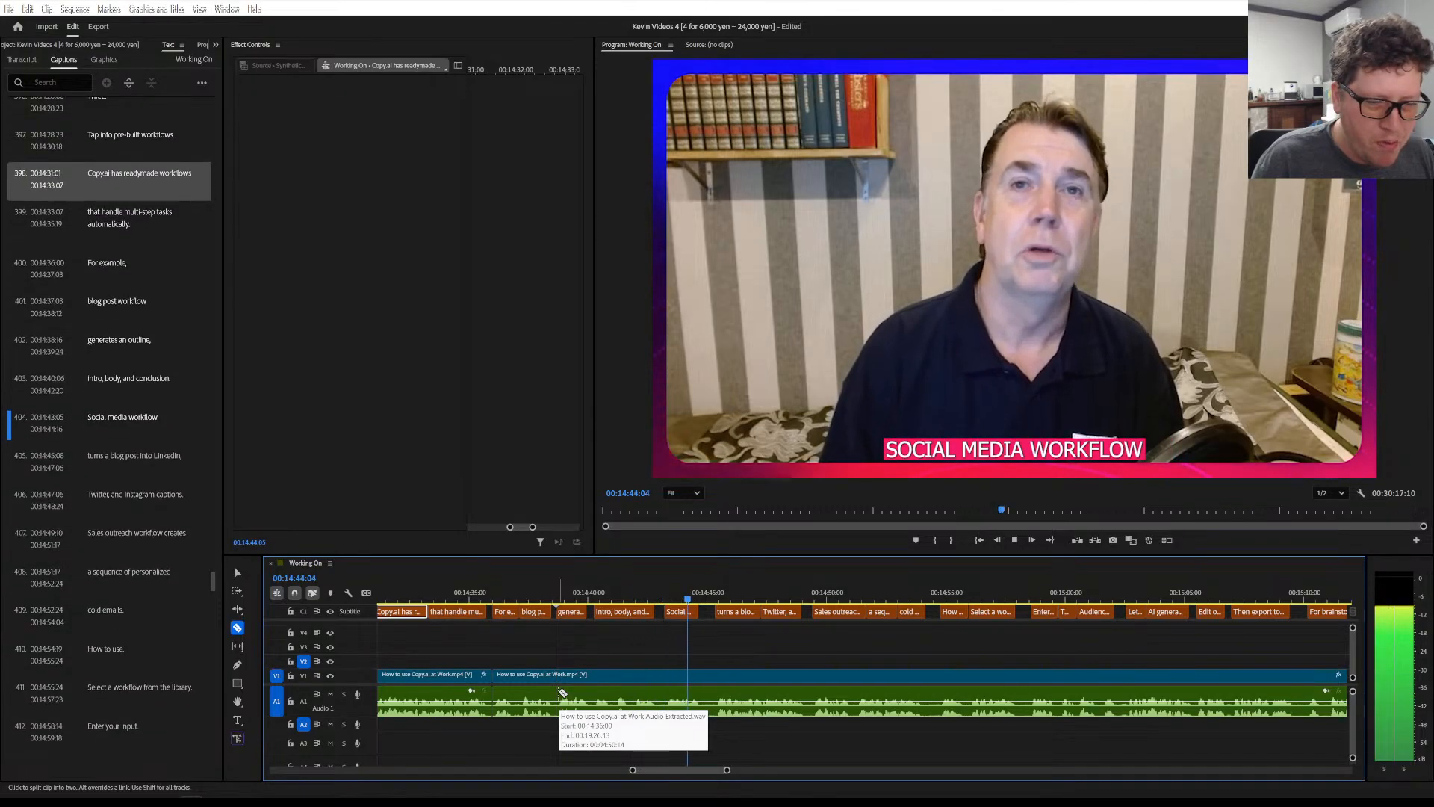
pyautogui.press('space')
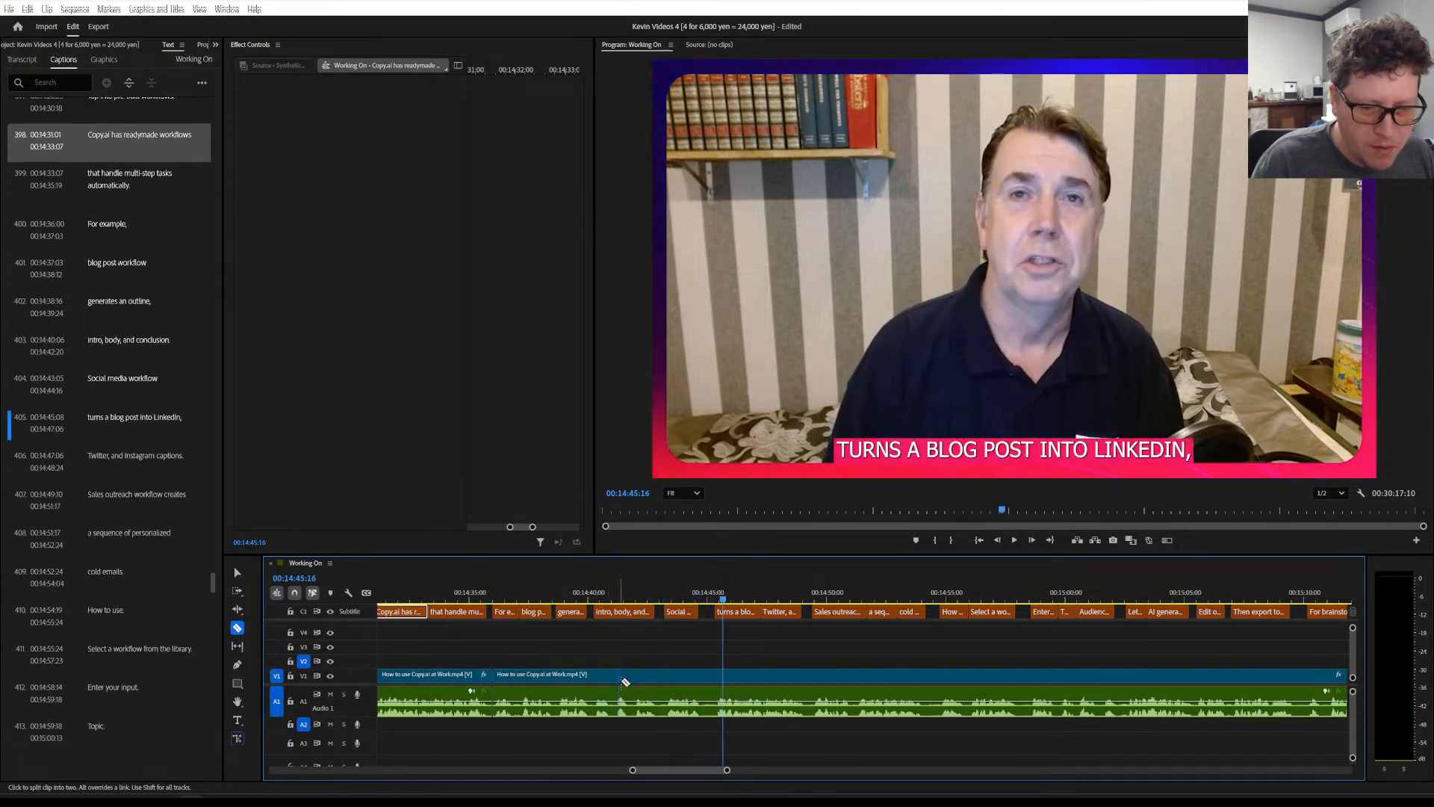
pyautogui.click(666, 676)
# Play on and split the Copy.ai clip where the "Sales outreach workflow creates" caption begins
pyautogui.scroll(-4, 667, 676)
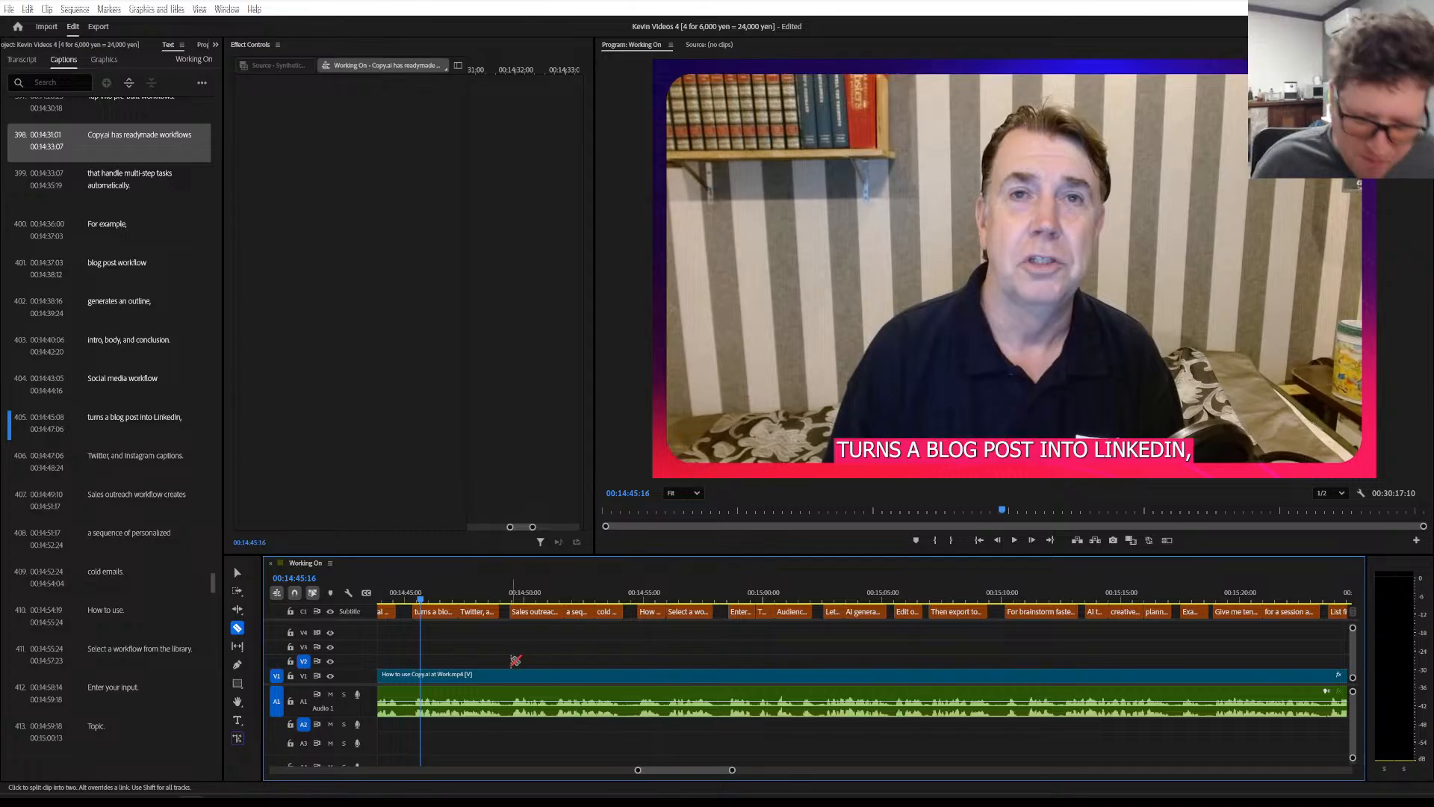
pyautogui.scroll(1, 441, 619)
pyautogui.scroll(1, 441, 618)
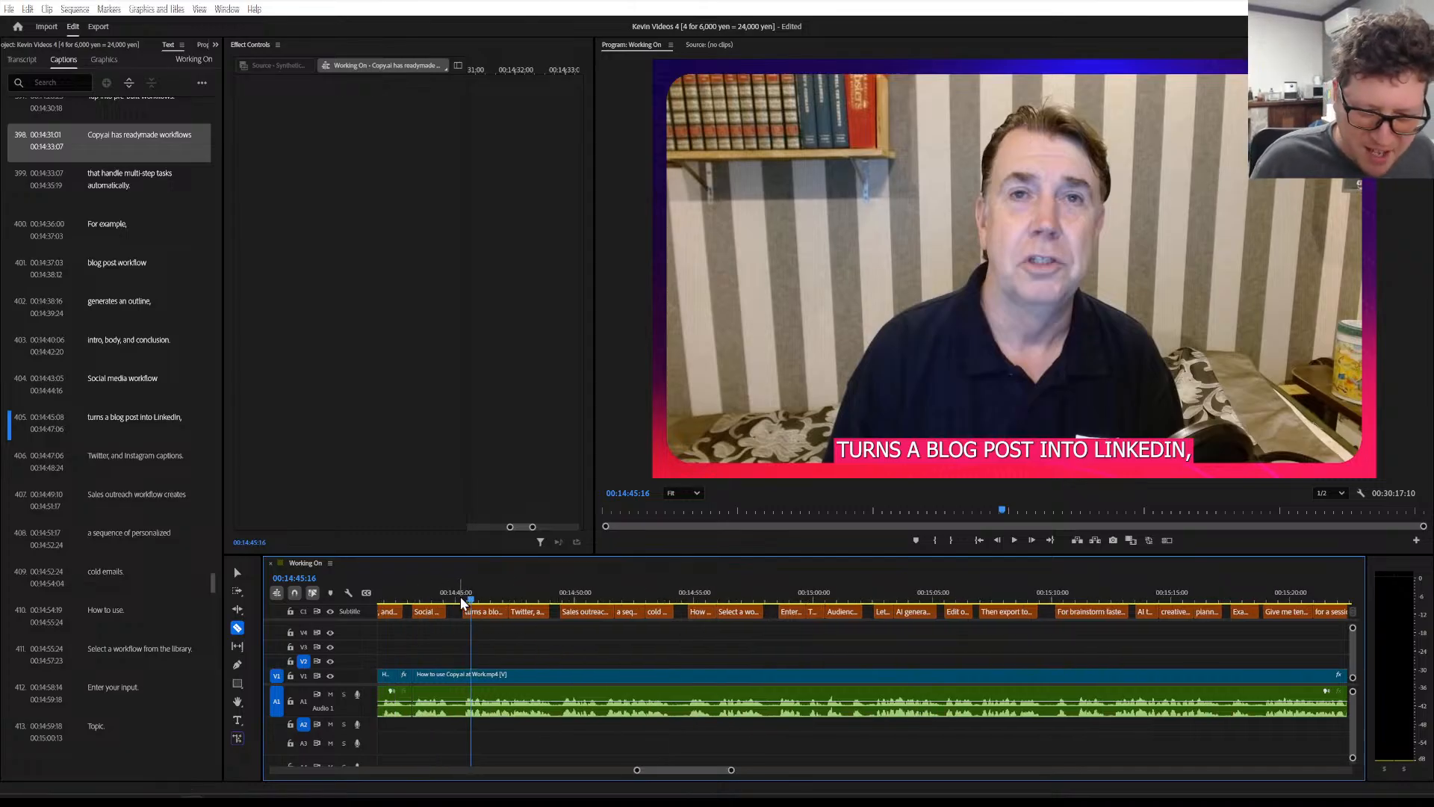
pyautogui.click(455, 598)
pyautogui.press('space')
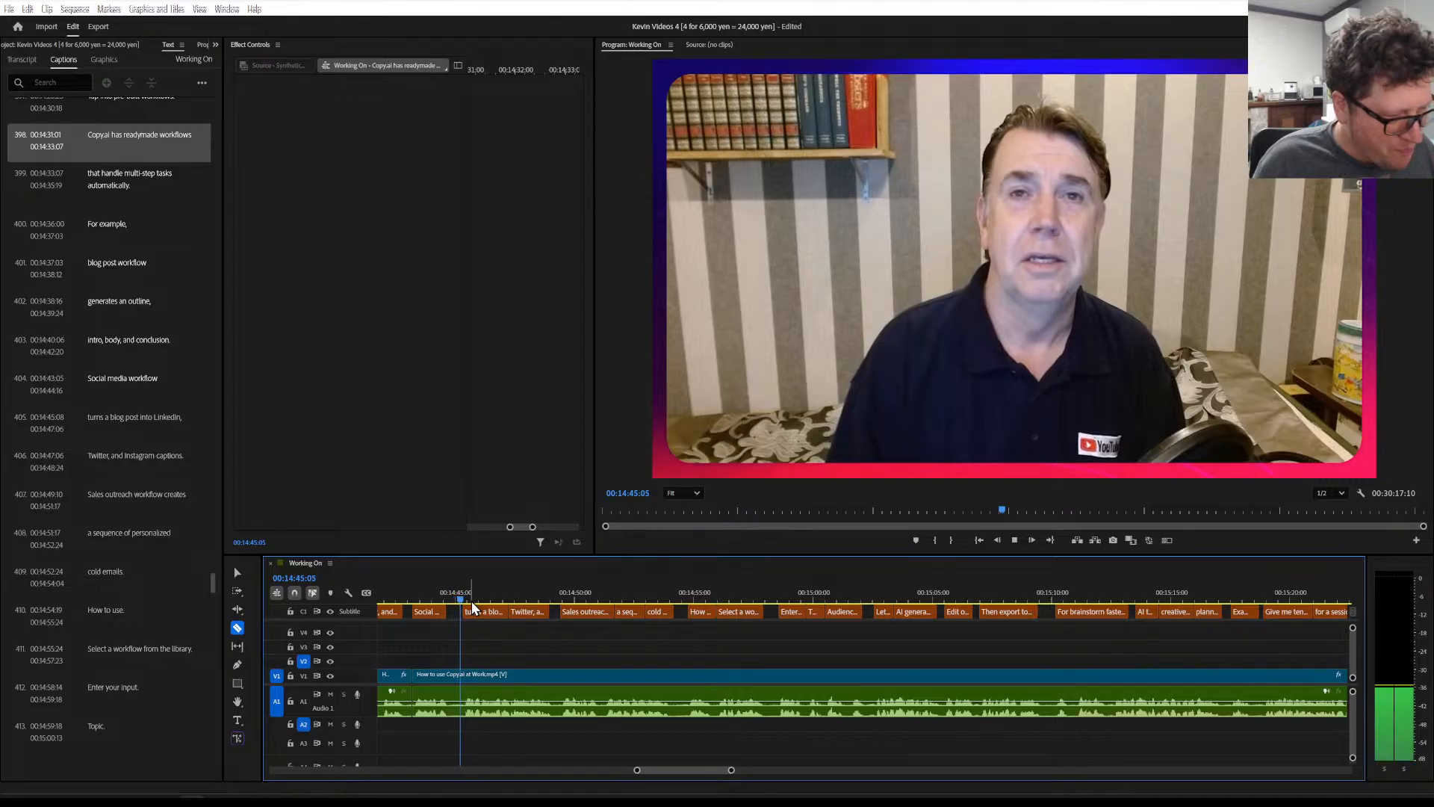
pyautogui.press('space')
pyautogui.click(562, 678)
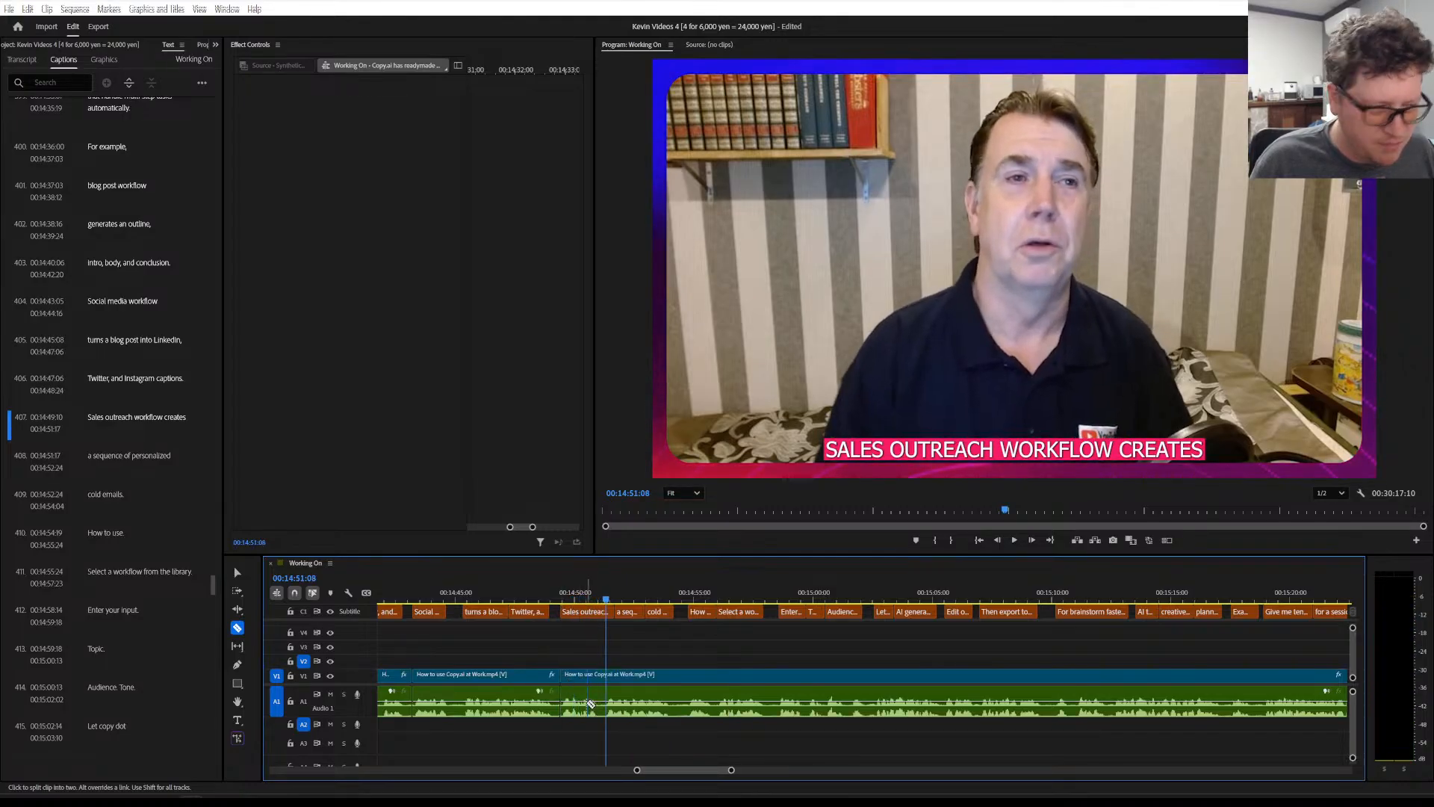
# Play on and split the Copy.ai clip where the "How to use." caption begins
pyautogui.scroll(-3, 585, 702)
pyautogui.scroll(-1, 586, 702)
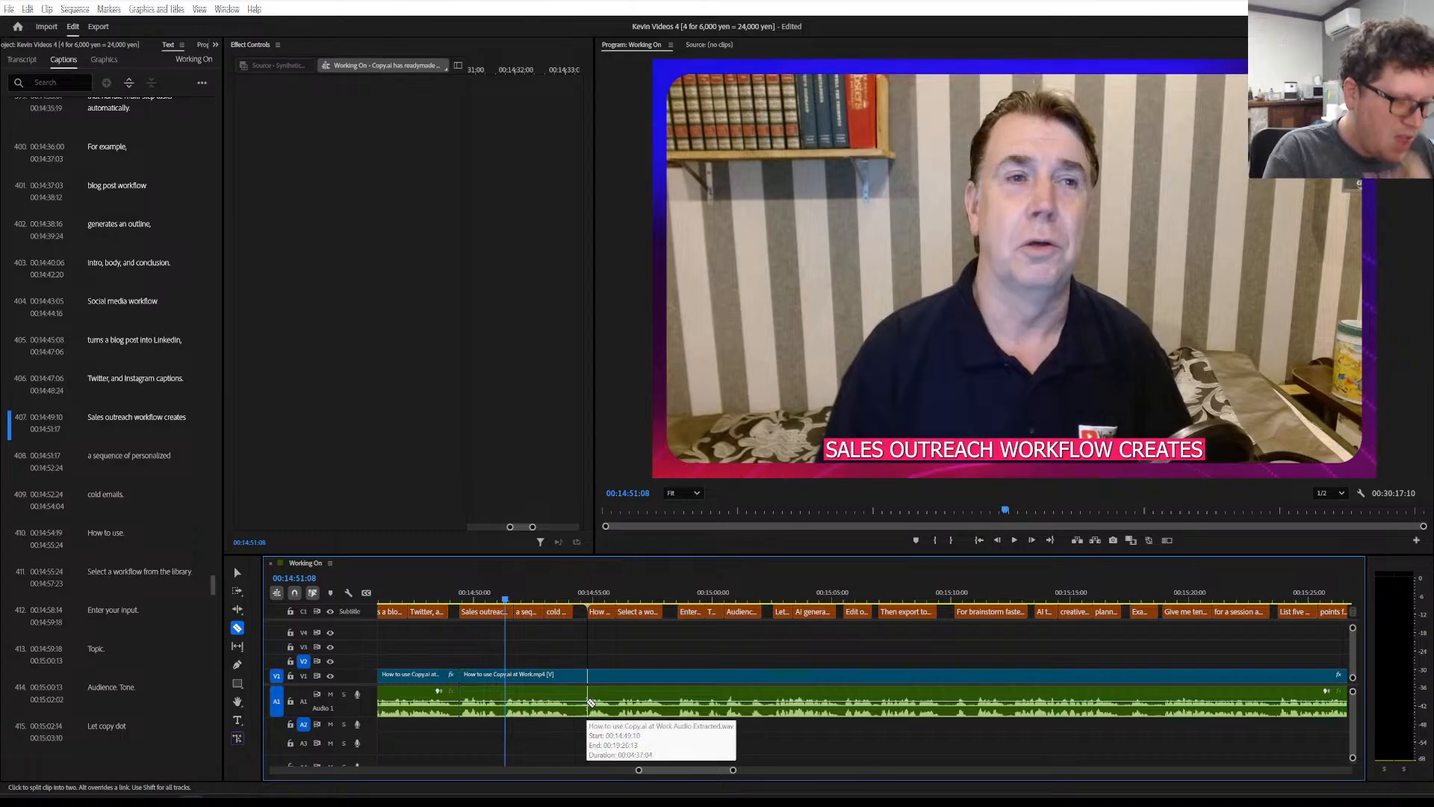
pyautogui.press('space')
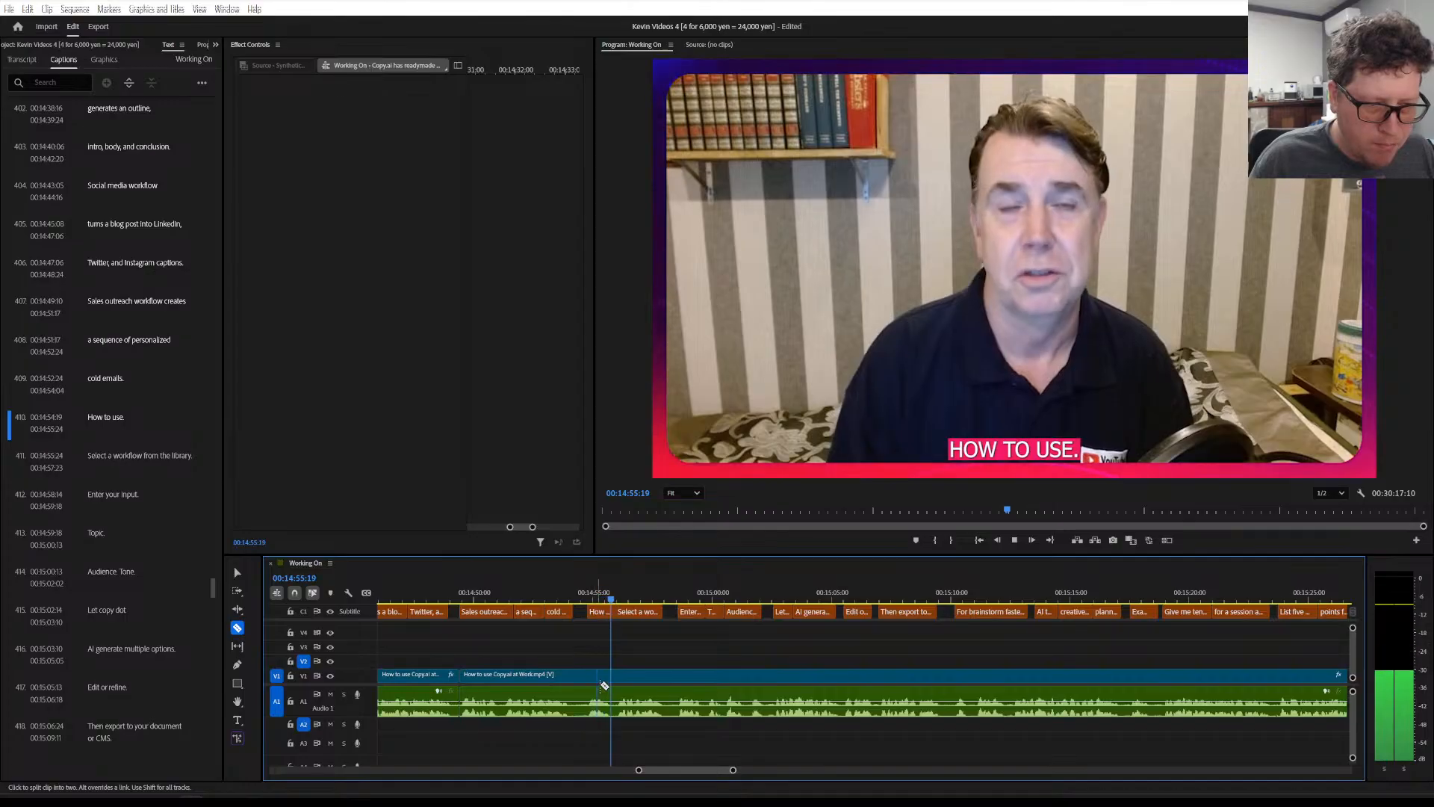
pyautogui.press('space')
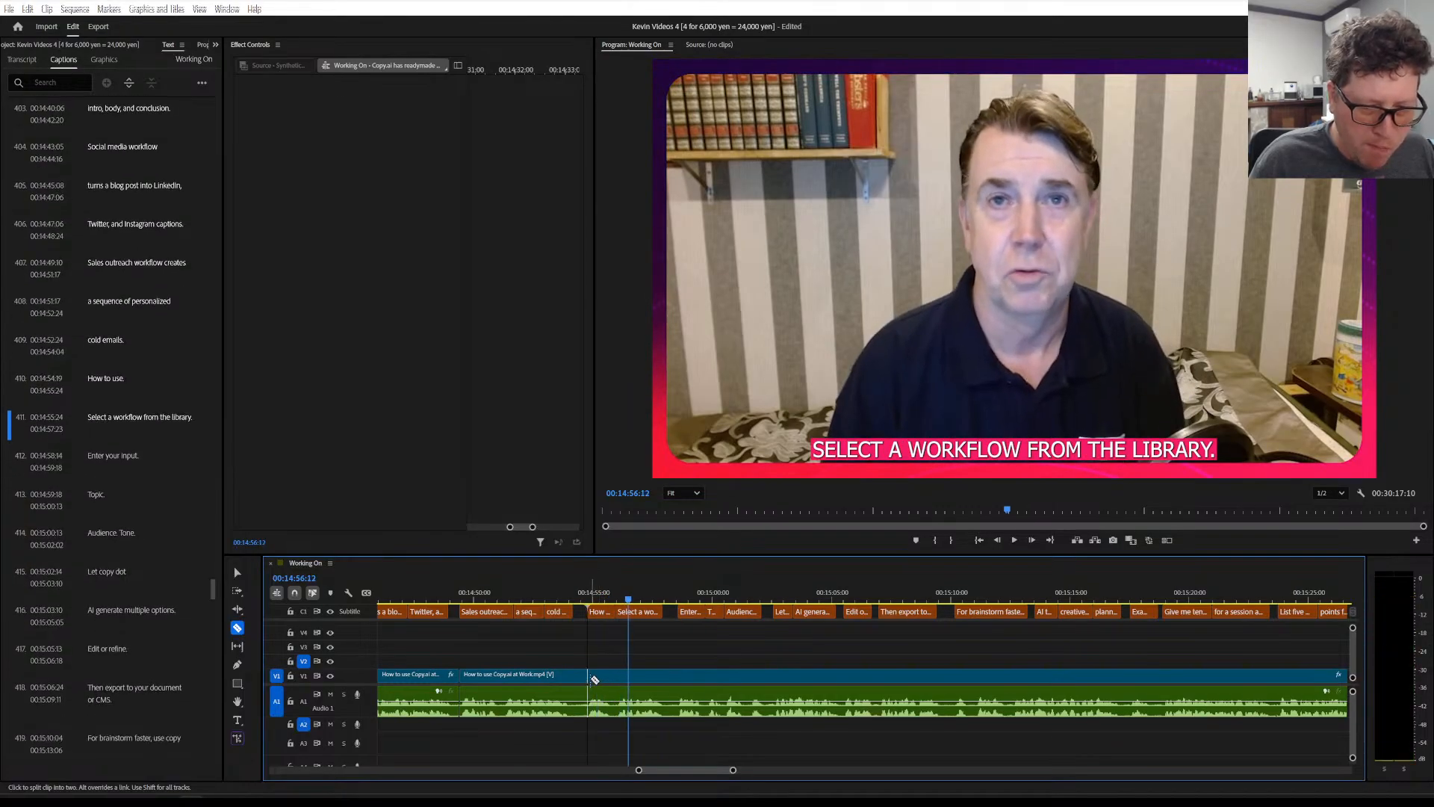
pyautogui.click(589, 682)
# Play on through "AI generate multiple options." and correct the caption before it to read "Let copy.ai"
pyautogui.scroll(-2, 626, 705)
pyautogui.click(623, 699)
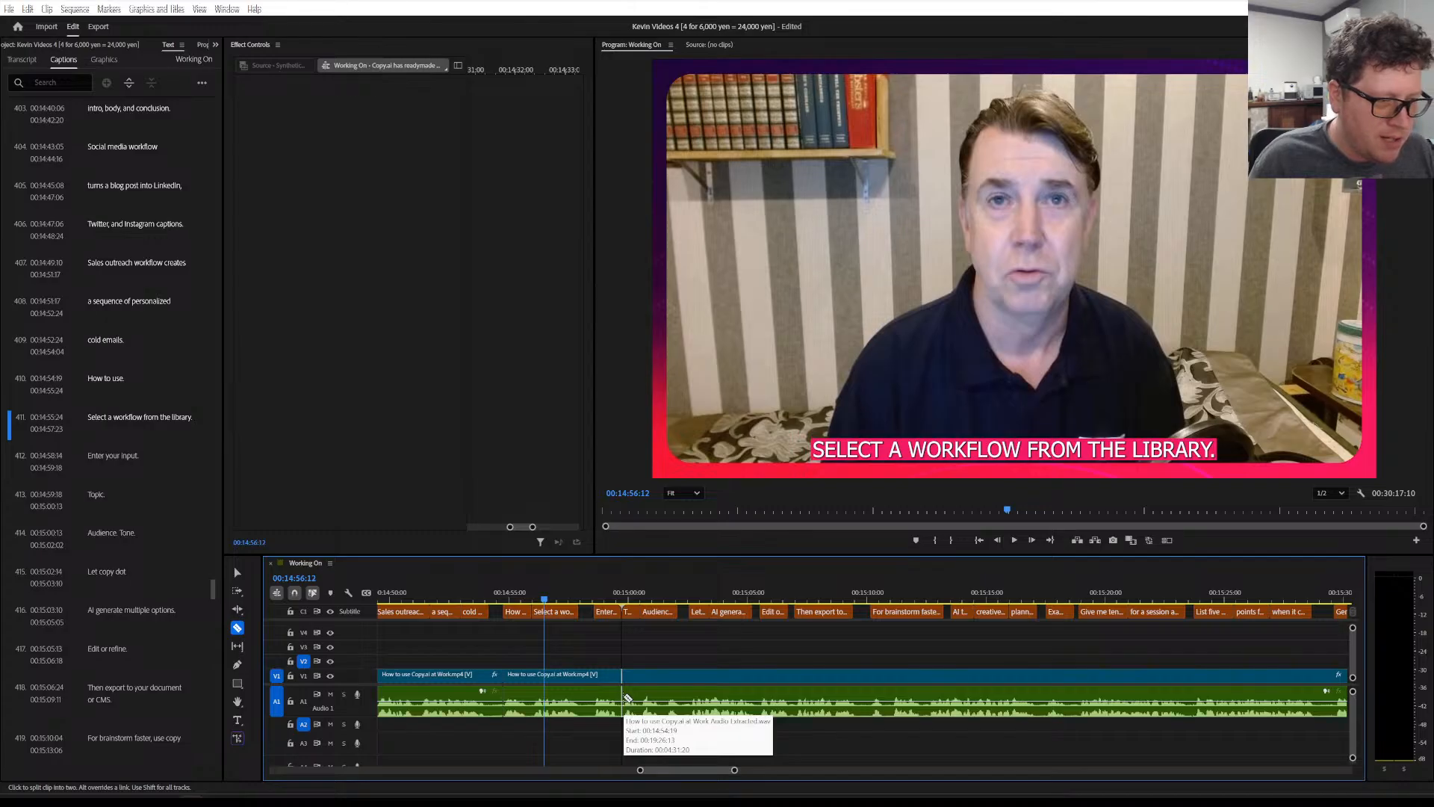
pyautogui.hscroll(2, 627, 699)
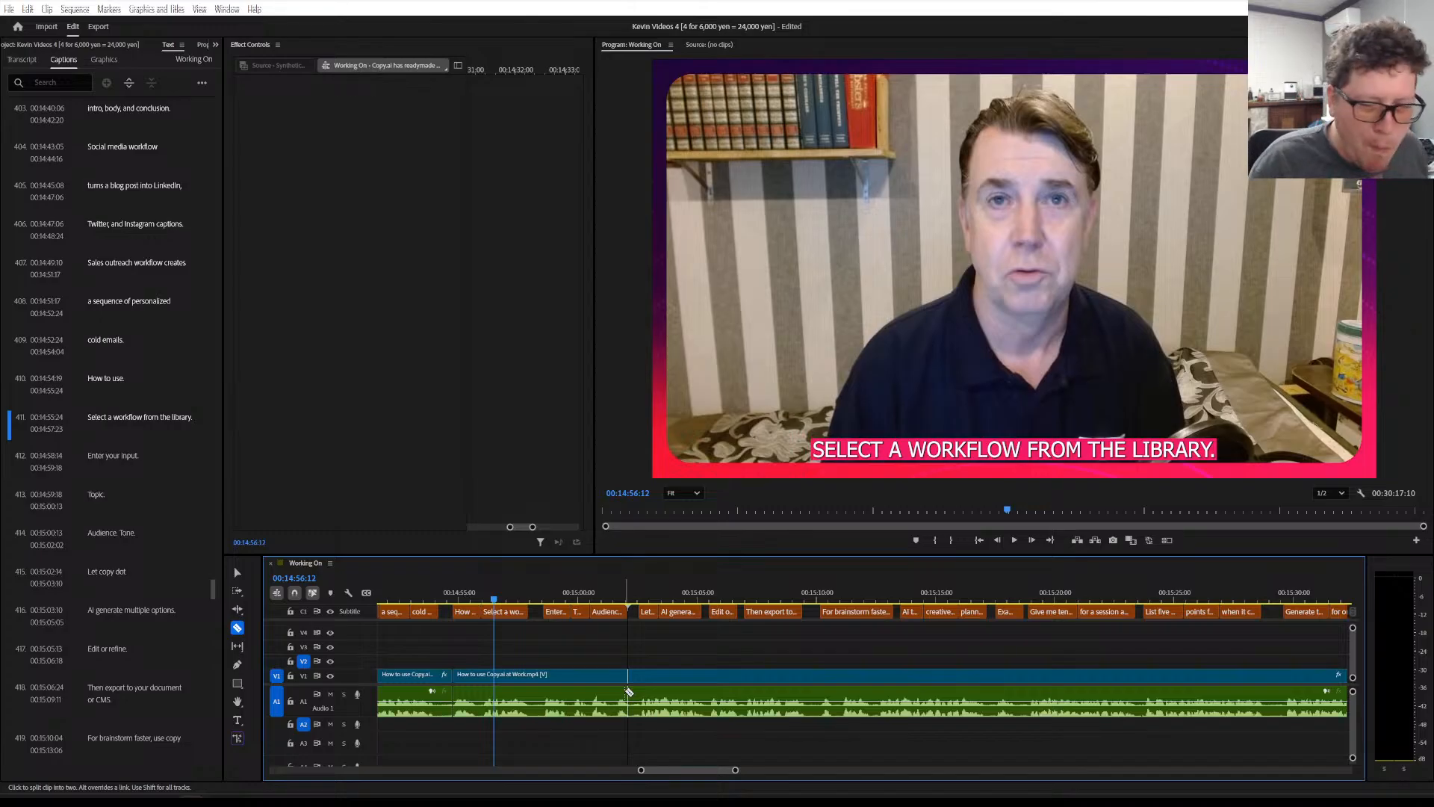
pyautogui.press('space')
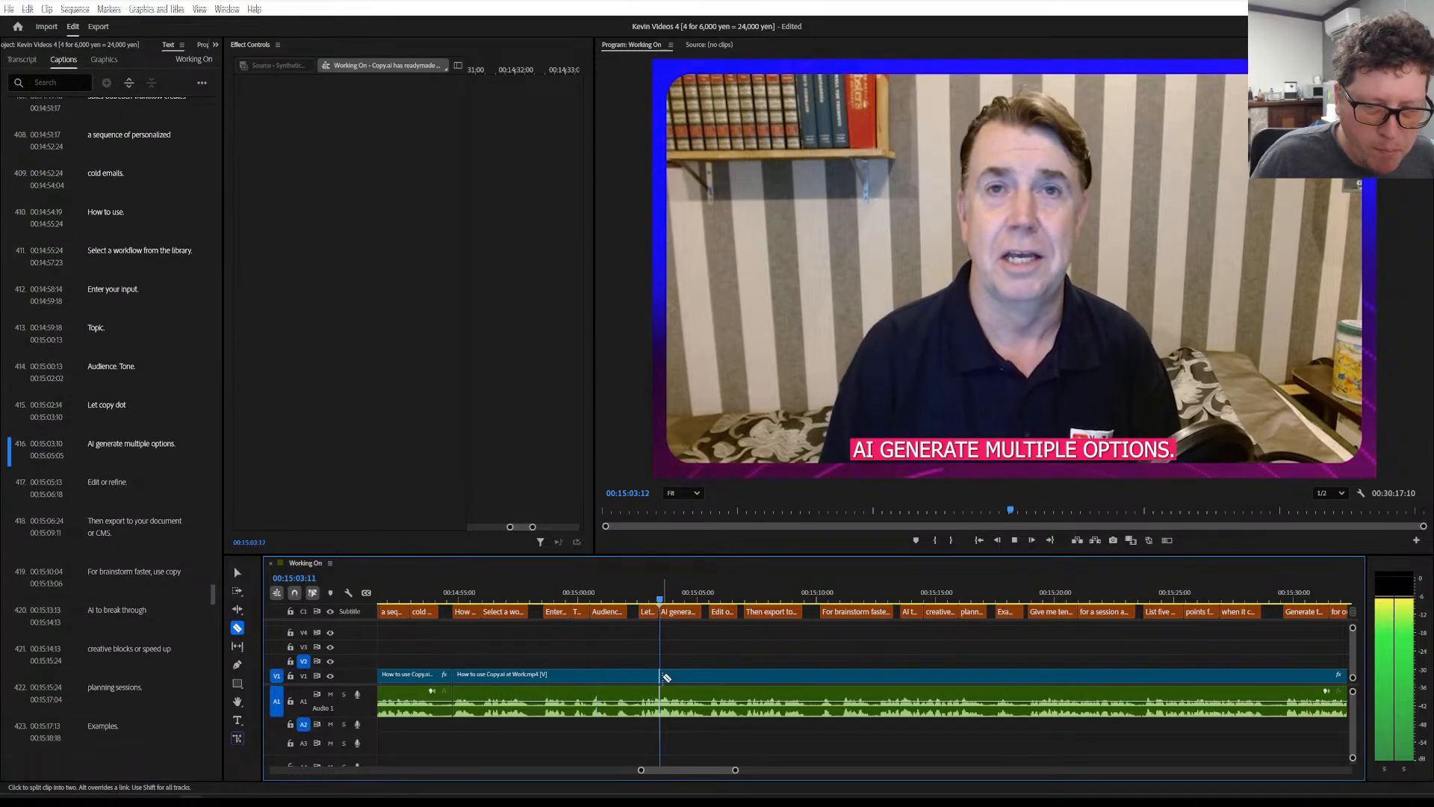
pyautogui.press('space')
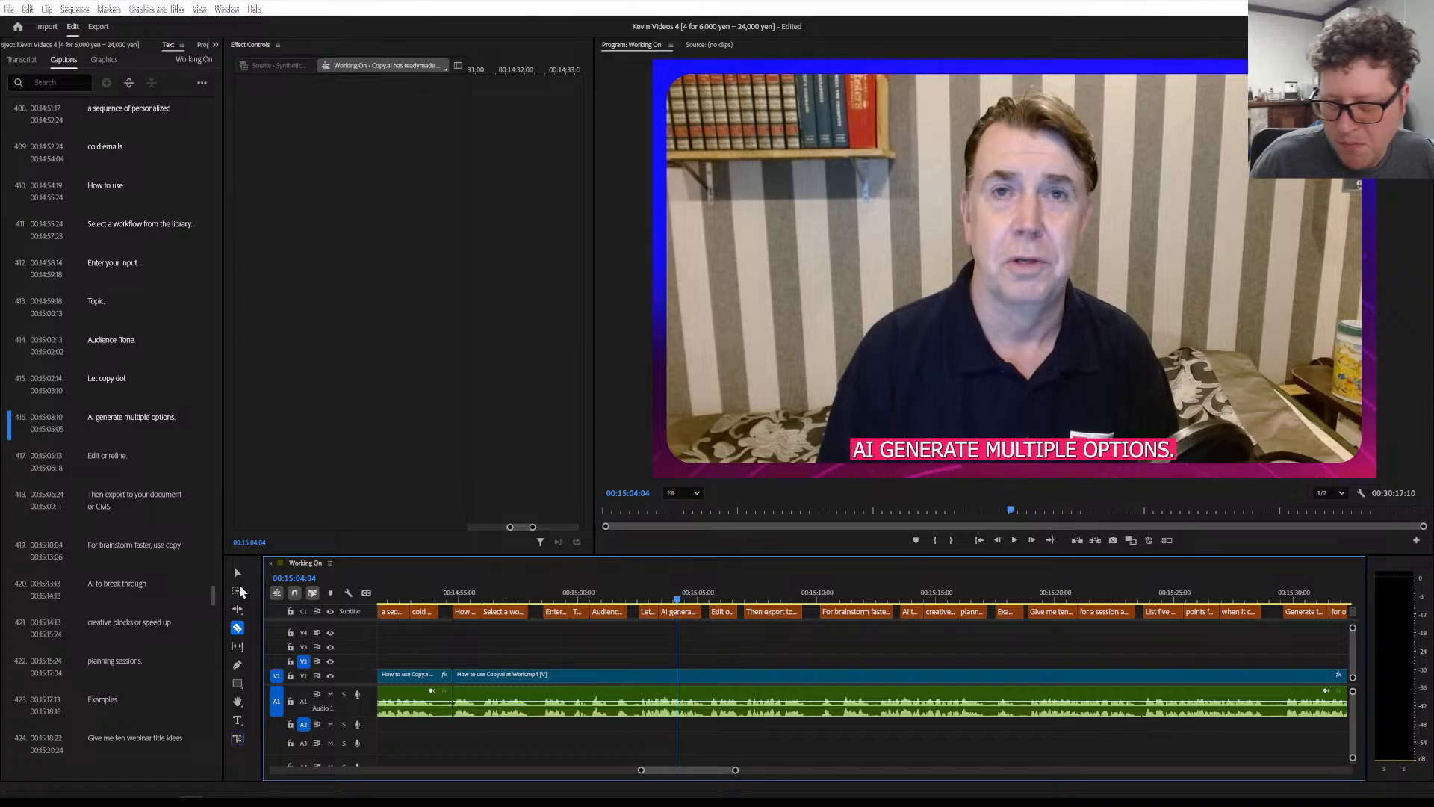
pyautogui.click(107, 375)
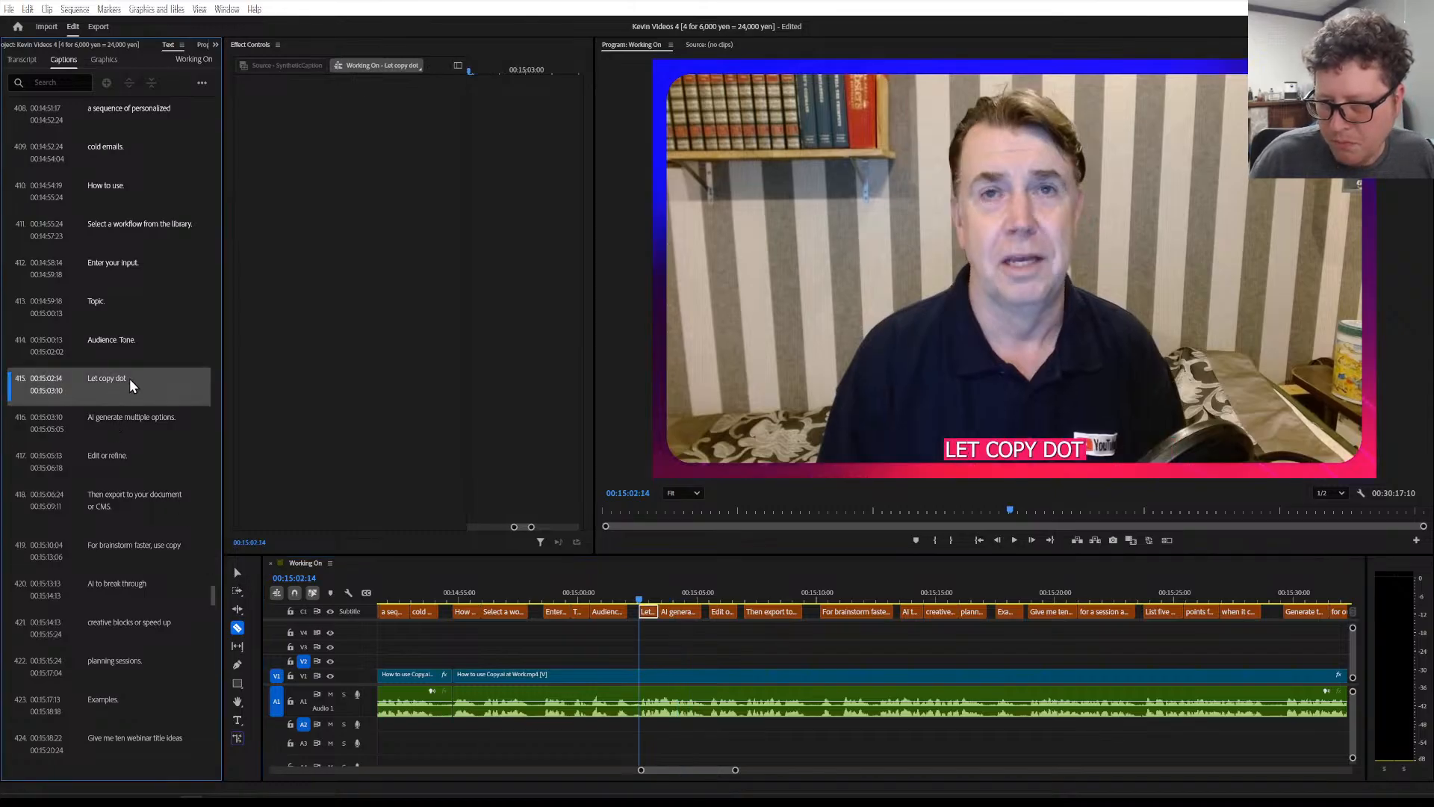
pyautogui.doubleClick(129, 378)
pyautogui.click(147, 380)
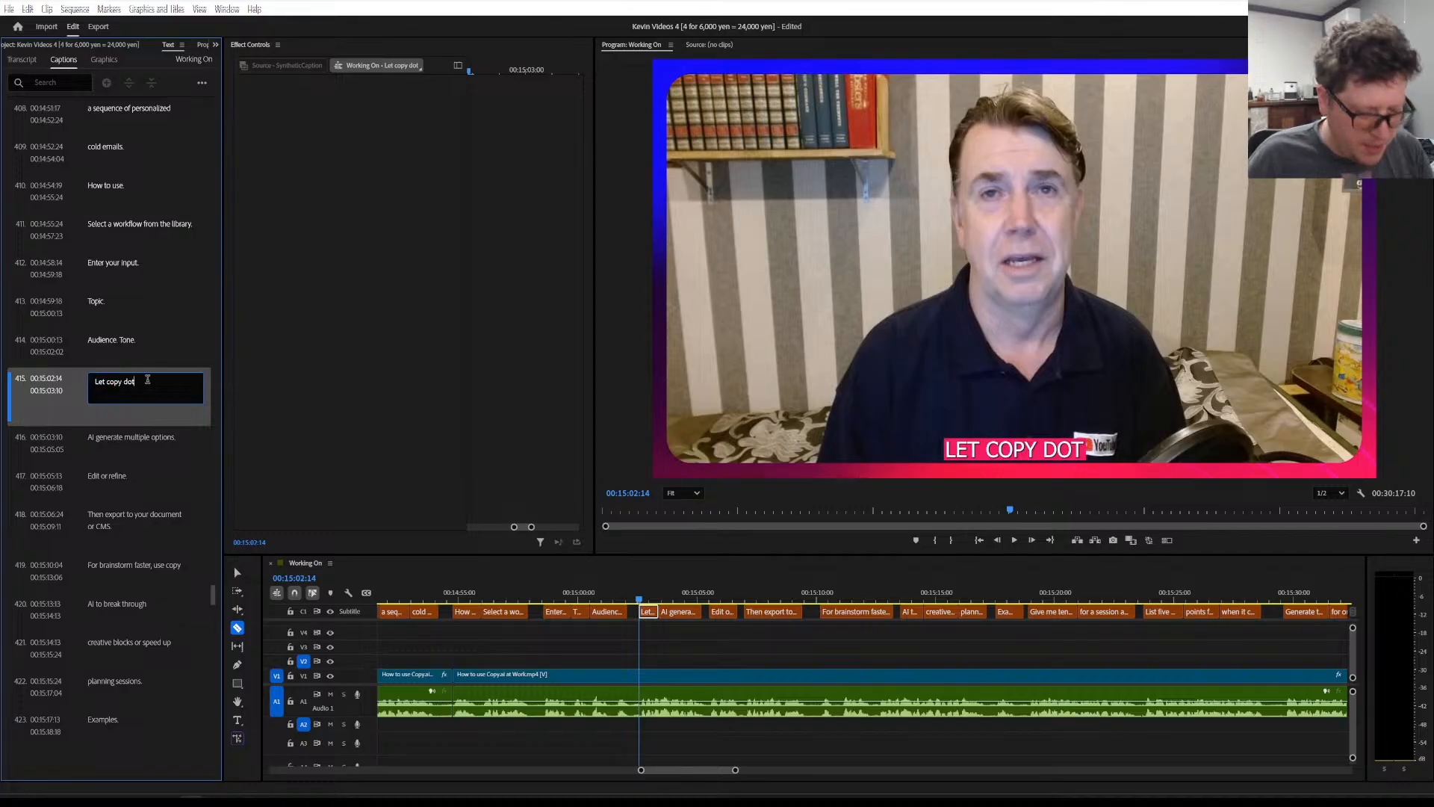
pyautogui.press('BackSpace')
pyautogui.press('BackSpace')
pyautogui.press('BackSpace')
pyautogui.press('BackSpace')
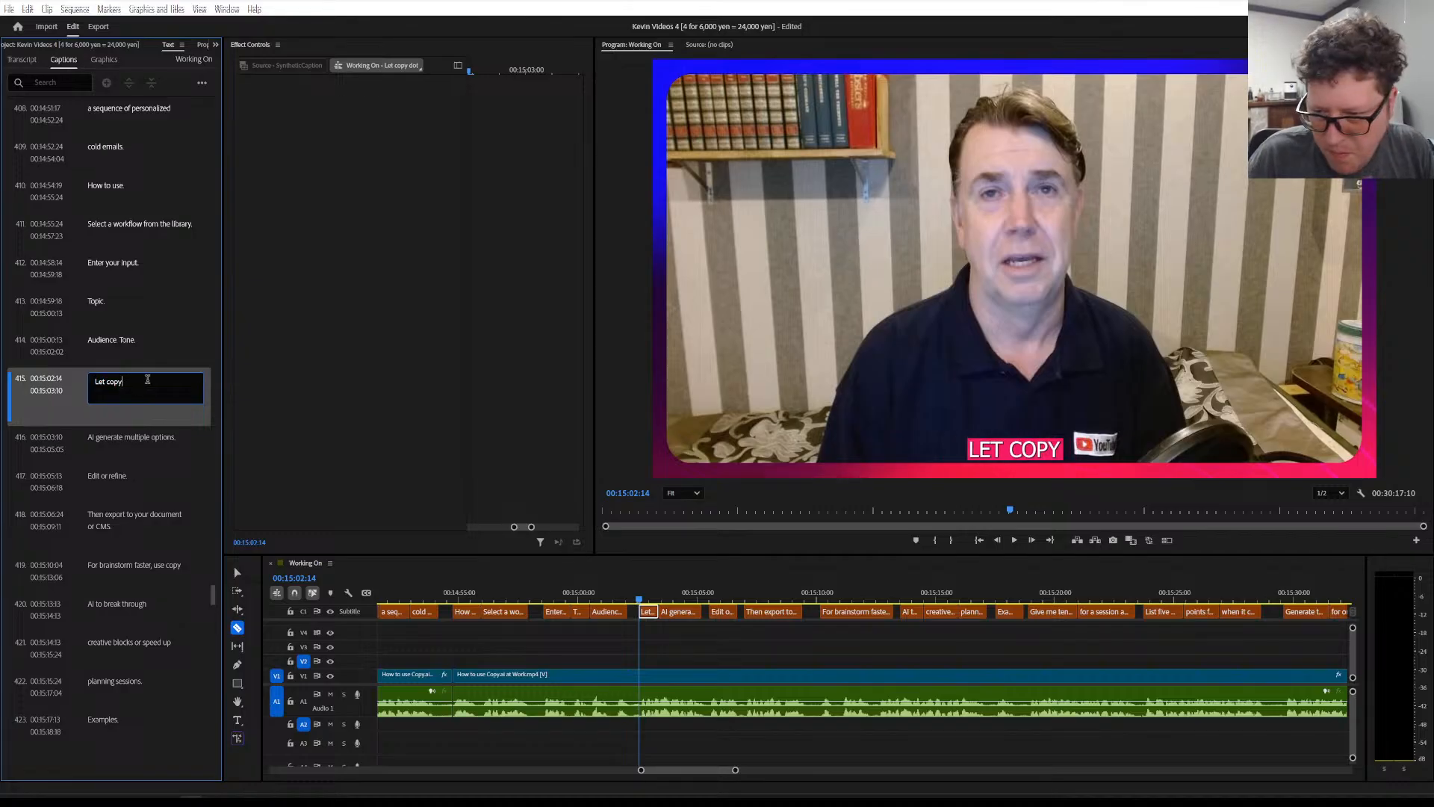
pyautogui.write('.ai')
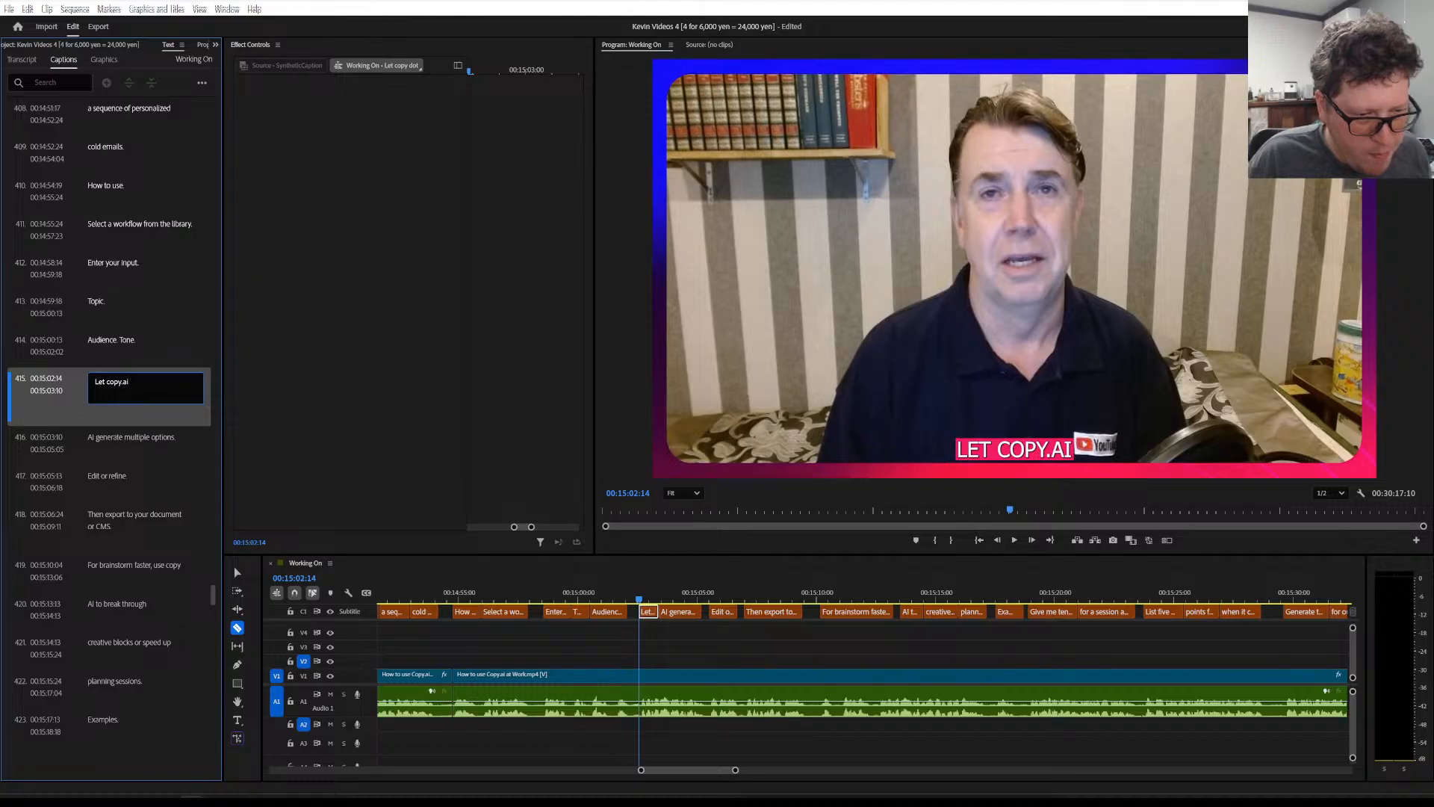
# Remove "AI" from the caption after "Let copy.ai" so it reads "generate multiple options."
pyautogui.click(135, 444)
pyautogui.doubleClick(134, 439)
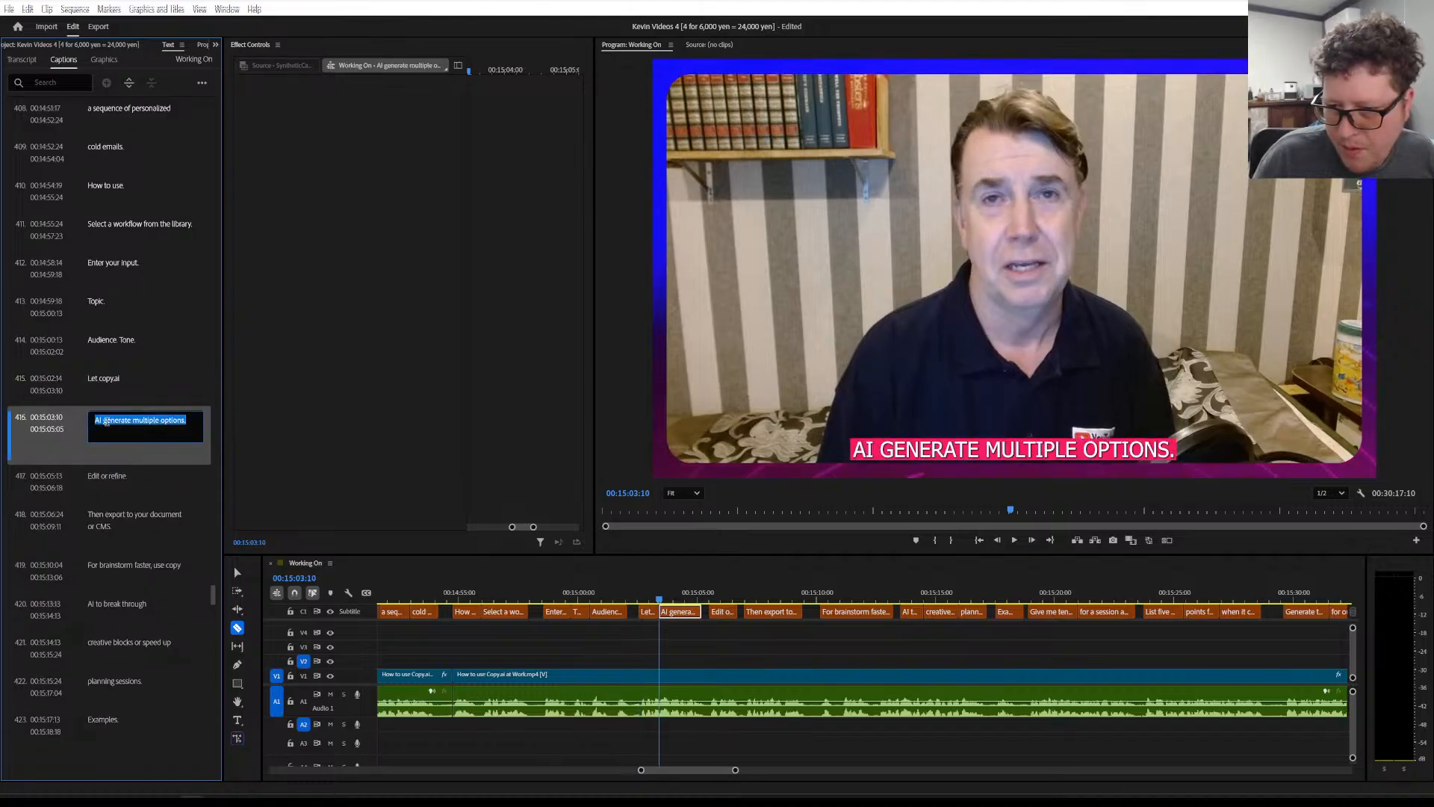
pyautogui.click(105, 419)
pyautogui.press('BackSpace')
pyautogui.press('BackSpace')
pyautogui.press('BackSpace')
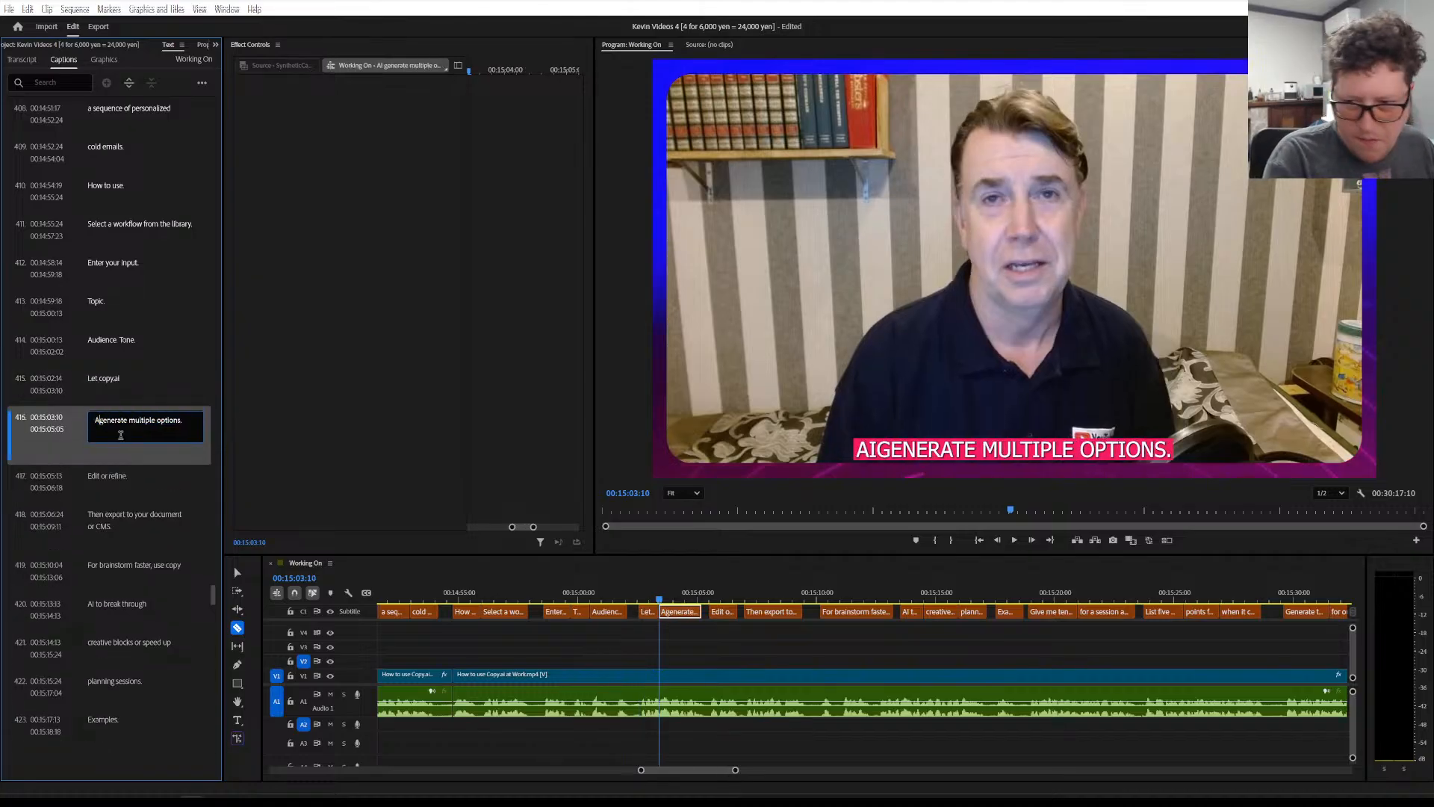
pyautogui.click(128, 388)
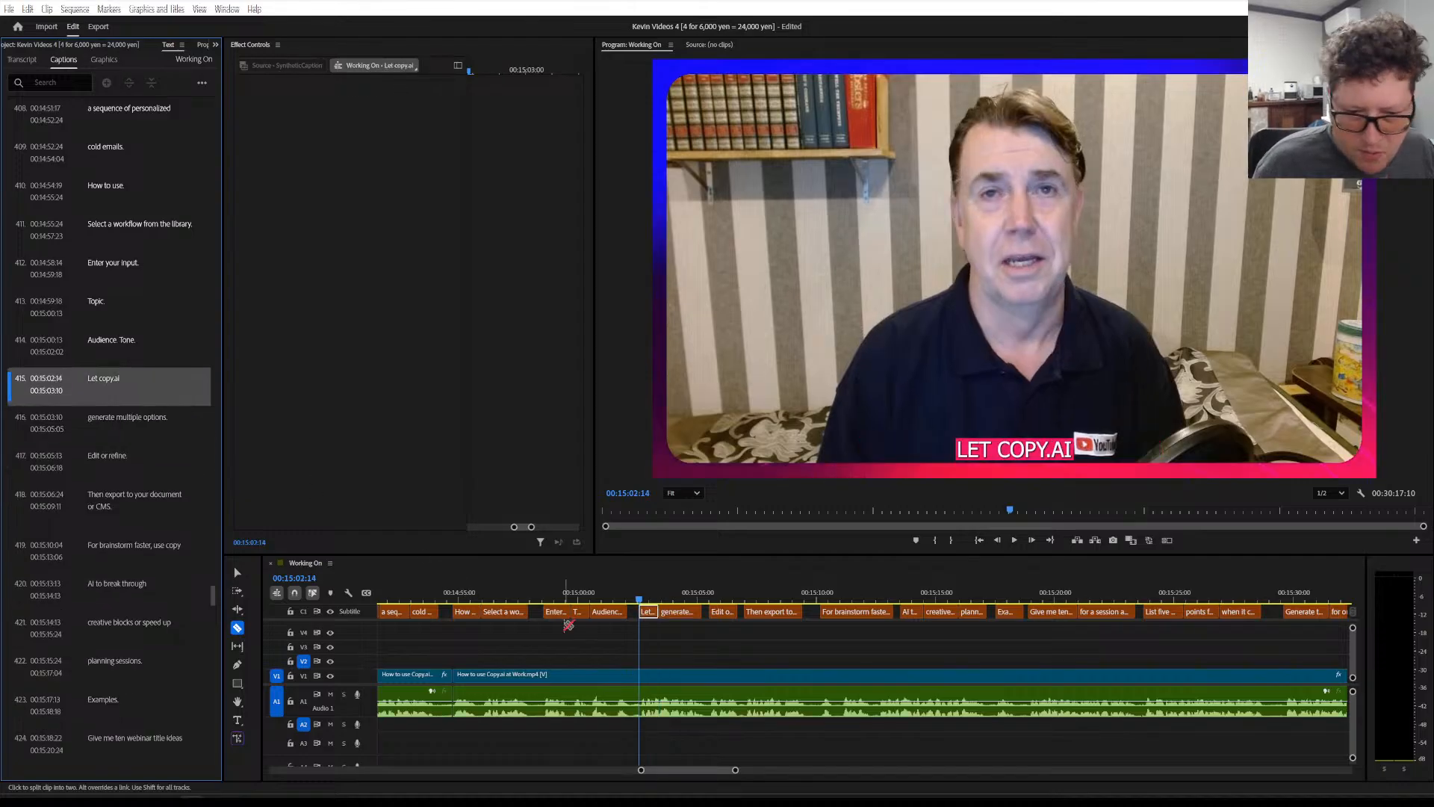
# Move the boundary between the "Let copy.ai" and "generate multiple options." captions to 00:15:03:22 and replay both captions
pyautogui.scroll(5, 683, 669)
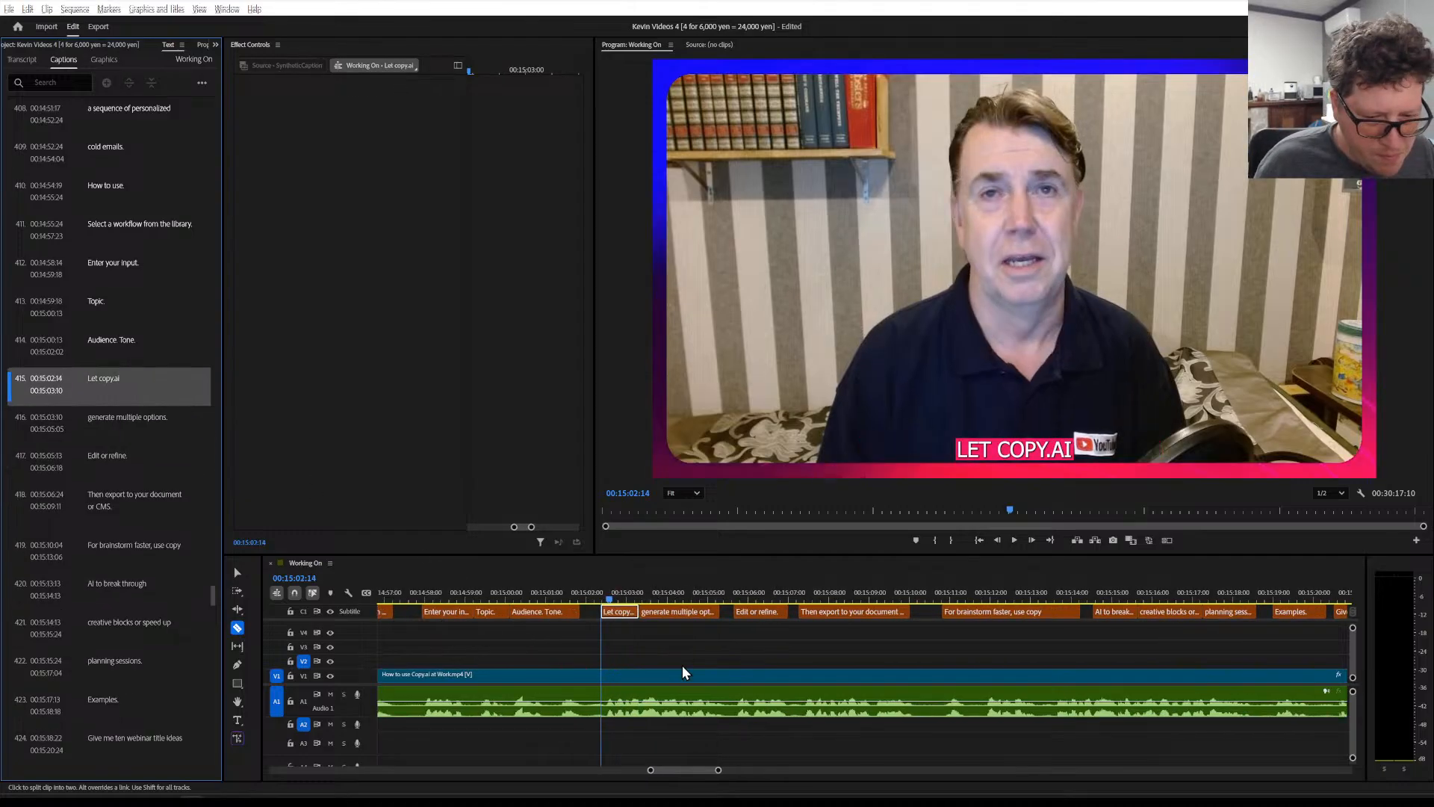
pyautogui.moveTo(532, 593); pyautogui.dragTo(624, 608)
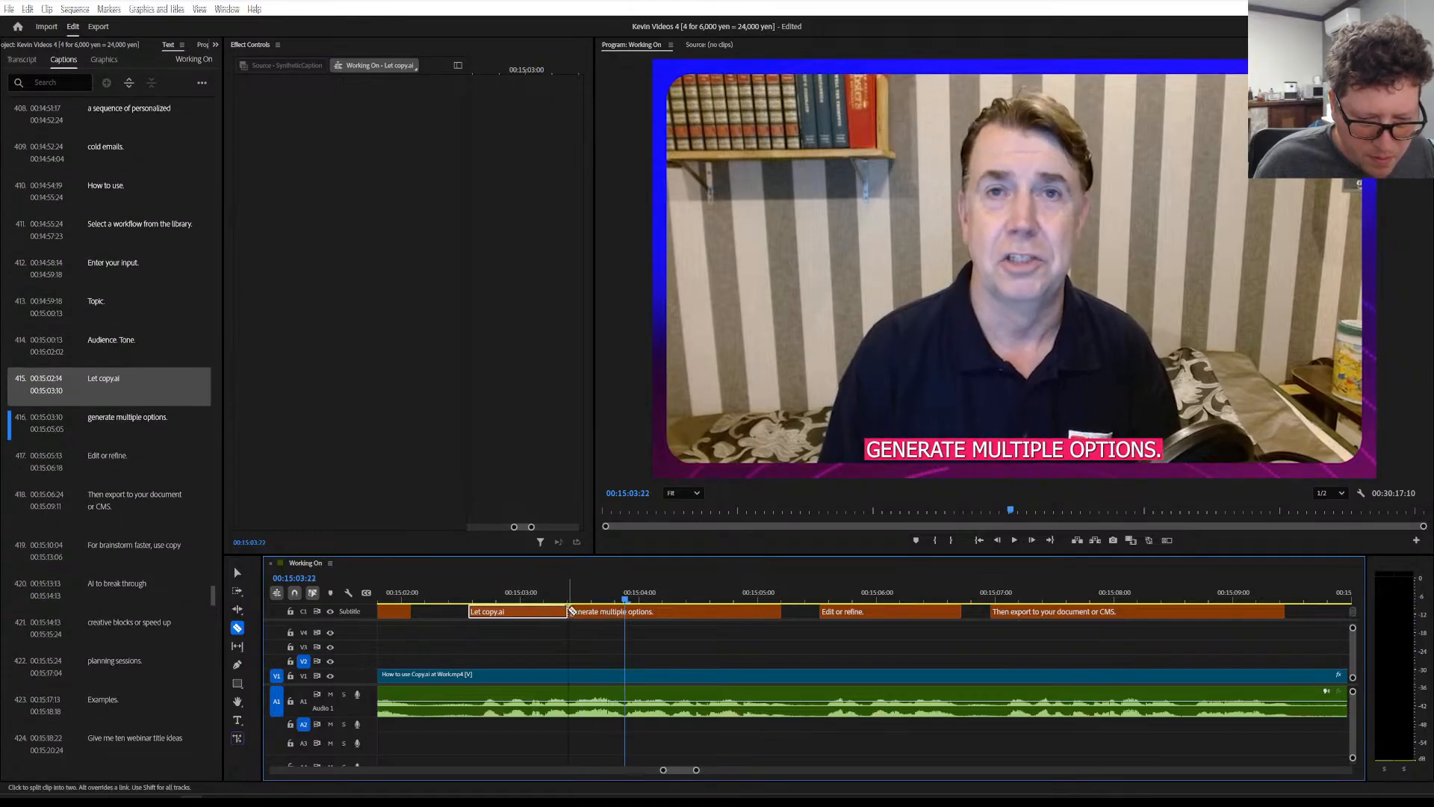
pyautogui.click(236, 573)
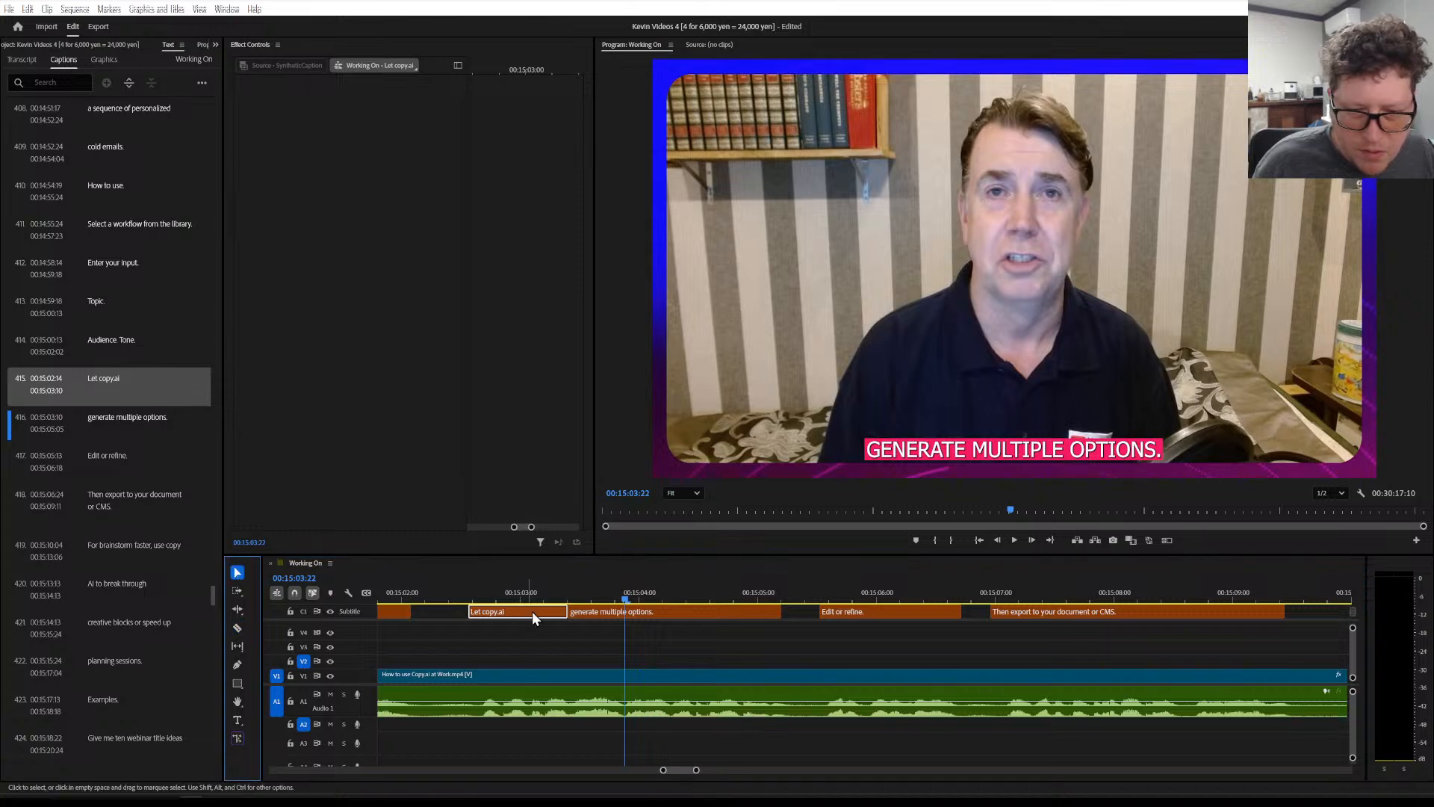
pyautogui.moveTo(570, 613); pyautogui.dragTo(623, 614)
pyautogui.click(459, 589)
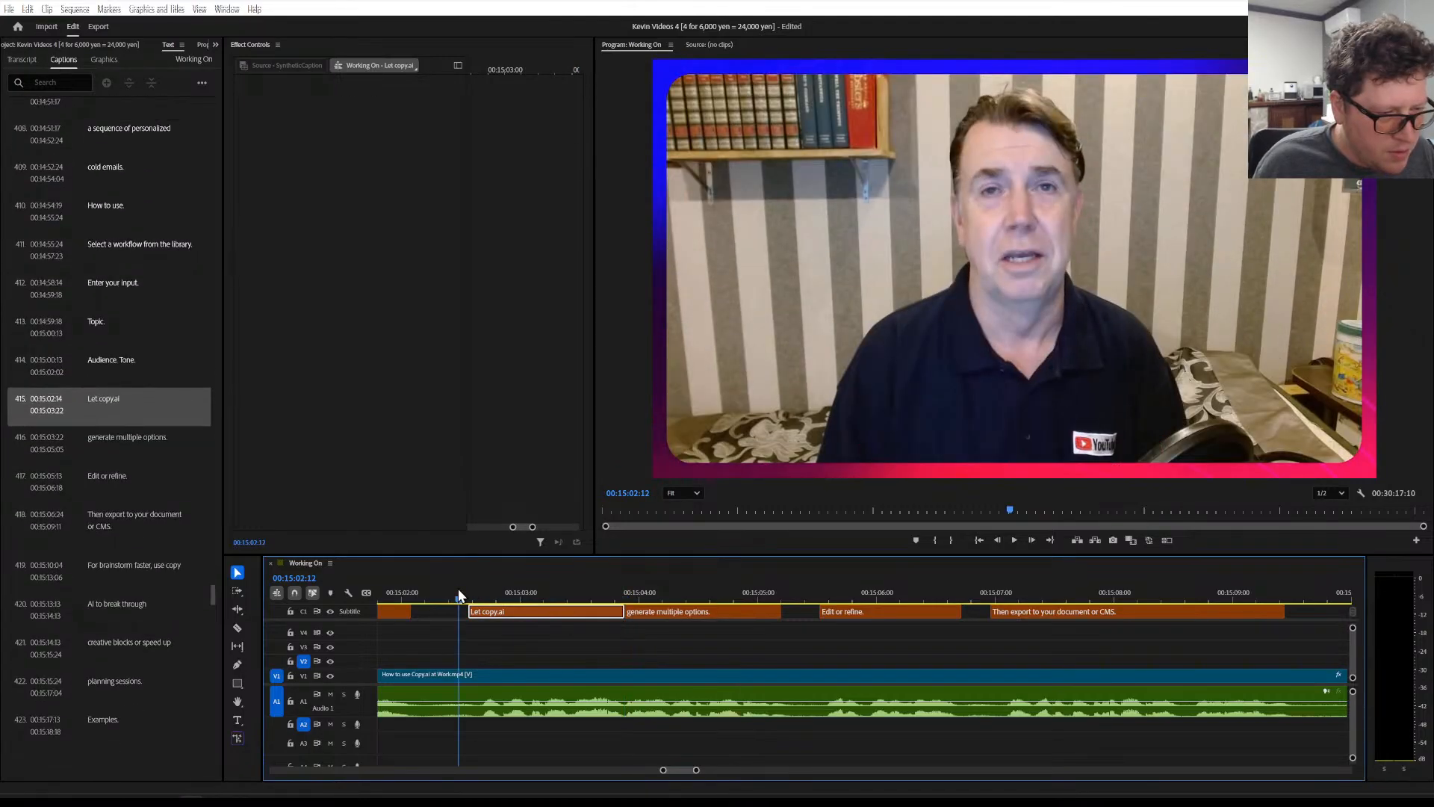
pyautogui.press('space')
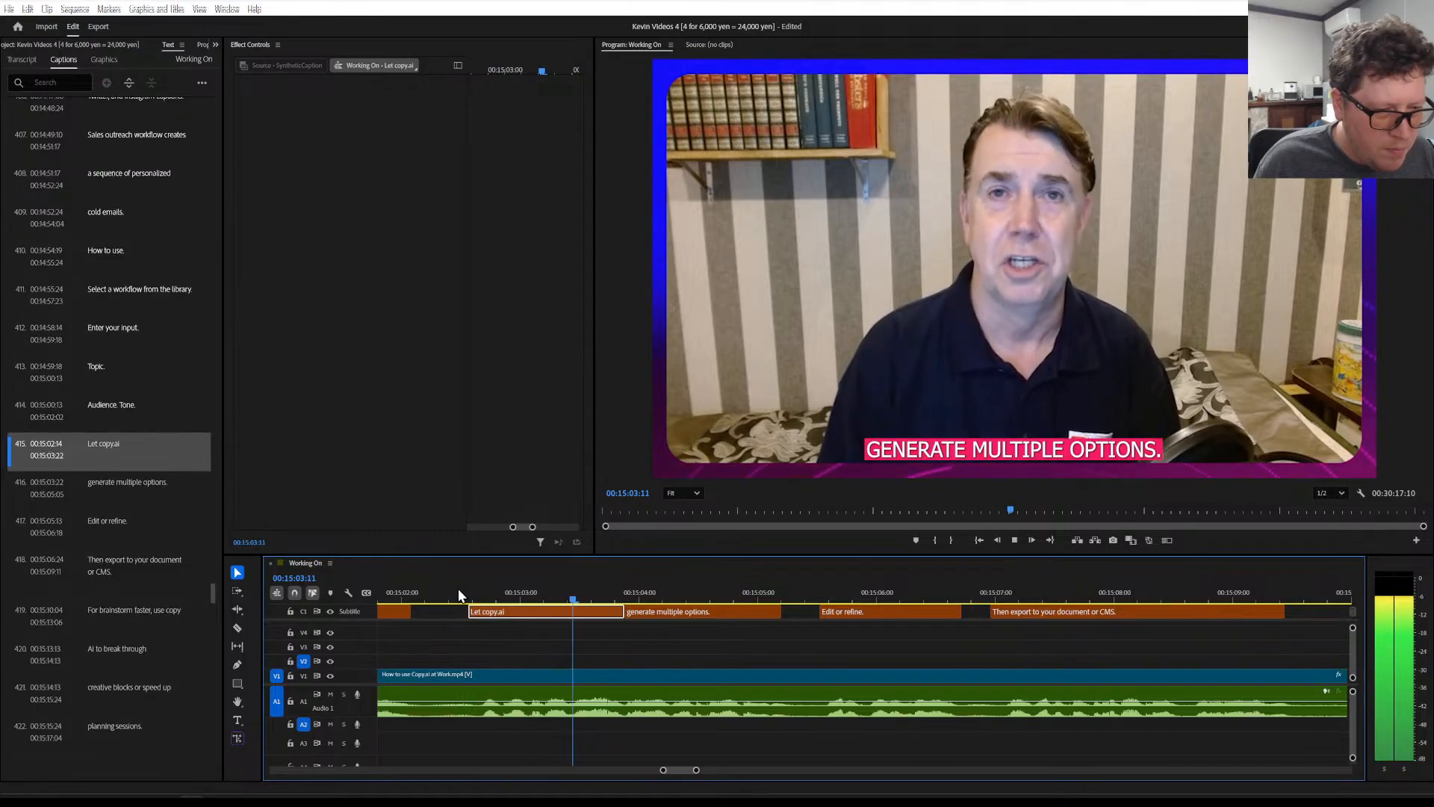
pyautogui.press('space')
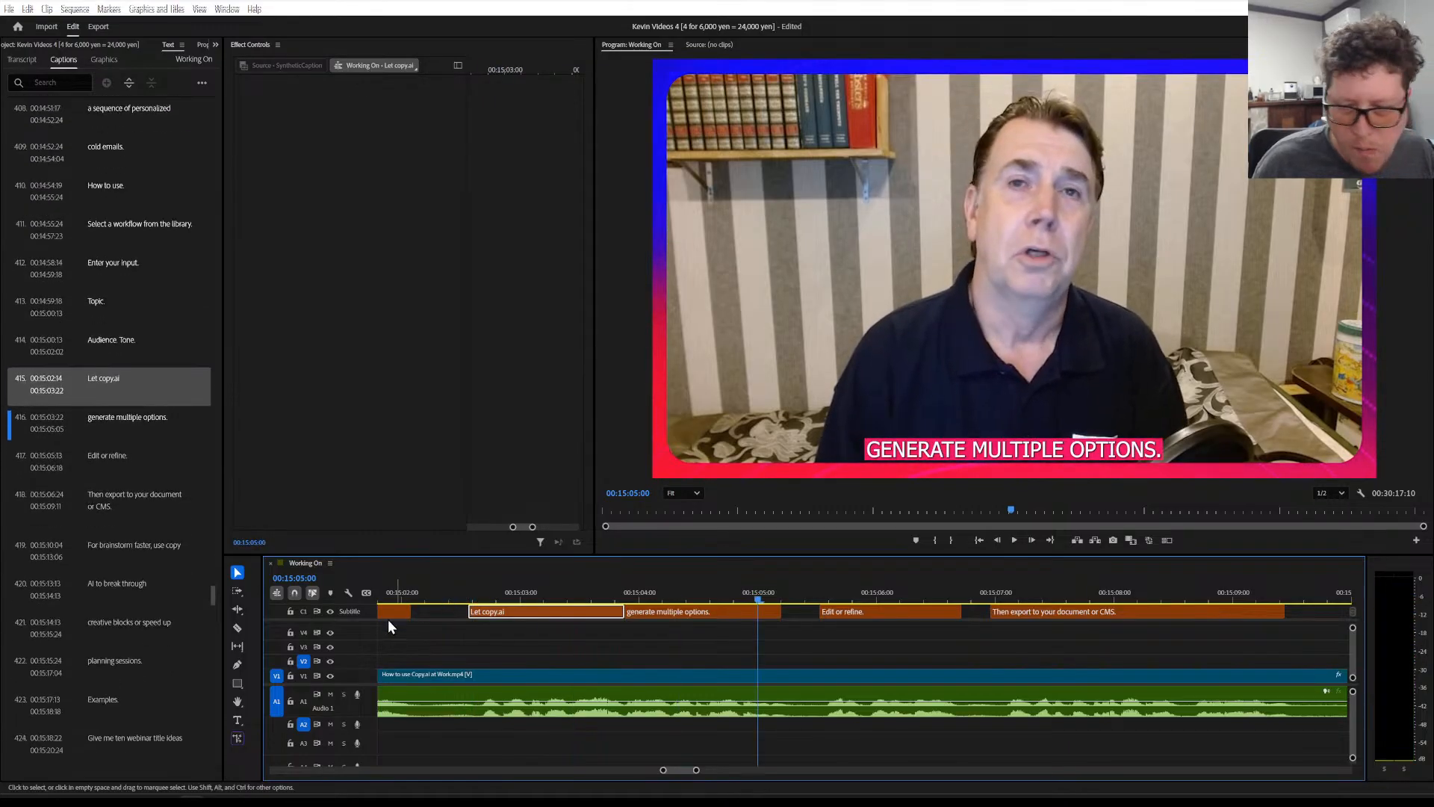
# Switch back to the Razor tool and save the project
pyautogui.press('-')
pyautogui.press('-')
pyautogui.press('-')
pyautogui.press('-')
pyautogui.press('-')
pyautogui.press('-')
pyautogui.press('-')
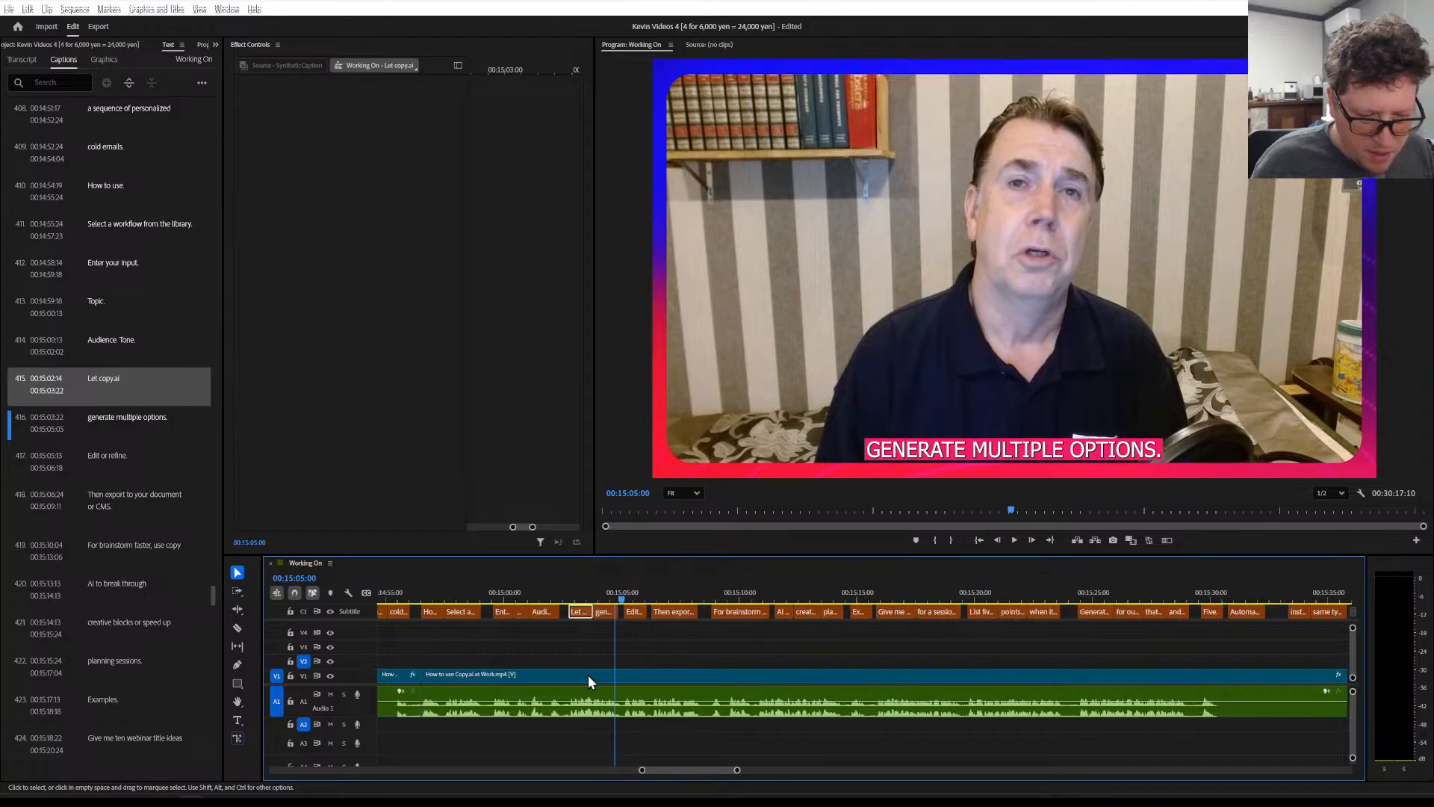
pyautogui.click(242, 631)
pyautogui.hotkey('ctrl', 's')
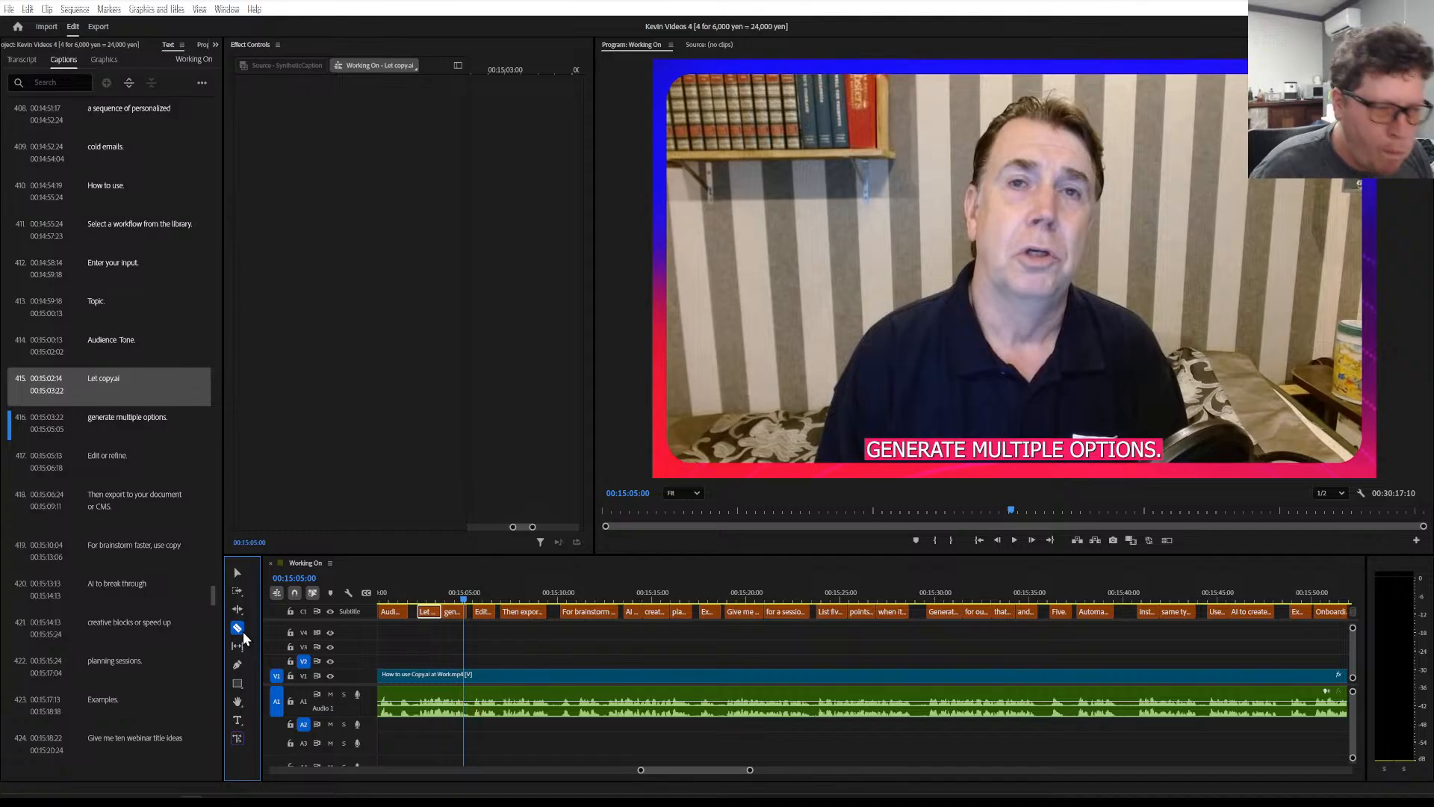
# Replay from the "Let copy.ai" caption and split the Copy.ai clip where that caption begins
pyautogui.click(432, 598)
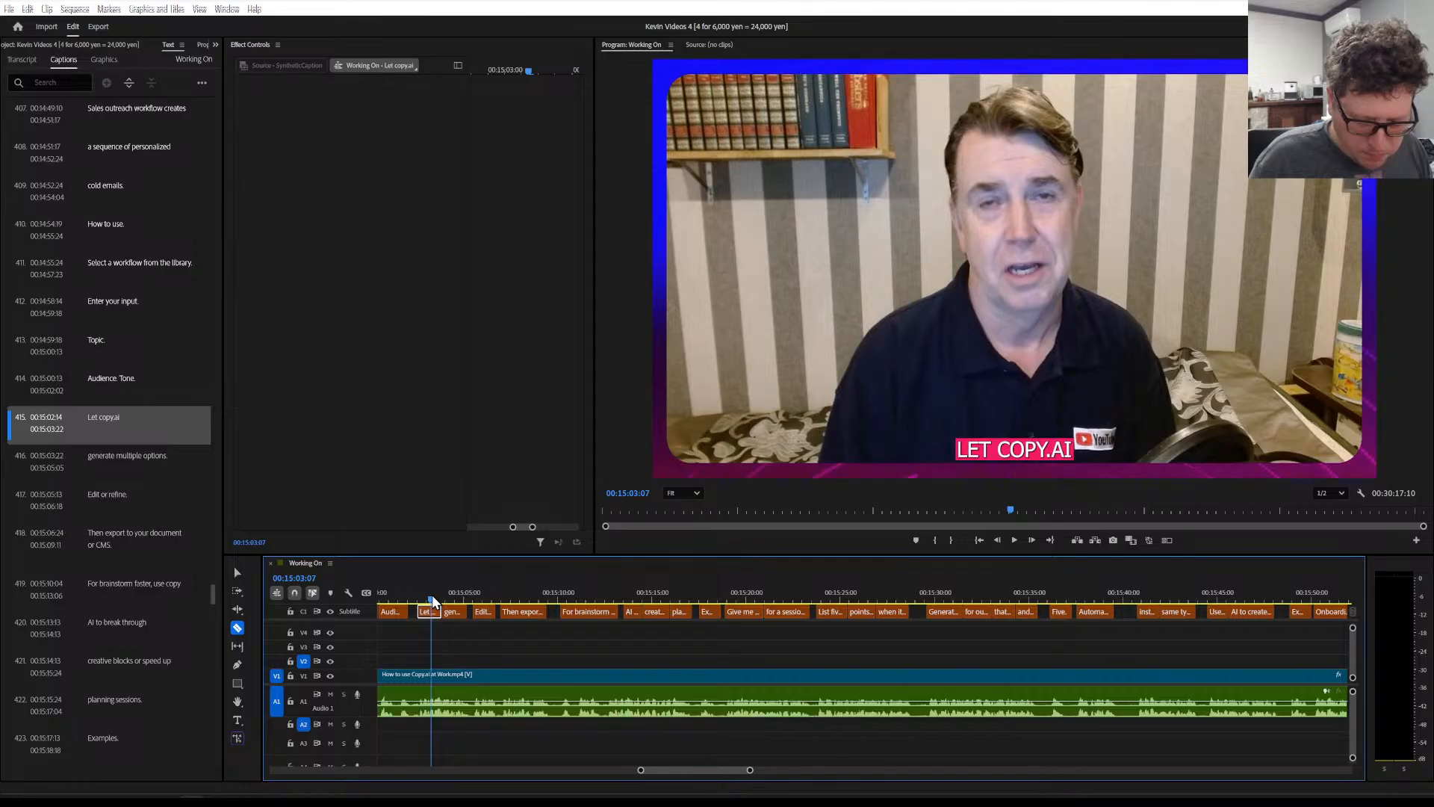
pyautogui.press('space')
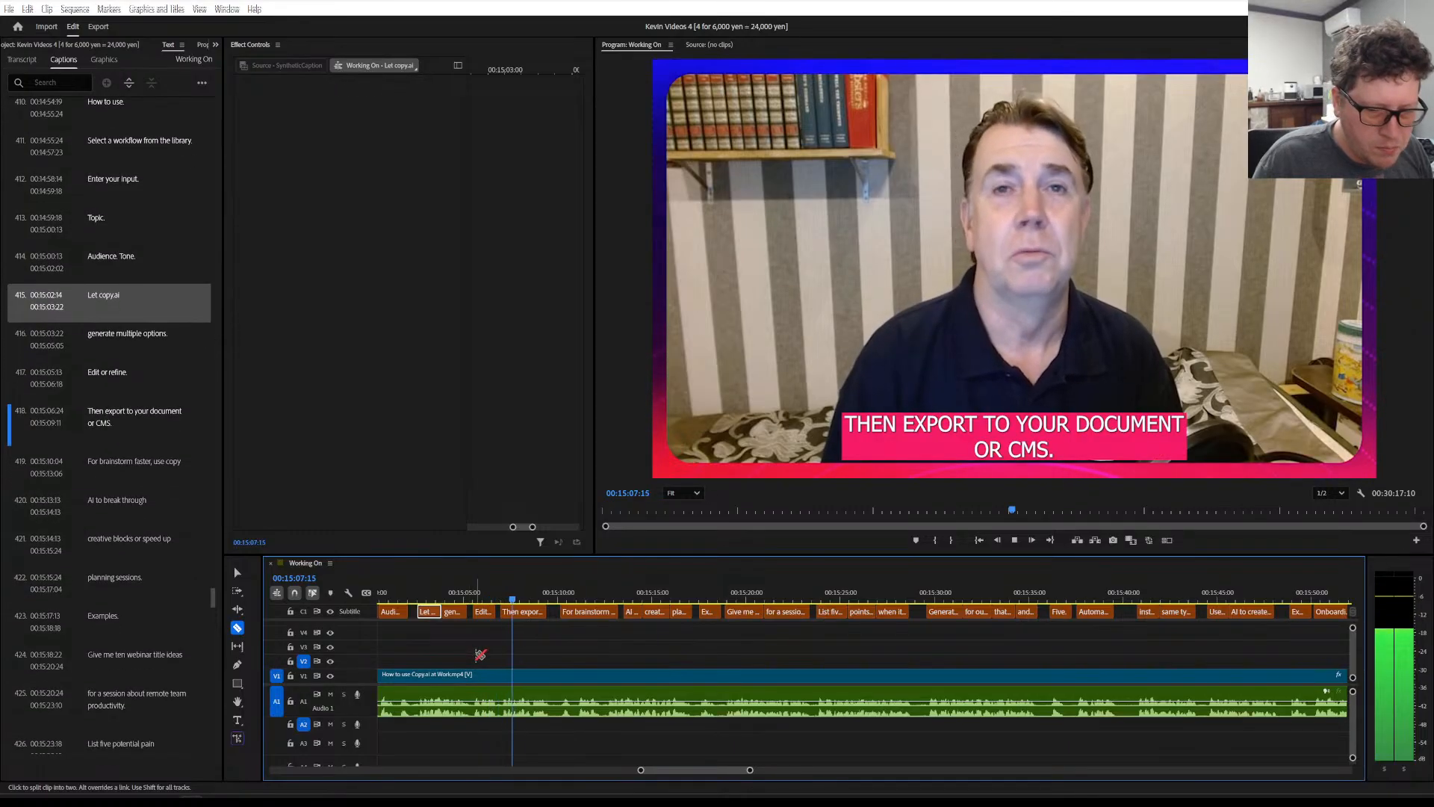
pyautogui.press('space')
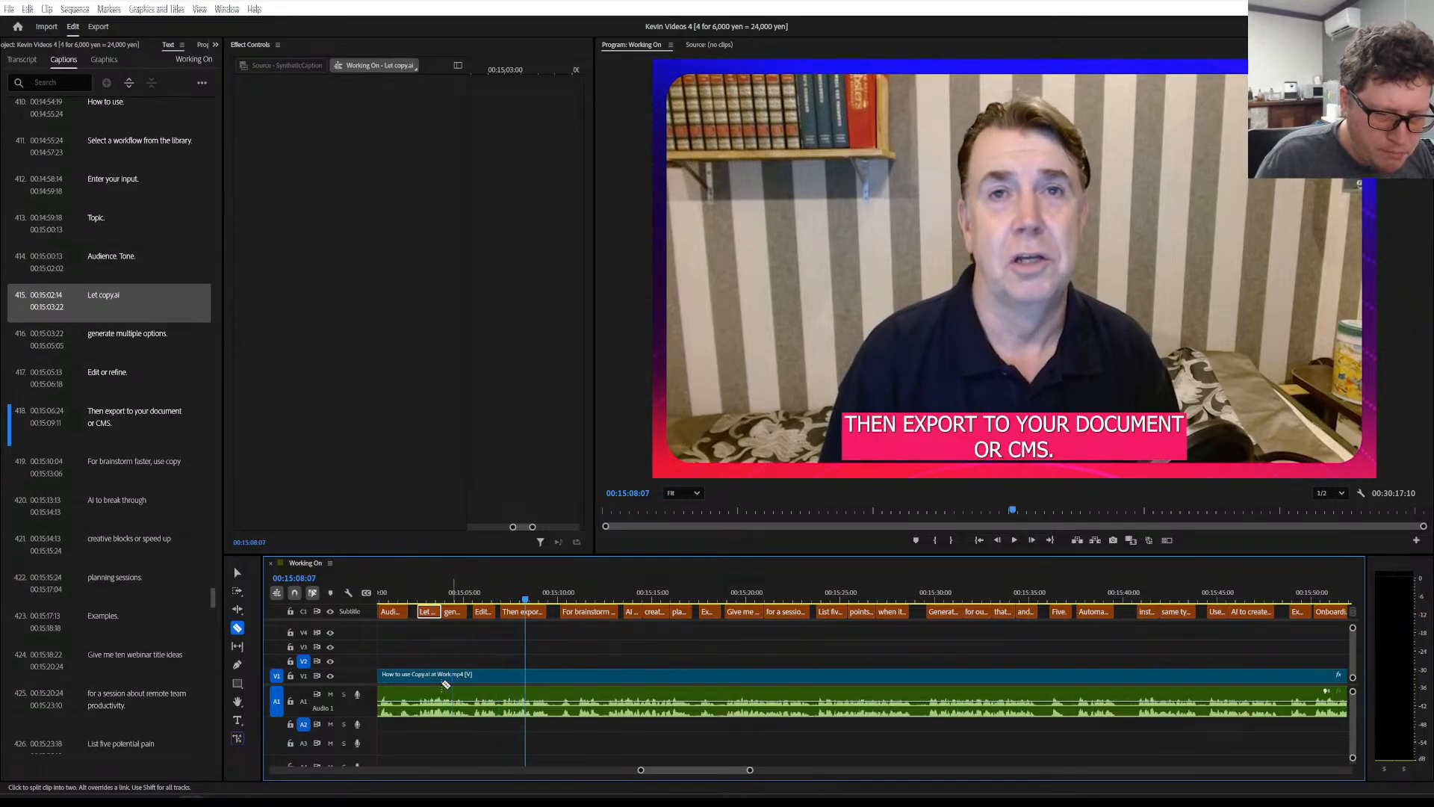
pyautogui.click(422, 680)
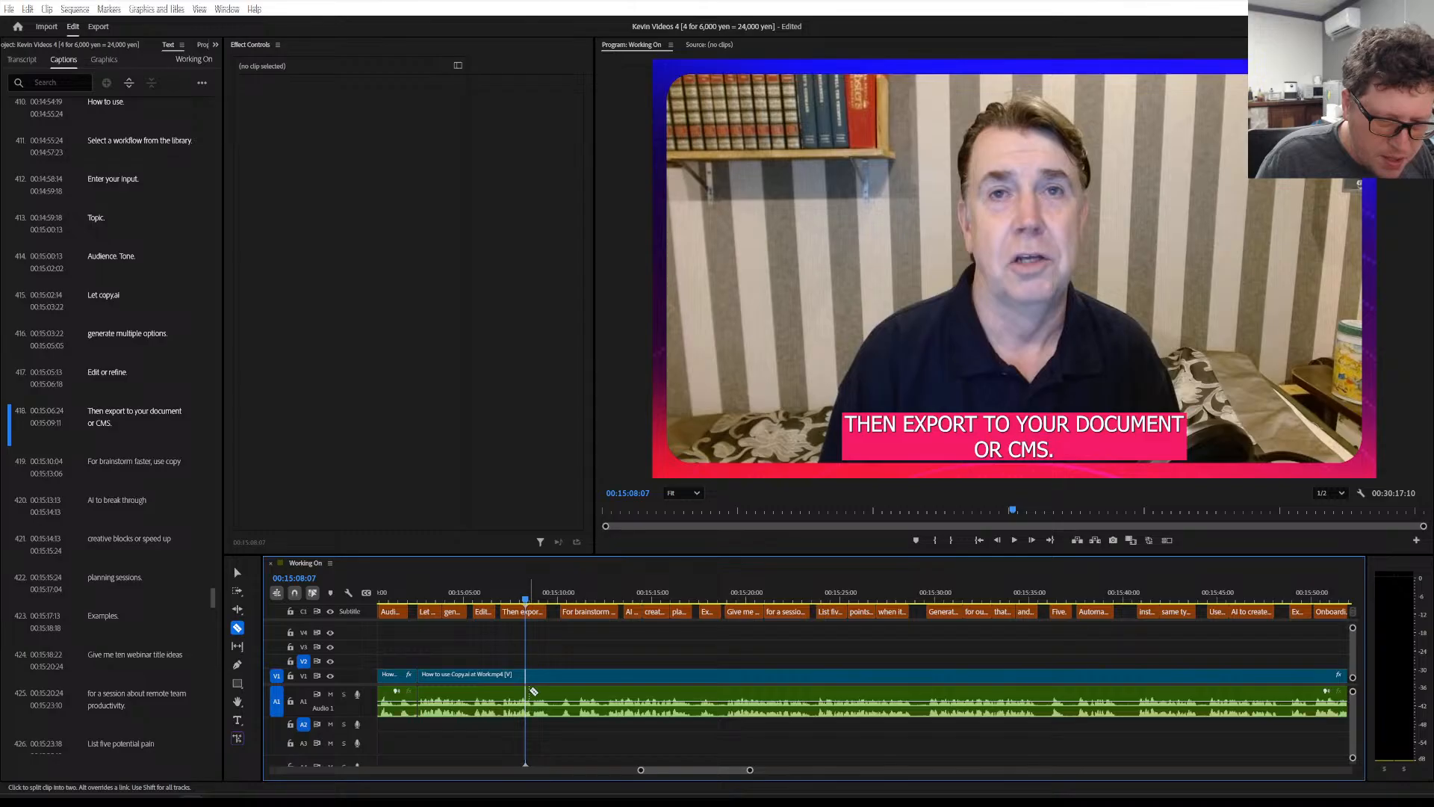
# Play on and split the Copy.ai clip where the "For brainstorm faster, use copy" caption begins
pyautogui.press('space')
pyautogui.scroll(-1, 534, 686)
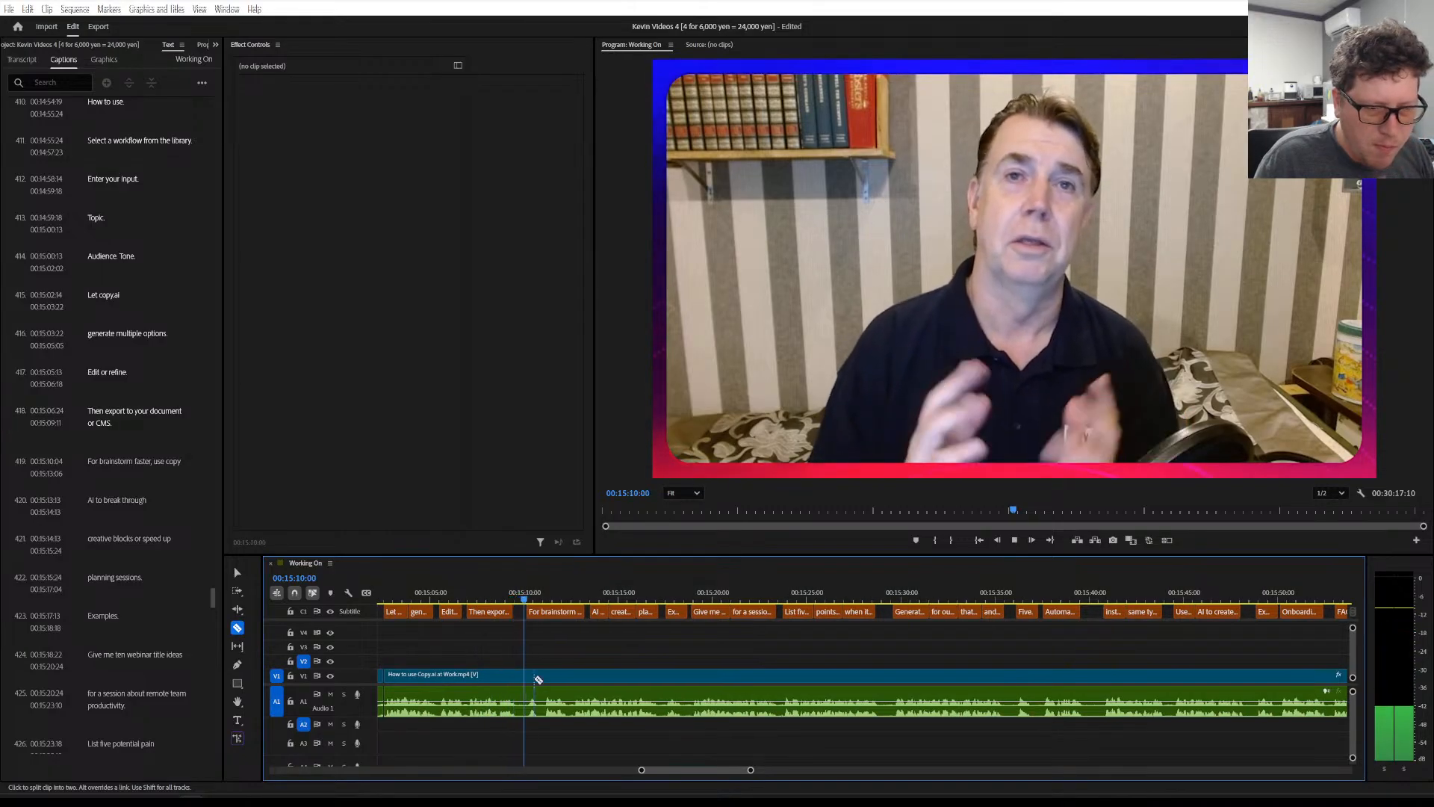
pyautogui.press('space')
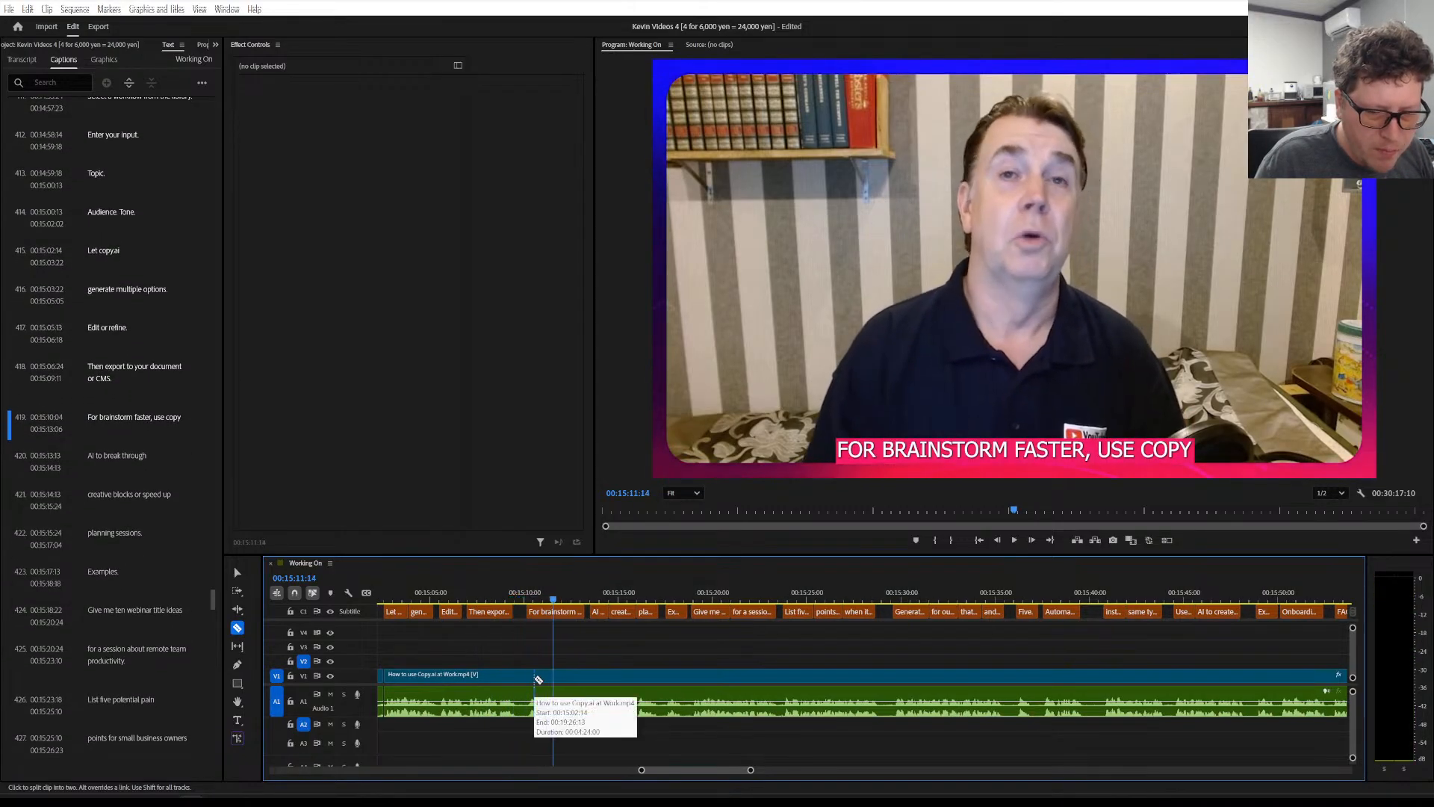
pyautogui.click(532, 679)
# Play on past the "For brainstorm faster, use copy" caption, then correct its first word to "Four"
pyautogui.scroll(8, 586, 689)
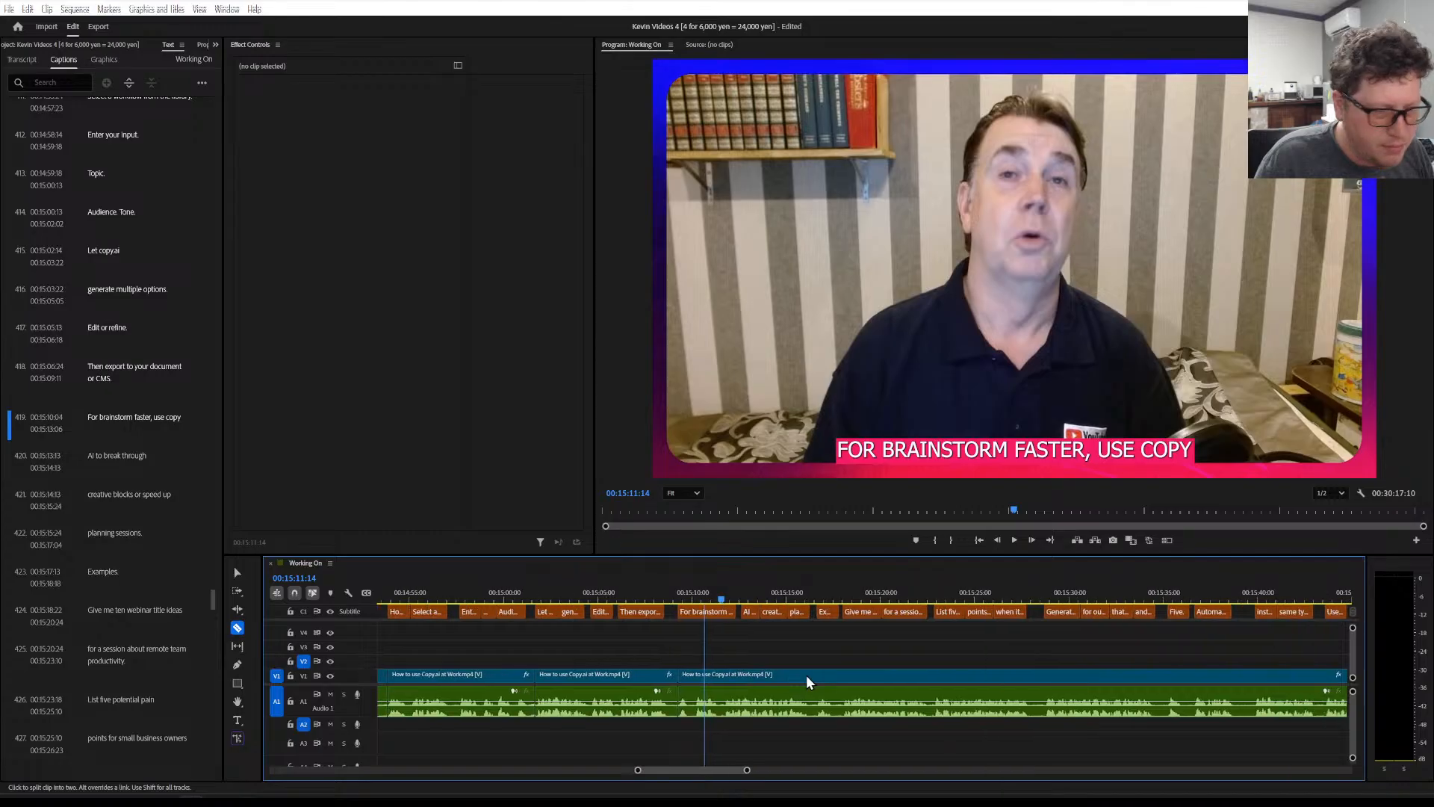
pyautogui.scroll(-10, 805, 675)
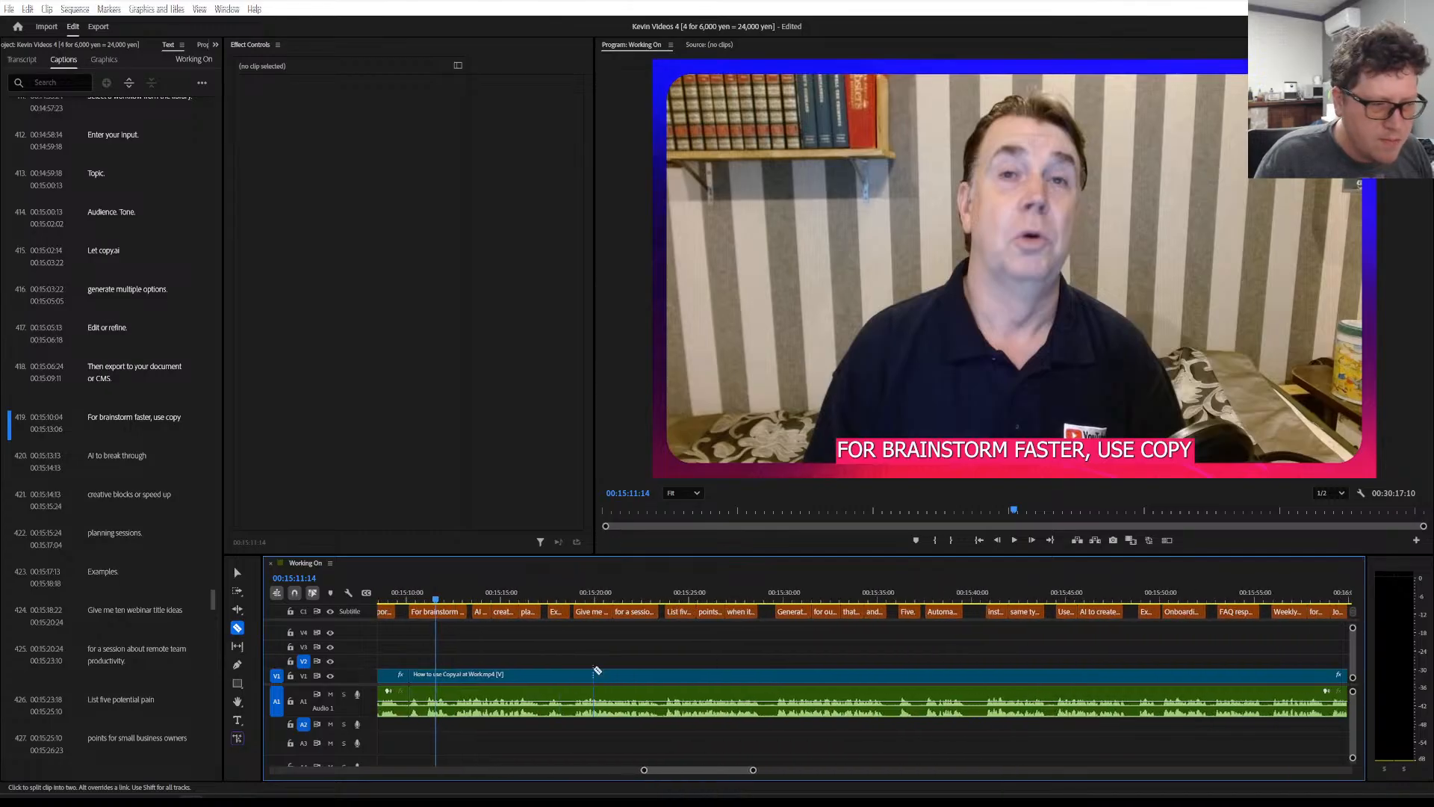
pyautogui.press('space')
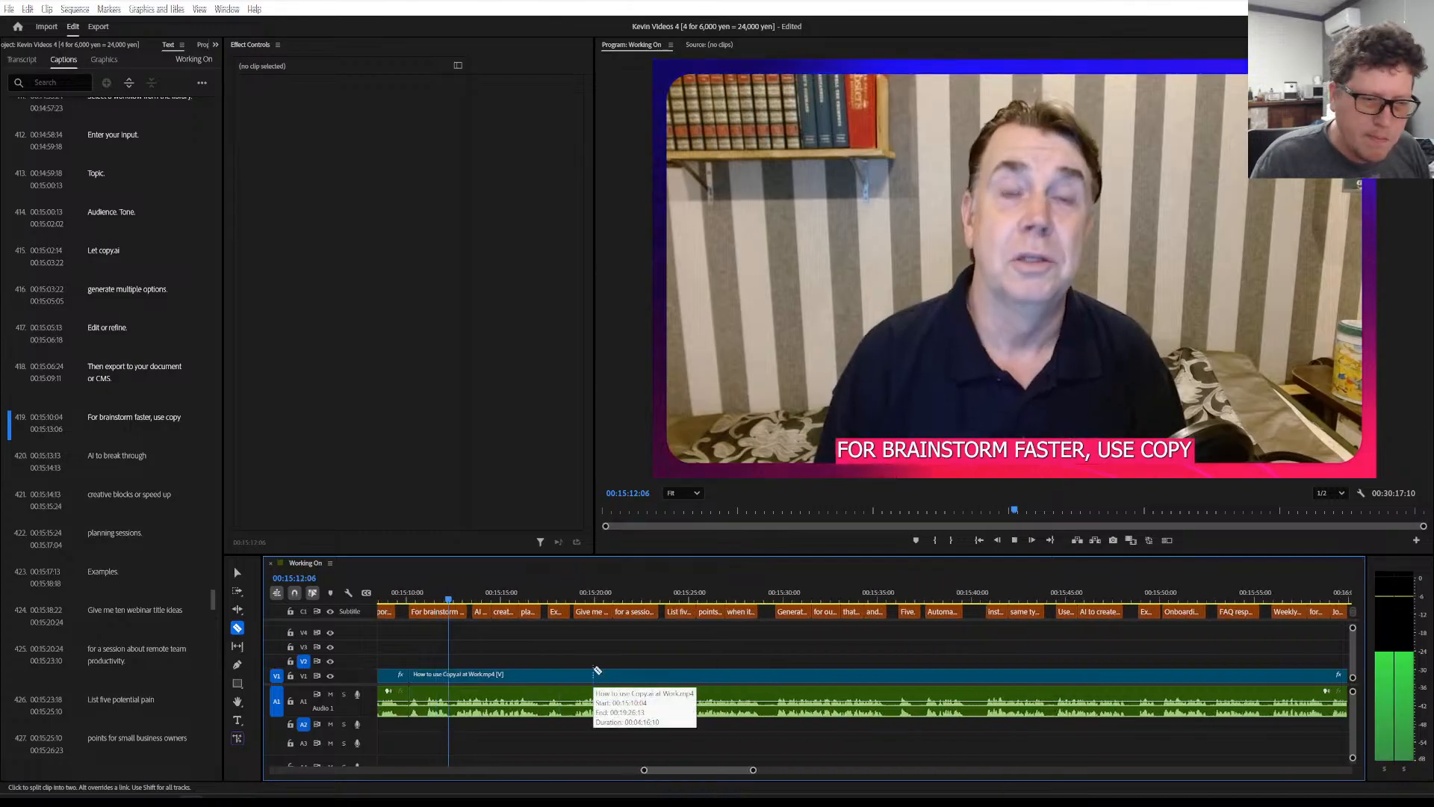
pyautogui.press('space')
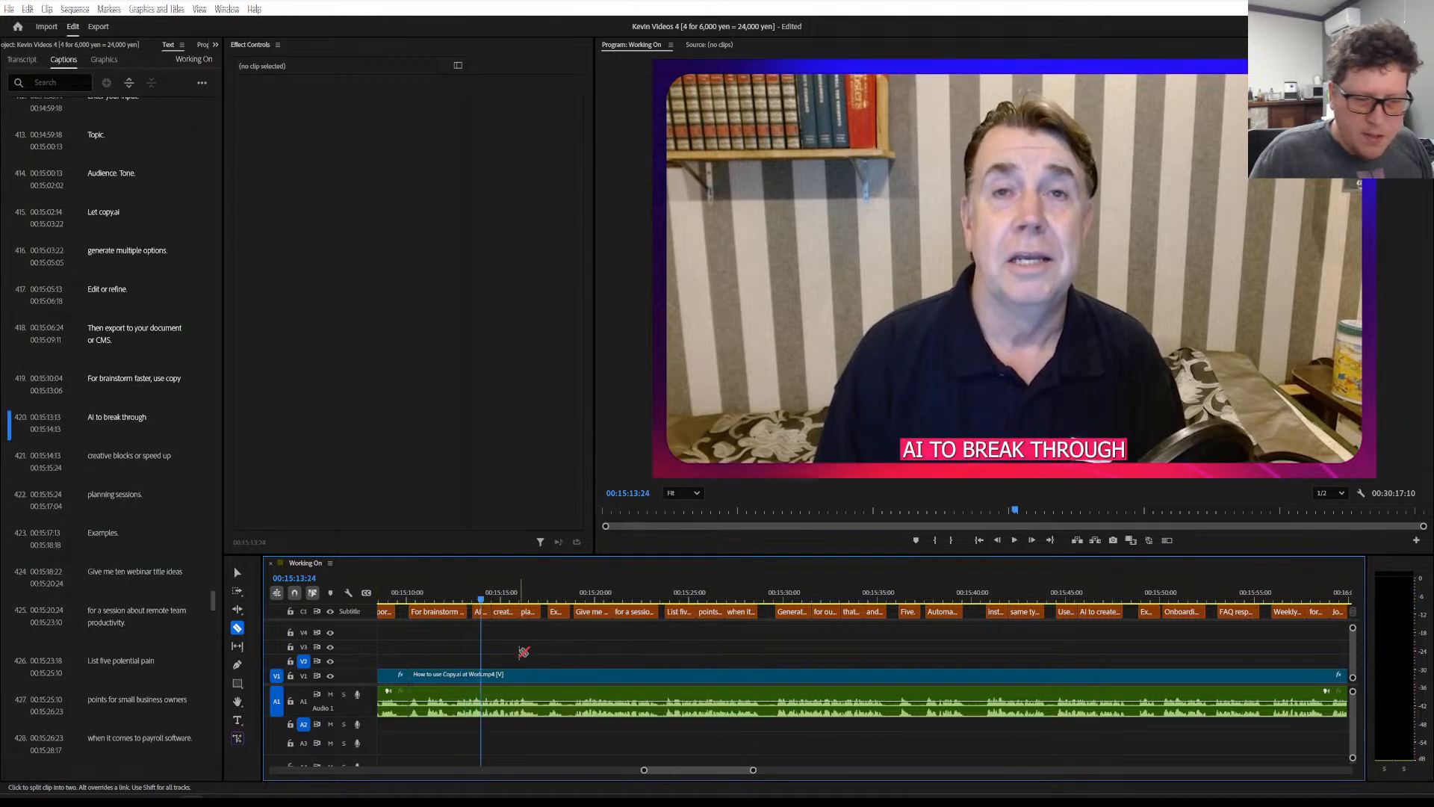
pyautogui.click(237, 573)
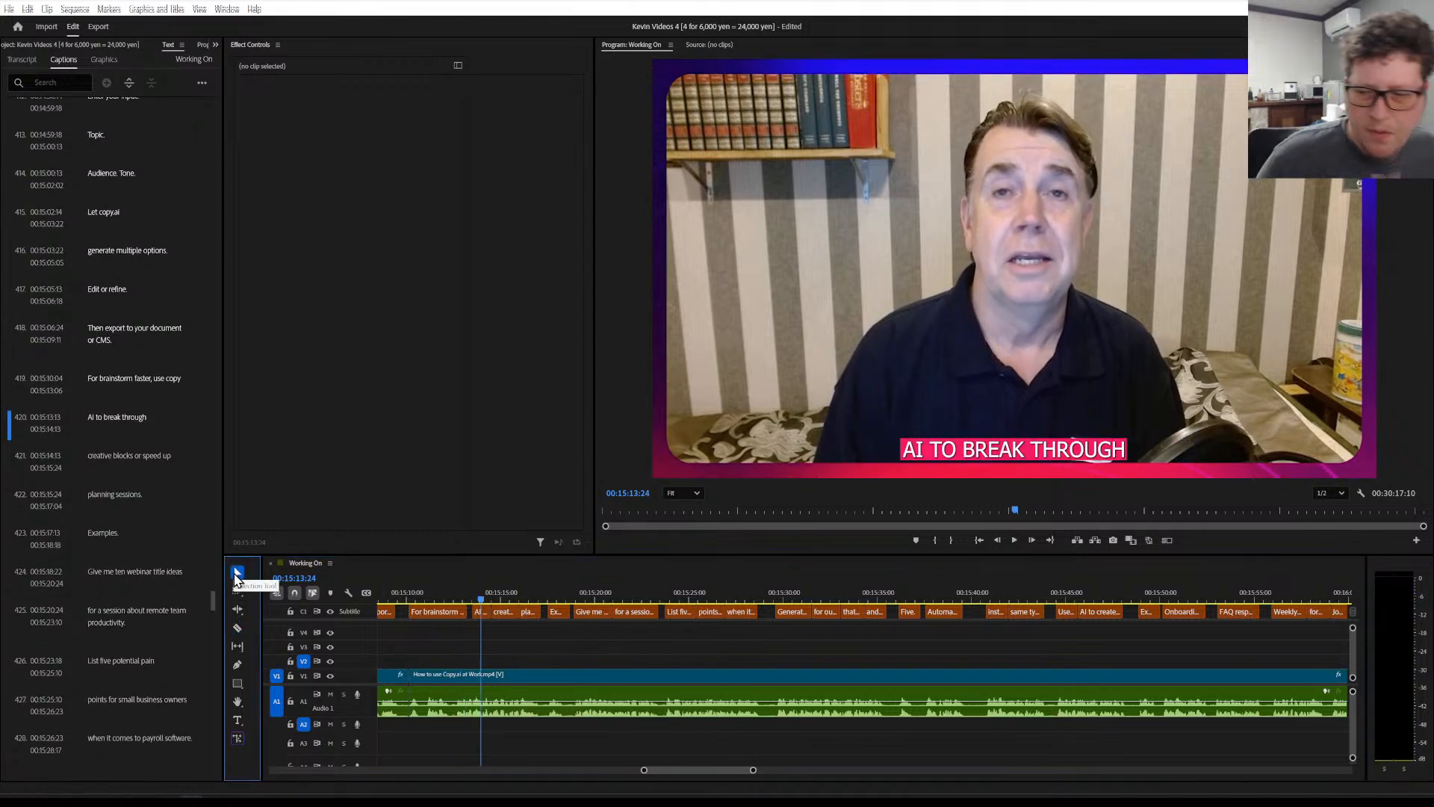
pyautogui.click(169, 378)
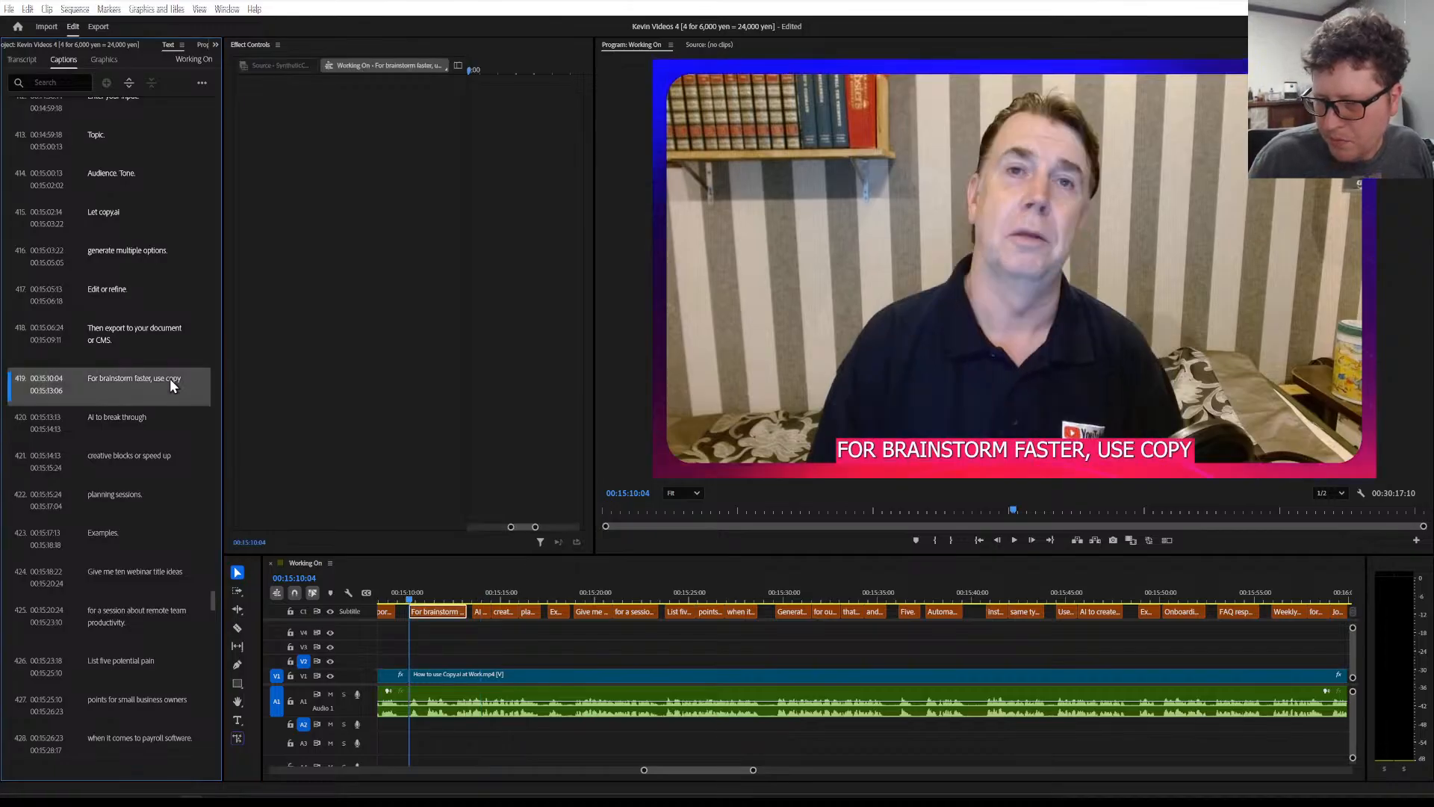
pyautogui.doubleClick(169, 379)
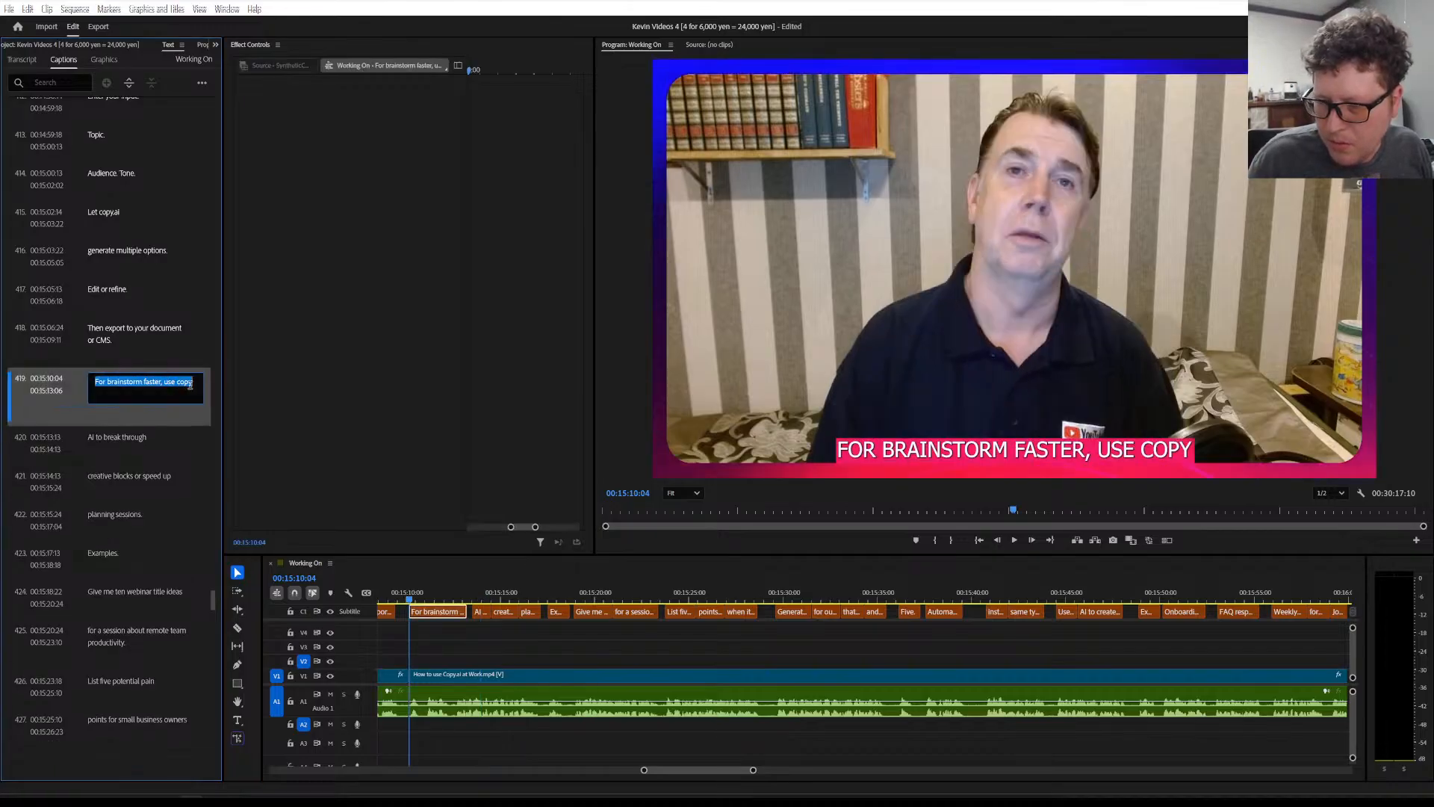
pyautogui.click(100, 381)
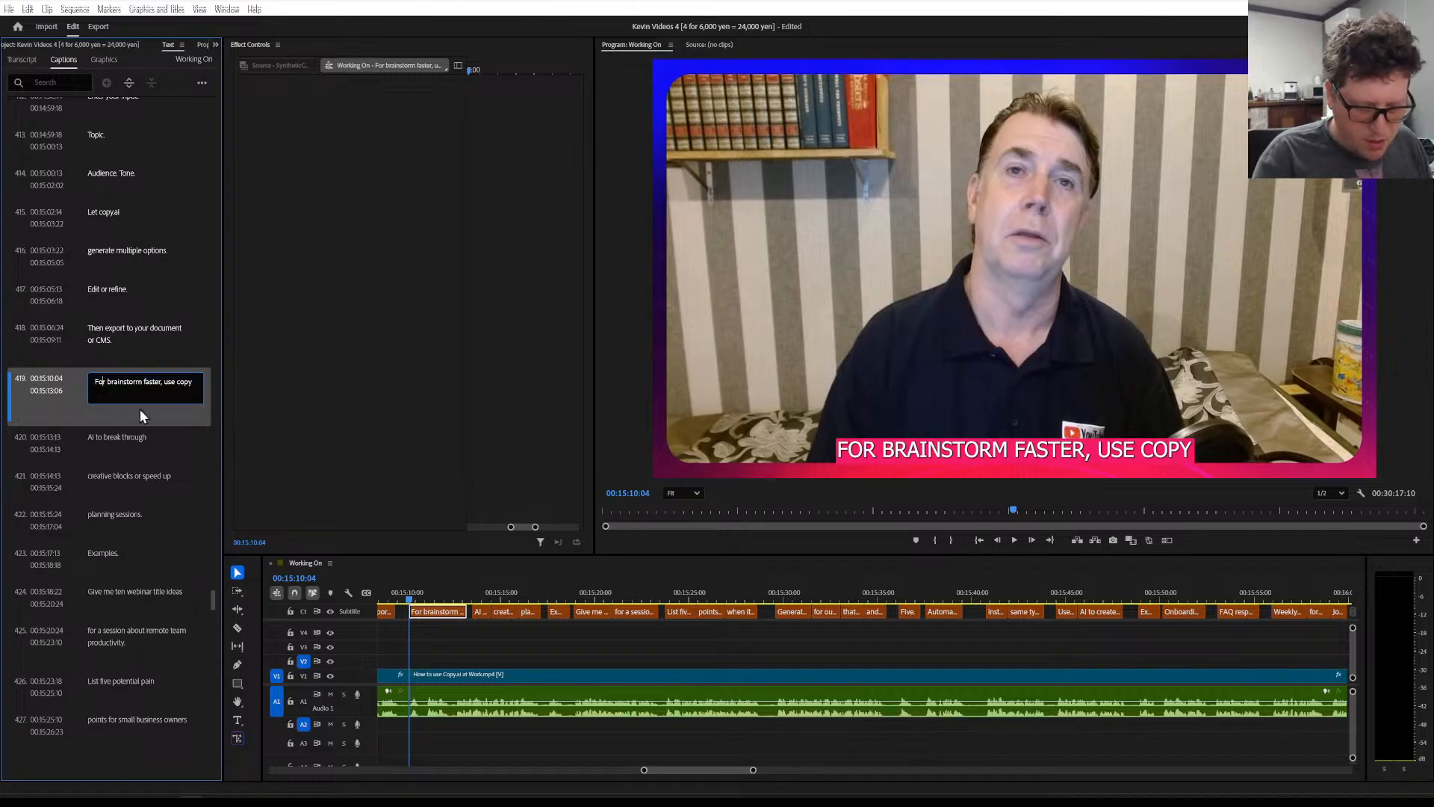
pyautogui.write('u')
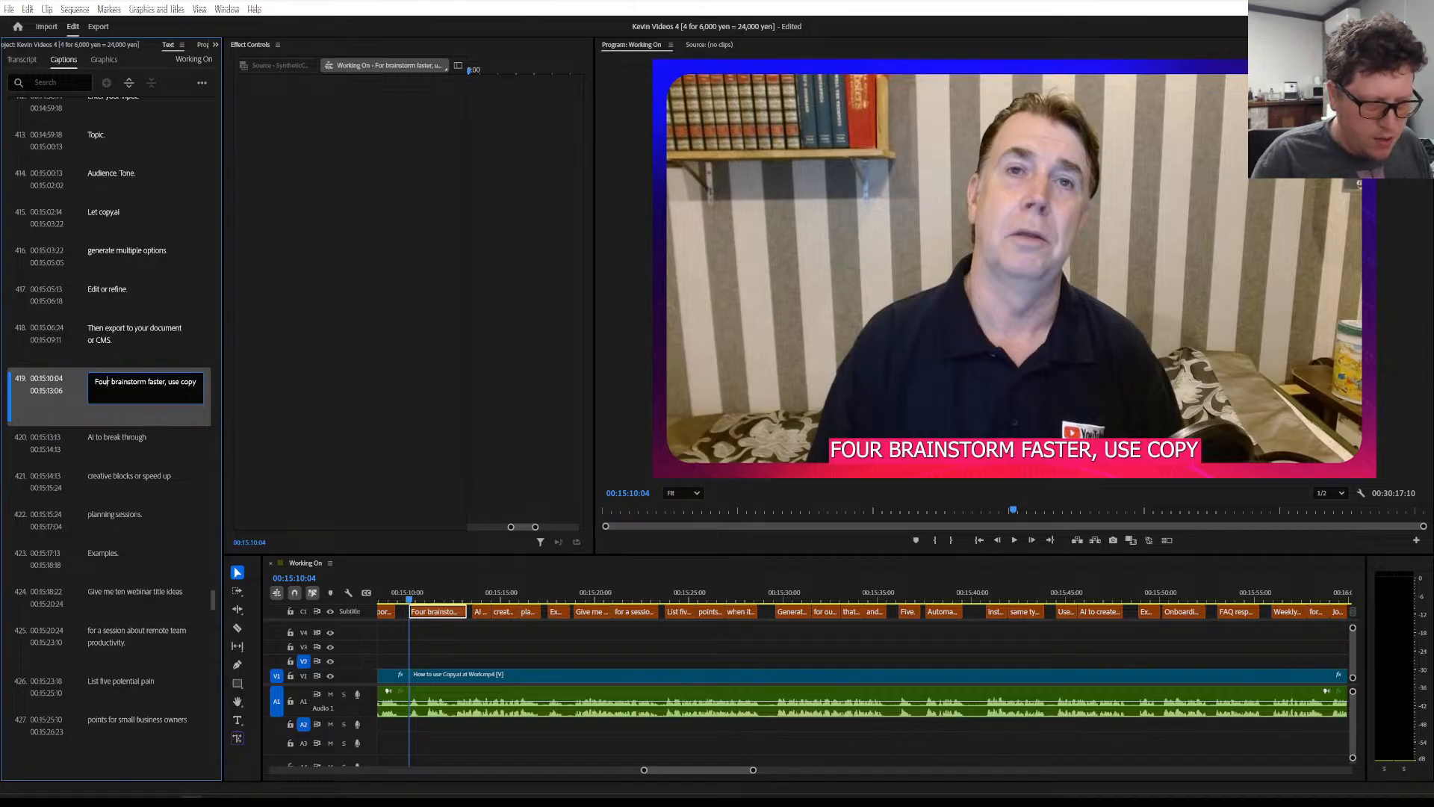
# Remove ", use copy" from the end of that caption so it reads "Four brainstorm faster"
pyautogui.click(195, 386)
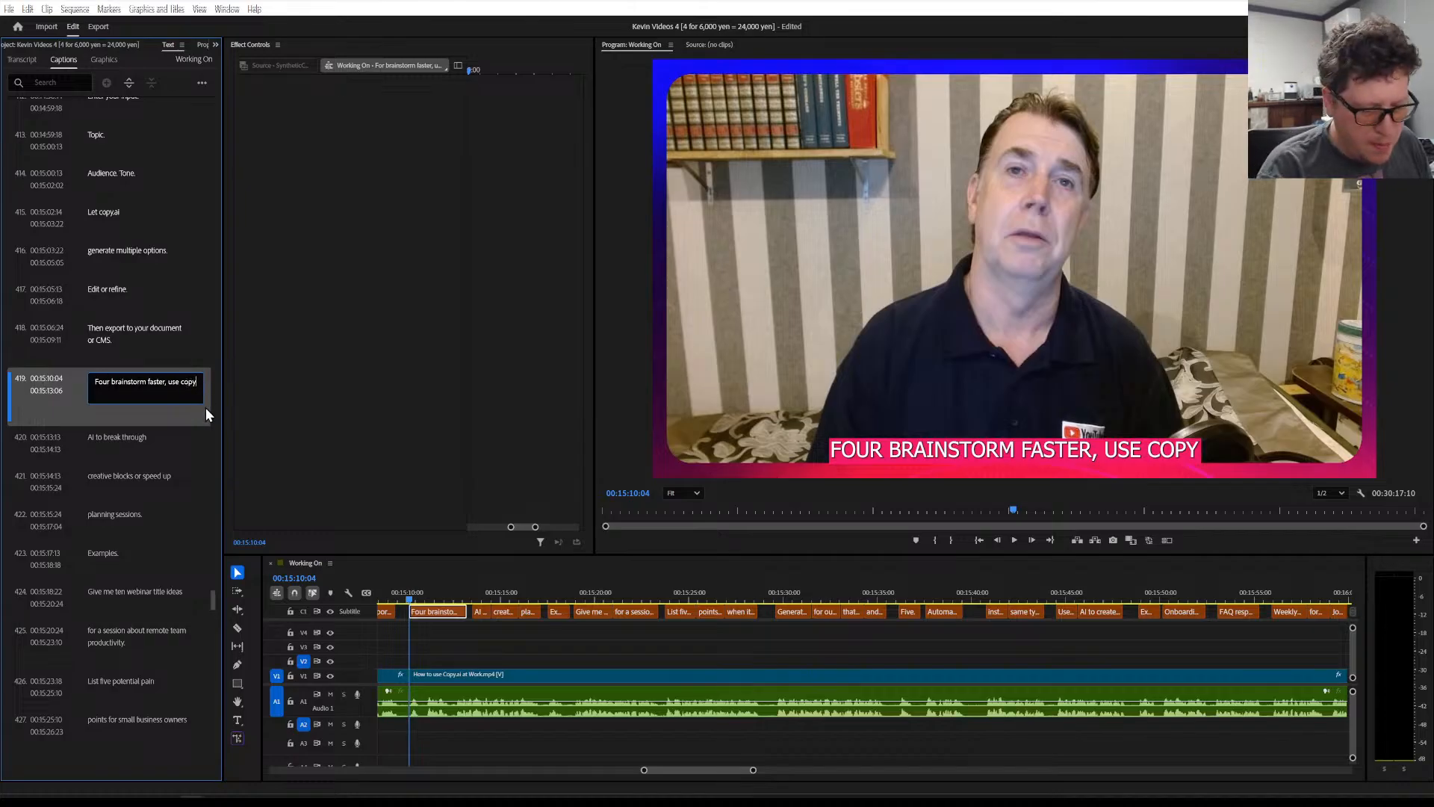
pyautogui.press('BackSpace')
pyautogui.press('BackSpace')
pyautogui.press('BackSpace')
pyautogui.press('BackSpace')
pyautogui.press('BackSpace')
pyautogui.press('BackSpace')
pyautogui.press('BackSpace')
pyautogui.press('BackSpace')
pyautogui.press('BackSpace')
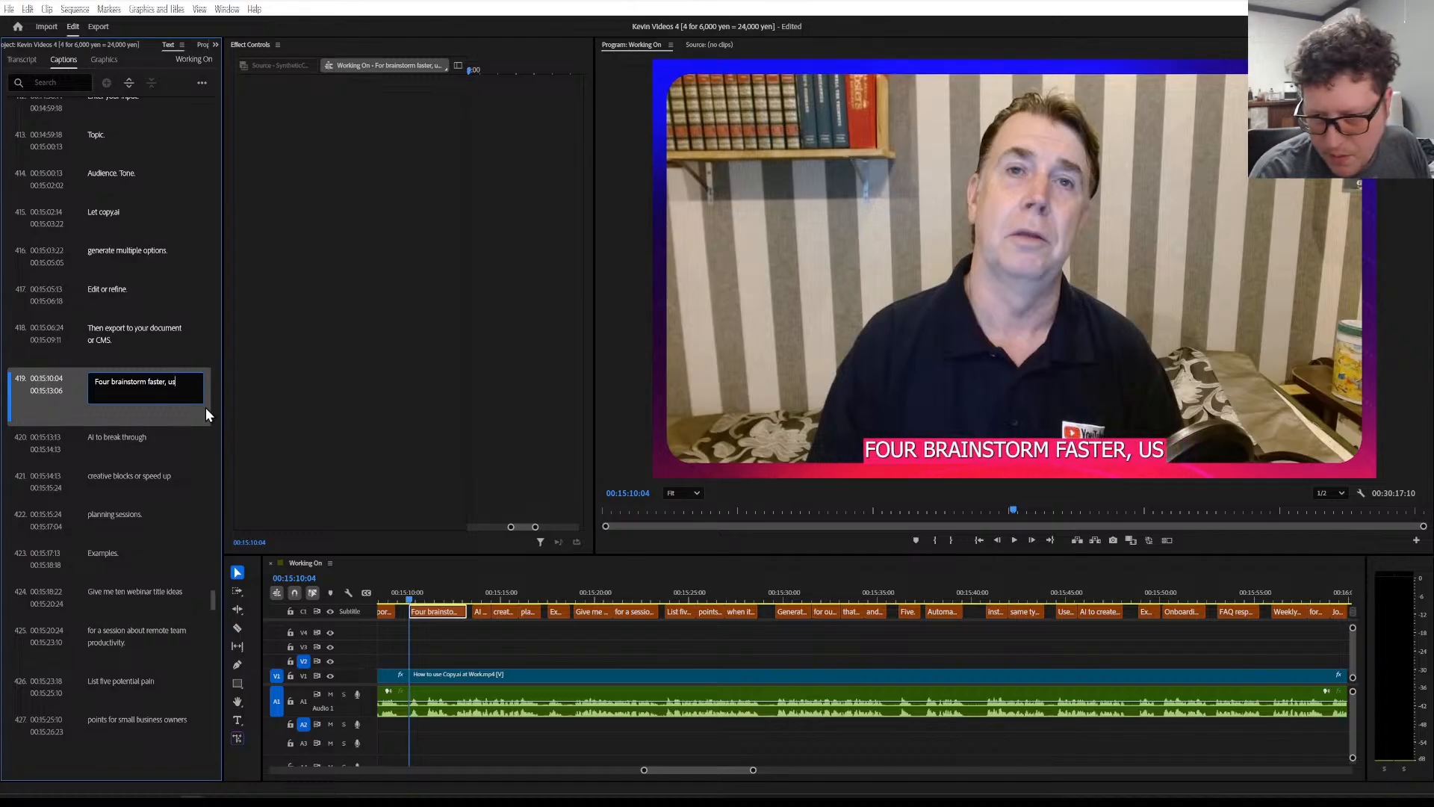
# Change the "AI to break through" caption to "use copy.AI to break through" and check it against the preceding caption
pyautogui.click(128, 436)
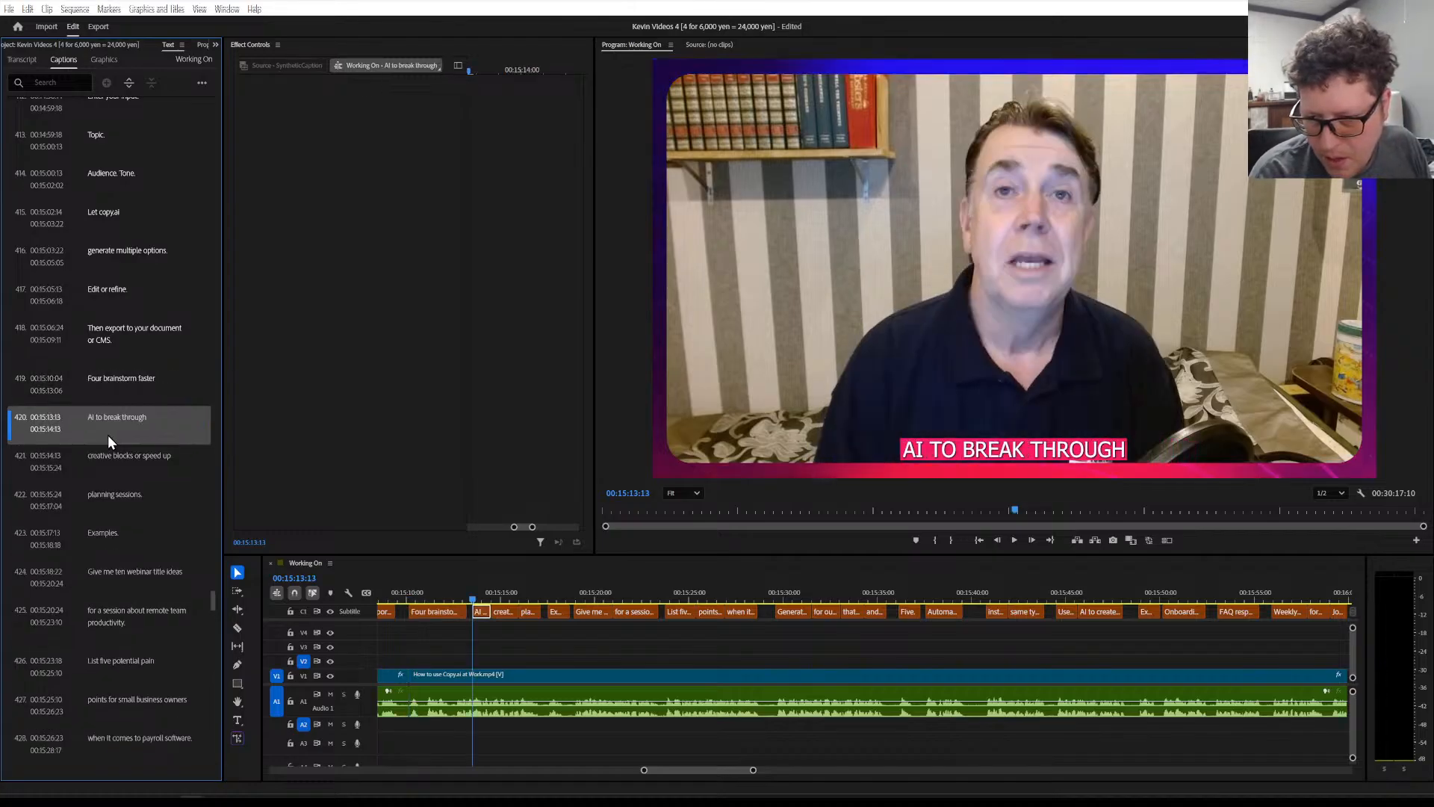
pyautogui.click(100, 418)
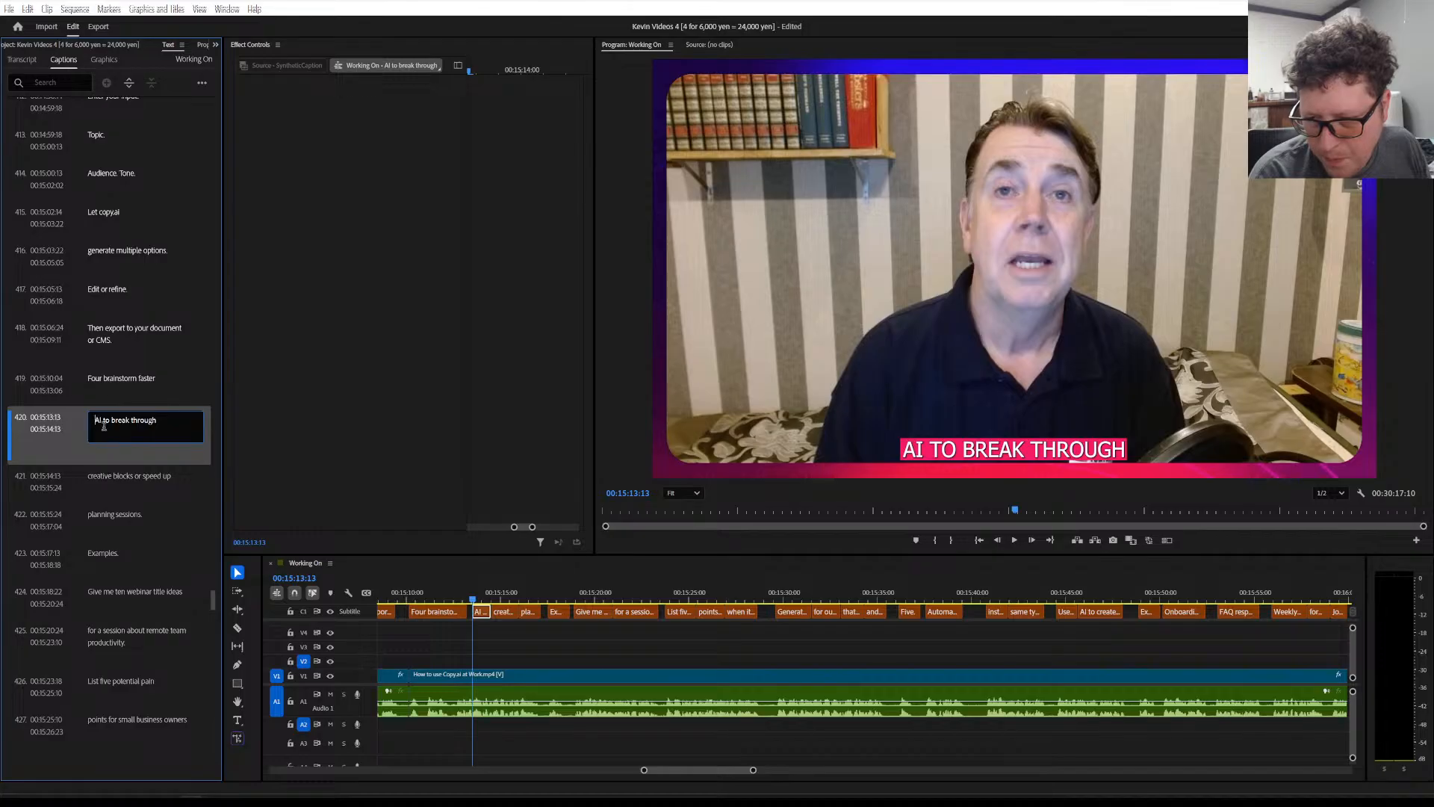
pyautogui.write('use cop')
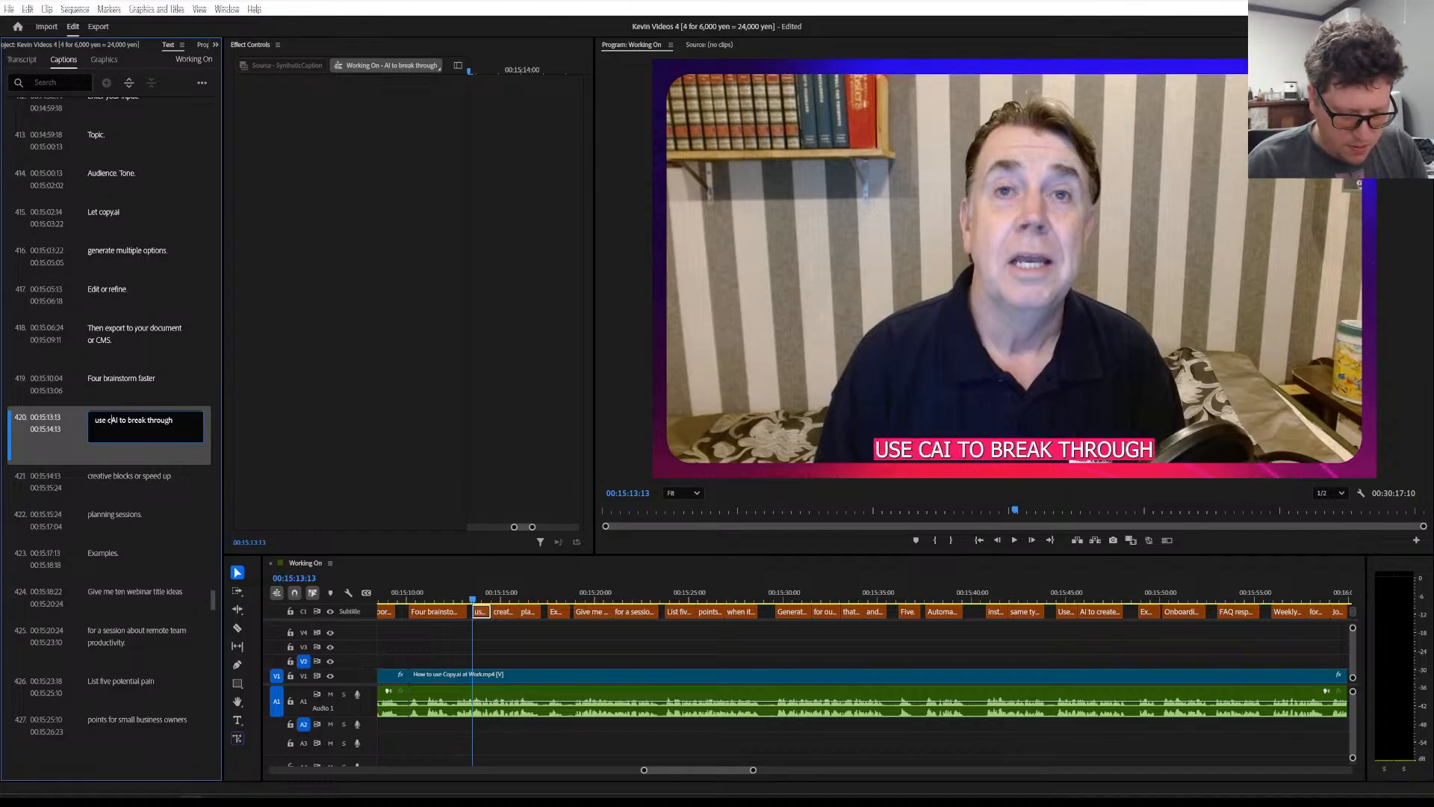
pyautogui.write('y.')
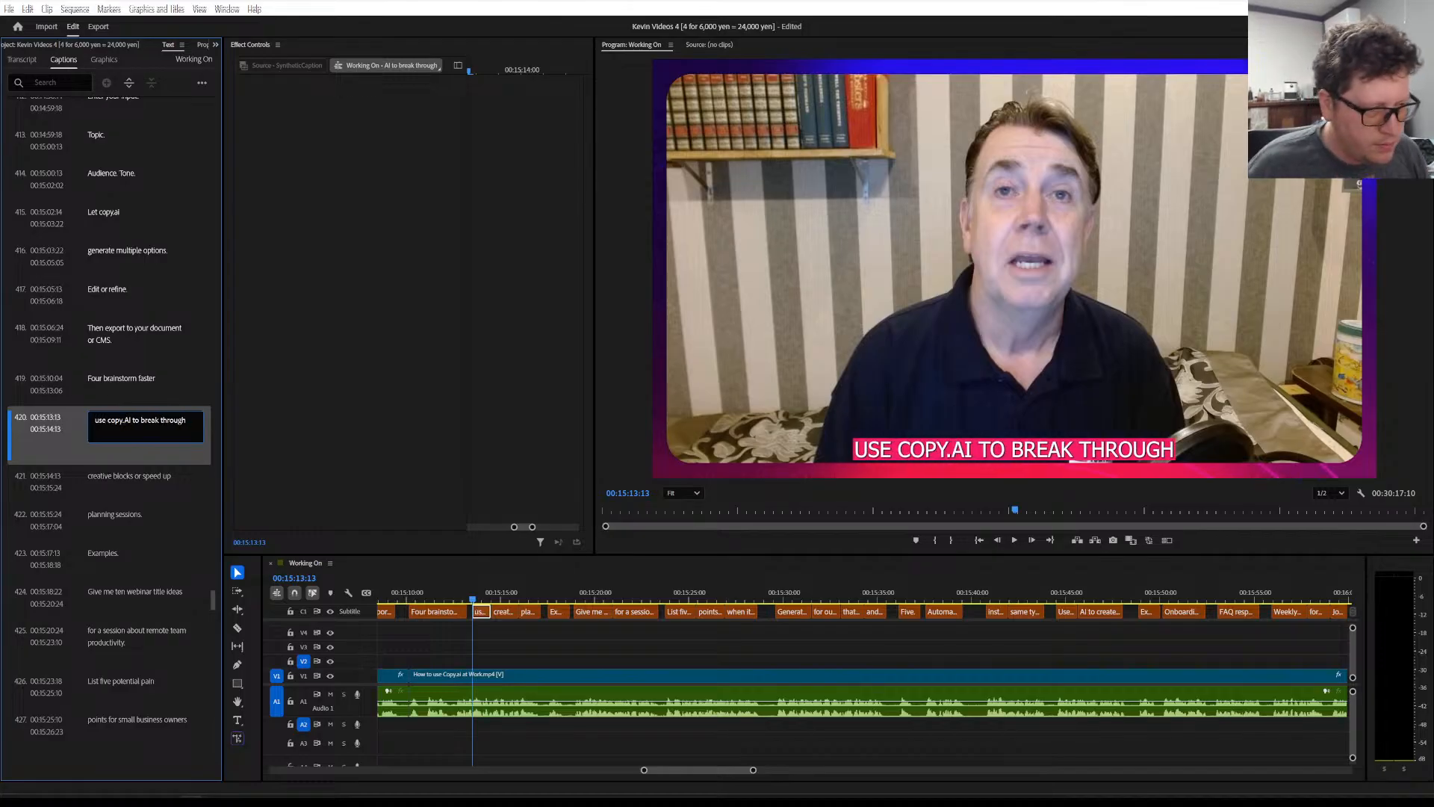
pyautogui.click(133, 383)
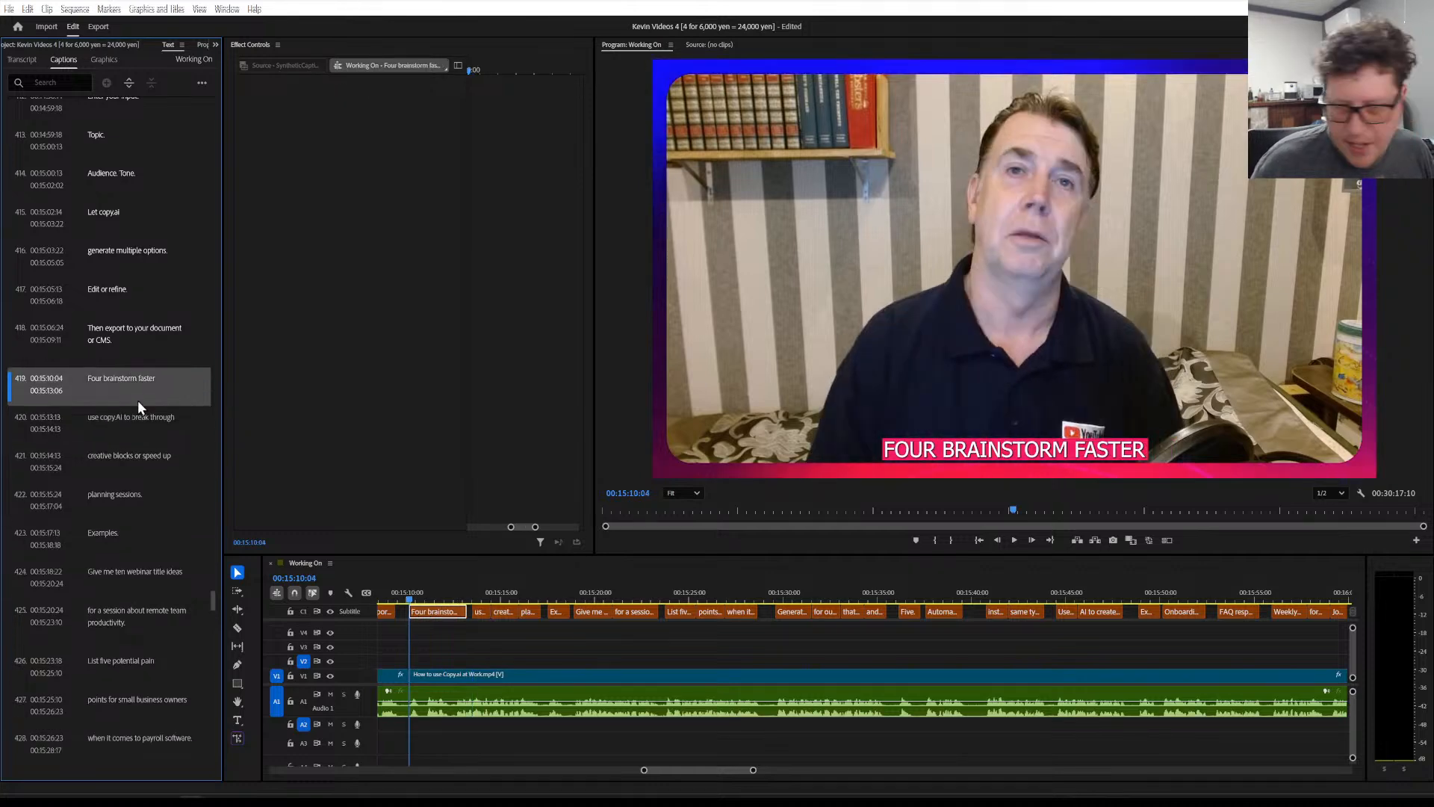
pyautogui.click(145, 418)
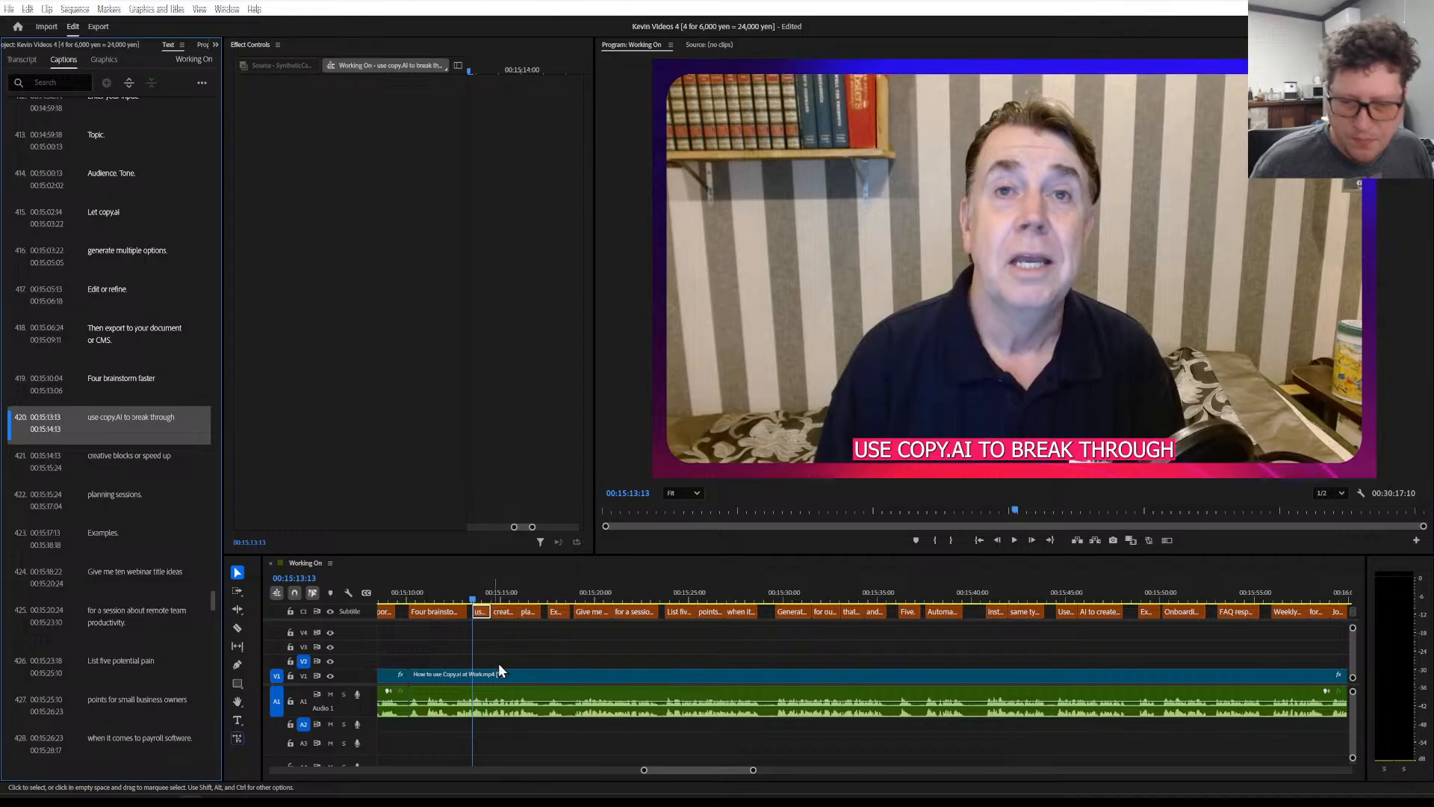
# Replay the passage around the "use copy.AI to break through" caption to find where its words are spoken
pyautogui.scroll(5, 487, 629)
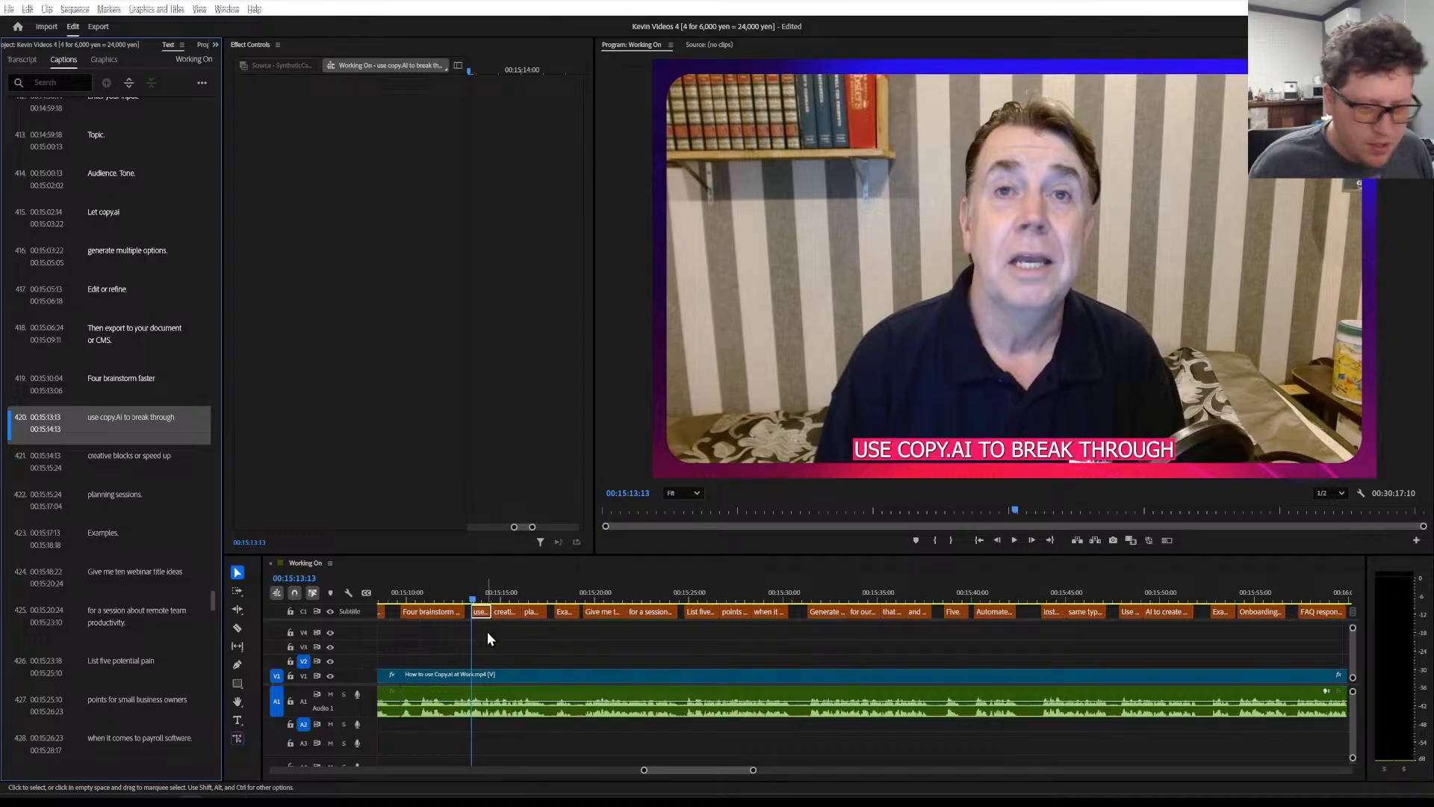
pyautogui.hscroll(-3, 487, 633)
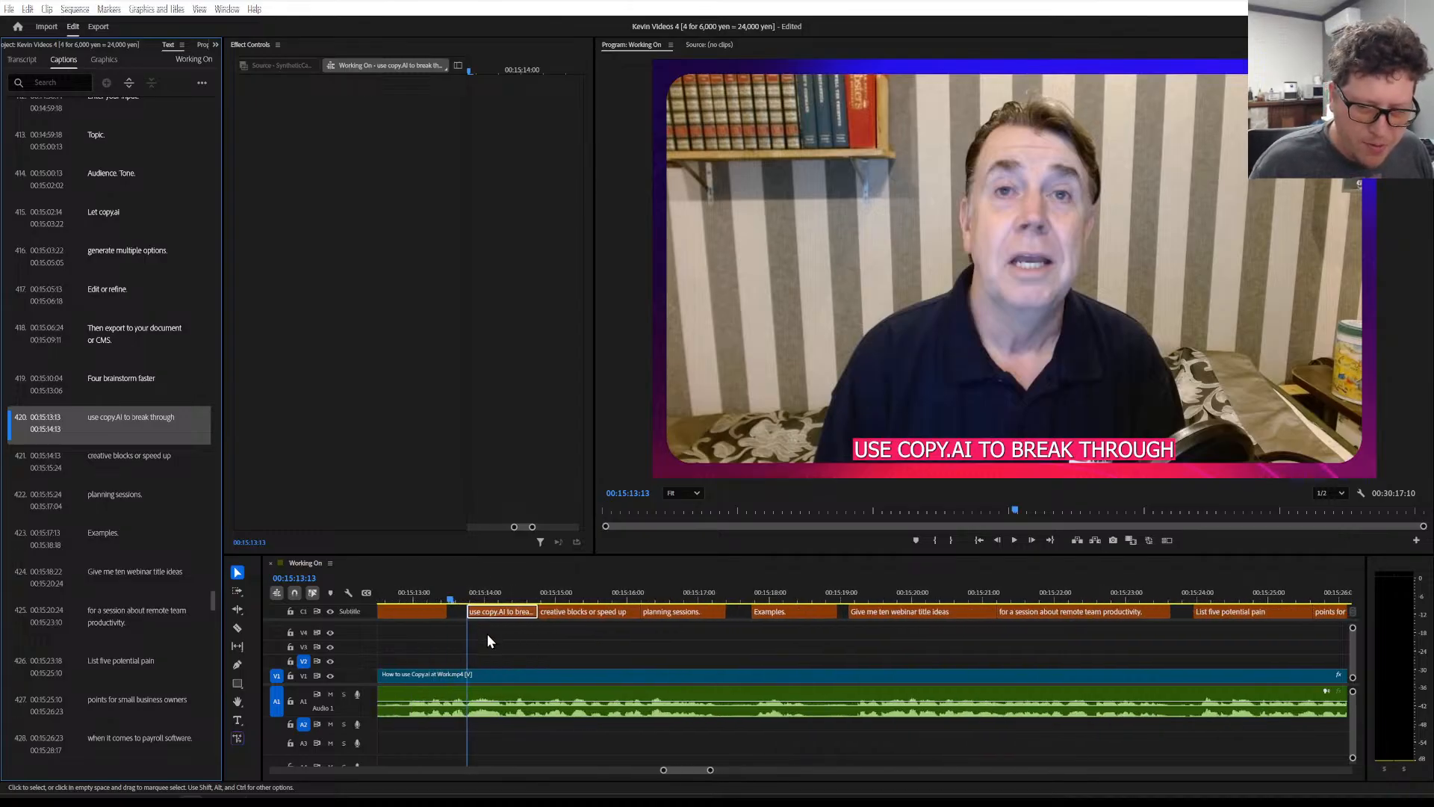
pyautogui.hscroll(3, 487, 634)
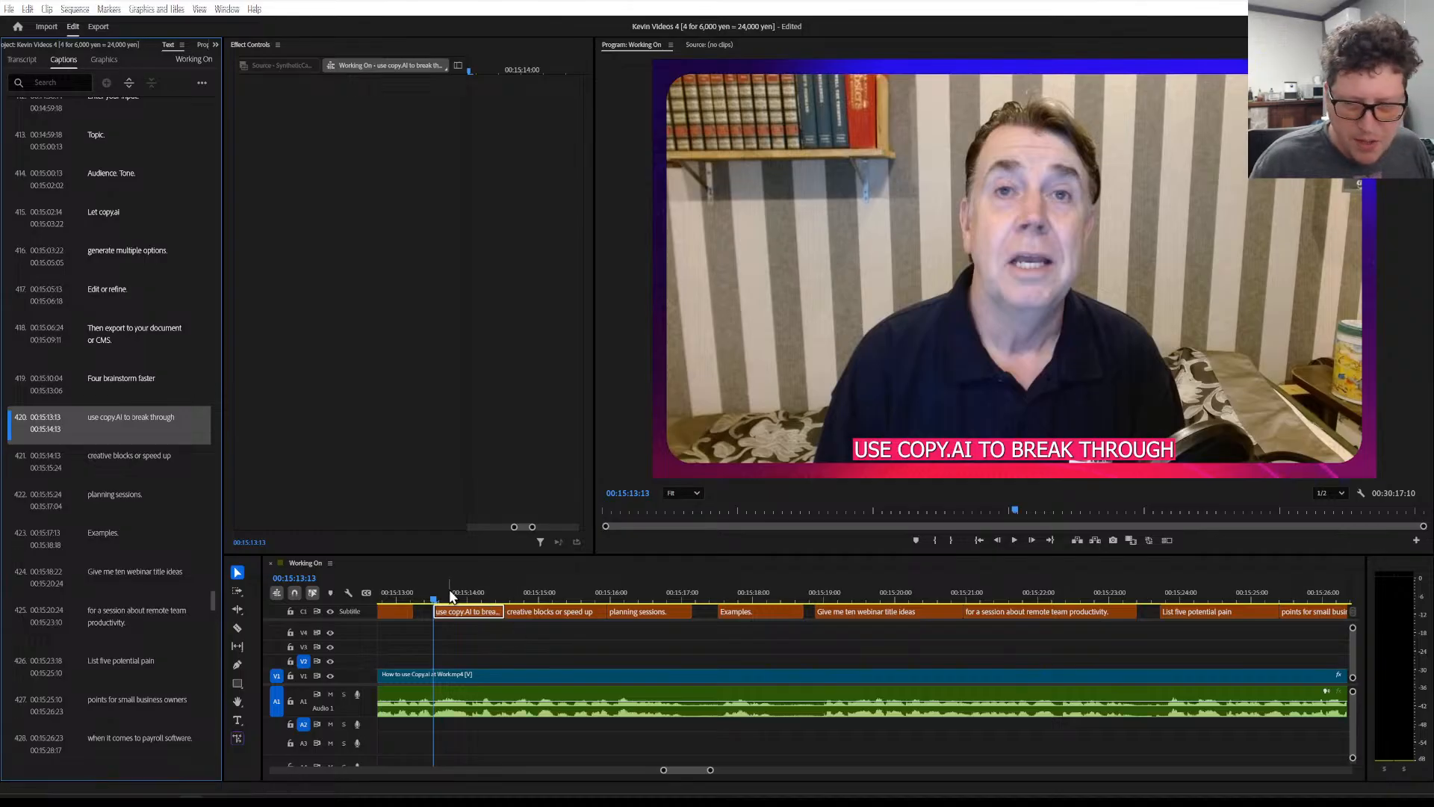
pyautogui.press('space')
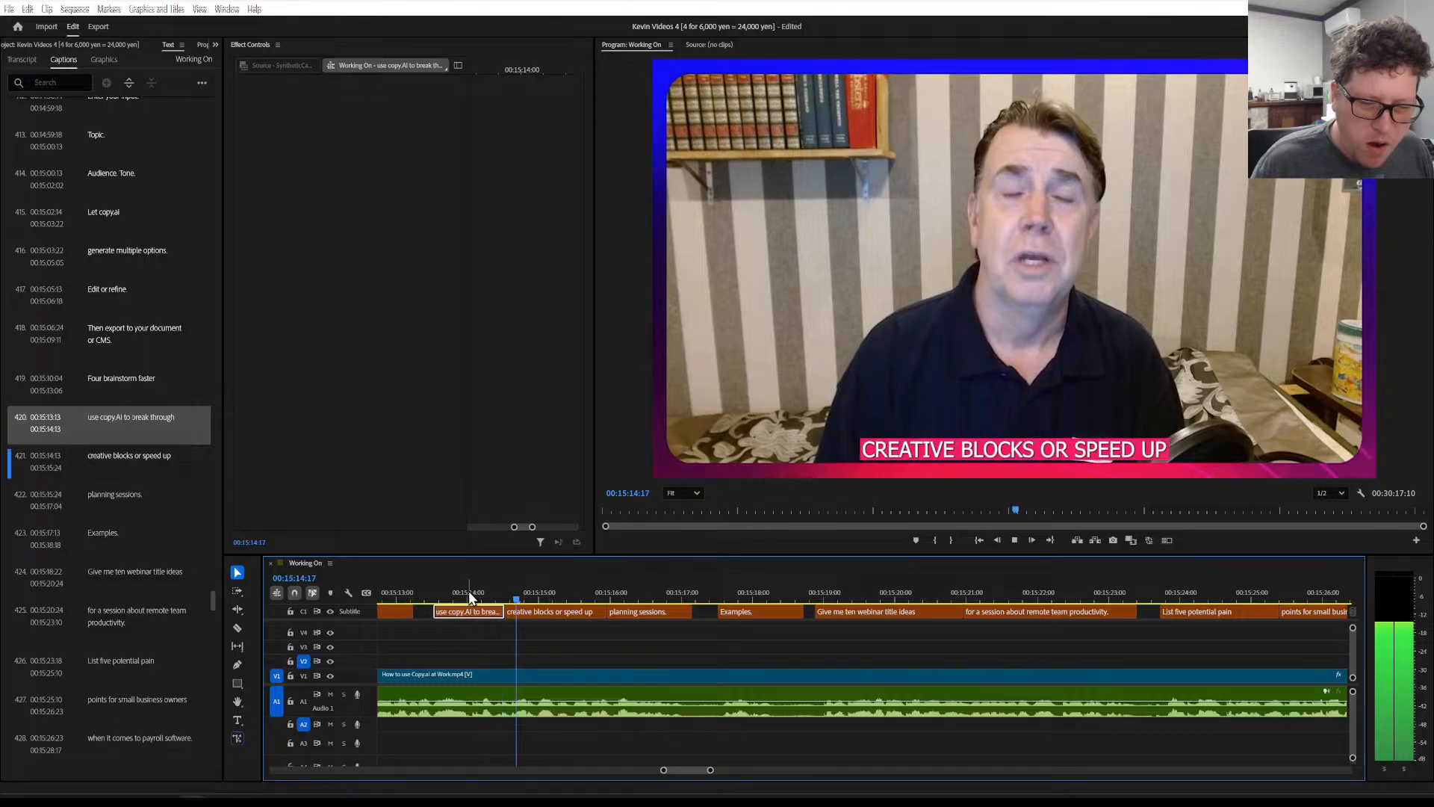
pyautogui.press('space')
pyautogui.hscroll(-2, 473, 598)
pyautogui.click(442, 591)
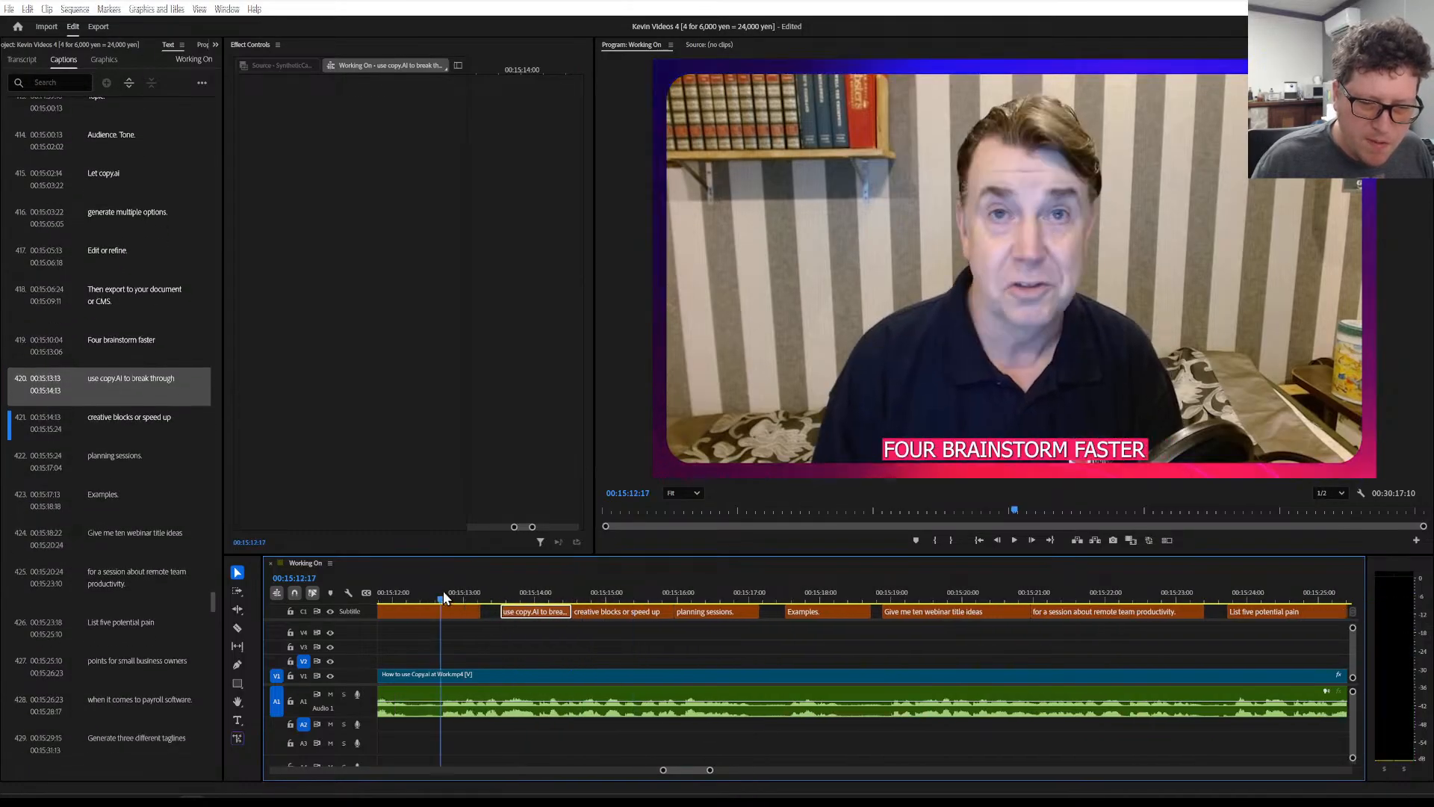
pyautogui.press('space')
pyautogui.press('space')
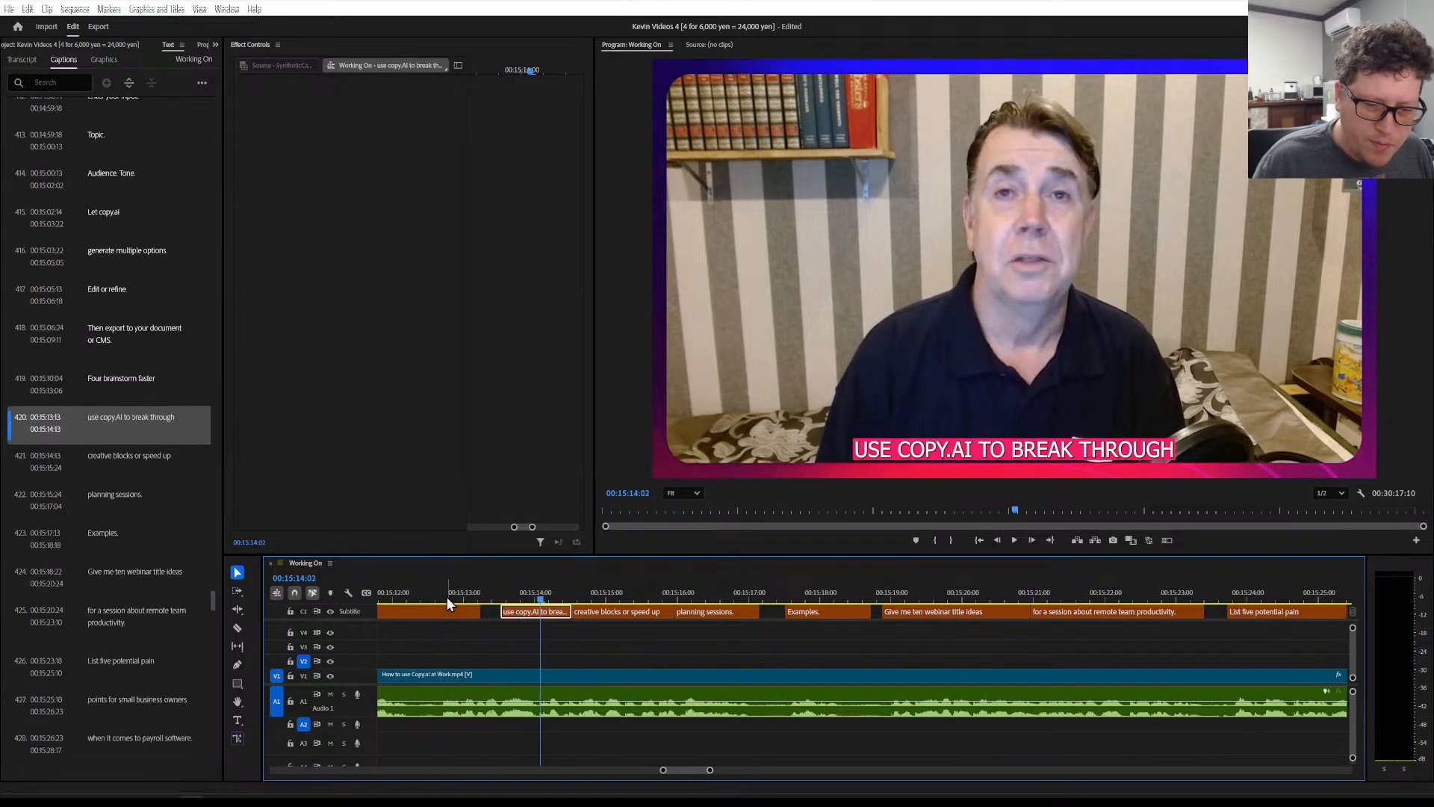
pyautogui.press('Left')
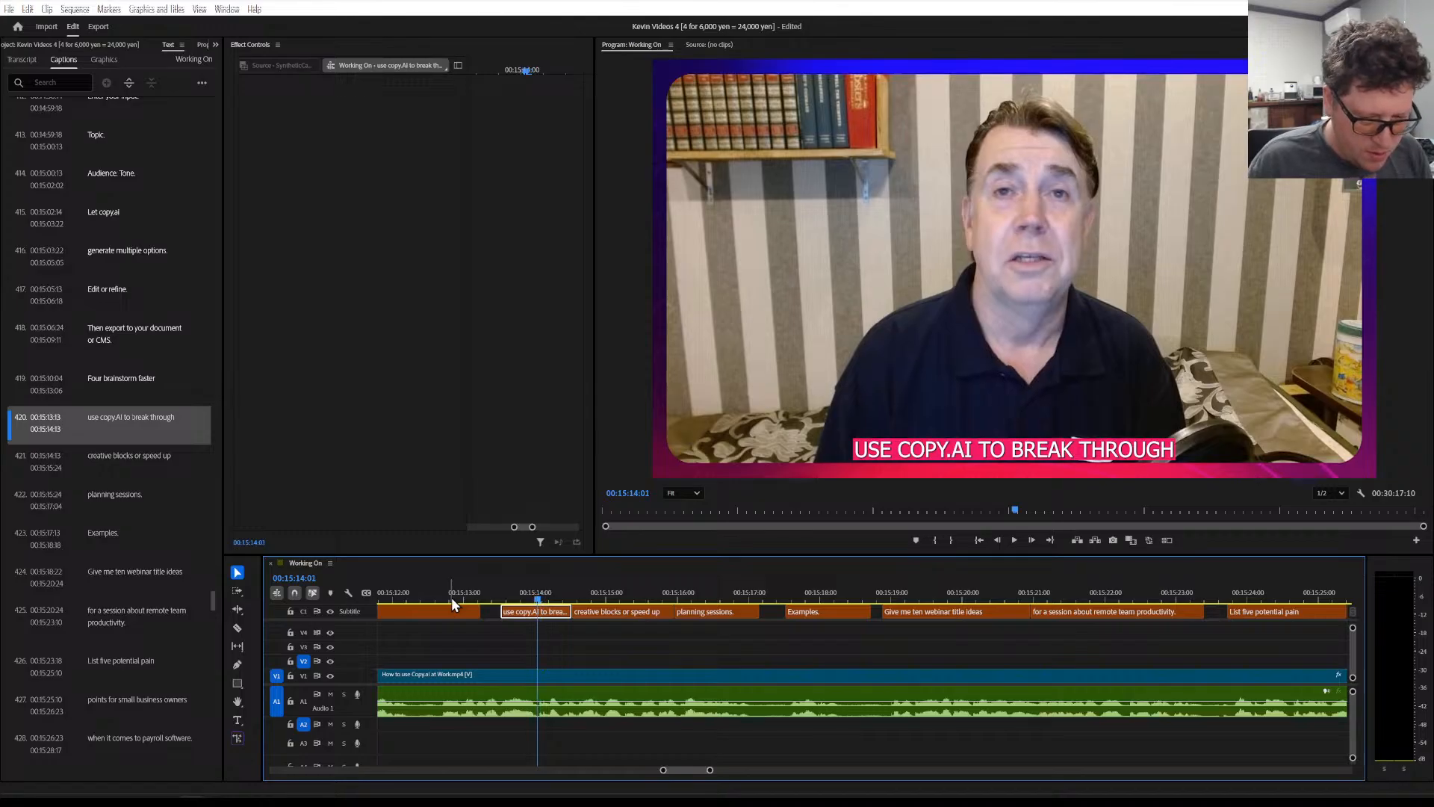
pyautogui.press('space')
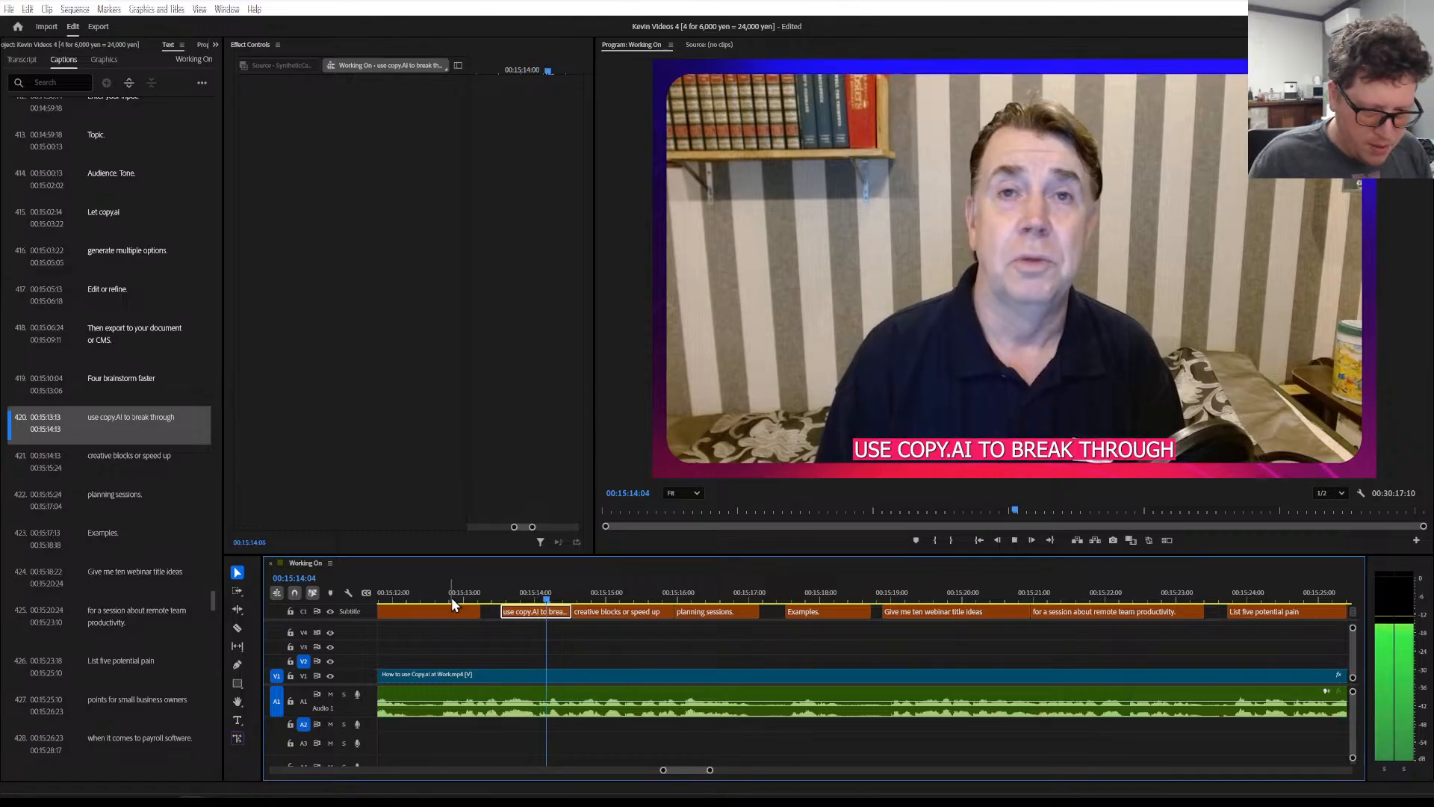
pyautogui.press('space')
pyautogui.press('Right')
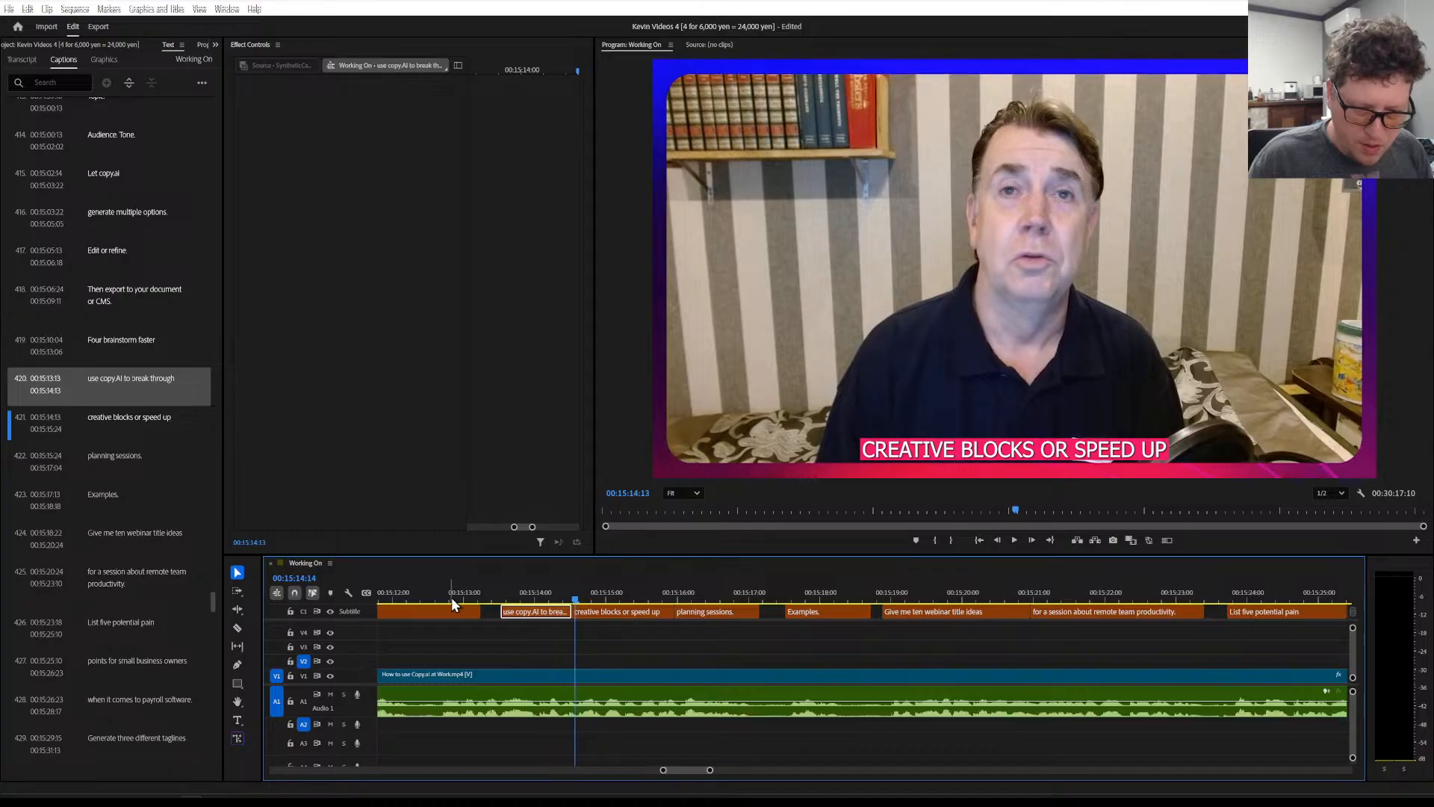
pyautogui.scroll(3, 451, 598)
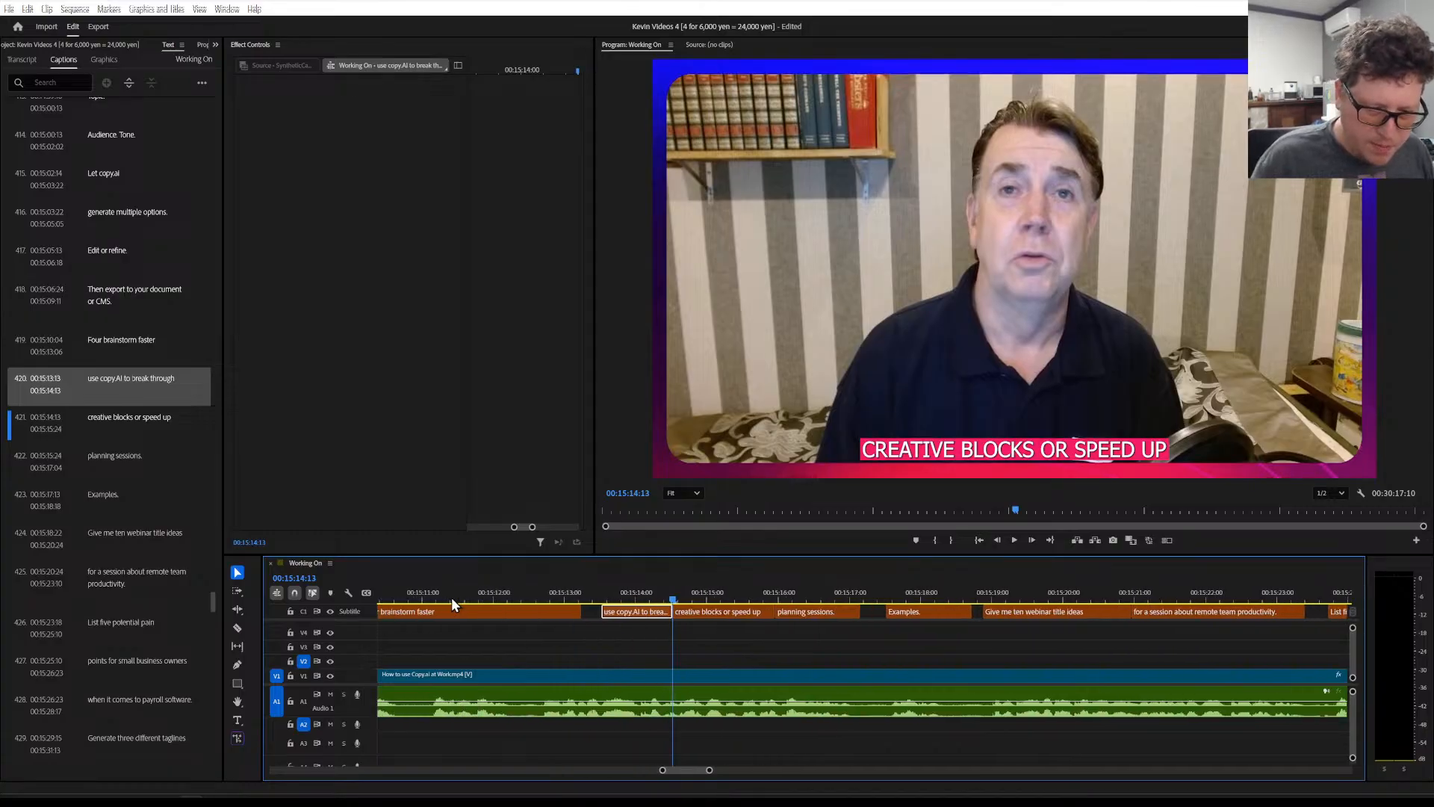
# Move the boundary between "Four brainstorm faster" and "use copy.AI to break through" to 00:15:12:17, closing the gap, and save the project
pyautogui.click(545, 595)
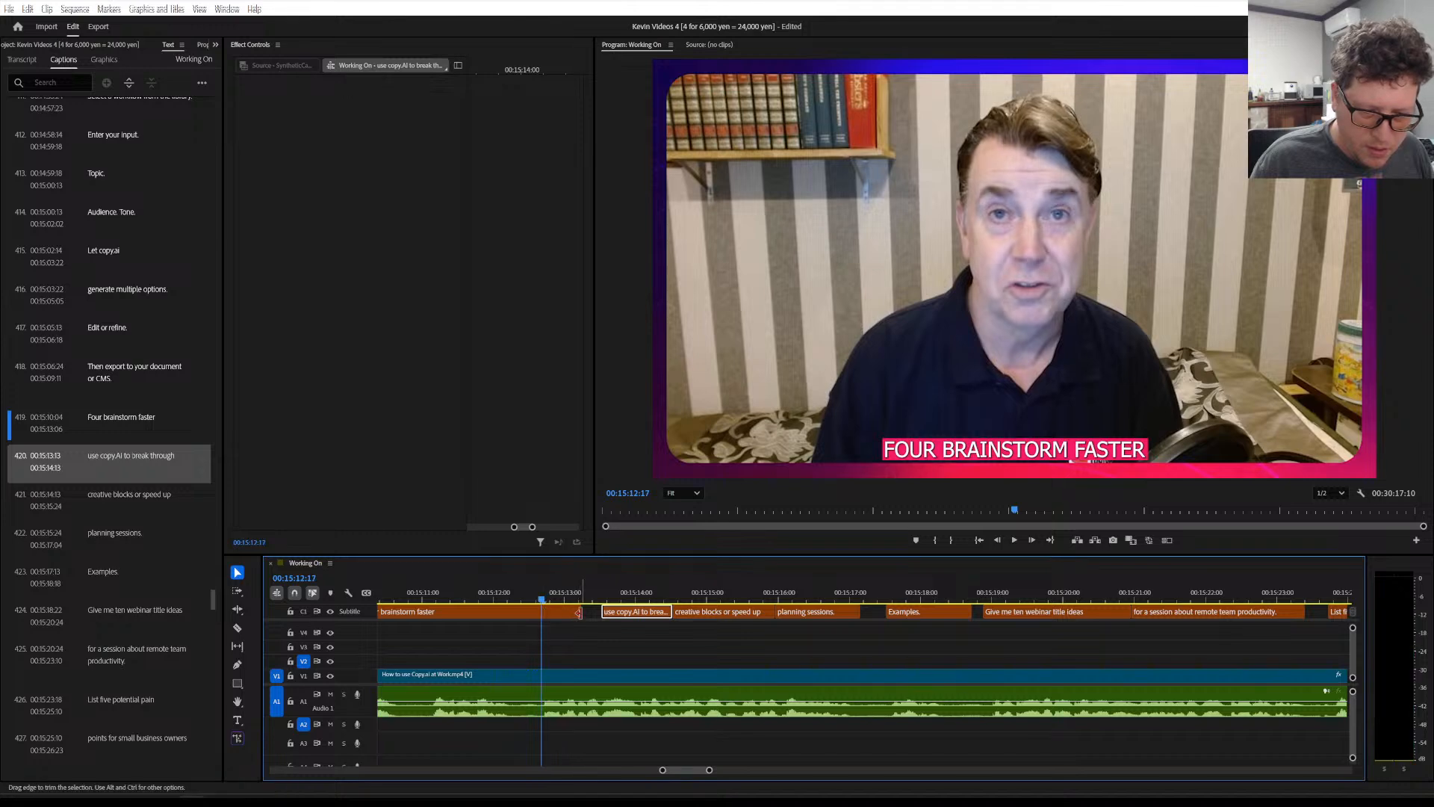
pyautogui.moveTo(580, 611); pyautogui.dragTo(542, 612)
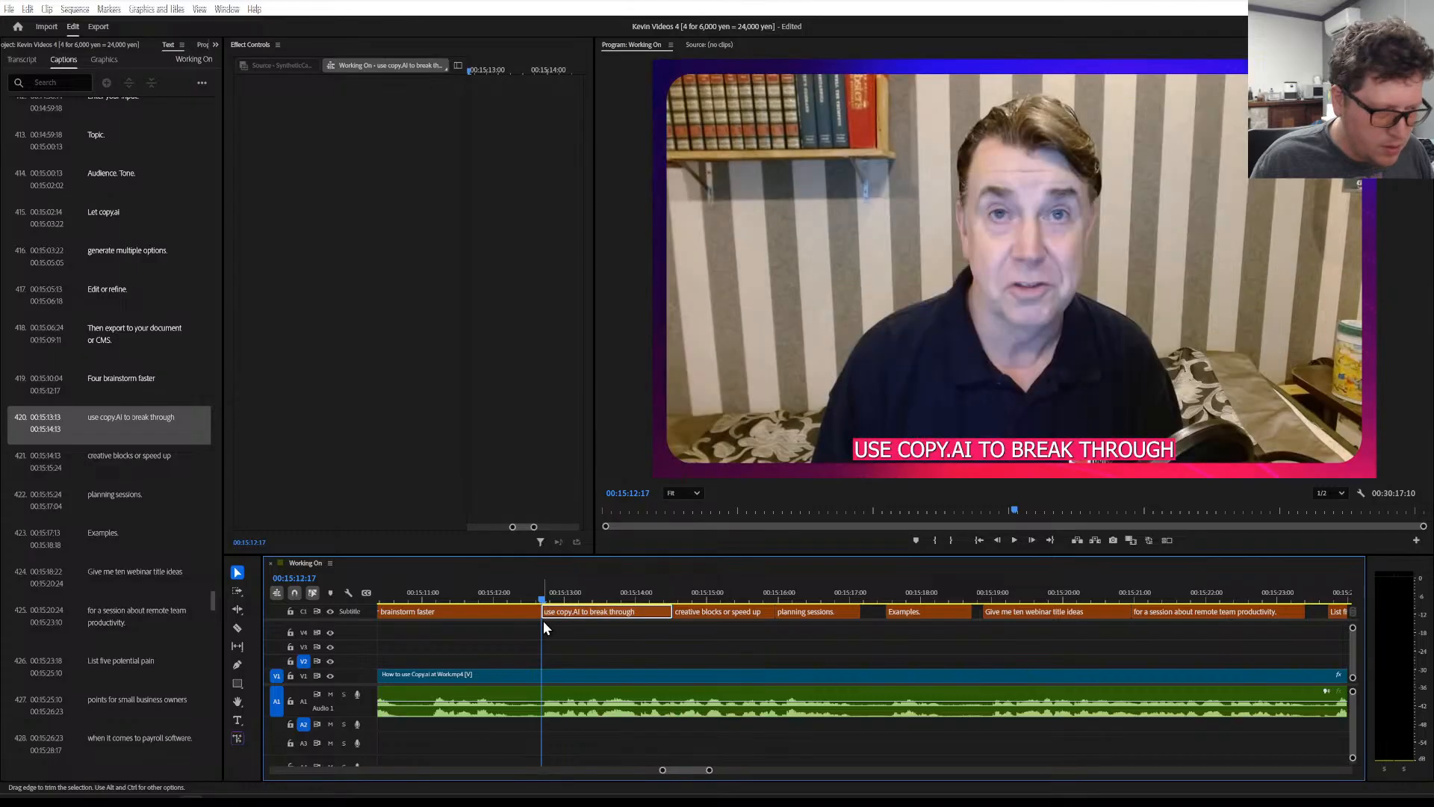
pyautogui.scroll(-3, 548, 654)
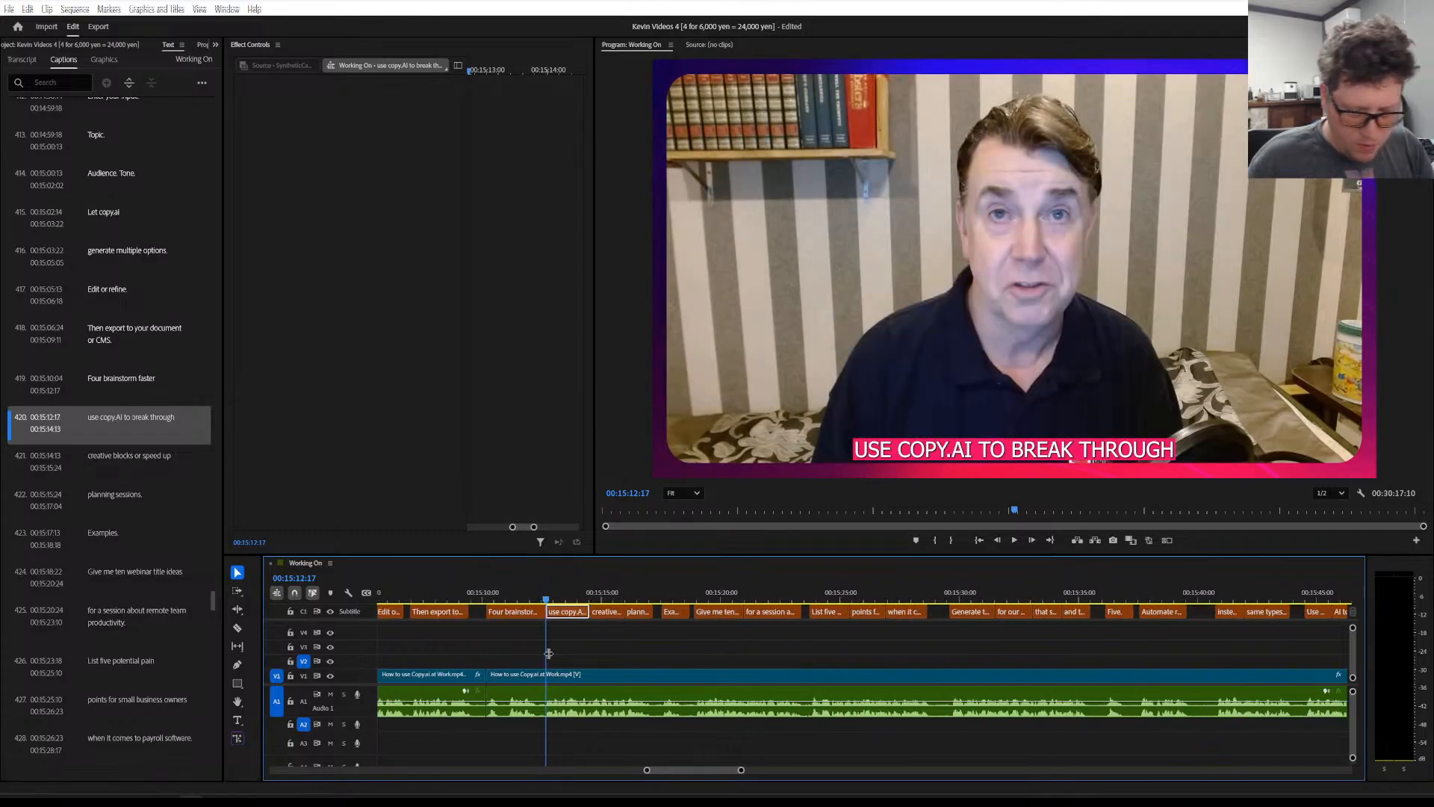
pyautogui.hotkey('ctrl', 's')
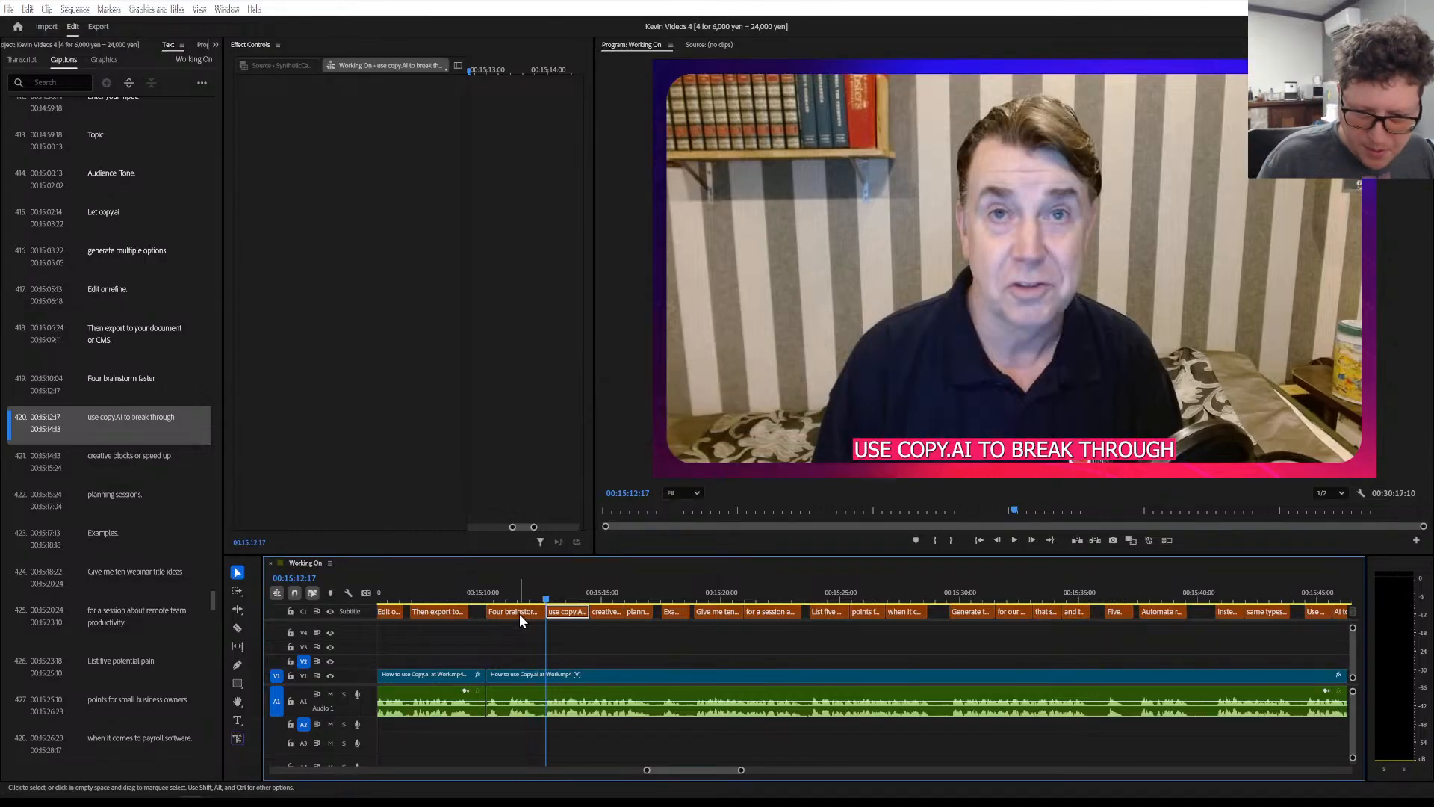
# Replay from the "Four brainstorm faster" caption and split the Copy.ai clip with the Razor tool where the "Examples." caption begins
pyautogui.click(519, 596)
pyautogui.press('space')
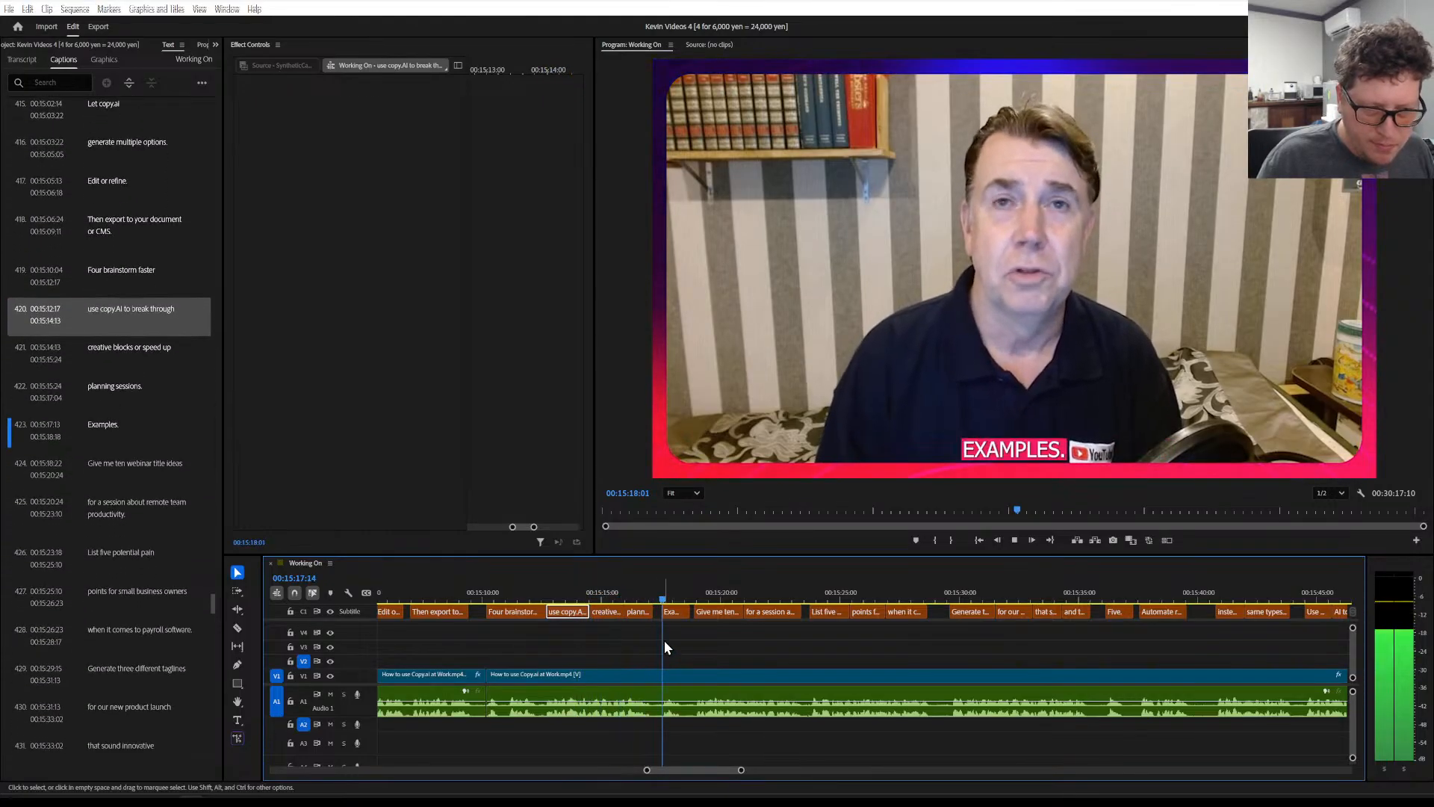
pyautogui.press('space')
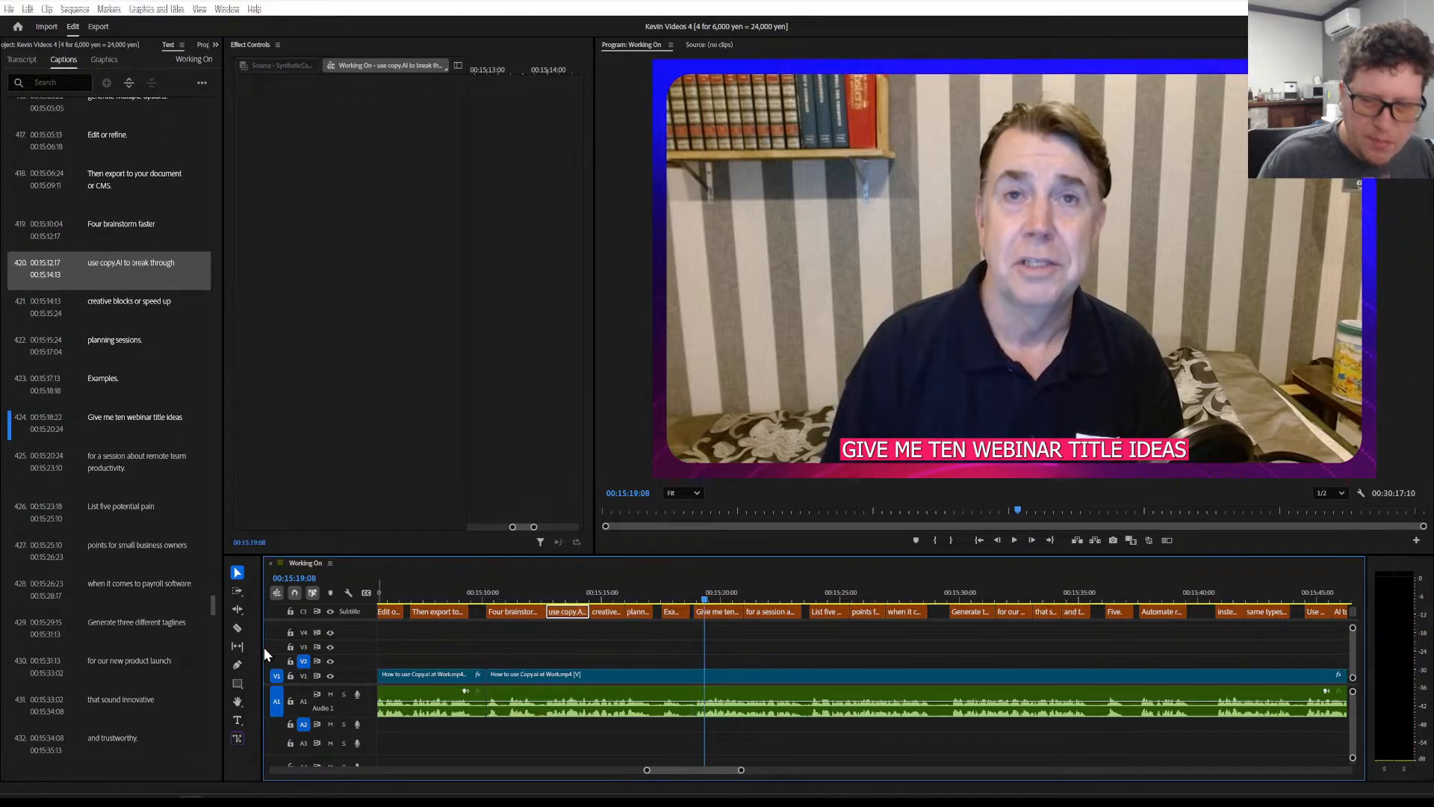
pyautogui.click(239, 629)
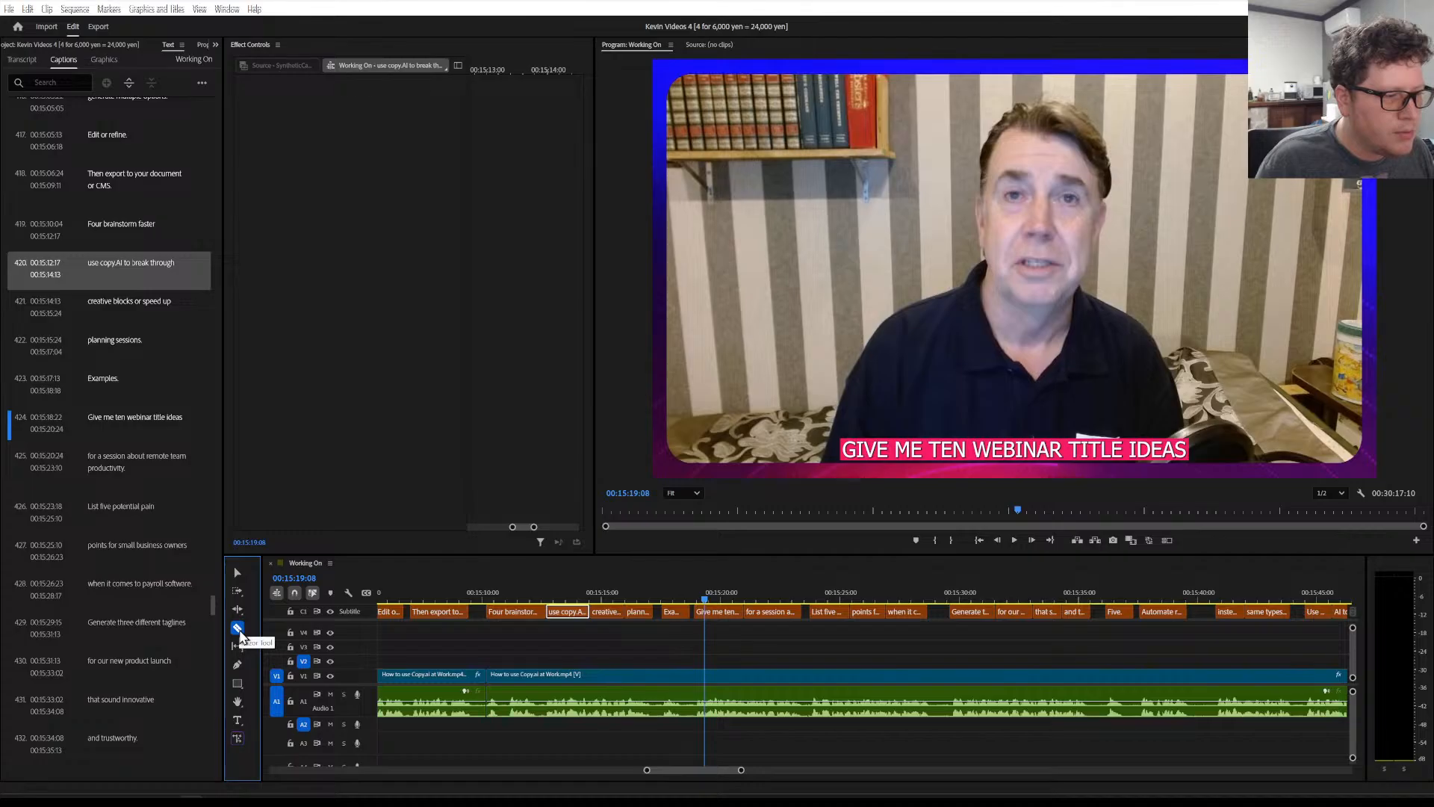
pyautogui.click(665, 676)
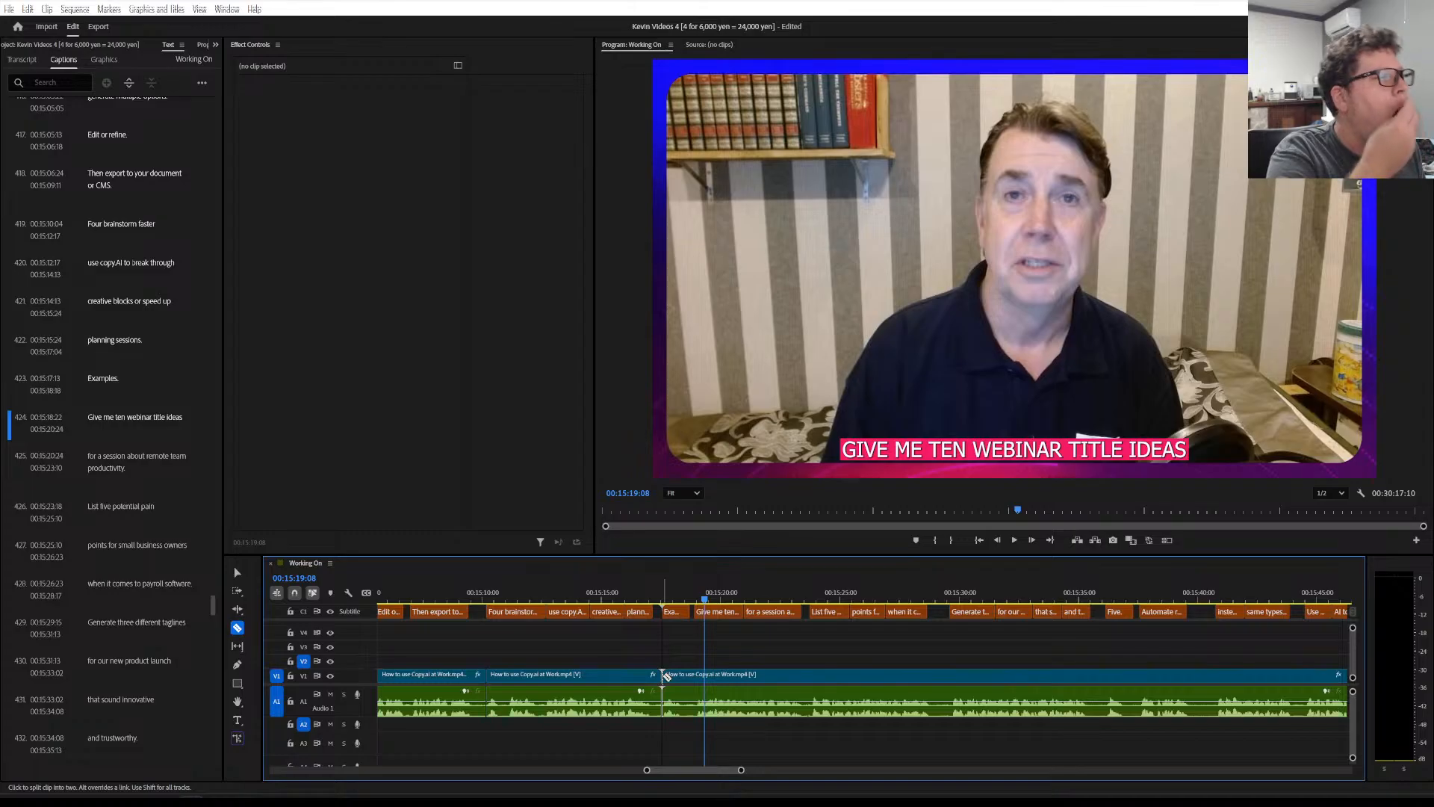
# Replay the webinar title example and split the Copy.ai clip with the Razor tool where the "List five potential pain" caption begins
pyautogui.click(579, 594)
pyautogui.press('space')
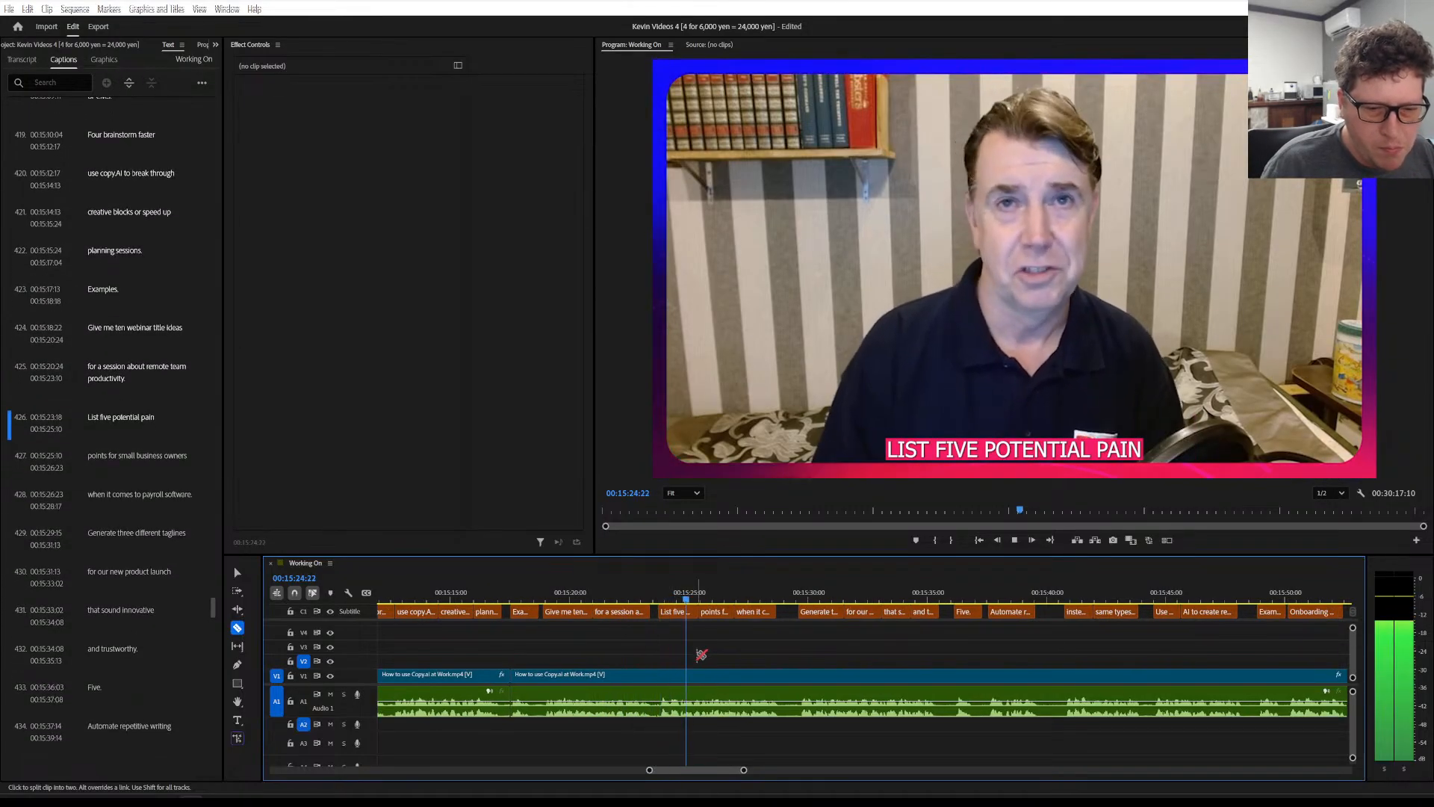
pyautogui.press('space')
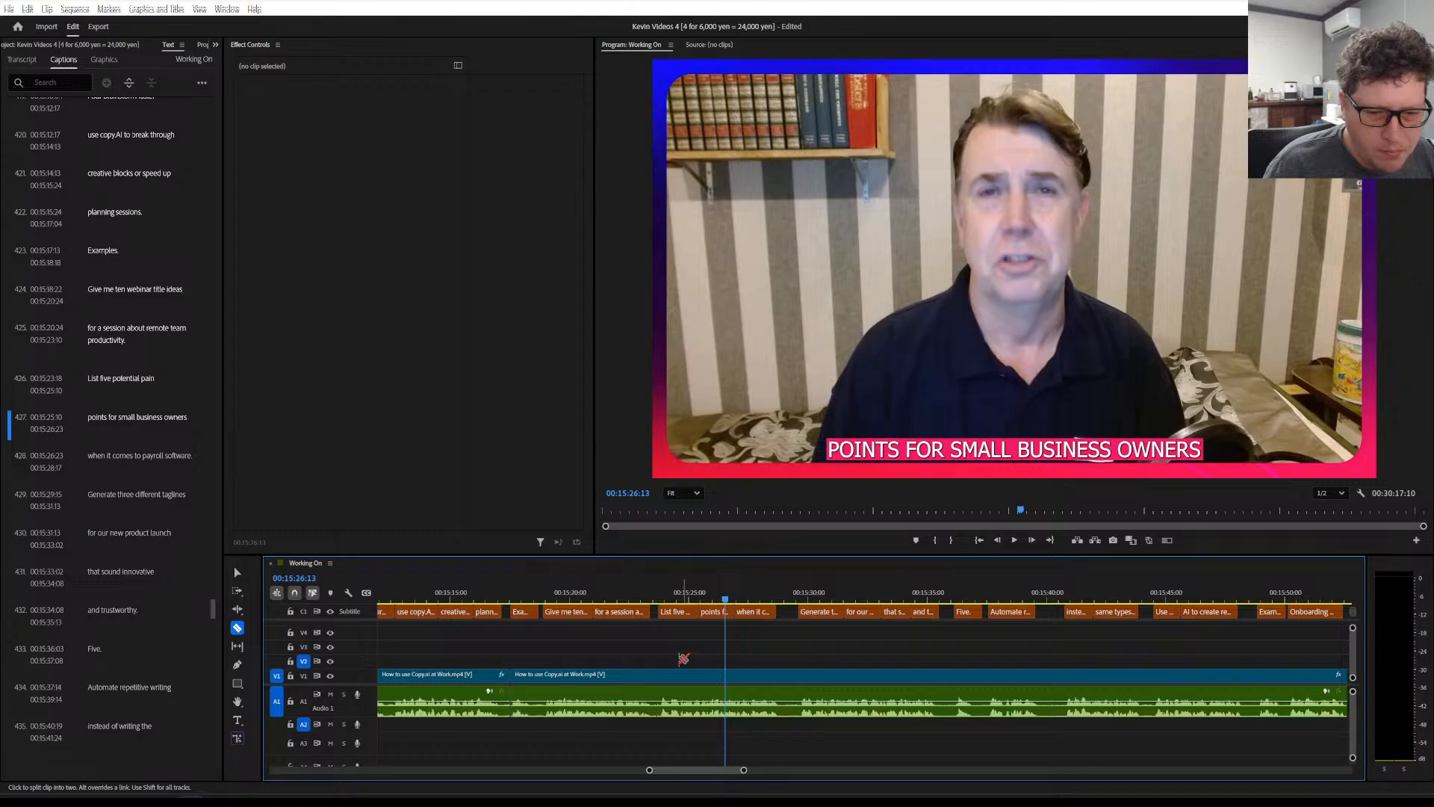
pyautogui.click(614, 593)
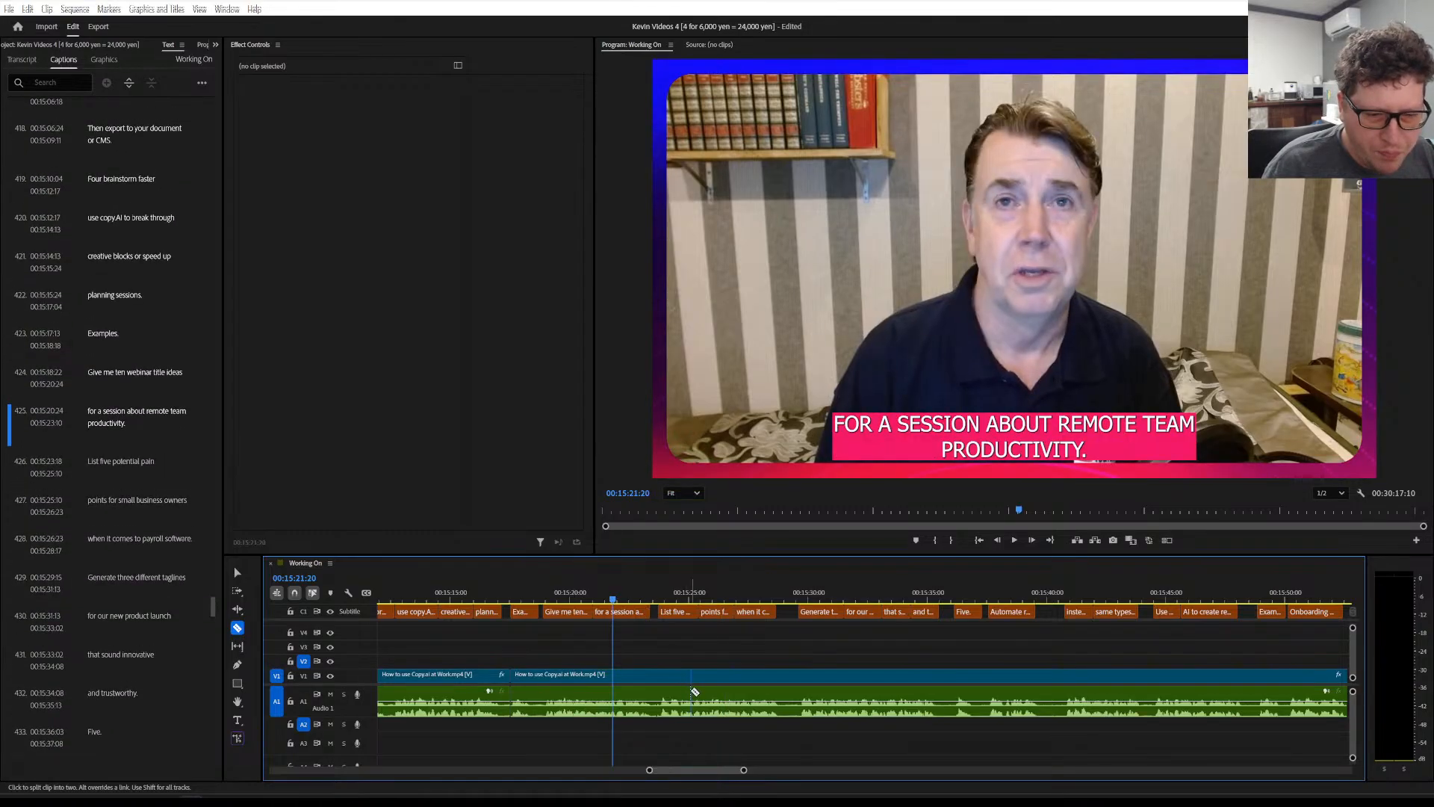
pyautogui.click(657, 688)
# Play on, split the Copy.ai clip where the "Generate three different taglines" caption begins, and save the project
pyautogui.press('space')
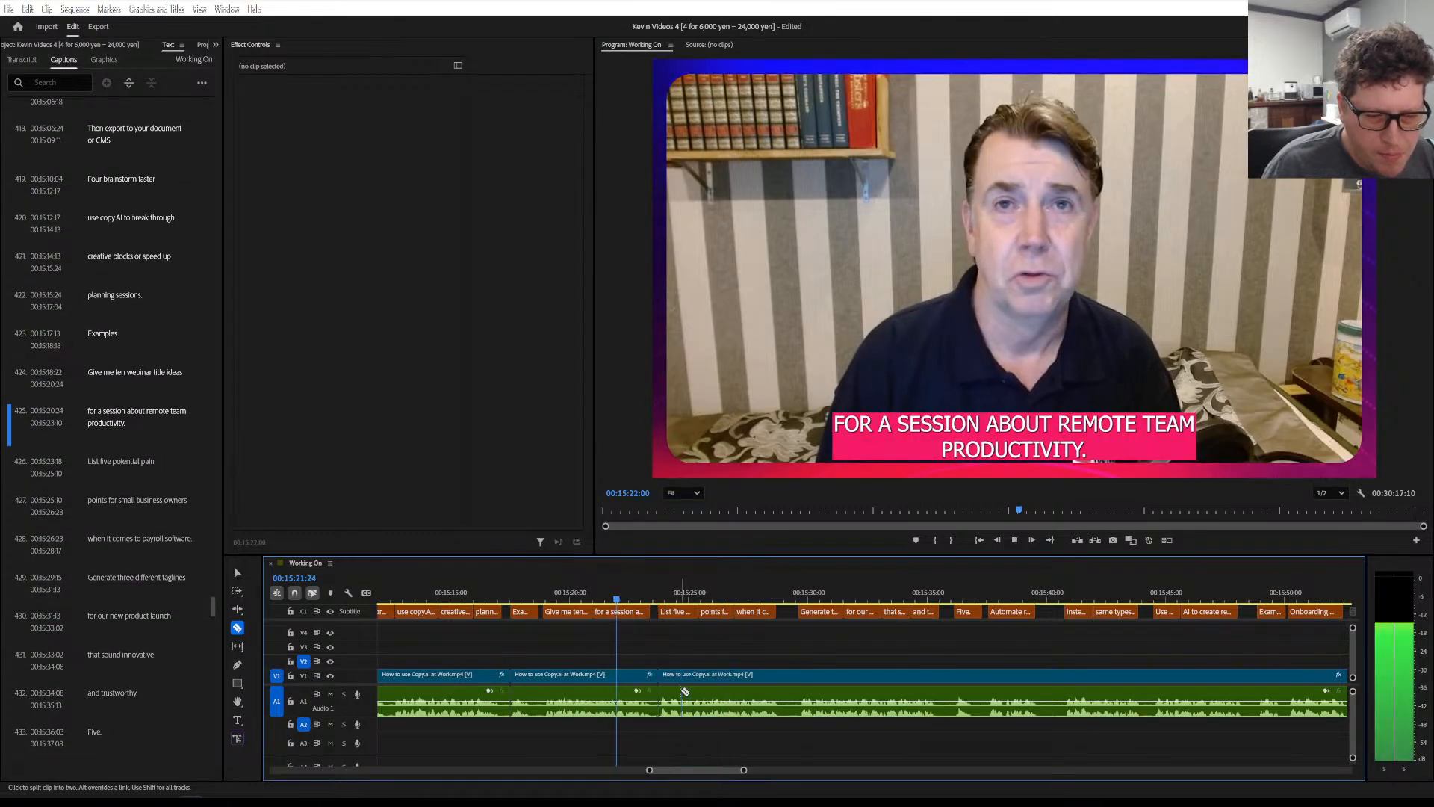
pyautogui.scroll(-3, 682, 694)
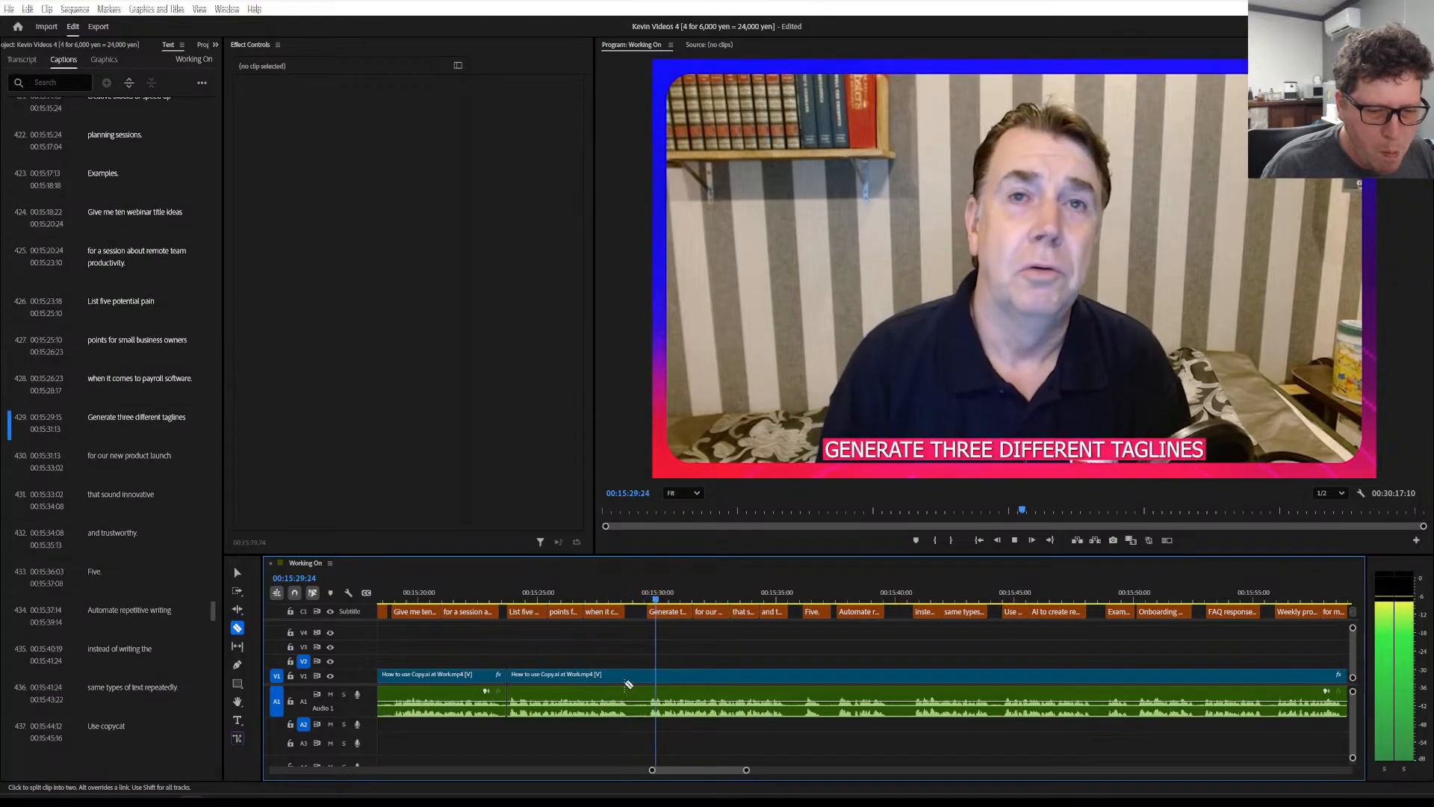
pyautogui.press('space')
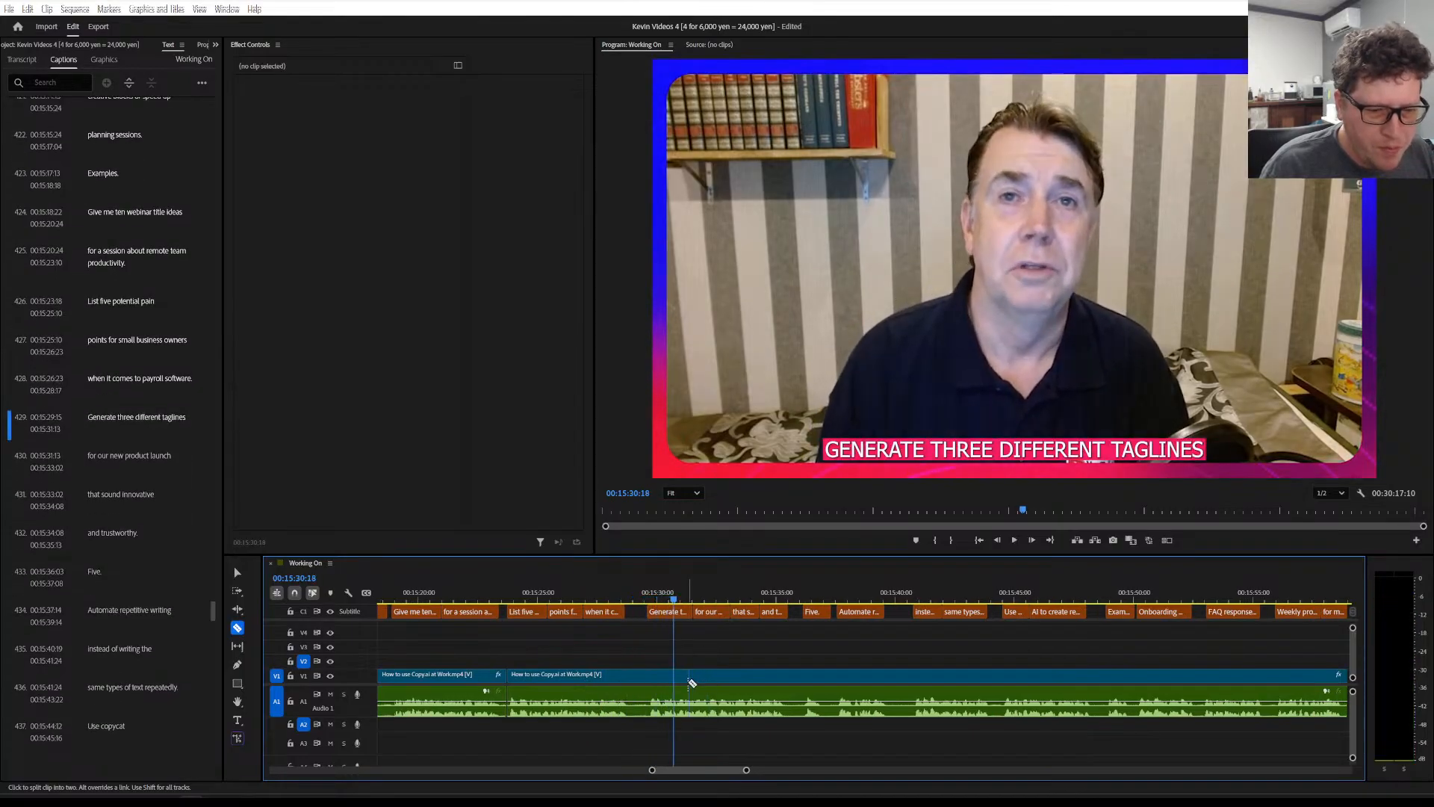
pyautogui.click(648, 682)
pyautogui.scroll(-2, 681, 710)
pyautogui.scroll(-2, 681, 710)
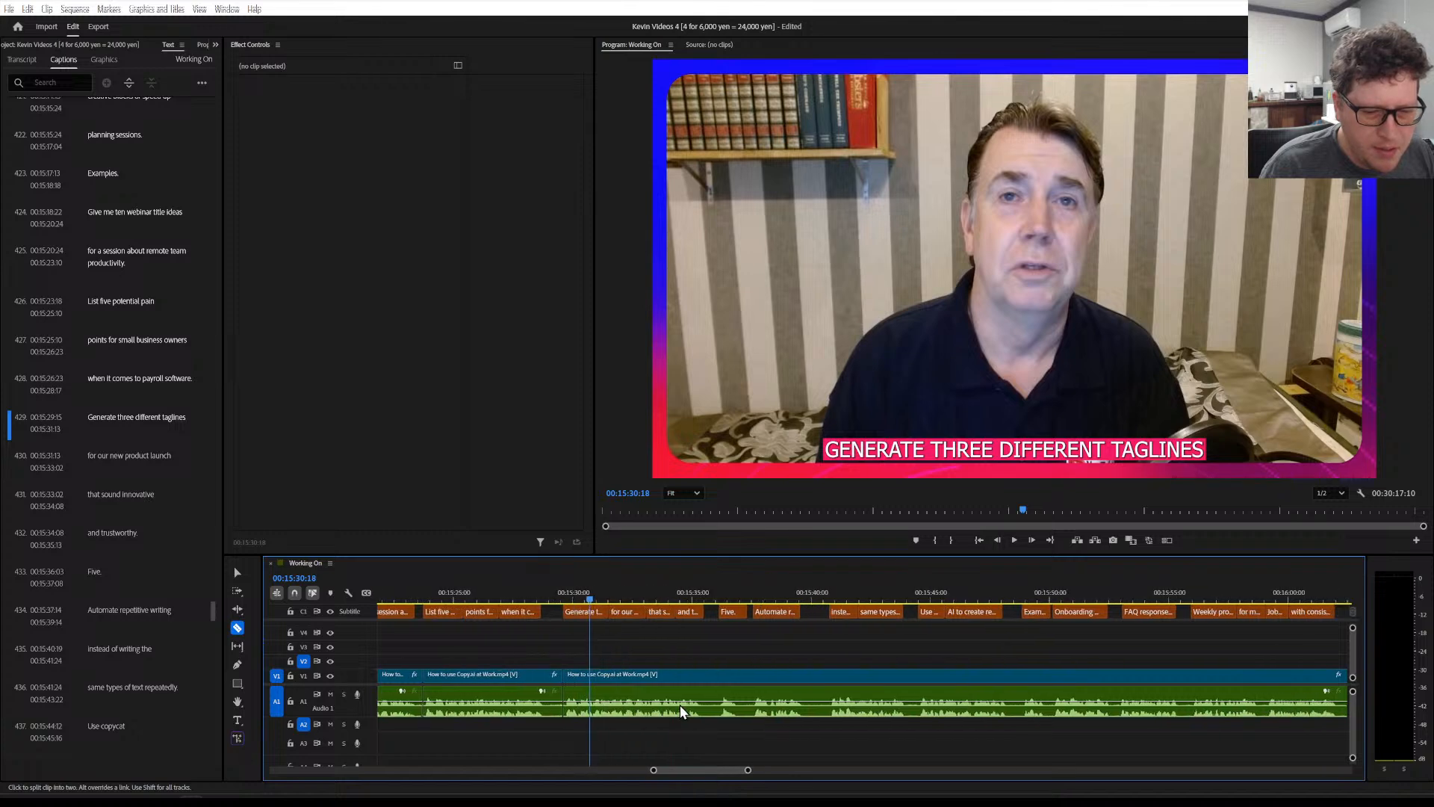
pyautogui.hotkey('ctrl', 's')
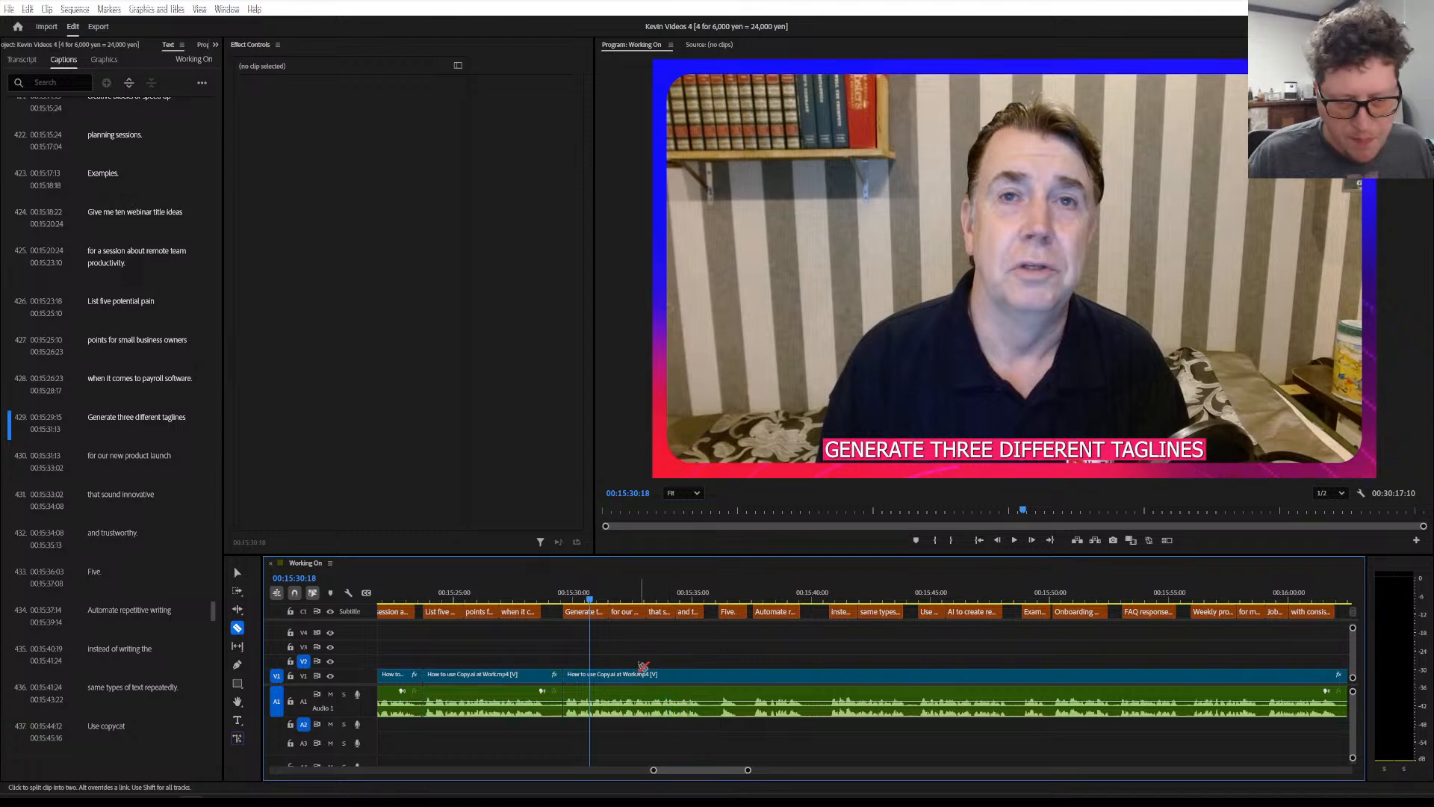
# Play the taglines passage and split the Copy.ai clip where the "Five." caption begins
pyautogui.scroll(-1, 615, 694)
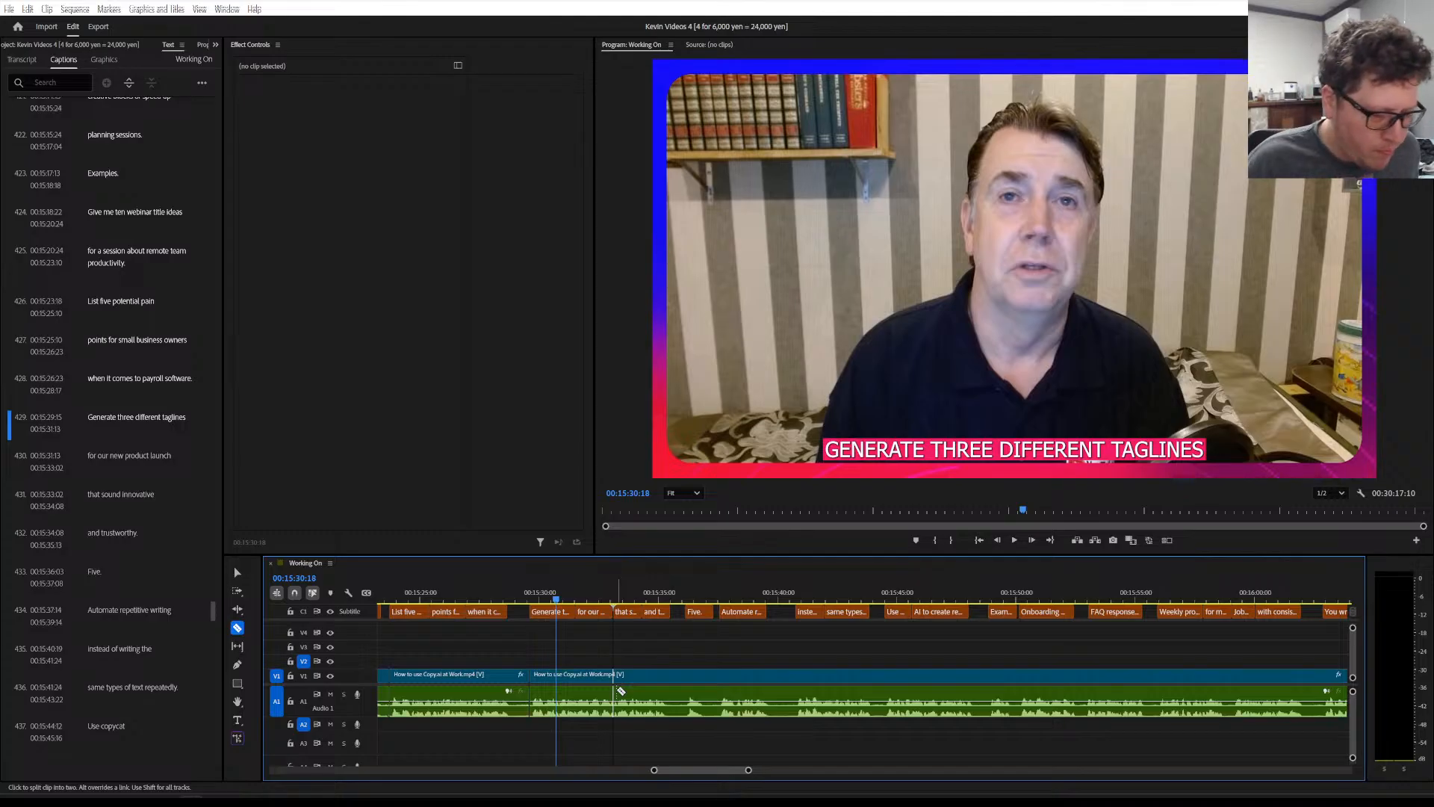
pyautogui.click(558, 596)
pyautogui.press('space')
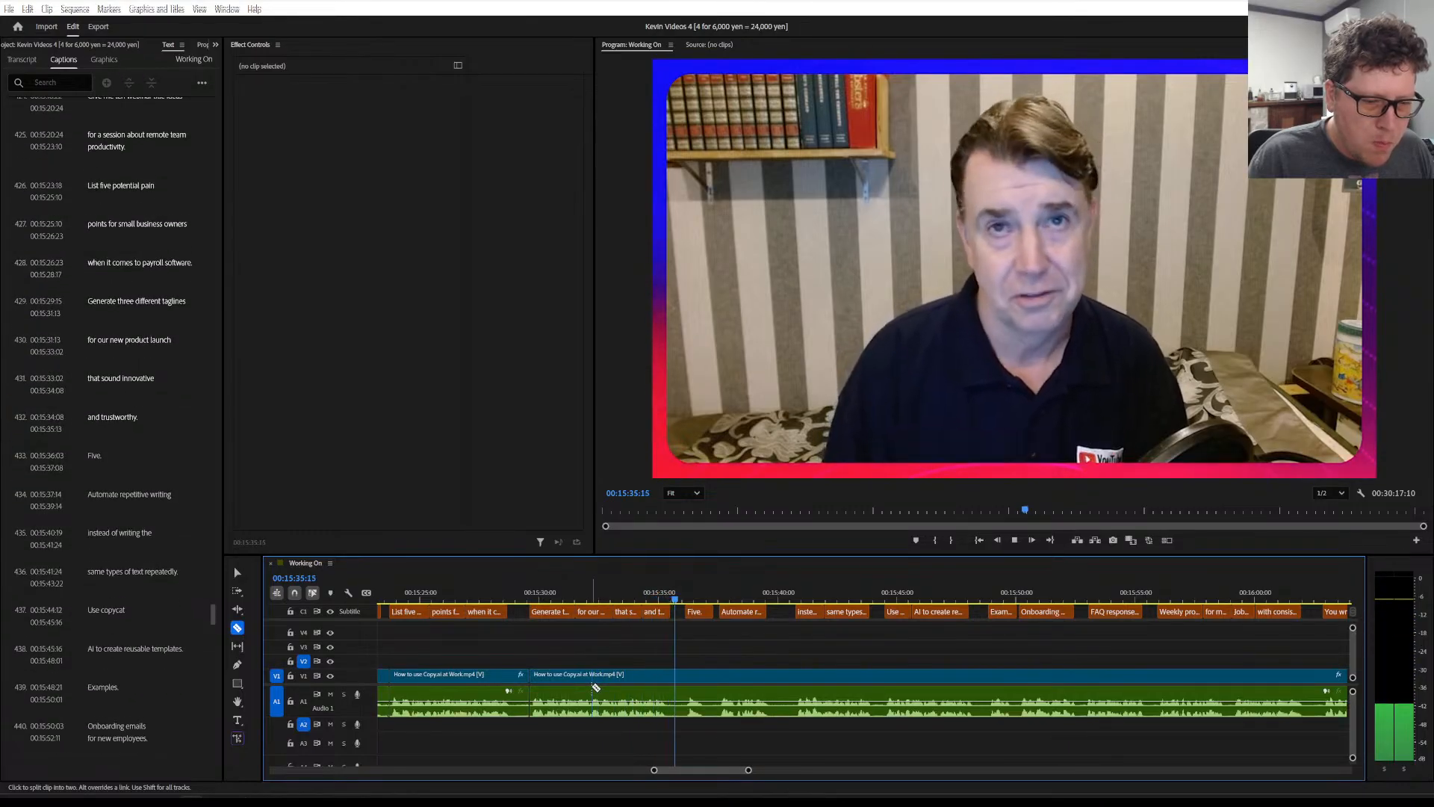
pyautogui.press('space')
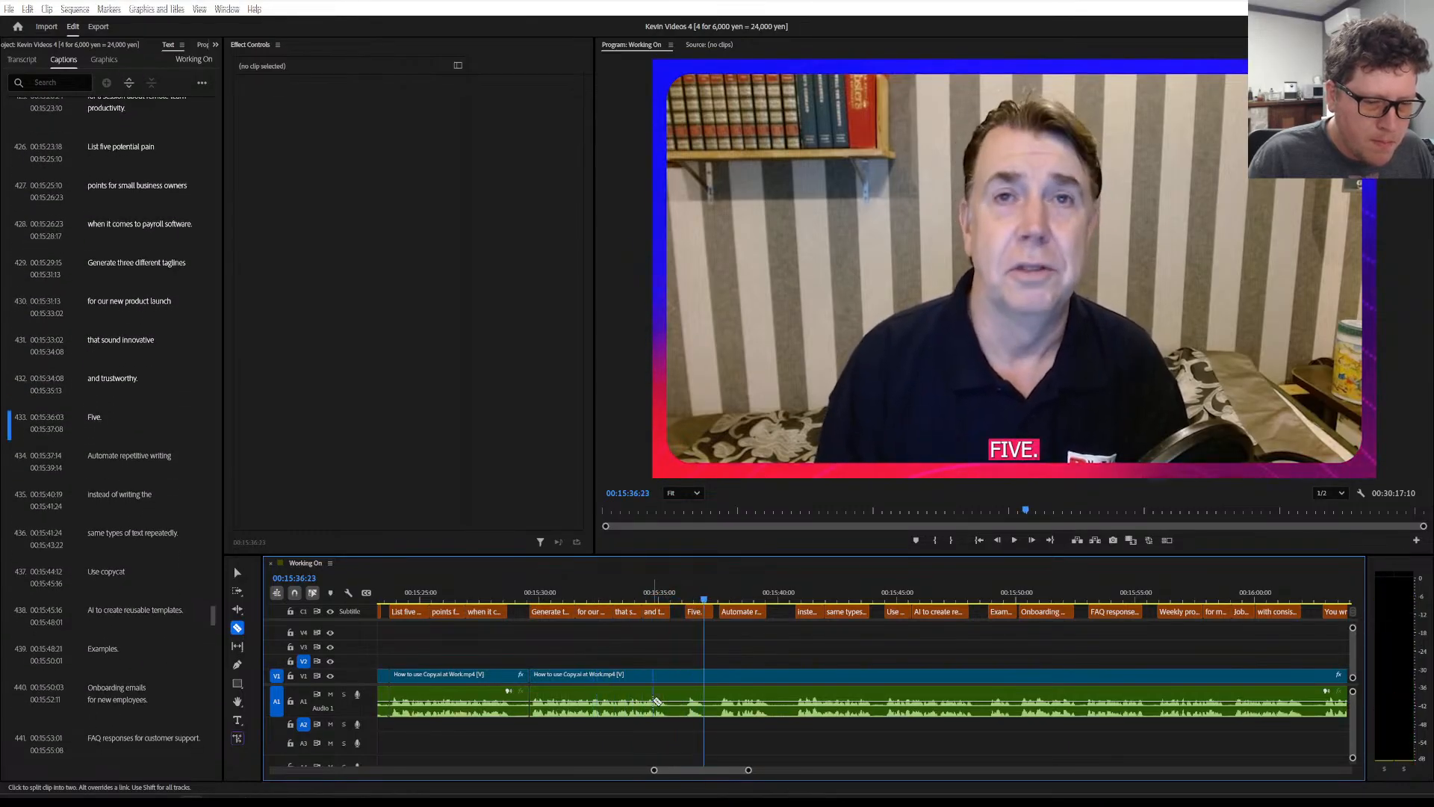
pyautogui.click(686, 676)
# Play on from the "Five." caption and split the Copy.ai clip where the "instead of writing the" caption begins
pyautogui.hscroll(4, 670, 706)
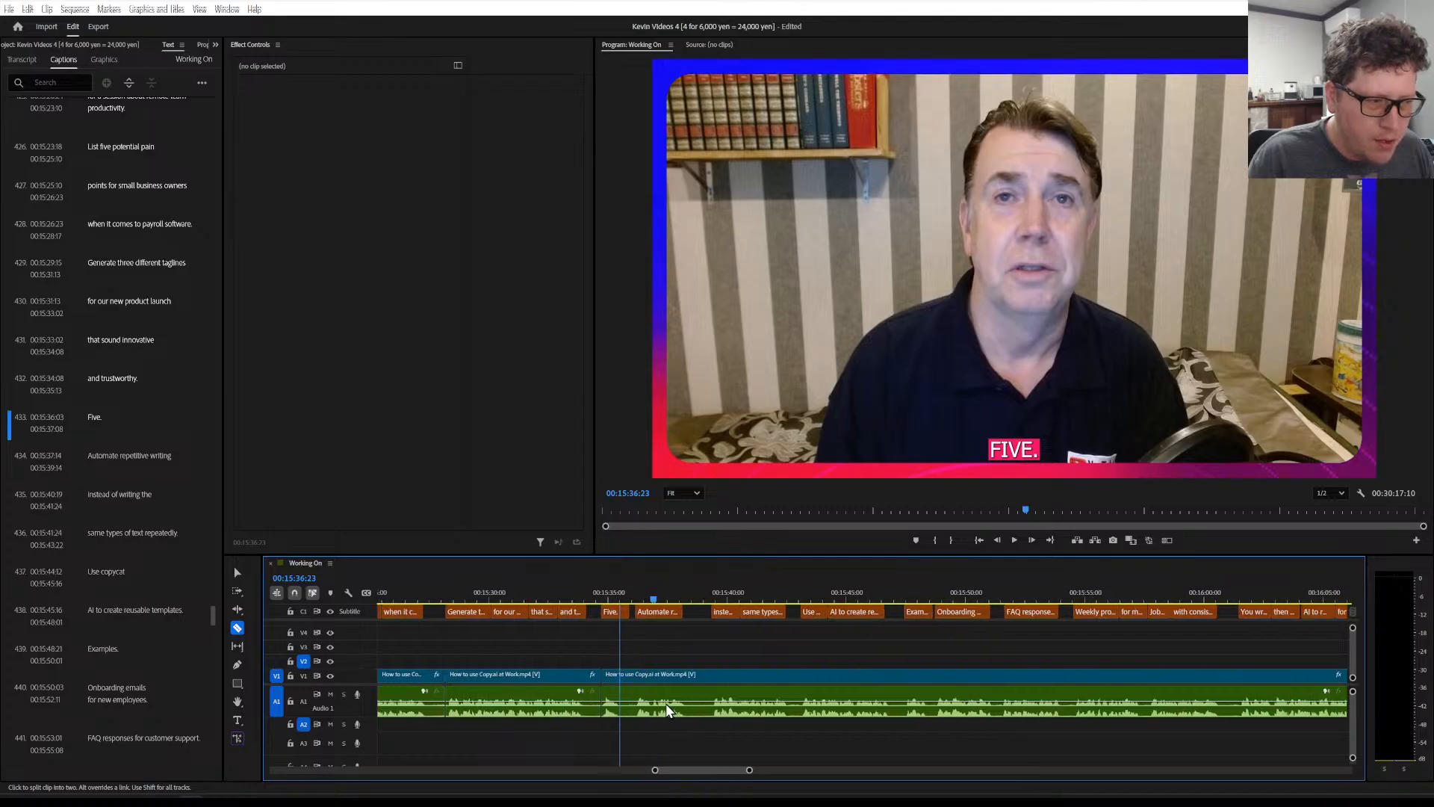
pyautogui.hscroll(2, 620, 721)
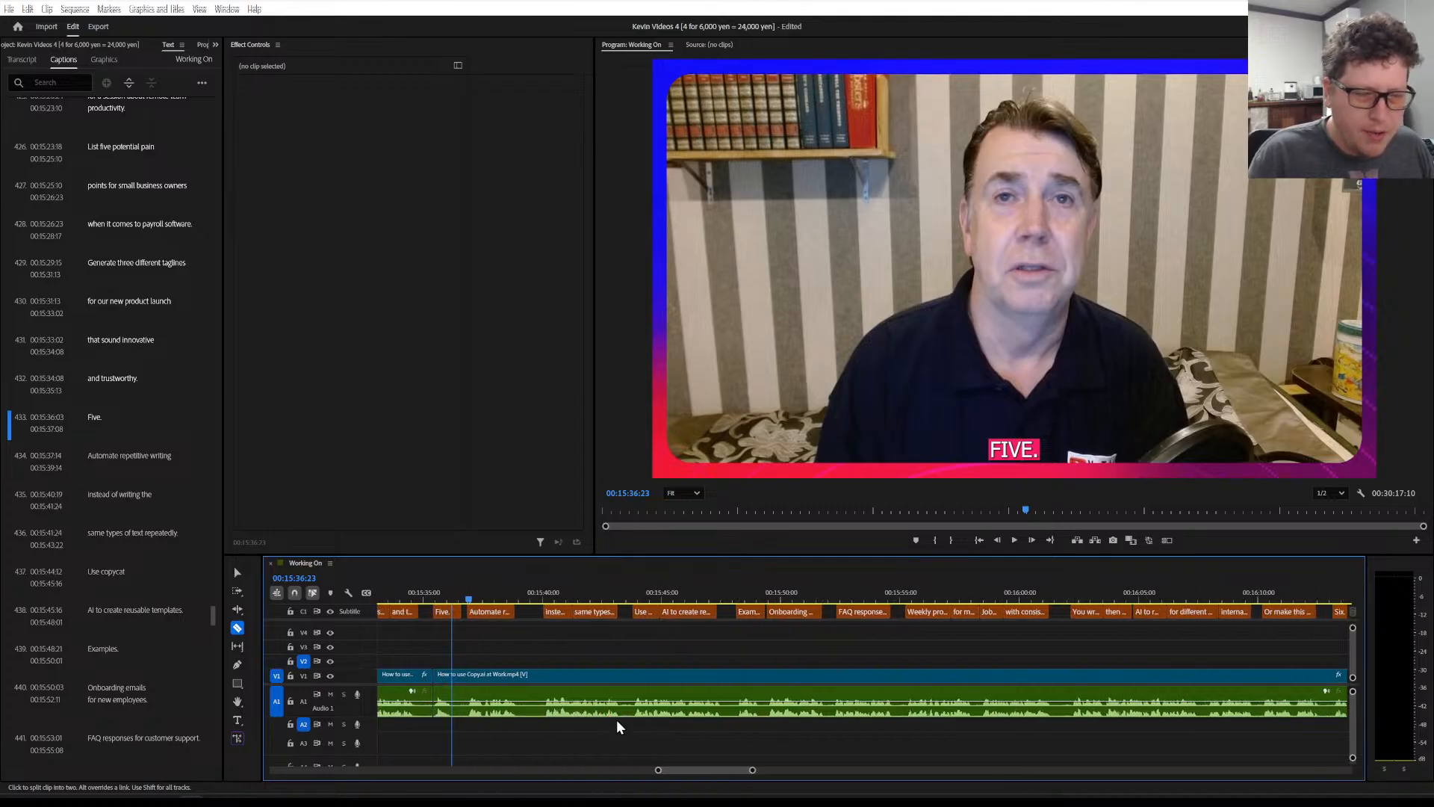
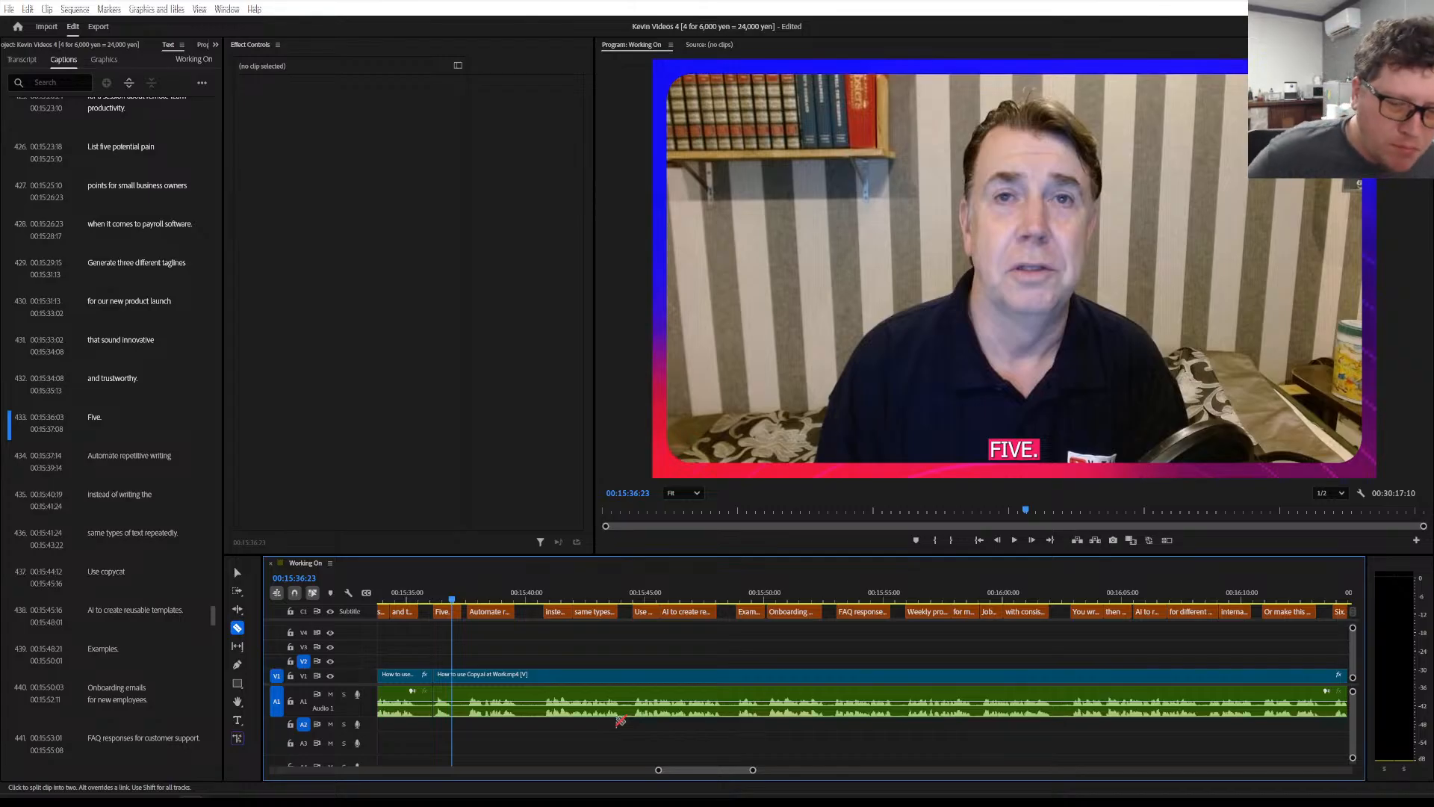
pyautogui.press('space')
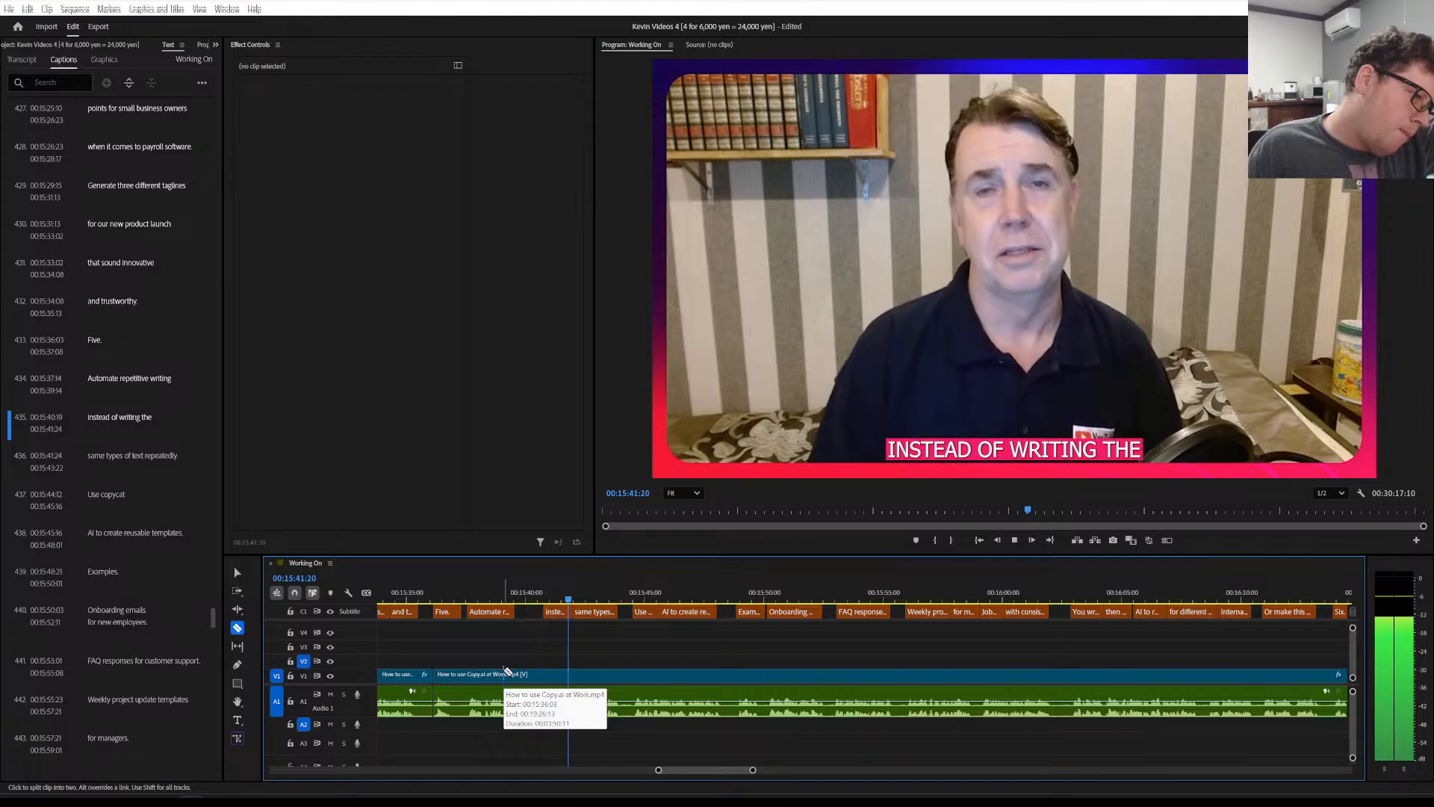
pyautogui.press('space')
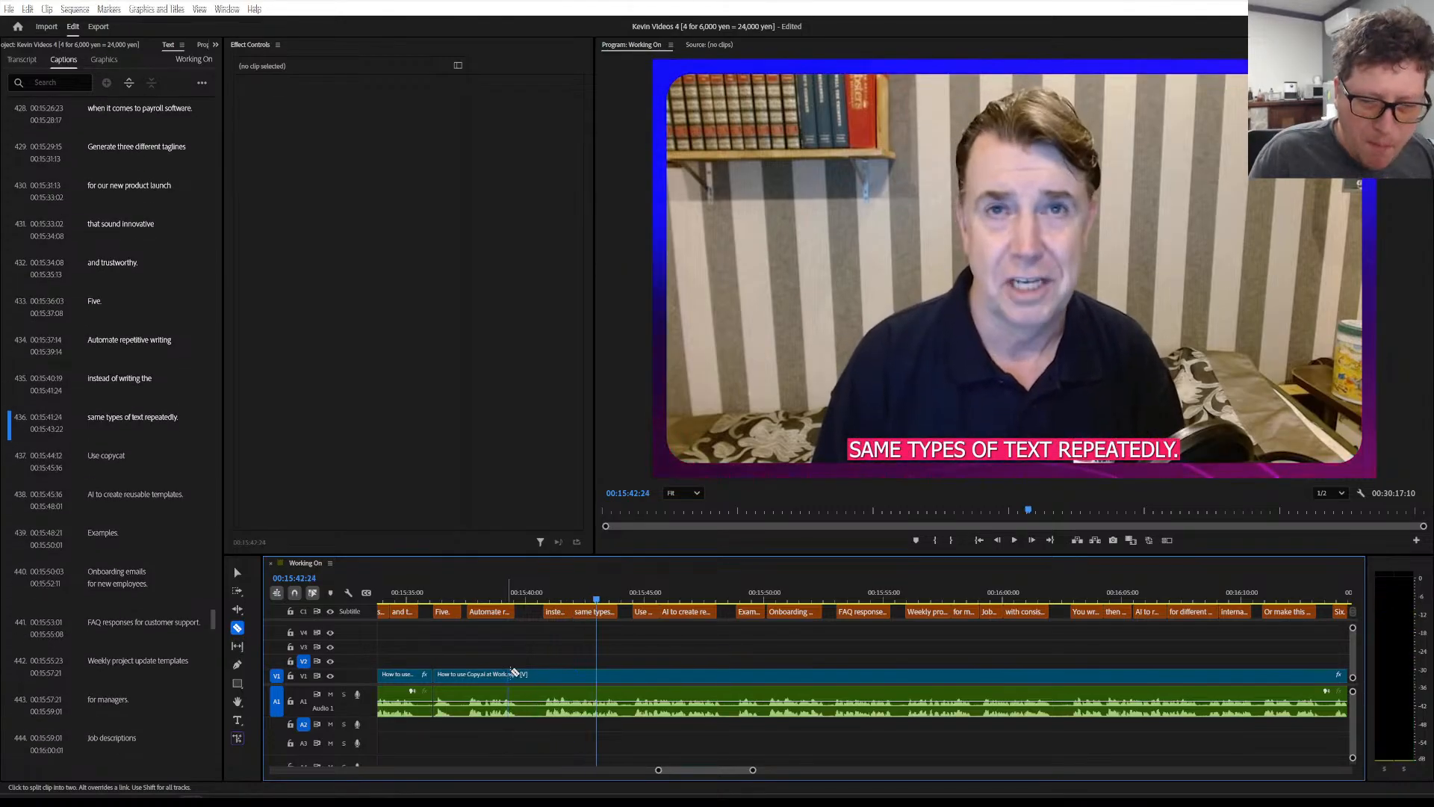
pyautogui.click(543, 678)
# Play on through the "Use copycat" caption and correct its text to "Use copy.ai" with the Selection tool active
pyautogui.press('space')
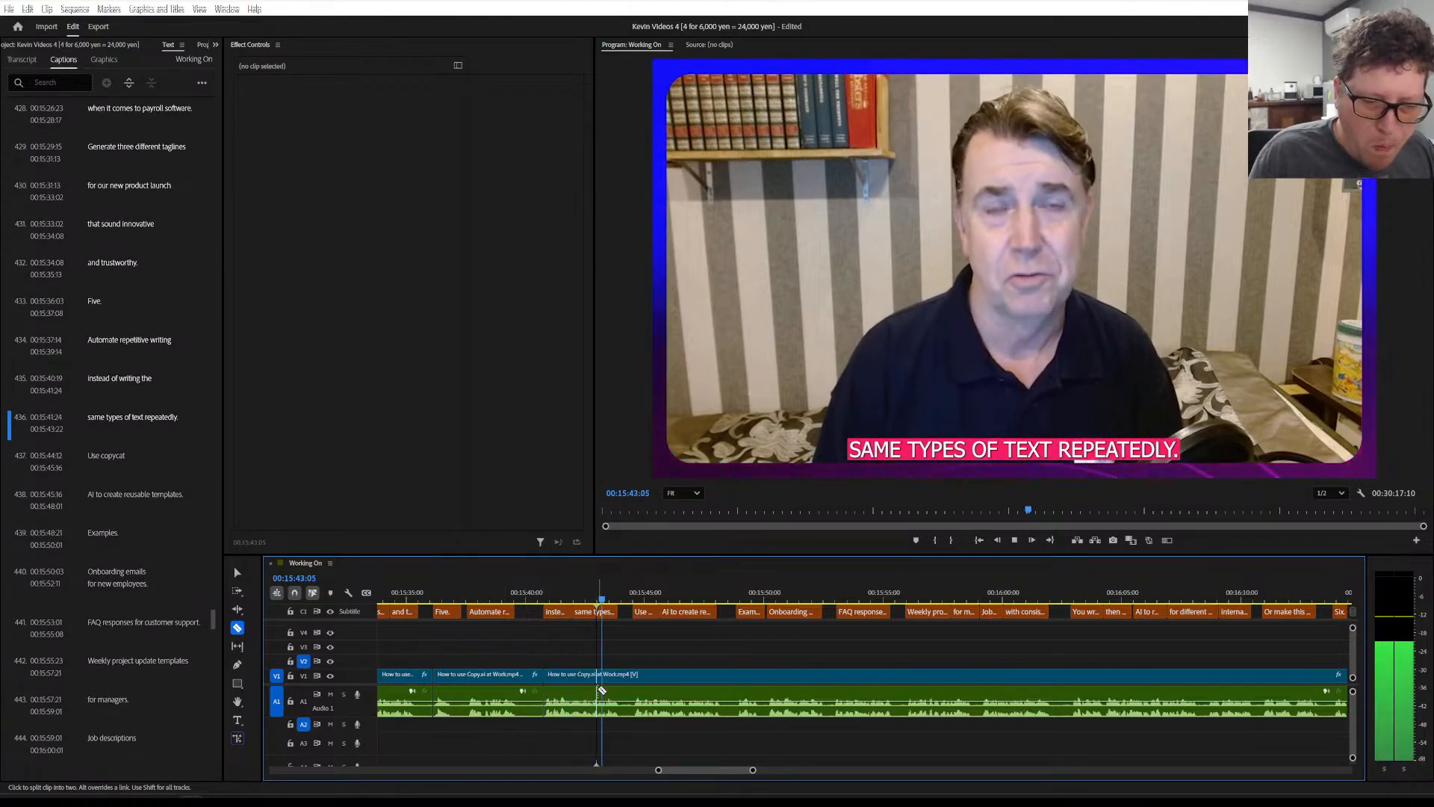
pyautogui.scroll(-3, 598, 689)
pyautogui.click(598, 688)
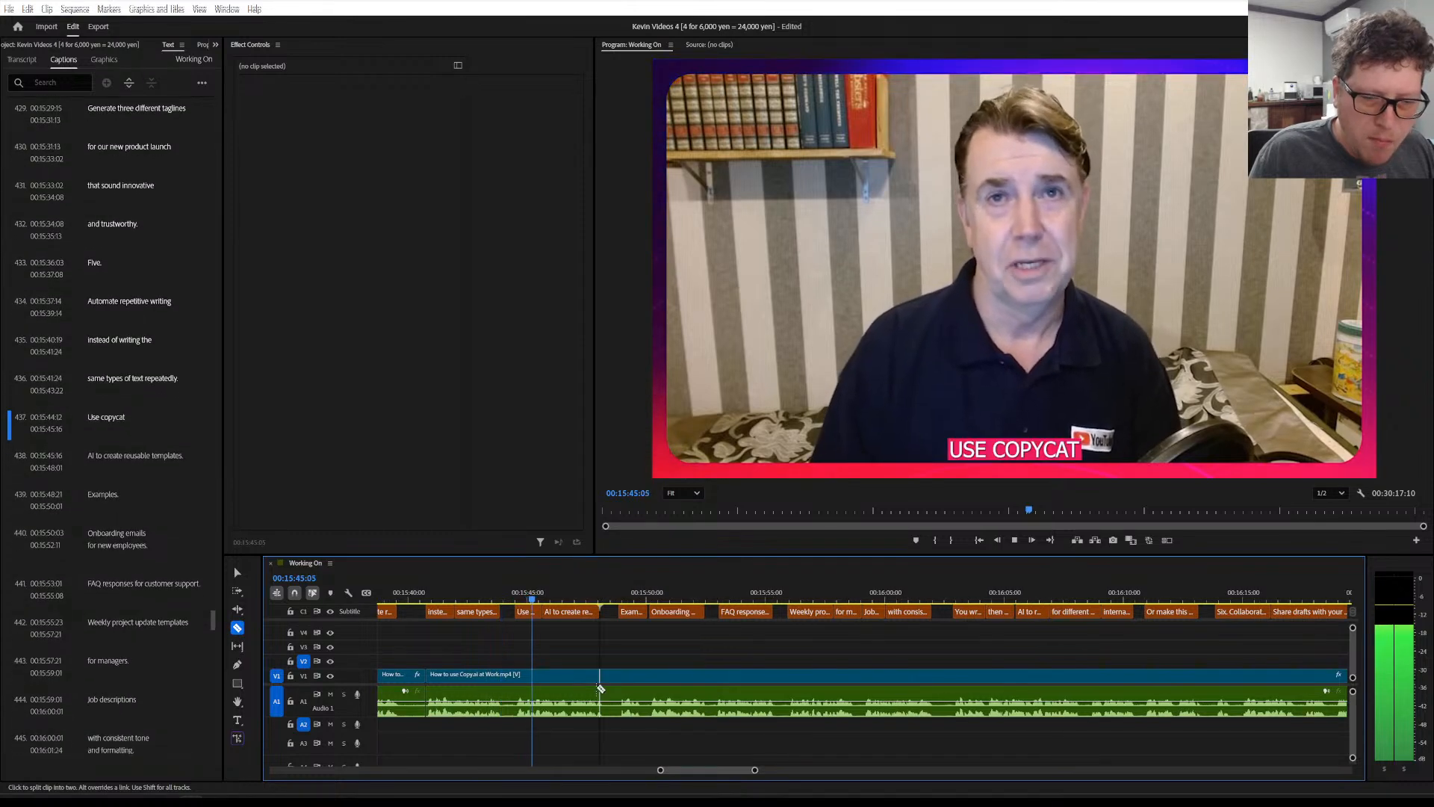
pyautogui.press('space')
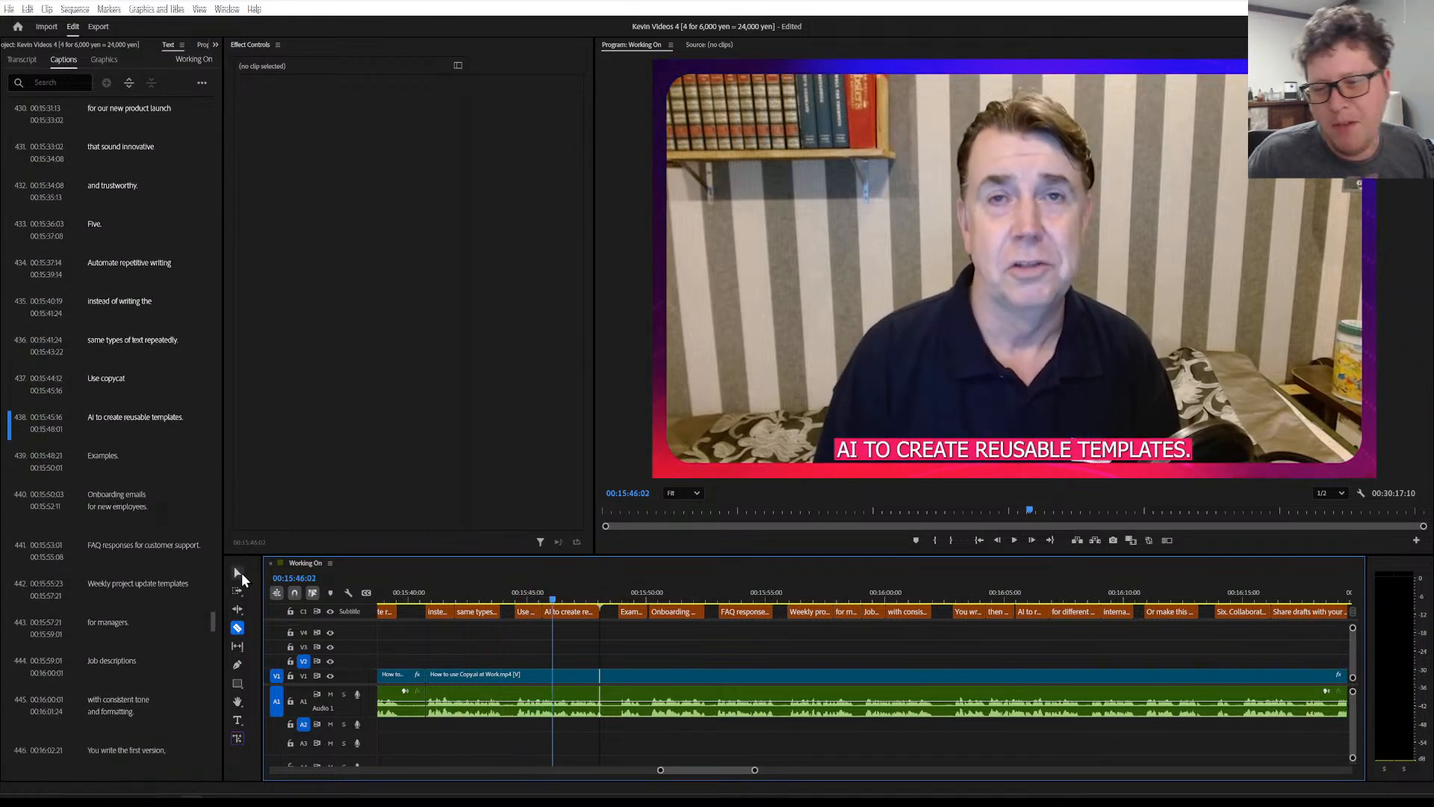
pyautogui.click(238, 572)
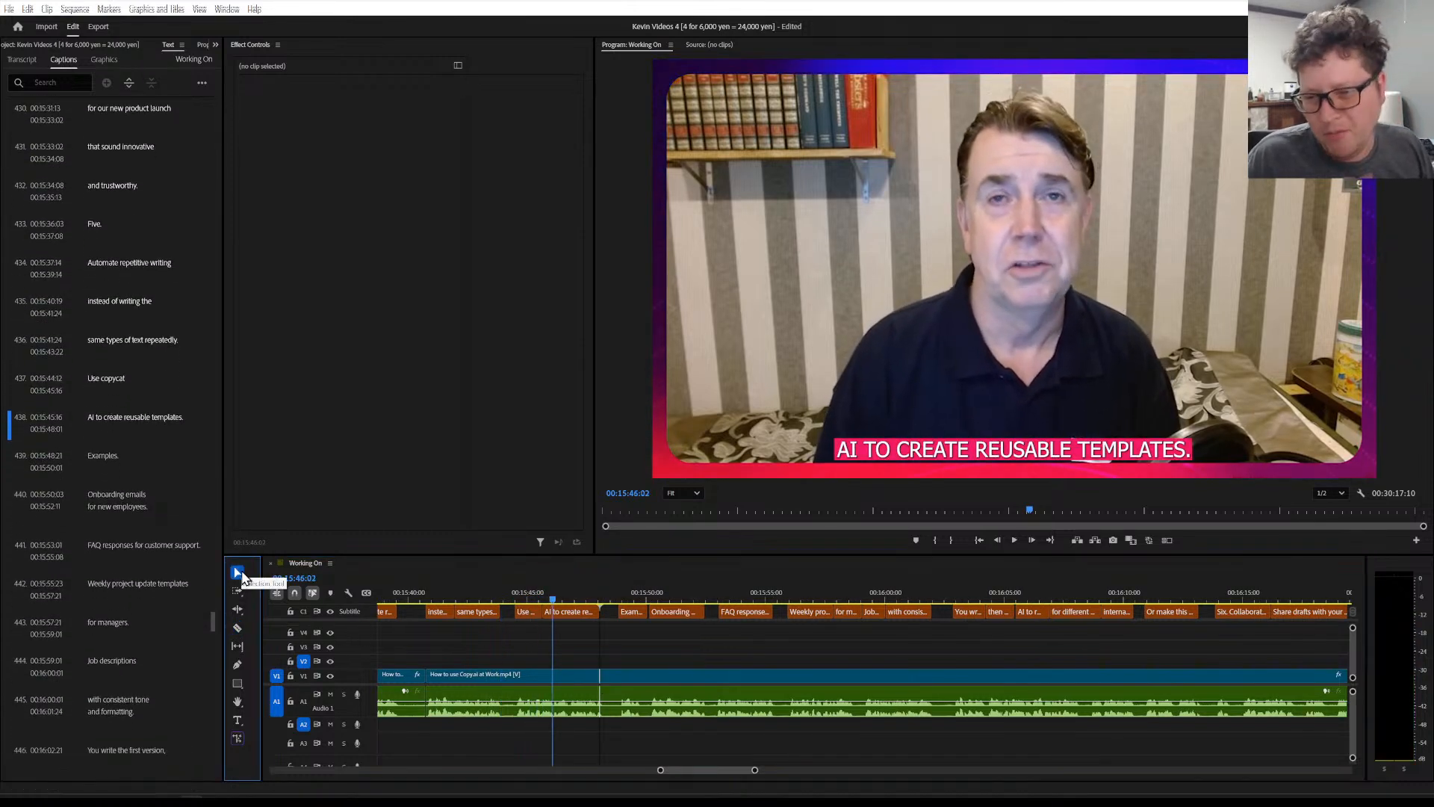
pyautogui.click(111, 382)
pyautogui.click(133, 378)
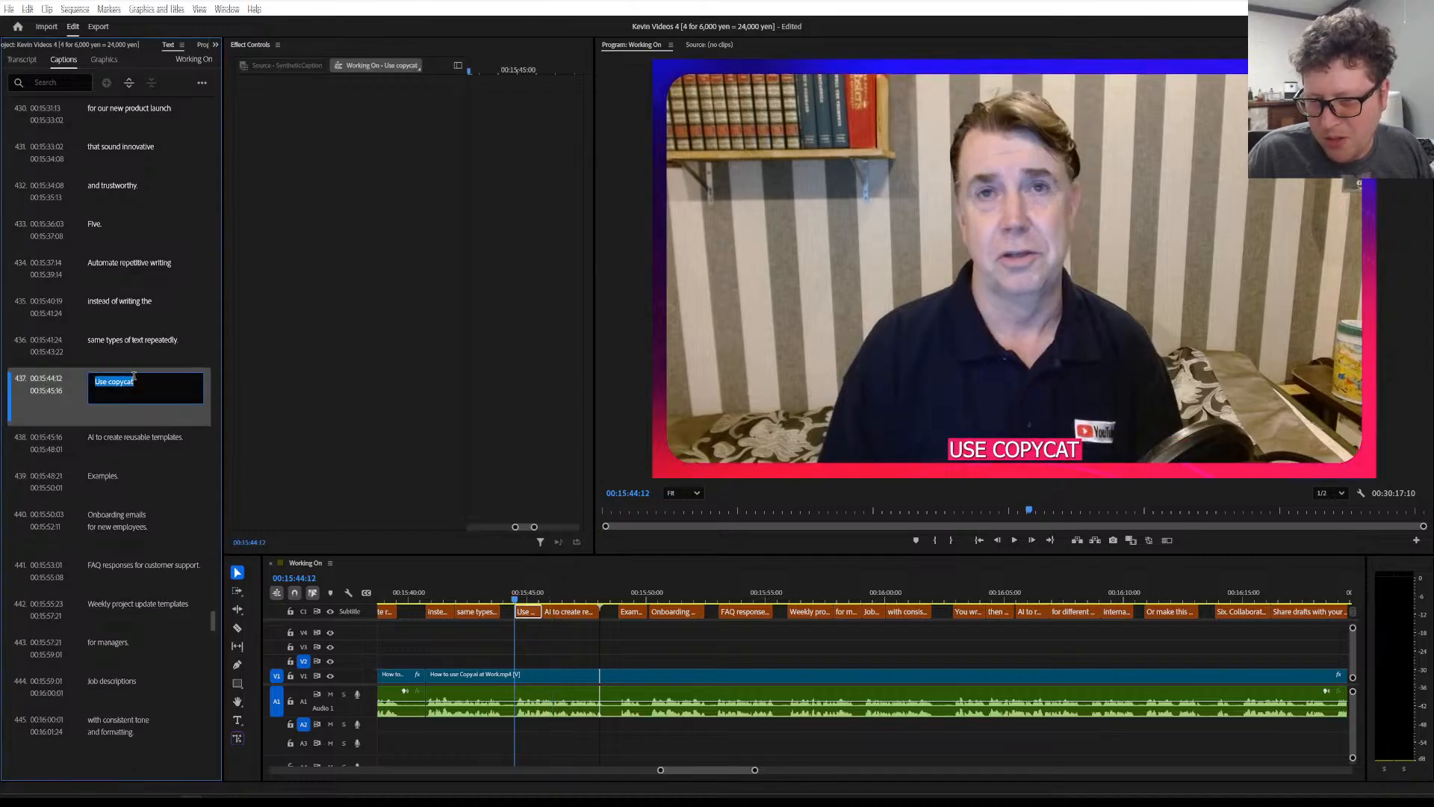
pyautogui.click(133, 378)
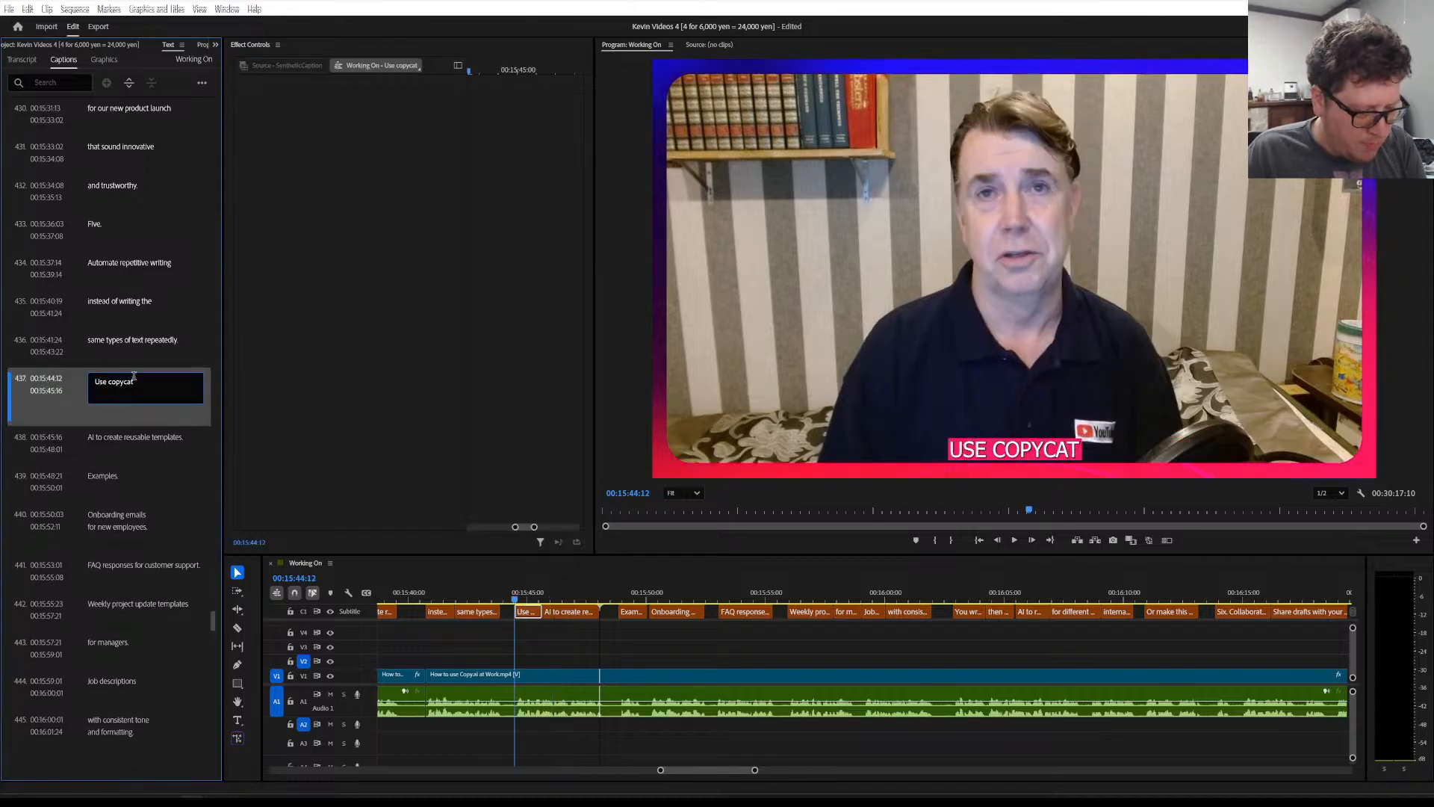
pyautogui.press('BackSpace')
pyautogui.press('BackSpace')
pyautogui.press('BackSpace')
pyautogui.write('.ai')
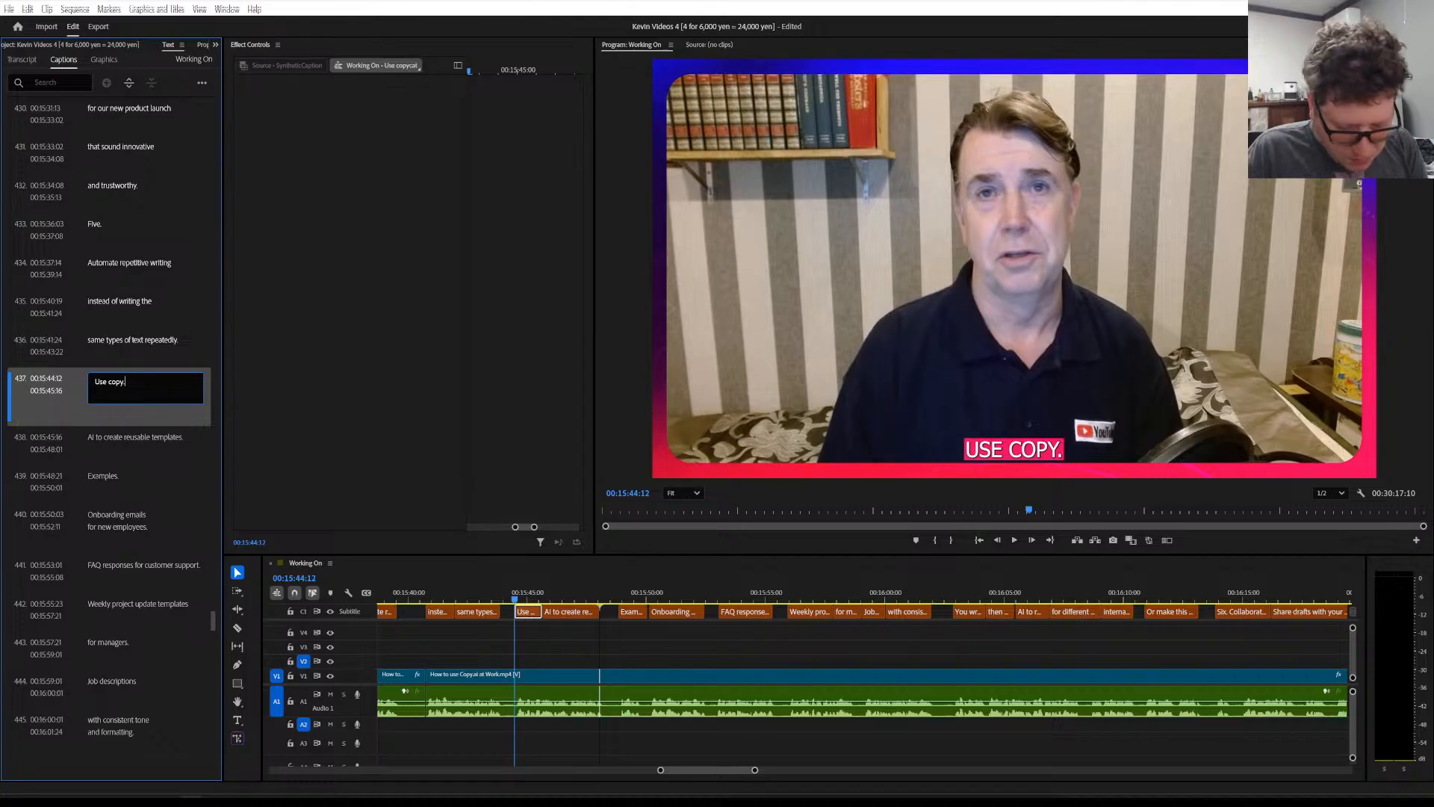
# Remove "AI" from the start of the following caption so that it reads "to create reusable templates."
pyautogui.doubleClick(124, 435)
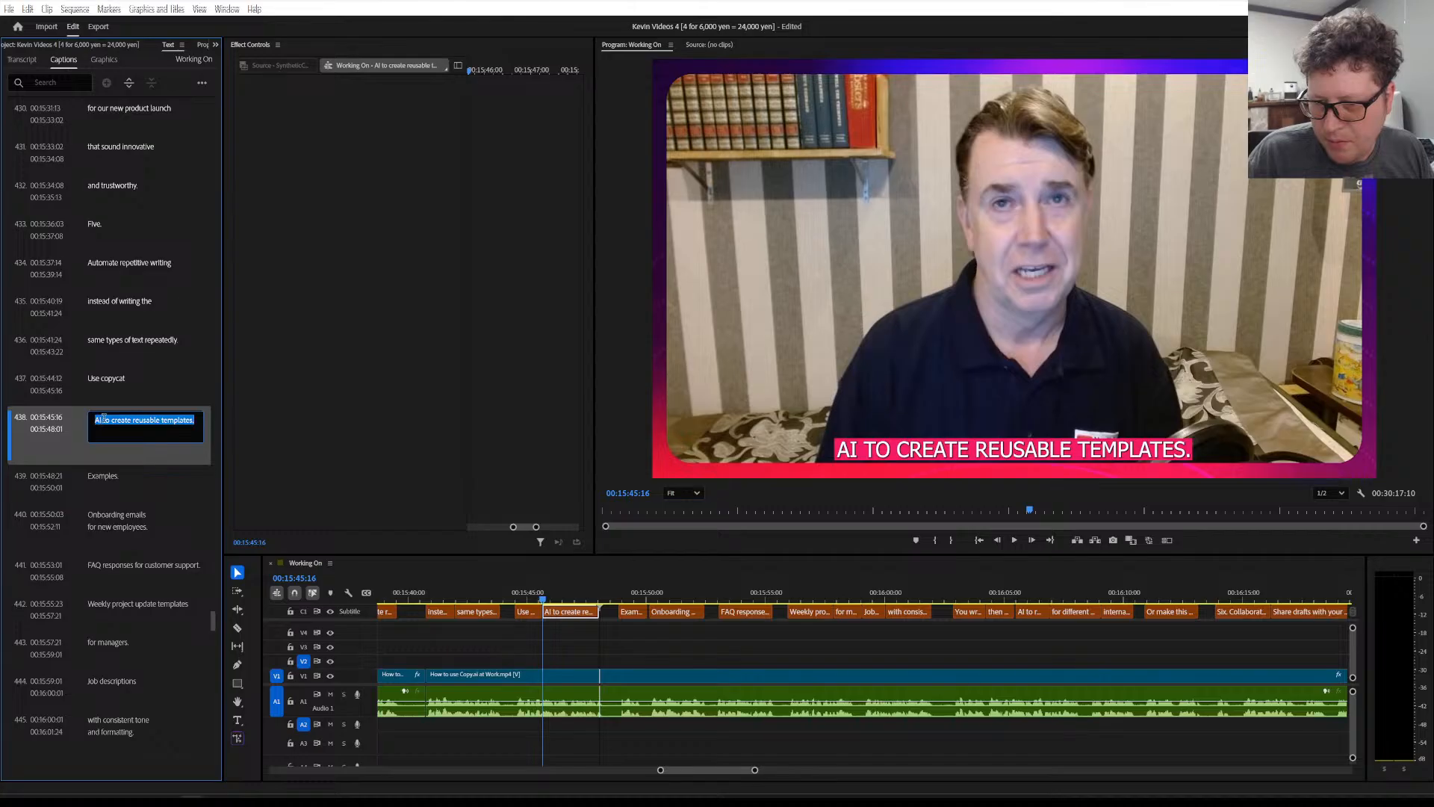
pyautogui.click(104, 419)
pyautogui.press('BackSpace')
pyautogui.press('BackSpace')
pyautogui.press('BackSpace')
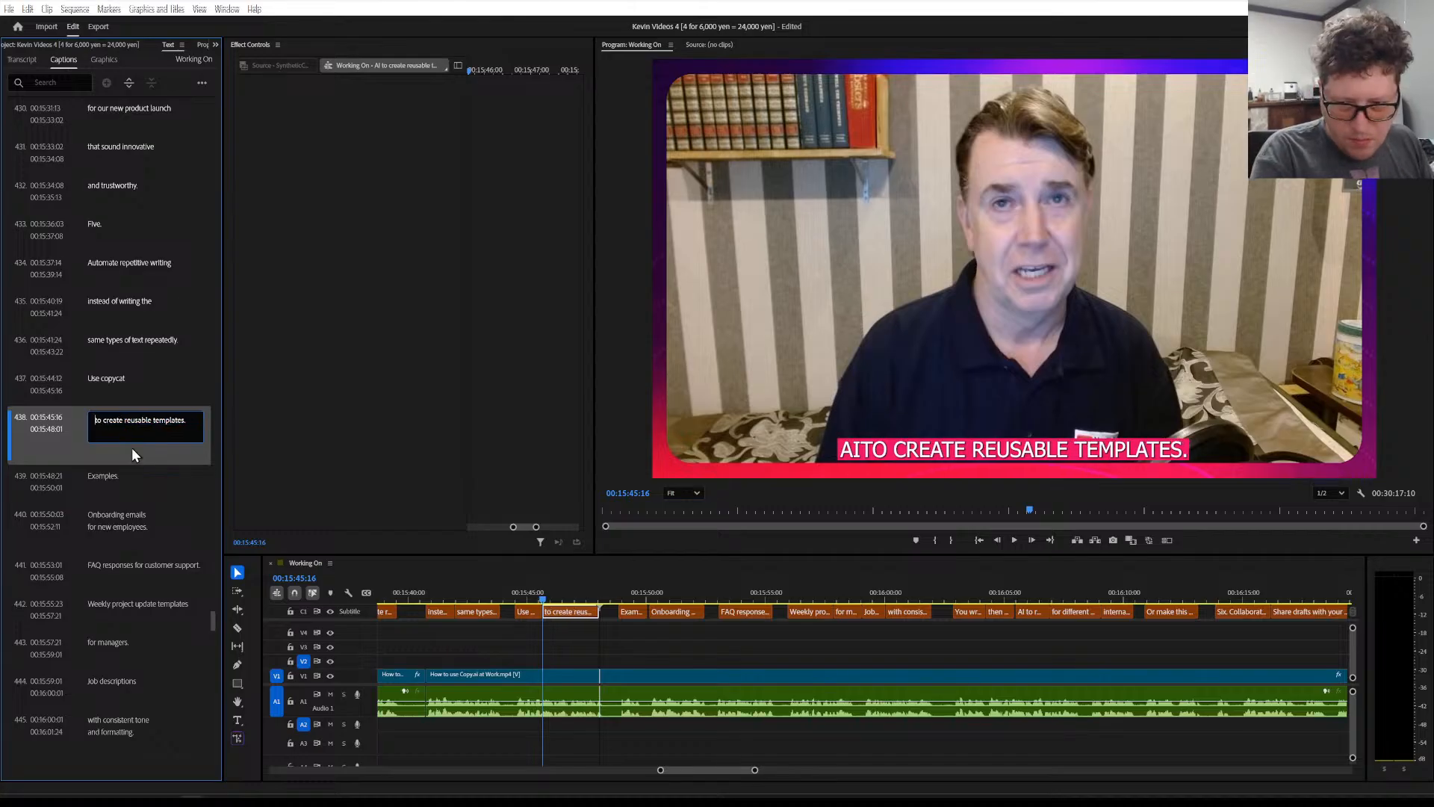
pyautogui.click(132, 380)
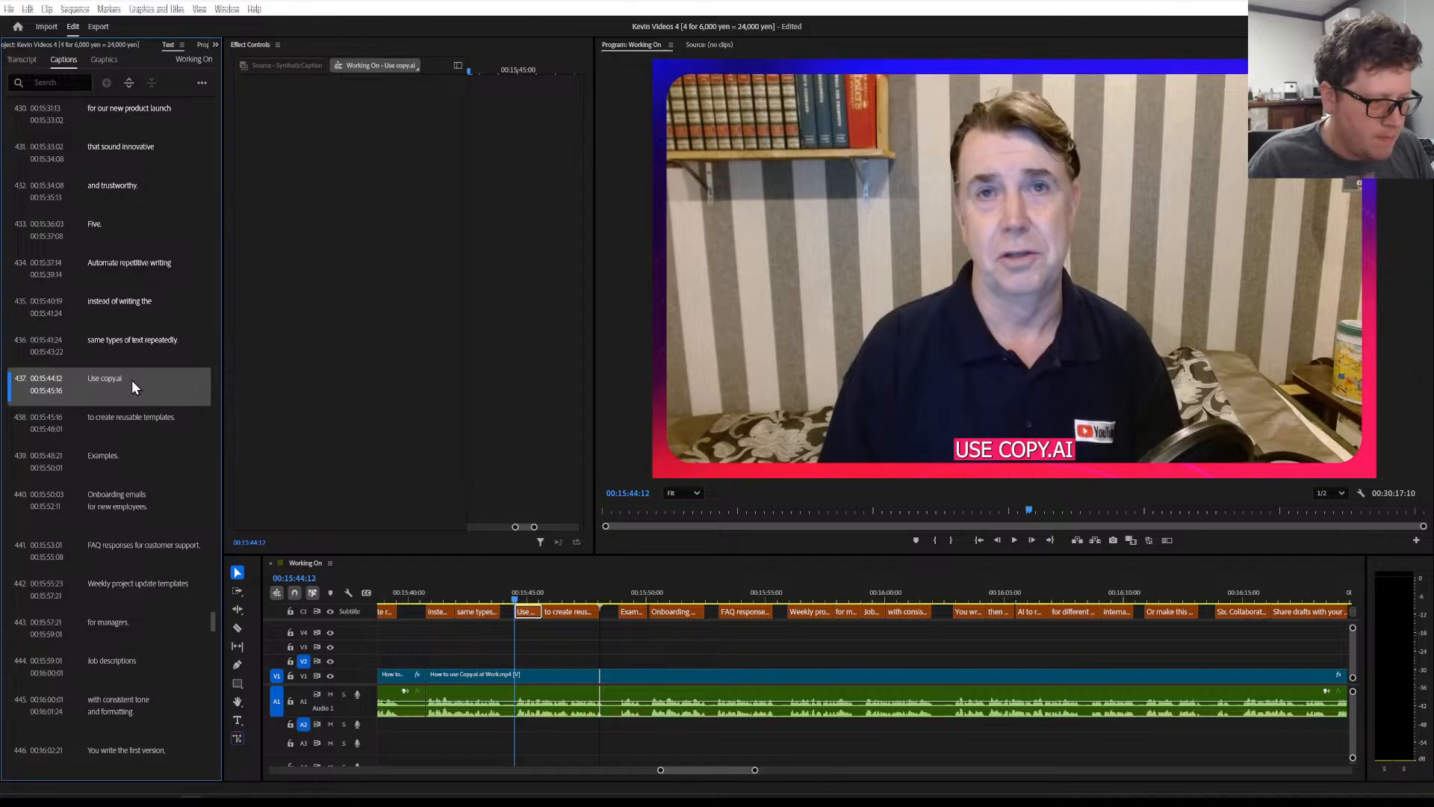
# Find where the words change and move the boundary between "Use copy.ai" and "to create reusable templates." to 00:15:46:03
pyautogui.press('=')
pyautogui.press('=')
pyautogui.press('=')
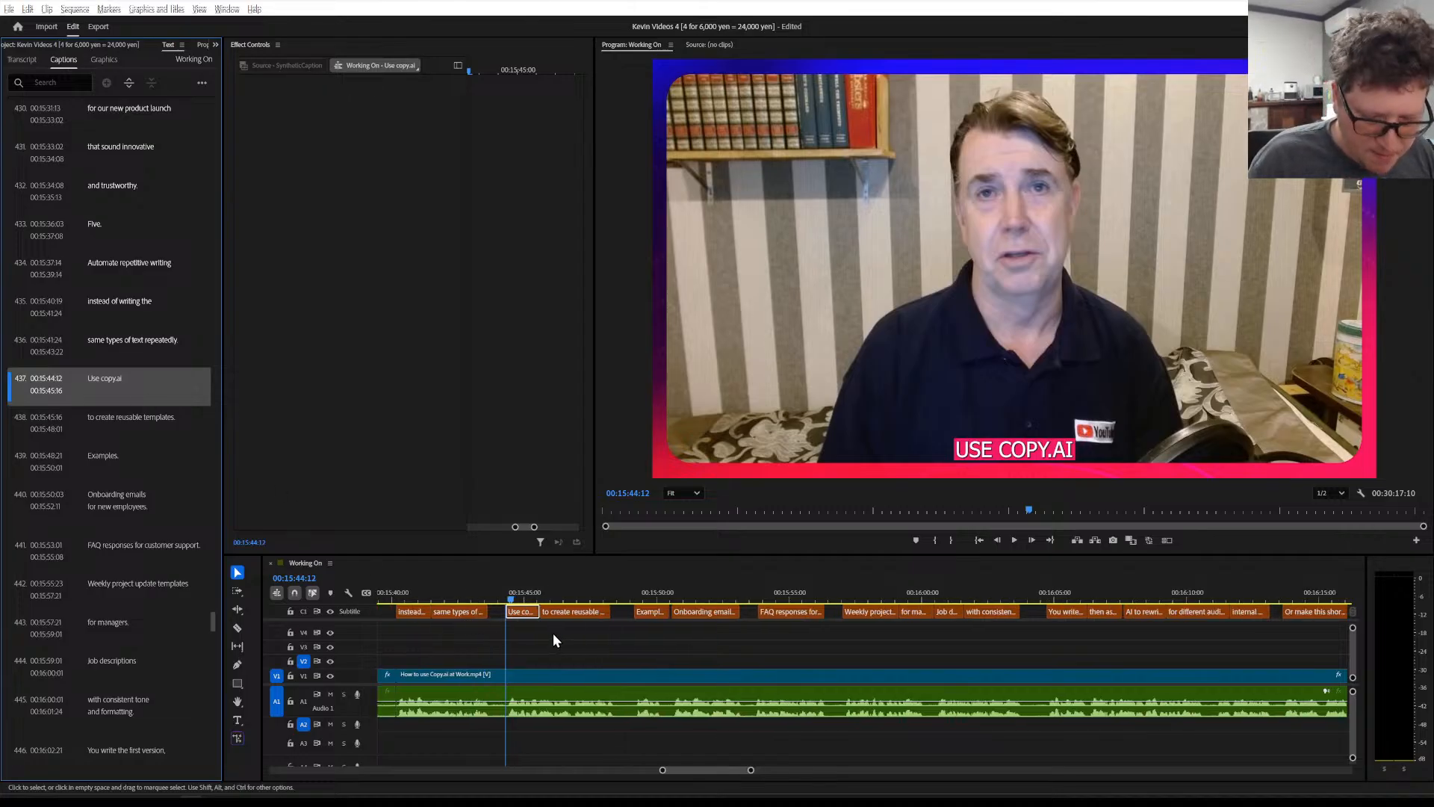
pyautogui.click(476, 592)
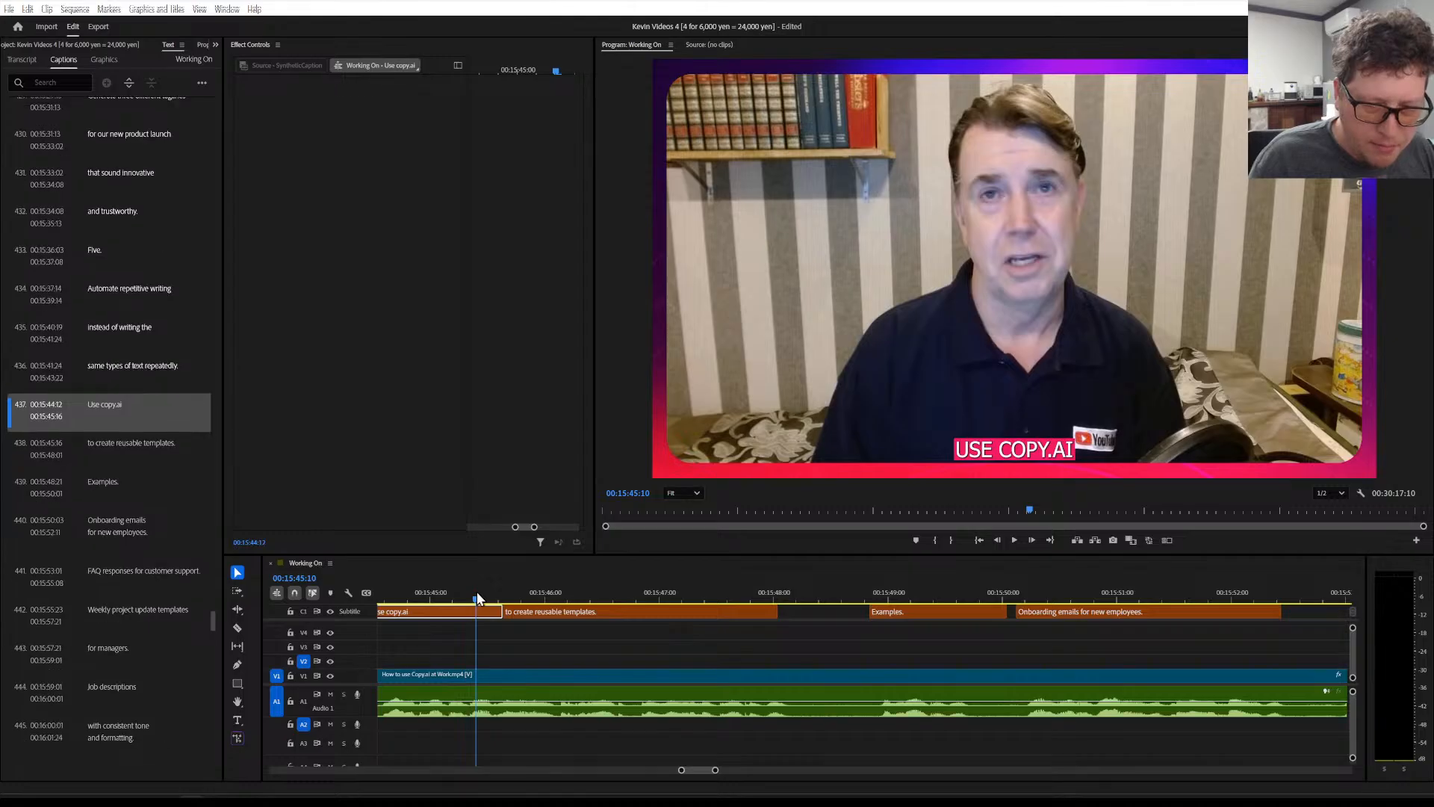
pyautogui.press('space')
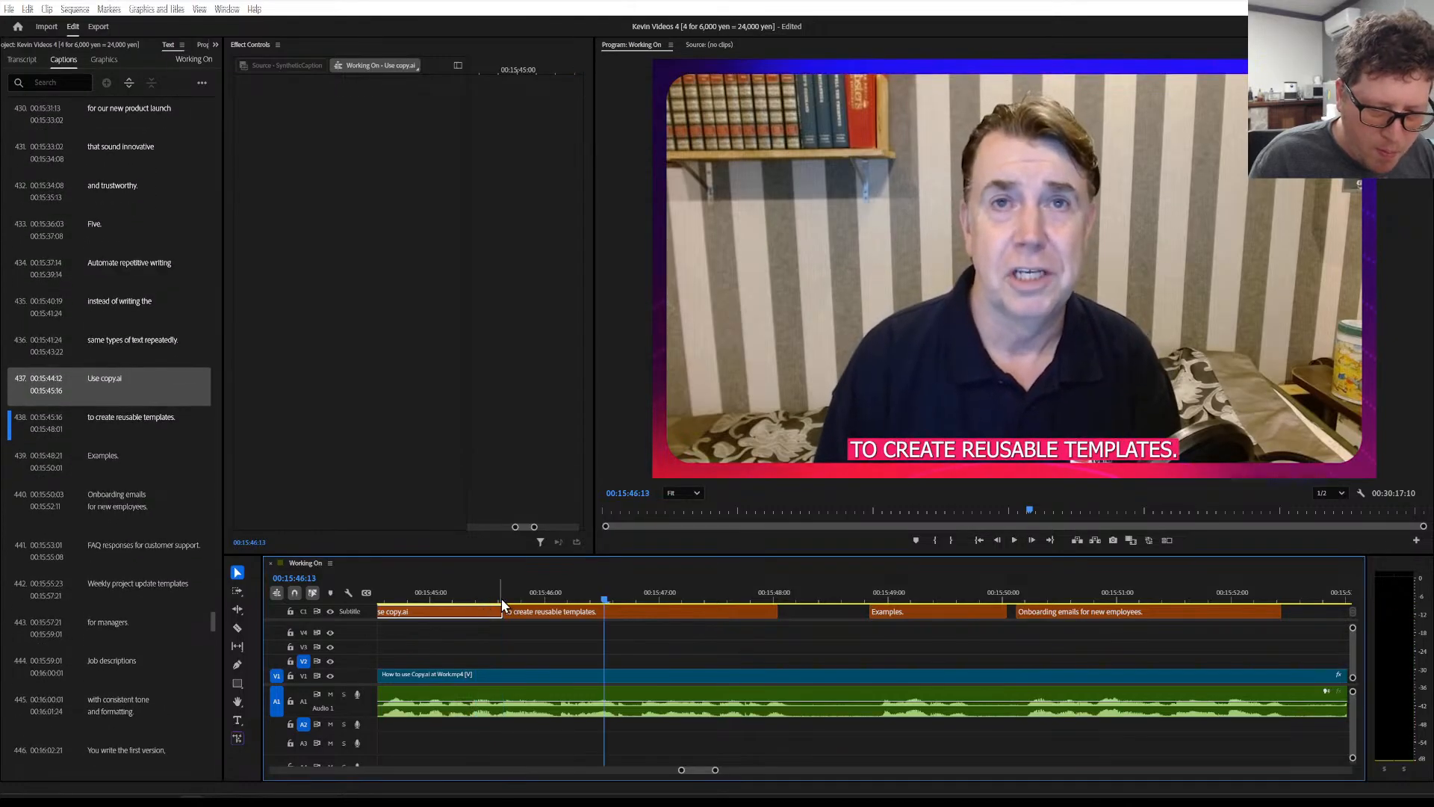
pyautogui.click(494, 598)
pyautogui.click(526, 598)
pyautogui.moveTo(531, 597); pyautogui.dragTo(565, 605)
pyautogui.moveTo(573, 607)
pyautogui.mouseDown()
pyautogui.moveTo(561, 620)
pyautogui.moveTo(502, 612)
pyautogui.moveTo(557, 612)
pyautogui.mouseUp()
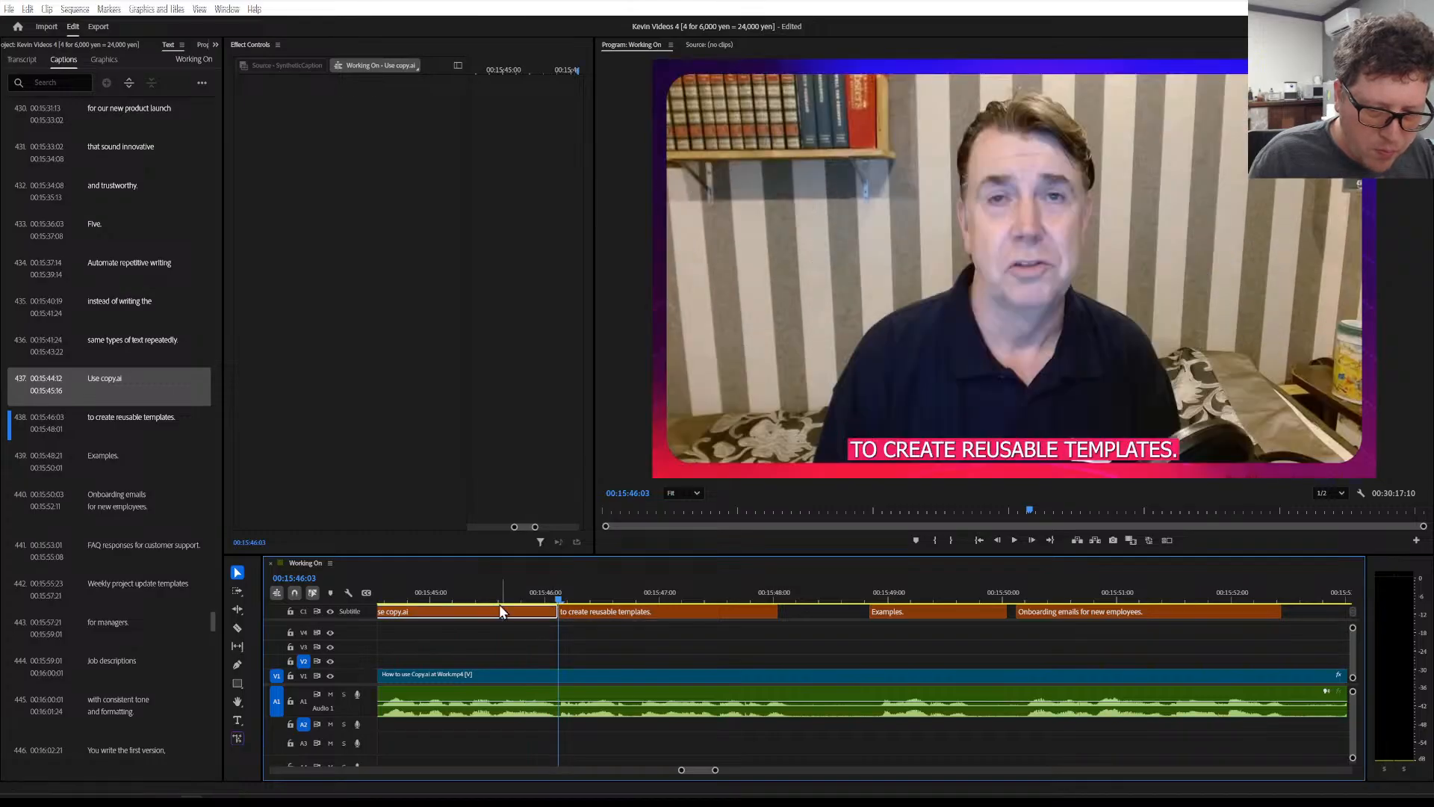
# Replay both captions, extend the end of "to create reusable templates." to 00:15:48:03, and save the project
pyautogui.click(463, 590)
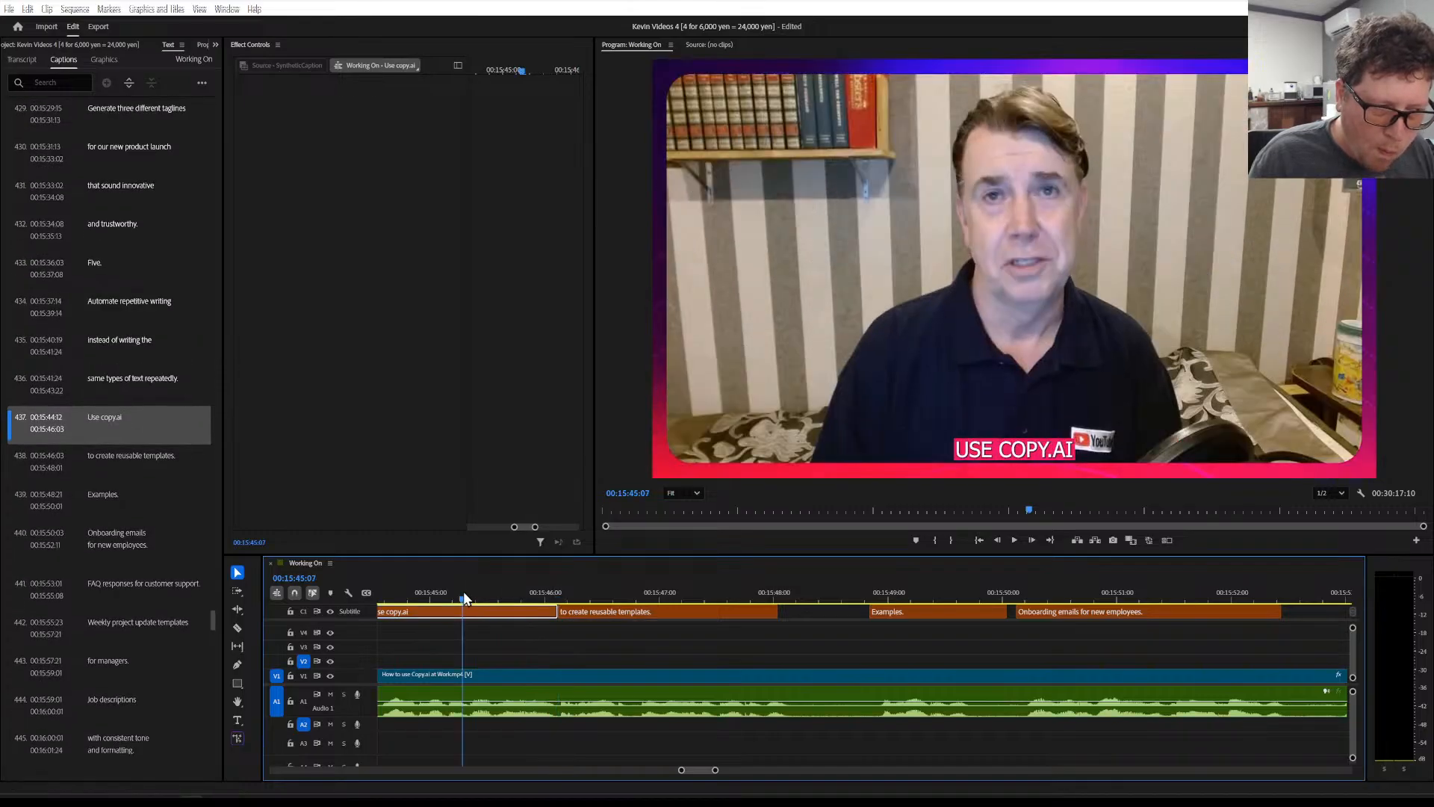
pyautogui.press('space')
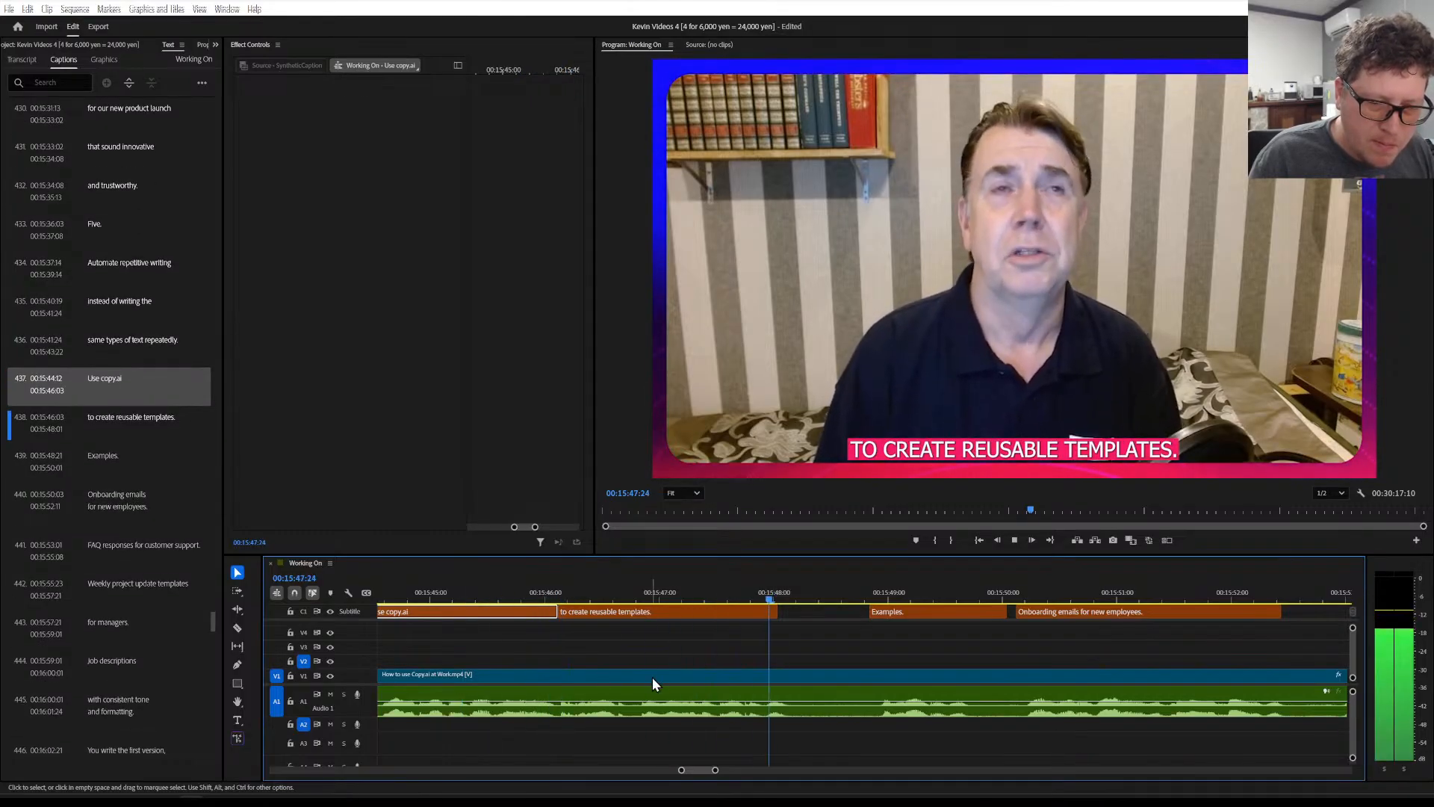
pyautogui.press('space')
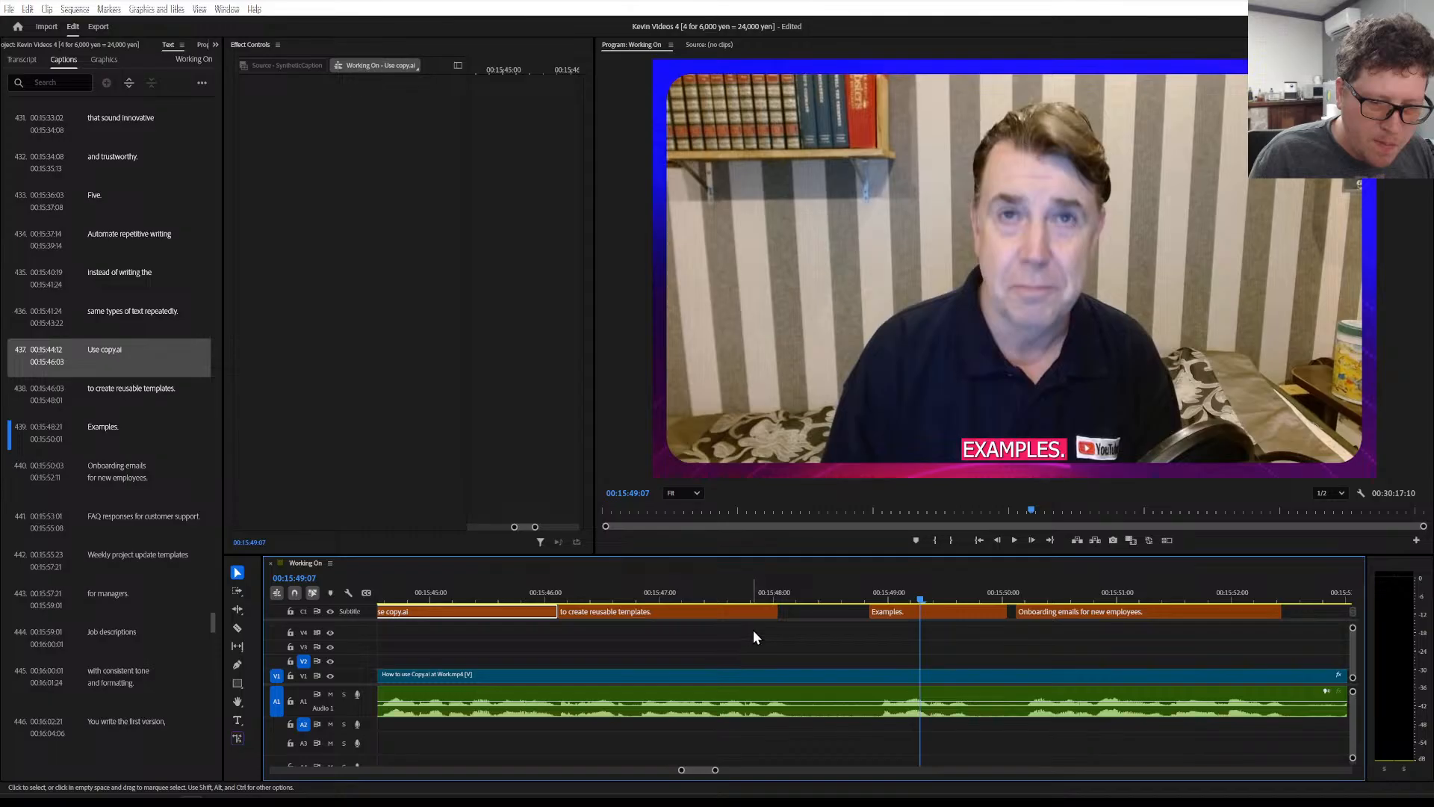
pyautogui.moveTo(775, 612); pyautogui.dragTo(786, 612)
pyautogui.click(703, 590)
pyautogui.press('space')
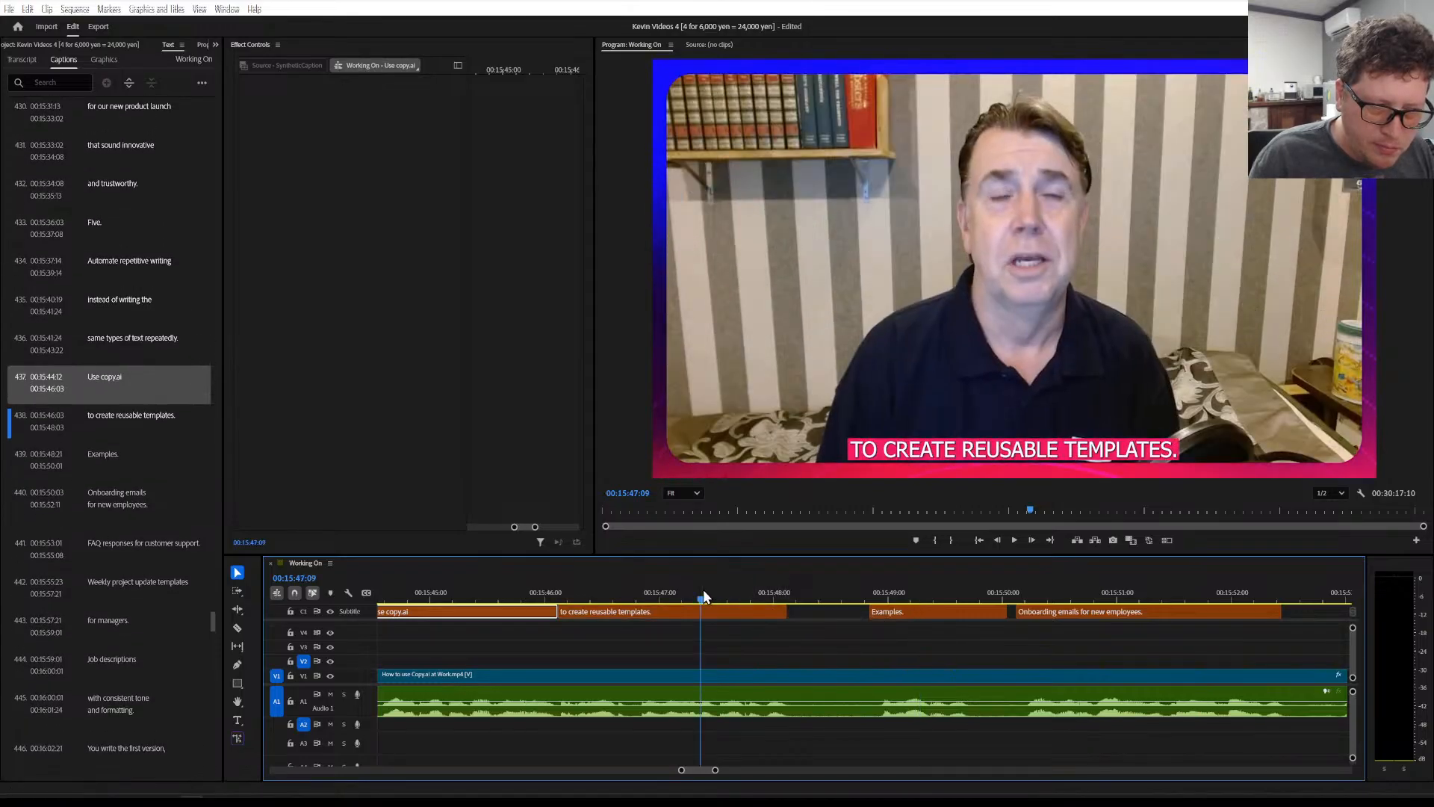
pyautogui.hotkey('ctrl', 's')
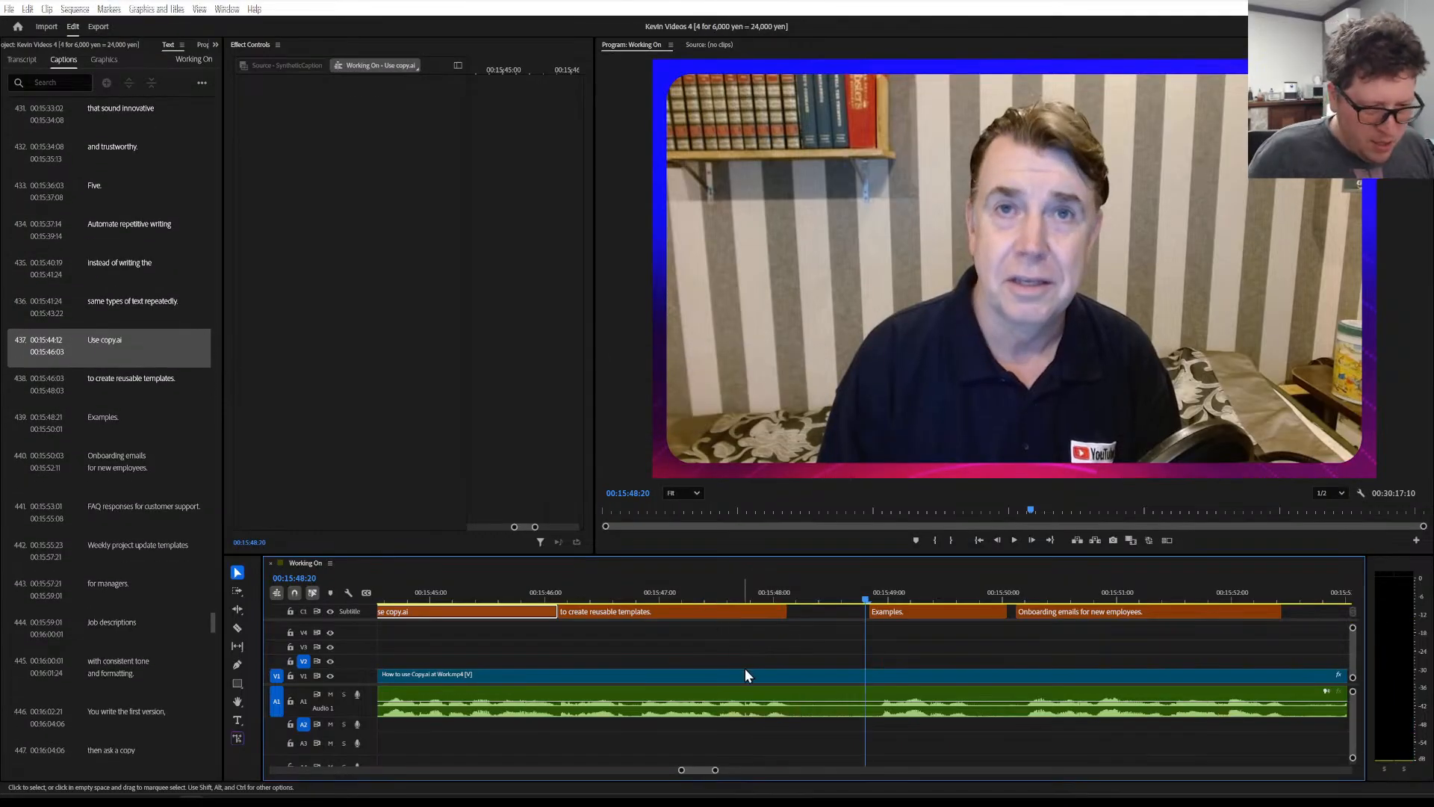
# Look over the remaining uncut stretch of the Copy.ai clip on the timeline, from the current caption through to its end
pyautogui.keyDown('alt'); pyautogui.scroll(-1, 766, 658); pyautogui.keyUp('alt')
pyautogui.keyDown('alt'); pyautogui.scroll(-5, 767, 658); pyautogui.keyUp('alt')
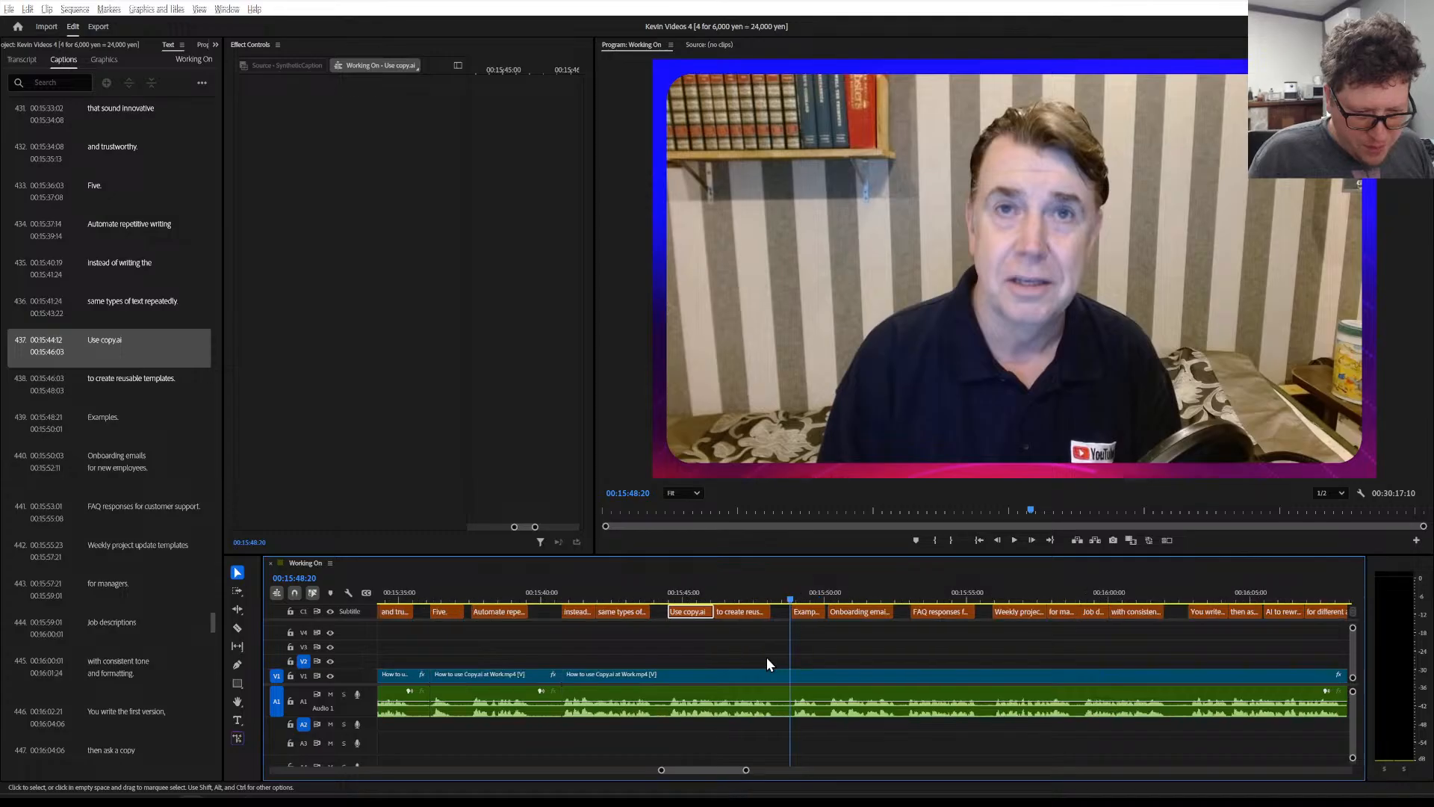
pyautogui.keyDown('alt'); pyautogui.scroll(-6, 766, 658); pyautogui.keyUp('alt')
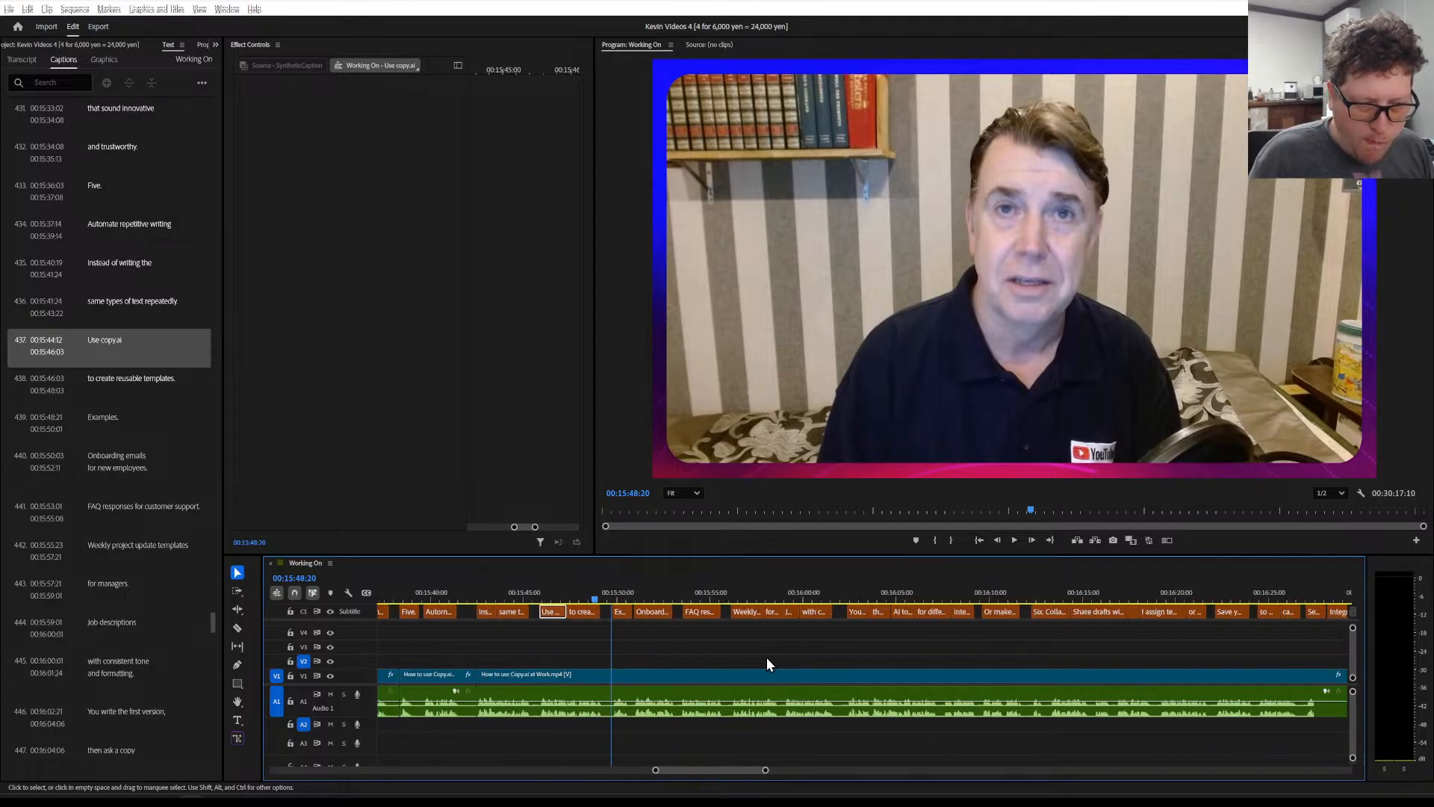
pyautogui.keyDown('alt'); pyautogui.scroll(-4, 766, 657); pyautogui.keyUp('alt')
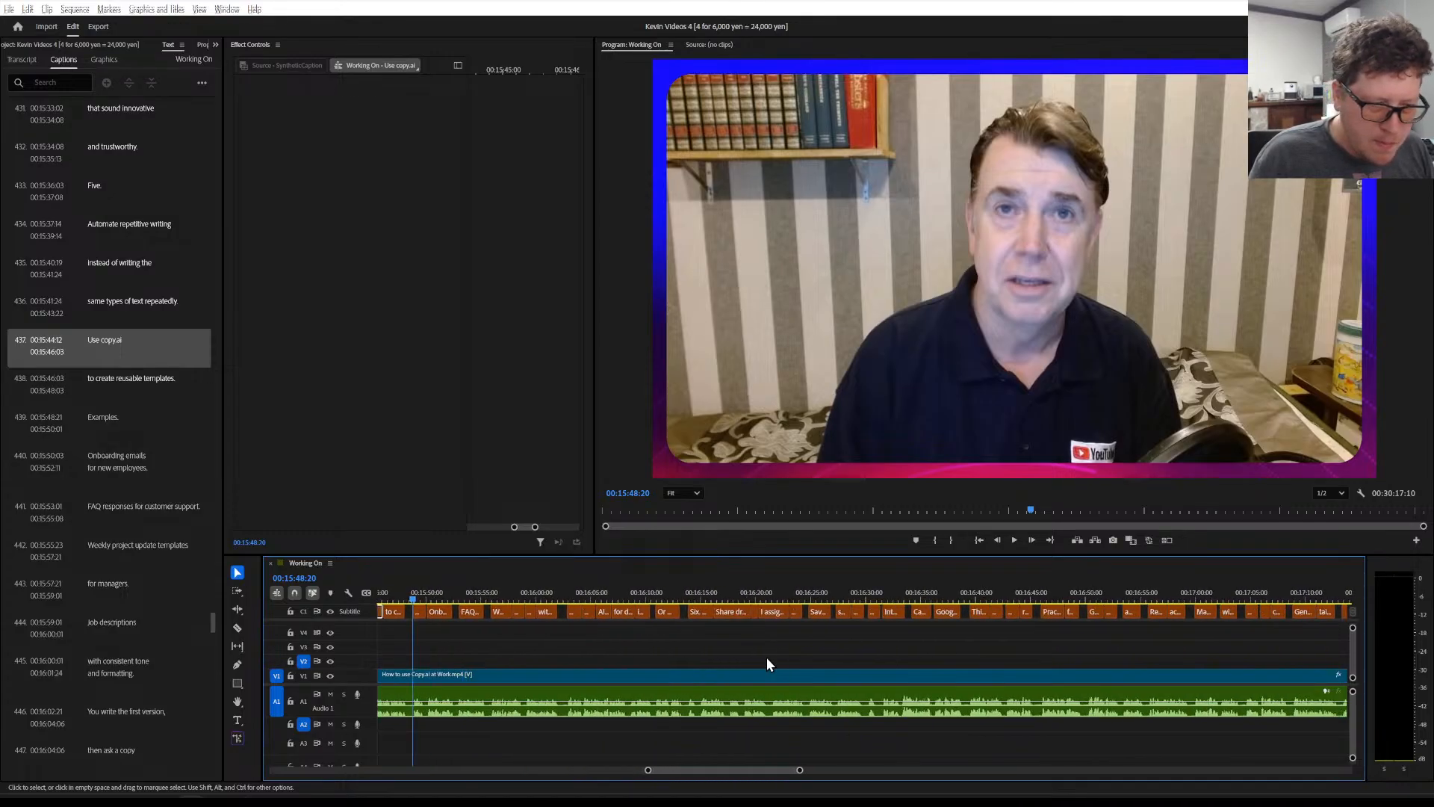
pyautogui.keyDown('alt'); pyautogui.scroll(-5, 767, 664); pyautogui.keyUp('alt')
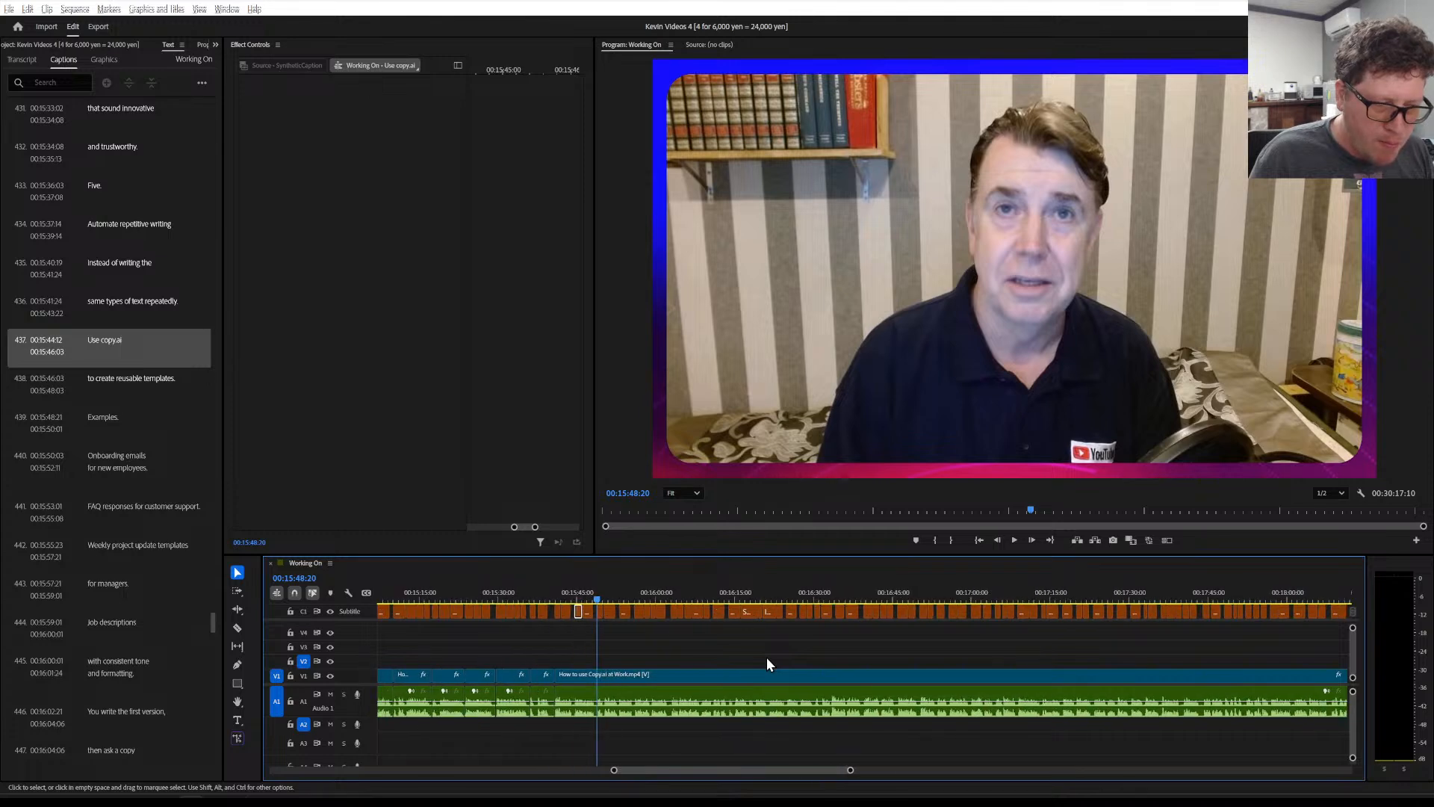
pyautogui.keyDown('alt'); pyautogui.scroll(-5, 767, 664); pyautogui.keyUp('alt')
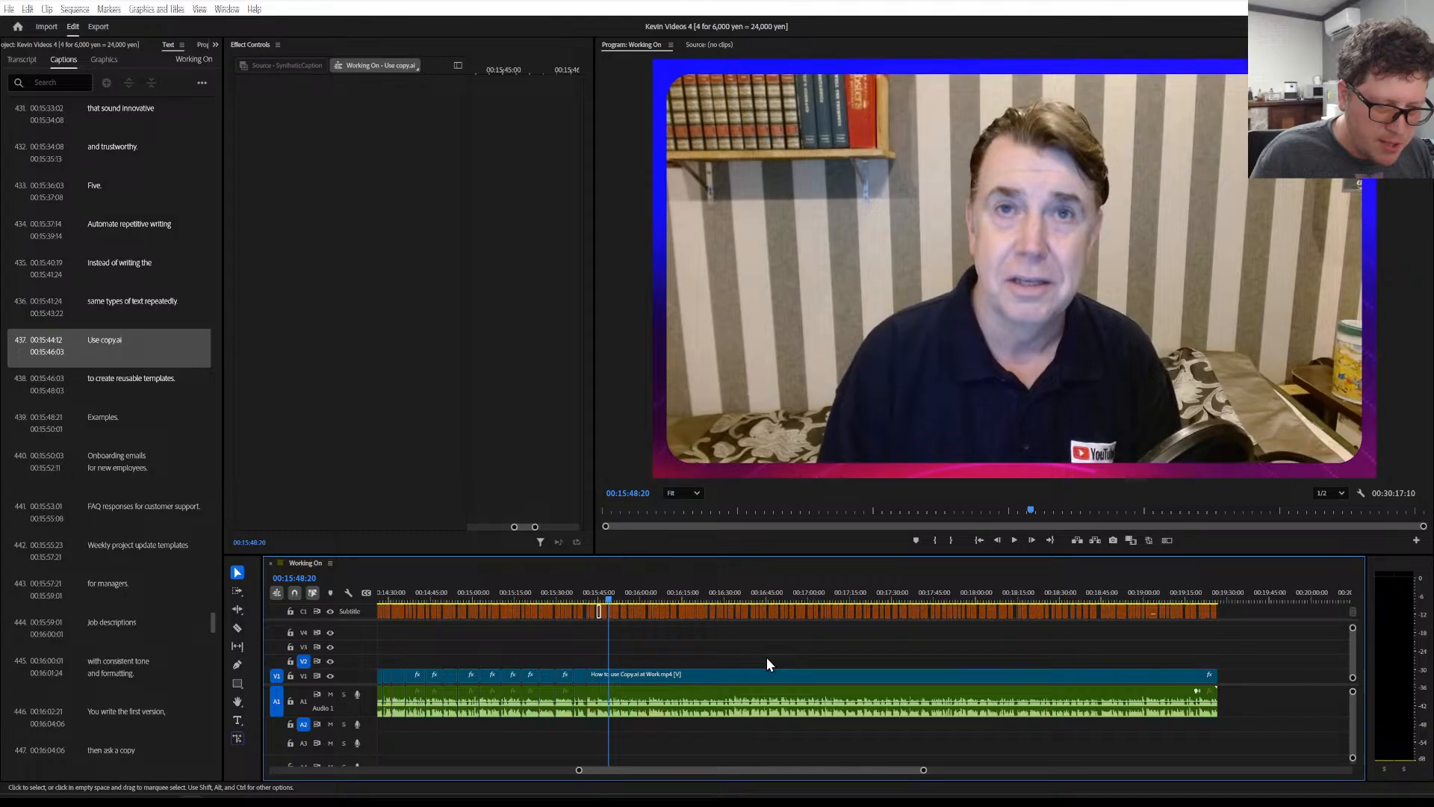
pyautogui.scroll(2, 759, 660)
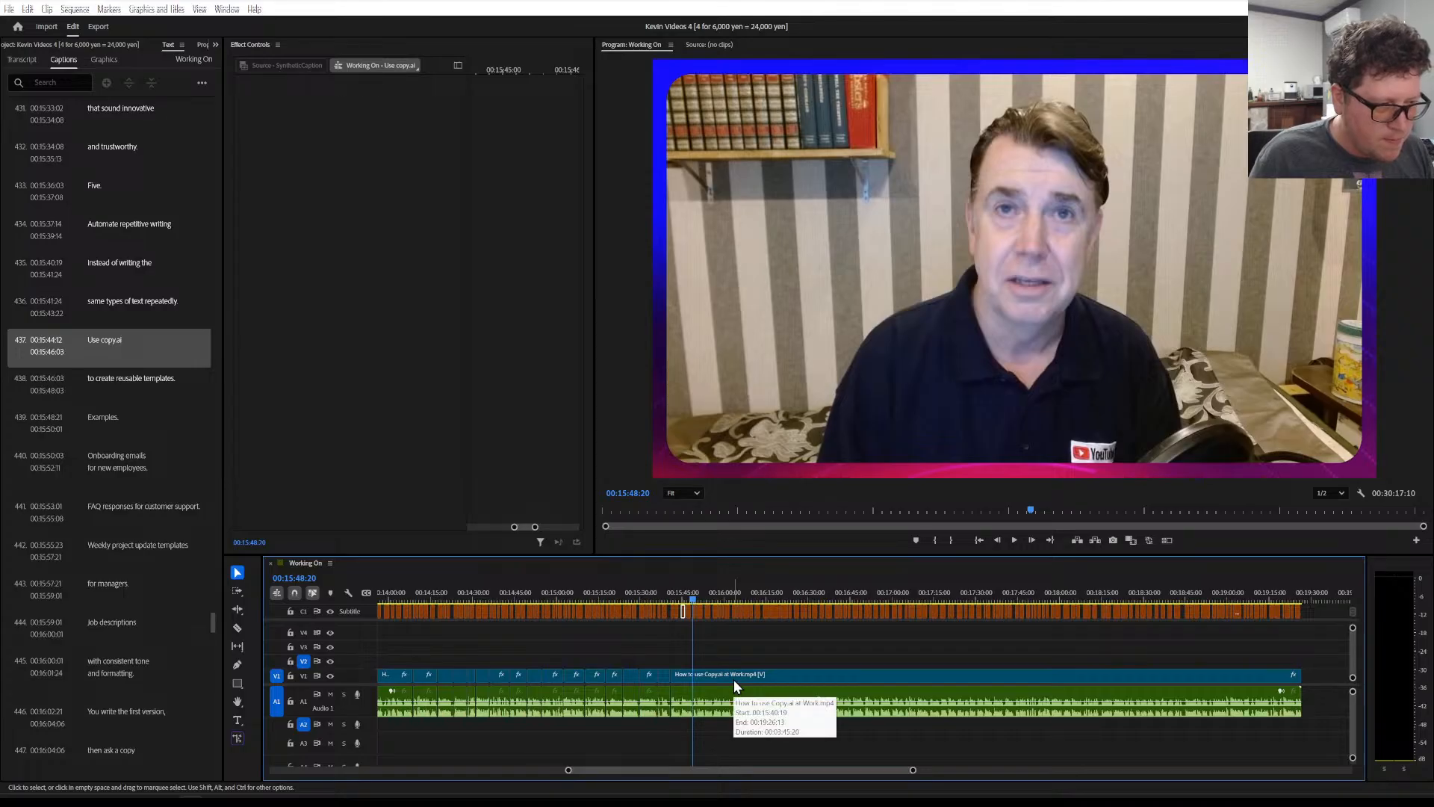
pyautogui.scroll(3, 700, 653)
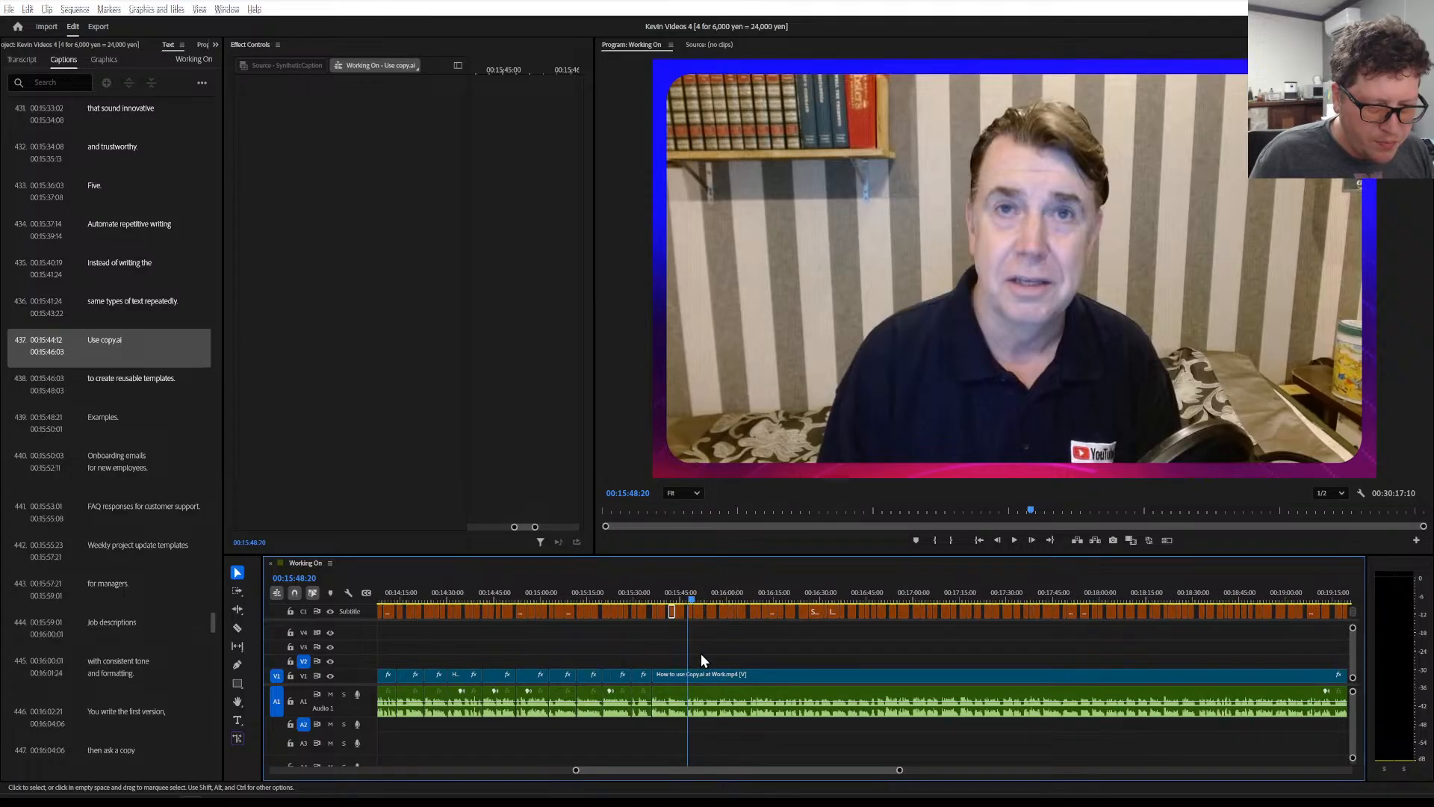
pyautogui.scroll(3, 701, 653)
pyautogui.scroll(1, 648, 652)
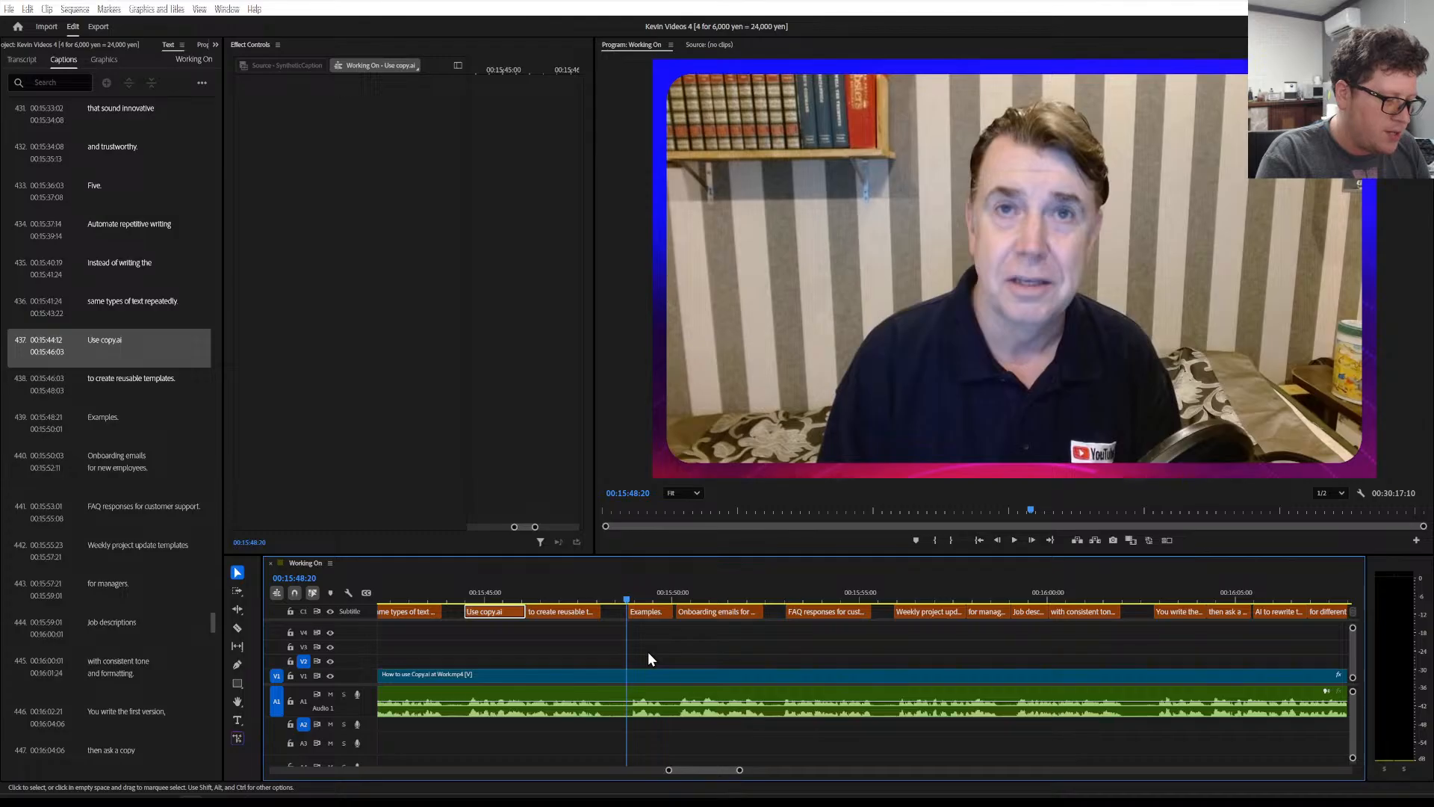
# Replay the captions from "instead of writing the" onward and split the main clip at the start of the "Examples." caption
pyautogui.press('-')
pyautogui.click(508, 591)
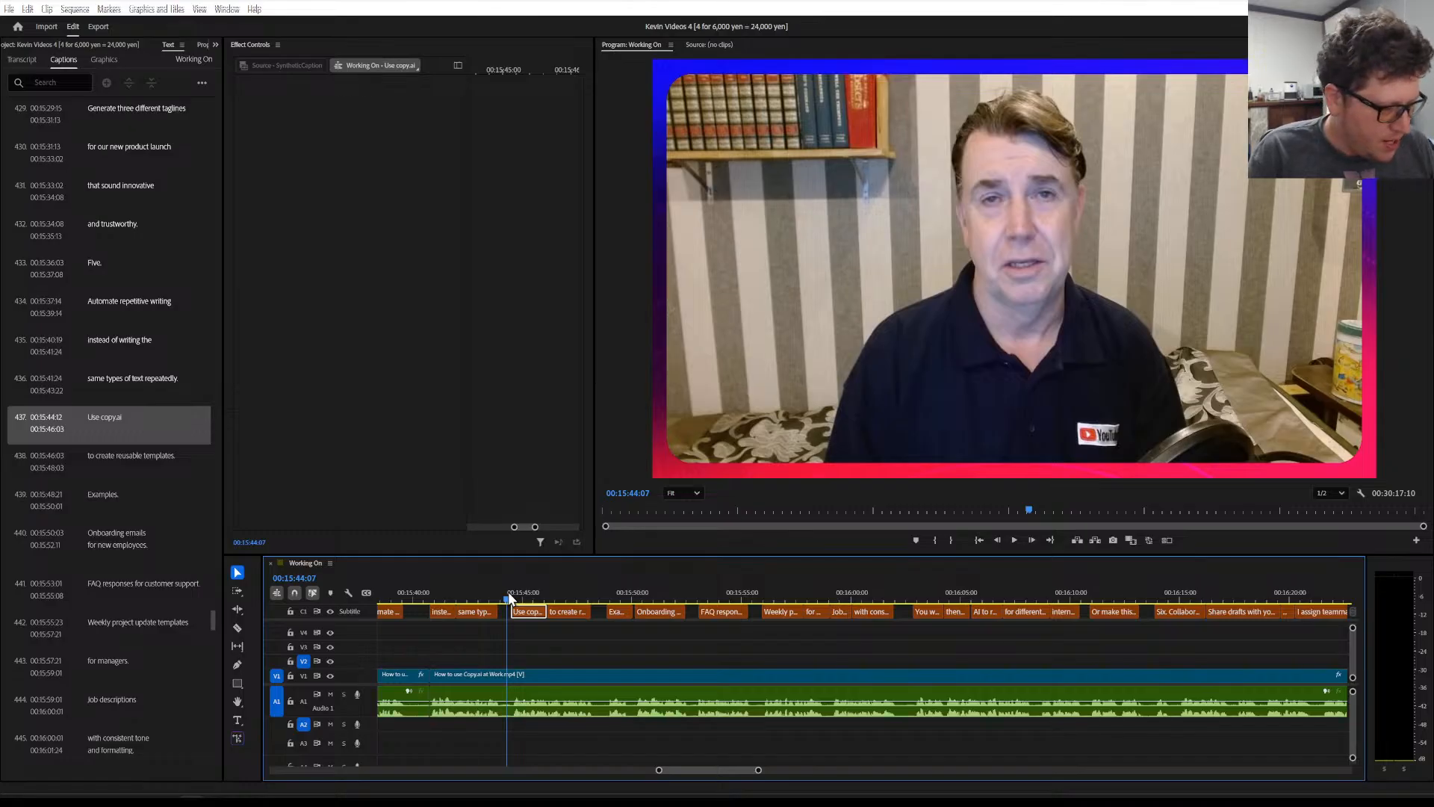
pyautogui.press('space')
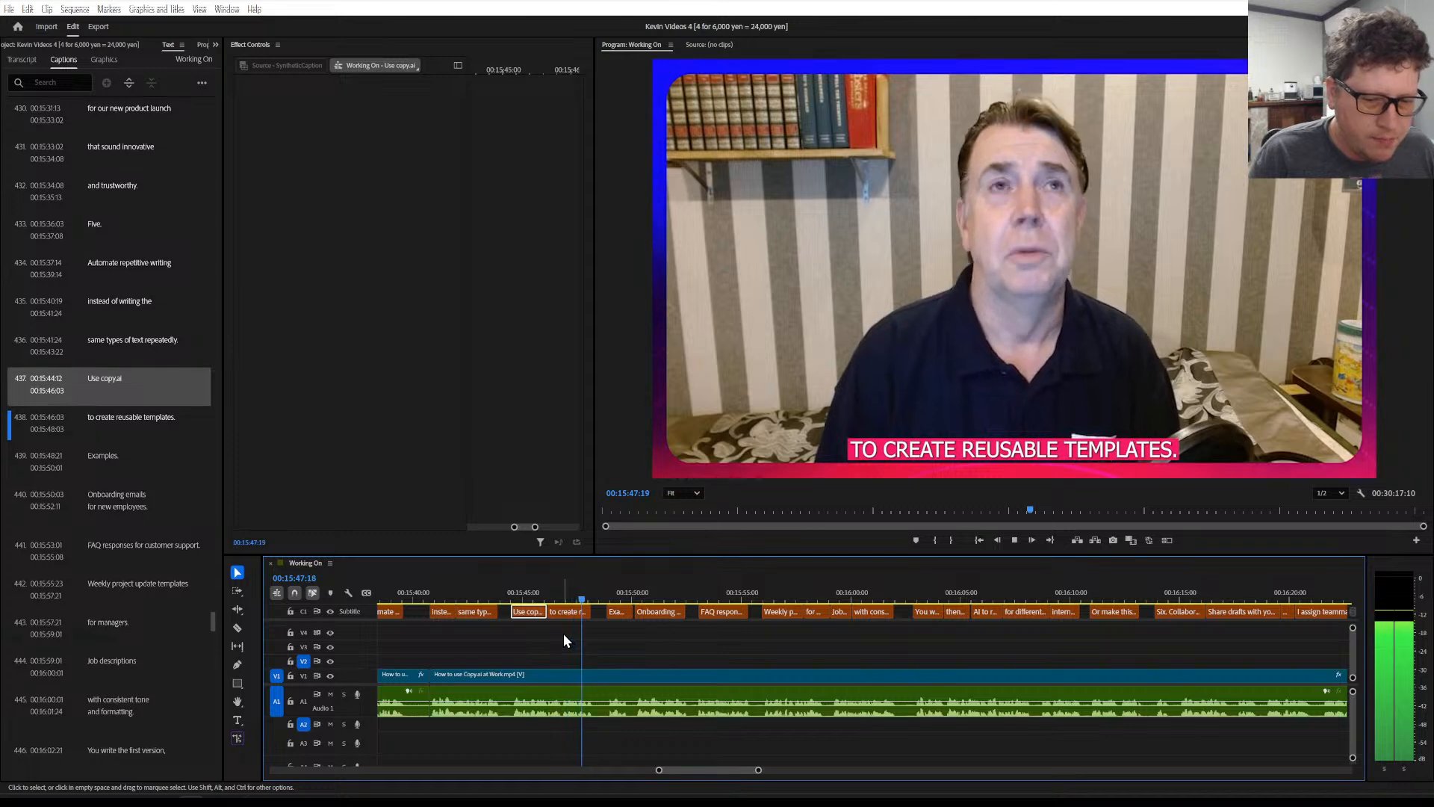
pyautogui.click(438, 598)
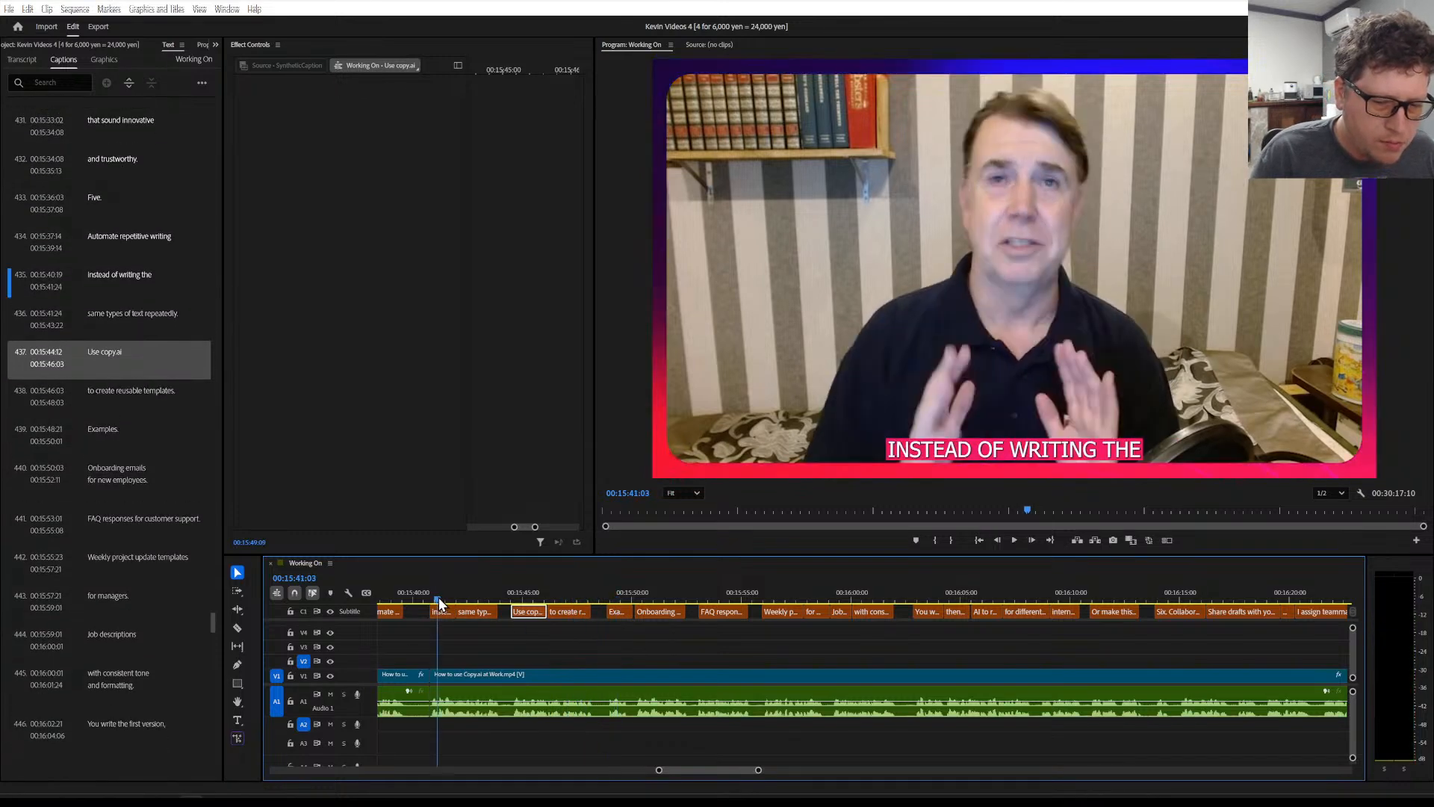
pyautogui.press('space')
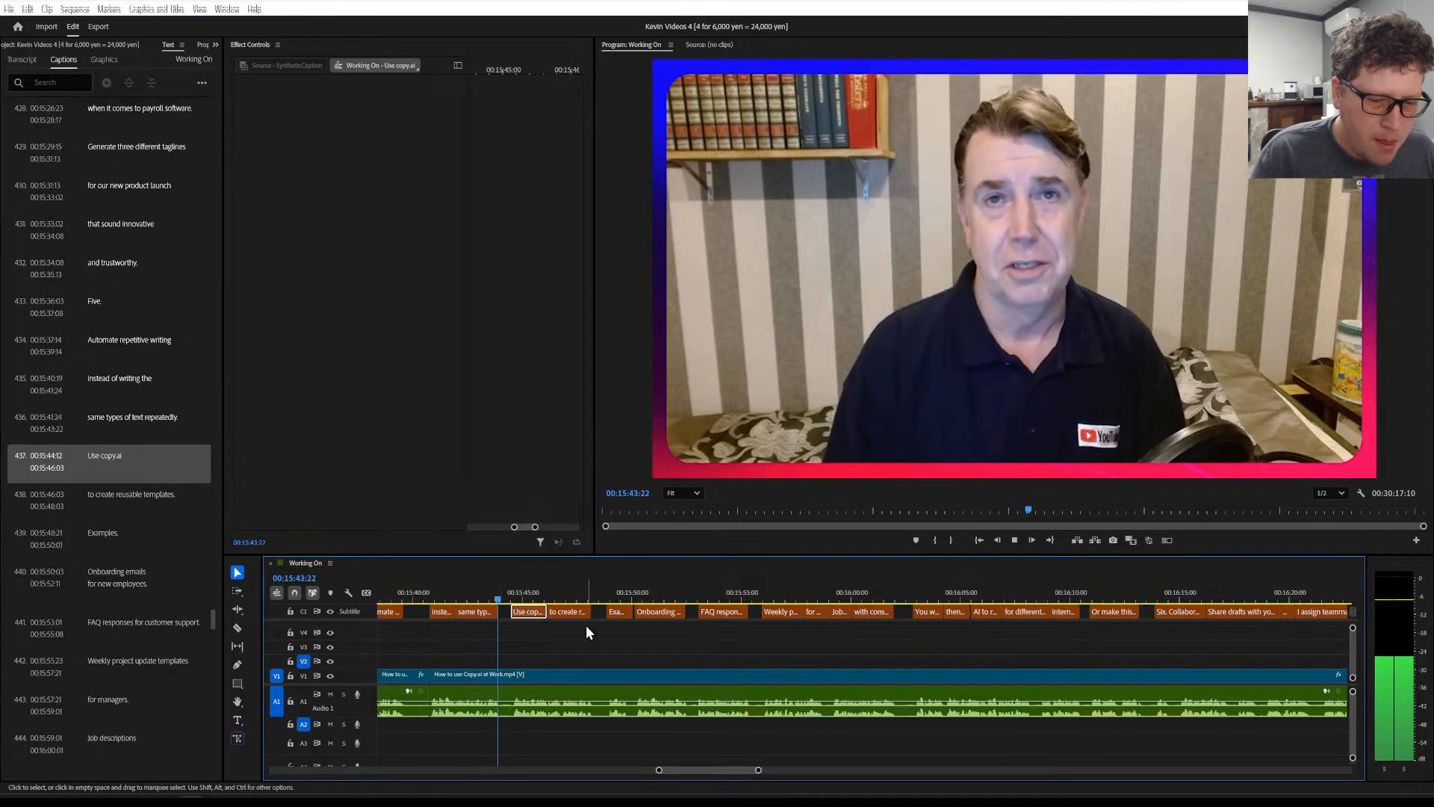
pyautogui.press('space')
pyautogui.click(238, 628)
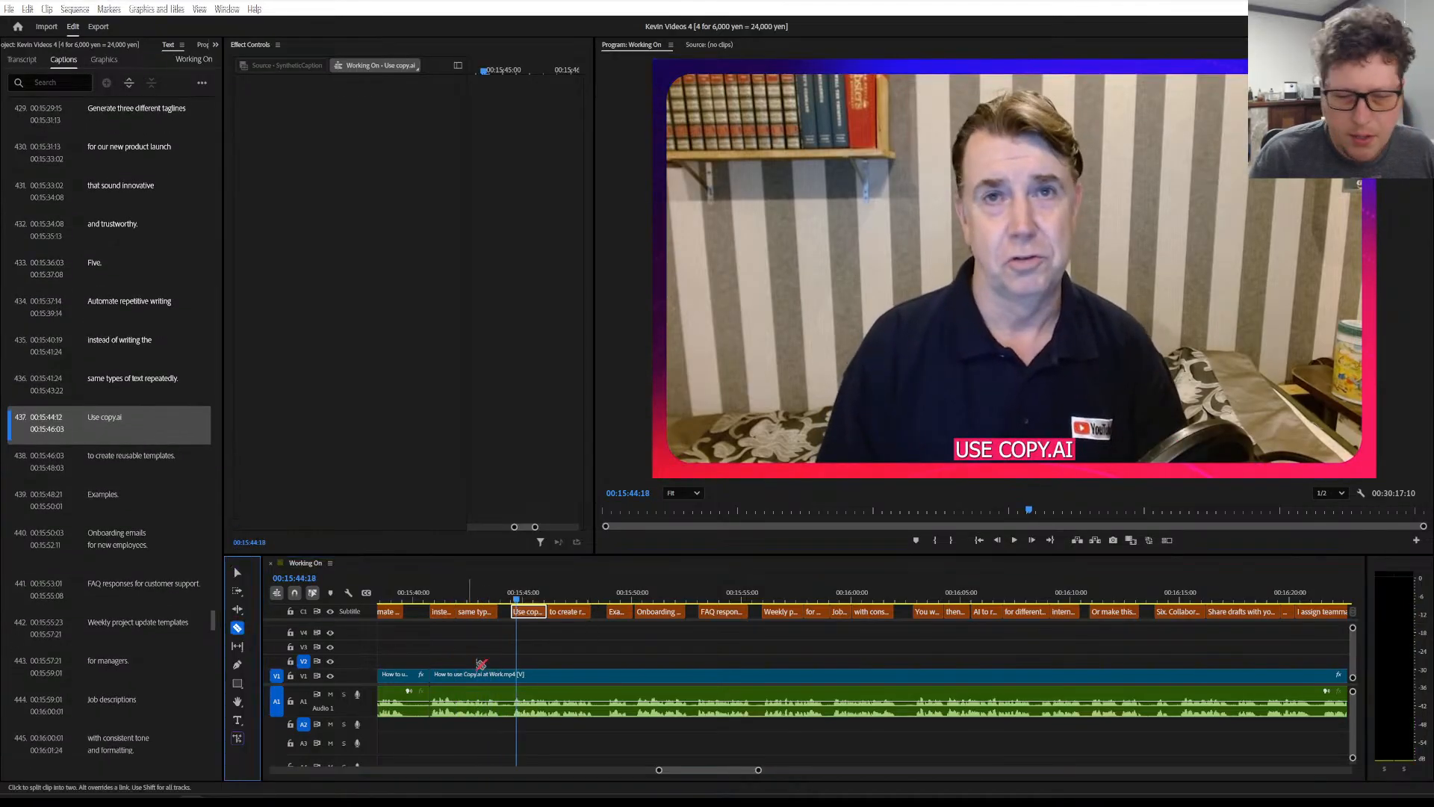
pyautogui.click(607, 675)
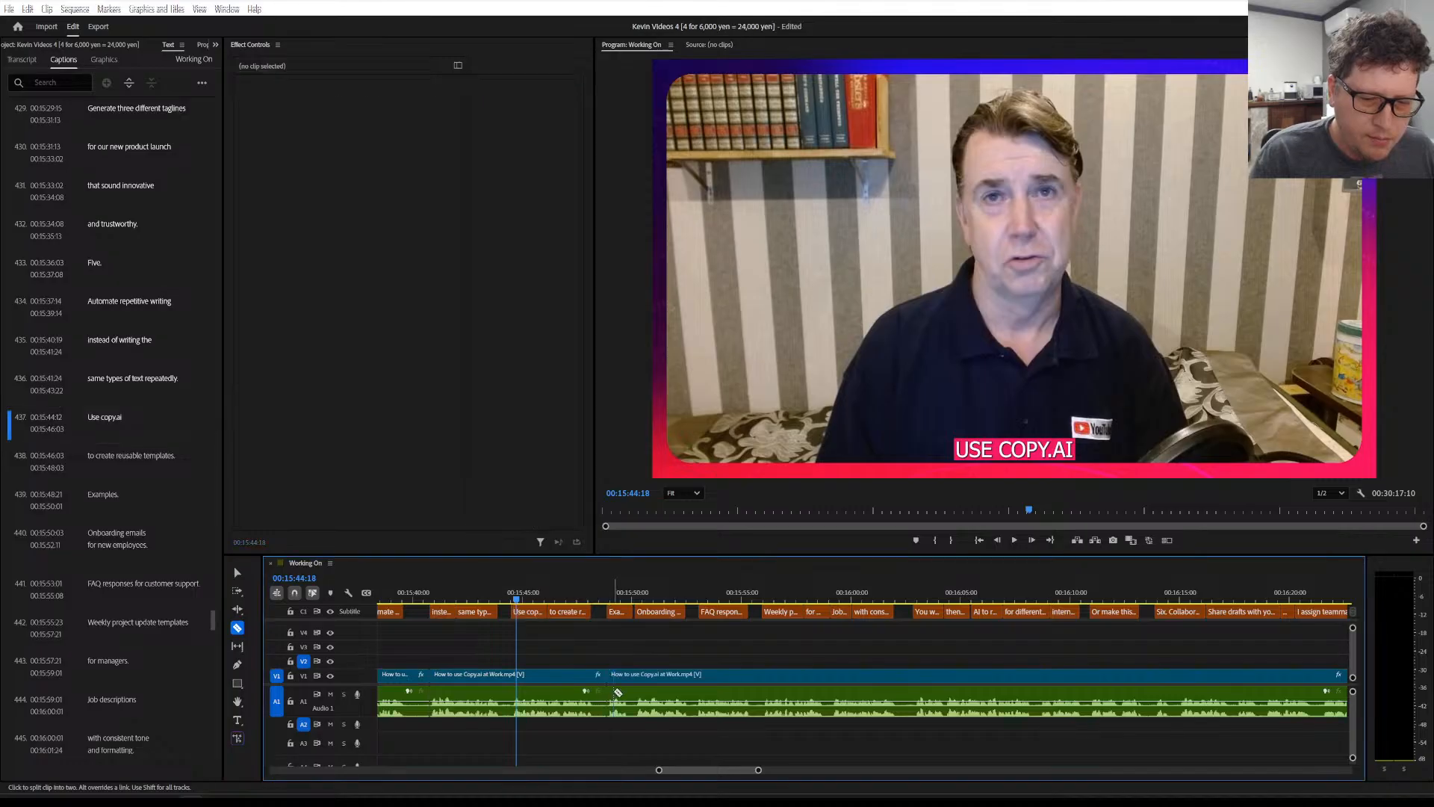
# Play on from "Examples." and split the main clip at the starts of the "FAQ responses for customer support." and "Weekly project update templates" captions
pyautogui.scroll(-2, 618, 693)
pyautogui.click(557, 599)
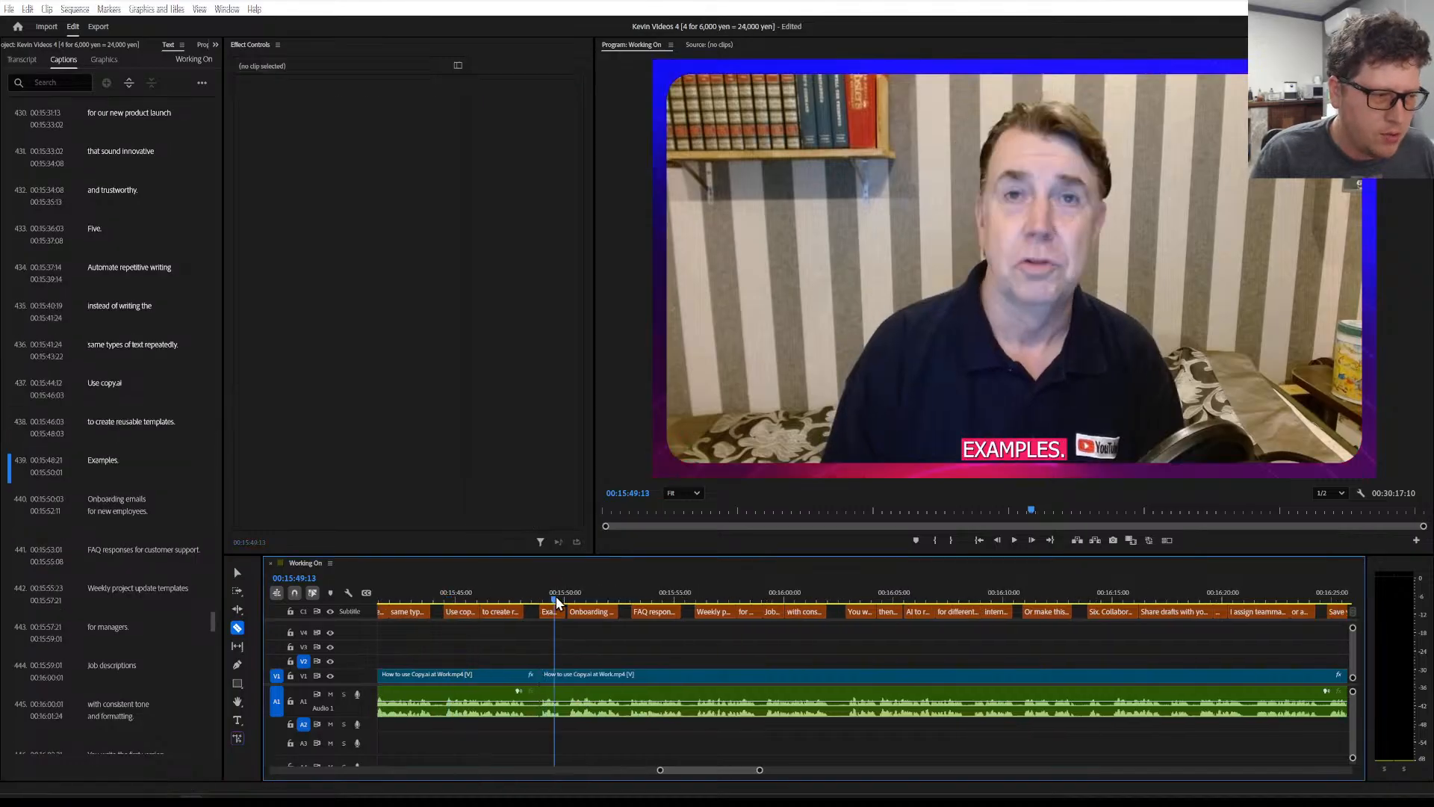
pyautogui.press('space')
pyautogui.scroll(-1, 573, 671)
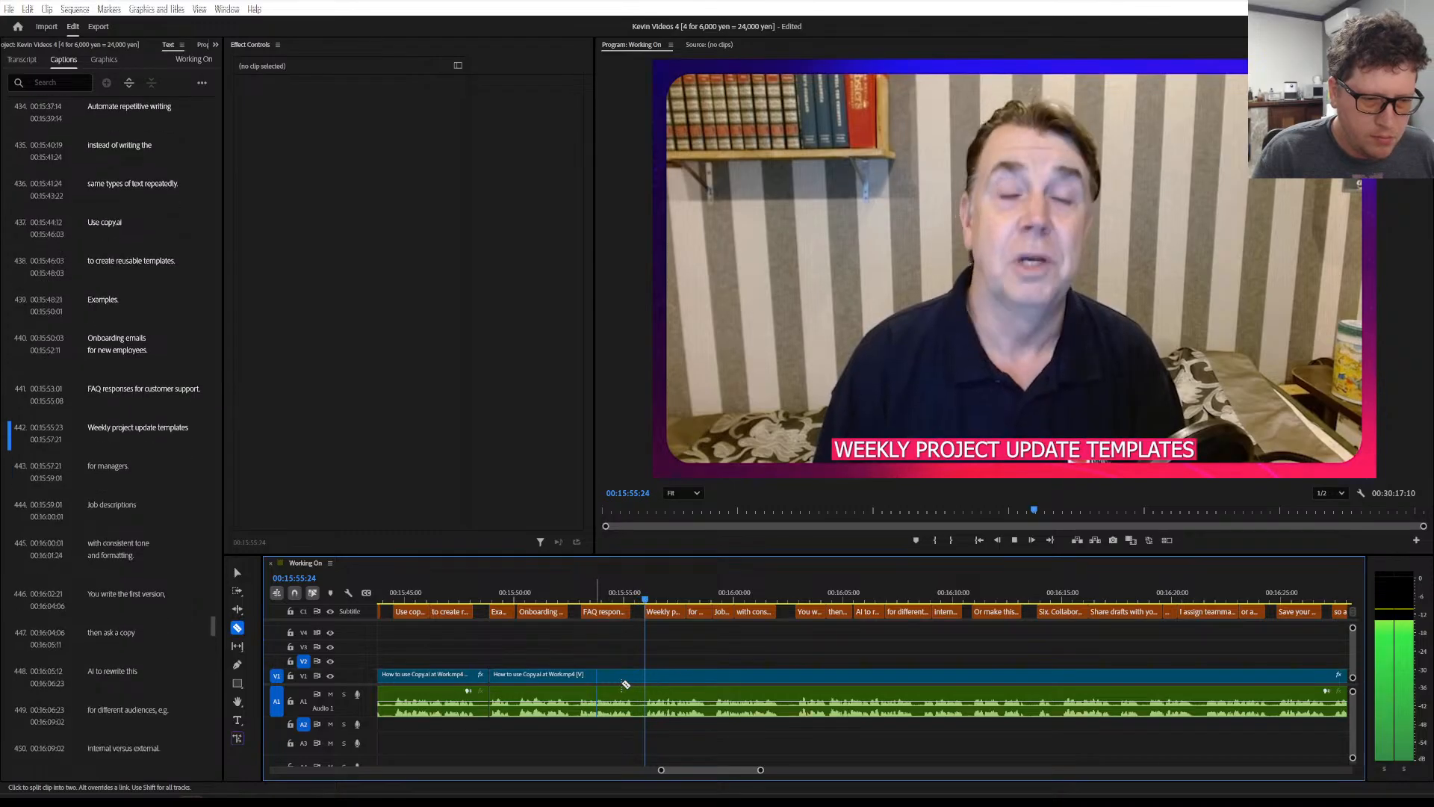
pyautogui.press('space')
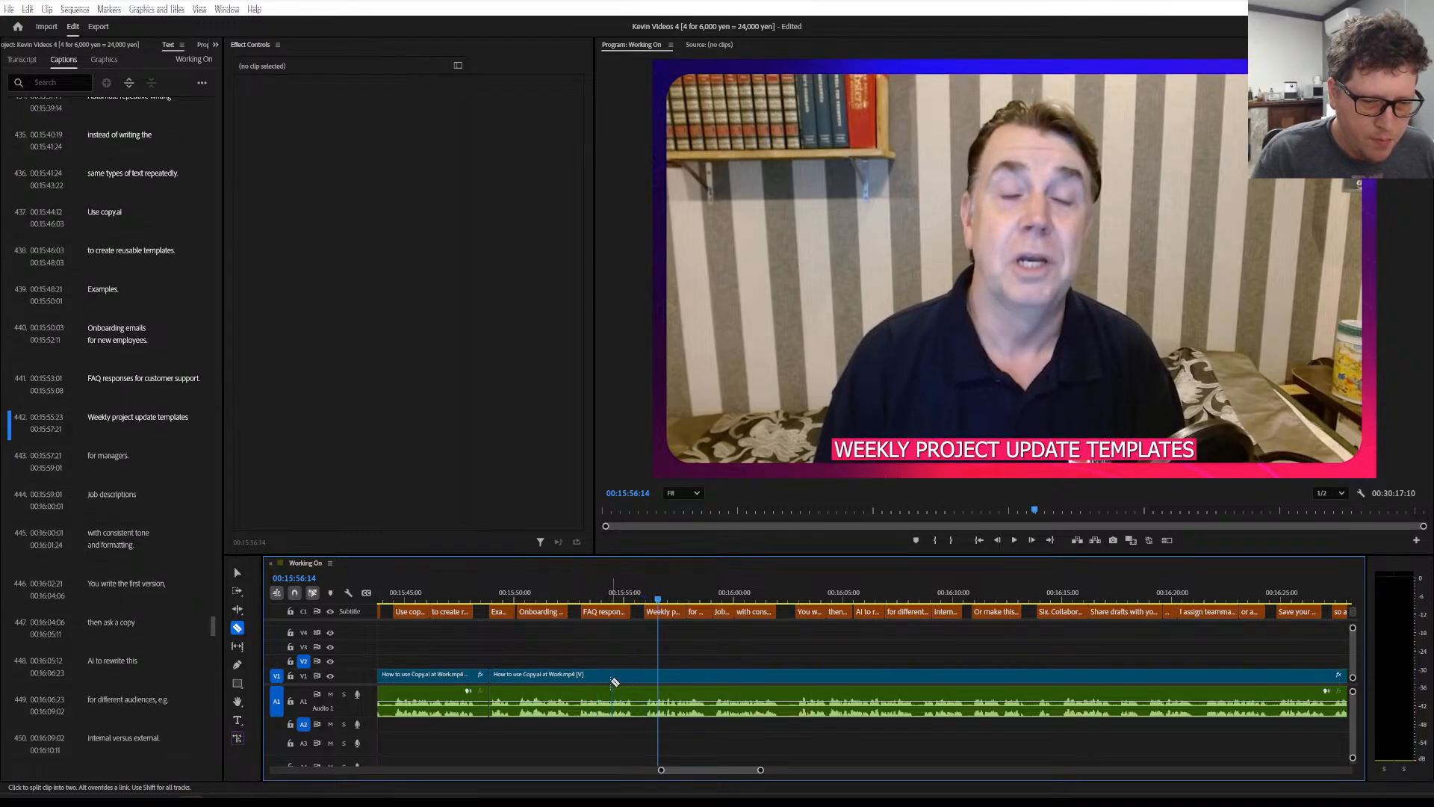
pyautogui.click(581, 679)
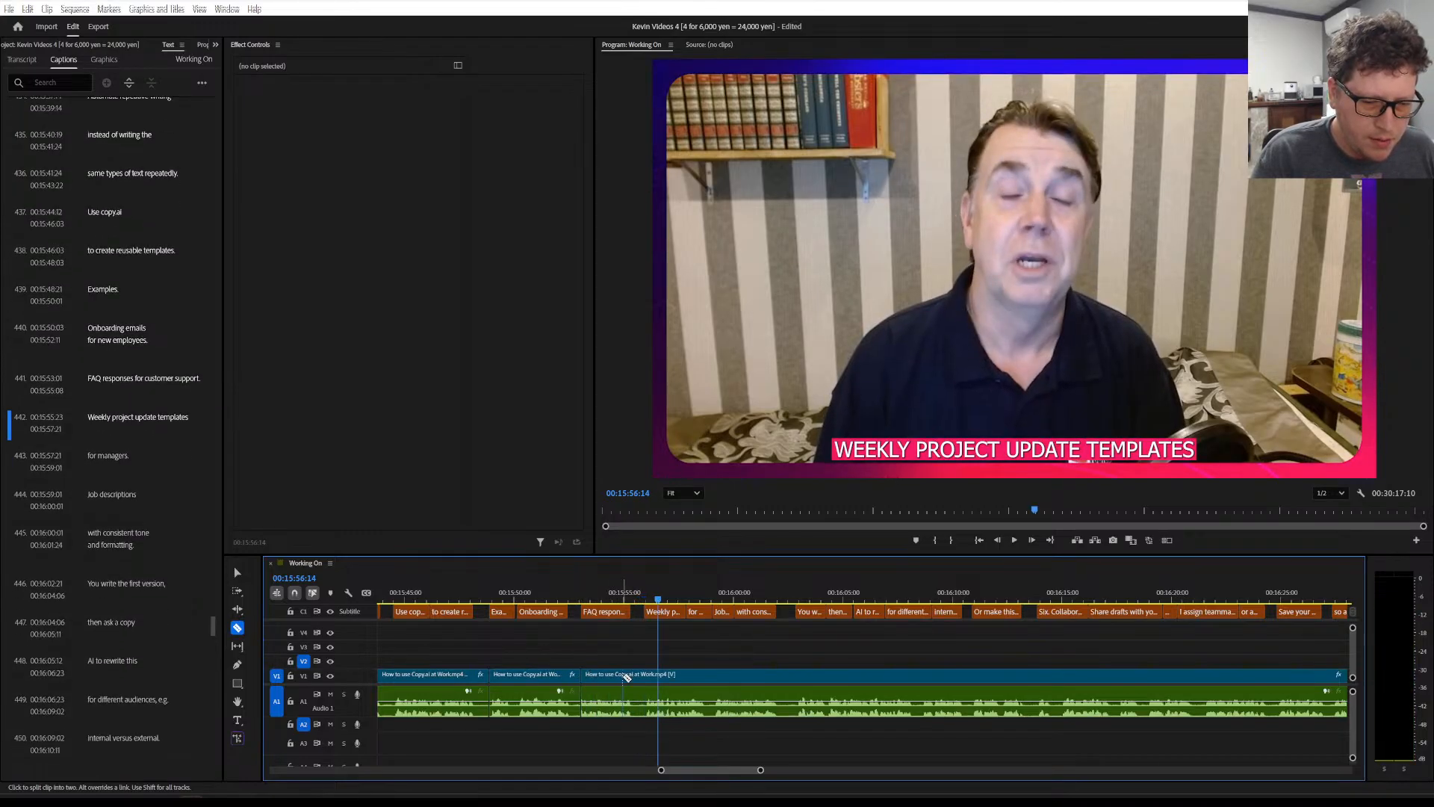
pyautogui.click(646, 677)
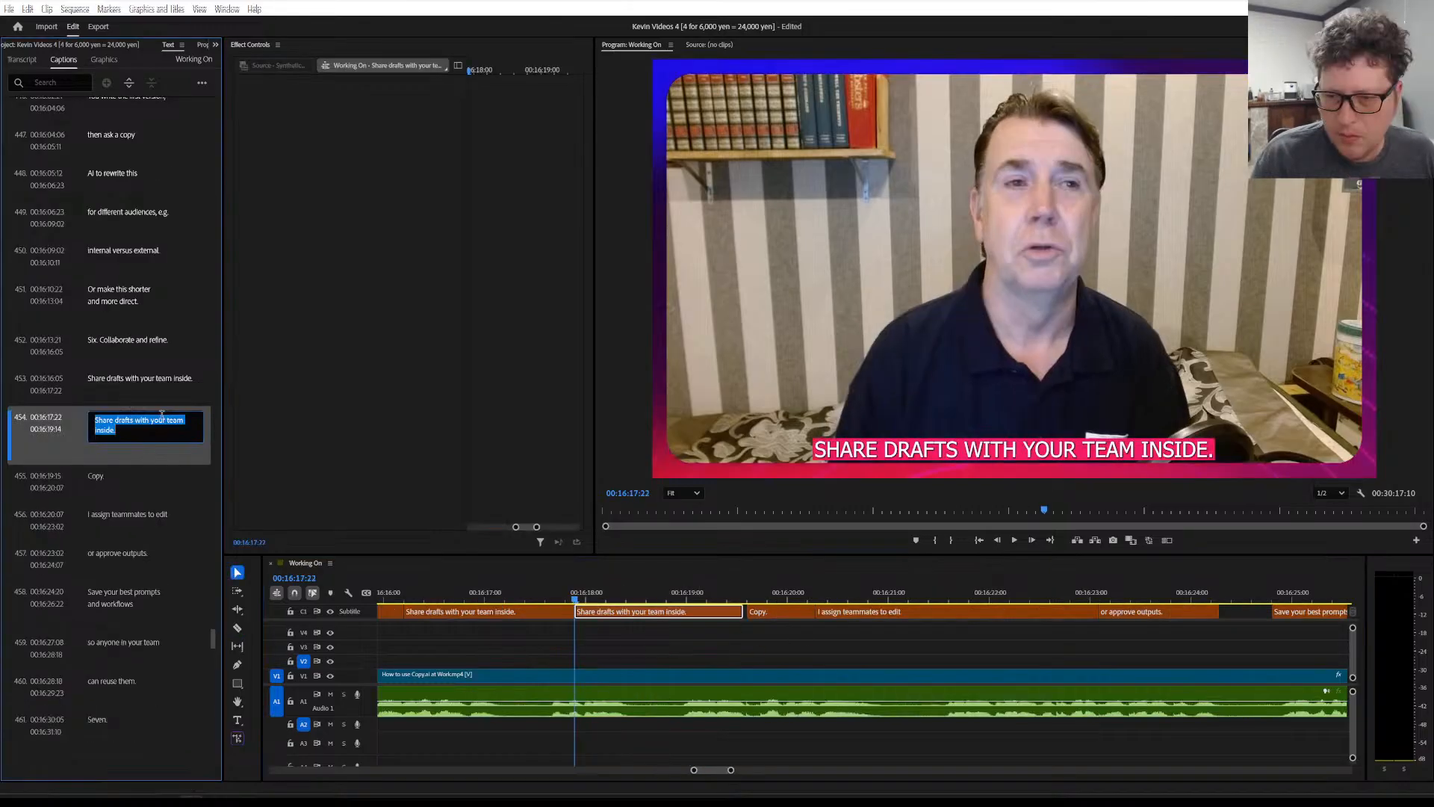
# Replace the text of the second, duplicate "Share drafts with your team inside." caption with "inside copy.ai"
pyautogui.write('insid')
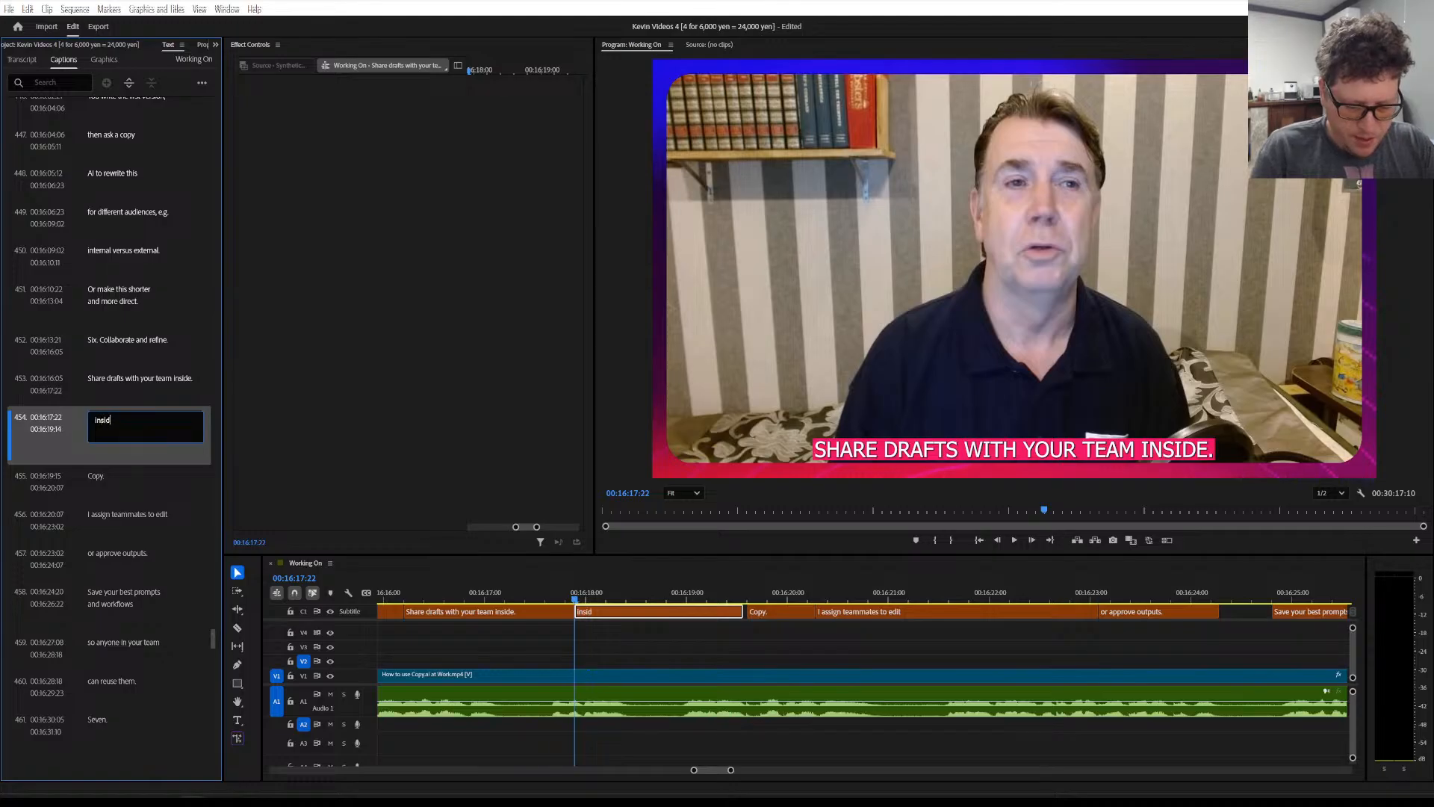
pyautogui.write('e copy.ai')
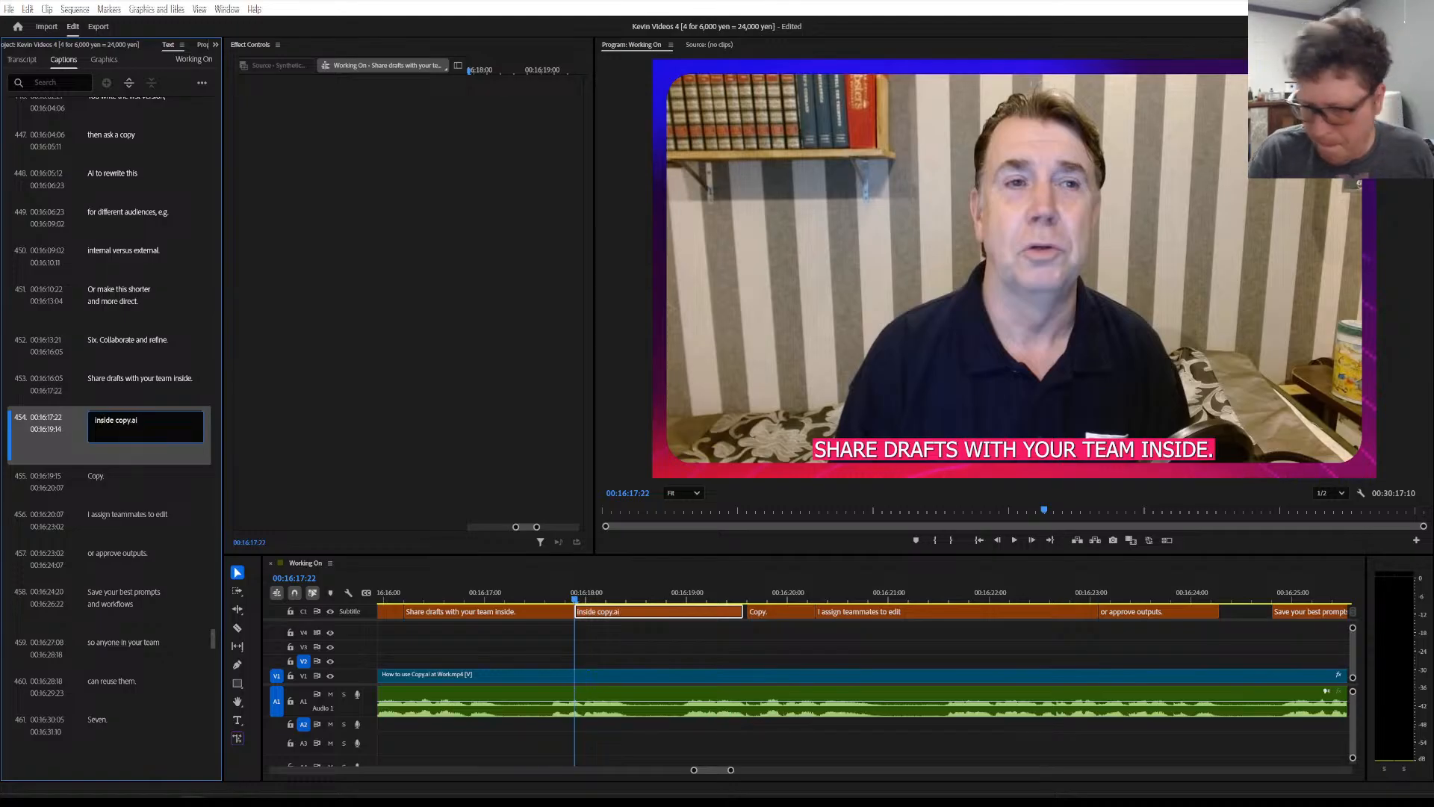
pyautogui.click(165, 385)
pyautogui.click(145, 460)
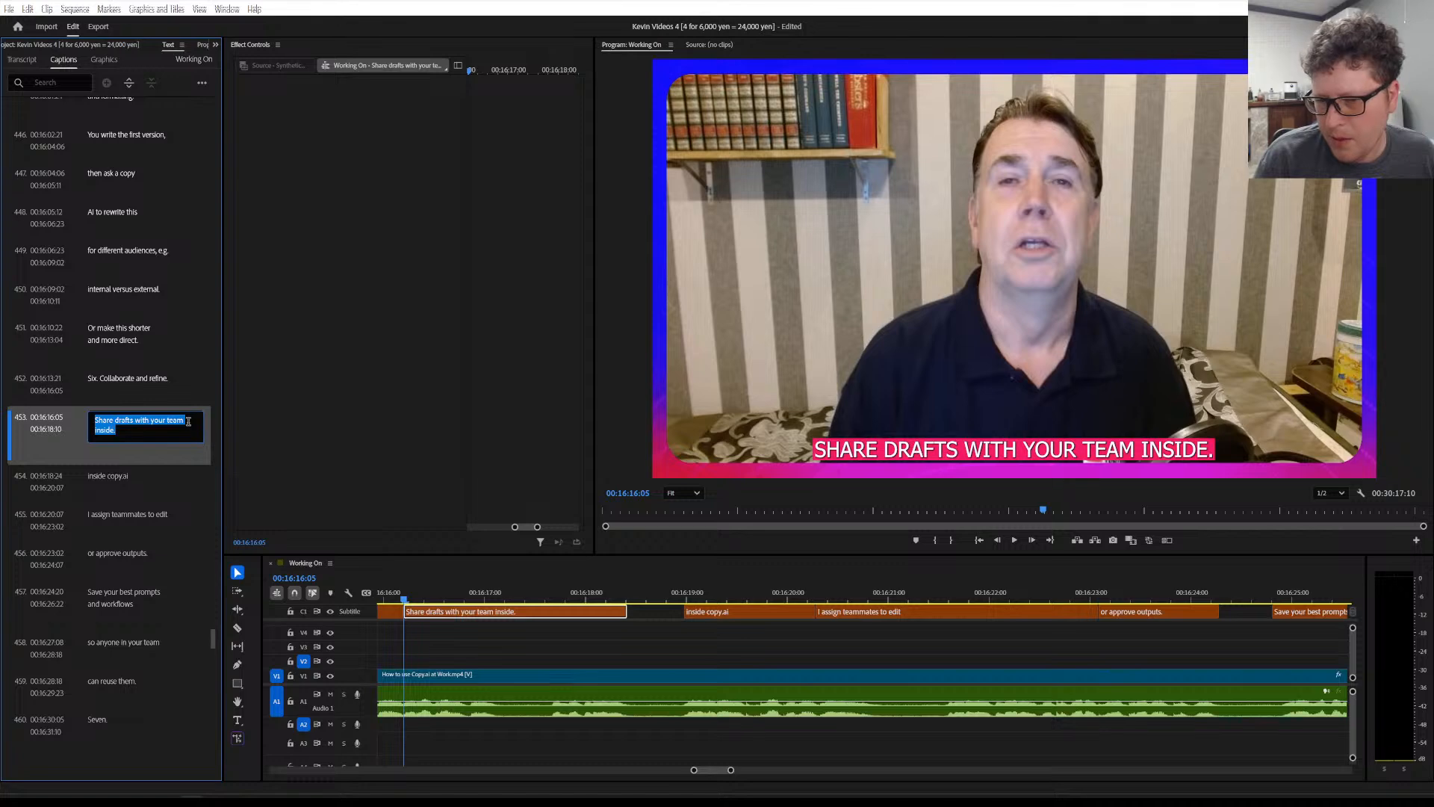
# Remove "inside" from the remaining team drafts caption so that it reads "Share drafts with your team."
pyautogui.click(113, 431)
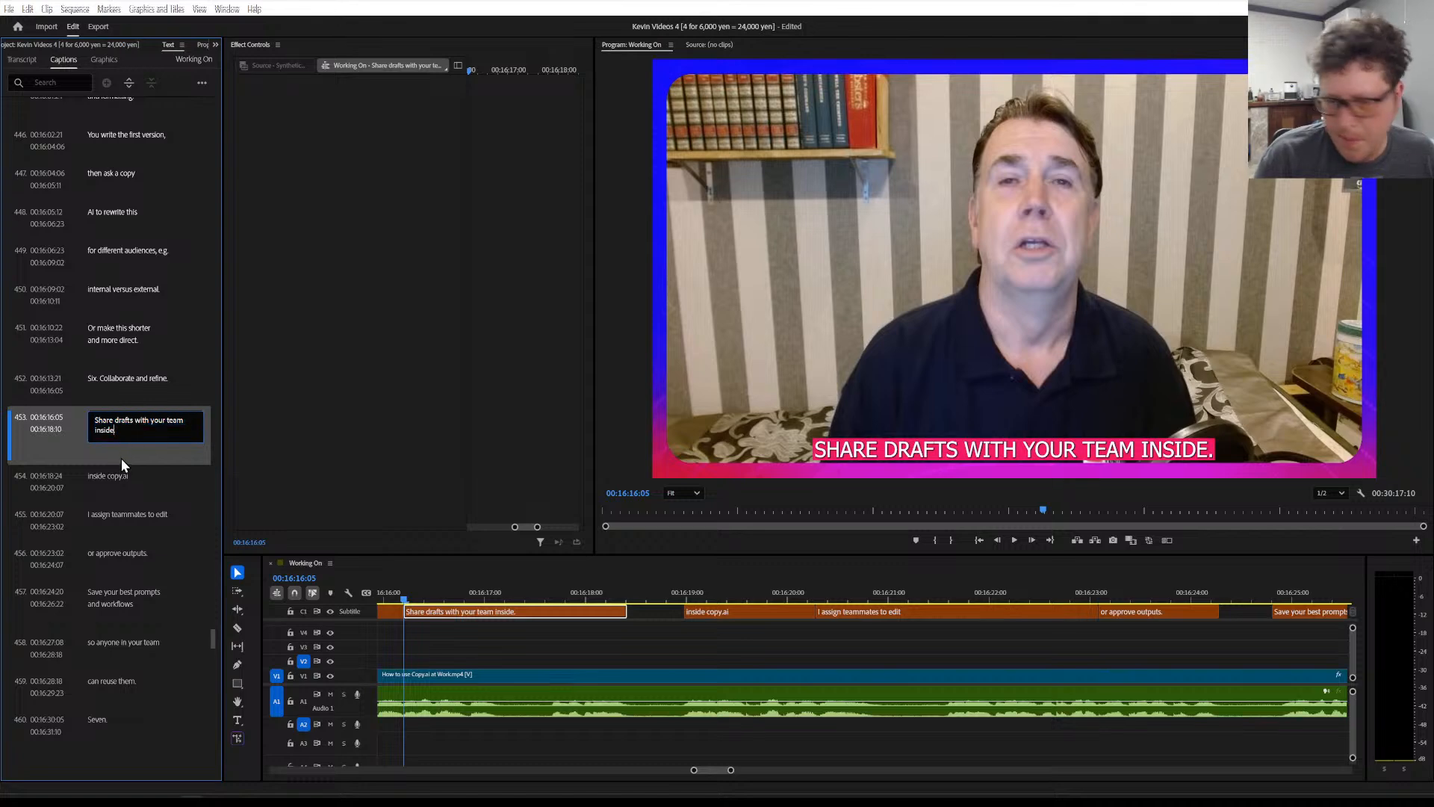
pyautogui.press('BackSpace')
pyautogui.press('BackSpace')
pyautogui.press('BackSpace')
pyautogui.press('BackSpace')
pyautogui.press('BackSpace')
pyautogui.press('BackSpace')
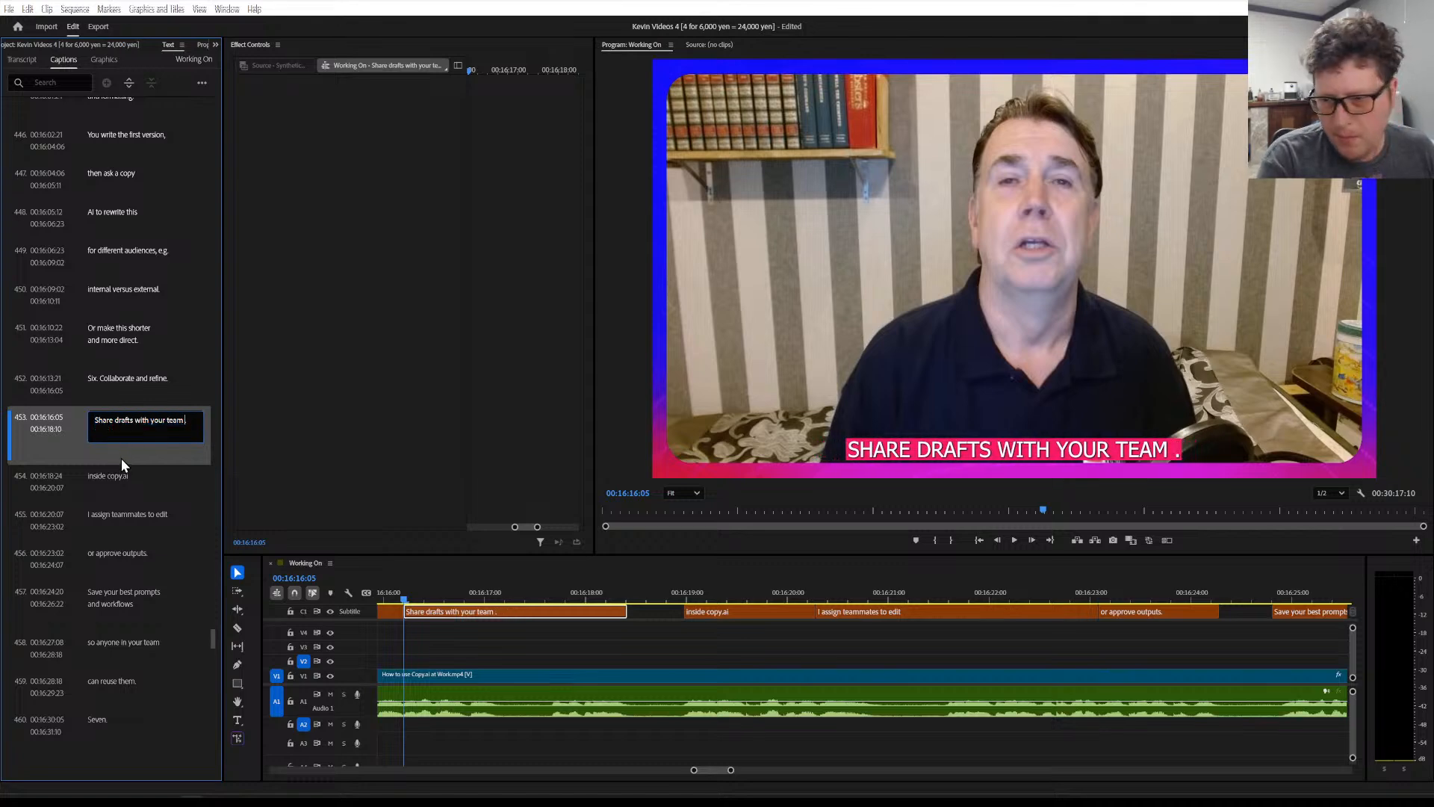
pyautogui.press('BackSpace')
pyautogui.click(118, 478)
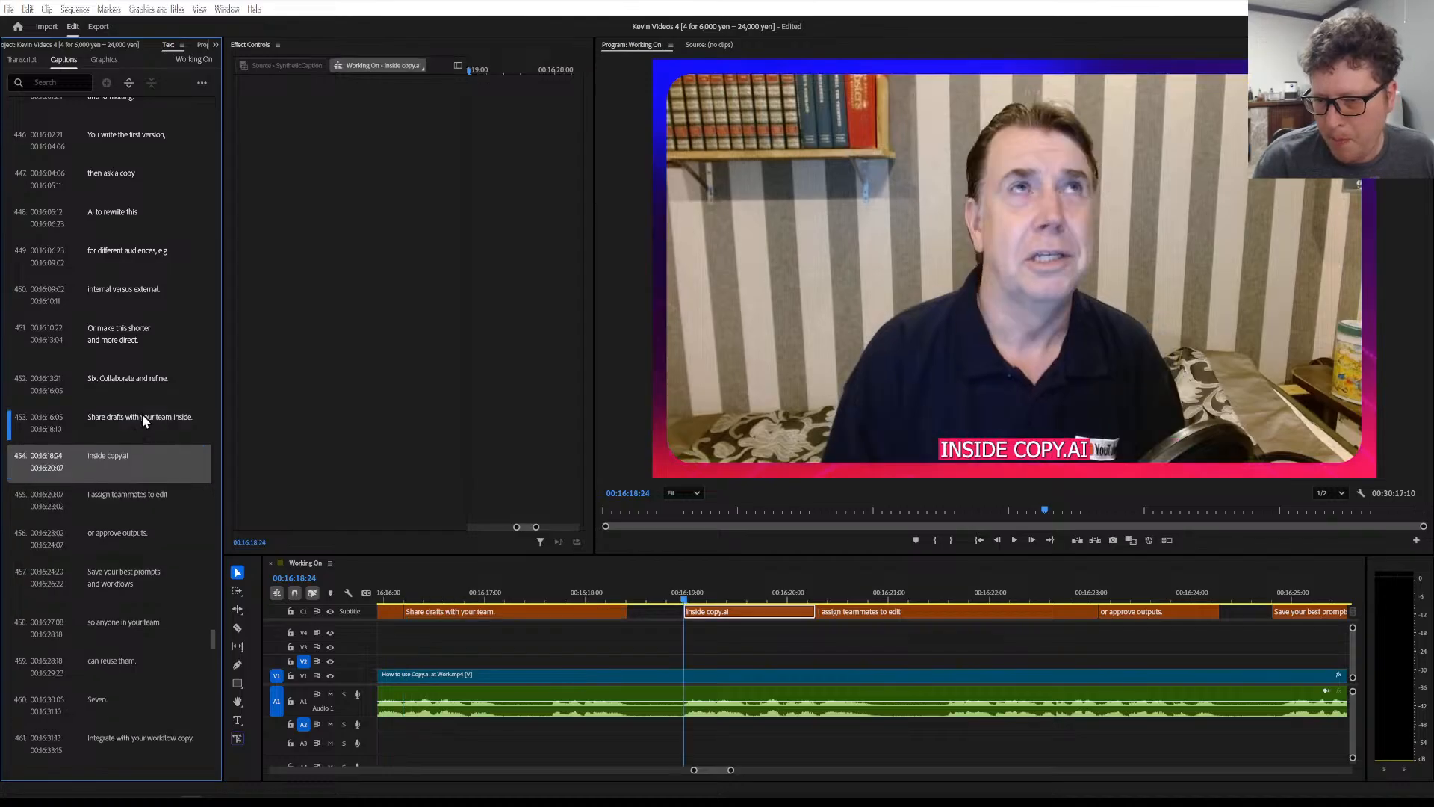
# Replay from "Six. Collaborate and refine." through "inside copy.ai" to check the corrected captions, and save the project
pyautogui.click(149, 378)
pyautogui.press('space')
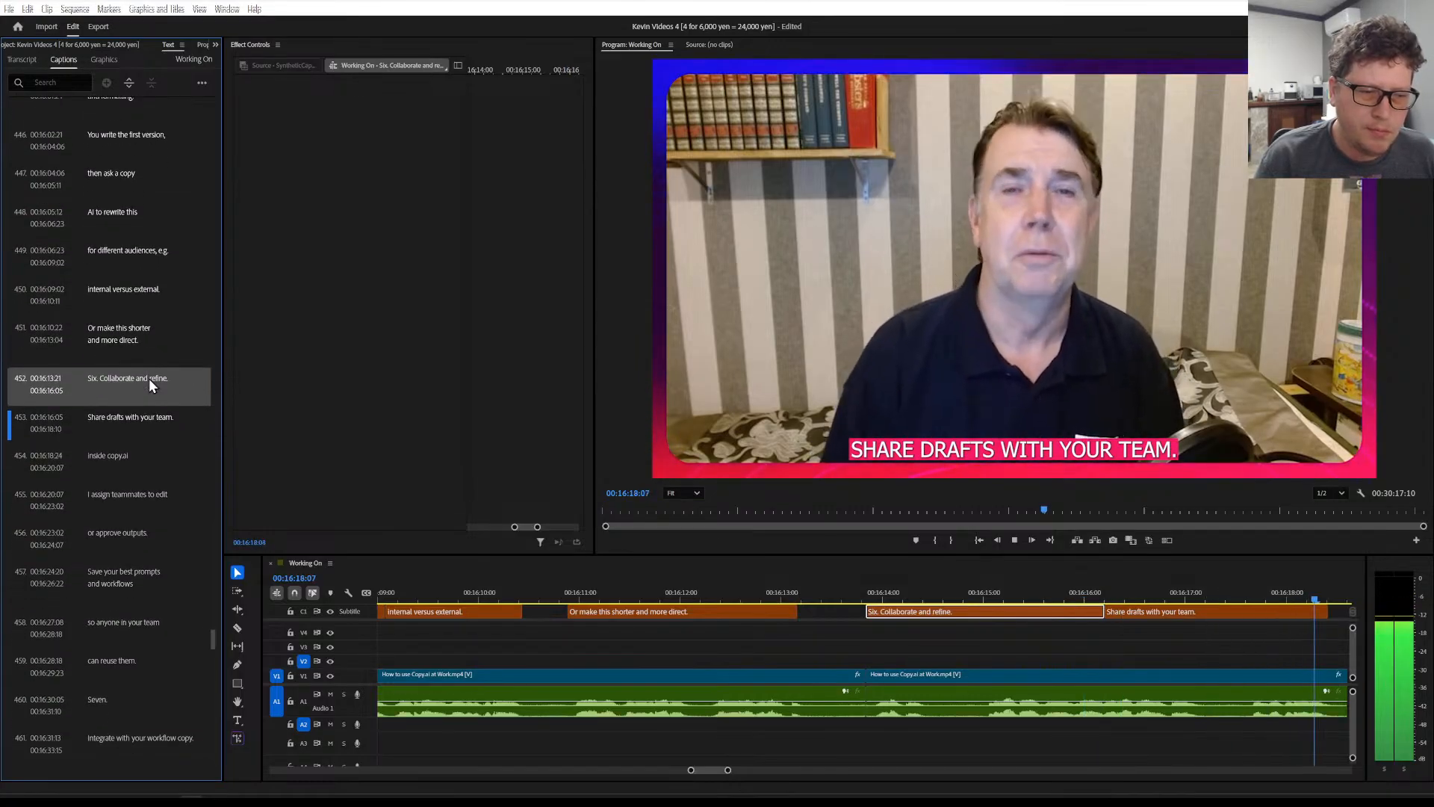
pyautogui.press('space')
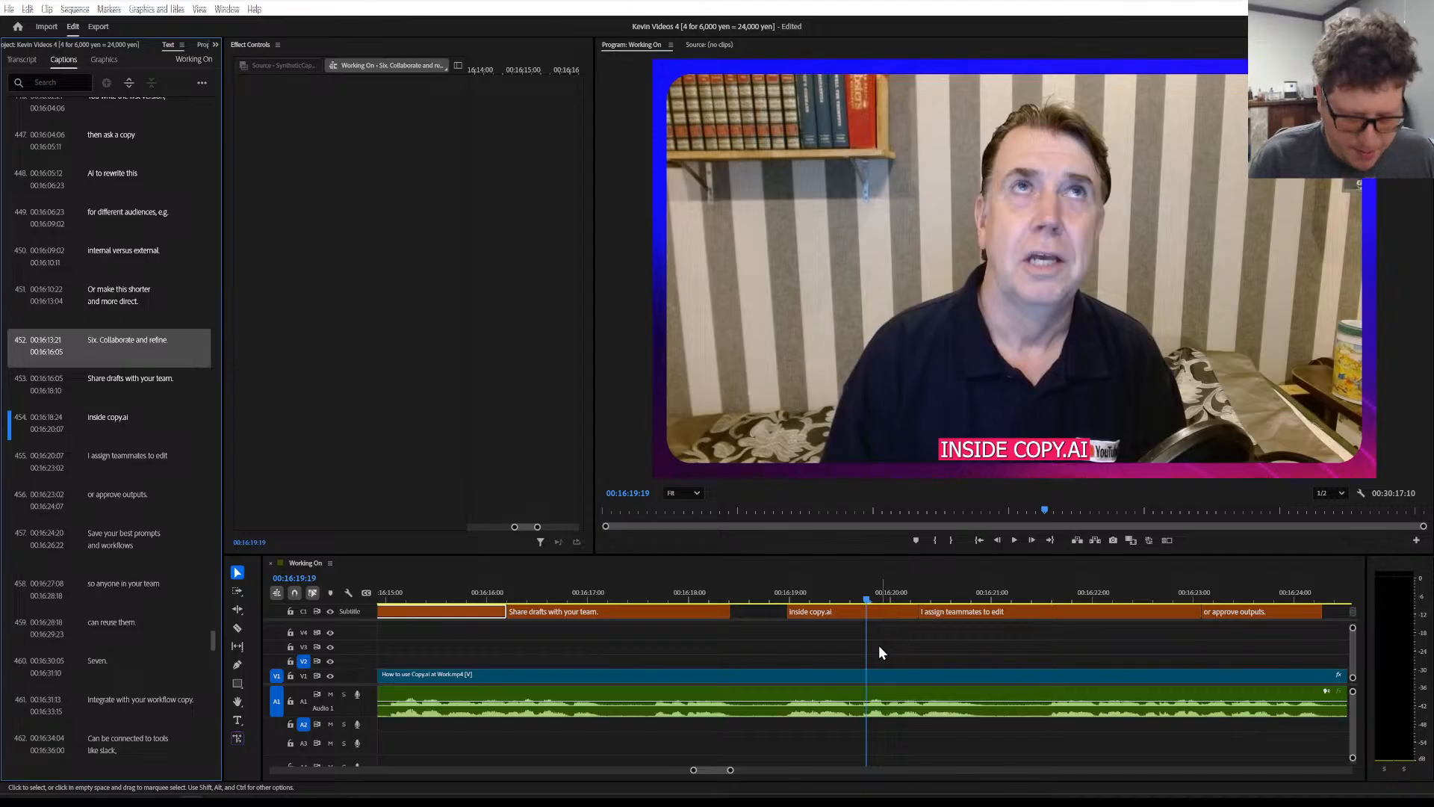
pyautogui.hotkey('ctrl', 's')
pyautogui.press('-')
pyautogui.press('-')
pyautogui.press('-')
pyautogui.press('-')
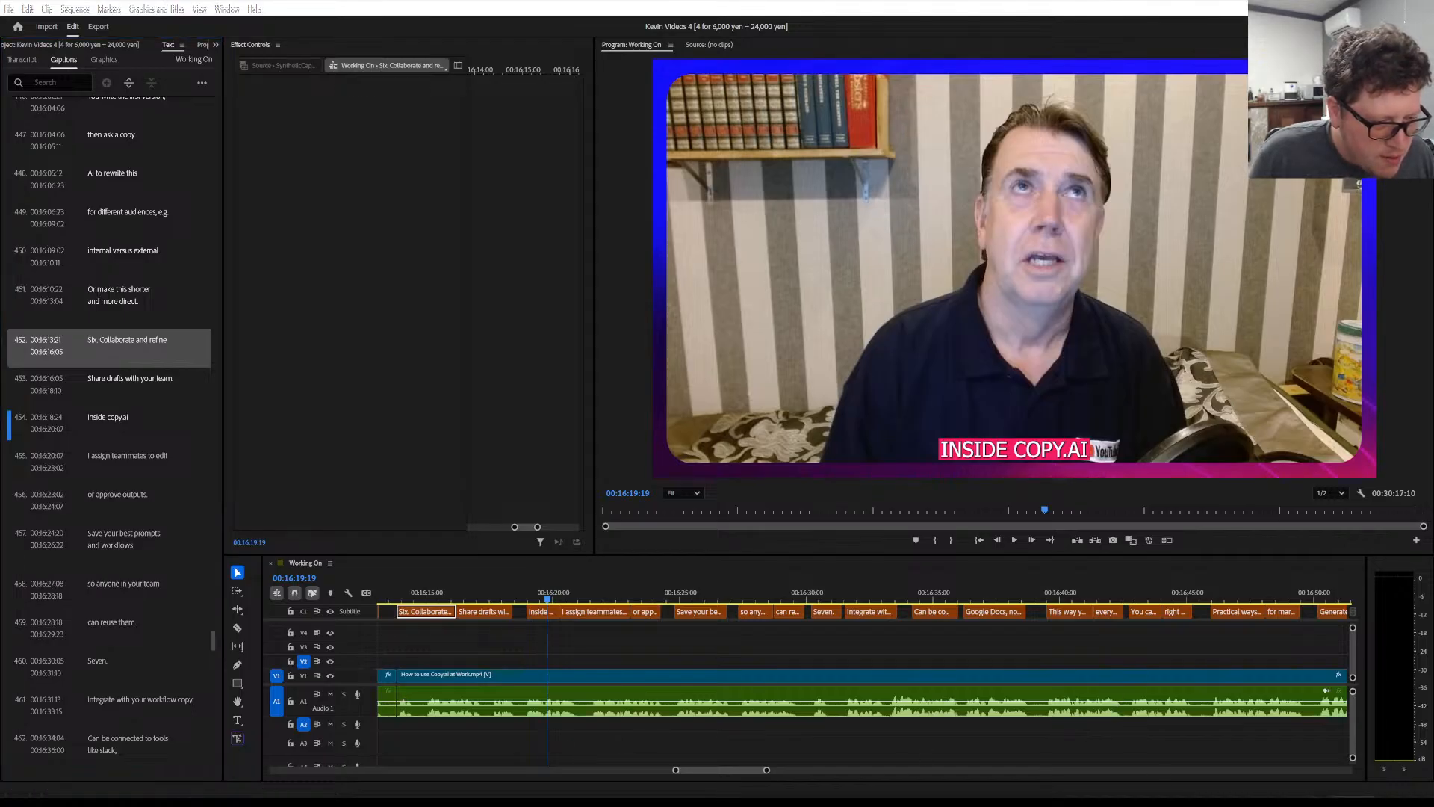
# Switch the computer's Wi-Fi connection to the "EXT" variant of the current network and return to the project
pyautogui.click(1331, 796)
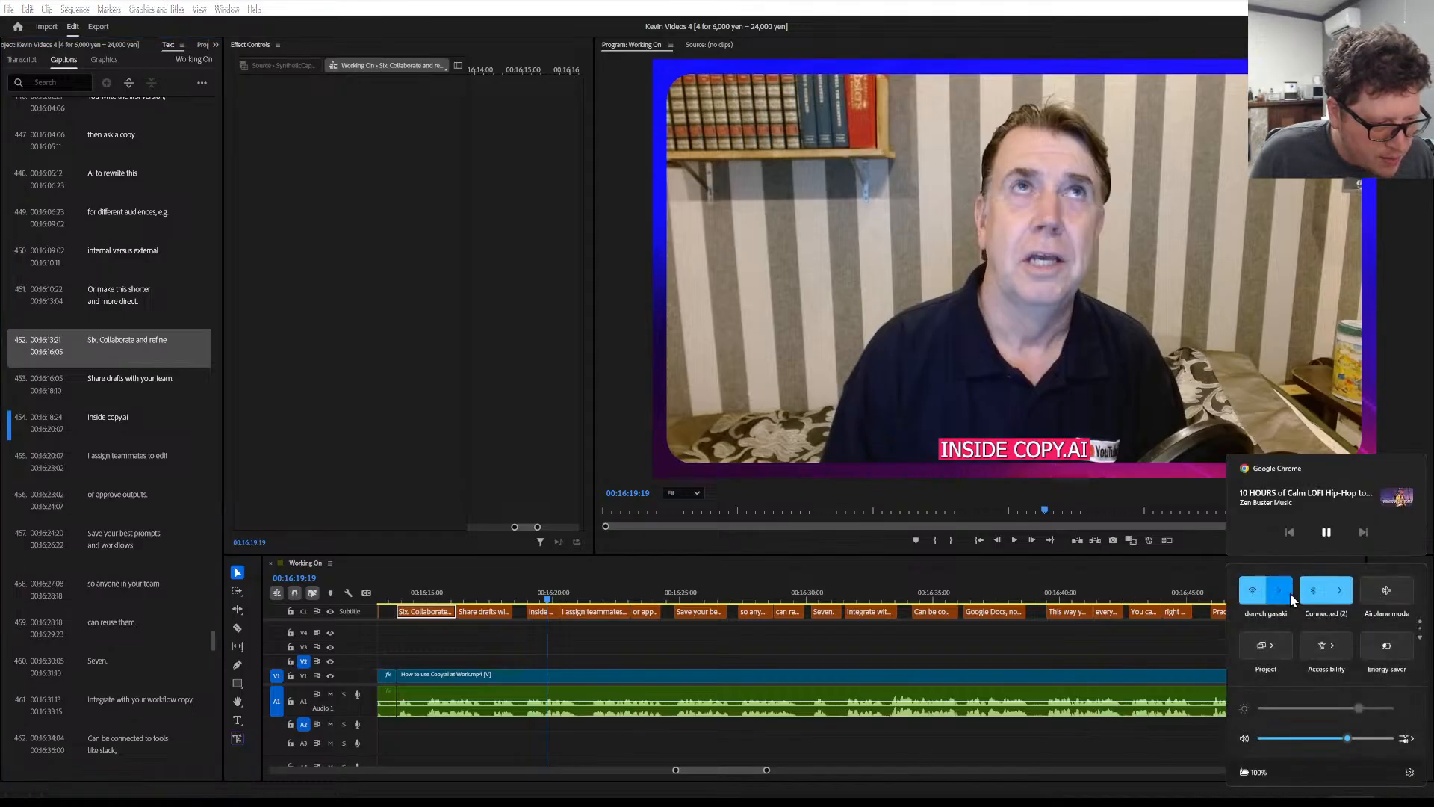
pyautogui.click(1290, 593)
pyautogui.click(1293, 662)
pyautogui.click(1376, 682)
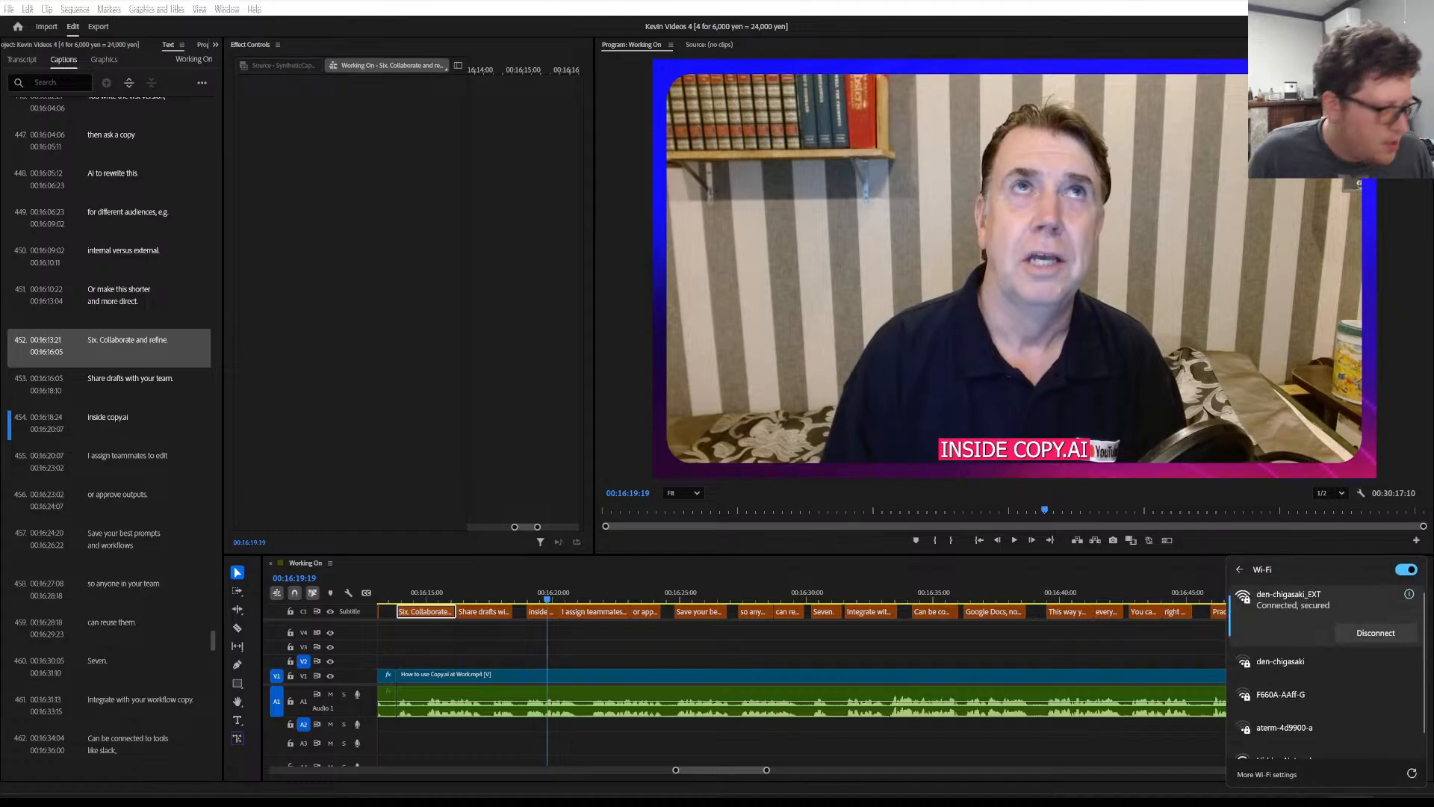
pyautogui.press('Escape')
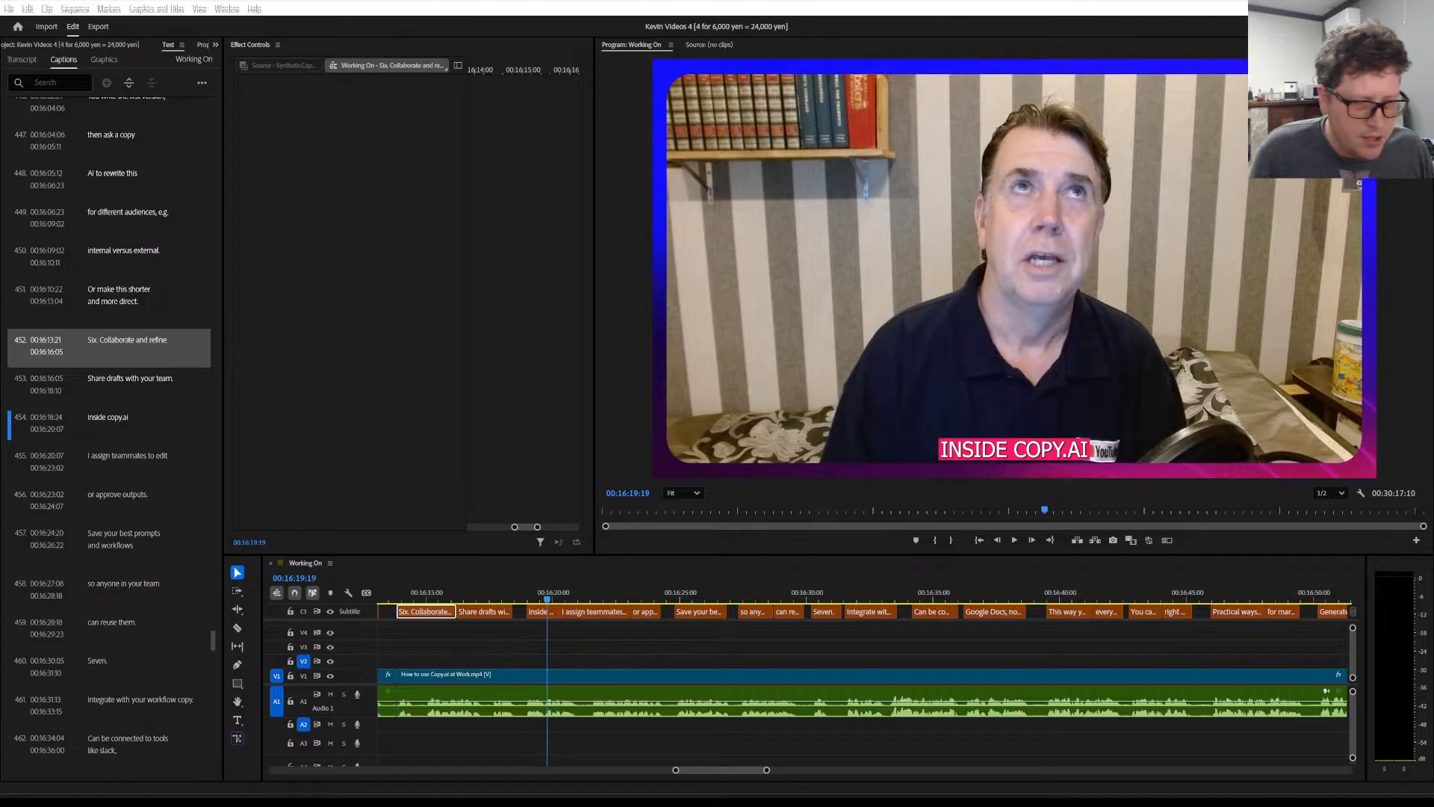